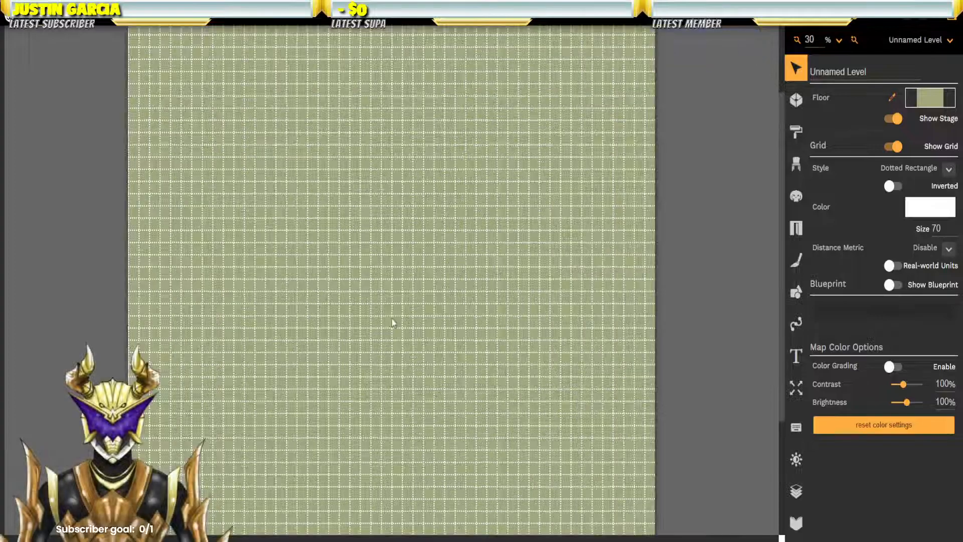
Step: Set the level's grid style to Rectangle and reduce the grid color's alpha to 10
{"action": "left_click_drag", "start_coordinate": [425, 284], "coordinate": [443, 331]}
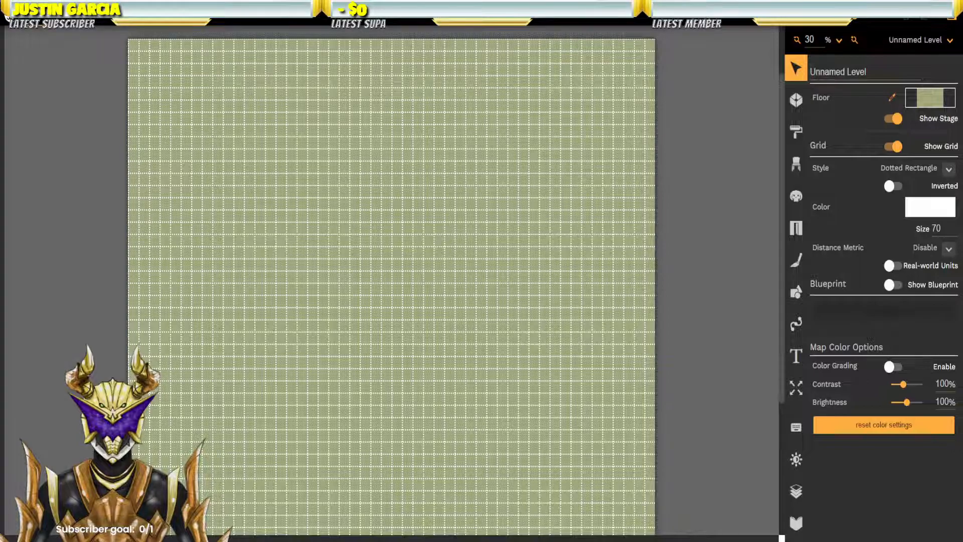
{"action": "left_click", "coordinate": [946, 171]}
{"action": "left_click", "coordinate": [938, 188]}
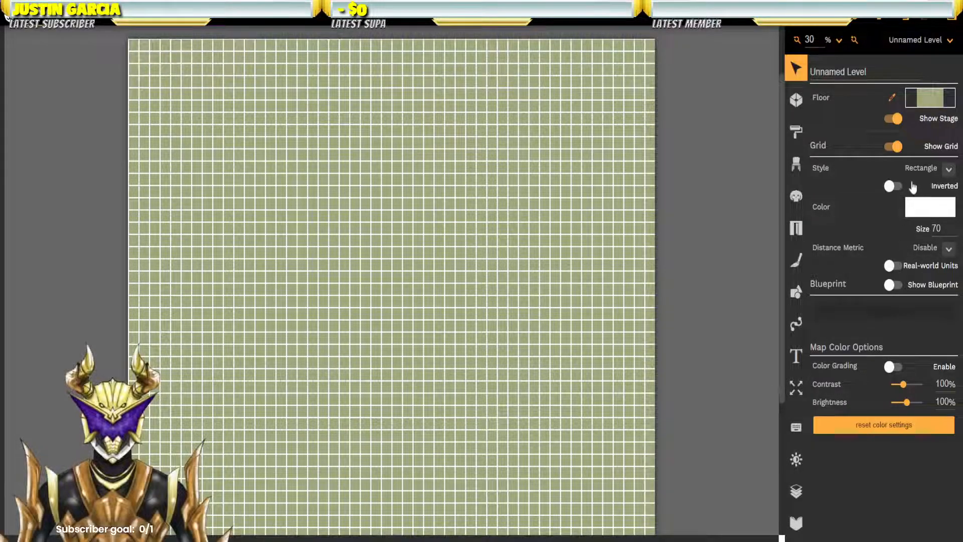
{"action": "left_click", "coordinate": [922, 208]}
{"action": "left_click_drag", "start_coordinate": [892, 217], "coordinate": [832, 223]}
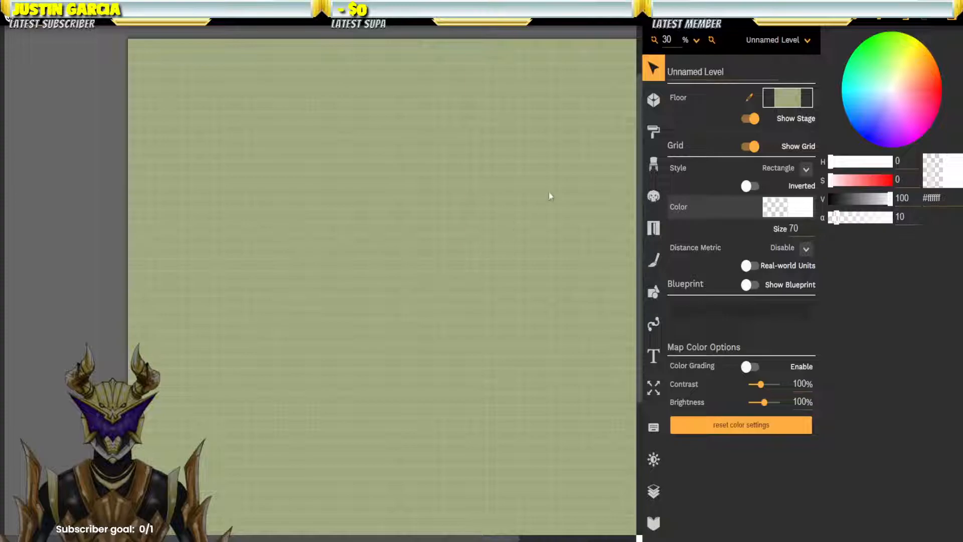
{"action": "left_click", "coordinate": [374, 318]}
{"action": "left_click_drag", "start_coordinate": [483, 304], "coordinate": [541, 273]}
{"action": "left_click_drag", "start_coordinate": [545, 225], "coordinate": [558, 194]}
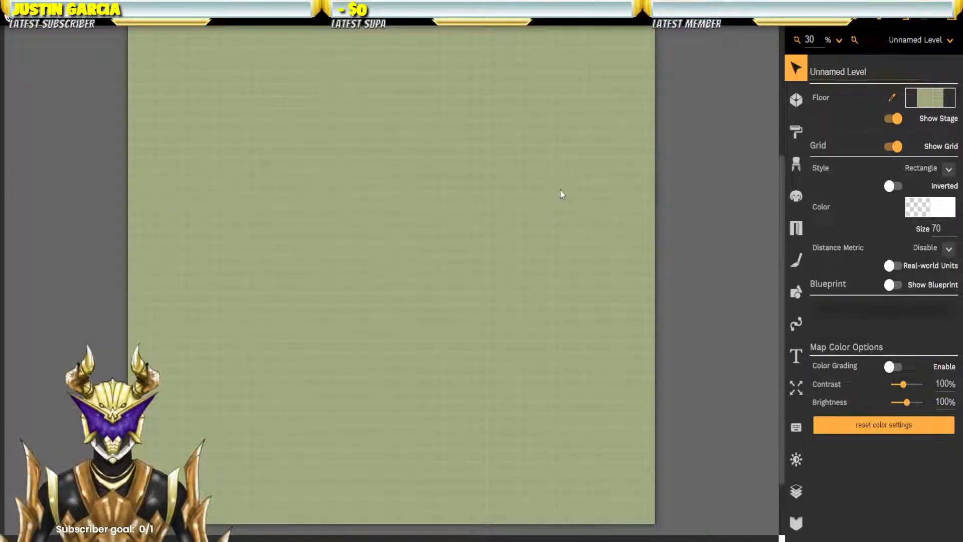
{"action": "left_click_drag", "start_coordinate": [525, 277], "coordinate": [525, 268]}
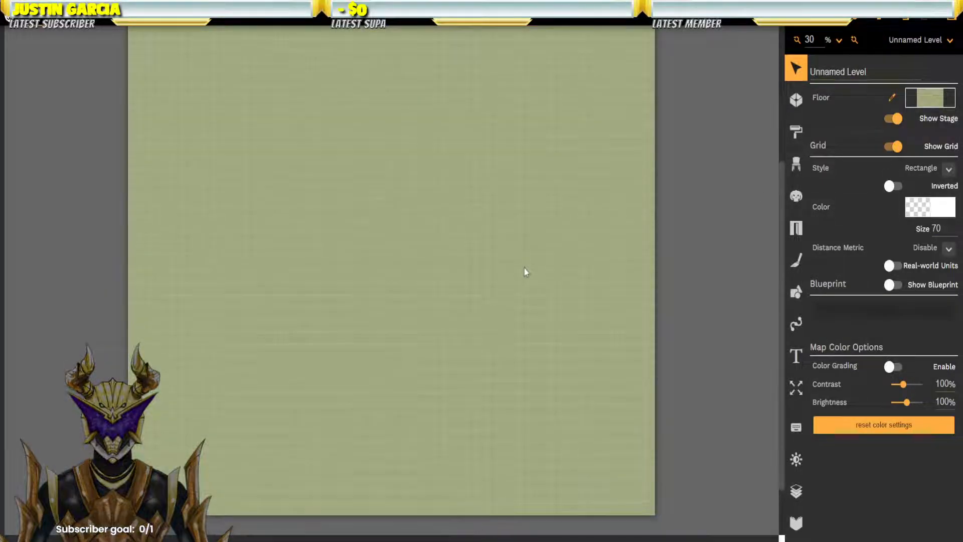
Step: Use the Room tool and search the floor textures for "tile" to set the room floor to Fancy Tile
{"action": "left_click", "coordinate": [800, 168]}
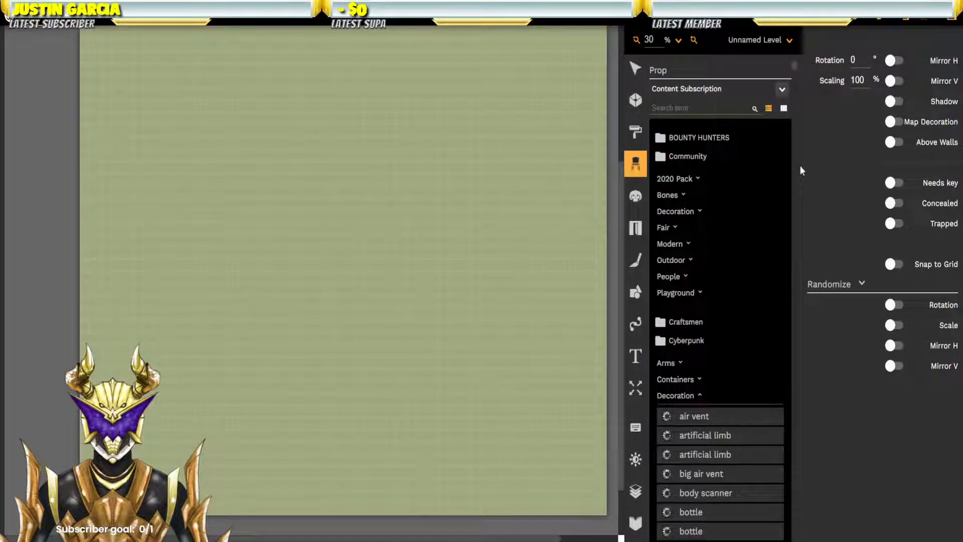
{"action": "left_click", "coordinate": [636, 100]}
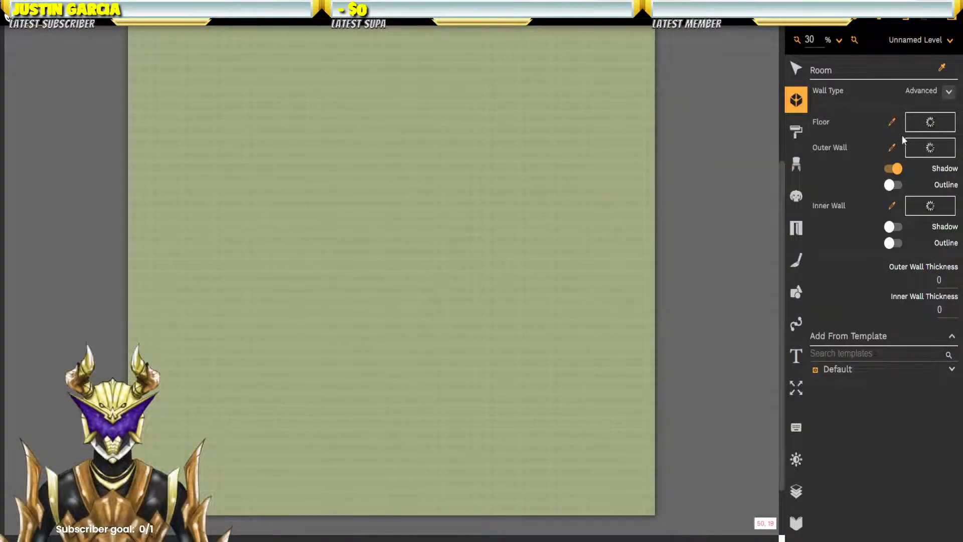
{"action": "left_click", "coordinate": [930, 122]}
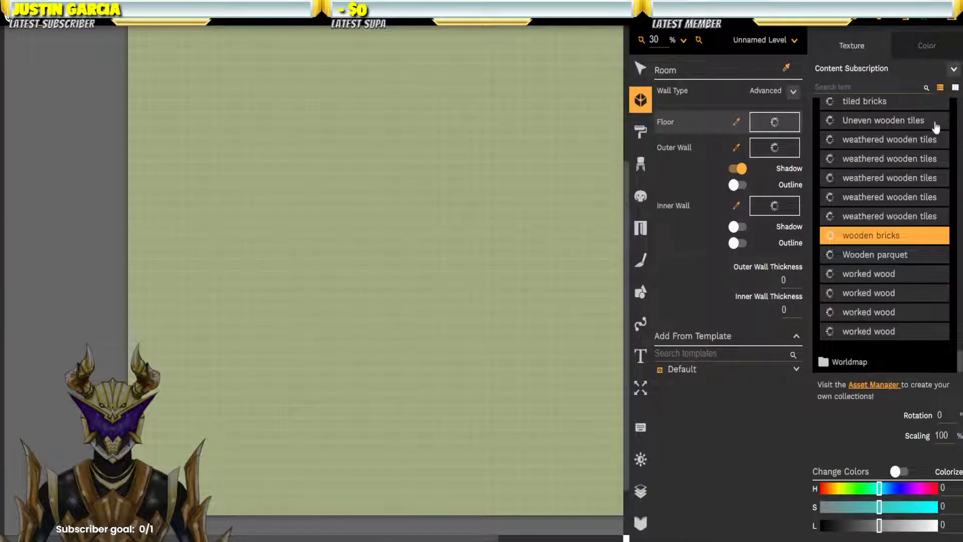
{"action": "scroll", "coordinate": [885, 229], "scroll_direction": "up", "scroll_amount": 10}
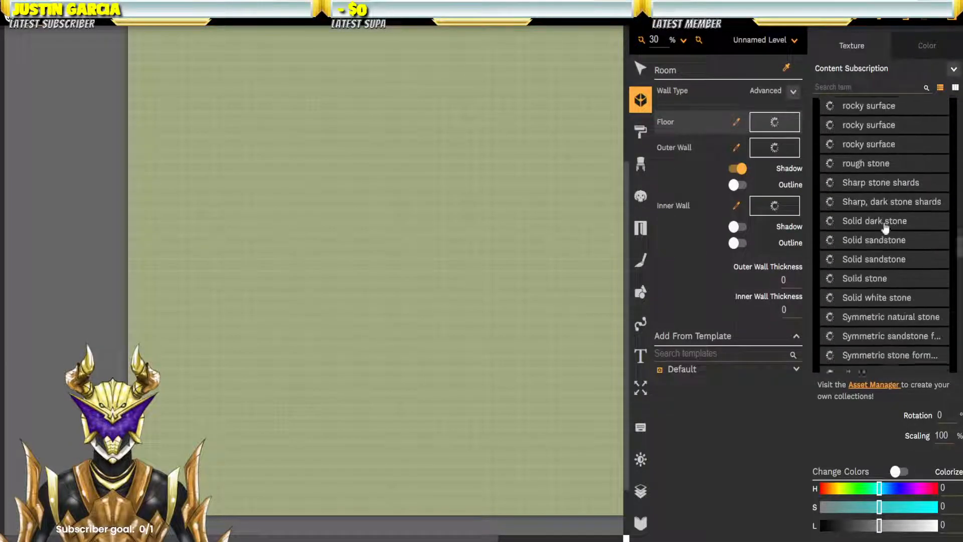
{"action": "scroll", "coordinate": [886, 228], "scroll_direction": "up", "scroll_amount": 15}
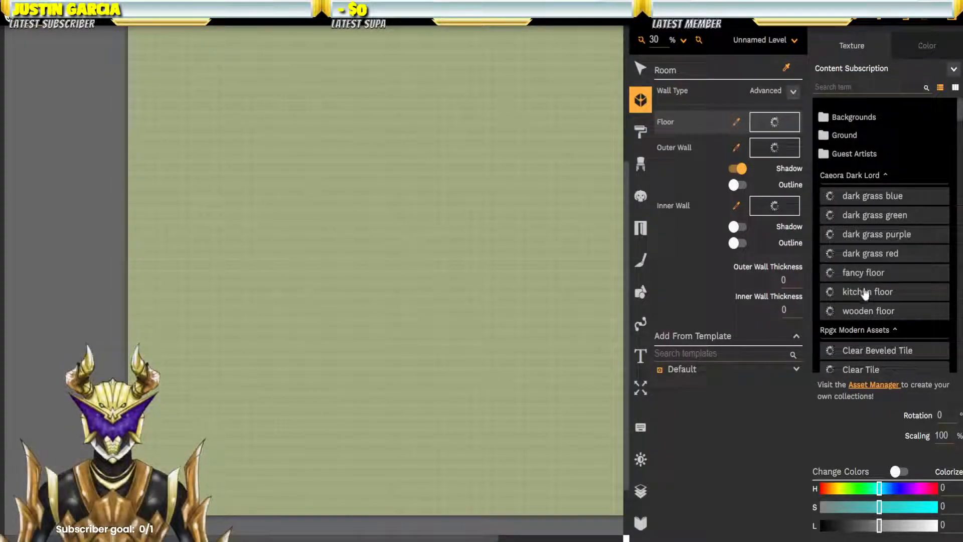
{"action": "left_click", "coordinate": [848, 87]}
{"action": "type", "text": "tile"}
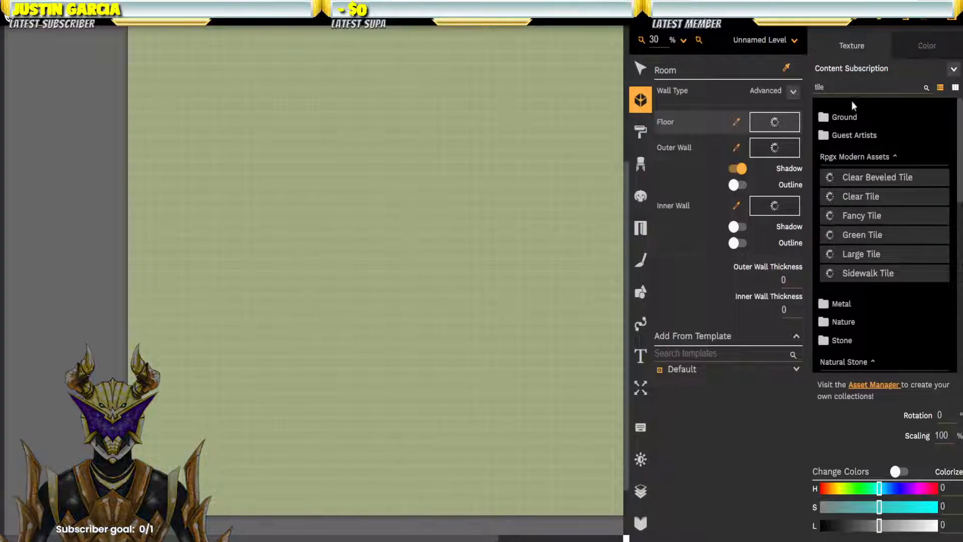
{"action": "left_click", "coordinate": [871, 221]}
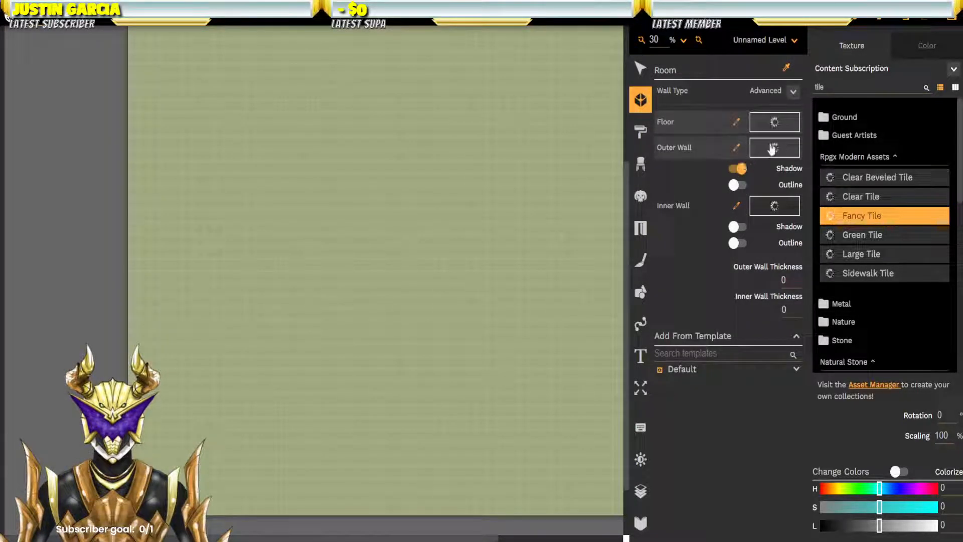
Step: Set the room's wall type to Normal, with both outer and inner wall thickness at 2
{"action": "left_click", "coordinate": [792, 92]}
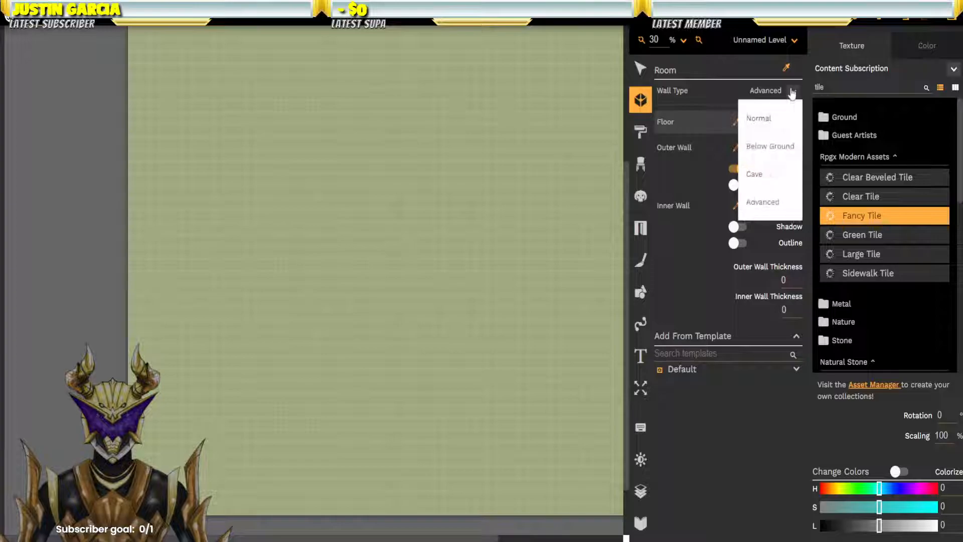
{"action": "left_click", "coordinate": [759, 121]}
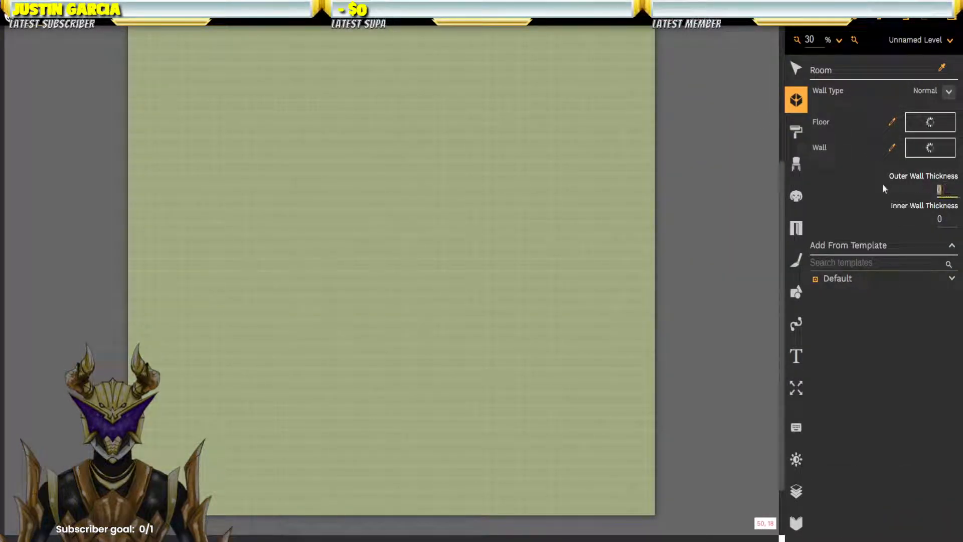
{"action": "type", "text": "2"}
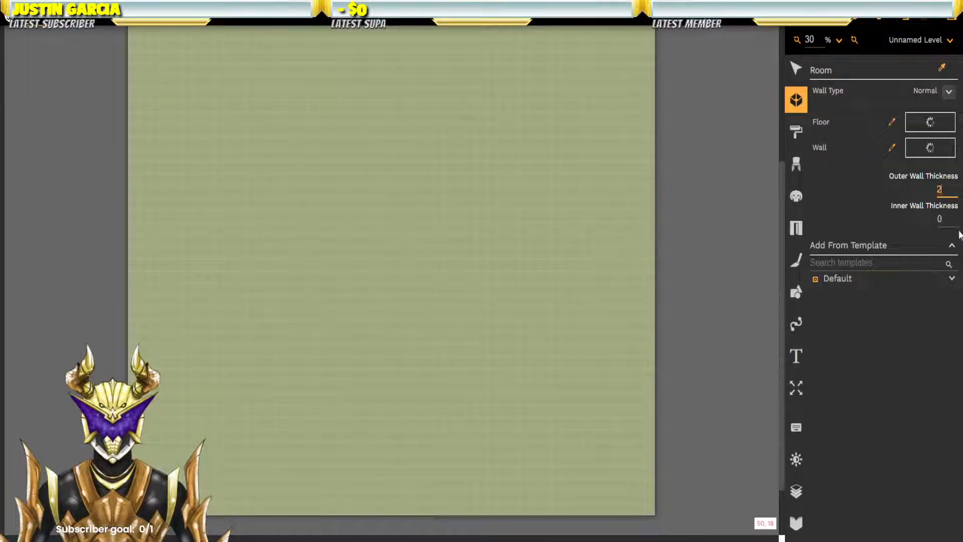
{"action": "key", "text": "Tab"}
{"action": "type", "text": "2"}
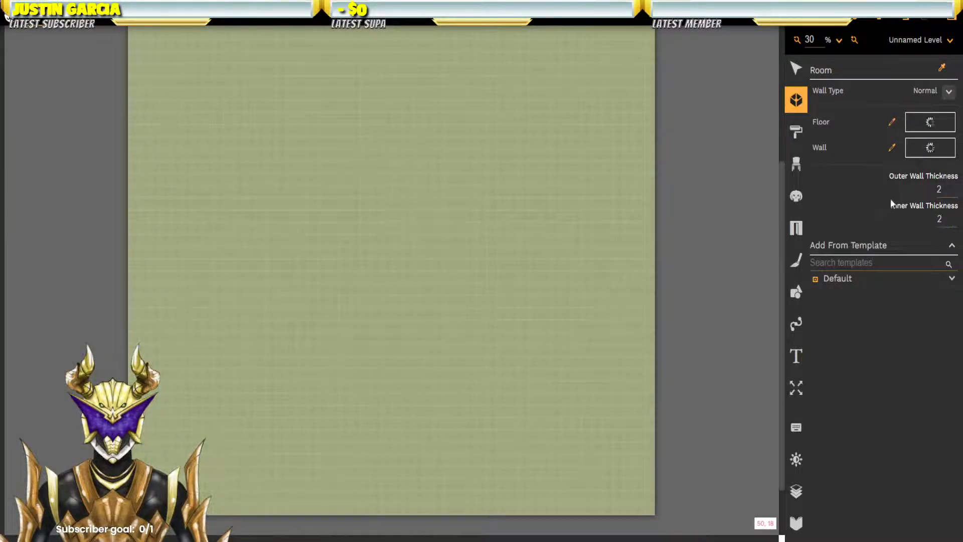
Step: Delete the Big room template from the Default template group
{"action": "left_click", "coordinate": [952, 279]}
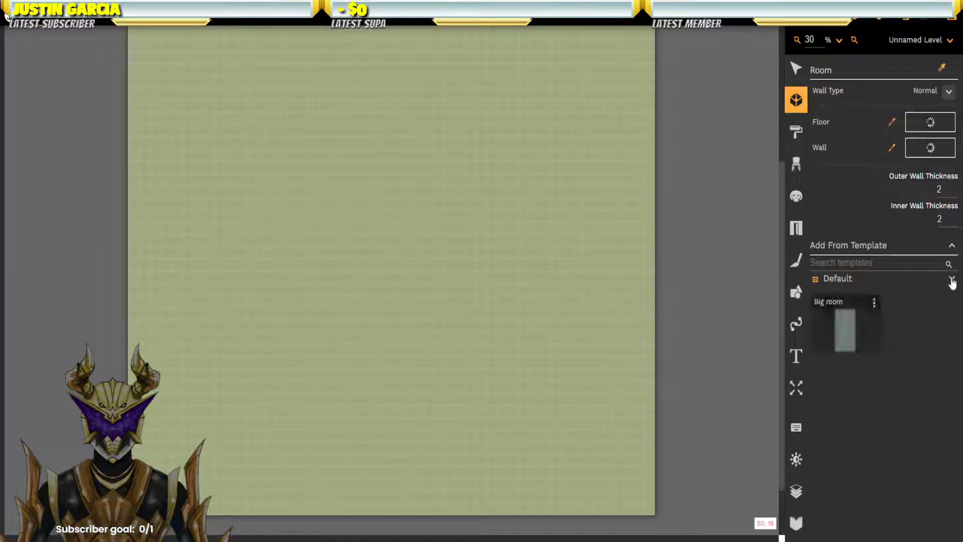
{"action": "left_click", "coordinate": [874, 303]}
{"action": "left_click", "coordinate": [840, 360]}
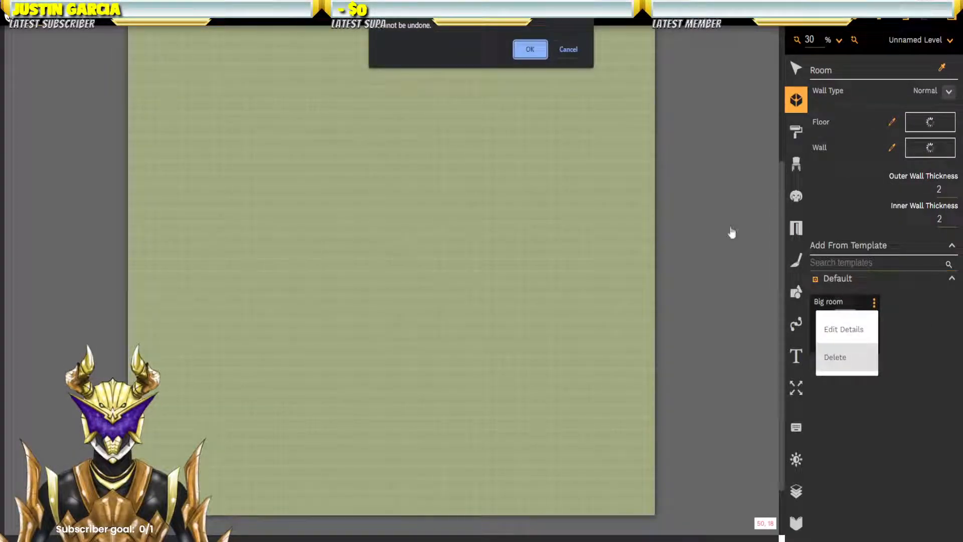
{"action": "left_click", "coordinate": [530, 49]}
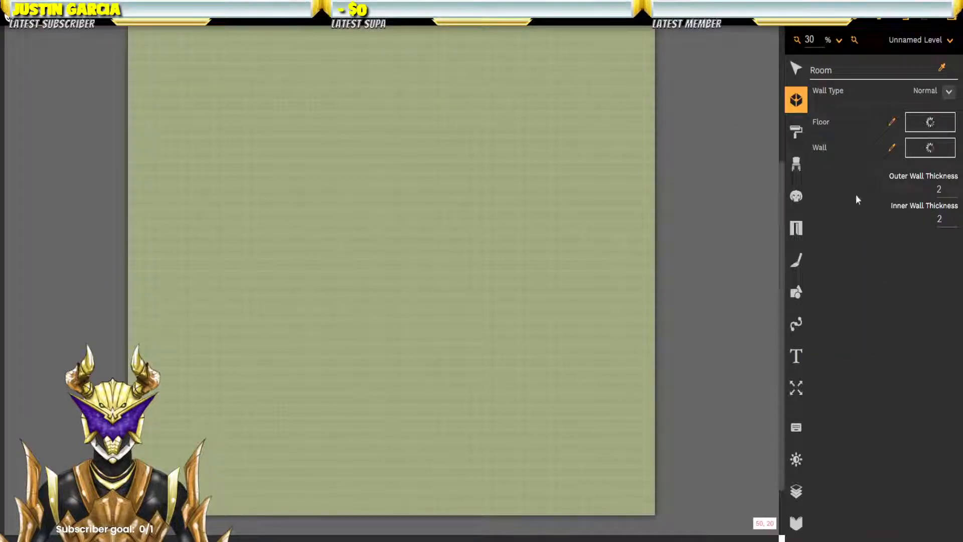
Step: Set the room's floor texture to Sidewalk Tile and its wall texture to Large Tile
{"action": "left_click", "coordinate": [929, 123]}
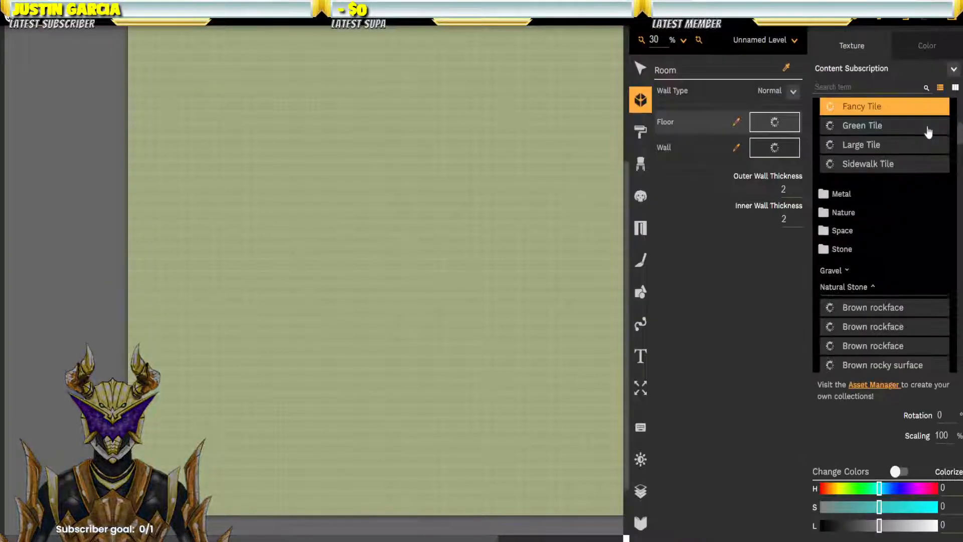
{"action": "left_click", "coordinate": [861, 168]}
{"action": "left_click", "coordinate": [773, 147]}
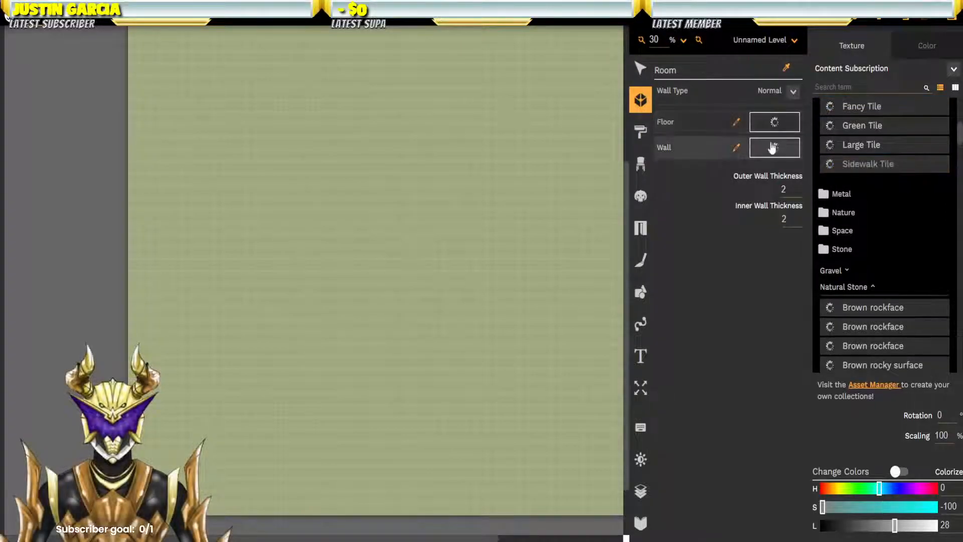
{"action": "left_click", "coordinate": [774, 148]}
{"action": "left_click", "coordinate": [931, 149]}
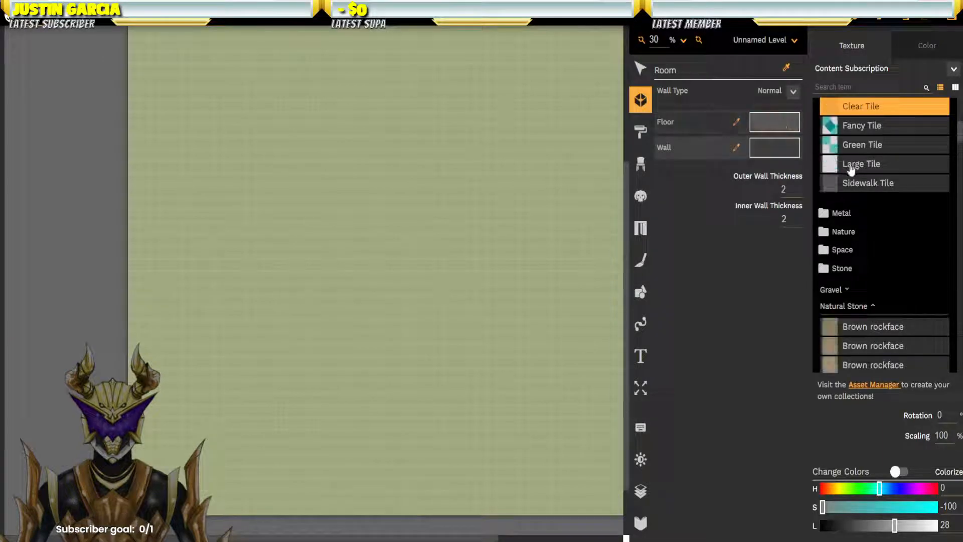
{"action": "scroll", "coordinate": [876, 191], "scroll_direction": "up", "scroll_amount": 5}
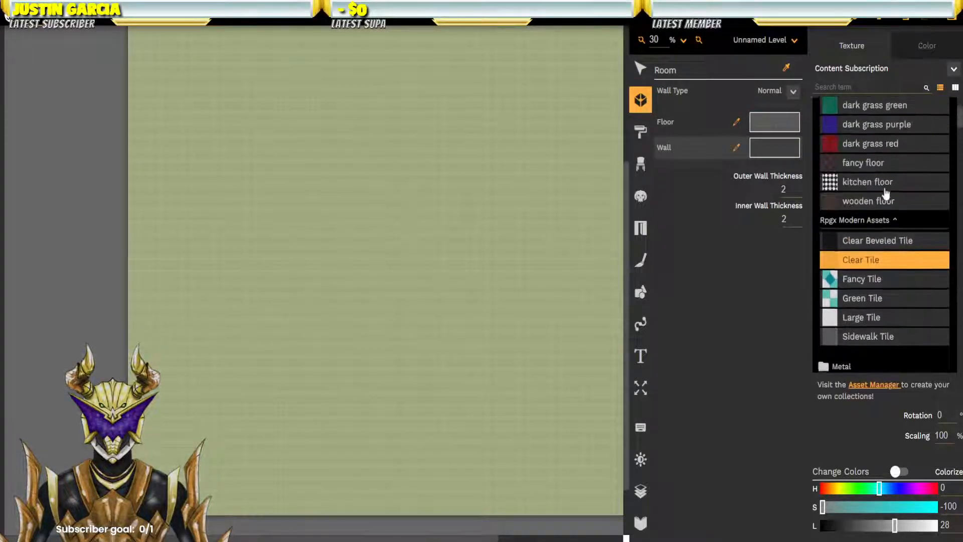
{"action": "scroll", "coordinate": [883, 192], "scroll_direction": "down", "scroll_amount": 1}
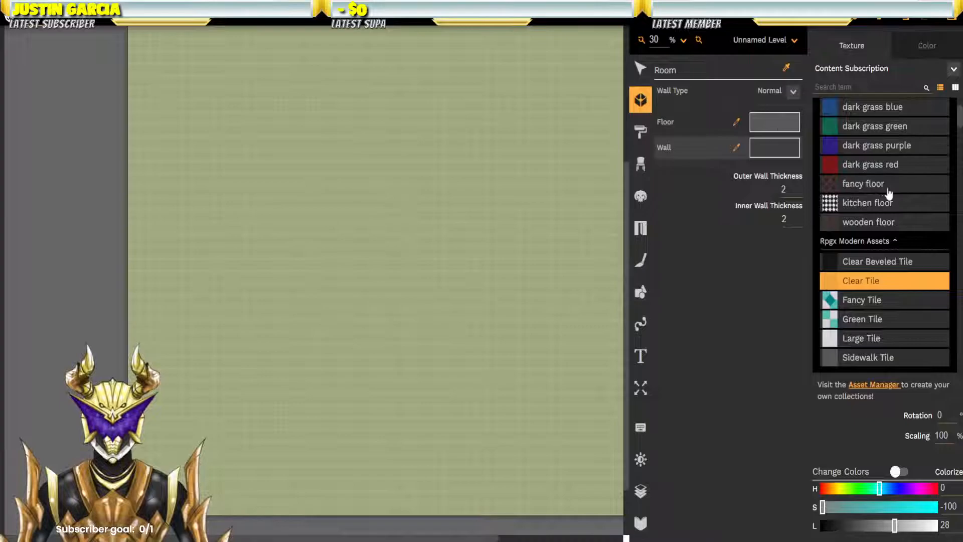
{"action": "scroll", "coordinate": [886, 193], "scroll_direction": "down", "scroll_amount": 3}
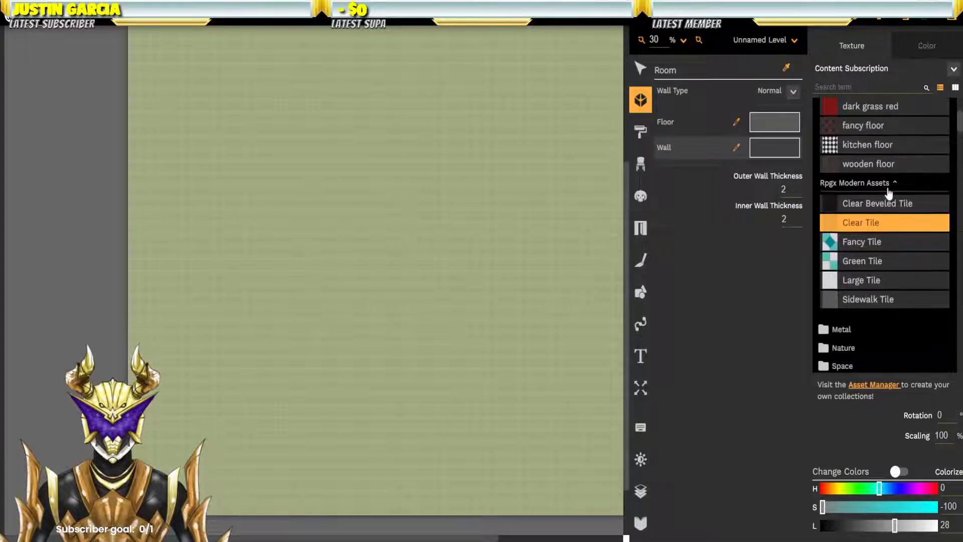
{"action": "left_click", "coordinate": [853, 281]}
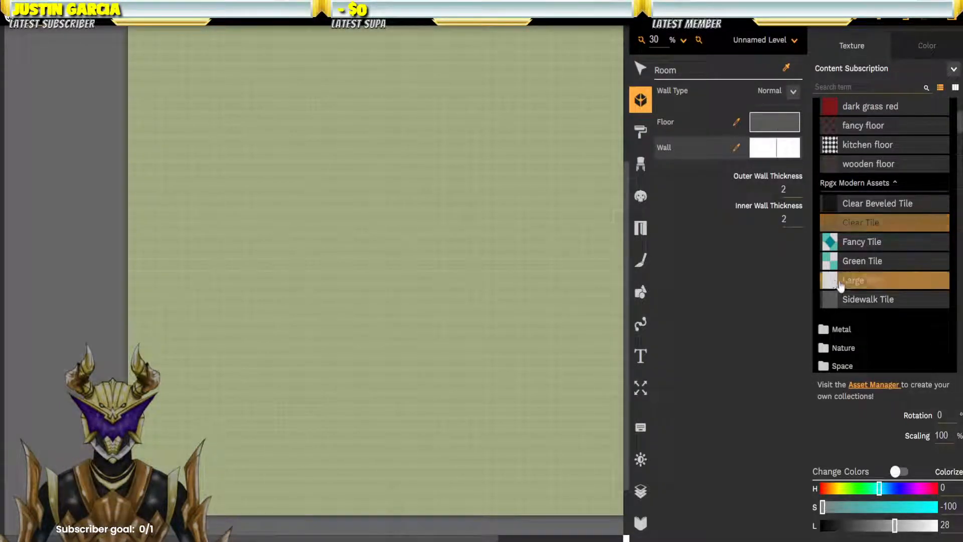
Step: Set the room's floor texture to Large Tile
{"action": "left_click", "coordinate": [786, 126]}
{"action": "left_click", "coordinate": [831, 283]}
Step: Set the room's wall texture to the Symmetric sandstone texture under natural stone and lower its lightness
{"action": "left_click", "coordinate": [768, 148]}
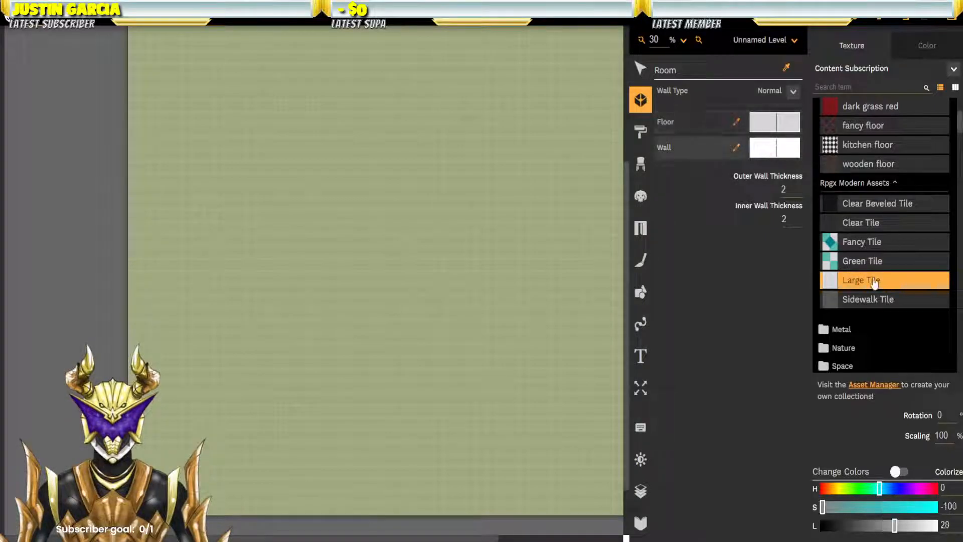
{"action": "scroll", "coordinate": [875, 283], "scroll_direction": "down", "scroll_amount": 20}
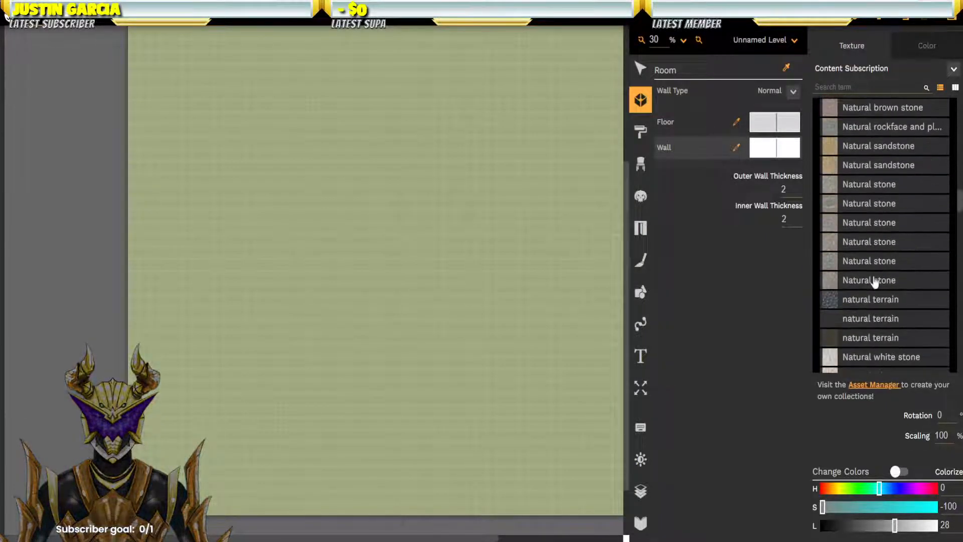
{"action": "scroll", "coordinate": [875, 279], "scroll_direction": "down", "scroll_amount": 3}
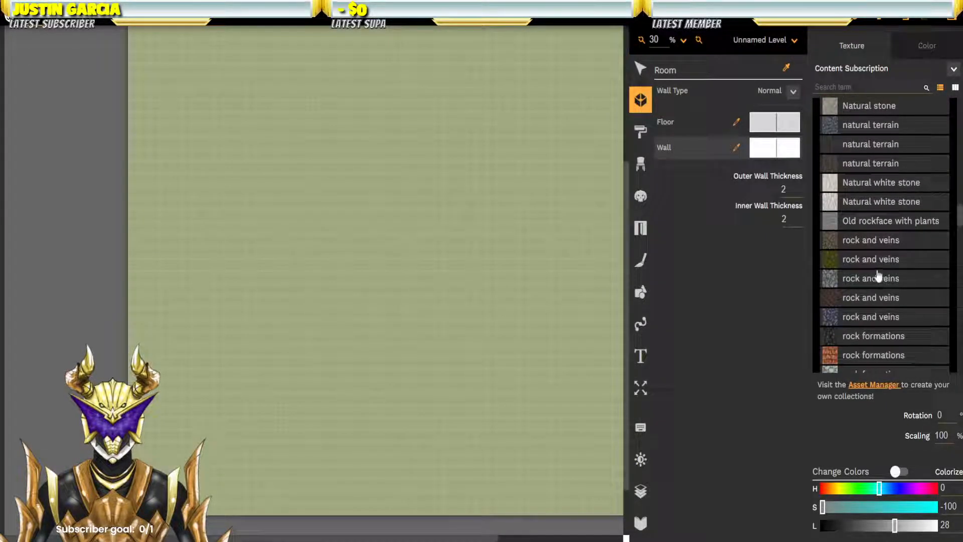
{"action": "scroll", "coordinate": [878, 276], "scroll_direction": "down", "scroll_amount": 4}
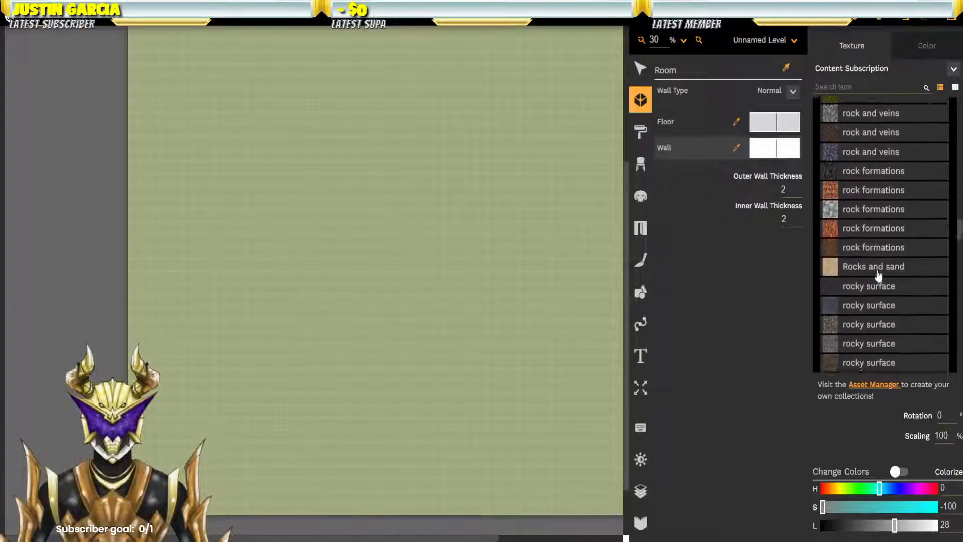
{"action": "scroll", "coordinate": [887, 258], "scroll_direction": "down", "scroll_amount": 4}
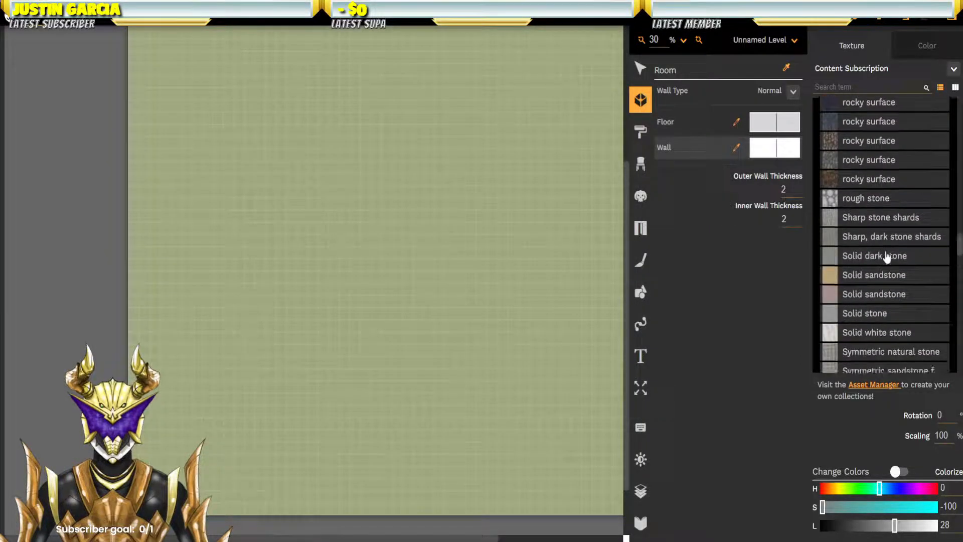
{"action": "scroll", "coordinate": [887, 257], "scroll_direction": "down", "scroll_amount": 6}
{"action": "scroll", "coordinate": [887, 257], "scroll_direction": "up", "scroll_amount": 3}
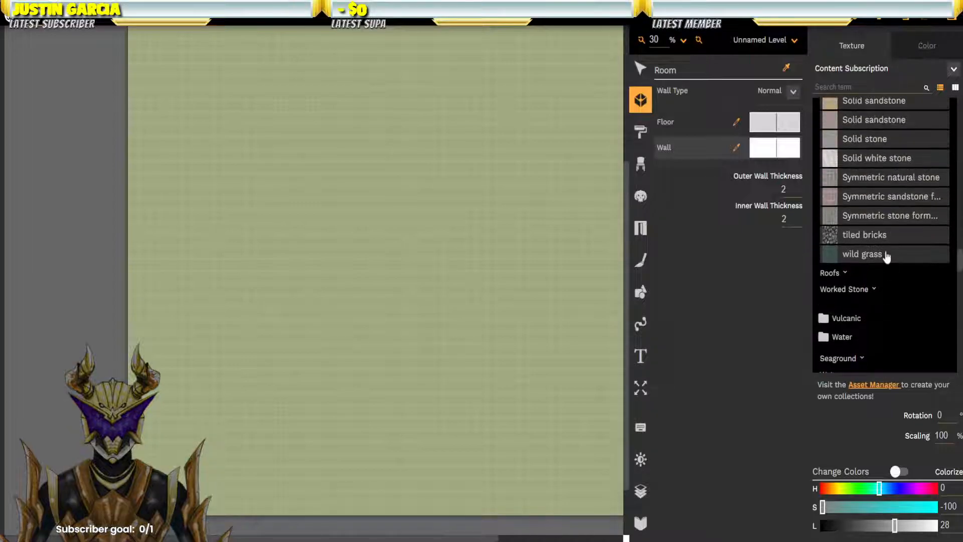
{"action": "left_click", "coordinate": [830, 198]}
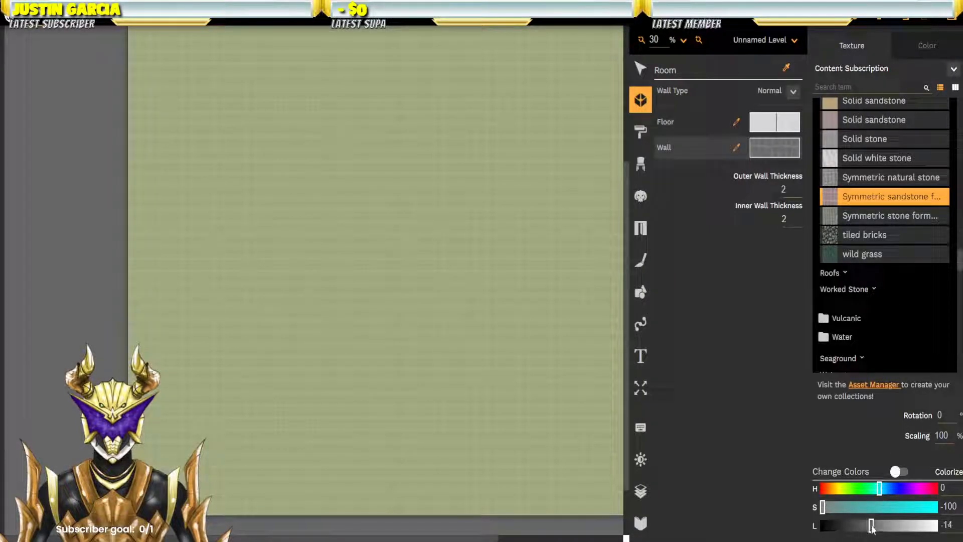
{"action": "left_click_drag", "start_coordinate": [872, 527], "coordinate": [868, 528]}
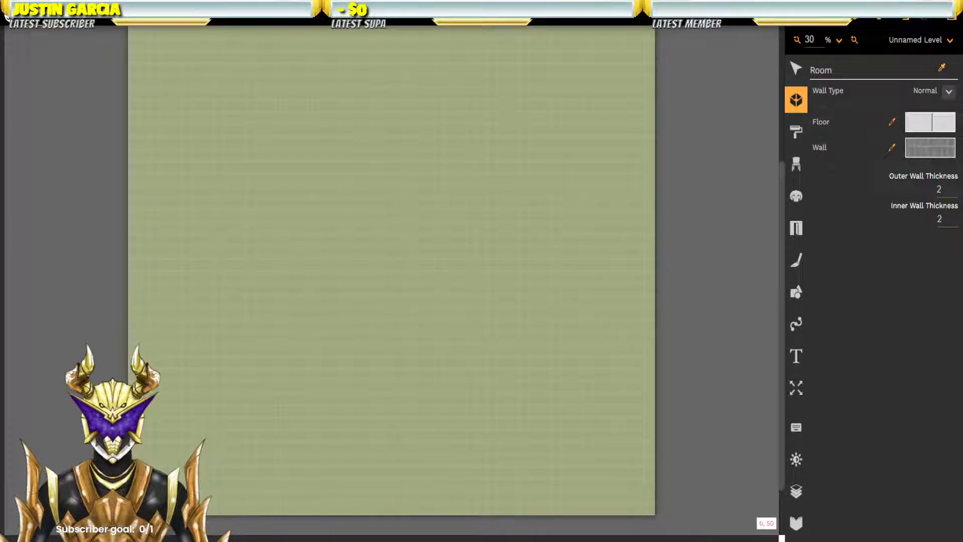
Step: Draw a rectangular room about 25 by 4 squares along the map's lower edge, from the middle to the left border
{"action": "left_click", "coordinate": [391, 514]}
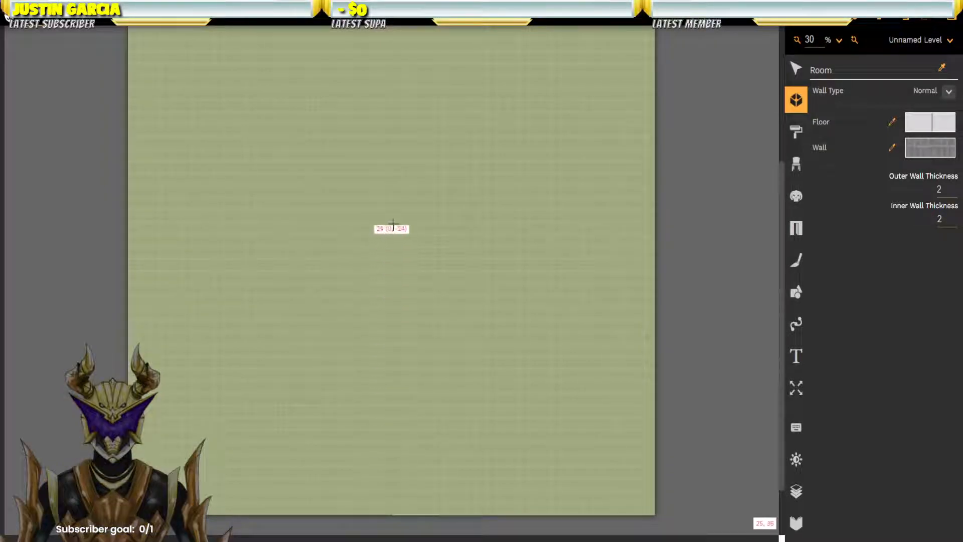
{"action": "left_click", "coordinate": [394, 462]}
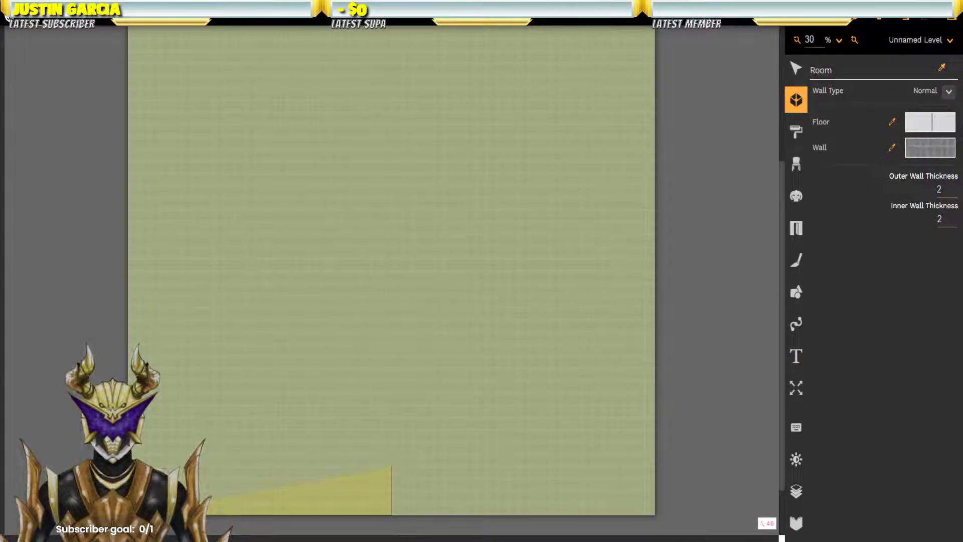
{"action": "left_click", "coordinate": [128, 466]}
{"action": "left_click", "coordinate": [129, 514]}
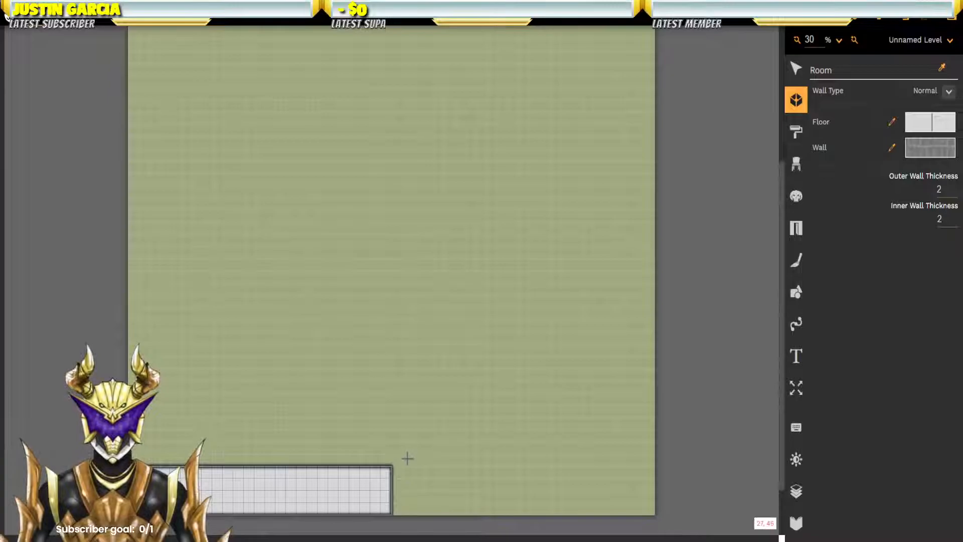
Step: Reshape the room by its wall points into a rectangle about 12 by 5 squares, centred slightly above the map's lower edge
{"action": "left_click", "coordinate": [798, 70]}
{"action": "left_click", "coordinate": [351, 490]}
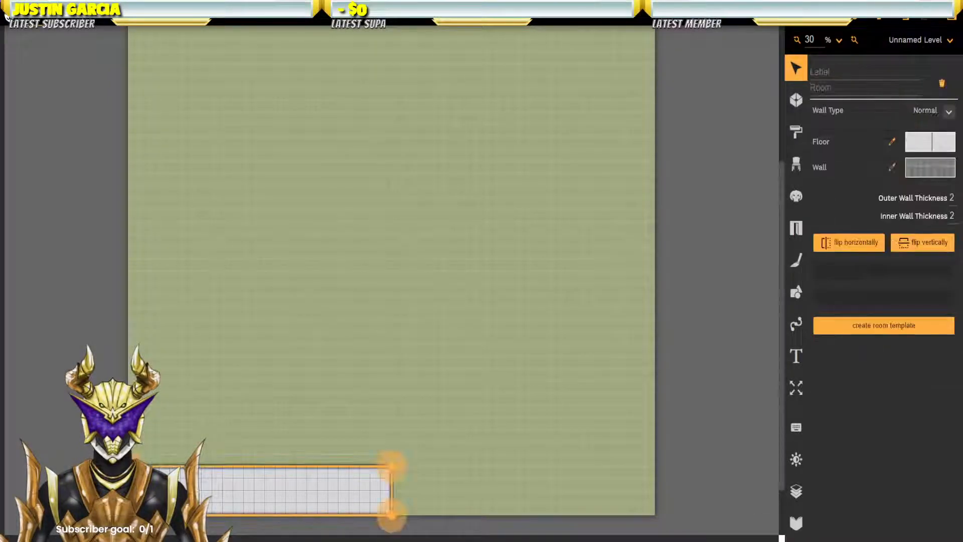
{"action": "left_click", "coordinate": [392, 466]}
{"action": "left_click_drag", "start_coordinate": [241, 466], "coordinate": [331, 465]}
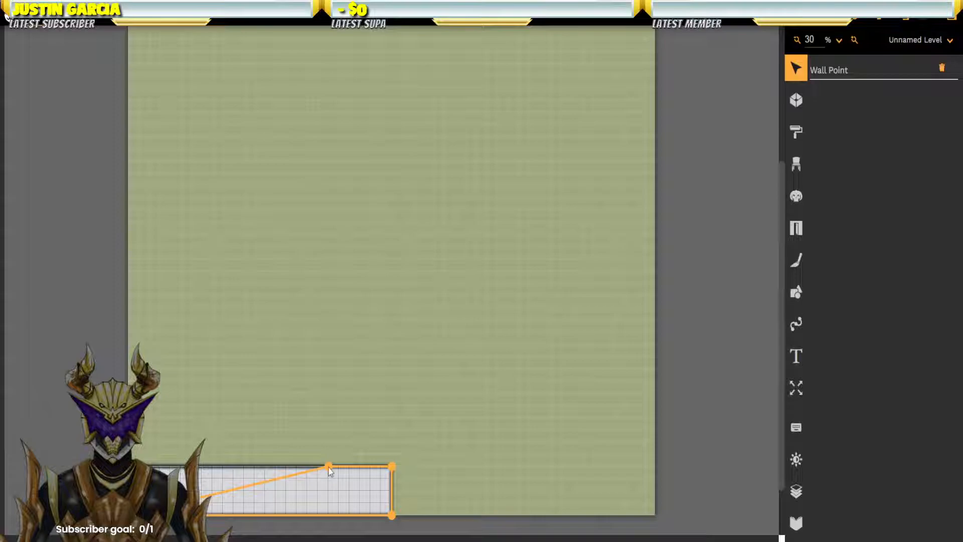
{"action": "left_click", "coordinate": [330, 472]}
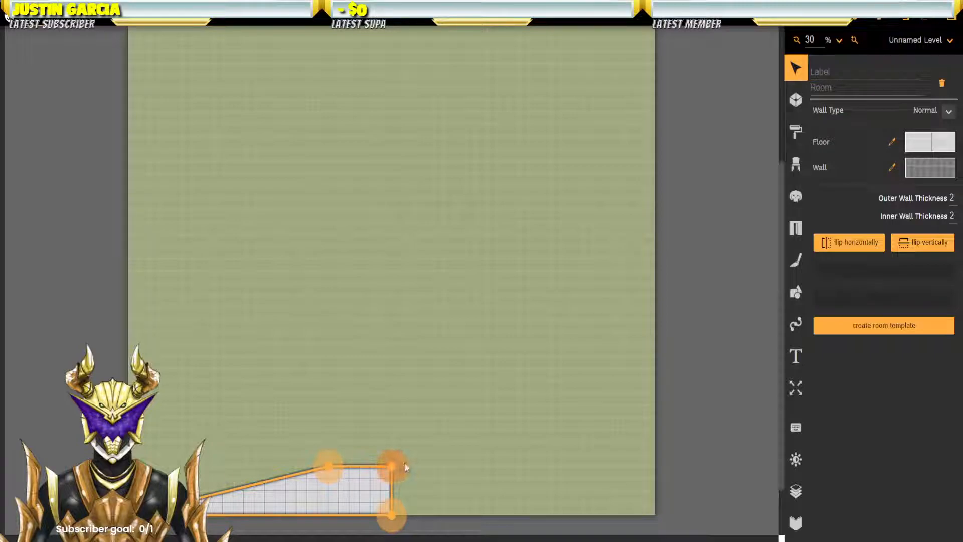
{"action": "left_click_drag", "start_coordinate": [393, 469], "coordinate": [454, 467]}
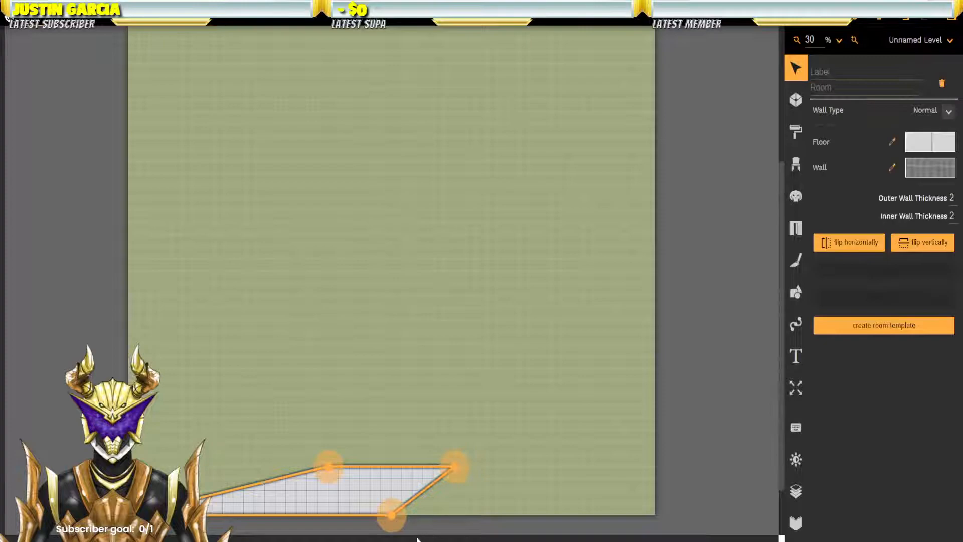
{"action": "left_click_drag", "start_coordinate": [393, 519], "coordinate": [456, 404]}
{"action": "left_click_drag", "start_coordinate": [351, 456], "coordinate": [329, 411]}
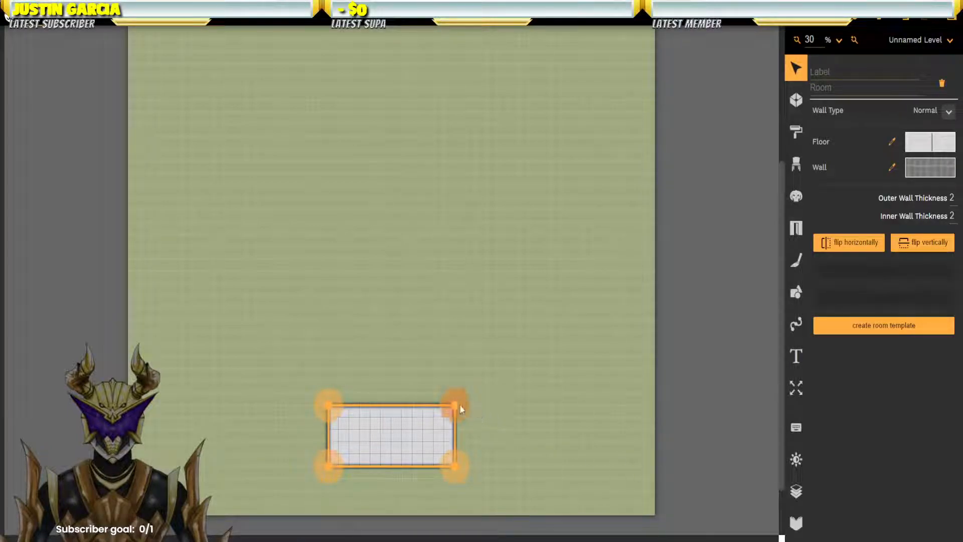
Step: Extend the room's upper wall upward until the room is about 12 squares wide and 11 squares high
{"action": "left_click_drag", "start_coordinate": [457, 409], "coordinate": [456, 358]}
{"action": "left_click_drag", "start_coordinate": [330, 406], "coordinate": [330, 357]}
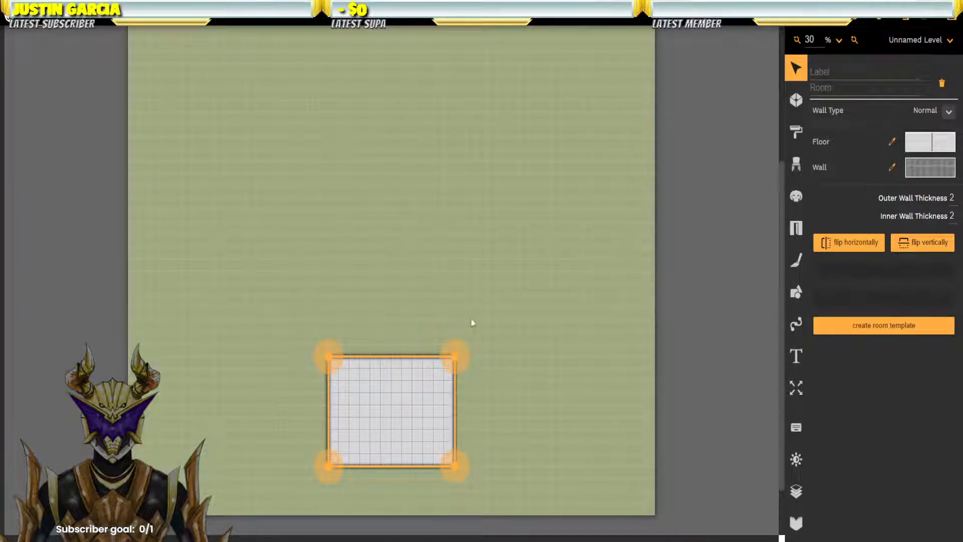
{"action": "left_click_drag", "start_coordinate": [456, 359], "coordinate": [455, 332]}
{"action": "left_click_drag", "start_coordinate": [328, 357], "coordinate": [328, 333]}
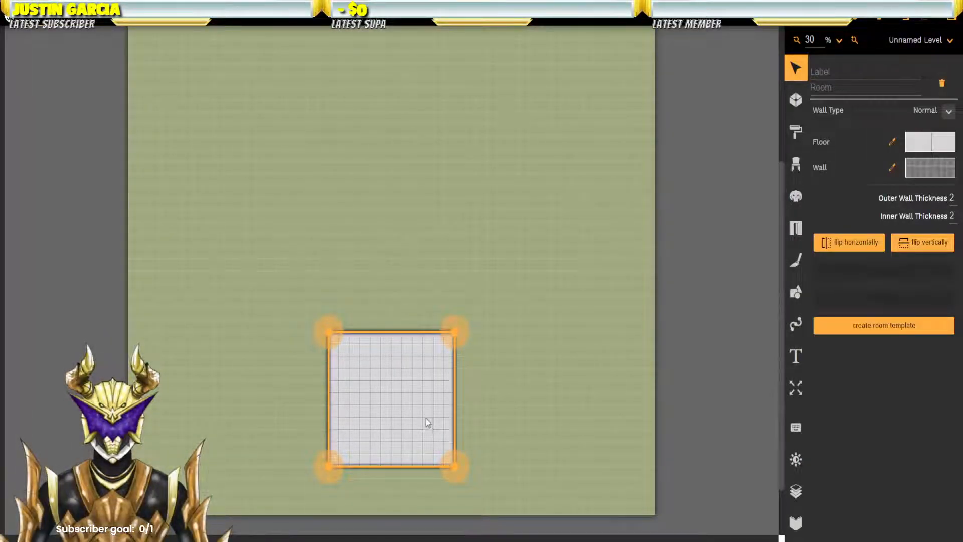
Step: Set the room's wall type to Advanced and turn off the outlines of its outer and inner walls
{"action": "scroll", "coordinate": [406, 412], "scroll_direction": "up", "scroll_amount": 3}
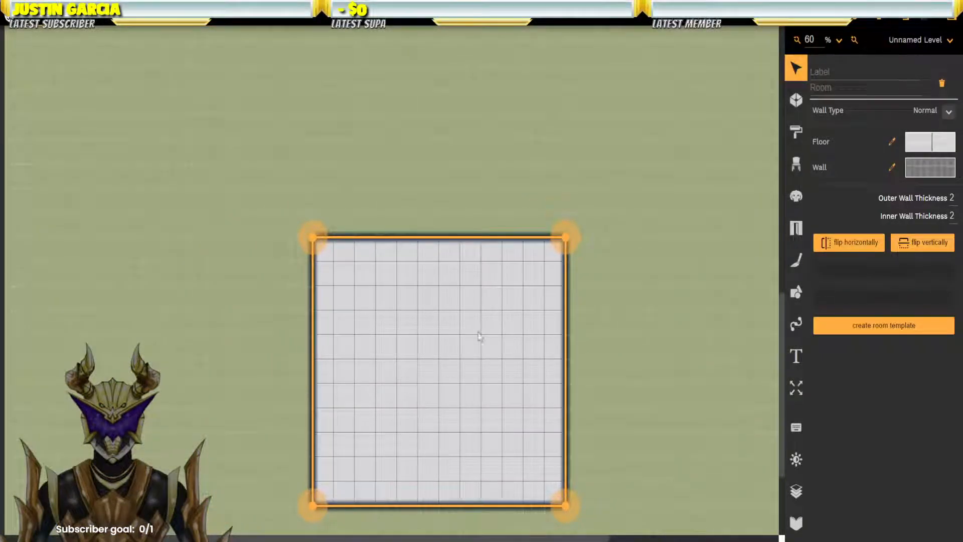
{"action": "left_click", "coordinate": [613, 360]}
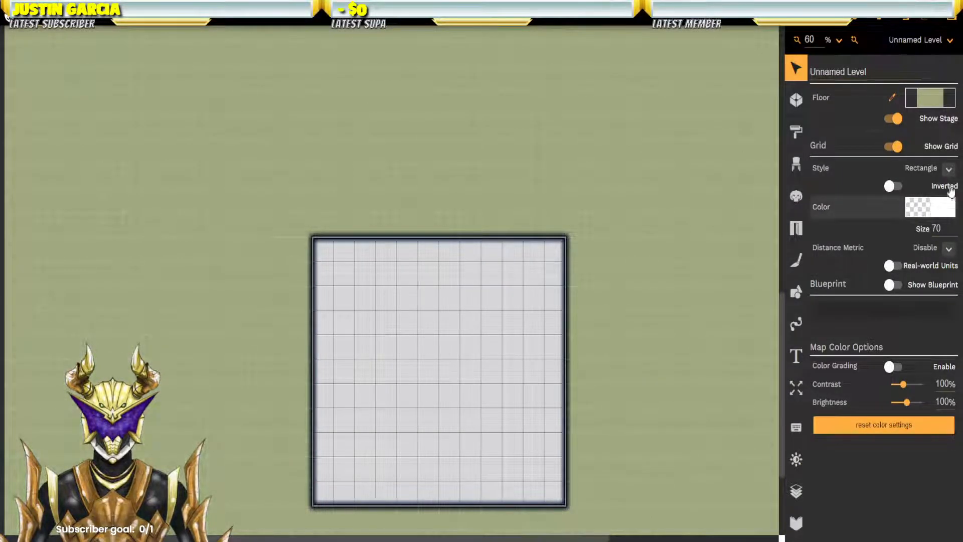
{"action": "left_click", "coordinate": [314, 389]}
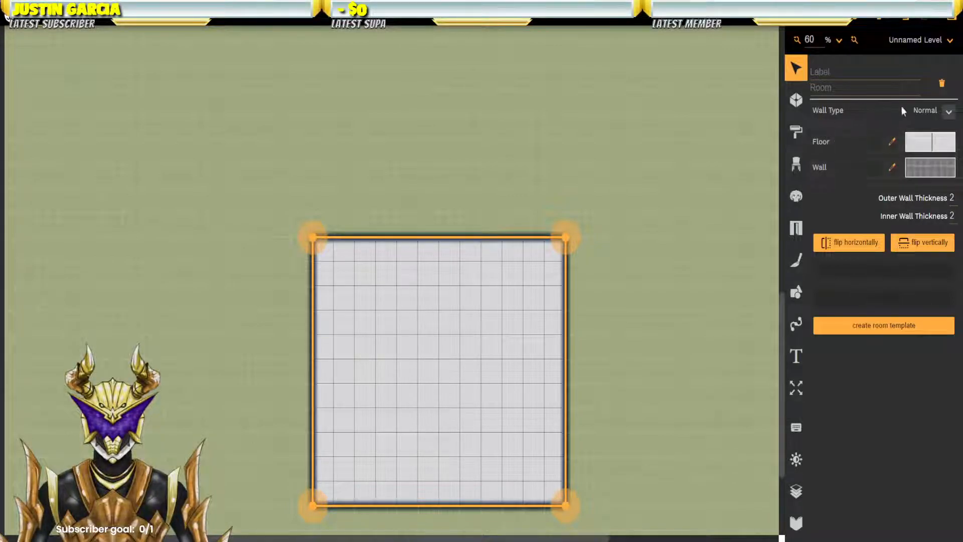
{"action": "left_click", "coordinate": [949, 111]}
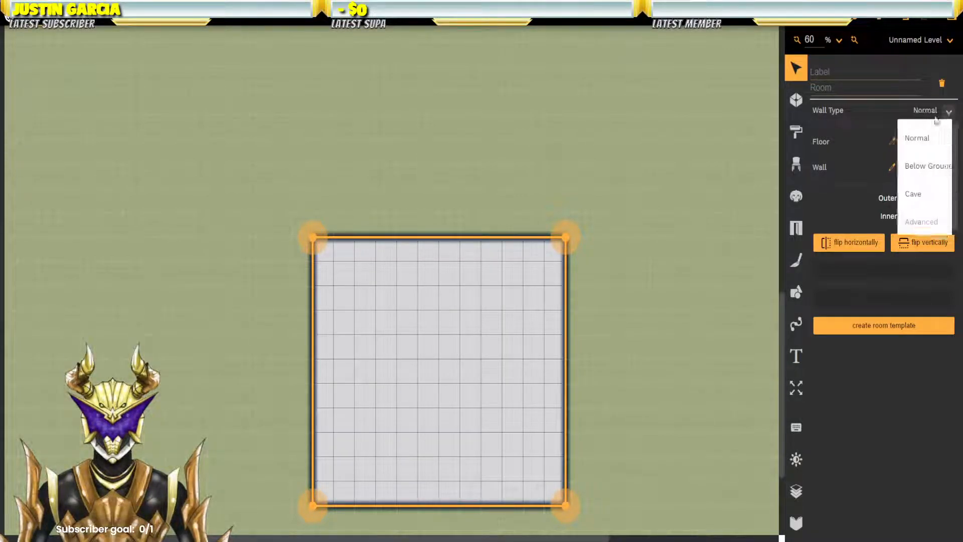
{"action": "left_click", "coordinate": [918, 221]}
{"action": "left_click", "coordinate": [894, 204]}
{"action": "left_click", "coordinate": [894, 262]}
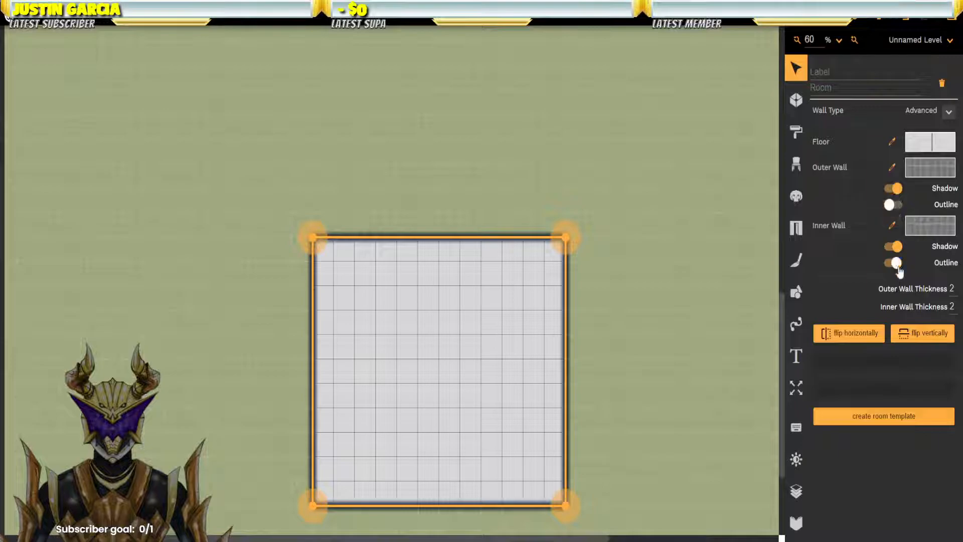
{"action": "left_click", "coordinate": [618, 316]}
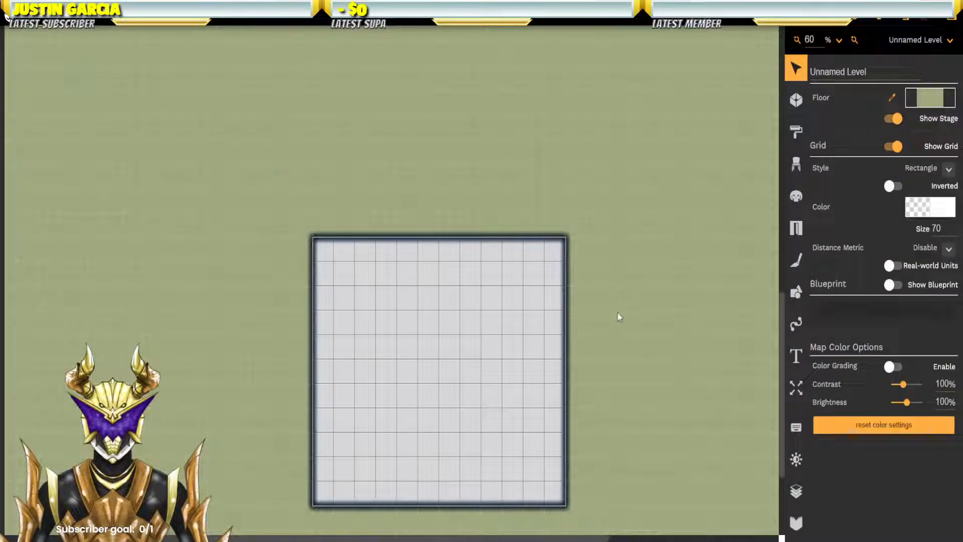
Step: Toggle the room's inner wall shadow off and back on, and turn off its outer wall shadow
{"action": "left_click", "coordinate": [552, 319]}
{"action": "left_click", "coordinate": [898, 246]}
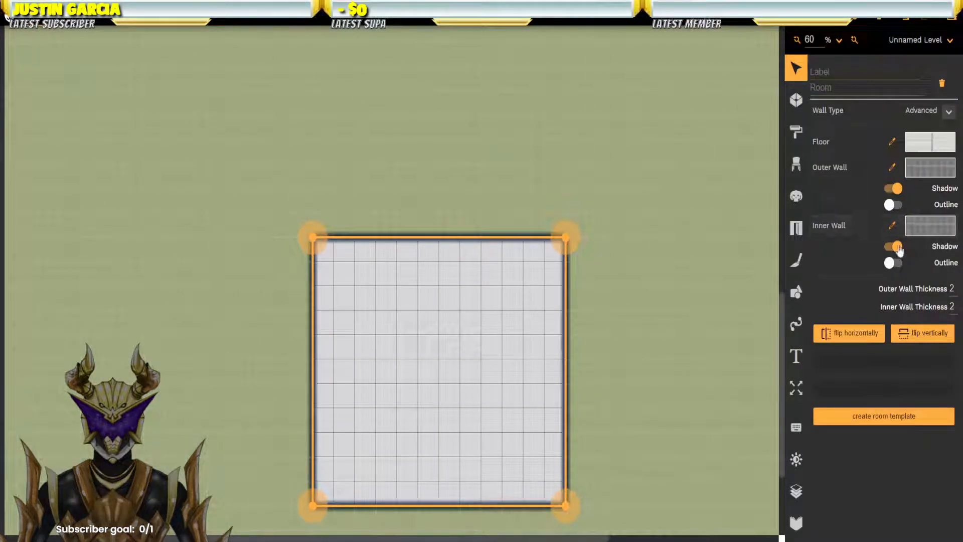
{"action": "left_click", "coordinate": [606, 300]}
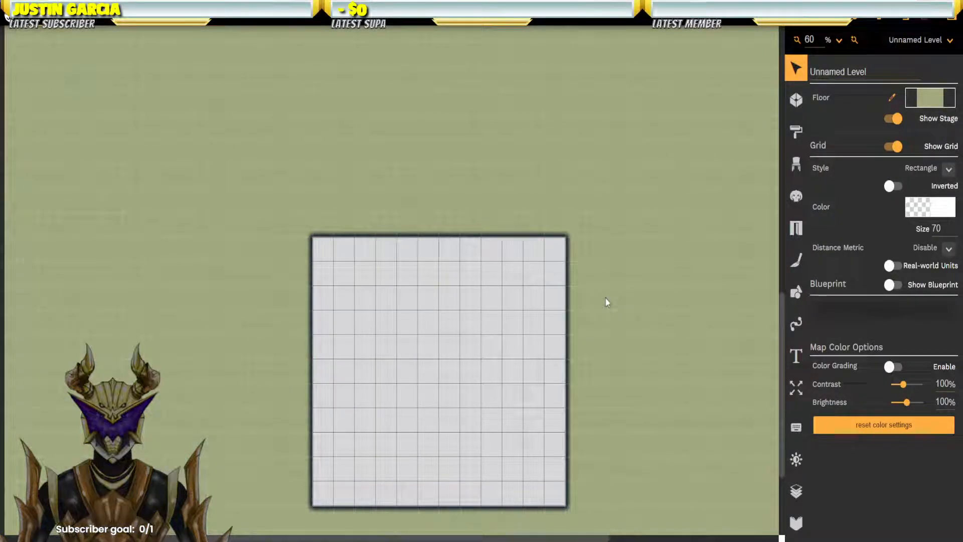
{"action": "left_click", "coordinate": [446, 345]}
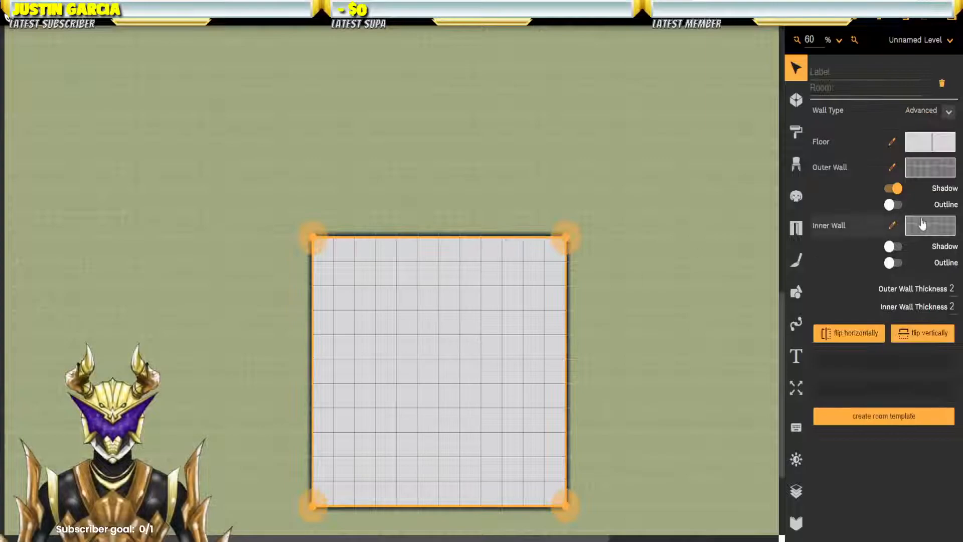
{"action": "left_click", "coordinate": [897, 188]}
{"action": "left_click", "coordinate": [634, 281]}
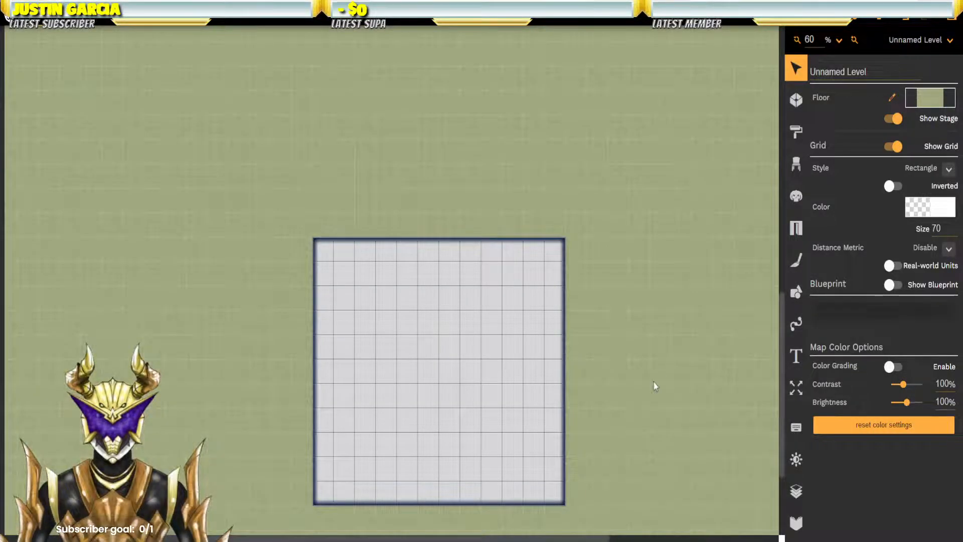
Step: Set both the outer and inner wall thickness of the room to 3
{"action": "left_click", "coordinate": [525, 287]}
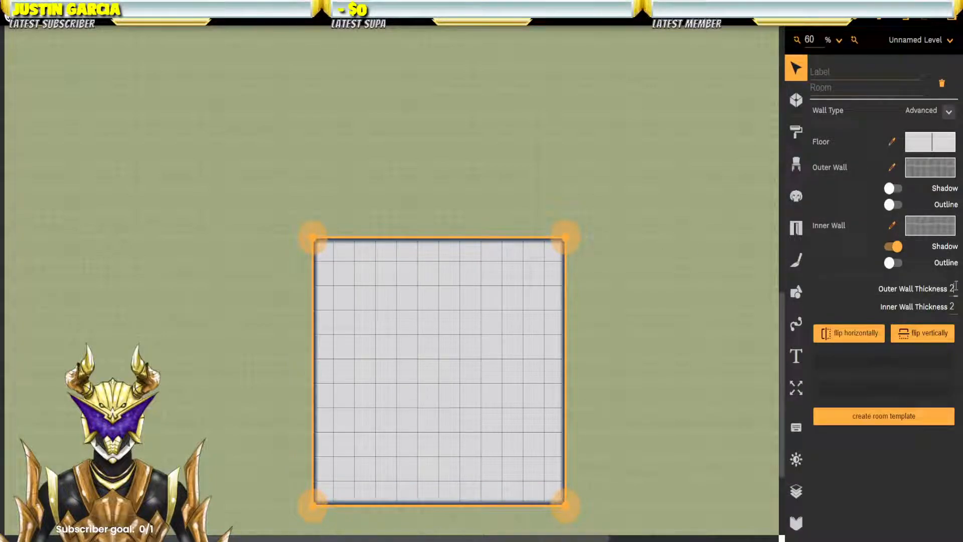
{"action": "type", "text": "3"}
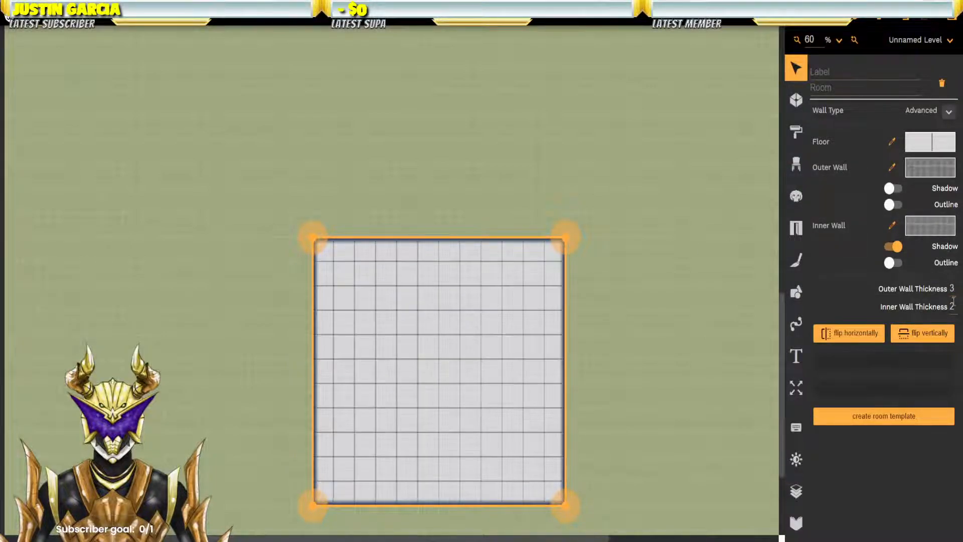
{"action": "left_click_drag", "start_coordinate": [956, 306], "coordinate": [946, 308]}
{"action": "type", "text": "3"}
{"action": "left_click", "coordinate": [630, 338]}
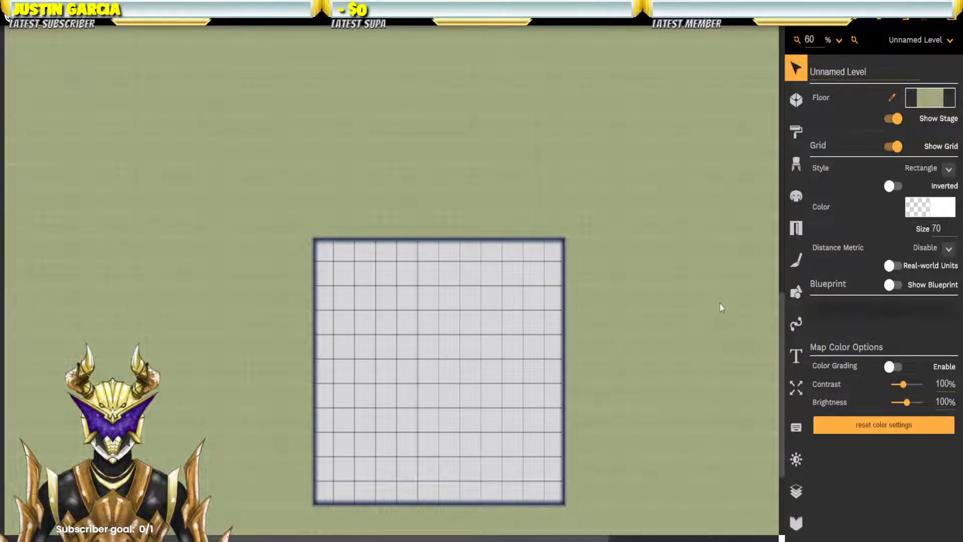
Step: Start a second room outline above the first room, about 12 squares along its lower edge and 5 squares up the right side
{"action": "scroll", "coordinate": [612, 283], "scroll_direction": "down", "scroll_amount": 3}
{"action": "scroll", "coordinate": [618, 280], "scroll_direction": "down", "scroll_amount": 3}
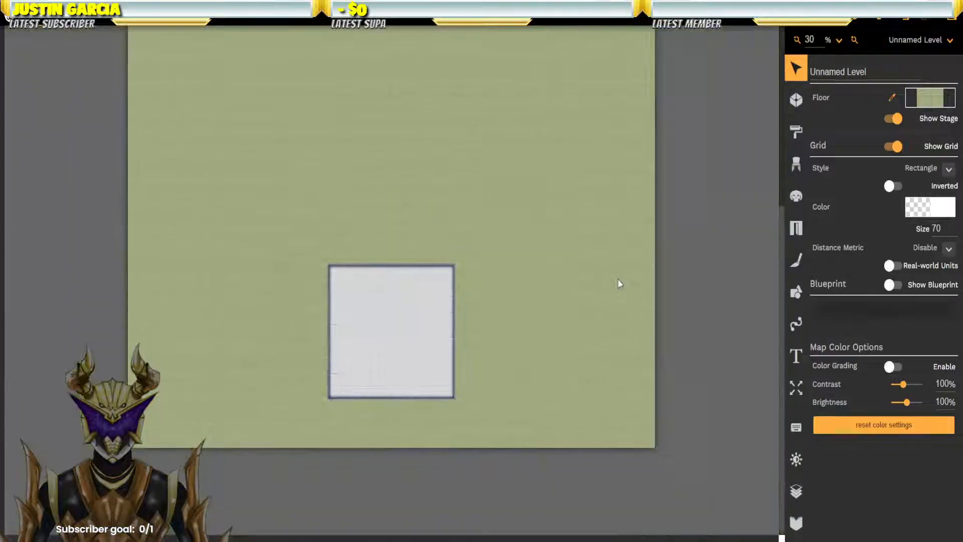
{"action": "scroll", "coordinate": [617, 280], "scroll_direction": "up", "scroll_amount": 1}
{"action": "left_click_drag", "start_coordinate": [530, 152], "coordinate": [631, 243]}
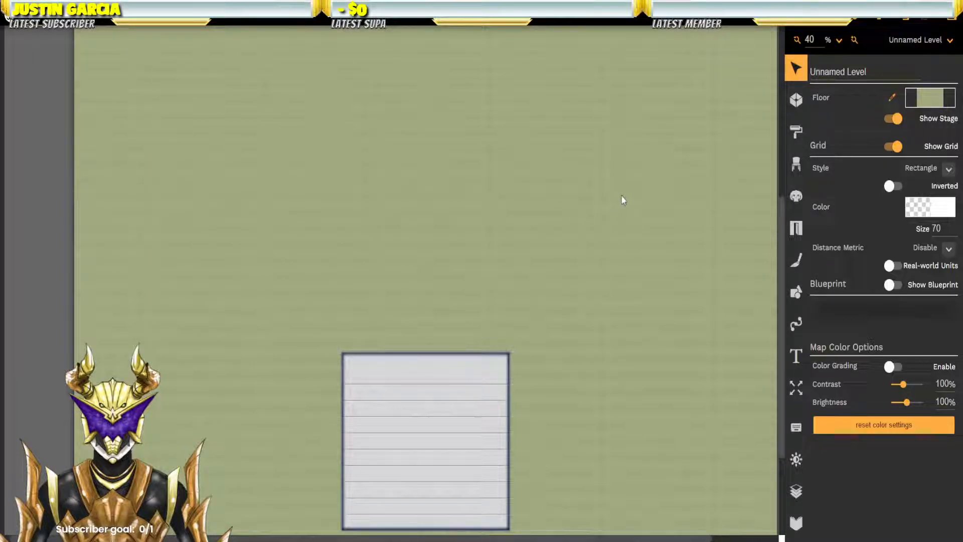
{"action": "left_click_drag", "start_coordinate": [649, 296], "coordinate": [704, 264]}
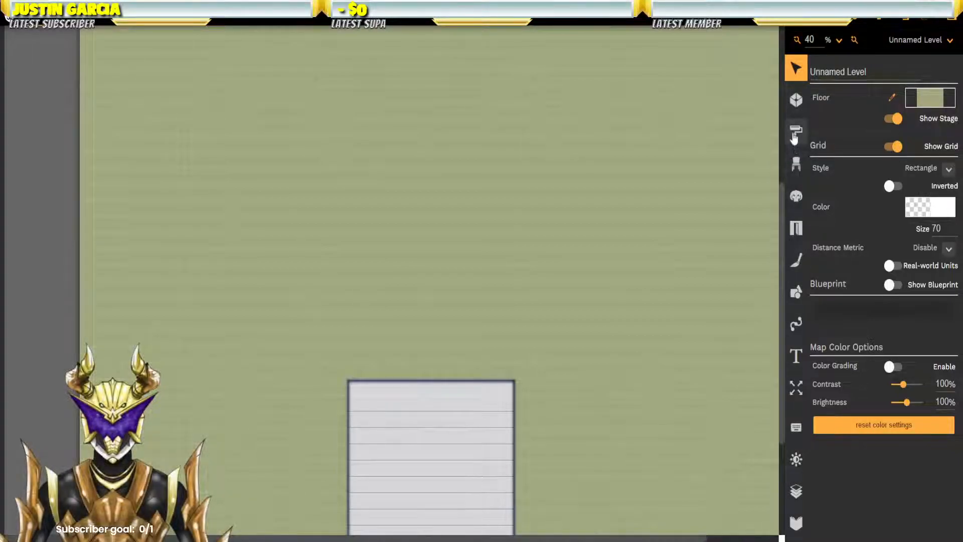
{"action": "left_click", "coordinate": [796, 99]}
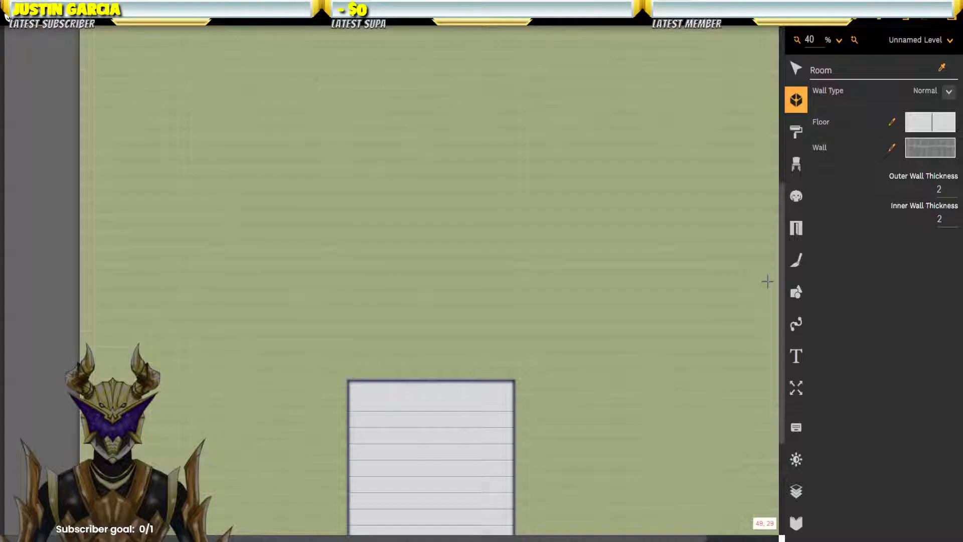
{"action": "left_click", "coordinate": [350, 324]}
{"action": "left_click", "coordinate": [516, 329]}
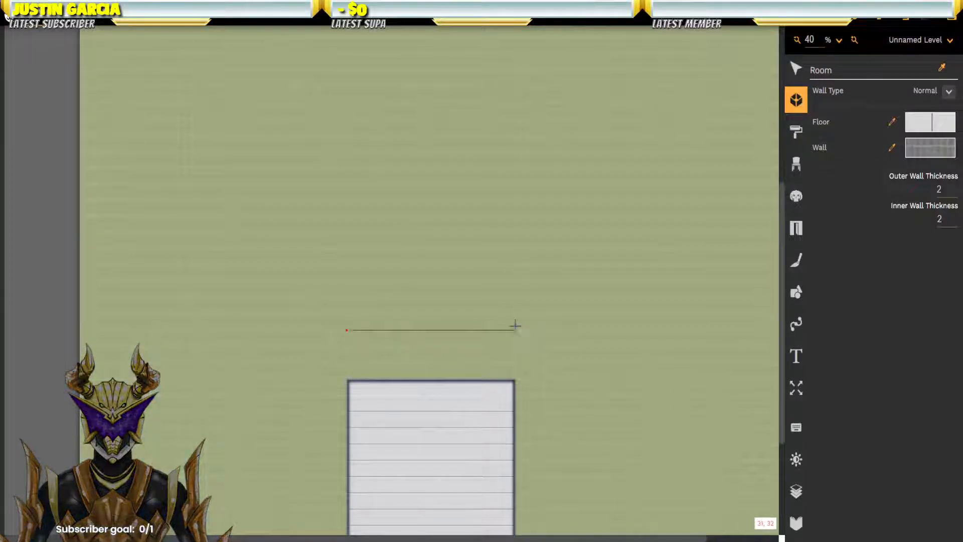
{"action": "left_click", "coordinate": [516, 251]}
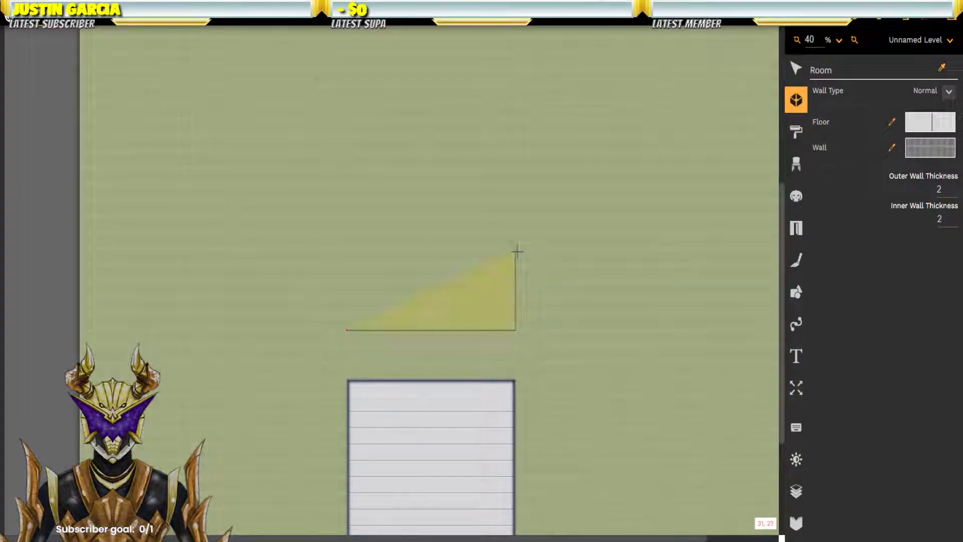
Step: Continue the second room outline 6 squares right, 18 up, 6 left, 4 up and 12 left along its upper edge
{"action": "left_click_drag", "start_coordinate": [517, 252], "coordinate": [542, 370]}
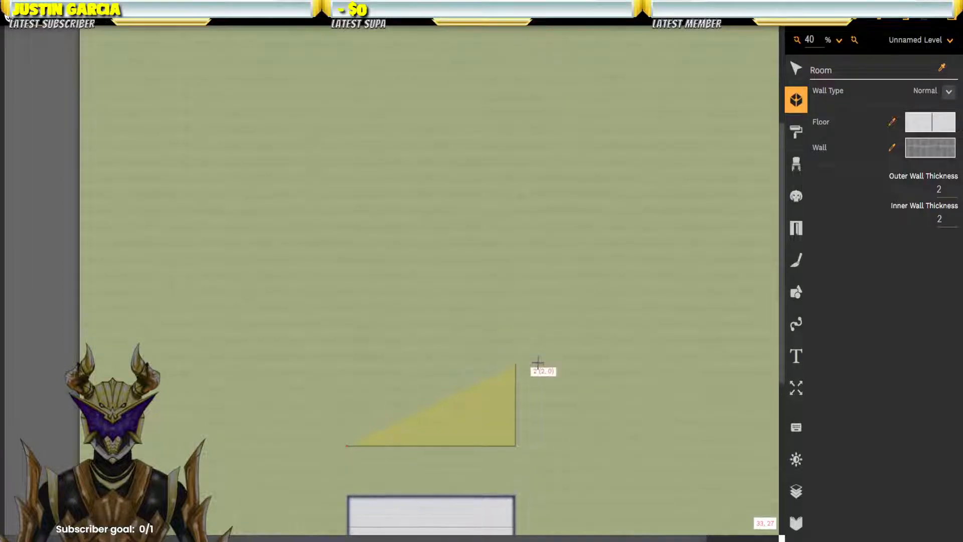
{"action": "left_click", "coordinate": [600, 364]}
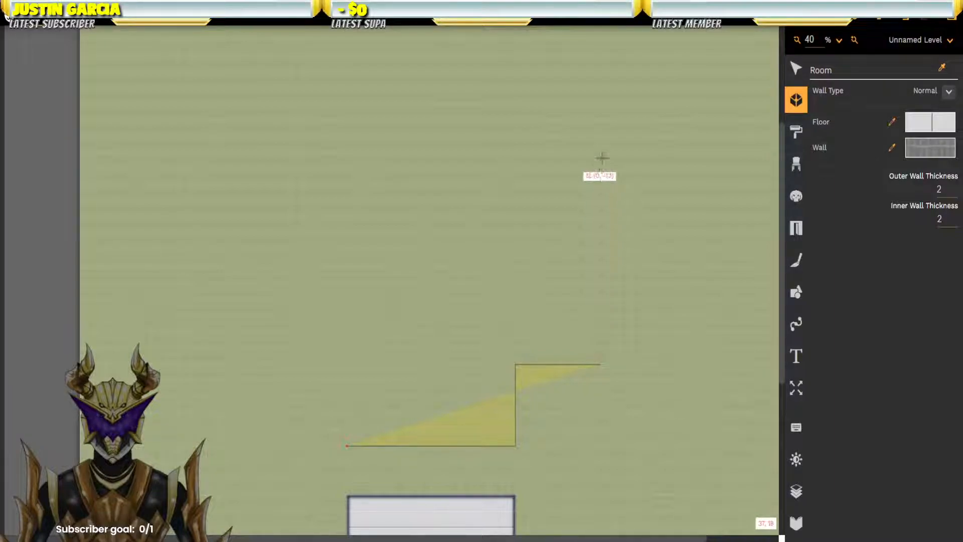
{"action": "left_click", "coordinate": [600, 73]}
{"action": "left_click_drag", "start_coordinate": [599, 74], "coordinate": [591, 224]}
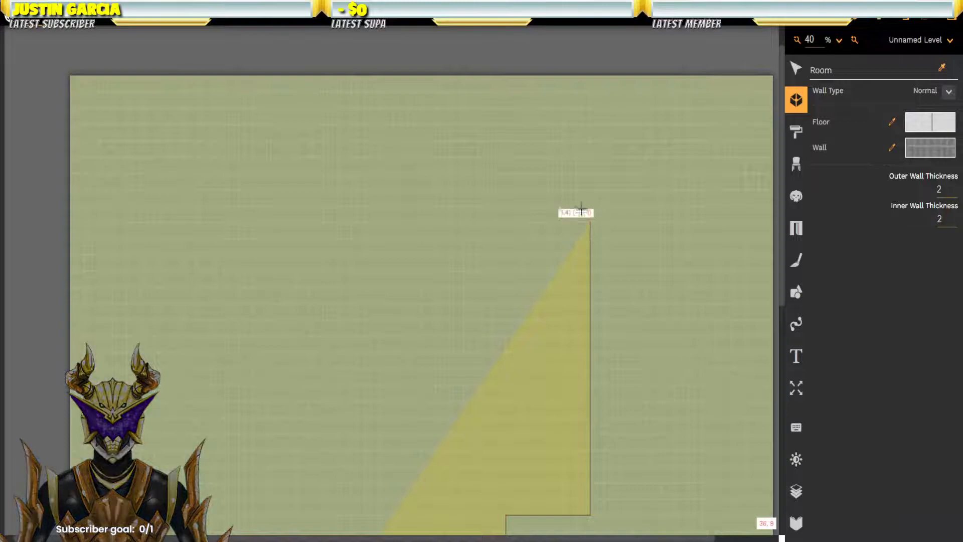
{"action": "left_click", "coordinate": [508, 226]}
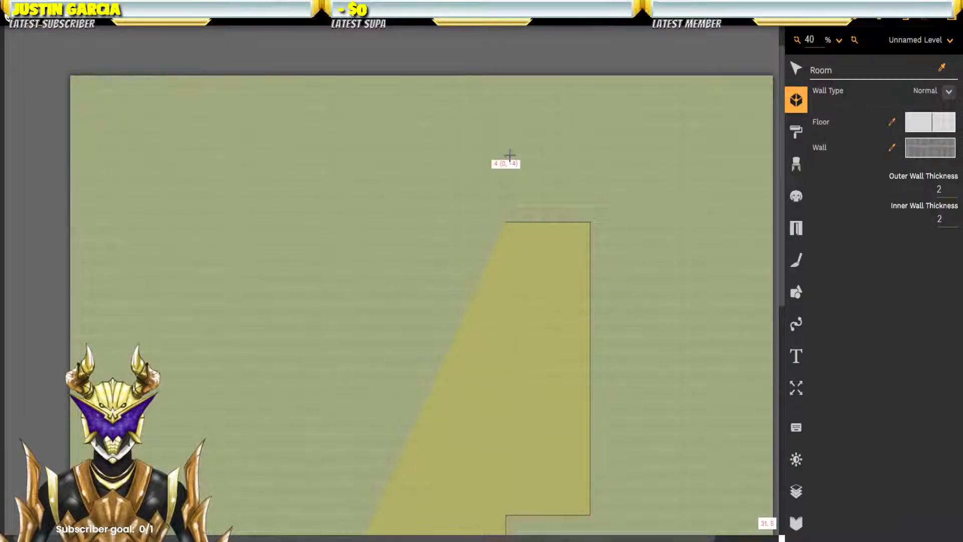
{"action": "left_click", "coordinate": [506, 156]}
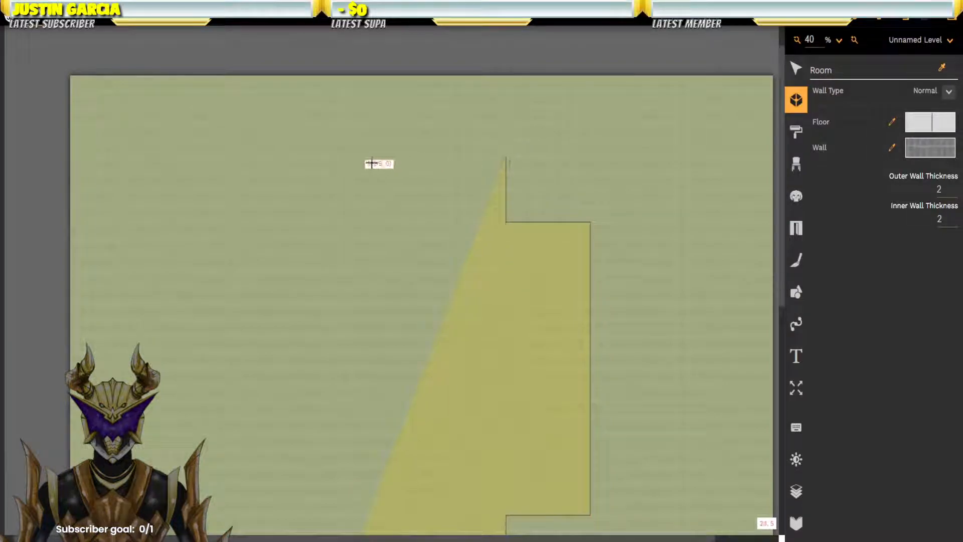
{"action": "scroll", "coordinate": [372, 219], "scroll_direction": "down", "scroll_amount": 3}
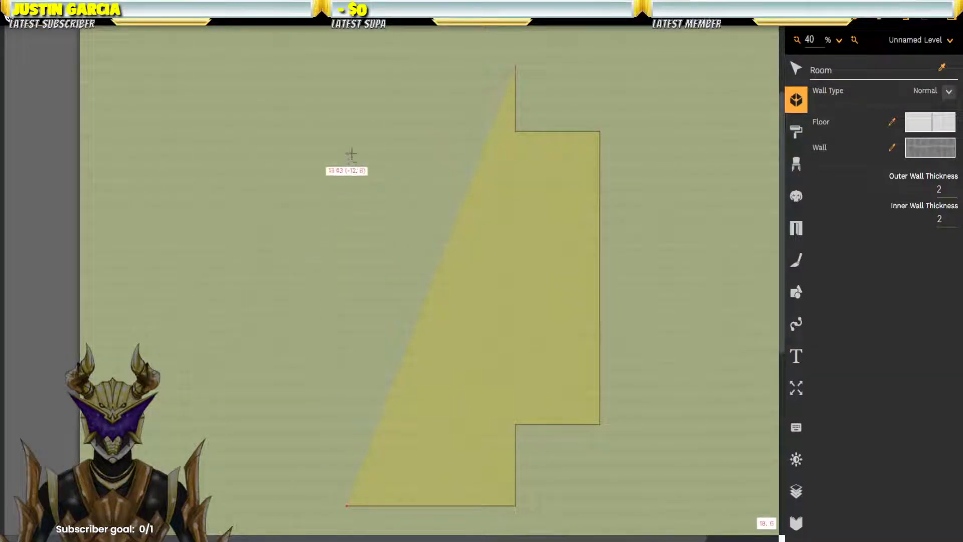
{"action": "left_click", "coordinate": [346, 66]}
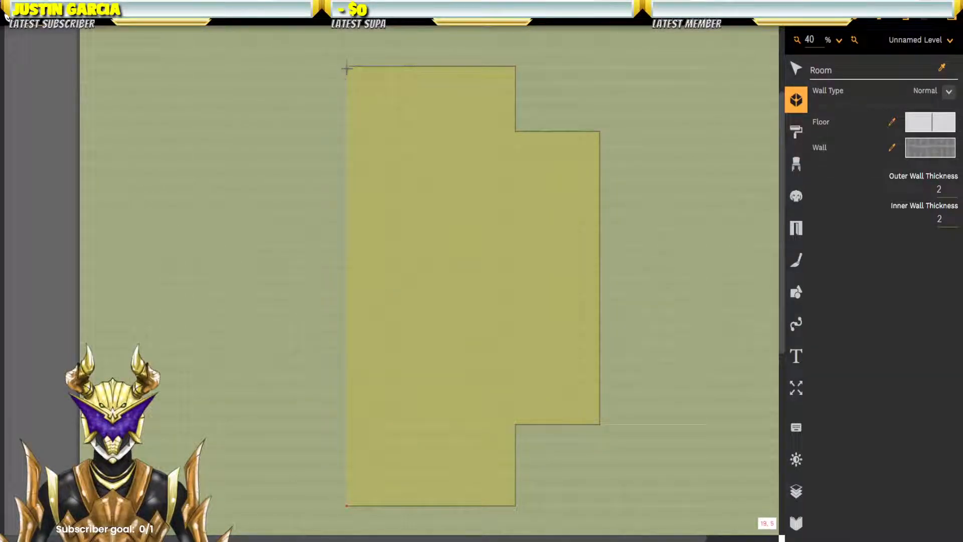
Step: Close the room into a symmetrical cross shape, going 4 squares down, 6 left, 18 down, 6 right and 5 down to the start
{"action": "left_click", "coordinate": [350, 131]}
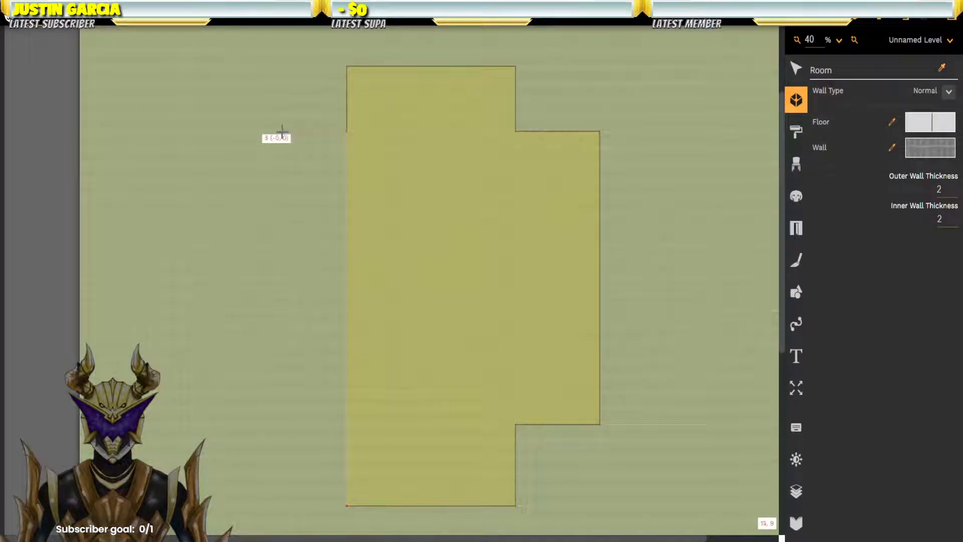
{"action": "left_click", "coordinate": [262, 132]}
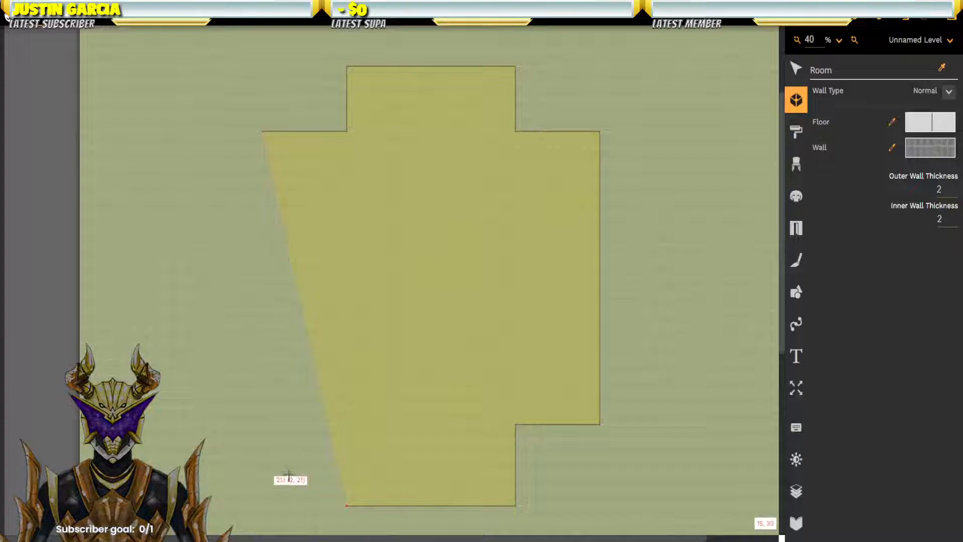
{"action": "left_click", "coordinate": [263, 424]}
{"action": "left_click", "coordinate": [346, 424]}
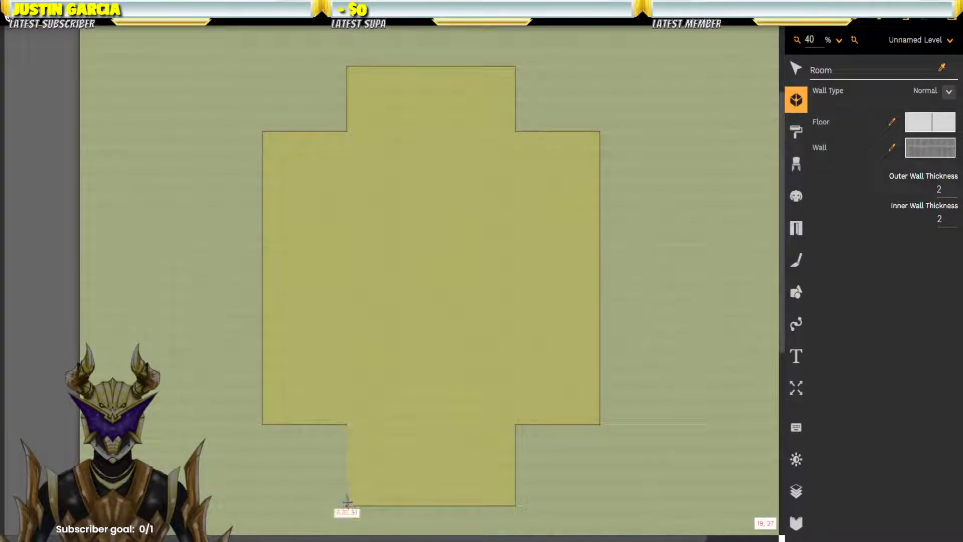
{"action": "left_click", "coordinate": [346, 506]}
Step: Set the cross-shaped room's wall type to Advanced and turn off its outer wall shadow and both wall outlines
{"action": "left_click_drag", "start_coordinate": [548, 394], "coordinate": [553, 373]}
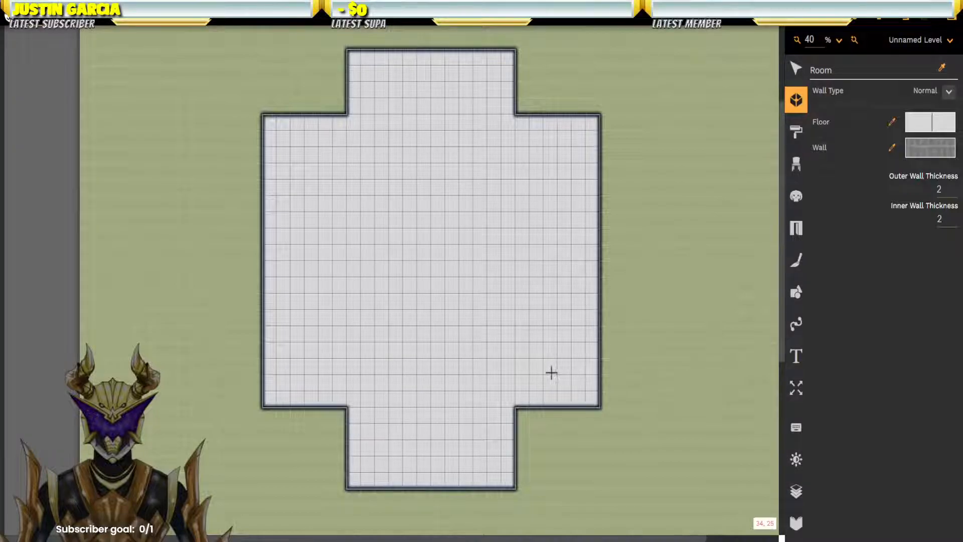
{"action": "left_click_drag", "start_coordinate": [545, 318], "coordinate": [545, 274]}
{"action": "left_click", "coordinate": [793, 74]}
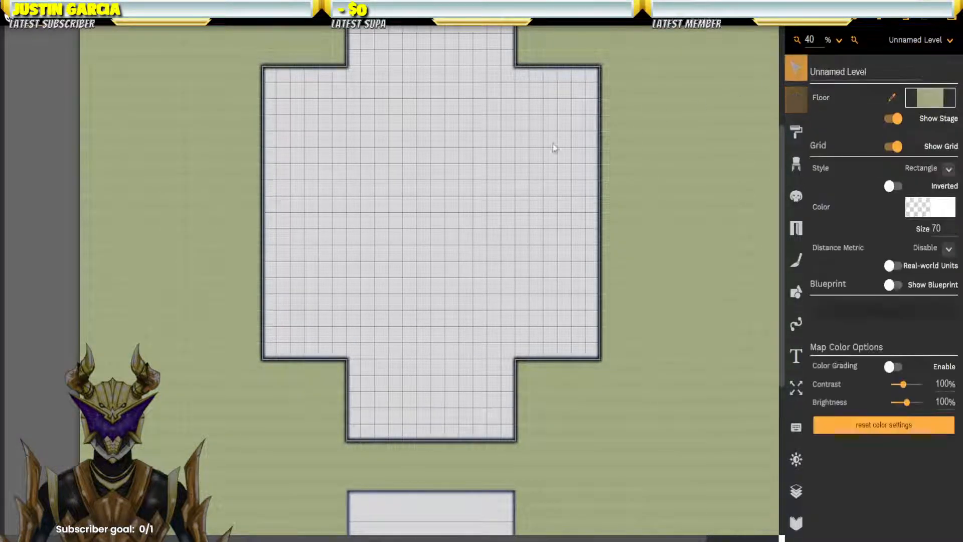
{"action": "left_click", "coordinate": [589, 135]}
{"action": "left_click", "coordinate": [946, 113]}
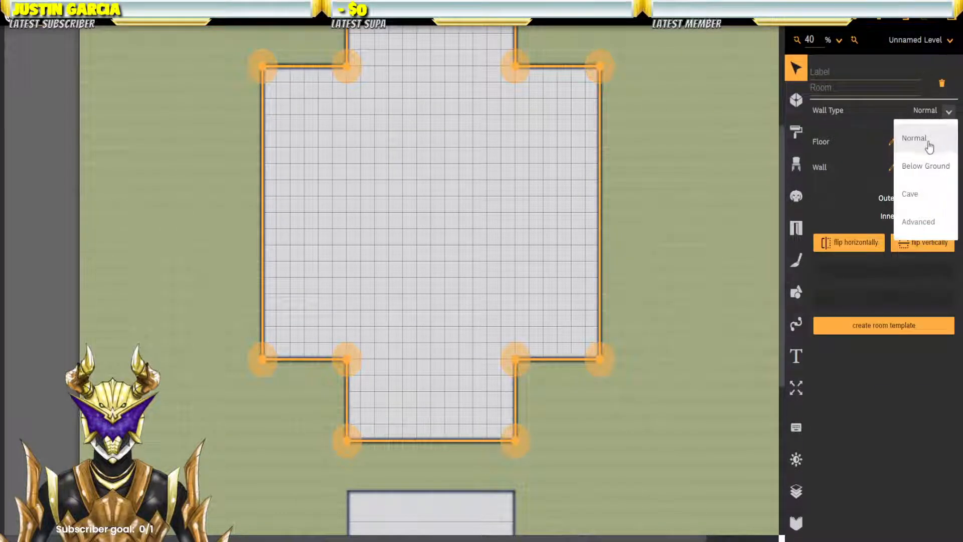
{"action": "left_click", "coordinate": [941, 218]}
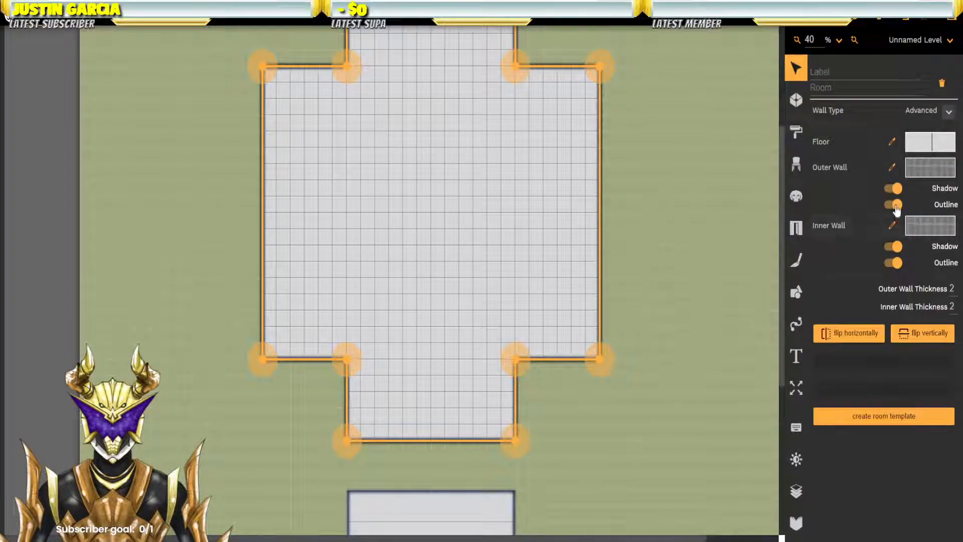
{"action": "left_click", "coordinate": [896, 188]}
{"action": "left_click", "coordinate": [895, 205]}
{"action": "left_click", "coordinate": [897, 264]}
Step: Set the cross-shaped room's outer and inner wall thickness to 3 and deselect the room
{"action": "type", "text": "3"}
{"action": "key", "text": "Tab"}
{"action": "type", "text": "3"}
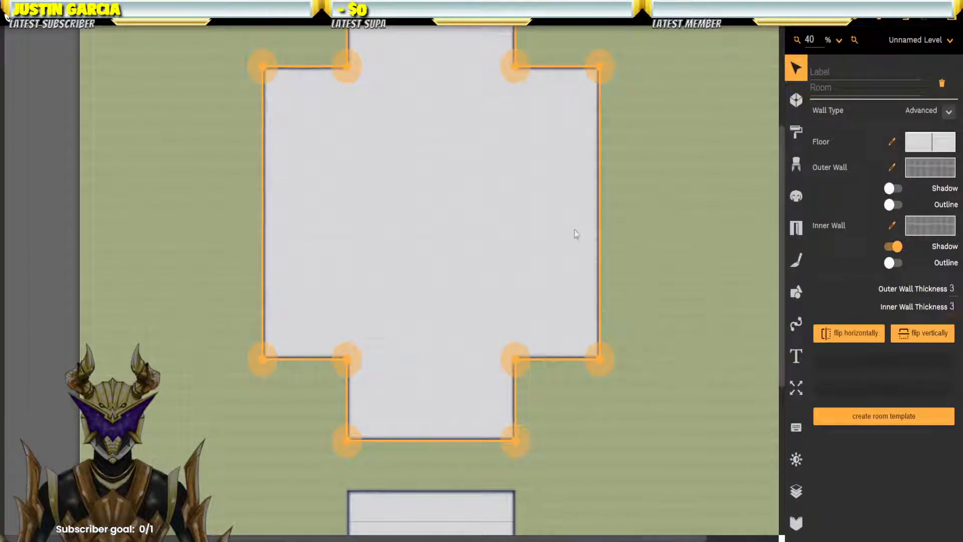
{"action": "left_click", "coordinate": [665, 243]}
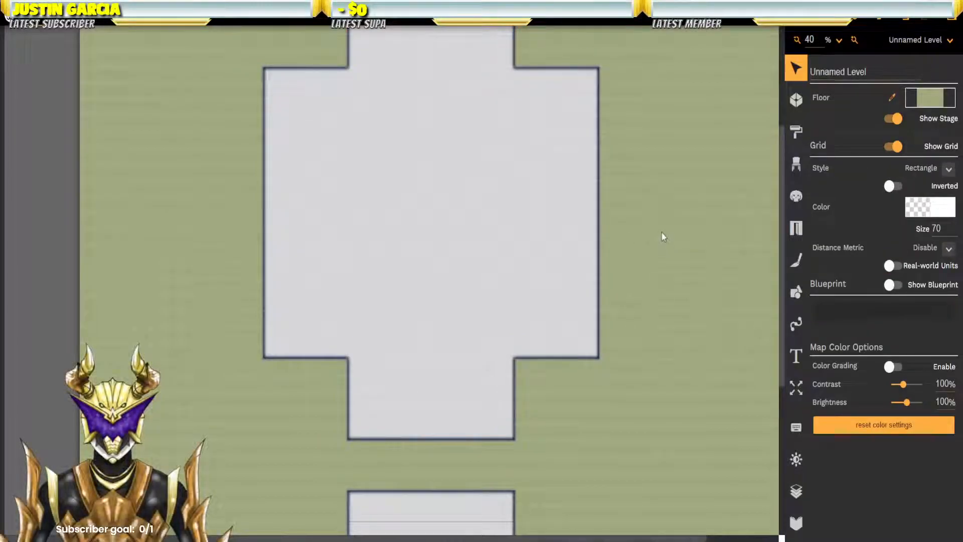
{"action": "scroll", "coordinate": [662, 233], "scroll_direction": "down", "scroll_amount": 4}
{"action": "left_click_drag", "start_coordinate": [622, 155], "coordinate": [645, 198]}
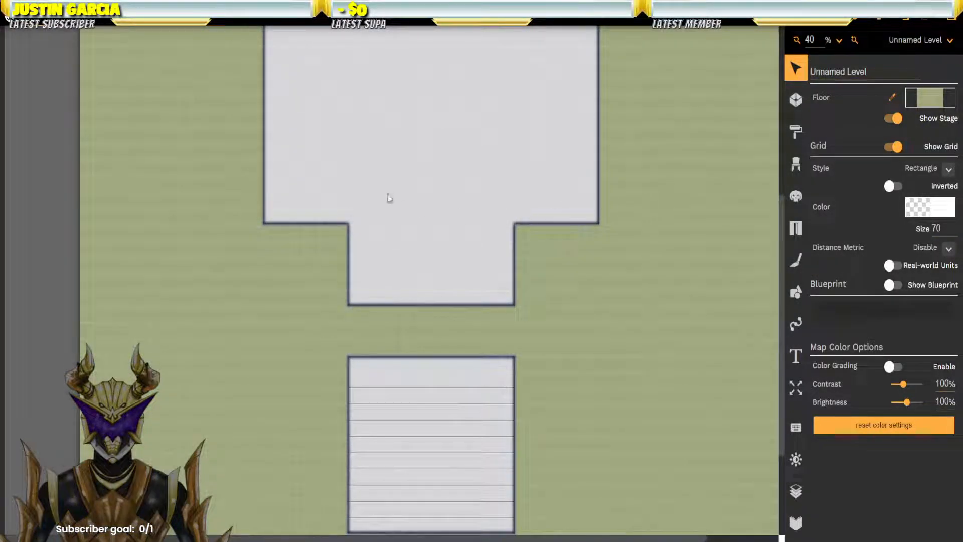
{"action": "left_click", "coordinate": [461, 166]}
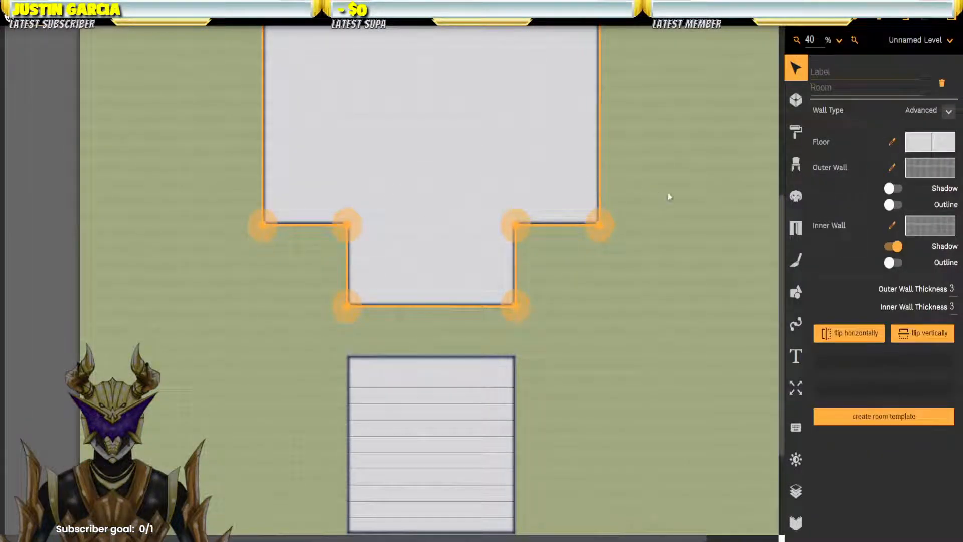
{"action": "left_click_drag", "start_coordinate": [624, 206], "coordinate": [646, 209]}
{"action": "left_click", "coordinate": [532, 344]}
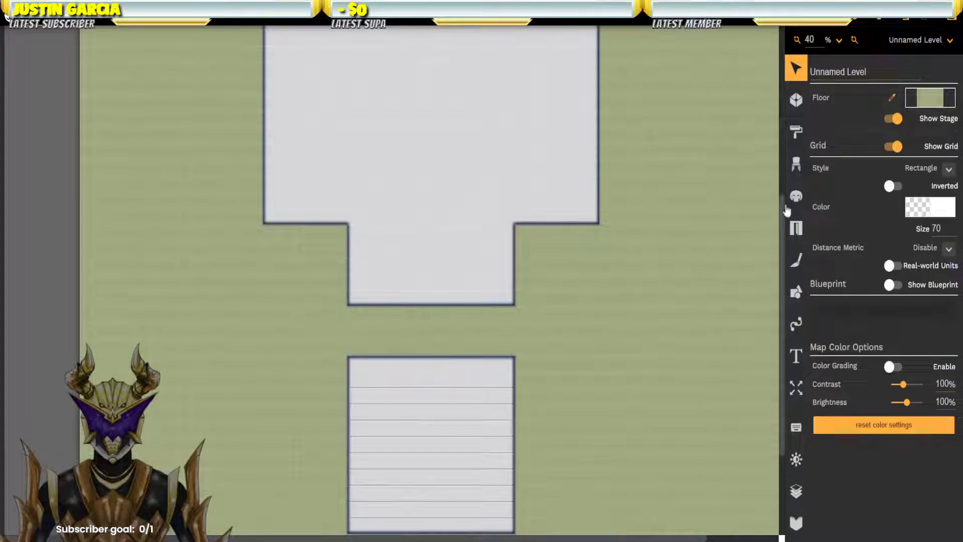
Step: Set up the Room tool with Advanced walls of thickness 3, outer wall shadow off and inner wall shadow on
{"action": "left_click", "coordinate": [798, 105]}
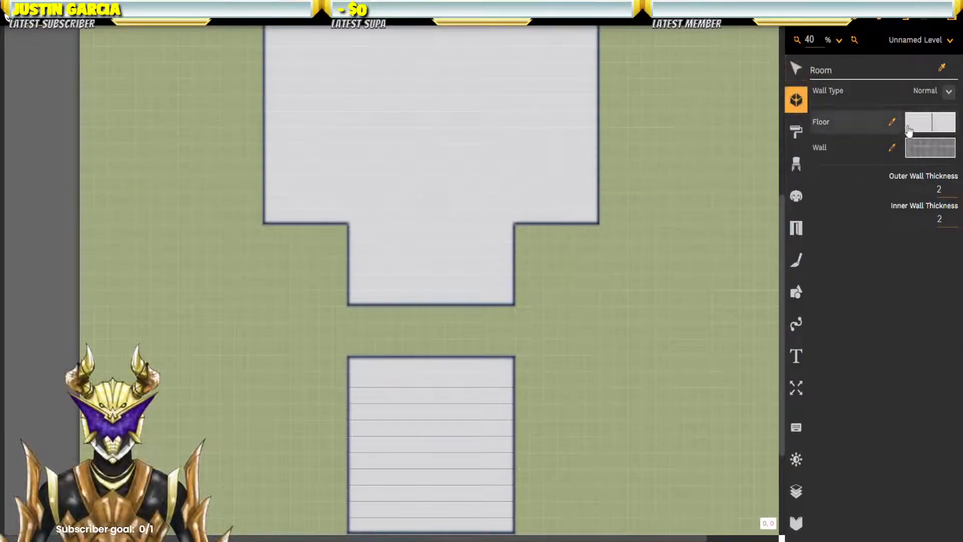
{"action": "type", "text": "3"}
{"action": "key", "text": "Tab"}
{"action": "type", "text": "3"}
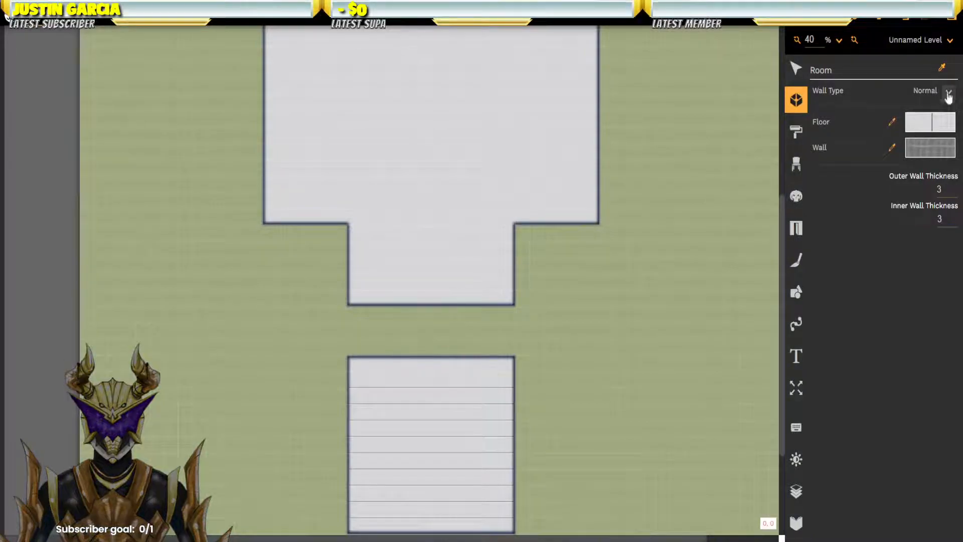
{"action": "left_click", "coordinate": [949, 95]}
{"action": "left_click", "coordinate": [918, 197]}
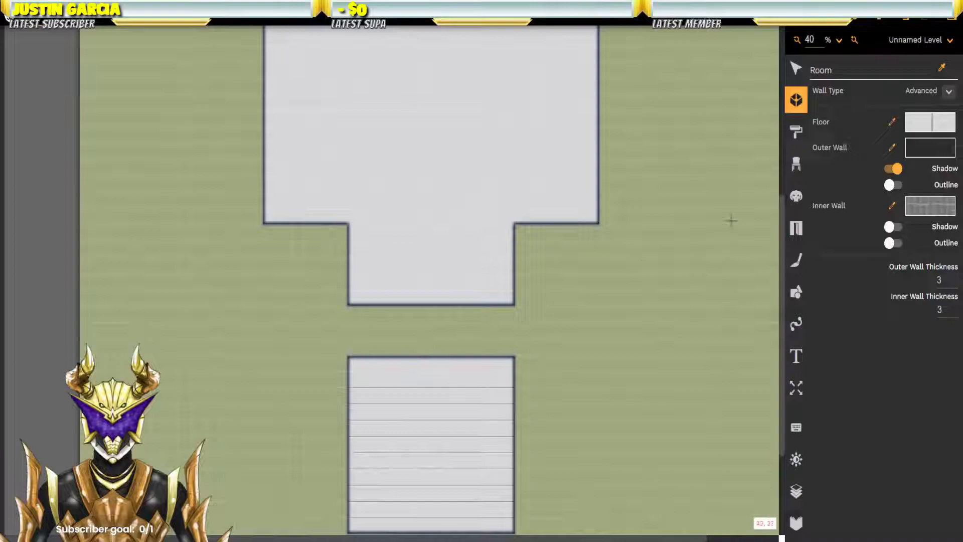
{"action": "left_click", "coordinate": [897, 170]}
{"action": "left_click", "coordinate": [894, 227]}
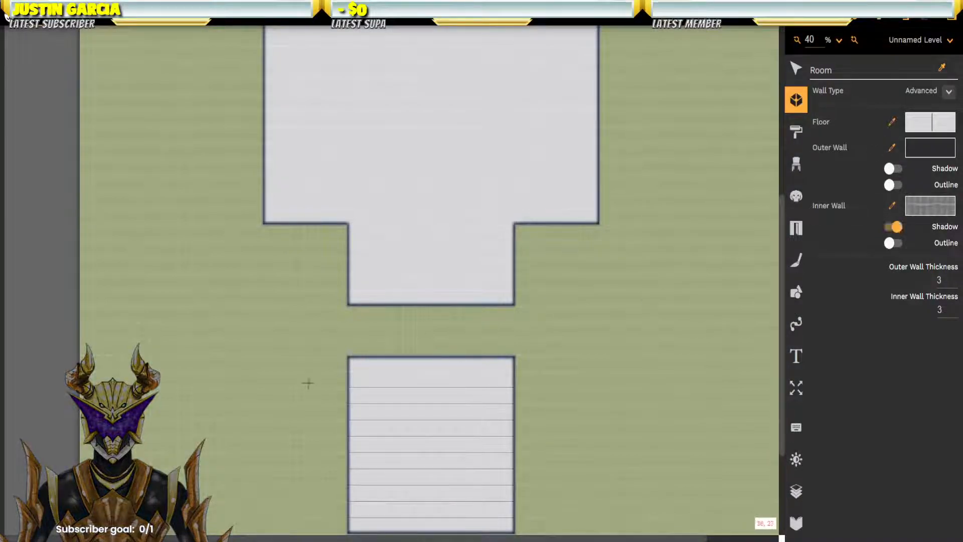
Step: Draw a connecting room about 7 by 3 squares between the two rooms and hide its upper and lower walls
{"action": "left_click_drag", "start_coordinate": [389, 312], "coordinate": [486, 355]}
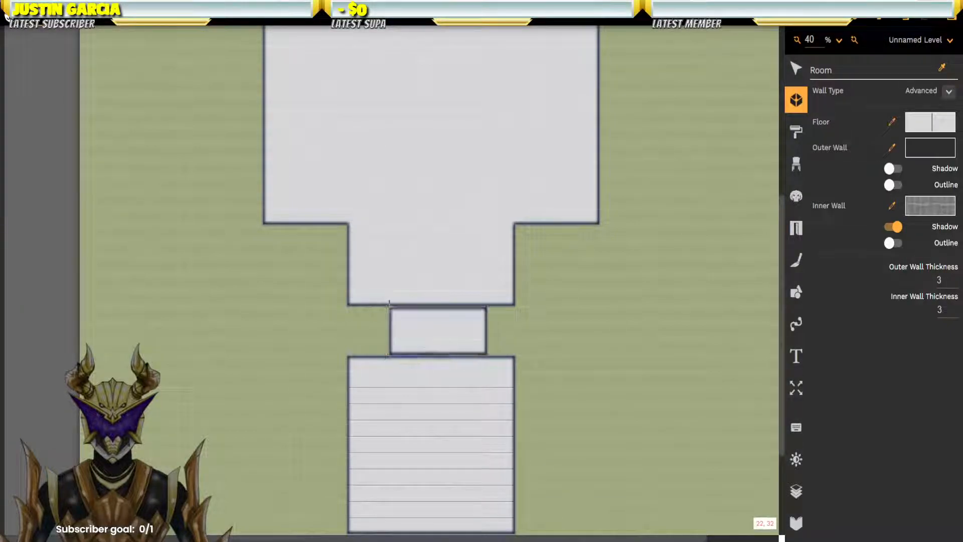
{"action": "left_click", "coordinate": [796, 68]}
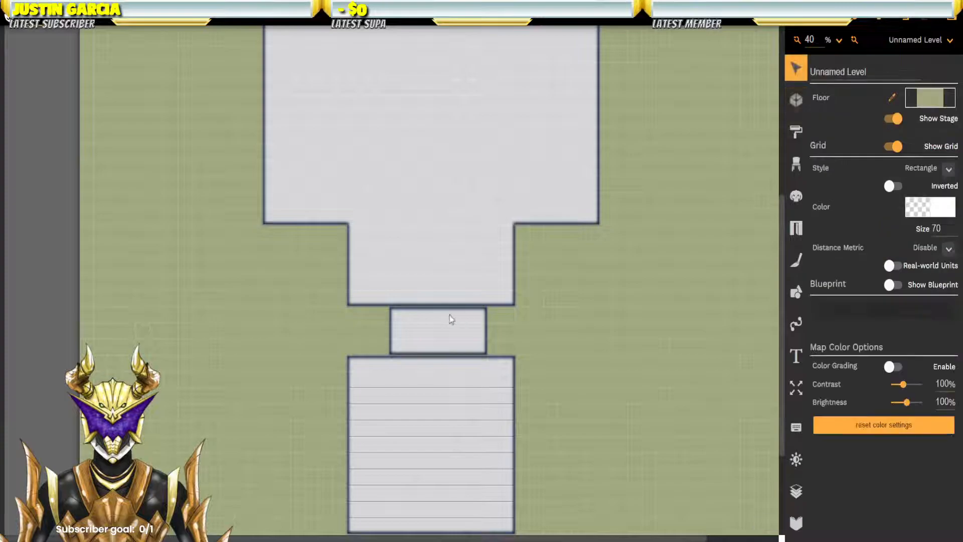
{"action": "left_click", "coordinate": [438, 311]}
{"action": "left_click", "coordinate": [435, 306]}
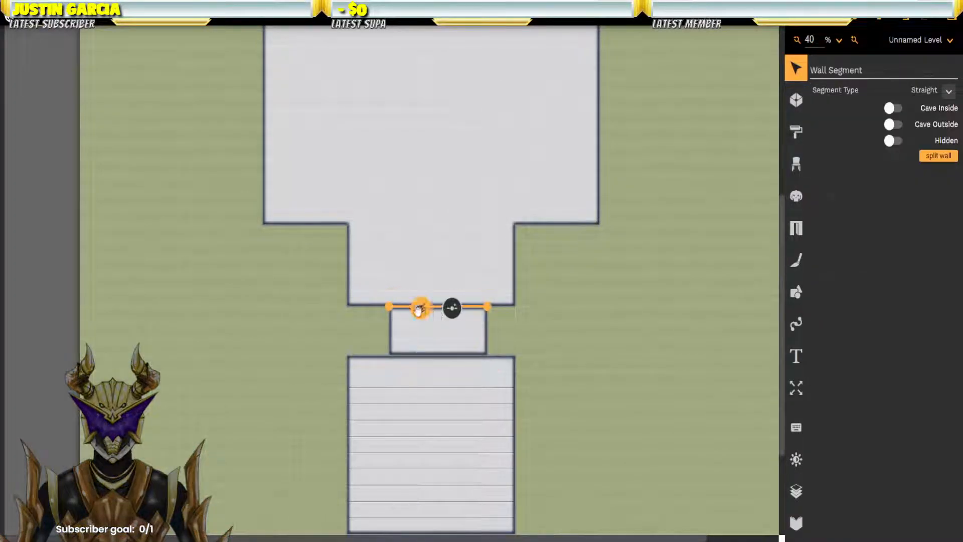
{"action": "left_click", "coordinate": [442, 357]}
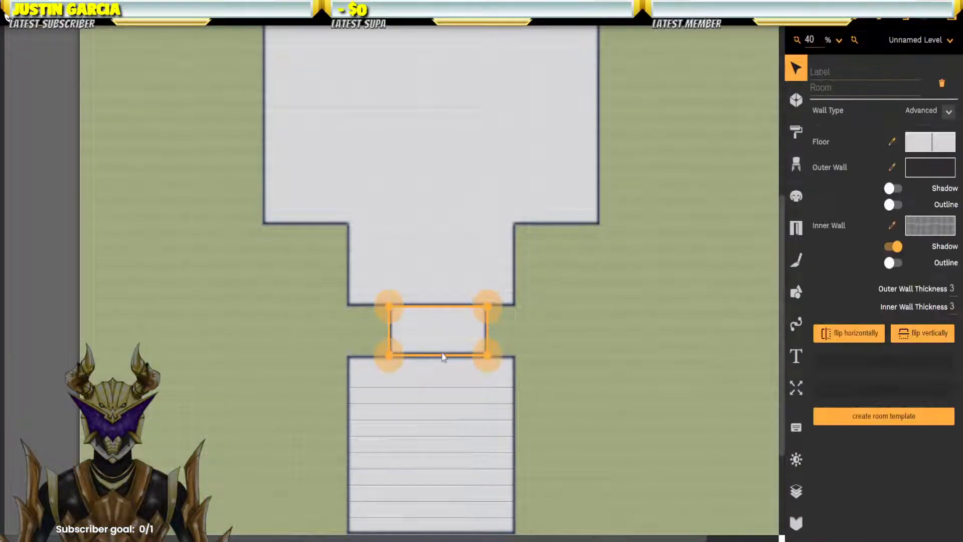
{"action": "left_click", "coordinate": [453, 355]}
{"action": "left_click", "coordinate": [549, 316]}
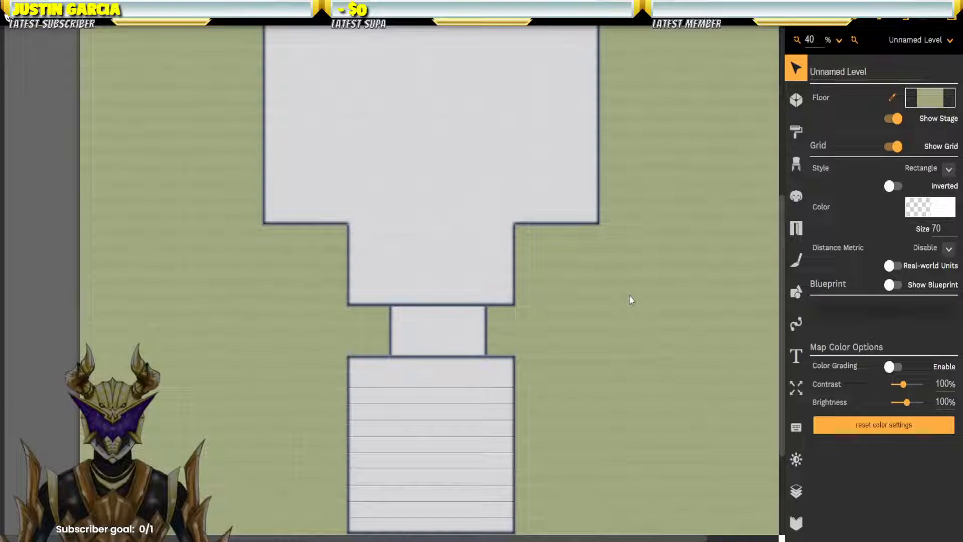
Step: Widen the connecting room by moving both of its left corners one square to the left
{"action": "left_click", "coordinate": [402, 321]}
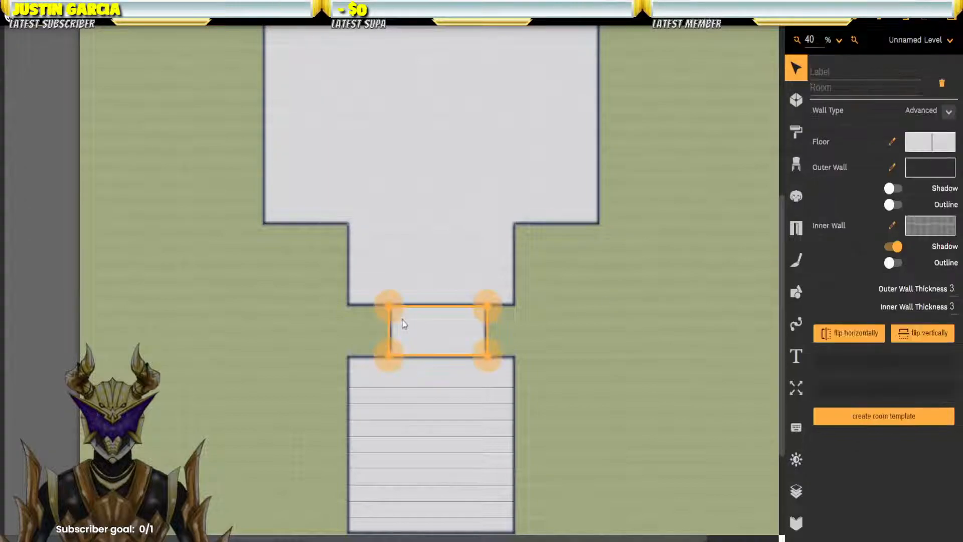
{"action": "left_click_drag", "start_coordinate": [390, 308], "coordinate": [379, 309]}
{"action": "left_click_drag", "start_coordinate": [389, 356], "coordinate": [375, 356]}
{"action": "left_click", "coordinate": [542, 348]}
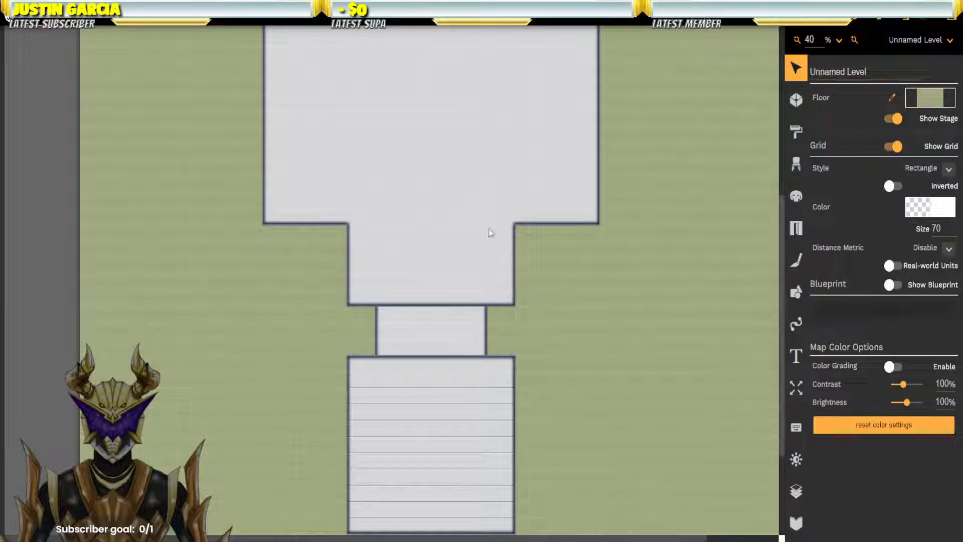
Step: Set the Room tool's floor texture to "fancy floor" from the Caeora Dark Lord collection
{"action": "left_click_drag", "start_coordinate": [483, 102], "coordinate": [408, 85]}
{"action": "mouse_move", "coordinate": [561, 430]}
{"action": "left_mouse_down"}
{"action": "mouse_move", "coordinate": [603, 291]}
{"action": "mouse_move", "coordinate": [564, 420]}
{"action": "left_mouse_up"}
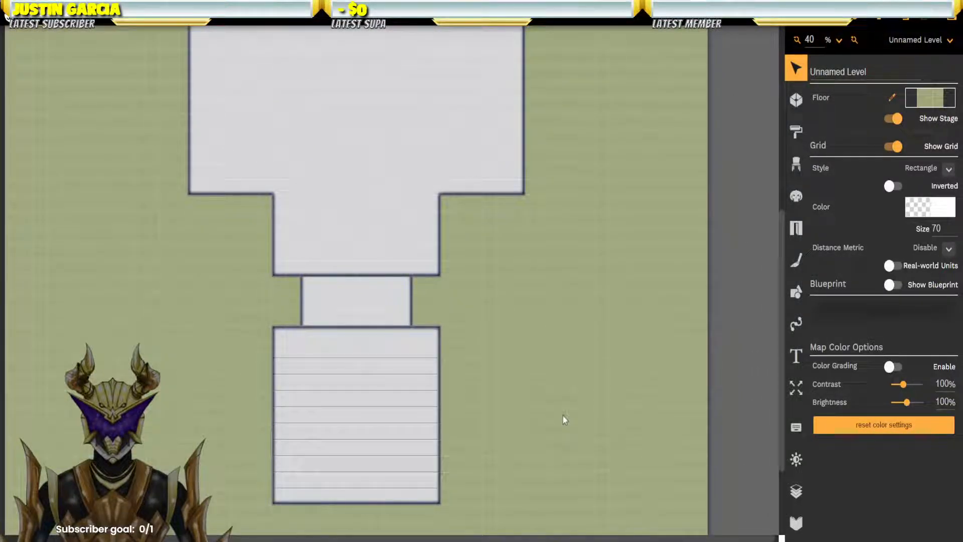
{"action": "left_click", "coordinate": [797, 100]}
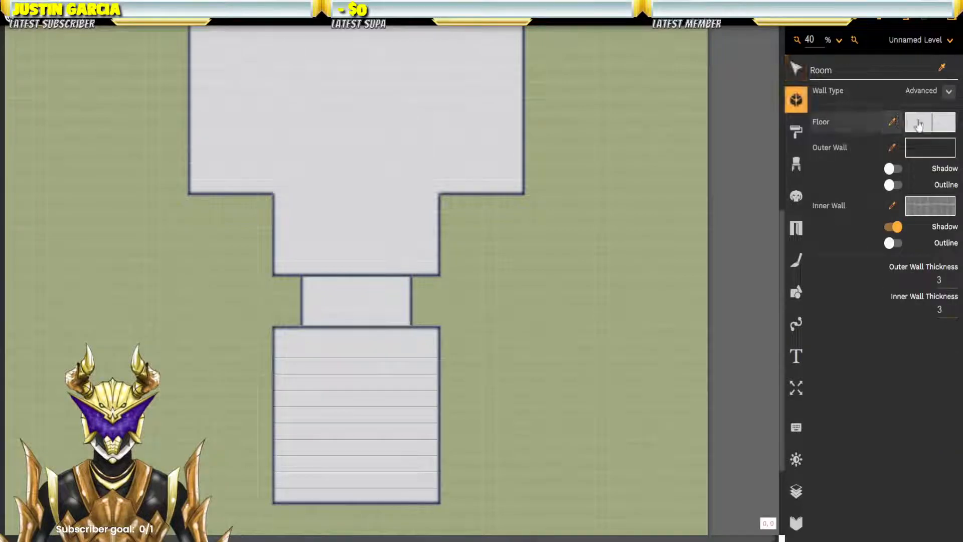
{"action": "left_click", "coordinate": [930, 122]}
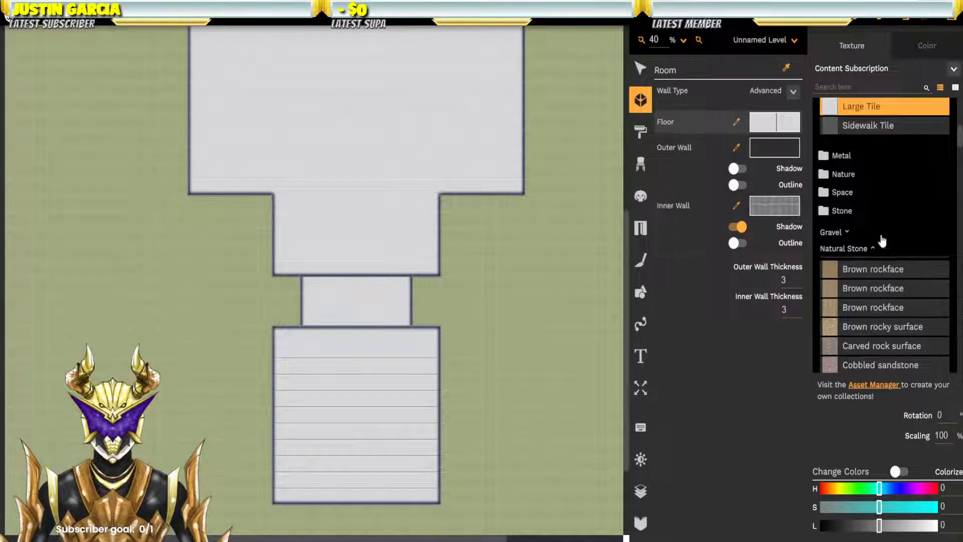
{"action": "scroll", "coordinate": [898, 226], "scroll_direction": "down", "scroll_amount": 5}
{"action": "scroll", "coordinate": [901, 227], "scroll_direction": "up", "scroll_amount": 8}
{"action": "scroll", "coordinate": [902, 227], "scroll_direction": "up", "scroll_amount": 3}
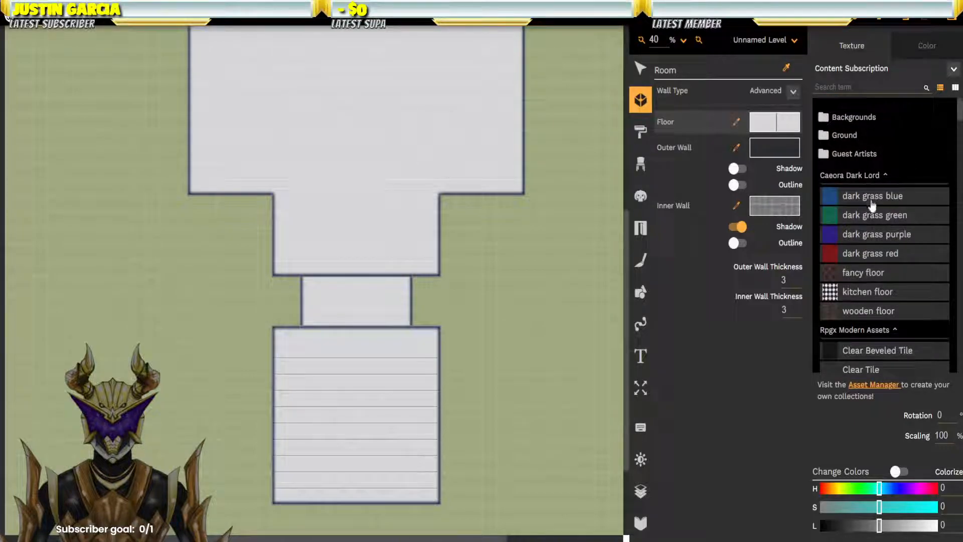
{"action": "left_click", "coordinate": [873, 273]}
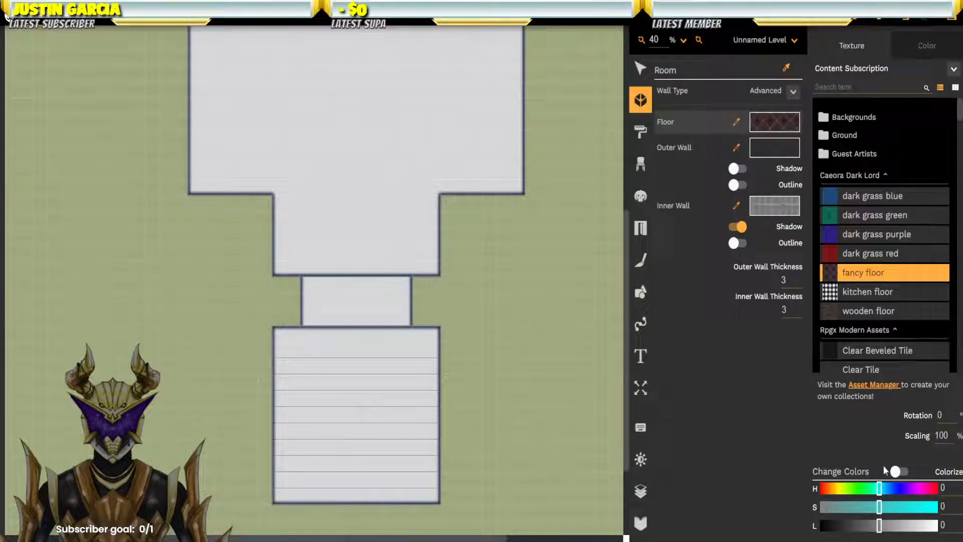
Step: Shift the Room tool's floor texture colours to hue -148, saturation -51 and lightness 54
{"action": "left_click_drag", "start_coordinate": [879, 488], "coordinate": [946, 489]}
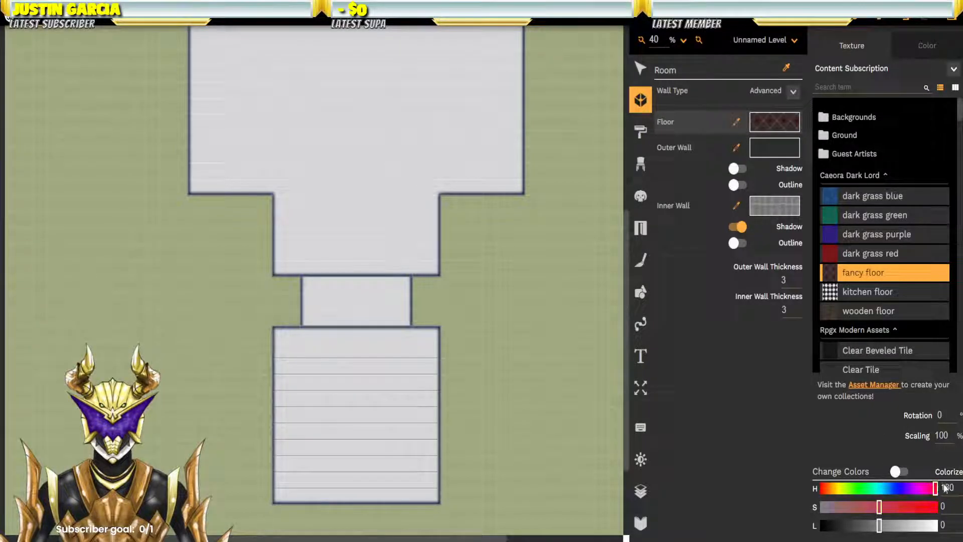
{"action": "left_click", "coordinate": [880, 490]}
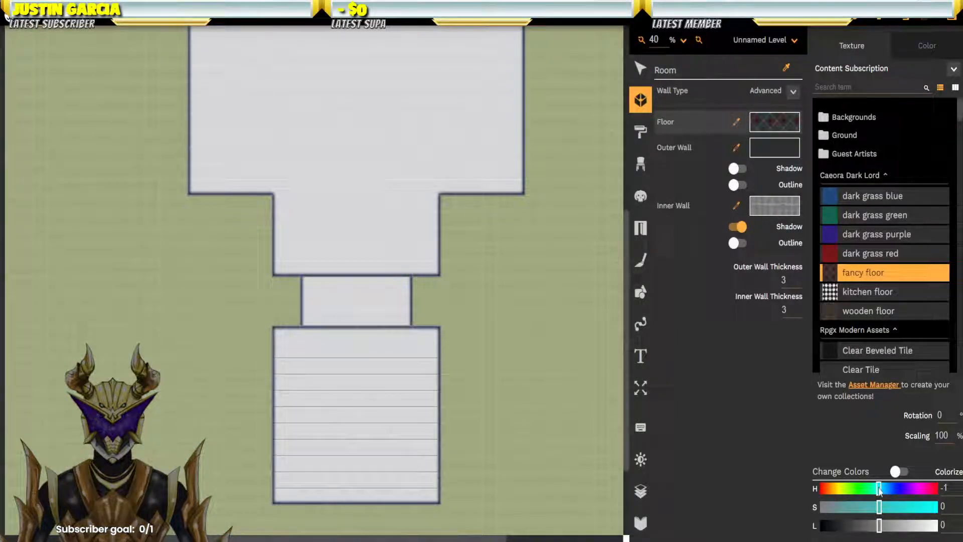
{"action": "left_click", "coordinate": [849, 490]}
{"action": "mouse_move", "coordinate": [849, 489]}
{"action": "left_mouse_down"}
{"action": "mouse_move", "coordinate": [833, 489]}
{"action": "mouse_move", "coordinate": [860, 509]}
{"action": "mouse_move", "coordinate": [851, 508]}
{"action": "left_mouse_up"}
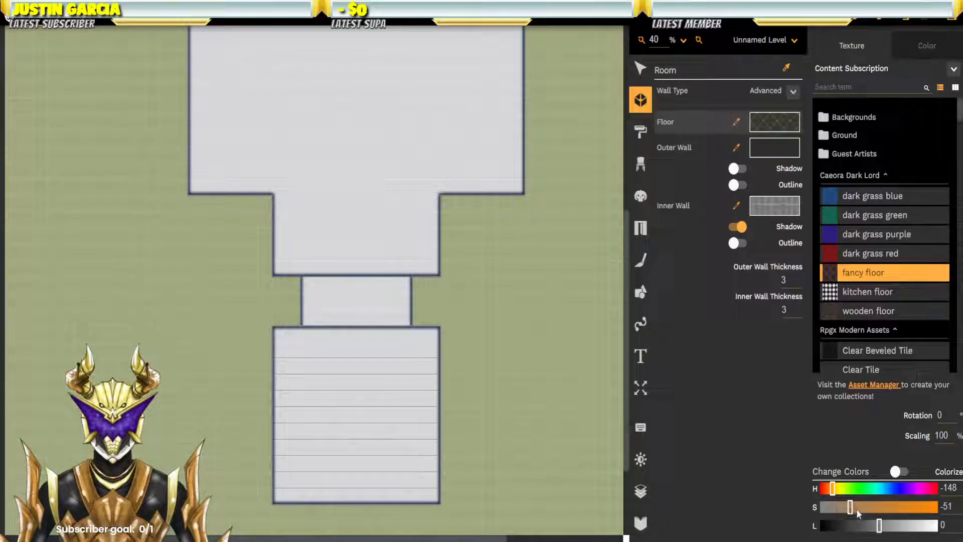
{"action": "left_click", "coordinate": [899, 526]}
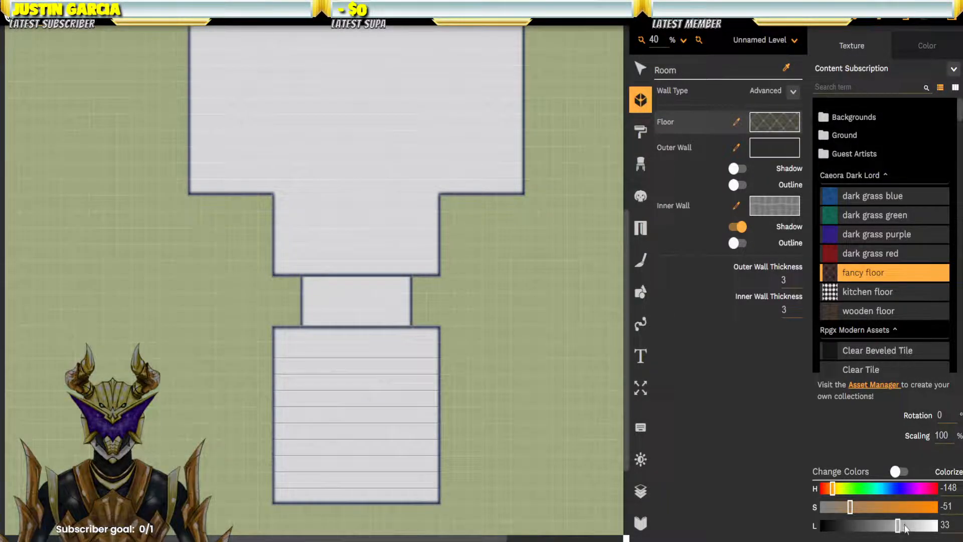
{"action": "left_click_drag", "start_coordinate": [906, 528], "coordinate": [910, 529]}
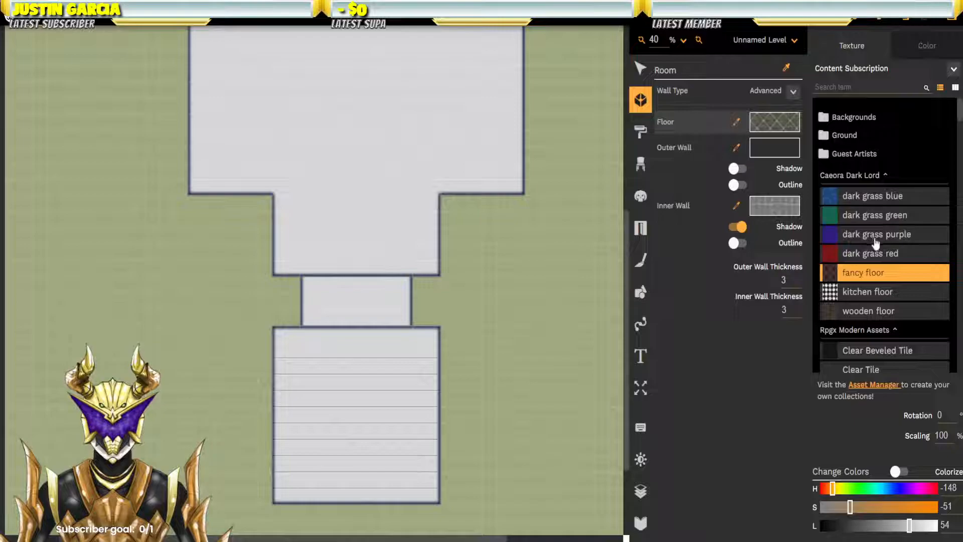
Step: Look through the Stone, Vulcanic and Water texture categories for a room floor and collapse them
{"action": "scroll", "coordinate": [876, 243], "scroll_direction": "down", "scroll_amount": 10}
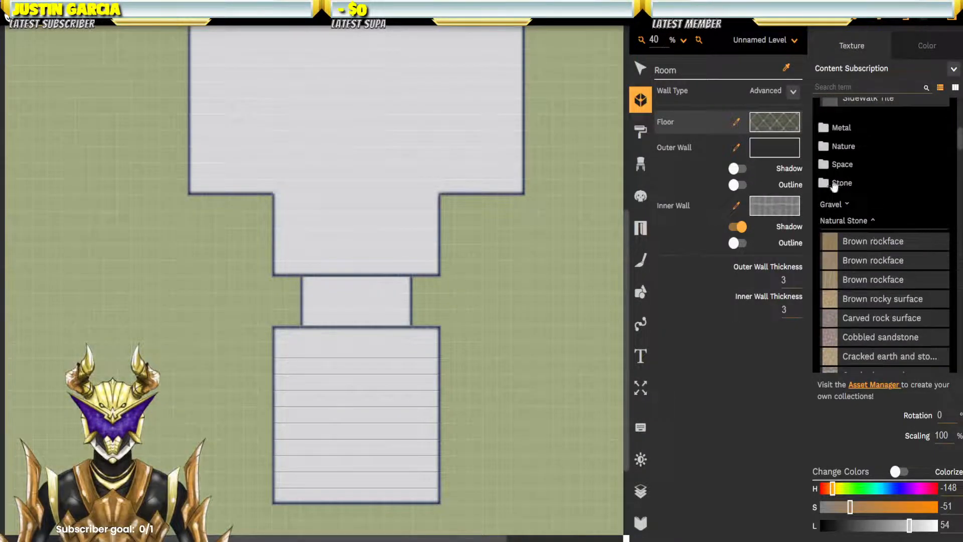
{"action": "left_click", "coordinate": [833, 183]}
{"action": "left_click", "coordinate": [844, 203]}
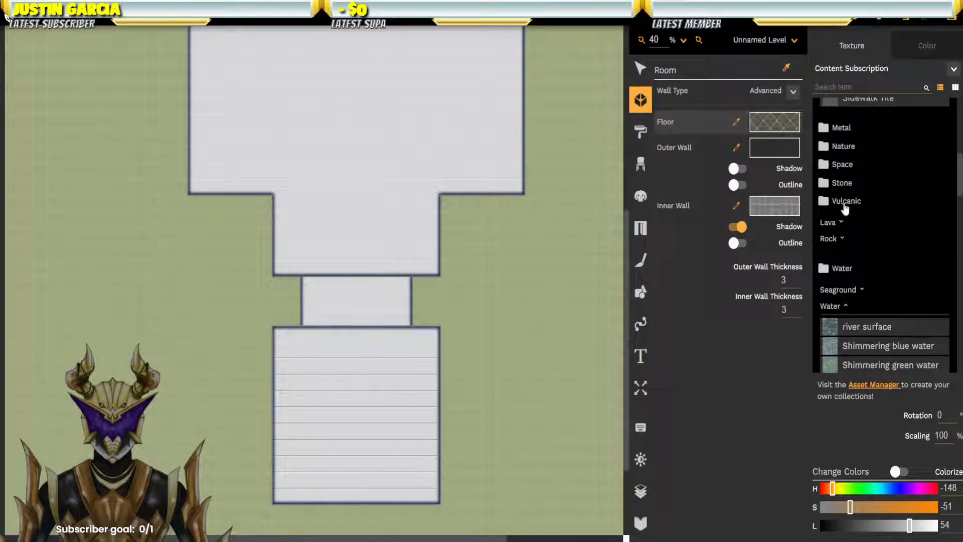
{"action": "left_click", "coordinate": [846, 203]}
{"action": "left_click", "coordinate": [843, 185]}
{"action": "left_click", "coordinate": [843, 188]}
{"action": "left_click", "coordinate": [846, 201]}
{"action": "left_click", "coordinate": [836, 222]}
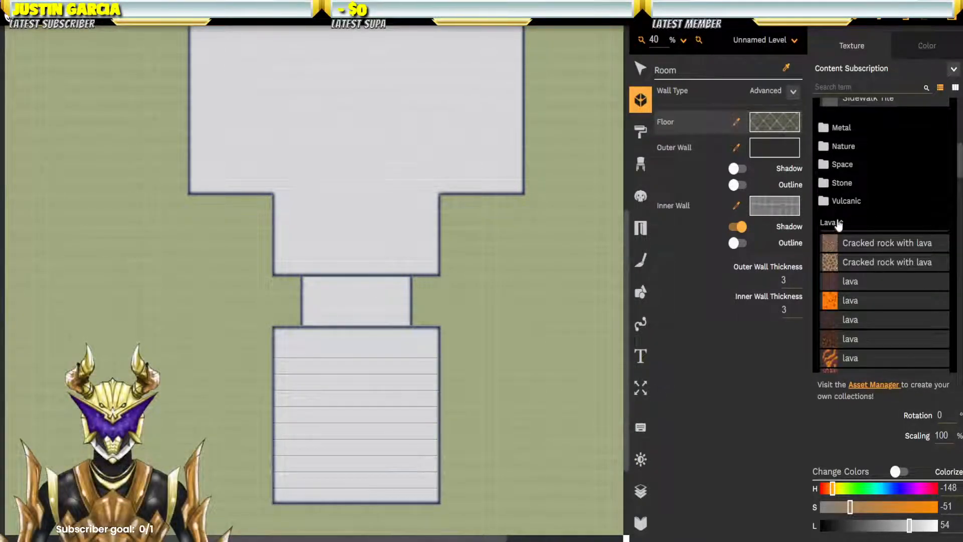
{"action": "left_click", "coordinate": [838, 223]}
{"action": "left_click", "coordinate": [835, 240]}
{"action": "left_click", "coordinate": [834, 240]}
{"action": "left_click", "coordinate": [846, 201]}
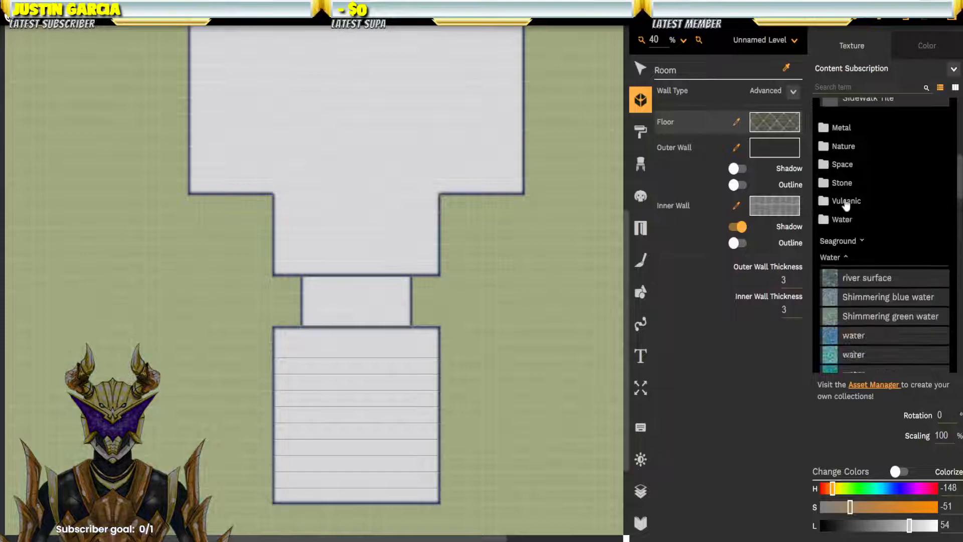
{"action": "left_click", "coordinate": [849, 220]}
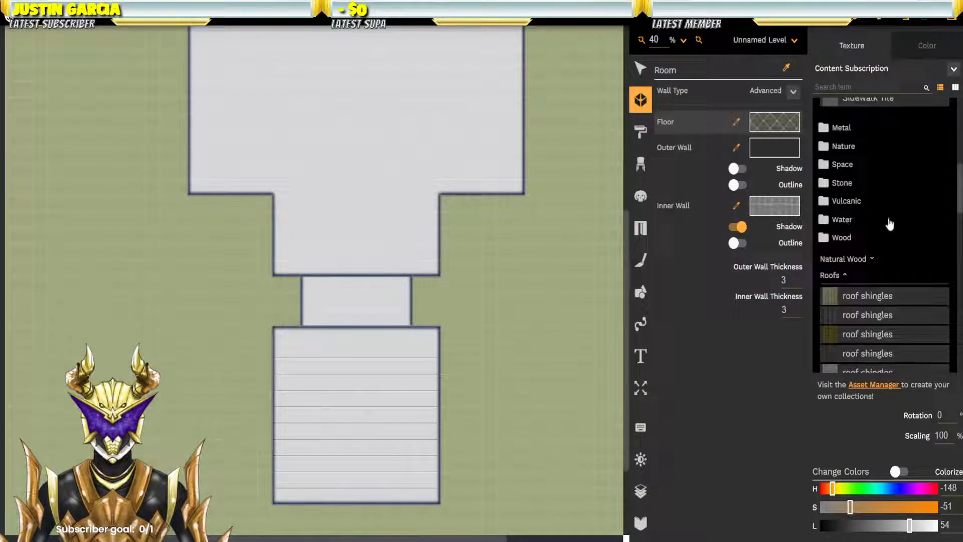
Step: Set the Room tool's floor texture to "Scratched wood" from the wood textures
{"action": "scroll", "coordinate": [885, 230], "scroll_direction": "down", "scroll_amount": 2}
{"action": "left_click", "coordinate": [846, 144]}
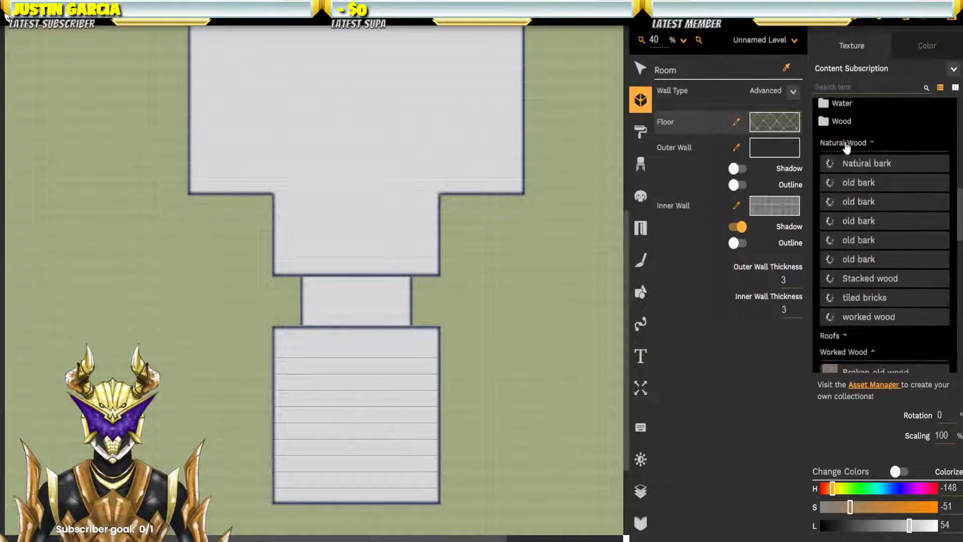
{"action": "scroll", "coordinate": [882, 247], "scroll_direction": "down", "scroll_amount": 5}
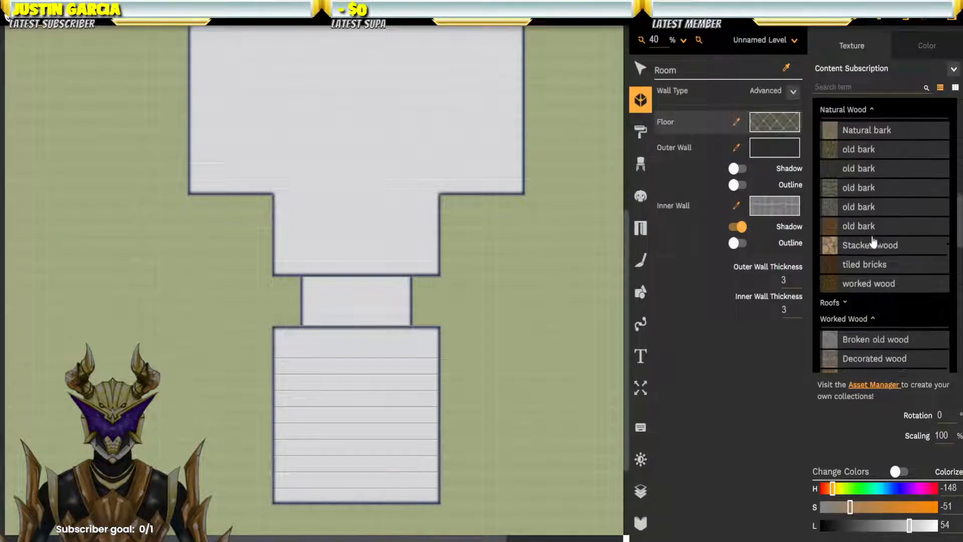
{"action": "scroll", "coordinate": [873, 229], "scroll_direction": "down", "scroll_amount": 3}
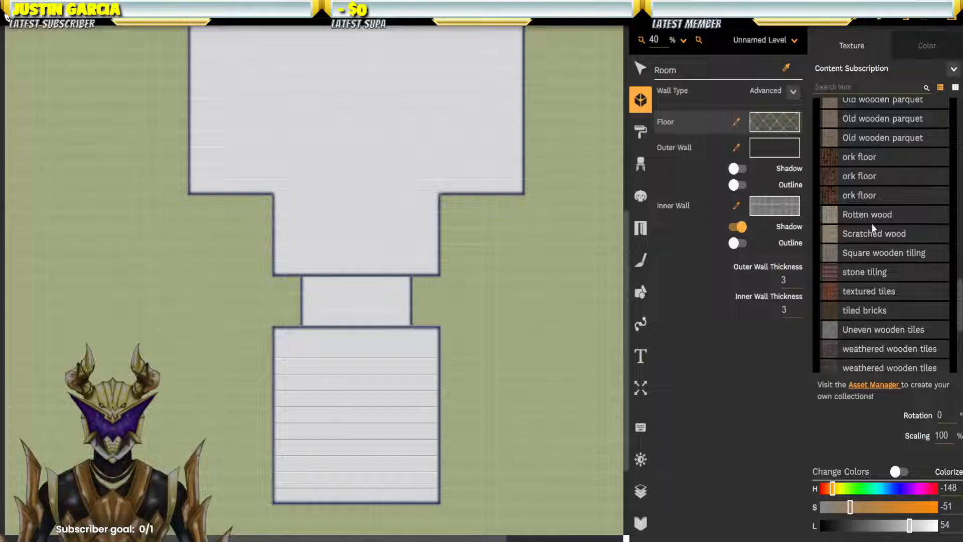
{"action": "left_click", "coordinate": [834, 237]}
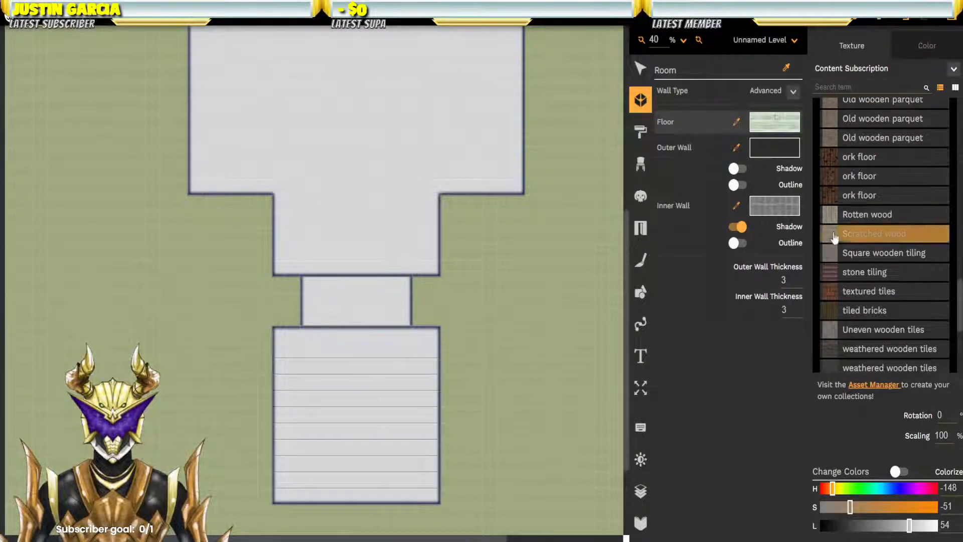
Step: Give the outer wall the same grey stone texture as the inner wall and draw a room about 4 by 4 squares east of the building
{"action": "left_click", "coordinate": [767, 150]}
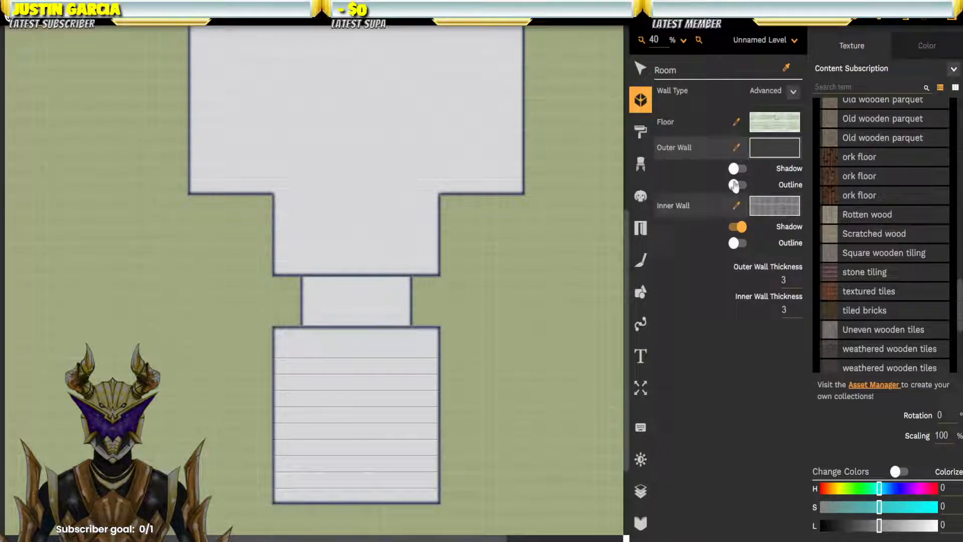
{"action": "left_click", "coordinate": [737, 147]}
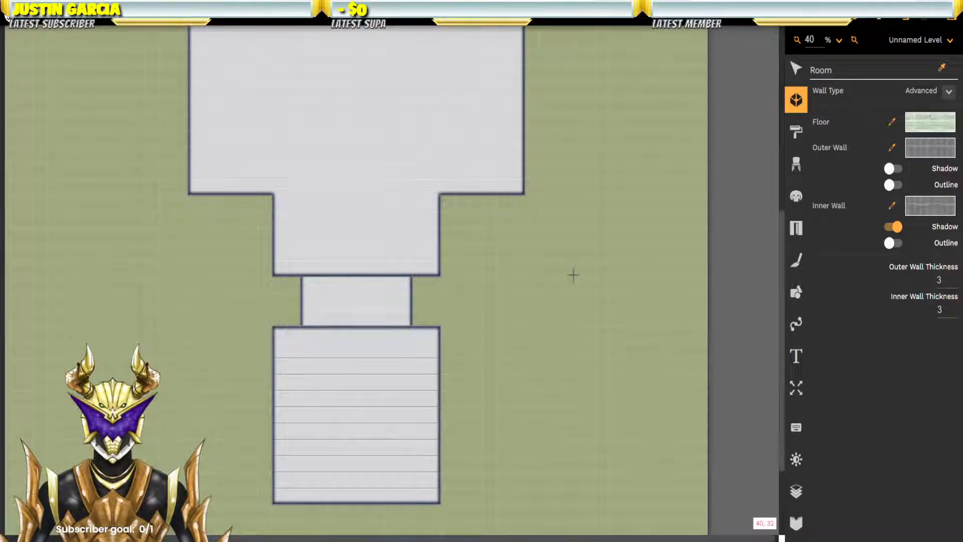
{"action": "left_click_drag", "start_coordinate": [568, 276], "coordinate": [624, 229]}
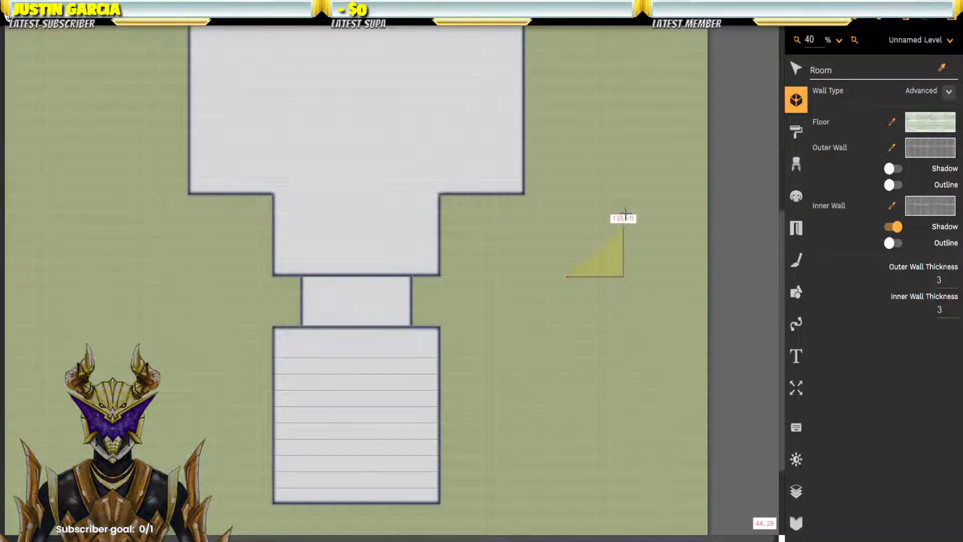
{"action": "key", "text": "ctrl+z"}
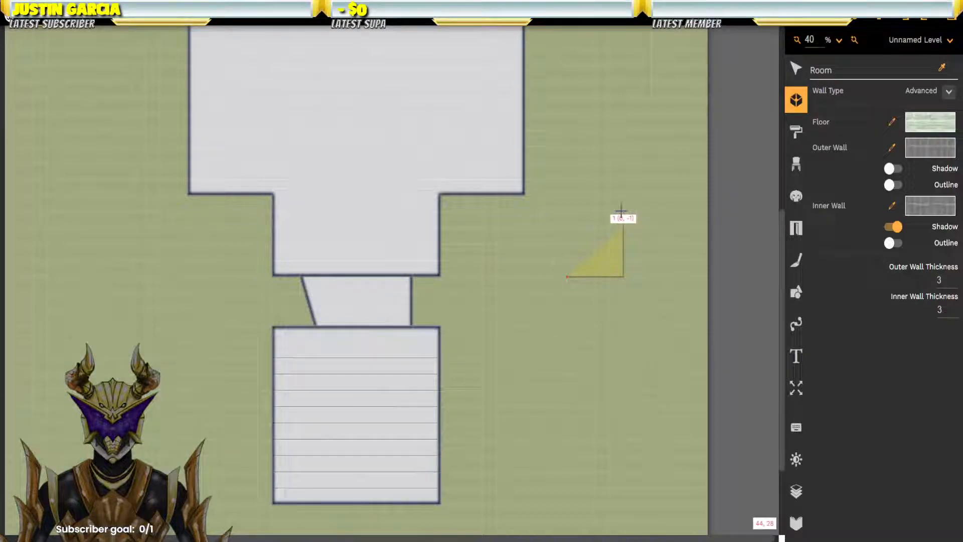
{"action": "left_click", "coordinate": [566, 212]}
{"action": "left_click", "coordinate": [565, 275]}
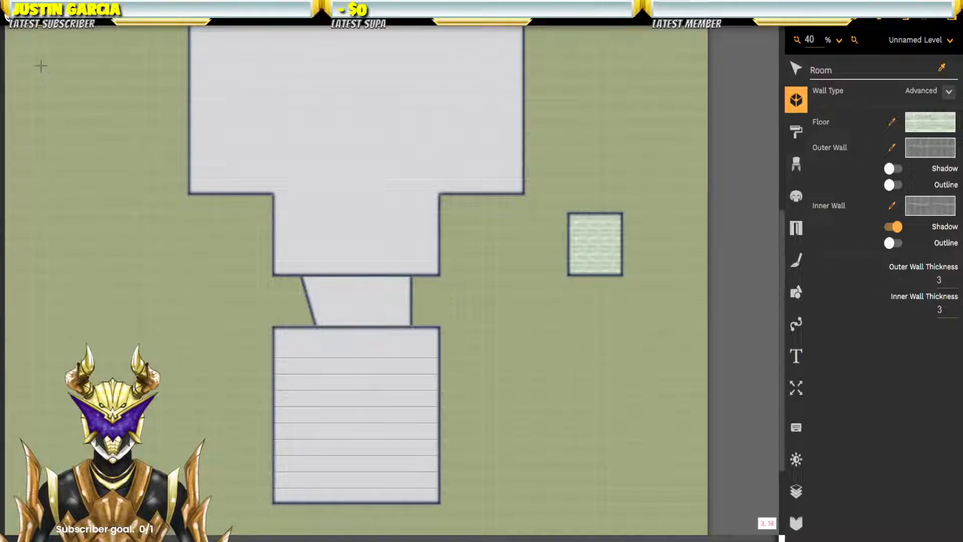
Step: Move the connecting room's lower-left corner one square to the left so its left wall is straight
{"action": "left_click", "coordinate": [796, 69]}
{"action": "left_click", "coordinate": [361, 318]}
{"action": "left_click_drag", "start_coordinate": [312, 337], "coordinate": [298, 338]}
Step: Reset the small room's floor colour adjustments to hue 0, saturation 0 and lightness 0
{"action": "left_click", "coordinate": [604, 242]}
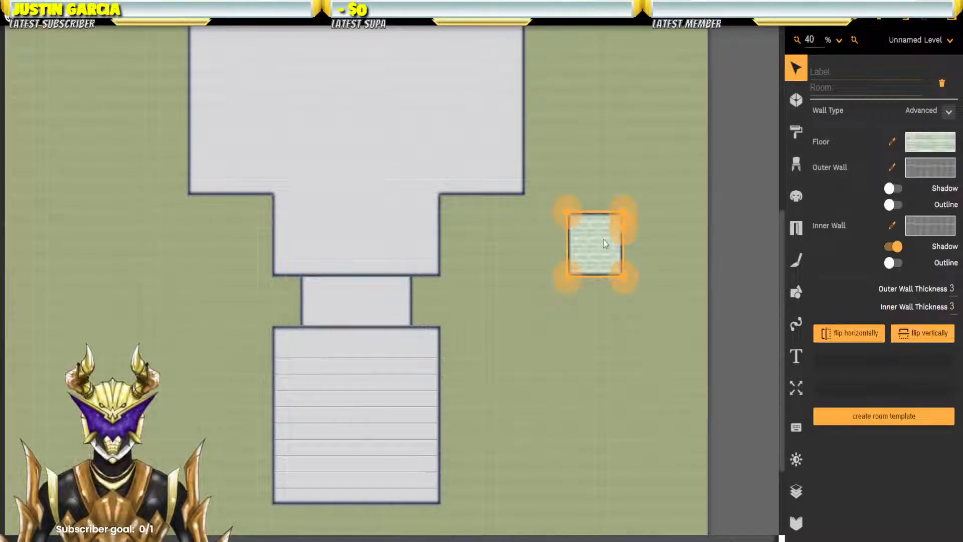
{"action": "left_click", "coordinate": [937, 142]}
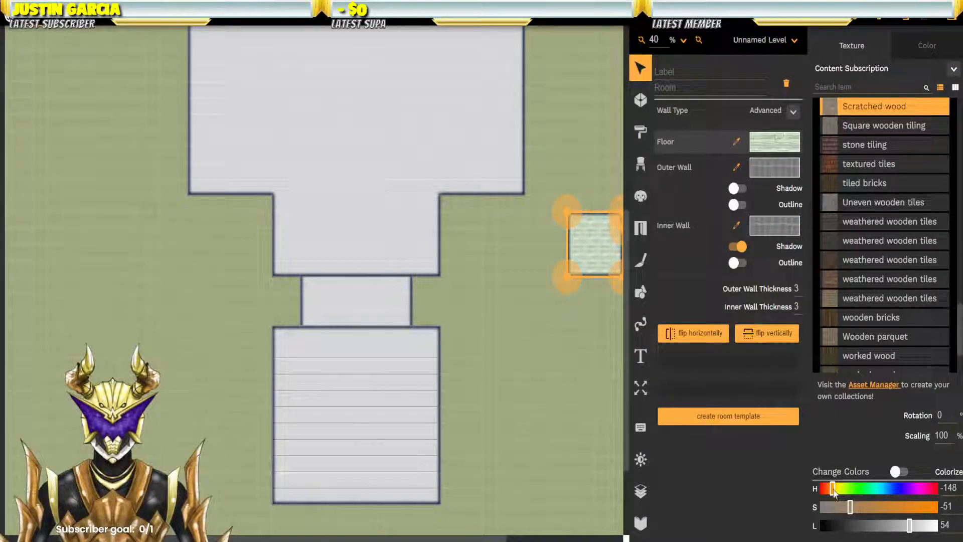
{"action": "left_click", "coordinate": [900, 473]}
{"action": "left_click", "coordinate": [900, 472]}
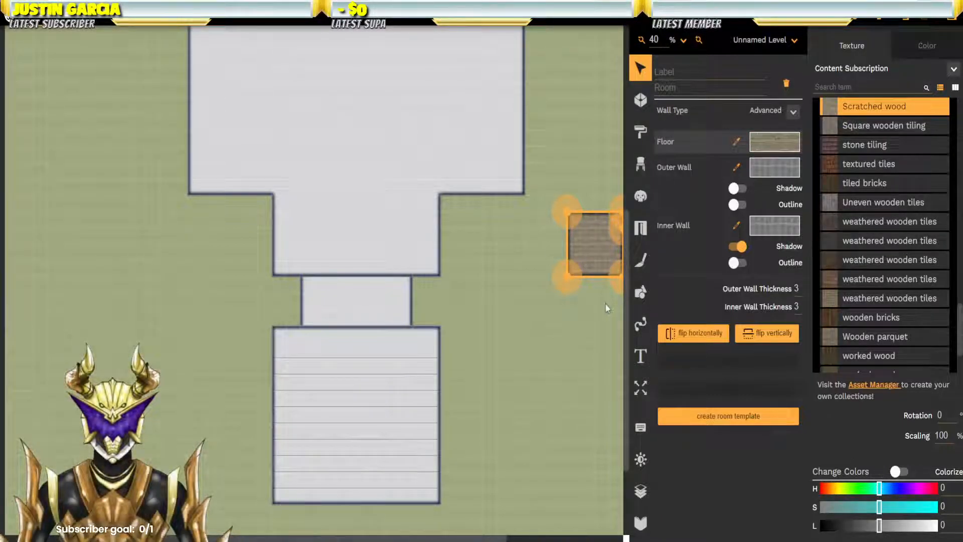
Step: Examine the small room's wooden floor, walls and inner shadow up close
{"action": "left_click", "coordinate": [597, 242]}
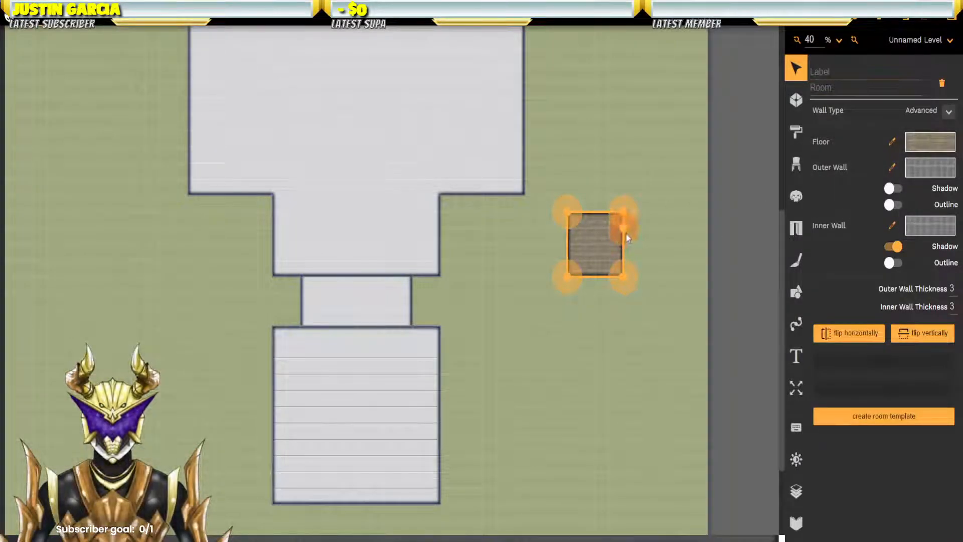
{"action": "left_click", "coordinate": [623, 229]}
{"action": "left_click", "coordinate": [617, 231]}
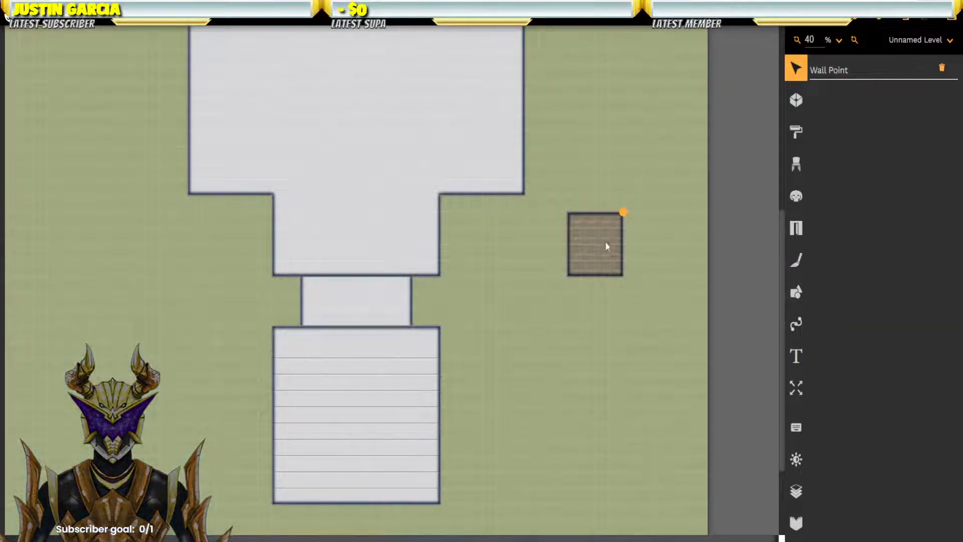
{"action": "left_click", "coordinate": [605, 243]}
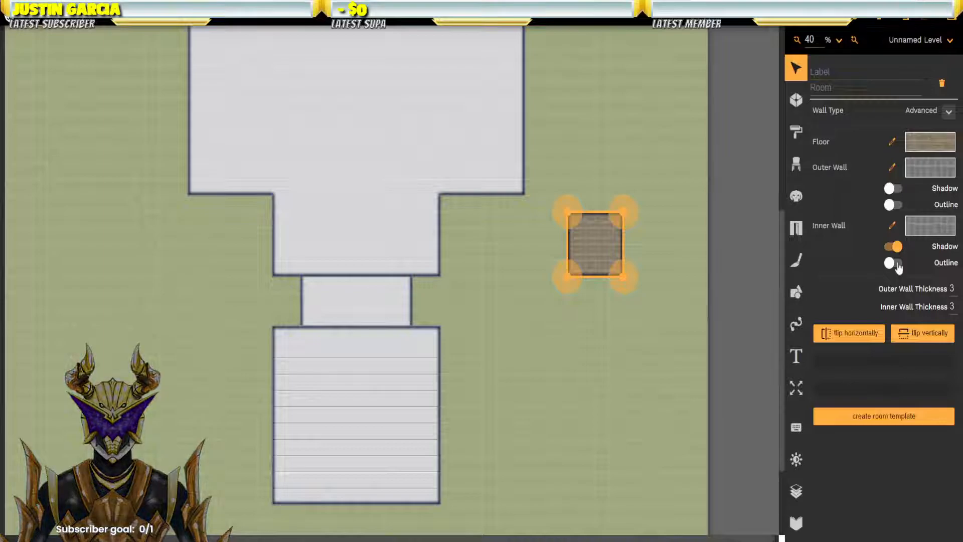
{"action": "left_click", "coordinate": [651, 242]}
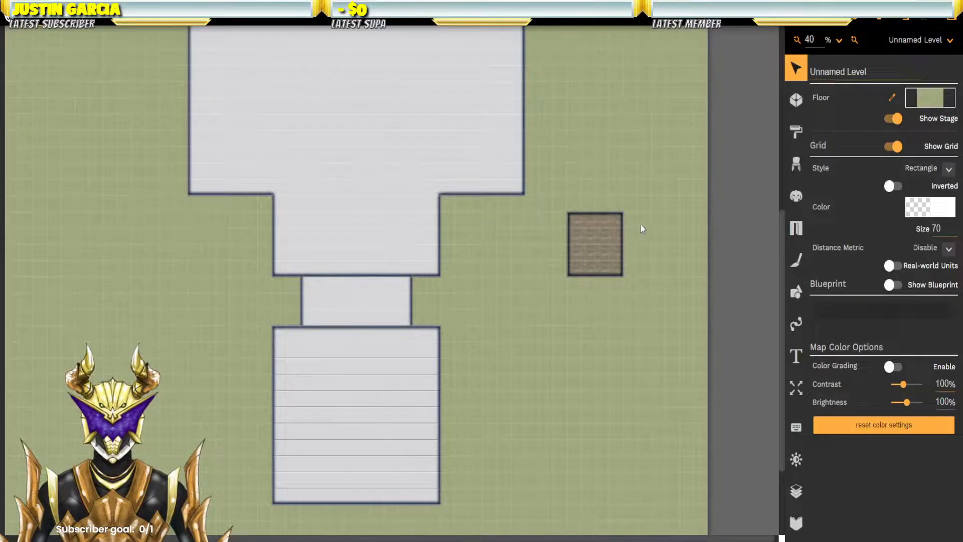
{"action": "left_click_drag", "start_coordinate": [663, 162], "coordinate": [611, 260]}
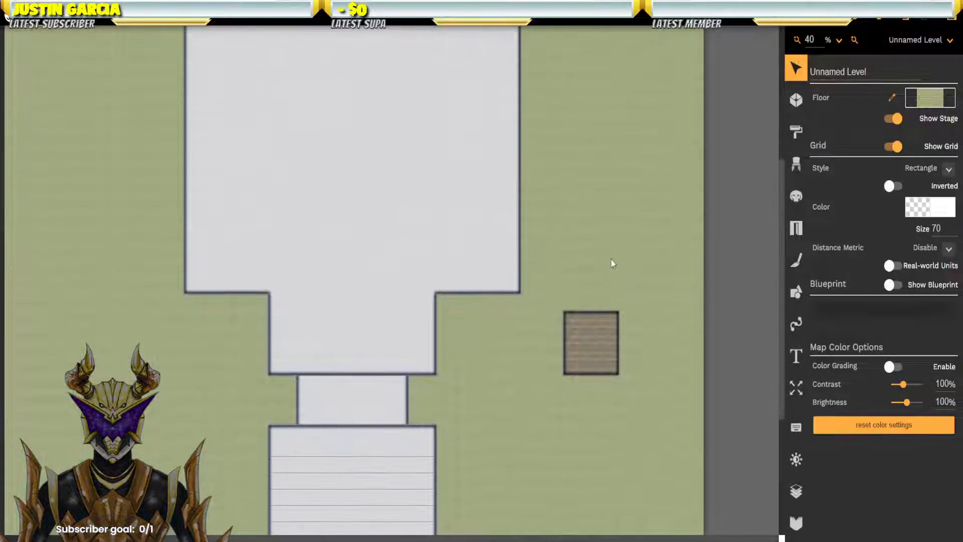
{"action": "scroll", "coordinate": [624, 353], "scroll_direction": "up", "scroll_amount": 5}
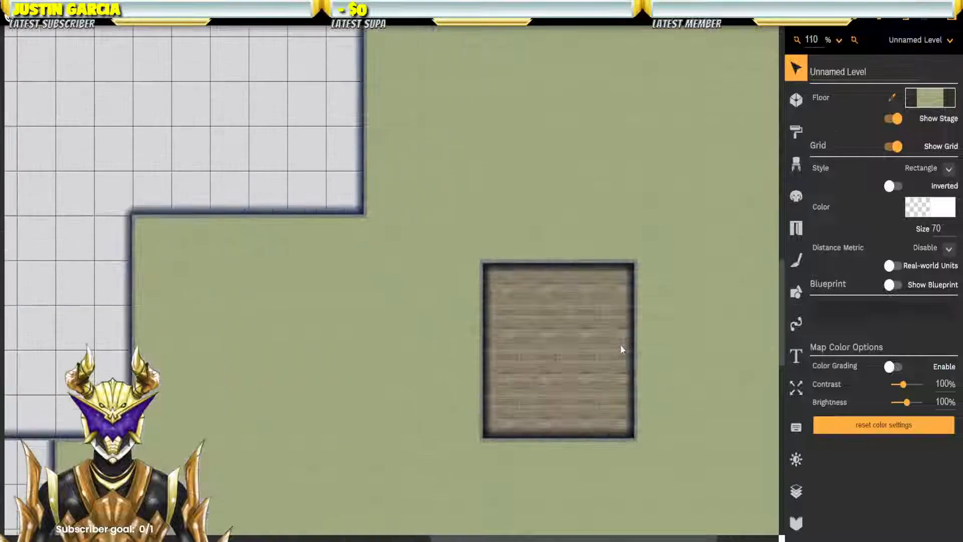
{"action": "scroll", "coordinate": [622, 349], "scroll_direction": "up", "scroll_amount": 4}
{"action": "scroll", "coordinate": [623, 349], "scroll_direction": "down", "scroll_amount": 7}
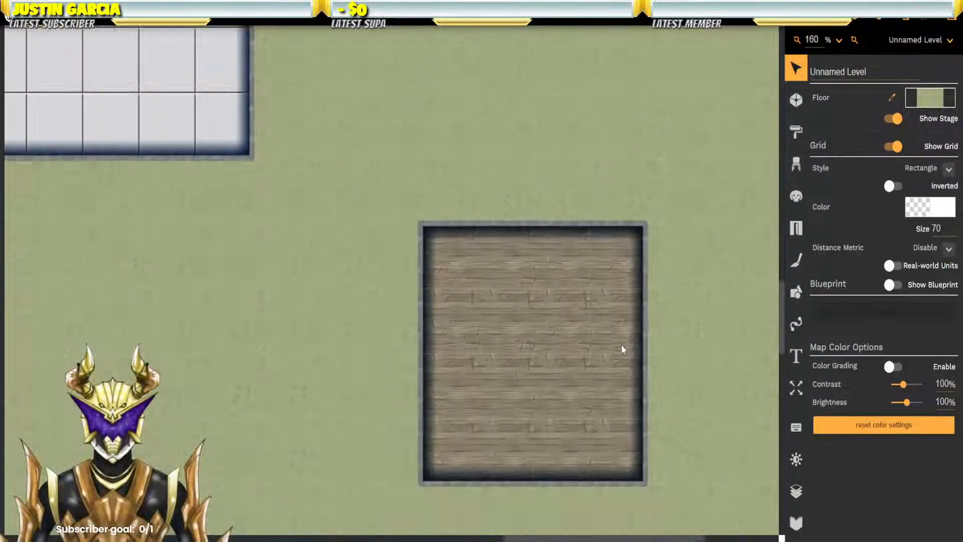
{"action": "scroll", "coordinate": [624, 349], "scroll_direction": "down", "scroll_amount": 4}
{"action": "left_click_drag", "start_coordinate": [684, 370], "coordinate": [611, 269]}
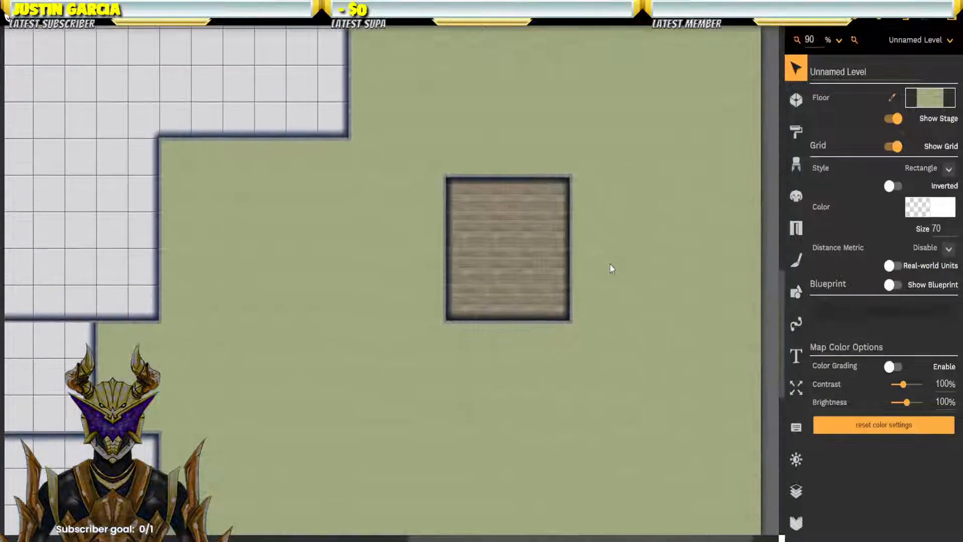
Step: Open the doors and windows library and collapse its Cyberpunk, General, SciFi and Fantasy folders to leave only the category list
{"action": "left_click", "coordinate": [797, 230]}
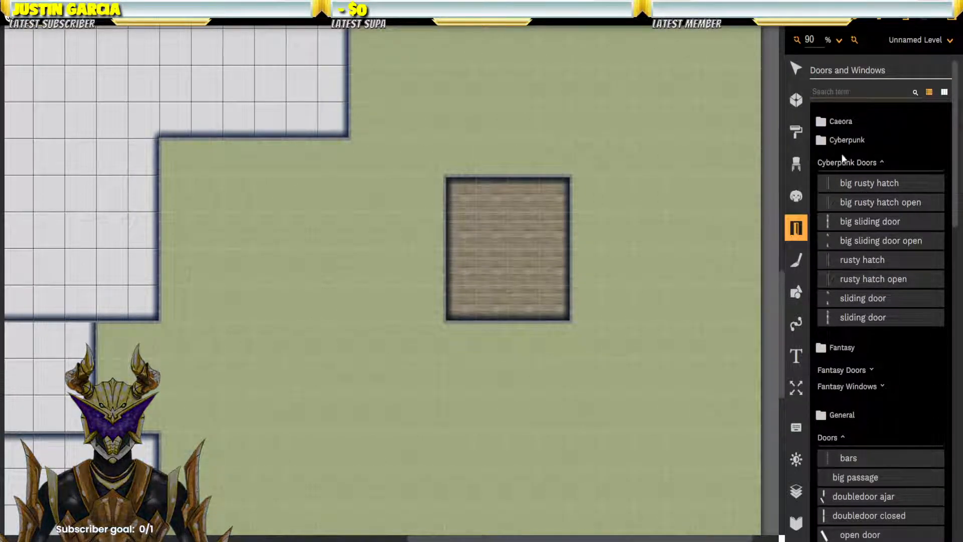
{"action": "left_click", "coordinate": [851, 142]}
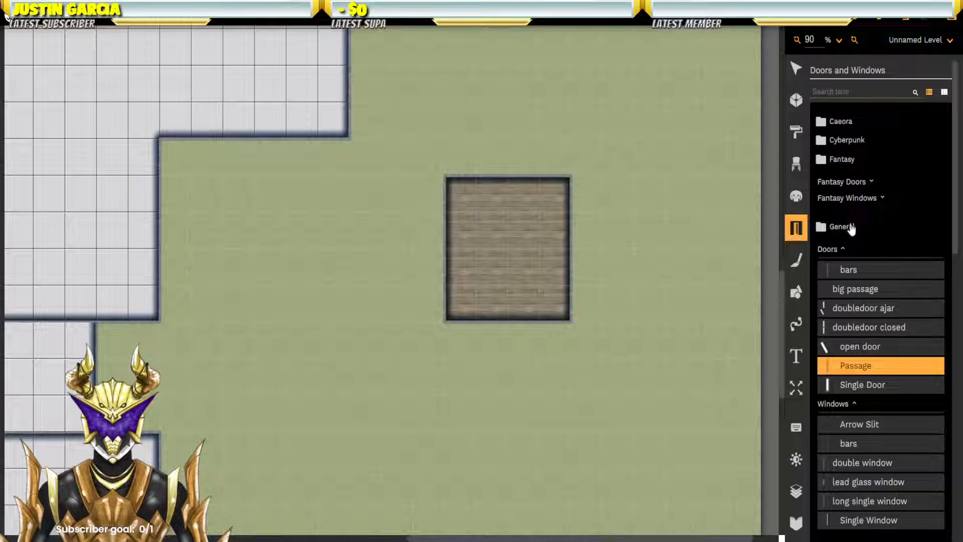
{"action": "left_click", "coordinate": [850, 227]}
{"action": "left_click", "coordinate": [845, 253]}
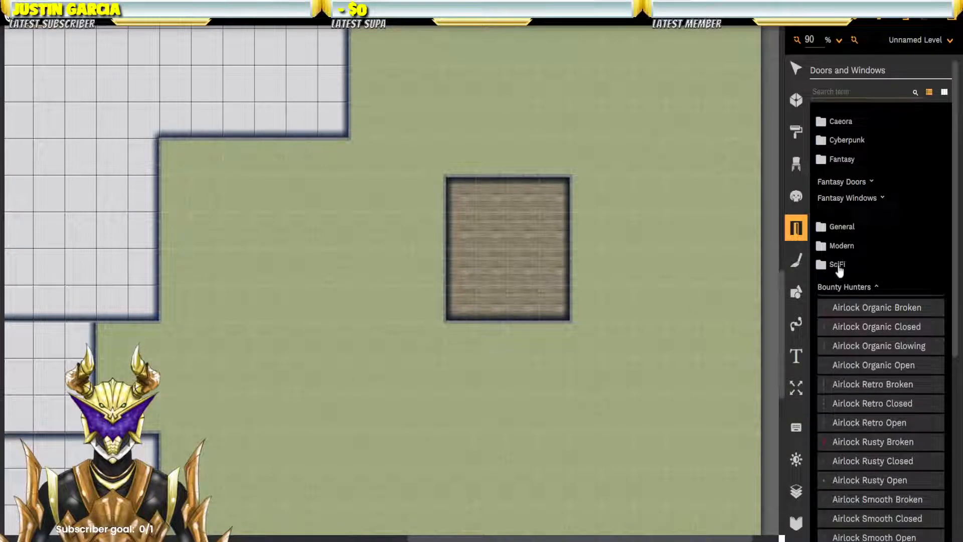
{"action": "left_click", "coordinate": [839, 267]}
{"action": "left_click", "coordinate": [849, 182]}
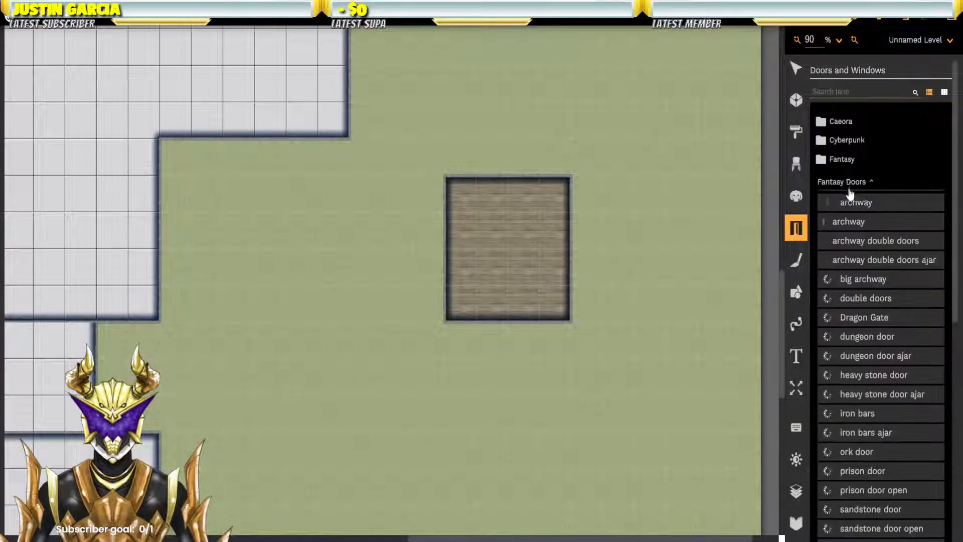
{"action": "left_click", "coordinate": [850, 183]}
{"action": "left_click", "coordinate": [850, 198]}
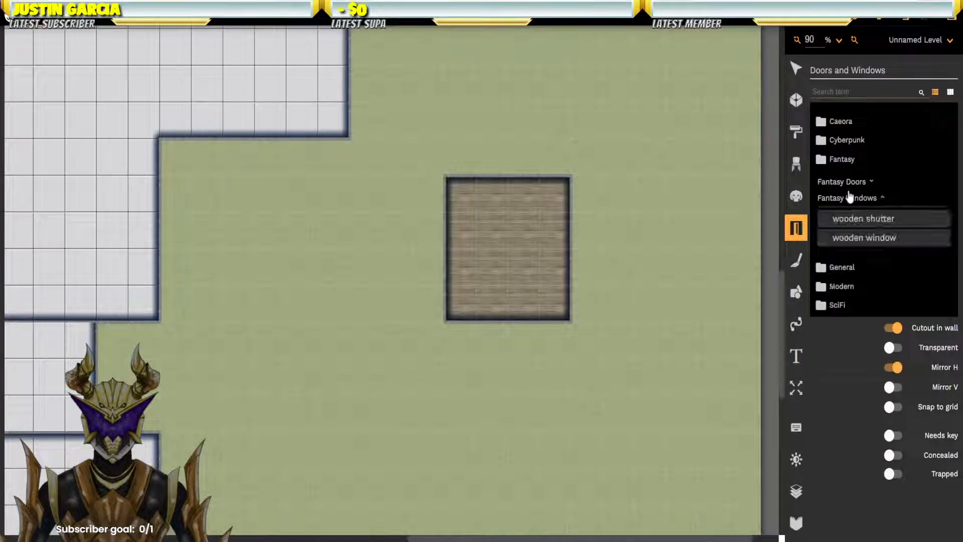
{"action": "left_click", "coordinate": [846, 159]}
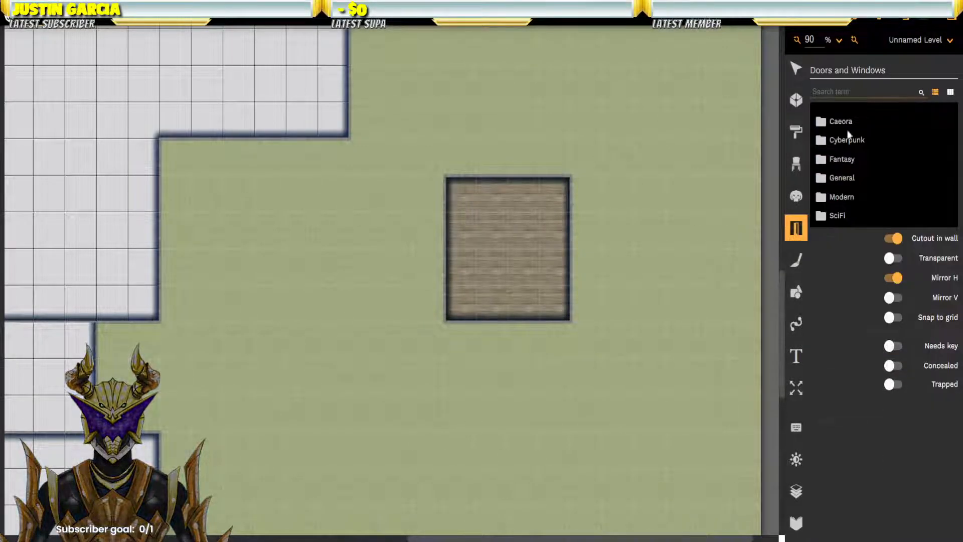
Step: Look through the Caeora doors and the General doors and windows for a style that suits the small wooden room
{"action": "left_click", "coordinate": [849, 123]}
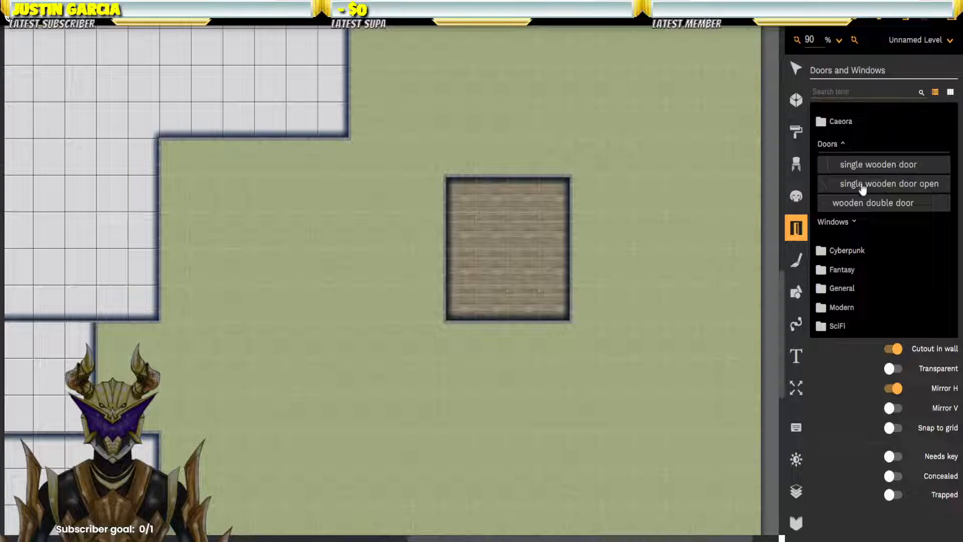
{"action": "left_click", "coordinate": [857, 167]}
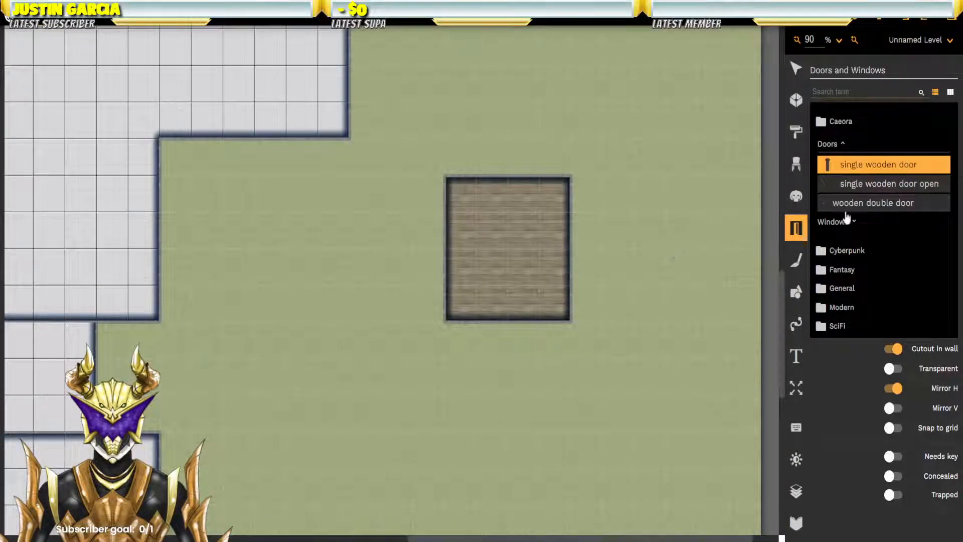
{"action": "left_click", "coordinate": [836, 121]}
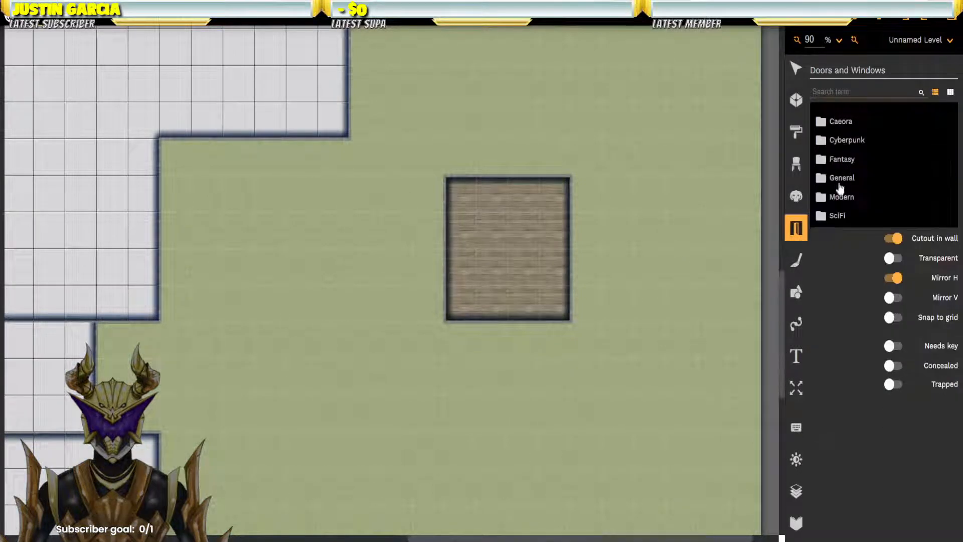
{"action": "left_click", "coordinate": [841, 179]}
{"action": "scroll", "coordinate": [857, 205], "scroll_direction": "down", "scroll_amount": 3}
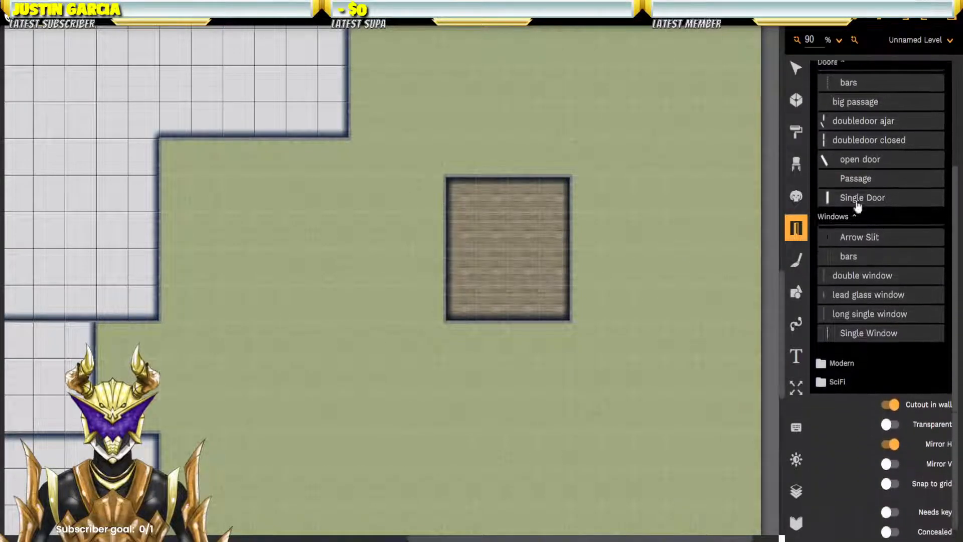
{"action": "scroll", "coordinate": [903, 248], "scroll_direction": "up", "scroll_amount": 2}
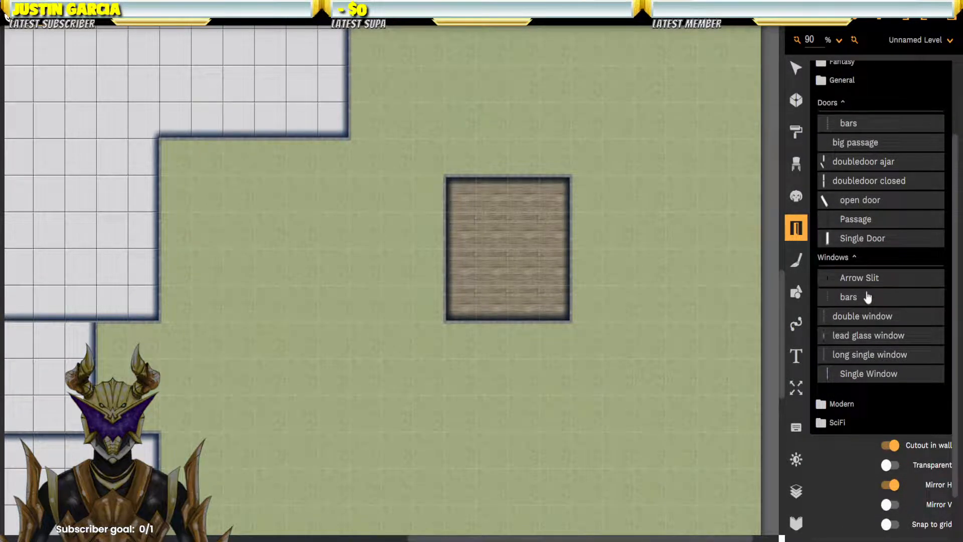
{"action": "scroll", "coordinate": [868, 297], "scroll_direction": "up", "scroll_amount": 3}
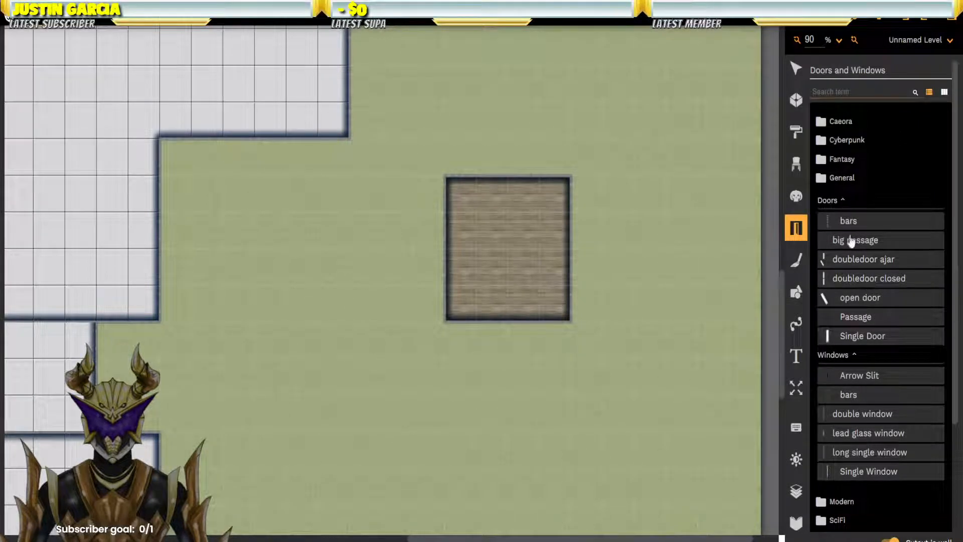
{"action": "left_click", "coordinate": [834, 200]}
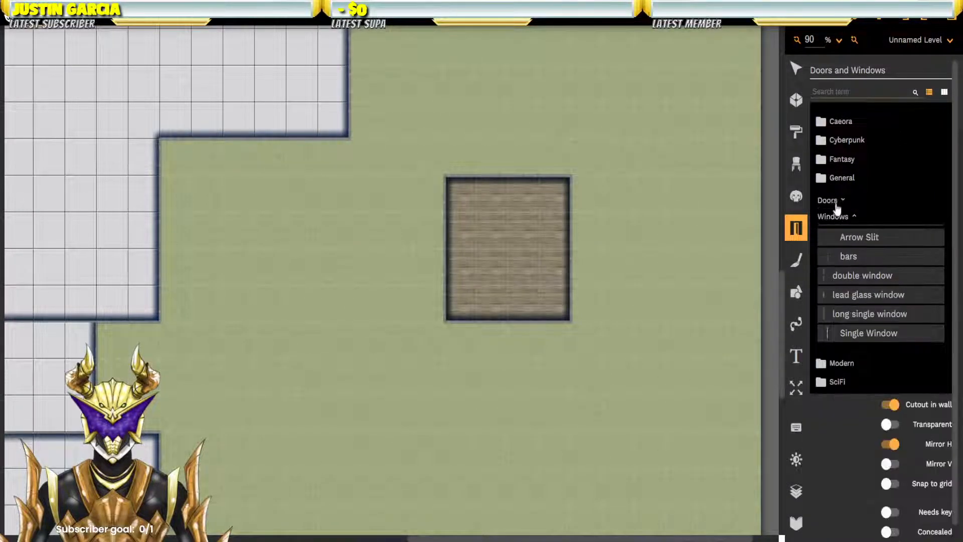
{"action": "left_click", "coordinate": [836, 217]}
Step: Preview the Modern single door on the small room's west wall and look through the SciFi doors
{"action": "left_click", "coordinate": [839, 247]}
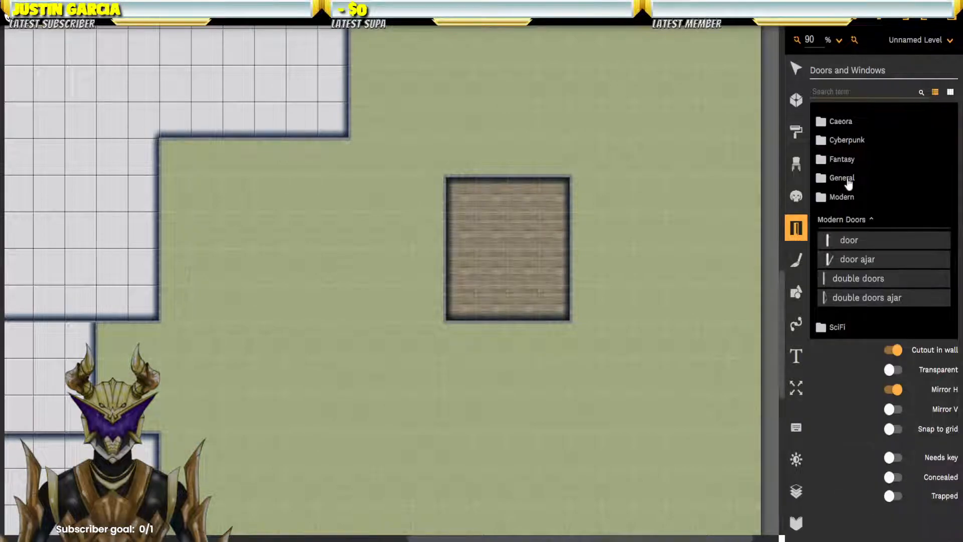
{"action": "left_click", "coordinate": [856, 243]}
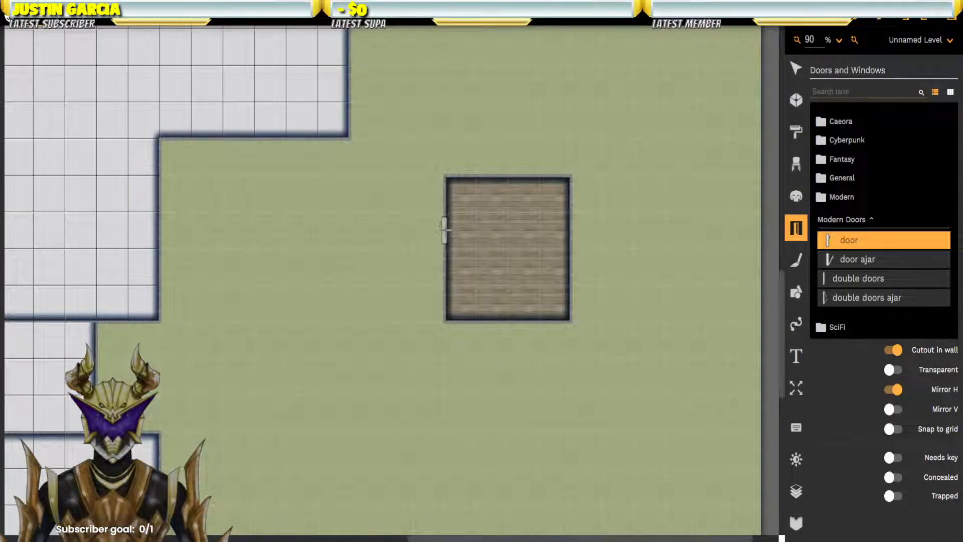
{"action": "left_click", "coordinate": [836, 327]}
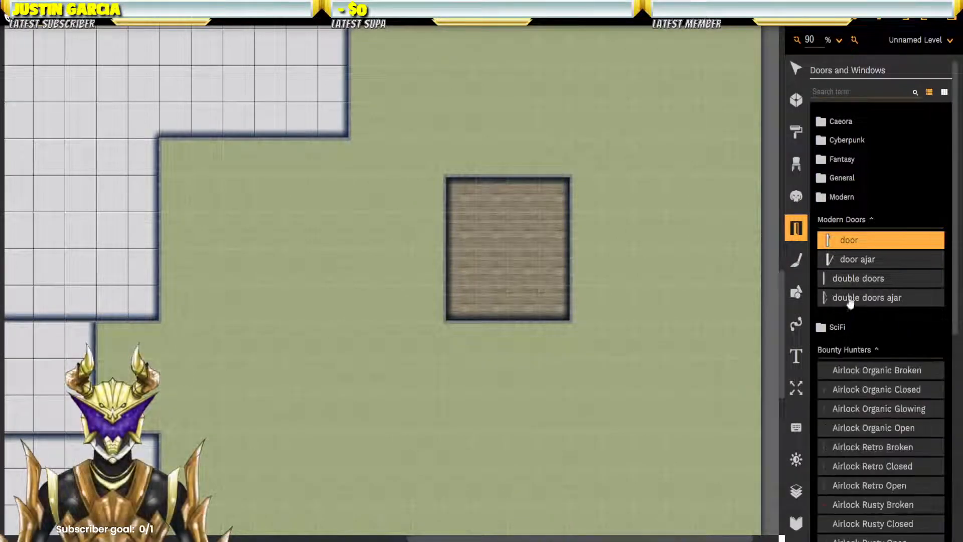
{"action": "scroll", "coordinate": [848, 311], "scroll_direction": "down", "scroll_amount": 3}
{"action": "scroll", "coordinate": [877, 211], "scroll_direction": "down", "scroll_amount": 4}
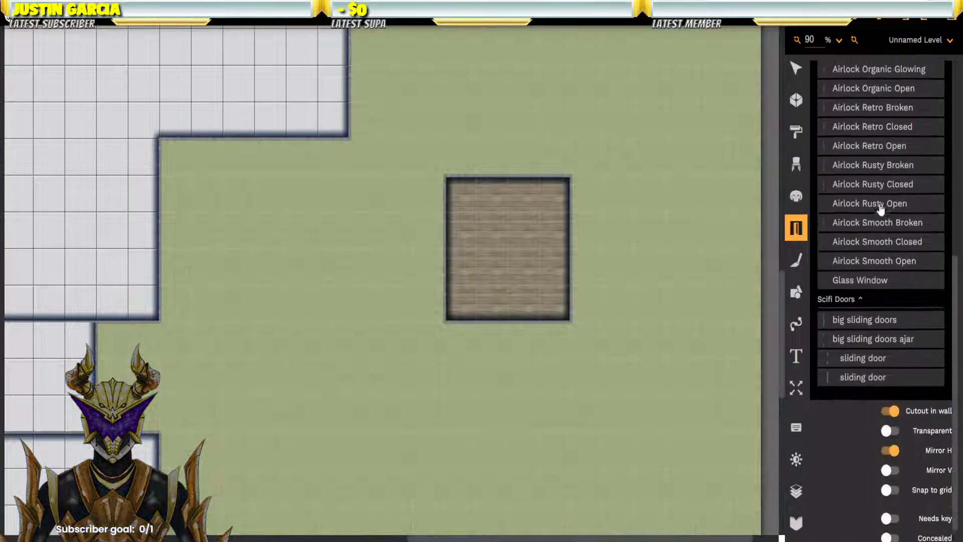
{"action": "scroll", "coordinate": [881, 212], "scroll_direction": "up", "scroll_amount": 7}
Step: Preview the Caeora single and double wooden doors and the Cyberpunk big rusty hatch, open hatch and big sliding door
{"action": "left_click", "coordinate": [834, 123]}
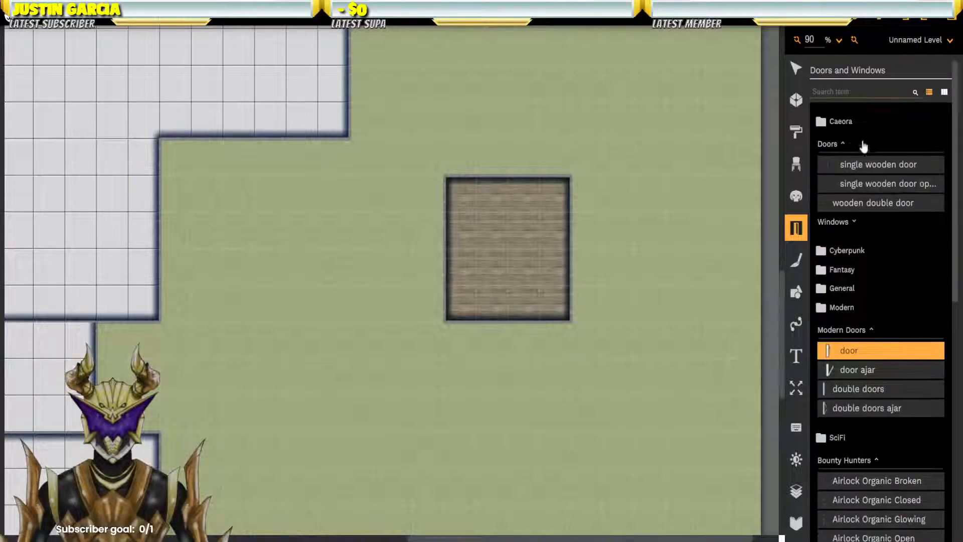
{"action": "left_click", "coordinate": [873, 170]}
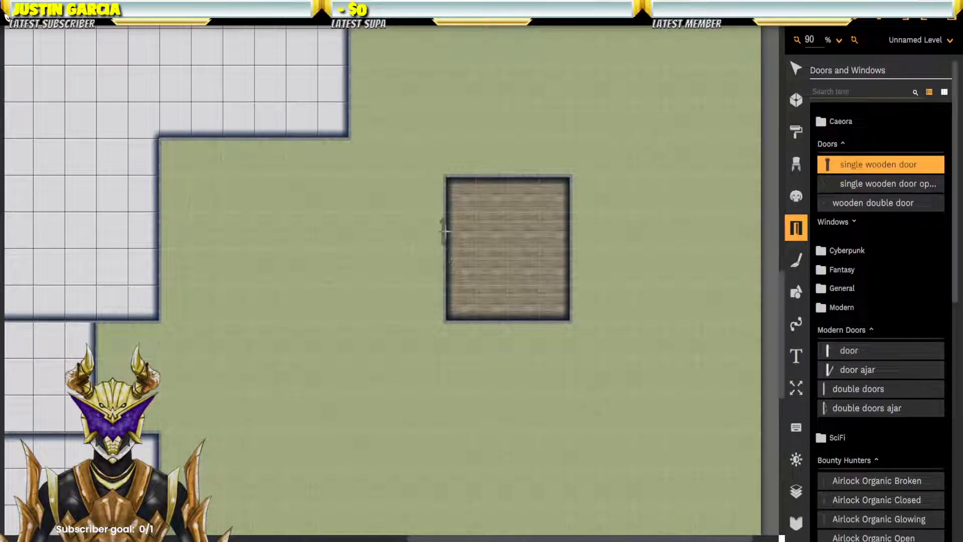
{"action": "left_click", "coordinate": [852, 206]}
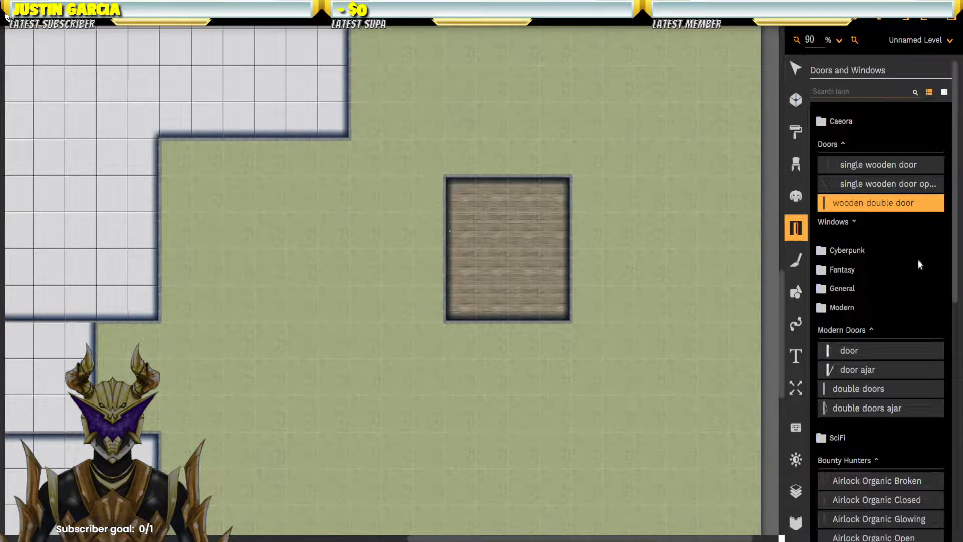
{"action": "left_click", "coordinate": [848, 253]}
{"action": "scroll", "coordinate": [861, 255], "scroll_direction": "down", "scroll_amount": 1}
{"action": "left_click", "coordinate": [870, 238]}
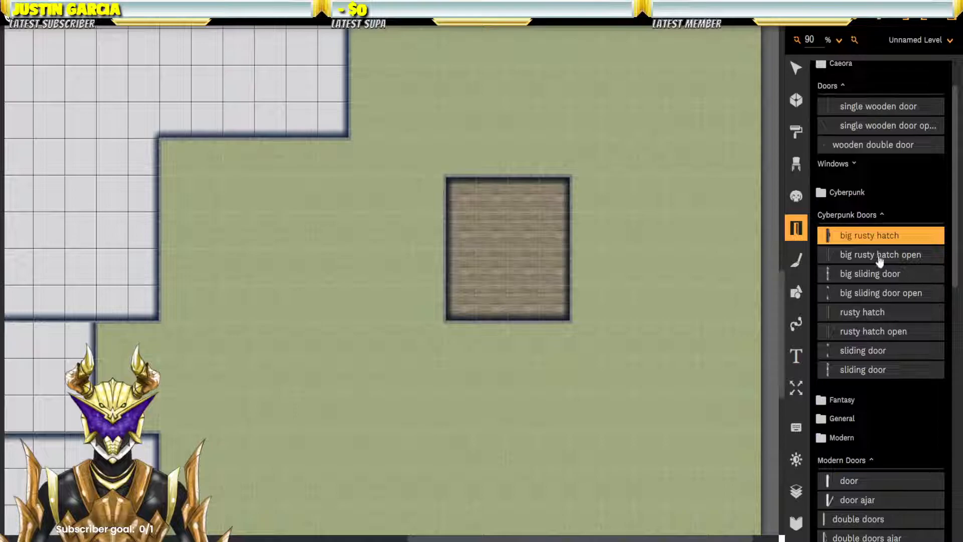
{"action": "left_click", "coordinate": [881, 256]}
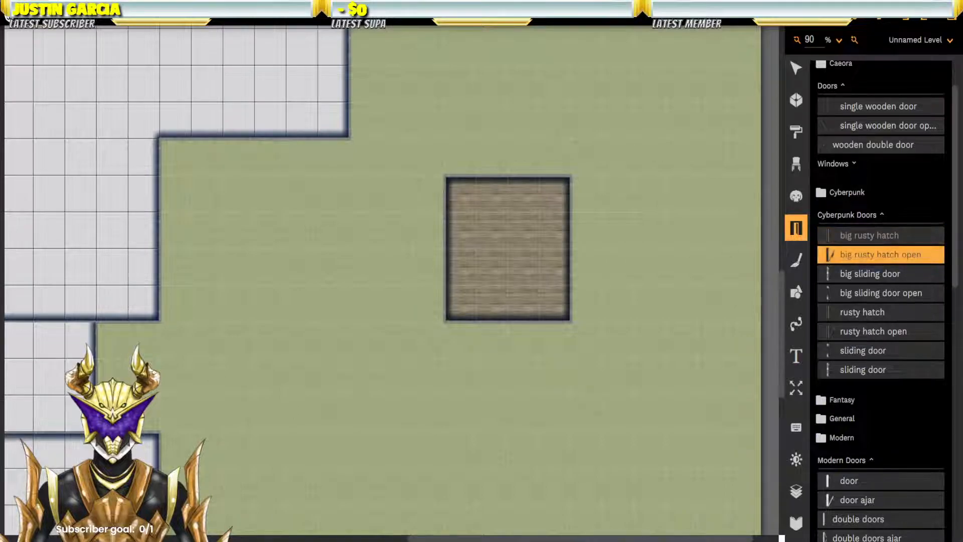
{"action": "left_click", "coordinate": [886, 279]}
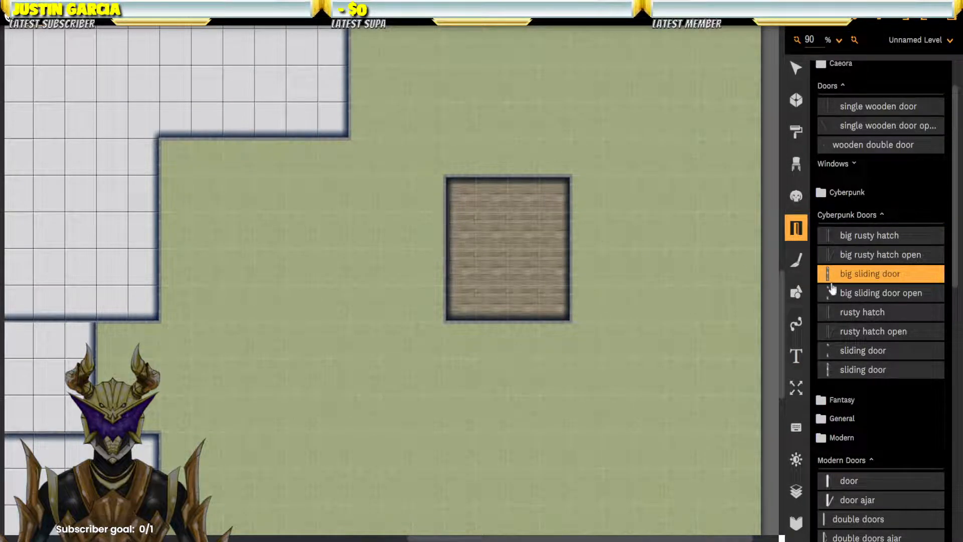
Step: Browse the Fantasy doors and try the wooden door, prison door and ork door on the small room's west wall
{"action": "scroll", "coordinate": [883, 296], "scroll_direction": "down", "scroll_amount": 3}
{"action": "left_click", "coordinate": [844, 282]}
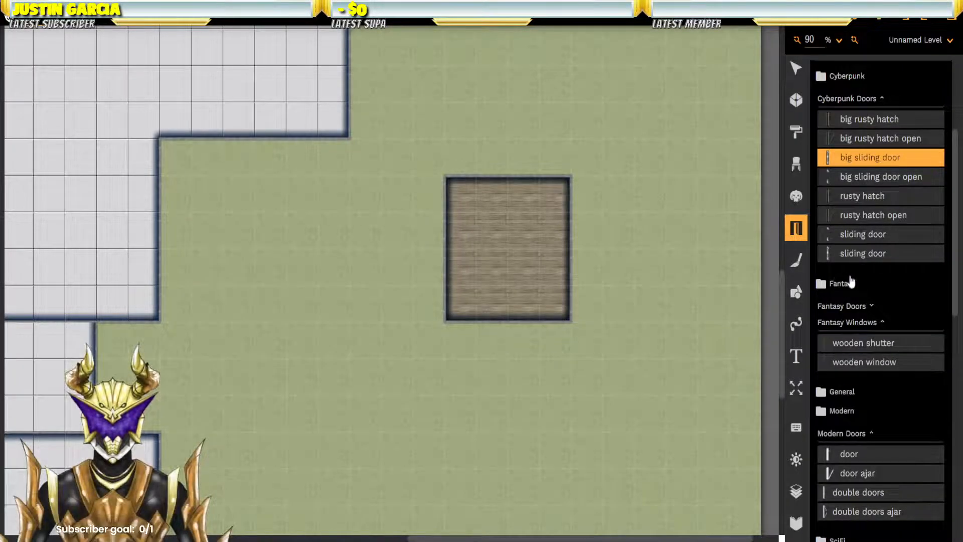
{"action": "left_click", "coordinate": [846, 308]}
{"action": "scroll", "coordinate": [863, 333], "scroll_direction": "down", "scroll_amount": 5}
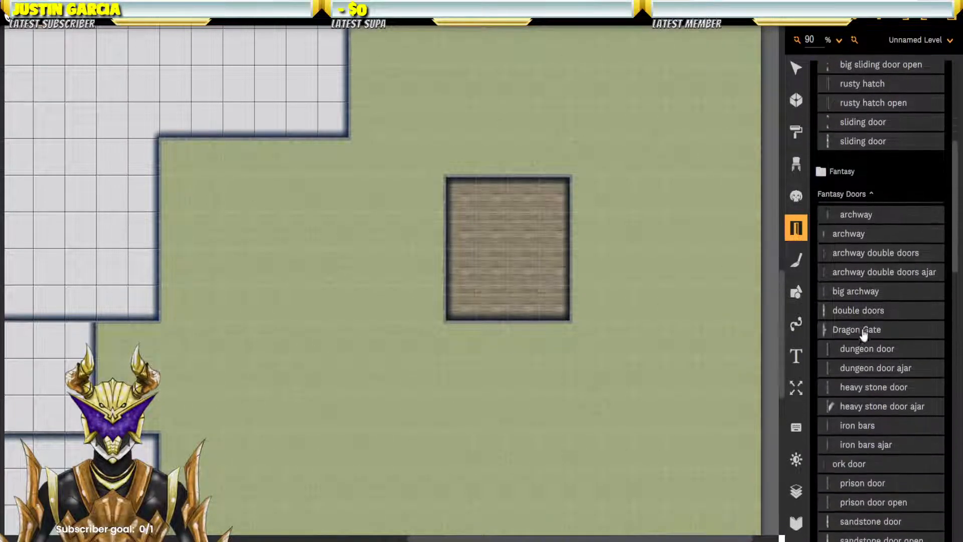
{"action": "scroll", "coordinate": [865, 331], "scroll_direction": "down", "scroll_amount": 3}
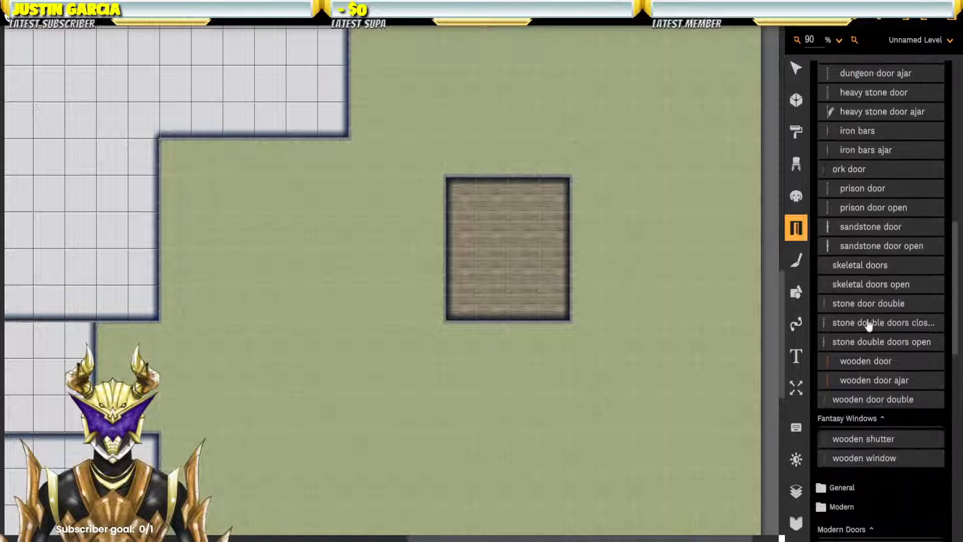
{"action": "left_click", "coordinate": [864, 361]}
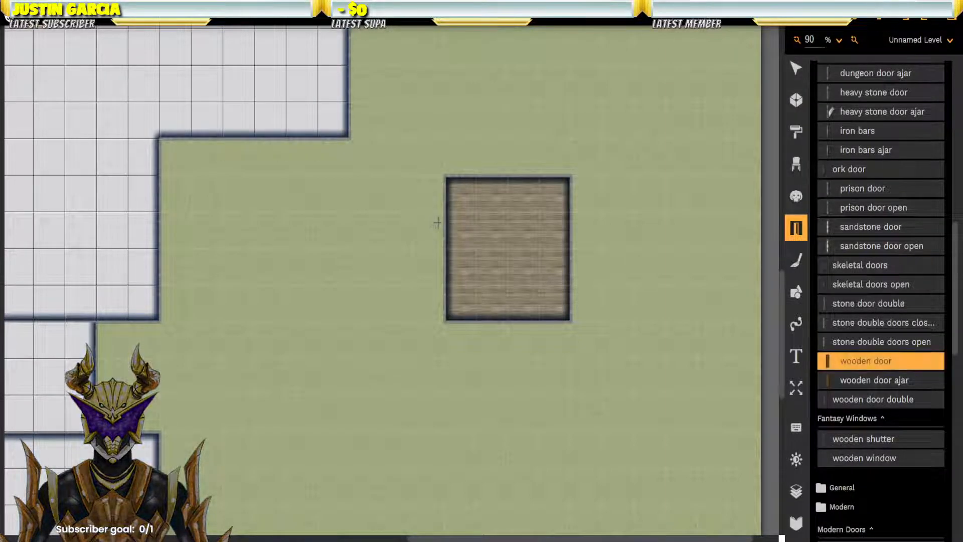
{"action": "left_click", "coordinate": [447, 230]}
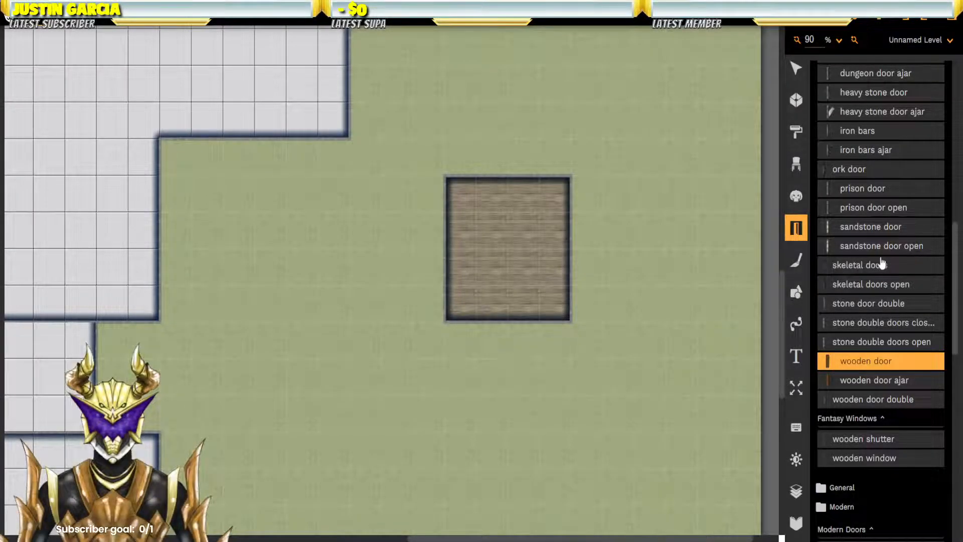
{"action": "left_click", "coordinate": [861, 189]}
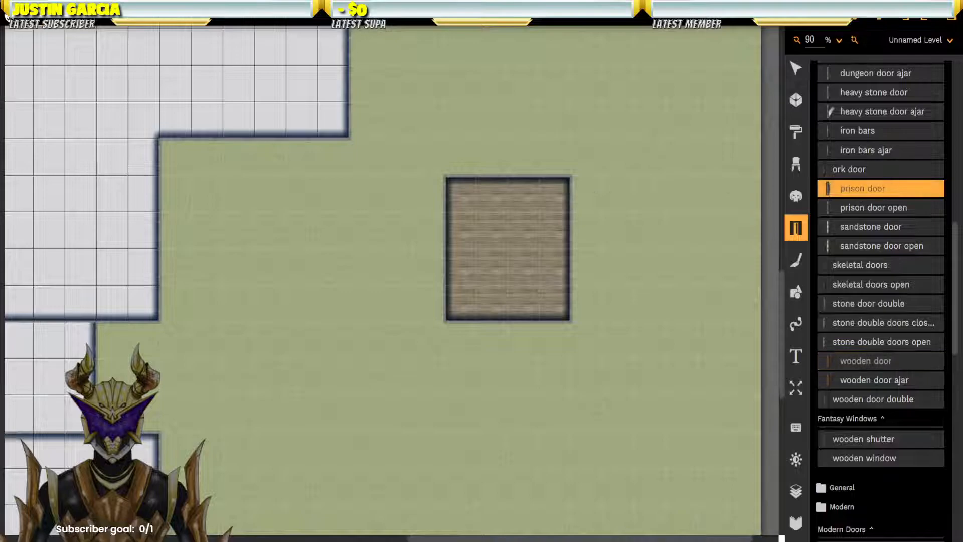
{"action": "left_click", "coordinate": [445, 231]}
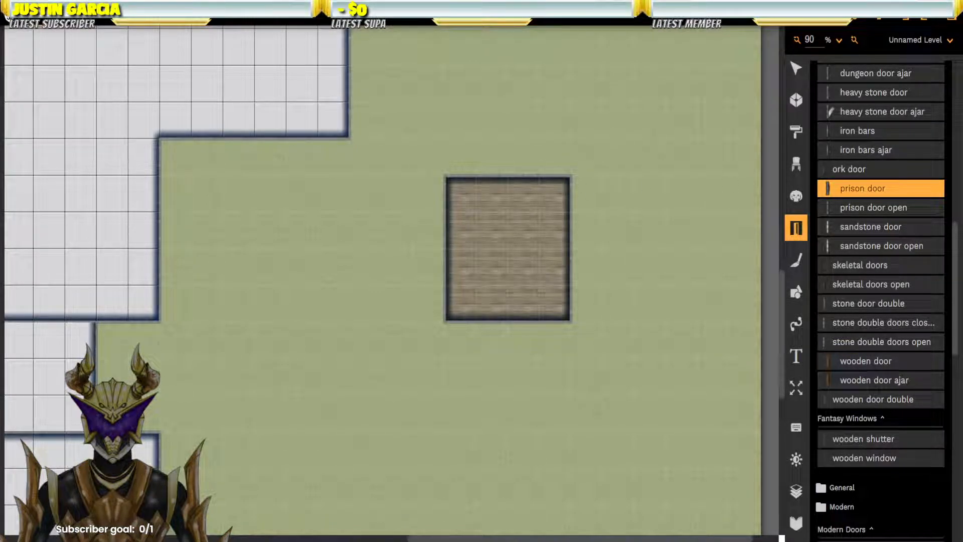
{"action": "left_click", "coordinate": [849, 169]}
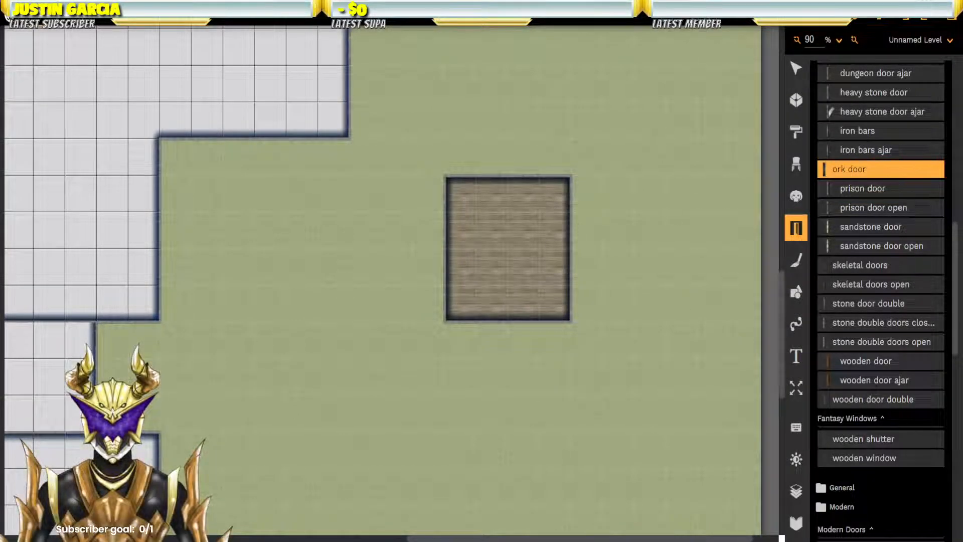
Step: Compare the Fantasy heavy stone door and place a dungeon door slightly above the middle of the small room's west wall
{"action": "scroll", "coordinate": [869, 170], "scroll_direction": "up", "scroll_amount": 3}
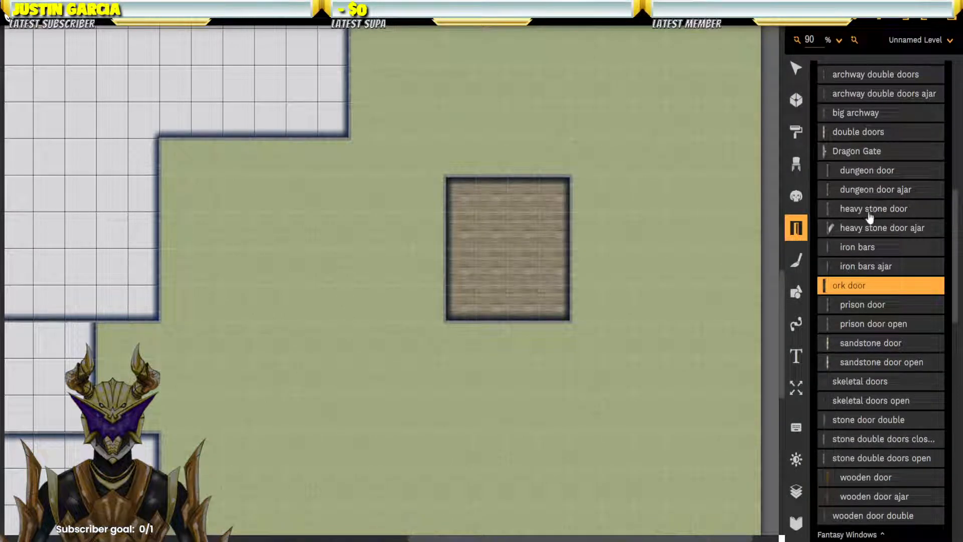
{"action": "left_click", "coordinate": [871, 211]}
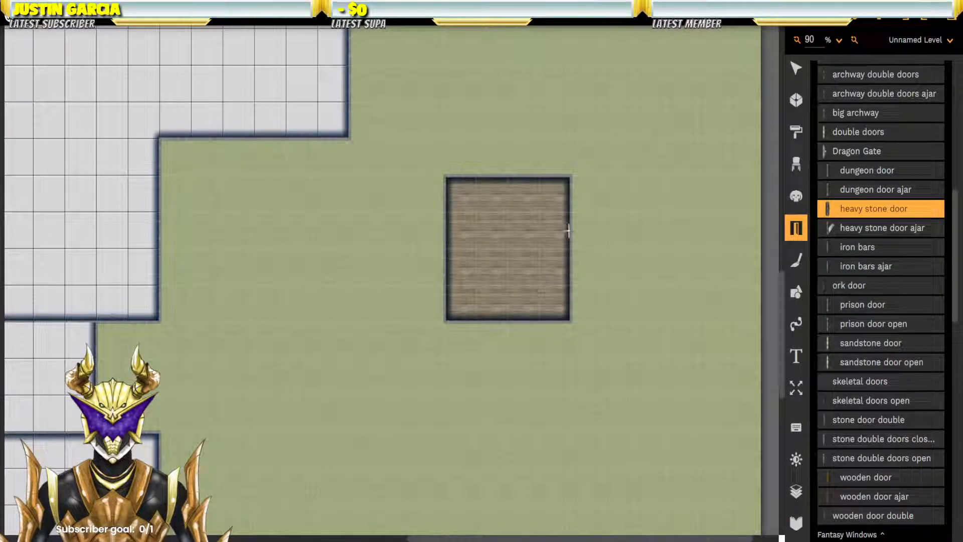
{"action": "left_click", "coordinate": [863, 172]}
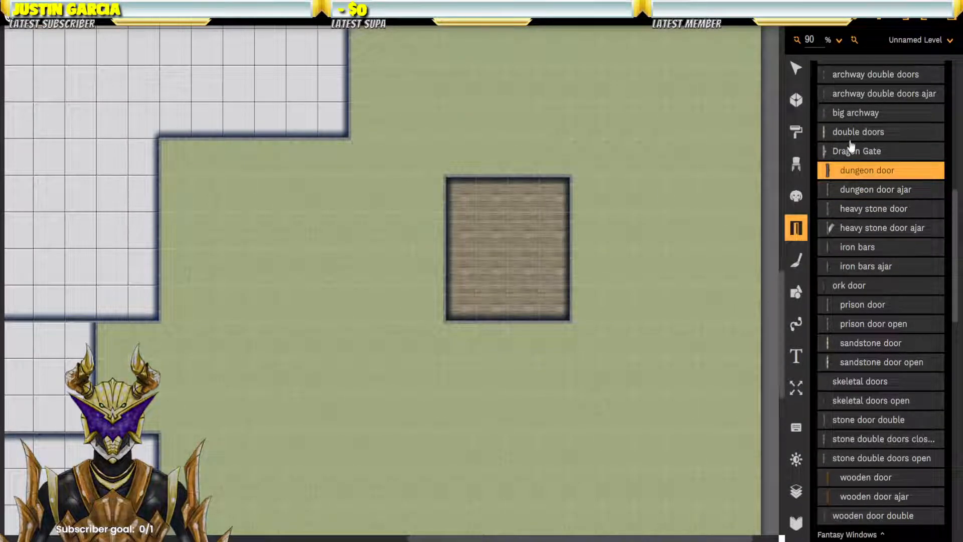
{"action": "left_click", "coordinate": [445, 229]}
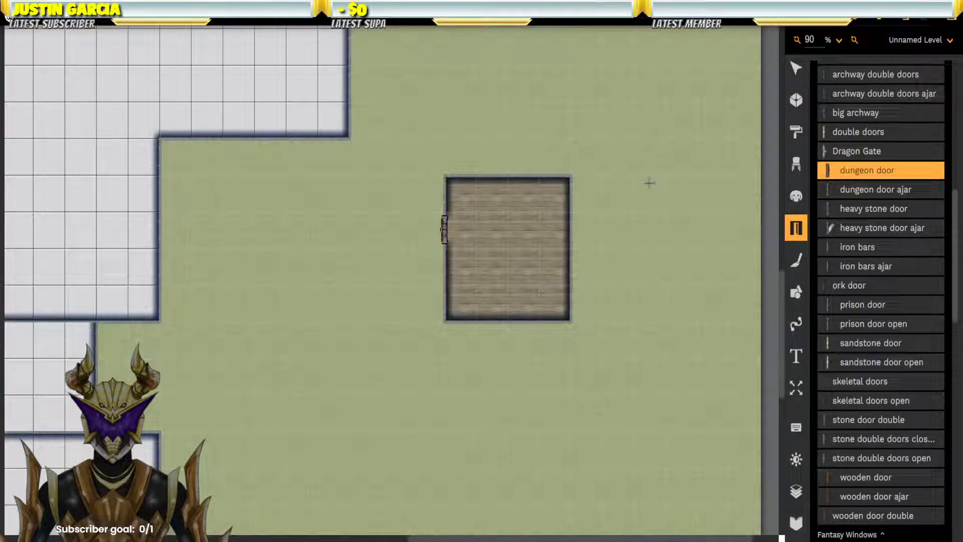
Step: Look through the Community props, including the 2020 Pack and Bones, and the Cyberpunk decoration and dungeon props
{"action": "left_click", "coordinate": [796, 164]}
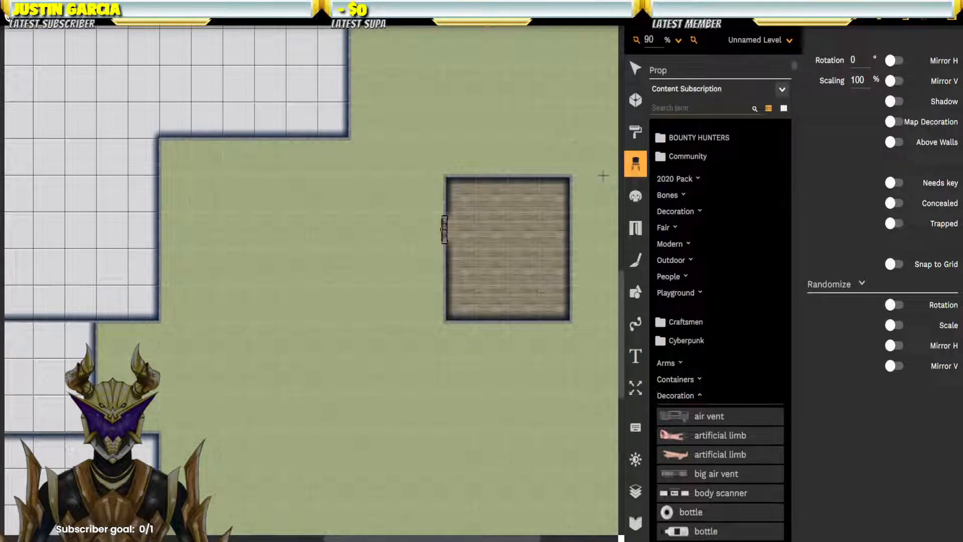
{"action": "left_click", "coordinate": [686, 156]}
{"action": "left_click", "coordinate": [686, 155]}
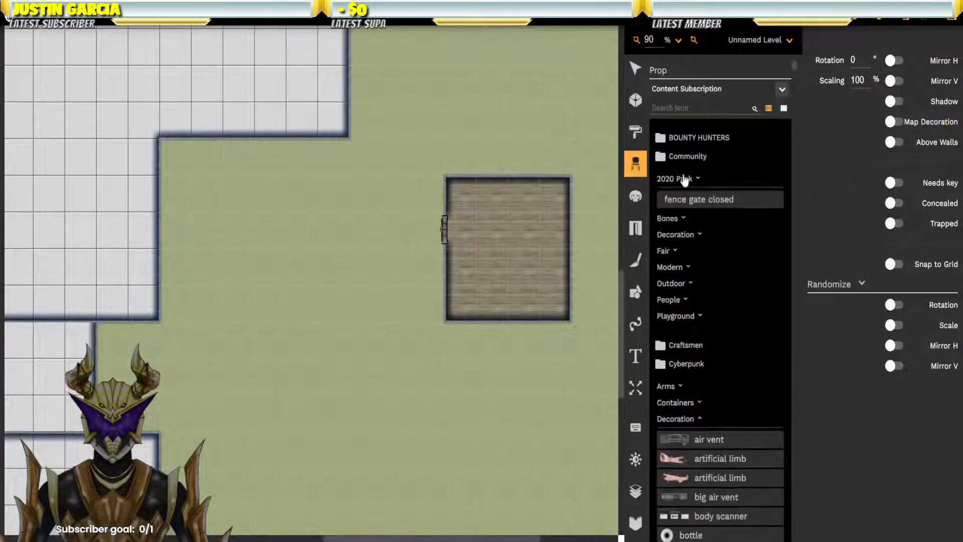
{"action": "left_click", "coordinate": [668, 195]}
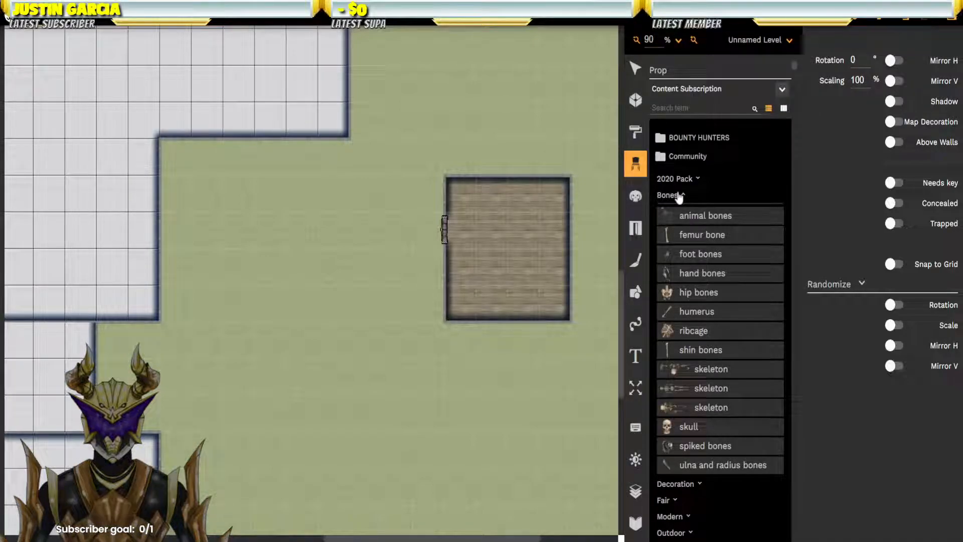
{"action": "left_click", "coordinate": [678, 195]}
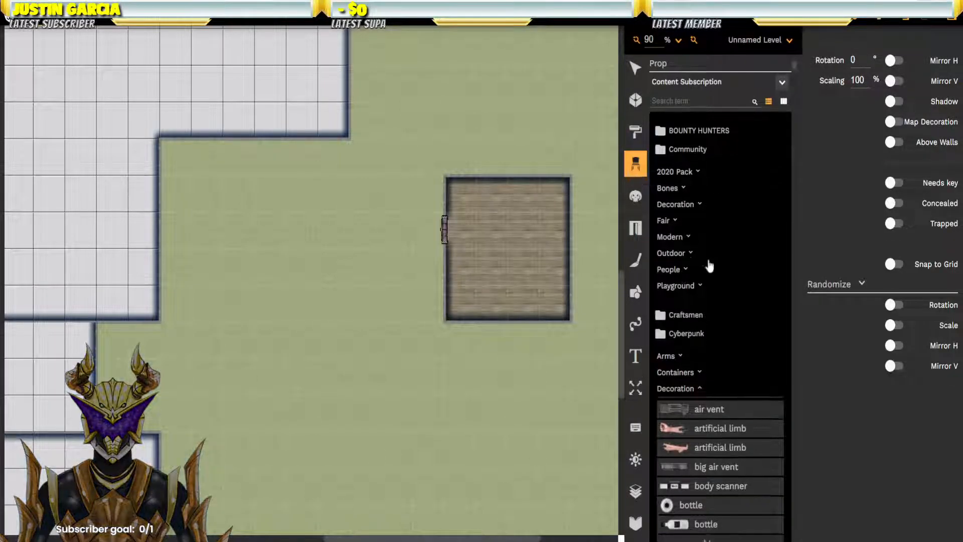
{"action": "scroll", "coordinate": [710, 266], "scroll_direction": "down", "scroll_amount": 3}
{"action": "left_click", "coordinate": [671, 224]}
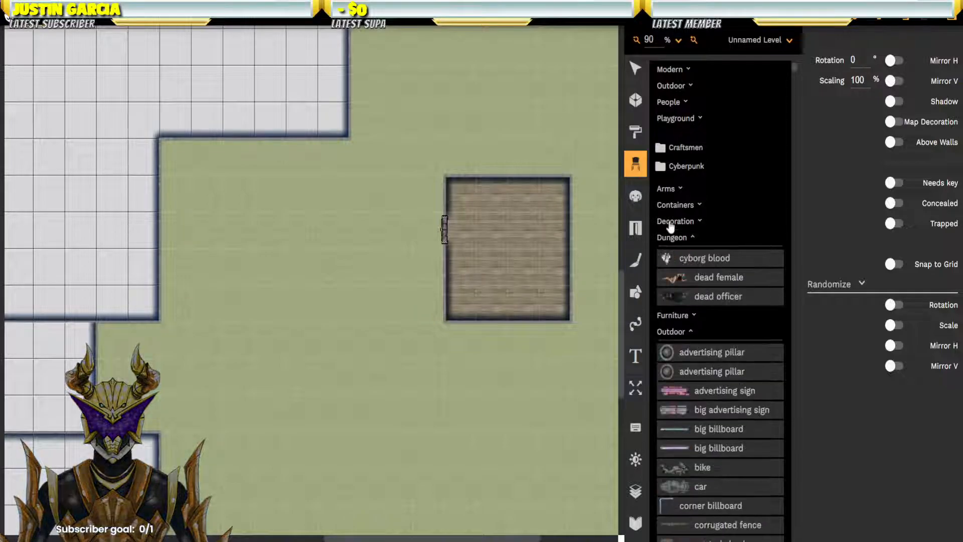
{"action": "left_click", "coordinate": [681, 245]}
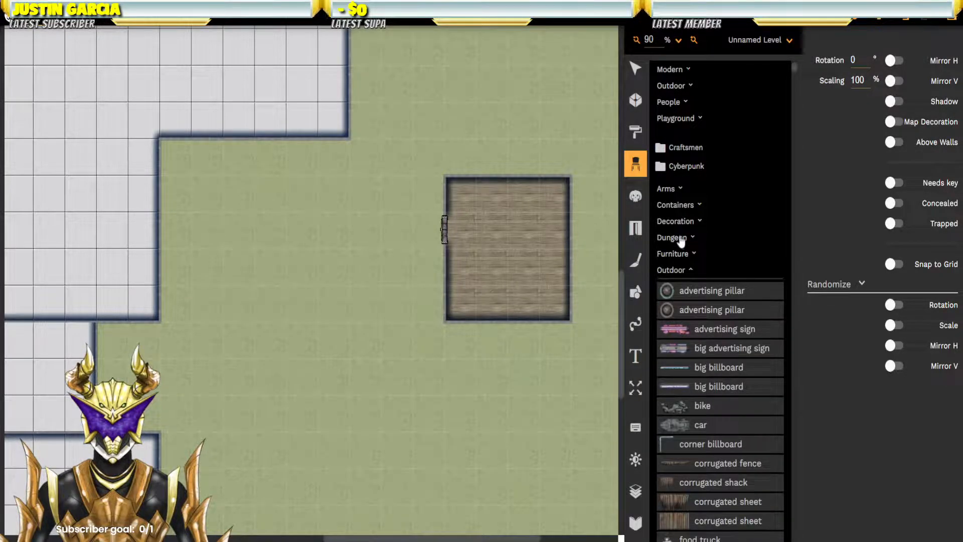
Step: Browse the Cyberpunk outdoor props, the Fantasy dungeon and furniture props, and the Flavour airship and battleground props
{"action": "scroll", "coordinate": [719, 231], "scroll_direction": "down", "scroll_amount": 1}
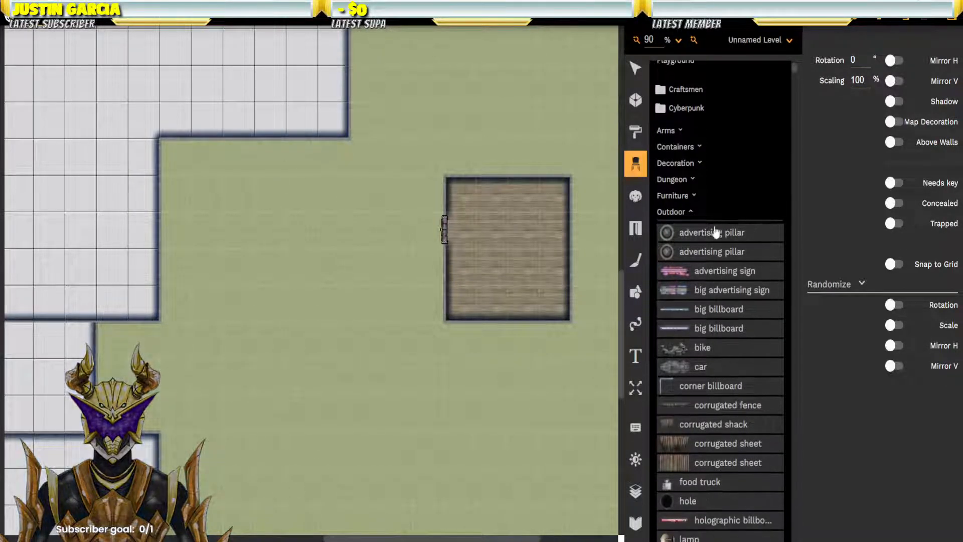
{"action": "left_click", "coordinate": [676, 211]}
{"action": "left_click", "coordinate": [685, 112]}
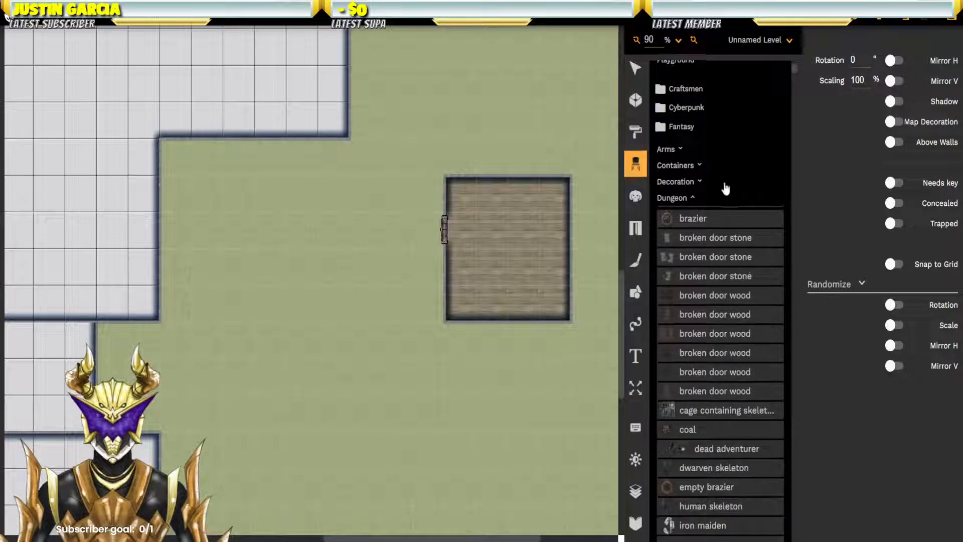
{"action": "scroll", "coordinate": [725, 189], "scroll_direction": "down", "scroll_amount": 2}
{"action": "scroll", "coordinate": [723, 185], "scroll_direction": "up", "scroll_amount": 1}
{"action": "left_click", "coordinate": [672, 138]}
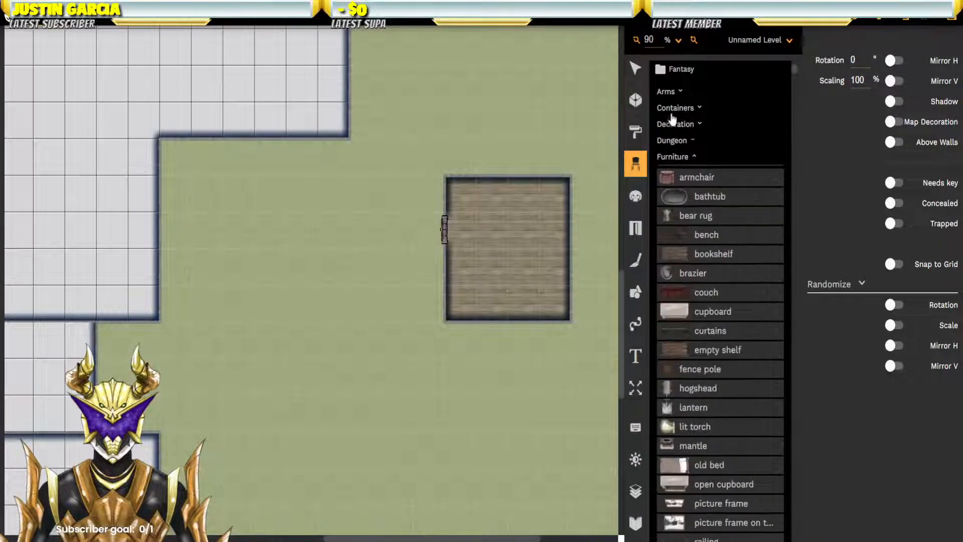
{"action": "left_click", "coordinate": [670, 67]}
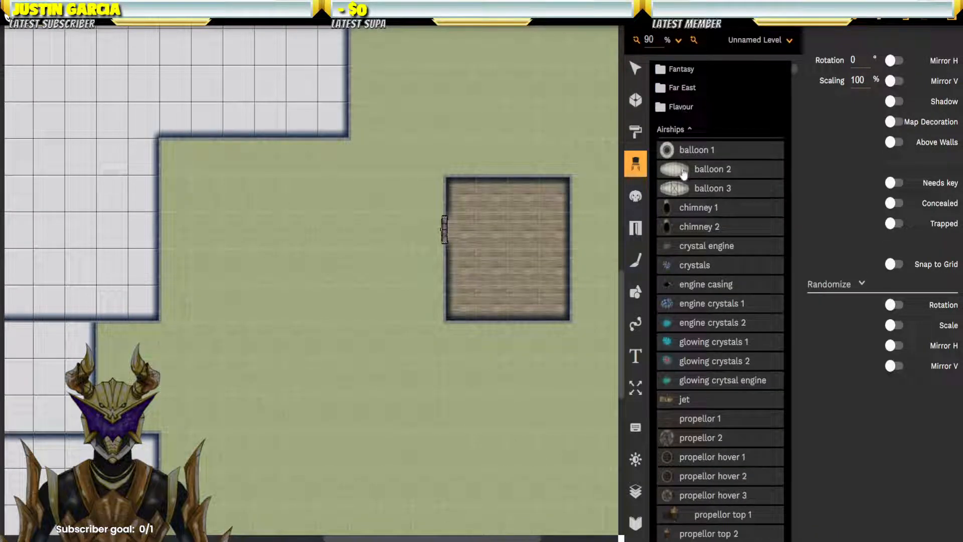
{"action": "left_click", "coordinate": [676, 131]}
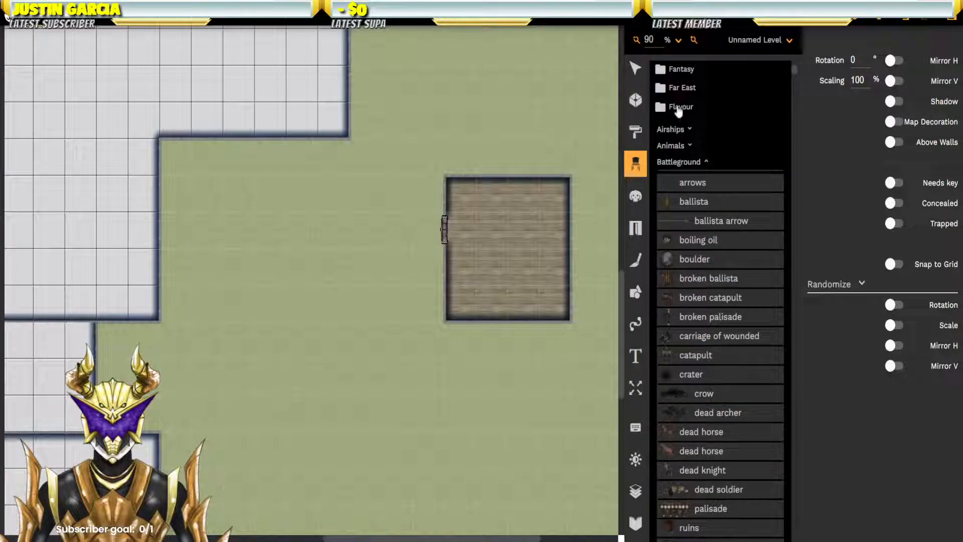
{"action": "left_click", "coordinate": [678, 108]}
{"action": "left_click", "coordinate": [687, 126]}
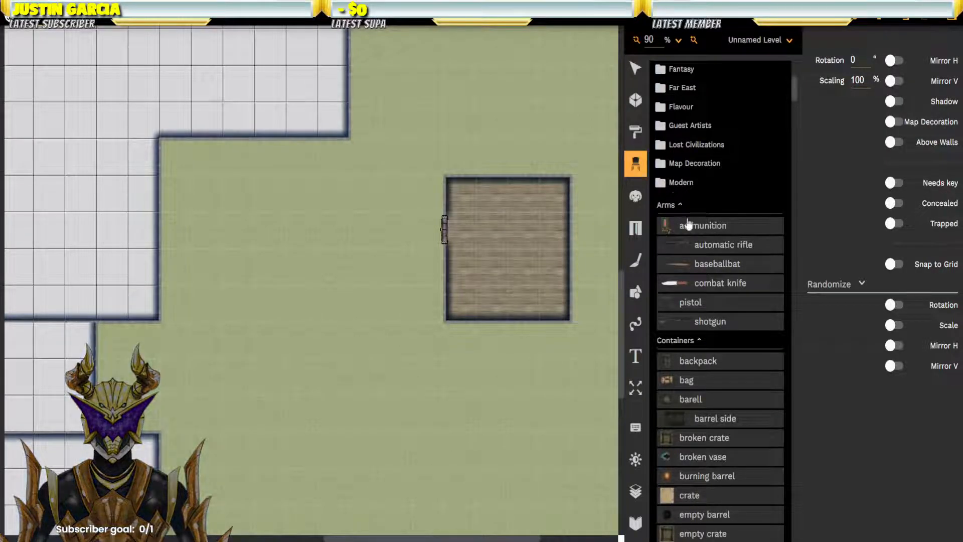
Step: Examine the Modern arms, containers, decoration and dungeon props, and collapse all of these categories except the containers
{"action": "left_click", "coordinate": [665, 206]}
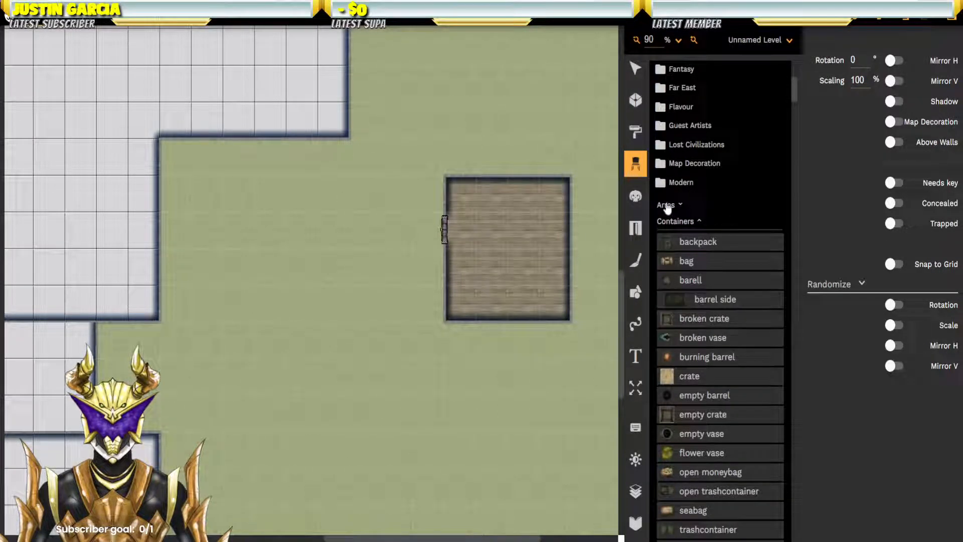
{"action": "left_click", "coordinate": [667, 205]}
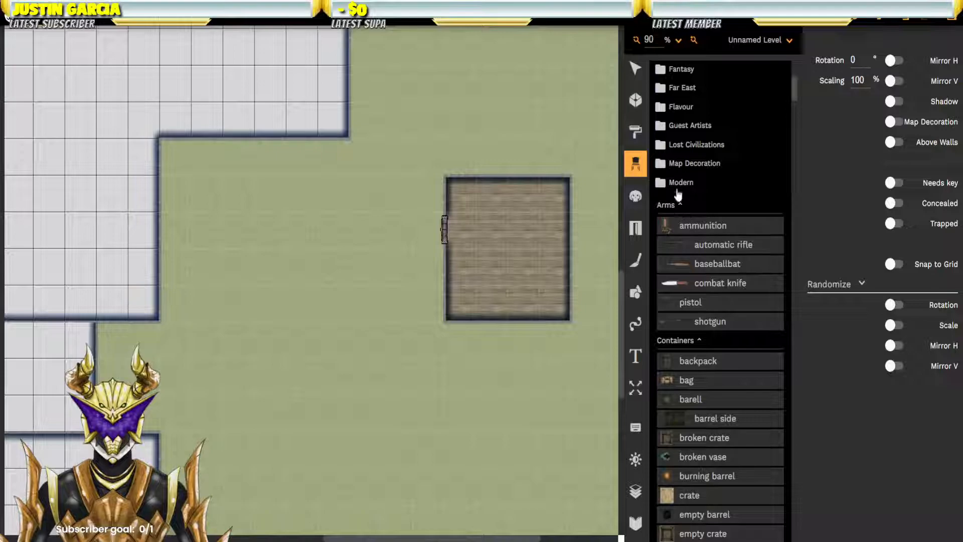
{"action": "left_click", "coordinate": [667, 205]}
{"action": "scroll", "coordinate": [698, 260], "scroll_direction": "down", "scroll_amount": 1}
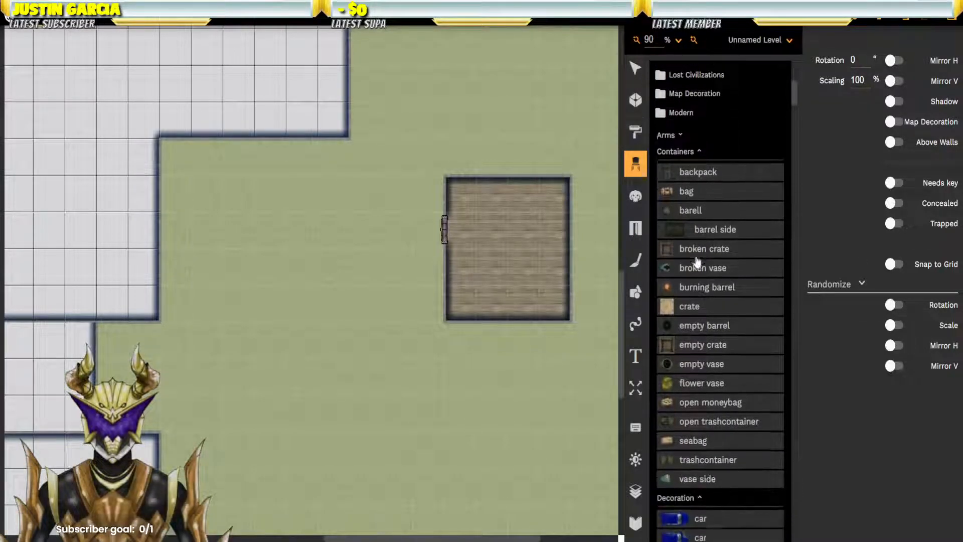
{"action": "scroll", "coordinate": [697, 260], "scroll_direction": "down", "scroll_amount": 1}
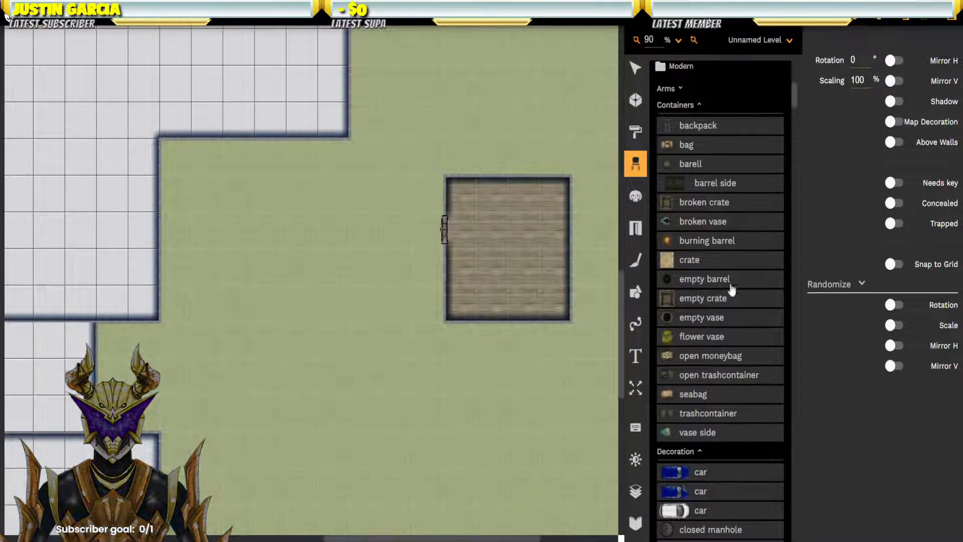
{"action": "scroll", "coordinate": [725, 285], "scroll_direction": "down", "scroll_amount": 3}
{"action": "scroll", "coordinate": [722, 281], "scroll_direction": "down", "scroll_amount": 1}
{"action": "left_click", "coordinate": [687, 218]}
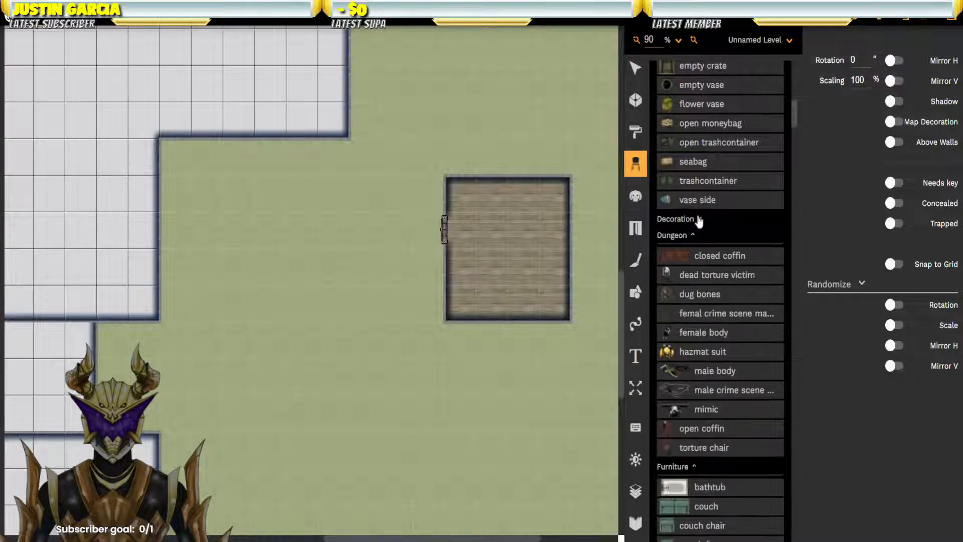
{"action": "scroll", "coordinate": [722, 219], "scroll_direction": "down", "scroll_amount": 2}
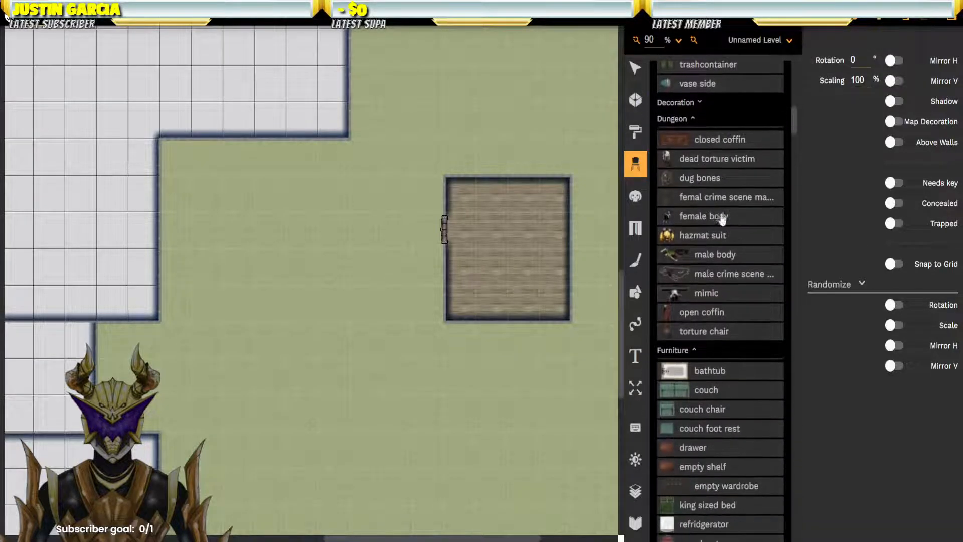
{"action": "left_click", "coordinate": [684, 123]}
{"action": "left_click", "coordinate": [684, 123]}
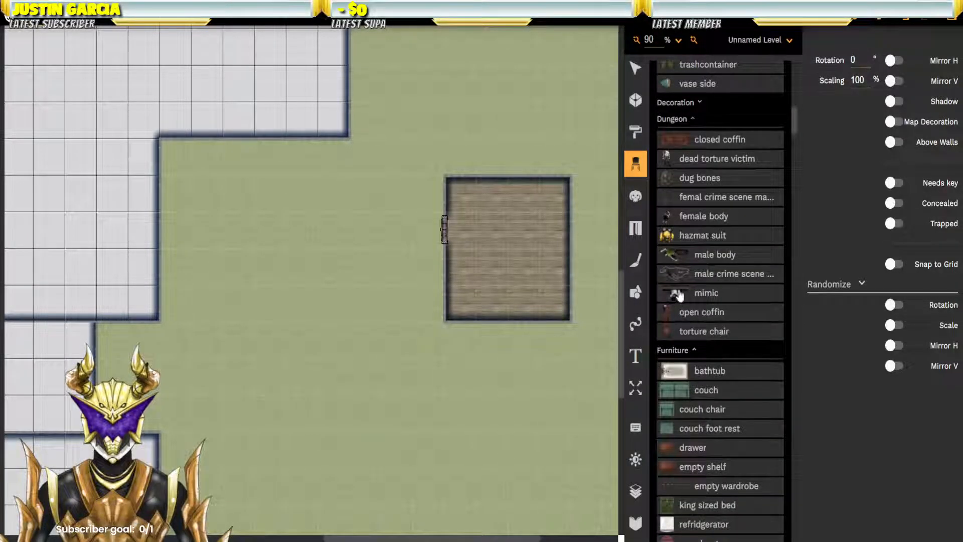
{"action": "left_click", "coordinate": [684, 121]}
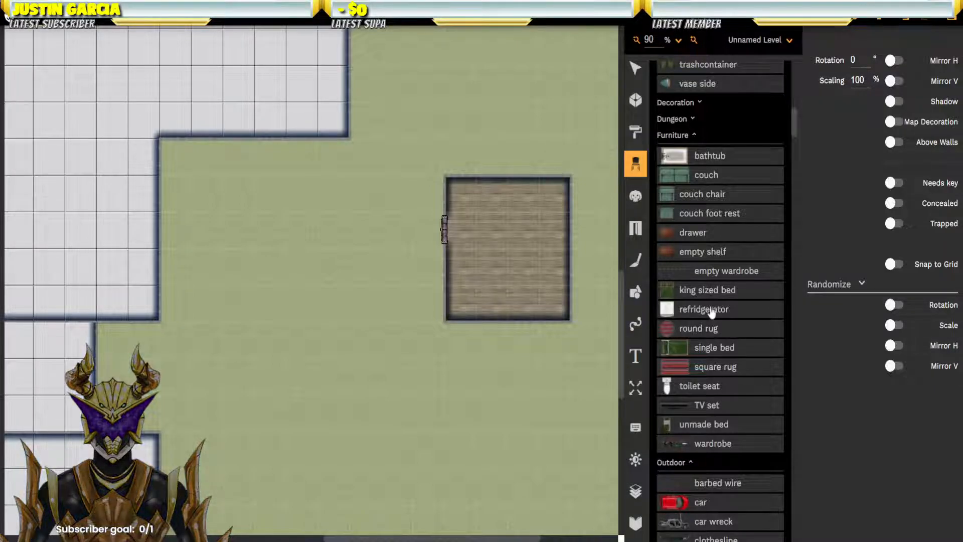
Step: Place a barbed wire prop from the Modern outdoor props along the outside of the small room's north wall
{"action": "scroll", "coordinate": [713, 307], "scroll_direction": "down", "scroll_amount": 1}
{"action": "scroll", "coordinate": [713, 301], "scroll_direction": "down", "scroll_amount": 2}
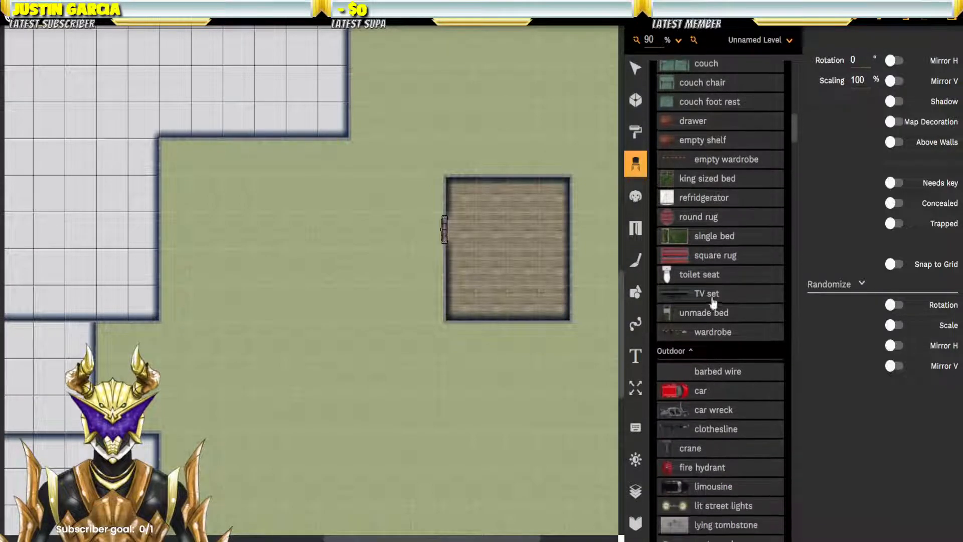
{"action": "scroll", "coordinate": [749, 291], "scroll_direction": "down", "scroll_amount": 2}
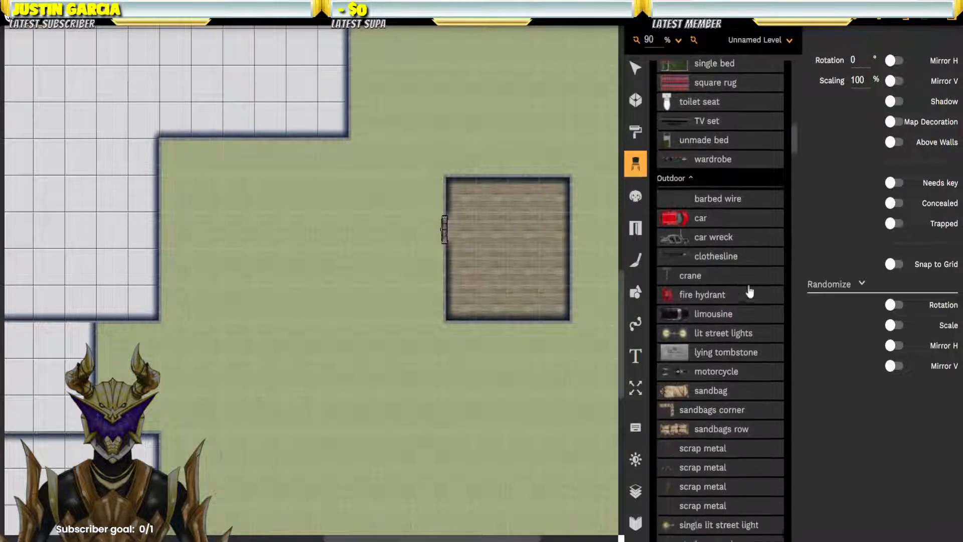
{"action": "left_click", "coordinate": [678, 198]}
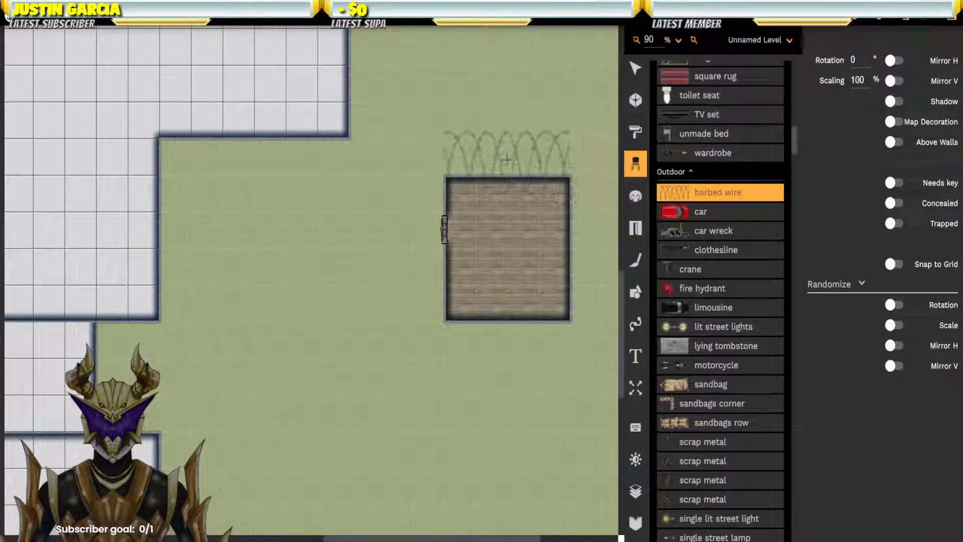
{"action": "left_click", "coordinate": [507, 164]}
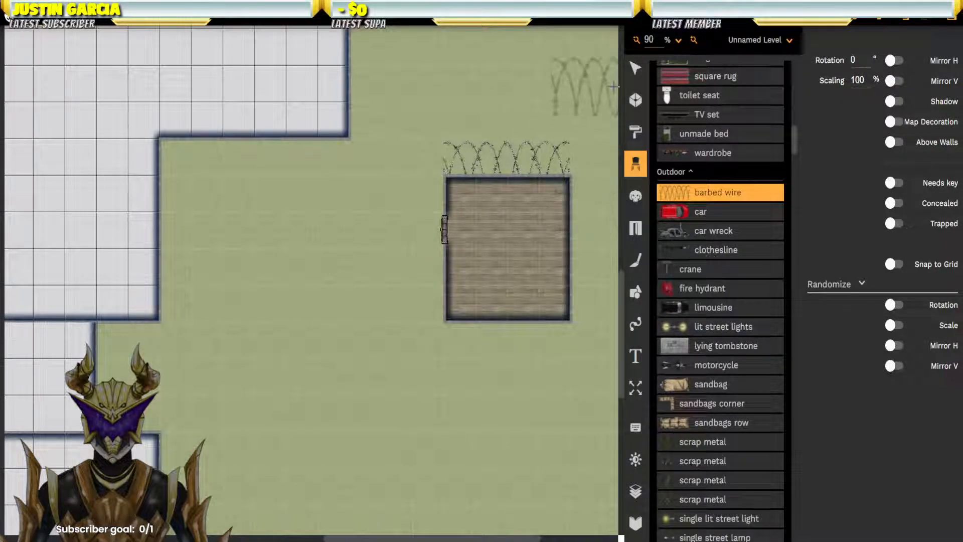
Step: Set the scaling of the barbed wire above the small room to 50%
{"action": "left_click", "coordinate": [636, 67]}
{"action": "left_click", "coordinate": [524, 160]}
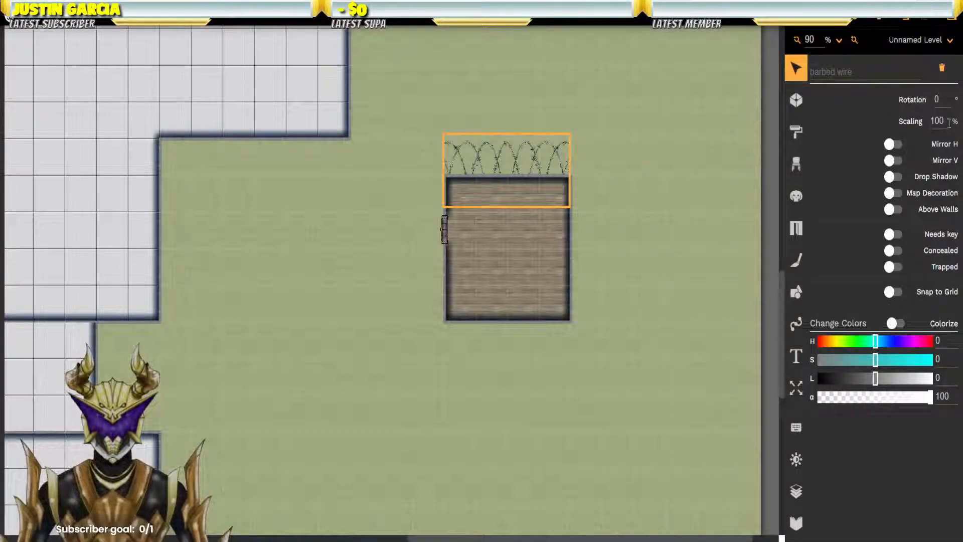
{"action": "type", "text": "50"}
{"action": "key", "text": "Return"}
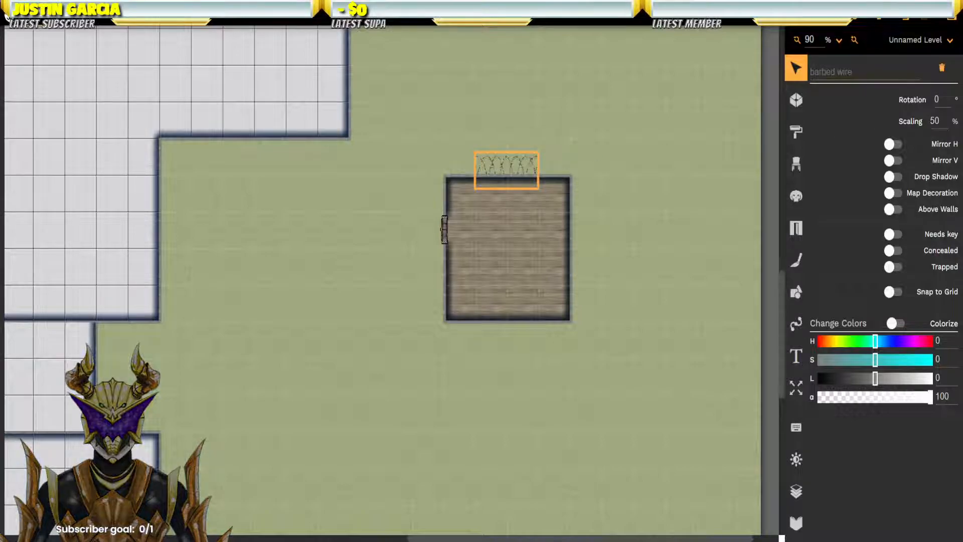
Step: Move the barbed wire against the eastern half of the small room's north wall, ending at the northeast corner
{"action": "left_click_drag", "start_coordinate": [508, 173], "coordinate": [485, 172]}
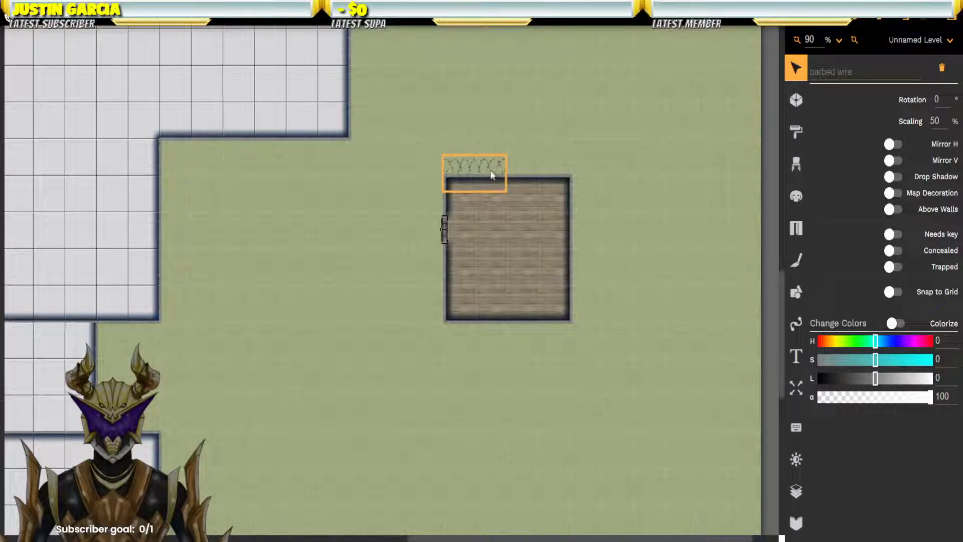
{"action": "left_click_drag", "start_coordinate": [476, 169], "coordinate": [477, 172]}
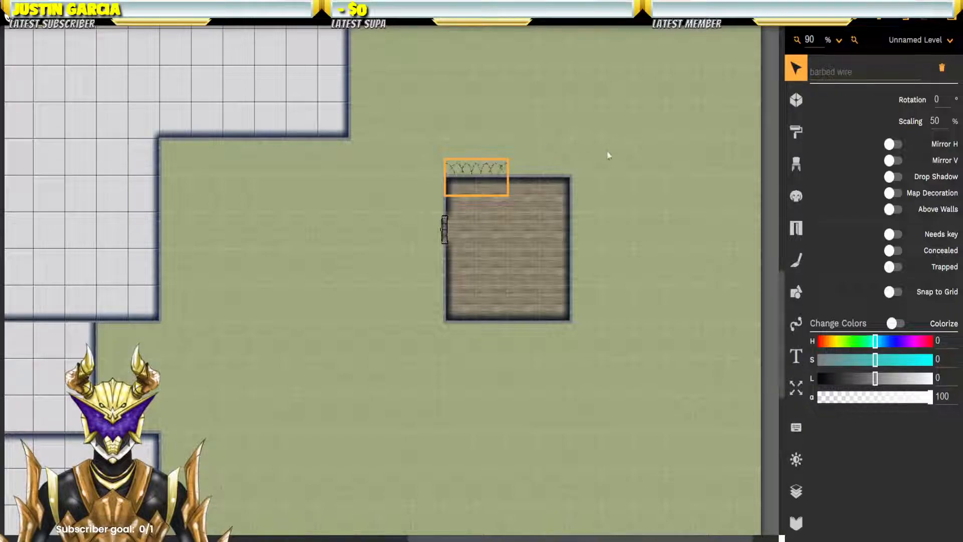
{"action": "left_click", "coordinate": [472, 169]}
{"action": "left_click", "coordinate": [485, 168]}
{"action": "left_click_drag", "start_coordinate": [484, 170], "coordinate": [549, 168]}
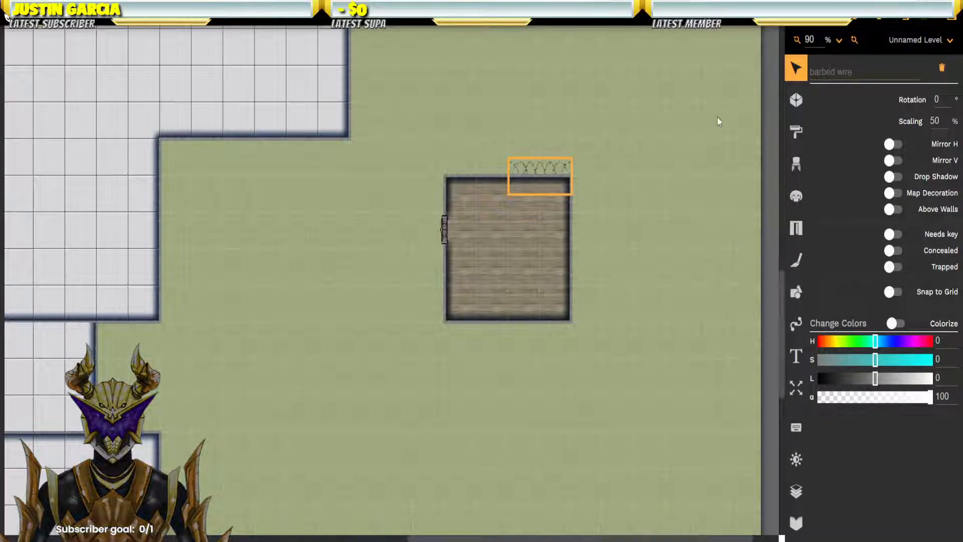
Step: Place a second Modern barbed wire prop at 50% scaling near the western half of the small room's north wall
{"action": "left_click", "coordinate": [798, 103]}
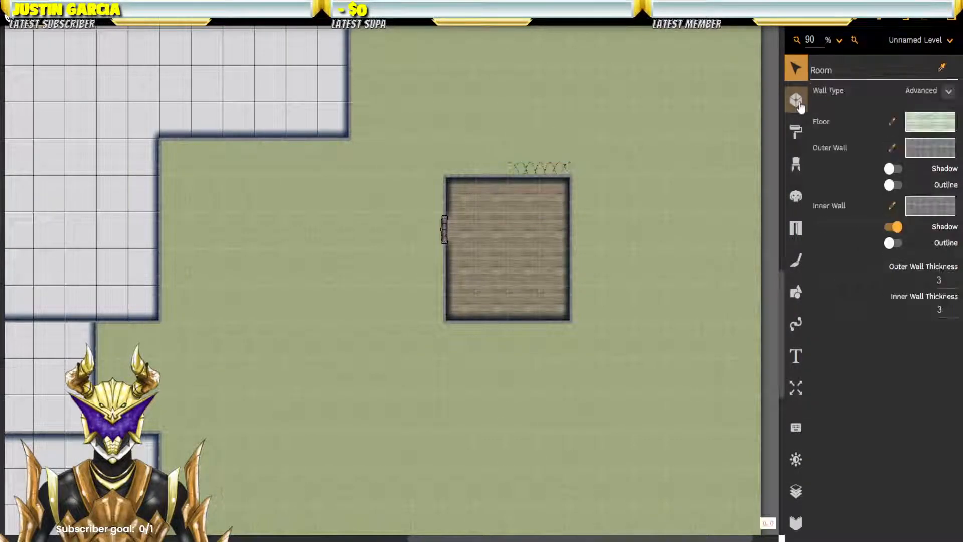
{"action": "left_click", "coordinate": [796, 164]}
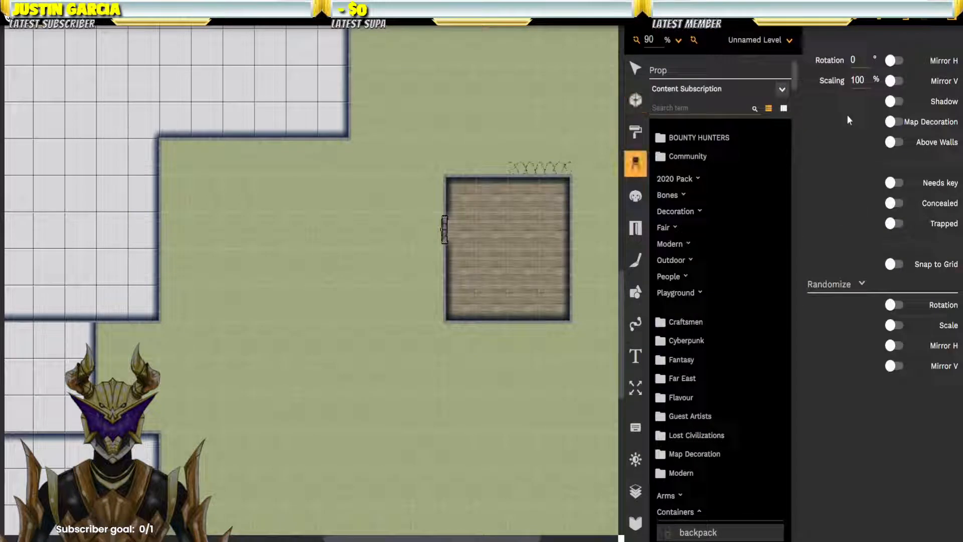
{"action": "scroll", "coordinate": [702, 307], "scroll_direction": "down", "scroll_amount": 1}
{"action": "scroll", "coordinate": [702, 307], "scroll_direction": "down", "scroll_amount": 20}
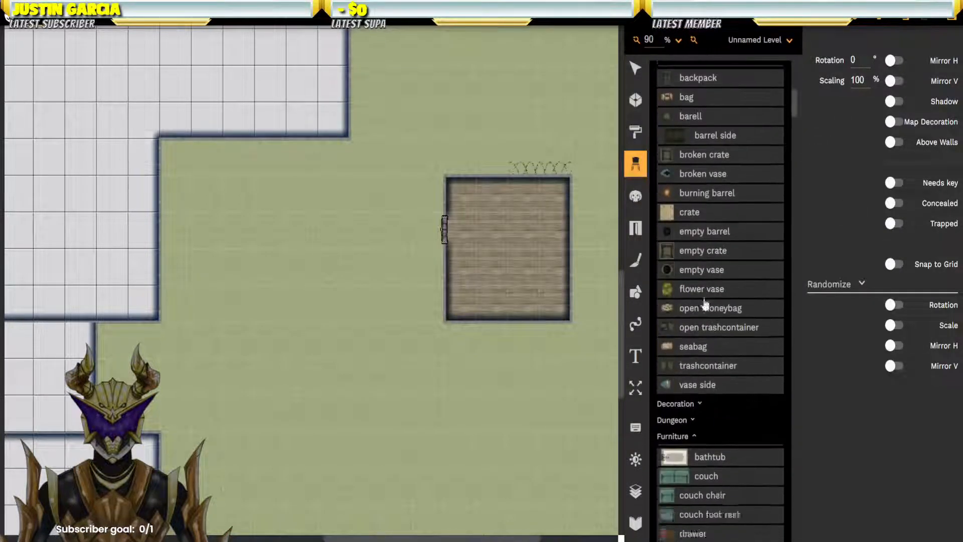
{"action": "scroll", "coordinate": [713, 300], "scroll_direction": "down", "scroll_amount": 7}
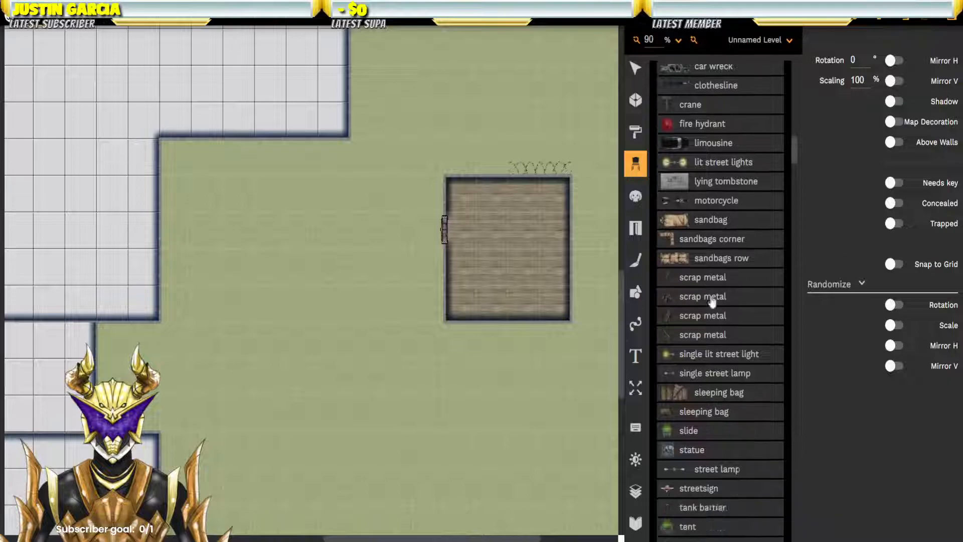
{"action": "scroll", "coordinate": [713, 301], "scroll_direction": "up", "scroll_amount": 5}
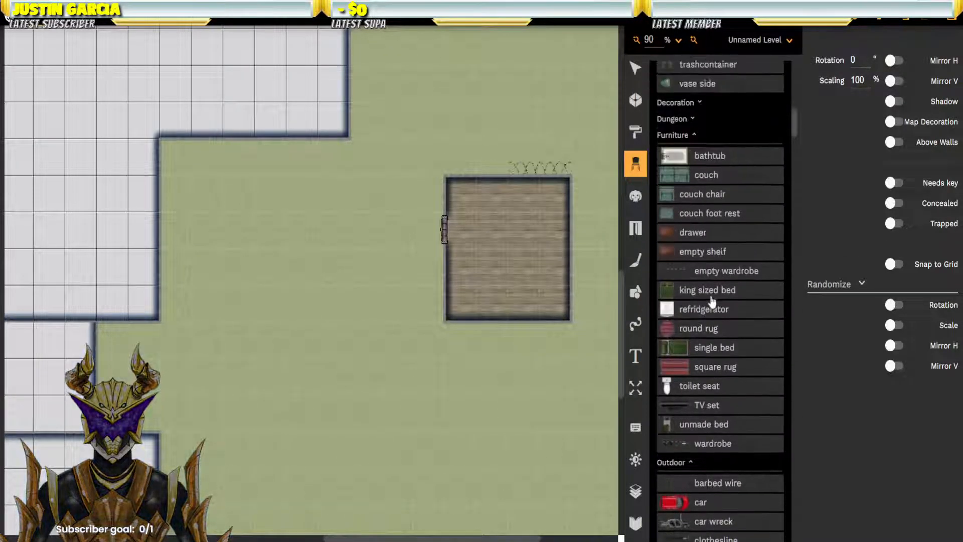
{"action": "scroll", "coordinate": [710, 306], "scroll_direction": "down", "scroll_amount": 4}
{"action": "left_click", "coordinate": [679, 309]}
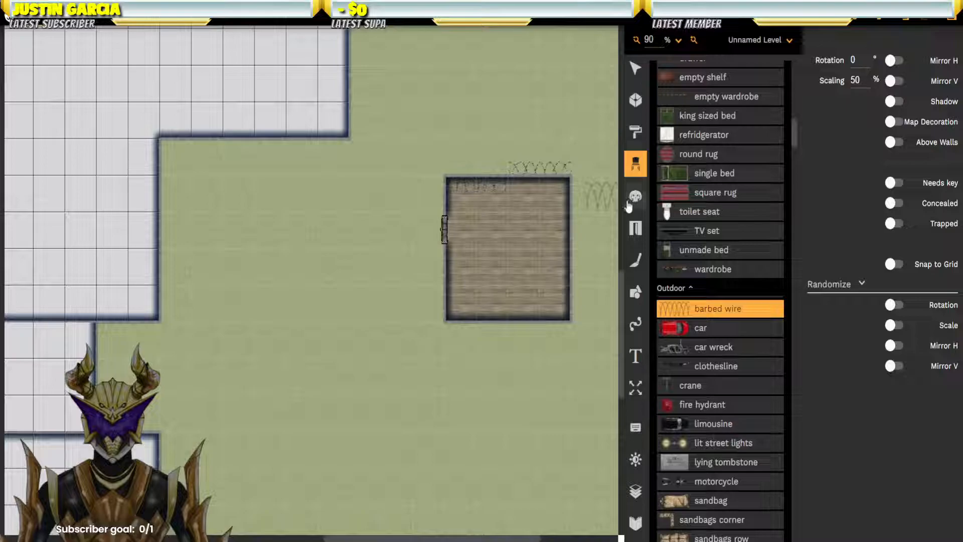
Step: Place a new Modern barbed wire at 50% scaling along the western half of the small room's north wall
{"action": "left_click", "coordinate": [635, 67]}
{"action": "left_click", "coordinate": [474, 163]}
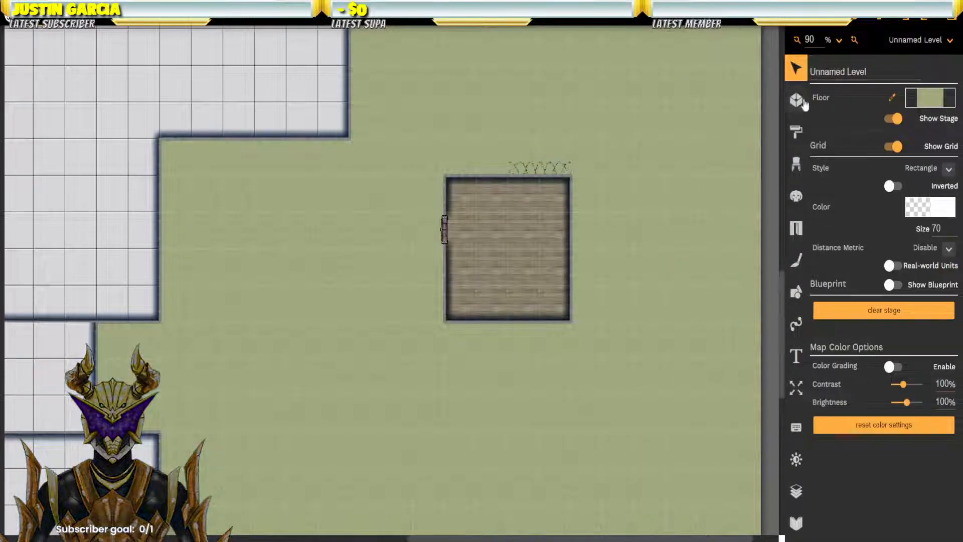
{"action": "left_click", "coordinate": [796, 164]}
{"action": "scroll", "coordinate": [691, 209], "scroll_direction": "down", "scroll_amount": 3}
{"action": "scroll", "coordinate": [692, 208], "scroll_direction": "down", "scroll_amount": 5}
{"action": "scroll", "coordinate": [697, 203], "scroll_direction": "down", "scroll_amount": 4}
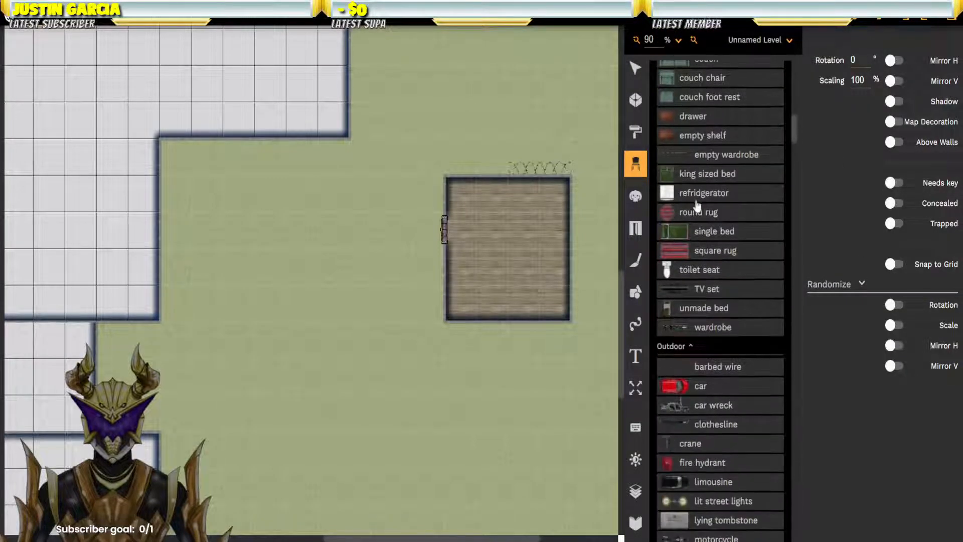
{"action": "left_click", "coordinate": [718, 250]}
{"action": "double_click", "coordinate": [865, 80]}
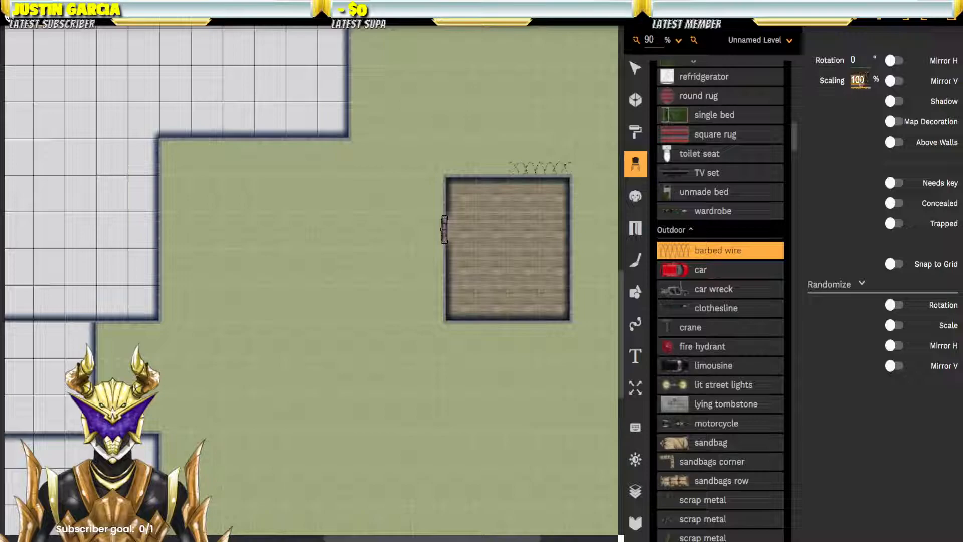
{"action": "type", "text": "50"}
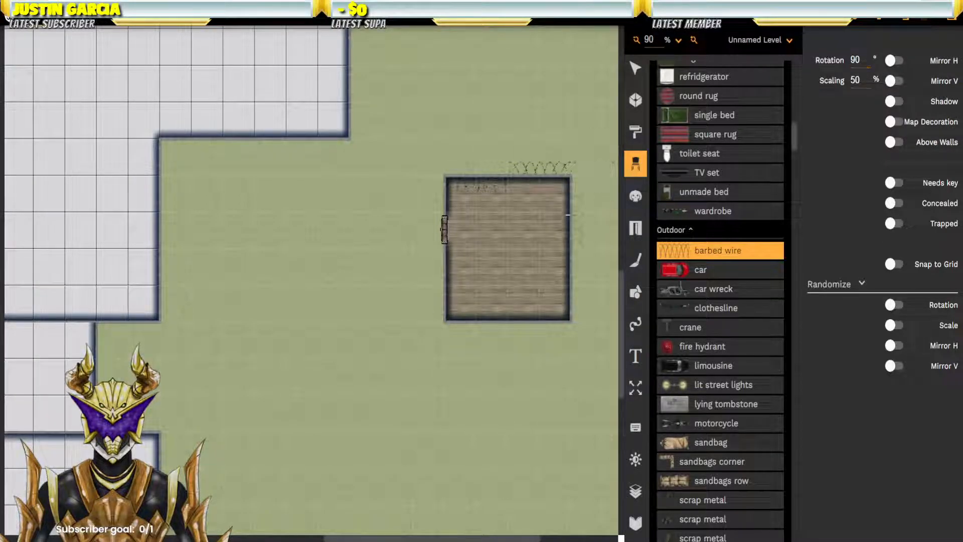
Step: Place two barbed wires rotated 90° along the small room's east wall and two at 0° along its south wall
{"action": "left_click", "coordinate": [566, 214]}
{"action": "left_click", "coordinate": [566, 285]}
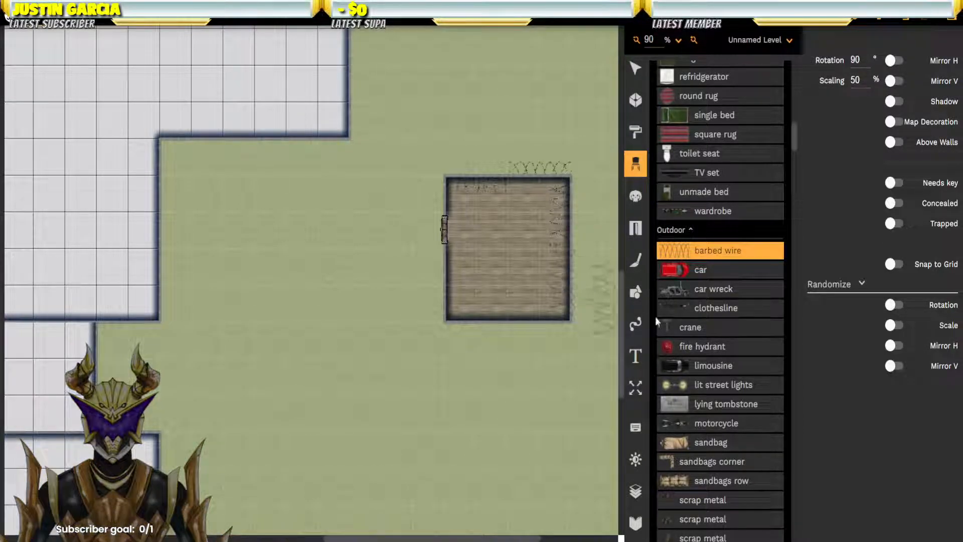
{"action": "double_click", "coordinate": [859, 60]}
{"action": "type", "text": "0"}
{"action": "left_click", "coordinate": [539, 317]}
{"action": "left_click", "coordinate": [476, 315]}
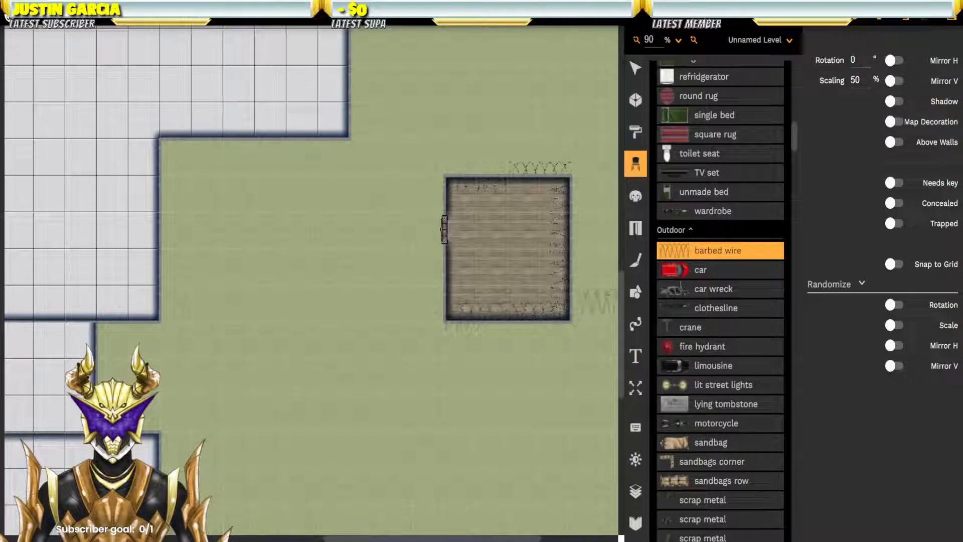
Step: Place two barbed wires rotated 90° along the small room's west wall
{"action": "double_click", "coordinate": [859, 60]}
{"action": "type", "text": "90"}
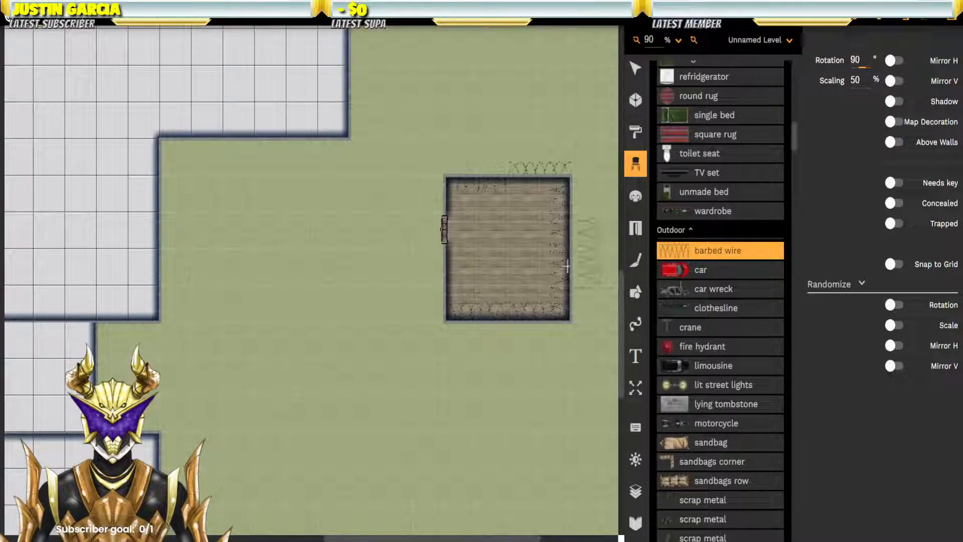
{"action": "left_click", "coordinate": [449, 288]}
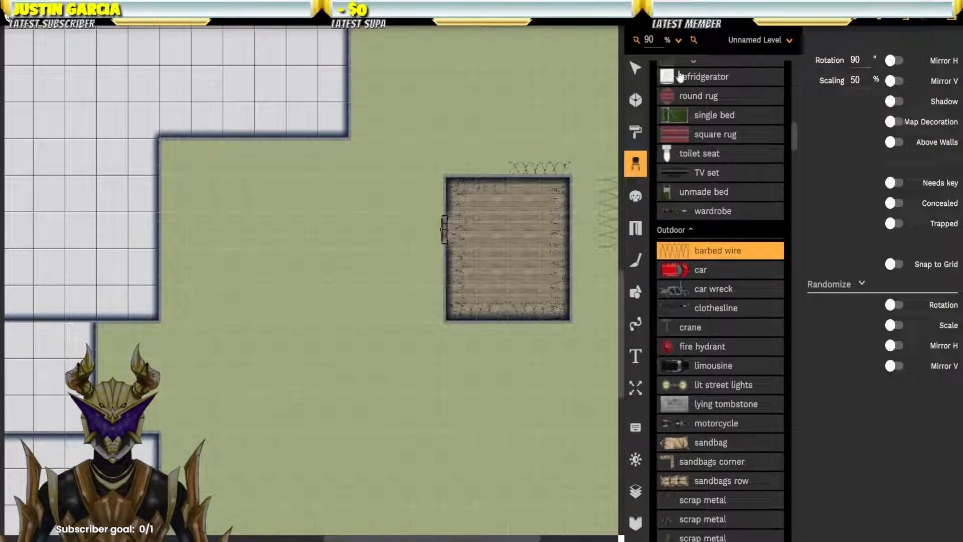
Step: Try to move the topmost barbed wire in the small room's content up the layer order
{"action": "left_click", "coordinate": [634, 69]}
{"action": "left_click", "coordinate": [480, 186]}
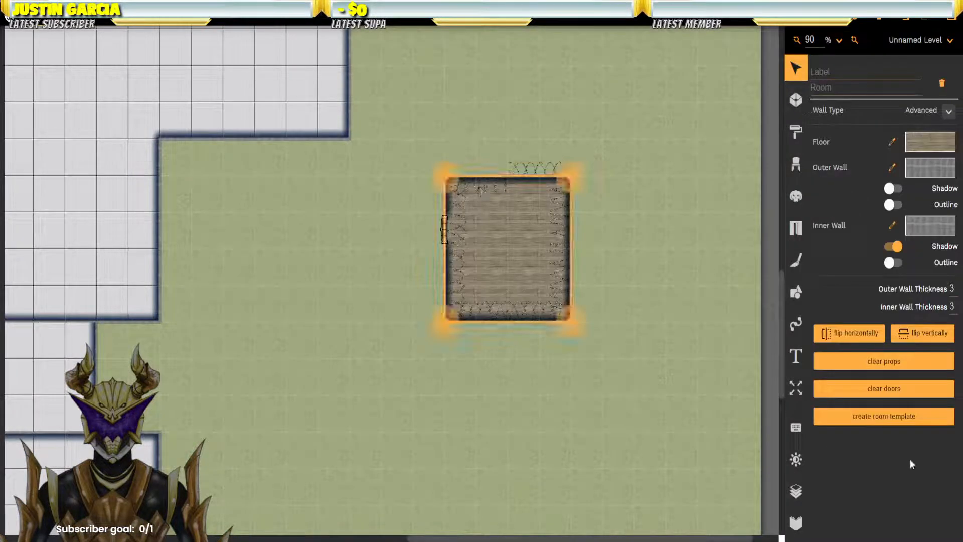
{"action": "left_click", "coordinate": [497, 190]}
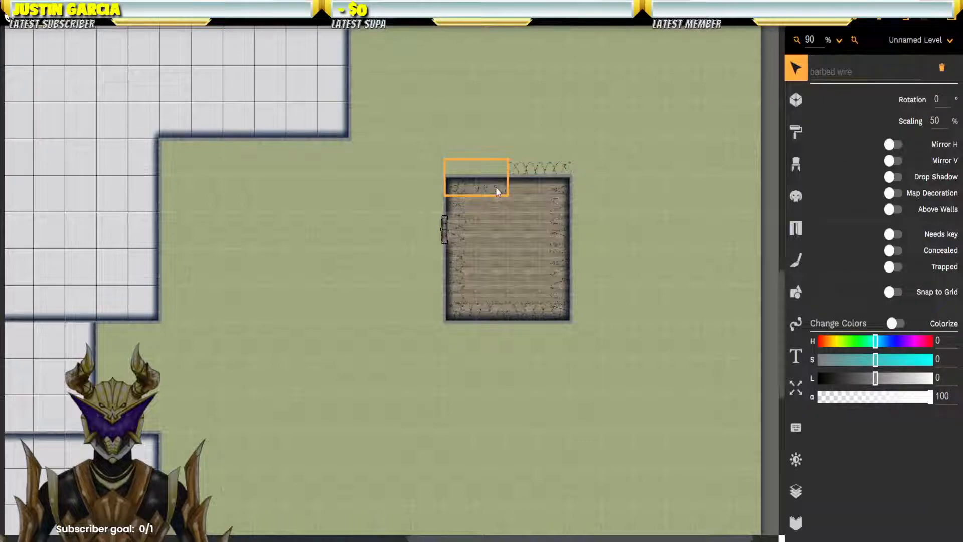
{"action": "left_click", "coordinate": [796, 492]}
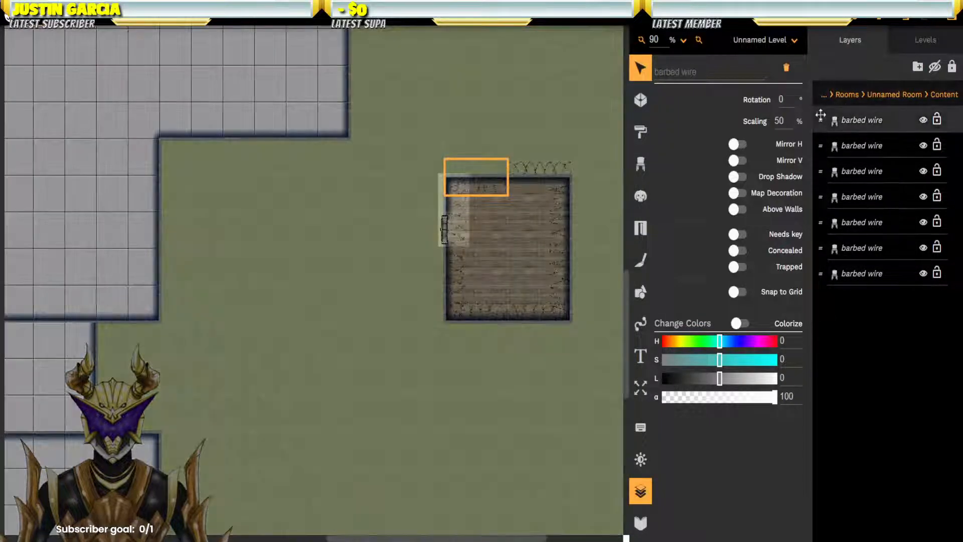
{"action": "mouse_move", "coordinate": [821, 121]}
{"action": "left_mouse_down"}
{"action": "mouse_move", "coordinate": [833, 94]}
{"action": "mouse_move", "coordinate": [823, 109]}
{"action": "left_mouse_up"}
{"action": "left_click", "coordinate": [881, 125]}
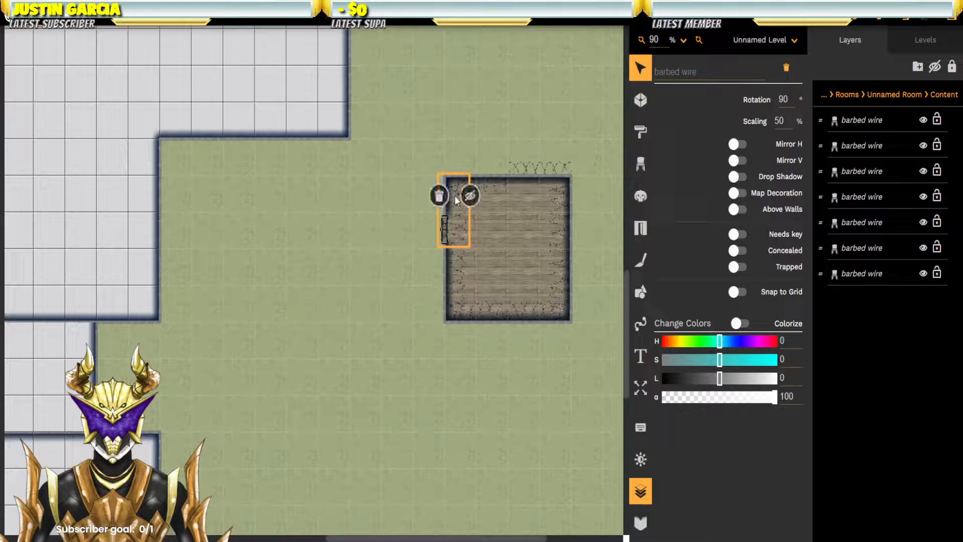
Step: Delete the two barbed wires along the small room's west wall and the one inside its north wall
{"action": "left_click", "coordinate": [439, 196]}
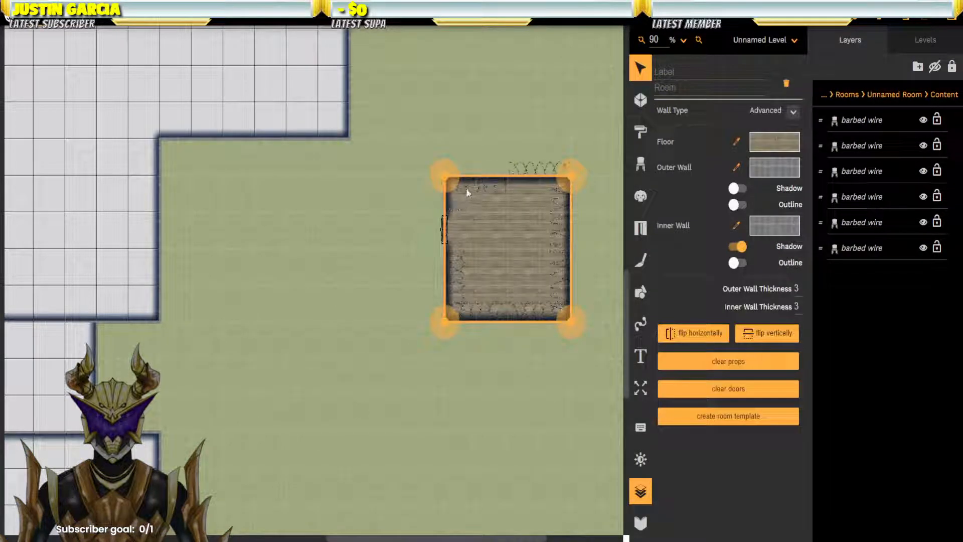
{"action": "left_click", "coordinate": [466, 192]}
{"action": "left_click", "coordinate": [452, 187]}
{"action": "left_click", "coordinate": [456, 276]}
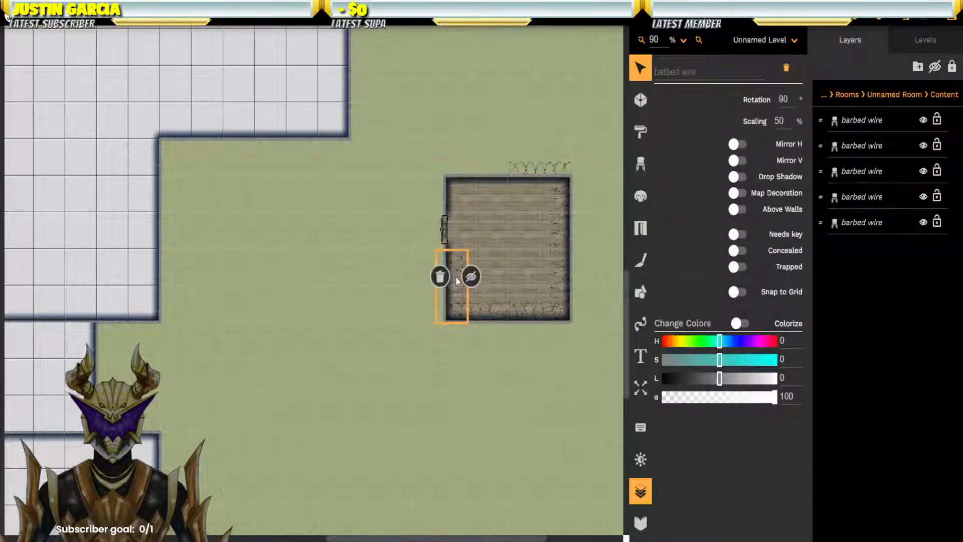
{"action": "left_click", "coordinate": [440, 277]}
Step: Delete the two barbed wires along the small room's south wall and the two along its east wall
{"action": "left_click", "coordinate": [489, 306]}
{"action": "left_click", "coordinate": [473, 306]}
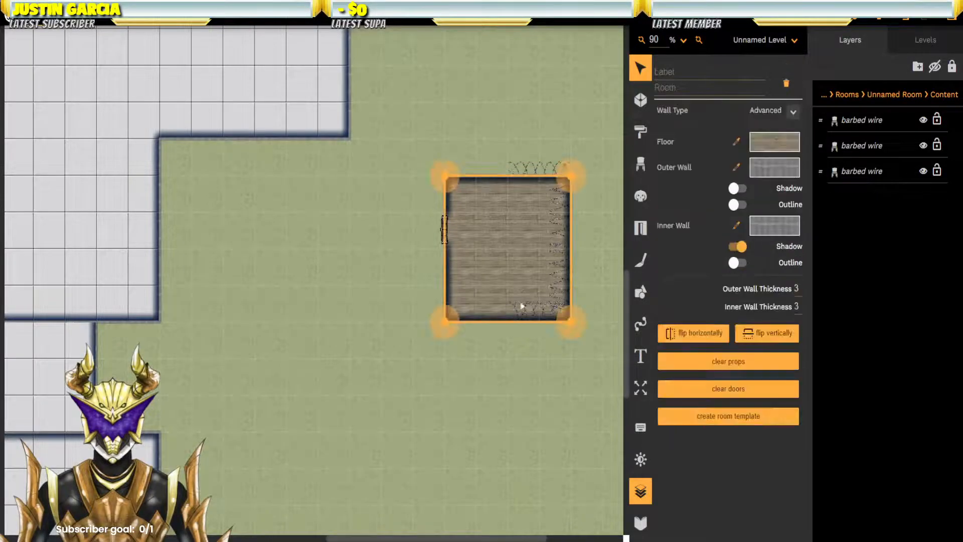
{"action": "left_click", "coordinate": [528, 308]}
{"action": "left_click", "coordinate": [512, 307]}
{"action": "left_click", "coordinate": [561, 292]}
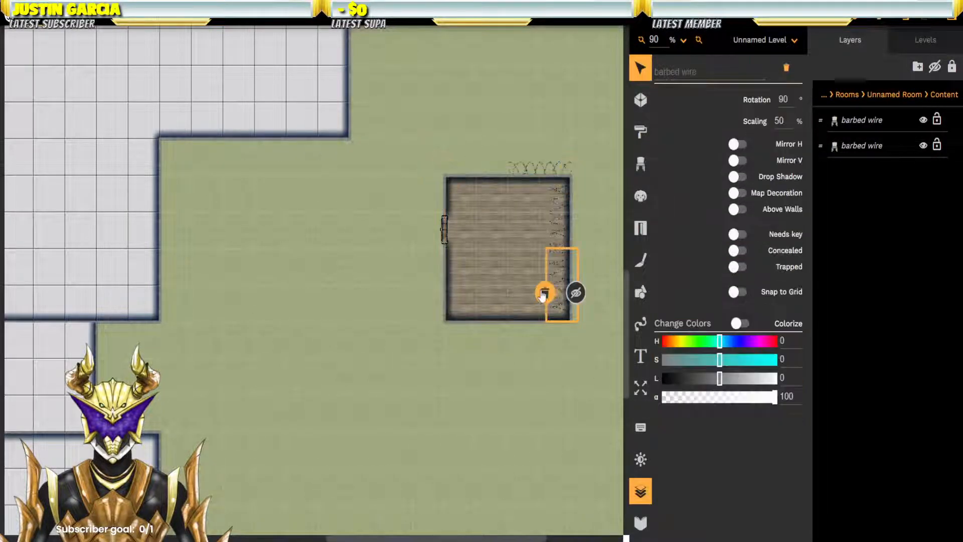
{"action": "left_click", "coordinate": [545, 293]}
{"action": "left_click", "coordinate": [556, 229]}
{"action": "left_click", "coordinate": [542, 226]}
Step: Show the stage-level content layers and select the barbed wire outside the small room's north wall
{"action": "left_click", "coordinate": [892, 94]}
{"action": "left_click", "coordinate": [857, 95]}
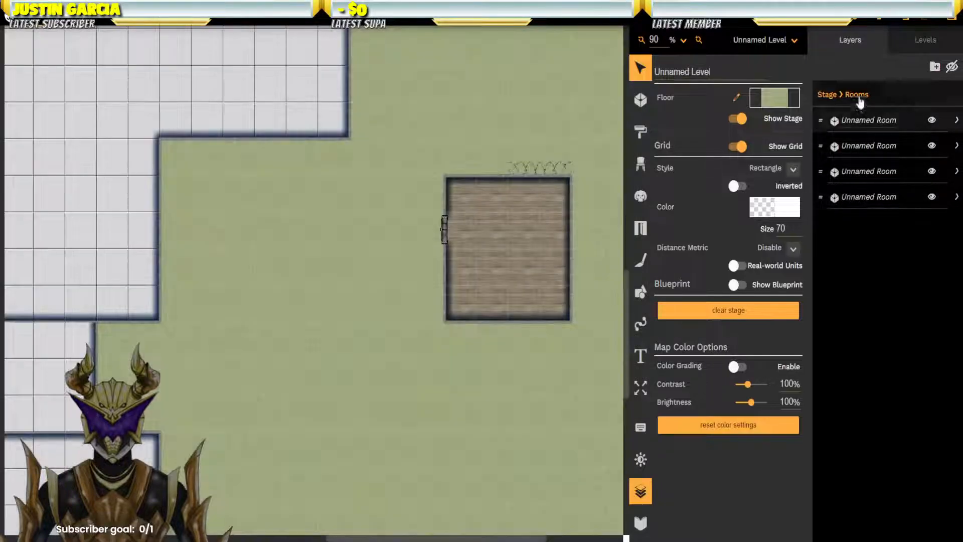
{"action": "left_click", "coordinate": [857, 96]}
{"action": "left_click", "coordinate": [851, 120]}
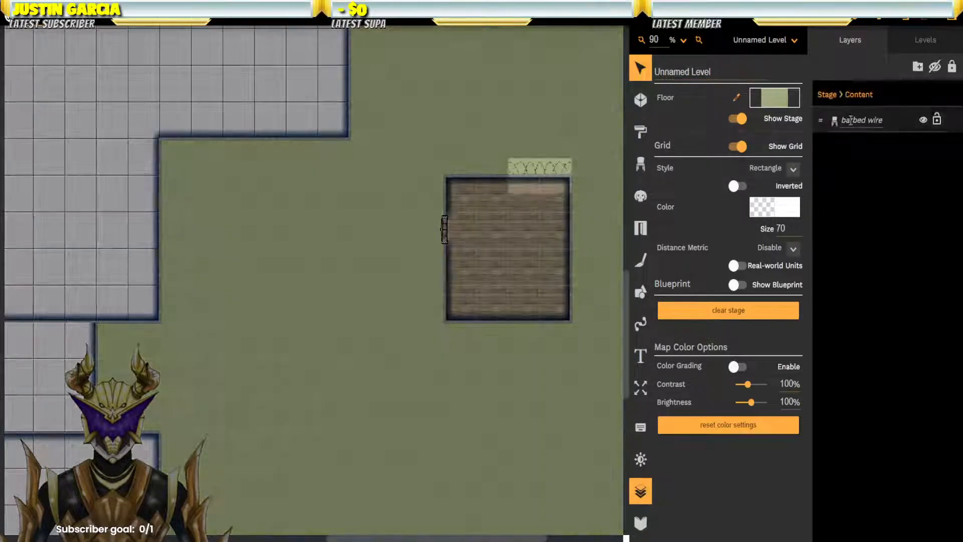
{"action": "left_click", "coordinate": [898, 124]}
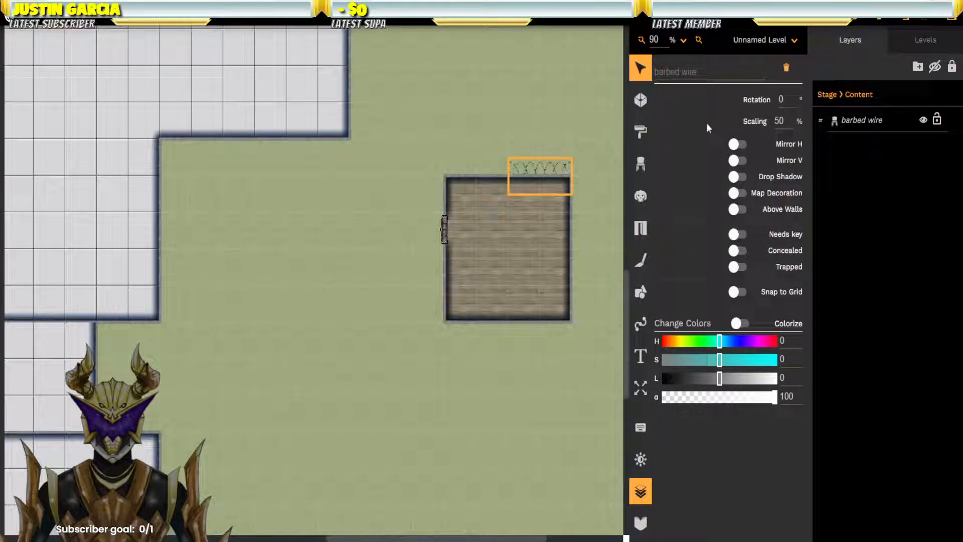
Step: Try to place another barbed wire at 50% scaling outside the western half of the small room's north wall
{"action": "left_click", "coordinate": [642, 165]}
{"action": "scroll", "coordinate": [554, 336], "scroll_direction": "down", "scroll_amount": 10}
{"action": "scroll", "coordinate": [562, 324], "scroll_direction": "down", "scroll_amount": 2}
{"action": "left_click", "coordinate": [482, 495]}
{"action": "scroll", "coordinate": [708, 274], "scroll_direction": "down", "scroll_amount": 3}
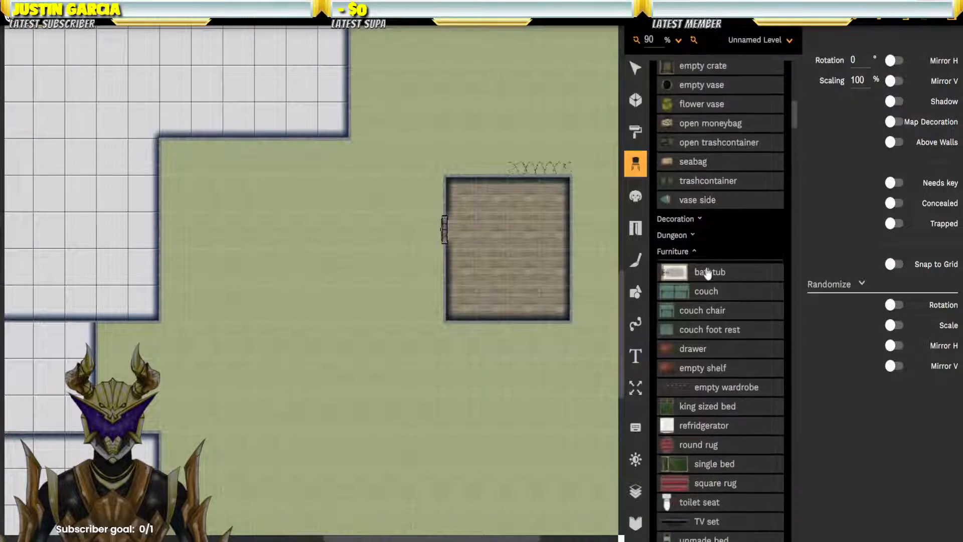
{"action": "scroll", "coordinate": [708, 273], "scroll_direction": "down", "scroll_amount": 5}
{"action": "left_click", "coordinate": [688, 427]}
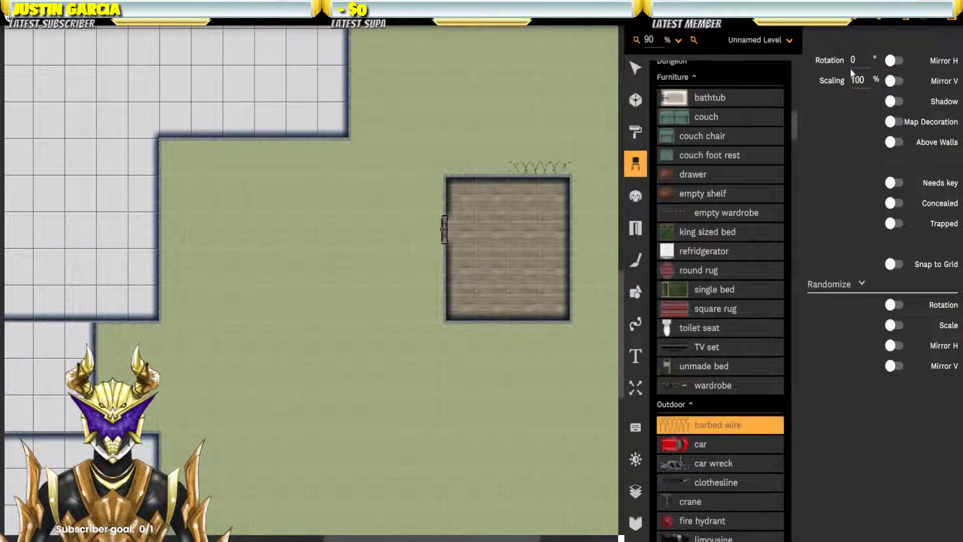
{"action": "double_click", "coordinate": [857, 79]}
{"action": "type", "text": "50"}
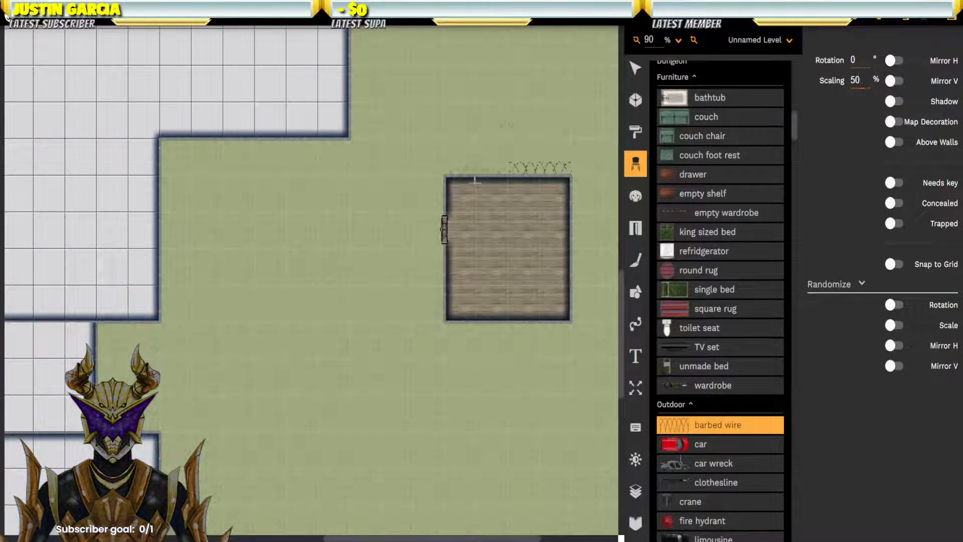
{"action": "left_click", "coordinate": [619, 216]}
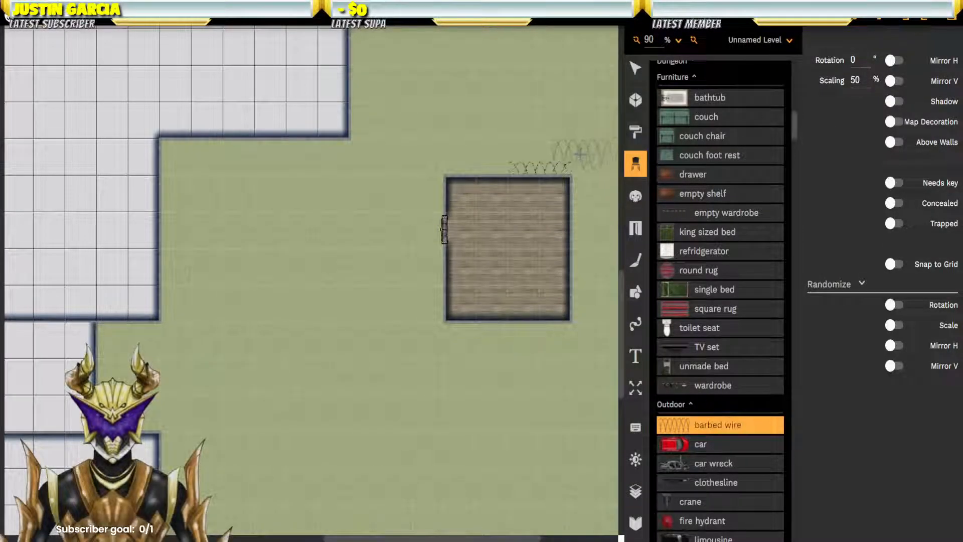
{"action": "left_click", "coordinate": [636, 75]}
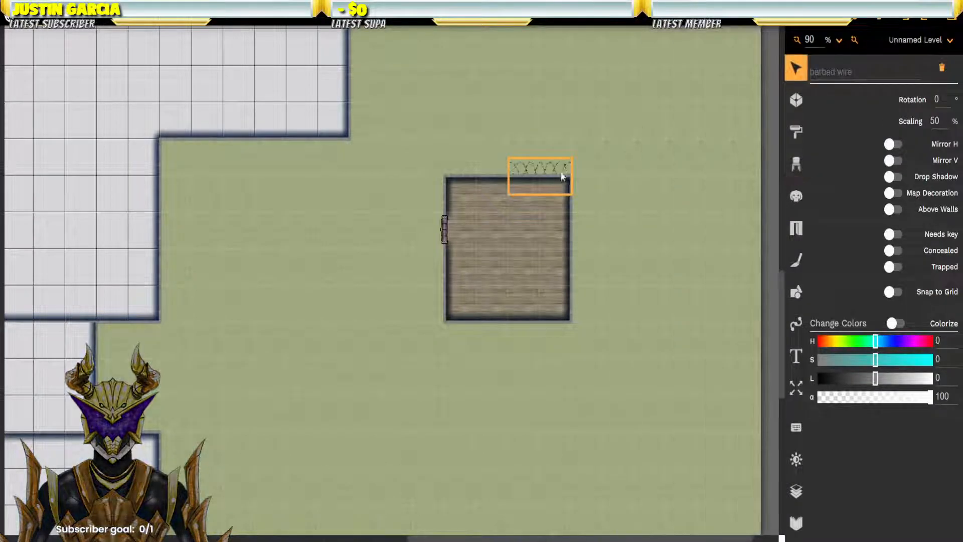
{"action": "left_click", "coordinate": [793, 173]}
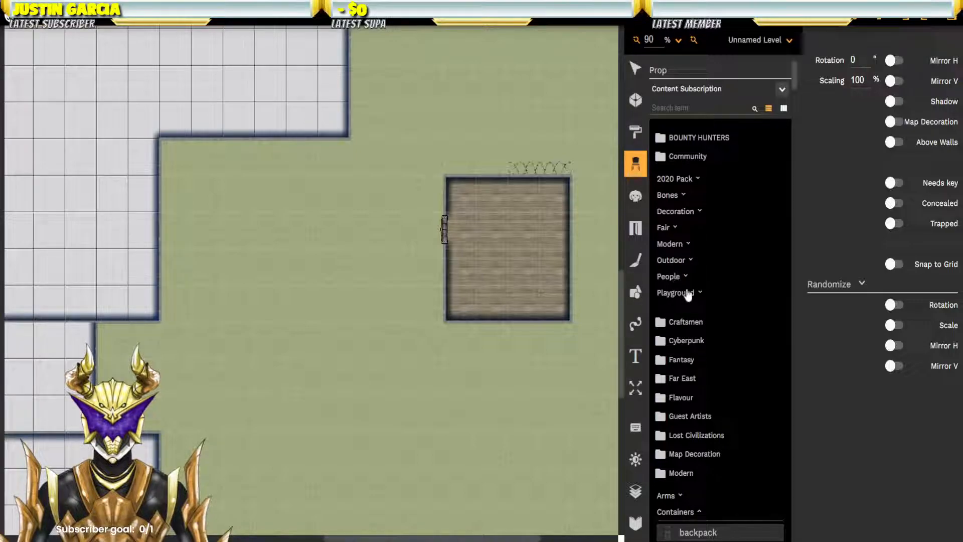
{"action": "scroll", "coordinate": [688, 296], "scroll_direction": "down", "scroll_amount": 15}
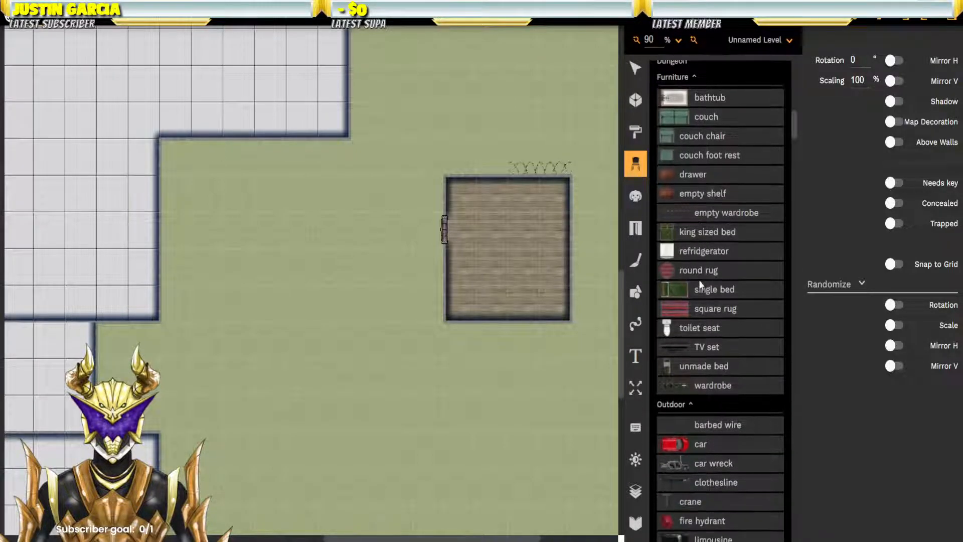
{"action": "left_click", "coordinate": [690, 193]}
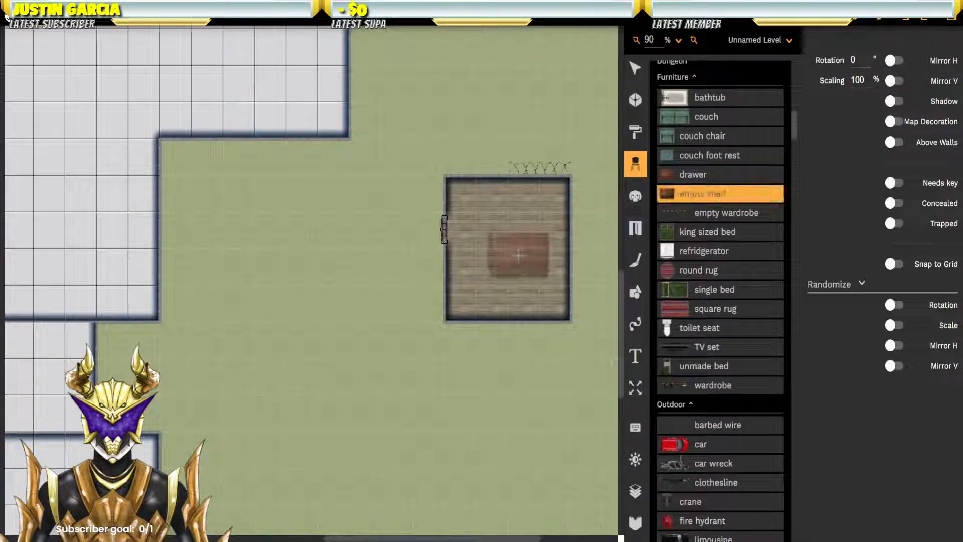
{"action": "double_click", "coordinate": [862, 79]}
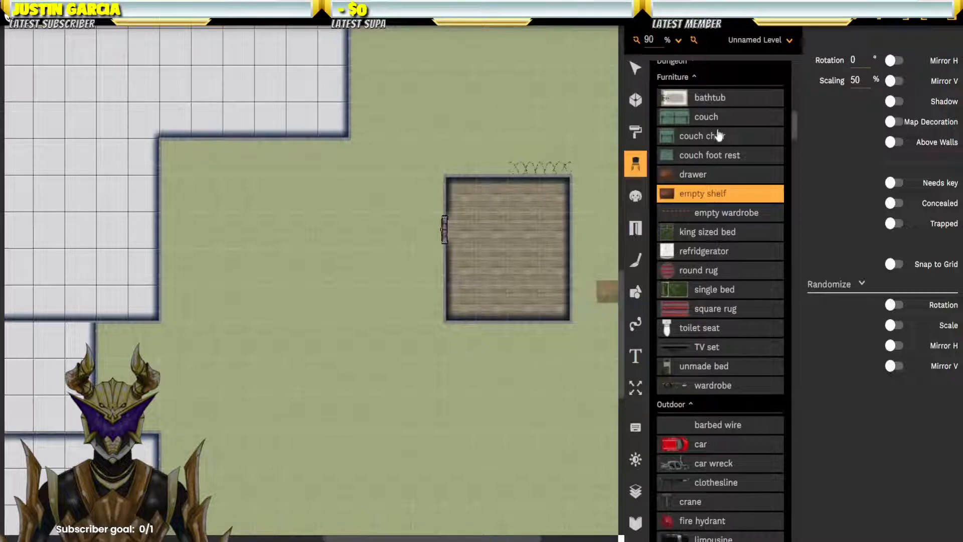
Step: Search the props for "table" and place a round table at 100% scaling slightly northeast of the small room's centre
{"action": "scroll", "coordinate": [720, 135], "scroll_direction": "up", "scroll_amount": 10}
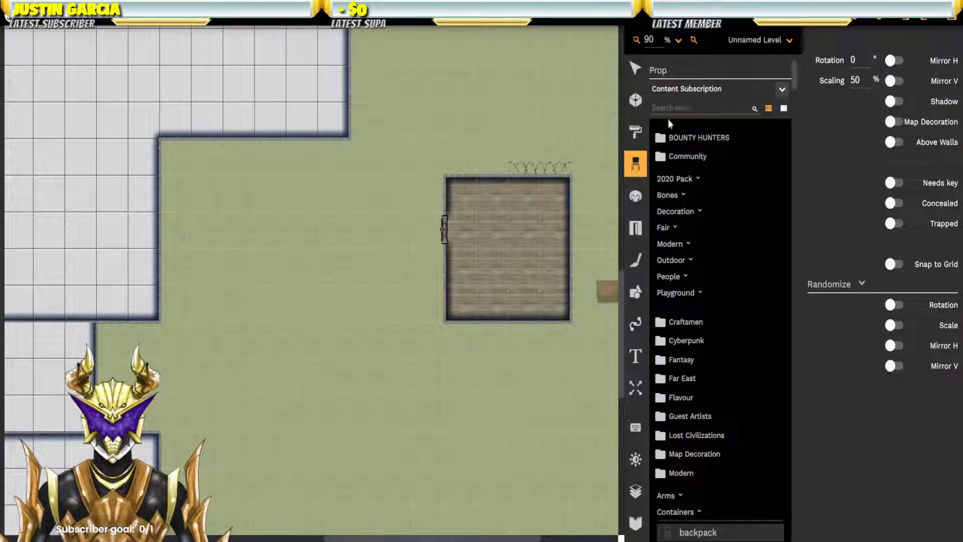
{"action": "type", "text": "table"}
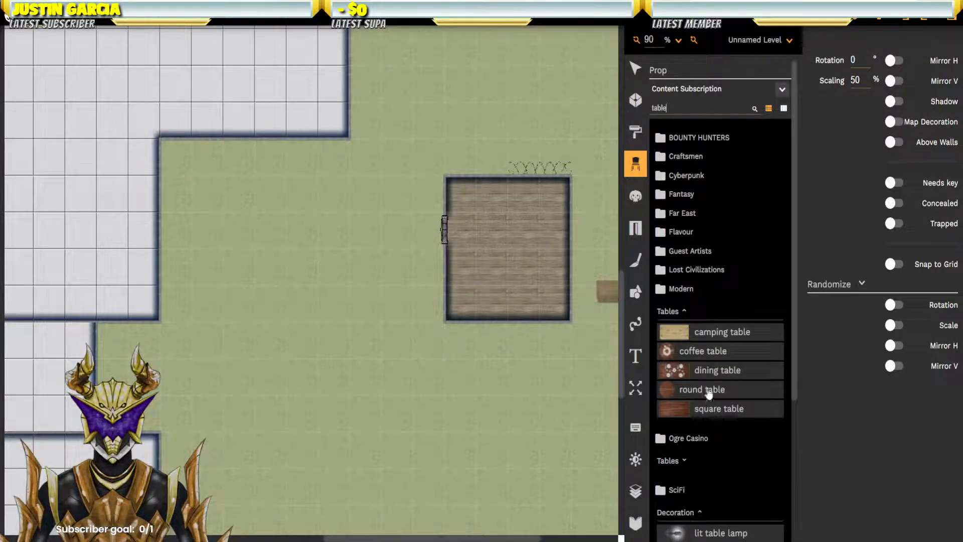
{"action": "scroll", "coordinate": [747, 233], "scroll_direction": "down", "scroll_amount": 3}
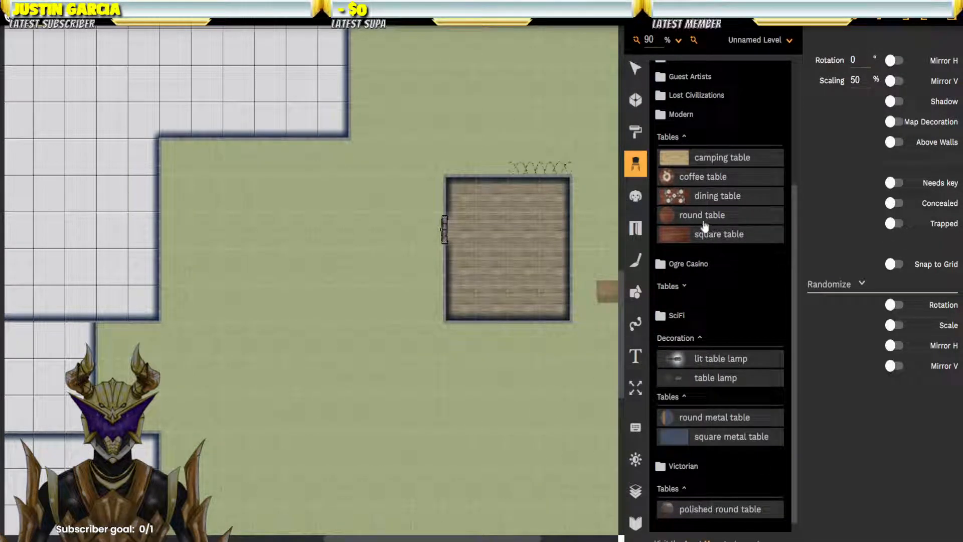
{"action": "left_click", "coordinate": [688, 218]}
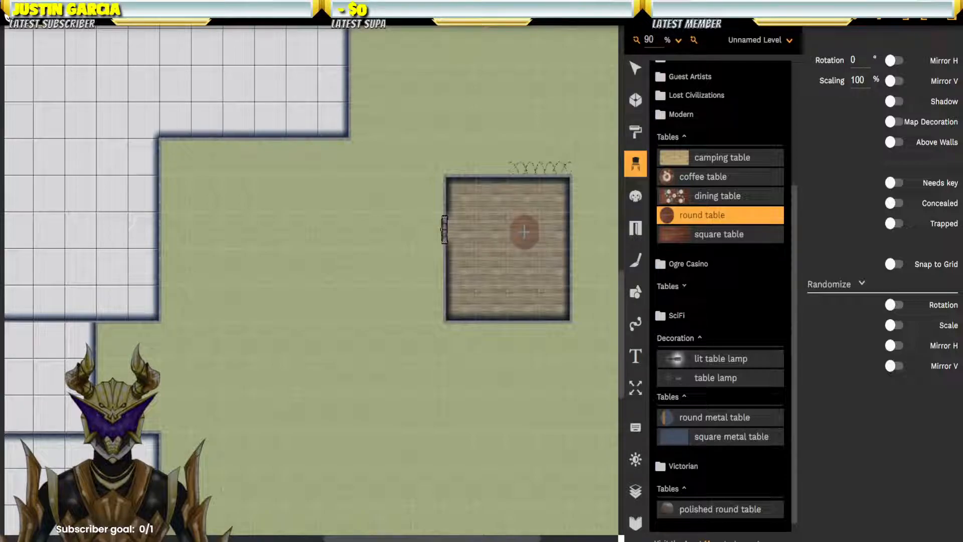
{"action": "left_click", "coordinate": [524, 231]}
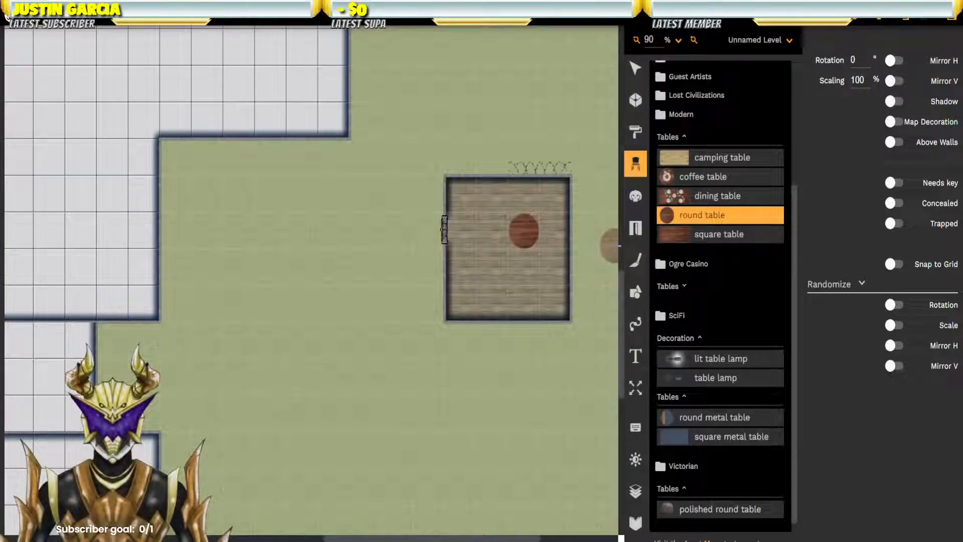
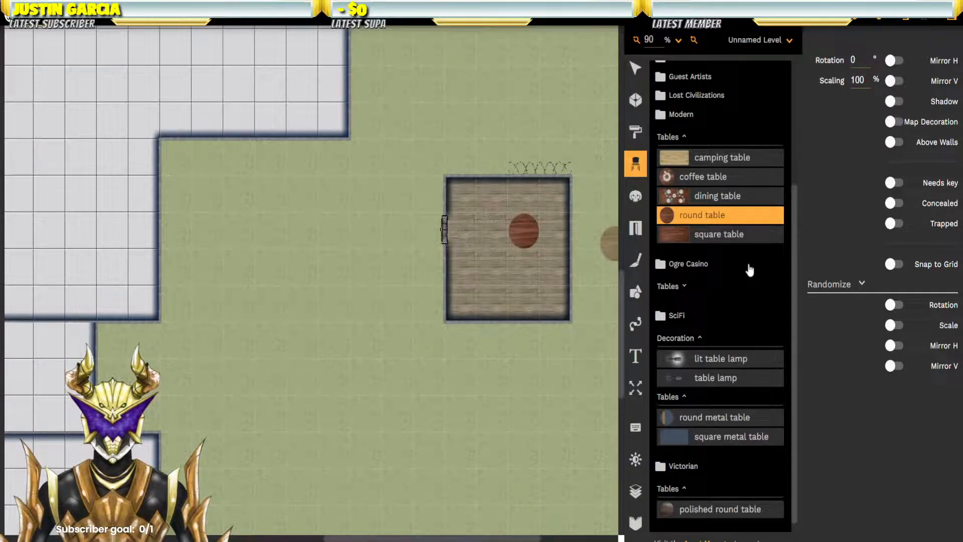
{"action": "scroll", "coordinate": [749, 270], "scroll_direction": "down", "scroll_amount": 1}
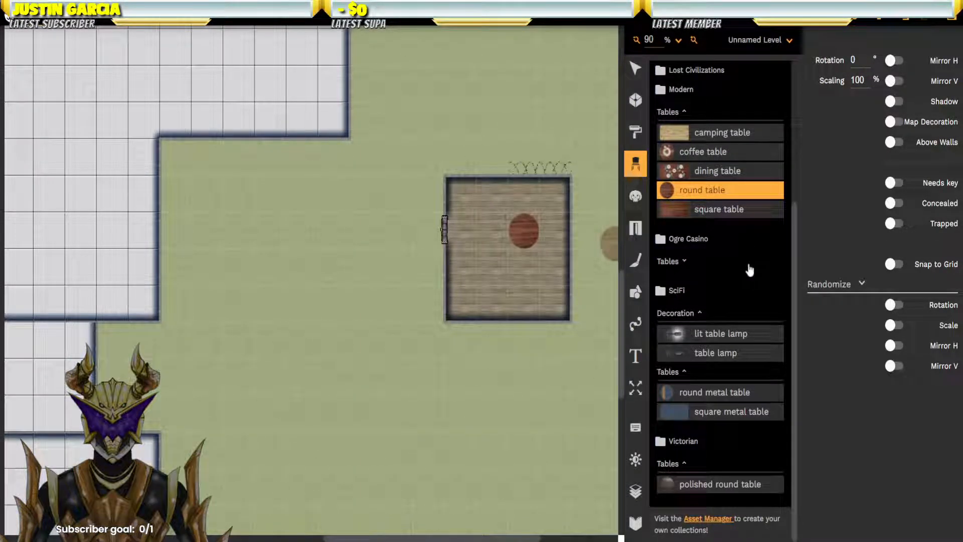
Step: Try to place two square tables at 100% scaling side by side along the small room's south wall
{"action": "scroll", "coordinate": [703, 273], "scroll_direction": "up", "scroll_amount": 2}
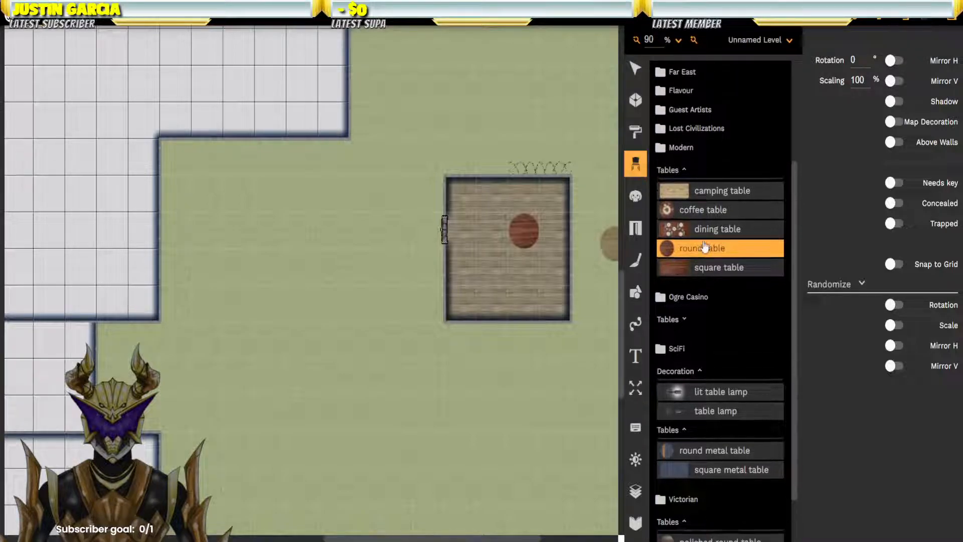
{"action": "left_click", "coordinate": [683, 271]}
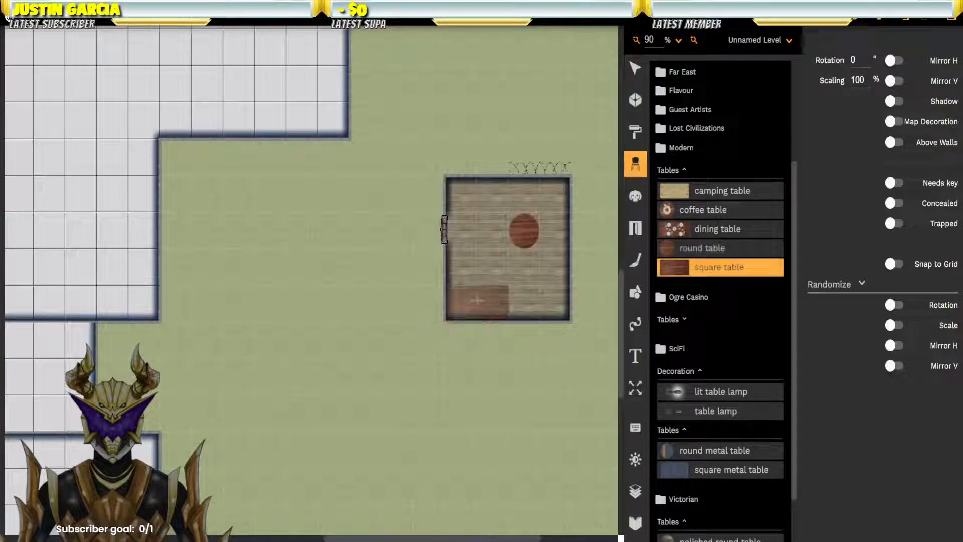
{"action": "left_click", "coordinate": [477, 302]}
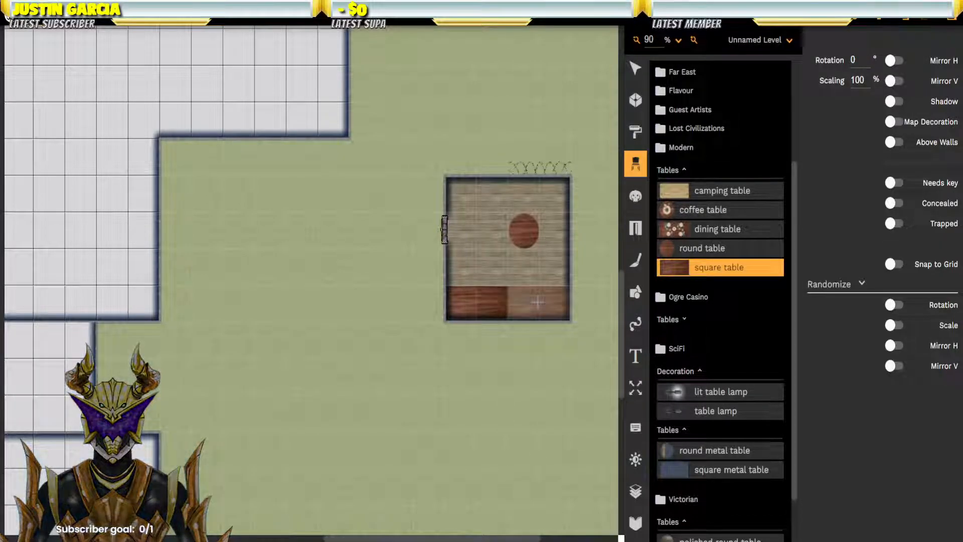
{"action": "left_click", "coordinate": [538, 303]}
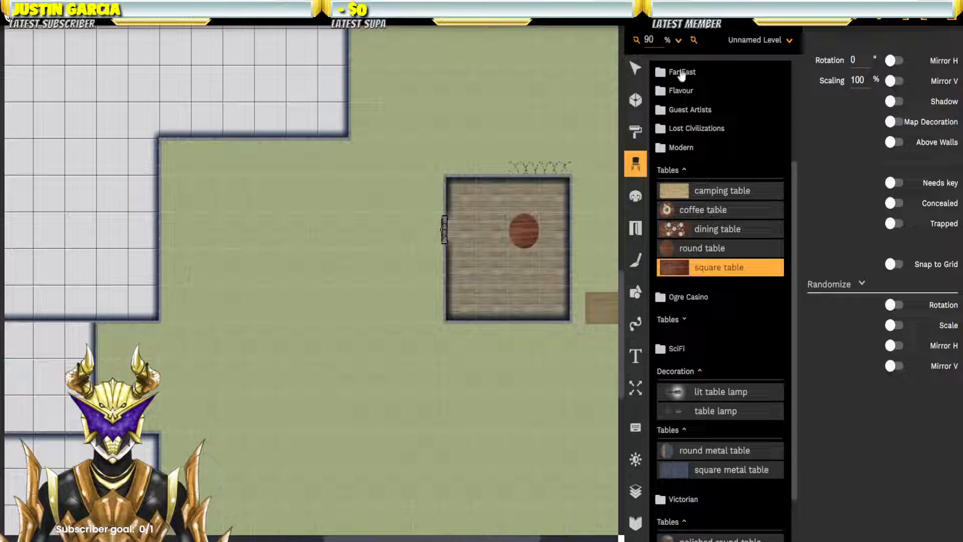
Step: Clear the prop search and collapse the Ogre Casino folder and the SciFi Containers, Decoration and Dungeon groups
{"action": "scroll", "coordinate": [698, 101], "scroll_direction": "up", "scroll_amount": 3}
{"action": "double_click", "coordinate": [693, 108]}
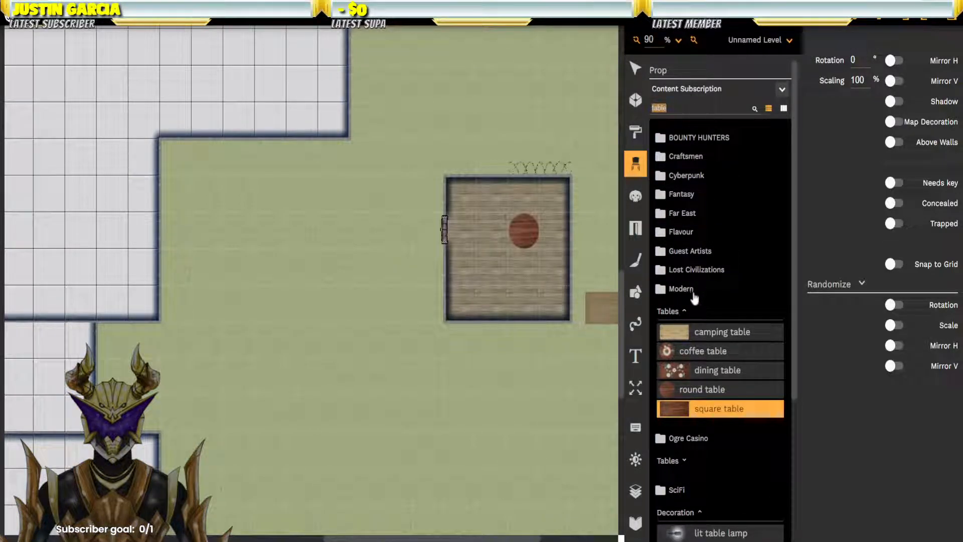
{"action": "key", "text": "BackSpace"}
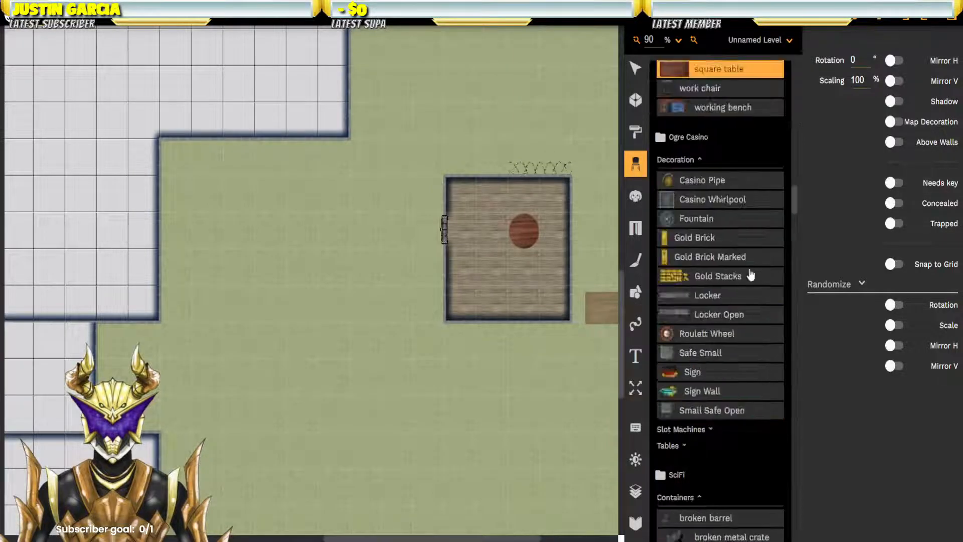
{"action": "scroll", "coordinate": [710, 257], "scroll_direction": "down", "scroll_amount": 5}
{"action": "scroll", "coordinate": [712, 259], "scroll_direction": "up", "scroll_amount": 3}
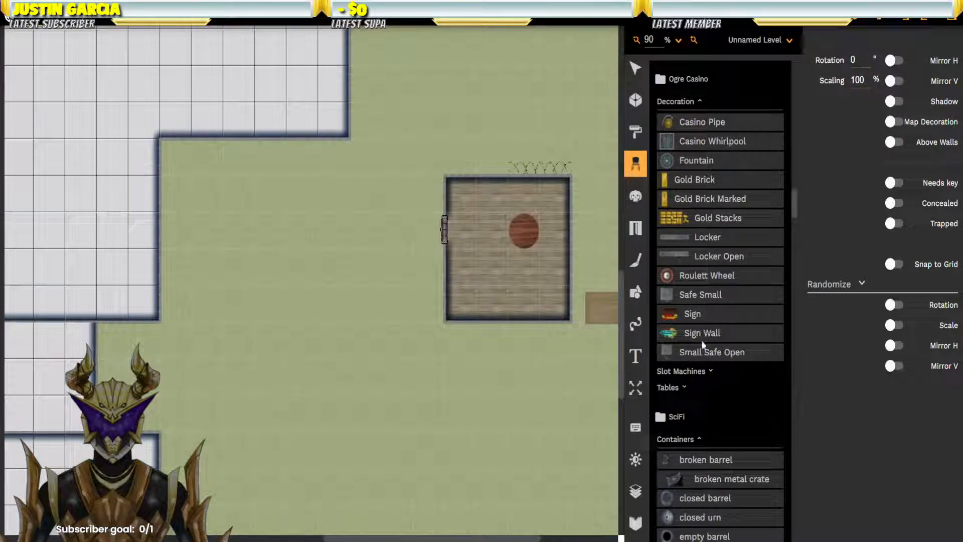
{"action": "left_click", "coordinate": [688, 81]}
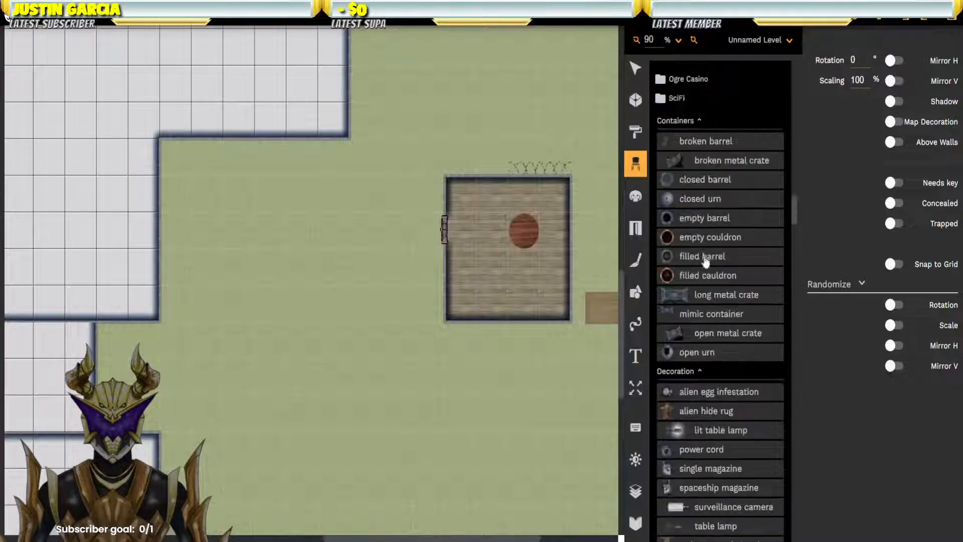
{"action": "left_click", "coordinate": [685, 122]}
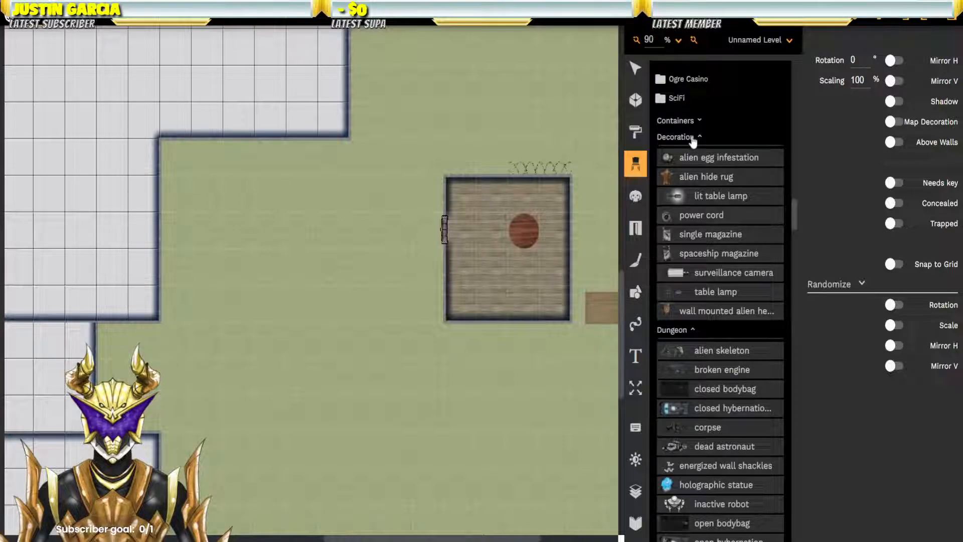
{"action": "left_click", "coordinate": [692, 140]}
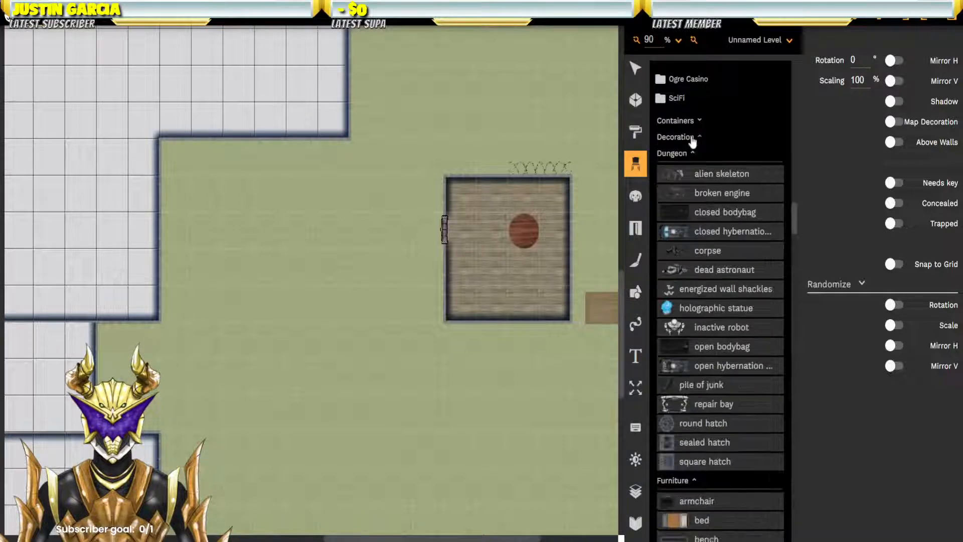
{"action": "left_click", "coordinate": [681, 156]}
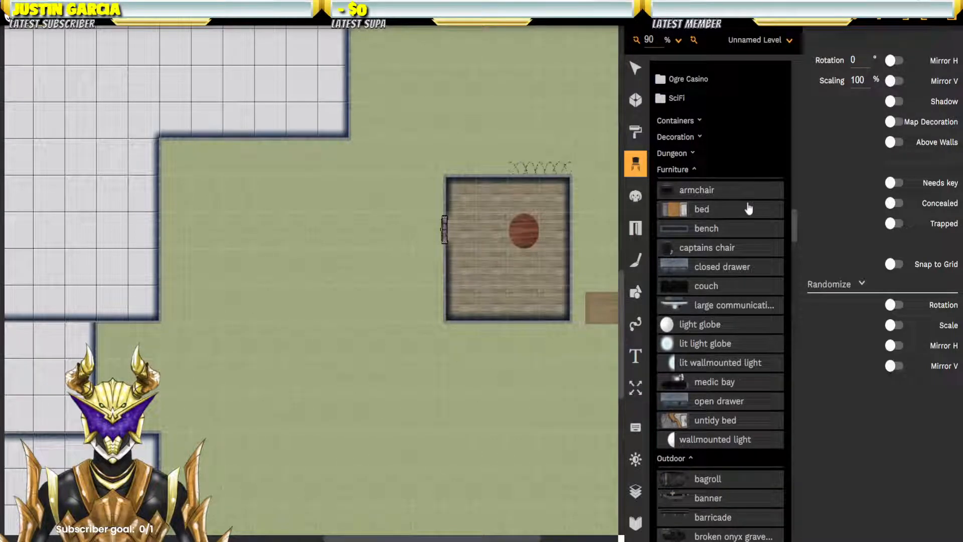
Step: Place a SciFi lit wallmounted light, rotated 90°, at the middle of the small room's south wall
{"action": "scroll", "coordinate": [749, 208], "scroll_direction": "down", "scroll_amount": 3}
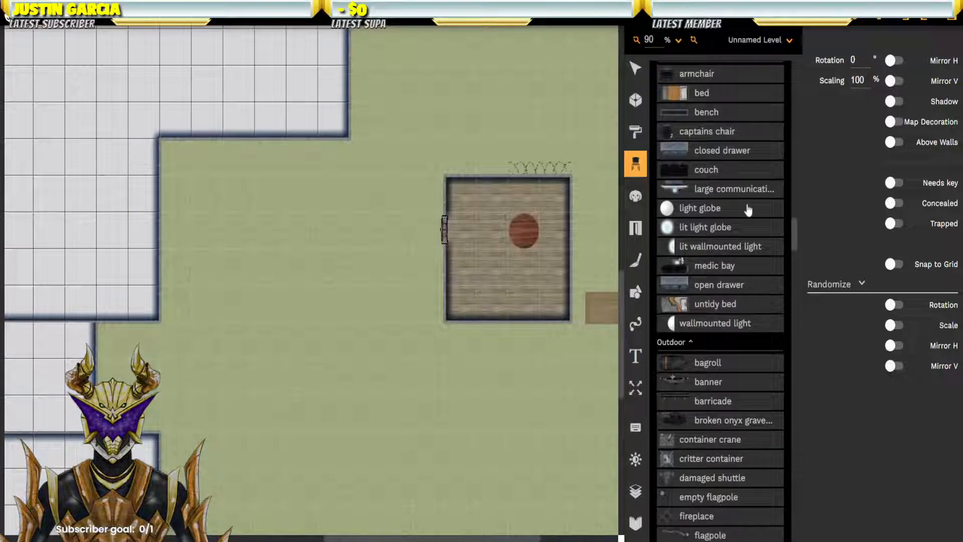
{"action": "left_click", "coordinate": [673, 249]}
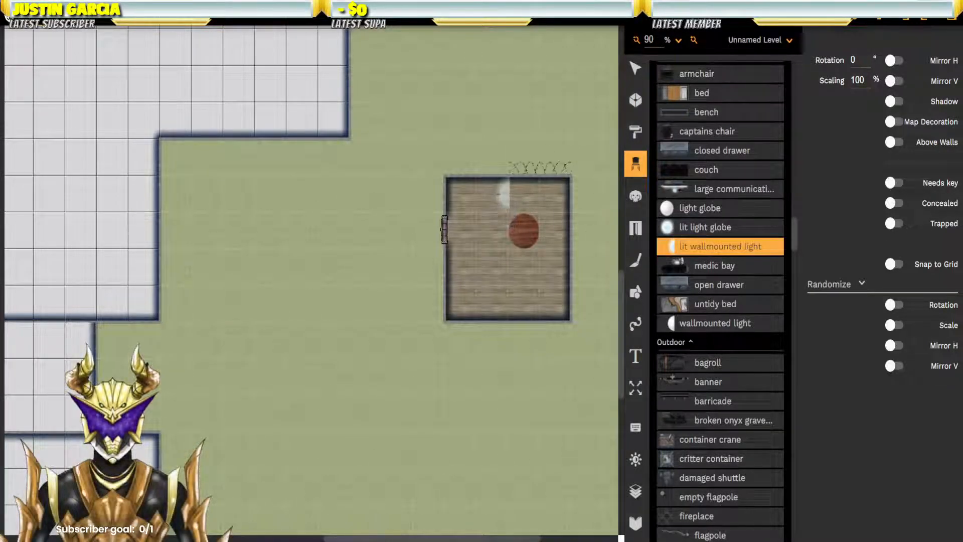
{"action": "type", "text": "90"}
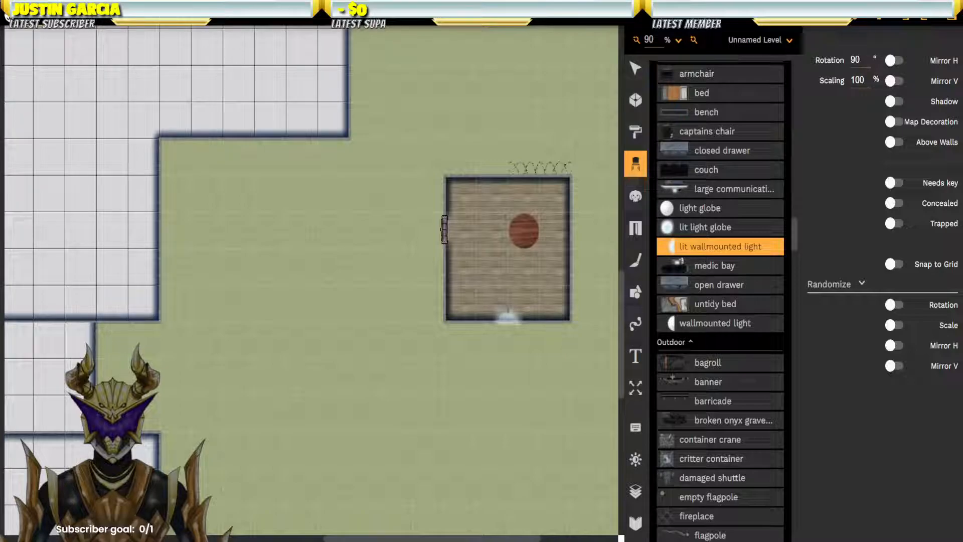
{"action": "left_click", "coordinate": [508, 315]}
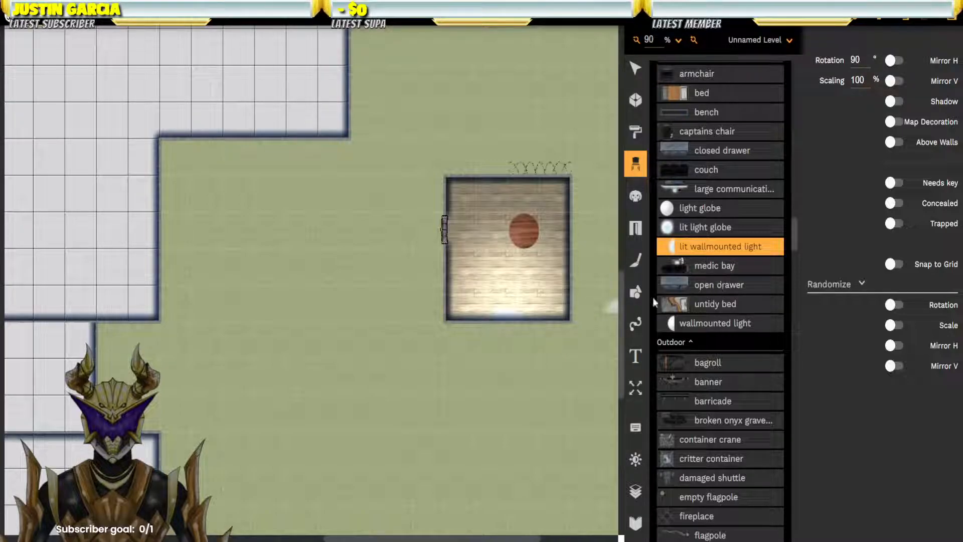
Step: Shrink the south wall light's radius so its circle is about as wide as the small room, and set its hue to 51
{"action": "left_click", "coordinate": [636, 68]}
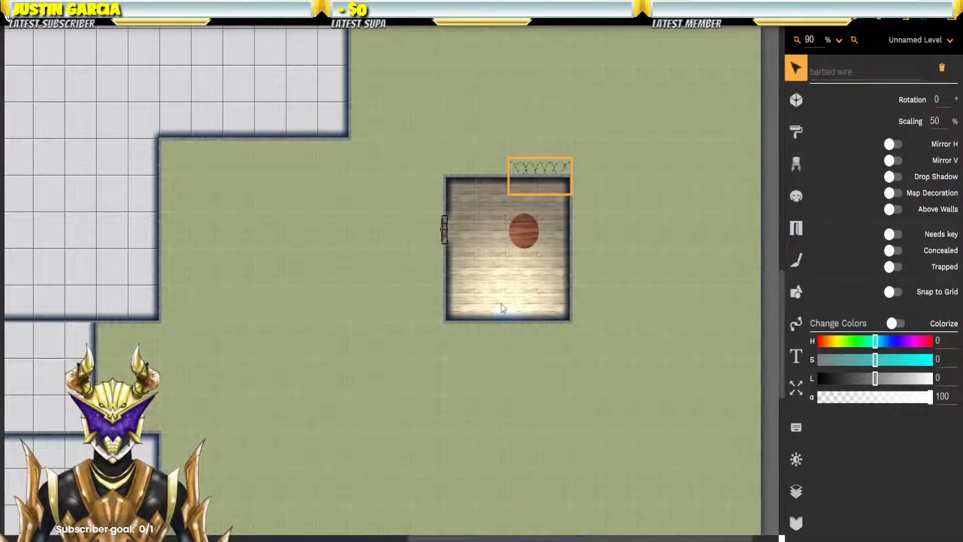
{"action": "left_click", "coordinate": [506, 317]}
{"action": "left_click", "coordinate": [508, 317]}
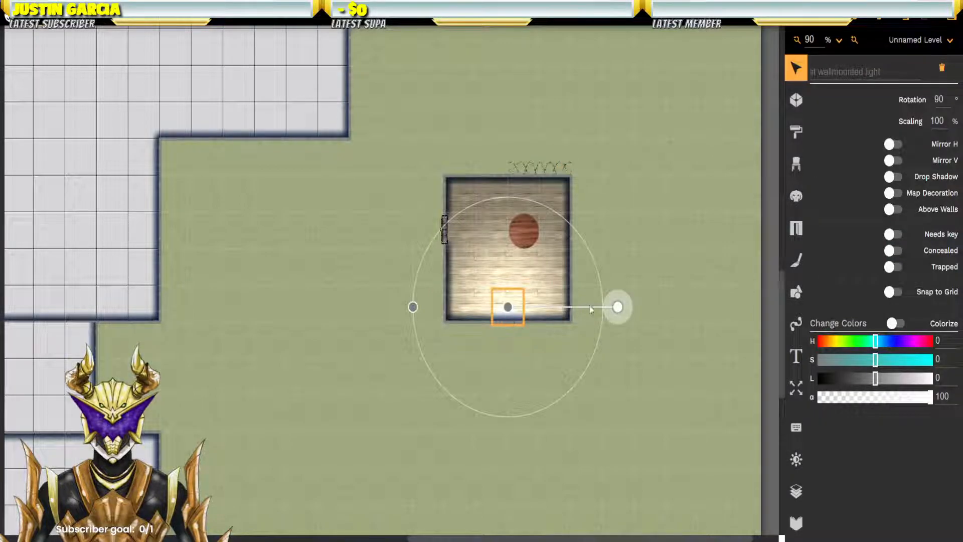
{"action": "left_click_drag", "start_coordinate": [618, 306], "coordinate": [591, 305]}
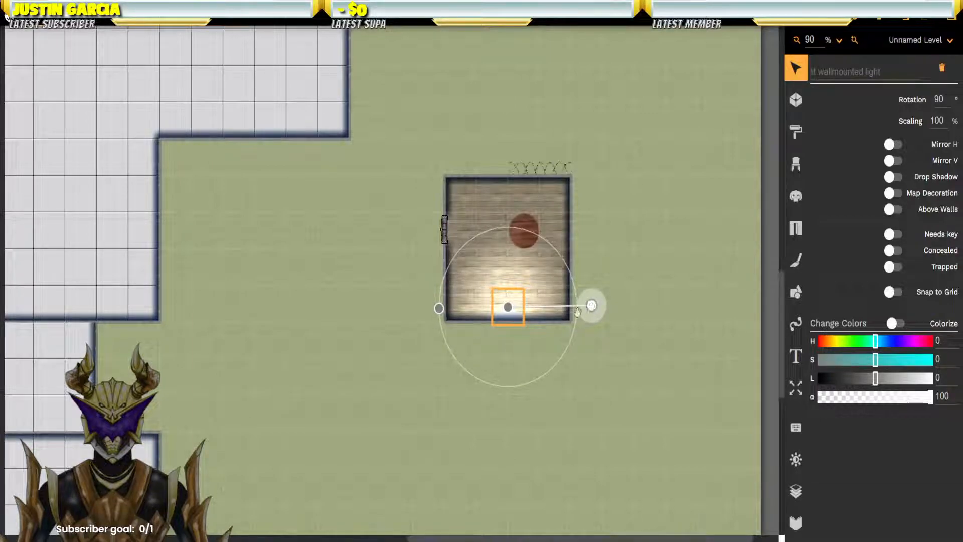
{"action": "mouse_move", "coordinate": [440, 308]}
{"action": "left_mouse_down"}
{"action": "mouse_move", "coordinate": [480, 266]}
{"action": "mouse_move", "coordinate": [514, 262]}
{"action": "mouse_move", "coordinate": [454, 271]}
{"action": "mouse_move", "coordinate": [454, 326]}
{"action": "mouse_move", "coordinate": [567, 334]}
{"action": "mouse_move", "coordinate": [453, 329]}
{"action": "mouse_move", "coordinate": [441, 308]}
{"action": "left_mouse_up"}
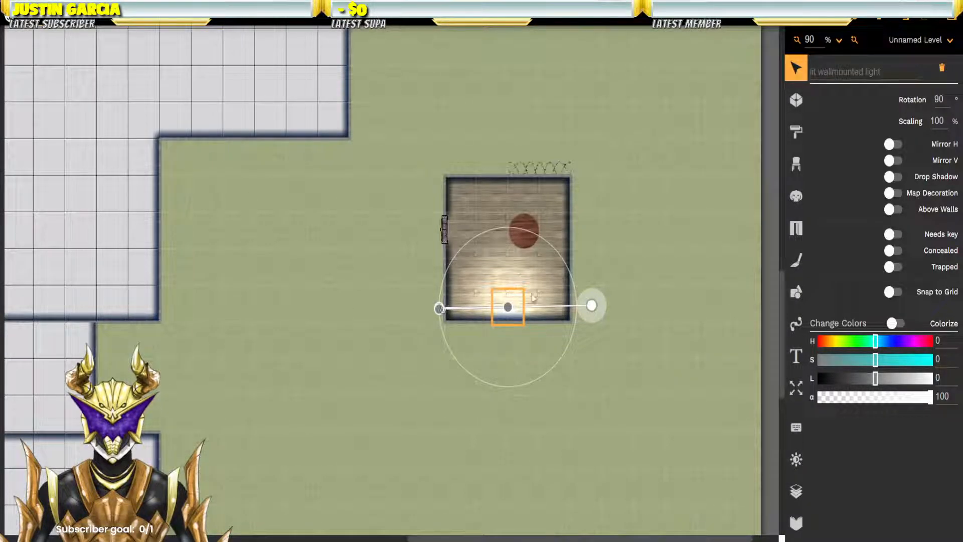
{"action": "mouse_move", "coordinate": [876, 341]}
{"action": "left_mouse_down"}
{"action": "mouse_move", "coordinate": [903, 343]}
{"action": "mouse_move", "coordinate": [859, 342]}
{"action": "mouse_move", "coordinate": [892, 342]}
{"action": "left_mouse_up"}
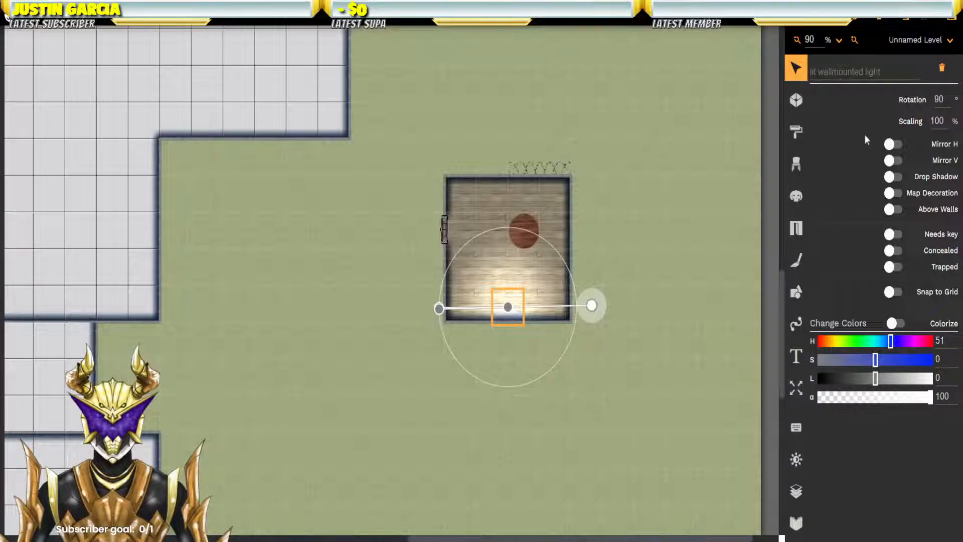
Step: Browse the Modern and SciFi props for more items to furnish the small room
{"action": "left_click", "coordinate": [798, 132]}
{"action": "left_click", "coordinate": [796, 164]}
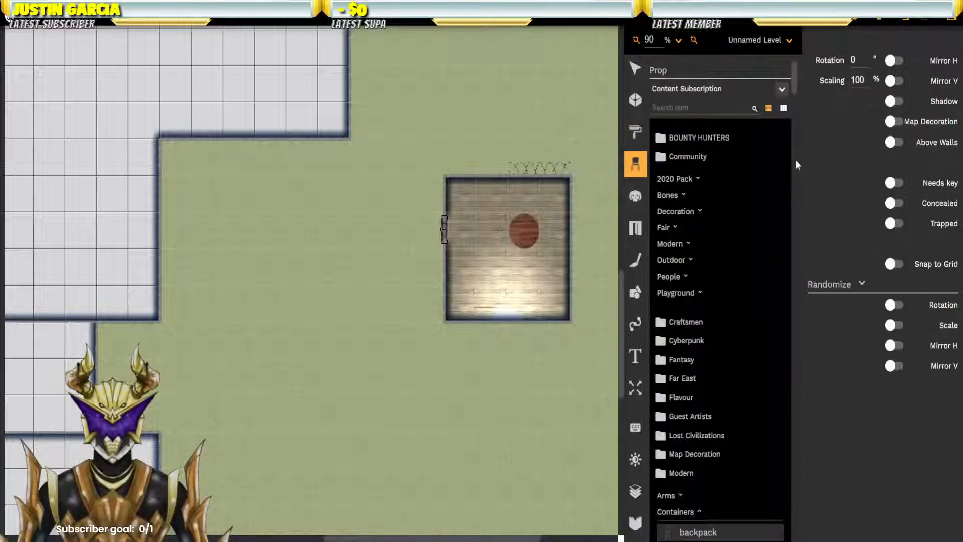
{"action": "scroll", "coordinate": [683, 258], "scroll_direction": "down", "scroll_amount": 15}
{"action": "scroll", "coordinate": [718, 262], "scroll_direction": "down", "scroll_amount": 15}
{"action": "scroll", "coordinate": [717, 263], "scroll_direction": "down", "scroll_amount": 15}
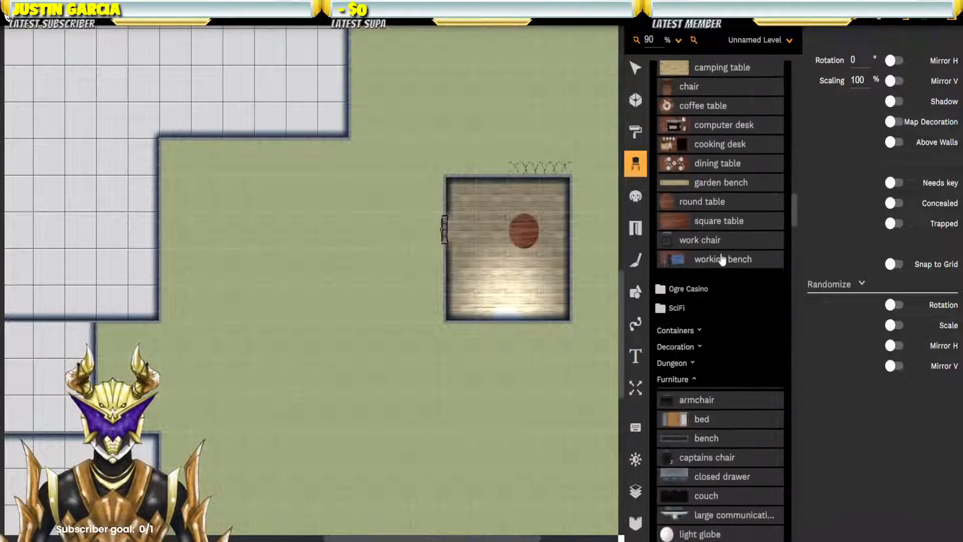
{"action": "scroll", "coordinate": [721, 261], "scroll_direction": "up", "scroll_amount": 15}
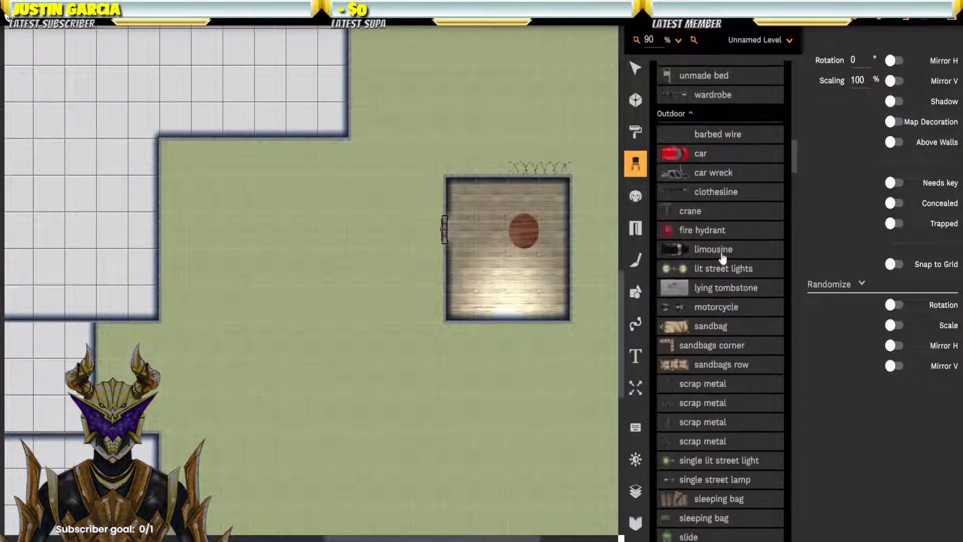
{"action": "scroll", "coordinate": [722, 258], "scroll_direction": "up", "scroll_amount": 10}
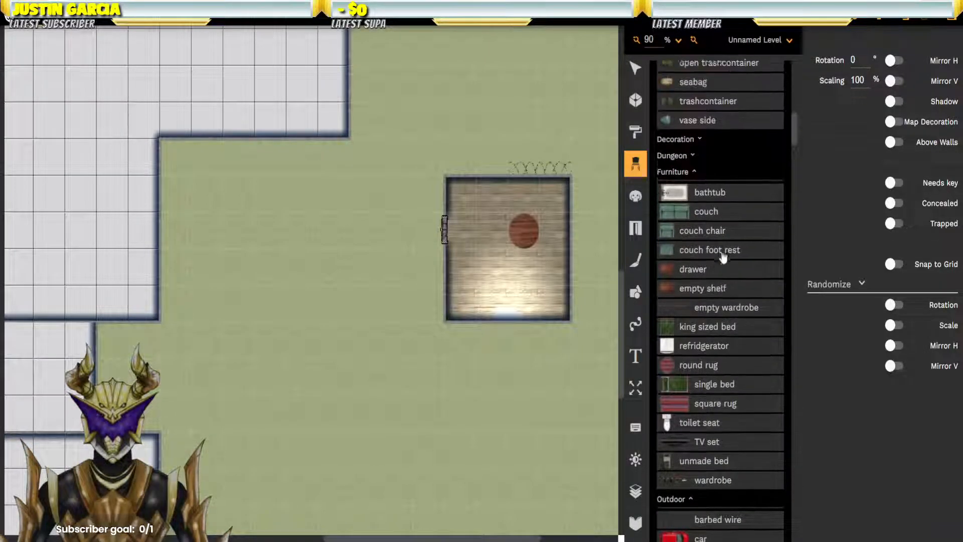
{"action": "scroll", "coordinate": [723, 258], "scroll_direction": "up", "scroll_amount": 8}
{"action": "scroll", "coordinate": [724, 257], "scroll_direction": "down", "scroll_amount": 6}
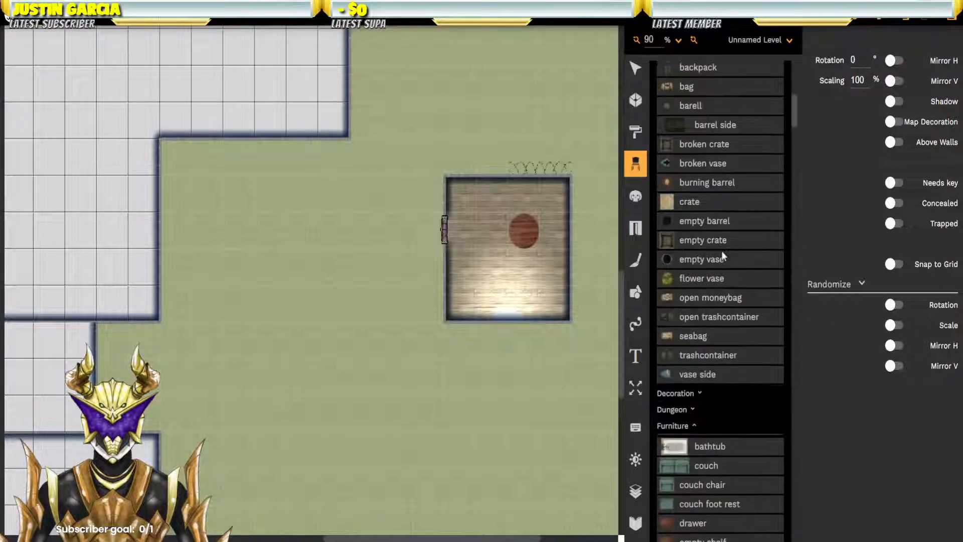
{"action": "scroll", "coordinate": [723, 257], "scroll_direction": "down", "scroll_amount": 12}
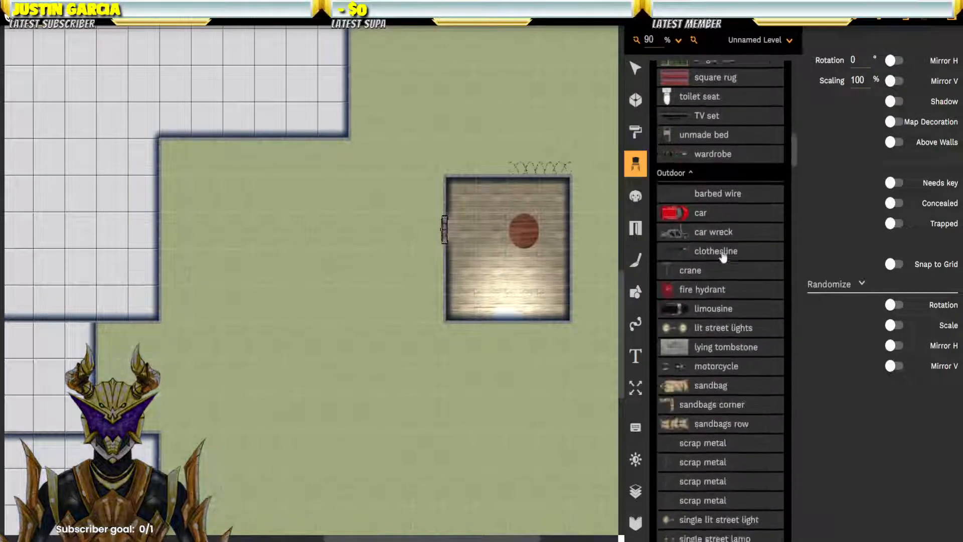
{"action": "scroll", "coordinate": [723, 257], "scroll_direction": "down", "scroll_amount": 4}
{"action": "scroll", "coordinate": [725, 254], "scroll_direction": "down", "scroll_amount": 5}
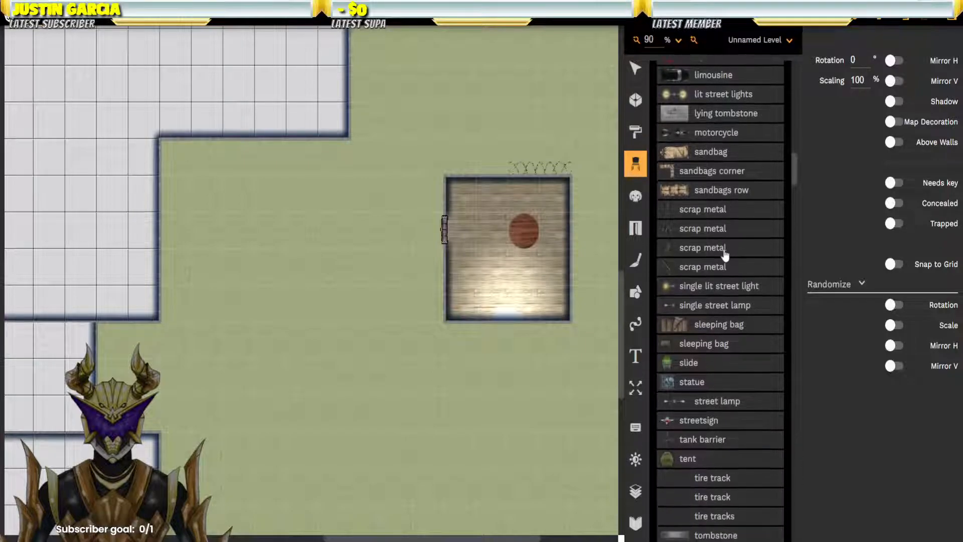
{"action": "scroll", "coordinate": [726, 255], "scroll_direction": "down", "scroll_amount": 13}
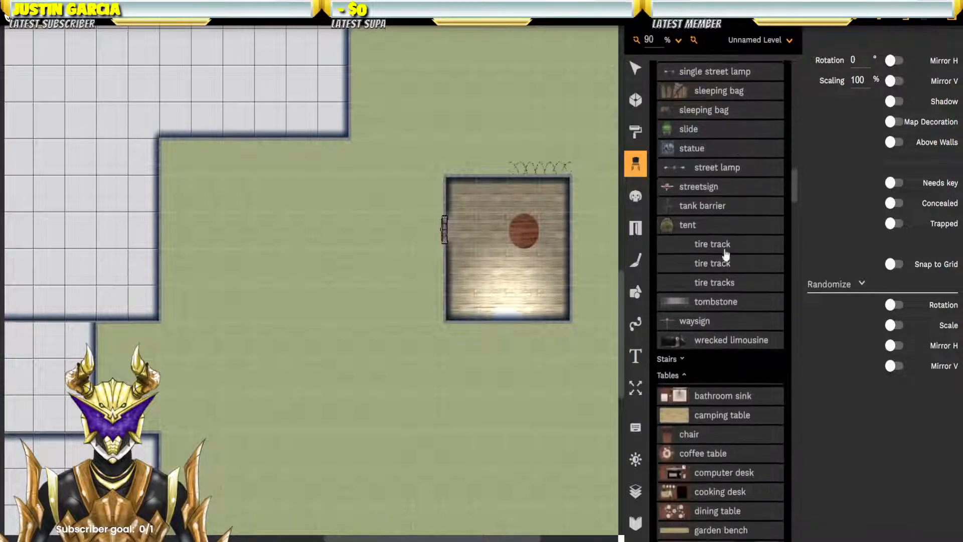
{"action": "scroll", "coordinate": [725, 255], "scroll_direction": "down", "scroll_amount": 6}
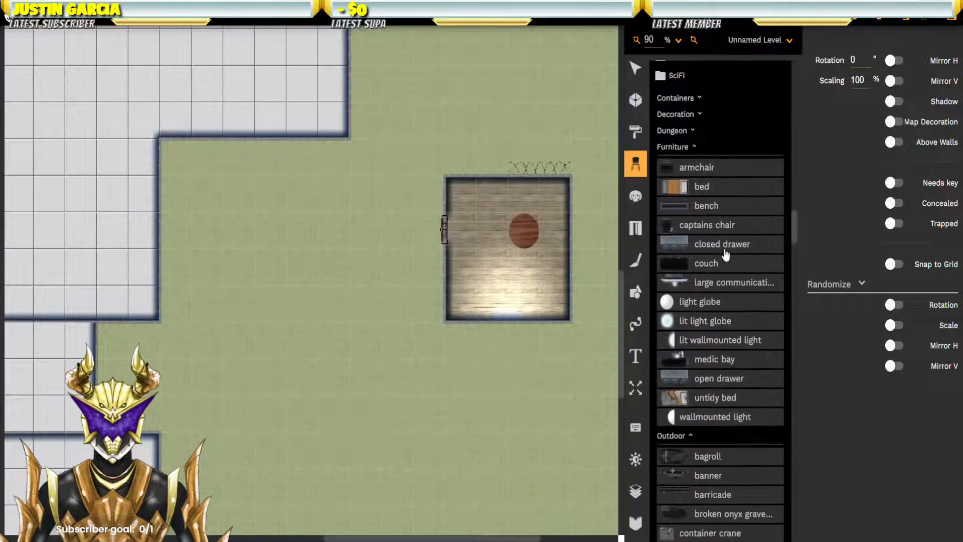
Step: Place a second lit wallmounted light, rotated 270°, at the middle of the small room's north wall
{"action": "left_click", "coordinate": [693, 282]}
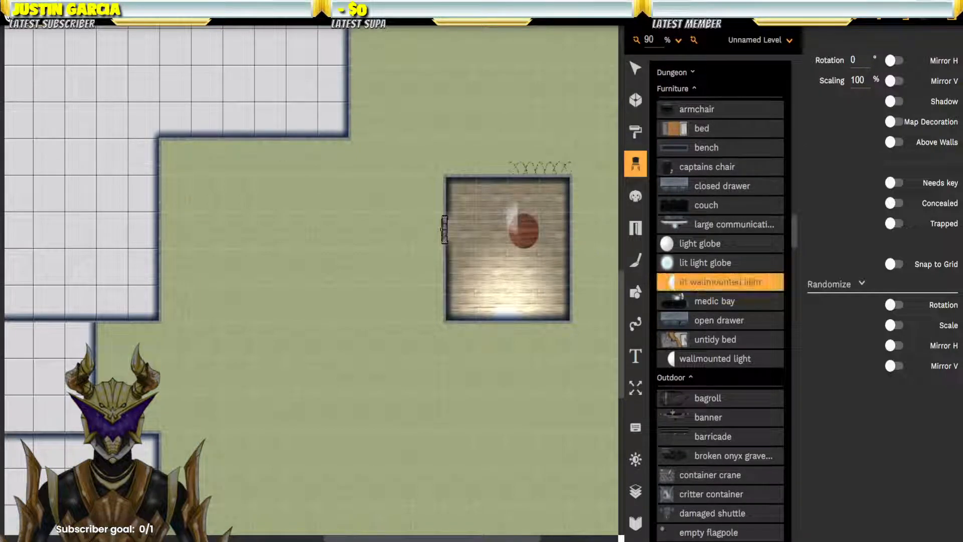
{"action": "left_click_drag", "start_coordinate": [857, 60], "coordinate": [837, 62]}
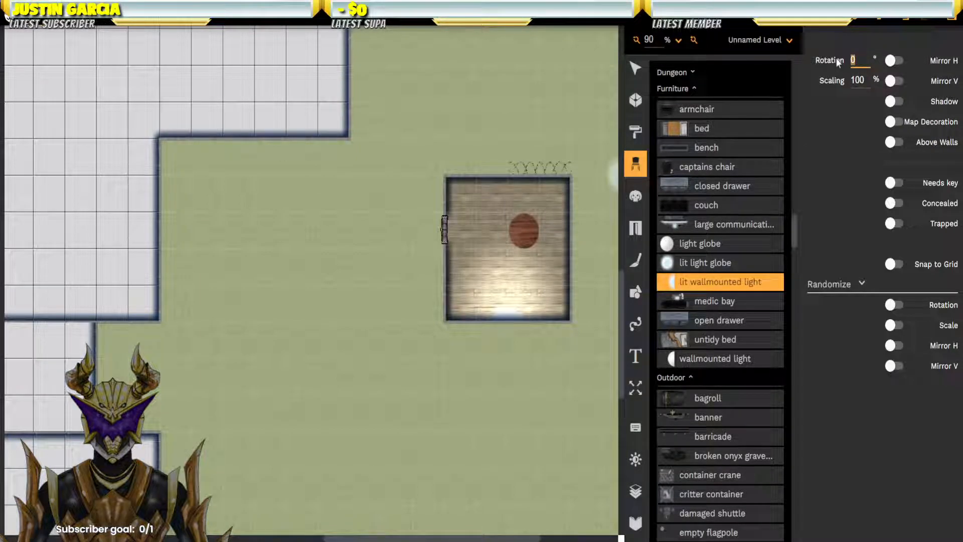
{"action": "type", "text": "270"}
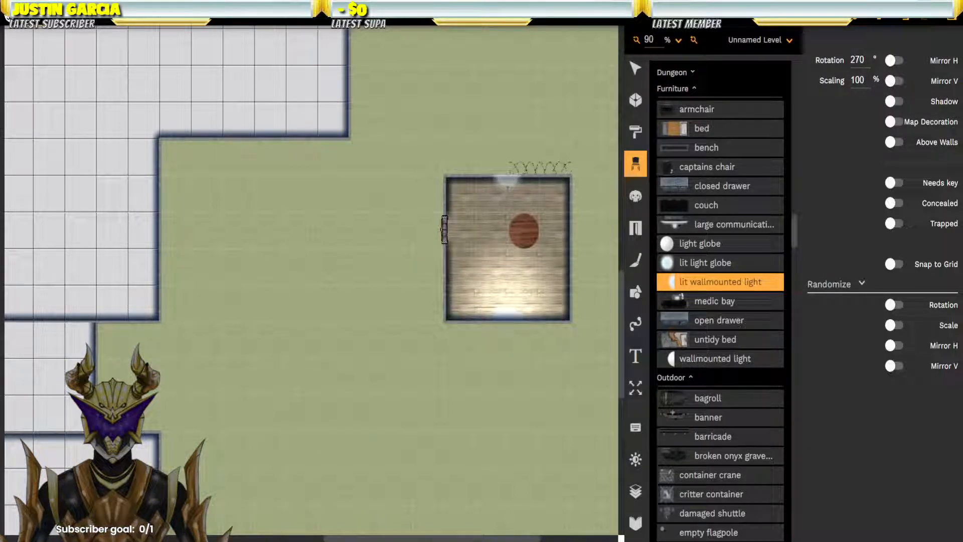
{"action": "left_click", "coordinate": [507, 180]}
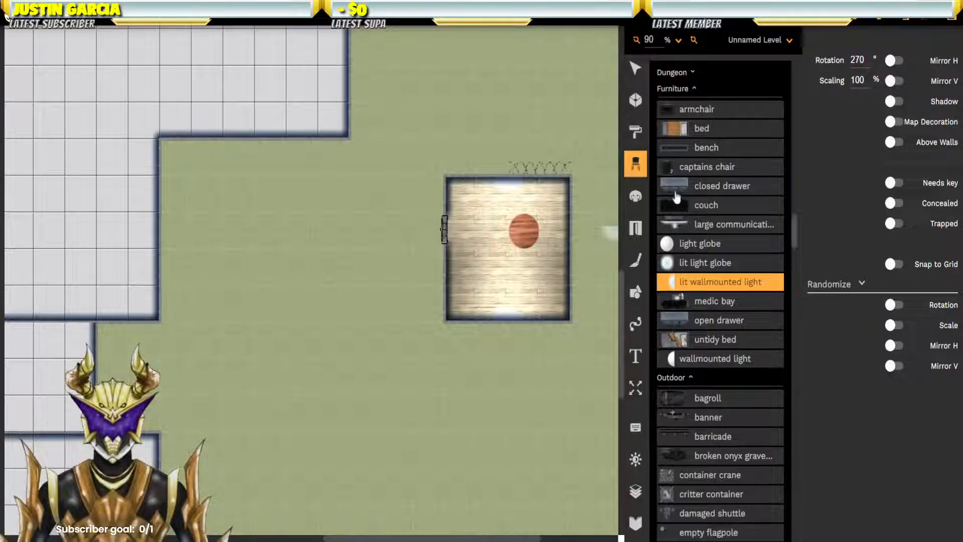
Step: Place a SciFi closed drawer at 0° rotation and 100% scaling in the small room's northwest corner
{"action": "left_click", "coordinate": [702, 185]}
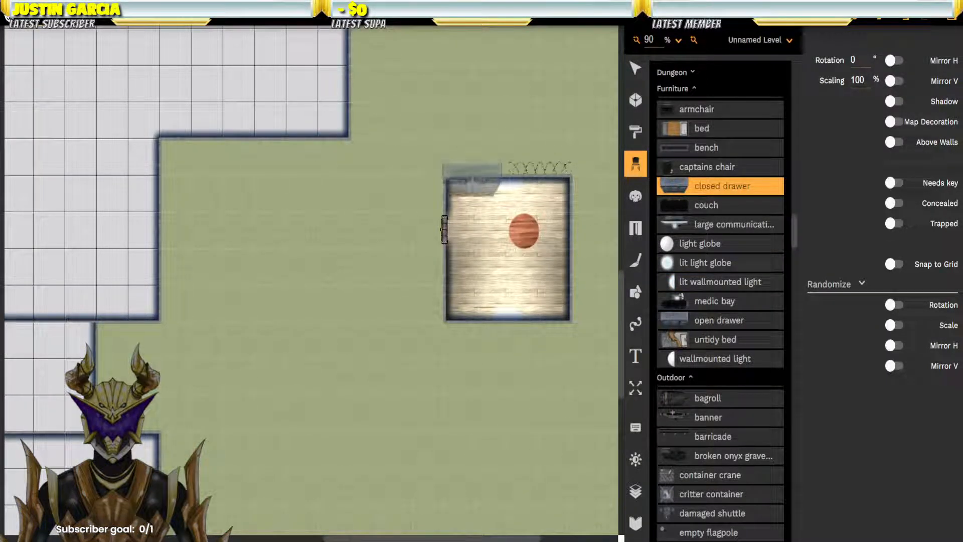
{"action": "left_click", "coordinate": [474, 189]}
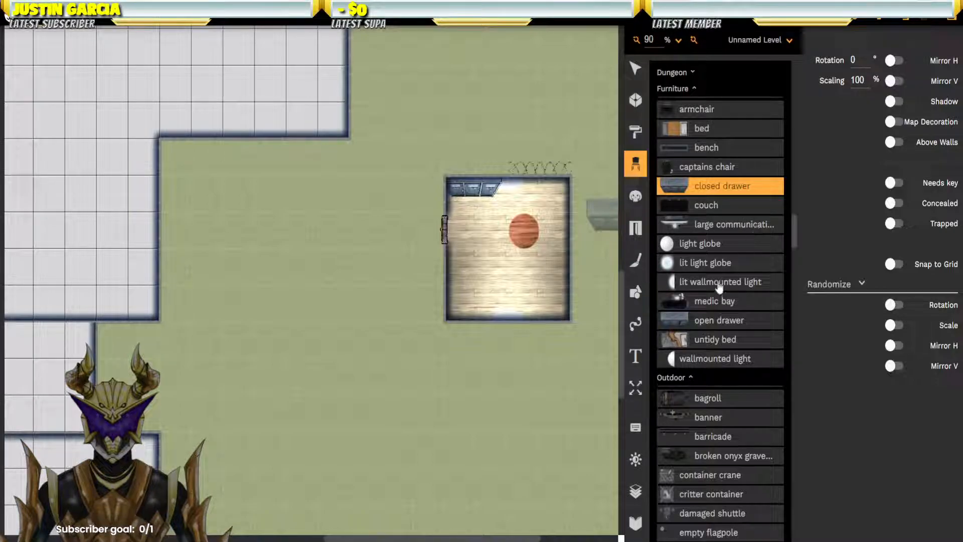
Step: Place a SciFi bench at 0° rotation and 100% scaling just south of the closed drawer in the small room
{"action": "scroll", "coordinate": [719, 287], "scroll_direction": "down", "scroll_amount": 3}
{"action": "scroll", "coordinate": [731, 284], "scroll_direction": "up", "scroll_amount": 5}
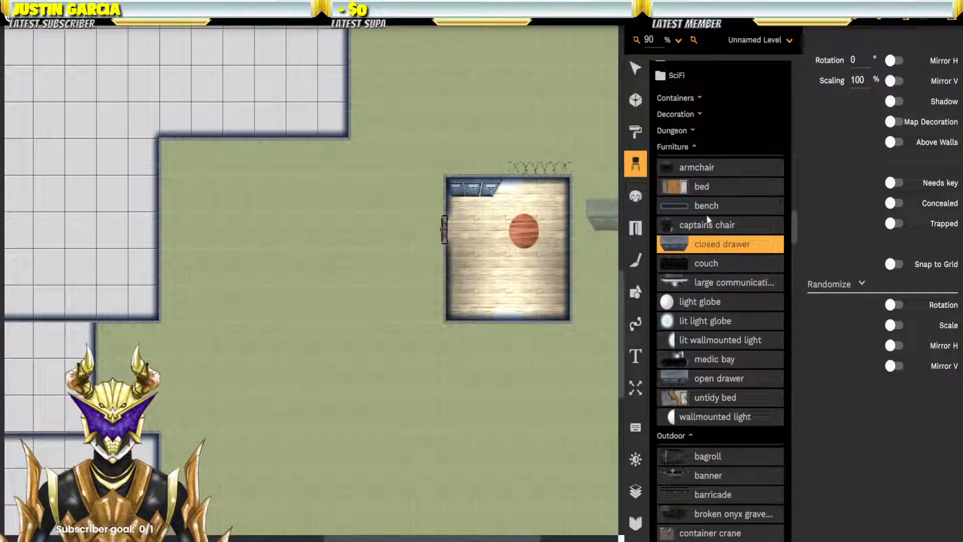
{"action": "left_click", "coordinate": [705, 207]}
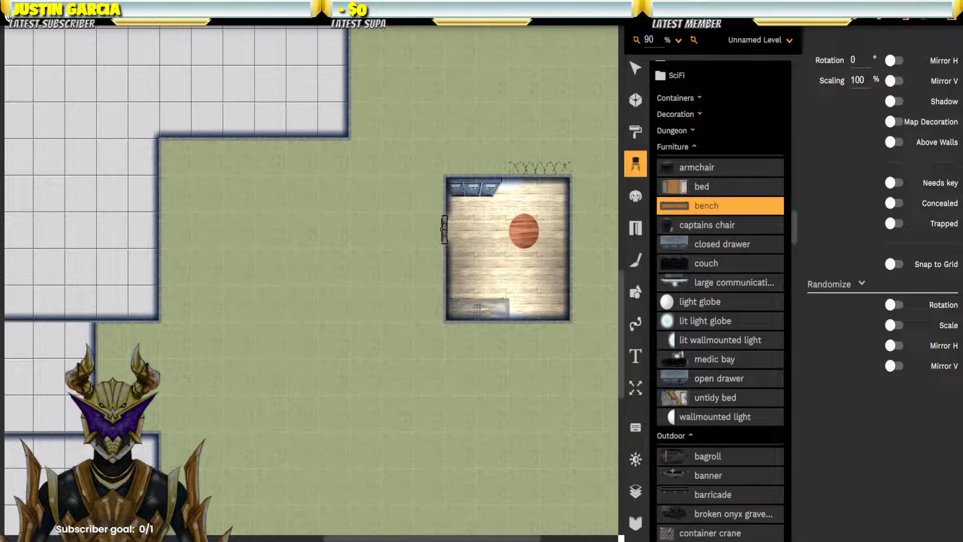
{"action": "left_click", "coordinate": [476, 211]}
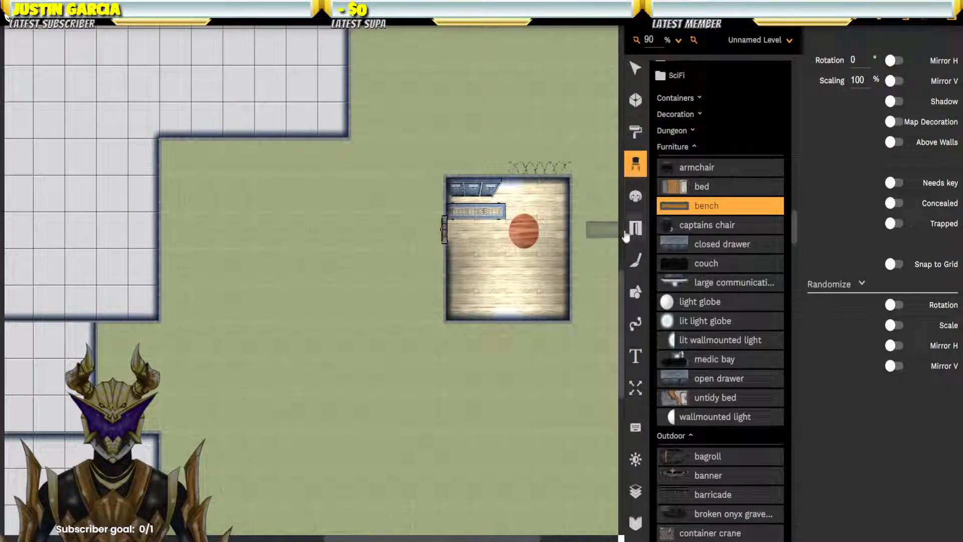
Step: Scale the bench to 80% and shift it against the small room's west wall
{"action": "left_click", "coordinate": [636, 69]}
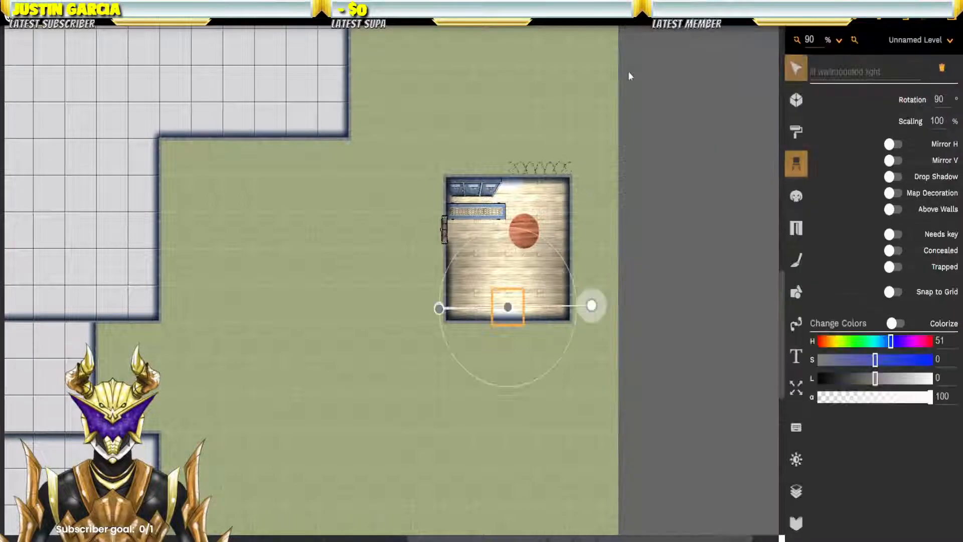
{"action": "left_click", "coordinate": [476, 211]}
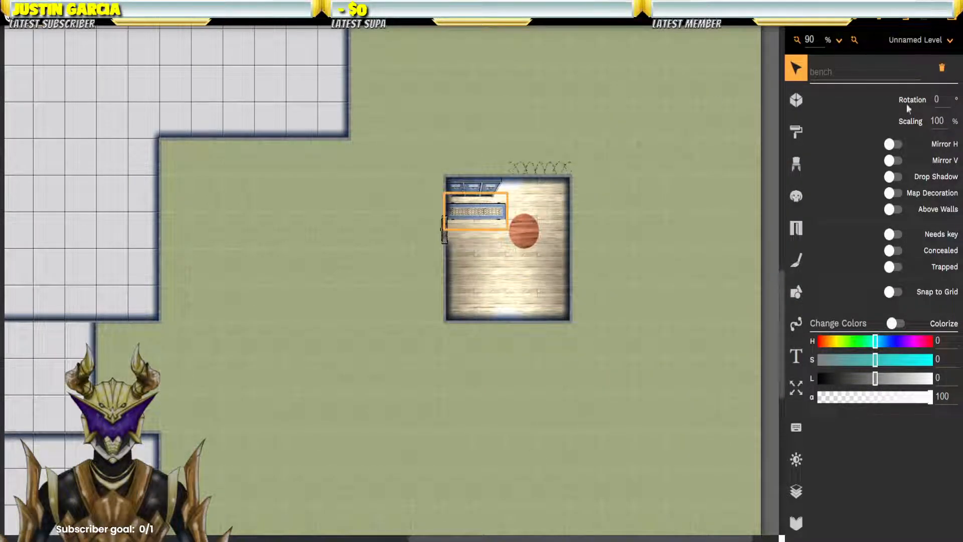
{"action": "type", "text": "90"}
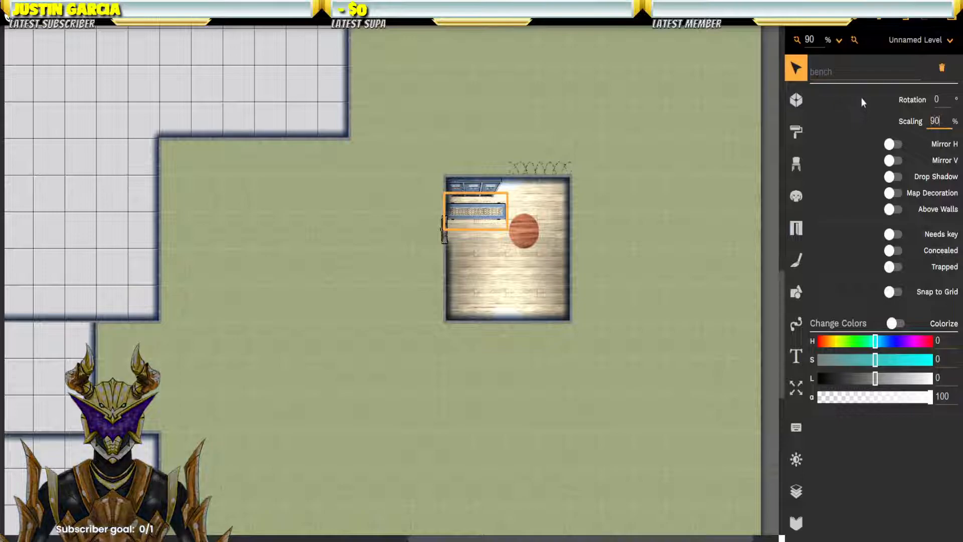
{"action": "double_click", "coordinate": [935, 121]}
{"action": "type", "text": "80"}
{"action": "key", "text": "Return"}
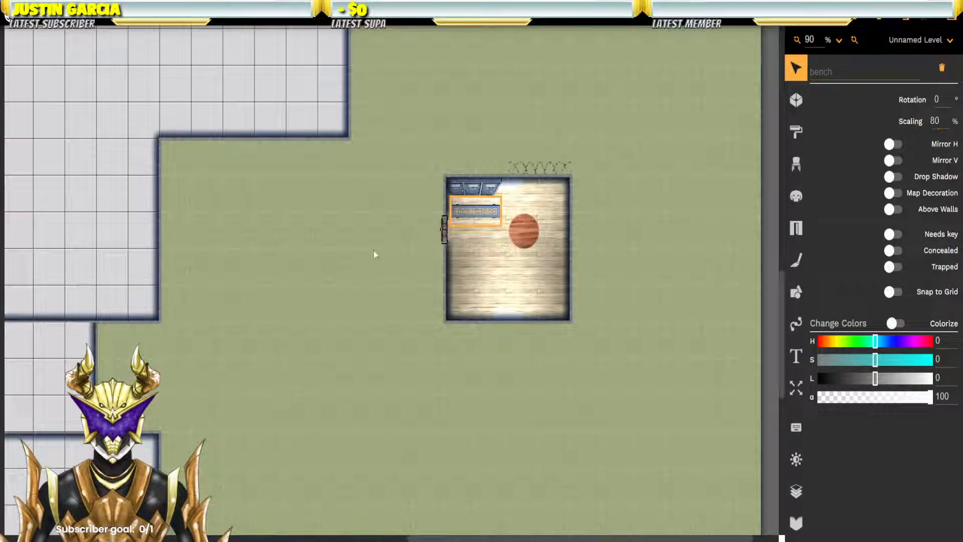
{"action": "left_click_drag", "start_coordinate": [489, 215], "coordinate": [484, 214]}
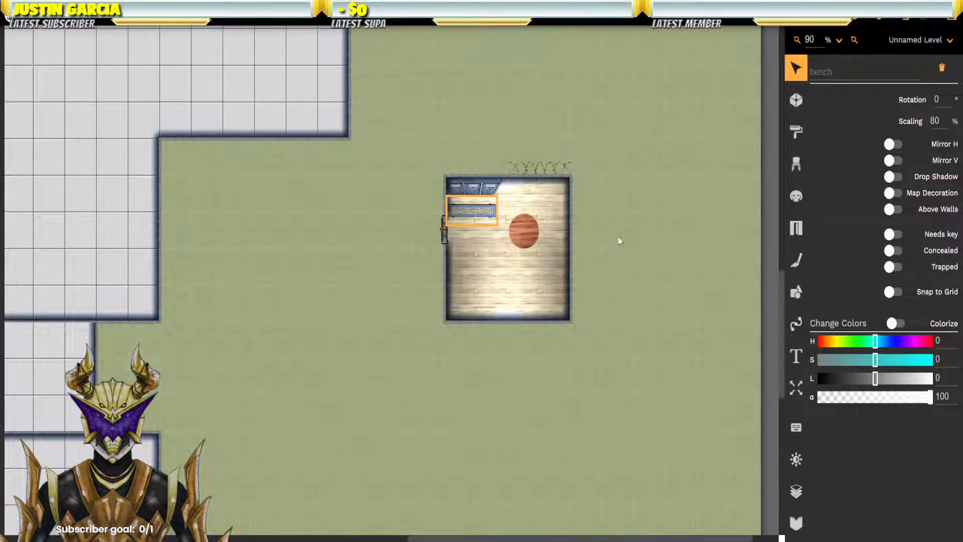
Step: Shrink the north wall light's radius to about the small room's width and nudge the light closer to the wall
{"action": "left_click", "coordinate": [509, 188]}
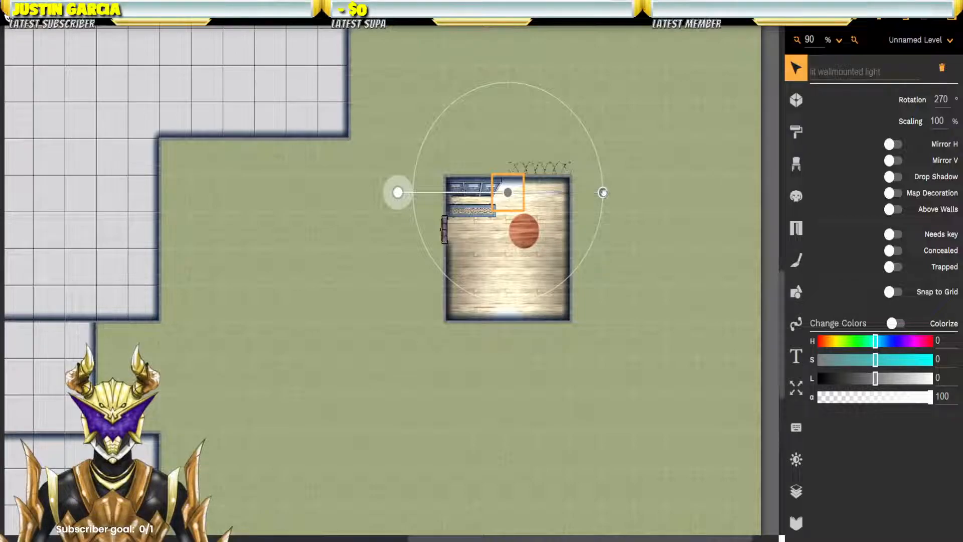
{"action": "left_click_drag", "start_coordinate": [397, 193], "coordinate": [433, 193]}
{"action": "left_click", "coordinate": [630, 240]}
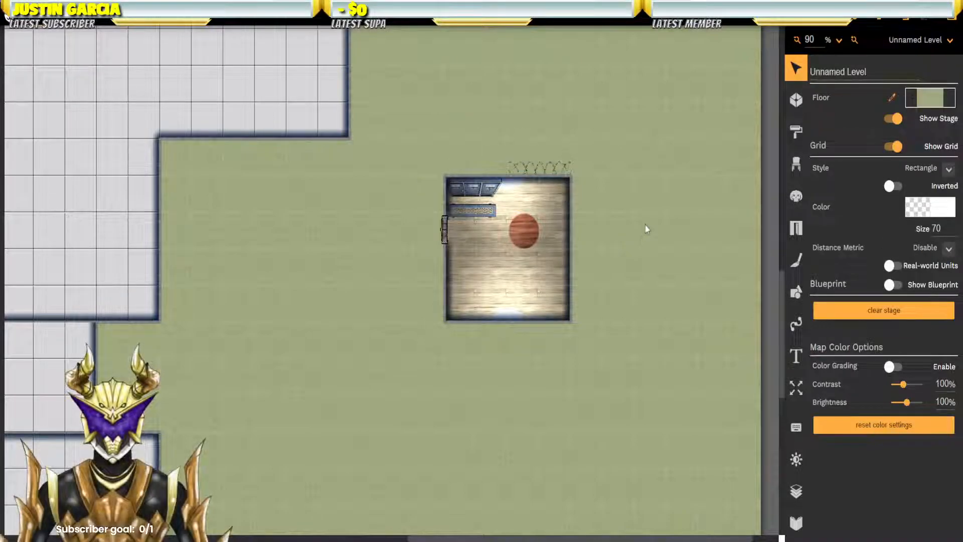
{"action": "left_click", "coordinate": [510, 187]}
{"action": "left_click", "coordinate": [512, 189]}
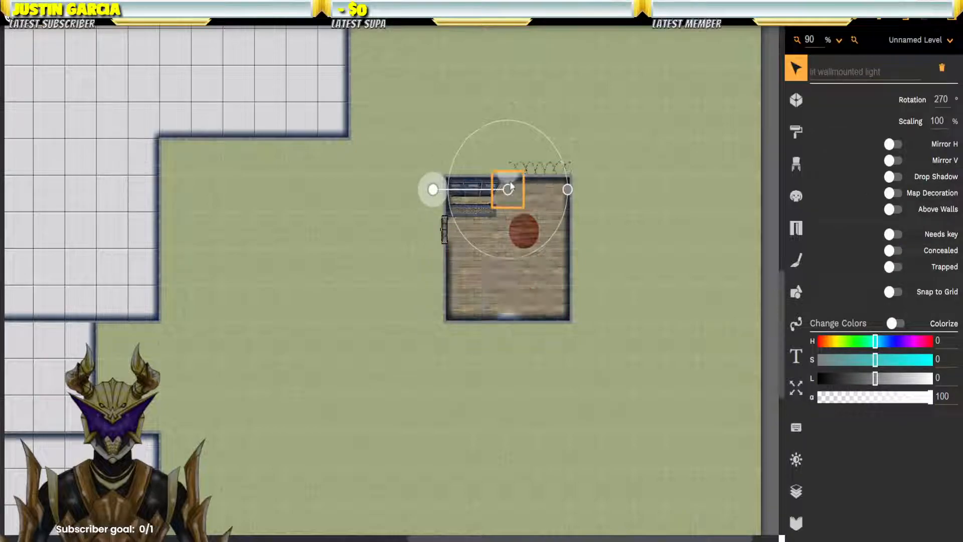
{"action": "left_click_drag", "start_coordinate": [512, 187], "coordinate": [512, 183]}
{"action": "left_click", "coordinate": [641, 199]}
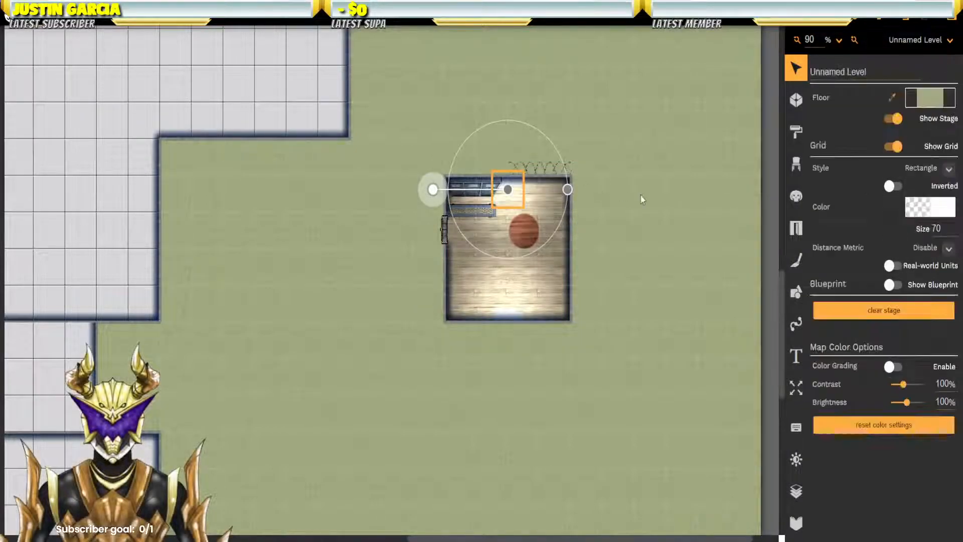
{"action": "left_click", "coordinate": [510, 316]}
{"action": "left_click", "coordinate": [511, 317]}
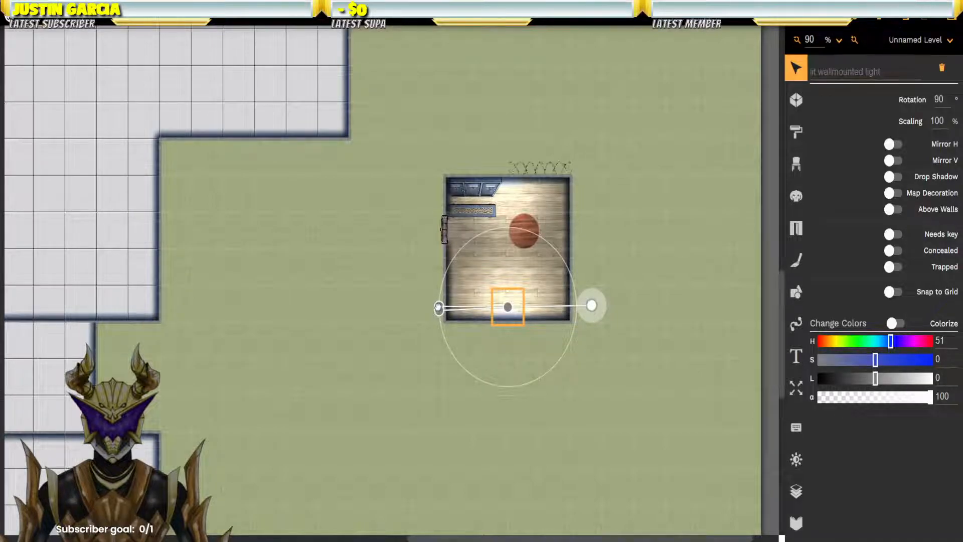
{"action": "left_click", "coordinate": [622, 261]}
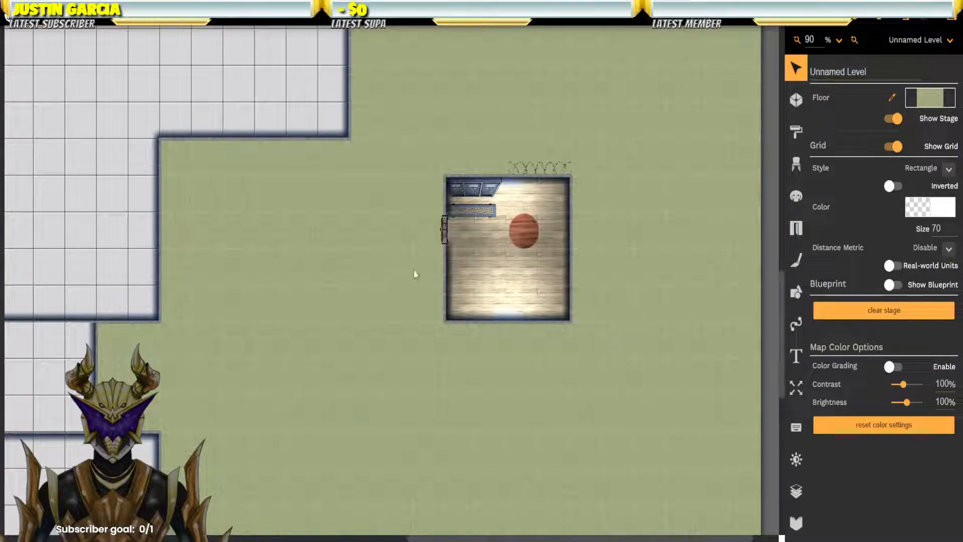
Step: Search the props for "chair" and place the Modern chair at 100% scaling southwest of the round table
{"action": "left_click", "coordinate": [794, 161]}
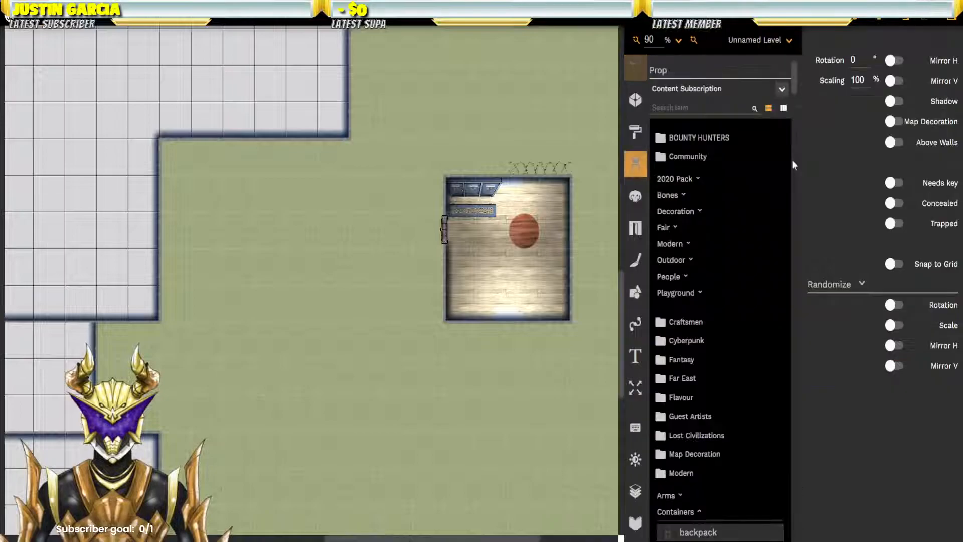
{"action": "left_click", "coordinate": [733, 106]}
{"action": "type", "text": "chas"}
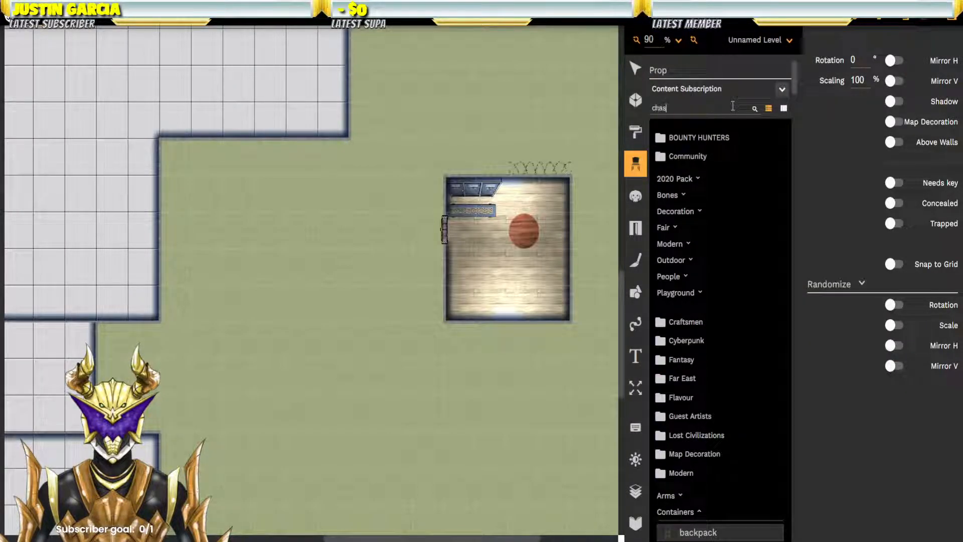
{"action": "key", "text": "BackSpace"}
{"action": "key", "text": "BackSpace"}
{"action": "type", "text": "i"}
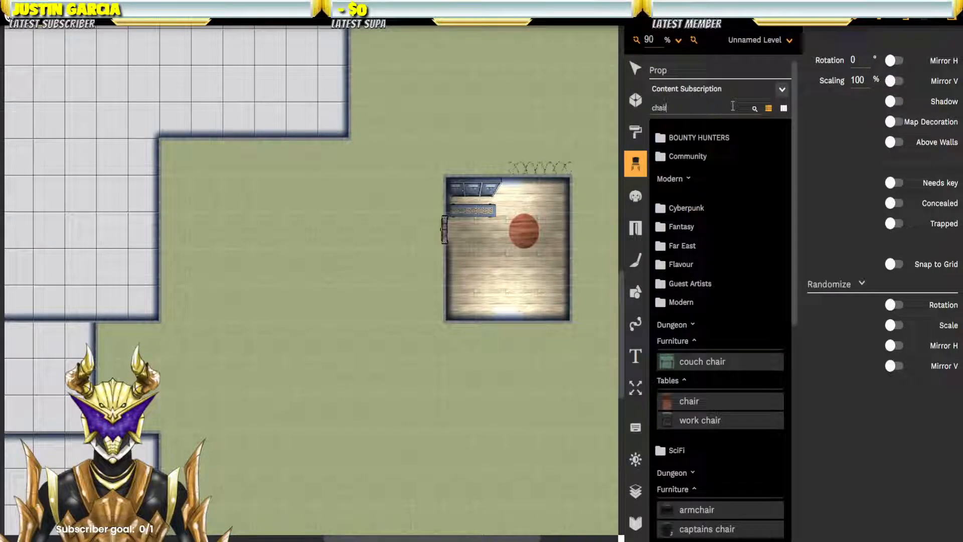
{"action": "type", "text": "r"}
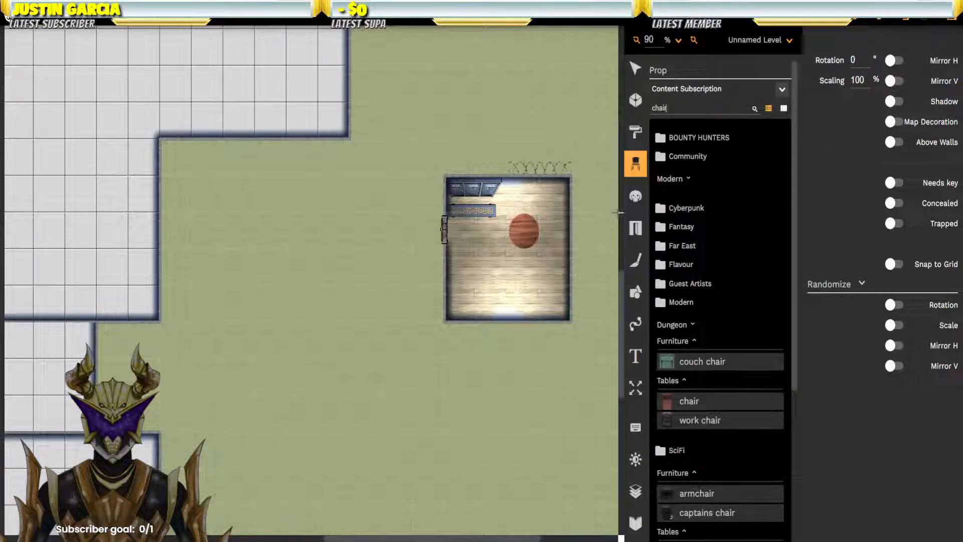
{"action": "scroll", "coordinate": [724, 200], "scroll_direction": "down", "scroll_amount": 3}
{"action": "left_click", "coordinate": [692, 288]}
{"action": "left_click", "coordinate": [487, 254]}
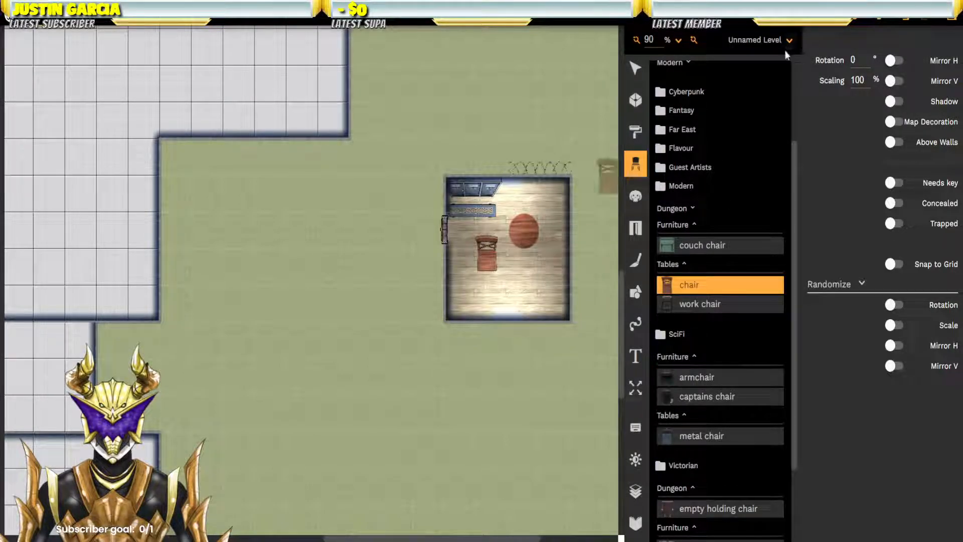
Step: Place four chairs at 60% scaling along the north, east and southeast sides of the round table
{"action": "left_click", "coordinate": [861, 81]}
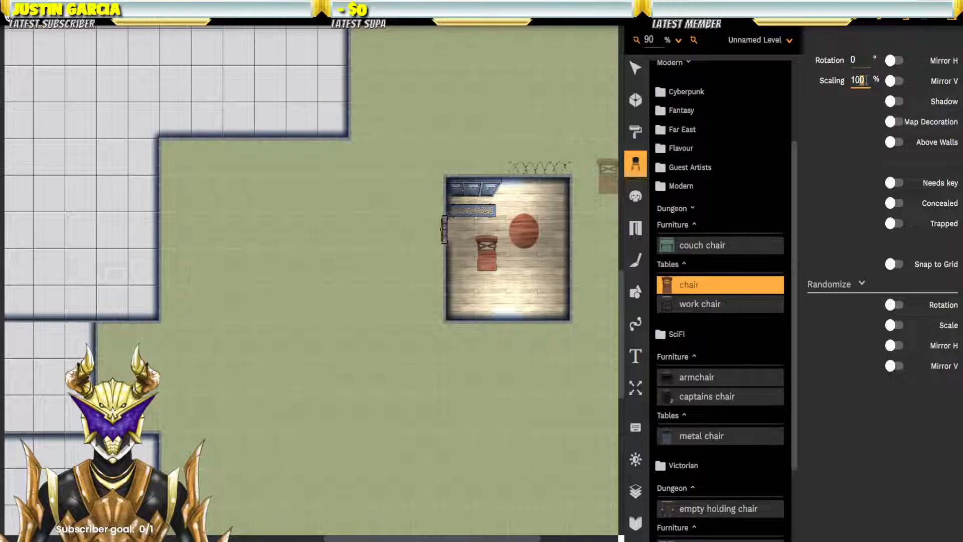
{"action": "double_click", "coordinate": [857, 79]}
{"action": "key", "text": "BackSpace"}
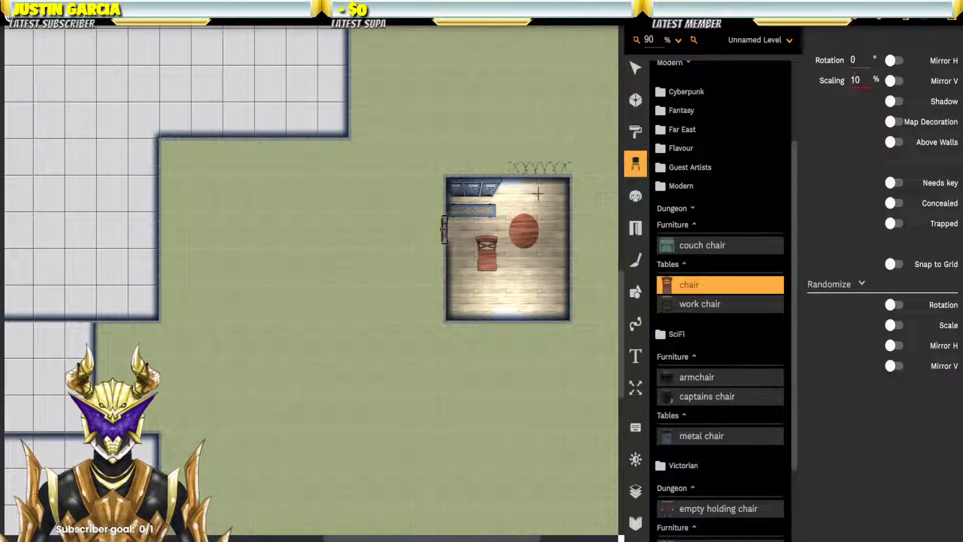
{"action": "double_click", "coordinate": [860, 80]}
{"action": "type", "text": "40"}
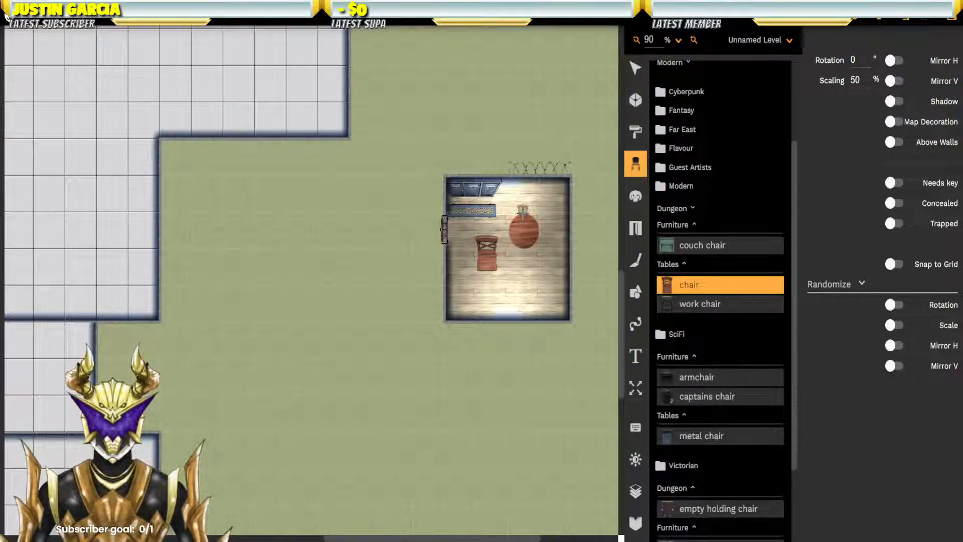
{"action": "left_click_drag", "start_coordinate": [865, 79], "coordinate": [845, 79]}
{"action": "type", "text": "60"}
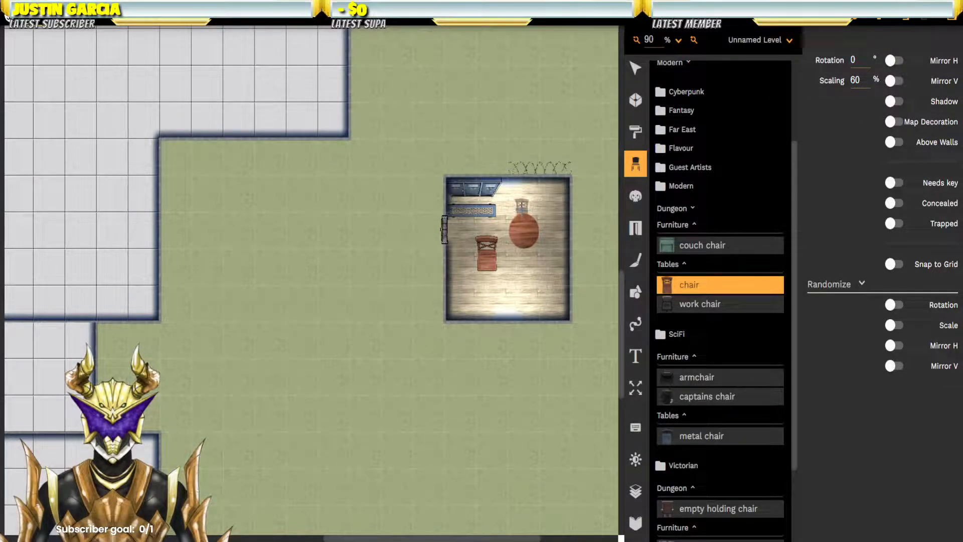
{"action": "left_click", "coordinate": [522, 206]}
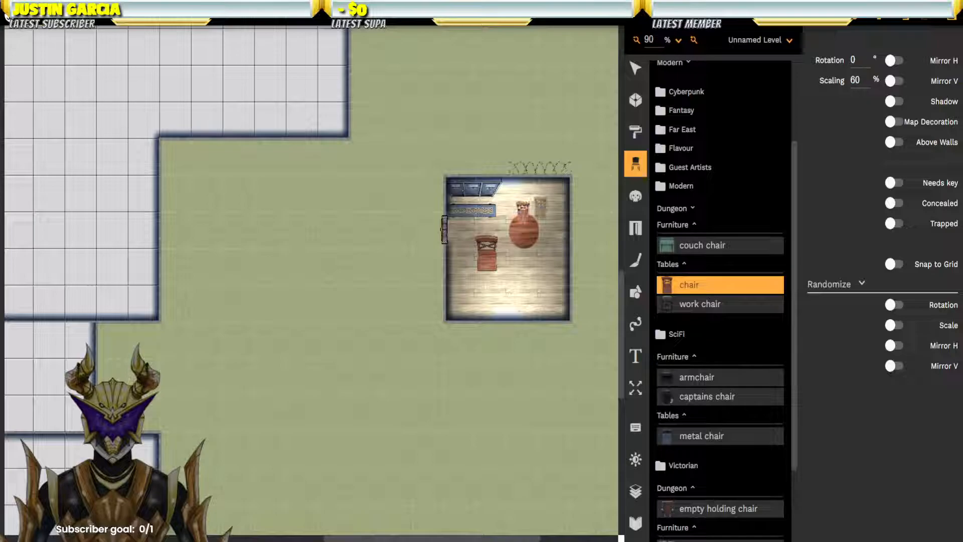
{"action": "left_click", "coordinate": [542, 209]}
{"action": "left_click", "coordinate": [546, 242]}
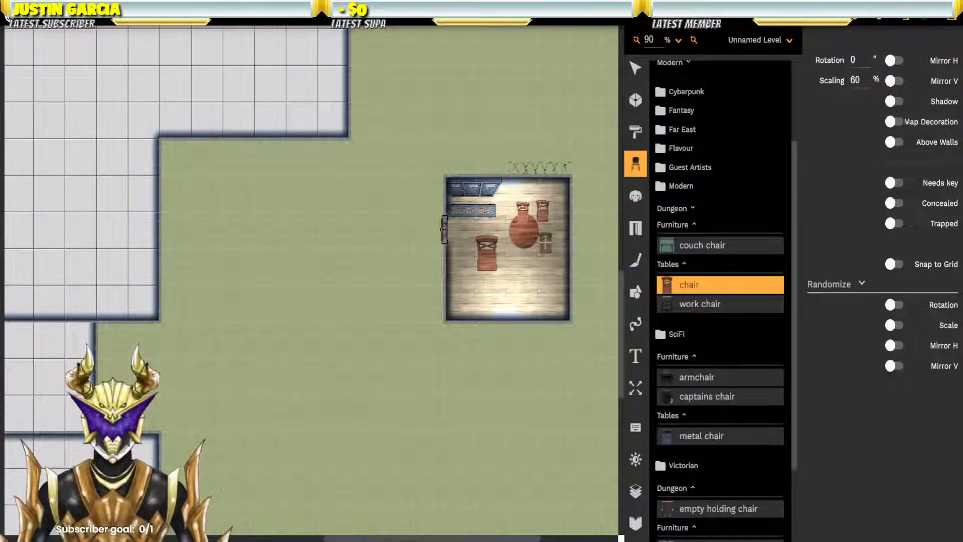
Step: Delete the full-size chair southwest of the round table
{"action": "left_click", "coordinate": [636, 68]}
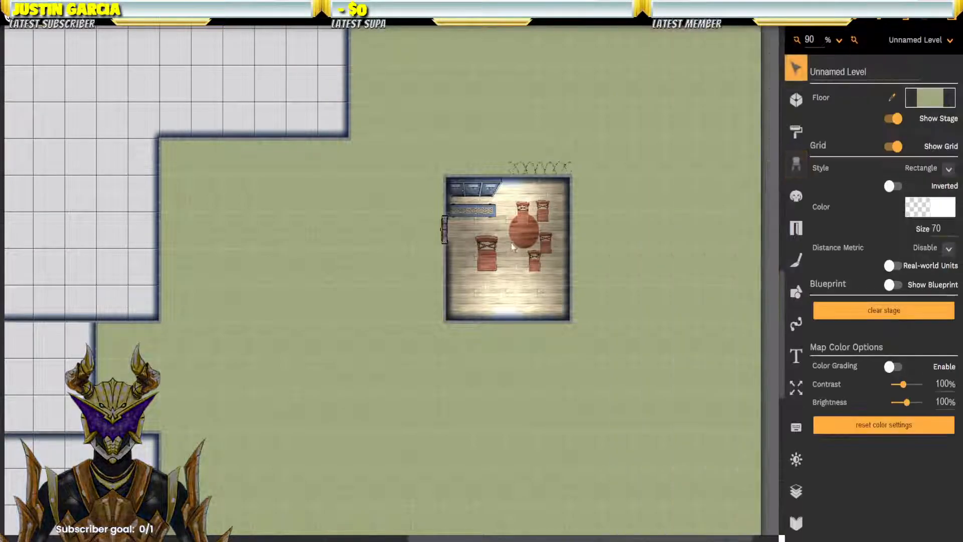
{"action": "left_click", "coordinate": [495, 263]}
{"action": "left_click", "coordinate": [487, 261]}
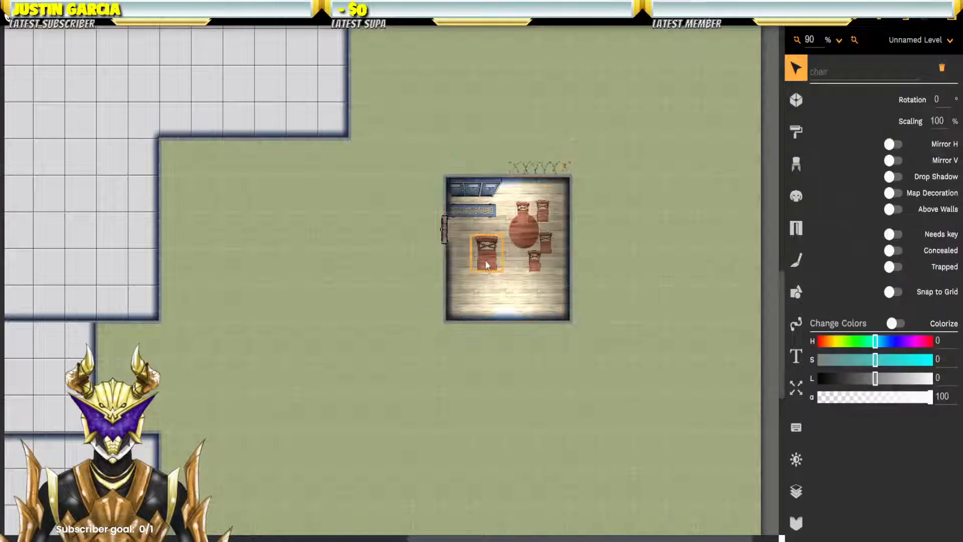
{"action": "key", "text": "Delete"}
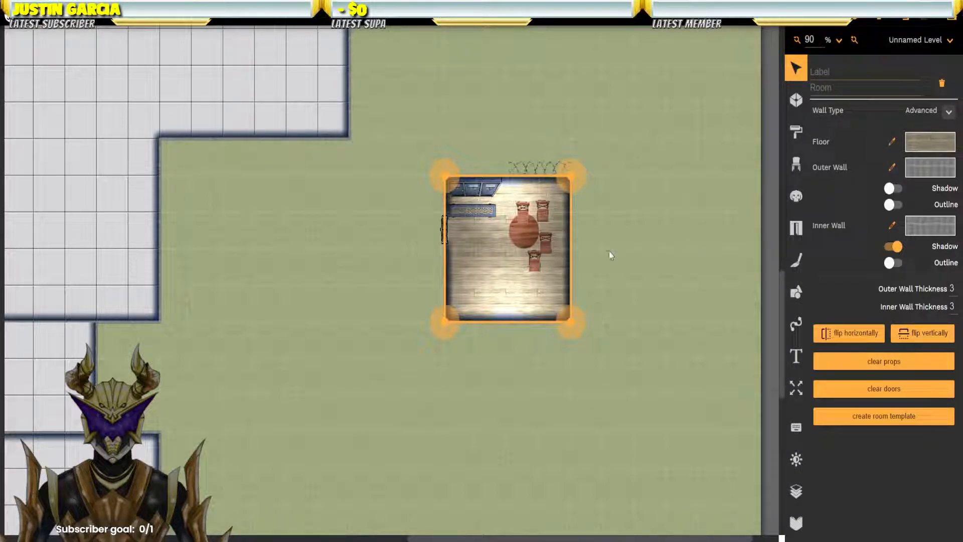
Step: Rotate the closed drawer to 270° and move it against the west wall at the small room's southwest corner
{"action": "left_click", "coordinate": [477, 216]}
{"action": "left_click_drag", "start_coordinate": [478, 216], "coordinate": [478, 277]}
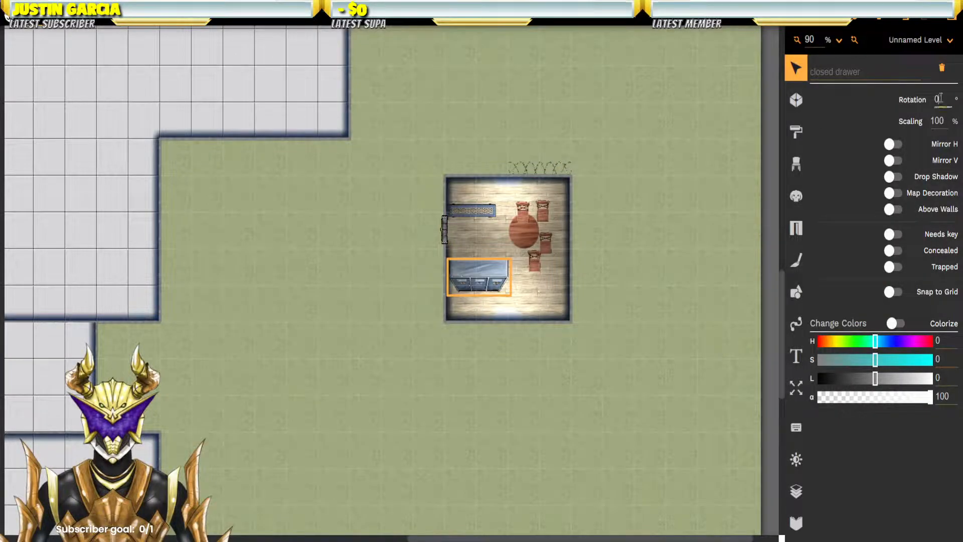
{"action": "type", "text": "90"}
{"action": "key", "text": "Return"}
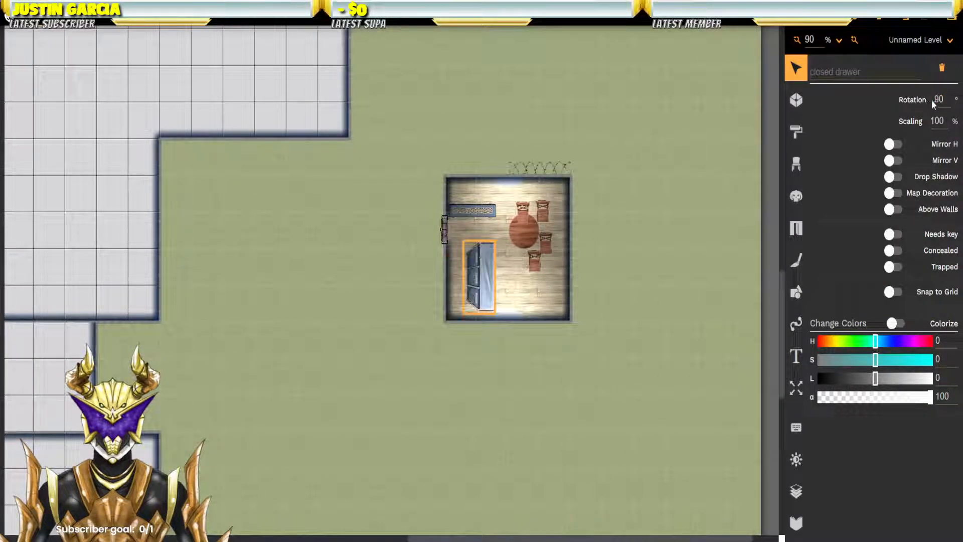
{"action": "type", "text": "270"}
{"action": "key", "text": "Return"}
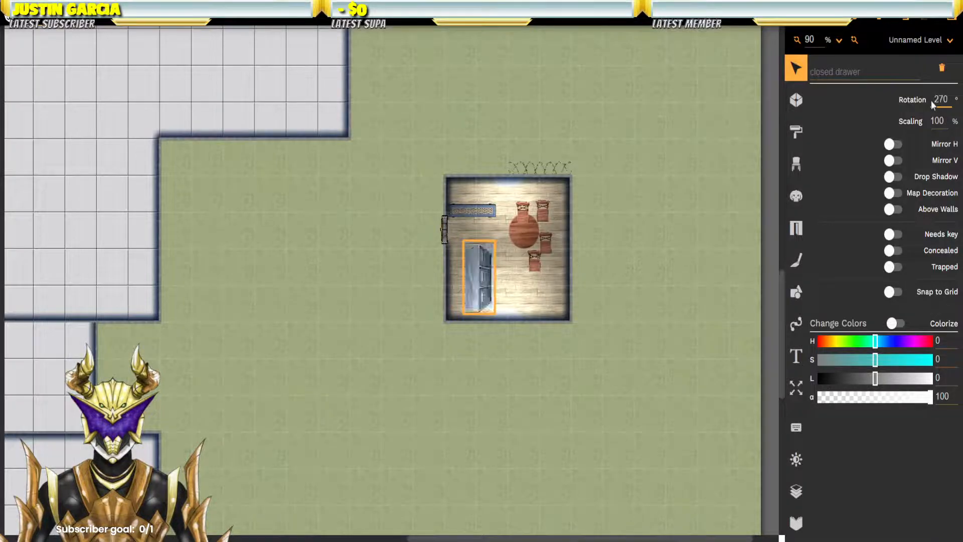
{"action": "left_click_drag", "start_coordinate": [480, 276], "coordinate": [445, 293]}
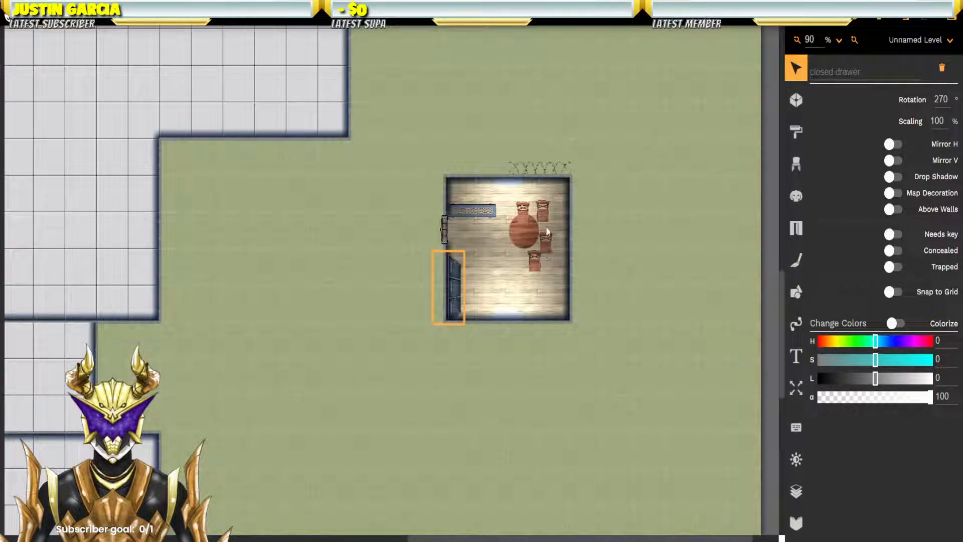
Step: Rotate the bench to 90°, move it just east of the closed drawer, and nudge the drawer slightly south
{"action": "left_click", "coordinate": [481, 211]}
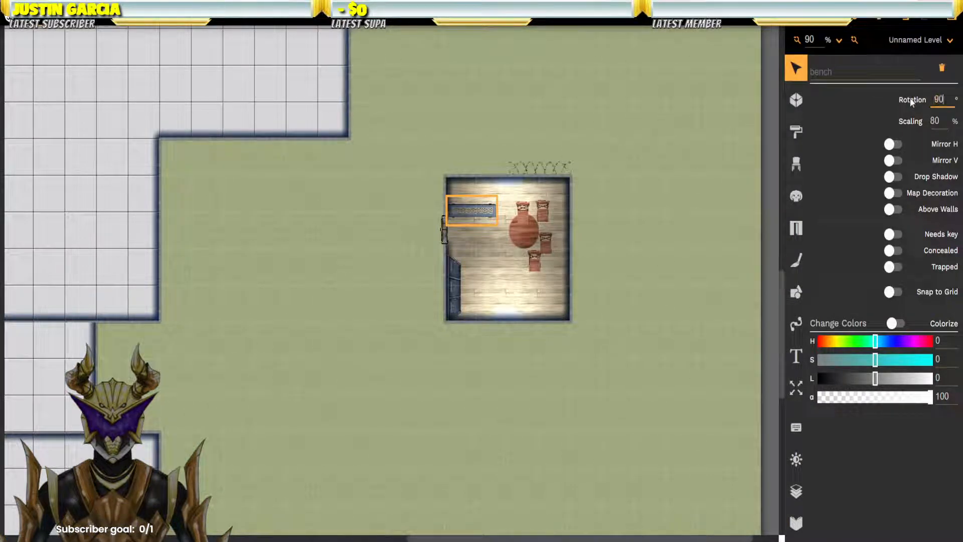
{"action": "left_click_drag", "start_coordinate": [474, 206], "coordinate": [480, 283]}
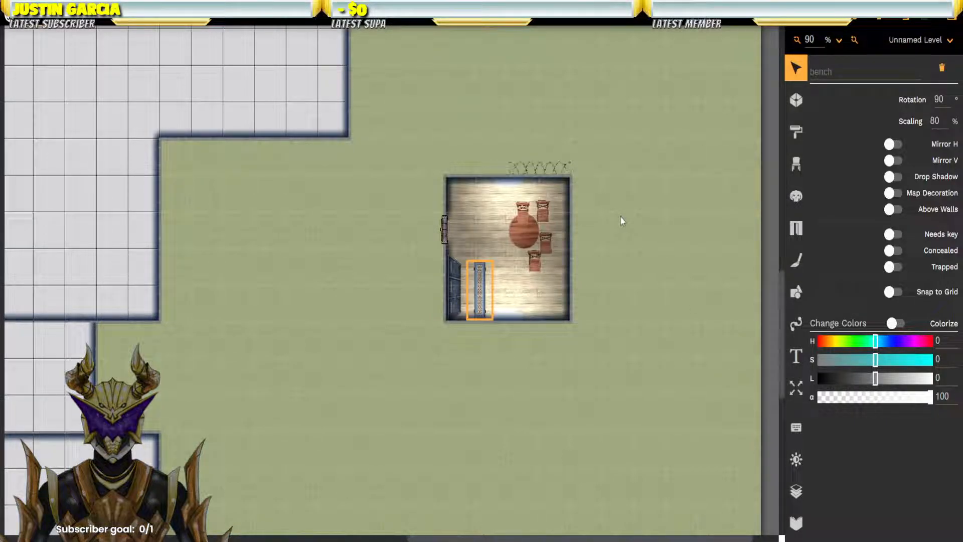
{"action": "left_click_drag", "start_coordinate": [458, 284], "coordinate": [458, 290]}
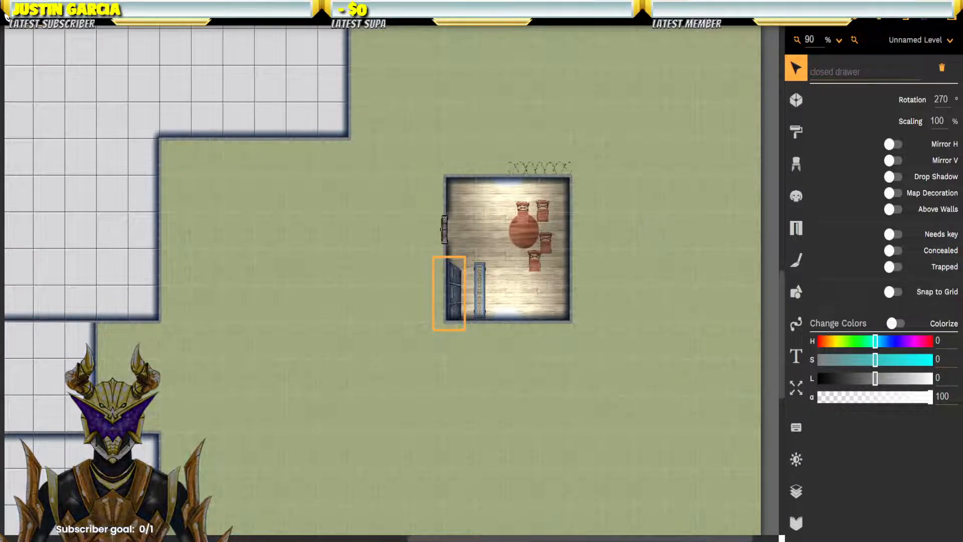
Step: Move the north chair to the round table's northwest side and bring the round table to the top of the room's layer order
{"action": "left_click", "coordinate": [526, 216]}
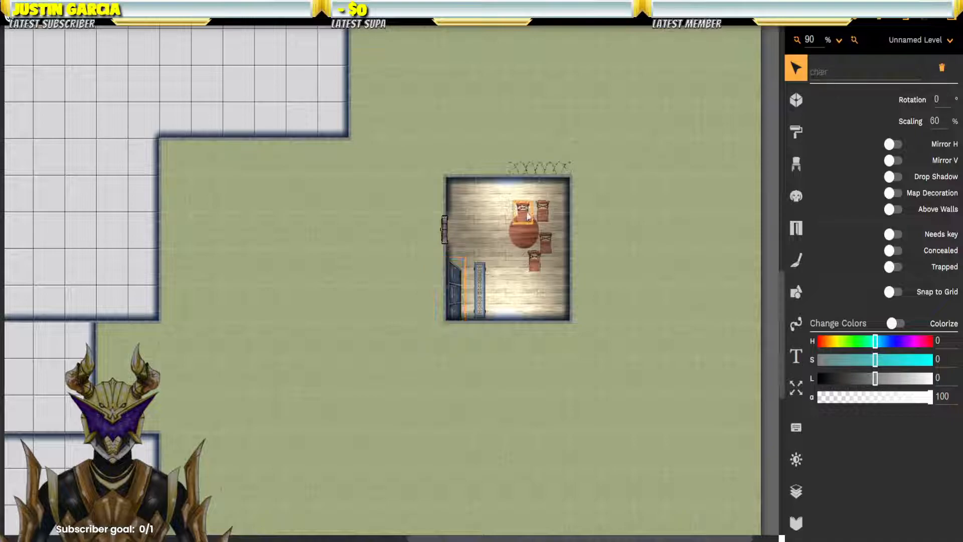
{"action": "left_click_drag", "start_coordinate": [527, 216], "coordinate": [514, 222]}
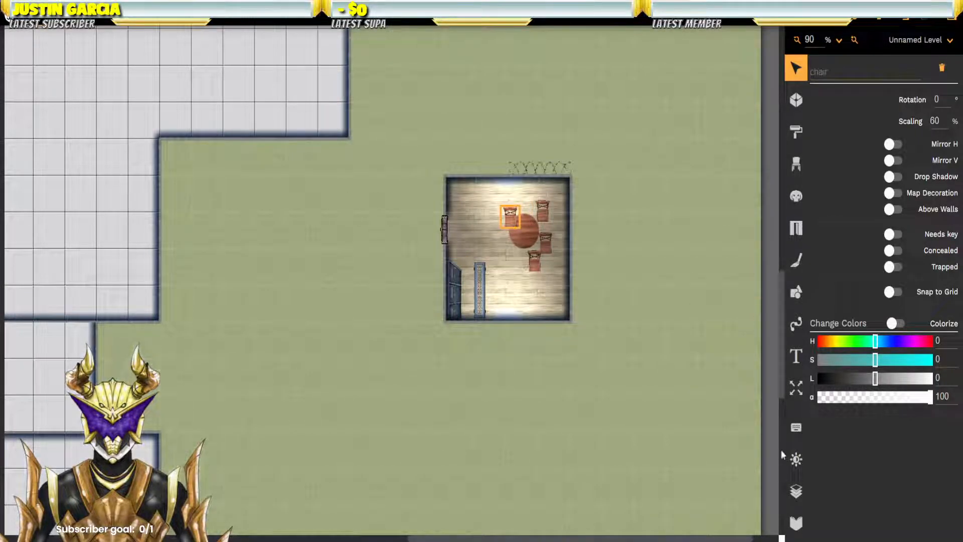
{"action": "left_click", "coordinate": [797, 491]}
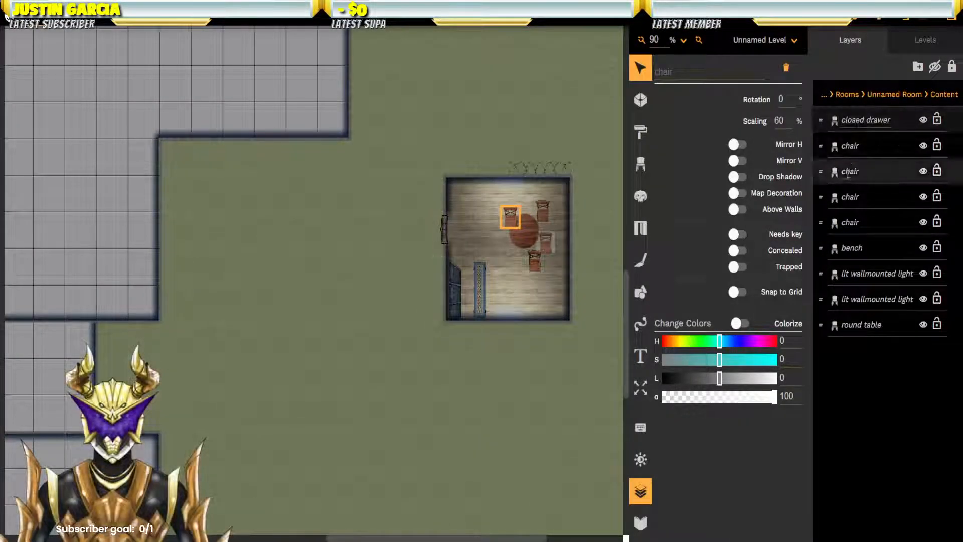
{"action": "left_click_drag", "start_coordinate": [820, 324], "coordinate": [825, 121]}
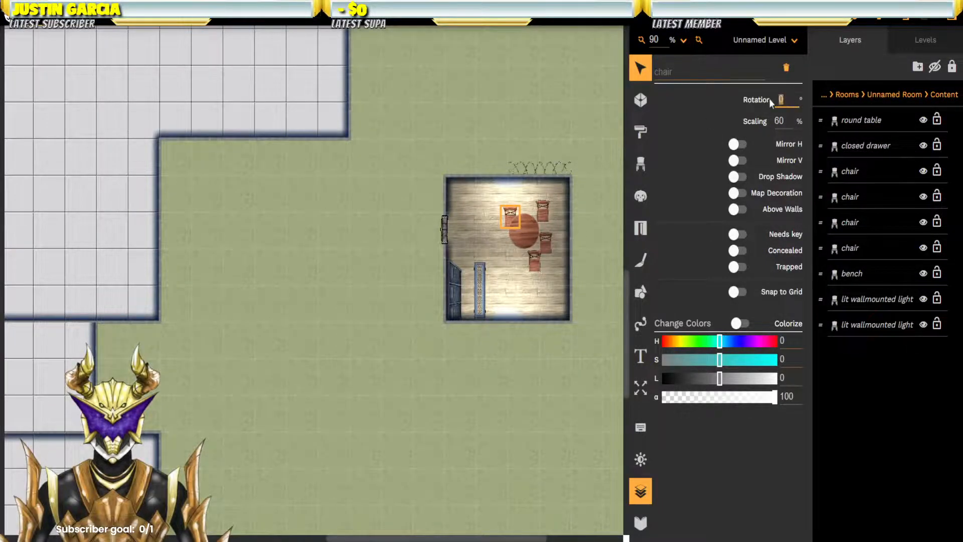
Step: Rotate the northwest chair to -45° and tuck it against the round table's edge
{"action": "type", "text": "45"}
{"action": "key", "text": "Return"}
{"action": "double_click", "coordinate": [784, 99]}
{"action": "key", "text": "BackSpace"}
{"action": "type", "text": "-45"}
{"action": "key", "text": "Return"}
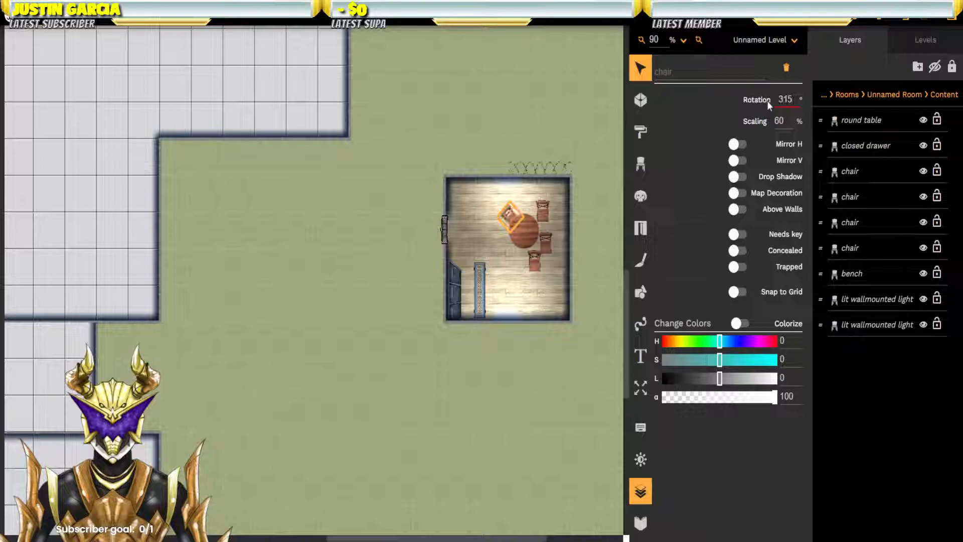
{"action": "left_click_drag", "start_coordinate": [509, 224], "coordinate": [512, 226]}
Step: Rotate the northeast chair to 45° and tuck it against the round table's northeast edge
{"action": "left_click", "coordinate": [545, 220]}
{"action": "left_click_drag", "start_coordinate": [789, 99], "coordinate": [764, 104]}
{"action": "type", "text": "45"}
{"action": "key", "text": "Return"}
{"action": "left_click_drag", "start_coordinate": [546, 213], "coordinate": [538, 220]}
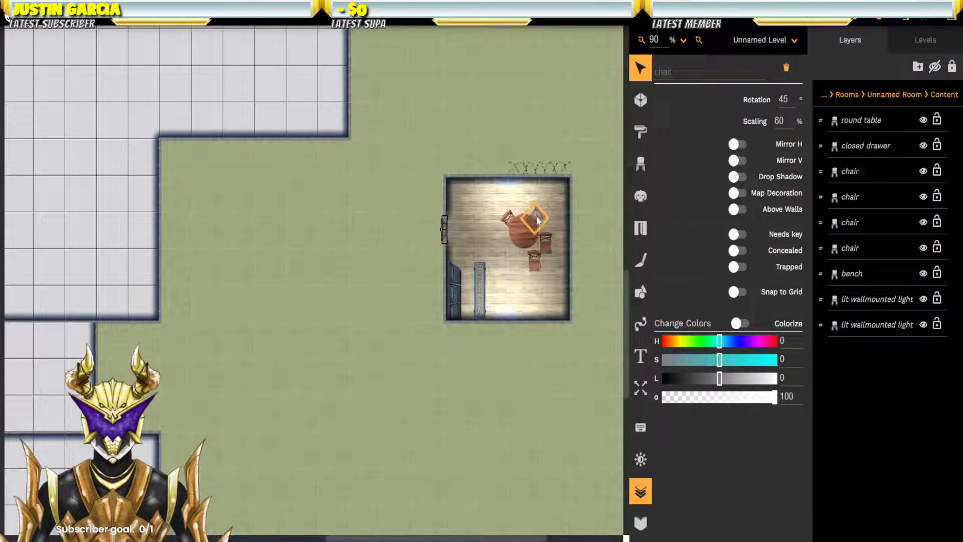
Step: Rotate the chair east of the round table to 200° and move it to the table's southwest edge
{"action": "left_click", "coordinate": [546, 242]}
{"action": "left_click_drag", "start_coordinate": [787, 98], "coordinate": [749, 99]}
{"action": "type", "text": "30"}
{"action": "key", "text": "Return"}
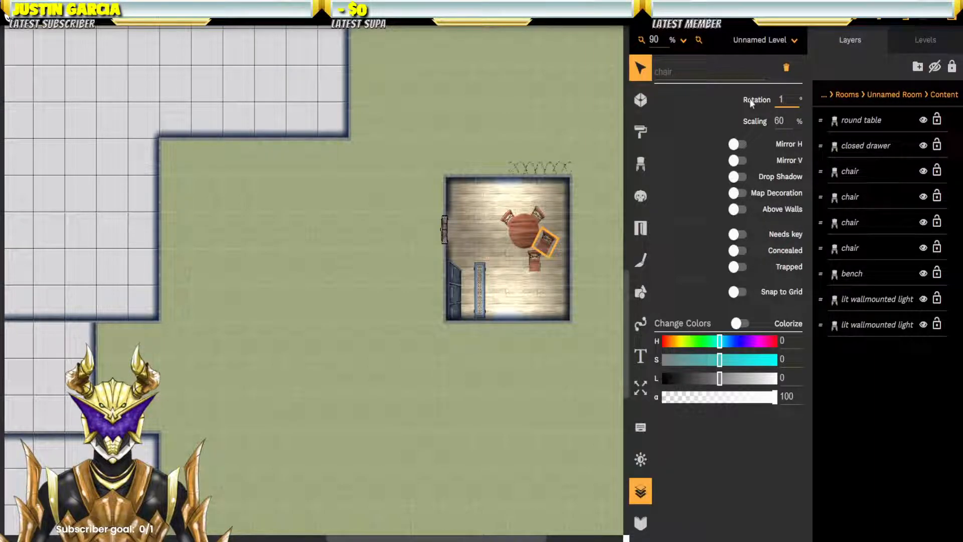
{"action": "type", "text": "1"}
{"action": "type", "text": "00"}
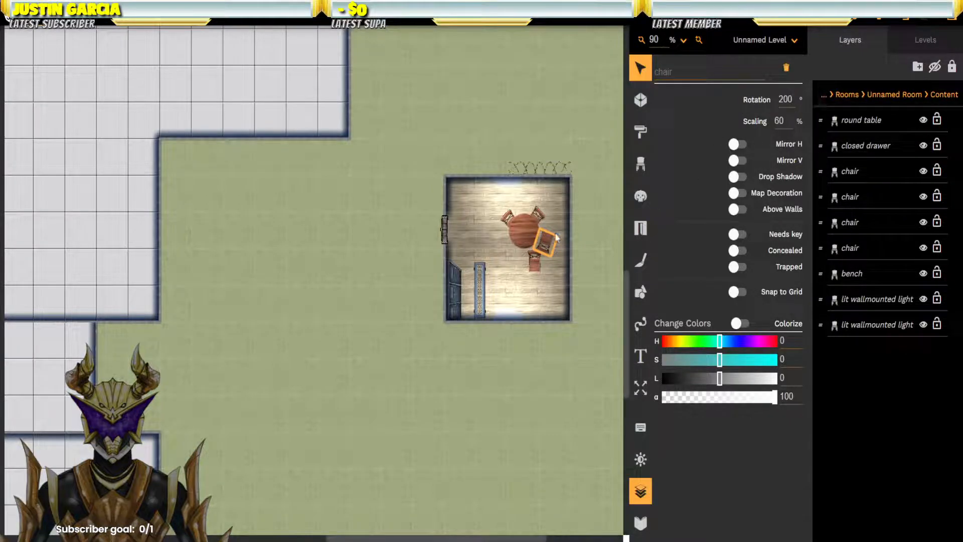
{"action": "left_click_drag", "start_coordinate": [552, 240], "coordinate": [515, 251]}
Step: Rotate the remaining south chair to 150° and tuck it against the round table's southeast edge
{"action": "left_click", "coordinate": [537, 259]}
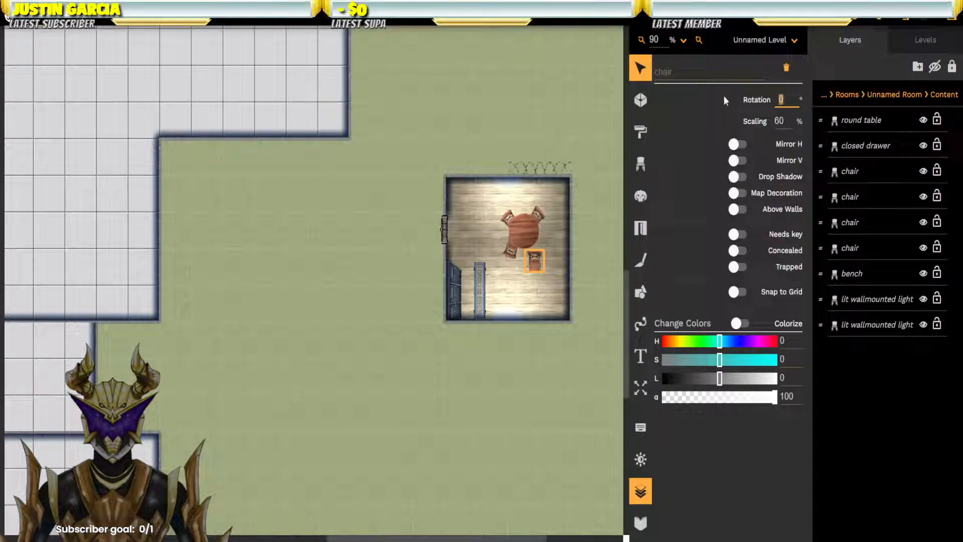
{"action": "type", "text": "150"}
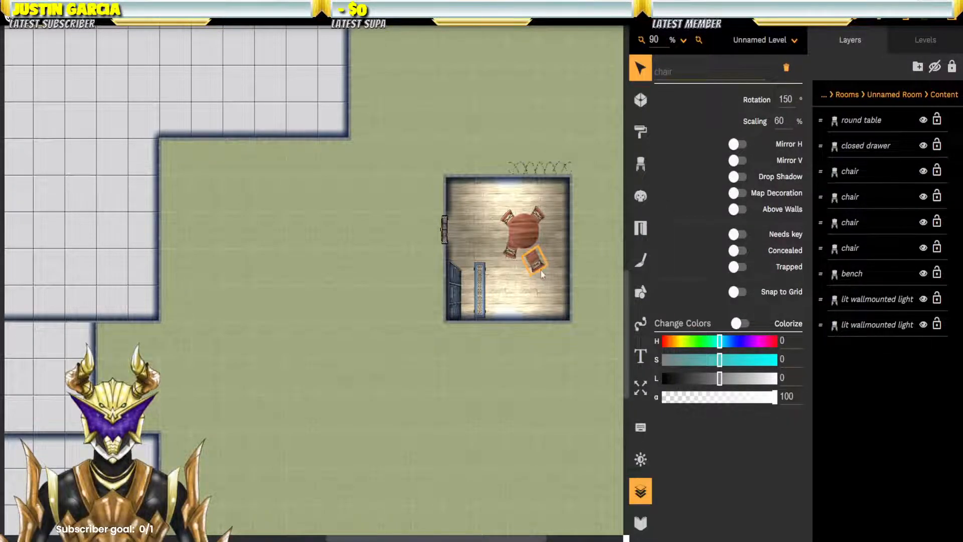
{"action": "left_click_drag", "start_coordinate": [544, 274], "coordinate": [549, 256]}
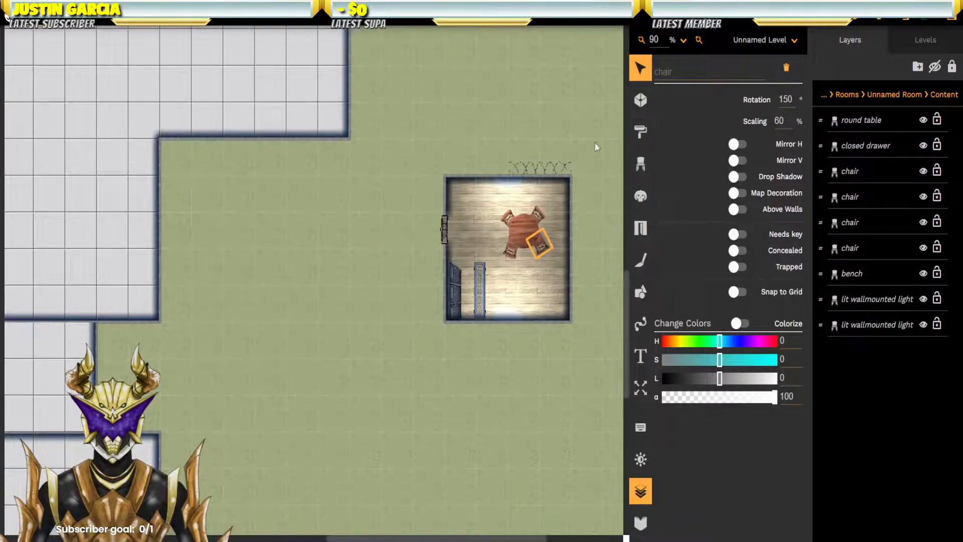
{"action": "left_click", "coordinate": [597, 147]}
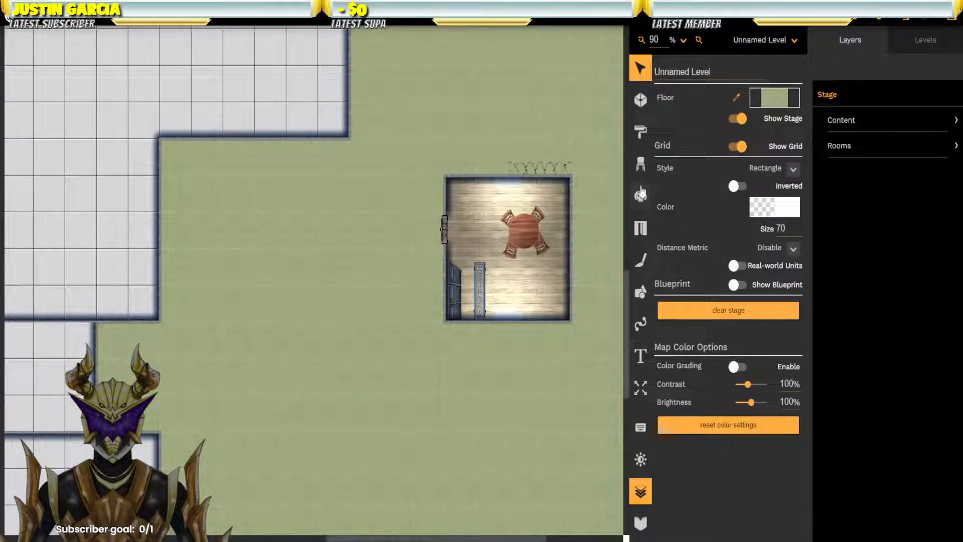
Step: Search the props for cards and place the scattered play cards set in the middle of the round table
{"action": "left_click", "coordinate": [641, 164]}
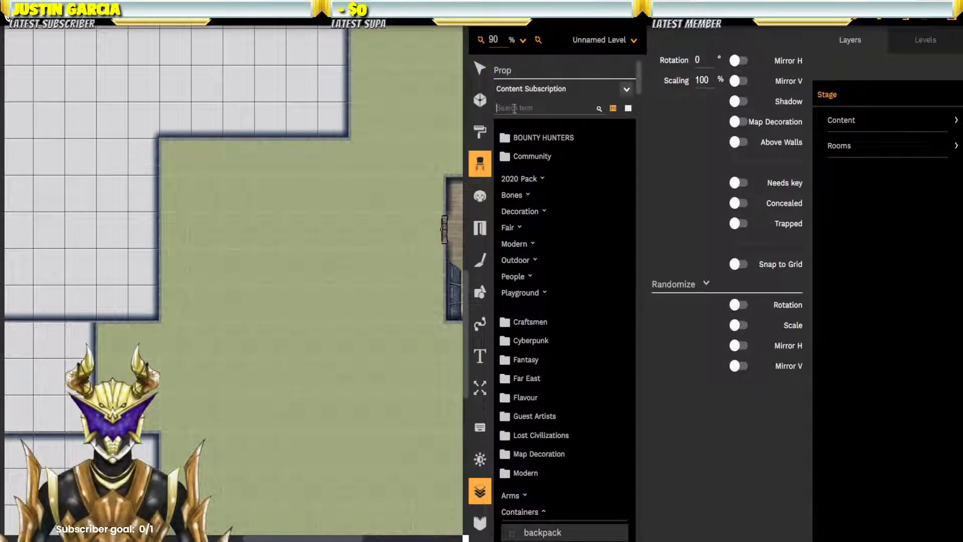
{"action": "type", "text": "cards"}
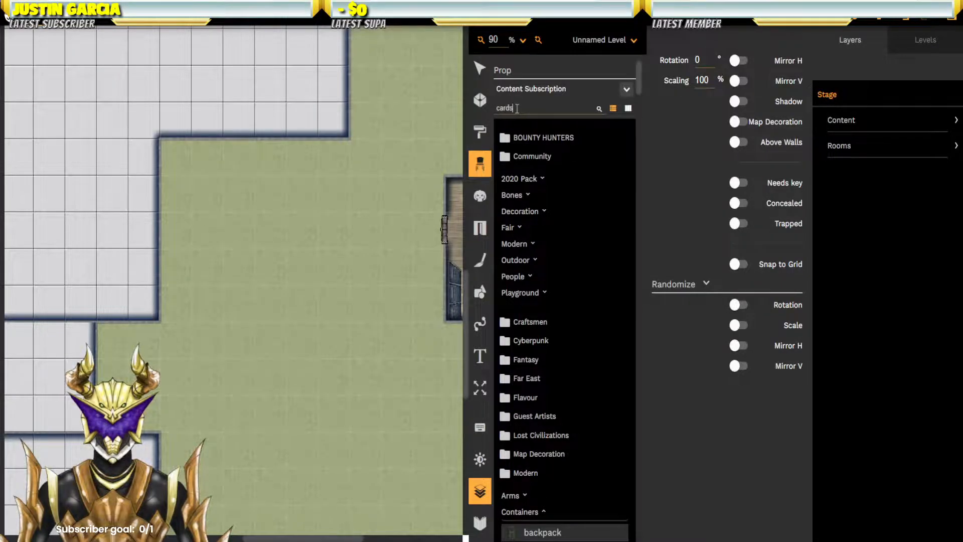
{"action": "key", "text": "Return"}
{"action": "left_click", "coordinate": [545, 153]}
{"action": "left_click", "coordinate": [530, 141]}
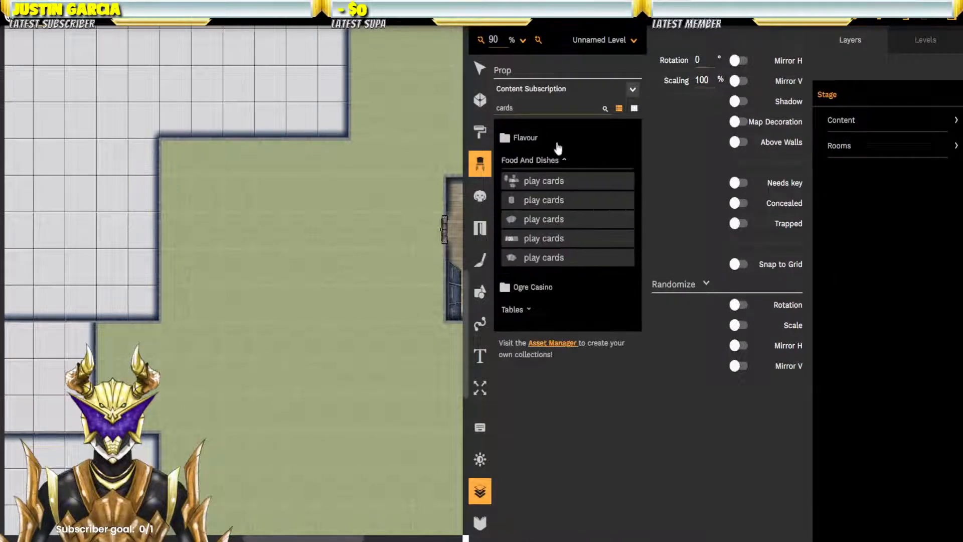
{"action": "left_click", "coordinate": [517, 310]}
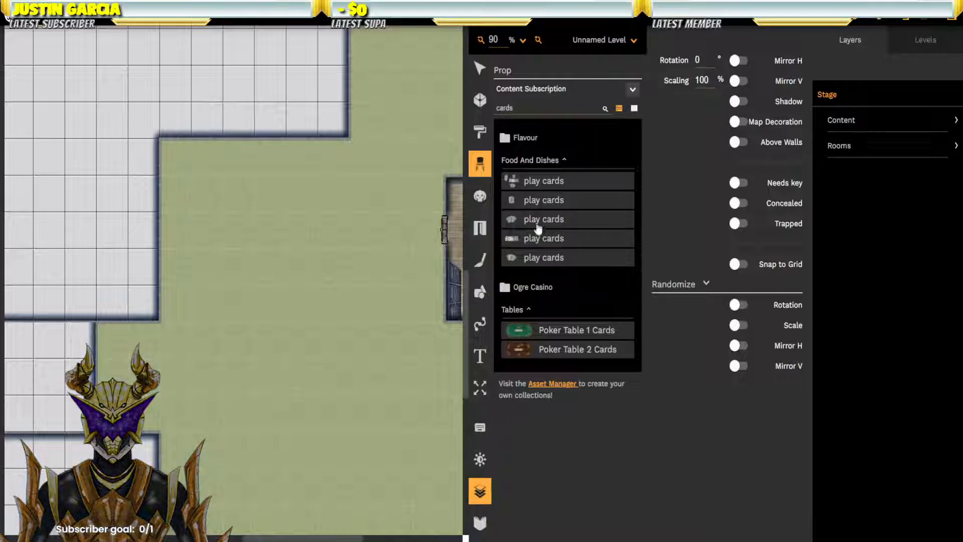
{"action": "left_click", "coordinate": [480, 493]}
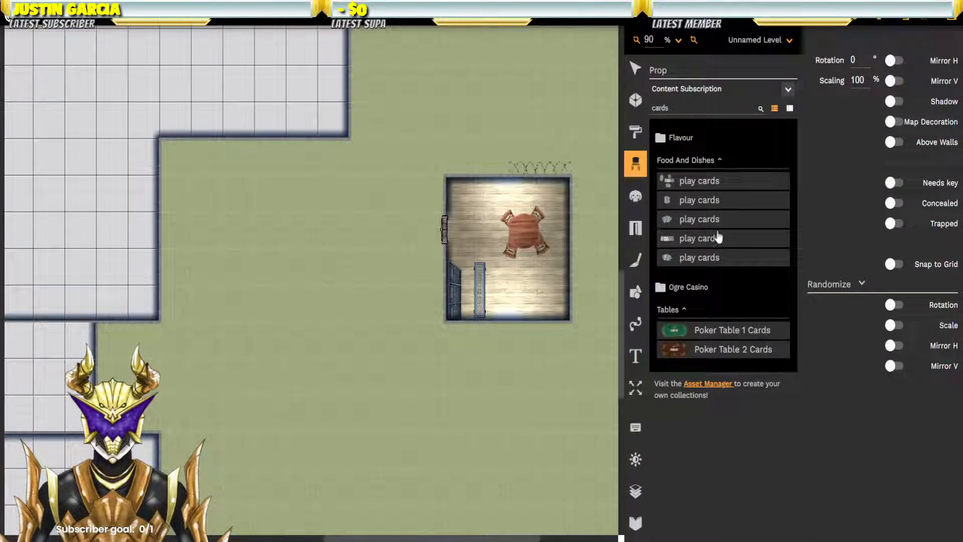
{"action": "left_click", "coordinate": [665, 186]}
{"action": "left_click", "coordinate": [526, 232]}
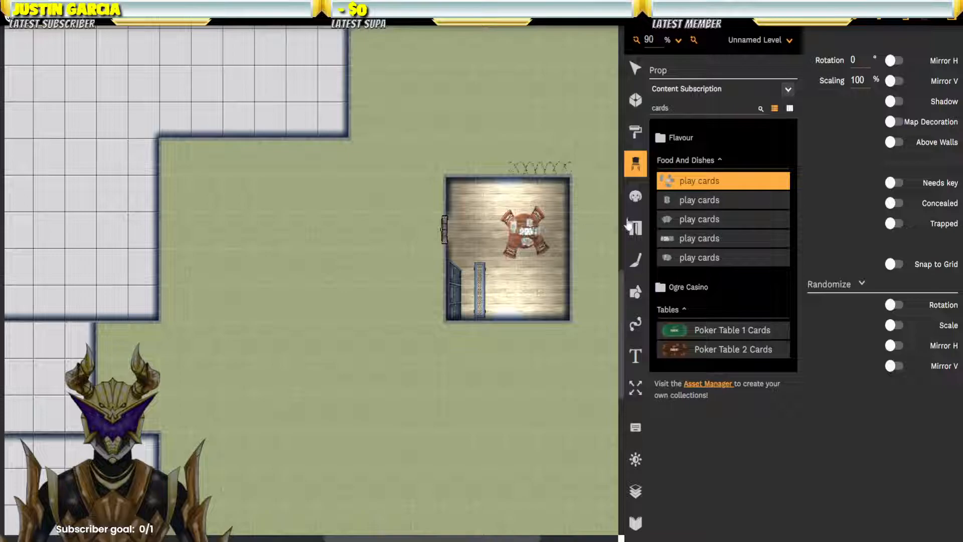
Step: Set the scaling of the play cards on the round table to 90%
{"action": "left_click", "coordinate": [636, 68]}
{"action": "left_click", "coordinate": [577, 202]}
{"action": "left_click", "coordinate": [527, 236]}
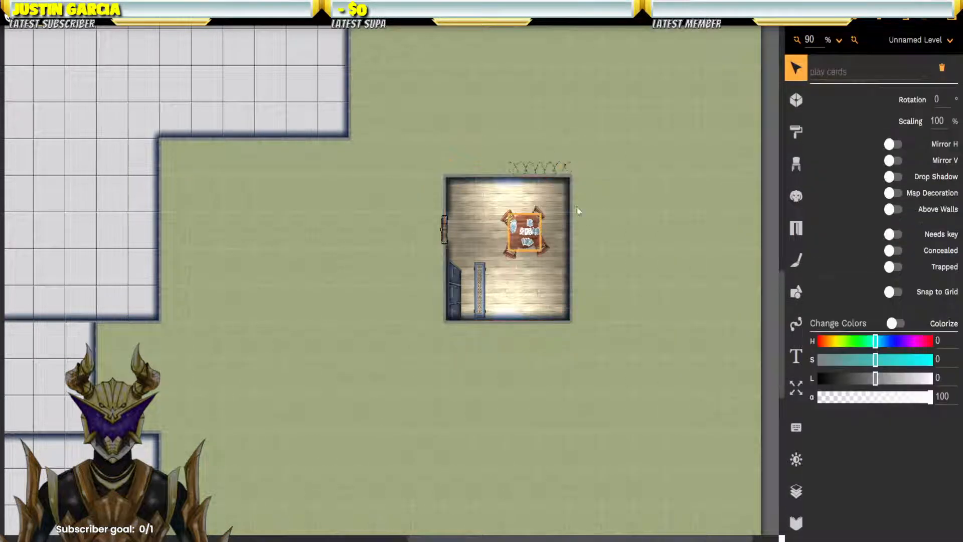
{"action": "double_click", "coordinate": [943, 121]}
{"action": "type", "text": "90"}
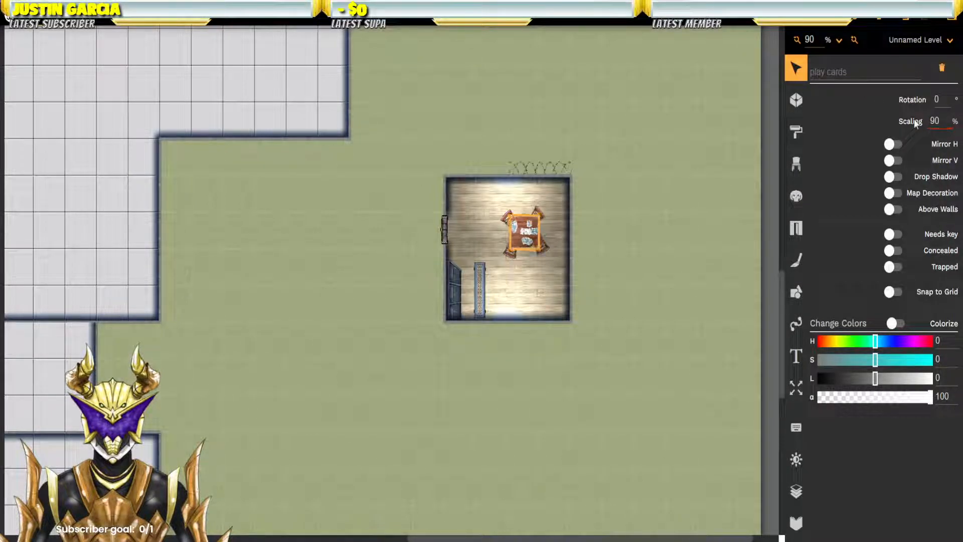
{"action": "left_click_drag", "start_coordinate": [941, 122], "coordinate": [905, 125]}
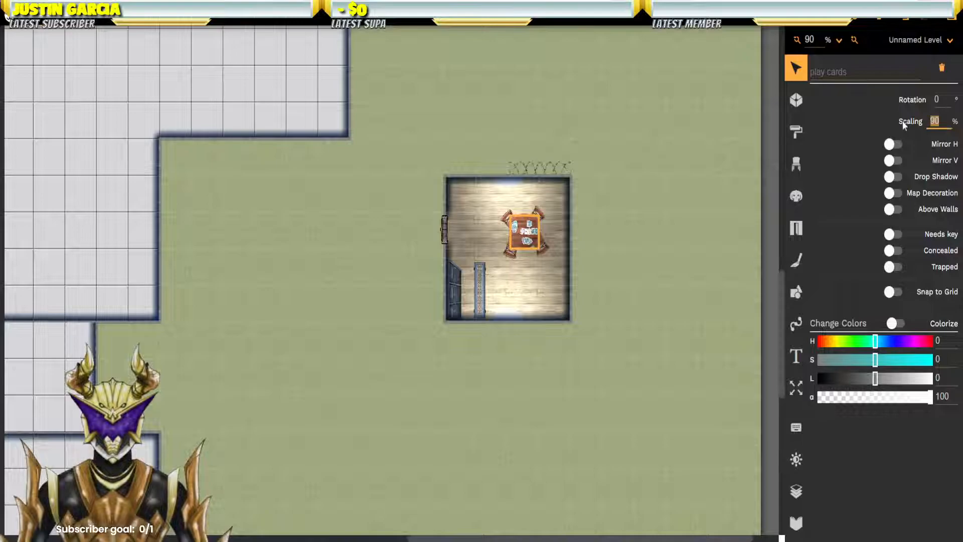
{"action": "left_click", "coordinate": [606, 209]}
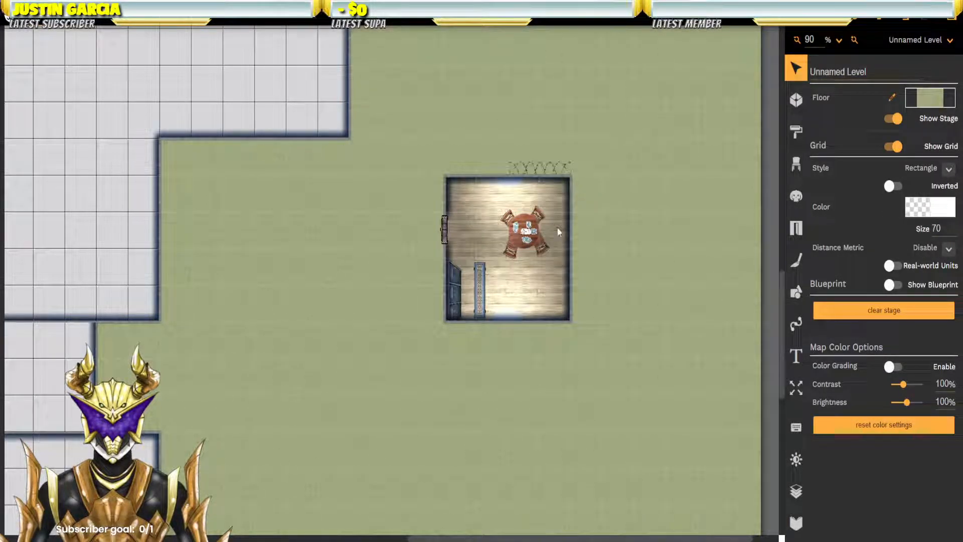
Step: Search the prop library for "counter"
{"action": "left_click", "coordinate": [796, 132]}
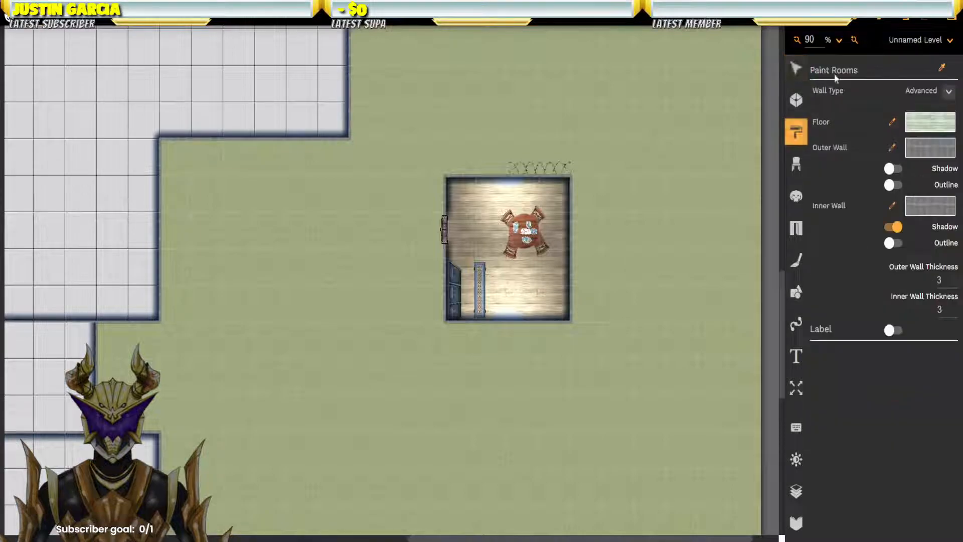
{"action": "left_click", "coordinate": [797, 164]}
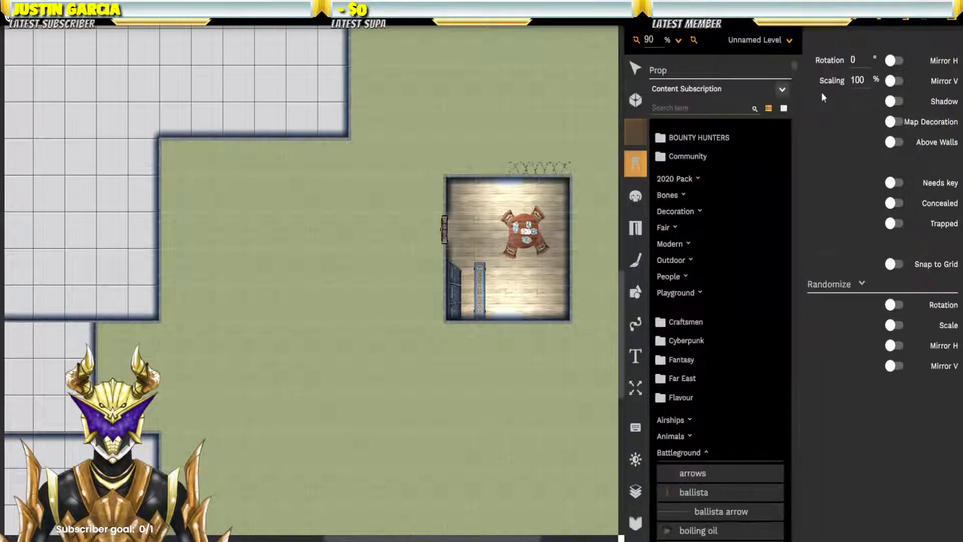
{"action": "left_click", "coordinate": [692, 107]}
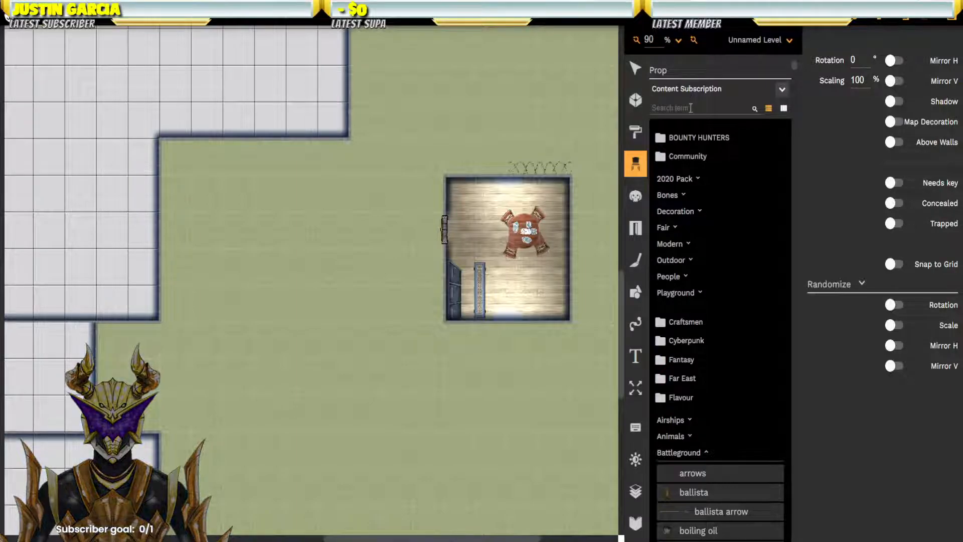
{"action": "type", "text": "c"}
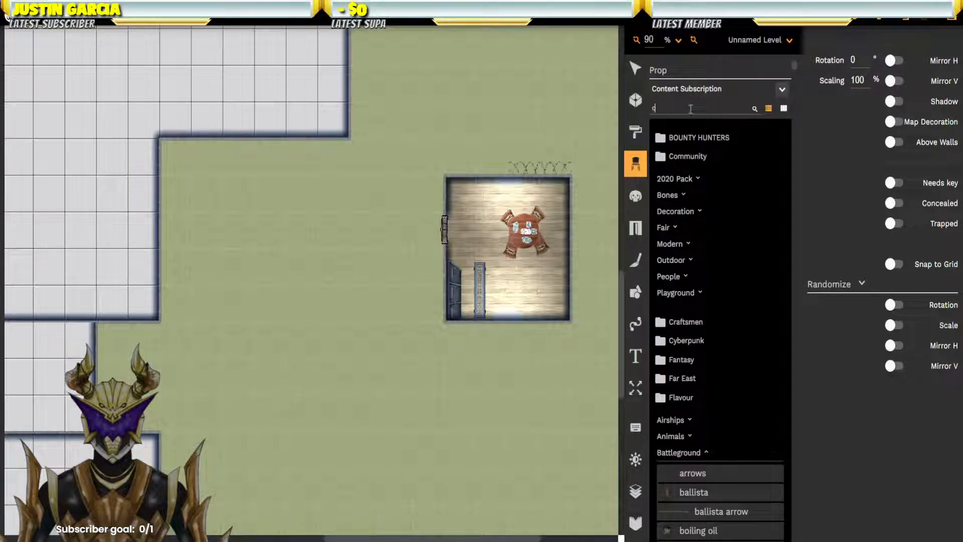
{"action": "type", "text": "ounter"}
{"action": "key", "text": "Return"}
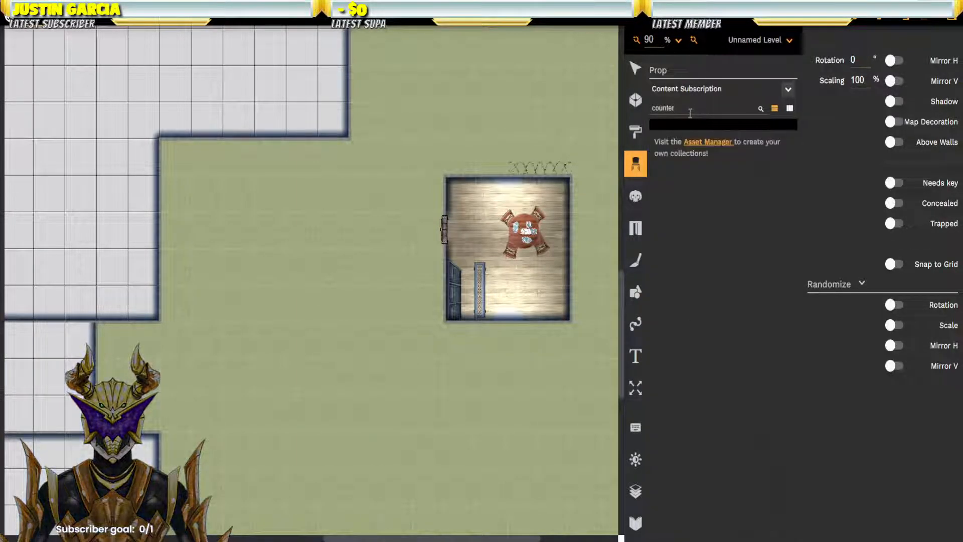
Step: Search the props for "table" and place a marble table along the north wall in the small room's northwest corner
{"action": "double_click", "coordinate": [709, 104]}
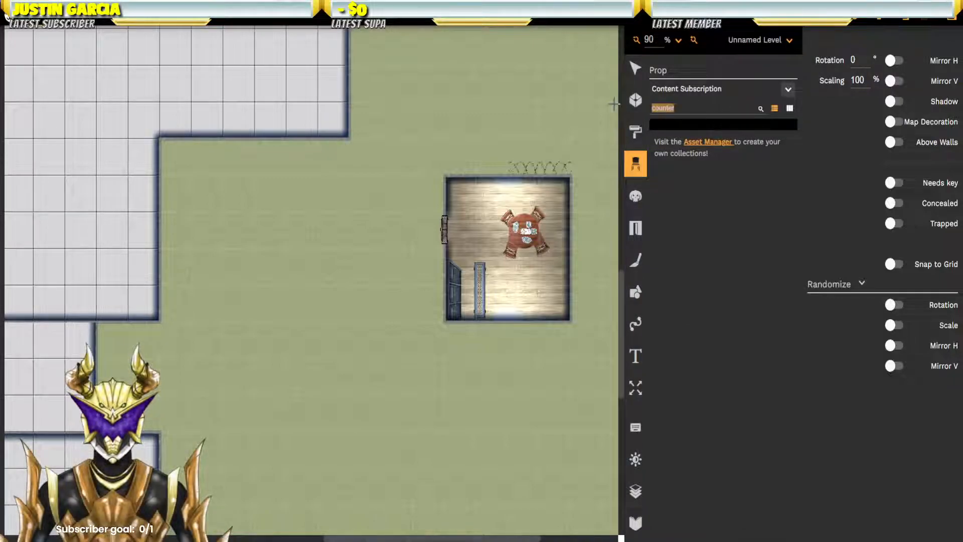
{"action": "key", "text": "BackSpace"}
{"action": "type", "text": "table"}
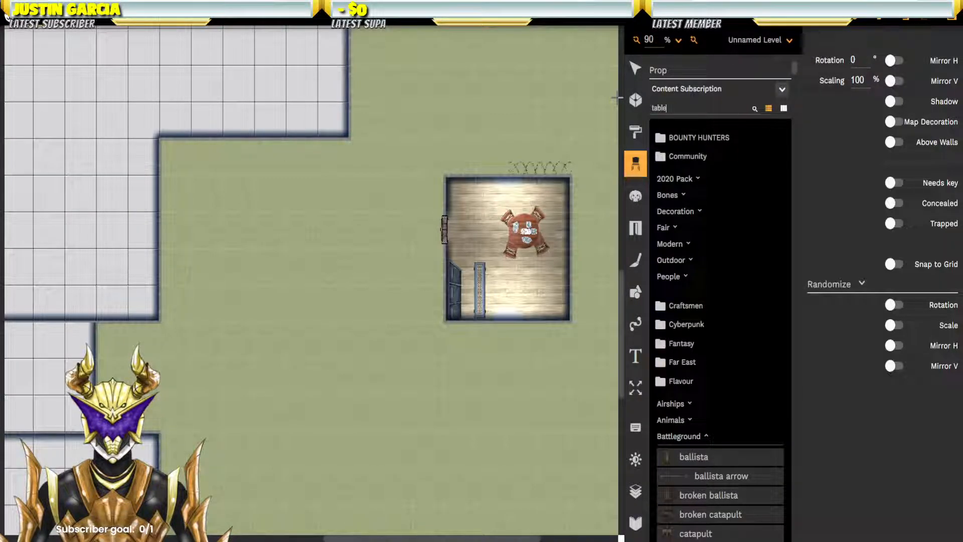
{"action": "key", "text": "Return"}
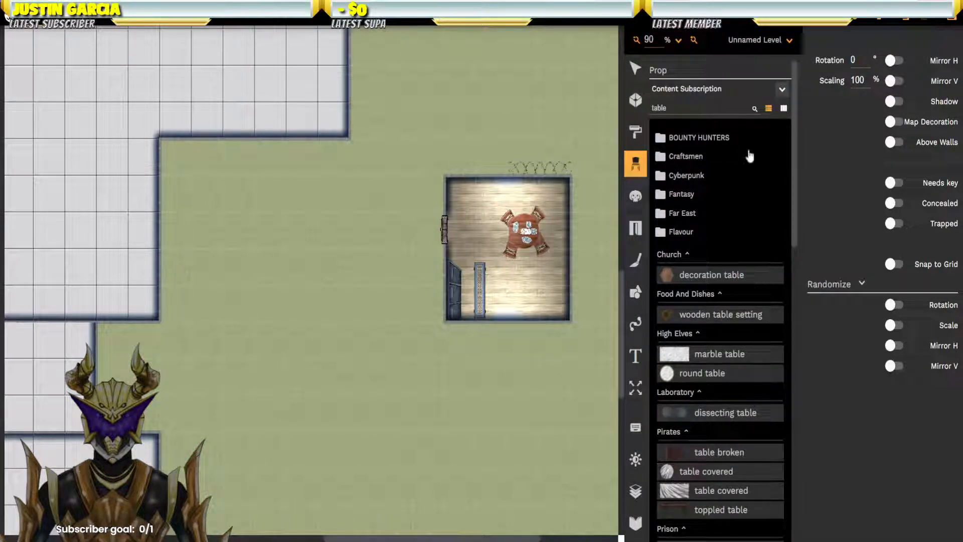
{"action": "scroll", "coordinate": [747, 163], "scroll_direction": "down", "scroll_amount": 5}
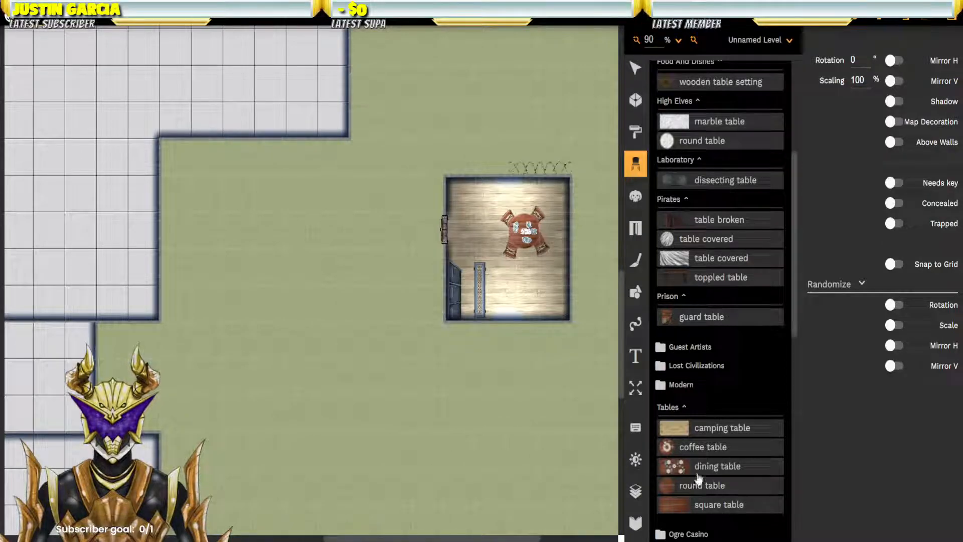
{"action": "left_click", "coordinate": [716, 126]}
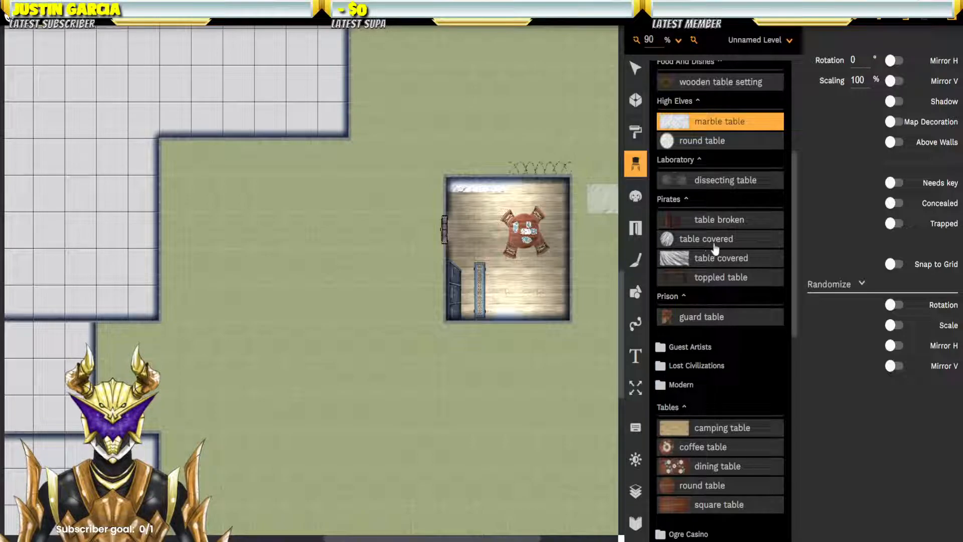
Step: Search the props for "sink" and place the Kitchen Sink on the marble table in the small room's northwest corner
{"action": "scroll", "coordinate": [725, 211], "scroll_direction": "down", "scroll_amount": 3}
{"action": "scroll", "coordinate": [729, 211], "scroll_direction": "up", "scroll_amount": 6}
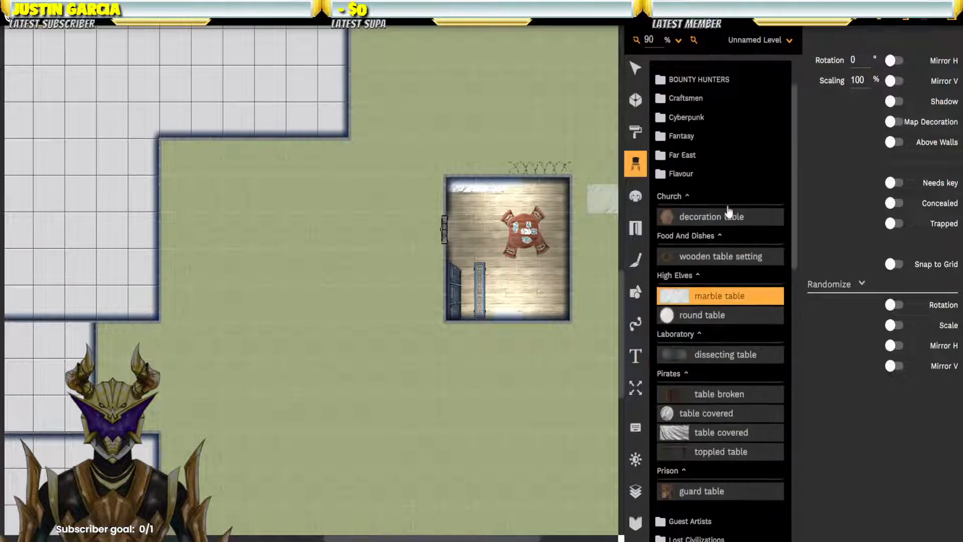
{"action": "scroll", "coordinate": [728, 210], "scroll_direction": "up", "scroll_amount": 2}
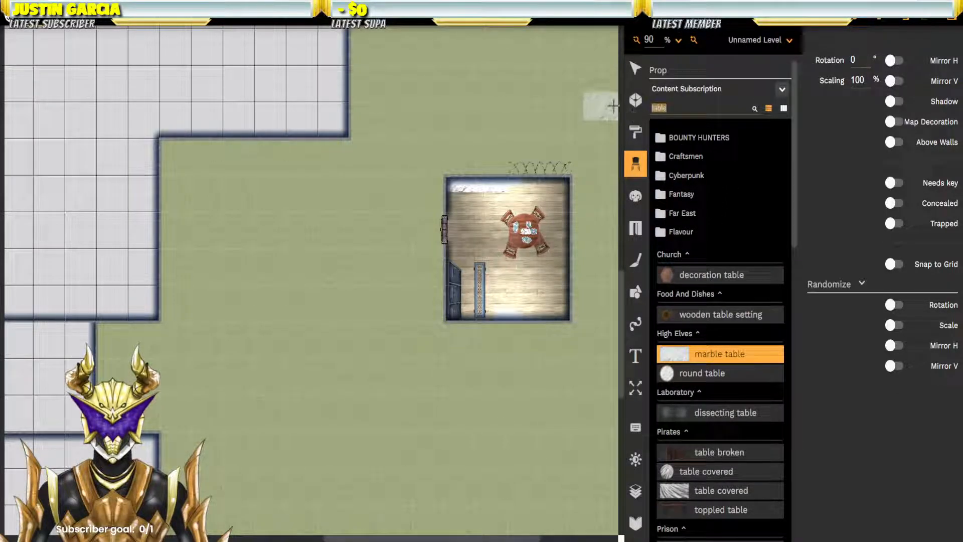
{"action": "type", "text": "sink"}
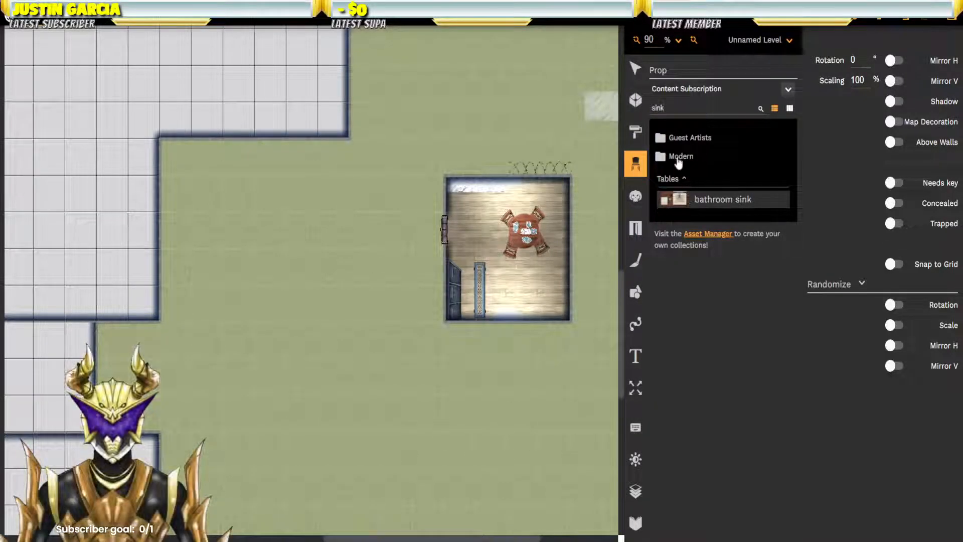
{"action": "left_click", "coordinate": [695, 138]}
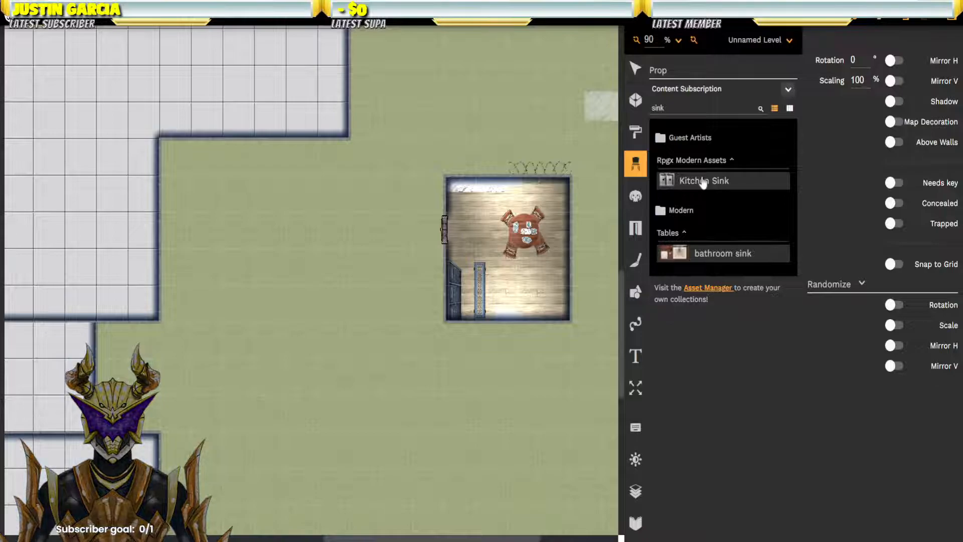
{"action": "left_click", "coordinate": [703, 182]}
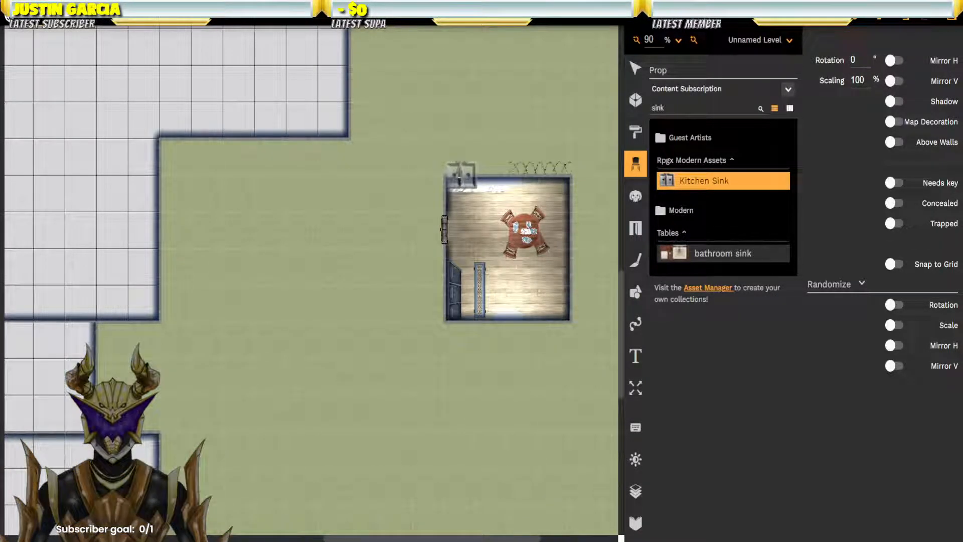
{"action": "left_click", "coordinate": [463, 175]}
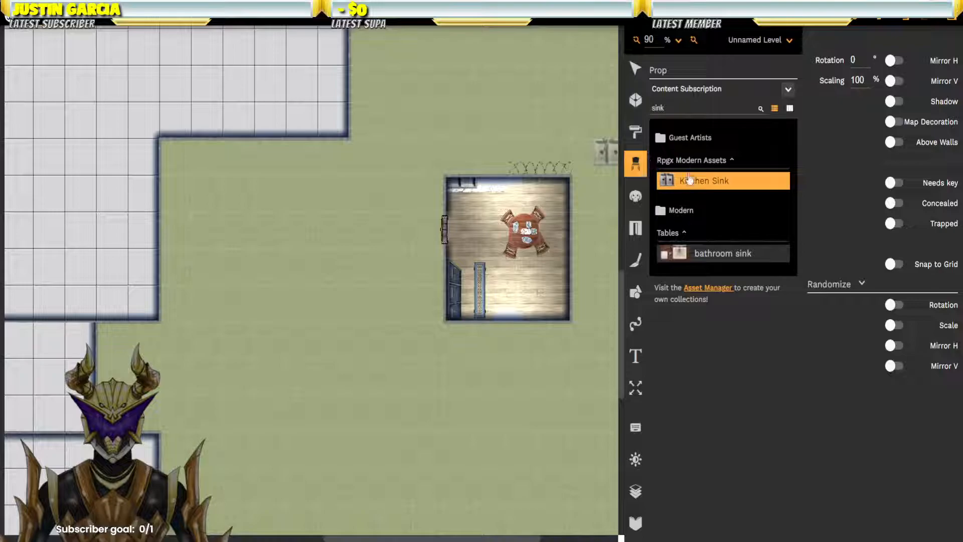
Step: Search the props for "fri" and place a refrigerator against the north wall and Burger And Fries on the marble table's east end
{"action": "left_click", "coordinate": [677, 105]}
{"action": "type", "text": "fri"}
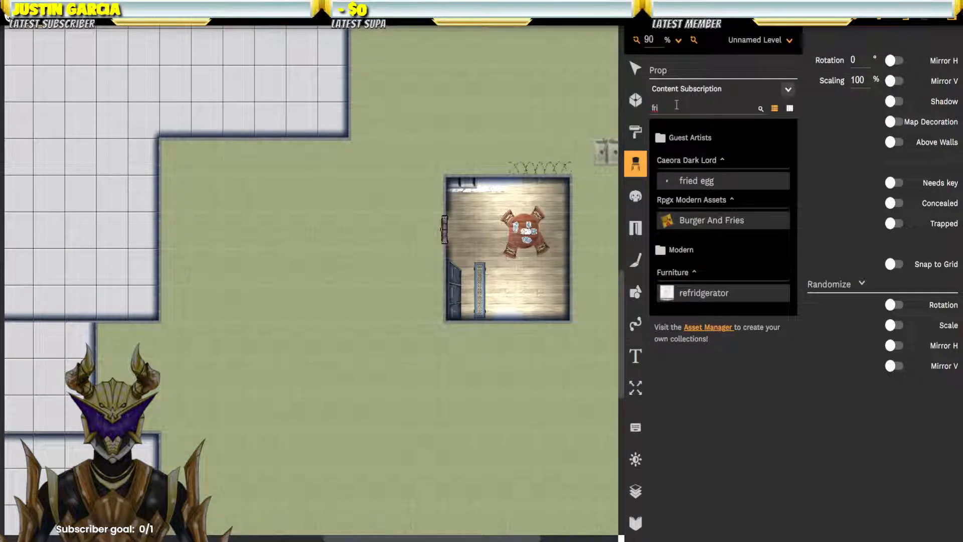
{"action": "left_click", "coordinate": [672, 297]}
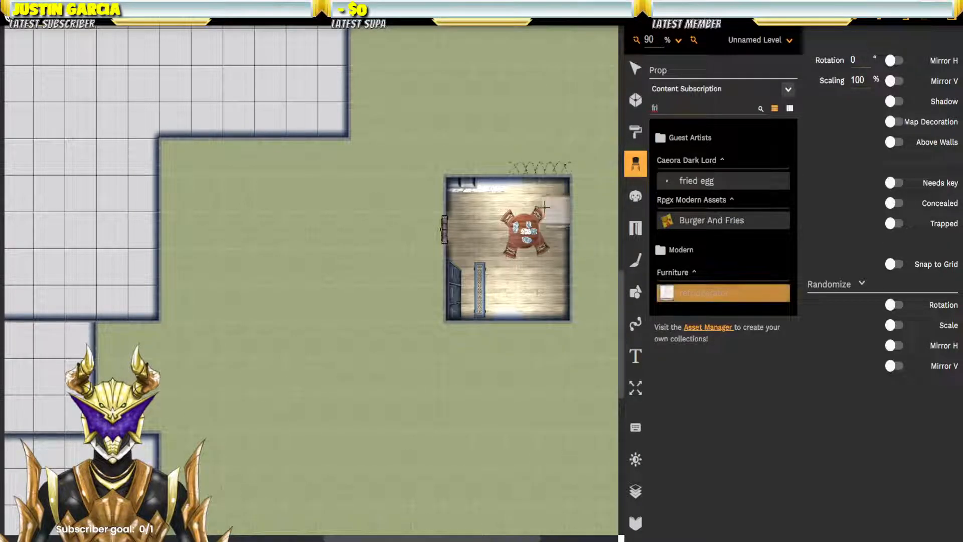
{"action": "left_click", "coordinate": [521, 175]}
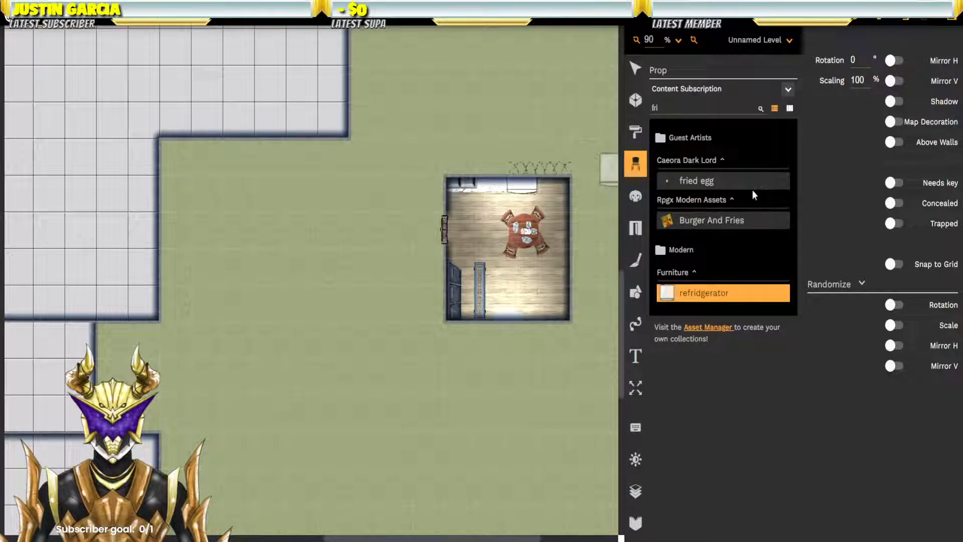
{"action": "left_click", "coordinate": [668, 224]}
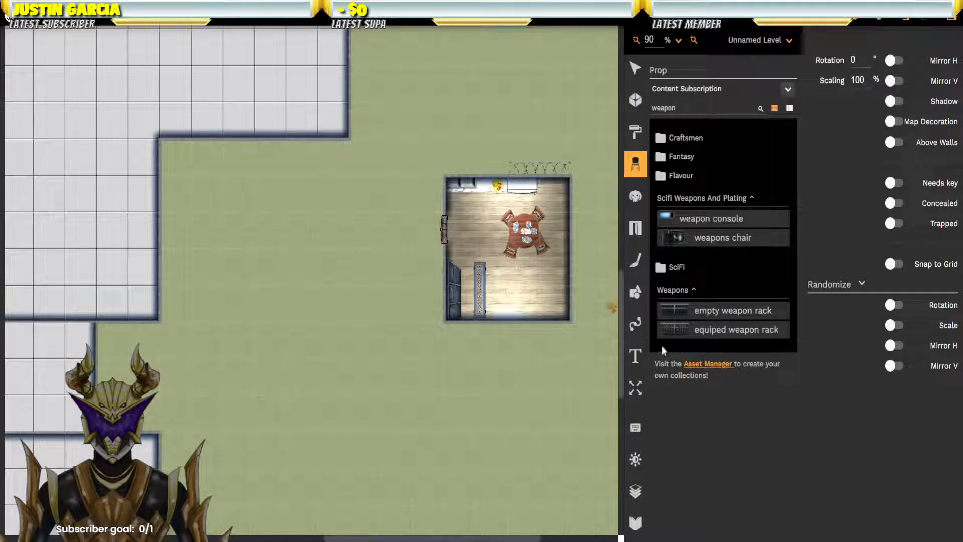
Step: Search the props for "weapon" and place an equipped weapon rack, rotated 180°, against the south wall in the small room's southeast corner
{"action": "left_click", "coordinate": [681, 335]}
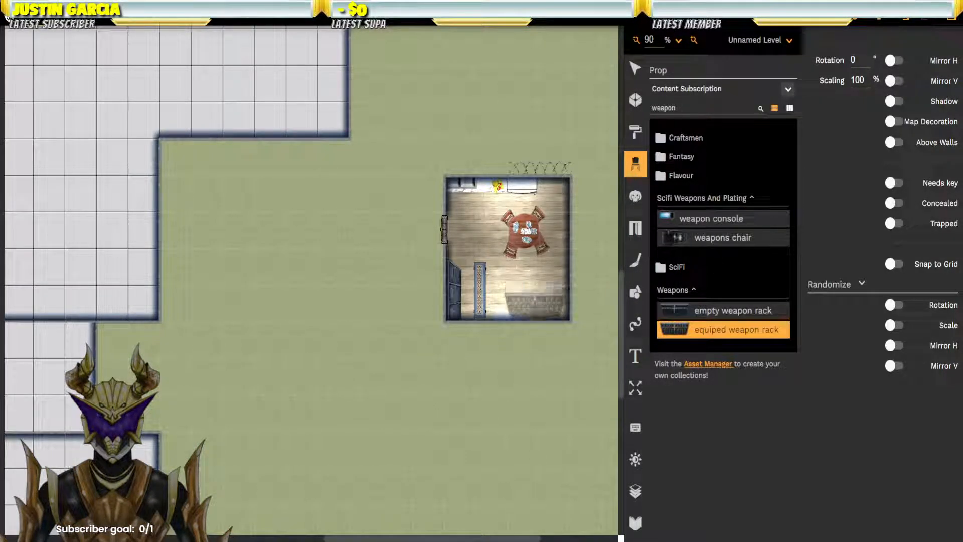
{"action": "left_click", "coordinate": [828, 60]}
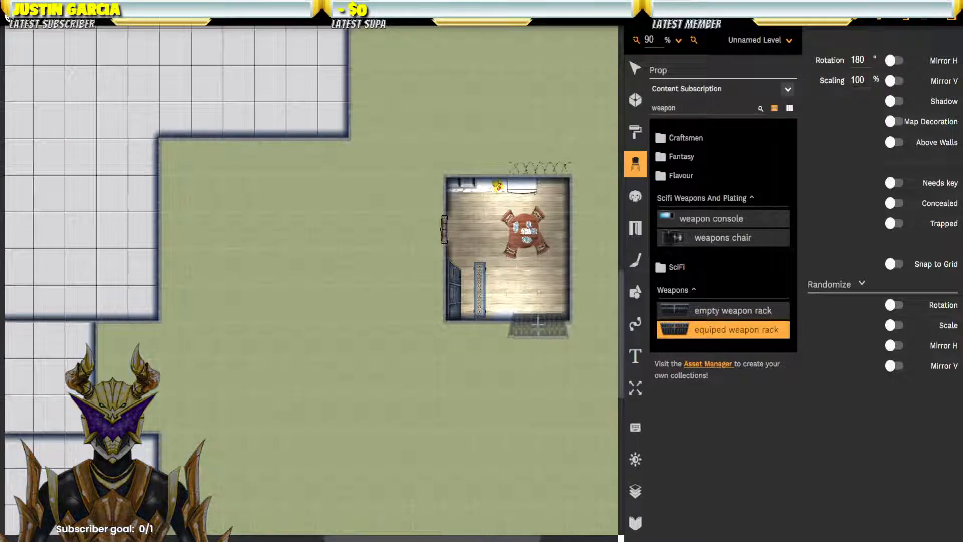
{"action": "left_click", "coordinate": [537, 316]}
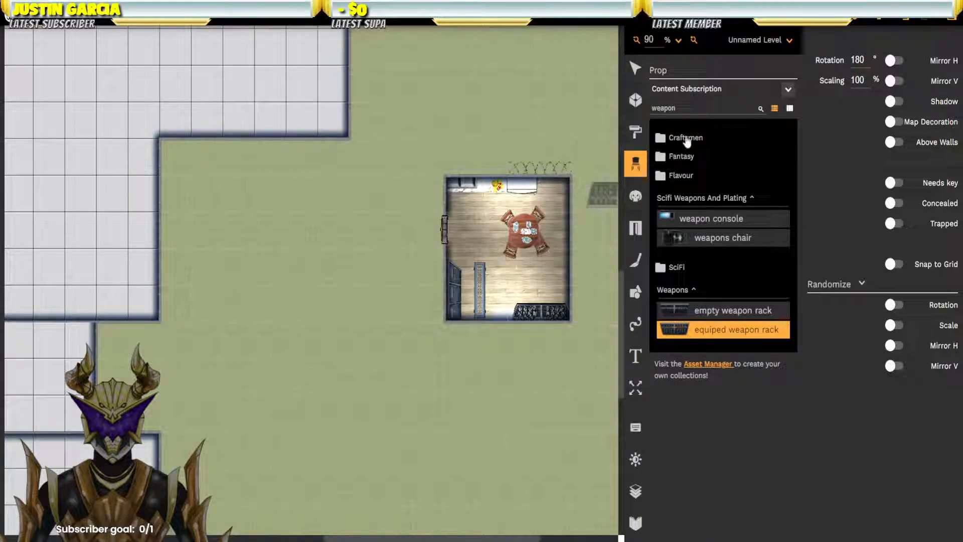
Step: Search the props for "barb" and place barbed wire at 50% scaling outside the western half of the small room's north wall
{"action": "double_click", "coordinate": [669, 108]}
{"action": "type", "text": "barb"}
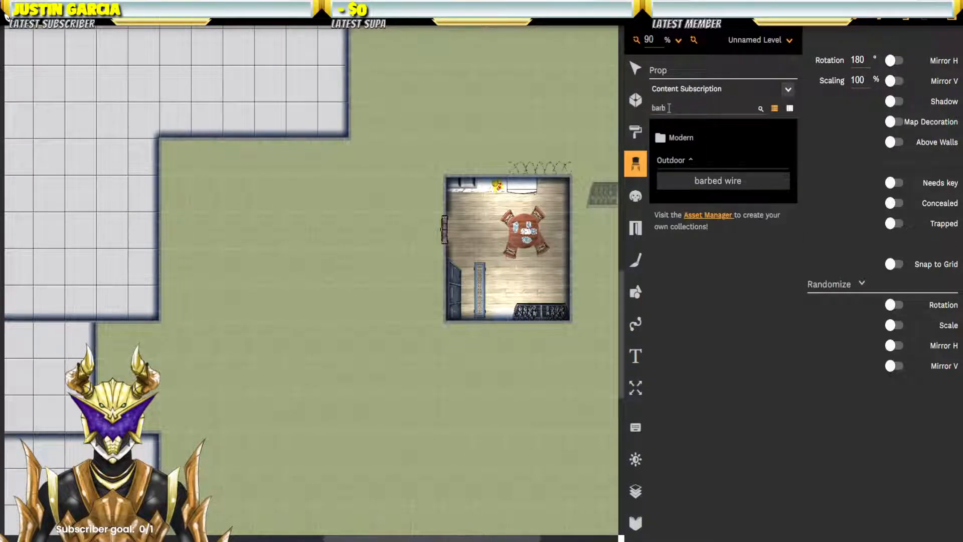
{"action": "left_click", "coordinate": [693, 185]}
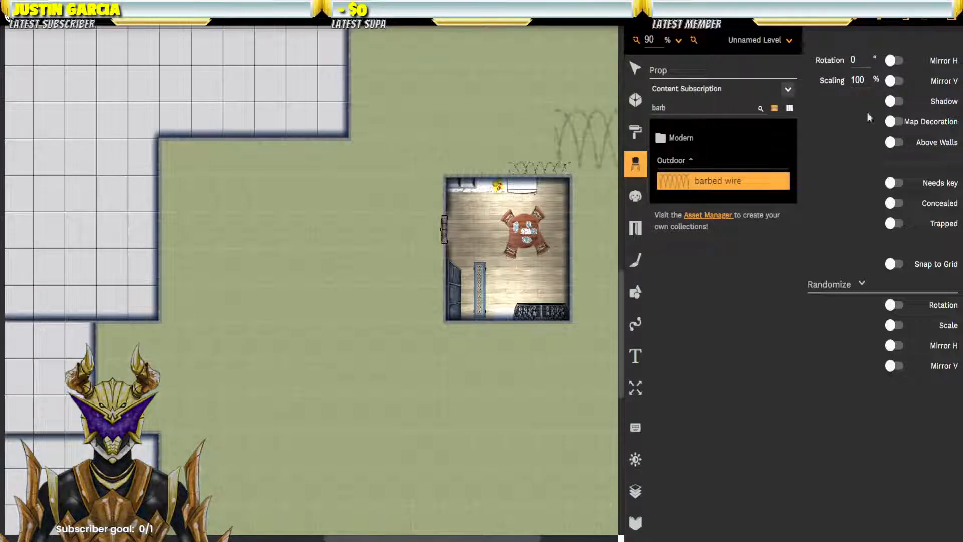
{"action": "left_click", "coordinate": [853, 80]}
{"action": "type", "text": "50"}
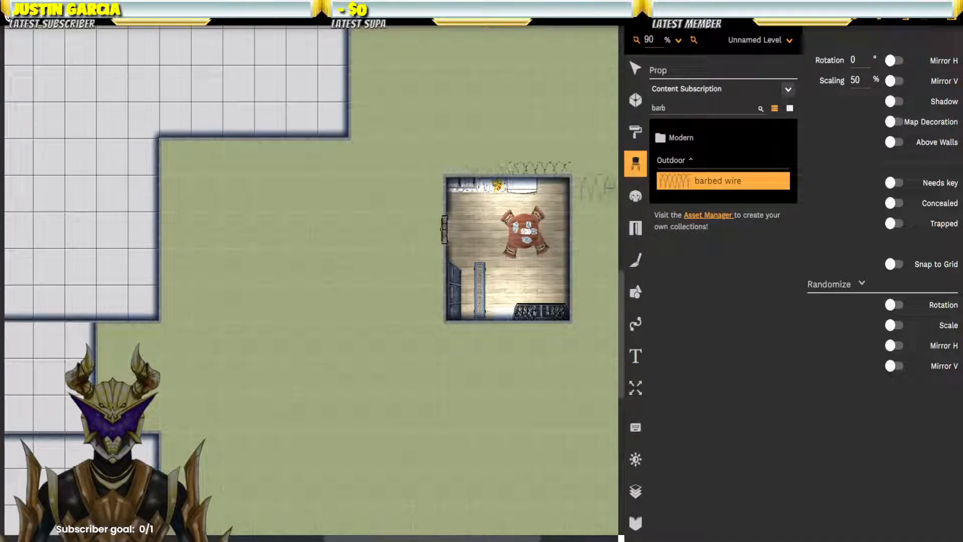
{"action": "left_click", "coordinate": [475, 160]}
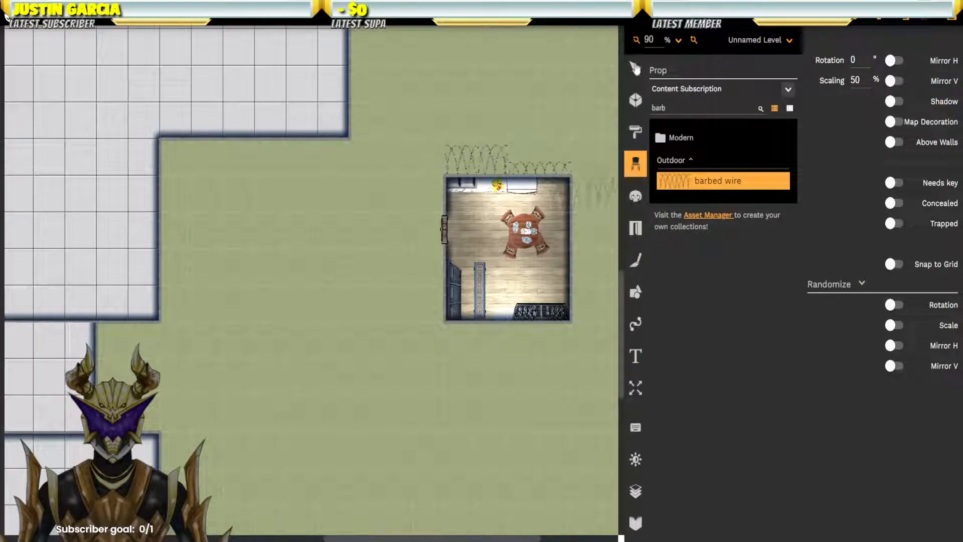
Step: Place six more barbed wire pieces around the small room, two each outside the west, east and south walls
{"action": "left_click", "coordinate": [406, 194]}
{"action": "left_click", "coordinate": [397, 275]}
{"action": "left_click", "coordinate": [596, 200]}
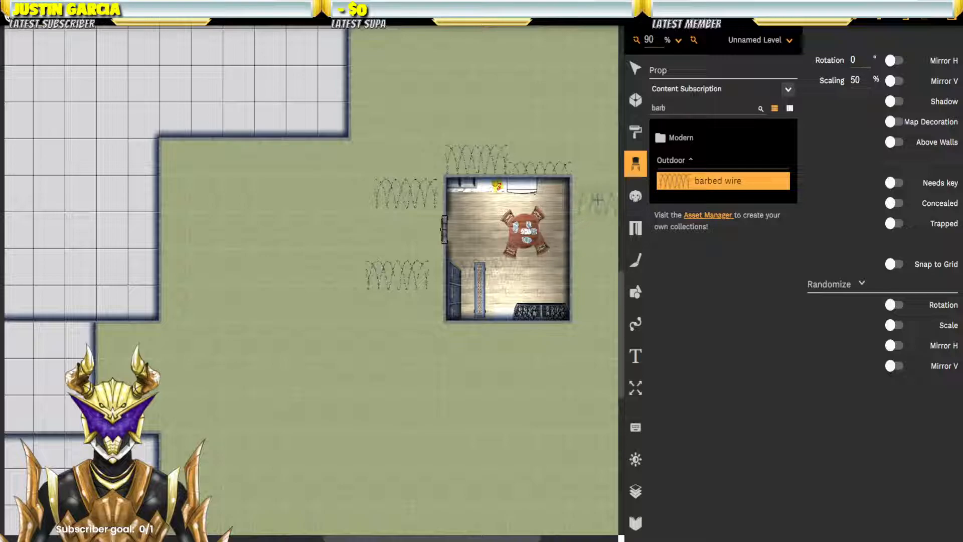
{"action": "left_click", "coordinate": [596, 274]}
{"action": "left_click", "coordinate": [533, 346]}
{"action": "left_click", "coordinate": [458, 346]}
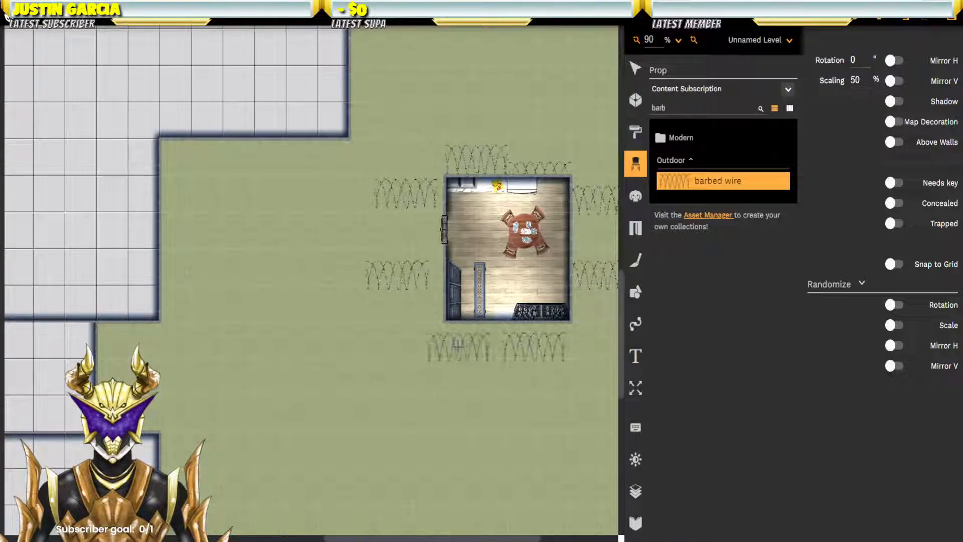
Step: Move the northwest barbed wire piece down against the north wall, in line with the existing piece beside it
{"action": "left_click", "coordinate": [636, 68]}
{"action": "left_click", "coordinate": [470, 157]}
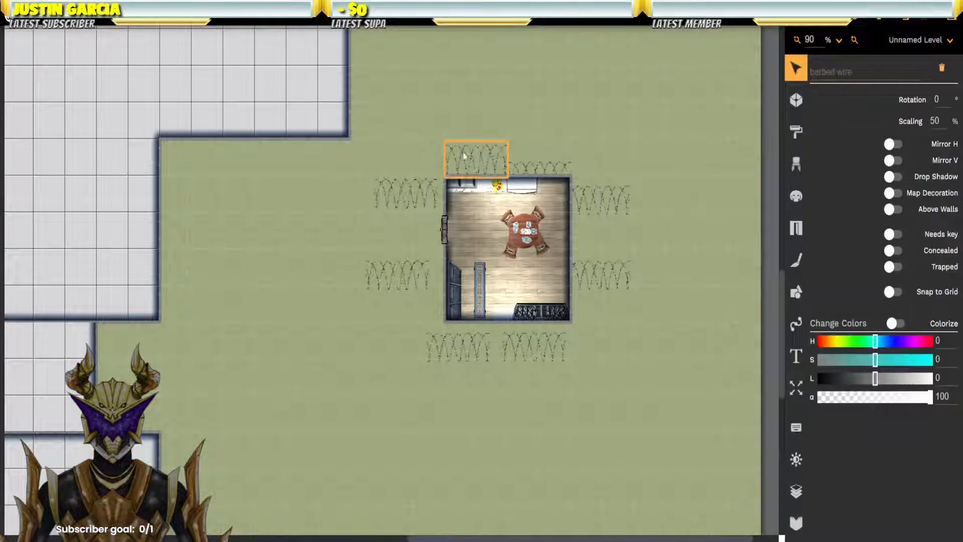
{"action": "left_click_drag", "start_coordinate": [472, 155], "coordinate": [478, 171]}
{"action": "scroll", "coordinate": [523, 149], "scroll_direction": "up", "scroll_amount": 5}
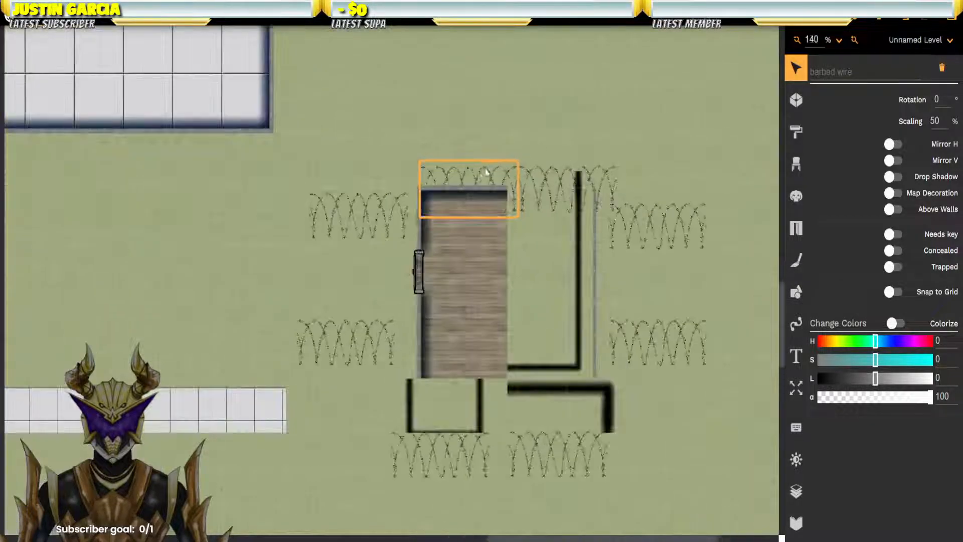
{"action": "scroll", "coordinate": [512, 176], "scroll_direction": "down", "scroll_amount": 1}
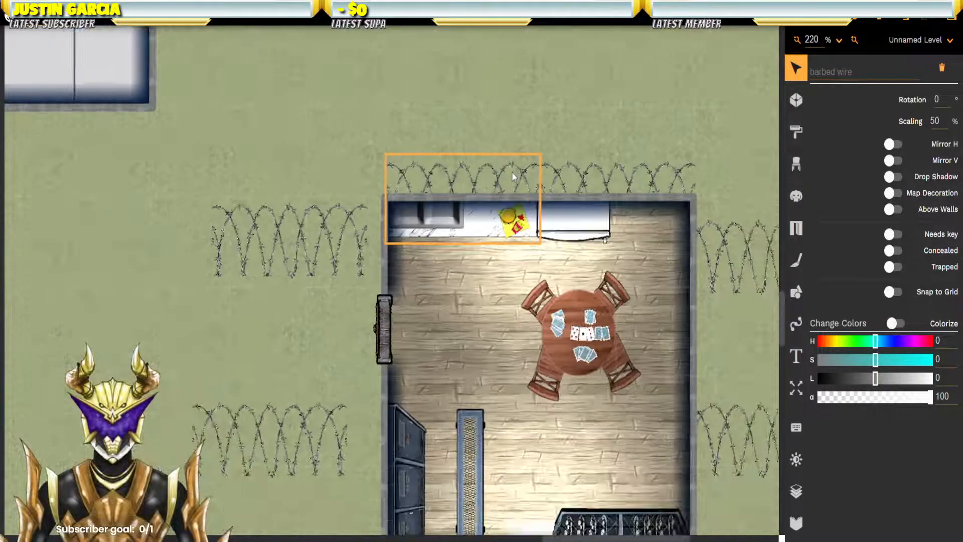
Step: Rotate the two western barbed wire pieces to 90° and line them up end to end along the west wall
{"action": "left_click", "coordinate": [297, 238]}
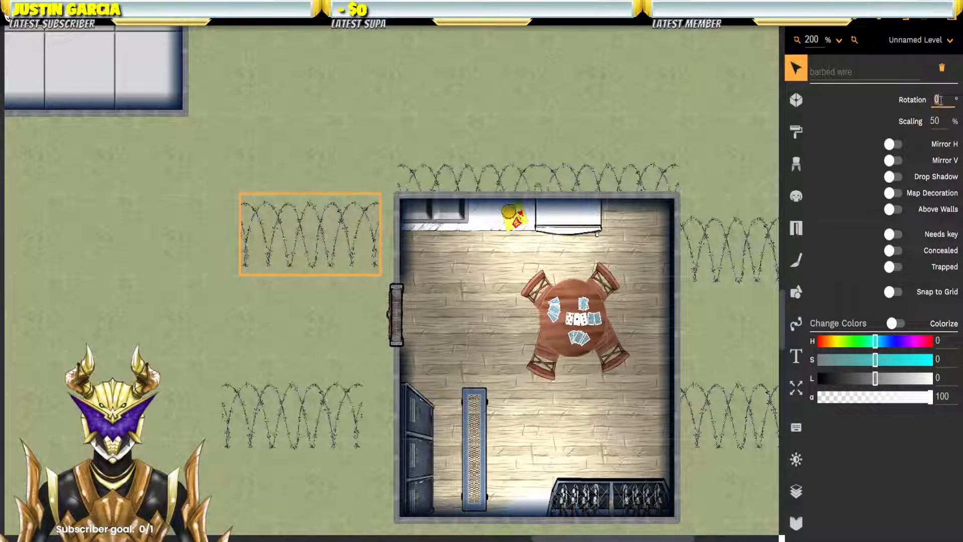
{"action": "type", "text": "90"}
{"action": "left_click_drag", "start_coordinate": [298, 193], "coordinate": [375, 236]}
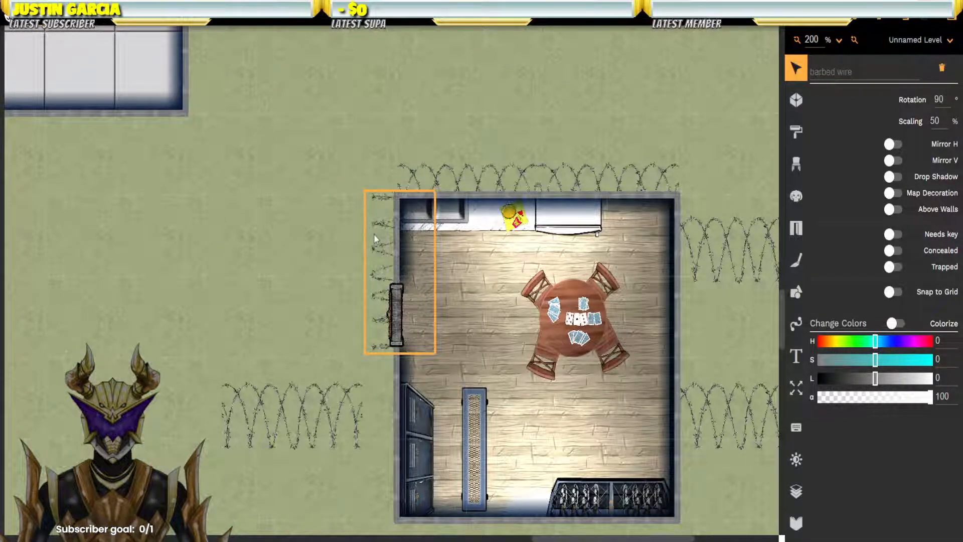
{"action": "left_click", "coordinate": [295, 417]}
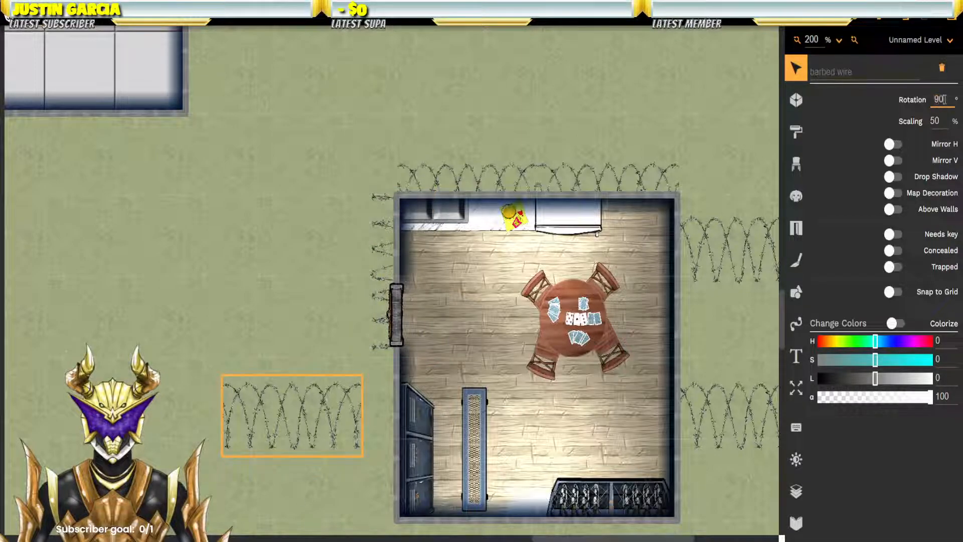
{"action": "key", "text": "Return"}
{"action": "left_click_drag", "start_coordinate": [275, 391], "coordinate": [381, 410]}
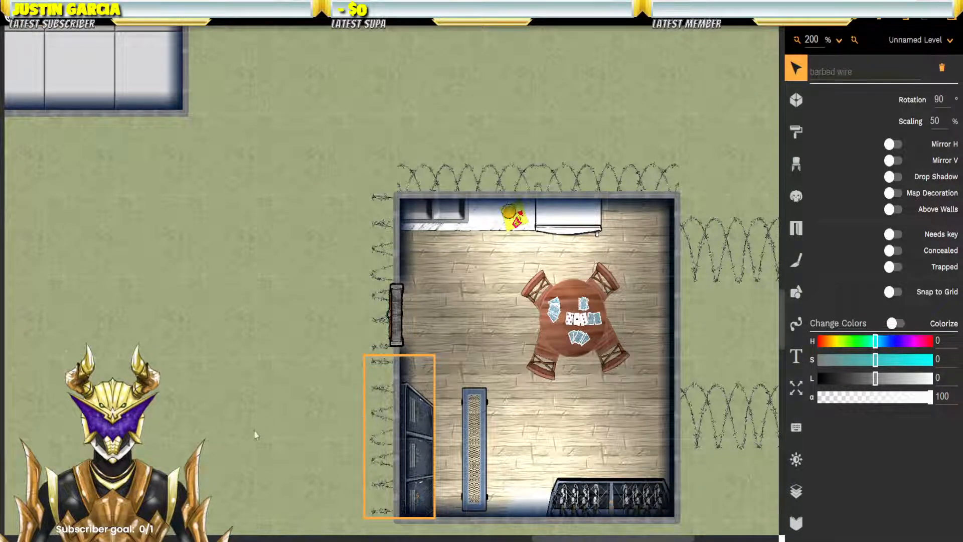
{"action": "left_click", "coordinate": [283, 333]}
Step: Move the southwest barbed wire piece up against the western half of the south wall
{"action": "scroll", "coordinate": [439, 231], "scroll_direction": "down", "scroll_amount": 5}
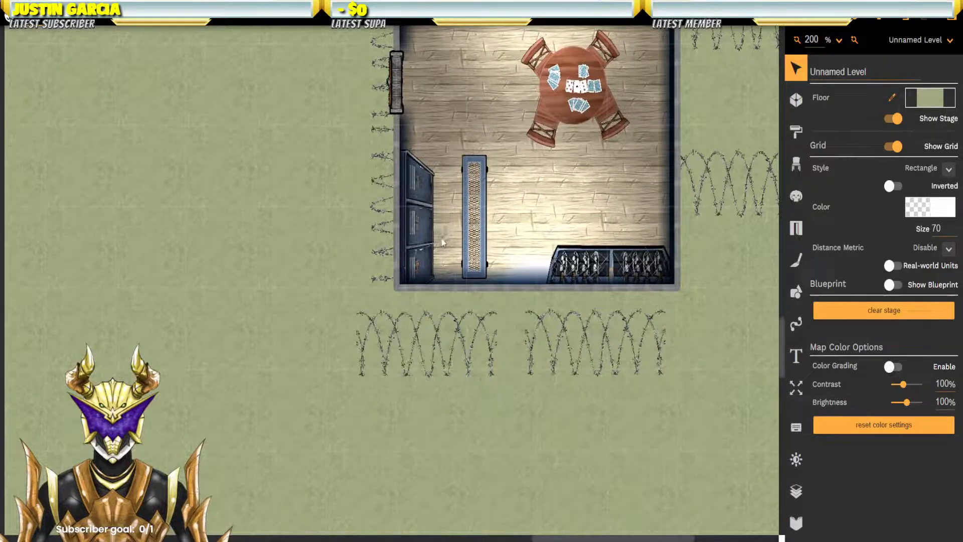
{"action": "left_click", "coordinate": [430, 333]}
{"action": "left_click_drag", "start_coordinate": [430, 333], "coordinate": [446, 306]}
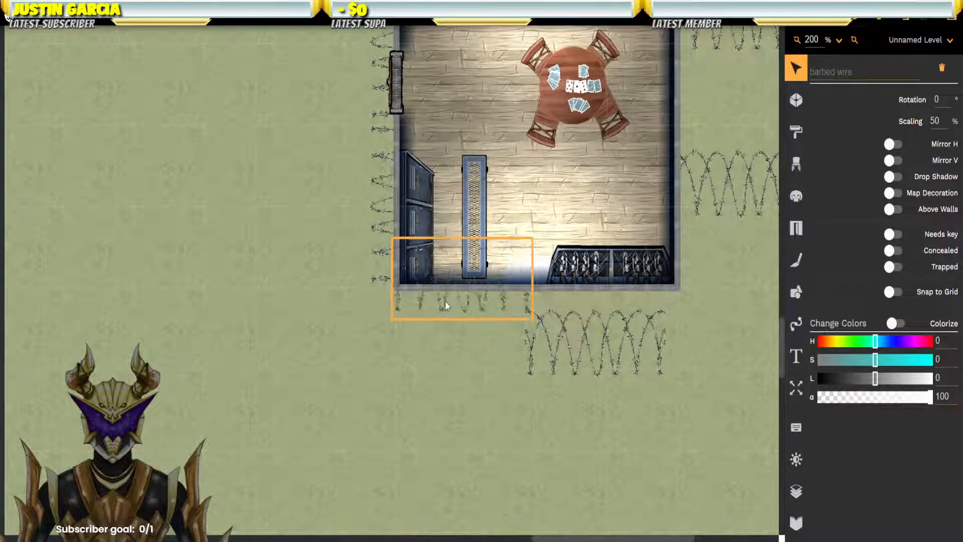
Step: Move the other southern barbed wire piece against the eastern half of the south wall, continuing the line to the southeast corner
{"action": "left_click_drag", "start_coordinate": [589, 355], "coordinate": [428, 305]}
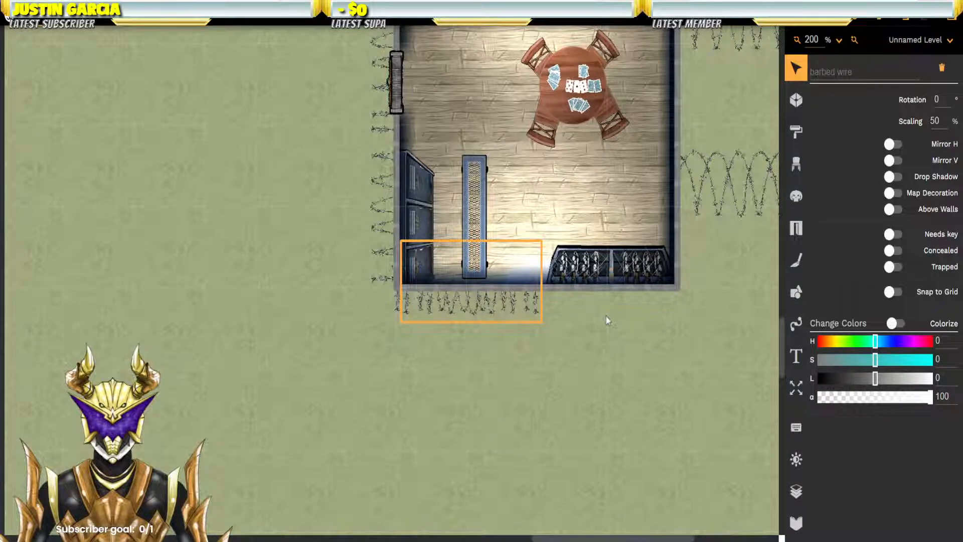
{"action": "key", "text": "Right"}
{"action": "key", "text": "Right"}
{"action": "key", "text": "Right"}
{"action": "key", "text": "Right"}
{"action": "key", "text": "Right"}
{"action": "key", "text": "Right"}
{"action": "key", "text": "Right"}
{"action": "key", "text": "Right"}
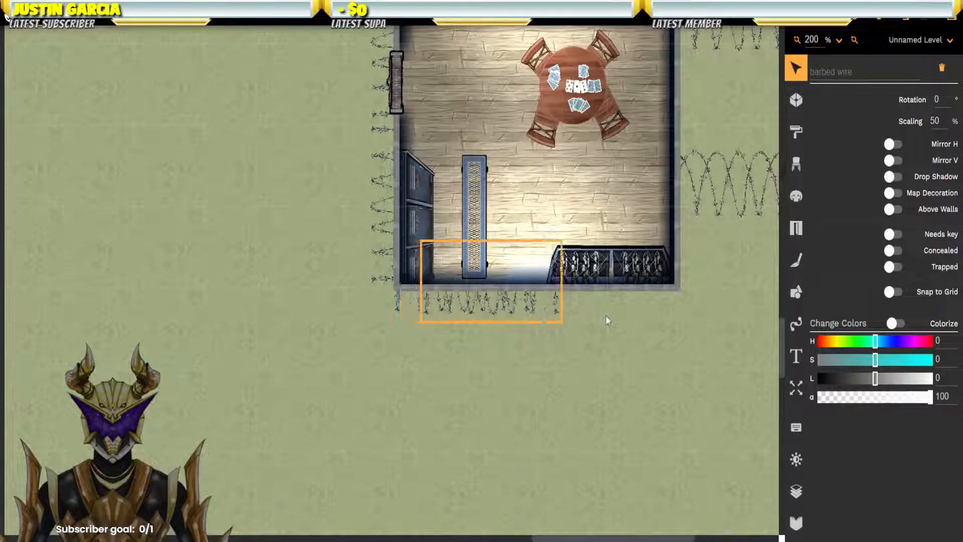
{"action": "key", "text": "Left"}
{"action": "key", "text": "Left"}
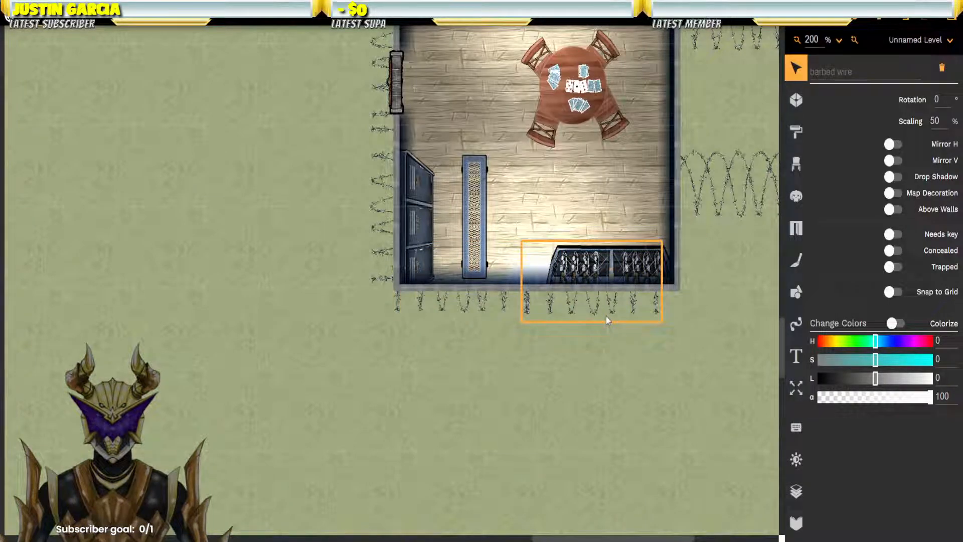
{"action": "key", "text": "Right"}
{"action": "key", "text": "Up"}
{"action": "key", "text": "Down"}
{"action": "left_click_drag", "start_coordinate": [612, 311], "coordinate": [615, 313]}
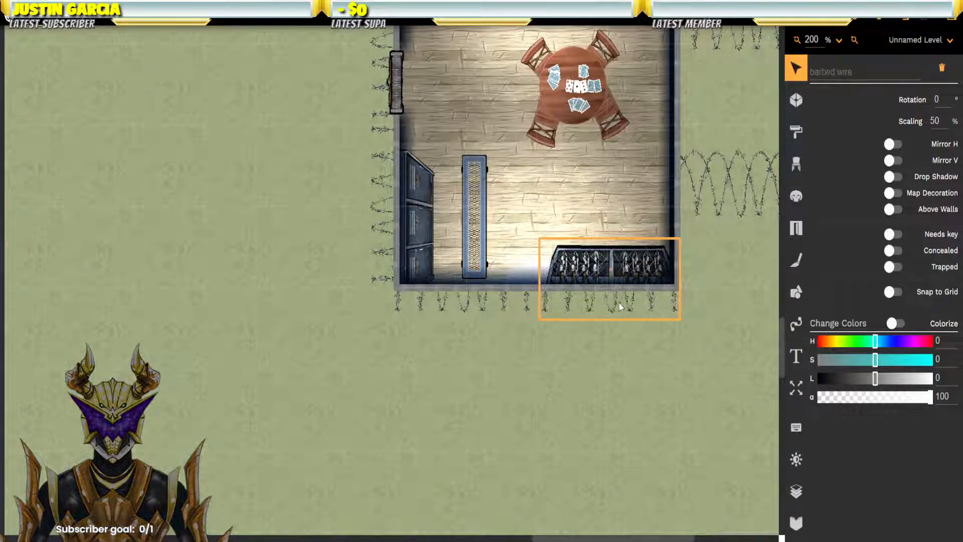
Step: Rotate the lower eastern barbed wire piece to 90° and move it against the southern half of the east wall
{"action": "left_click_drag", "start_coordinate": [719, 224], "coordinate": [538, 387]}
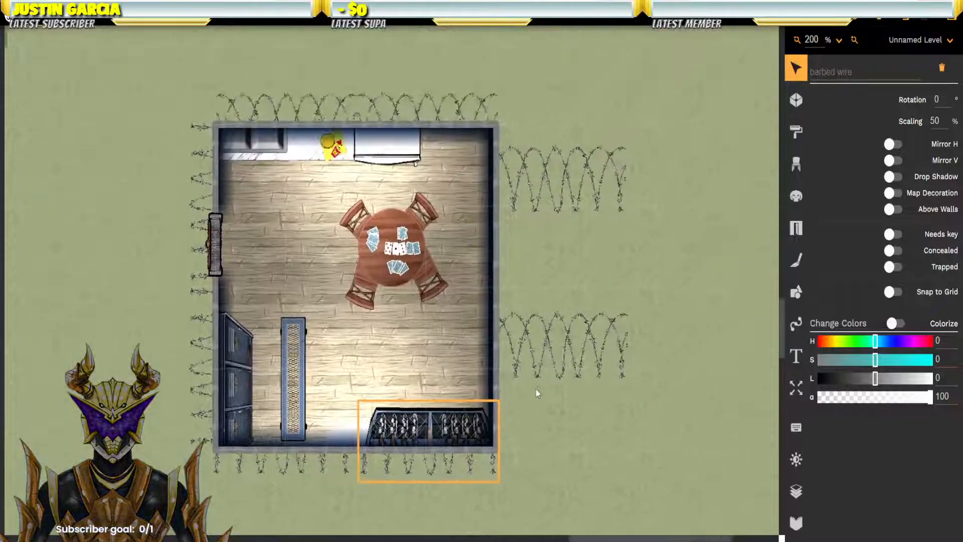
{"action": "left_click", "coordinate": [552, 346]}
{"action": "double_click", "coordinate": [946, 97]}
{"action": "type", "text": "90"}
{"action": "key", "text": "Return"}
{"action": "left_click_drag", "start_coordinate": [559, 335], "coordinate": [510, 374]}
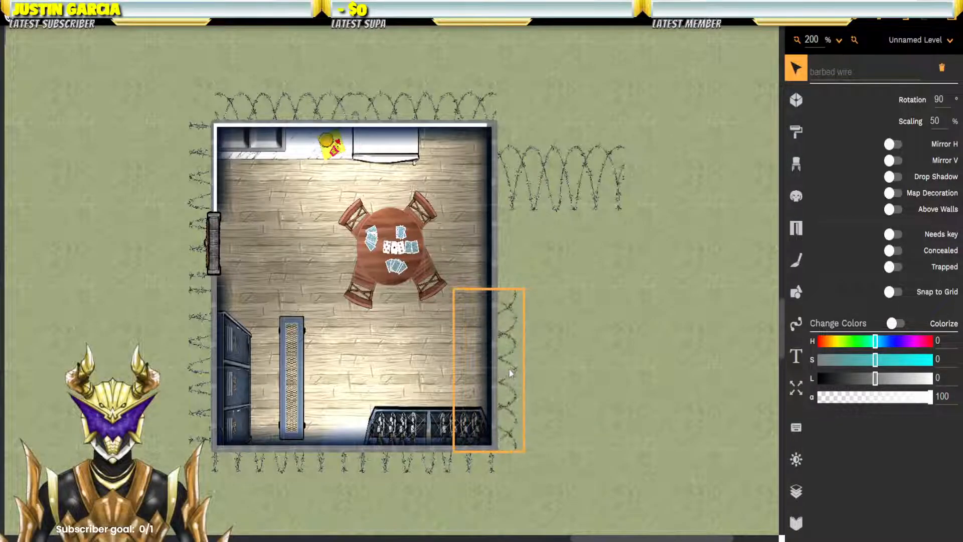
Step: Rotate the upper eastern barbed wire piece to 90° and move it against the northern half of the east wall
{"action": "left_click", "coordinate": [569, 182]}
{"action": "double_click", "coordinate": [947, 99]}
{"action": "type", "text": "90"}
{"action": "left_click_drag", "start_coordinate": [572, 190], "coordinate": [501, 212]}
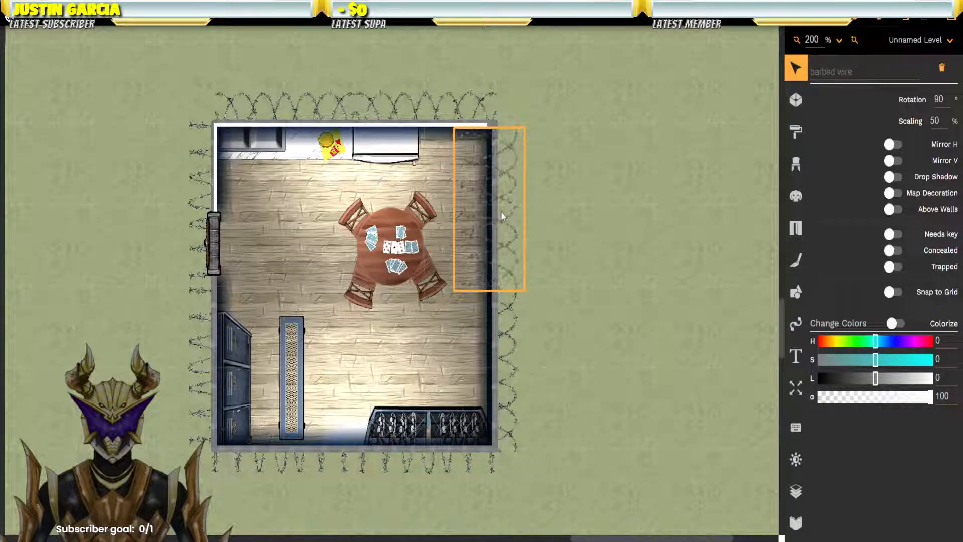
Step: Inspect the finished barbed wire around the small furnished room and its place on the whole map
{"action": "left_click", "coordinate": [584, 196]}
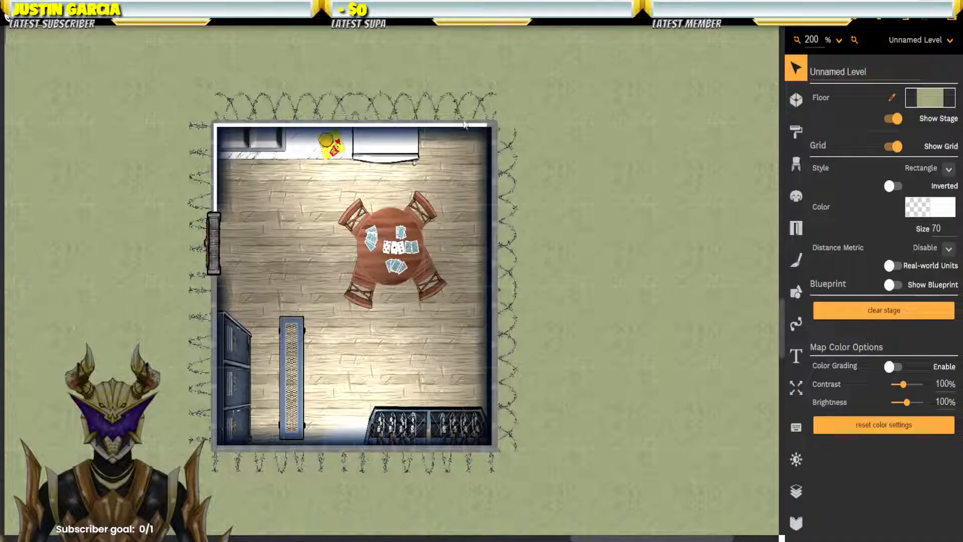
{"action": "left_click_drag", "start_coordinate": [644, 237], "coordinate": [736, 258]}
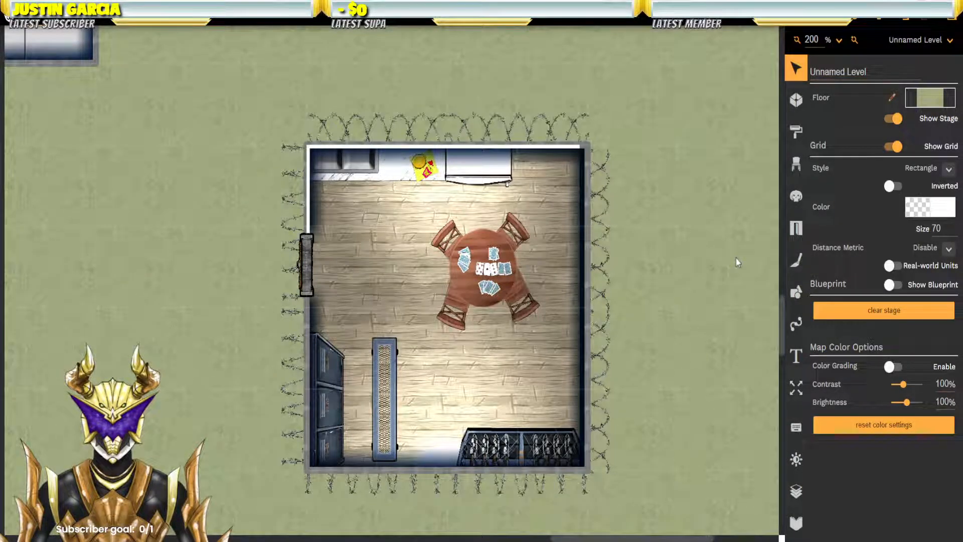
{"action": "scroll", "coordinate": [649, 305], "scroll_direction": "down", "scroll_amount": 3}
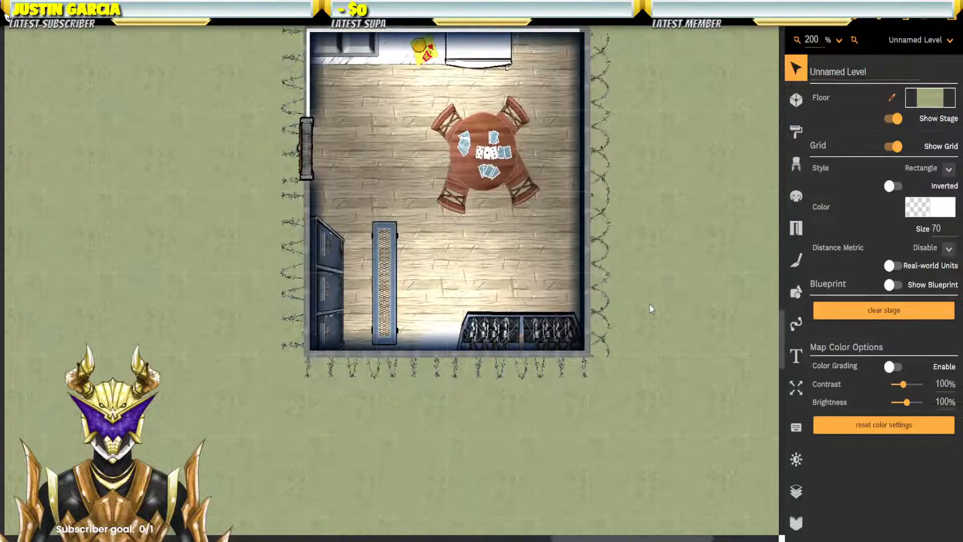
{"action": "scroll", "coordinate": [649, 306], "scroll_direction": "up", "scroll_amount": 6}
{"action": "scroll", "coordinate": [650, 305], "scroll_direction": "down", "scroll_amount": 2}
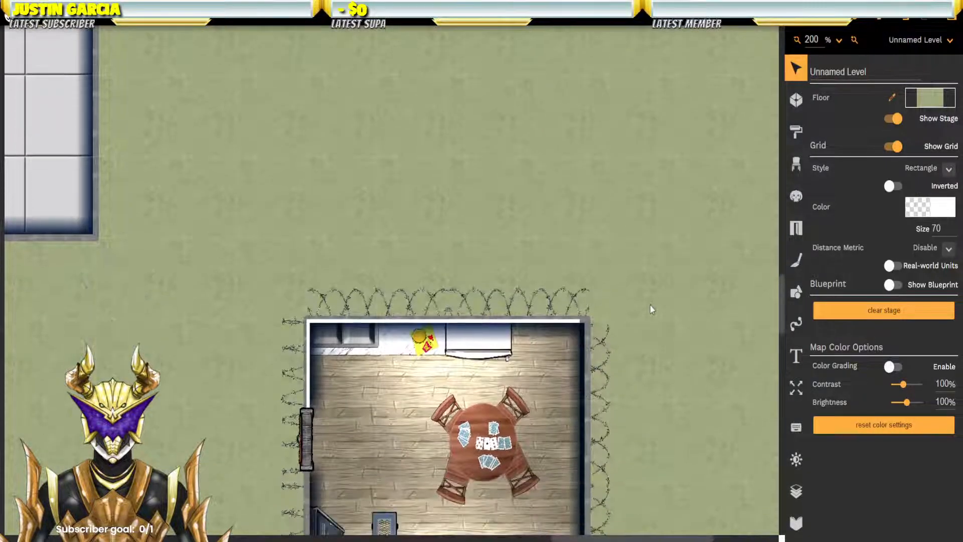
{"action": "scroll", "coordinate": [651, 306], "scroll_direction": "down", "scroll_amount": 5}
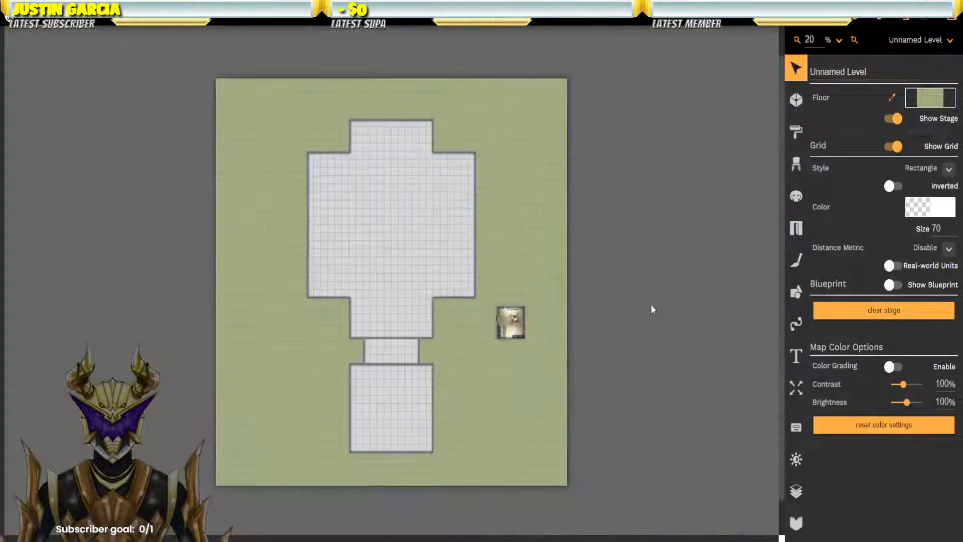
{"action": "scroll", "coordinate": [651, 305], "scroll_direction": "up", "scroll_amount": 2}
{"action": "scroll", "coordinate": [651, 310], "scroll_direction": "down", "scroll_amount": 1}
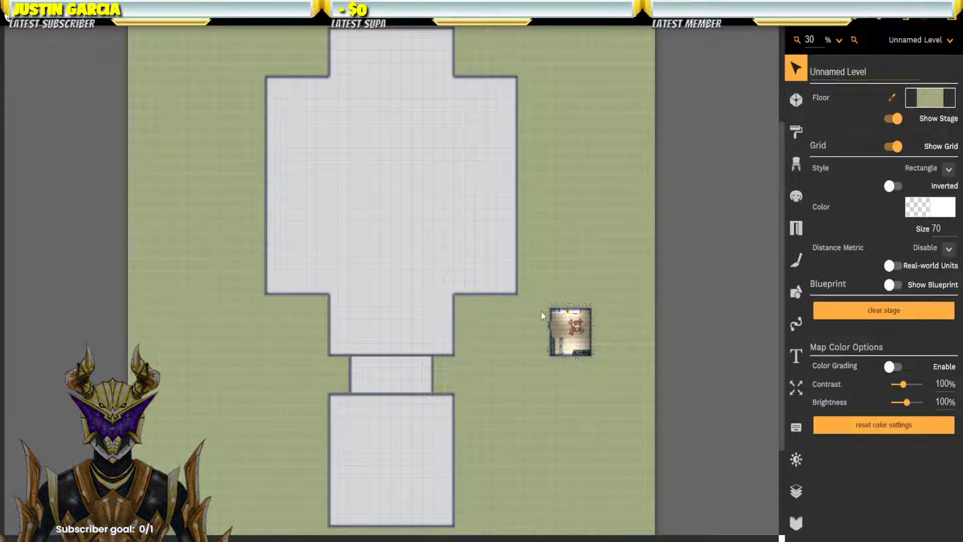
Step: Save the small furnished room as a room template named Guard Tower
{"action": "left_click", "coordinate": [582, 339]}
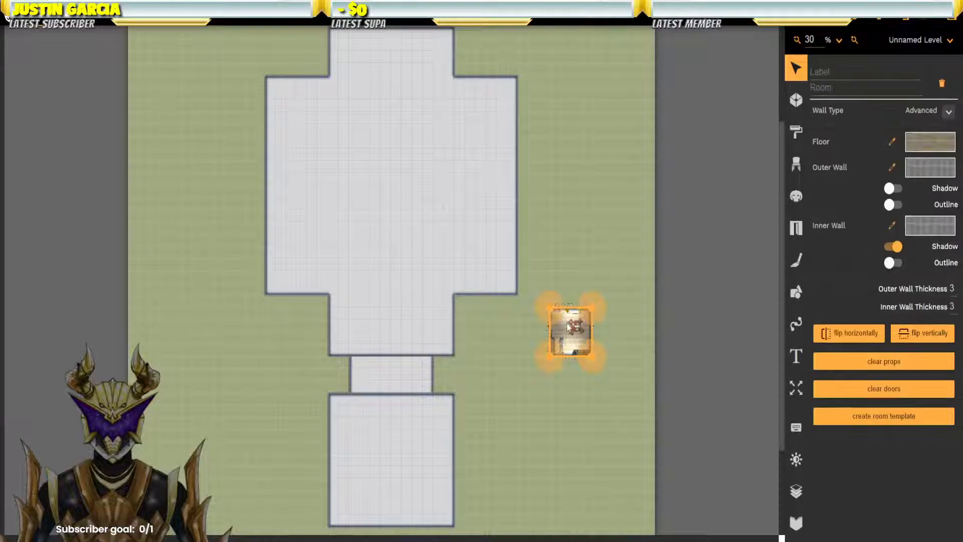
{"action": "left_click", "coordinate": [887, 417]}
{"action": "left_click", "coordinate": [492, 223]}
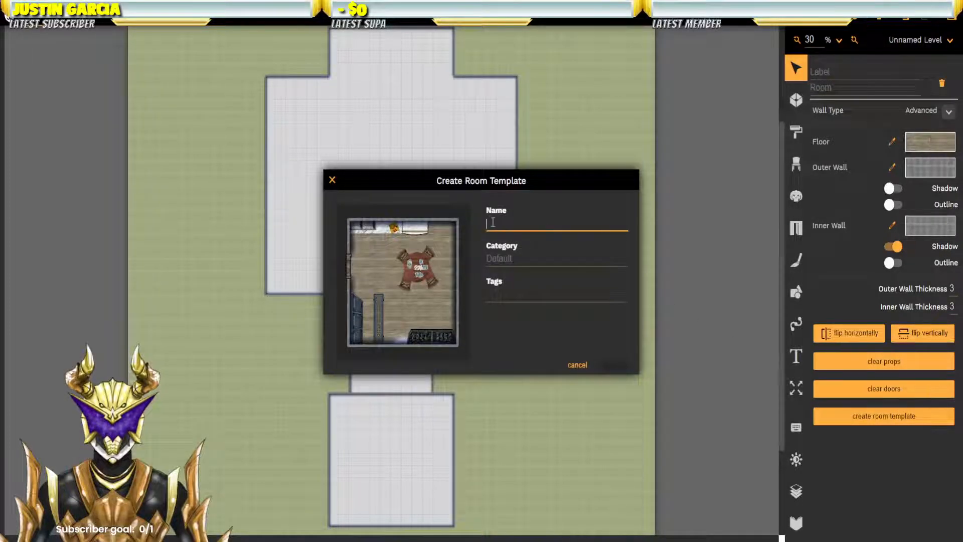
{"action": "type", "text": "Guard"}
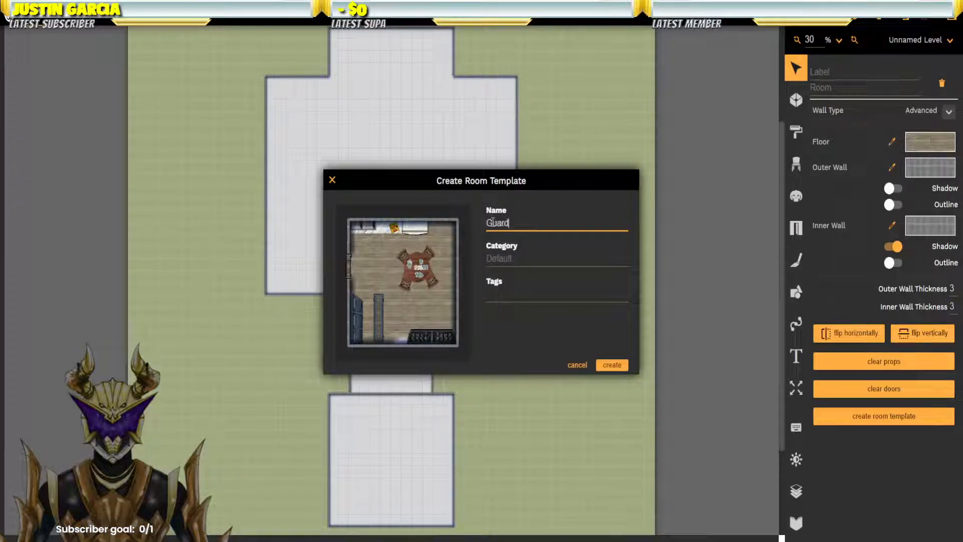
{"action": "type", "text": "Tower"}
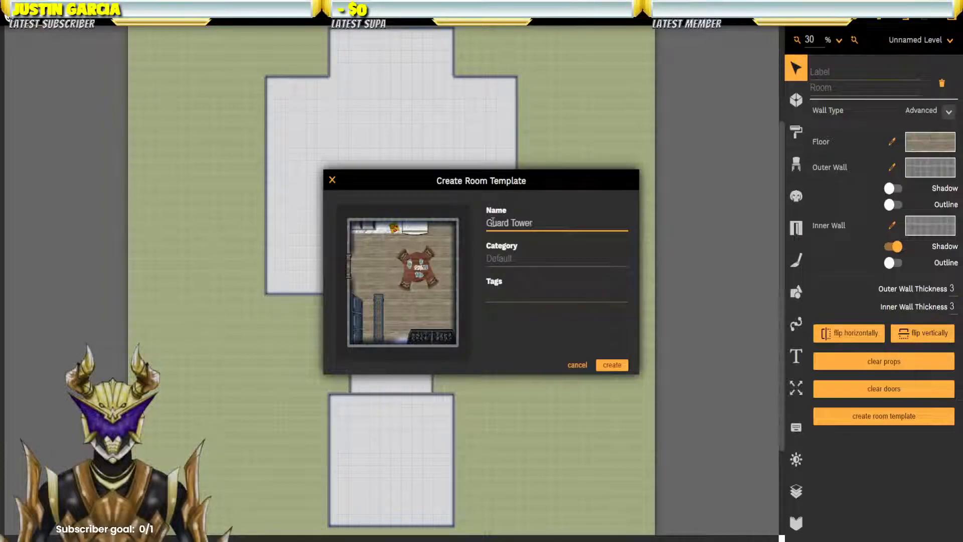
{"action": "left_click", "coordinate": [613, 371]}
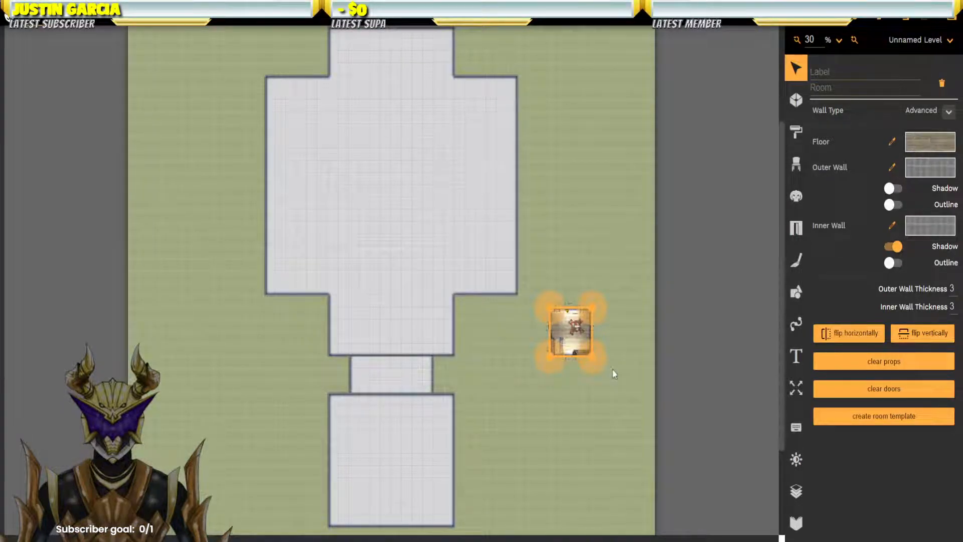
Step: Place two Guard Tower template rooms on the grass, one southeast and one southwest, flanking the southern square room
{"action": "scroll", "coordinate": [620, 391], "scroll_direction": "down", "scroll_amount": 4}
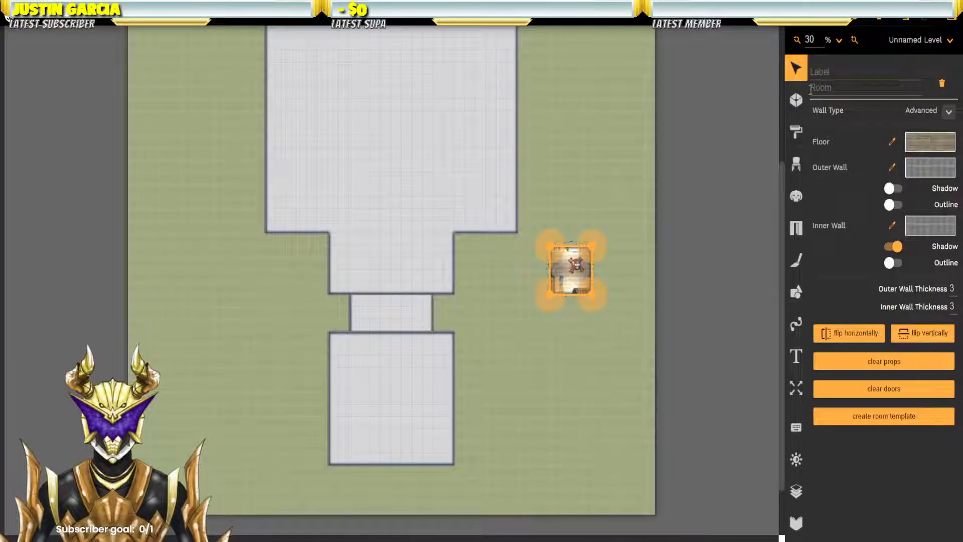
{"action": "left_click", "coordinate": [797, 100]}
{"action": "left_click_drag", "start_coordinate": [849, 429], "coordinate": [570, 435]}
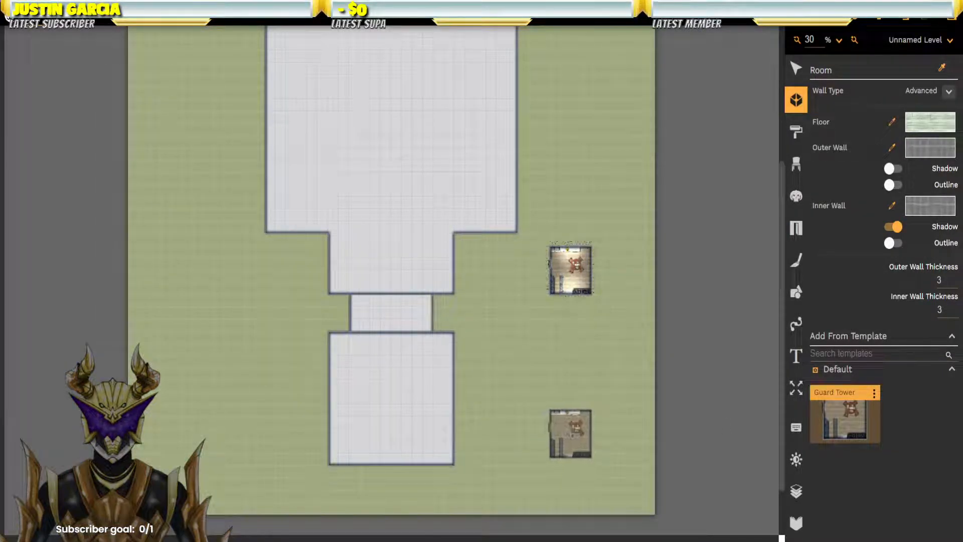
{"action": "left_click", "coordinate": [571, 441]}
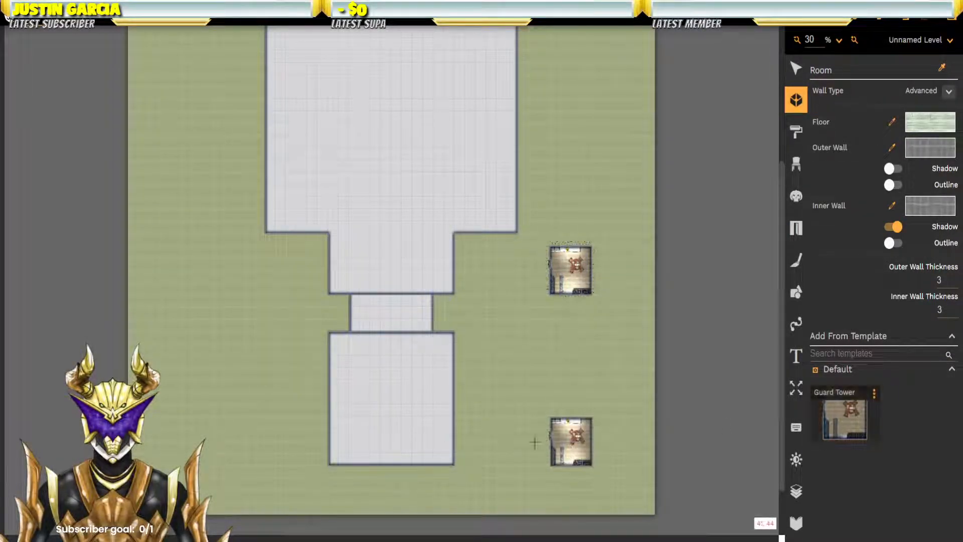
{"action": "left_click", "coordinate": [845, 412]}
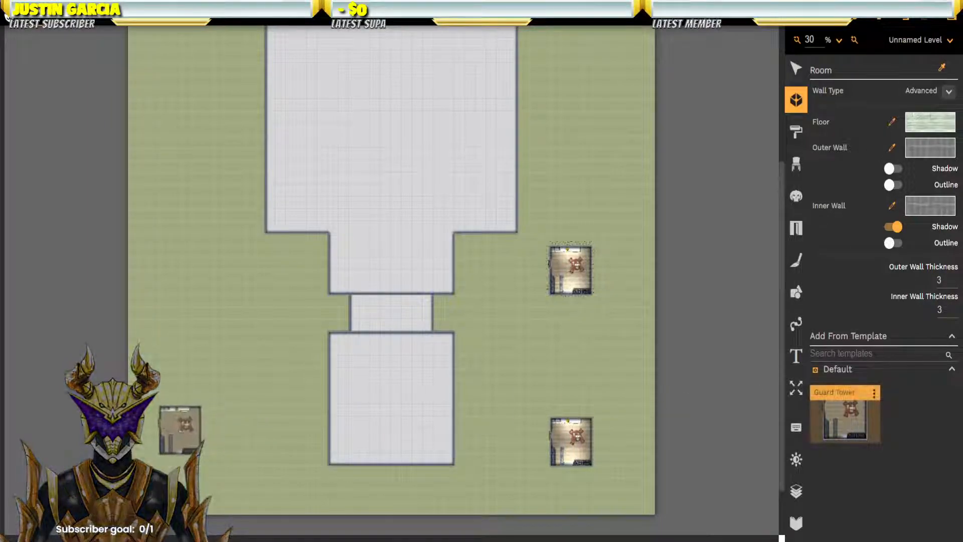
{"action": "left_click", "coordinate": [212, 440]}
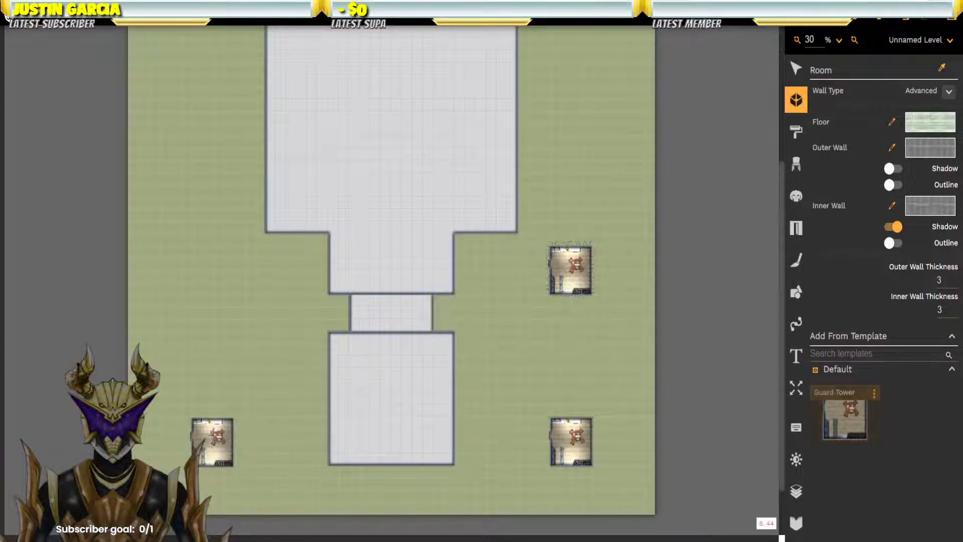
Step: Place a Guard Tower template room on the western grass, level with the original furnished room on the east side
{"action": "scroll", "coordinate": [406, 353], "scroll_direction": "up", "scroll_amount": 1}
{"action": "scroll", "coordinate": [472, 402], "scroll_direction": "up", "scroll_amount": 3}
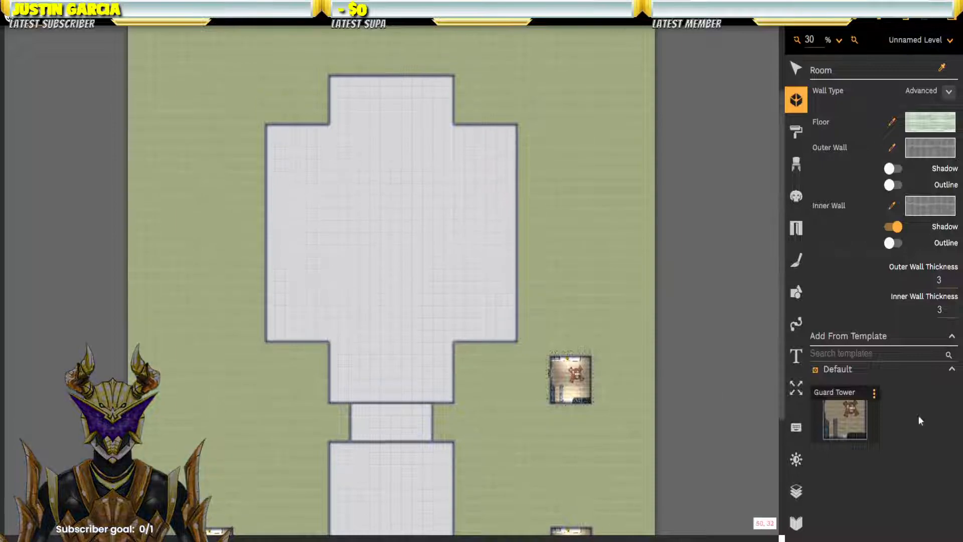
{"action": "left_click", "coordinate": [845, 412]}
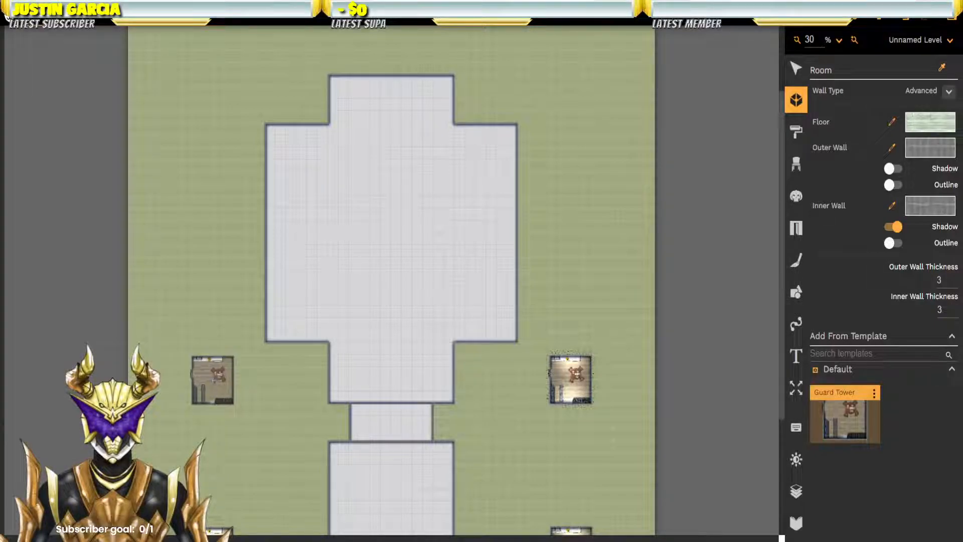
{"action": "left_click", "coordinate": [212, 380]}
Step: Place two more Guard Tower template rooms on the grass, northeast and northwest of the large building, level with each other
{"action": "scroll", "coordinate": [354, 229], "scroll_direction": "up", "scroll_amount": 2}
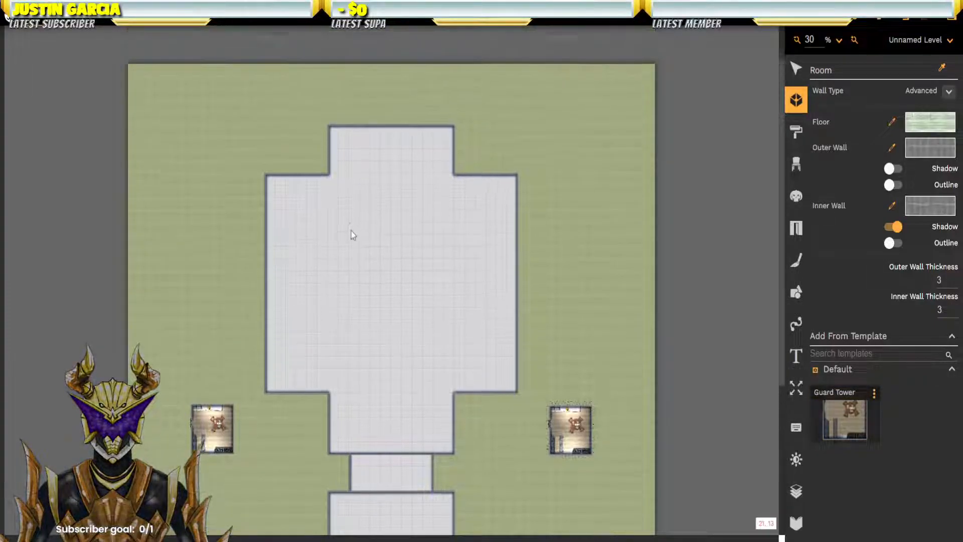
{"action": "scroll", "coordinate": [353, 230], "scroll_direction": "up", "scroll_amount": 2}
{"action": "left_click", "coordinate": [846, 417]}
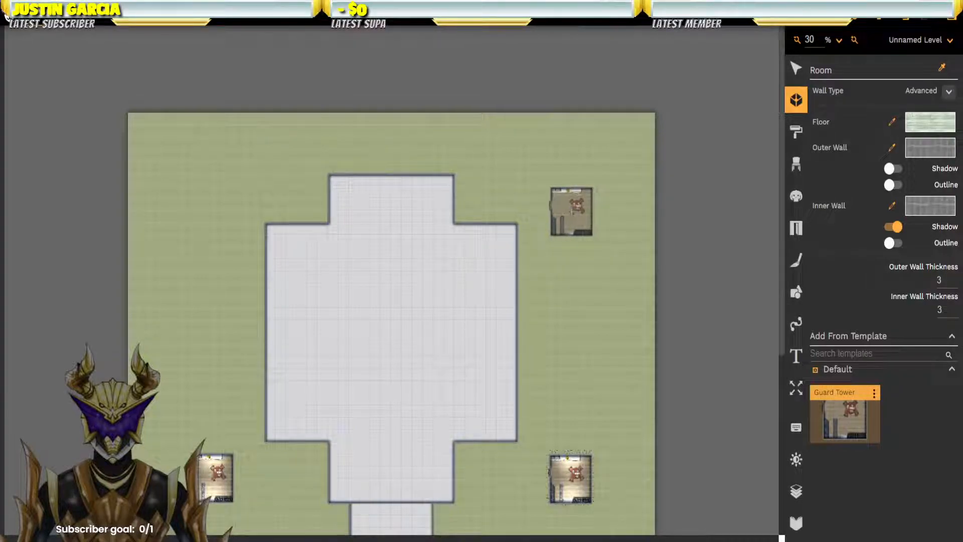
{"action": "left_click", "coordinate": [571, 211]}
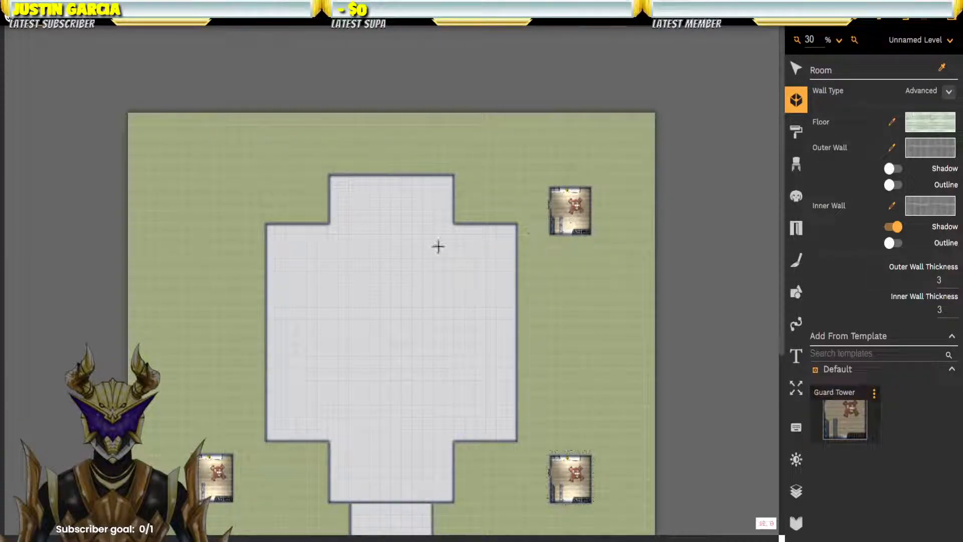
{"action": "left_click", "coordinate": [837, 416]}
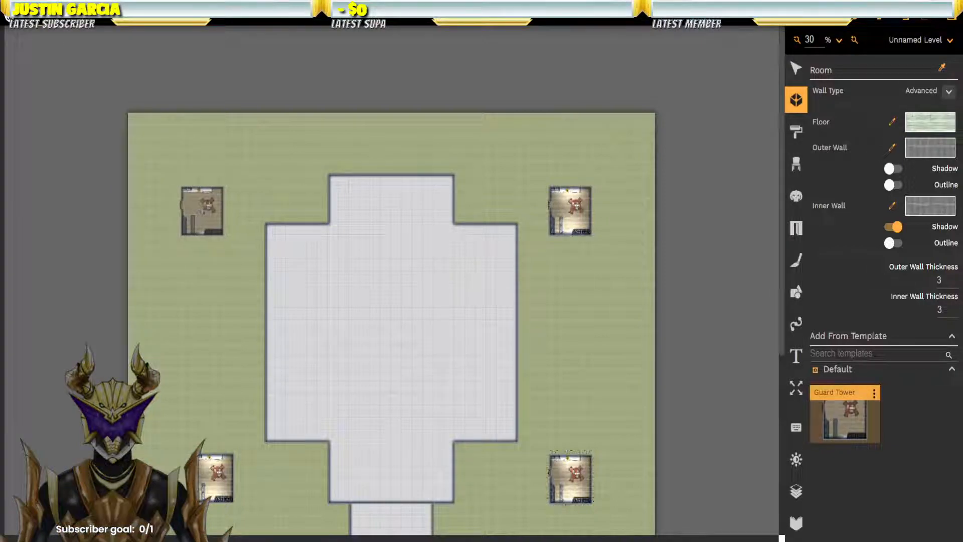
{"action": "left_click", "coordinate": [203, 211]}
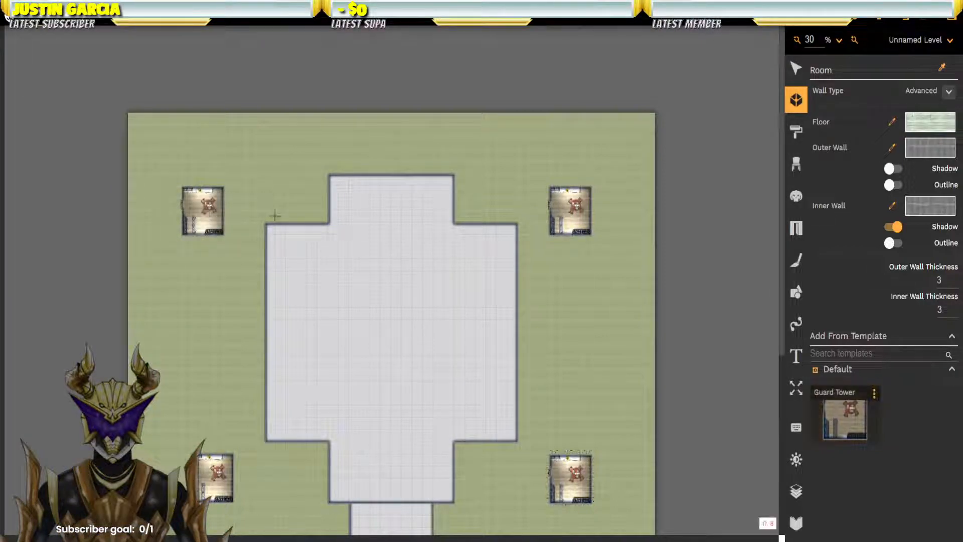
Step: Place a Guard Tower template room at the map's north edge, centred above the building's northern extension
{"action": "left_click", "coordinate": [845, 417]}
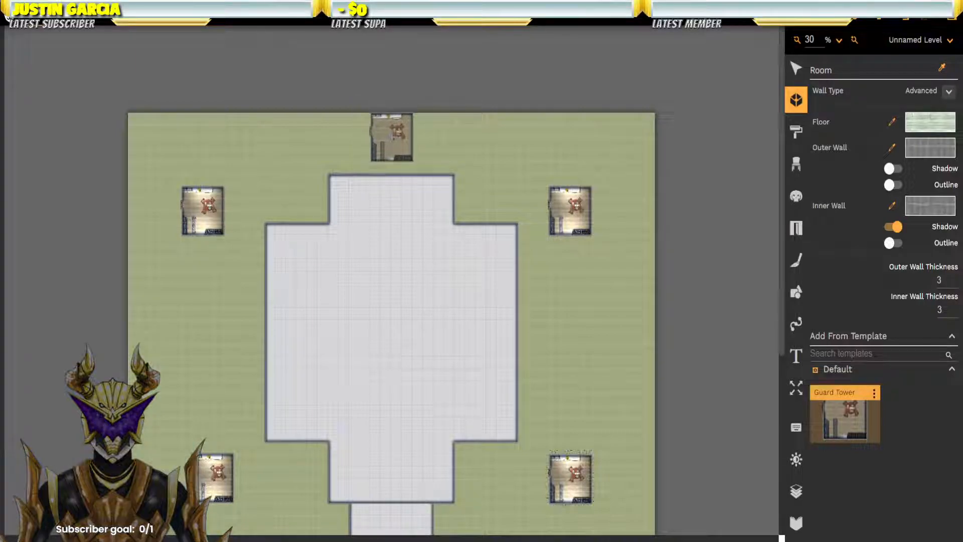
{"action": "left_click", "coordinate": [392, 137]}
{"action": "left_click_drag", "start_coordinate": [554, 396], "coordinate": [557, 424]}
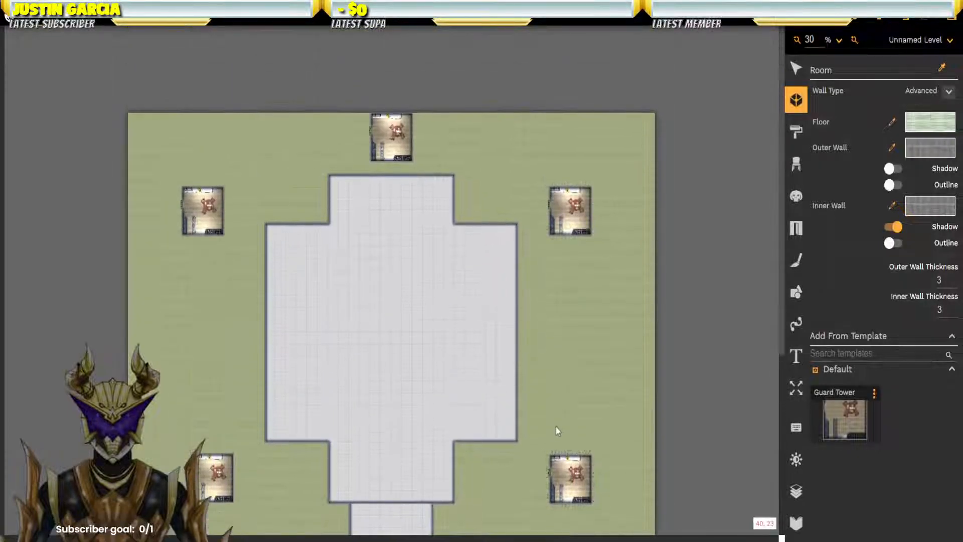
Step: Select the guard tower at the map's north edge
{"action": "left_click", "coordinate": [796, 68]}
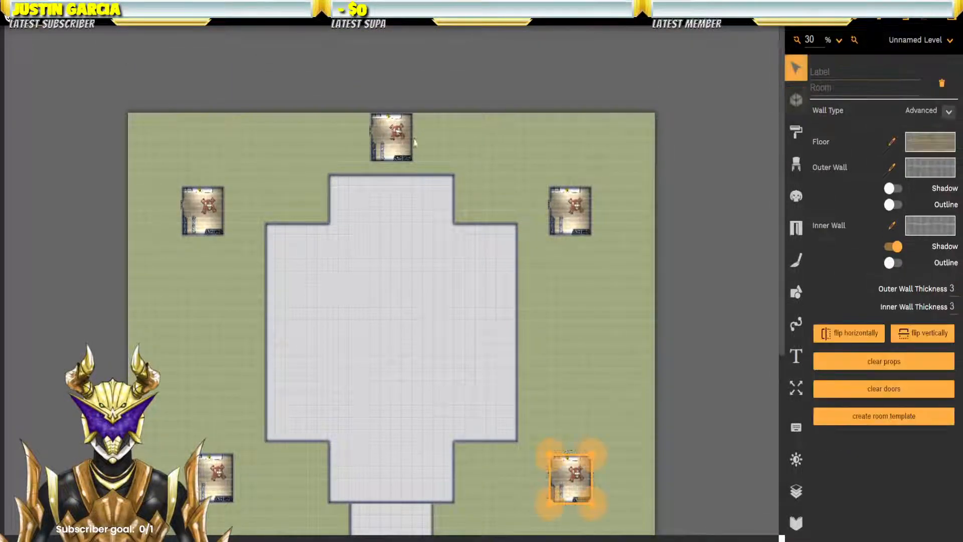
{"action": "left_click", "coordinate": [409, 143]}
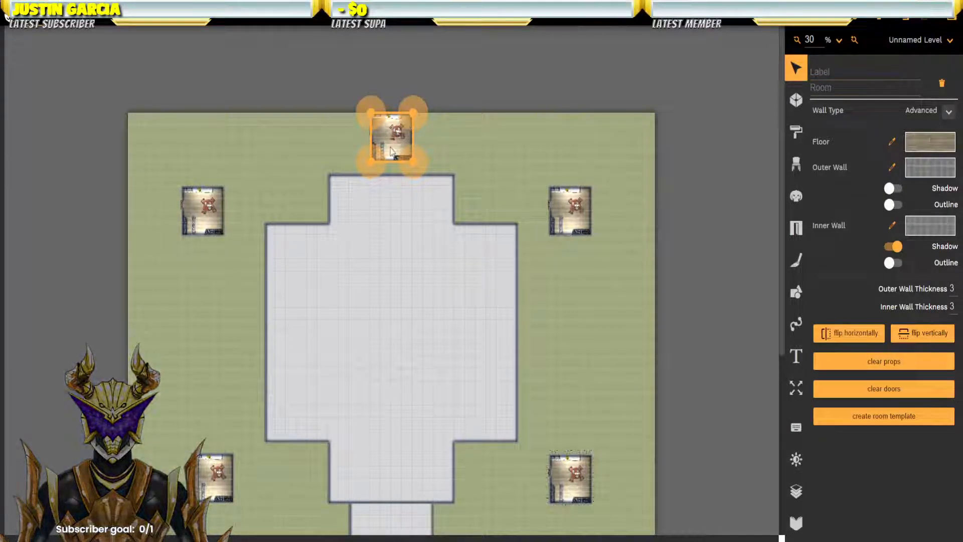
{"action": "scroll", "coordinate": [519, 243], "scroll_direction": "down", "scroll_amount": 5}
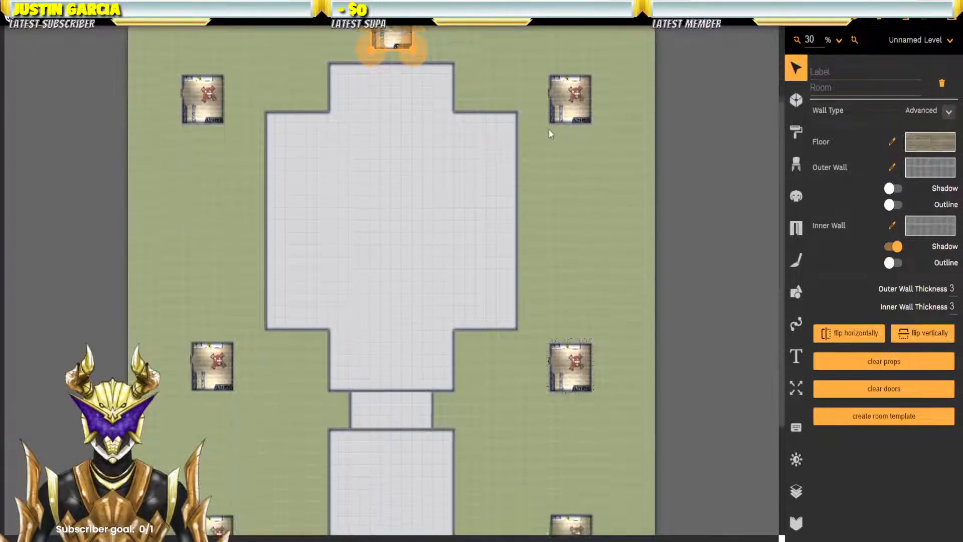
{"action": "scroll", "coordinate": [477, 281], "scroll_direction": "up", "scroll_amount": 3}
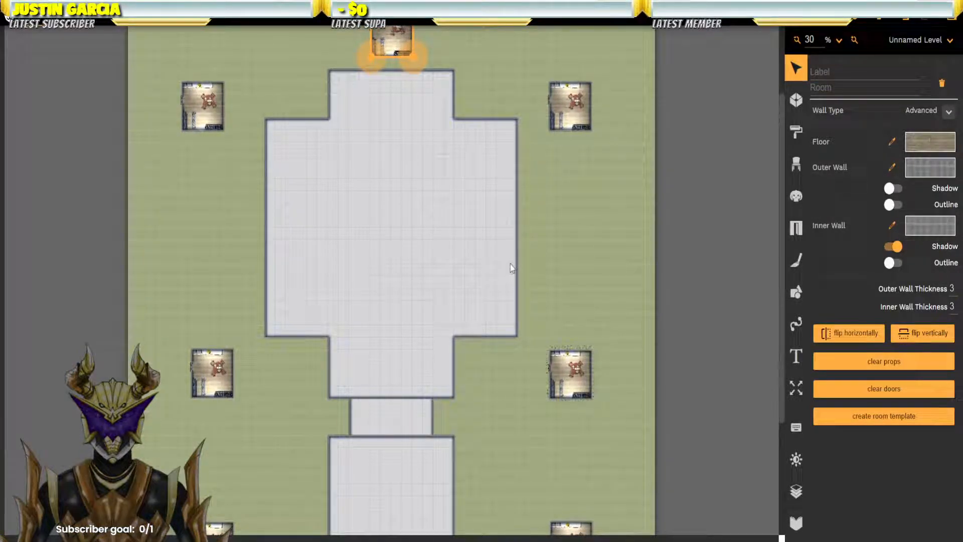
{"action": "scroll", "coordinate": [639, 236], "scroll_direction": "down", "scroll_amount": 3}
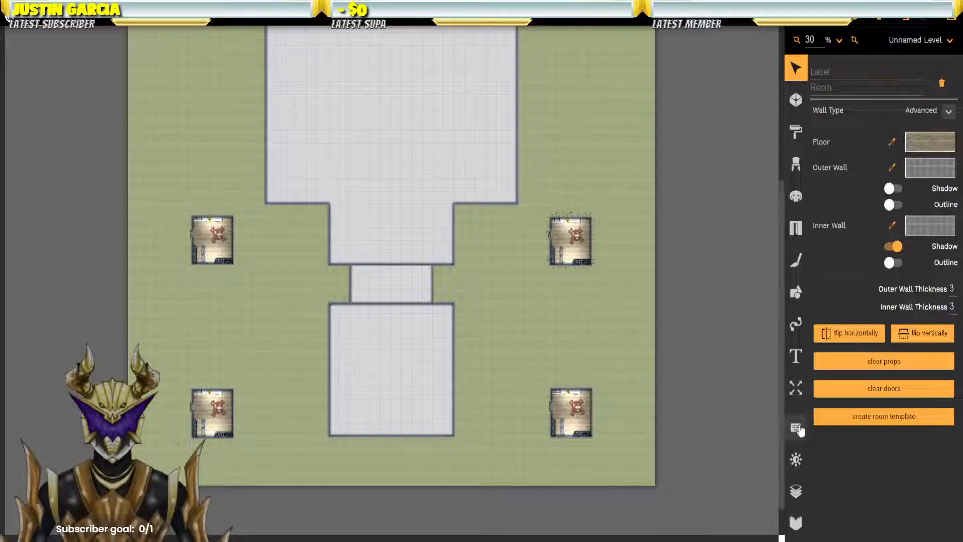
{"action": "scroll", "coordinate": [502, 279], "scroll_direction": "up", "scroll_amount": 3}
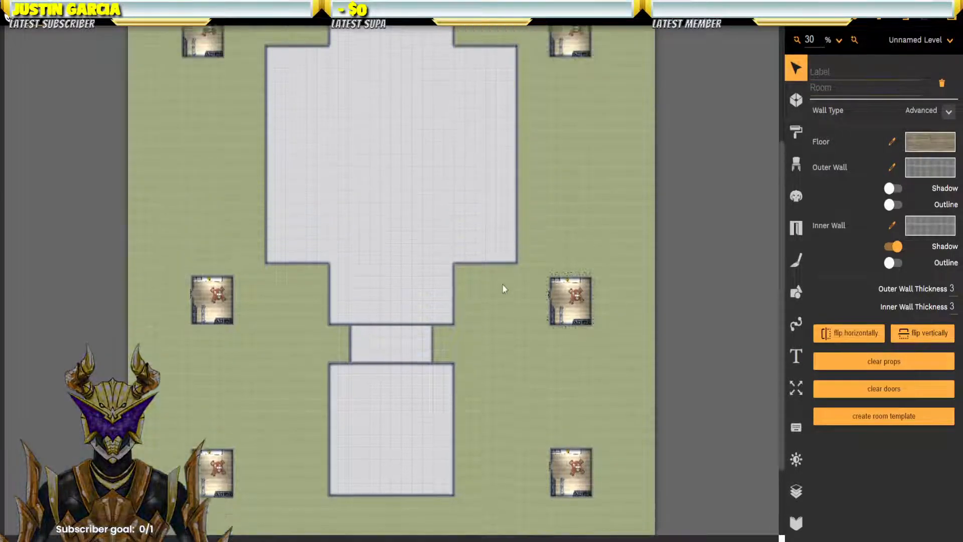
{"action": "left_click_drag", "start_coordinate": [499, 351], "coordinate": [499, 332]}
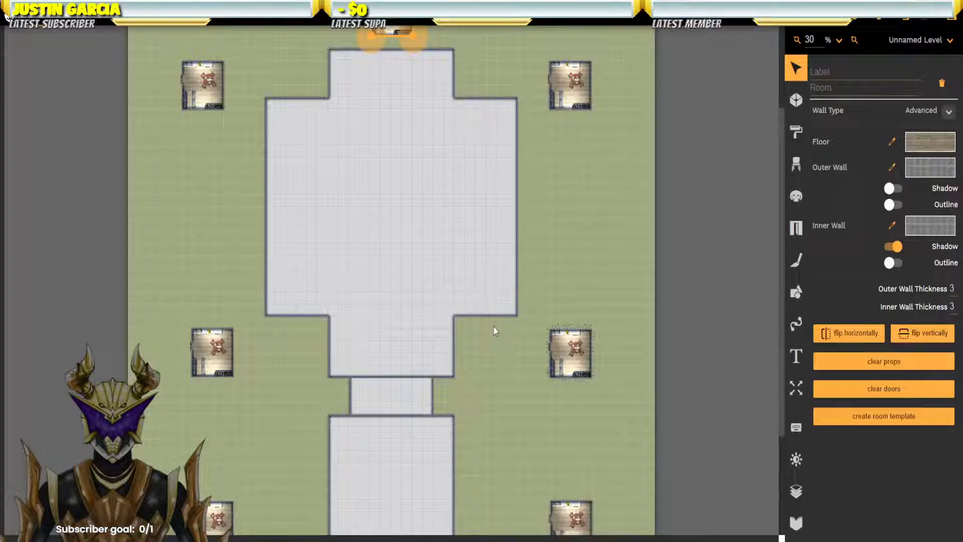
{"action": "left_click_drag", "start_coordinate": [507, 330], "coordinate": [523, 279]}
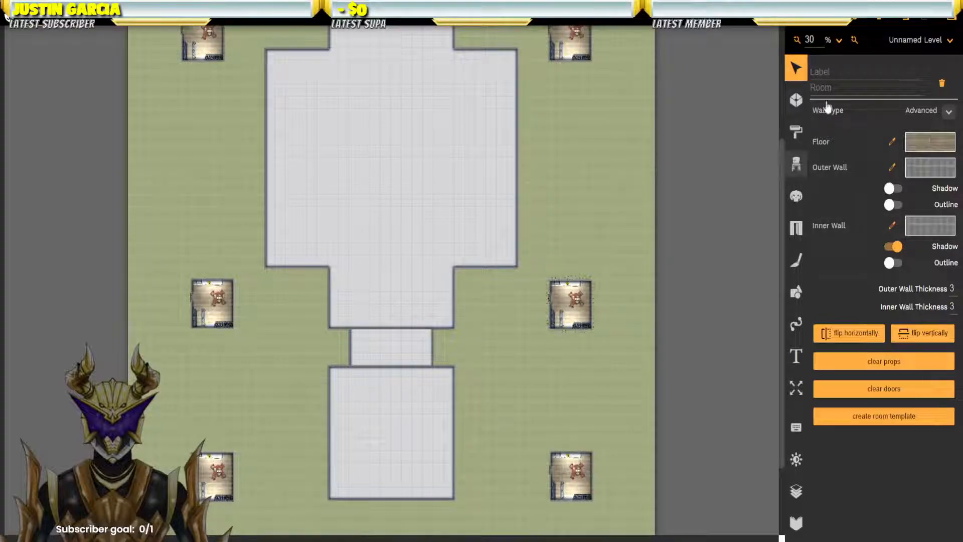
Step: Search the prop library for "door" and look through the matching props, including those in the Lost Civilizations folder
{"action": "left_click", "coordinate": [796, 164]}
{"action": "left_click", "coordinate": [688, 104]}
{"action": "type", "text": "door"}
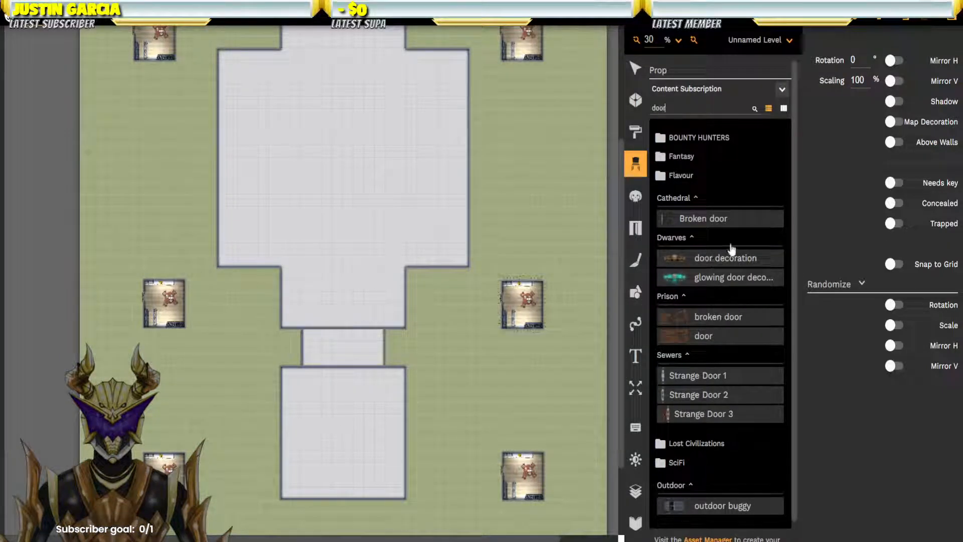
{"action": "scroll", "coordinate": [736, 240], "scroll_direction": "down", "scroll_amount": 1}
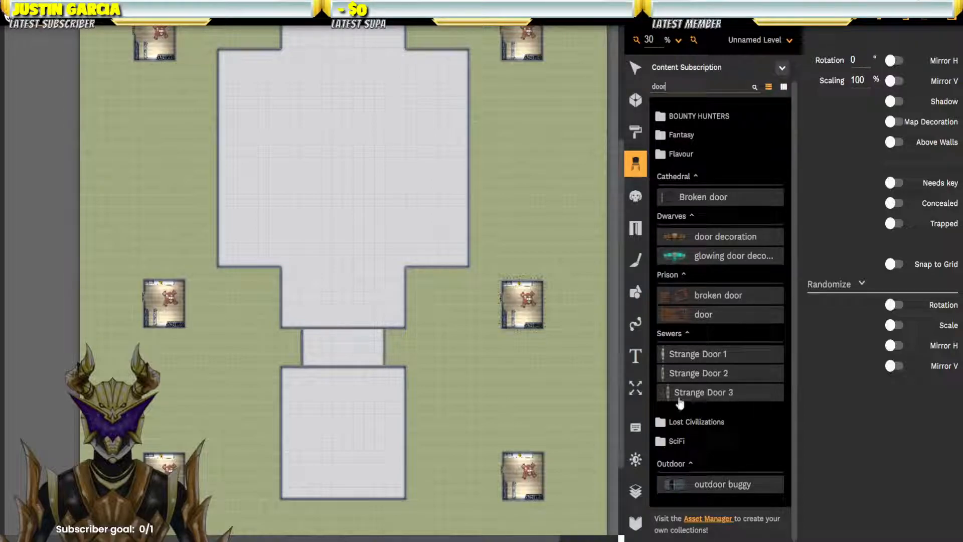
{"action": "left_click", "coordinate": [669, 422]}
{"action": "scroll", "coordinate": [718, 347], "scroll_direction": "down", "scroll_amount": 2}
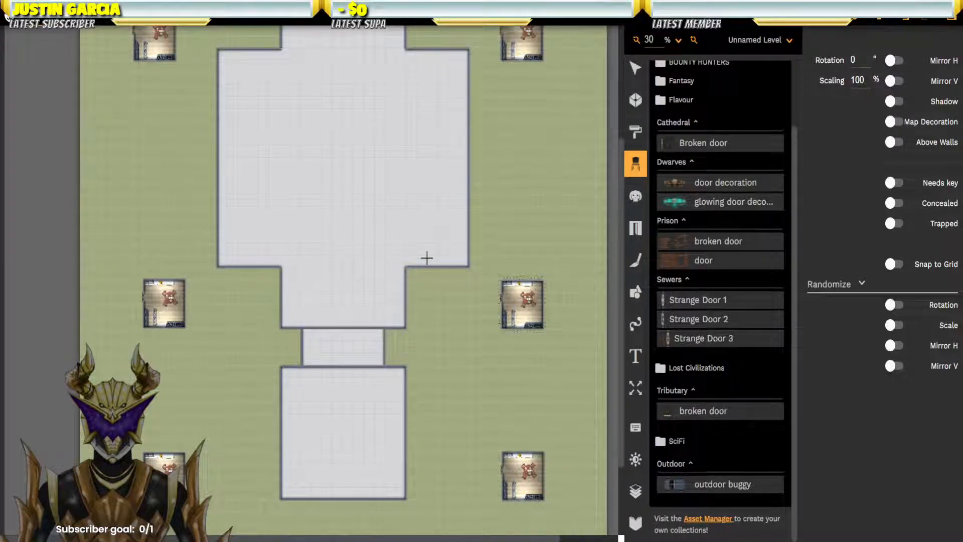
{"action": "scroll", "coordinate": [427, 258], "scroll_direction": "up", "scroll_amount": 3}
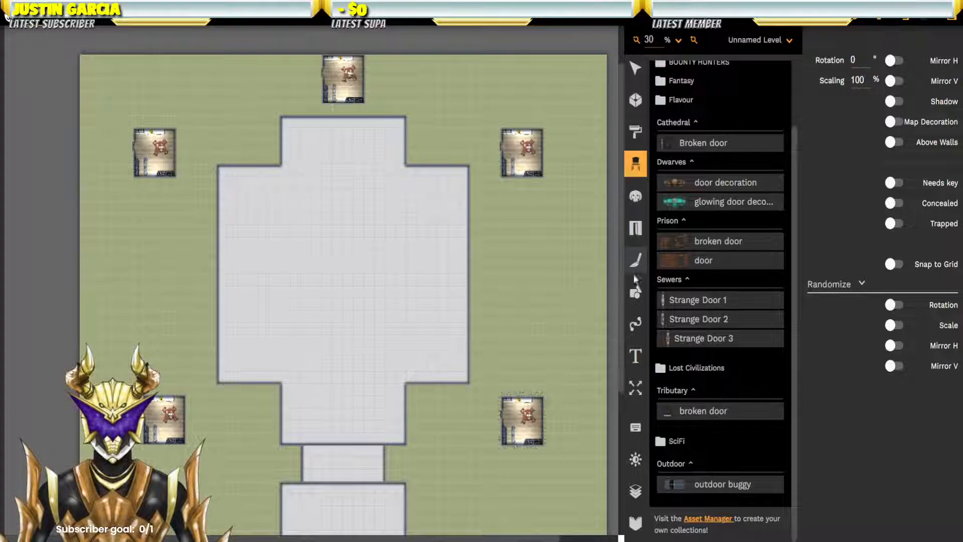
Step: Set the floor texture for new rooms to Large Tile from Rpgx Modern Assets
{"action": "left_click", "coordinate": [635, 291]}
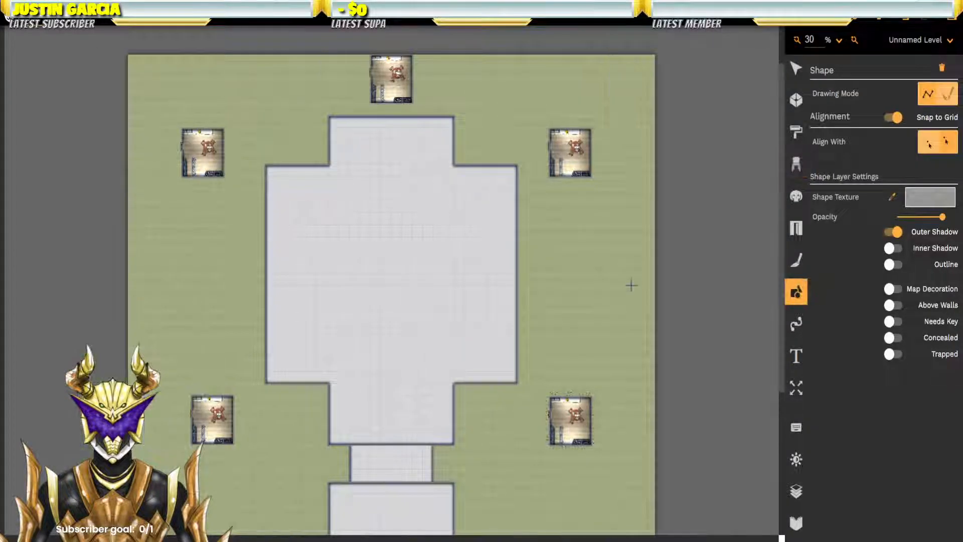
{"action": "left_click", "coordinate": [930, 196]}
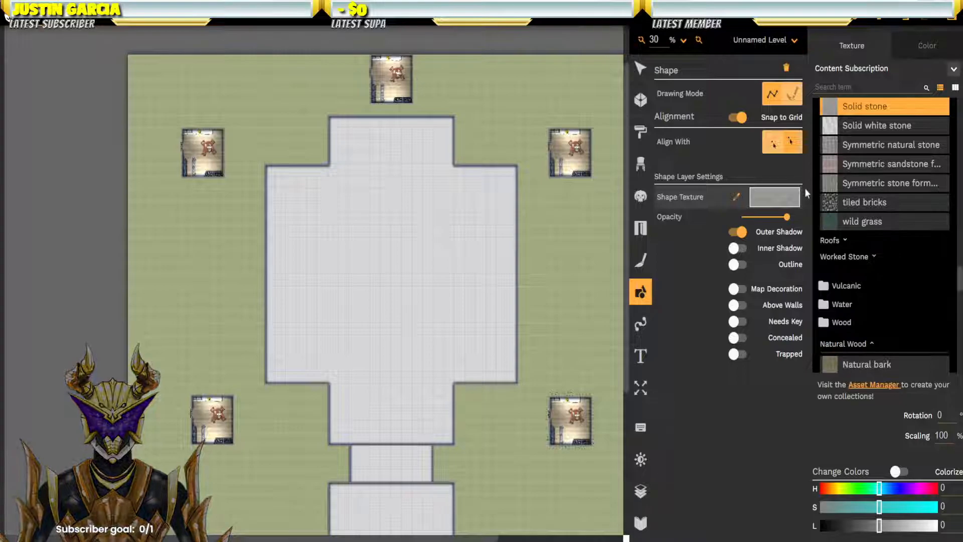
{"action": "left_click", "coordinate": [640, 100]}
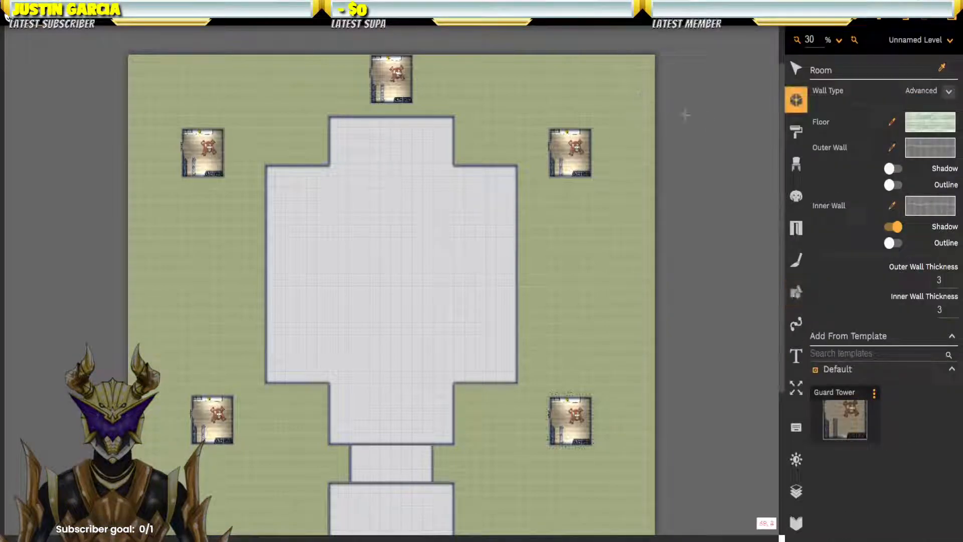
{"action": "left_click", "coordinate": [923, 132]}
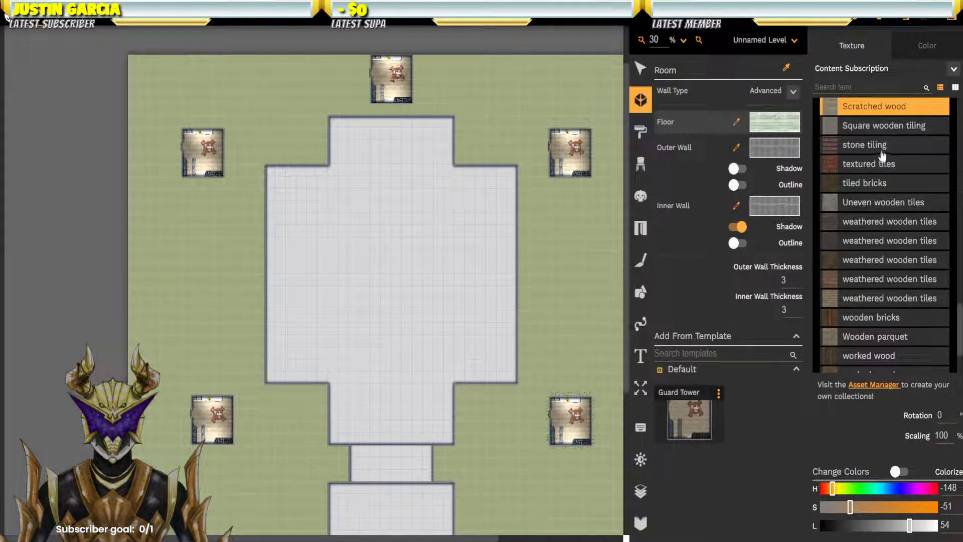
{"action": "scroll", "coordinate": [884, 146], "scroll_direction": "up", "scroll_amount": 15}
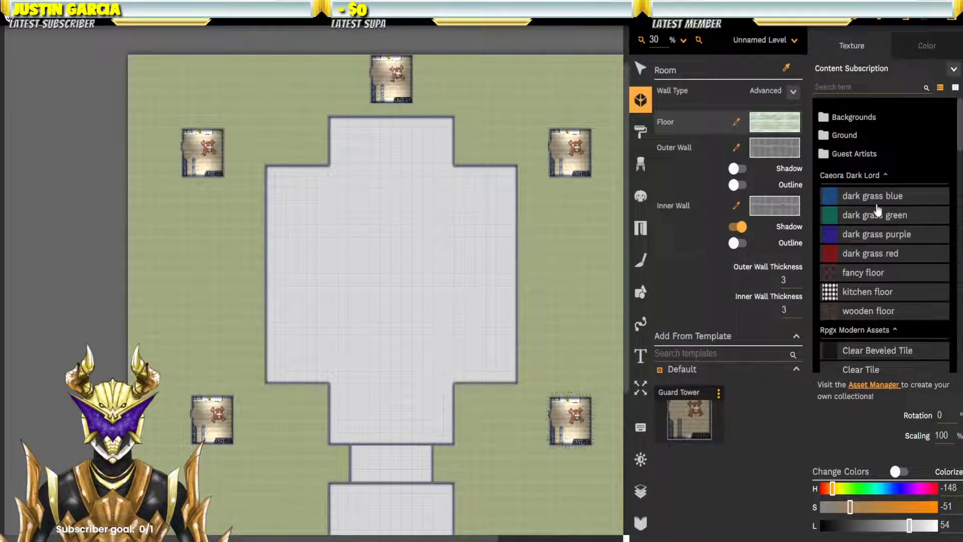
{"action": "scroll", "coordinate": [878, 210], "scroll_direction": "down", "scroll_amount": 5}
{"action": "left_click", "coordinate": [853, 254]}
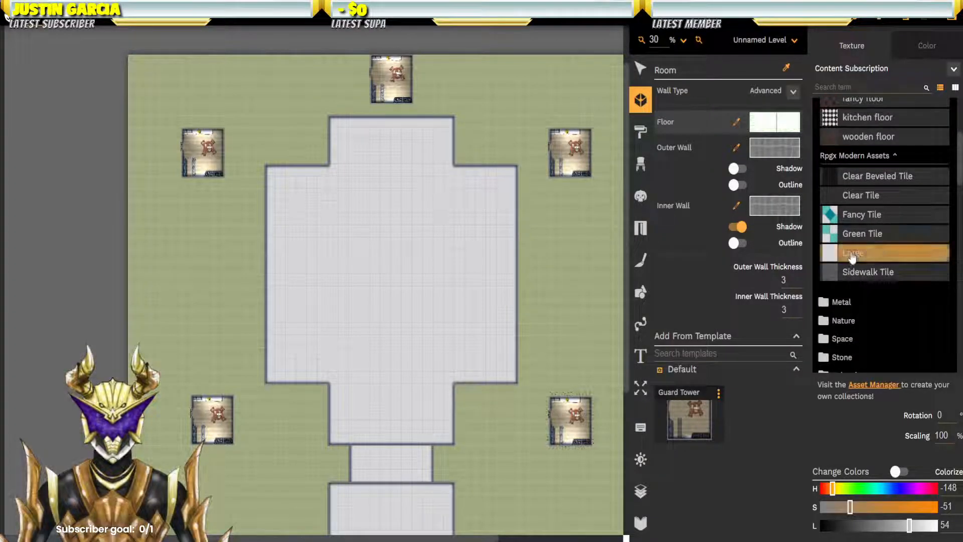
Step: Set both the outer wall and inner wall textures for new rooms to Clear Tile
{"action": "left_click", "coordinate": [777, 153]}
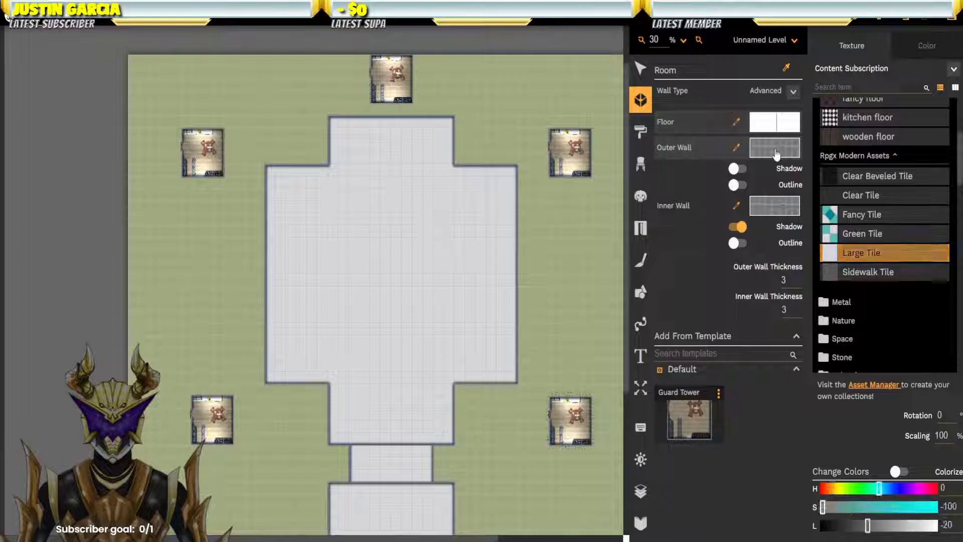
{"action": "left_click", "coordinate": [855, 197]}
{"action": "left_click", "coordinate": [773, 206]}
{"action": "left_click", "coordinate": [860, 196]}
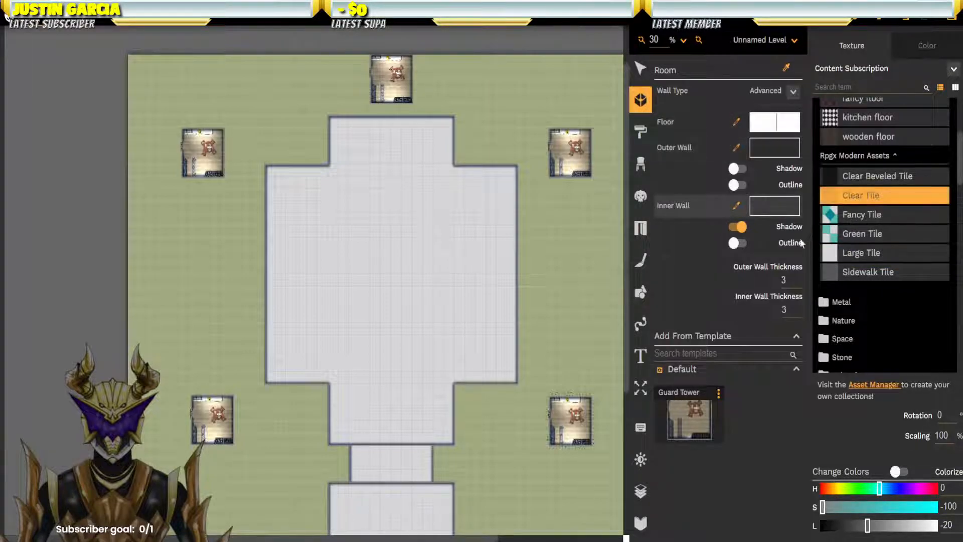
Step: Draw two small rectangular rooms, one above the other, in the lower-right corner of the large central hall
{"action": "left_click", "coordinate": [458, 383]}
{"action": "left_click", "coordinate": [455, 382]}
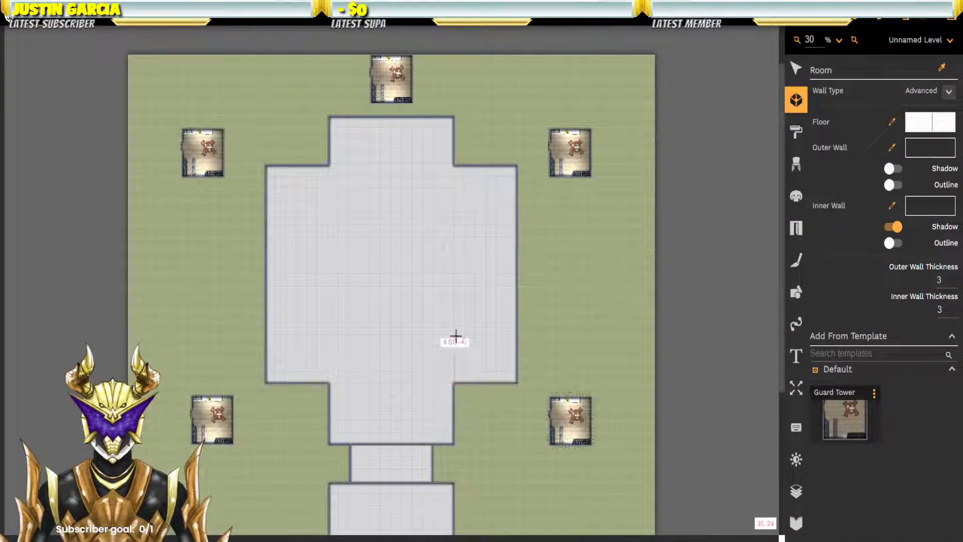
{"action": "left_click", "coordinate": [455, 335]}
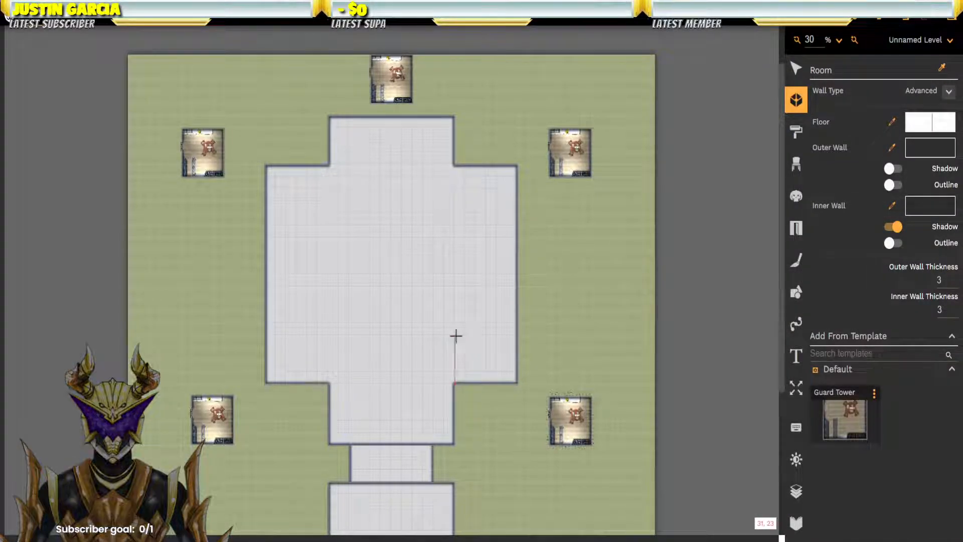
{"action": "left_click", "coordinate": [517, 336]}
{"action": "left_click", "coordinate": [517, 383]}
{"action": "left_click", "coordinate": [455, 383]}
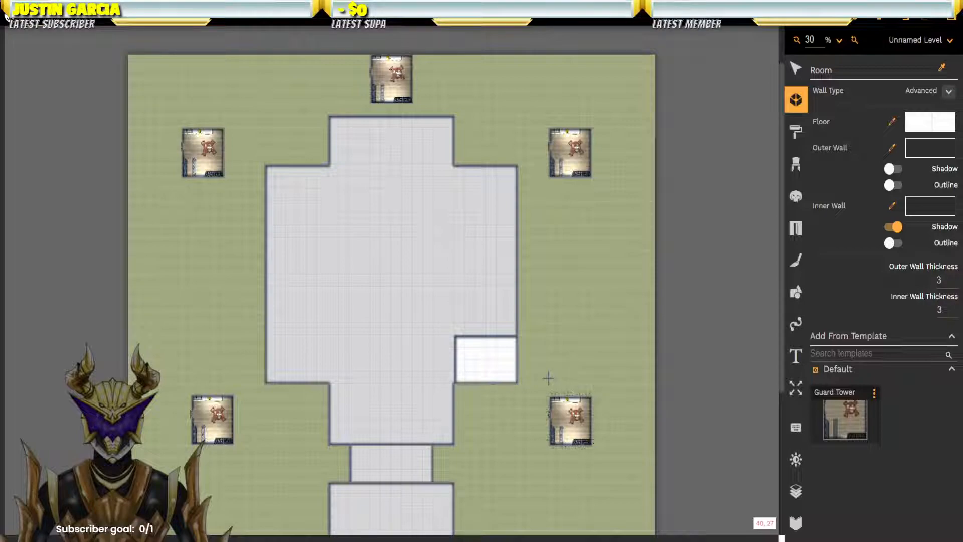
{"action": "left_click", "coordinate": [454, 334]}
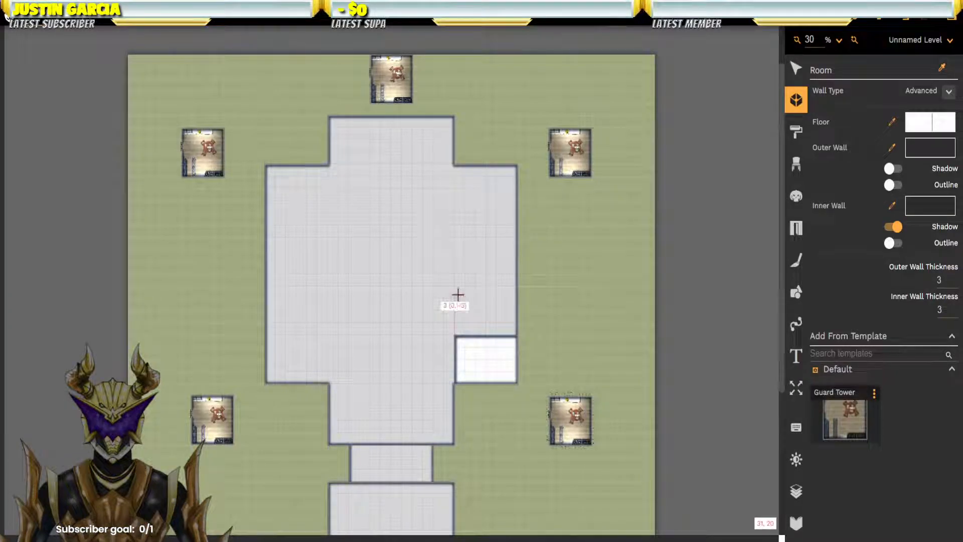
{"action": "left_click", "coordinate": [514, 289]}
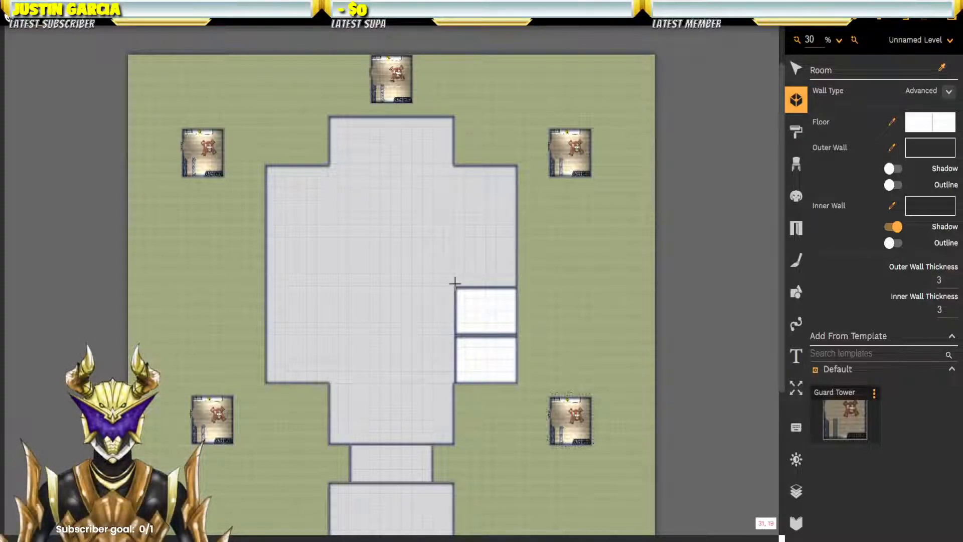
Step: Delete the two small white rooms in the lower-right corner of the central hall
{"action": "left_click", "coordinate": [796, 69]}
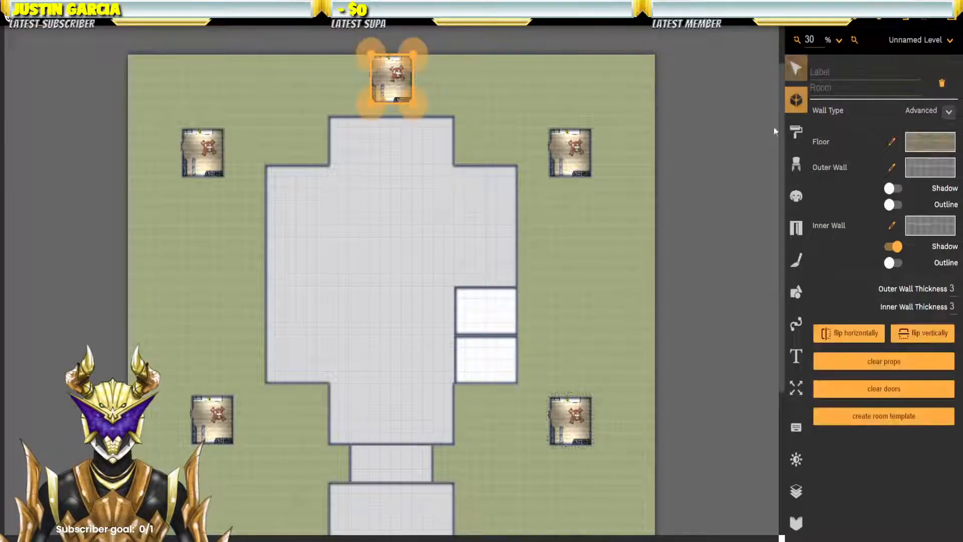
{"action": "left_click", "coordinate": [496, 329]}
{"action": "key", "text": "Delete"}
{"action": "left_click", "coordinate": [496, 362]}
{"action": "key", "text": "Delete"}
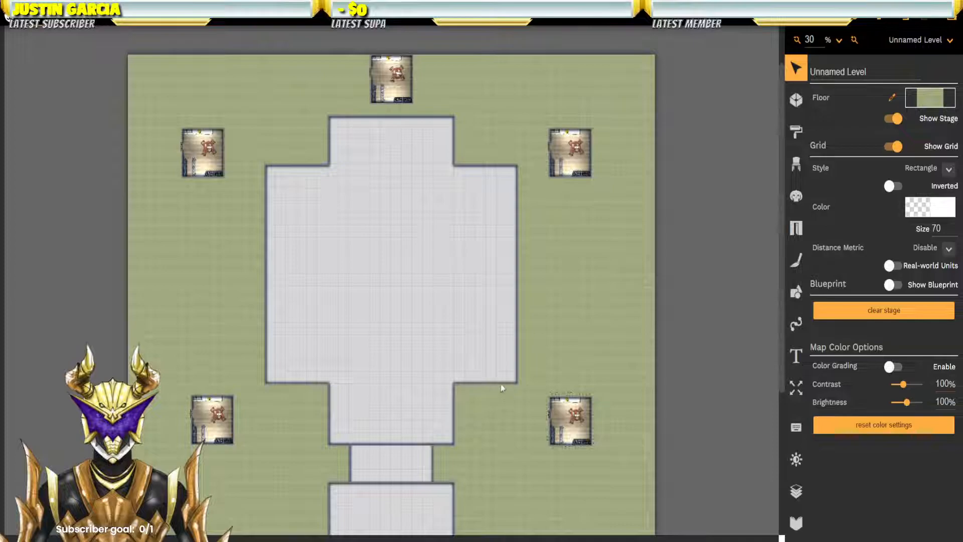
Step: Narrow the large central hall by moving its outermost right and left corner points inward about two grid squares each
{"action": "left_click", "coordinate": [516, 381]}
{"action": "left_click", "coordinate": [516, 381]}
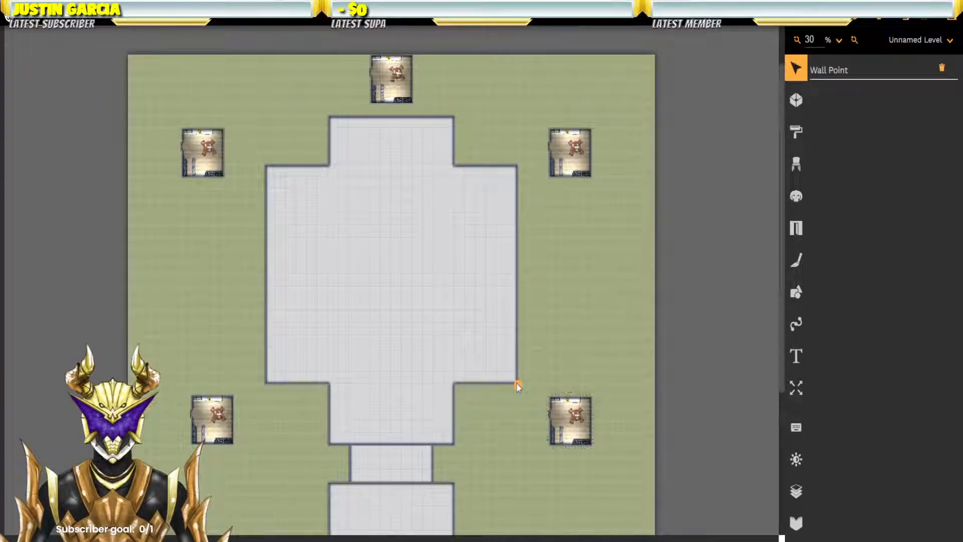
{"action": "left_click", "coordinate": [518, 385]}
{"action": "left_click_drag", "start_coordinate": [520, 384], "coordinate": [497, 384]}
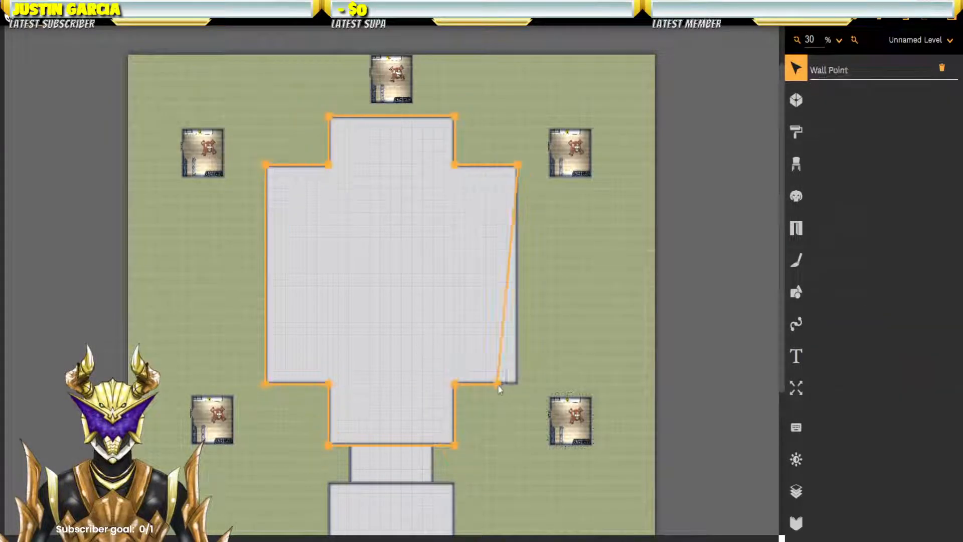
{"action": "left_click_drag", "start_coordinate": [519, 165], "coordinate": [498, 165]}
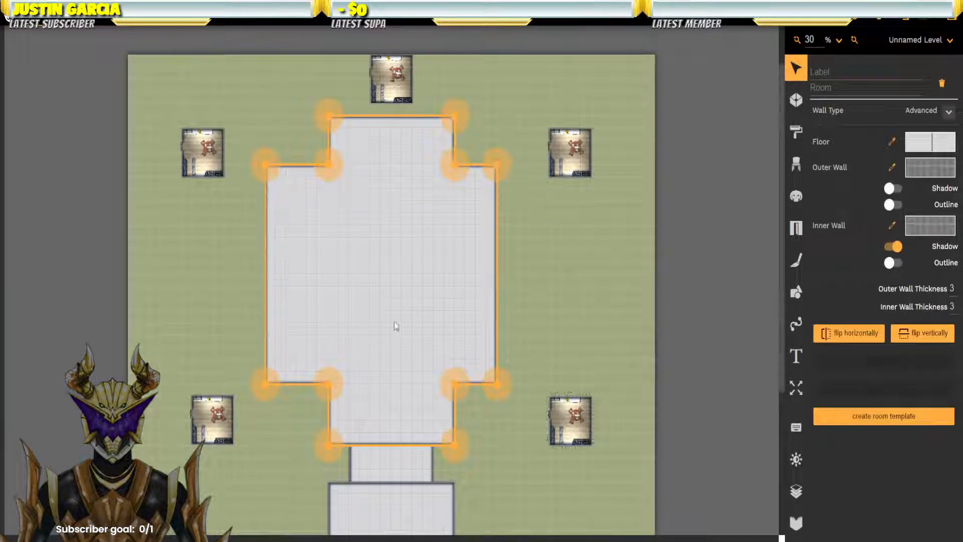
{"action": "left_click_drag", "start_coordinate": [265, 384], "coordinate": [285, 386]}
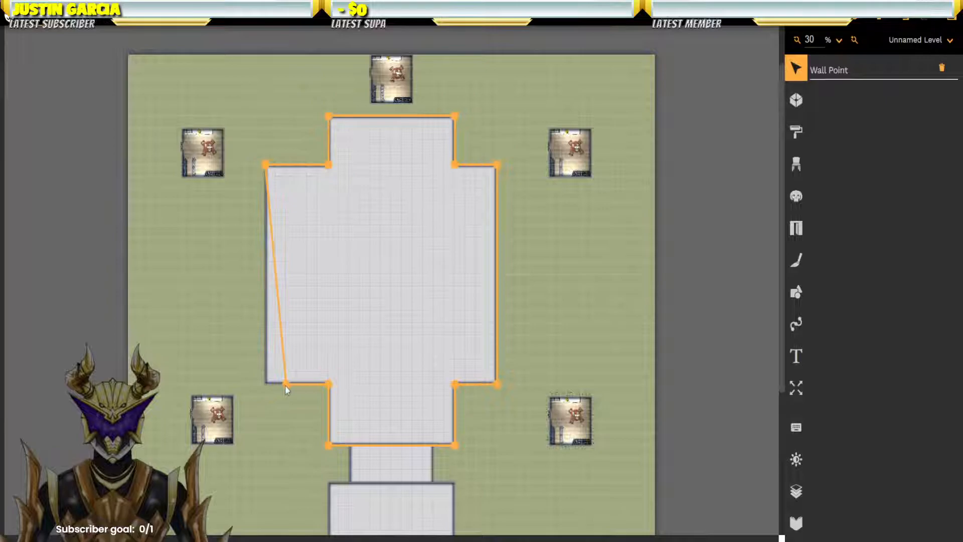
{"action": "left_click_drag", "start_coordinate": [266, 165], "coordinate": [288, 168]}
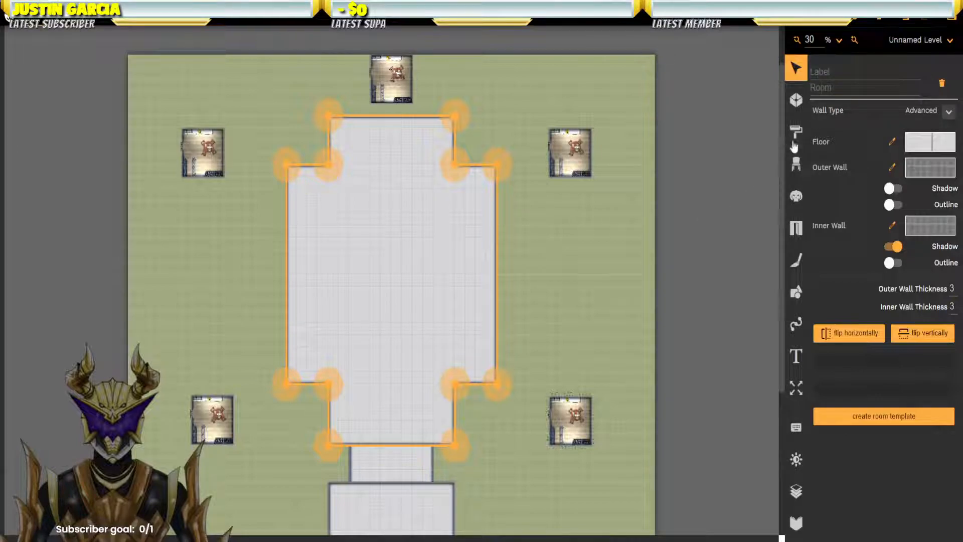
Step: Draw six stacked rooms, each 4 by 3 grid squares, filling the right wing of the central hall from bottom to top
{"action": "left_click", "coordinate": [796, 105]}
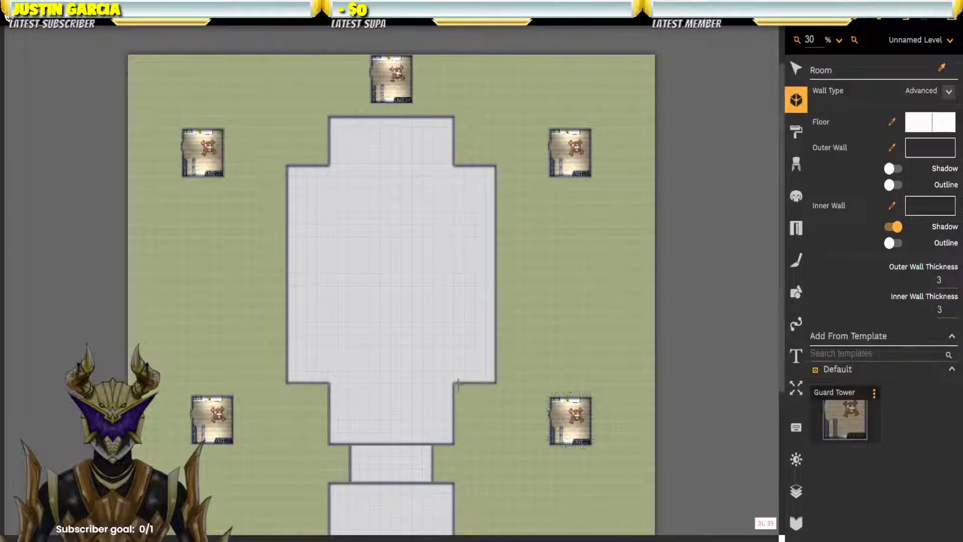
{"action": "left_click_drag", "start_coordinate": [453, 379], "coordinate": [495, 348]}
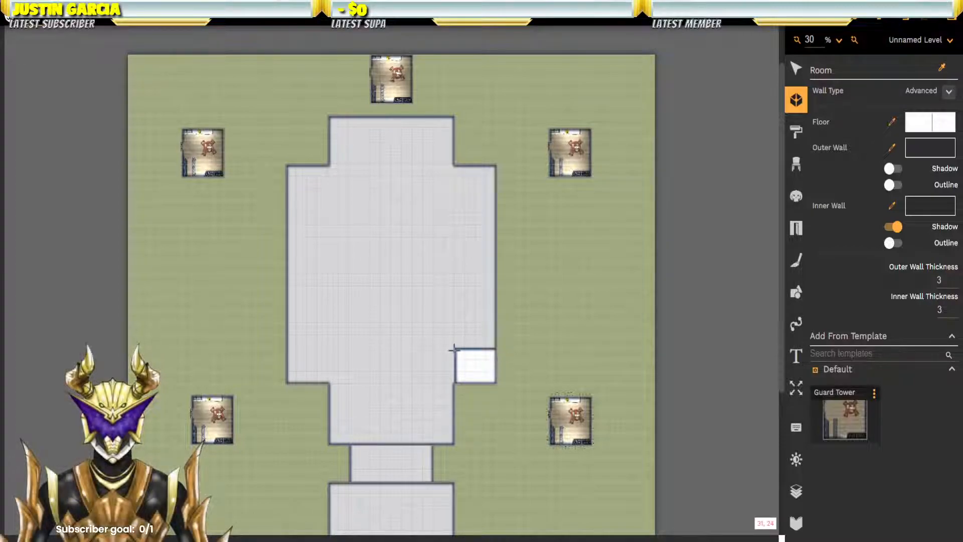
{"action": "left_click_drag", "start_coordinate": [457, 347], "coordinate": [497, 311]}
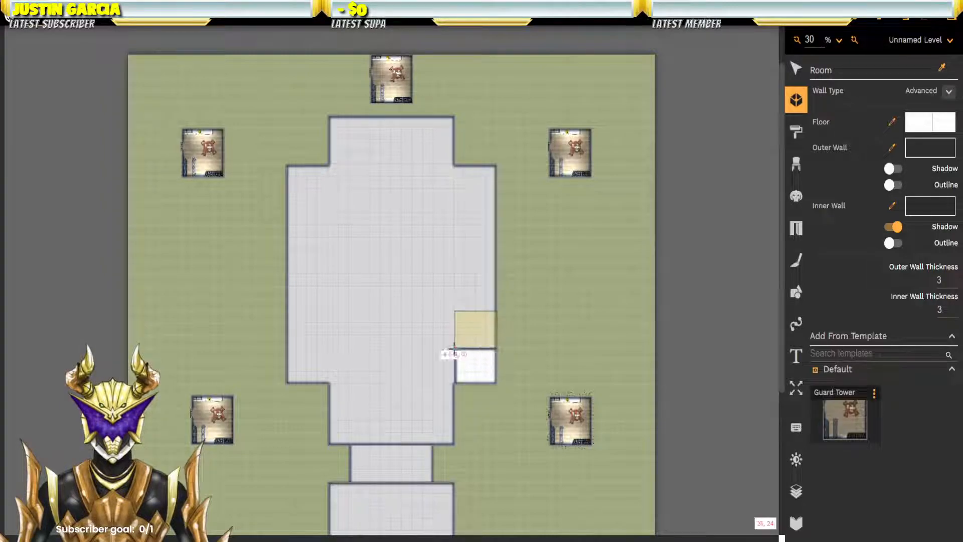
{"action": "left_click_drag", "start_coordinate": [456, 311], "coordinate": [497, 274]}
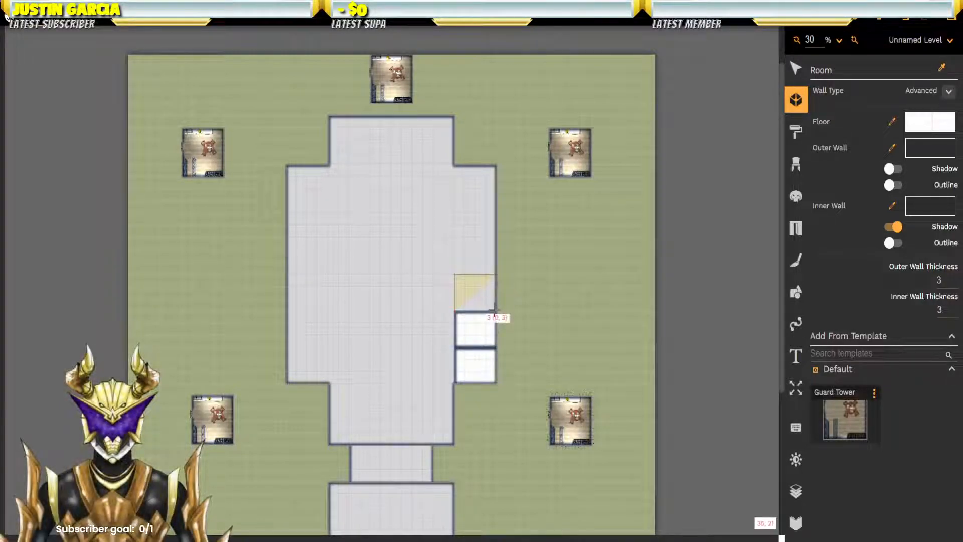
{"action": "left_click_drag", "start_coordinate": [454, 275], "coordinate": [497, 240]}
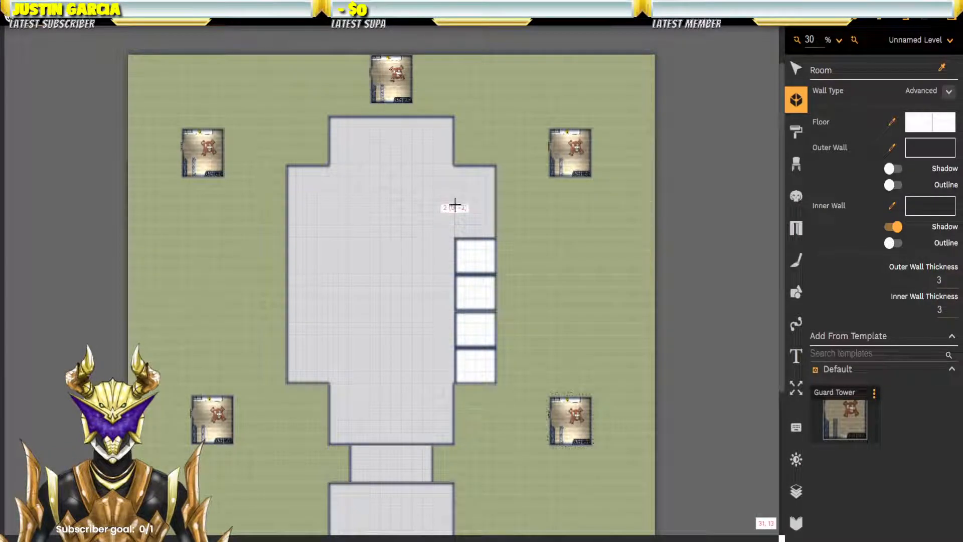
{"action": "left_click_drag", "start_coordinate": [455, 203], "coordinate": [495, 233]}
{"action": "mouse_move", "coordinate": [454, 200]}
{"action": "left_mouse_down"}
{"action": "mouse_move", "coordinate": [453, 170]}
{"action": "mouse_move", "coordinate": [495, 169]}
{"action": "mouse_move", "coordinate": [495, 206]}
{"action": "mouse_move", "coordinate": [454, 206]}
{"action": "left_mouse_up"}
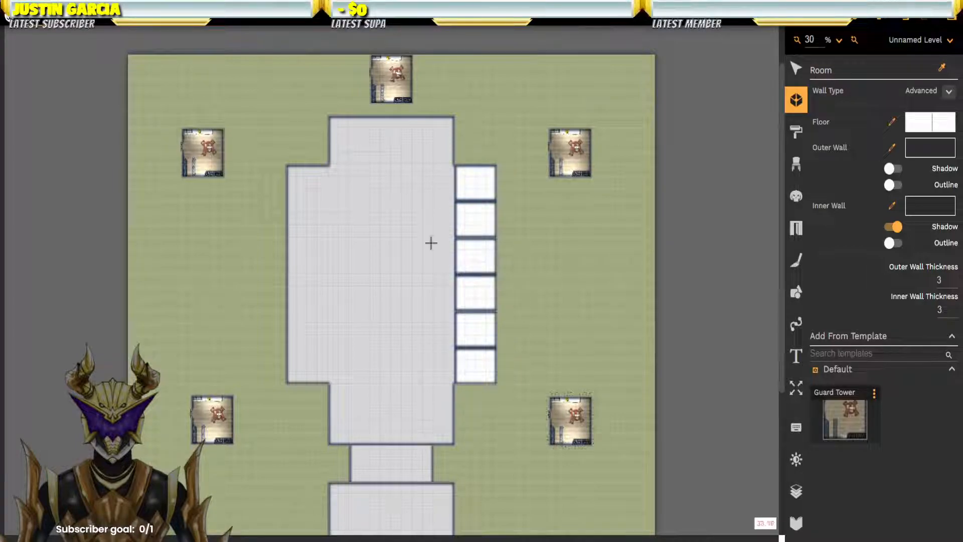
Step: Draw two stacked rooms, each 4 by 3 grid squares, at the upper end of the central hall's left wing
{"action": "left_click", "coordinate": [328, 166]}
{"action": "left_click", "coordinate": [327, 201]}
{"action": "left_click", "coordinate": [287, 201]}
{"action": "left_click", "coordinate": [287, 166]}
{"action": "left_click", "coordinate": [328, 166]}
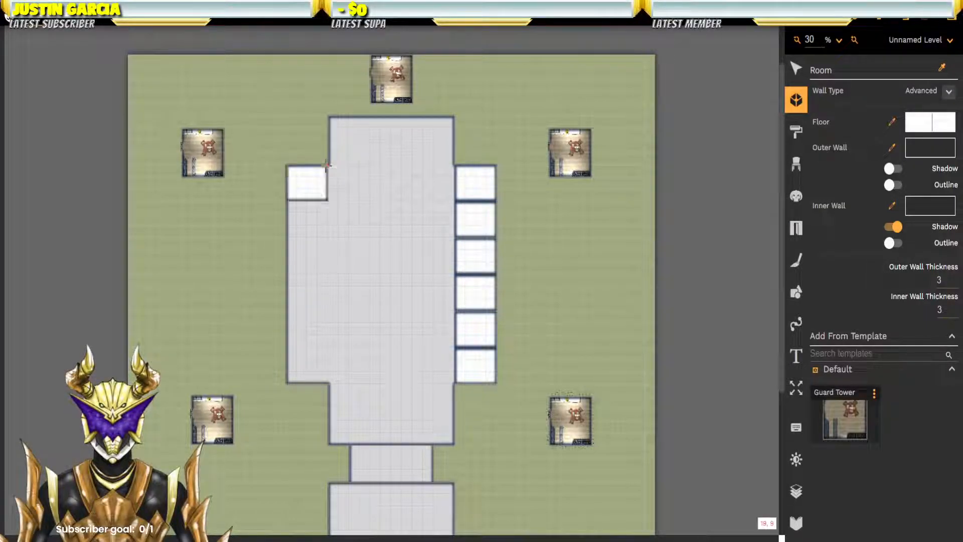
{"action": "left_click", "coordinate": [328, 201]}
{"action": "left_click", "coordinate": [328, 239]}
{"action": "left_click", "coordinate": [286, 239]}
{"action": "left_click", "coordinate": [286, 201]}
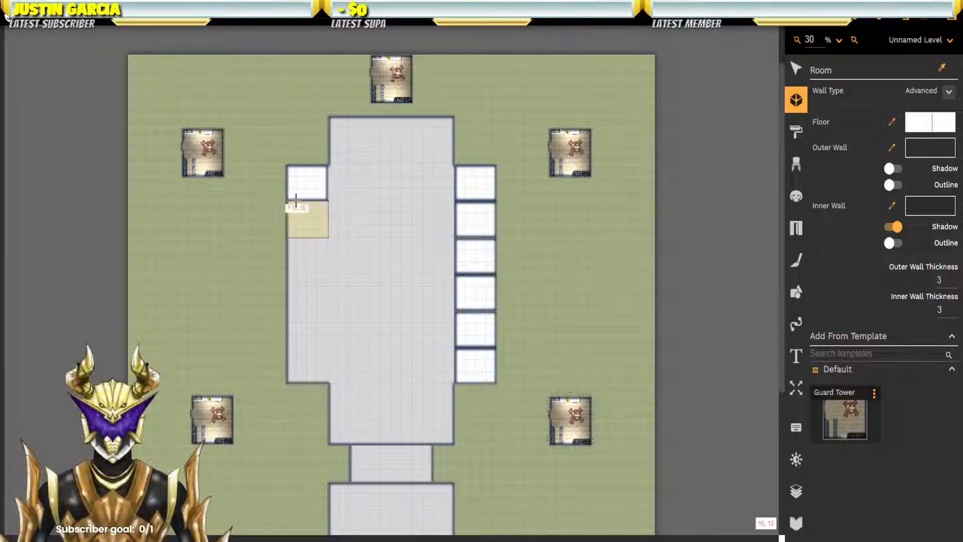
{"action": "left_click", "coordinate": [329, 201]}
Step: Add the third and fourth 4 by 3 square rooms down the central hall's left wing
{"action": "left_click", "coordinate": [328, 239]}
{"action": "left_click", "coordinate": [329, 274]}
{"action": "left_click", "coordinate": [286, 274]}
{"action": "left_click", "coordinate": [287, 239]}
{"action": "left_click", "coordinate": [329, 240]}
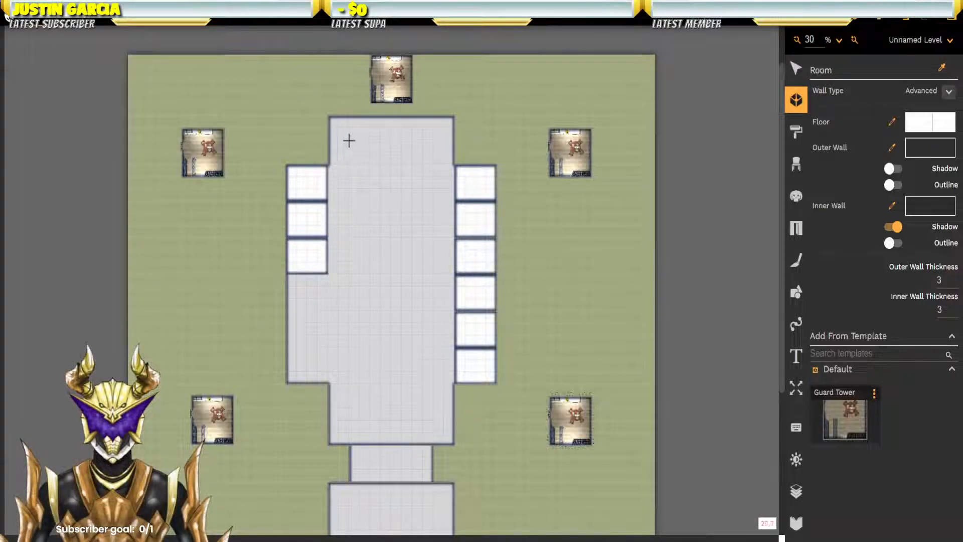
{"action": "left_click", "coordinate": [328, 274]}
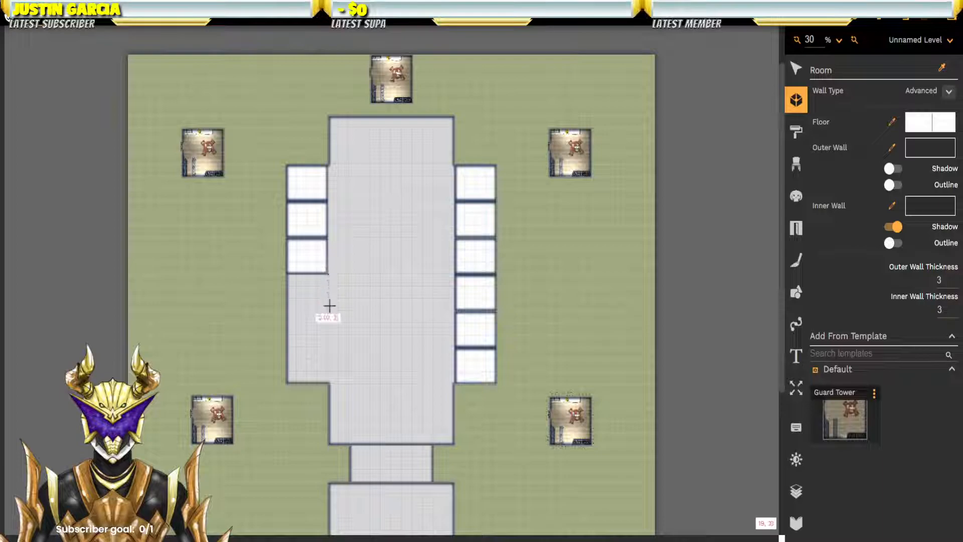
{"action": "left_click", "coordinate": [329, 310]}
{"action": "left_click", "coordinate": [287, 310]}
{"action": "left_click", "coordinate": [286, 274]}
{"action": "left_click", "coordinate": [328, 274]}
Step: Fill the lower end of the hall's left wing with the fifth and sixth 4 by 3 square rooms
{"action": "scroll", "coordinate": [329, 323], "scroll_direction": "down", "scroll_amount": 1}
{"action": "scroll", "coordinate": [336, 285], "scroll_direction": "down", "scroll_amount": 4}
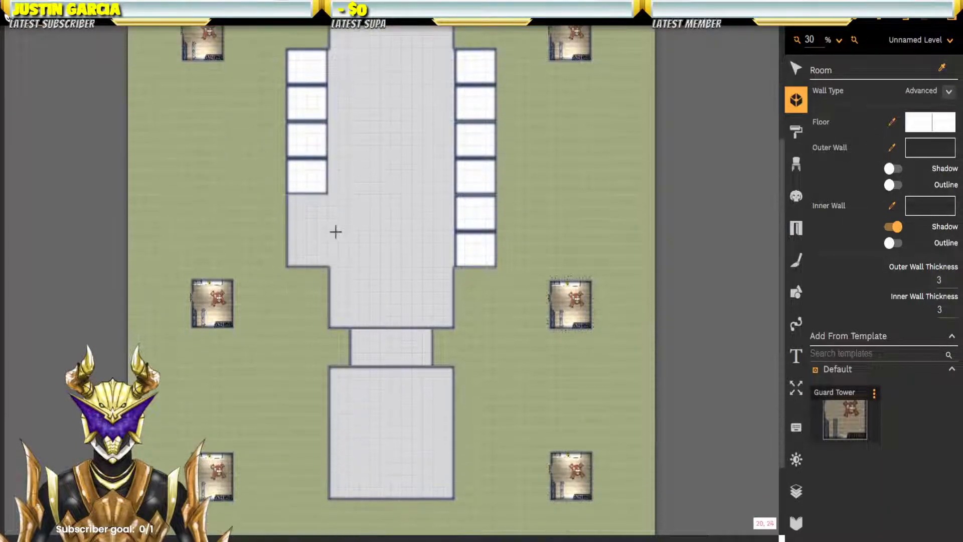
{"action": "left_click", "coordinate": [328, 194]}
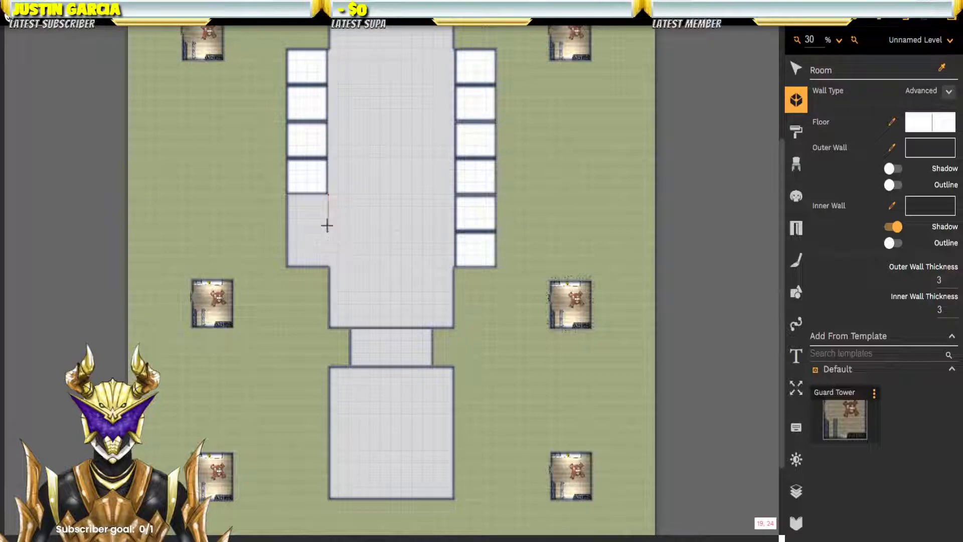
{"action": "left_click", "coordinate": [329, 231]}
{"action": "left_click", "coordinate": [287, 231]}
{"action": "left_click", "coordinate": [287, 194]}
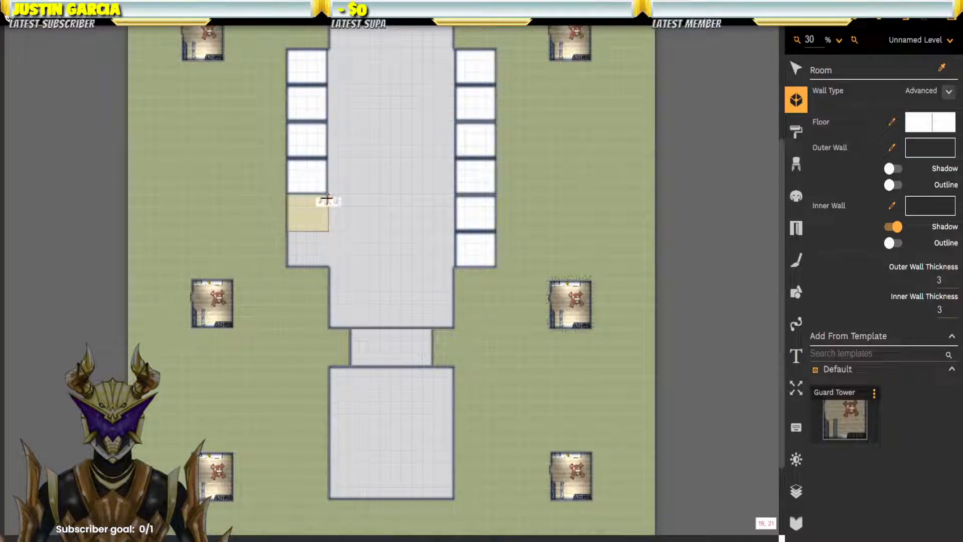
{"action": "left_click", "coordinate": [329, 194]}
{"action": "left_click", "coordinate": [327, 265]}
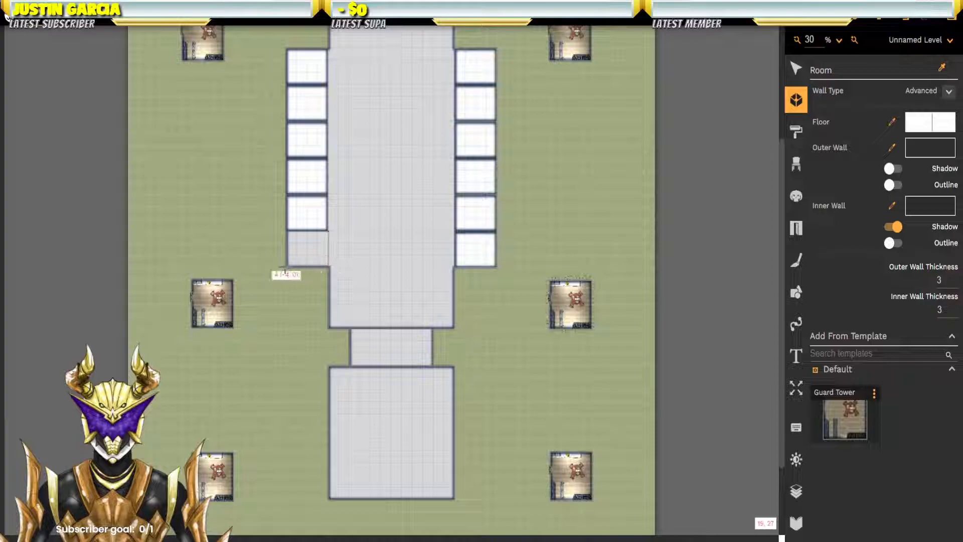
{"action": "left_click", "coordinate": [286, 265]}
{"action": "left_click", "coordinate": [287, 232]}
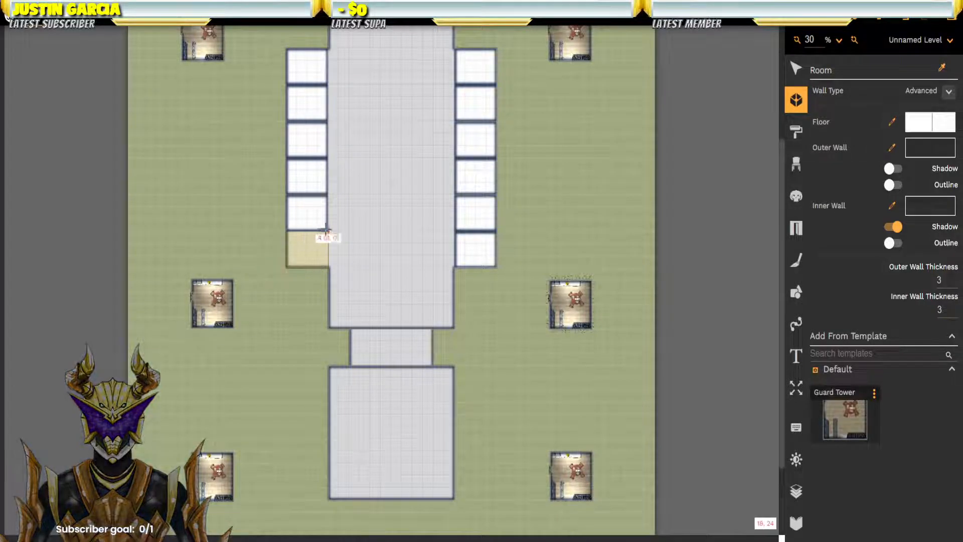
Step: Draw two adjoining rooms, each 2 by 2 grid squares, in the upper-left corner of the central hall
{"action": "scroll", "coordinate": [423, 222], "scroll_direction": "up", "scroll_amount": 5}
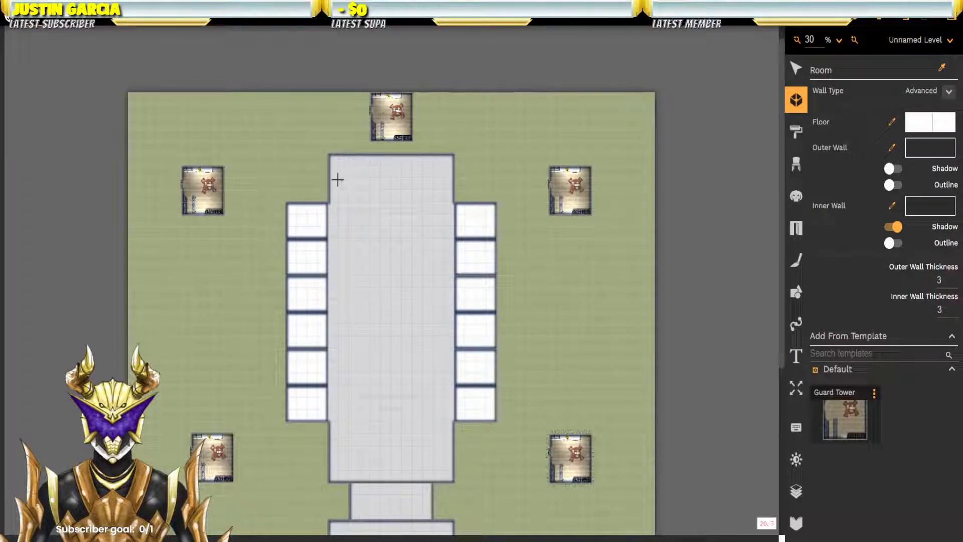
{"action": "left_click_drag", "start_coordinate": [334, 176], "coordinate": [351, 155]}
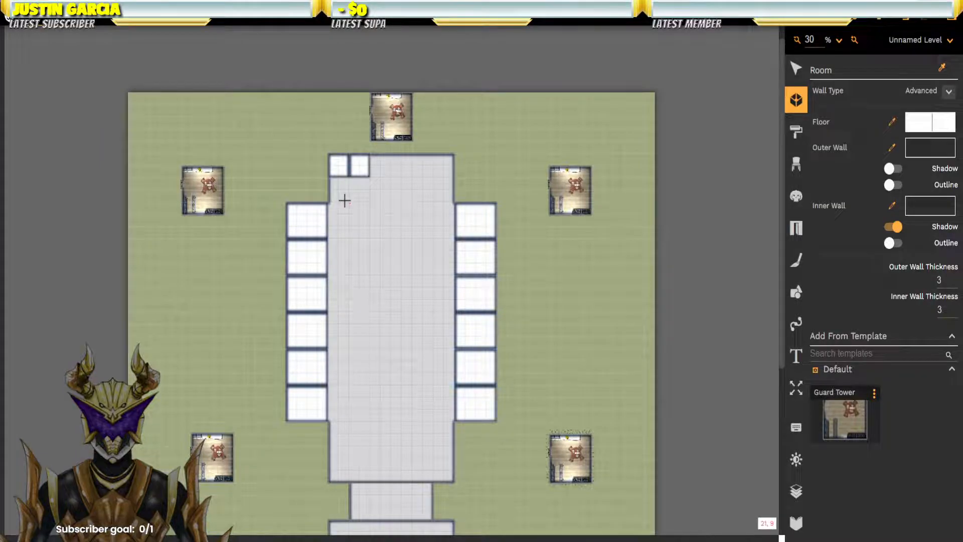
Step: Shift the right-hand 2 by 2 room four squares to the right along the hall's upper wall by moving its corner points
{"action": "left_click", "coordinate": [806, 73]}
{"action": "left_click", "coordinate": [360, 171]}
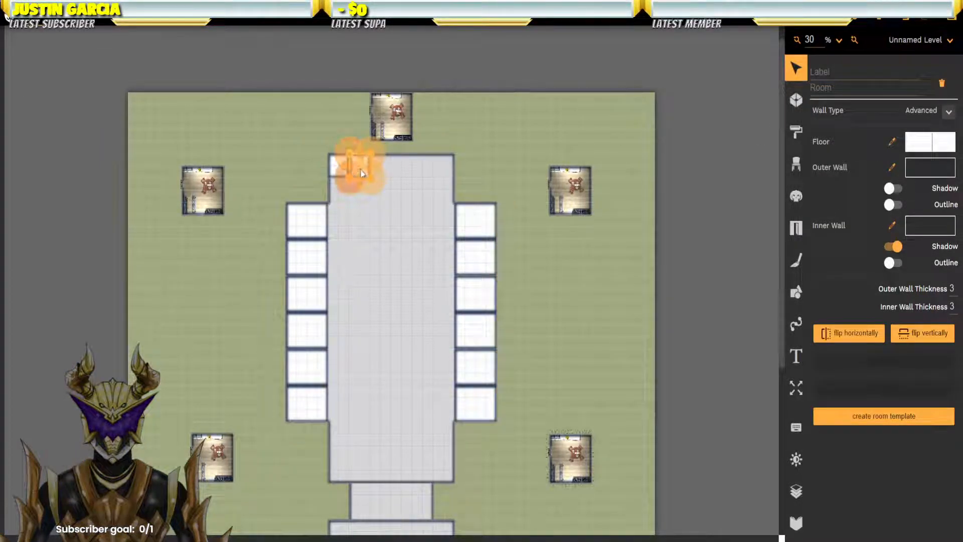
{"action": "scroll", "coordinate": [361, 170], "scroll_direction": "up", "scroll_amount": 4}
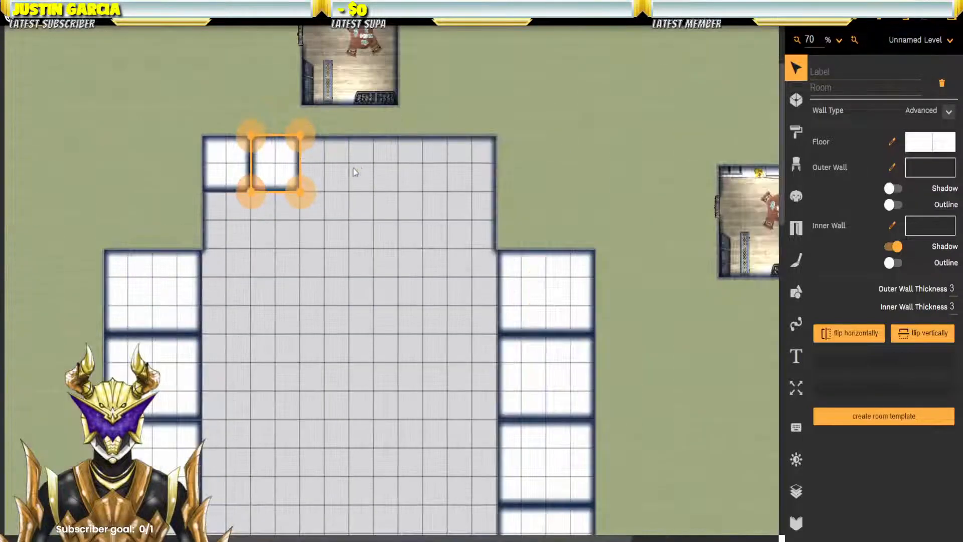
{"action": "left_click", "coordinate": [414, 182]}
{"action": "left_click", "coordinate": [256, 172]}
{"action": "left_click", "coordinate": [293, 173]}
{"action": "left_click", "coordinate": [285, 204]}
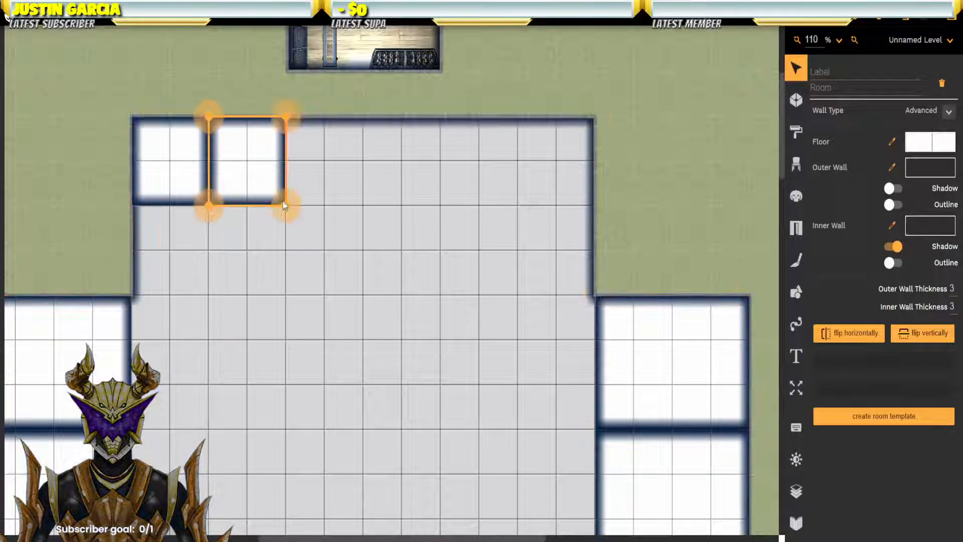
{"action": "left_click_drag", "start_coordinate": [285, 205], "coordinate": [439, 206]}
{"action": "left_click_drag", "start_coordinate": [208, 206], "coordinate": [355, 211]}
{"action": "left_click_drag", "start_coordinate": [287, 119], "coordinate": [440, 118]}
{"action": "left_click_drag", "start_coordinate": [209, 117], "coordinate": [364, 117]}
Step: Shift the remaining corner room four squares right by its corner points so the pair sits centred on the hall's upper wall
{"action": "left_click", "coordinate": [177, 132]}
{"action": "left_click_drag", "start_coordinate": [209, 118], "coordinate": [364, 118]}
{"action": "left_click_drag", "start_coordinate": [207, 209], "coordinate": [365, 205]}
{"action": "left_click_drag", "start_coordinate": [130, 208], "coordinate": [286, 204]}
{"action": "left_click_drag", "start_coordinate": [129, 115], "coordinate": [286, 117]}
{"action": "left_click", "coordinate": [472, 99]}
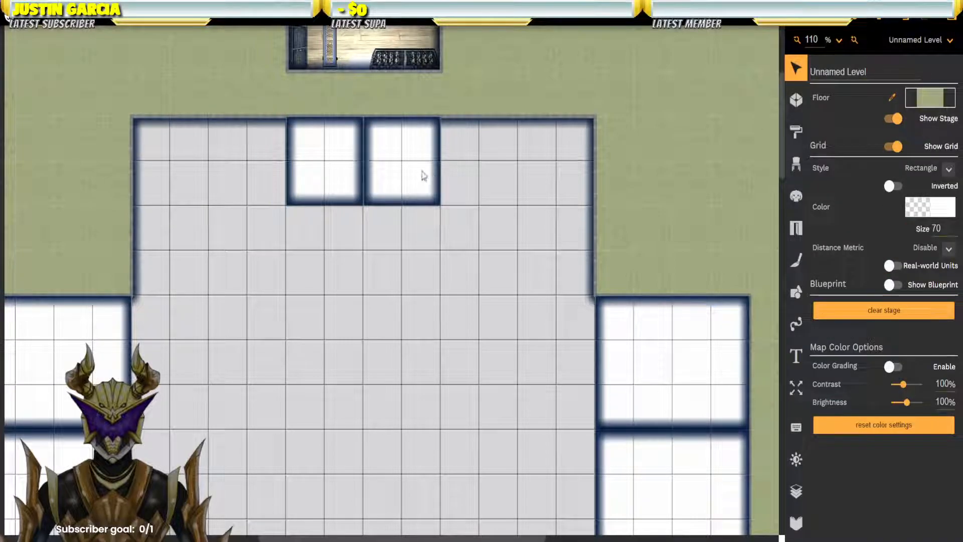
Step: Try hiding the upper wall segments of the two small centred rooms
{"action": "left_click", "coordinate": [423, 175]}
{"action": "left_click", "coordinate": [405, 120]}
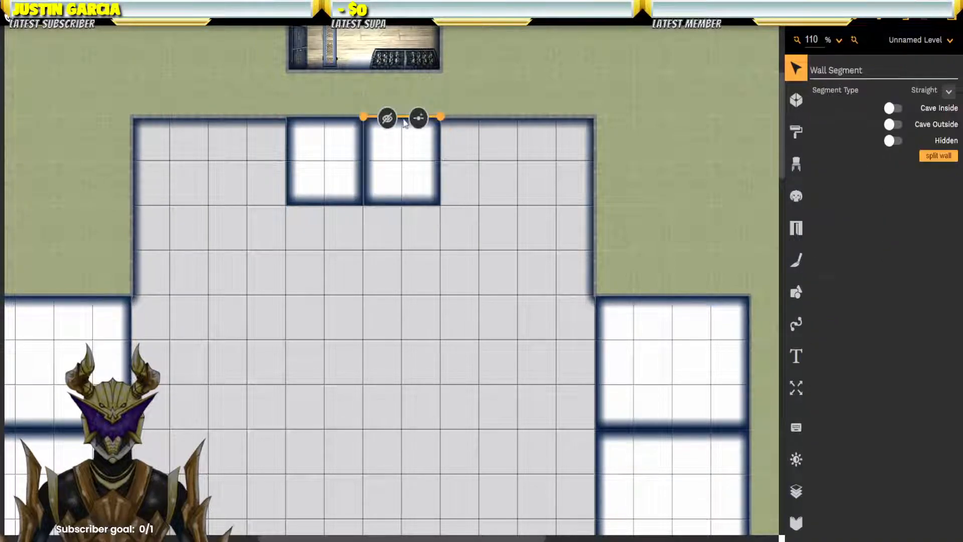
{"action": "left_click", "coordinate": [326, 125]}
{"action": "left_click", "coordinate": [323, 120]}
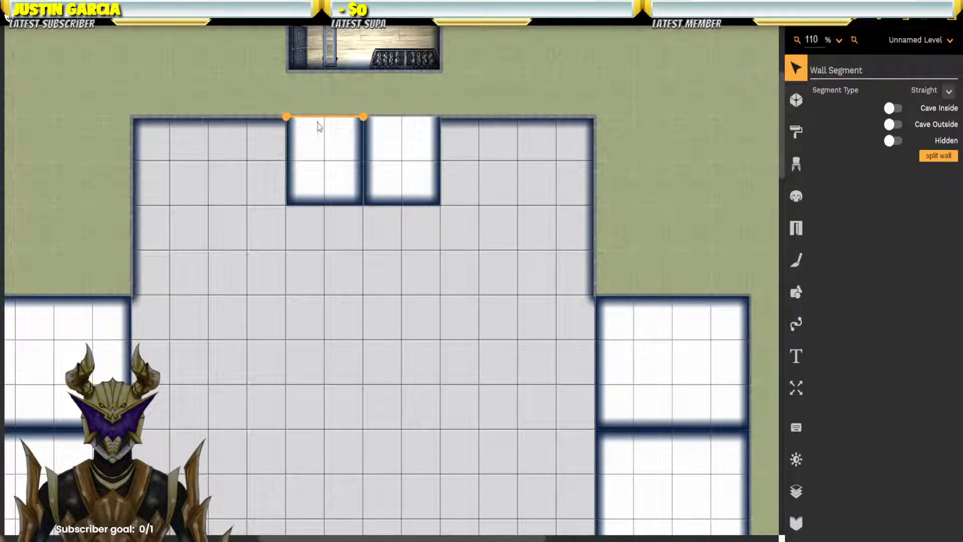
{"action": "left_click", "coordinate": [459, 98]}
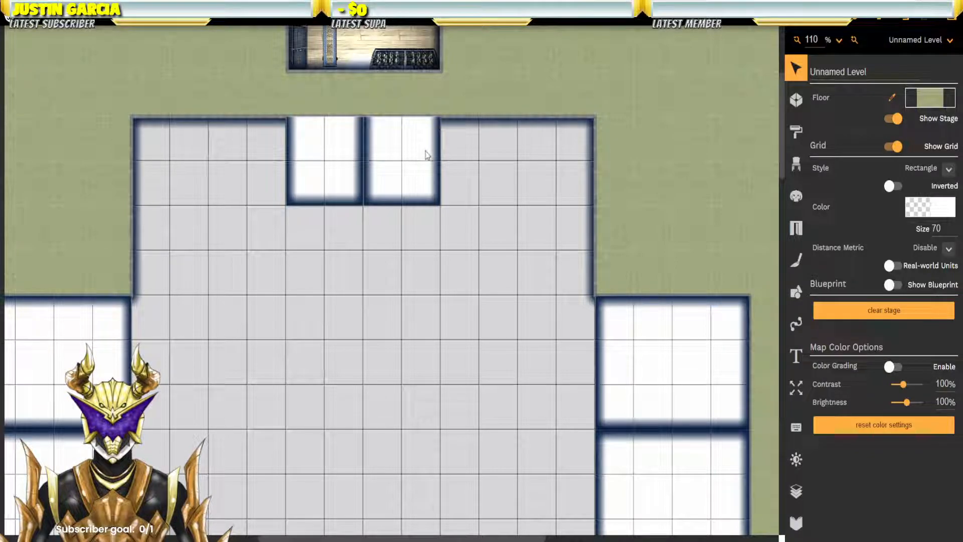
Step: Show the upper wall segments of the two small centred rooms again
{"action": "left_click", "coordinate": [406, 126]}
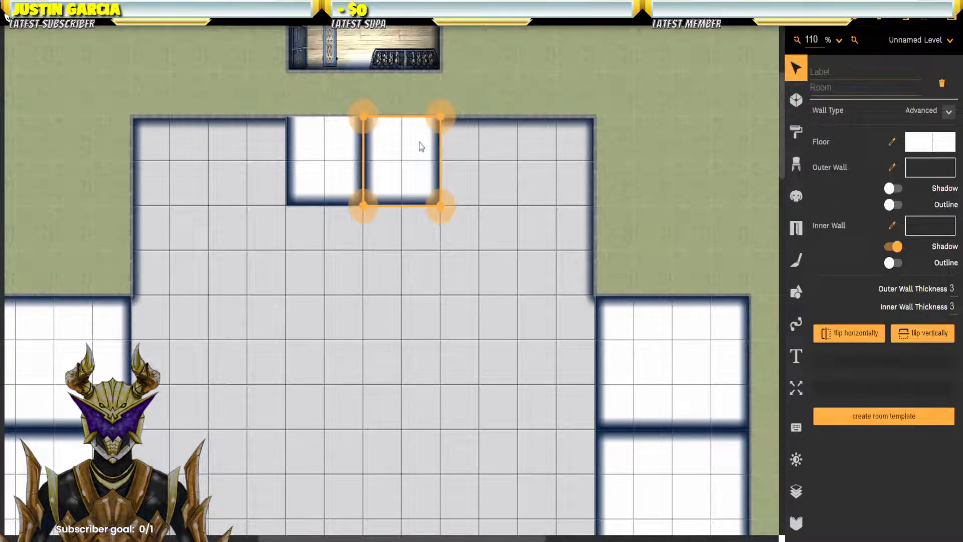
{"action": "left_click", "coordinate": [411, 116]}
{"action": "left_click", "coordinate": [334, 138]}
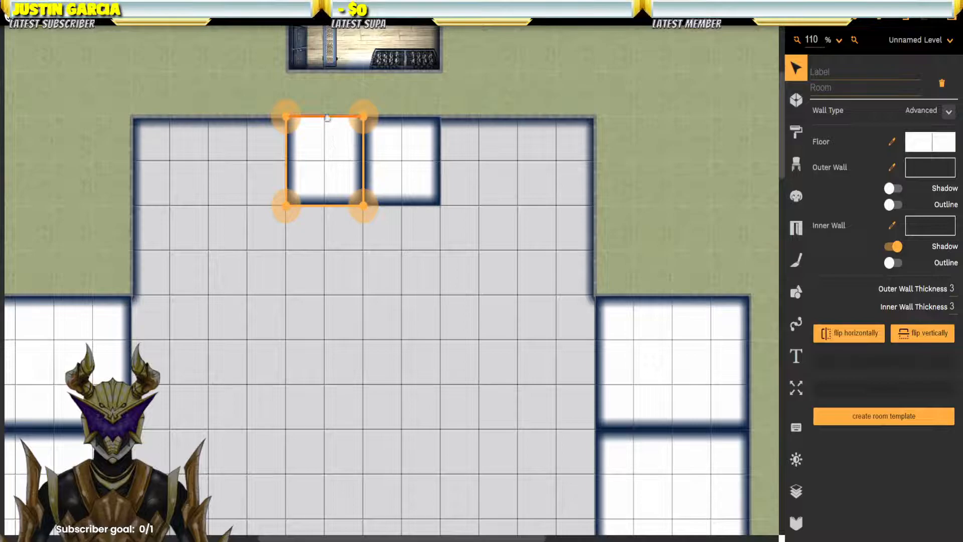
{"action": "left_click", "coordinate": [327, 118]}
{"action": "left_click", "coordinate": [201, 188]}
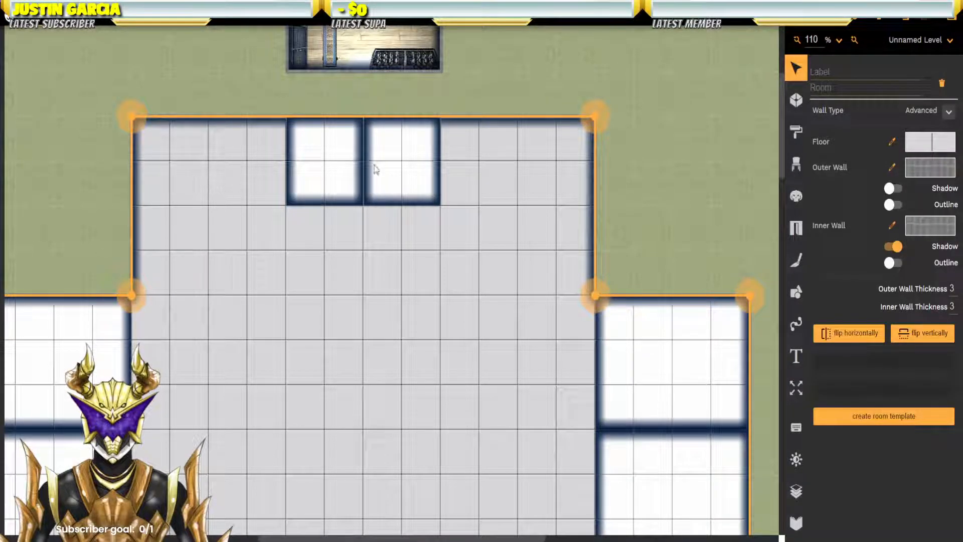
{"action": "left_click", "coordinate": [336, 159]}
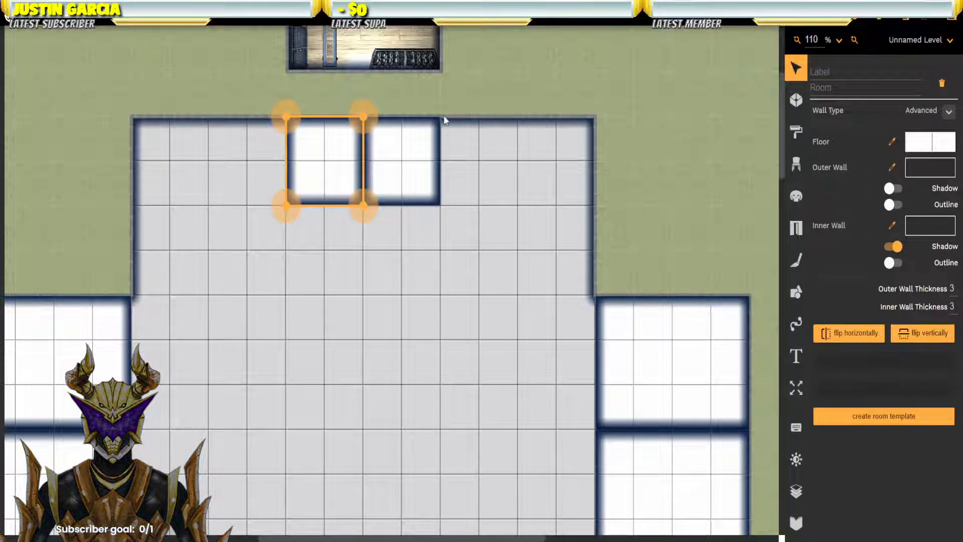
{"action": "left_click", "coordinate": [474, 158]}
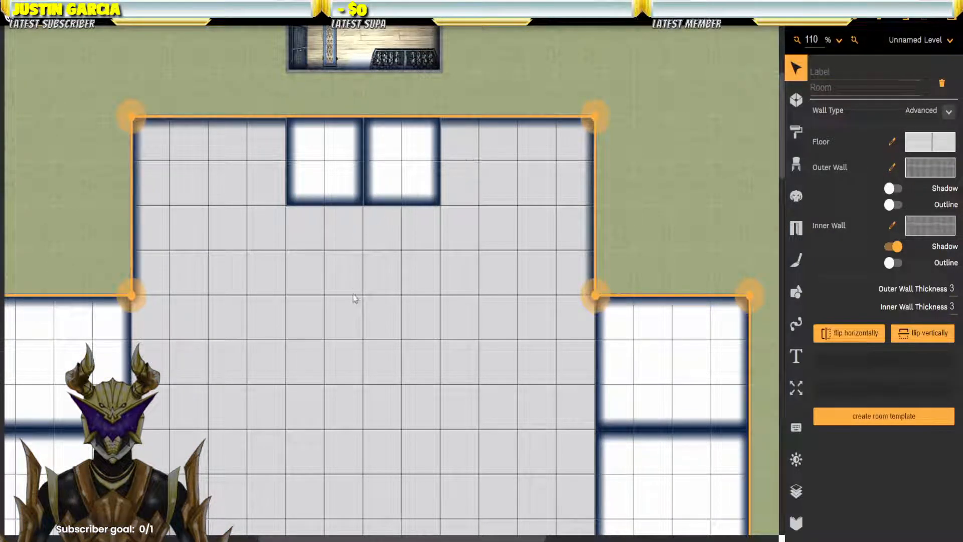
{"action": "left_click", "coordinate": [253, 96]}
Step: Darken the tile floor of the uppermost room in the hall's left wing to grey by lowering its texture lightness
{"action": "left_click_drag", "start_coordinate": [333, 267], "coordinate": [530, 101]}
{"action": "left_click", "coordinate": [287, 210]}
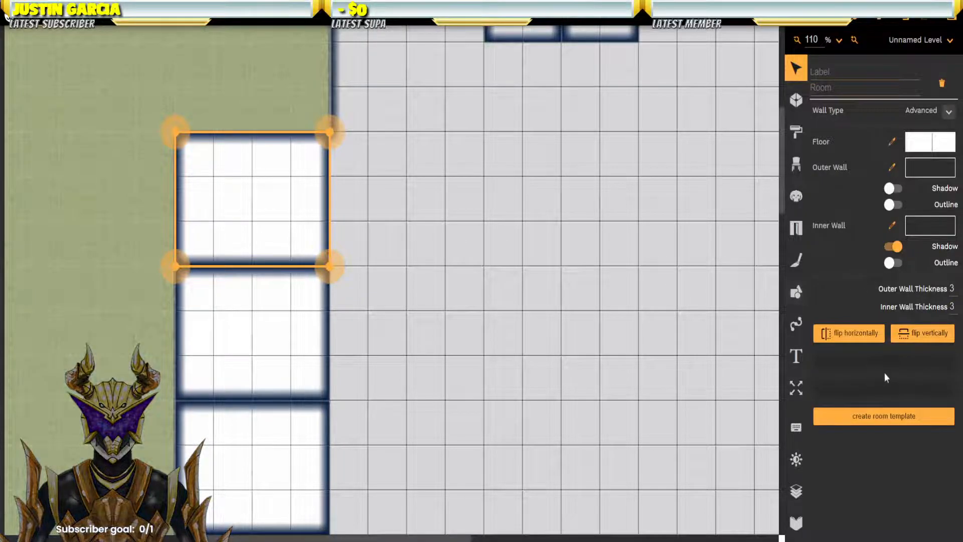
{"action": "left_click", "coordinate": [943, 143]}
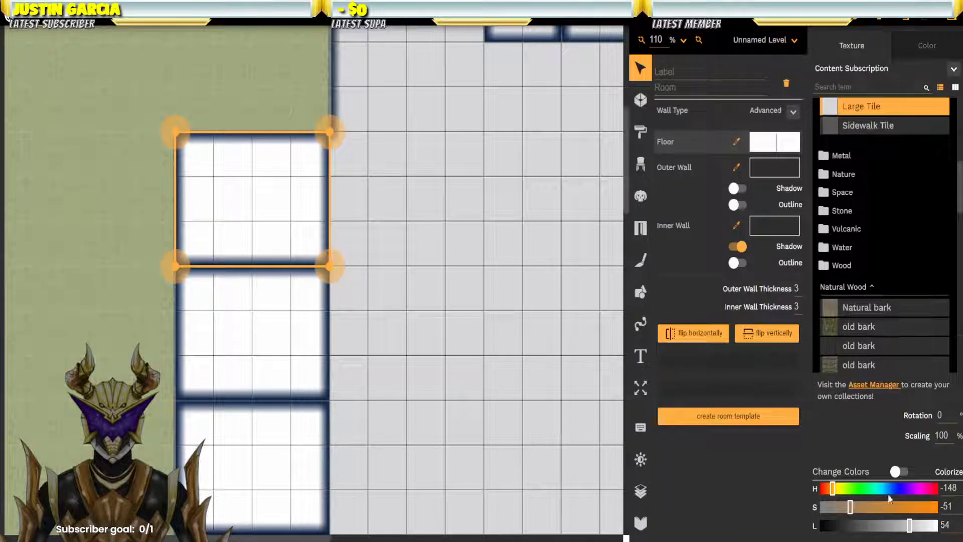
{"action": "left_click_drag", "start_coordinate": [886, 525], "coordinate": [872, 530]}
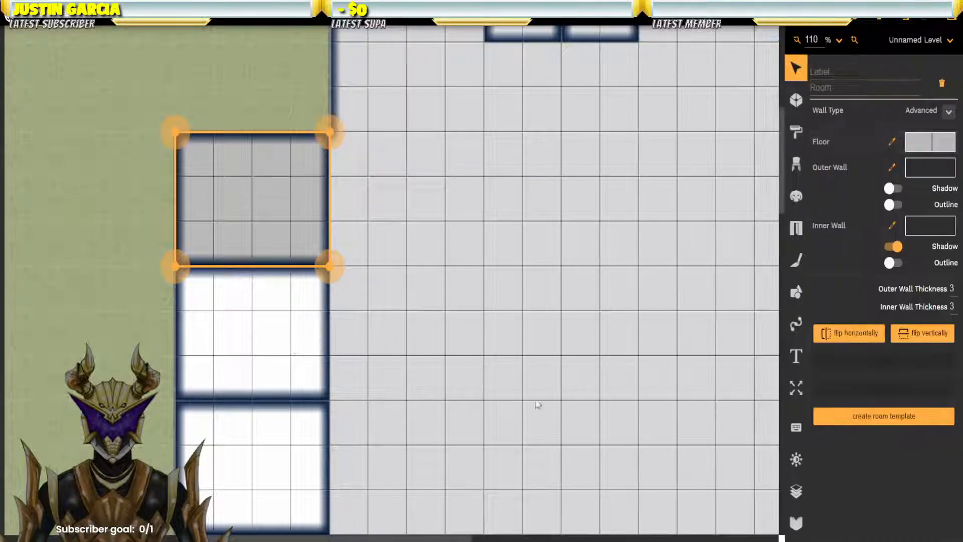
Step: Set the floor texture lightness of the second room down in the left wing to -14
{"action": "left_click", "coordinate": [208, 306]}
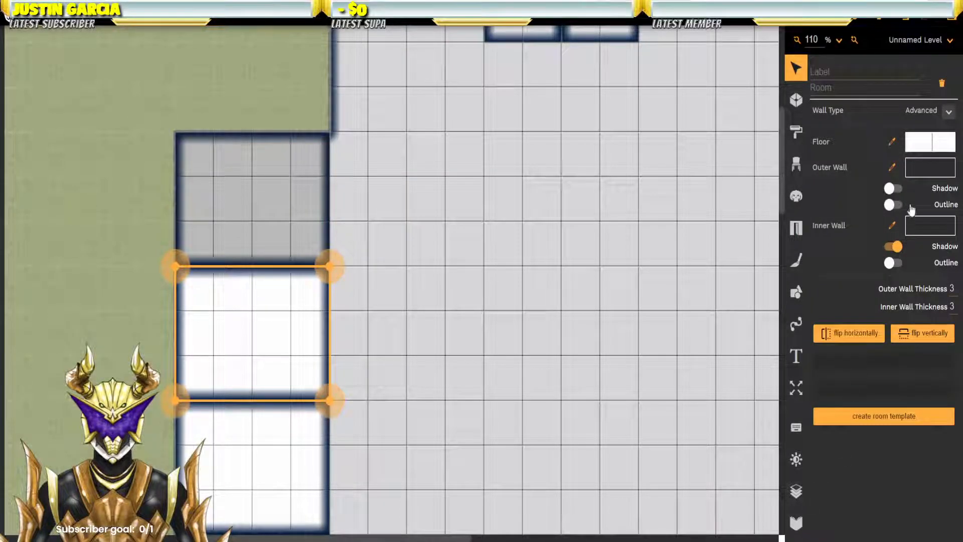
{"action": "left_click", "coordinate": [938, 142]}
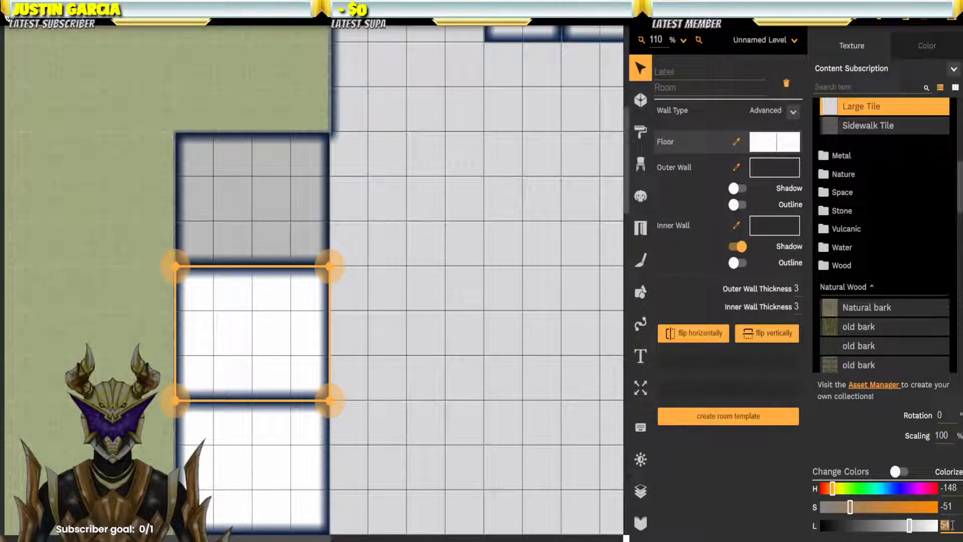
{"action": "type", "text": "4"}
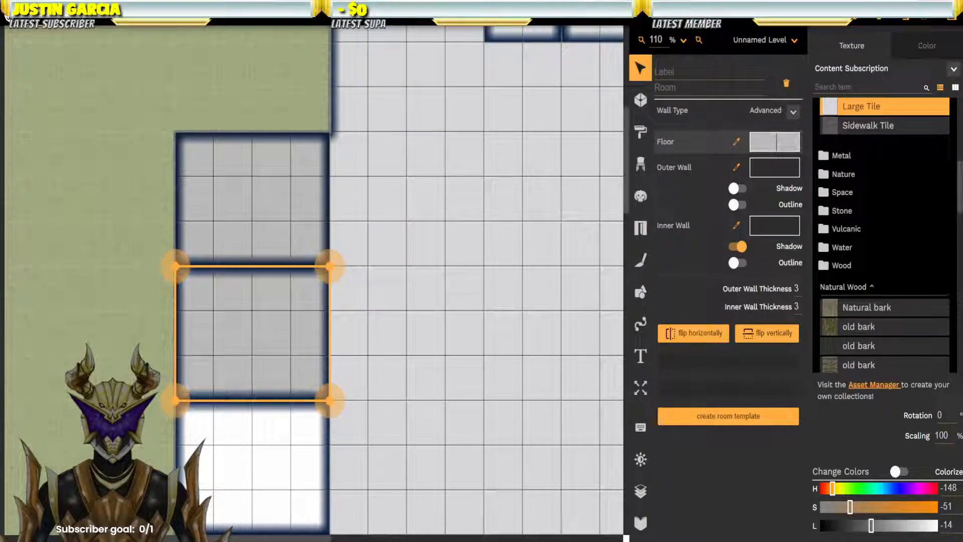
Step: Darken the tile floor of the third room down in the hall's left wing to match the grey rooms above it
{"action": "left_click", "coordinate": [291, 449]}
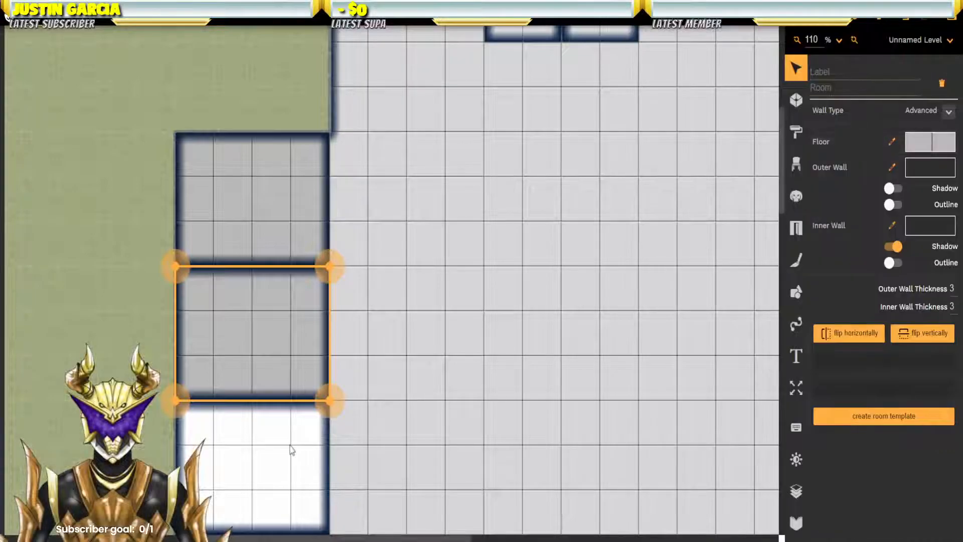
{"action": "left_click", "coordinate": [291, 449]}
{"action": "left_click", "coordinate": [926, 144]}
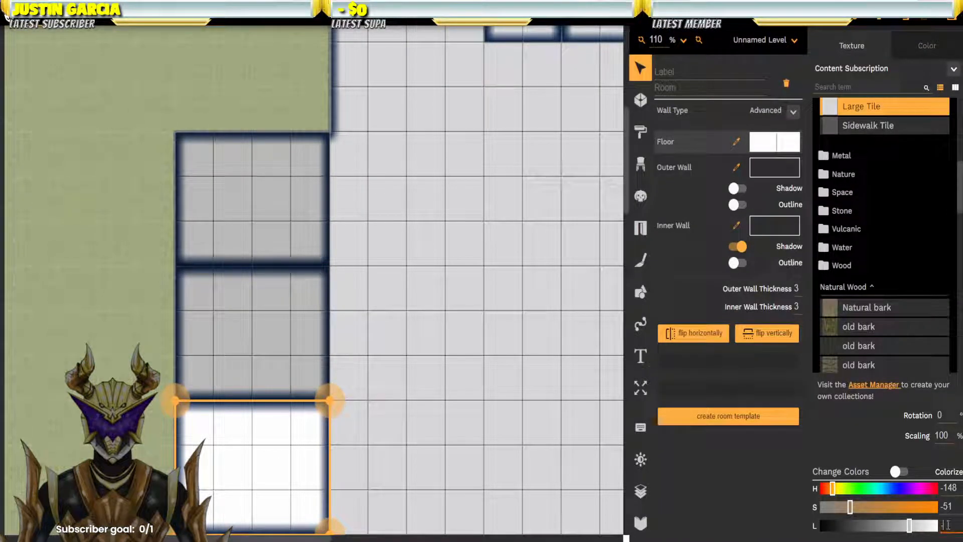
{"action": "left_click", "coordinate": [384, 450]}
Step: Set the floor texture lightness of the fourth room down in the hall's left wing to -14
{"action": "left_click_drag", "start_coordinate": [477, 448], "coordinate": [444, 19]}
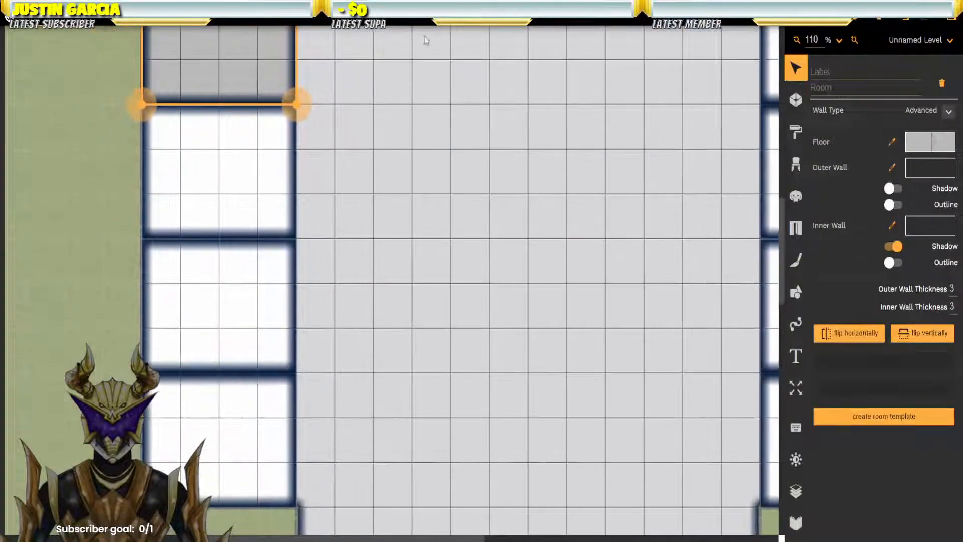
{"action": "left_click", "coordinate": [258, 213]}
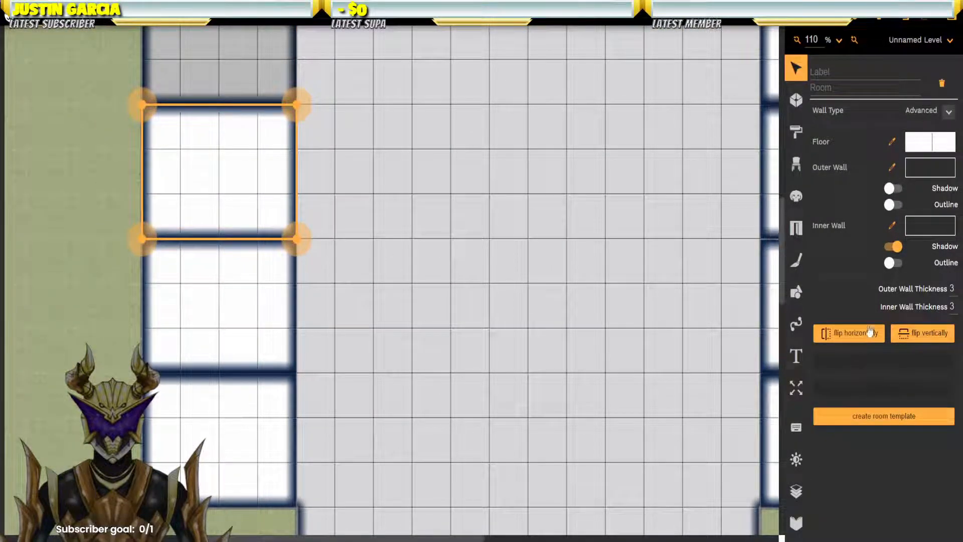
{"action": "left_click", "coordinate": [925, 142]}
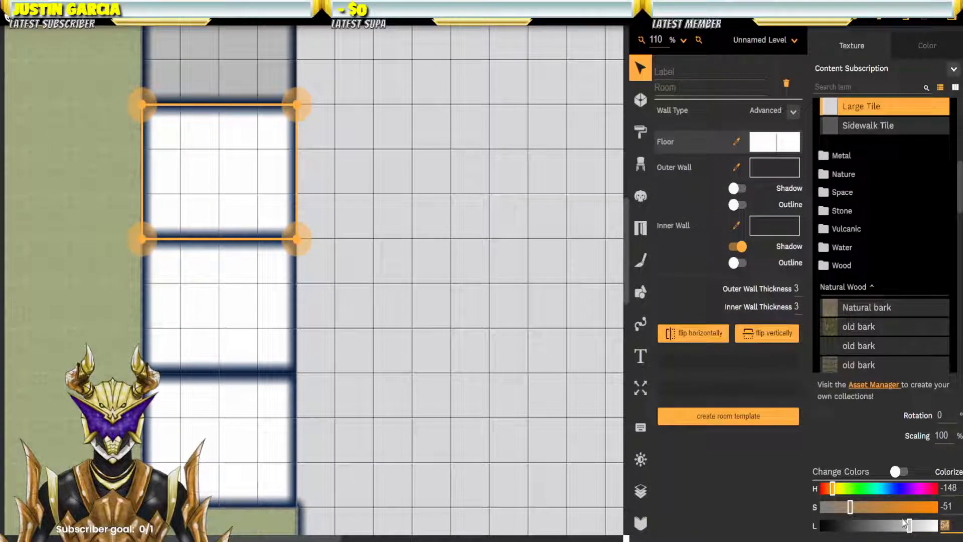
{"action": "type", "text": "-14"}
{"action": "key", "text": "Return"}
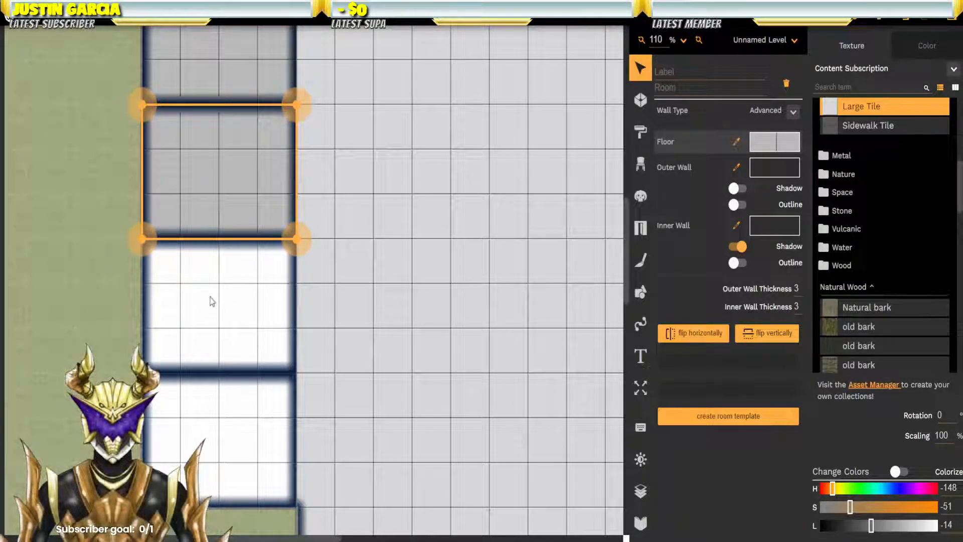
Step: Set the floor texture lightness of the fifth room down in the left wing to -14
{"action": "left_click", "coordinate": [240, 303]}
{"action": "left_click", "coordinate": [241, 304]}
{"action": "left_click", "coordinate": [241, 305]}
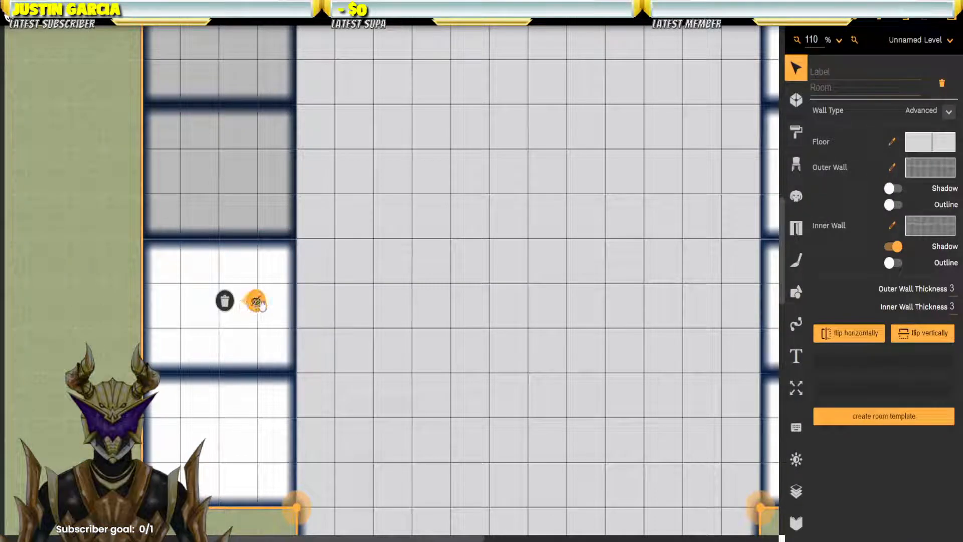
{"action": "left_click", "coordinate": [258, 311]}
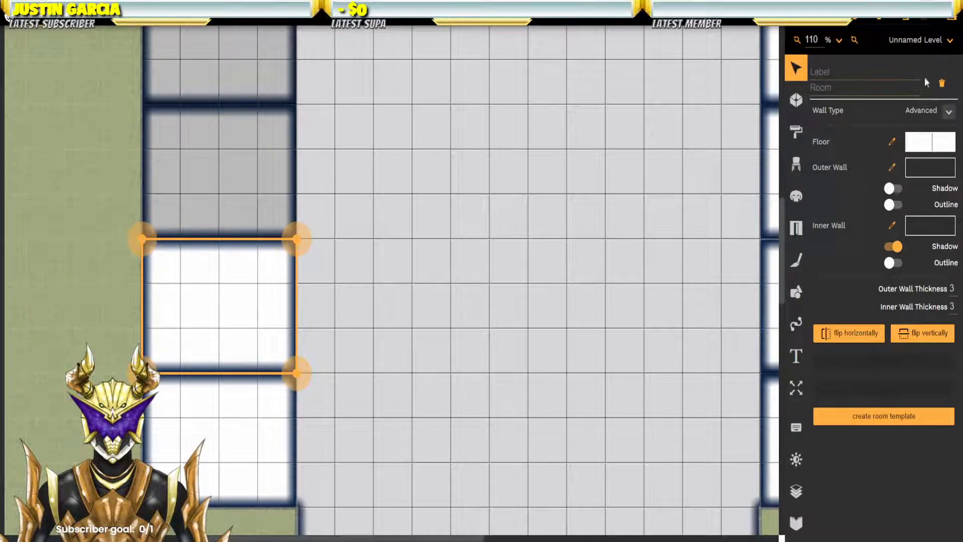
{"action": "left_click", "coordinate": [933, 141]}
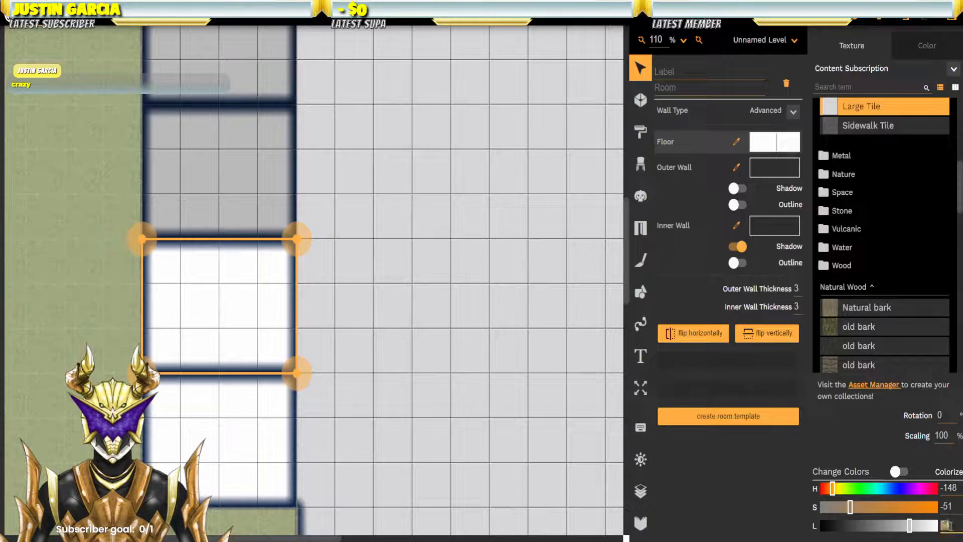
{"action": "type", "text": "-14"}
{"action": "key", "text": "Return"}
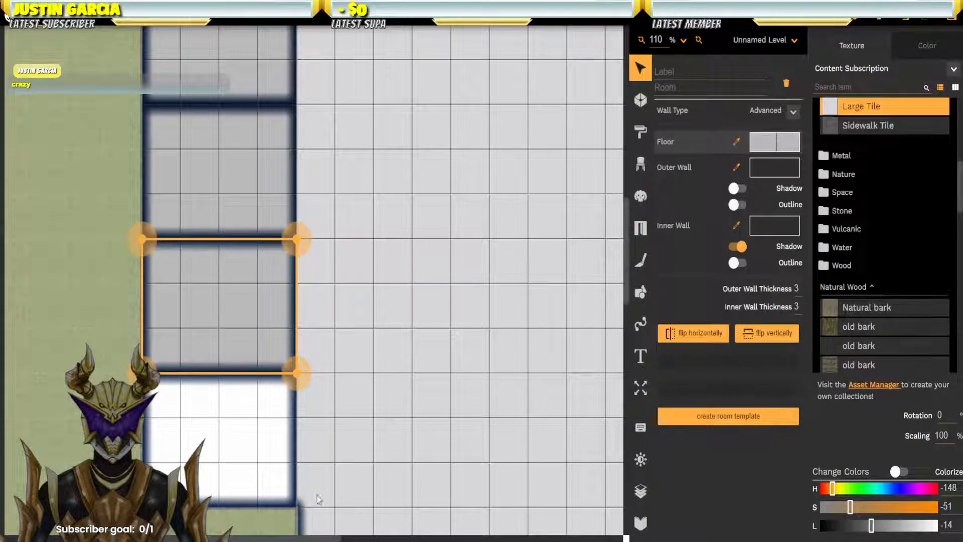
{"action": "left_click", "coordinate": [337, 509]}
Step: Set the floor texture lightness of the lowest room in the hall's left wing to -14
{"action": "left_click", "coordinate": [264, 454]}
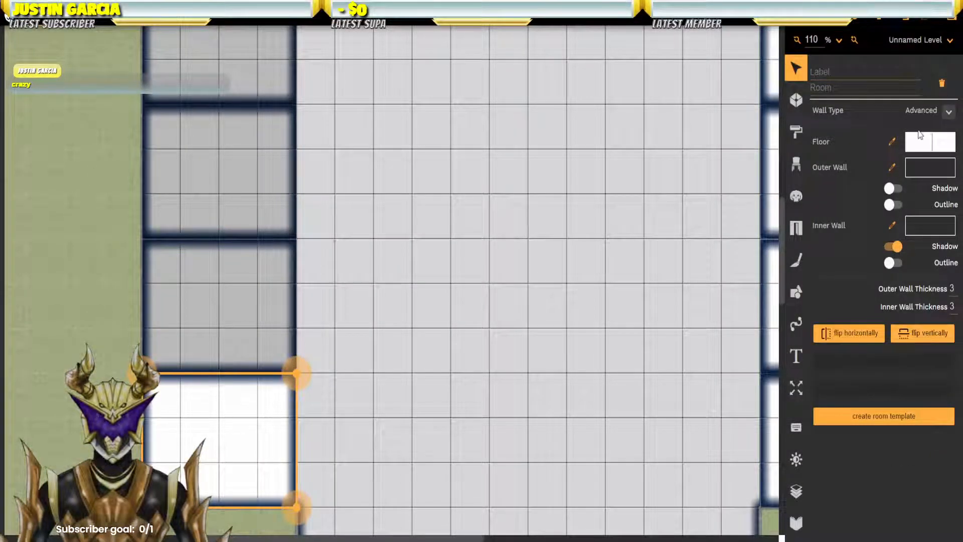
{"action": "left_click", "coordinate": [930, 142]}
{"action": "type", "text": "-14"}
{"action": "key", "text": "Return"}
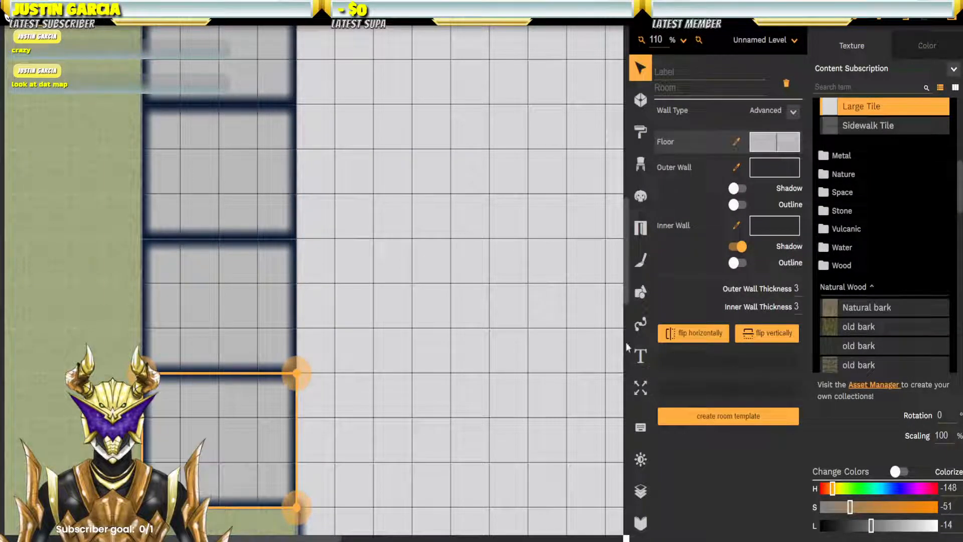
{"action": "left_click", "coordinate": [502, 355]}
Step: Darken the lowest room in the hall's right wing by setting its floor texture lightness to -12
{"action": "left_click_drag", "start_coordinate": [522, 362], "coordinate": [241, 311]}
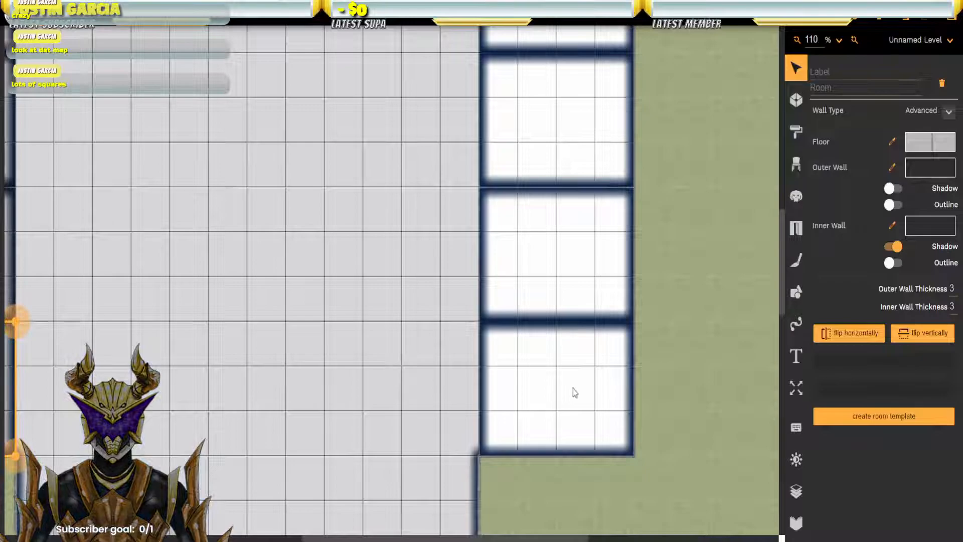
{"action": "left_click", "coordinate": [575, 392]}
{"action": "left_click", "coordinate": [925, 143]}
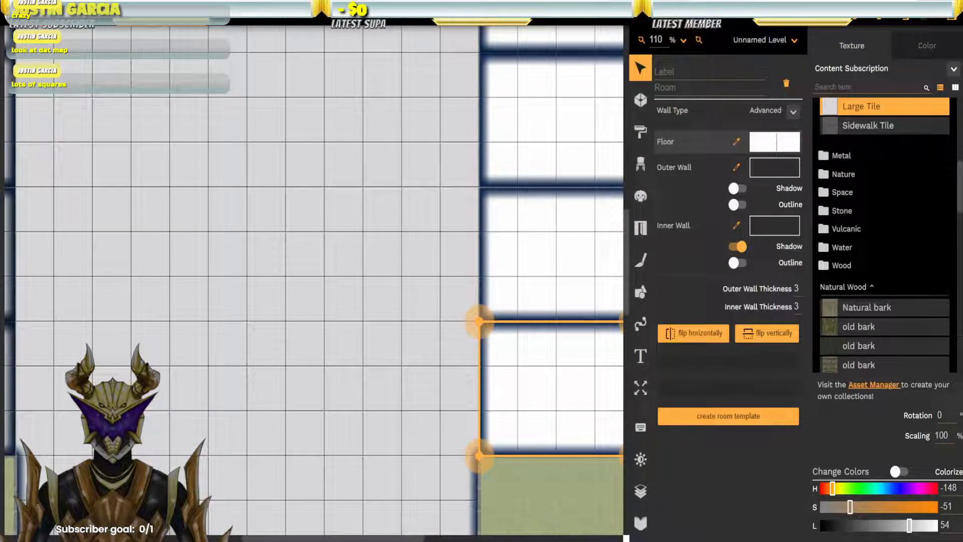
{"action": "double_click", "coordinate": [946, 525]}
{"action": "type", "text": "-12"}
Step: Set the floor texture lightness of the second room from the bottom in the right wing to -14
{"action": "left_click", "coordinate": [580, 257]}
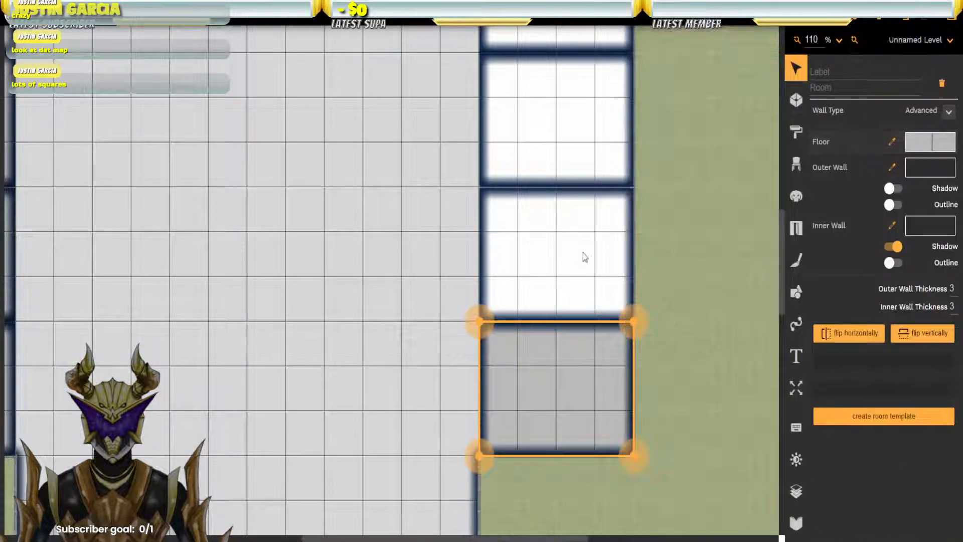
{"action": "left_click", "coordinate": [580, 257]}
{"action": "left_click", "coordinate": [940, 142]}
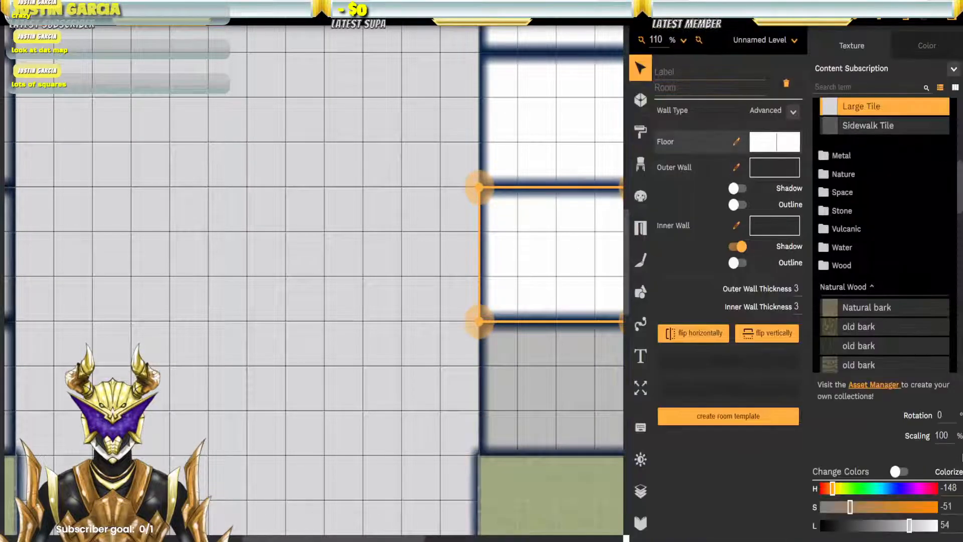
{"action": "double_click", "coordinate": [946, 526]}
{"action": "type", "text": "-14"}
{"action": "key", "text": "Return"}
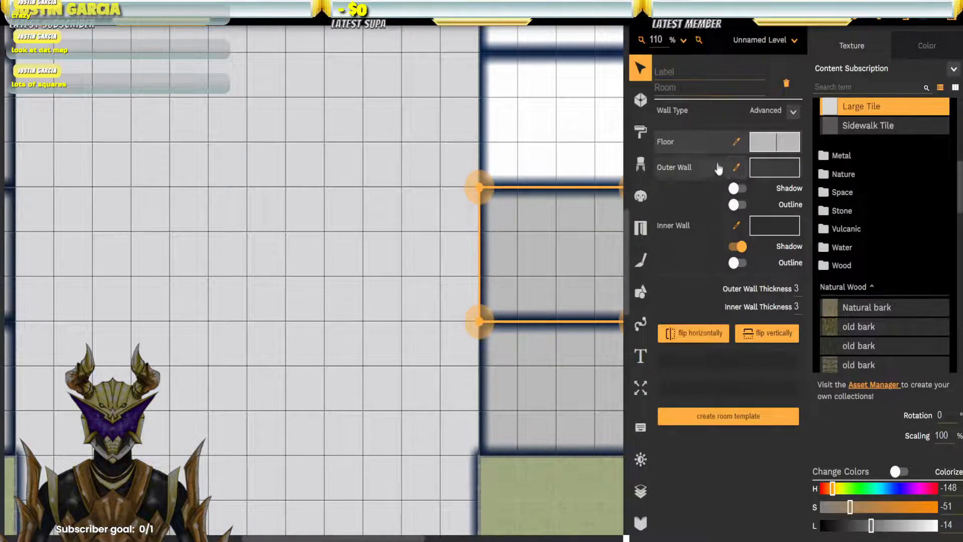
{"action": "left_click", "coordinate": [557, 302]}
Step: Set the floor texture lightness of the third room from the bottom in the right wing to -14
{"action": "left_click", "coordinate": [542, 151]}
{"action": "left_click_drag", "start_coordinate": [554, 157], "coordinate": [520, 301]}
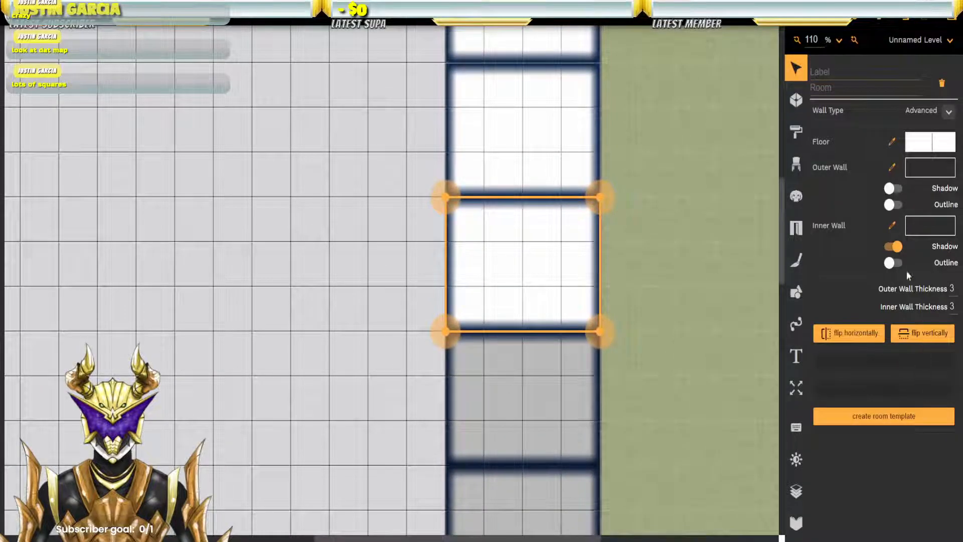
{"action": "left_click", "coordinate": [940, 142]}
{"action": "double_click", "coordinate": [950, 520]}
{"action": "type", "text": "-14"}
{"action": "key", "text": "Return"}
{"action": "left_click", "coordinate": [707, 380]}
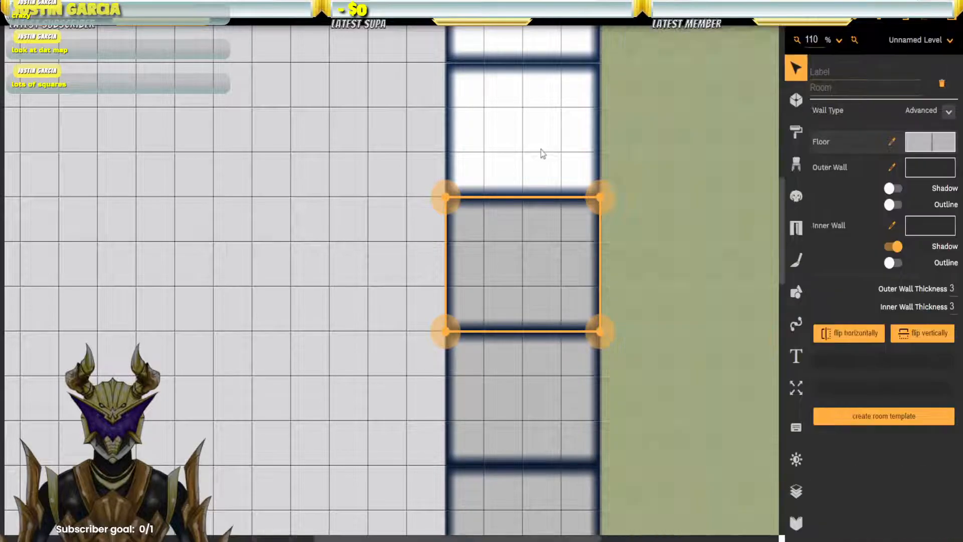
Step: Set the floor texture lightness of the fourth room from the bottom in the right wing to -15
{"action": "left_click", "coordinate": [547, 154]}
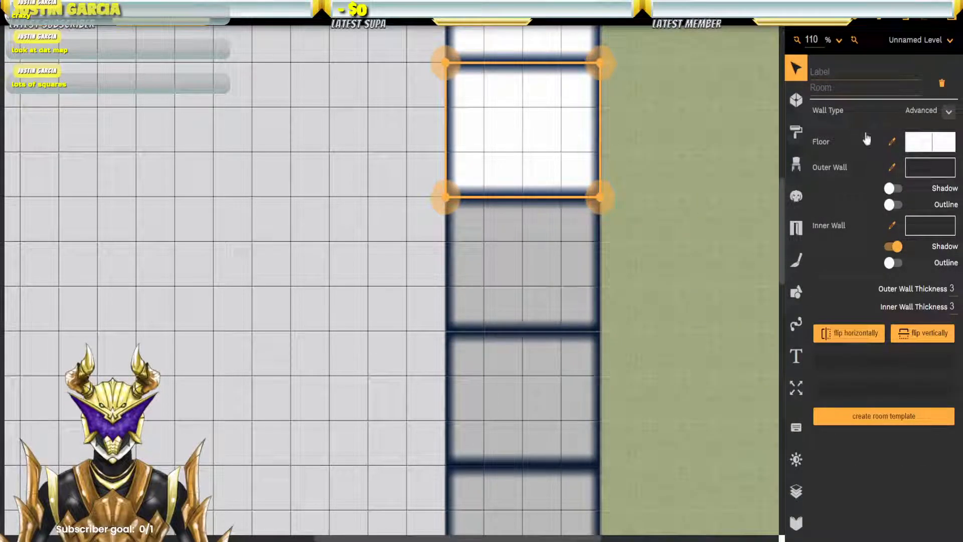
{"action": "left_click", "coordinate": [868, 142]}
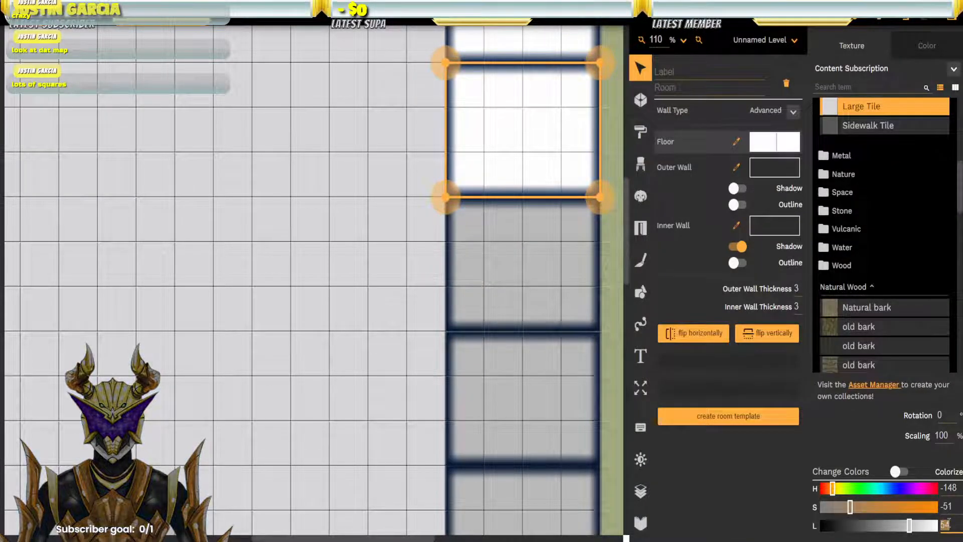
{"action": "type", "text": "-15"}
{"action": "left_click", "coordinate": [703, 380]}
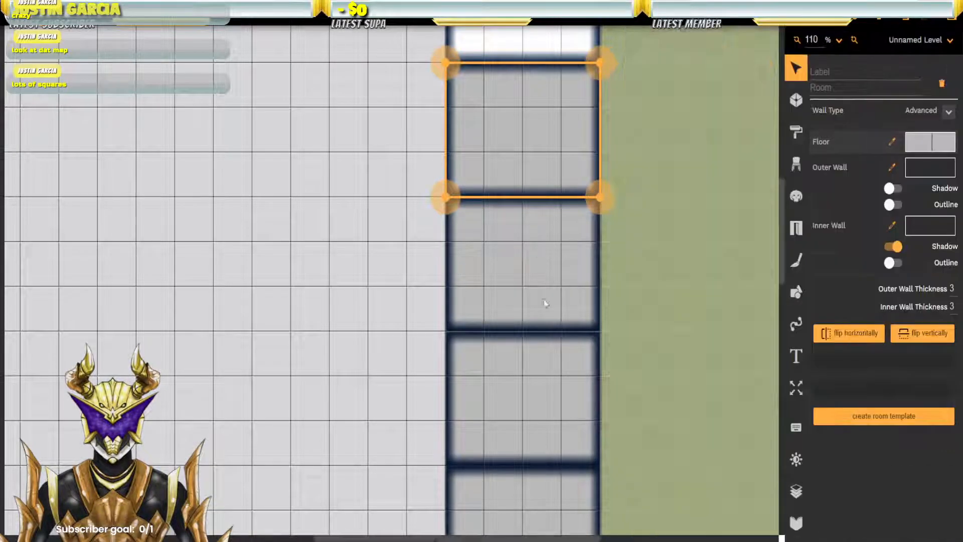
Step: Set the floor texture lightness of the right wing's second room from the top to -14
{"action": "left_click_drag", "start_coordinate": [484, 208], "coordinate": [490, 407]}
{"action": "left_click", "coordinate": [527, 211]}
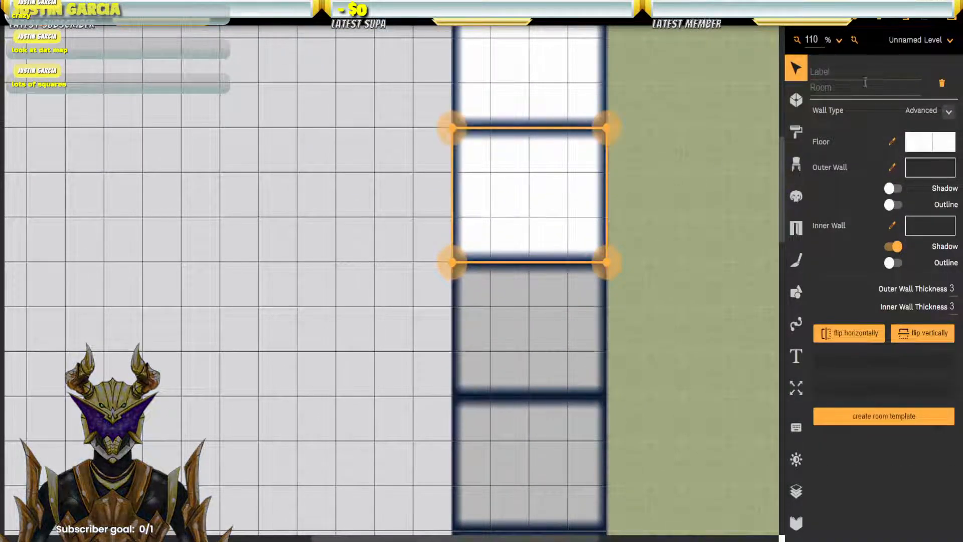
{"action": "left_click", "coordinate": [940, 143]}
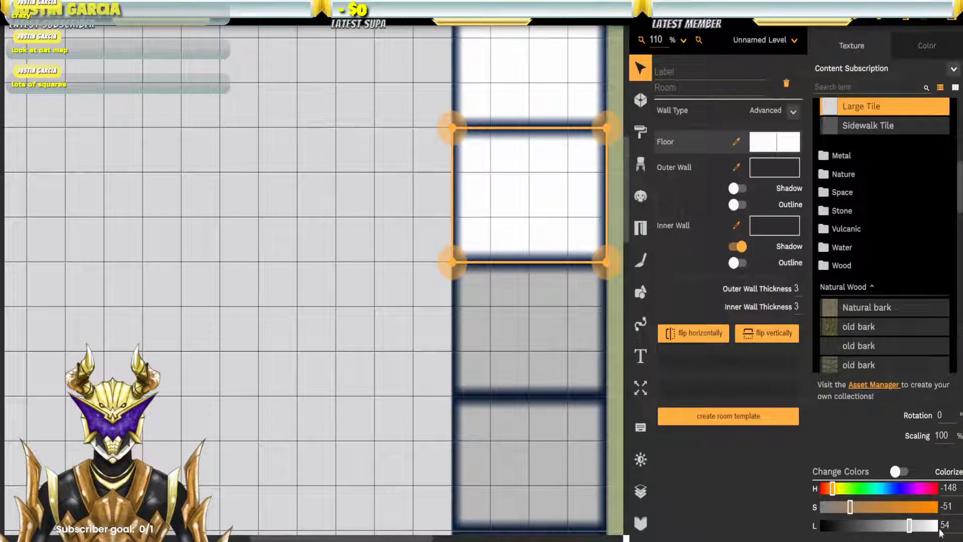
{"action": "type", "text": "-14"}
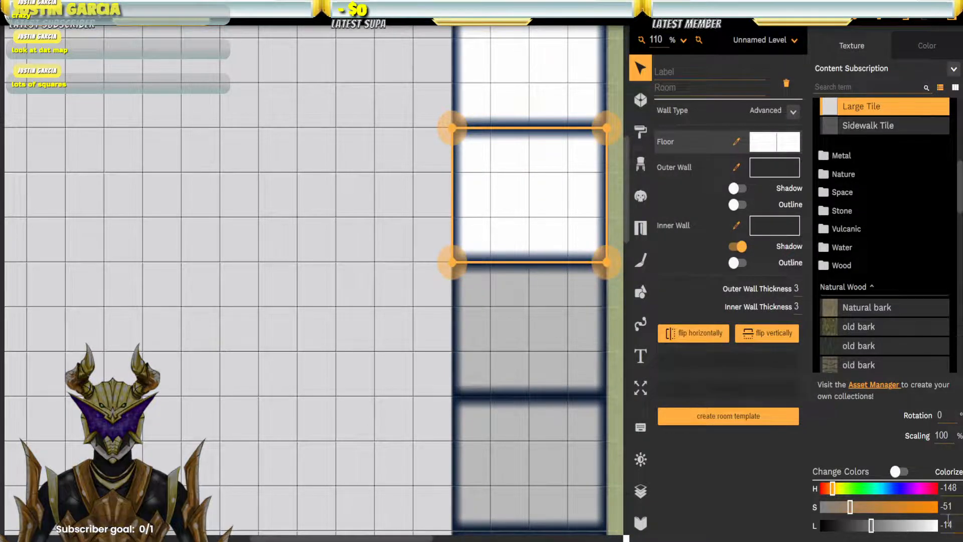
{"action": "left_click", "coordinate": [492, 147]}
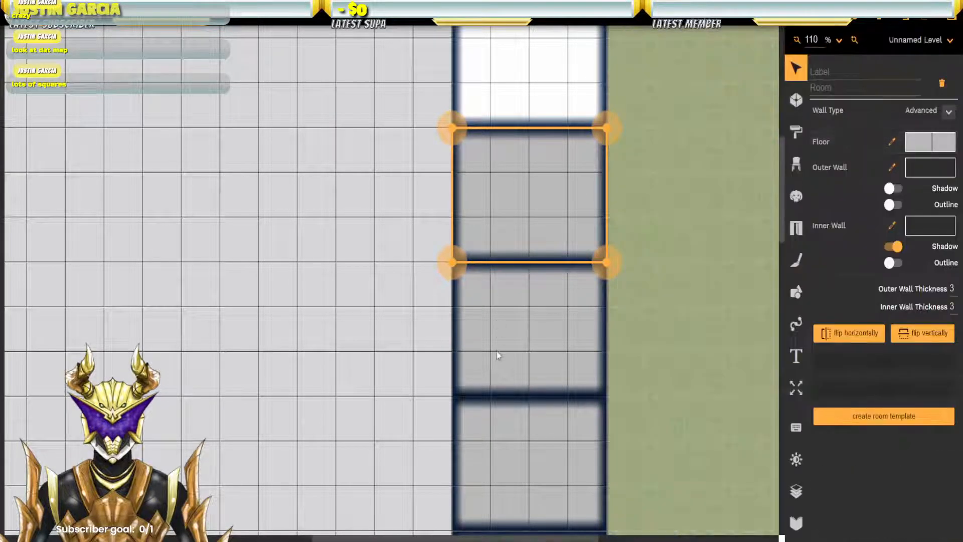
Step: Set the floor texture lightness of the uppermost room in the hall's right wing to -14
{"action": "scroll", "coordinate": [498, 355], "scroll_direction": "up", "scroll_amount": 5}
{"action": "left_click", "coordinate": [555, 357]}
{"action": "left_click", "coordinate": [548, 297]}
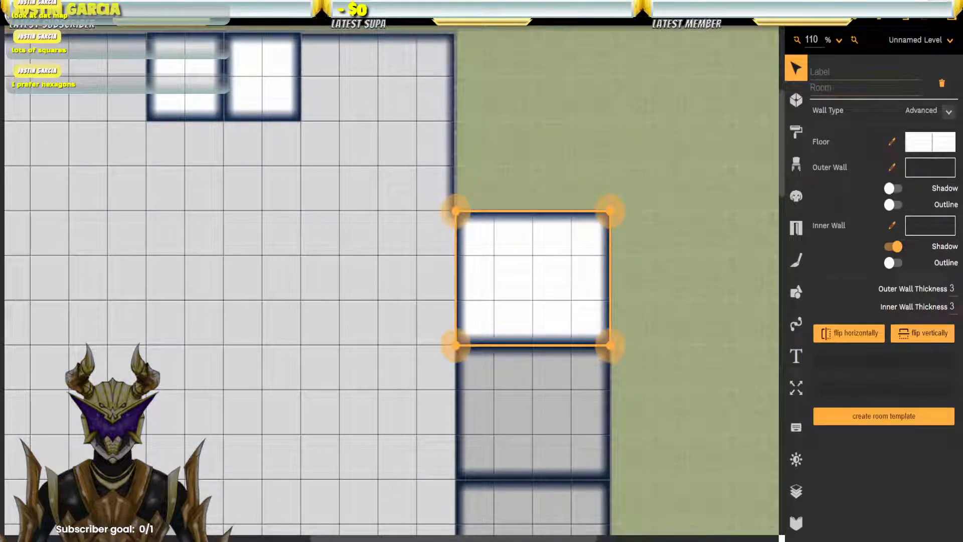
{"action": "left_click", "coordinate": [931, 144]}
{"action": "type", "text": "-14"}
{"action": "key", "text": "Return"}
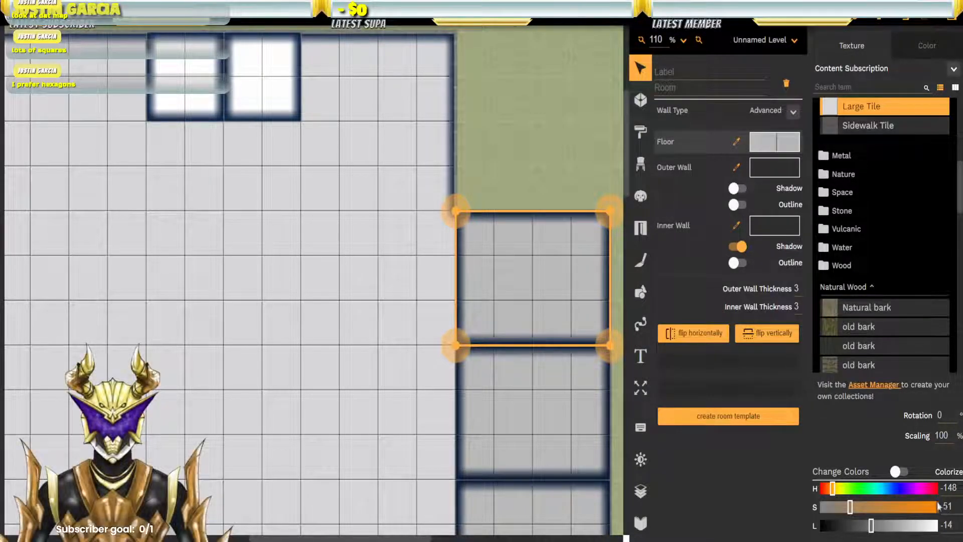
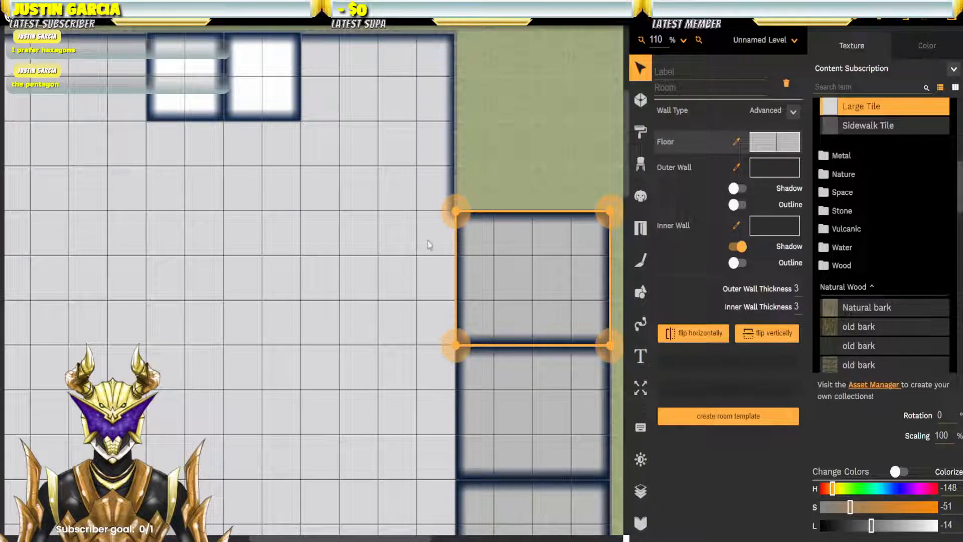
{"action": "left_click", "coordinate": [415, 252]}
Step: Darken the right one of the two small rooms centred at the hall's upper wall by setting its floor texture lightness to -20
{"action": "left_click_drag", "start_coordinate": [306, 250], "coordinate": [516, 372]}
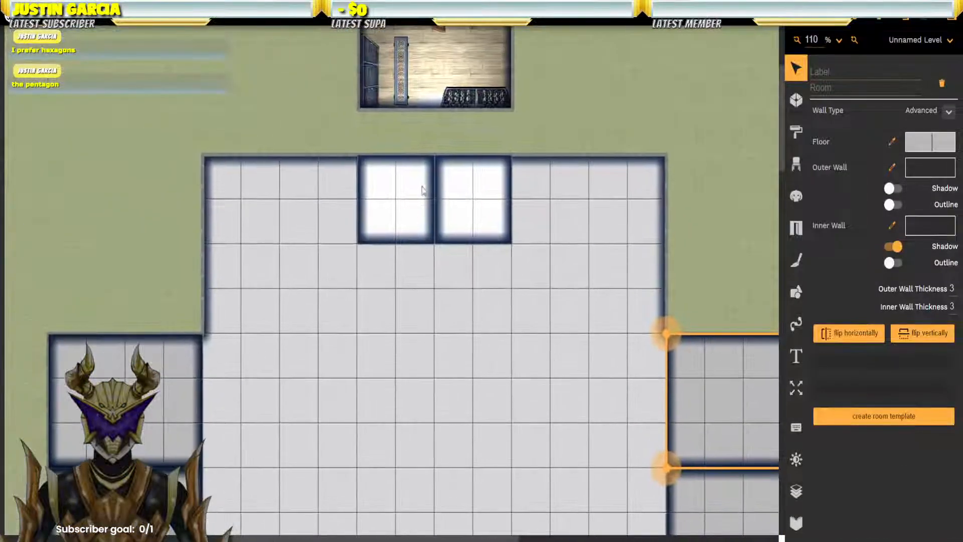
{"action": "left_click", "coordinate": [495, 216]}
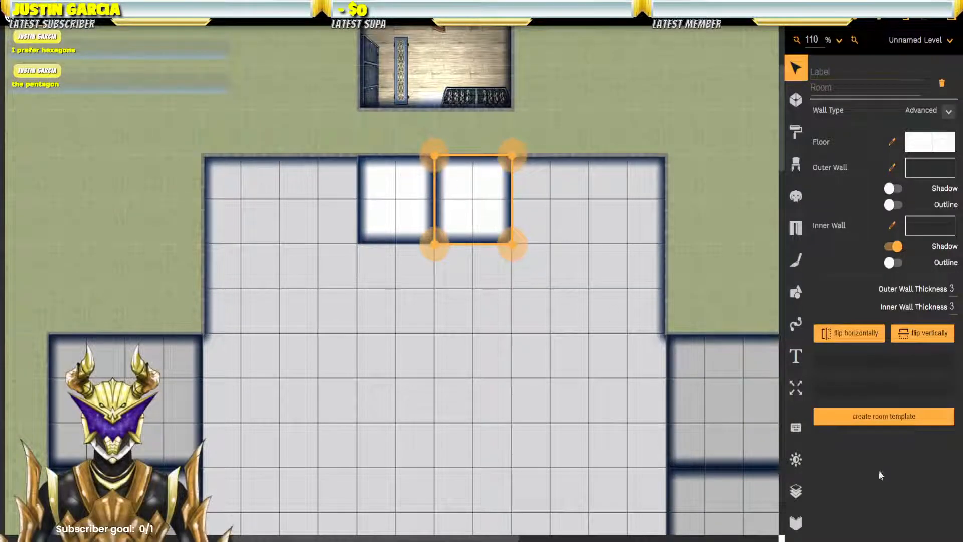
{"action": "left_click", "coordinate": [928, 143]}
{"action": "left_click", "coordinate": [952, 521]}
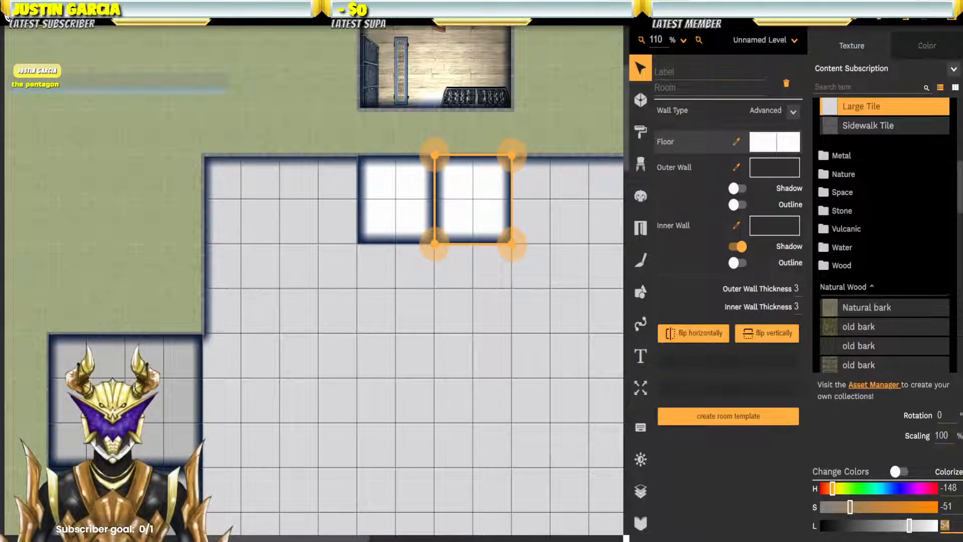
{"action": "key", "text": "BackSpace"}
{"action": "type", "text": "-"}
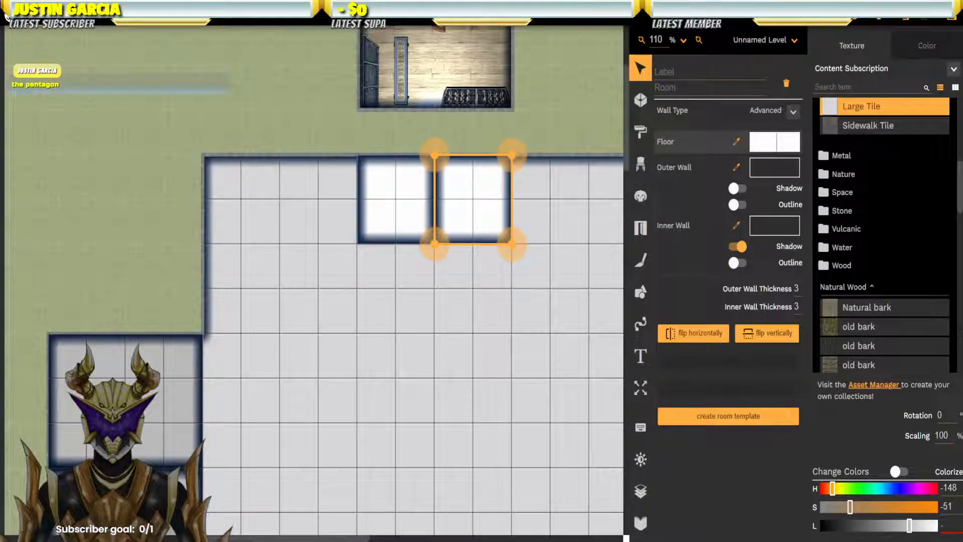
{"action": "type", "text": "20"}
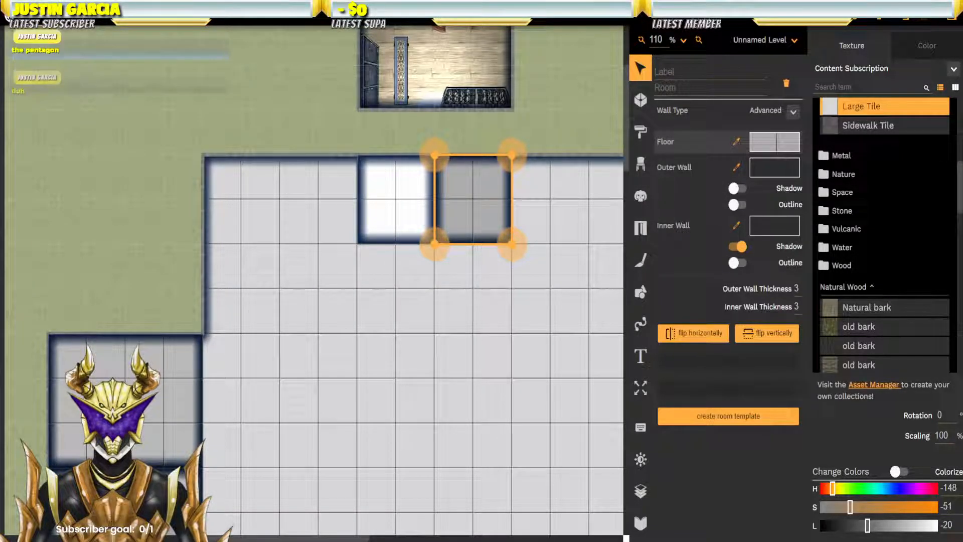
Step: Darken the same small centred room's floor further by setting its texture lightness to -25
{"action": "left_click_drag", "start_coordinate": [956, 526], "coordinate": [940, 526]}
{"action": "key", "text": "BackSpace"}
{"action": "type", "text": "-25"}
{"action": "key", "text": "Return"}
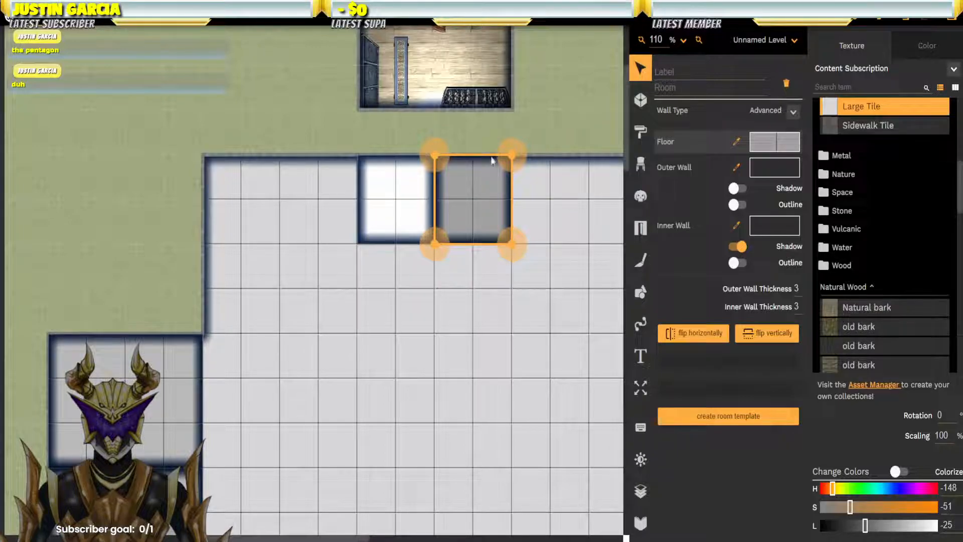
Step: Set the floor texture lightness of the right one of the two small centred rooms to -22
{"action": "left_click", "coordinate": [563, 141]}
{"action": "left_click", "coordinate": [537, 205]}
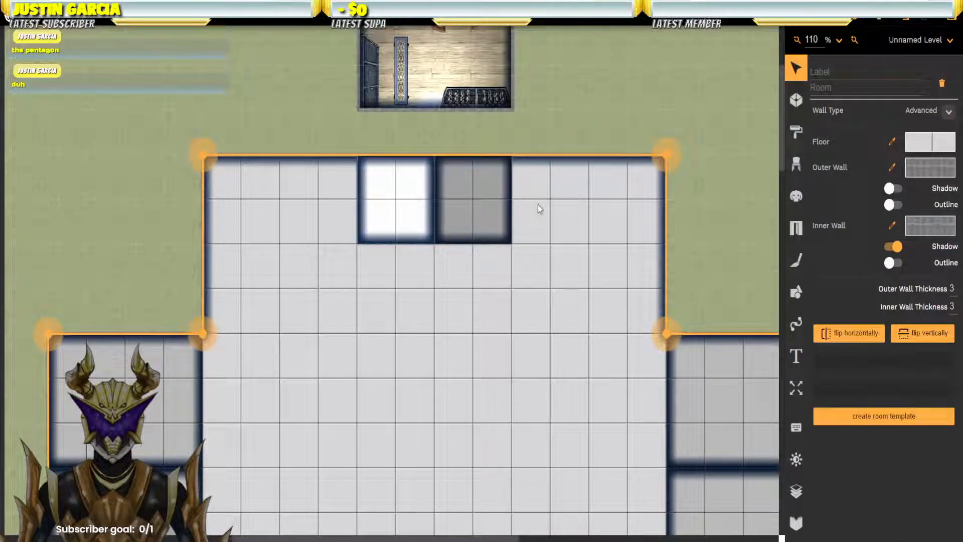
{"action": "left_click", "coordinate": [490, 203]}
{"action": "left_click", "coordinate": [461, 202]}
{"action": "left_click", "coordinate": [495, 230]}
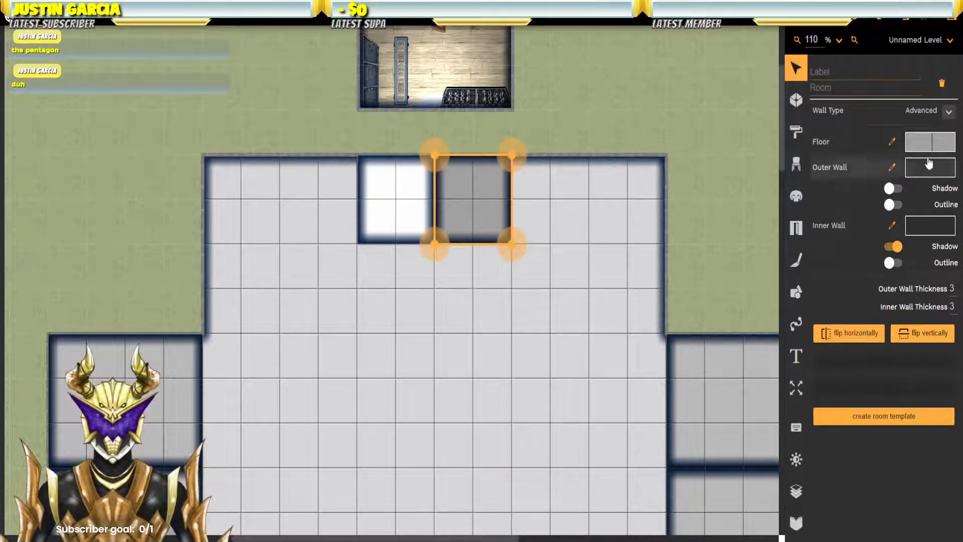
{"action": "left_click", "coordinate": [929, 143]}
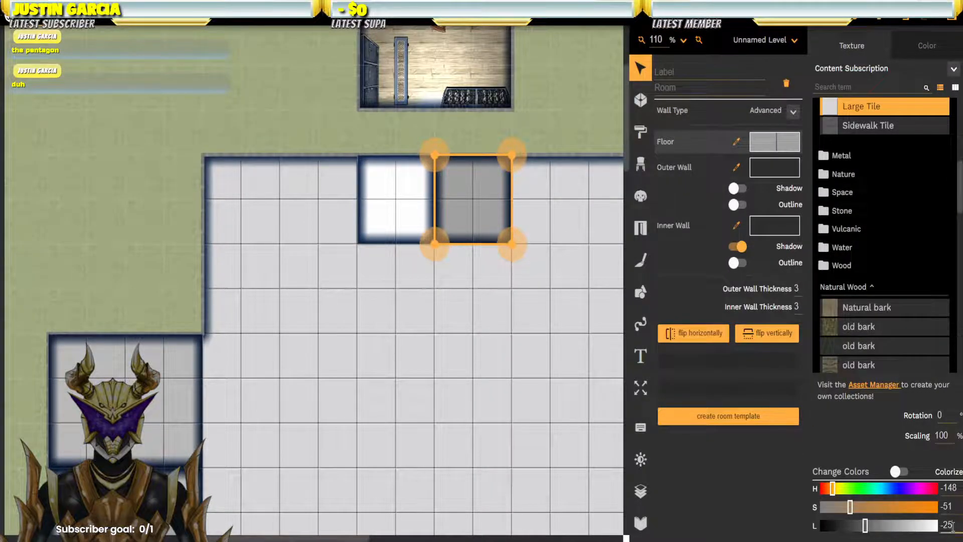
{"action": "key", "text": "BackSpace"}
{"action": "type", "text": "4"}
{"action": "left_click", "coordinate": [785, 477]}
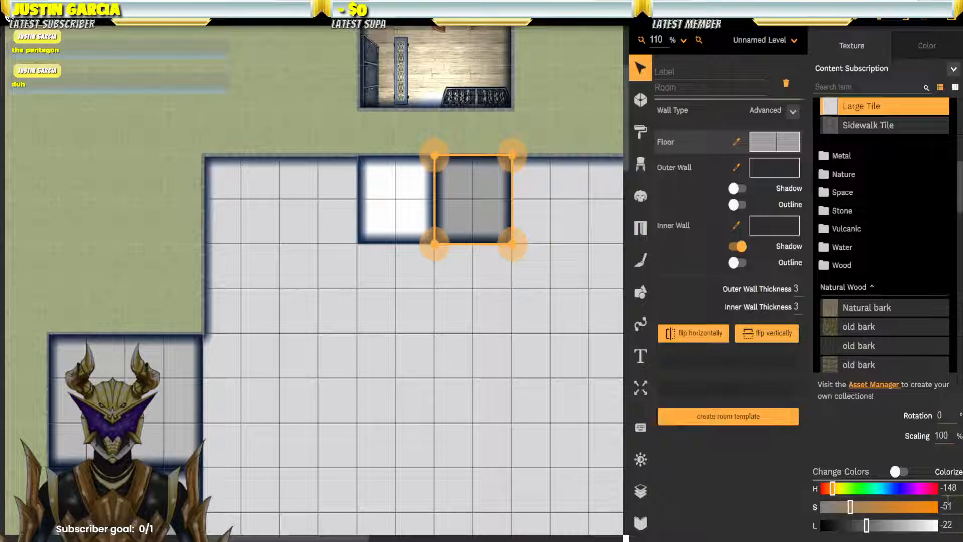
Step: Check the main hall's floor colour adjustments and set the right small centred room's floor hue, saturation and lightness to 0
{"action": "left_click", "coordinate": [544, 227]}
{"action": "left_click", "coordinate": [558, 224]}
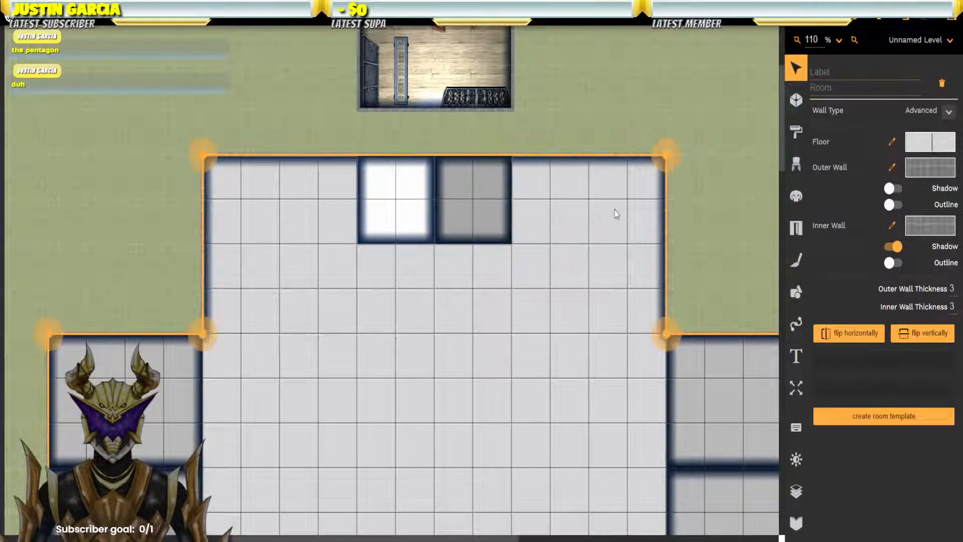
{"action": "left_click", "coordinate": [928, 142]}
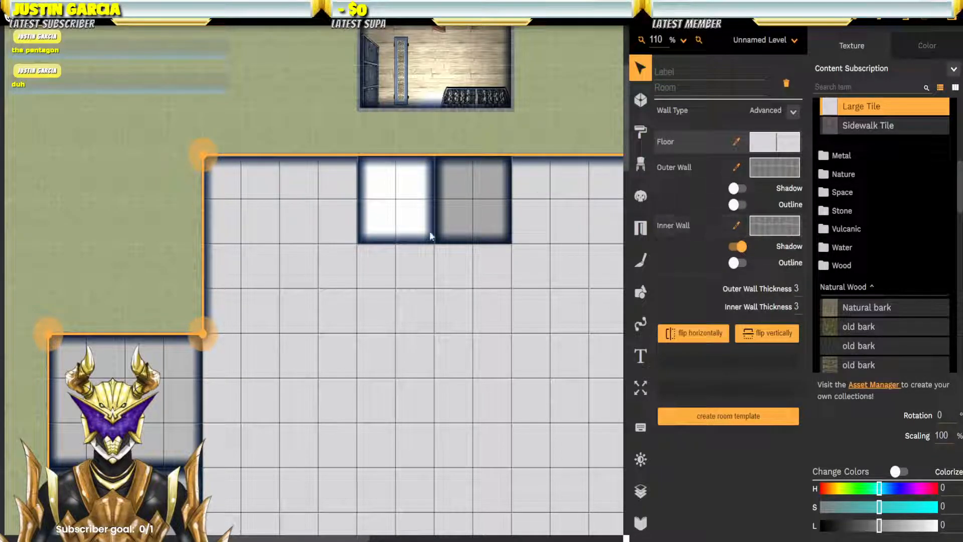
{"action": "left_click", "coordinate": [487, 198]}
{"action": "left_click", "coordinate": [487, 198]}
{"action": "left_click", "coordinate": [931, 143]}
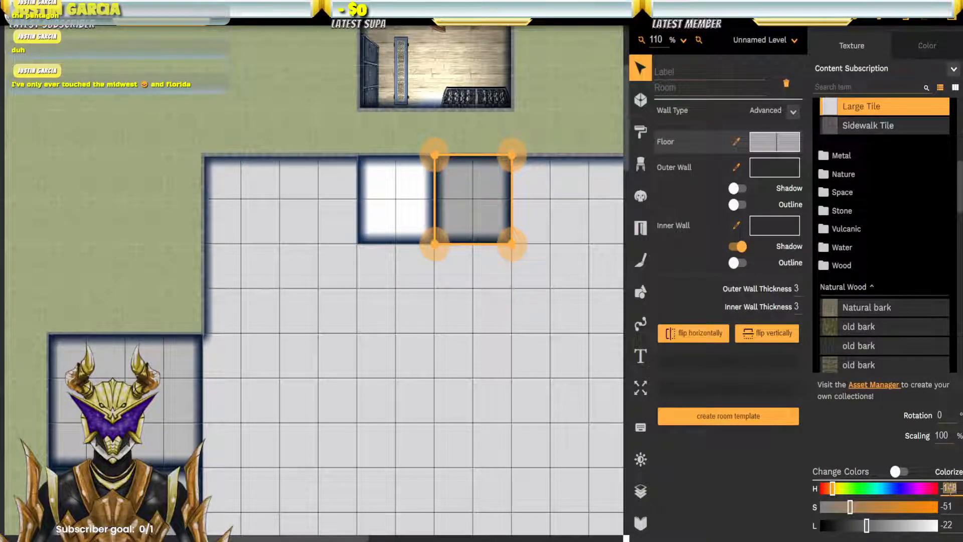
{"action": "double_click", "coordinate": [949, 487]}
{"action": "type", "text": "0"}
{"action": "double_click", "coordinate": [947, 506]}
{"action": "type", "text": "0"}
{"action": "double_click", "coordinate": [949, 525]}
{"action": "type", "text": "0"}
{"action": "key", "text": "Return"}
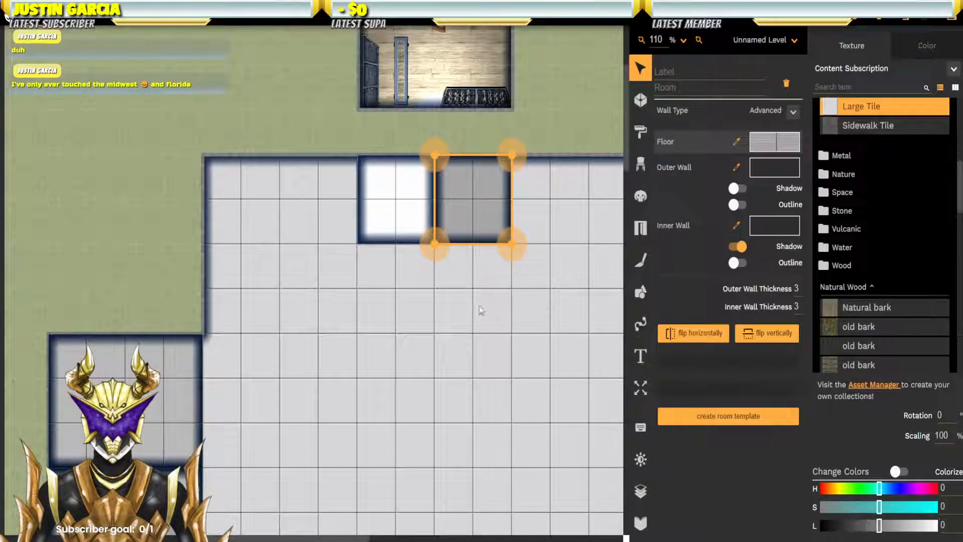
{"action": "left_click", "coordinate": [408, 207]}
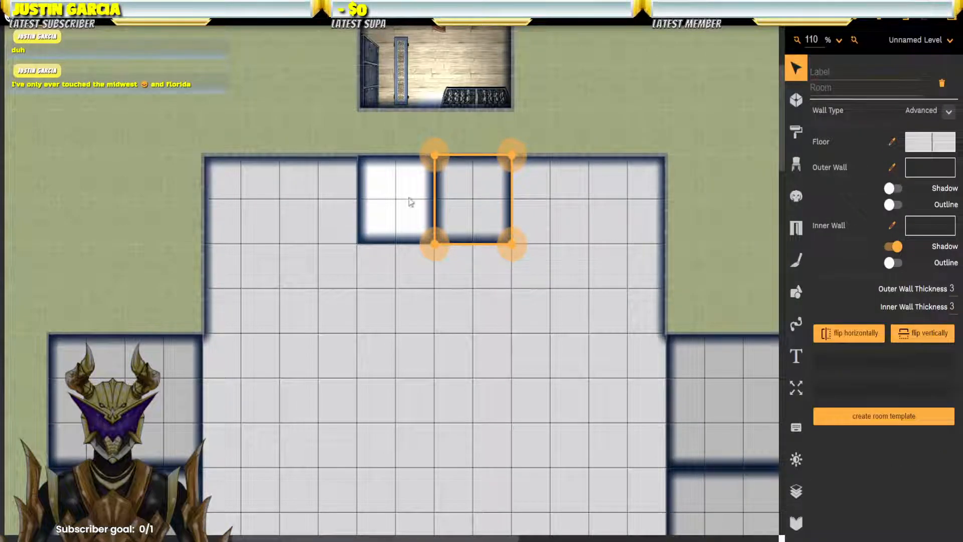
Step: Set the hue, saturation and lightness of the left small centred room's floor texture to 0
{"action": "left_click", "coordinate": [411, 202]}
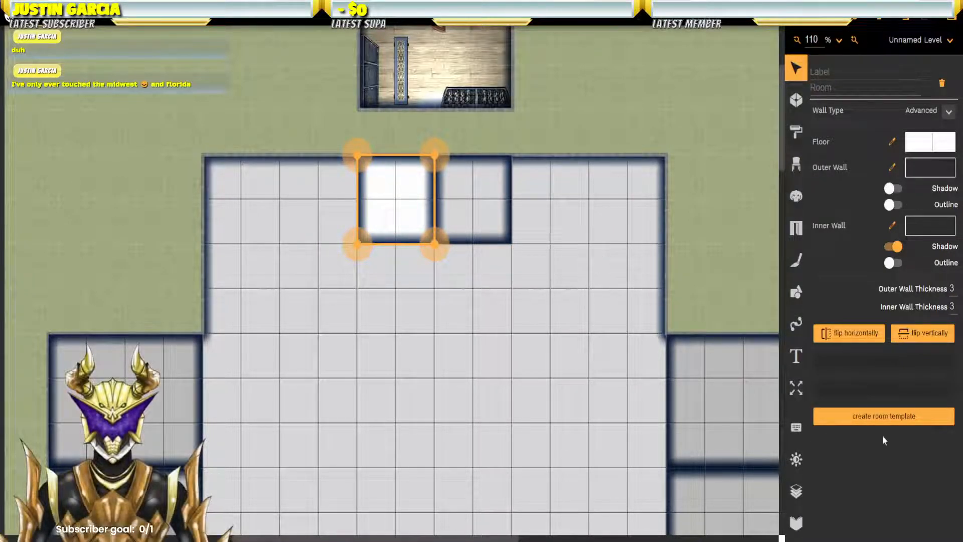
{"action": "left_click", "coordinate": [934, 142]}
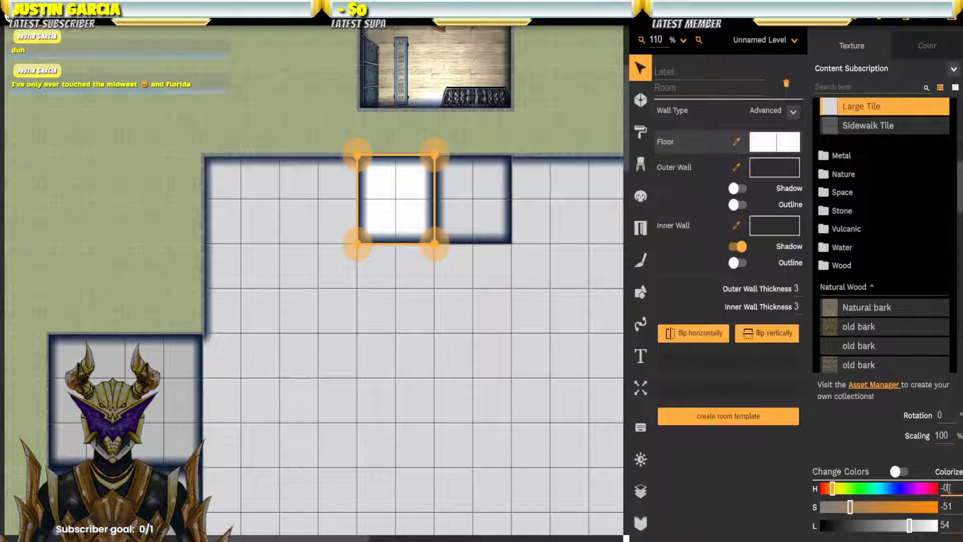
{"action": "double_click", "coordinate": [946, 507]}
{"action": "type", "text": "0"}
{"action": "double_click", "coordinate": [946, 525]}
{"action": "type", "text": "0"}
{"action": "left_click", "coordinate": [881, 516]}
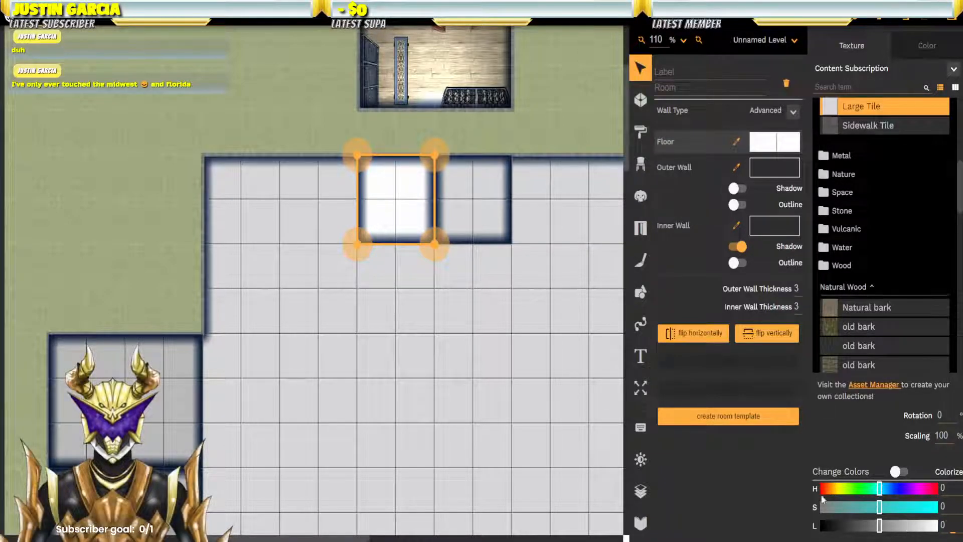
{"action": "left_click", "coordinate": [174, 156]}
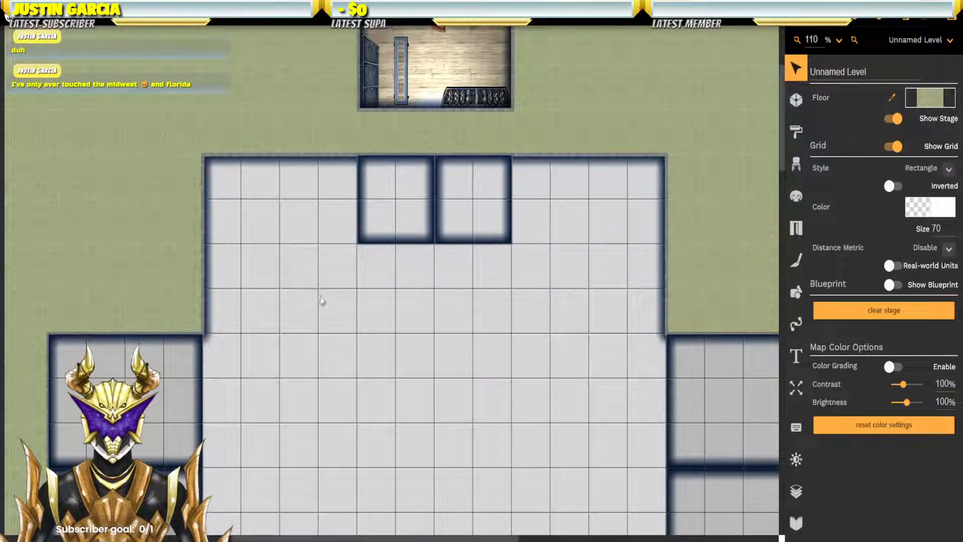
Step: Set the floor texture hue, saturation and lightness of the uppermost room in the hall's left wing to 0
{"action": "left_click_drag", "start_coordinate": [327, 336], "coordinate": [427, 115]}
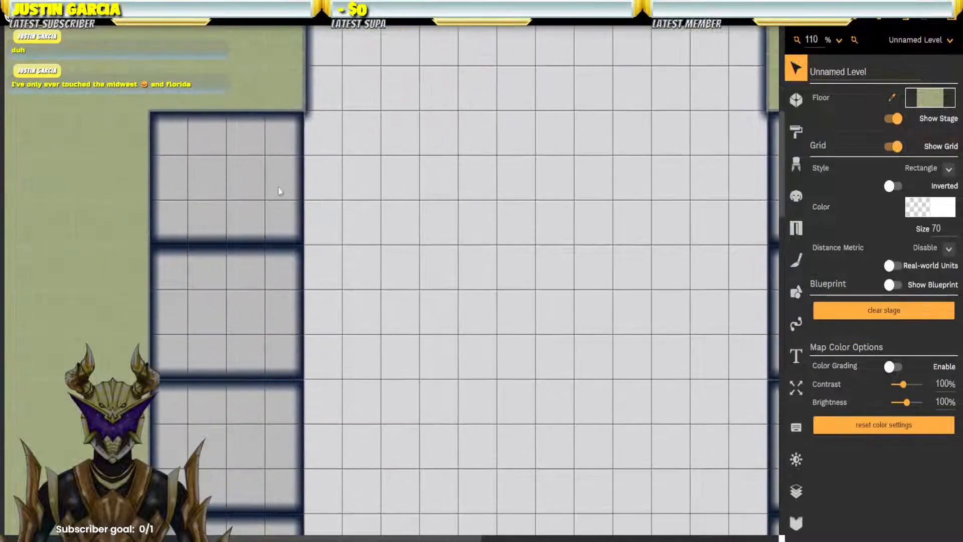
{"action": "left_click", "coordinate": [285, 189]}
{"action": "left_click", "coordinate": [931, 145]}
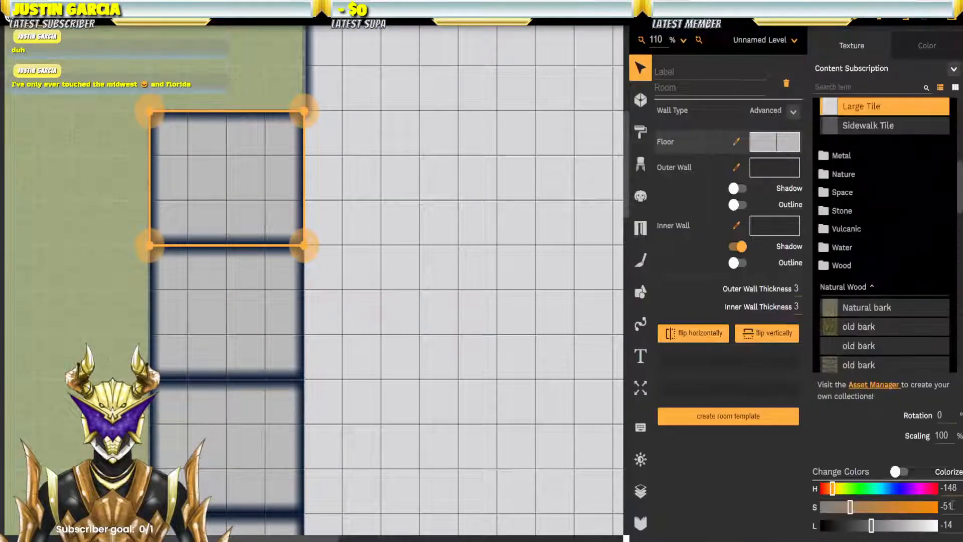
{"action": "double_click", "coordinate": [953, 488]}
{"action": "type", "text": "0"}
{"action": "double_click", "coordinate": [947, 507]}
{"action": "type", "text": "0"}
{"action": "key", "text": "Tab"}
{"action": "type", "text": "0"}
Step: Set the floor texture hue, saturation and lightness of the left wing's second room from the top to 0
{"action": "left_click", "coordinate": [220, 299]}
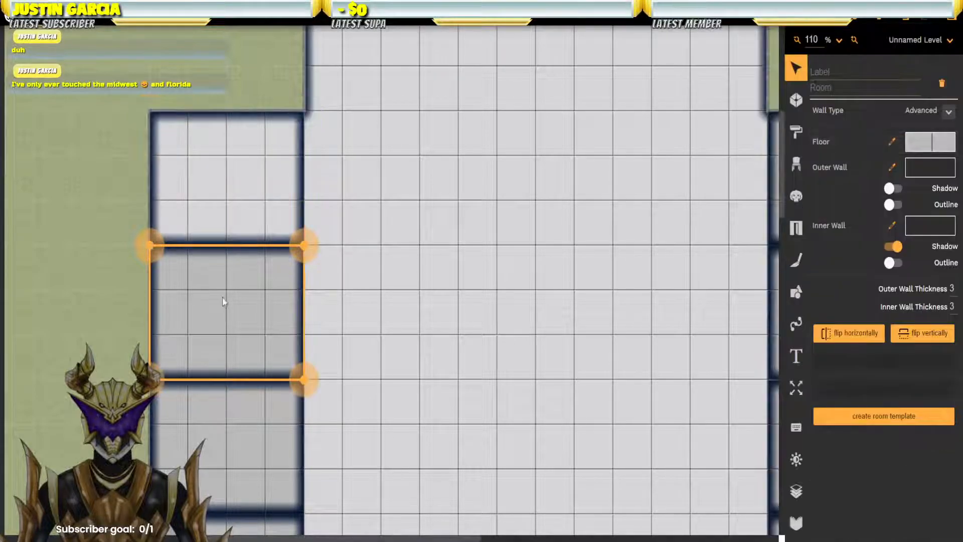
{"action": "left_click", "coordinate": [931, 142]}
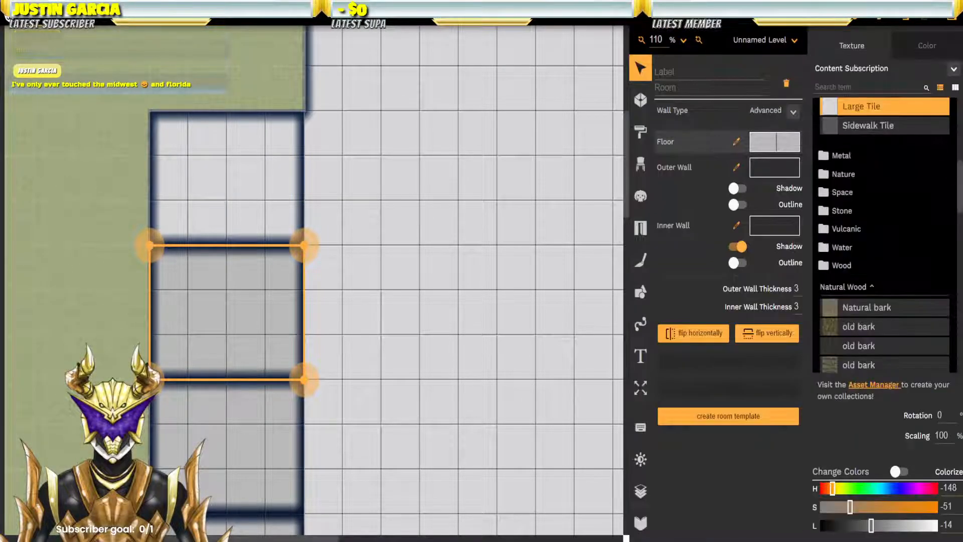
{"action": "double_click", "coordinate": [950, 488]}
{"action": "type", "text": "0"}
{"action": "key", "text": "Tab"}
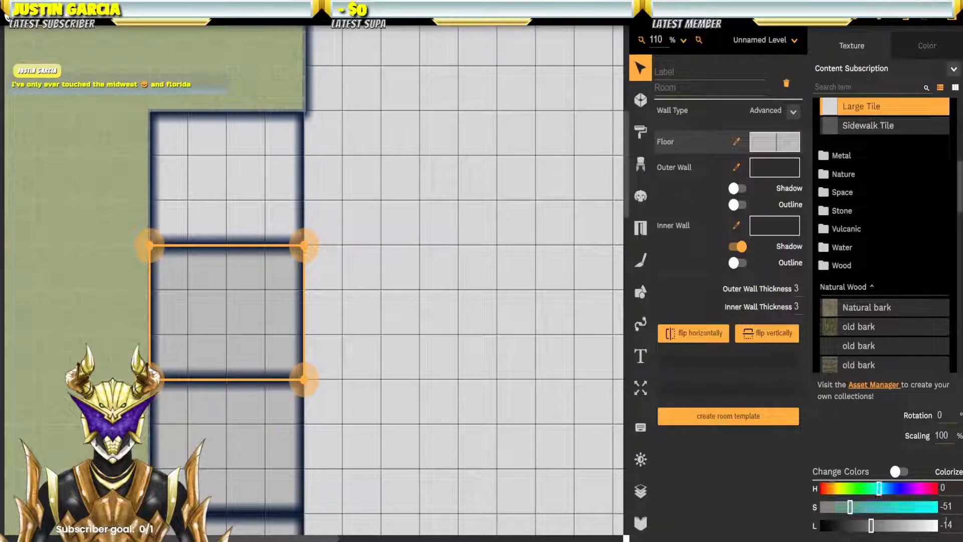
{"action": "type", "text": "0"}
{"action": "double_click", "coordinate": [951, 525]}
{"action": "type", "text": "0"}
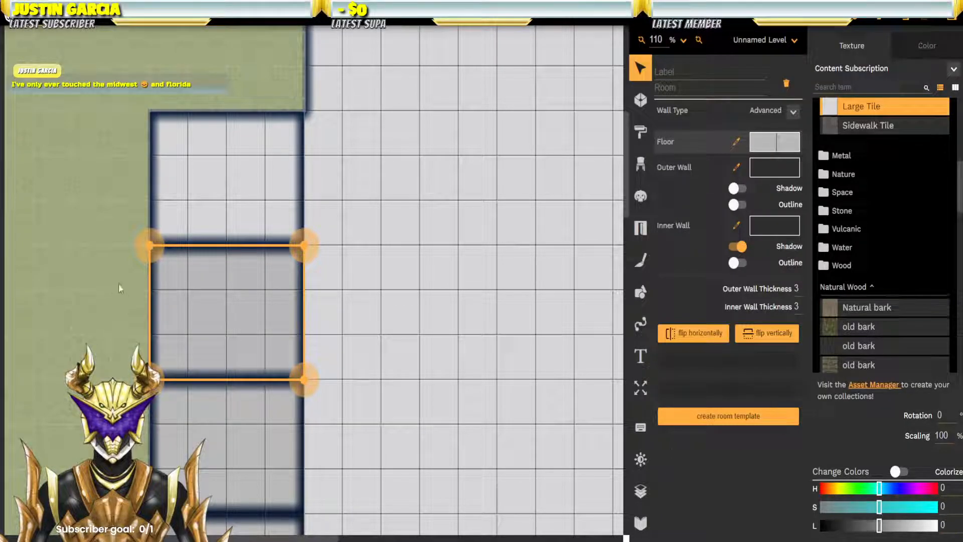
{"action": "left_click", "coordinate": [113, 285]}
Step: Set the floor texture hue, saturation and lightness of the left wing's third room from the top to 0
{"action": "left_click", "coordinate": [289, 430]}
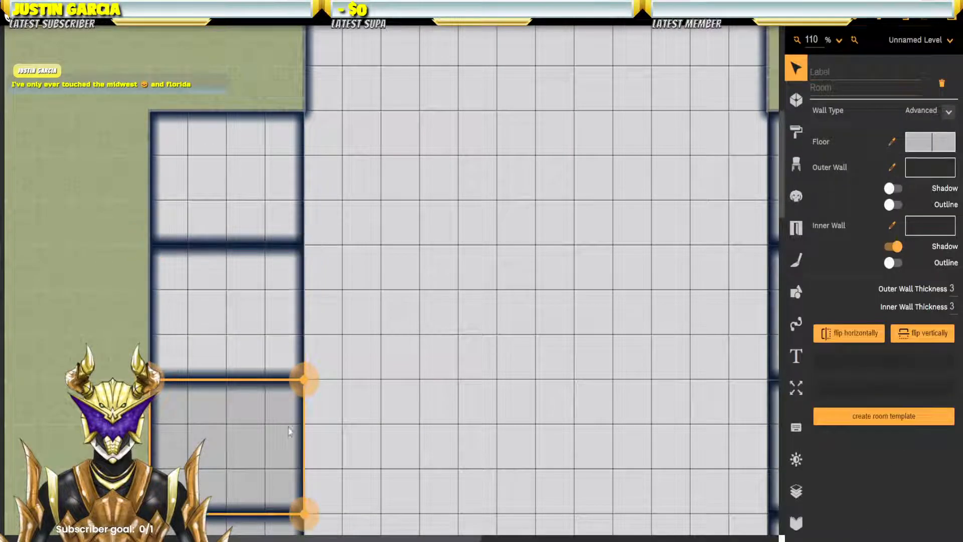
{"action": "left_click", "coordinate": [931, 142]}
{"action": "double_click", "coordinate": [950, 488]}
{"action": "type", "text": "0"}
{"action": "double_click", "coordinate": [947, 507]}
{"action": "type", "text": "0"}
{"action": "type", "text": "0"}
{"action": "left_click", "coordinate": [355, 303]}
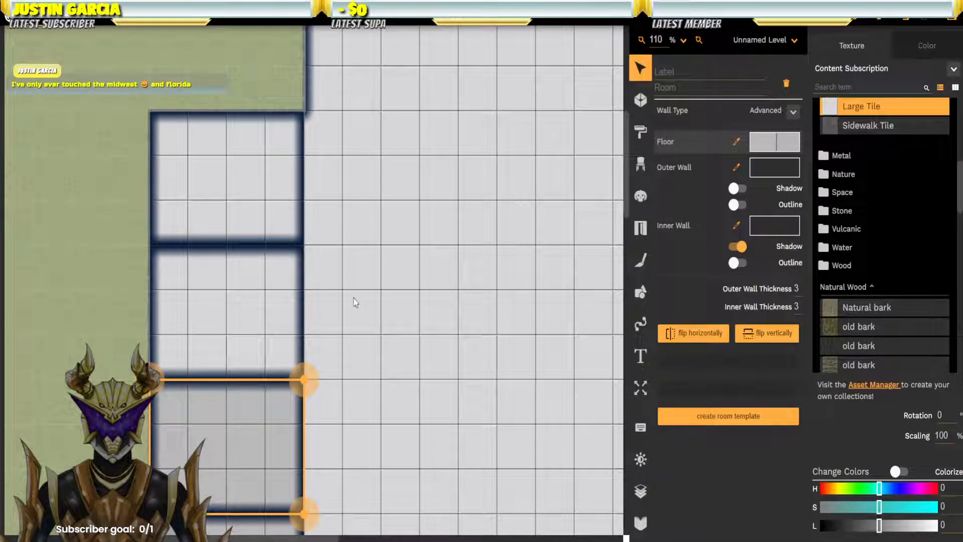
Step: Set the floor texture hue, saturation and lightness of the left wing's fourth room from the top to 0
{"action": "left_click_drag", "start_coordinate": [393, 455], "coordinate": [338, 314]}
{"action": "scroll", "coordinate": [338, 317], "scroll_direction": "down", "scroll_amount": 4}
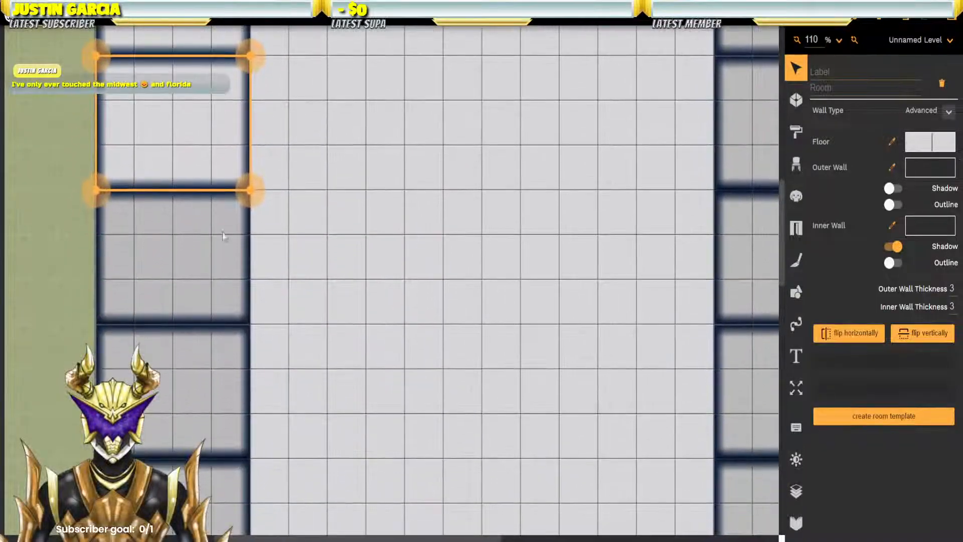
{"action": "scroll", "coordinate": [189, 272], "scroll_direction": "up", "scroll_amount": 3}
{"action": "left_click", "coordinate": [935, 146]}
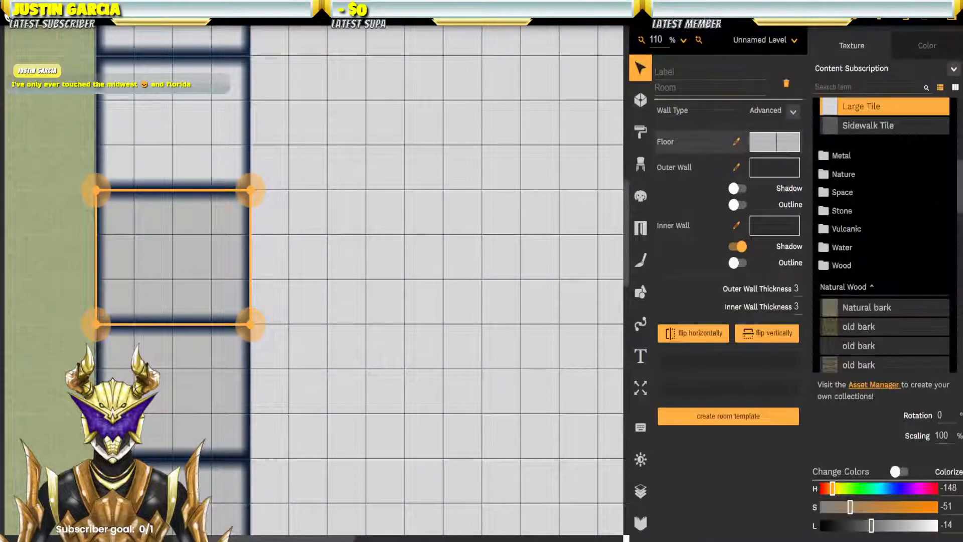
{"action": "double_click", "coordinate": [951, 488]}
{"action": "type", "text": "0"}
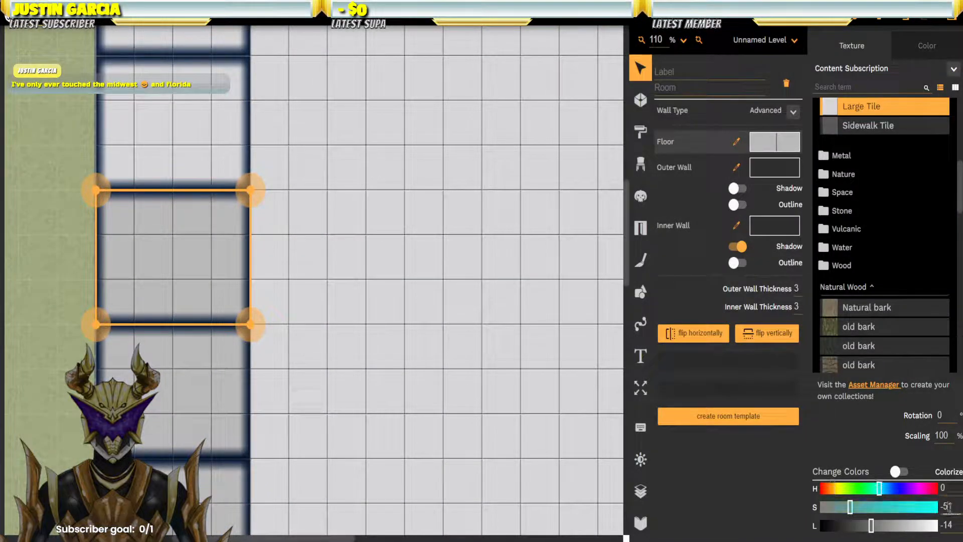
{"action": "left_click", "coordinate": [424, 369]}
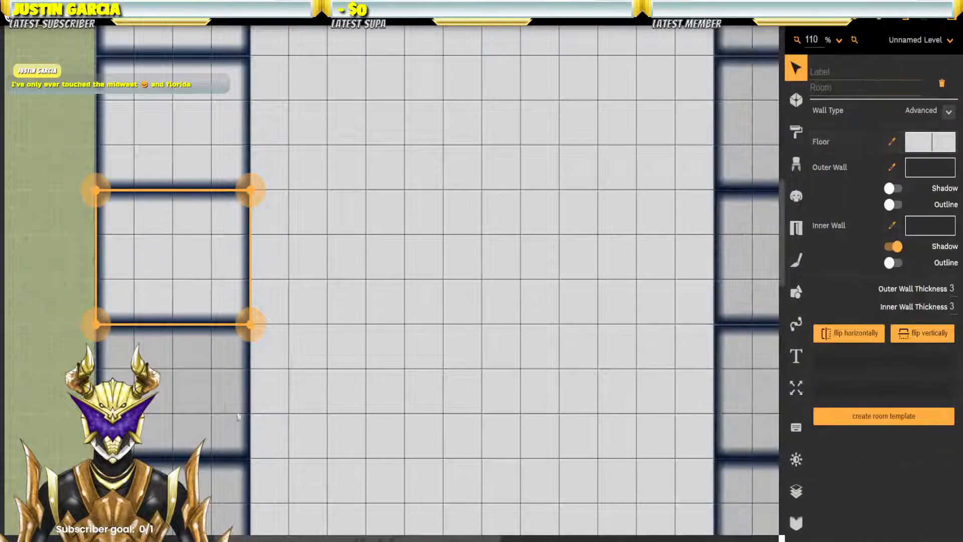
Step: Set the floor texture hue, saturation and lightness of the left wing's fifth room from the top to 0
{"action": "scroll", "coordinate": [424, 312], "scroll_direction": "up", "scroll_amount": 3}
{"action": "left_click", "coordinate": [926, 150]}
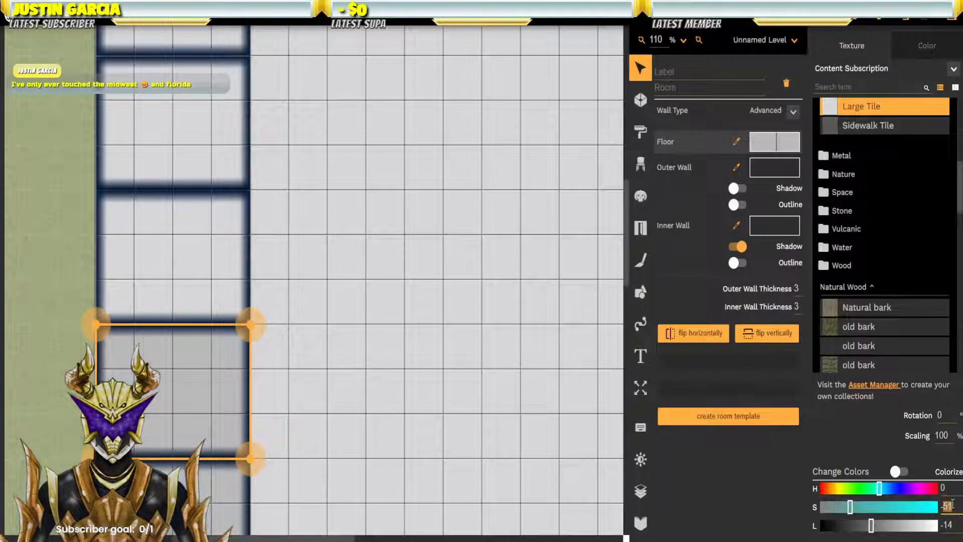
{"action": "left_click", "coordinate": [238, 498]}
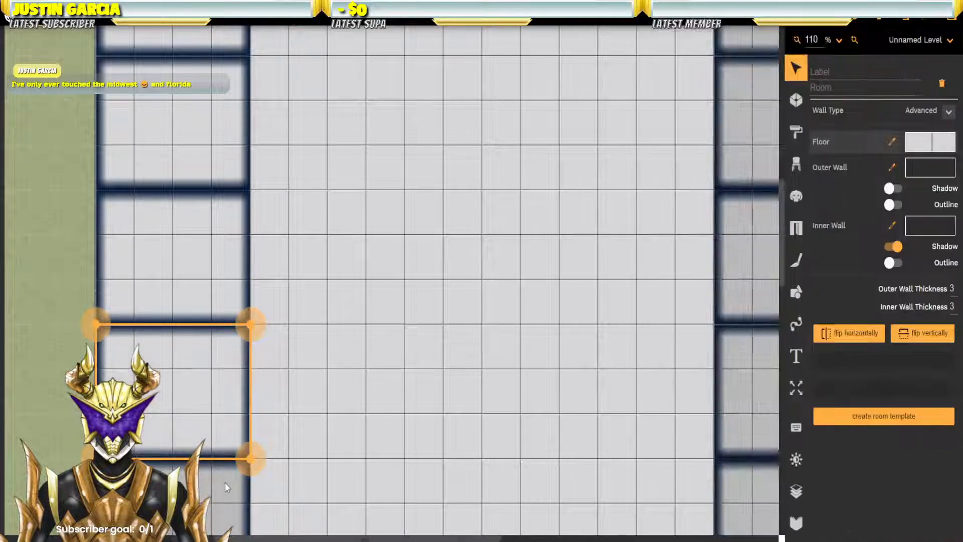
Step: Set the floor texture hue, saturation and lightness of the left wing's lowest room to 0
{"action": "left_click", "coordinate": [940, 142]}
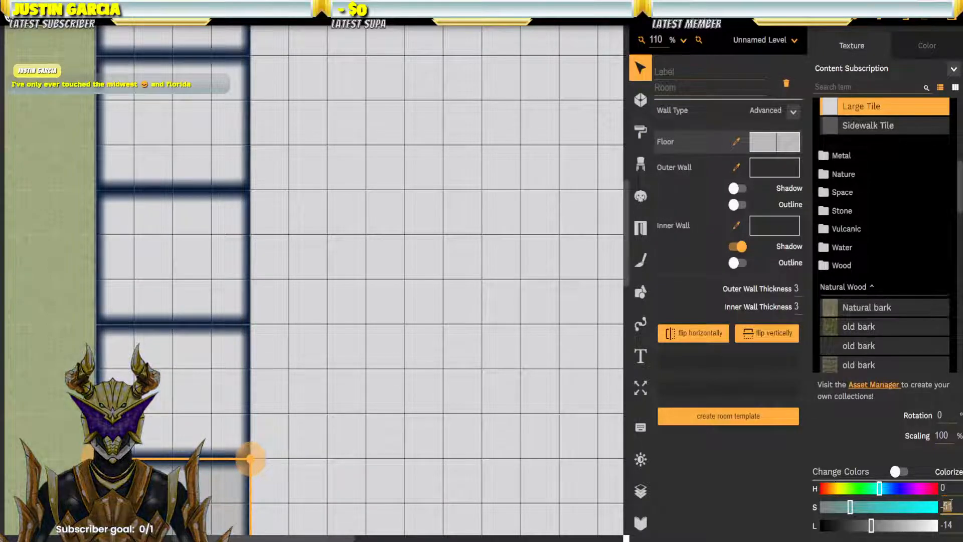
{"action": "type", "text": "0"}
{"action": "left_click", "coordinate": [485, 390]}
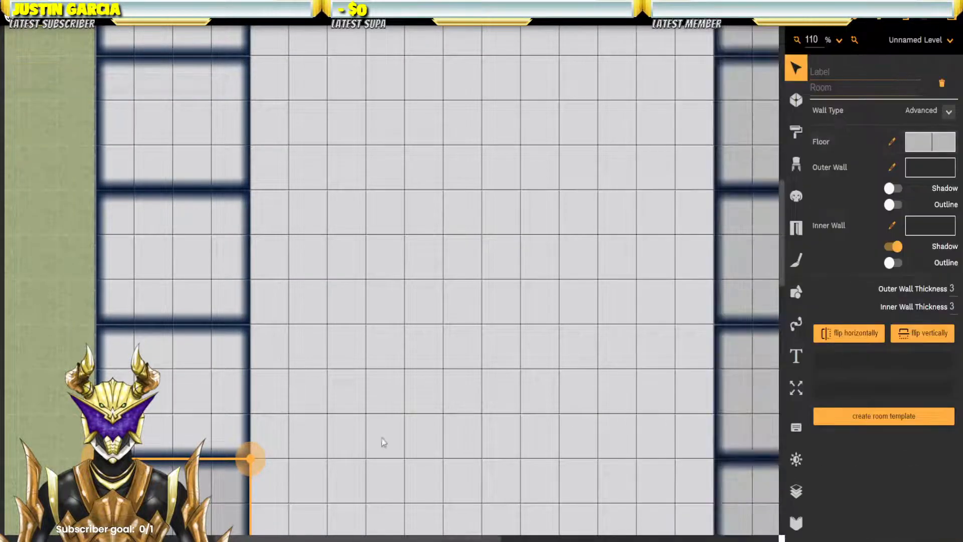
{"action": "left_click_drag", "start_coordinate": [383, 441], "coordinate": [342, 226]}
{"action": "left_click", "coordinate": [342, 226]}
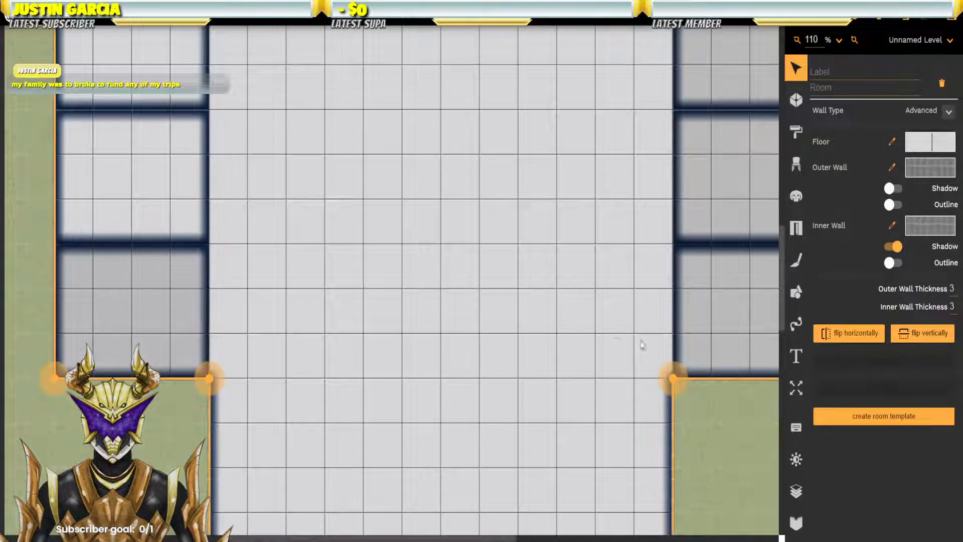
{"action": "left_click", "coordinate": [117, 319]}
{"action": "left_click", "coordinate": [929, 142]}
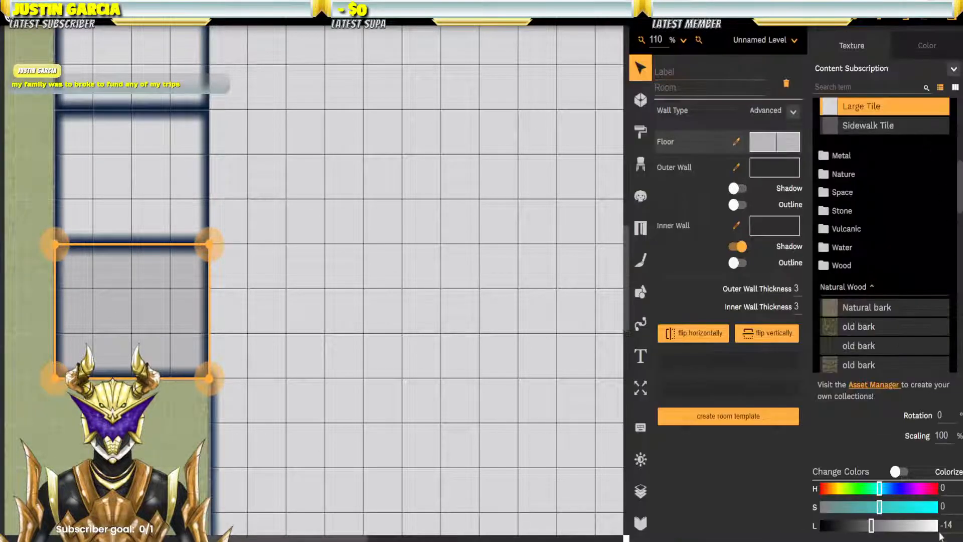
{"action": "type", "text": "10"}
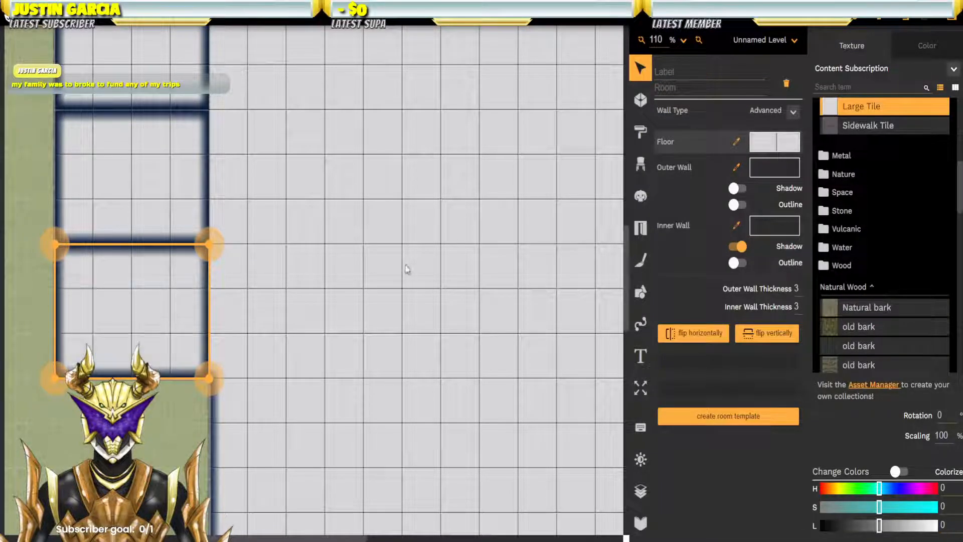
{"action": "left_click", "coordinate": [409, 270]}
Step: Set the floor texture hue, saturation and lightness of the lowest room in the hall's right wing to 0
{"action": "left_click", "coordinate": [477, 282]}
{"action": "left_click", "coordinate": [702, 307]}
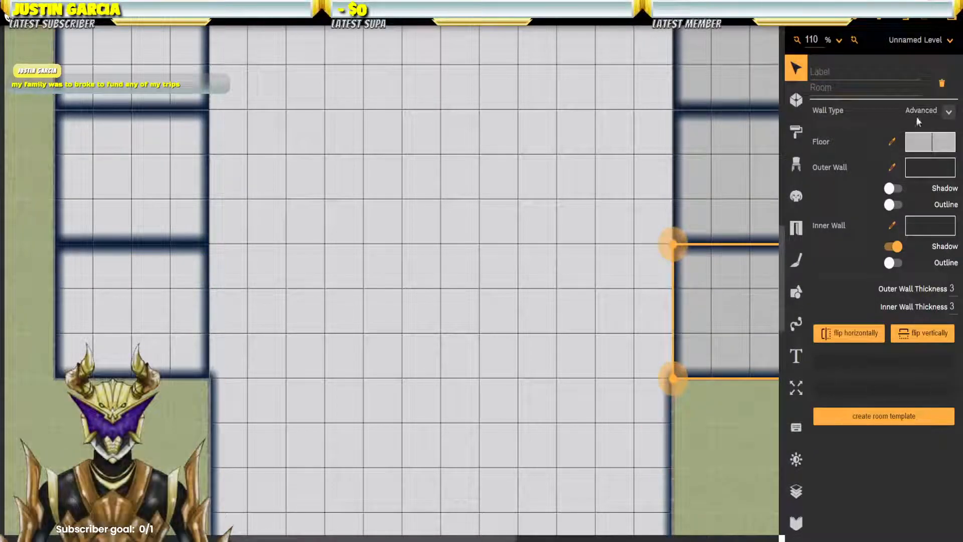
{"action": "left_click", "coordinate": [930, 143]}
{"action": "type", "text": "0"}
{"action": "double_click", "coordinate": [950, 507]}
{"action": "type", "text": "0"}
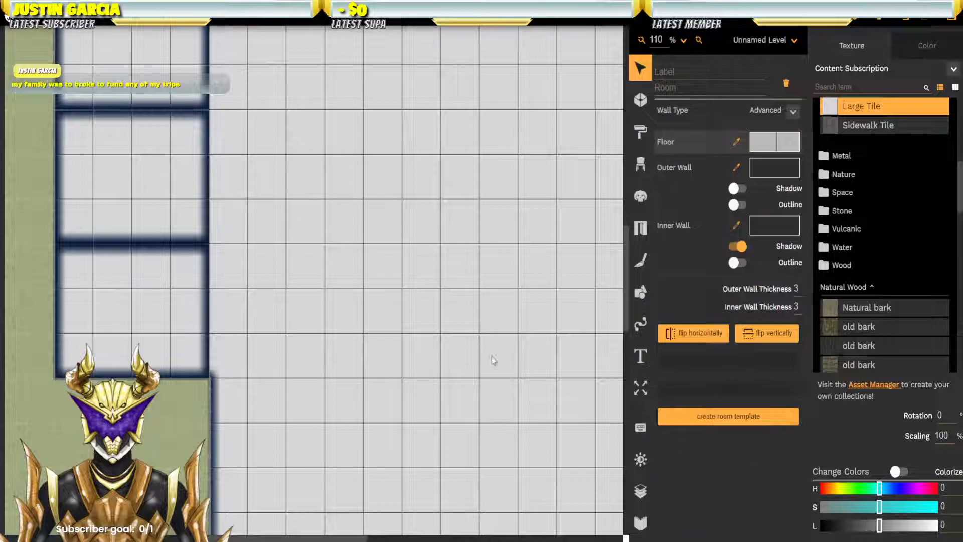
{"action": "left_click", "coordinate": [496, 362]}
Step: Set the hue, saturation and lightness of the bottom right-wing room's floor texture to 0
{"action": "left_click_drag", "start_coordinate": [609, 313], "coordinate": [424, 404]}
{"action": "left_click", "coordinate": [534, 317]}
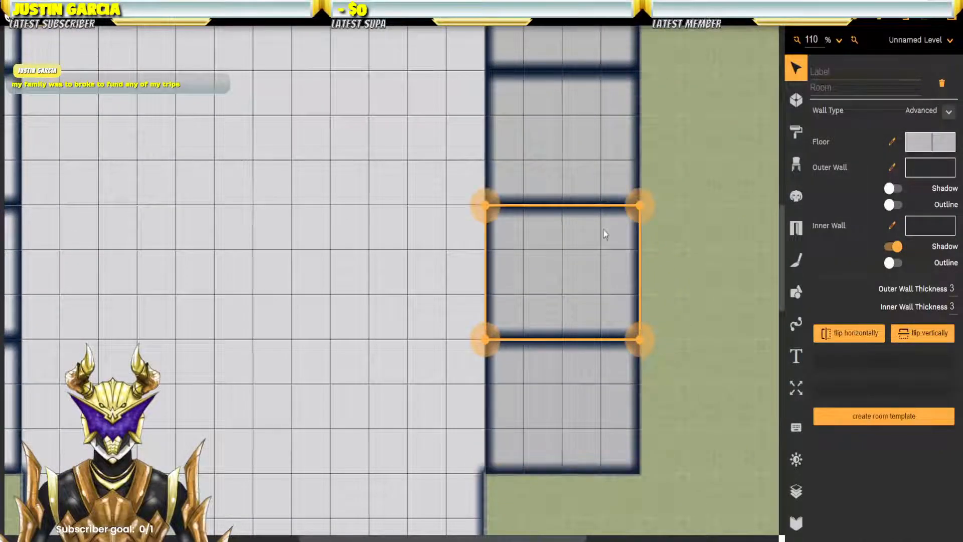
{"action": "left_click", "coordinate": [614, 396]}
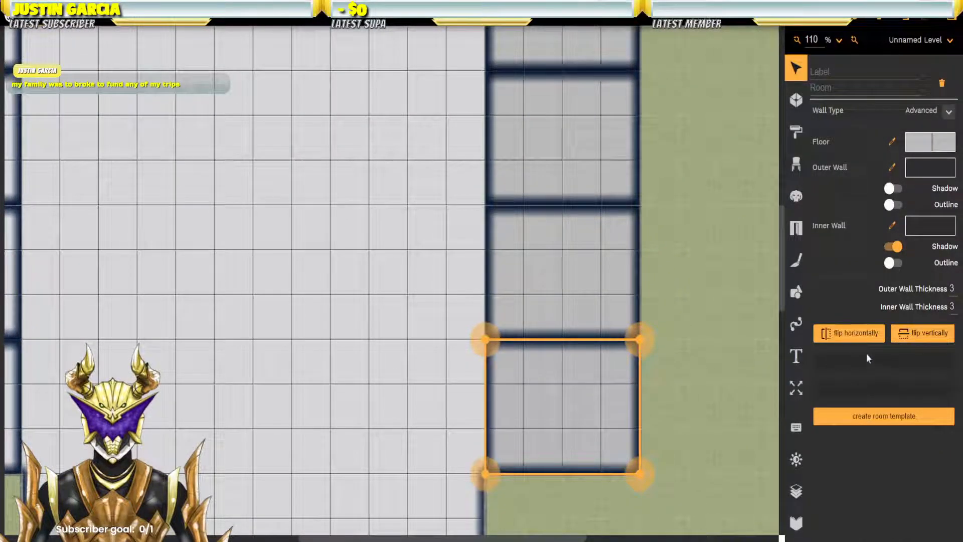
{"action": "left_click", "coordinate": [931, 143]}
{"action": "double_click", "coordinate": [949, 525]}
{"action": "type", "text": "0"}
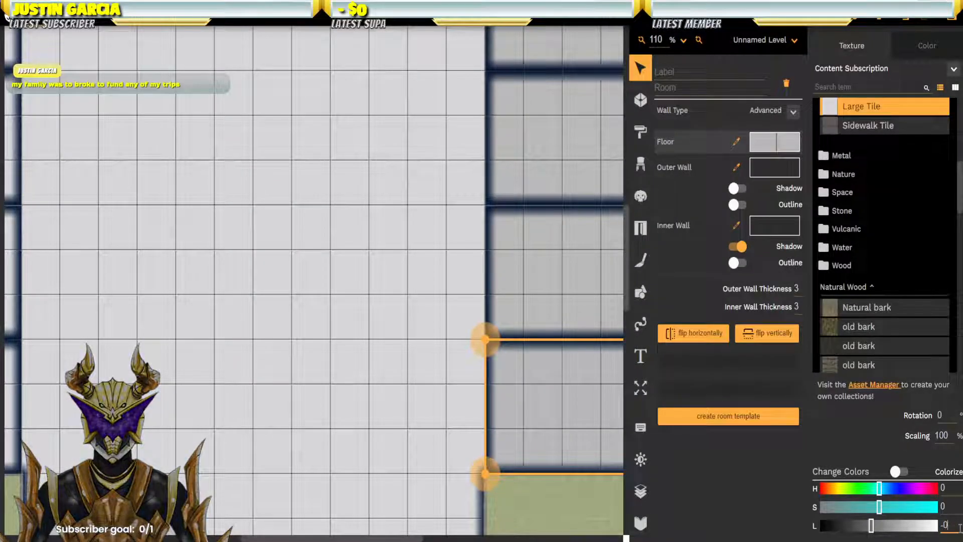
{"action": "left_click", "coordinate": [536, 260]}
Step: Set the floor texture hue, saturation and lightness of the right wing's fifth room from the top to 0
{"action": "left_click", "coordinate": [552, 266]}
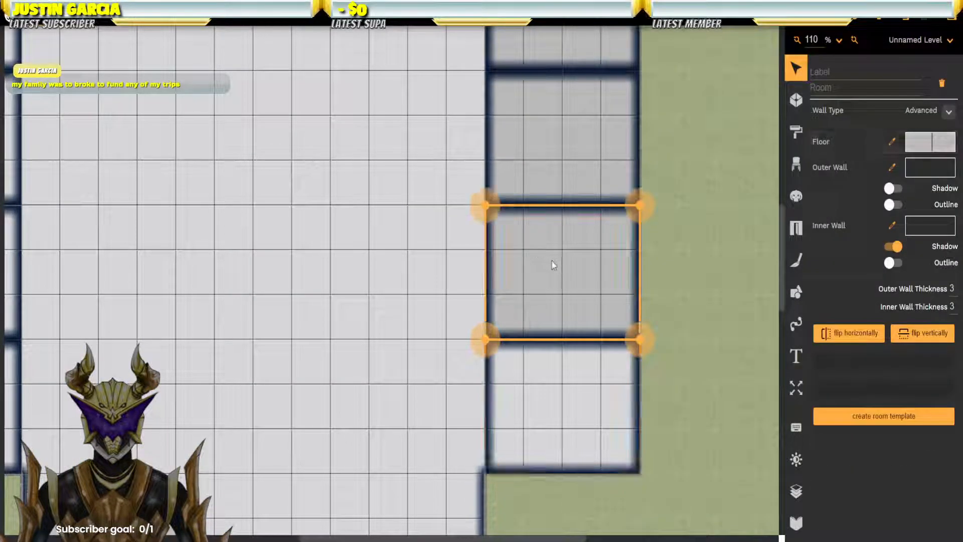
{"action": "left_click", "coordinate": [930, 146]}
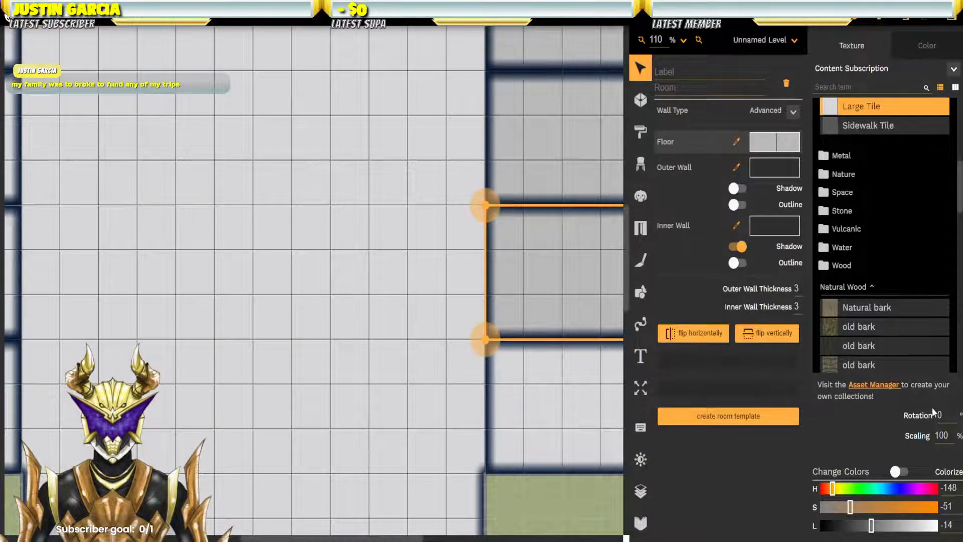
{"action": "type", "text": "0"}
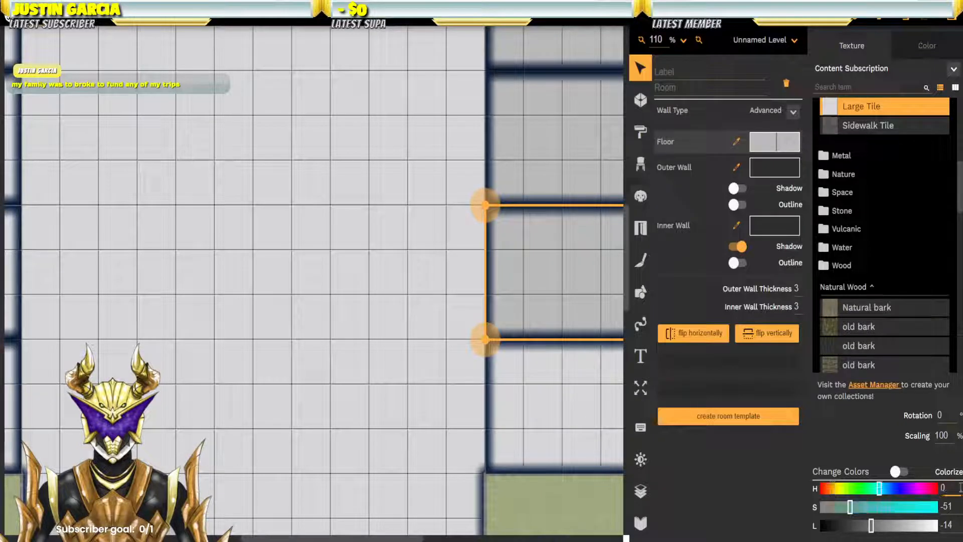
{"action": "double_click", "coordinate": [958, 510]}
{"action": "type", "text": "0"}
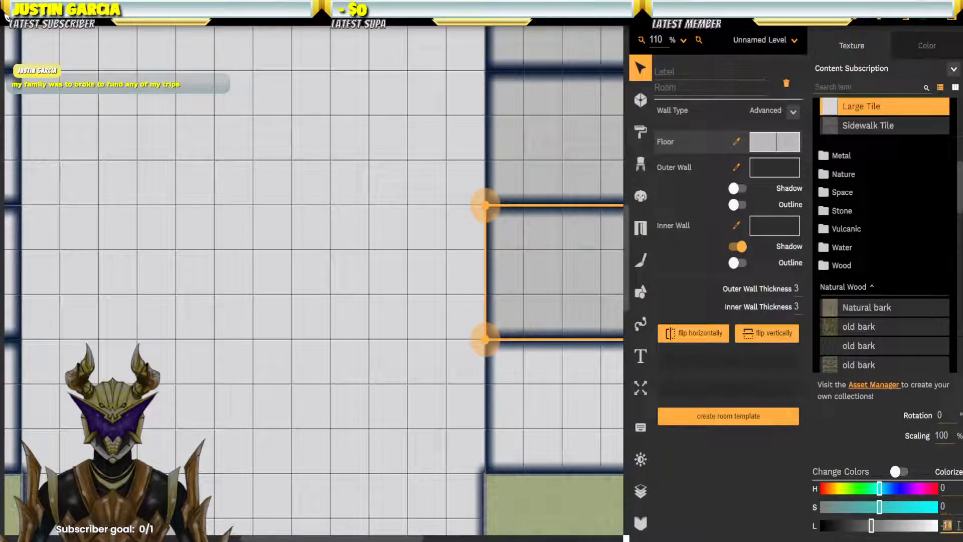
{"action": "type", "text": "0"}
{"action": "left_click", "coordinate": [542, 313]}
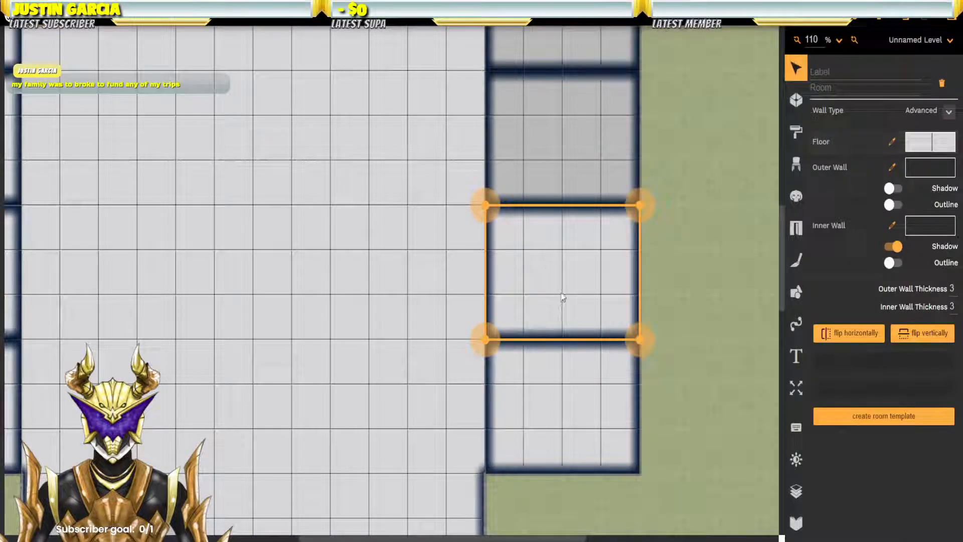
Step: Set the floor texture hue, saturation and lightness of the right wing's fourth room from the top to 0
{"action": "left_click", "coordinate": [540, 155]}
{"action": "left_click", "coordinate": [923, 147]}
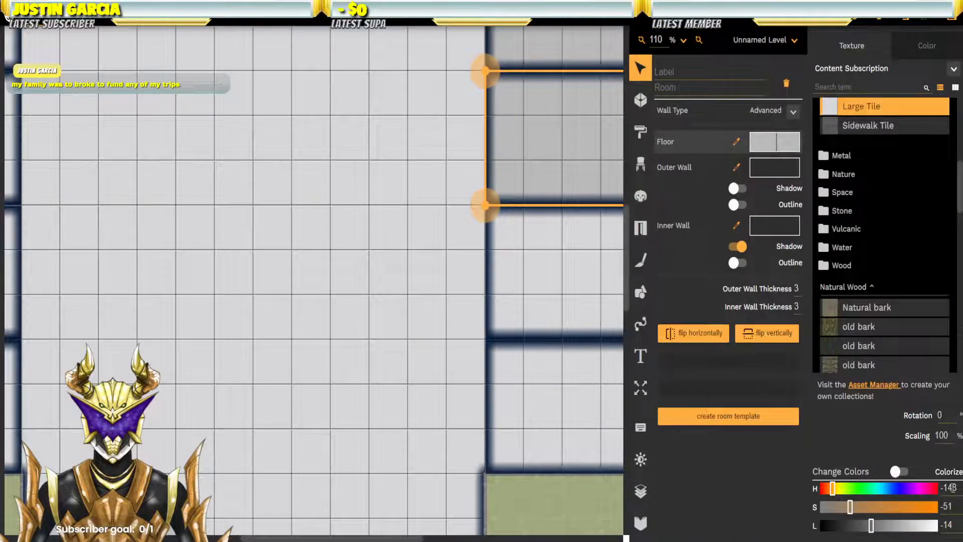
{"action": "key", "text": "Return"}
{"action": "double_click", "coordinate": [955, 507]}
{"action": "type", "text": "0"}
{"action": "key", "text": "Return"}
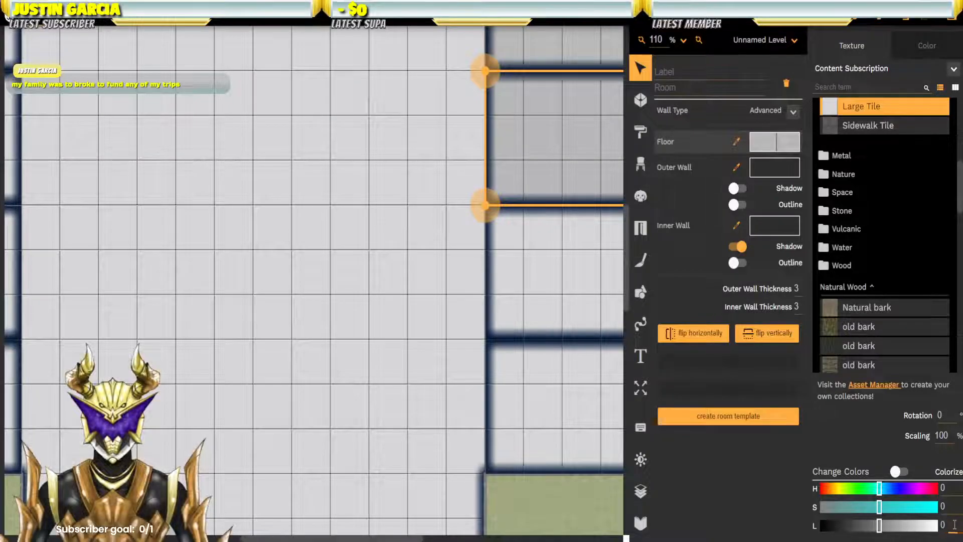
{"action": "left_click", "coordinate": [570, 153]}
Step: Set the floor texture hue, saturation and lightness of the right wing's third room from the top to 0
{"action": "left_click", "coordinate": [556, 414]}
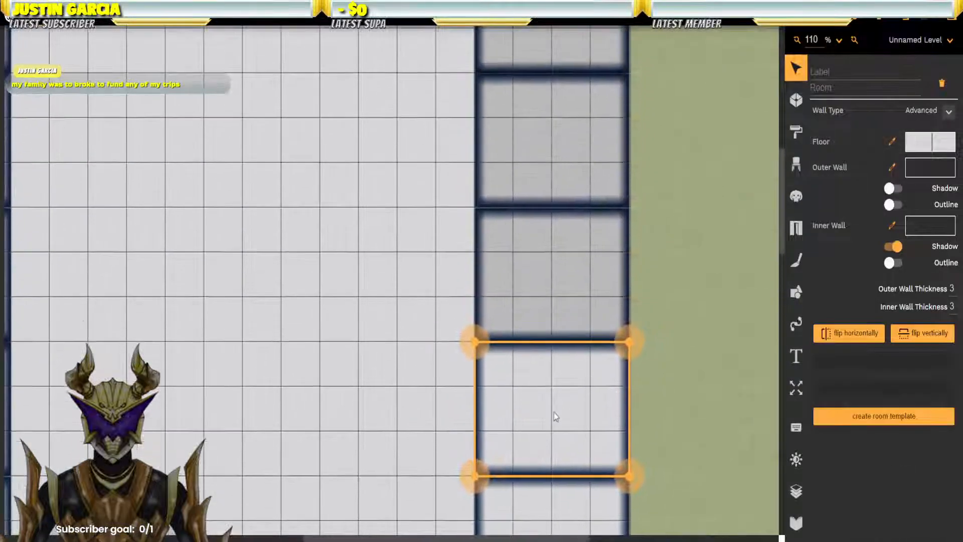
{"action": "left_click", "coordinate": [556, 326]}
{"action": "left_click", "coordinate": [876, 150]}
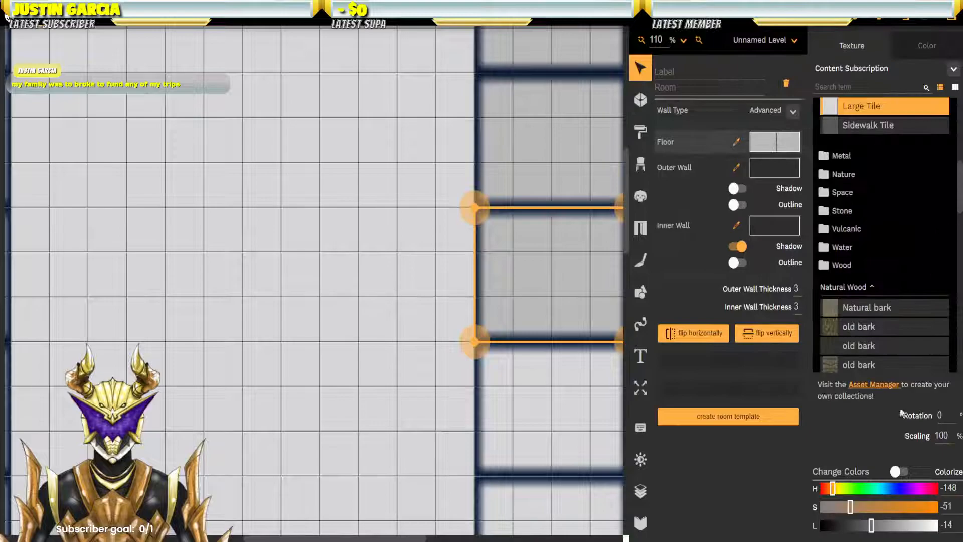
{"action": "type", "text": "0"}
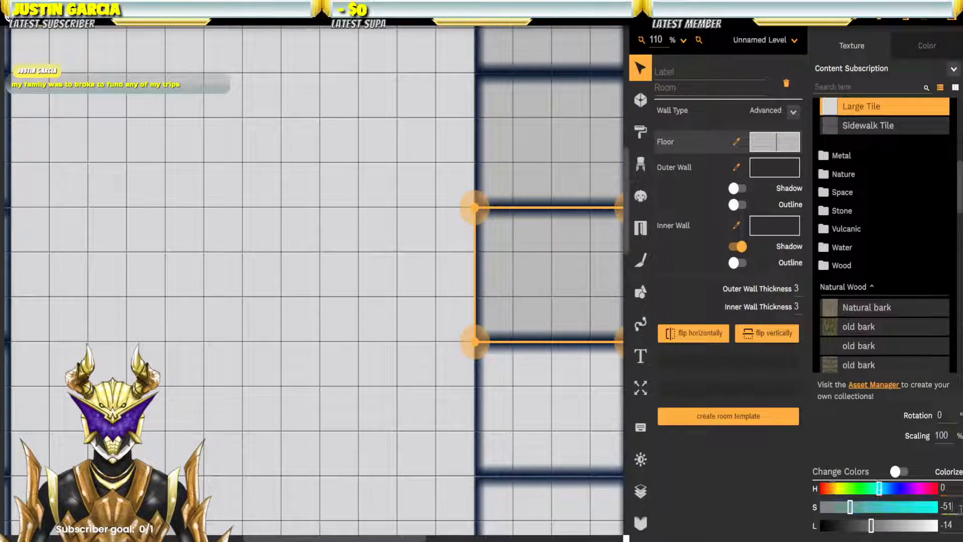
{"action": "double_click", "coordinate": [956, 526]}
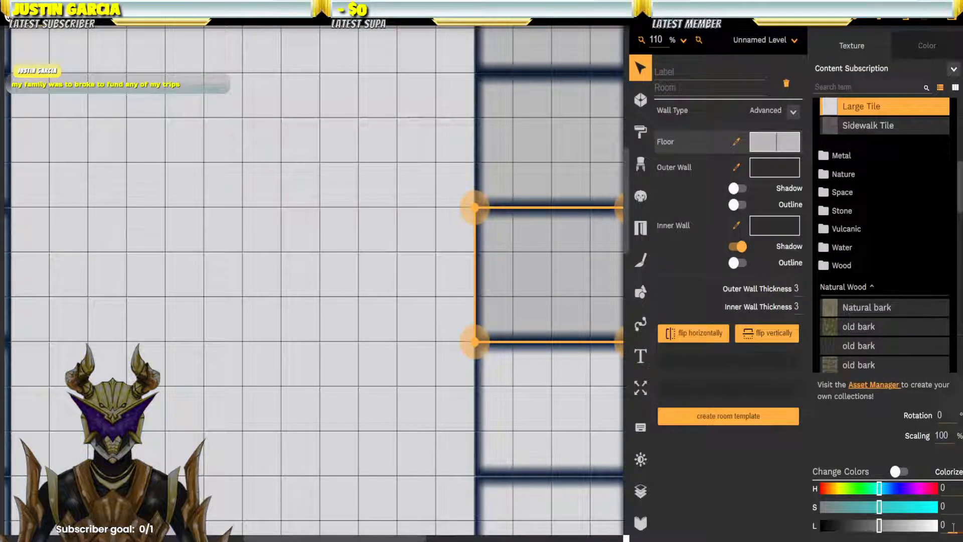
{"action": "left_click", "coordinate": [574, 313]}
Step: Set the floor texture hue, saturation and lightness of the right wing's second room from the top to 0
{"action": "left_click_drag", "start_coordinate": [562, 255], "coordinate": [548, 412]}
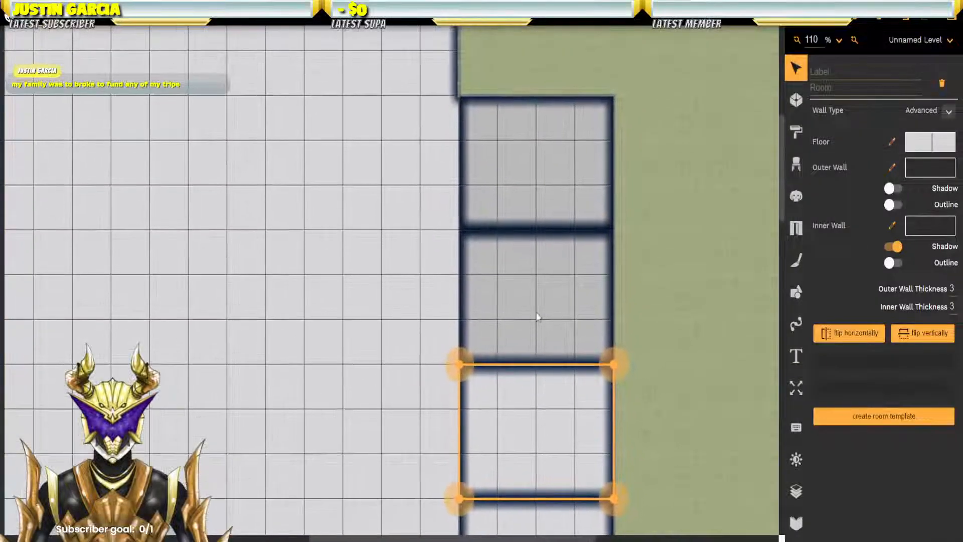
{"action": "left_click", "coordinate": [536, 316]}
{"action": "left_click", "coordinate": [937, 138]}
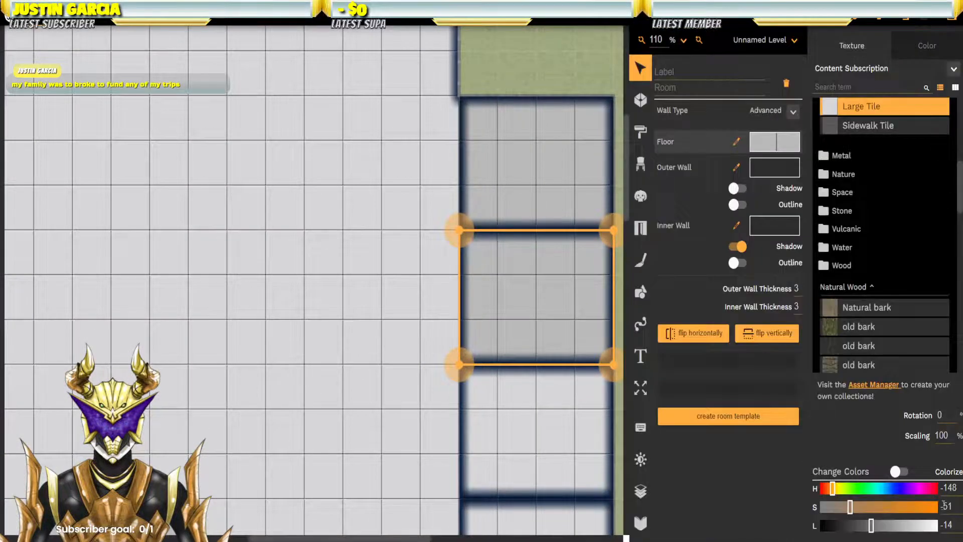
{"action": "double_click", "coordinate": [944, 489]}
{"action": "type", "text": "0"}
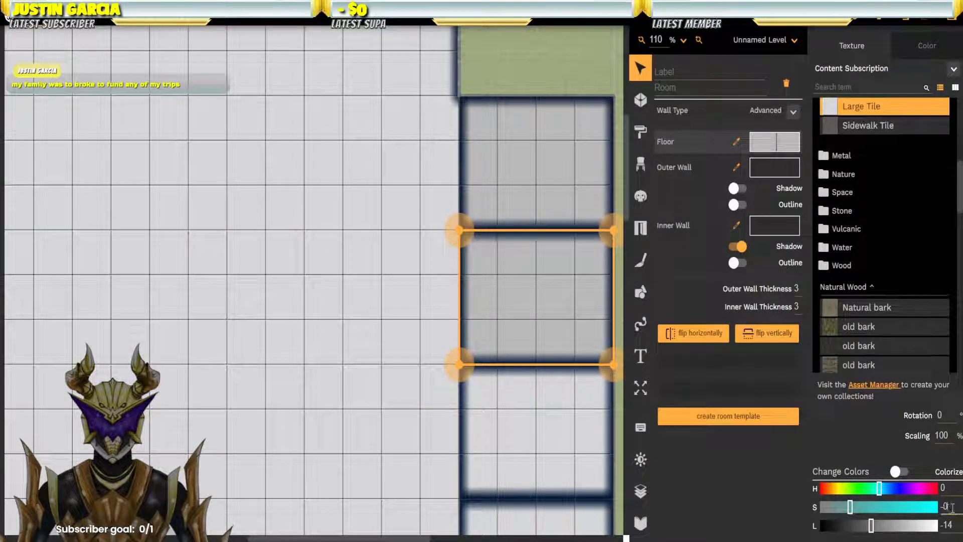
{"action": "double_click", "coordinate": [949, 526]}
{"action": "type", "text": "0"}
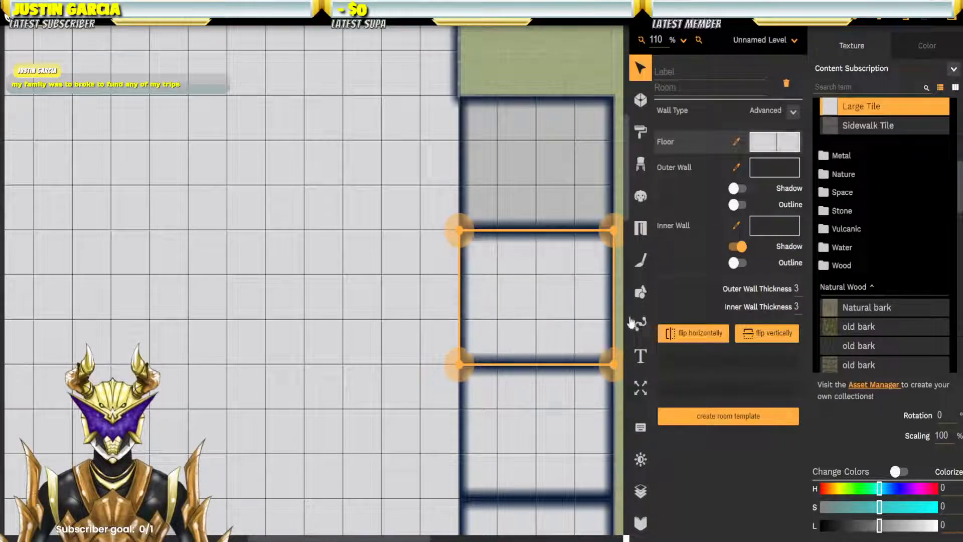
{"action": "left_click", "coordinate": [531, 267]}
Step: Set the floor texture hue, saturation and lightness of the right wing's topmost room to 0
{"action": "left_click", "coordinate": [529, 194]}
{"action": "left_click", "coordinate": [931, 144]}
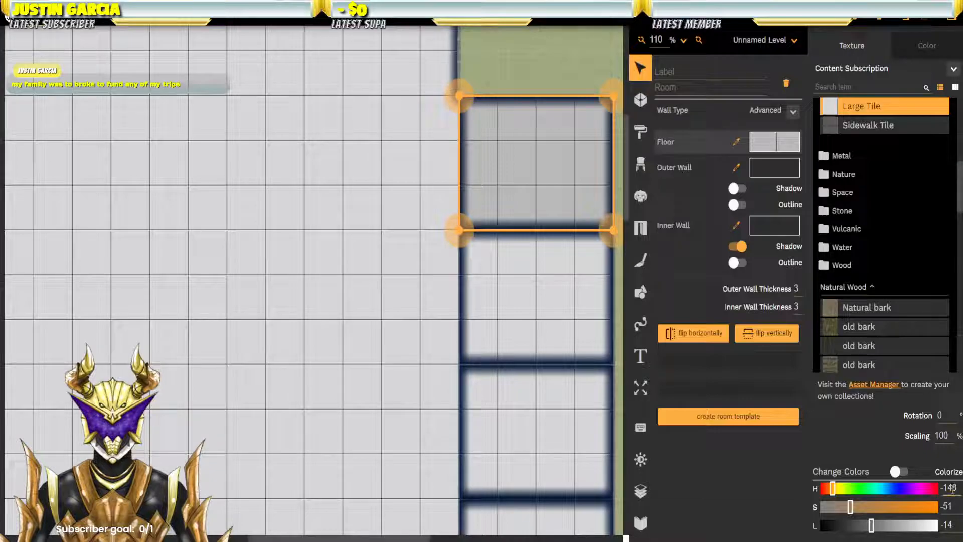
{"action": "double_click", "coordinate": [950, 487]}
{"action": "type", "text": "0"}
{"action": "key", "text": "Return"}
{"action": "double_click", "coordinate": [948, 506]}
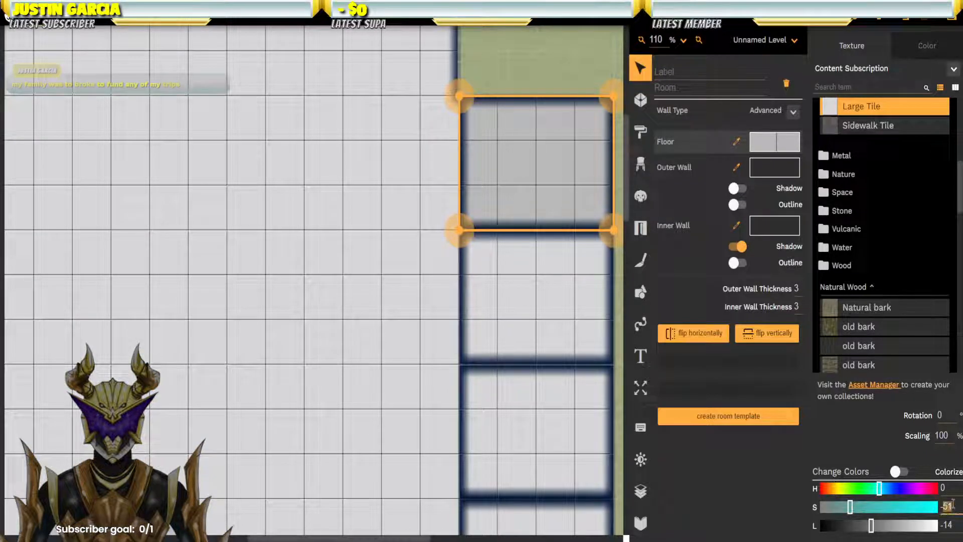
{"action": "type", "text": "0"}
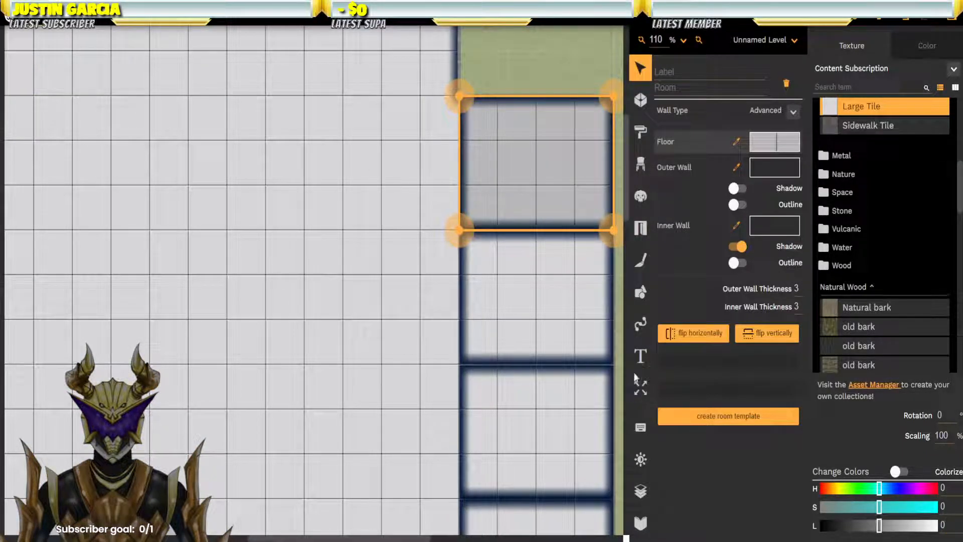
{"action": "left_click", "coordinate": [537, 335]}
Step: Hide the upper wall segment of the right-hand small room at the central hall's upper edge
{"action": "left_click", "coordinate": [379, 201]}
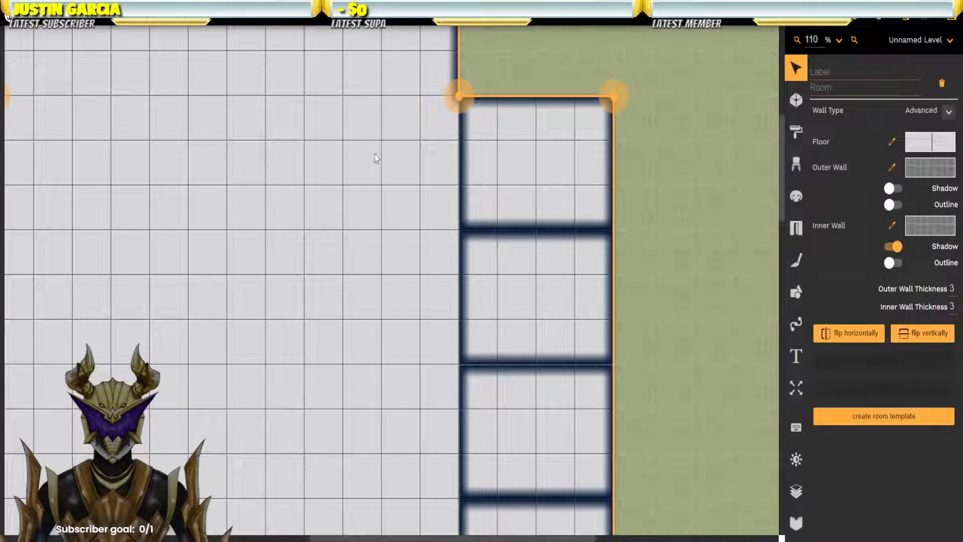
{"action": "left_click", "coordinate": [499, 71]}
{"action": "left_click_drag", "start_coordinate": [329, 124], "coordinate": [516, 387]}
{"action": "left_click", "coordinate": [443, 209]}
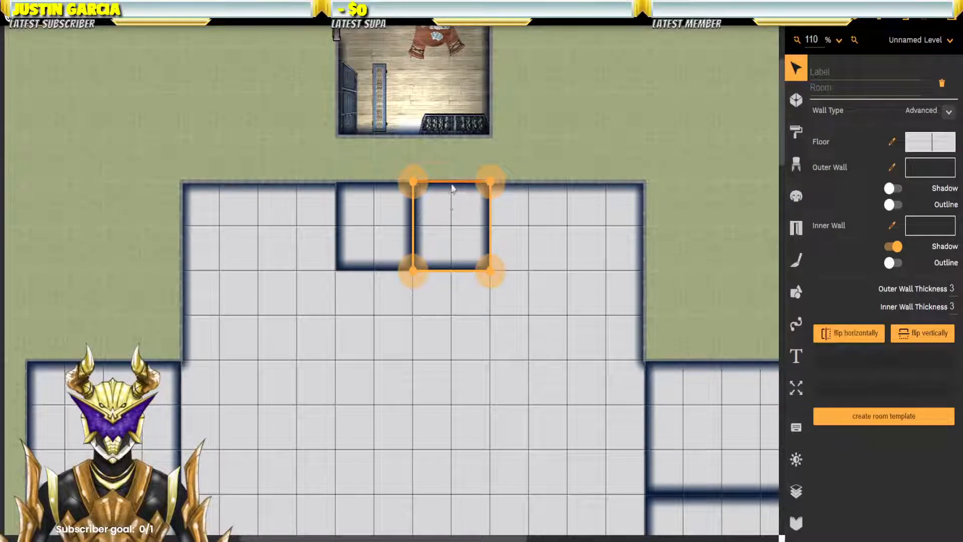
{"action": "left_click", "coordinate": [452, 188]}
{"action": "left_click", "coordinate": [458, 222]}
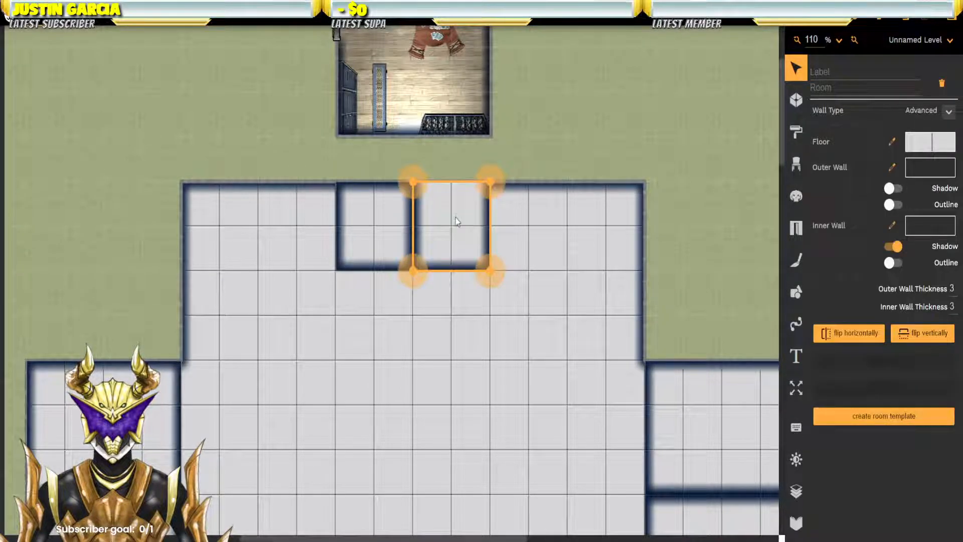
{"action": "right_click", "coordinate": [452, 218]}
{"action": "left_click", "coordinate": [463, 223]}
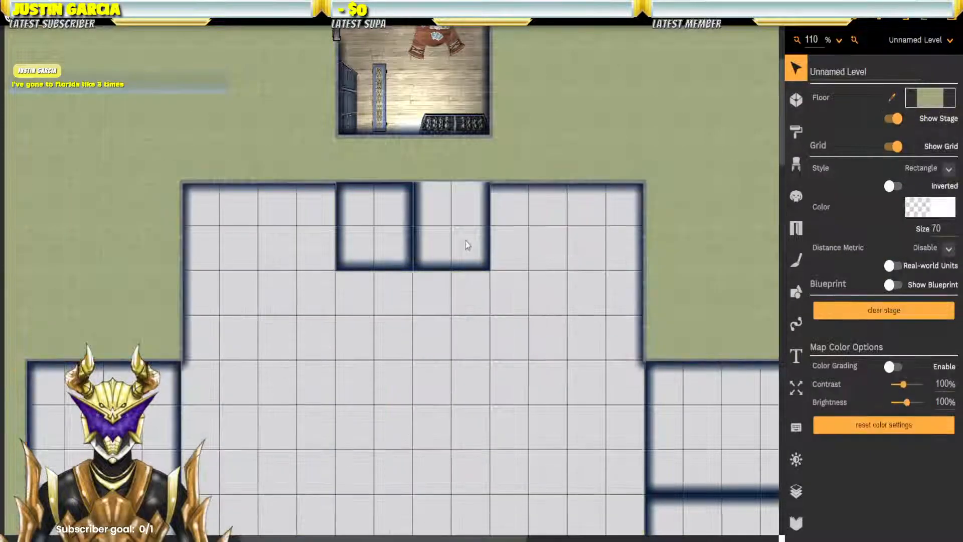
Step: Hide the central hall and the right-hand small room at its upper edge
{"action": "left_click", "coordinate": [462, 244]}
{"action": "right_click", "coordinate": [462, 243]}
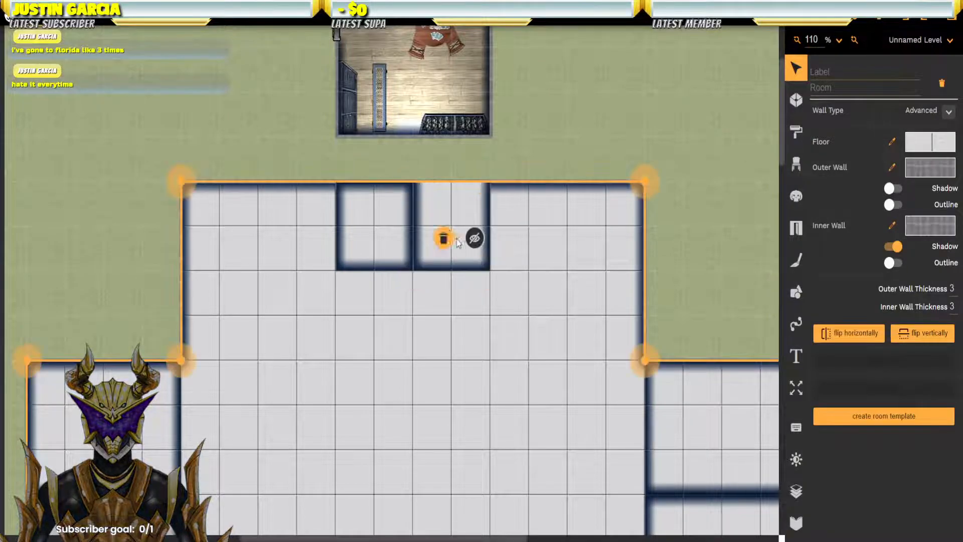
{"action": "left_click", "coordinate": [443, 238]}
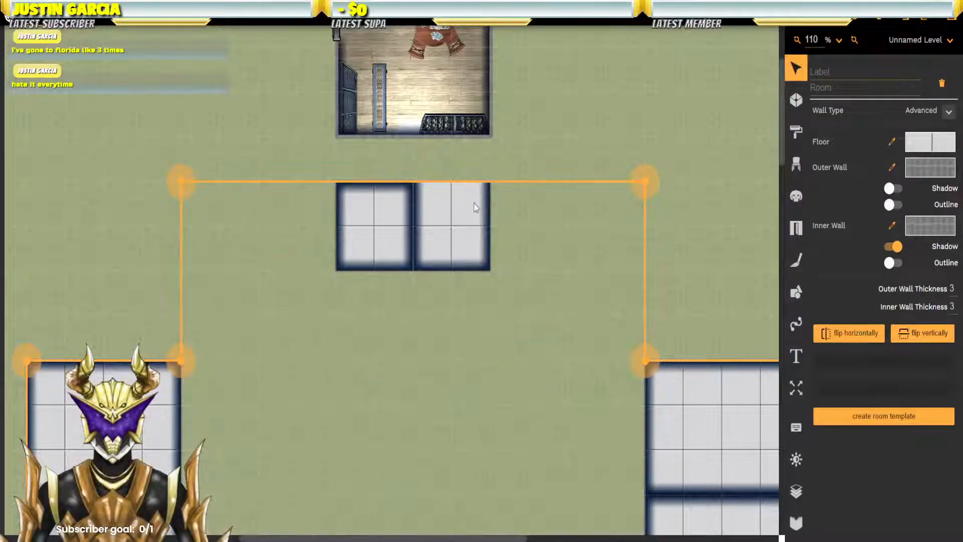
{"action": "left_click", "coordinate": [463, 219]}
{"action": "right_click", "coordinate": [462, 245]}
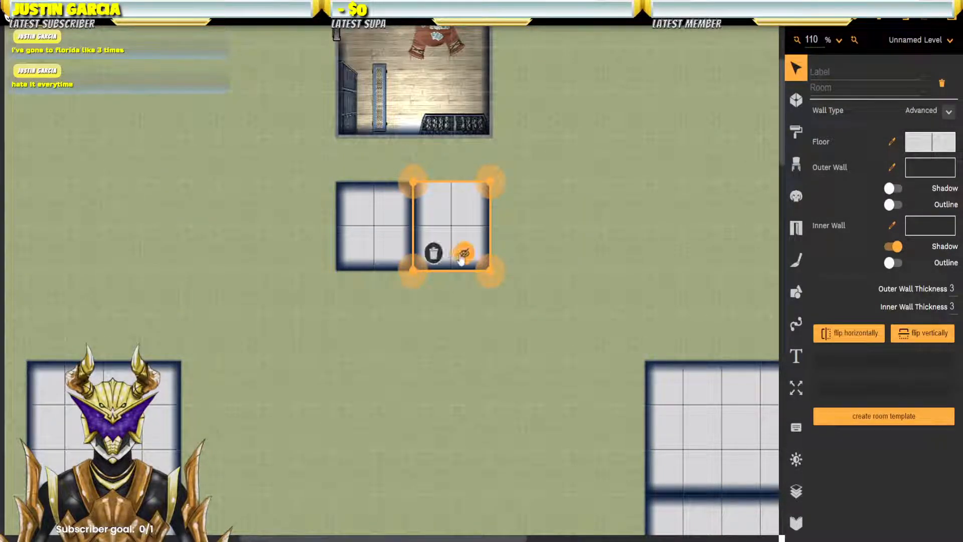
{"action": "left_click", "coordinate": [461, 255]}
{"action": "left_click", "coordinate": [485, 314]}
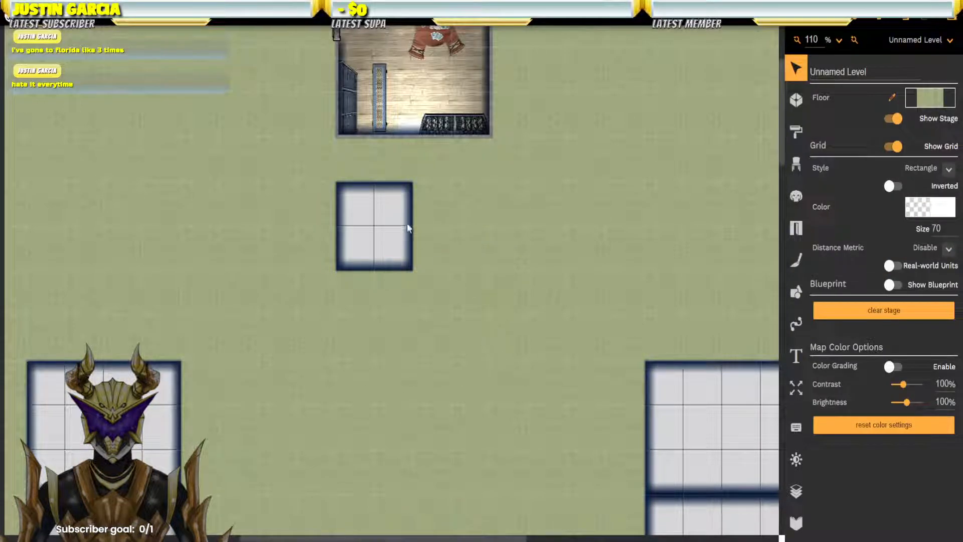
Step: Make the hidden small room and the central hall visible again in the list of rooms
{"action": "left_click", "coordinate": [797, 494]}
{"action": "left_click", "coordinate": [859, 121]}
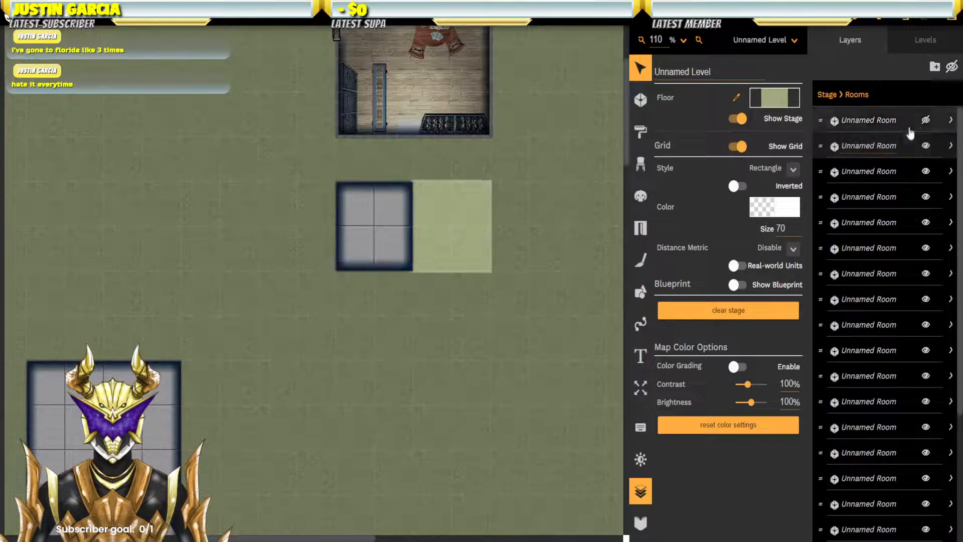
{"action": "left_click", "coordinate": [926, 121]}
{"action": "left_click", "coordinate": [926, 504]}
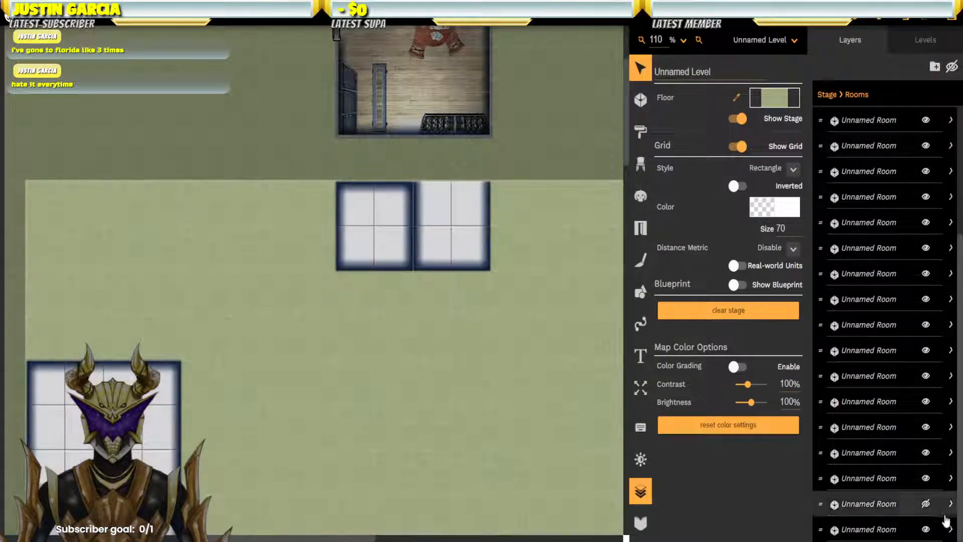
{"action": "left_click", "coordinate": [927, 505]}
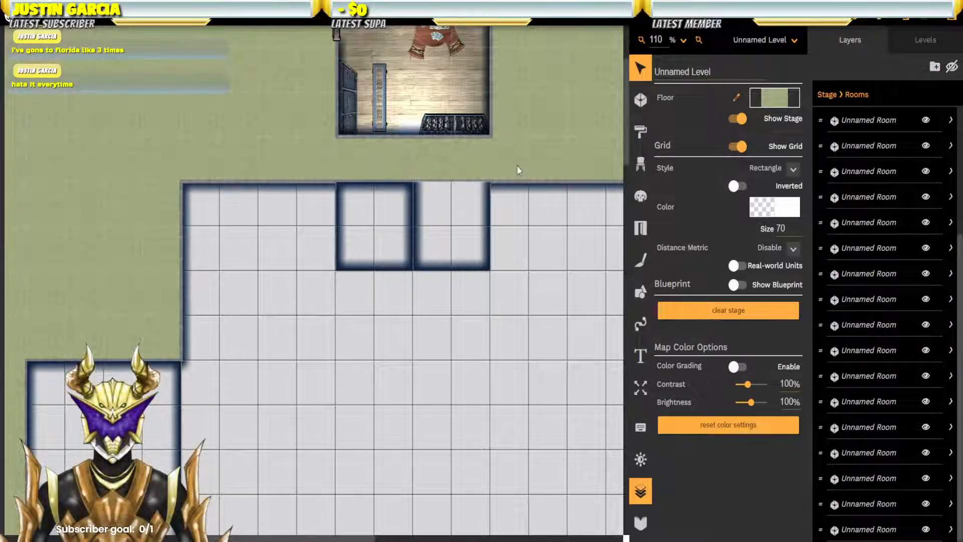
Step: Unhide the upper wall segment of the right-hand small room at the hall's upper edge
{"action": "left_click", "coordinate": [483, 209]}
{"action": "left_click", "coordinate": [455, 184]}
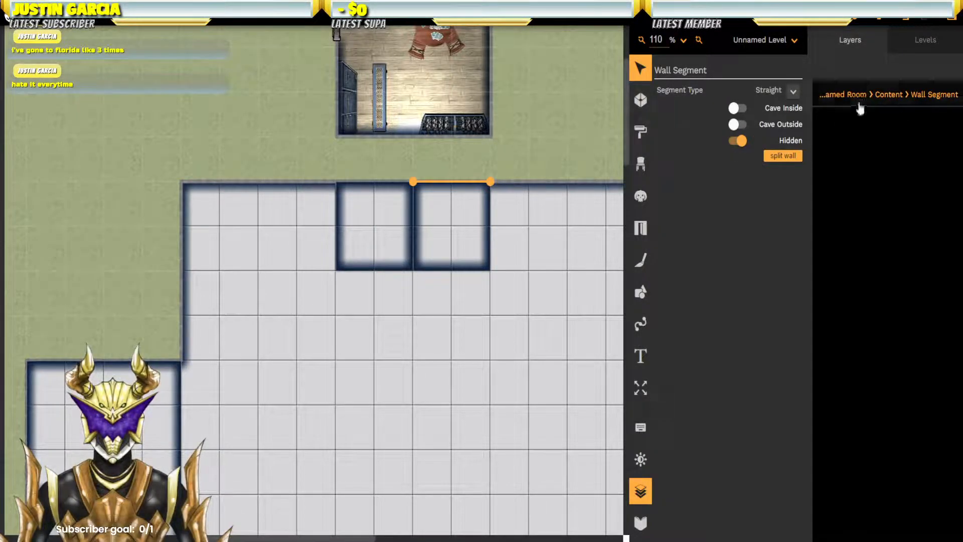
{"action": "left_click", "coordinate": [527, 177]}
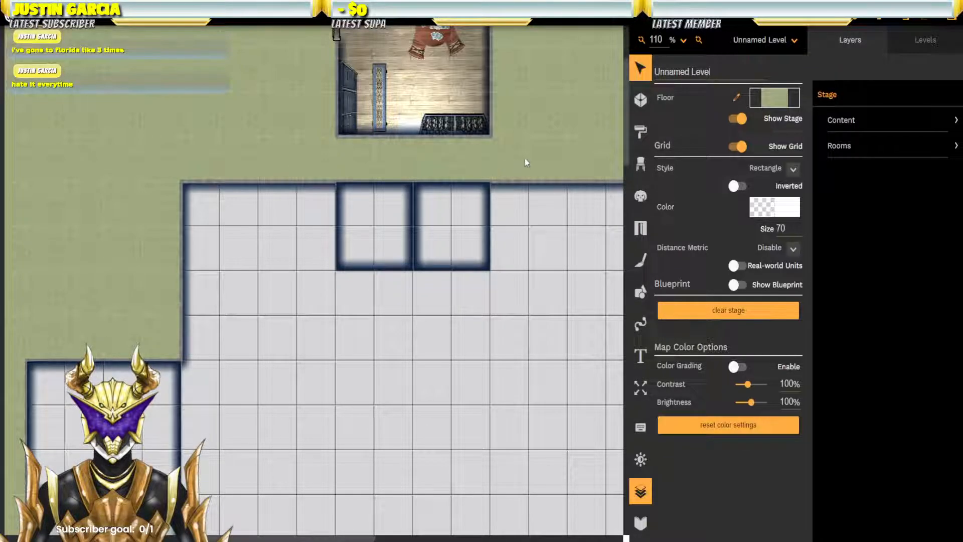
Step: Inspect the furnished room above the central hall, checking its left wall segment and the door set into it
{"action": "left_click_drag", "start_coordinate": [538, 136], "coordinate": [489, 229]}
{"action": "left_click", "coordinate": [443, 188]}
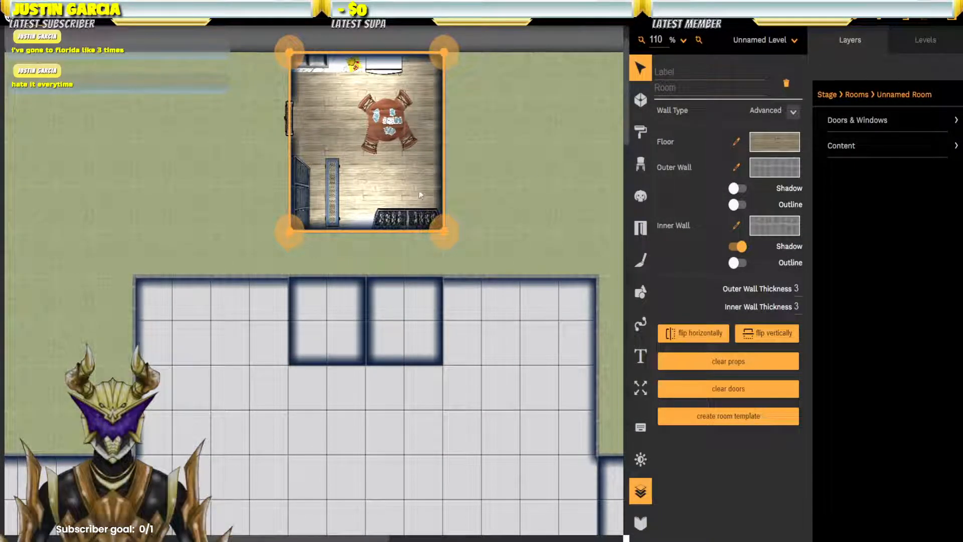
{"action": "left_click", "coordinate": [293, 113]}
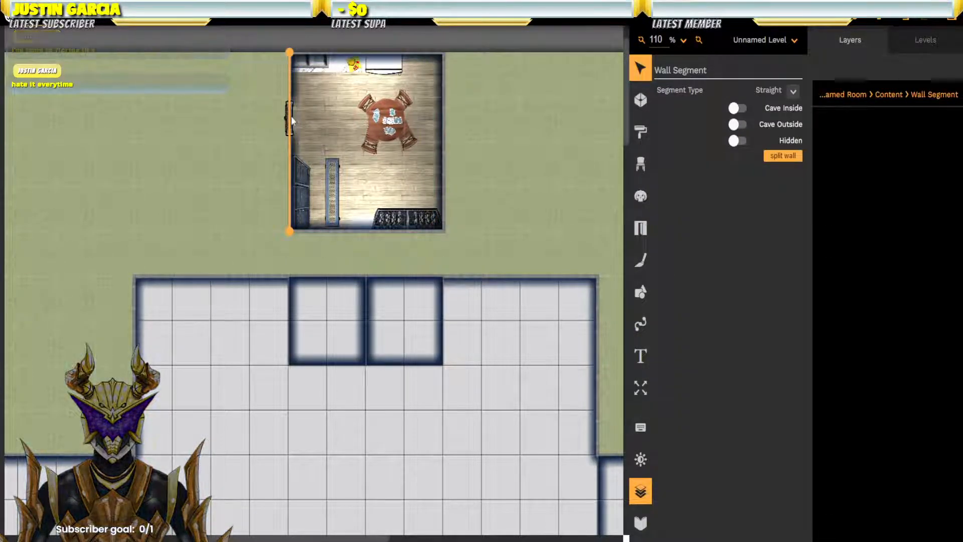
{"action": "left_click", "coordinate": [286, 118]}
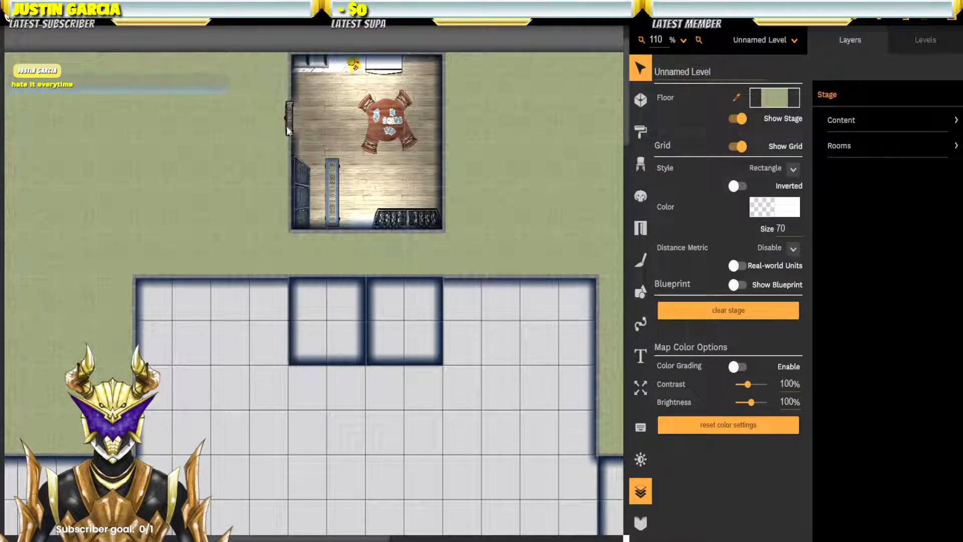
{"action": "left_click", "coordinate": [291, 118]}
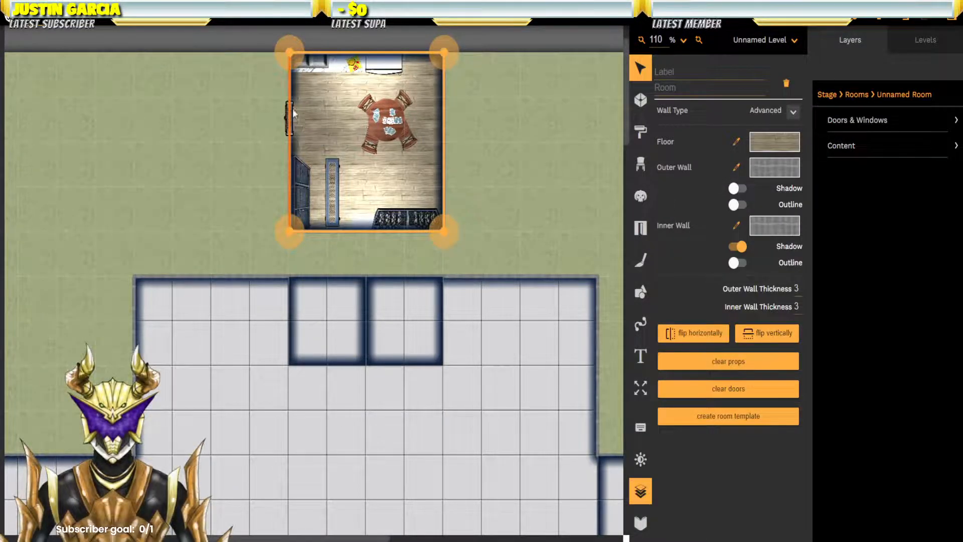
{"action": "left_click", "coordinate": [292, 113]}
{"action": "left_click", "coordinate": [286, 120]}
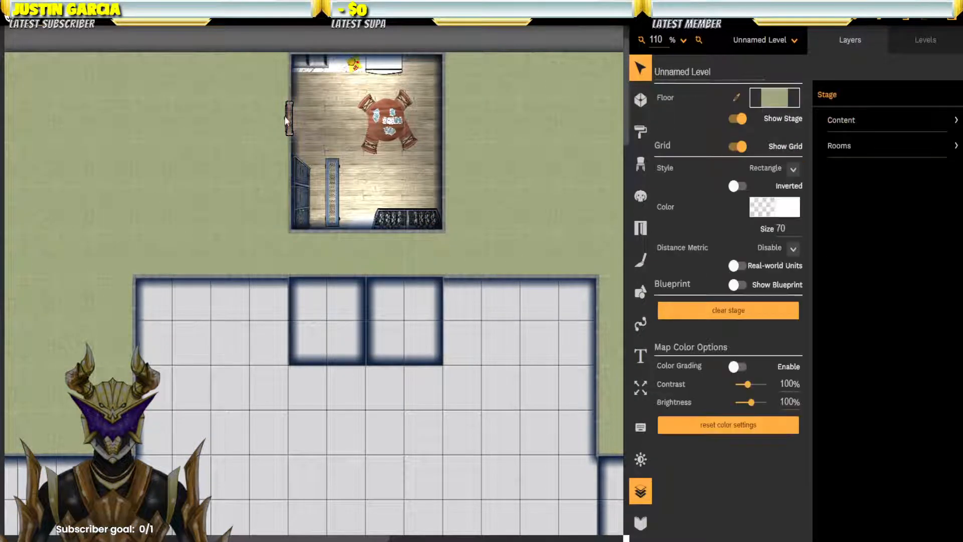
{"action": "left_click_drag", "start_coordinate": [508, 235], "coordinate": [530, 226]}
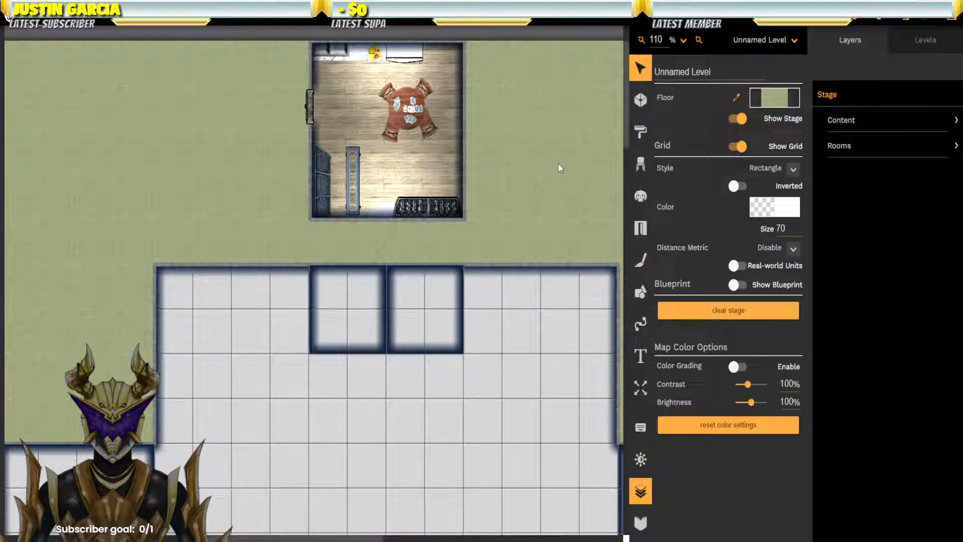
{"action": "left_click_drag", "start_coordinate": [544, 246], "coordinate": [483, 112]}
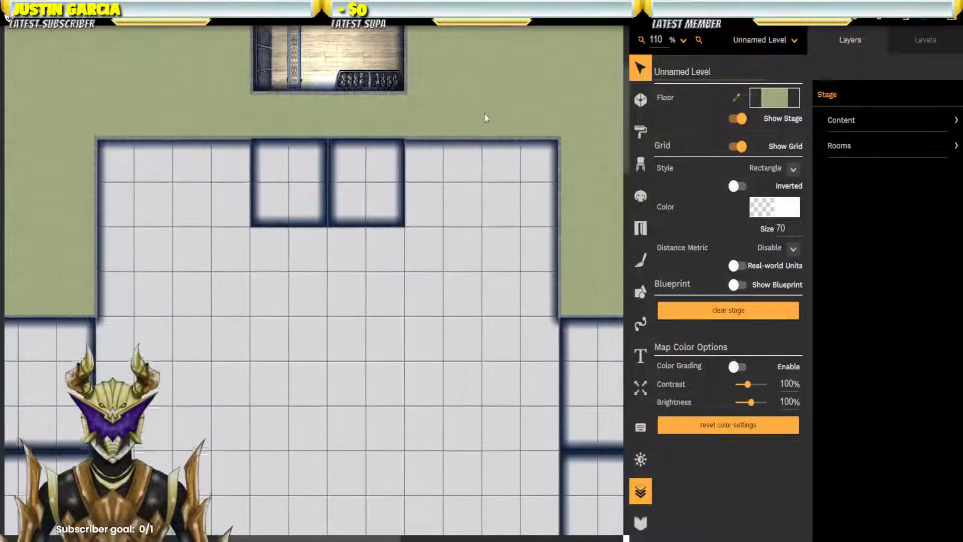
Step: Turn off the inner wall shadow on the two small rooms at the central hall's upper edge
{"action": "left_click_drag", "start_coordinate": [415, 230], "coordinate": [601, 193]}
{"action": "left_click_drag", "start_coordinate": [373, 270], "coordinate": [399, 254]}
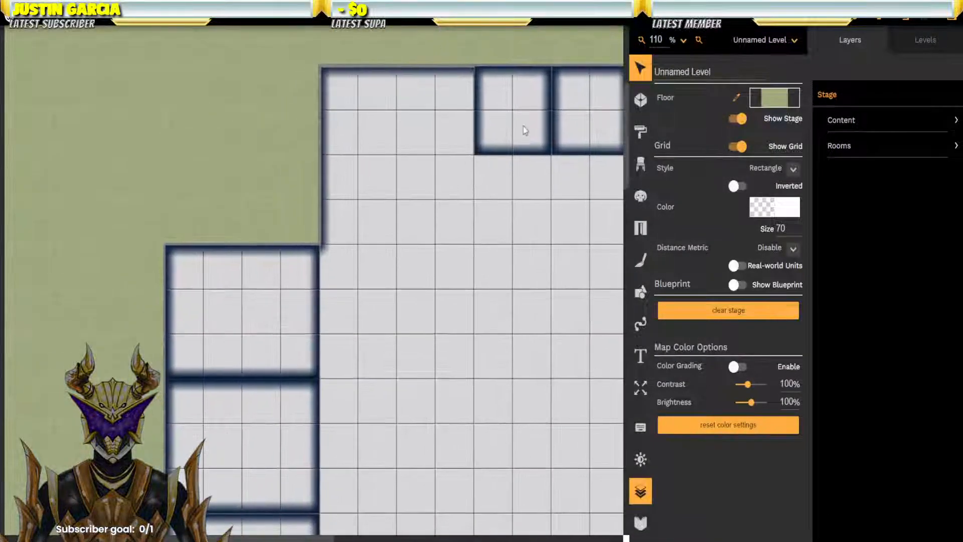
{"action": "left_click", "coordinate": [529, 123]}
{"action": "left_click_drag", "start_coordinate": [514, 112], "coordinate": [493, 124]}
{"action": "left_click", "coordinate": [741, 249]}
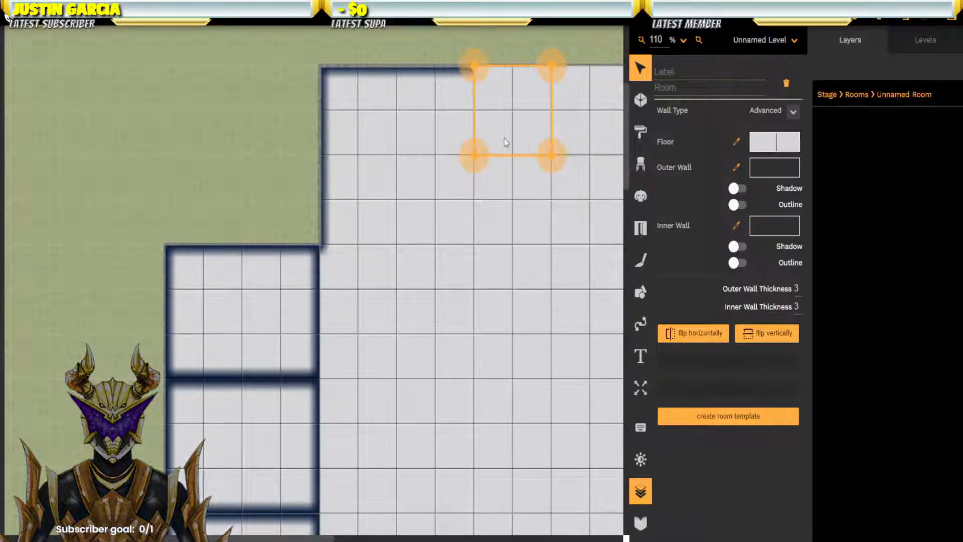
{"action": "left_click", "coordinate": [210, 88]}
Step: Apply the Metal consoles on metal plating texture to the outer wall of the left-hand small room at the hall's upper edge
{"action": "left_click", "coordinate": [483, 150]}
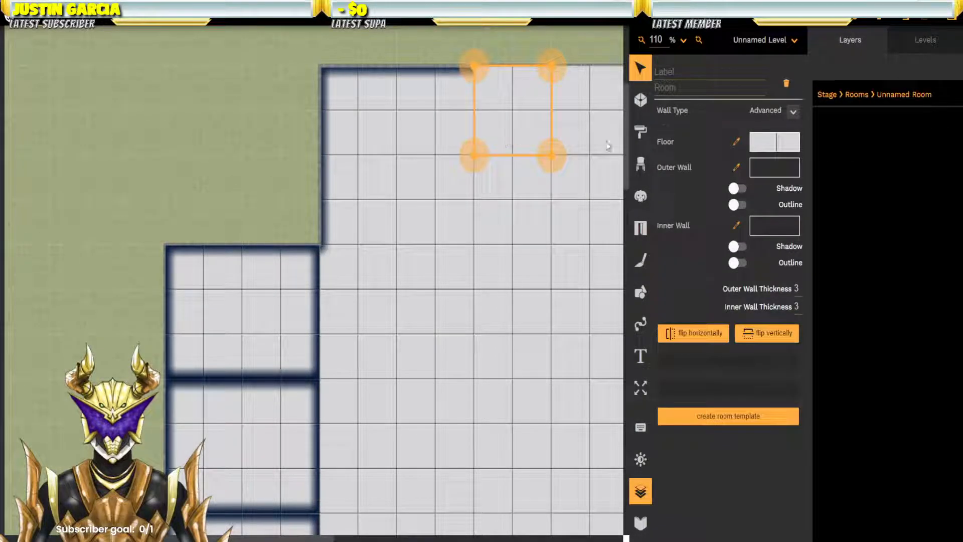
{"action": "left_click", "coordinate": [778, 170]}
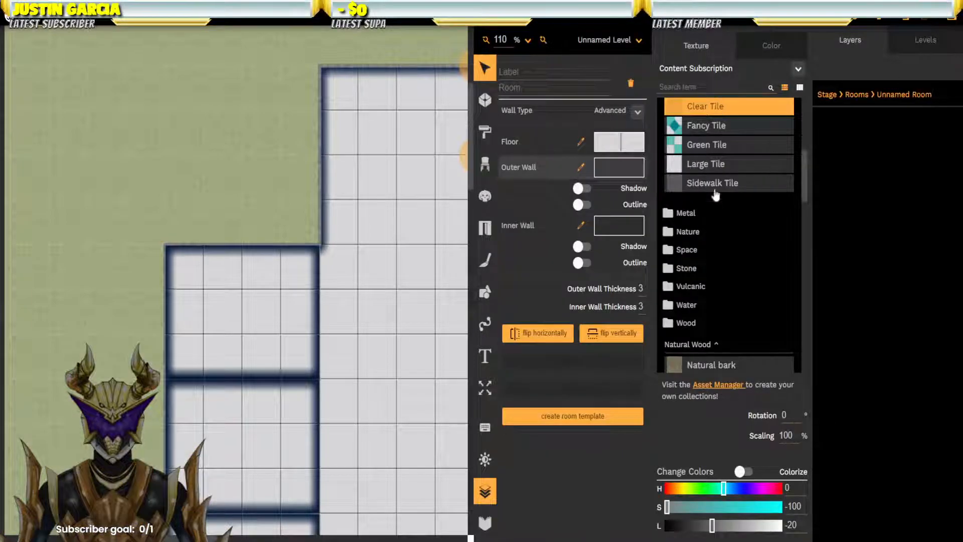
{"action": "left_click", "coordinate": [695, 215]}
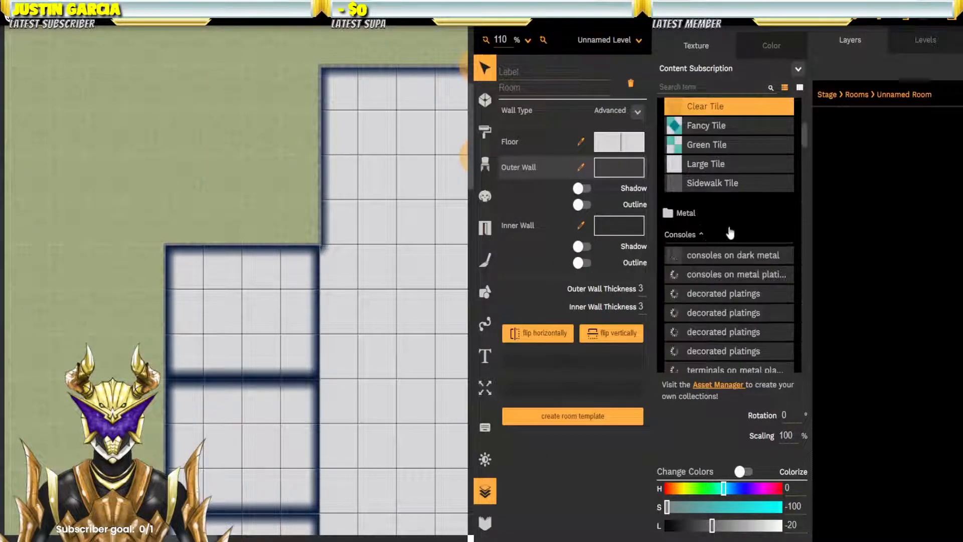
{"action": "scroll", "coordinate": [735, 213], "scroll_direction": "down", "scroll_amount": 2}
{"action": "left_click", "coordinate": [715, 162]}
{"action": "left_click", "coordinate": [346, 155]}
{"action": "left_click_drag", "start_coordinate": [440, 174], "coordinate": [262, 220]}
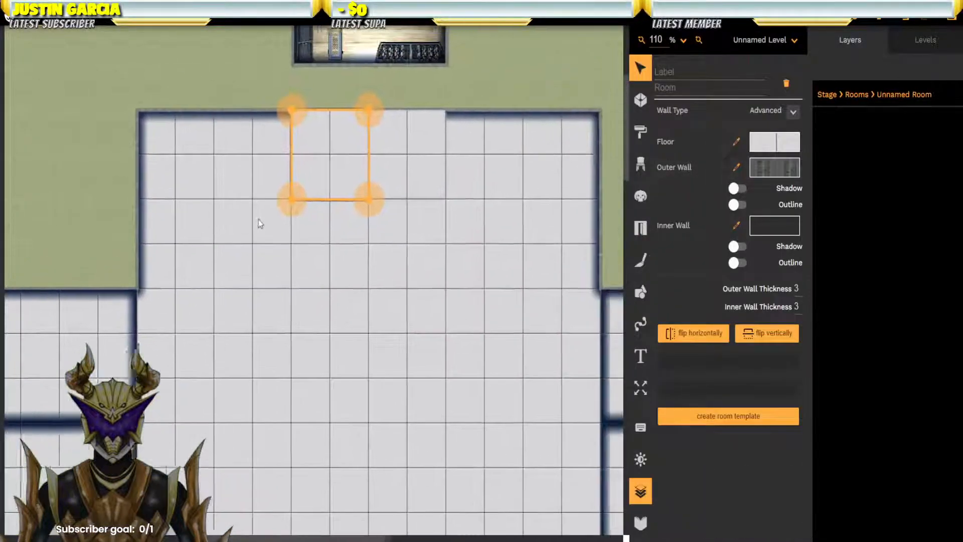
{"action": "left_click", "coordinate": [111, 78]}
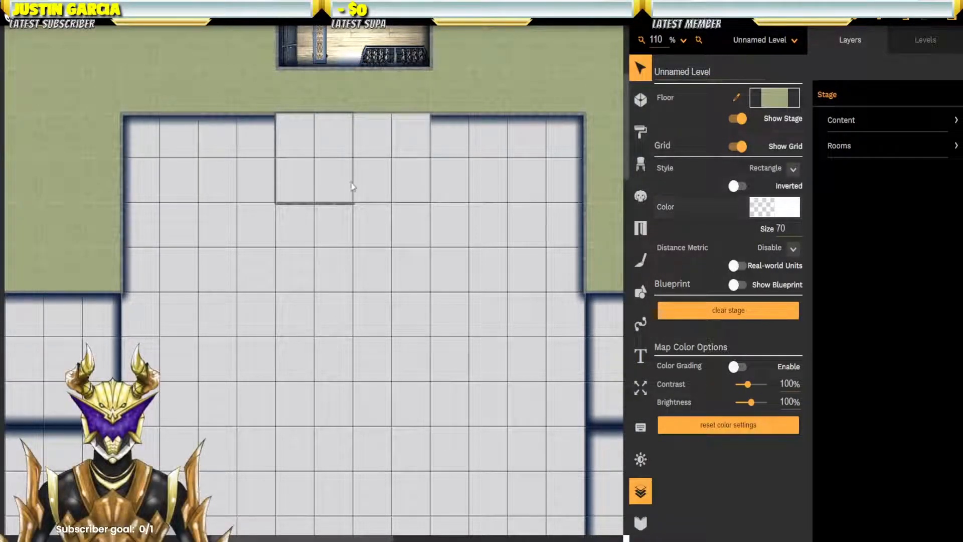
Step: Hide the upper wall segment of the left-hand small room at the central hall's upper edge
{"action": "left_click", "coordinate": [308, 169]}
{"action": "left_click", "coordinate": [216, 77]}
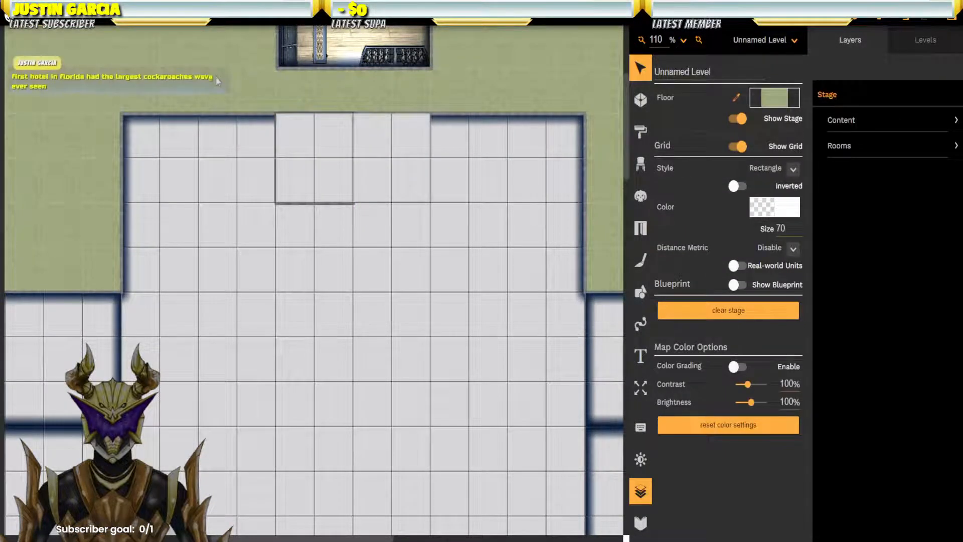
{"action": "left_click", "coordinate": [313, 114]}
{"action": "left_click", "coordinate": [312, 114]}
{"action": "left_click", "coordinate": [326, 114]}
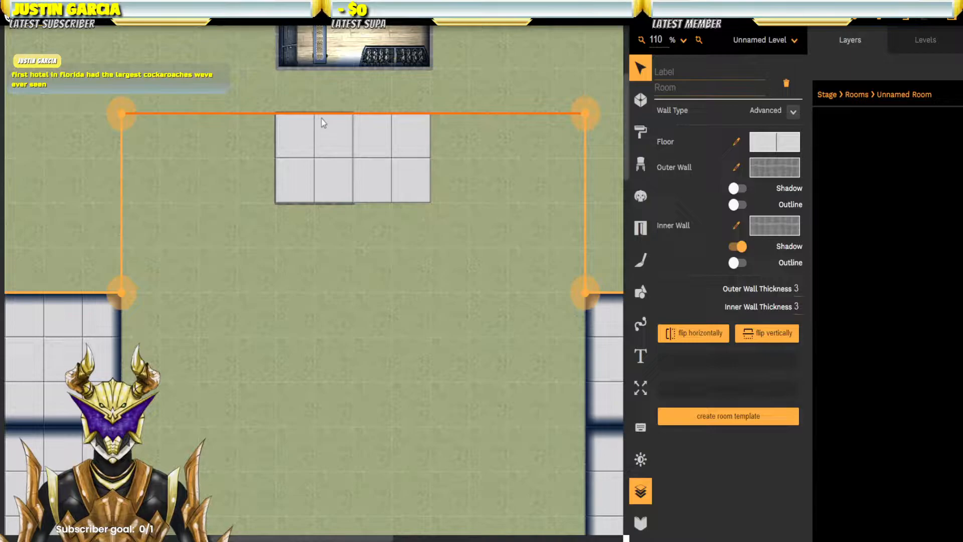
{"action": "left_click", "coordinate": [332, 150]}
{"action": "left_click", "coordinate": [318, 143]}
{"action": "left_click", "coordinate": [316, 114]}
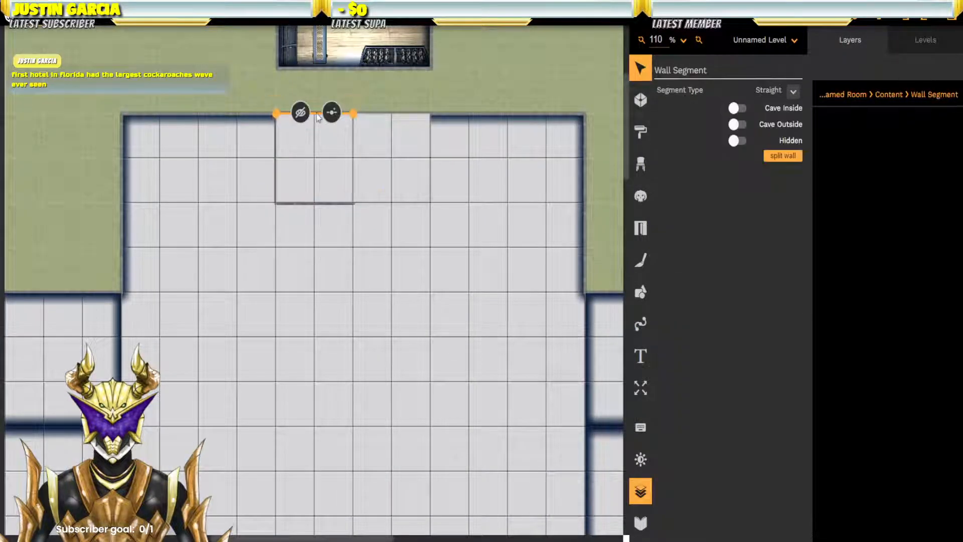
{"action": "left_click", "coordinate": [70, 99]}
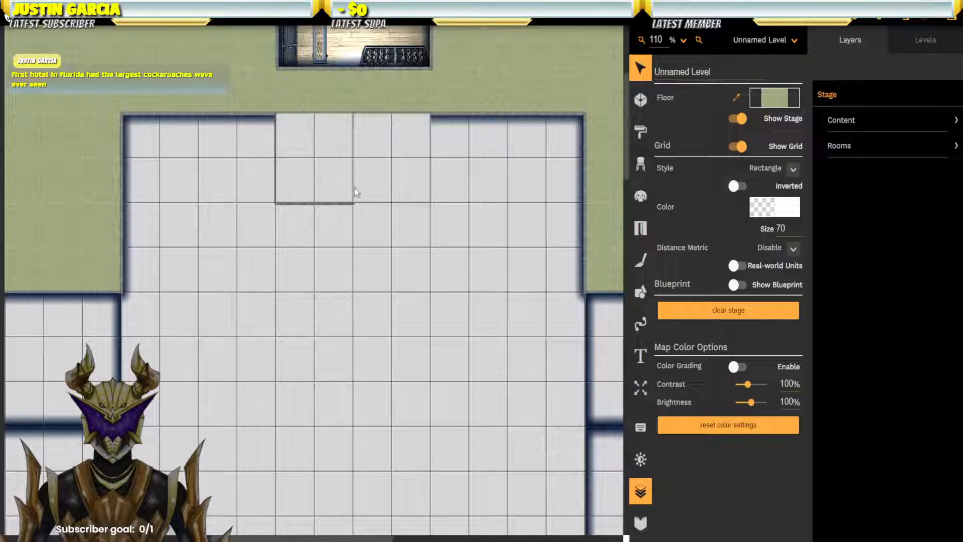
Step: Give the right-hand small room's outer wall the same consoles on metal plating texture as its neighbour
{"action": "left_click", "coordinate": [407, 186]}
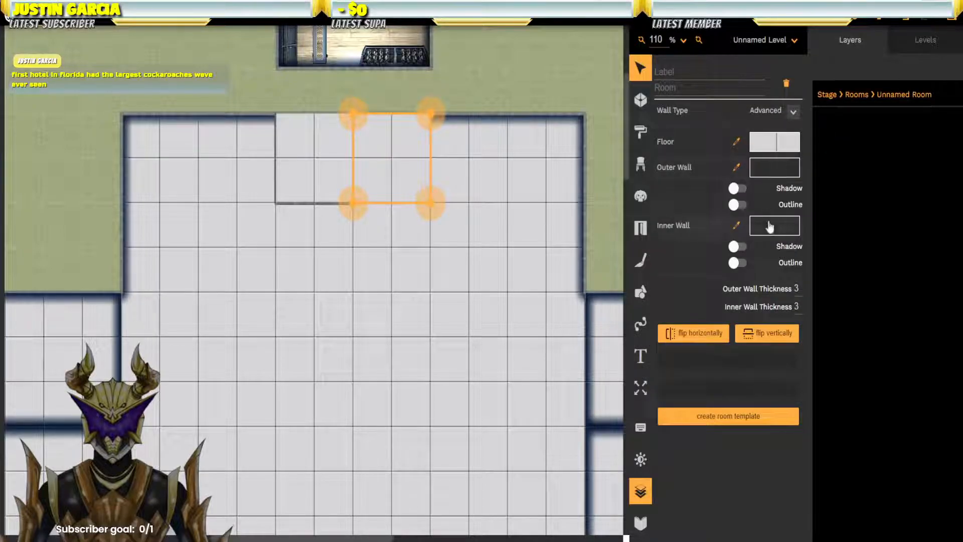
{"action": "left_click", "coordinate": [786, 165]}
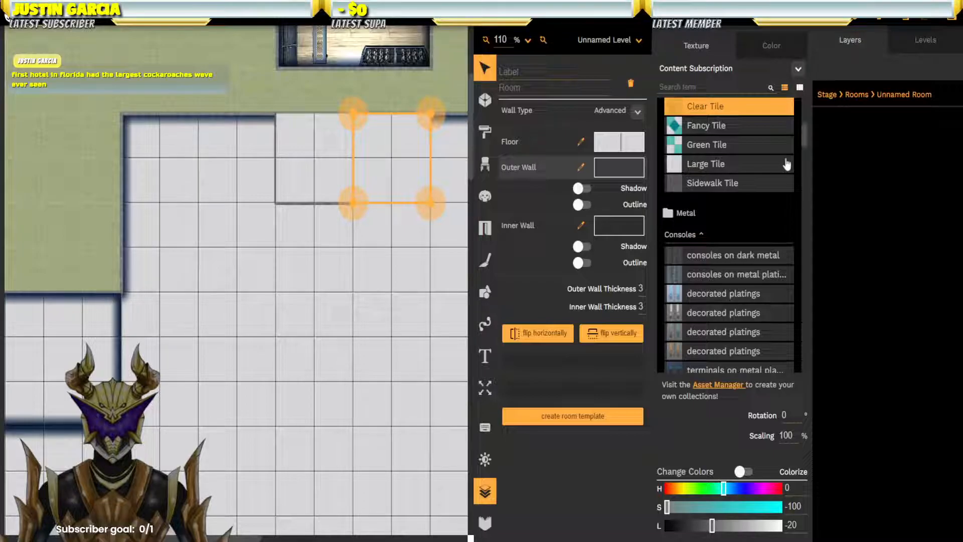
{"action": "left_click", "coordinate": [718, 276]}
{"action": "left_click", "coordinate": [103, 132]}
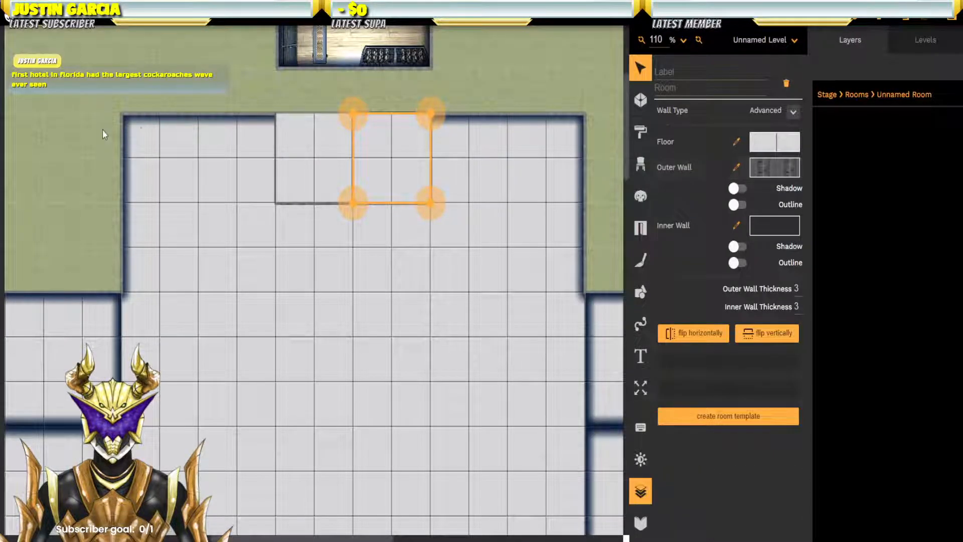
{"action": "left_click", "coordinate": [353, 95]}
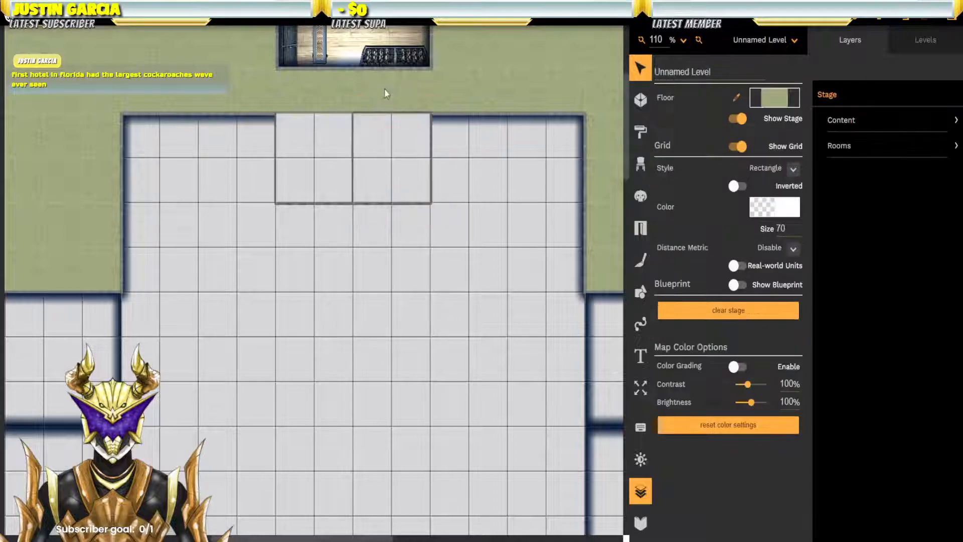
Step: Hide the upper wall segment of the right-hand small room so it matches the left-hand one
{"action": "left_click", "coordinate": [404, 123]}
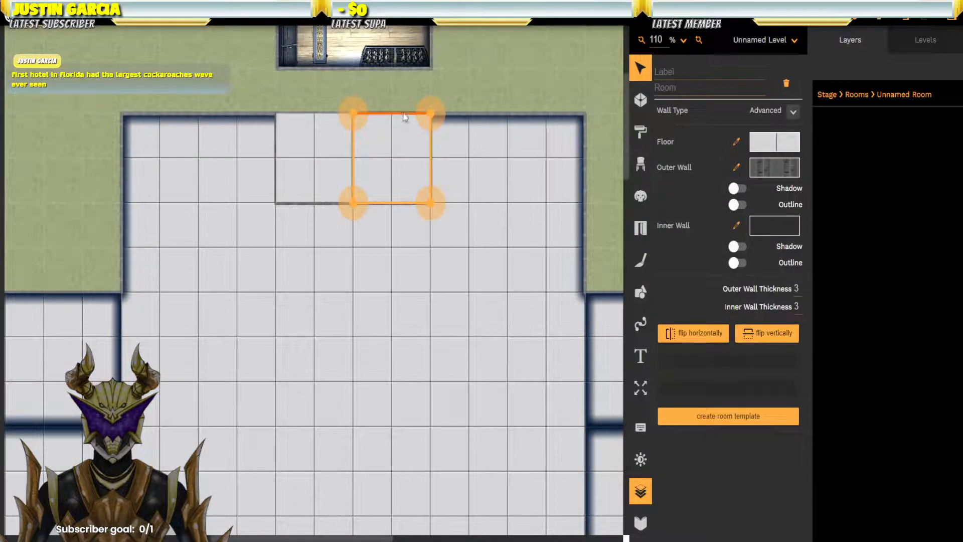
{"action": "left_click", "coordinate": [405, 115]}
{"action": "left_click", "coordinate": [474, 103]}
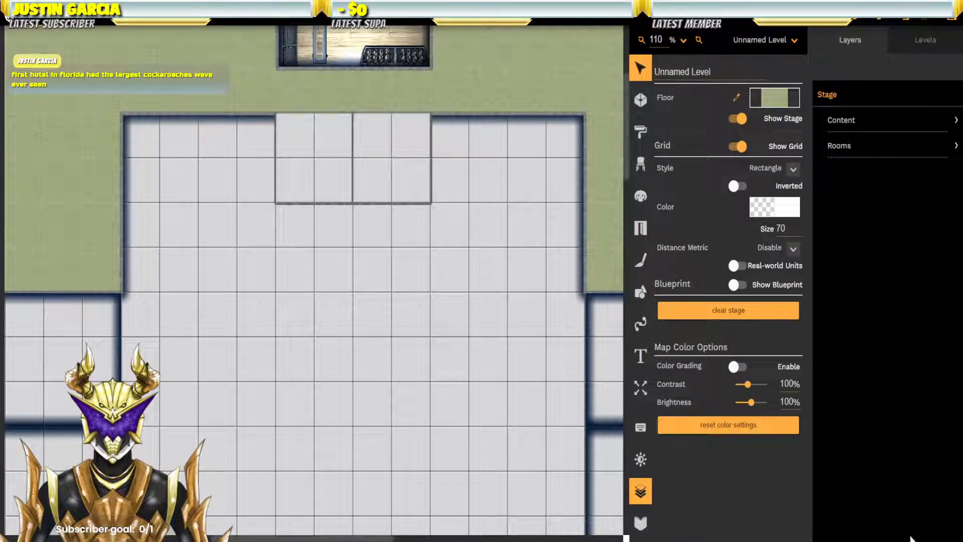
Step: Close the layer list and choose the second sliding door from the Scifi Doors collection for placement
{"action": "left_click", "coordinate": [646, 498]}
{"action": "left_click_drag", "start_coordinate": [589, 414], "coordinate": [626, 378]}
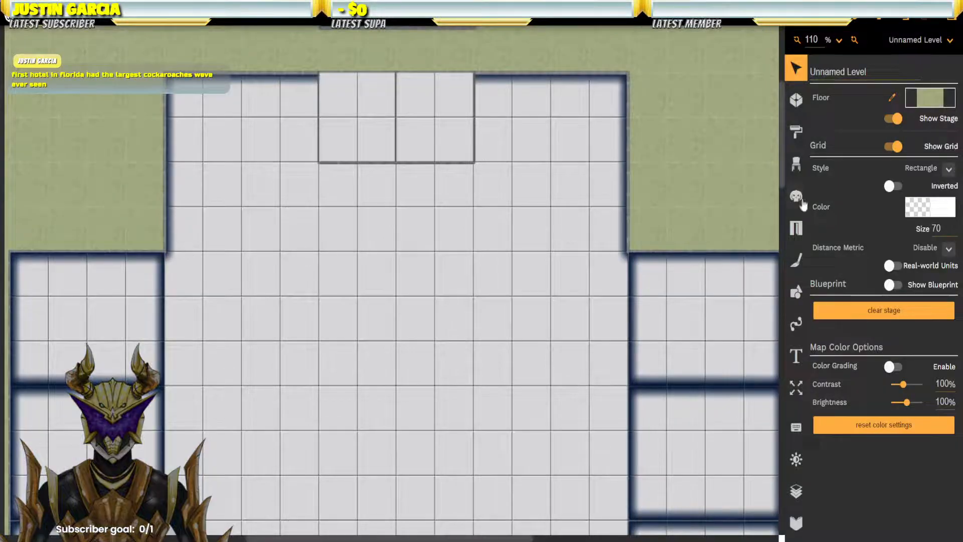
{"action": "left_click", "coordinate": [796, 229]}
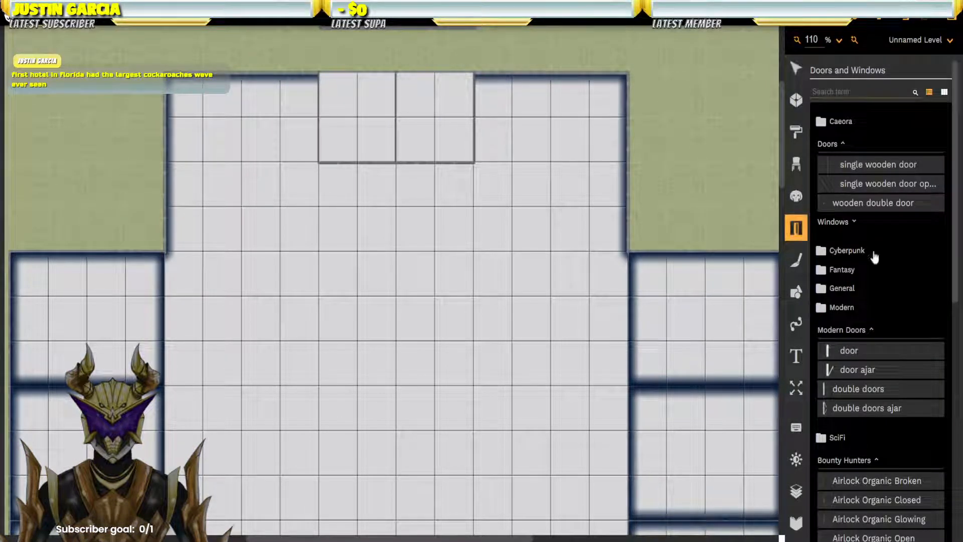
{"action": "scroll", "coordinate": [874, 257], "scroll_direction": "down", "scroll_amount": 10}
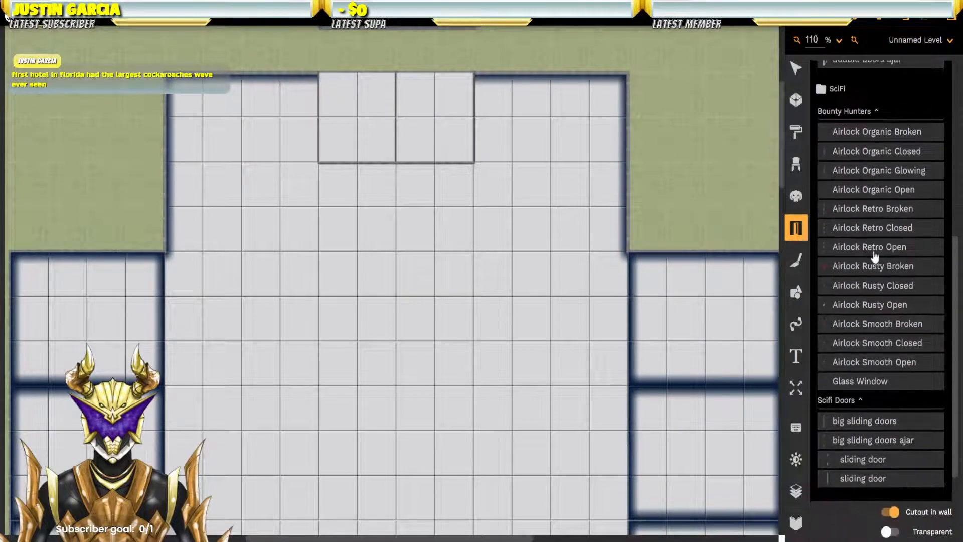
{"action": "scroll", "coordinate": [861, 305], "scroll_direction": "down", "scroll_amount": 3}
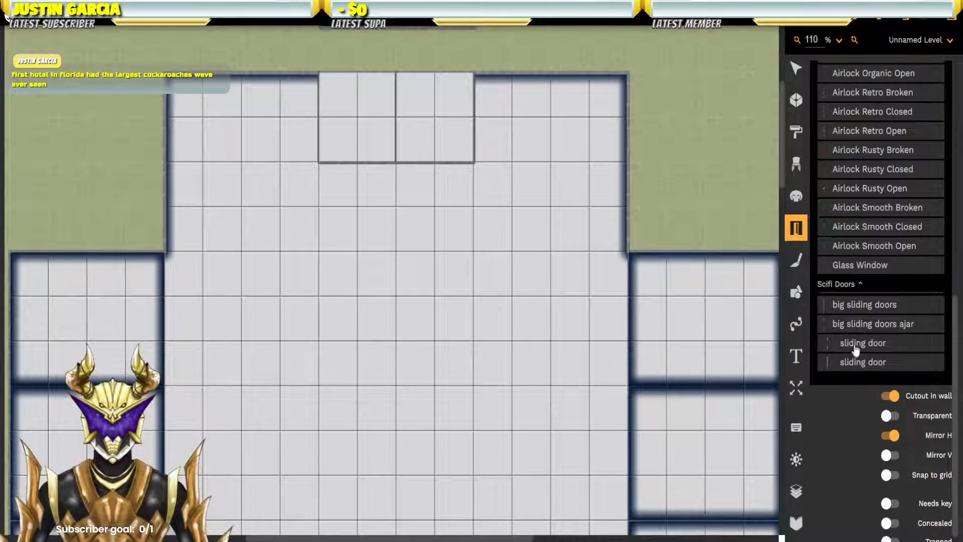
{"action": "left_click", "coordinate": [857, 366]}
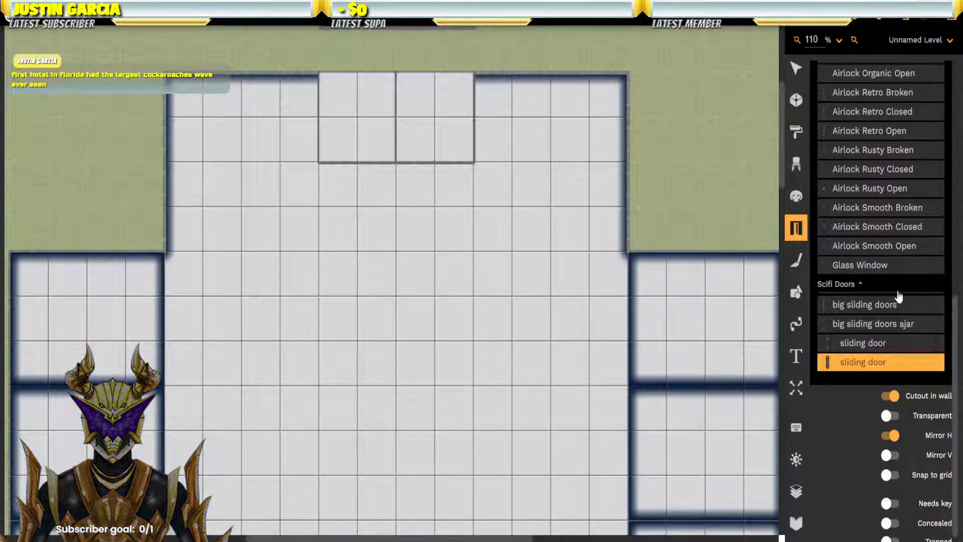
Step: Expand the General doors collection and choose the bars for placement
{"action": "scroll", "coordinate": [871, 326], "scroll_direction": "up", "scroll_amount": 10}
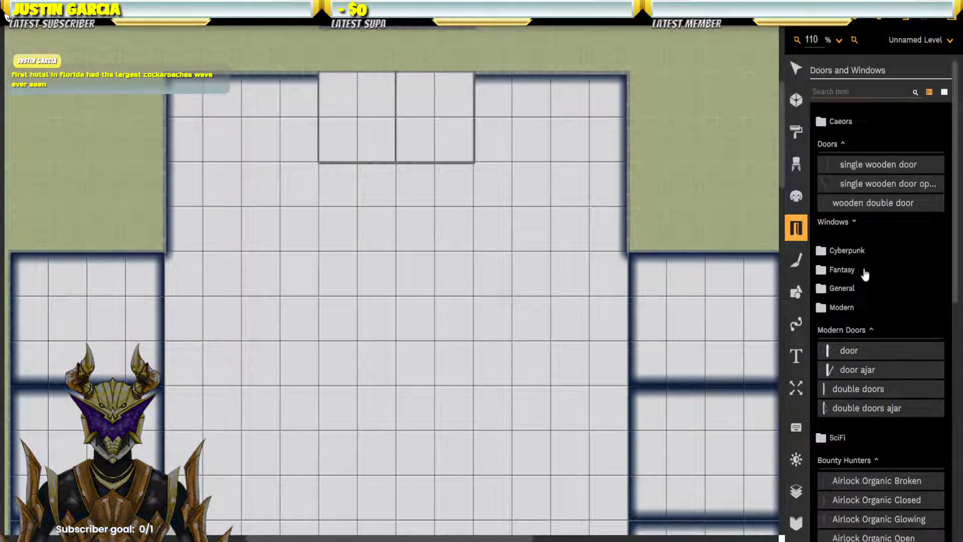
{"action": "left_click", "coordinate": [842, 289]}
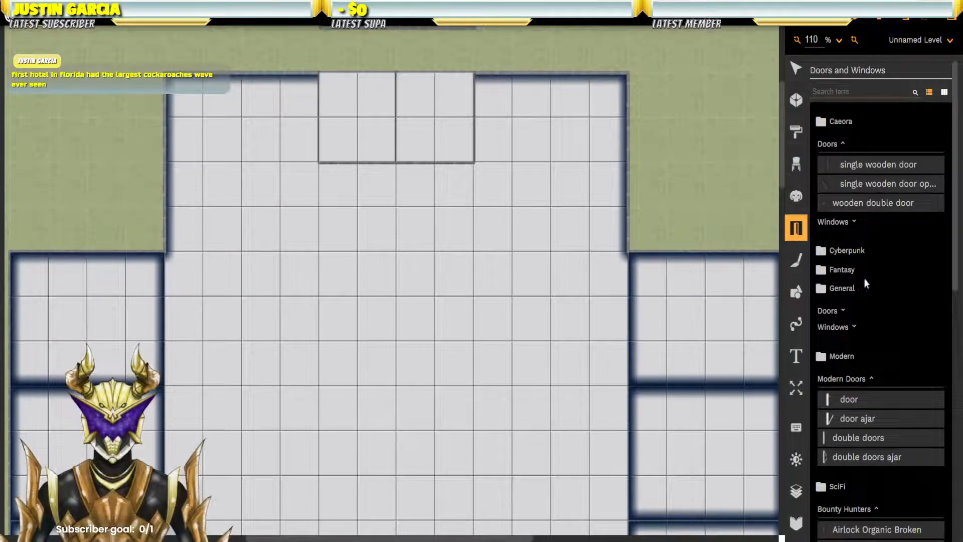
{"action": "left_click", "coordinate": [842, 312]}
{"action": "scroll", "coordinate": [878, 287], "scroll_direction": "down", "scroll_amount": 3}
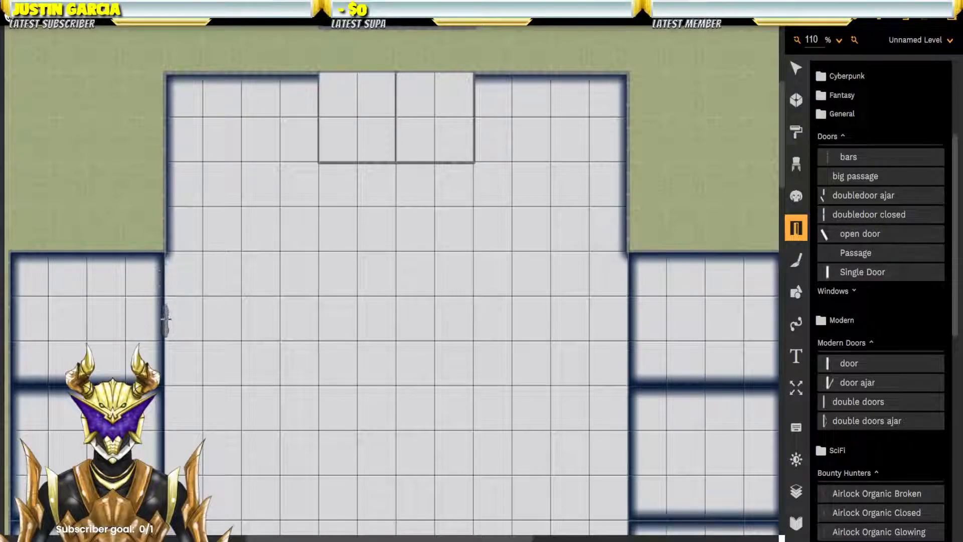
{"action": "left_click", "coordinate": [834, 159]}
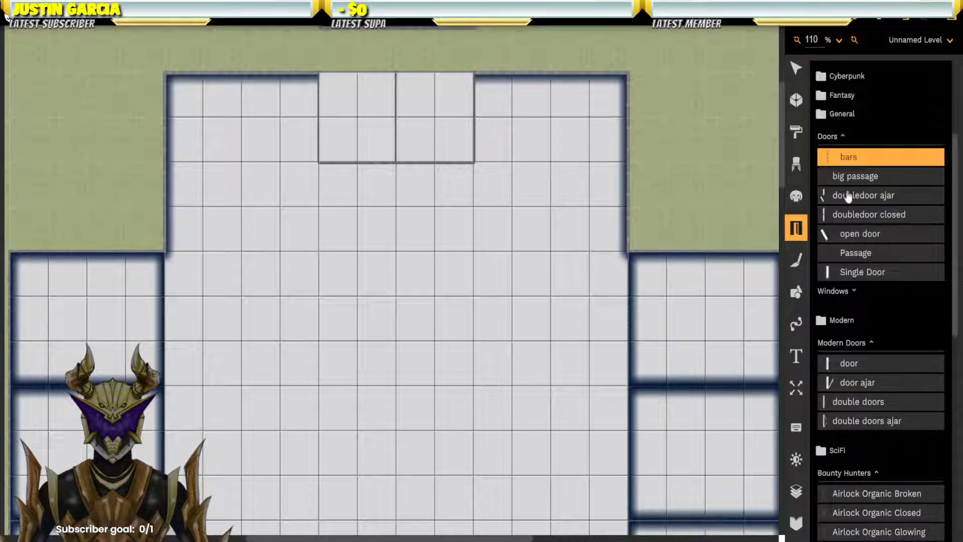
Step: Look through the General, Modern and SciFi door collections for a door that suits the two small rooms
{"action": "scroll", "coordinate": [849, 197], "scroll_direction": "up", "scroll_amount": 3}
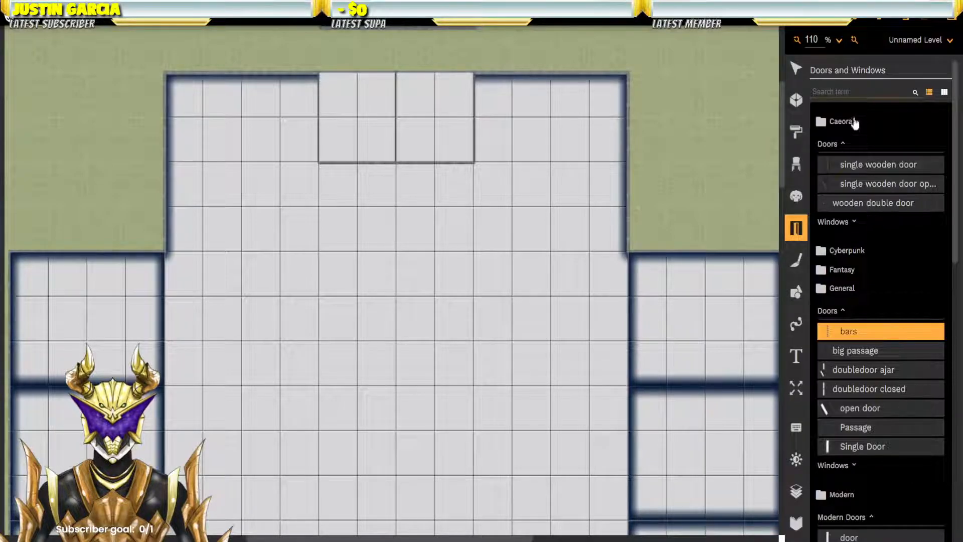
{"action": "scroll", "coordinate": [878, 229], "scroll_direction": "down", "scroll_amount": 5}
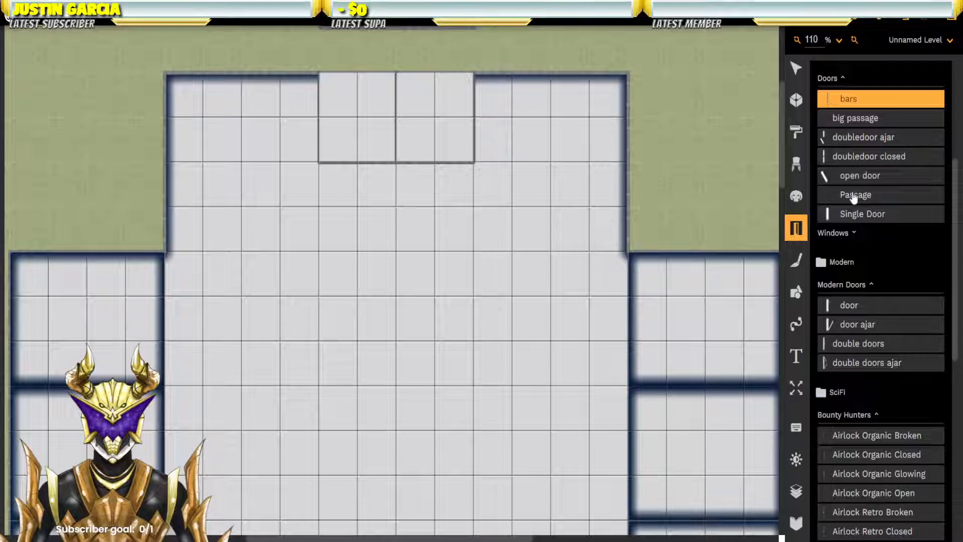
{"action": "scroll", "coordinate": [855, 201], "scroll_direction": "down", "scroll_amount": 9}
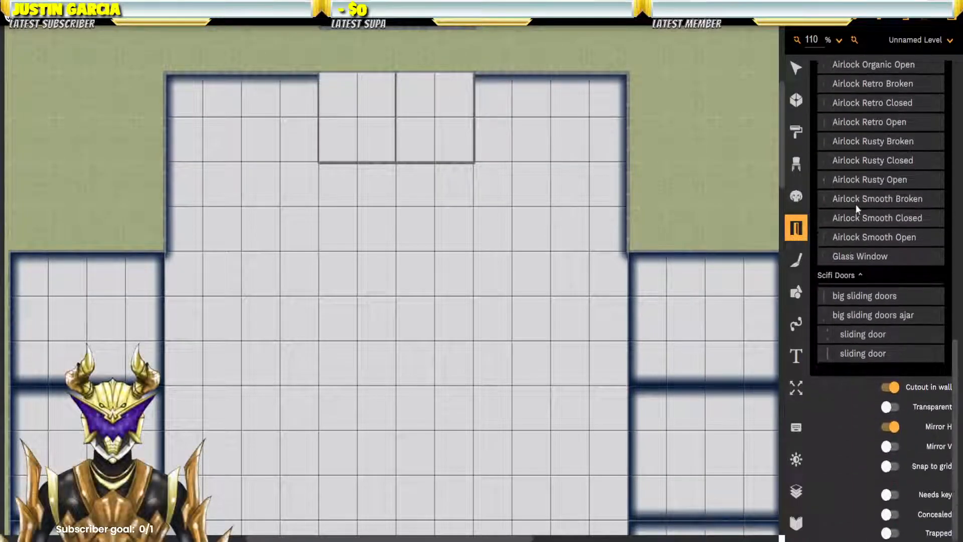
{"action": "scroll", "coordinate": [860, 333], "scroll_direction": "up", "scroll_amount": 3}
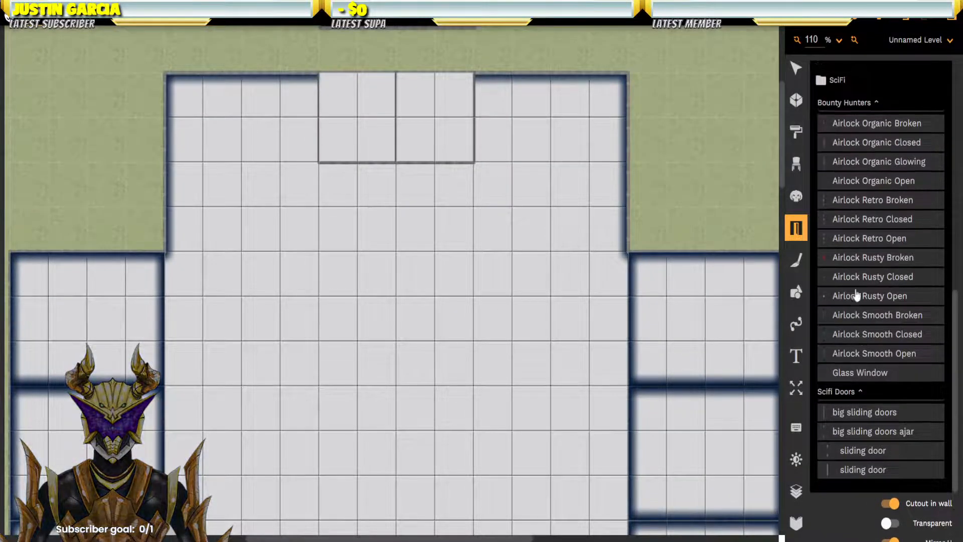
{"action": "scroll", "coordinate": [858, 296], "scroll_direction": "up", "scroll_amount": 6}
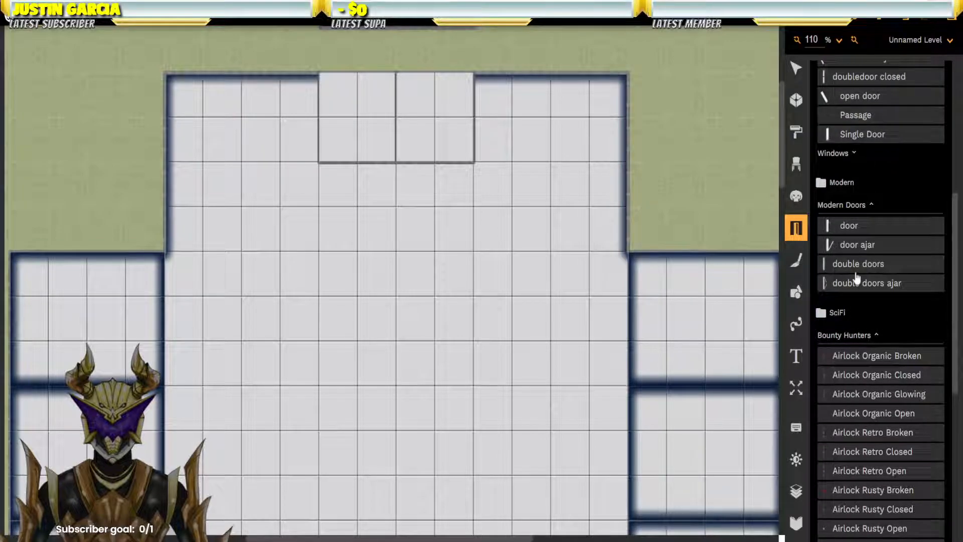
{"action": "scroll", "coordinate": [857, 278], "scroll_direction": "up", "scroll_amount": 8}
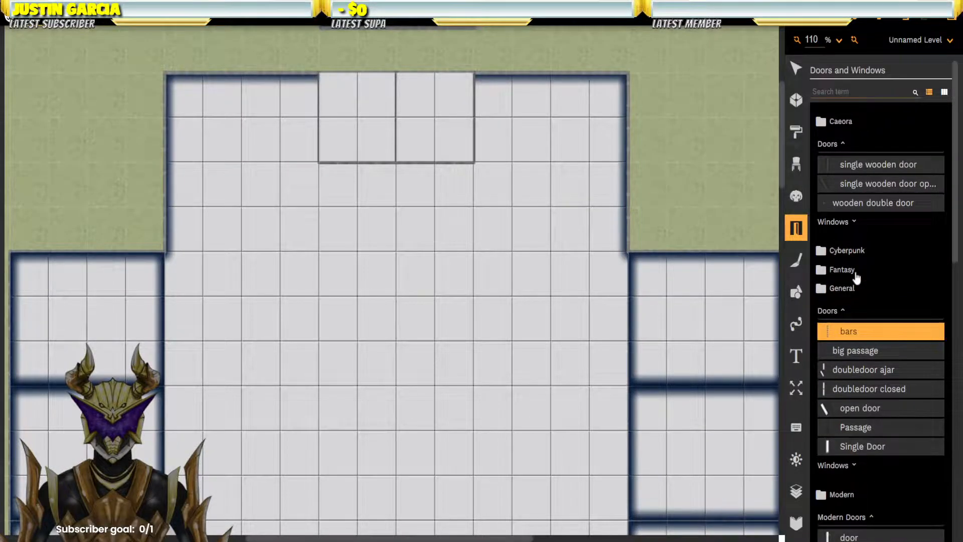
Step: Place the second sliding door from the Cyberpunk Doors collection on the lower wall of each of the two small rooms at the hall's upper edge
{"action": "left_click", "coordinate": [850, 273]}
{"action": "left_click", "coordinate": [859, 251]}
{"action": "scroll", "coordinate": [876, 264], "scroll_direction": "down", "scroll_amount": 3}
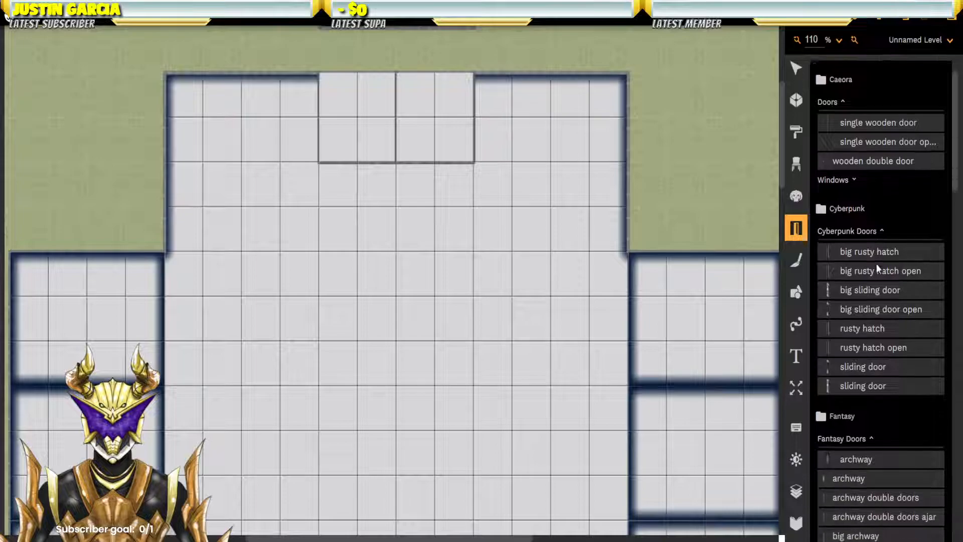
{"action": "scroll", "coordinate": [879, 281], "scroll_direction": "down", "scroll_amount": 4}
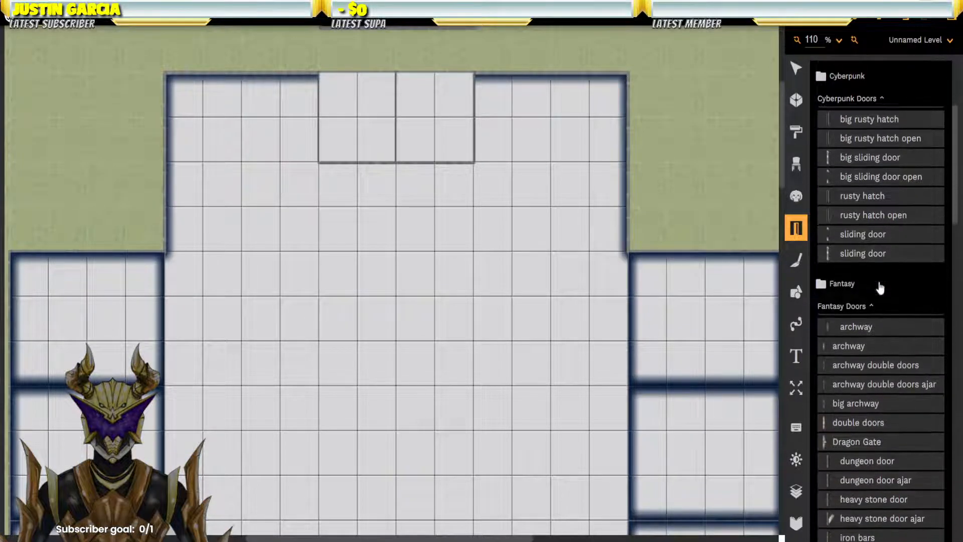
{"action": "scroll", "coordinate": [873, 286], "scroll_direction": "down", "scroll_amount": 2}
{"action": "scroll", "coordinate": [856, 260], "scroll_direction": "up", "scroll_amount": 3}
{"action": "scroll", "coordinate": [858, 306], "scroll_direction": "up", "scroll_amount": 2}
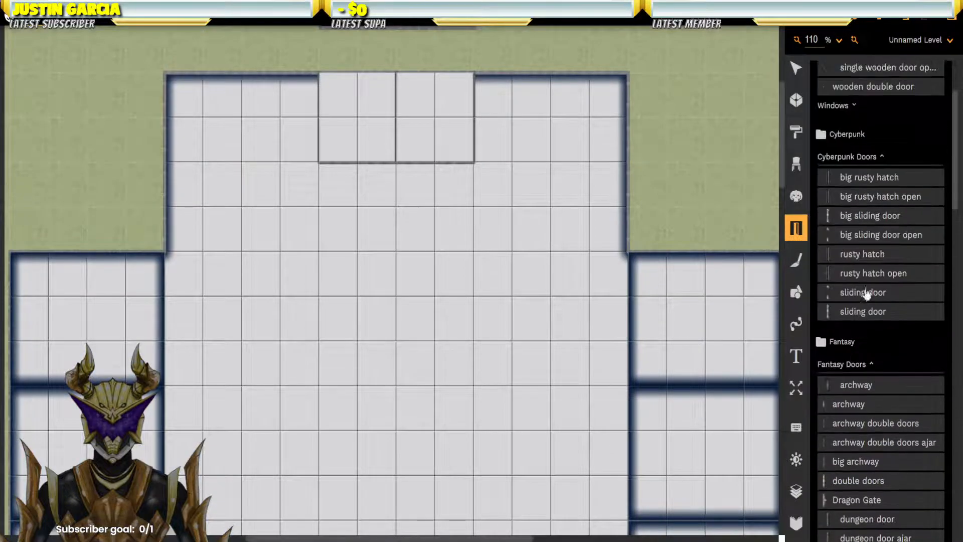
{"action": "left_click", "coordinate": [864, 292]}
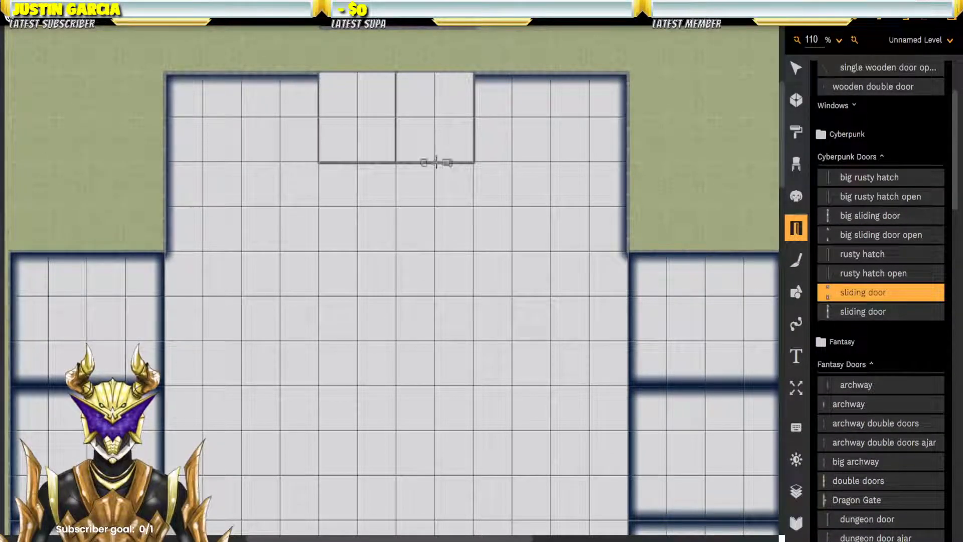
{"action": "left_click", "coordinate": [858, 312]}
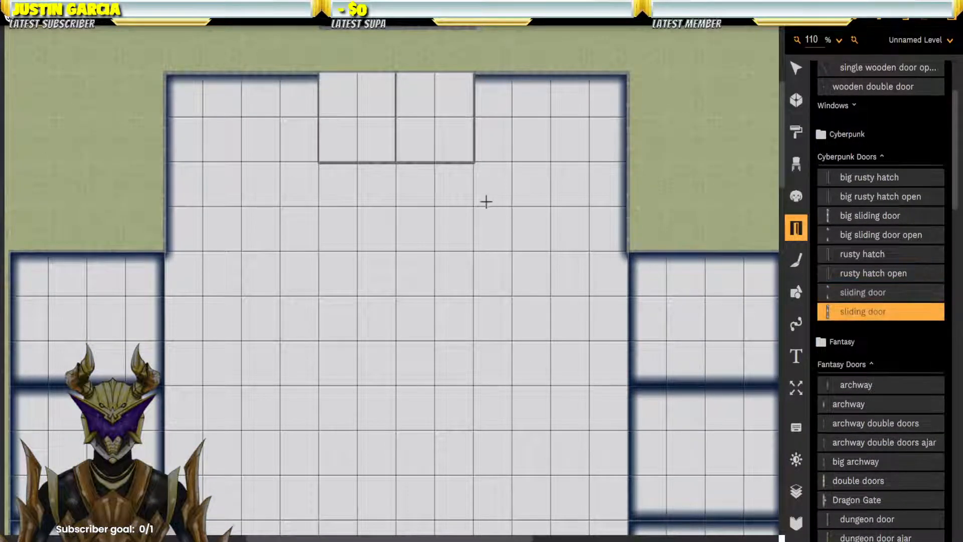
{"action": "left_click", "coordinate": [435, 162]}
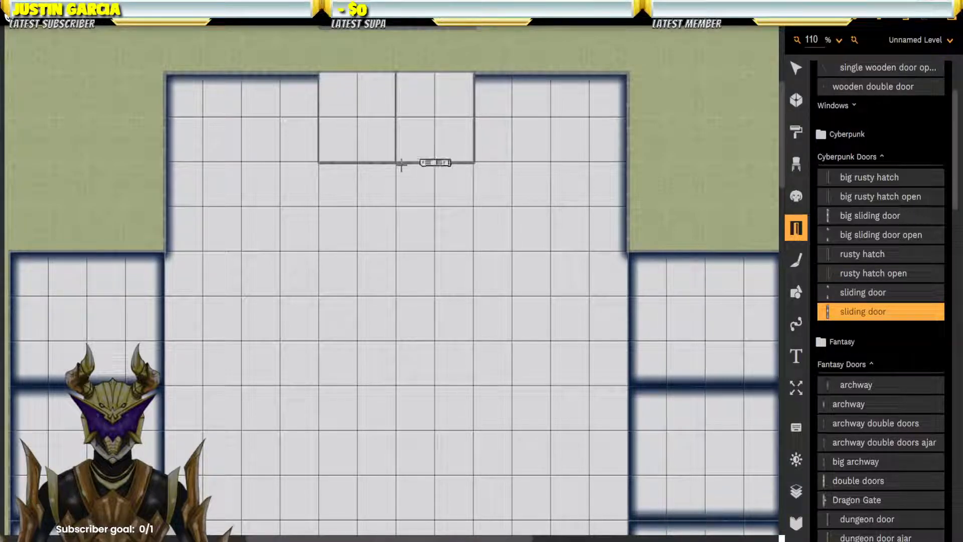
{"action": "left_click", "coordinate": [356, 162]}
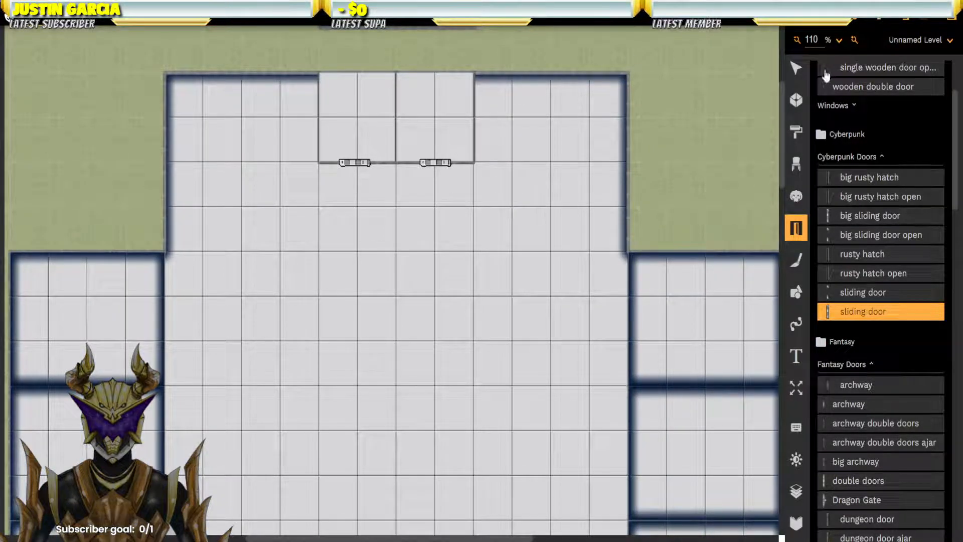
Step: Try to select the sliding door on the left-hand small room's lower wall
{"action": "left_click", "coordinate": [796, 68]}
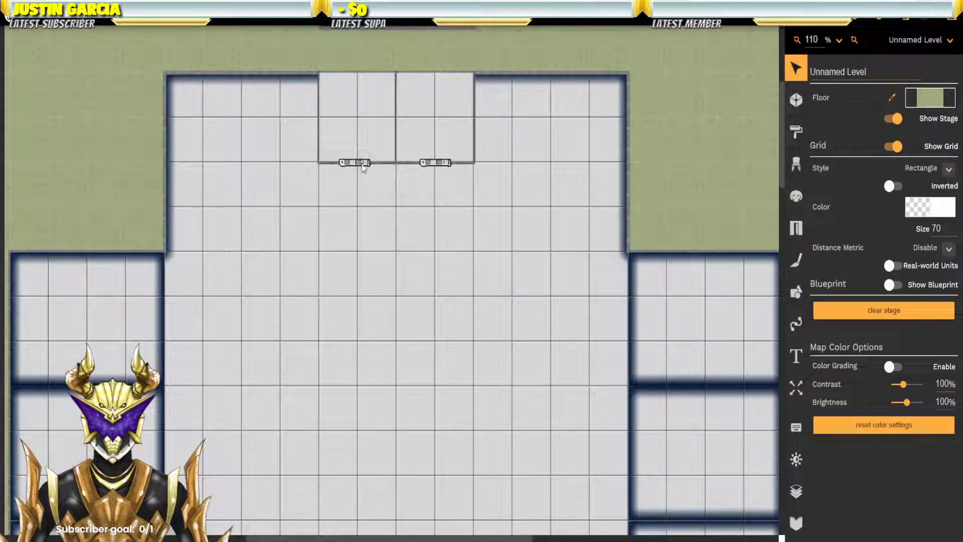
{"action": "left_click", "coordinate": [365, 165]}
{"action": "left_click", "coordinate": [368, 168]}
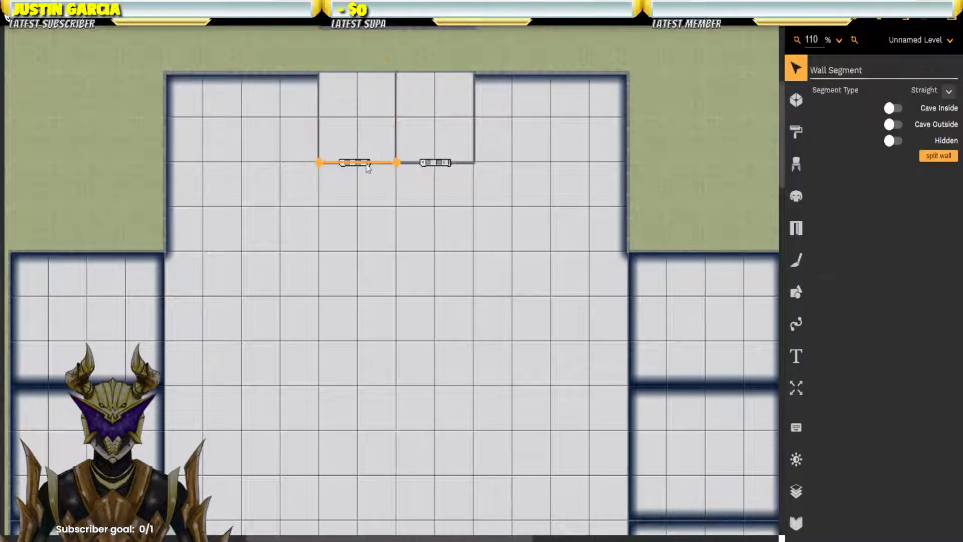
{"action": "left_click", "coordinate": [367, 167]}
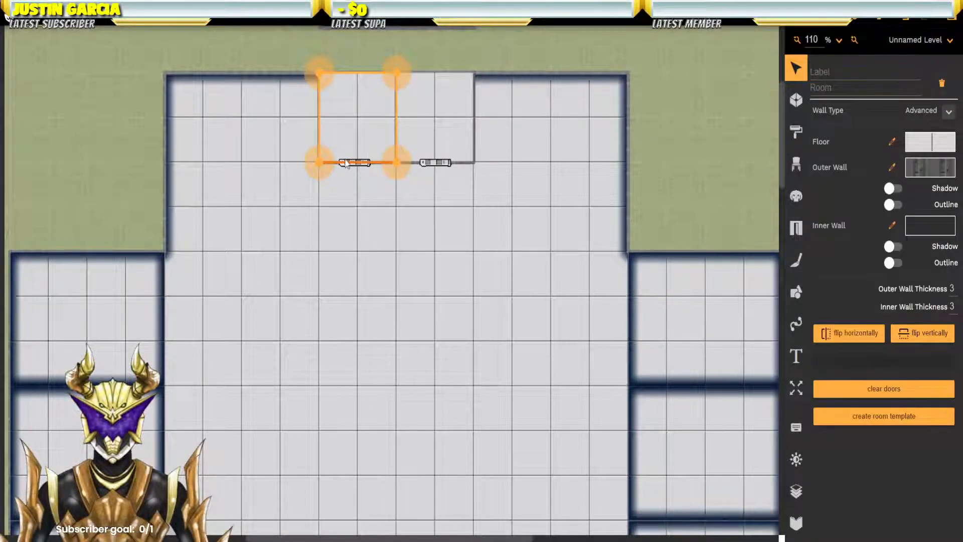
{"action": "left_click", "coordinate": [346, 163]}
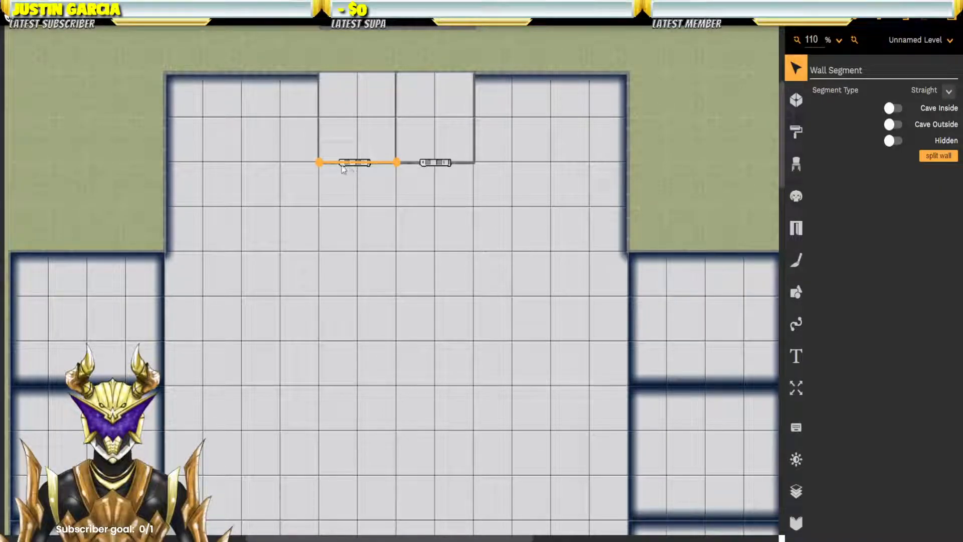
{"action": "left_click", "coordinate": [345, 165]}
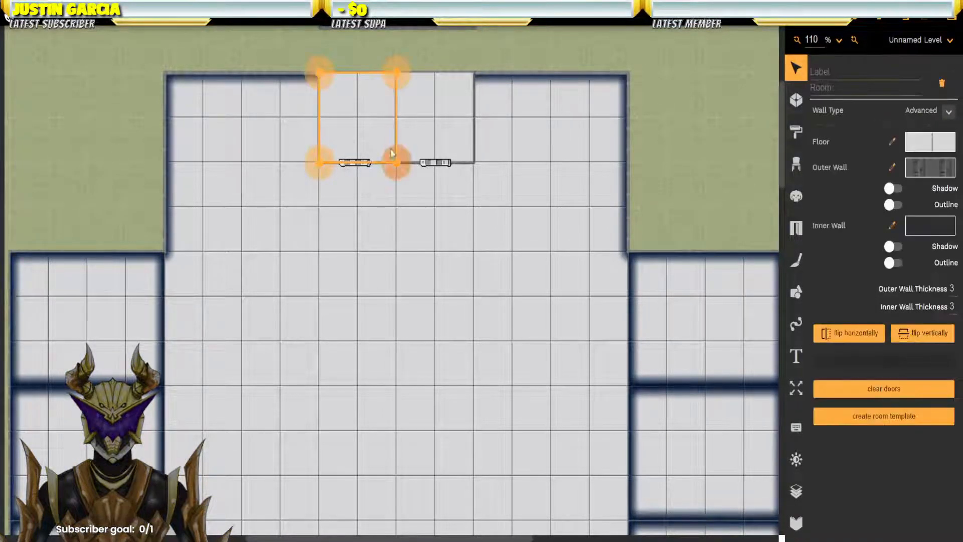
Step: Set the outer wall thickness of both the right-hand and left-hand small rooms to 5
{"action": "left_click", "coordinate": [475, 162]}
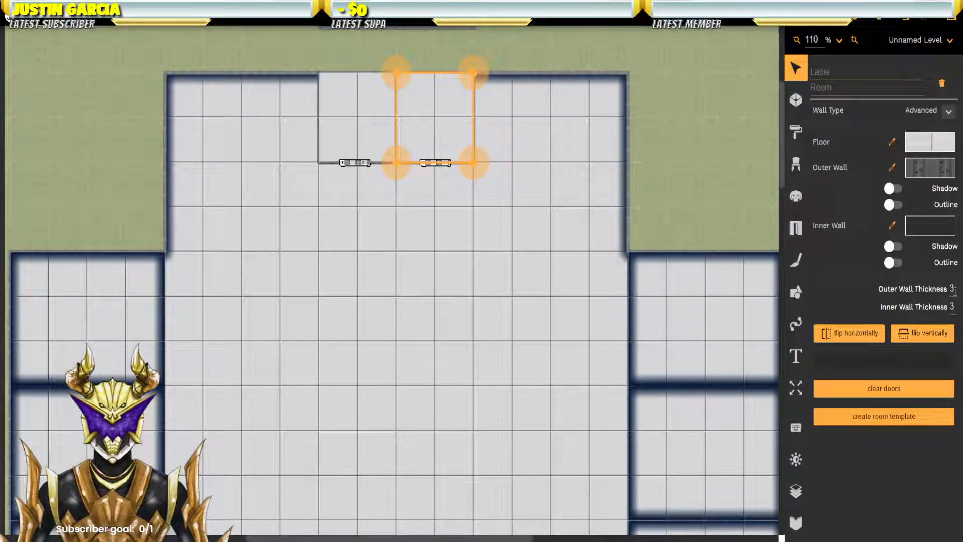
{"action": "type", "text": "5"}
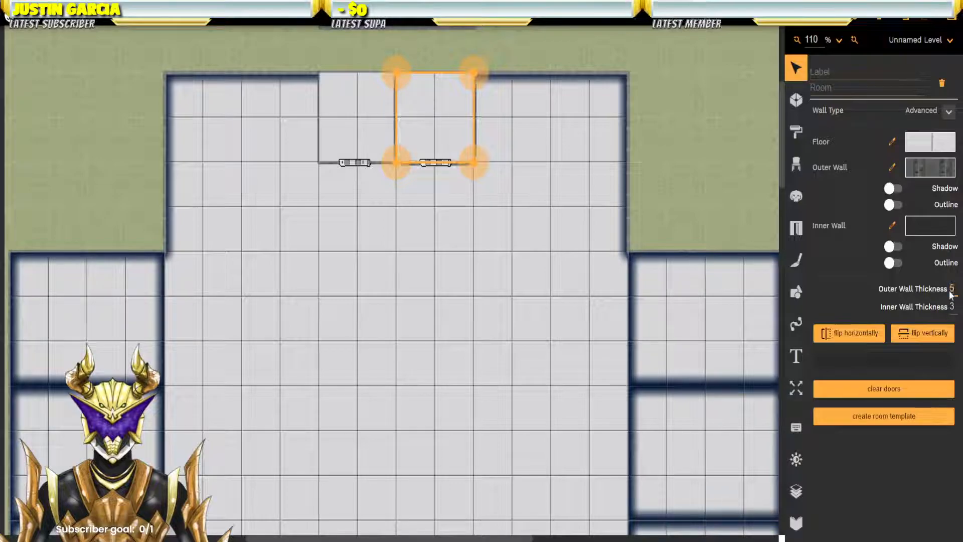
{"action": "left_click", "coordinate": [346, 149]}
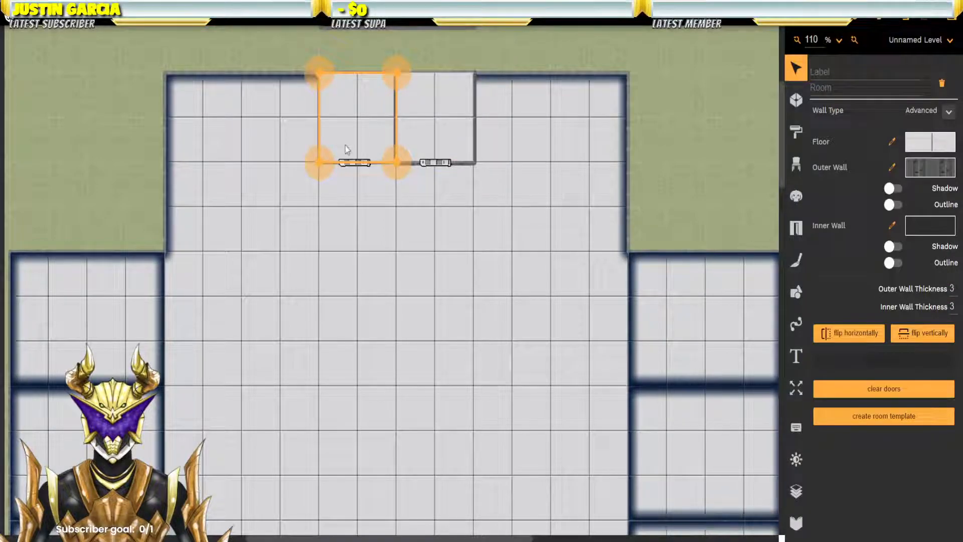
{"action": "left_click", "coordinate": [952, 290]}
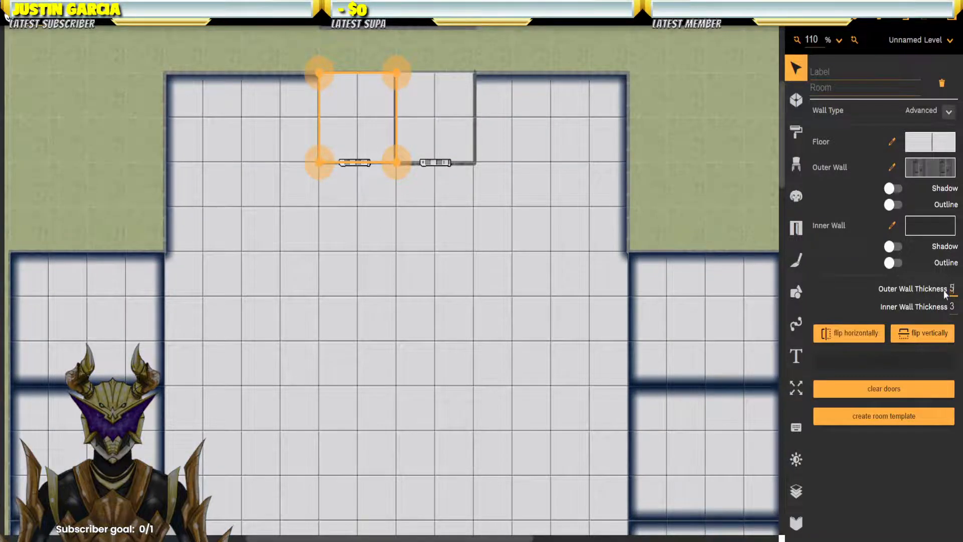
{"action": "left_click", "coordinate": [434, 56]}
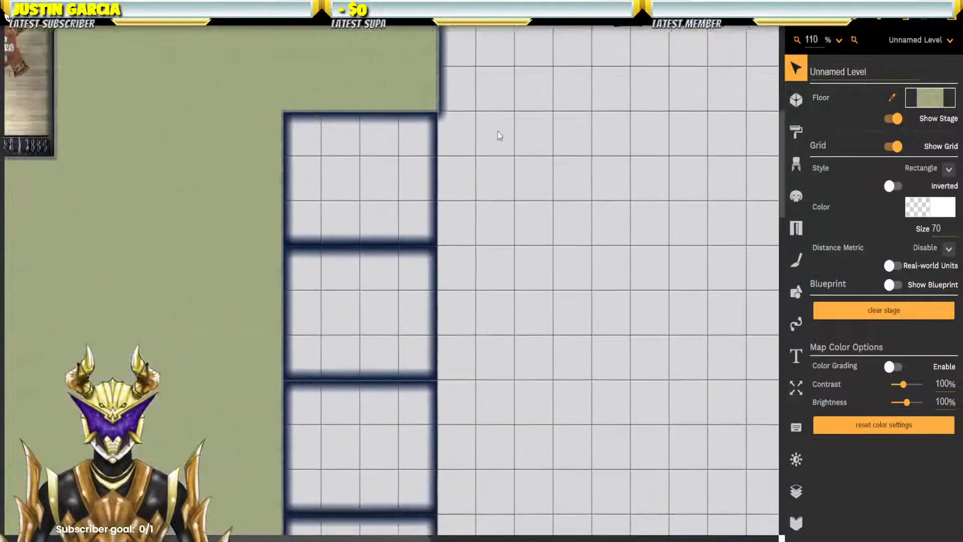
Step: Select the uppermost small room along the hall's left edge and look through the Metal textures for its outer wall
{"action": "left_click", "coordinate": [414, 210]}
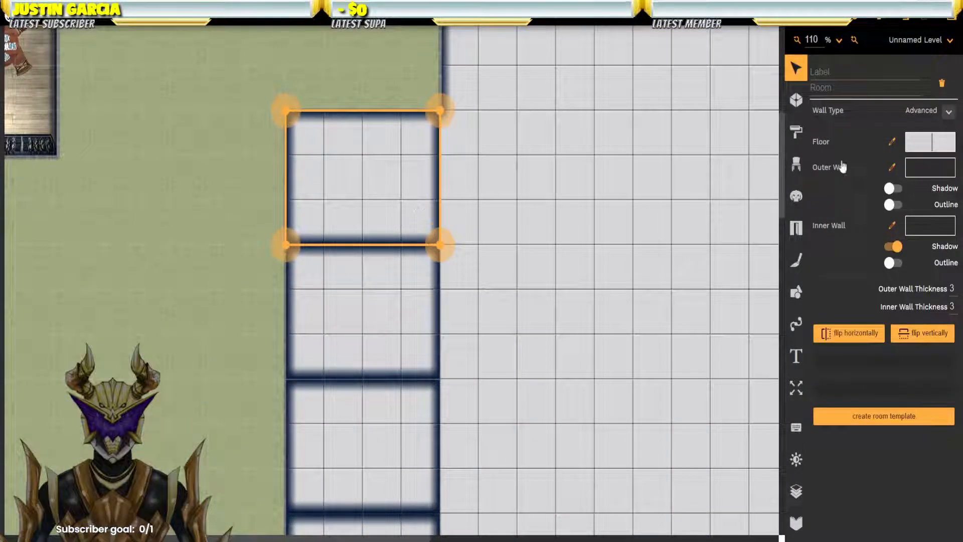
{"action": "left_click", "coordinate": [935, 170]}
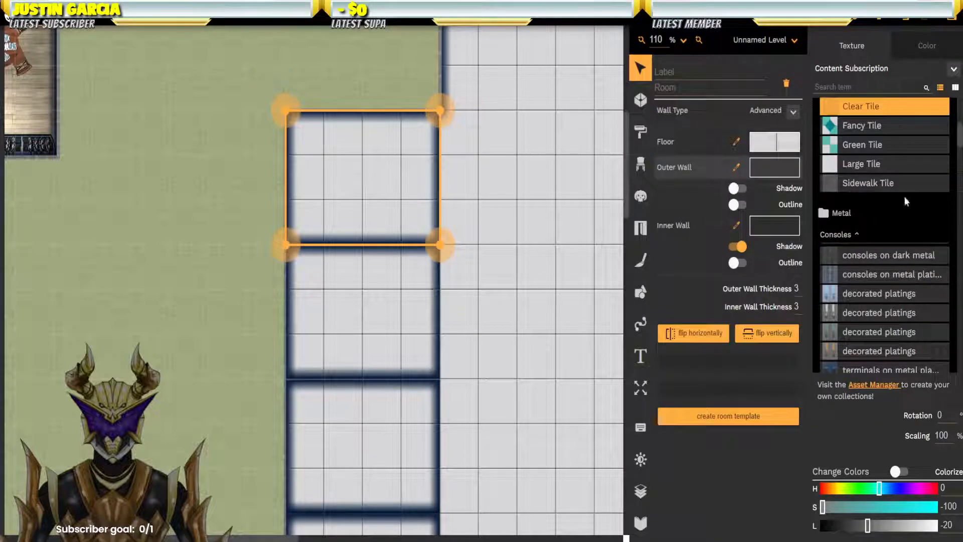
{"action": "scroll", "coordinate": [905, 197], "scroll_direction": "down", "scroll_amount": 5}
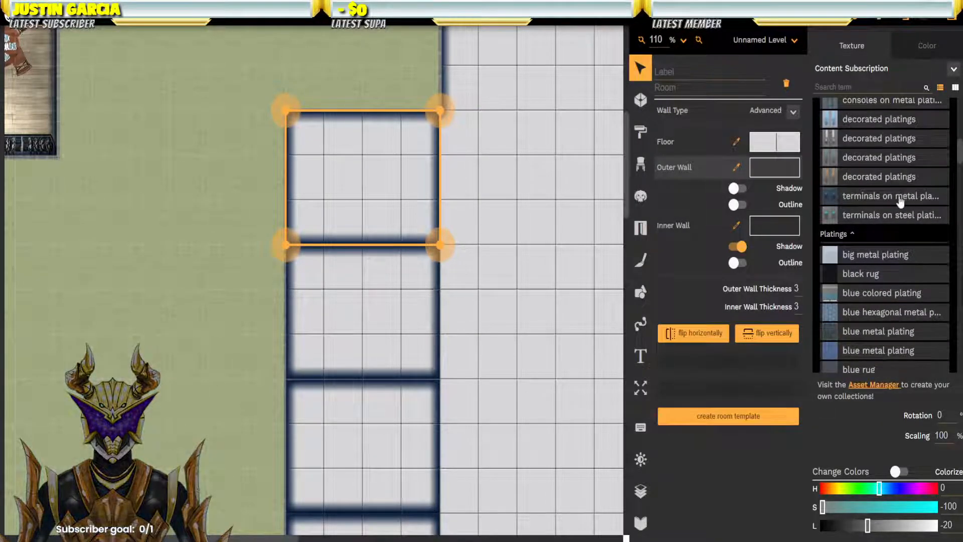
{"action": "scroll", "coordinate": [906, 201], "scroll_direction": "down", "scroll_amount": 4}
{"action": "scroll", "coordinate": [901, 201], "scroll_direction": "down", "scroll_amount": 5}
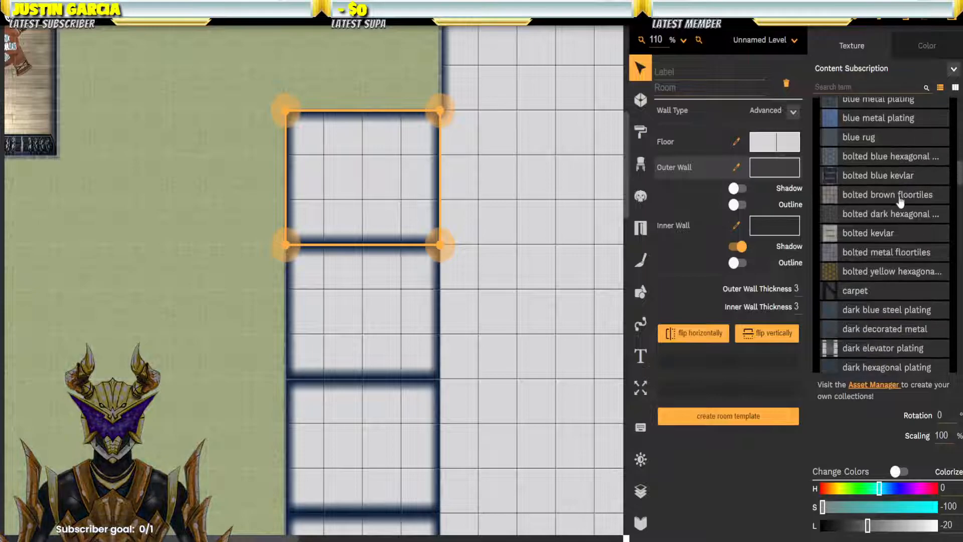
{"action": "scroll", "coordinate": [901, 201], "scroll_direction": "down", "scroll_amount": 5}
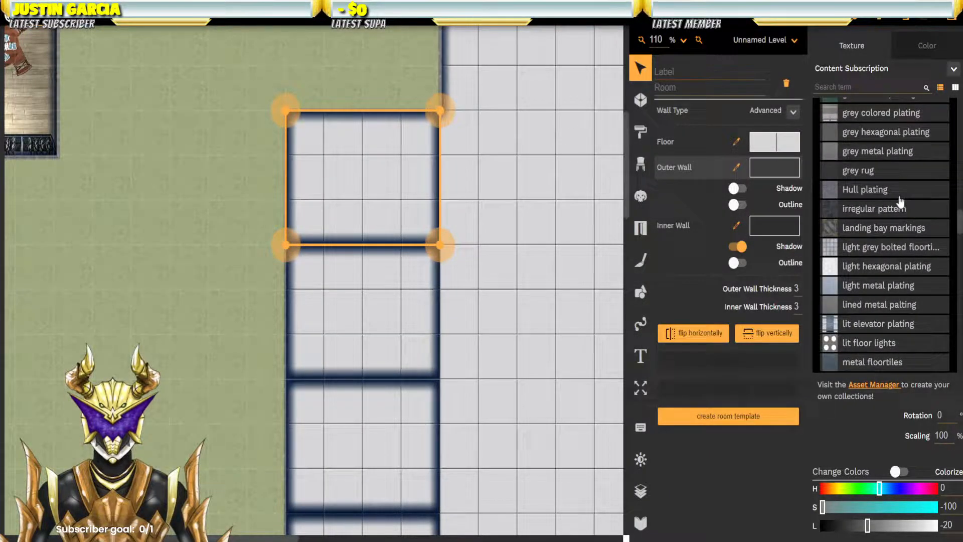
{"action": "scroll", "coordinate": [901, 200], "scroll_direction": "down", "scroll_amount": 5}
{"action": "scroll", "coordinate": [900, 200], "scroll_direction": "down", "scroll_amount": 1}
{"action": "scroll", "coordinate": [901, 200], "scroll_direction": "down", "scroll_amount": 1}
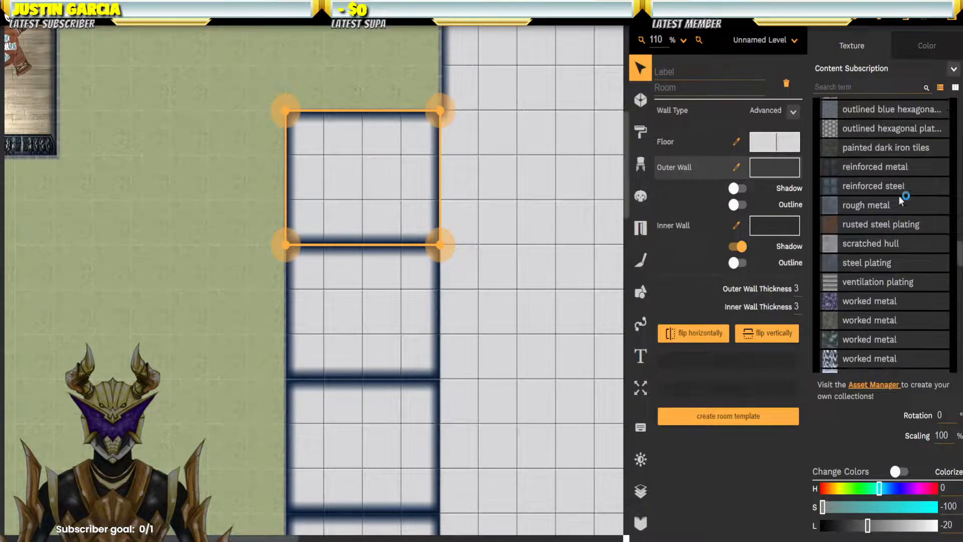
{"action": "scroll", "coordinate": [901, 200], "scroll_direction": "down", "scroll_amount": 2}
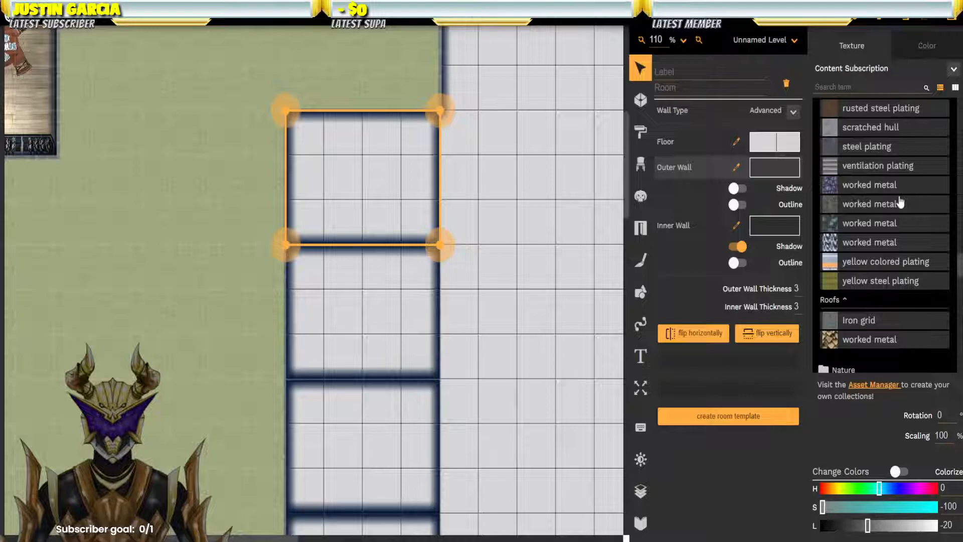
{"action": "scroll", "coordinate": [901, 202], "scroll_direction": "down", "scroll_amount": 3}
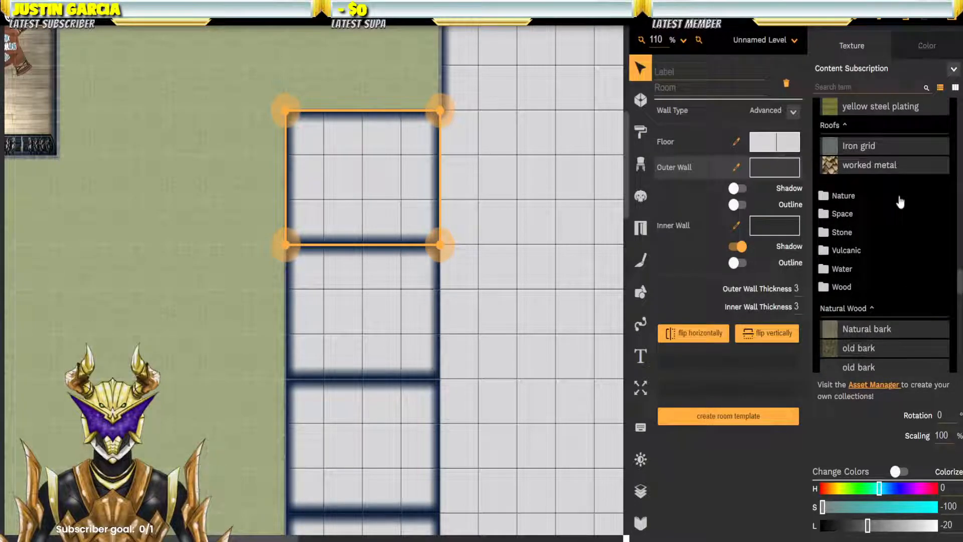
Step: Check the Forest, Grass and Moss textures in the Nature collection for a suitable outer wall
{"action": "left_click", "coordinate": [848, 198]}
{"action": "scroll", "coordinate": [852, 203], "scroll_direction": "down", "scroll_amount": 1}
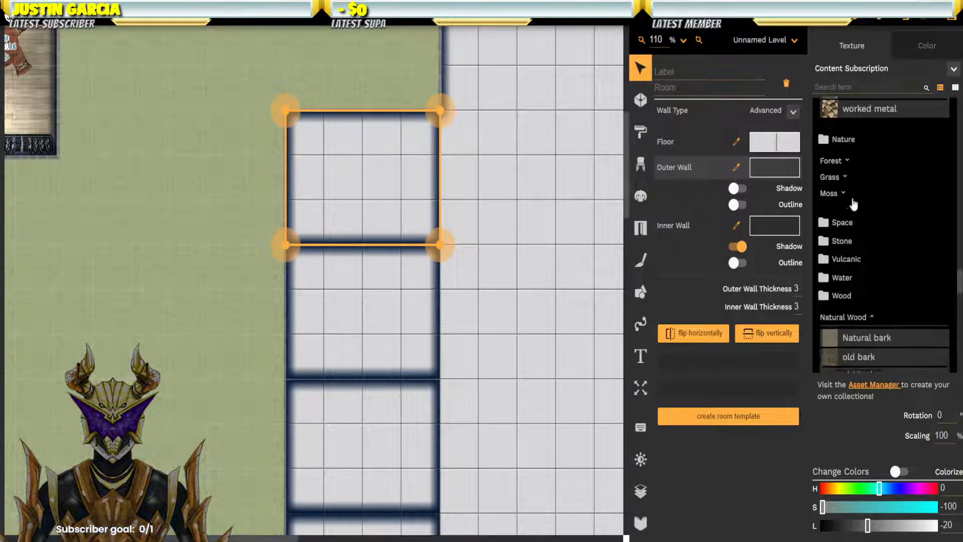
{"action": "left_click", "coordinate": [845, 189]}
{"action": "left_click", "coordinate": [841, 171]}
{"action": "left_click", "coordinate": [841, 164]}
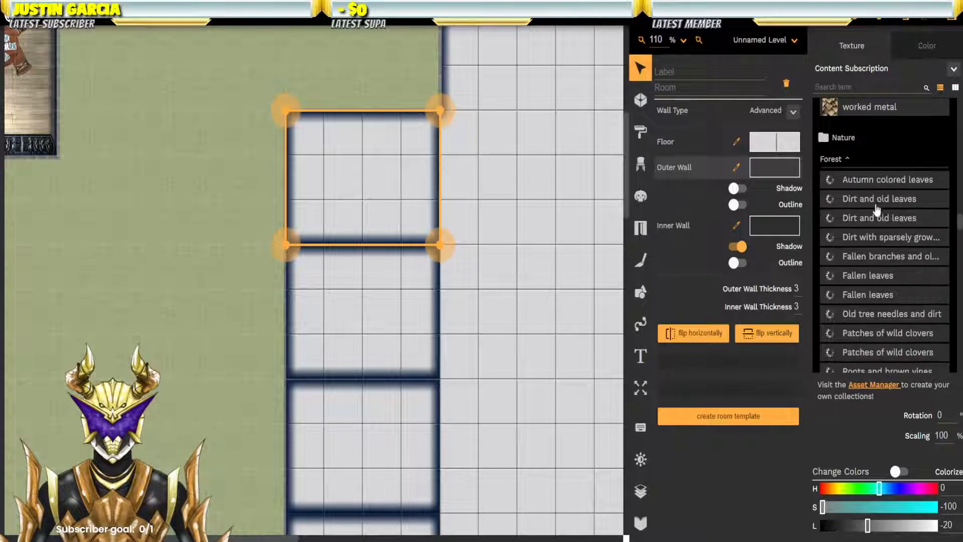
{"action": "scroll", "coordinate": [844, 221], "scroll_direction": "up", "scroll_amount": 3}
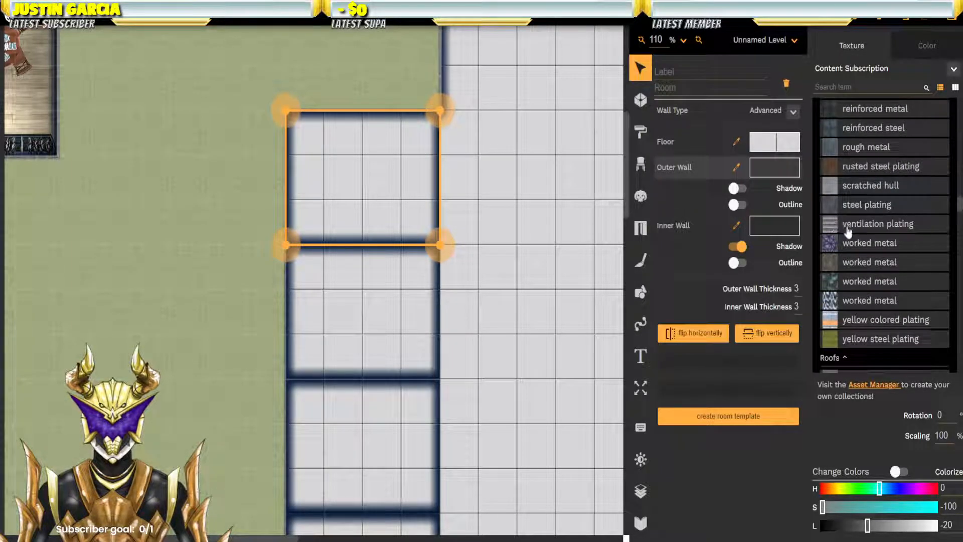
{"action": "scroll", "coordinate": [878, 219], "scroll_direction": "down", "scroll_amount": 3}
{"action": "scroll", "coordinate": [880, 214], "scroll_direction": "down", "scroll_amount": 6}
{"action": "scroll", "coordinate": [883, 214], "scroll_direction": "up", "scroll_amount": 4}
{"action": "left_click", "coordinate": [854, 143]}
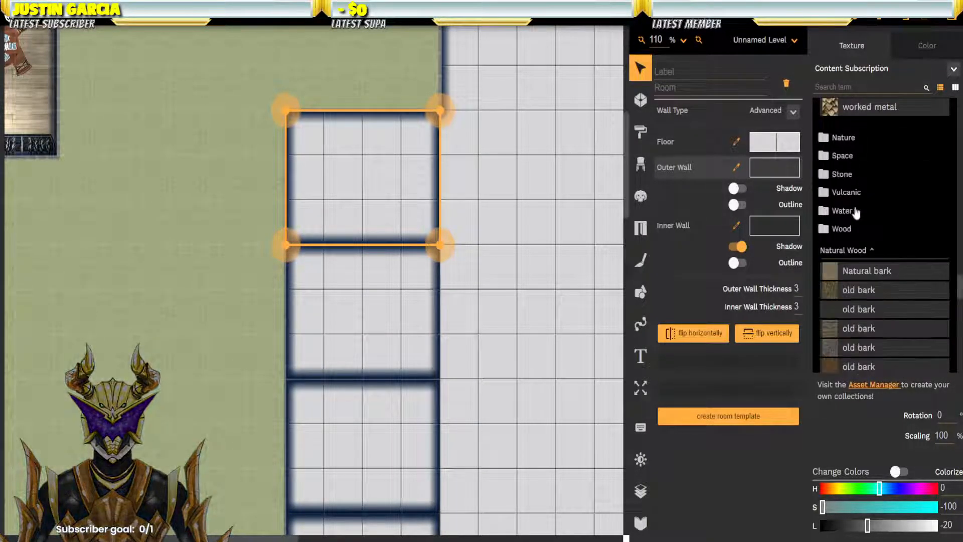
Step: Look through the Stars, Planets and Bounty Hunters textures in the Space collection for an outer wall texture
{"action": "left_click", "coordinate": [843, 156]}
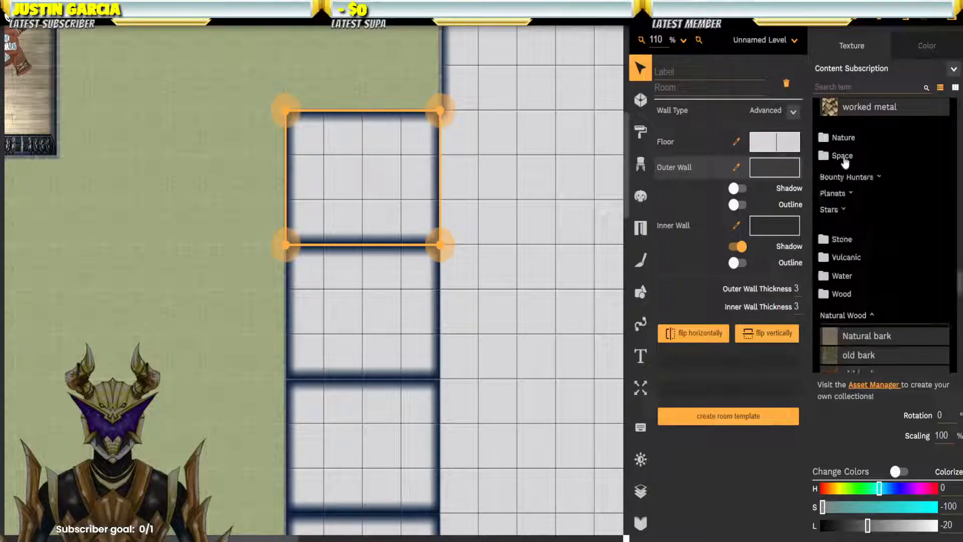
{"action": "left_click", "coordinate": [840, 210]}
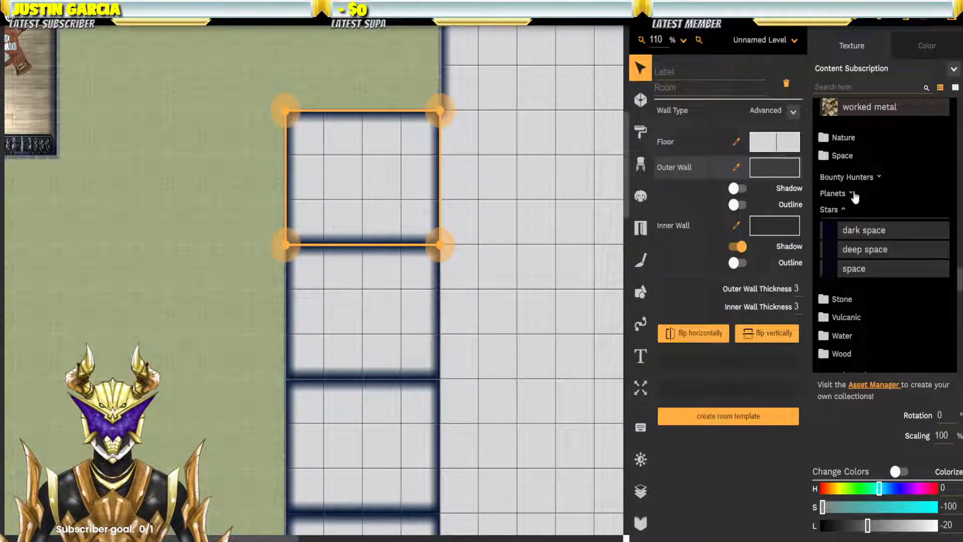
{"action": "left_click", "coordinate": [855, 196]}
{"action": "left_click", "coordinate": [878, 179]}
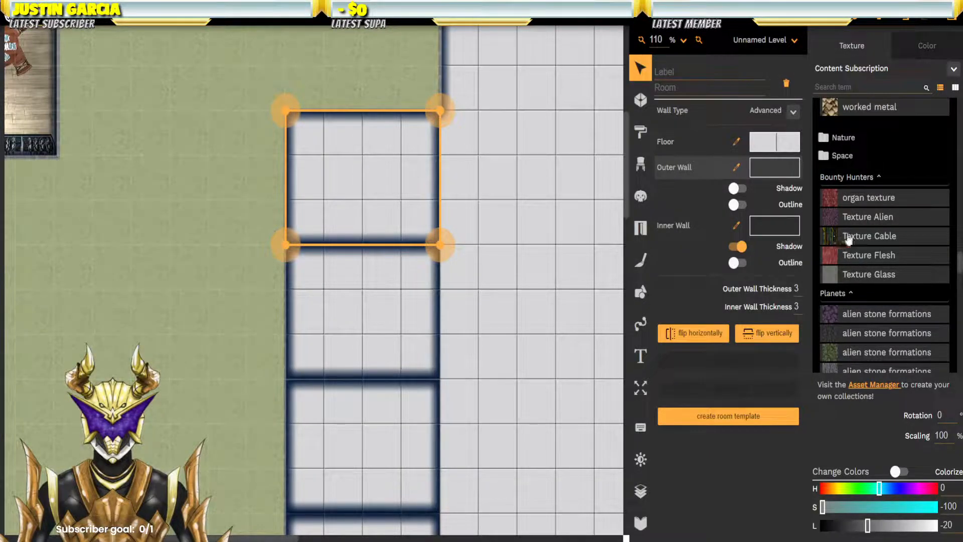
{"action": "scroll", "coordinate": [834, 178], "scroll_direction": "down", "scroll_amount": 6}
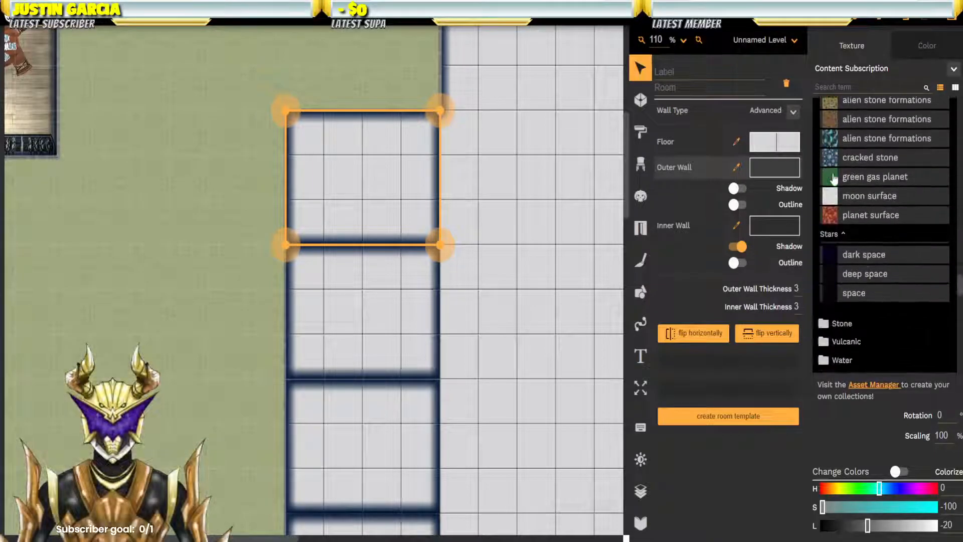
{"action": "scroll", "coordinate": [834, 178], "scroll_direction": "down", "scroll_amount": 5}
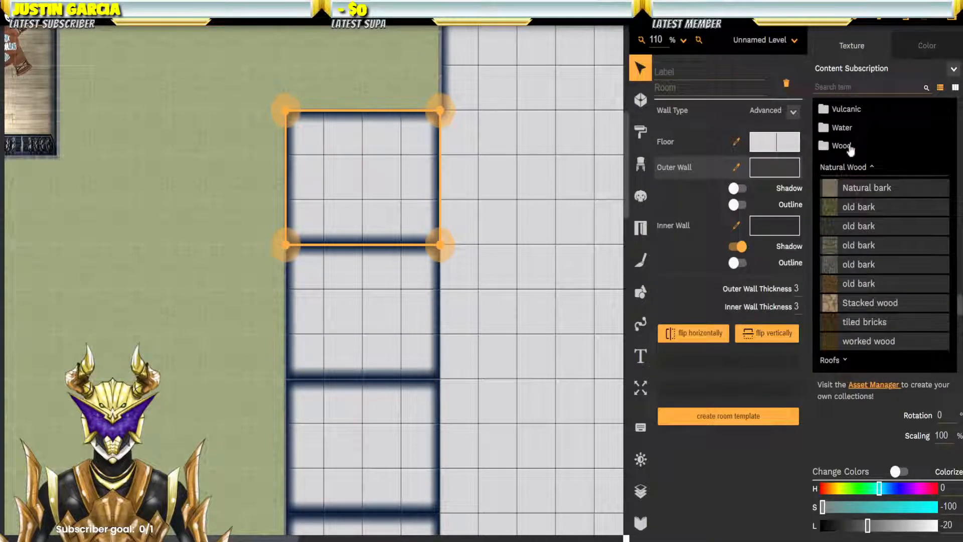
{"action": "left_click", "coordinate": [851, 148]}
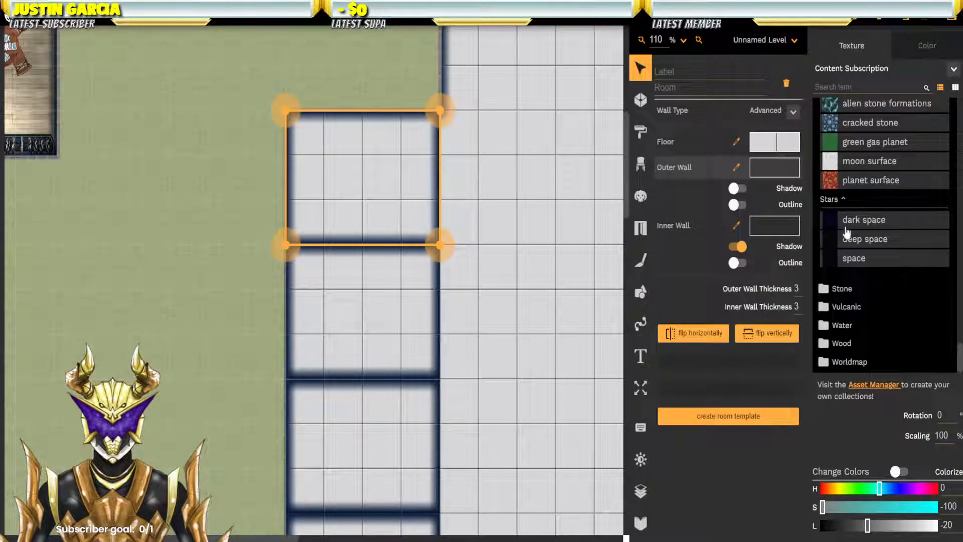
{"action": "left_click", "coordinate": [841, 202]}
{"action": "scroll", "coordinate": [839, 214], "scroll_direction": "up", "scroll_amount": 5}
{"action": "left_click", "coordinate": [841, 209]}
{"action": "scroll", "coordinate": [843, 206], "scroll_direction": "up", "scroll_amount": 2}
{"action": "left_click", "coordinate": [848, 185]}
{"action": "scroll", "coordinate": [844, 216], "scroll_direction": "up", "scroll_amount": 5}
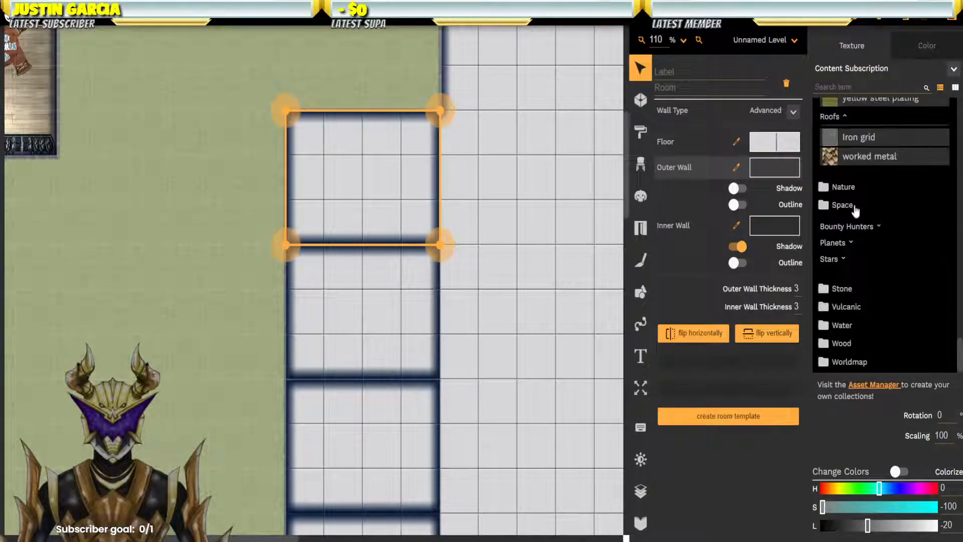
Step: Apply the steel plating texture to the outer wall of the uppermost small room
{"action": "scroll", "coordinate": [841, 236], "scroll_direction": "up", "scroll_amount": 3}
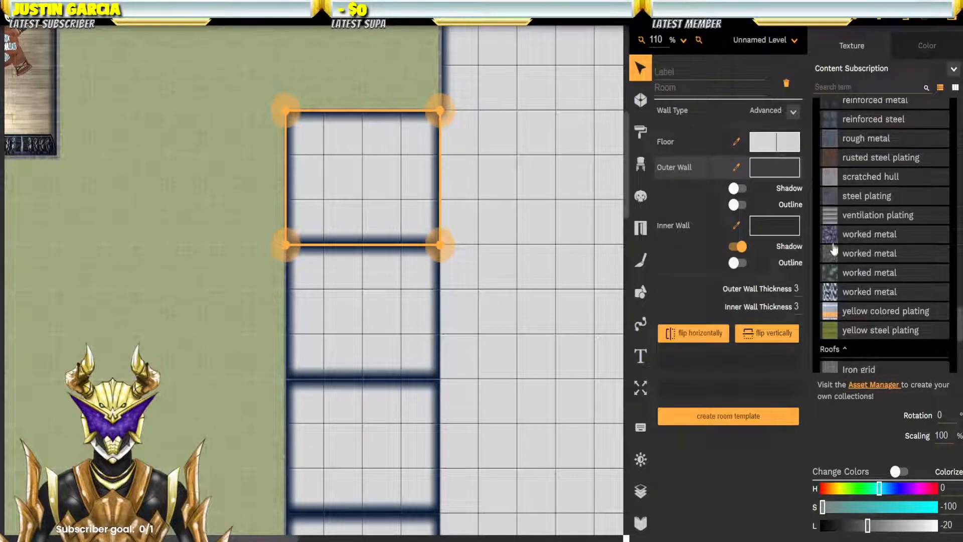
{"action": "scroll", "coordinate": [834, 249], "scroll_direction": "up", "scroll_amount": 3}
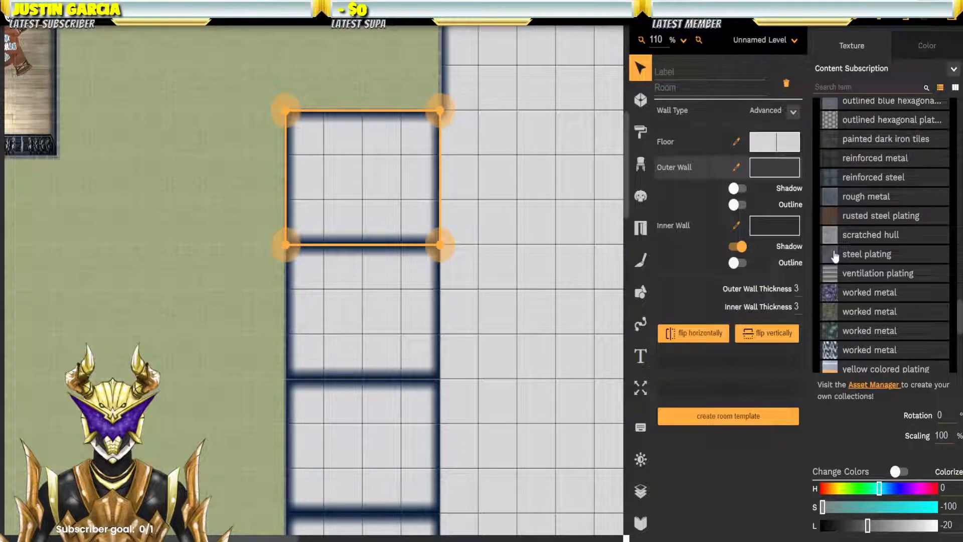
{"action": "left_click", "coordinate": [836, 255]}
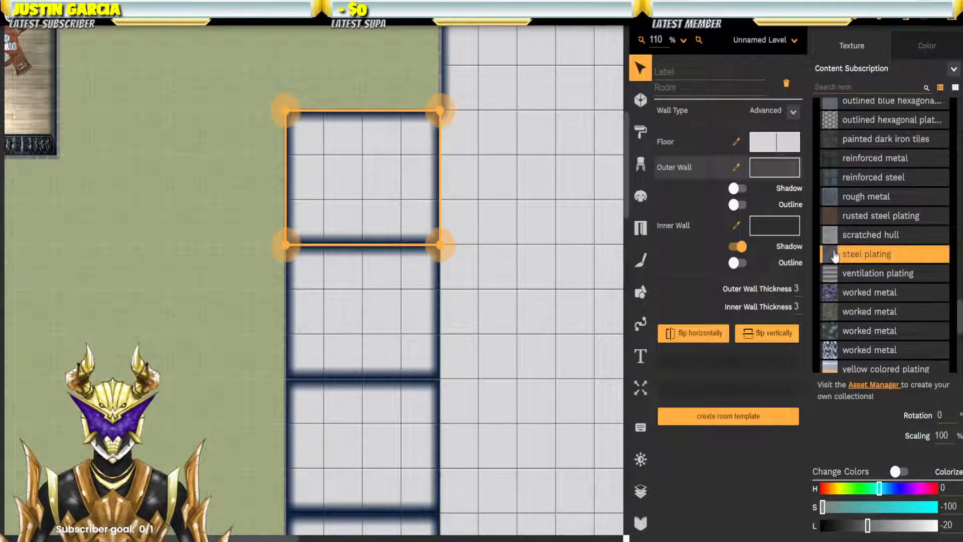
{"action": "left_click", "coordinate": [375, 351]}
Step: Select the second small room down and sample the uppermost room's outer wall texture for its outer wall
{"action": "left_click", "coordinate": [387, 326]}
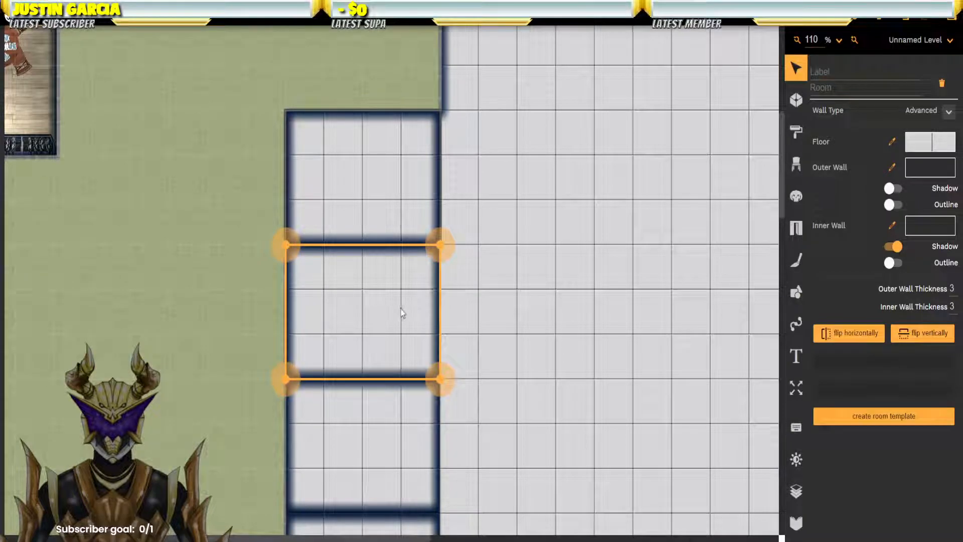
{"action": "scroll", "coordinate": [402, 313], "scroll_direction": "down", "scroll_amount": 3}
{"action": "left_click", "coordinate": [409, 270]}
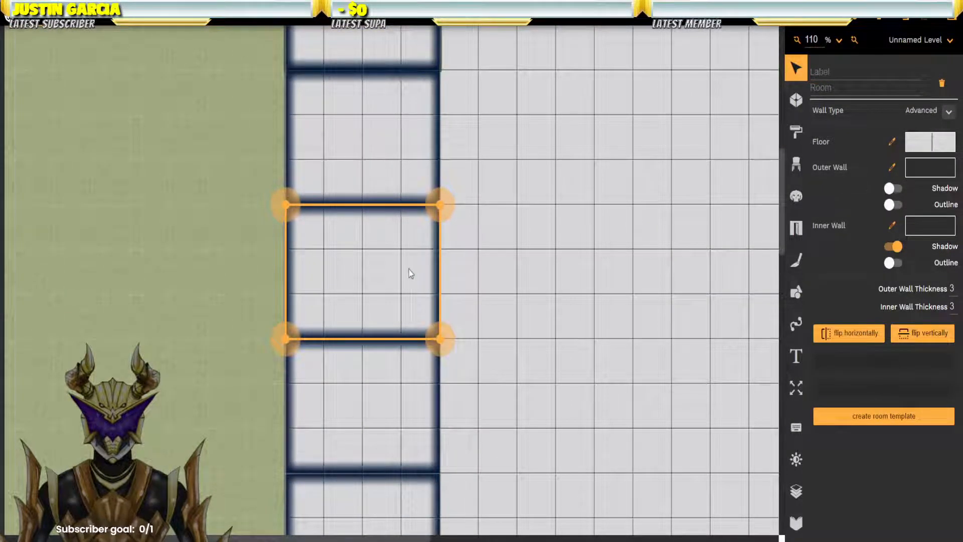
{"action": "scroll", "coordinate": [409, 274], "scroll_direction": "up", "scroll_amount": 1}
{"action": "left_click", "coordinate": [404, 197]}
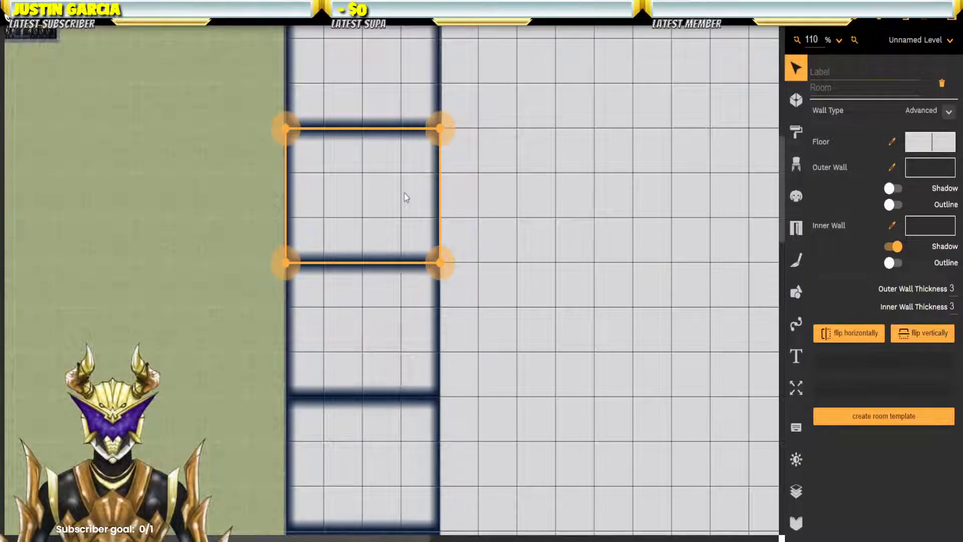
{"action": "left_click", "coordinate": [931, 170]}
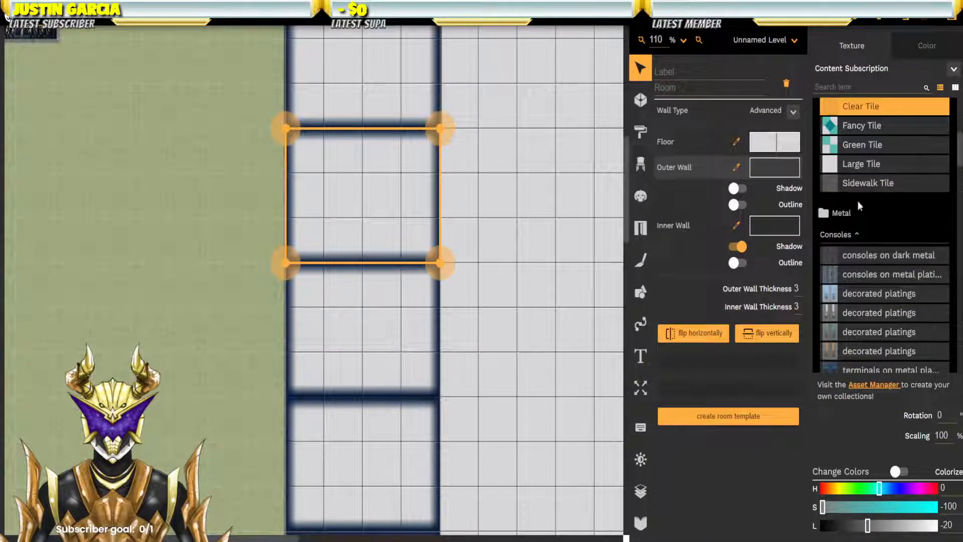
{"action": "scroll", "coordinate": [856, 199], "scroll_direction": "down", "scroll_amount": 10}
{"action": "scroll", "coordinate": [863, 210], "scroll_direction": "down", "scroll_amount": 3}
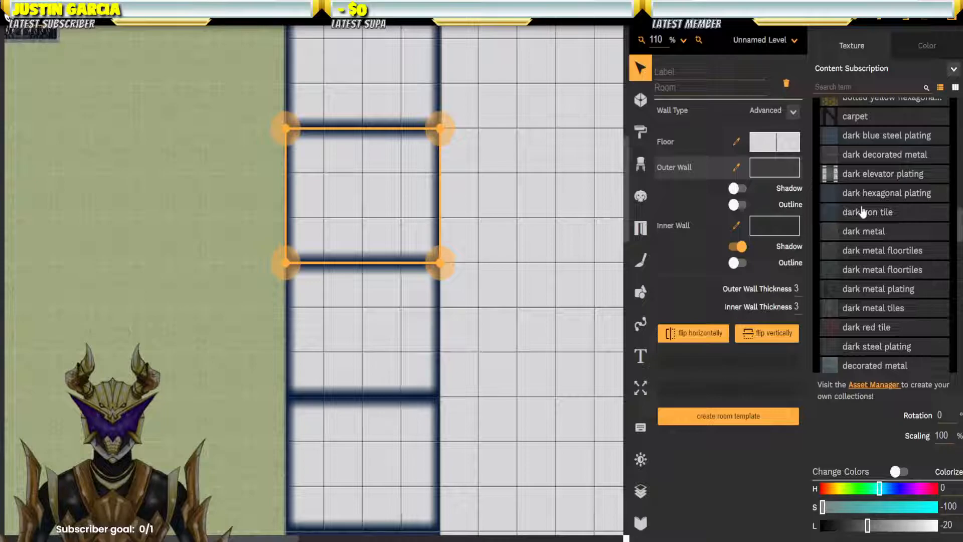
{"action": "scroll", "coordinate": [863, 212], "scroll_direction": "down", "scroll_amount": 6}
{"action": "scroll", "coordinate": [863, 212], "scroll_direction": "up", "scroll_amount": 3}
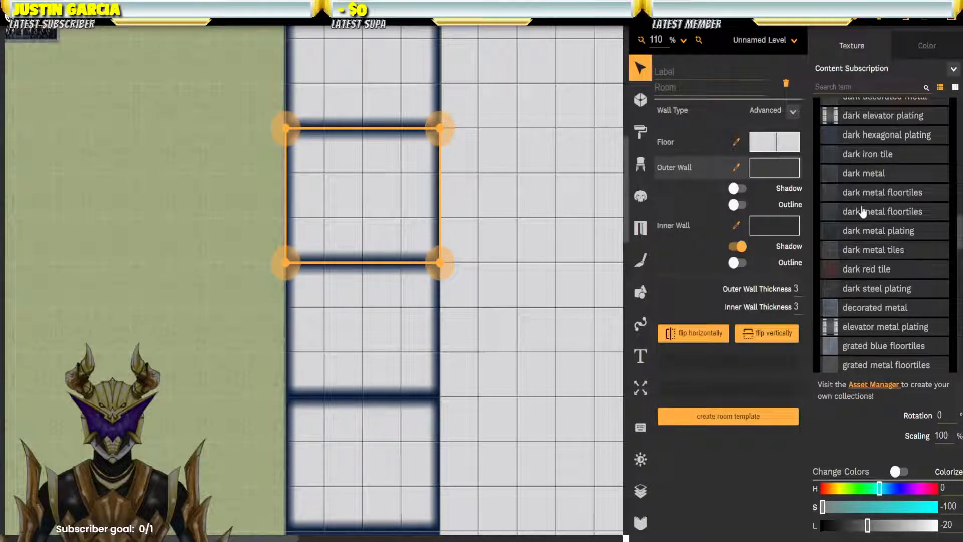
{"action": "left_click", "coordinate": [737, 169]}
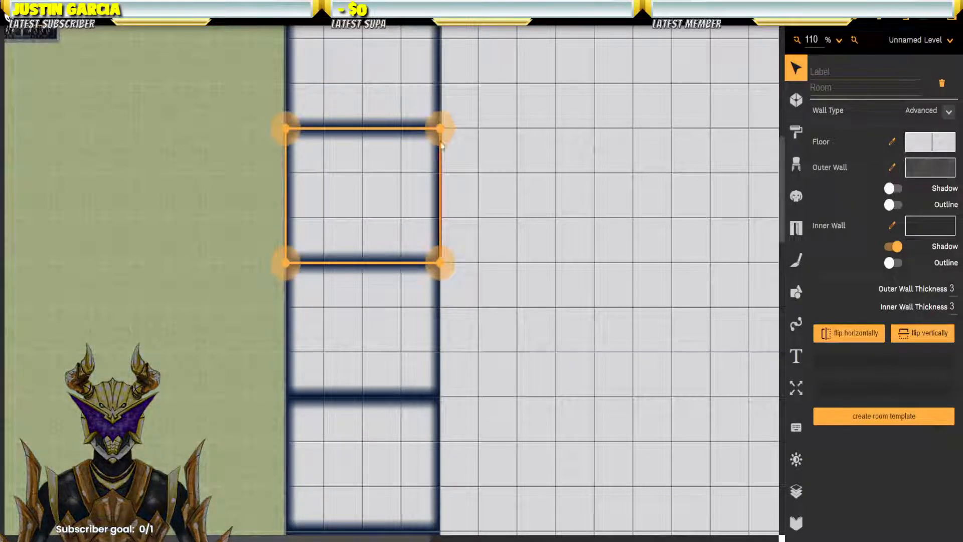
Step: Give the third small room down the same outer wall texture by sampling it from the uppermost room's wall
{"action": "left_click", "coordinate": [415, 318]}
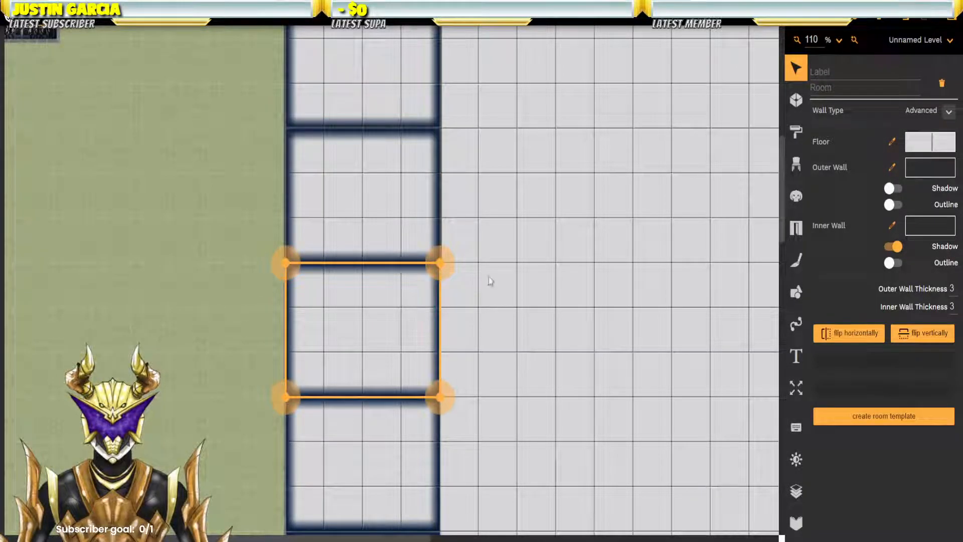
{"action": "left_click", "coordinate": [926, 171]}
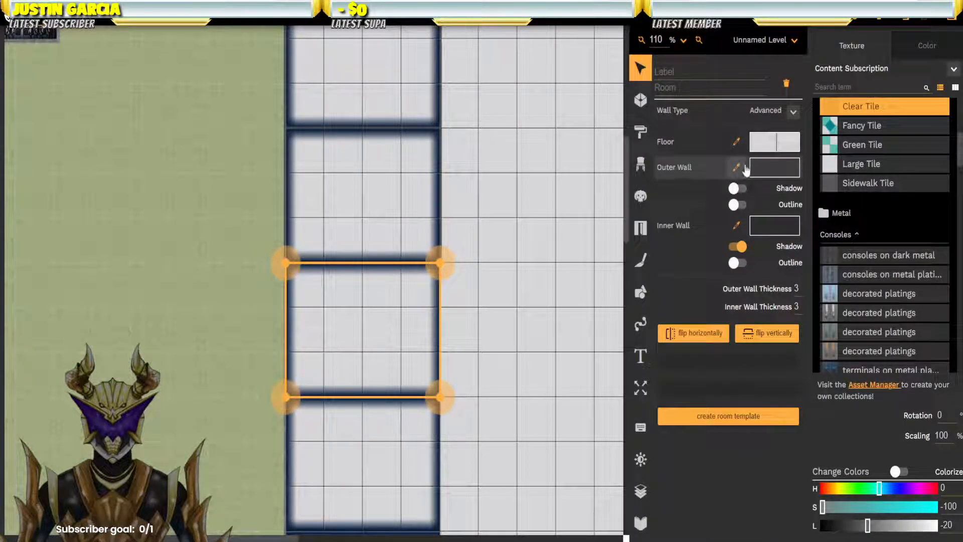
{"action": "left_click", "coordinate": [774, 173]}
{"action": "left_click", "coordinate": [891, 172]}
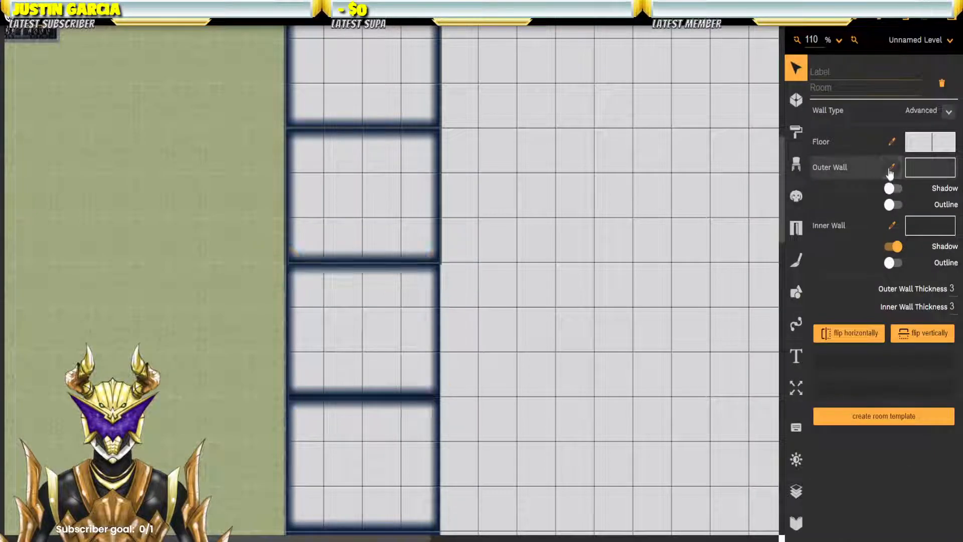
{"action": "left_click", "coordinate": [443, 90]}
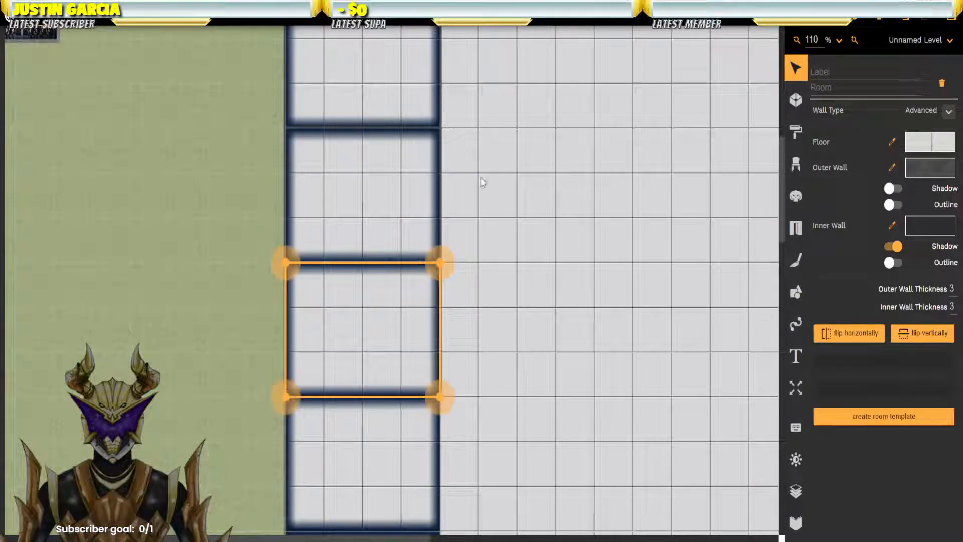
Step: Give the fourth small room down the same outer wall texture by sampling the wall of the room above it
{"action": "scroll", "coordinate": [497, 183], "scroll_direction": "down", "scroll_amount": 5}
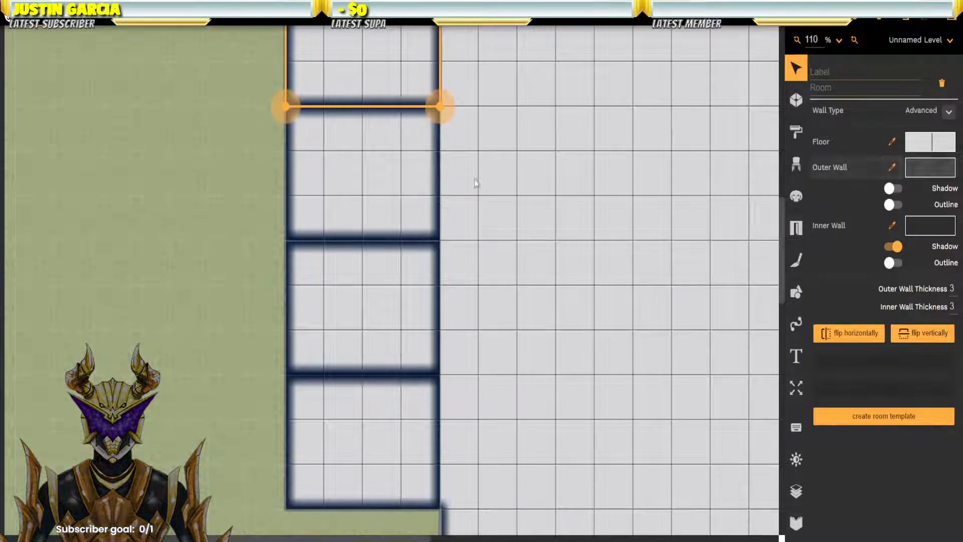
{"action": "left_click", "coordinate": [409, 200]}
{"action": "left_click", "coordinate": [892, 168]}
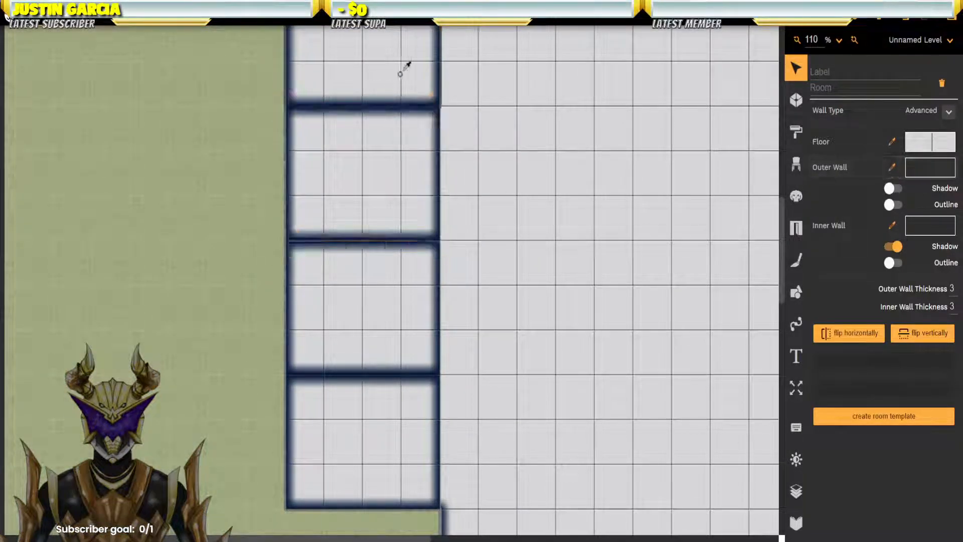
{"action": "left_click", "coordinate": [442, 70]}
Step: Sample the neighbouring rooms' outer wall texture onto the outer walls of the fifth and sixth small rooms down, finishing with nothing selected
{"action": "left_click", "coordinate": [353, 324]}
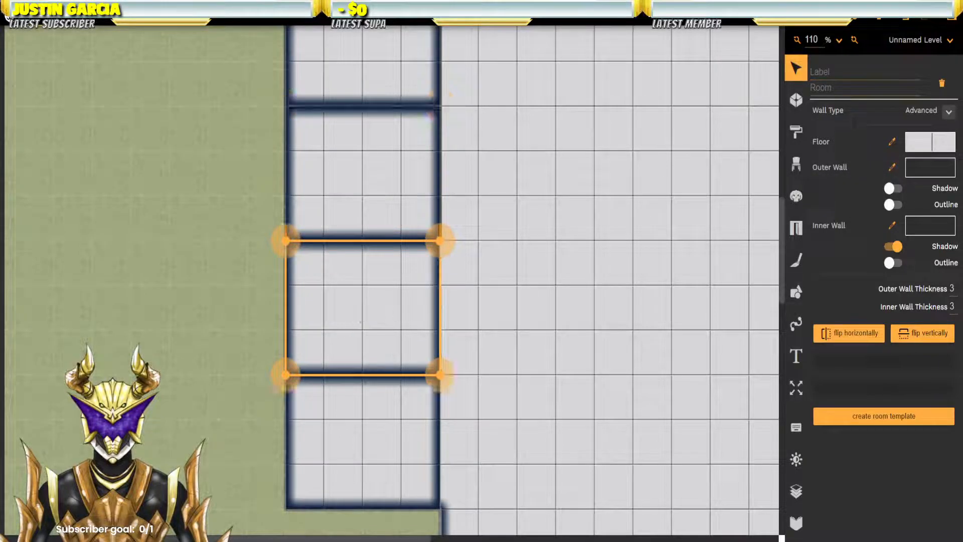
{"action": "left_click", "coordinate": [893, 167]}
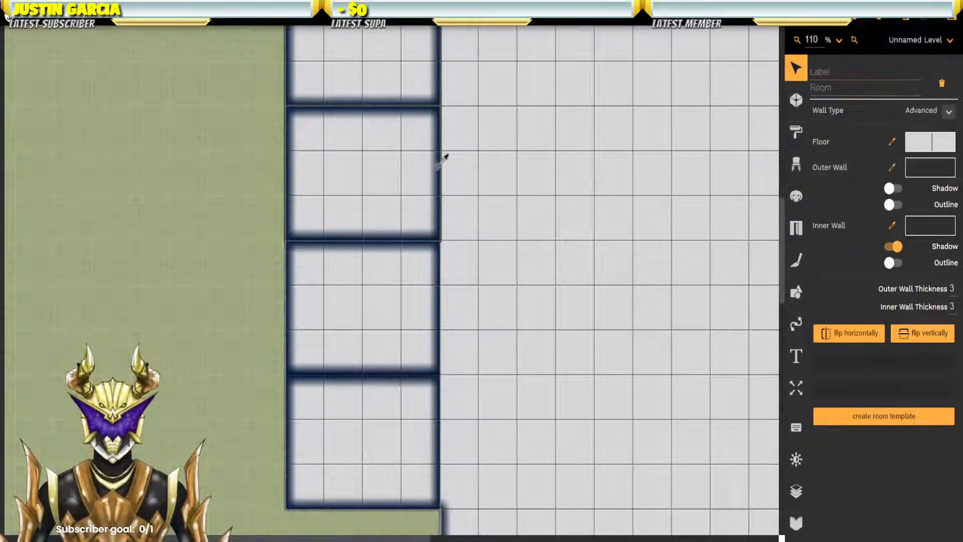
{"action": "left_click", "coordinate": [441, 161]}
{"action": "left_click", "coordinate": [410, 407]}
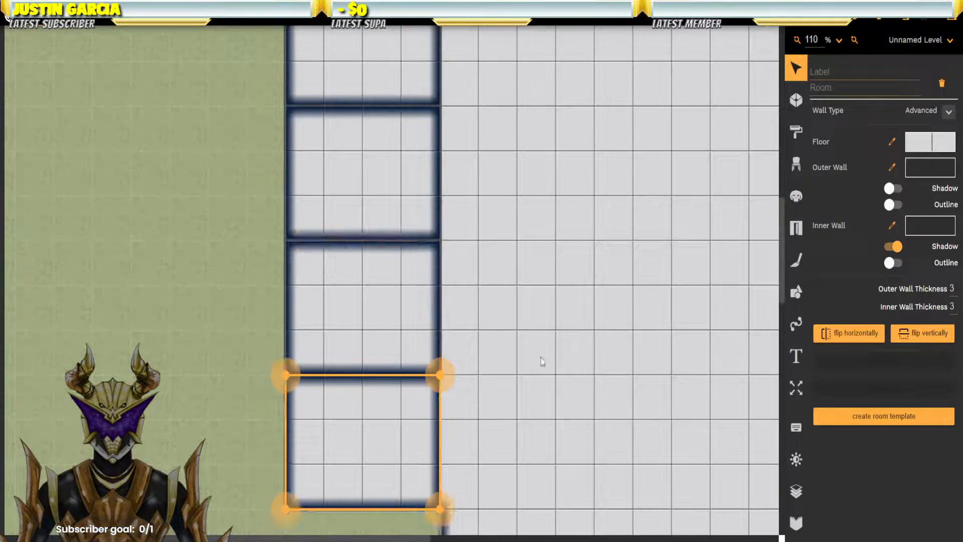
{"action": "left_click", "coordinate": [892, 167]}
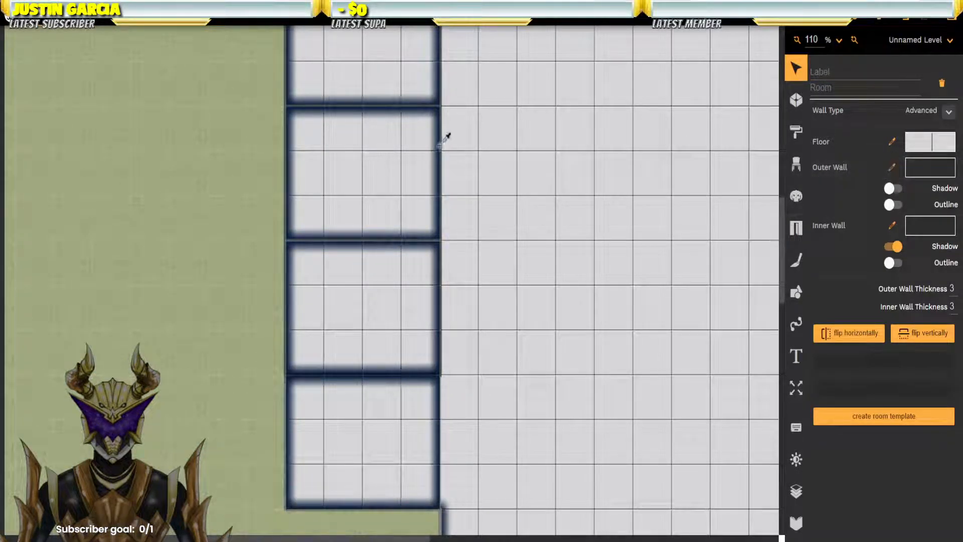
{"action": "left_click", "coordinate": [440, 145]}
{"action": "left_click", "coordinate": [187, 207]}
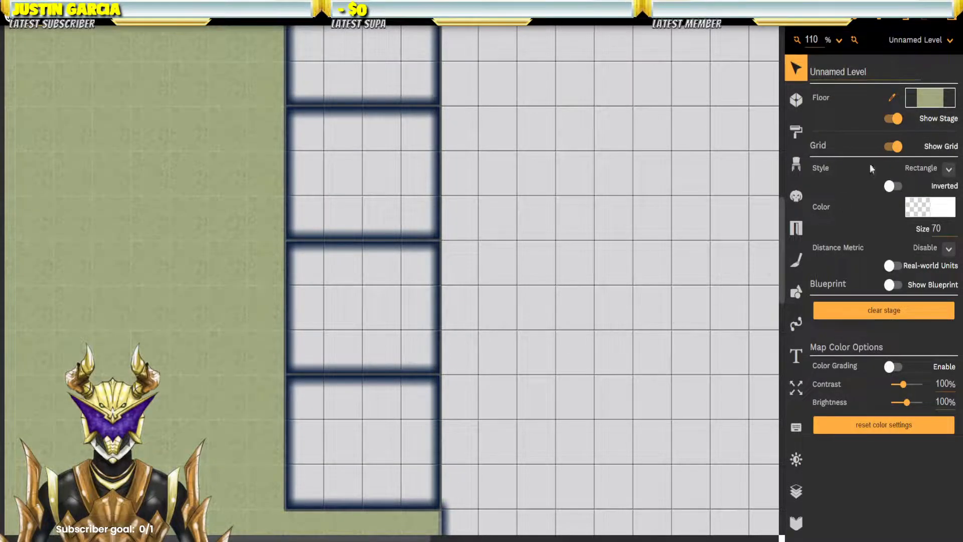
Step: Search the props for "bed" and place a SciFi untidy bed in the hall beside the small rooms
{"action": "left_click", "coordinate": [800, 166]}
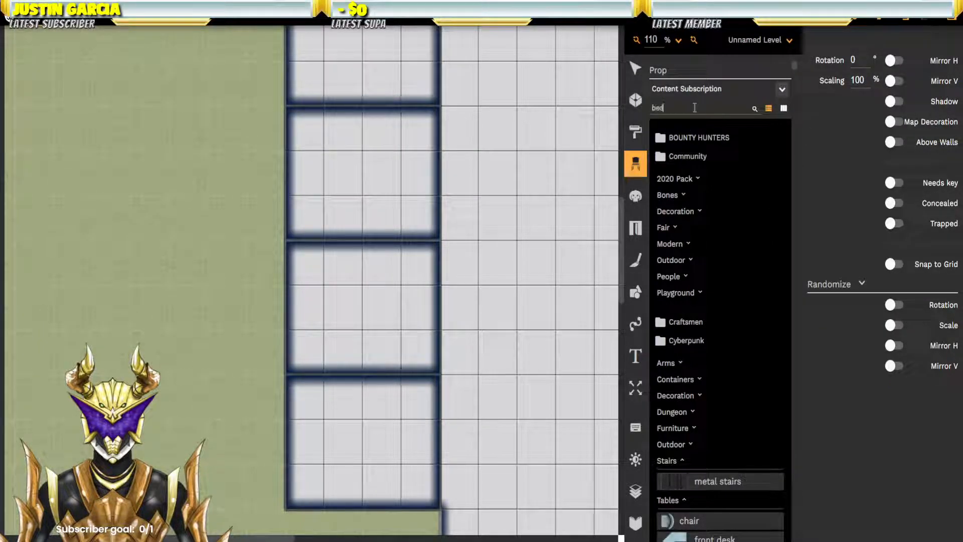
{"action": "key", "text": "Return"}
{"action": "scroll", "coordinate": [731, 209], "scroll_direction": "down", "scroll_amount": 5}
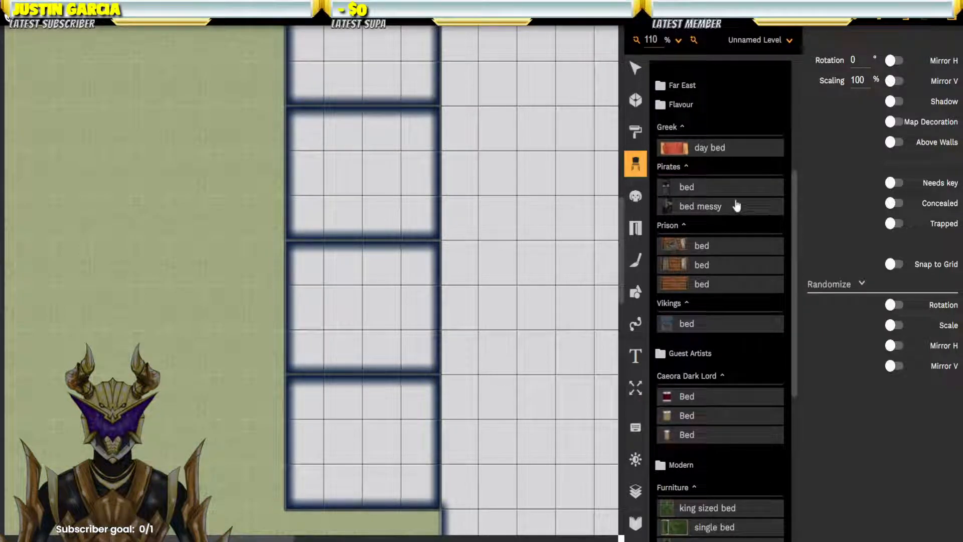
{"action": "scroll", "coordinate": [736, 205], "scroll_direction": "down", "scroll_amount": 6}
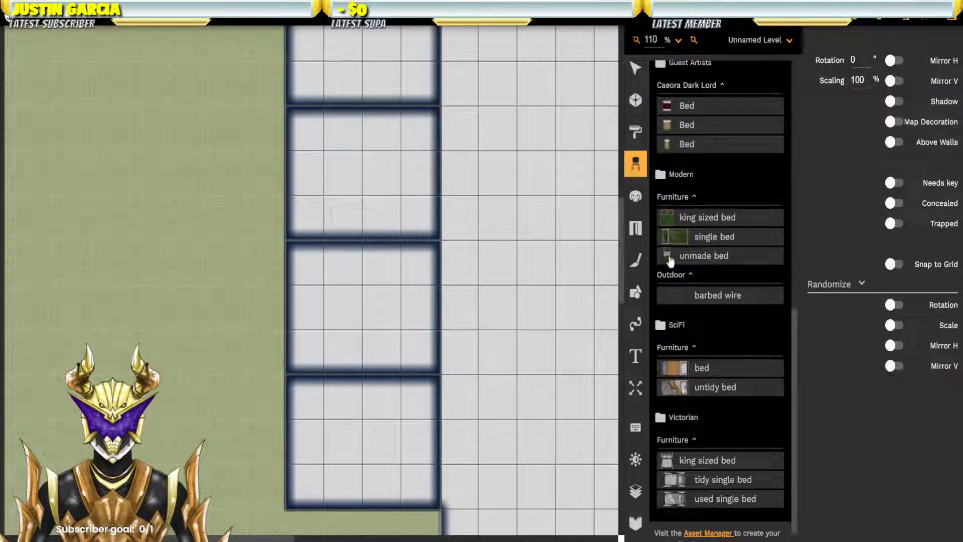
{"action": "scroll", "coordinate": [701, 264], "scroll_direction": "down", "scroll_amount": 1}
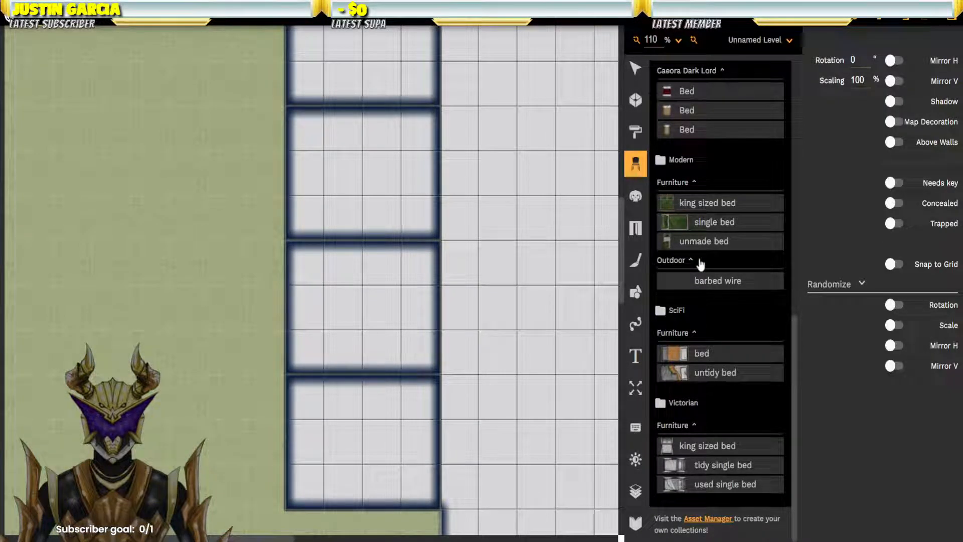
{"action": "left_click", "coordinate": [684, 374]}
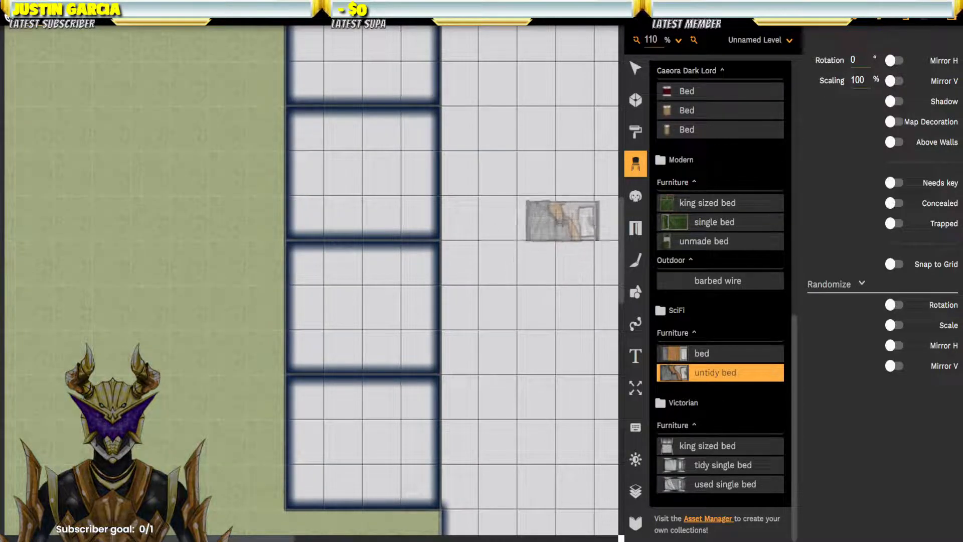
{"action": "left_click", "coordinate": [556, 218]}
Step: Place a Modern unmade bed and a Modern single bed in the hall next to the untidy bed
{"action": "left_click", "coordinate": [702, 243]}
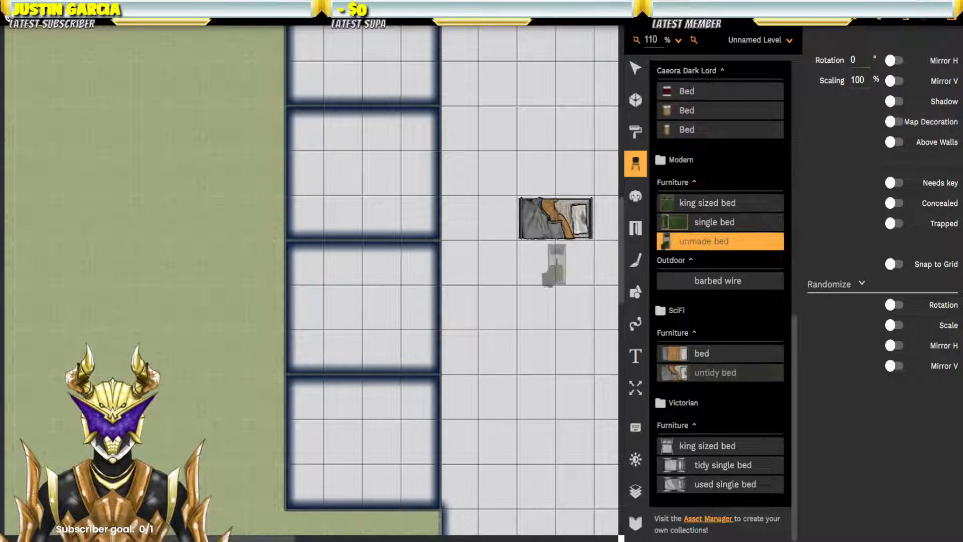
{"action": "left_click", "coordinate": [494, 216]}
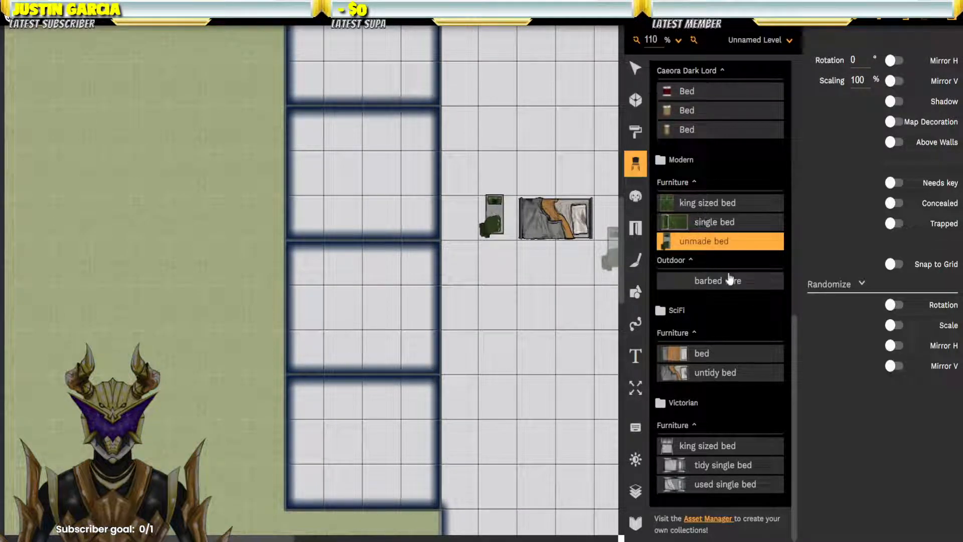
{"action": "scroll", "coordinate": [718, 276], "scroll_direction": "up", "scroll_amount": 2}
{"action": "left_click", "coordinate": [669, 281]}
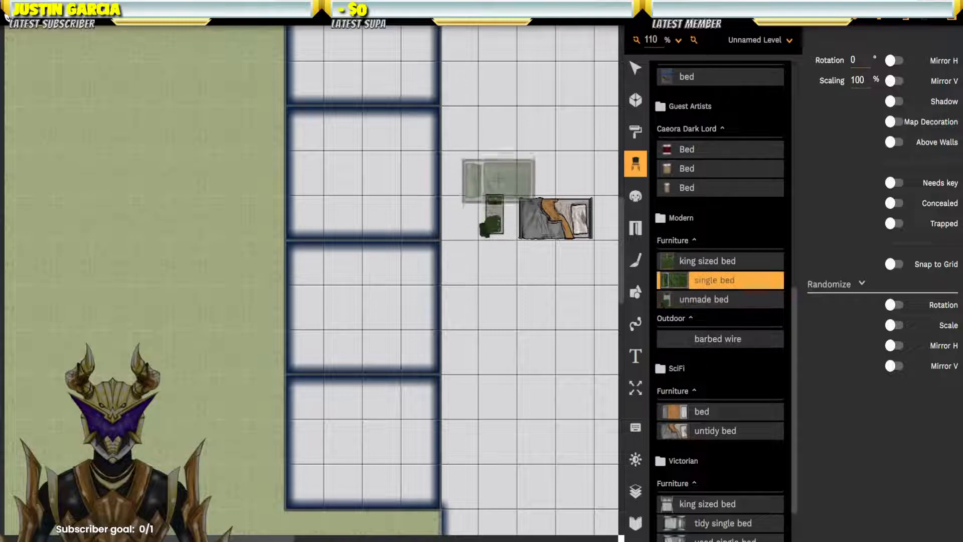
{"action": "left_click", "coordinate": [515, 174]}
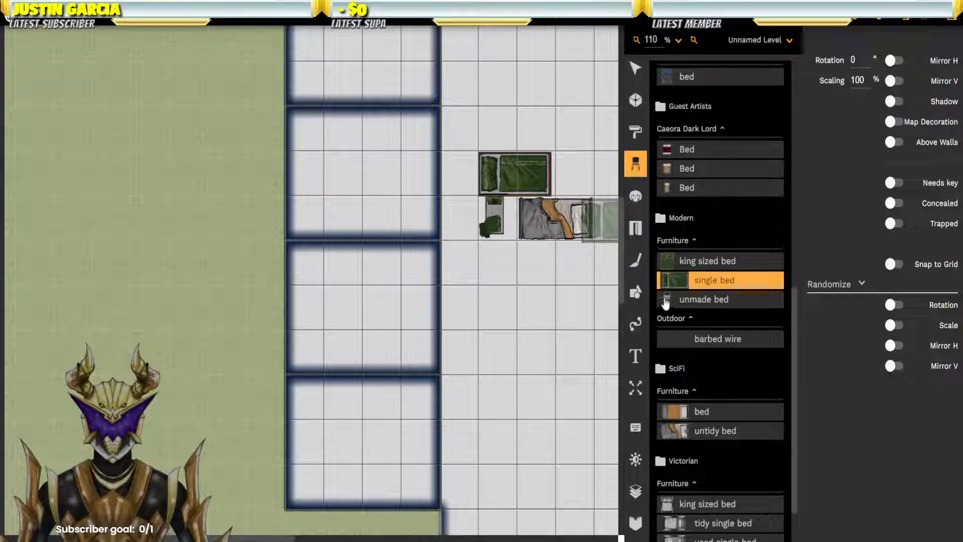
Step: Move the green single bed from the hall into the lower-left part of the fifth small room down
{"action": "left_click", "coordinate": [636, 68]}
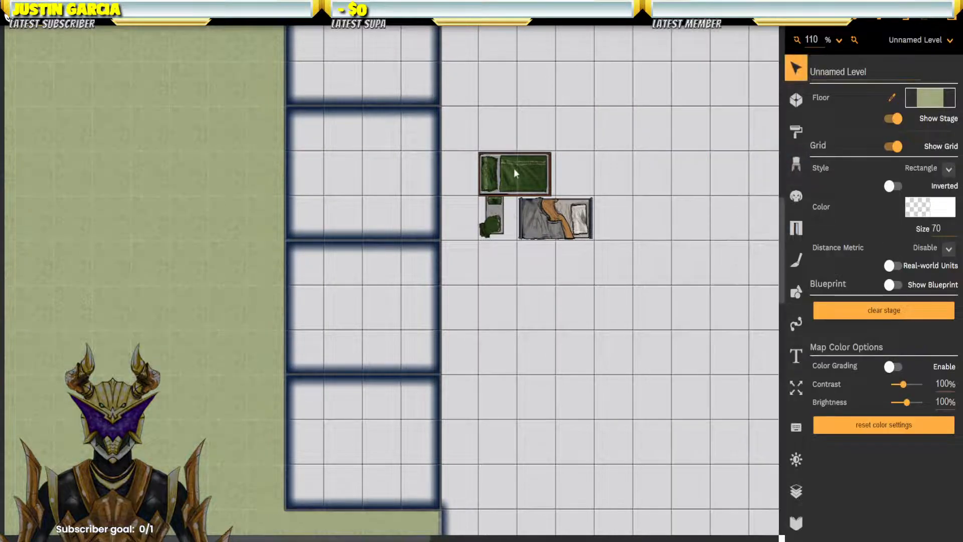
{"action": "left_click", "coordinate": [522, 168]}
{"action": "left_click", "coordinate": [523, 168]}
{"action": "left_click_drag", "start_coordinate": [521, 169], "coordinate": [326, 350]}
Step: Scale the single bed to 80% and fit it into the room's lower-left corner
{"action": "left_click", "coordinate": [921, 126]}
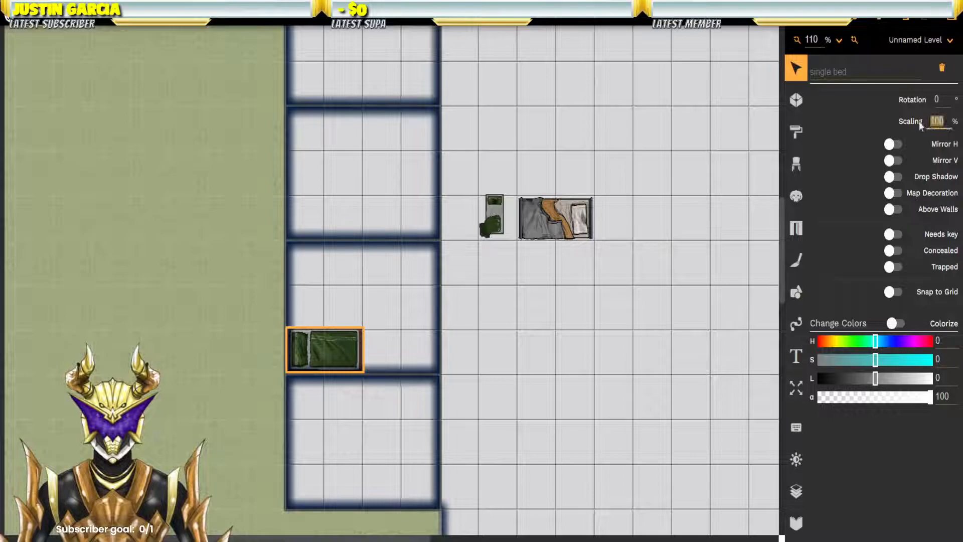
{"action": "key", "text": "Return"}
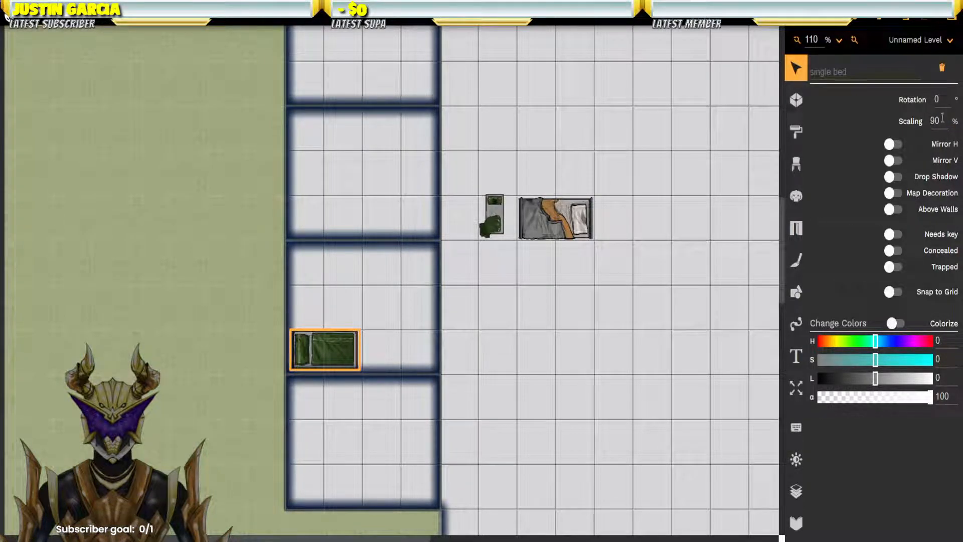
{"action": "left_click", "coordinate": [943, 118]}
{"action": "type", "text": "80"}
{"action": "key", "text": "Return"}
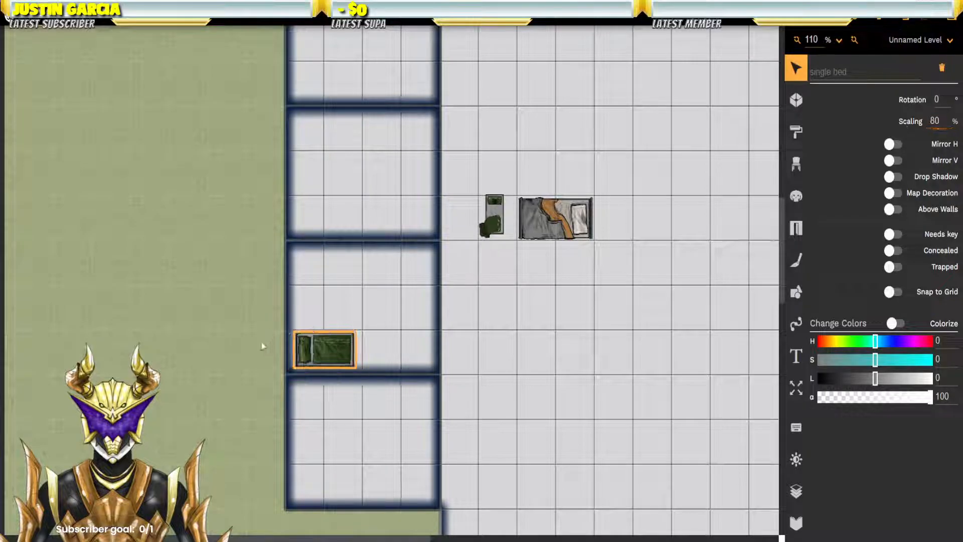
{"action": "left_click_drag", "start_coordinate": [330, 339], "coordinate": [323, 347]}
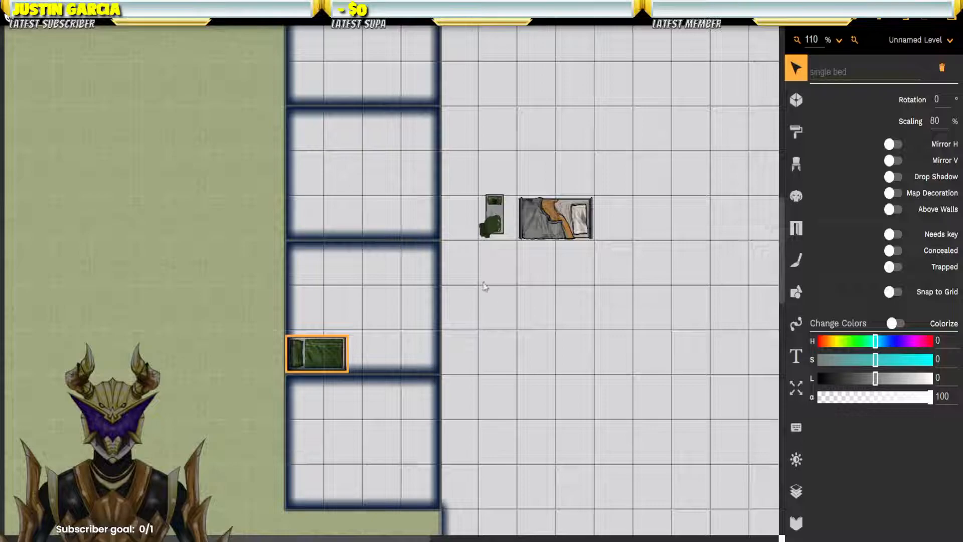
Step: Move the unmade bed from the hall into the sixth small room down and scale it to 150%
{"action": "left_click", "coordinate": [515, 214]}
{"action": "left_click", "coordinate": [496, 216]}
{"action": "left_click_drag", "start_coordinate": [495, 215], "coordinate": [320, 428]}
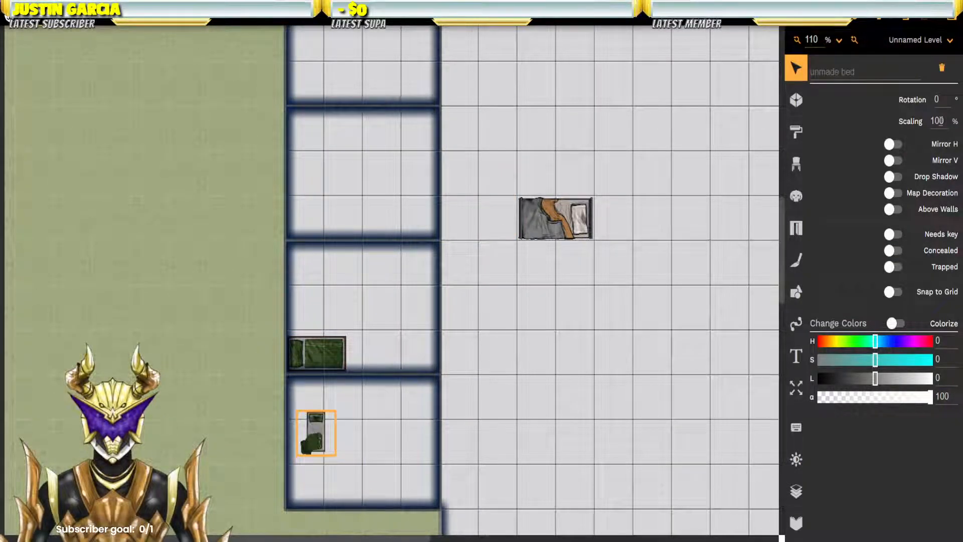
{"action": "left_click_drag", "start_coordinate": [941, 121], "coordinate": [918, 120]}
{"action": "type", "text": "150"}
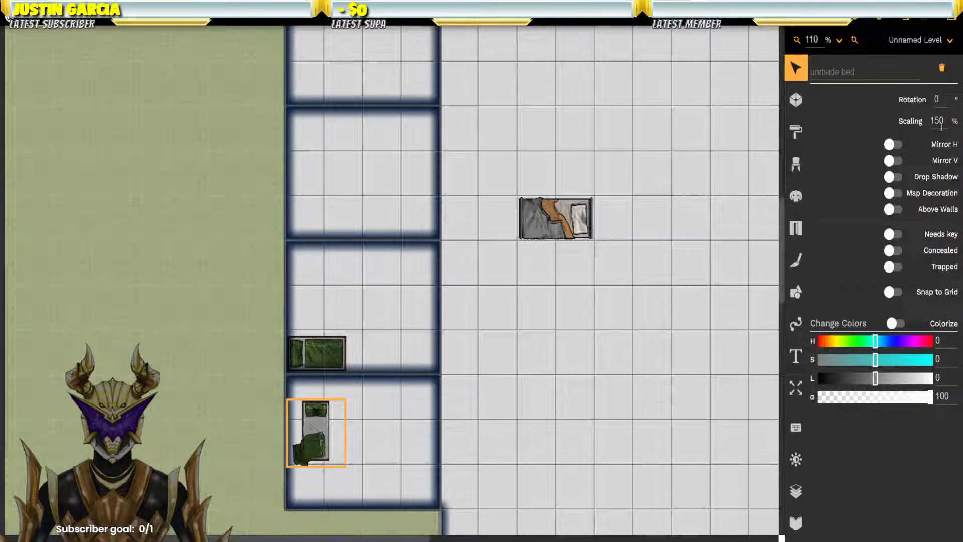
{"action": "key", "text": "Return"}
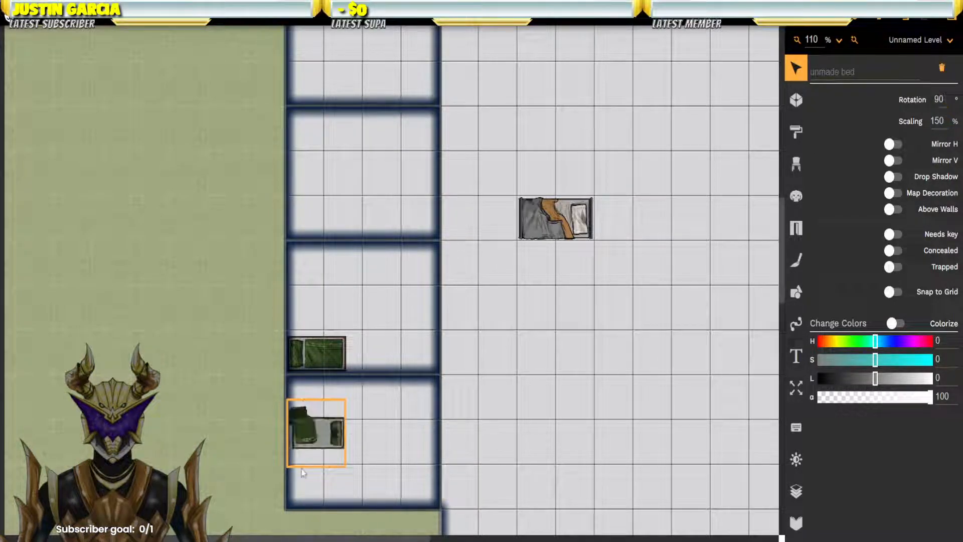
Step: Rotate the unmade bed to 270° and move it to the sixth room's upper-left corner
{"action": "left_click_drag", "start_coordinate": [941, 99], "coordinate": [913, 95]}
{"action": "type", "text": "180"}
{"action": "key", "text": "Return"}
{"action": "left_click_drag", "start_coordinate": [949, 105], "coordinate": [913, 99]}
{"action": "type", "text": "270"}
{"action": "key", "text": "Return"}
{"action": "left_click_drag", "start_coordinate": [312, 435], "coordinate": [309, 393]}
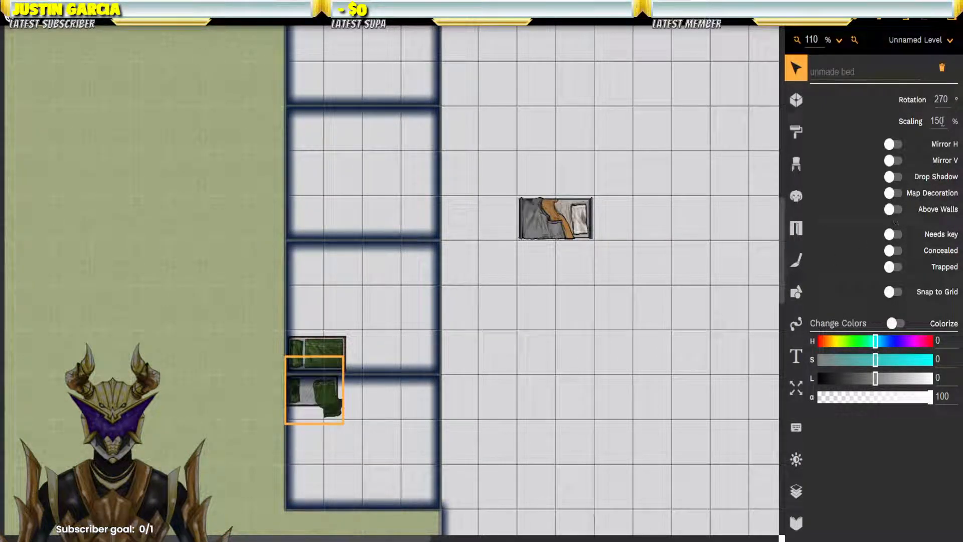
Step: Scale the unmade bed to 175% and realign it in the room's upper-left corner
{"action": "left_click_drag", "start_coordinate": [947, 119], "coordinate": [921, 121]}
{"action": "type", "text": "1"}
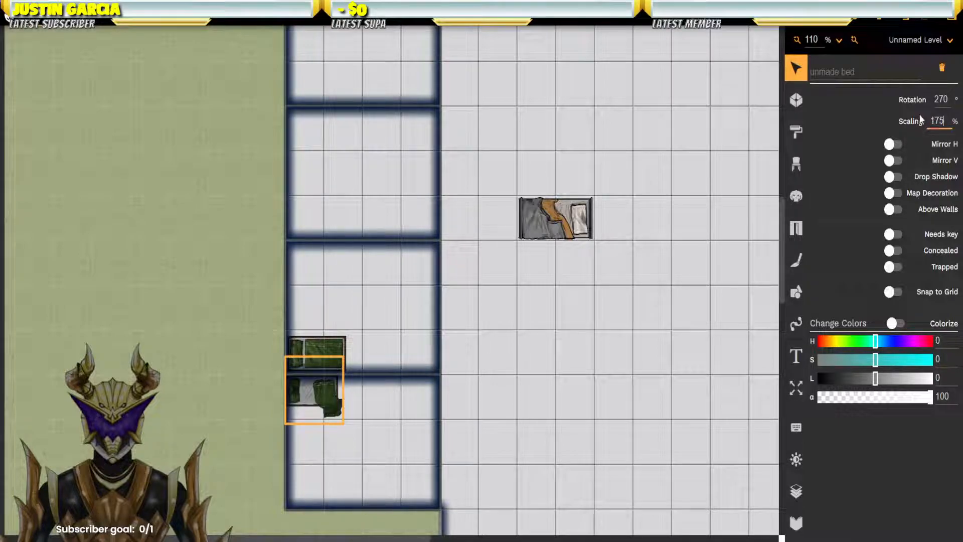
{"action": "type", "text": "75"}
{"action": "key", "text": "Return"}
{"action": "left_click_drag", "start_coordinate": [311, 396], "coordinate": [315, 399]}
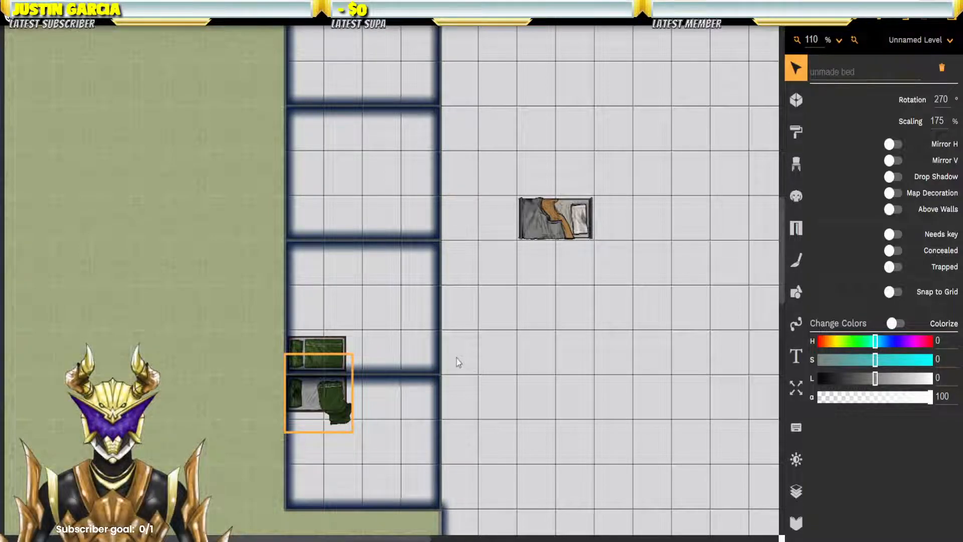
{"action": "left_click", "coordinate": [466, 282]}
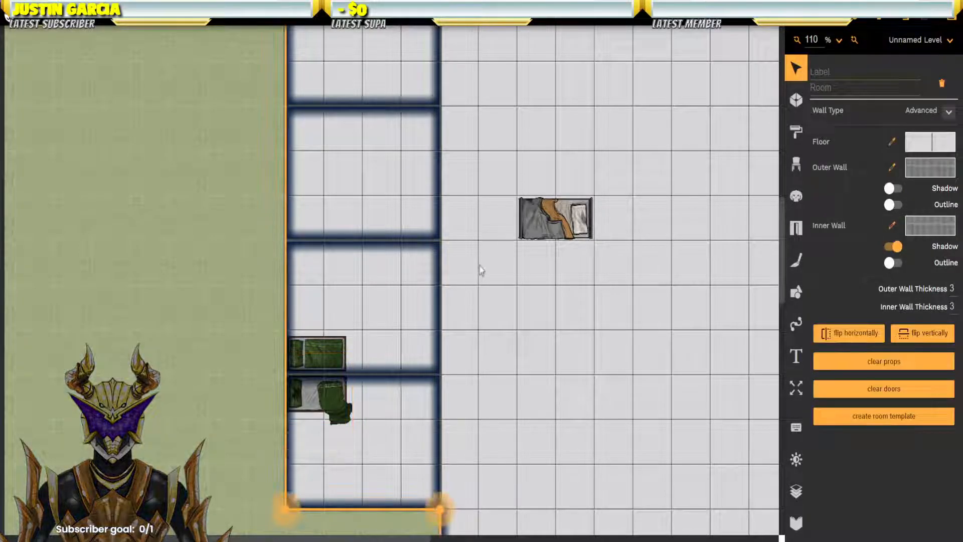
Step: Find the Modern single bed under "bed" again and place one in each of the fourth, third and first small rooms down
{"action": "left_click_drag", "start_coordinate": [471, 230], "coordinate": [500, 336]}
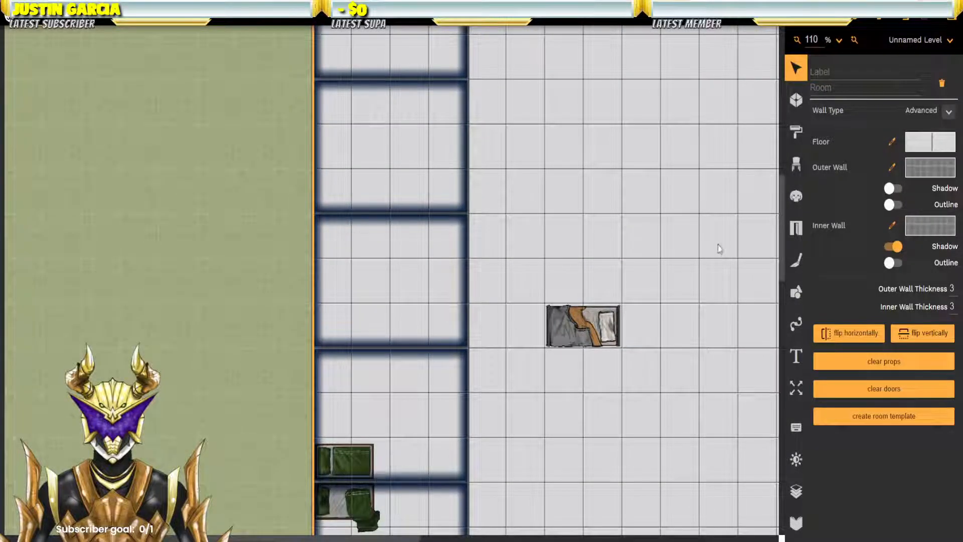
{"action": "left_click", "coordinate": [796, 163]}
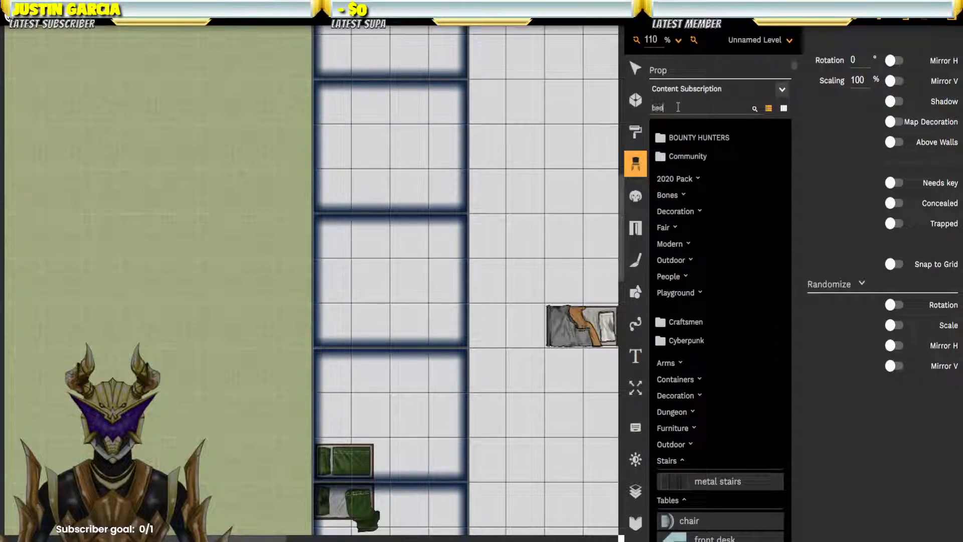
{"action": "scroll", "coordinate": [731, 361], "scroll_direction": "down", "scroll_amount": 10}
{"action": "scroll", "coordinate": [725, 344], "scroll_direction": "up", "scroll_amount": 3}
{"action": "left_click", "coordinate": [712, 338]}
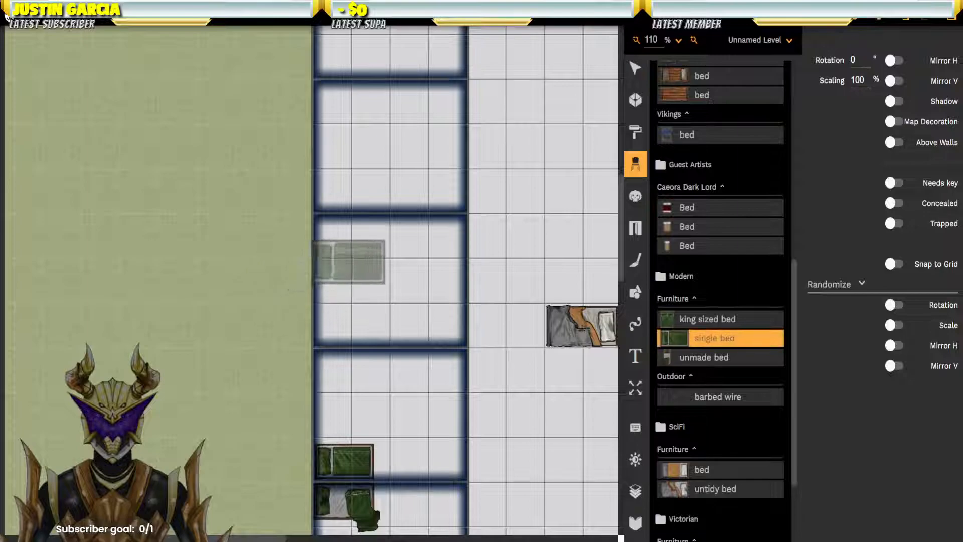
{"action": "left_click", "coordinate": [369, 261]}
{"action": "left_click", "coordinate": [371, 155]}
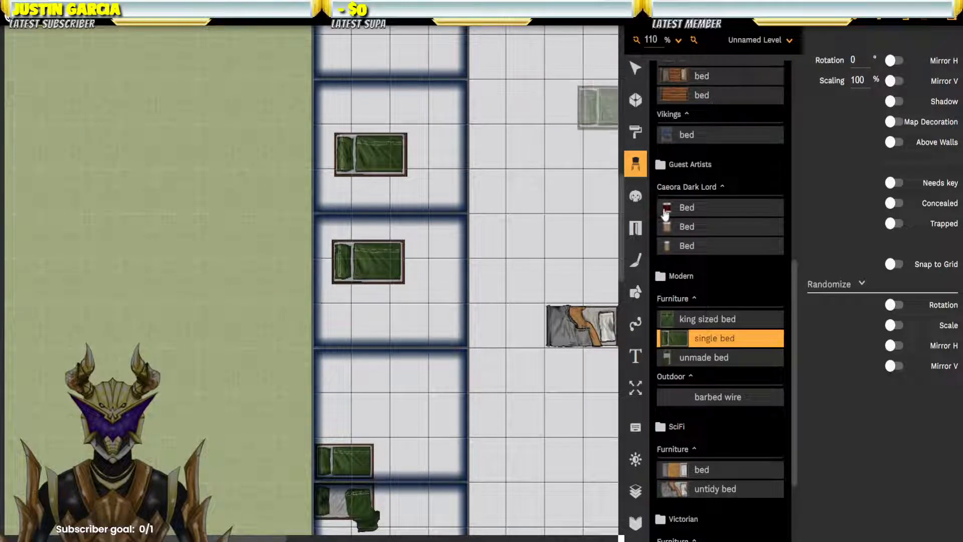
{"action": "left_click_drag", "start_coordinate": [535, 158], "coordinate": [479, 473]}
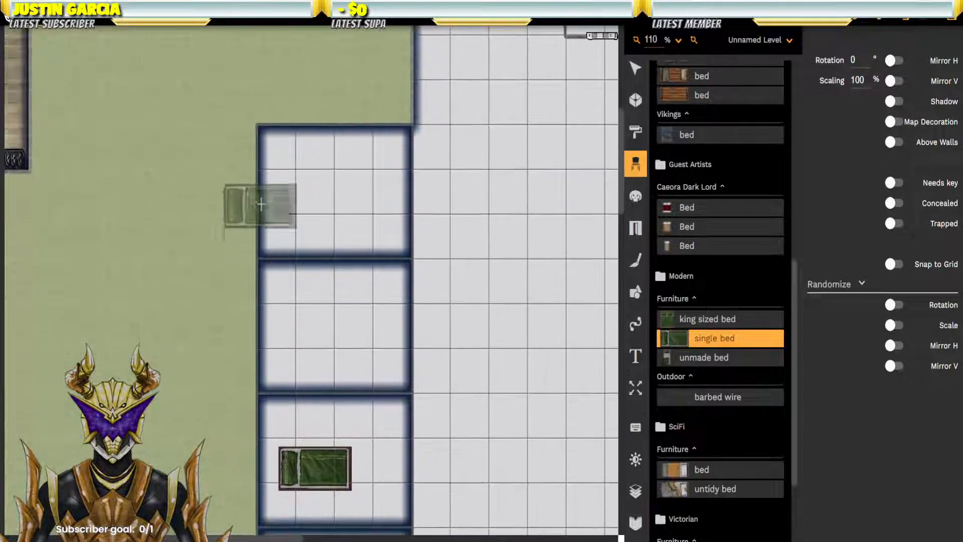
{"action": "left_click", "coordinate": [337, 196]}
Step: Place four Modern single beds in the small rooms along the opposite side of the hall, skipping the second room down
{"action": "left_click_drag", "start_coordinate": [534, 210], "coordinate": [23, 215]}
{"action": "left_click", "coordinate": [446, 205]}
{"action": "left_click_drag", "start_coordinate": [458, 375], "coordinate": [427, 136]}
{"action": "left_click", "coordinate": [424, 212]}
{"action": "left_click", "coordinate": [428, 378]}
{"action": "left_click_drag", "start_coordinate": [428, 448], "coordinate": [442, 172]}
{"action": "left_click", "coordinate": [432, 209]}
Step: Place a Modern unmade bed in the second small room down on each side of the hall
{"action": "left_click", "coordinate": [702, 357]}
{"action": "left_click_drag", "start_coordinate": [401, 140], "coordinate": [411, 508]}
{"action": "left_click", "coordinate": [434, 188]}
{"action": "left_click_drag", "start_coordinate": [324, 114], "coordinate": [595, 281]}
{"action": "left_click_drag", "start_coordinate": [318, 340], "coordinate": [551, 131]}
{"action": "left_click", "coordinate": [323, 131]}
Step: Rotate the unmade bed in the second small room down on the hall's left side to 270°, matching the bottom room's unmade bed
{"action": "left_click_drag", "start_coordinate": [385, 330], "coordinate": [427, 53]}
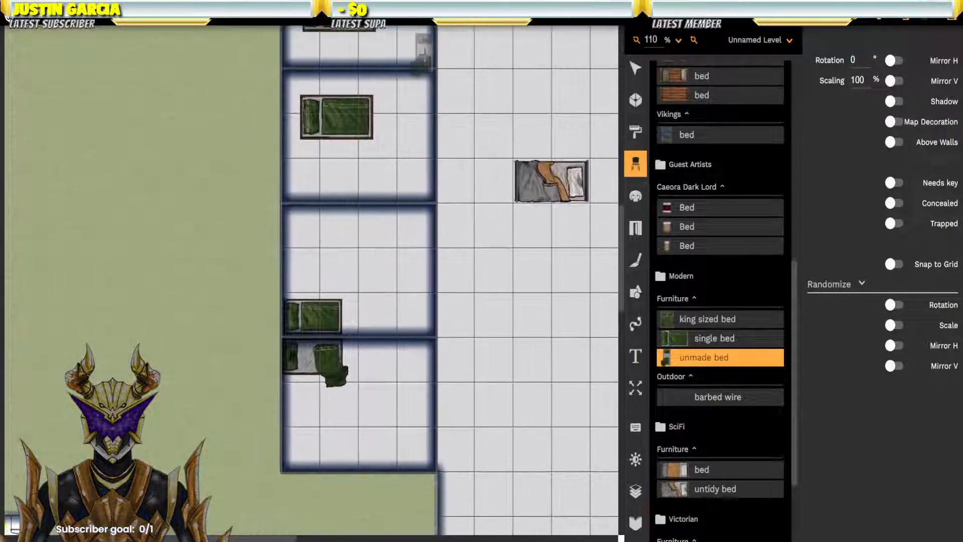
{"action": "left_click", "coordinate": [636, 72]}
{"action": "left_click", "coordinate": [323, 358]}
{"action": "left_click", "coordinate": [323, 358]}
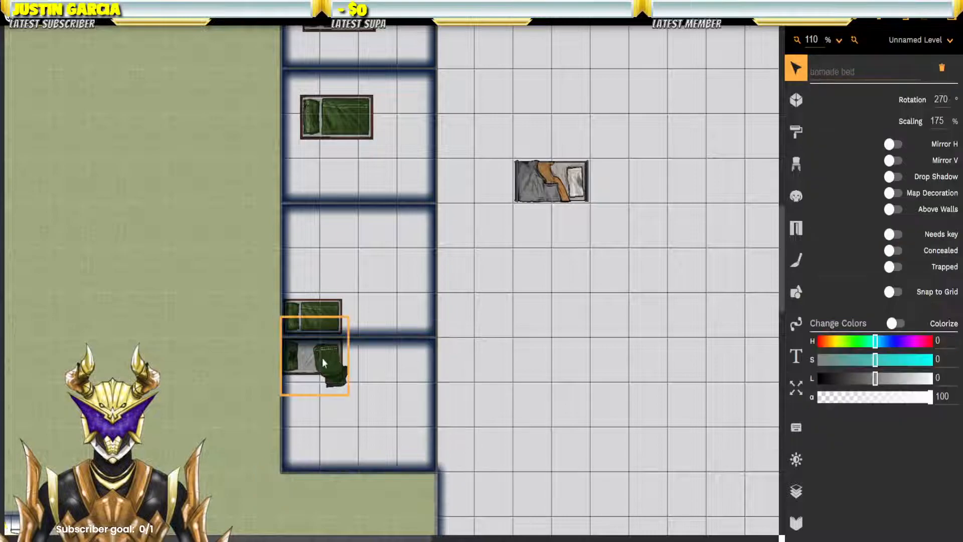
{"action": "mouse_move", "coordinate": [391, 198]}
{"action": "left_mouse_down"}
{"action": "mouse_move", "coordinate": [379, 429]}
{"action": "mouse_move", "coordinate": [388, 61]}
{"action": "mouse_move", "coordinate": [370, 294]}
{"action": "left_mouse_up"}
{"action": "left_click", "coordinate": [366, 266]}
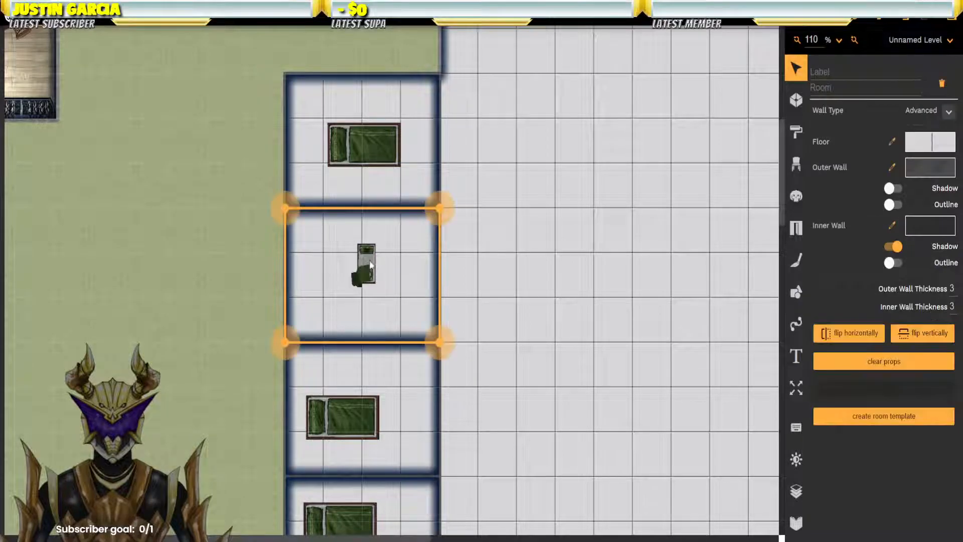
{"action": "left_click", "coordinate": [366, 265]}
{"action": "left_click", "coordinate": [938, 122]}
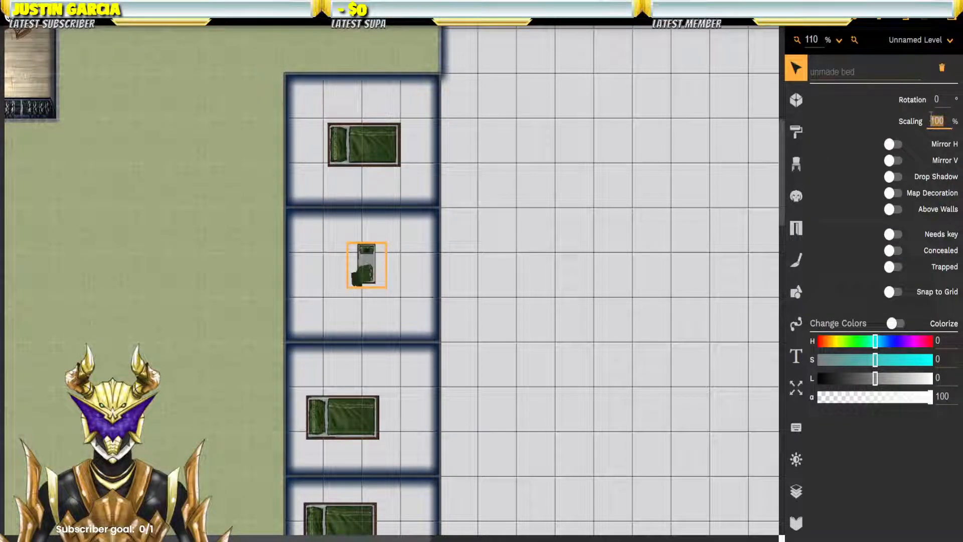
{"action": "type", "text": "172"}
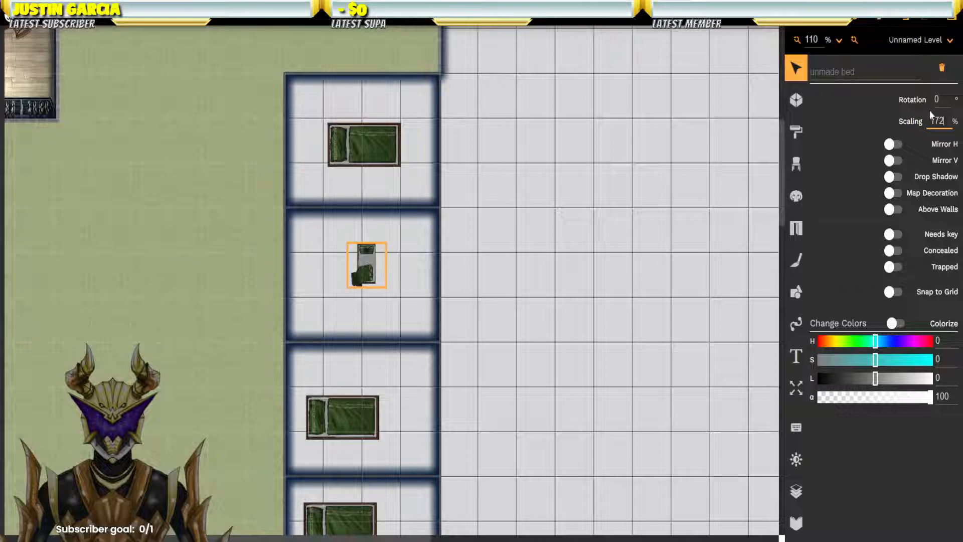
{"action": "left_click_drag", "start_coordinate": [949, 98], "coordinate": [898, 108]}
{"action": "type", "text": "270"}
{"action": "key", "text": "Return"}
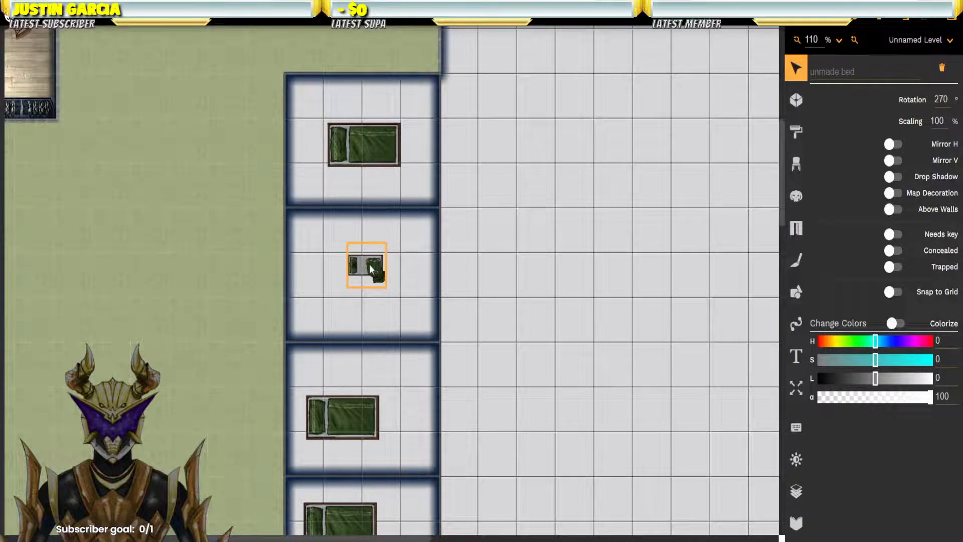
Step: Scale that unmade bed to 175% and fit it into the room's lower-left corner
{"action": "left_click_drag", "start_coordinate": [369, 264], "coordinate": [325, 322]}
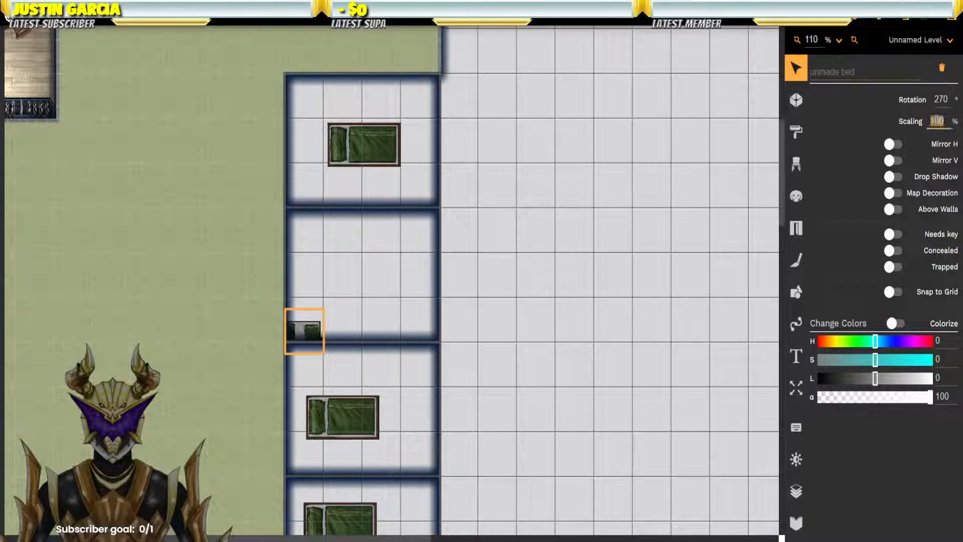
{"action": "key", "text": "Return"}
{"action": "left_click_drag", "start_coordinate": [315, 332], "coordinate": [330, 325]}
Step: Rotate the unmade bed in the second room down on the hall's right side to 90°, scale it to 175% and place it in the upper-right corner
{"action": "left_click_drag", "start_coordinate": [404, 440], "coordinate": [452, 124]}
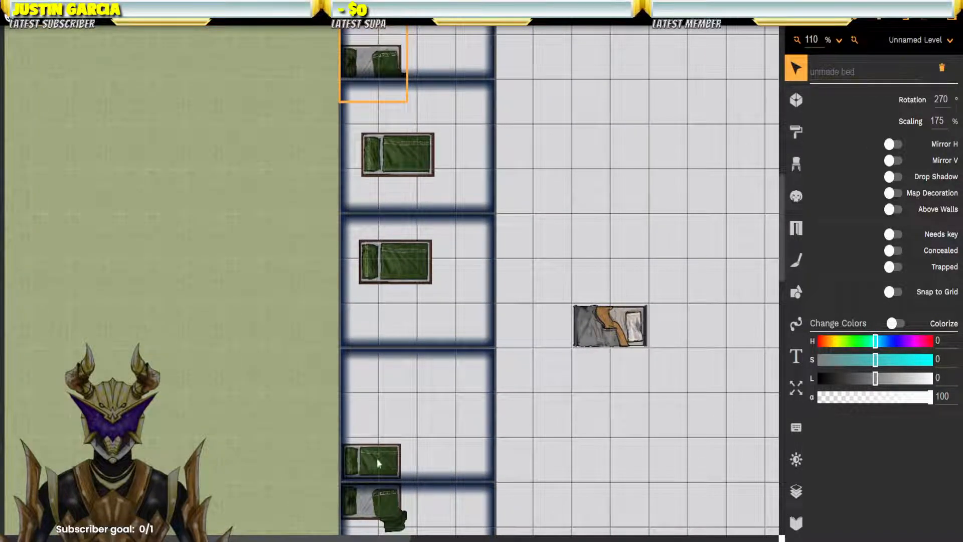
{"action": "left_click_drag", "start_coordinate": [493, 205], "coordinate": [487, 441]}
{"action": "left_click_drag", "start_coordinate": [481, 243], "coordinate": [279, 268]}
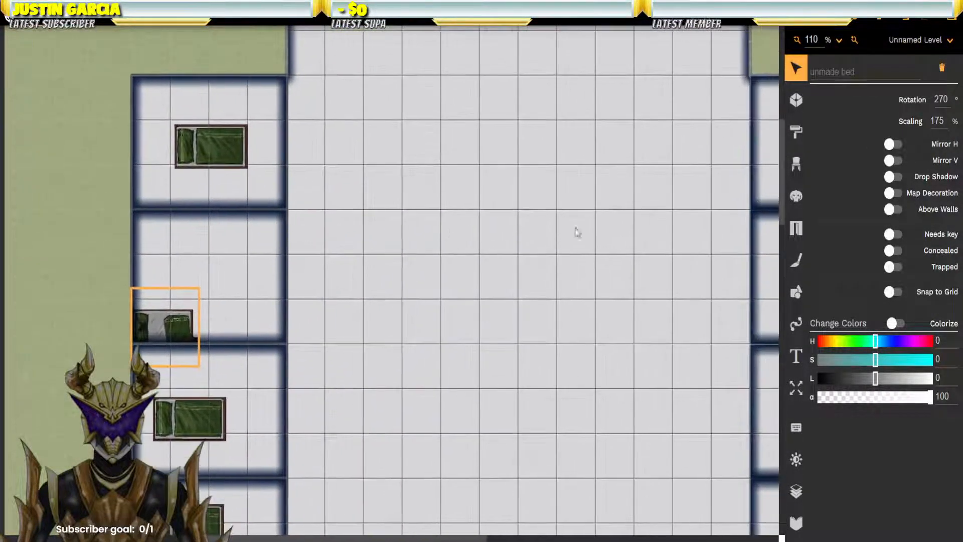
{"action": "left_click_drag", "start_coordinate": [629, 233], "coordinate": [298, 258]}
{"action": "left_click", "coordinate": [507, 311]}
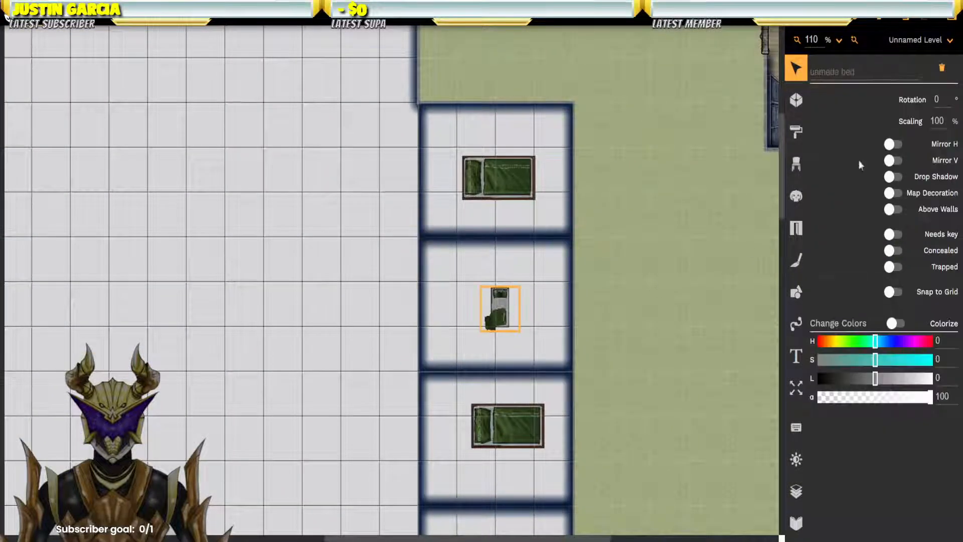
{"action": "left_click", "coordinate": [944, 97]}
{"action": "type", "text": "9"}
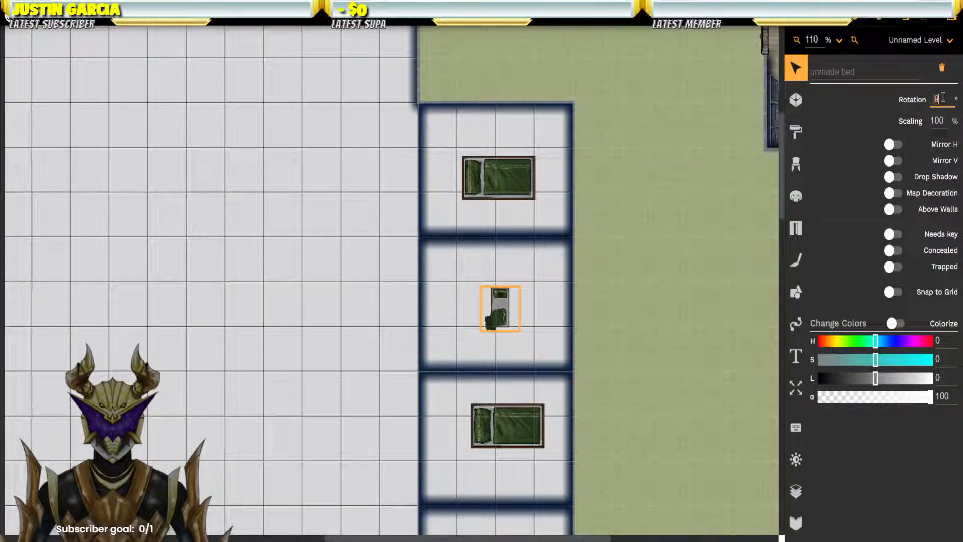
{"action": "type", "text": "0"}
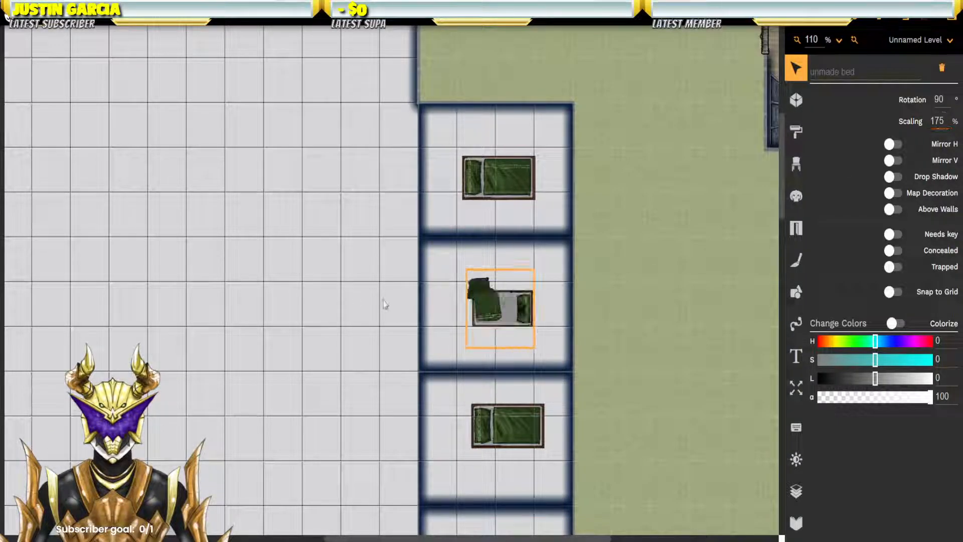
{"action": "left_click_drag", "start_coordinate": [496, 309], "coordinate": [538, 254]}
{"action": "left_click", "coordinate": [508, 331]}
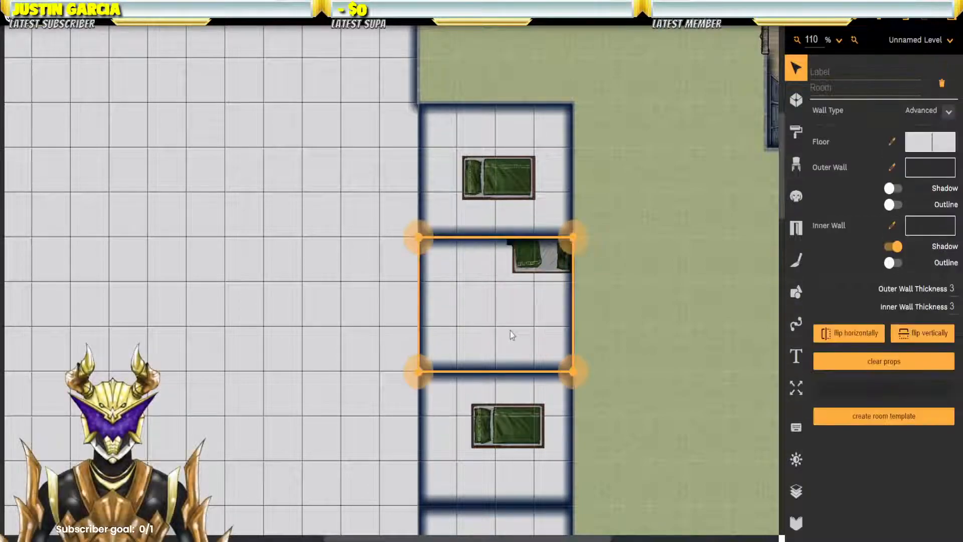
Step: Scale the unmade bed in the bottom right-side room to 175%, rotate it to 90° and move it into the room's lower-right corner
{"action": "left_click_drag", "start_coordinate": [524, 413], "coordinate": [467, 240]}
{"action": "left_click", "coordinate": [474, 310]}
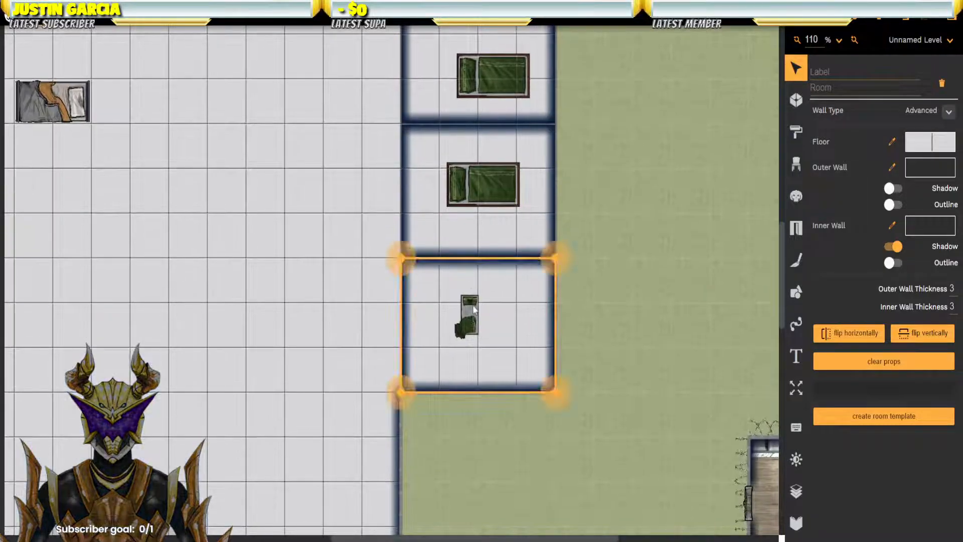
{"action": "left_click", "coordinate": [474, 310]}
{"action": "left_click_drag", "start_coordinate": [474, 310], "coordinate": [514, 308]}
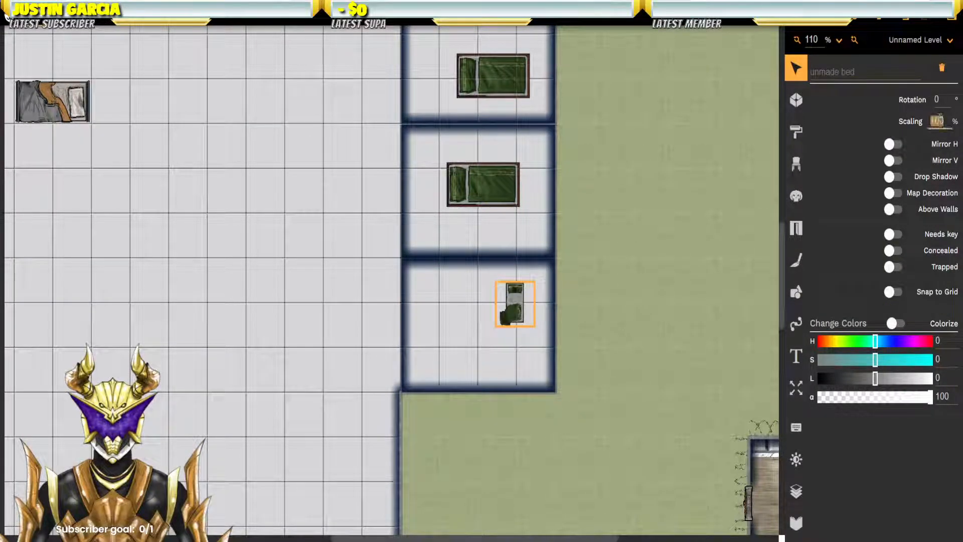
{"action": "type", "text": "175"}
{"action": "key", "text": "Return"}
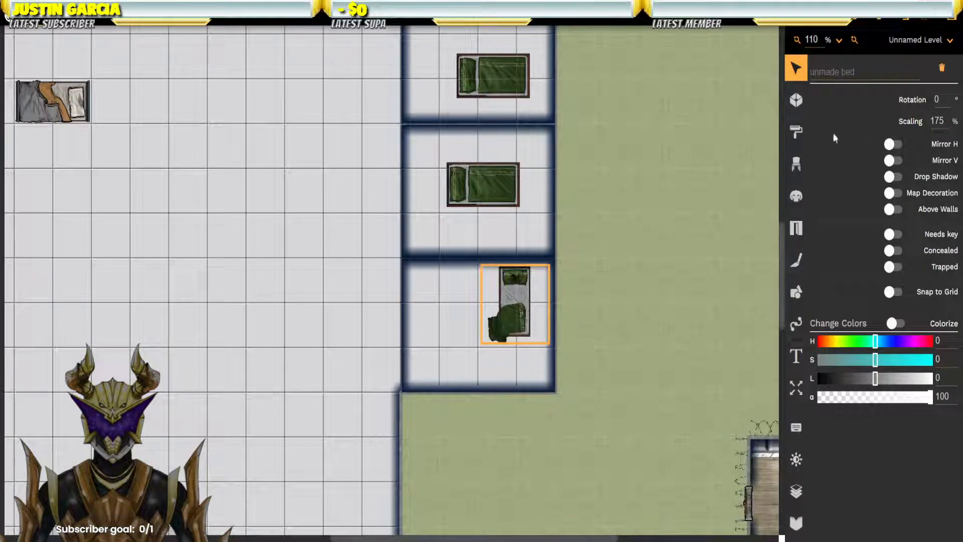
{"action": "left_click", "coordinate": [941, 99]}
{"action": "key", "text": "Return"}
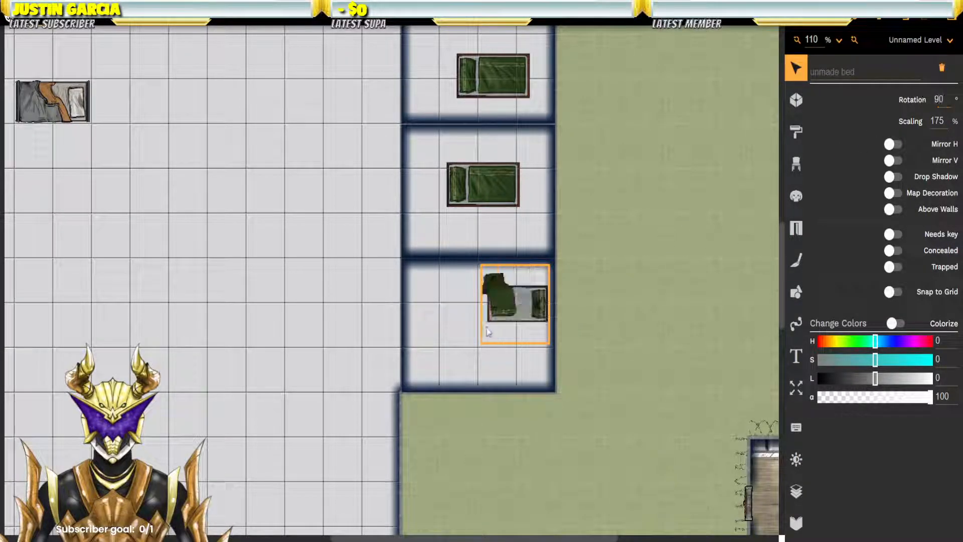
{"action": "left_click_drag", "start_coordinate": [509, 305], "coordinate": [517, 375]}
Step: Rotate the single bed in the fifth room down on the hall's right side to 180° and move it to the room's upper-right corner
{"action": "left_click_drag", "start_coordinate": [536, 230], "coordinate": [621, 326]}
{"action": "left_click", "coordinate": [591, 273]}
{"action": "left_click", "coordinate": [585, 275]}
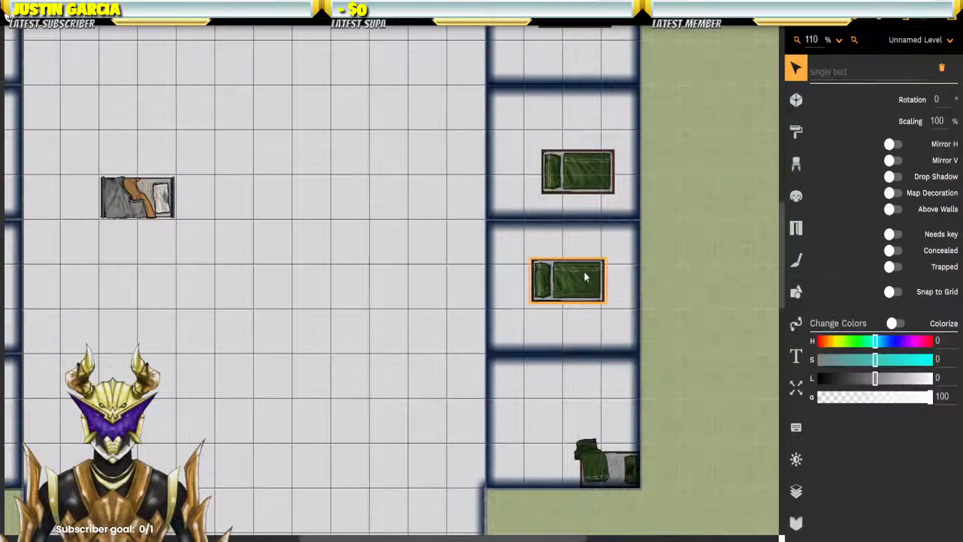
{"action": "left_click", "coordinate": [937, 99]}
{"action": "key", "text": "Return"}
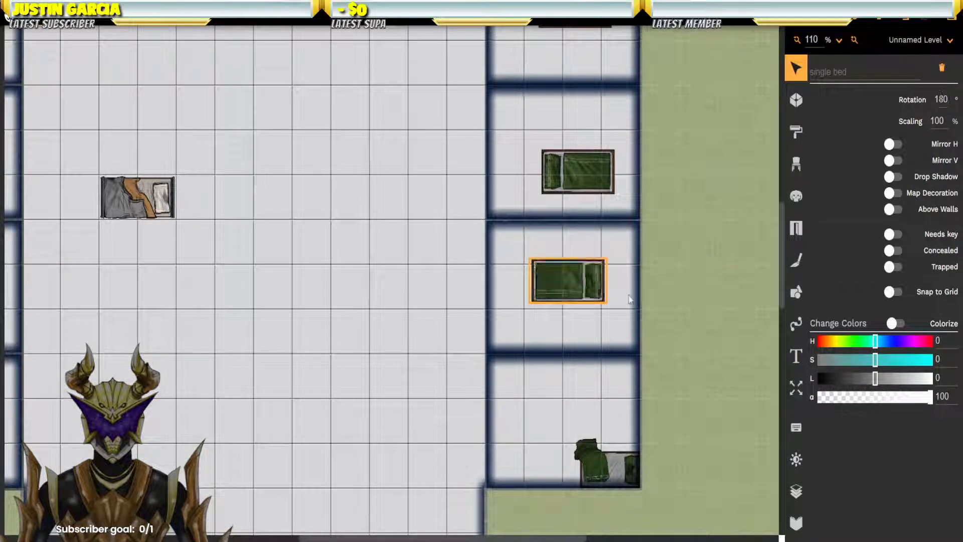
{"action": "left_click_drag", "start_coordinate": [563, 282], "coordinate": [591, 241]}
Step: Check the single bed across the hall, then scale the right-side fifth room's bed to 80% and align it in the upper-right corner
{"action": "left_click_drag", "start_coordinate": [494, 265], "coordinate": [768, 203]}
{"action": "left_click", "coordinate": [168, 270]}
{"action": "left_click", "coordinate": [177, 268]}
{"action": "left_click_drag", "start_coordinate": [687, 214], "coordinate": [354, 247]}
{"action": "left_click", "coordinate": [533, 220]}
{"action": "left_click", "coordinate": [552, 212]}
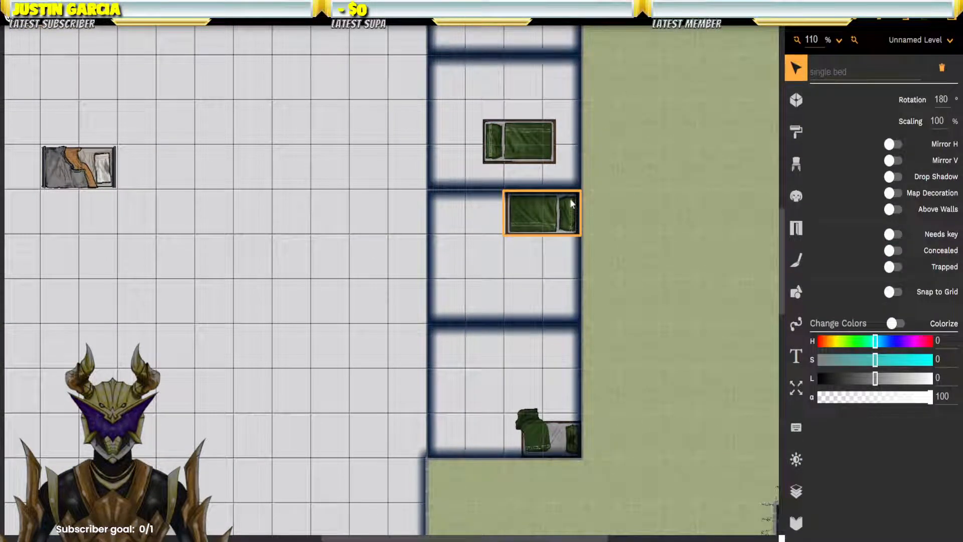
{"action": "left_click", "coordinate": [937, 119]}
{"action": "key", "text": "Return"}
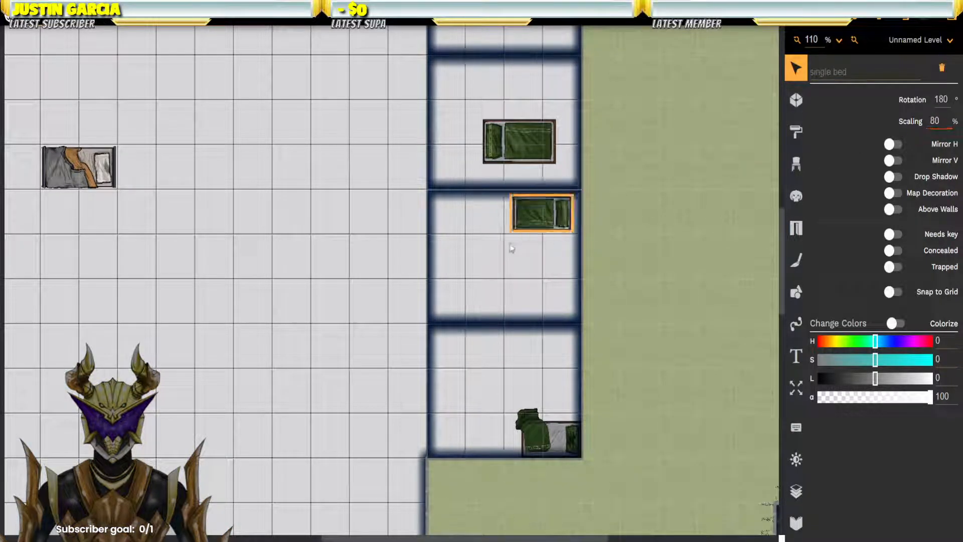
{"action": "scroll", "coordinate": [512, 248], "scroll_direction": "up", "scroll_amount": 1}
{"action": "left_click_drag", "start_coordinate": [547, 242], "coordinate": [553, 232]}
Step: Scale the single bed in the fourth right-side room to 80%, rotate it to 180° and move it into the room's lower-right corner
{"action": "left_click", "coordinate": [531, 171]}
{"action": "left_click", "coordinate": [531, 171]}
{"action": "left_click_drag", "start_coordinate": [949, 122], "coordinate": [913, 104]}
{"action": "type", "text": "80"}
{"action": "key", "text": "Return"}
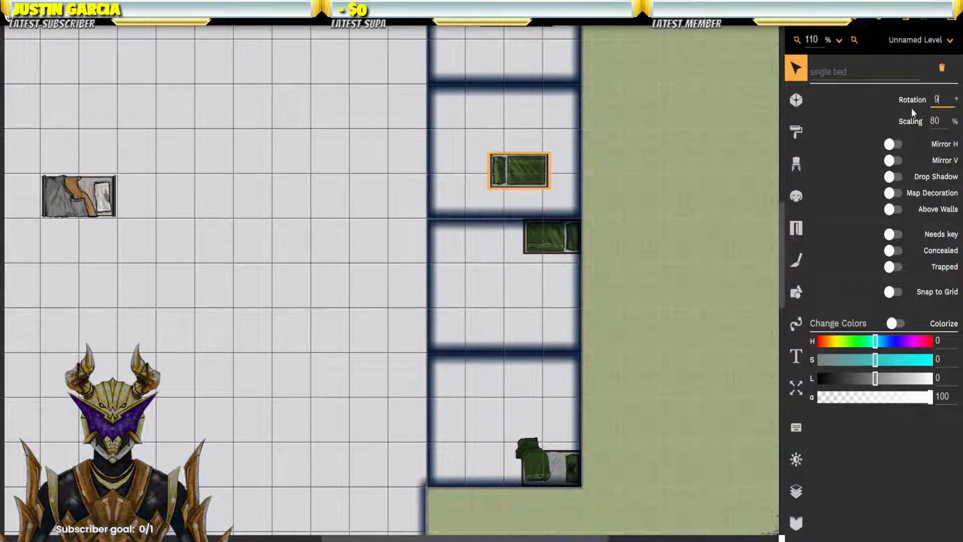
{"action": "type", "text": "90"}
{"action": "key", "text": "Return"}
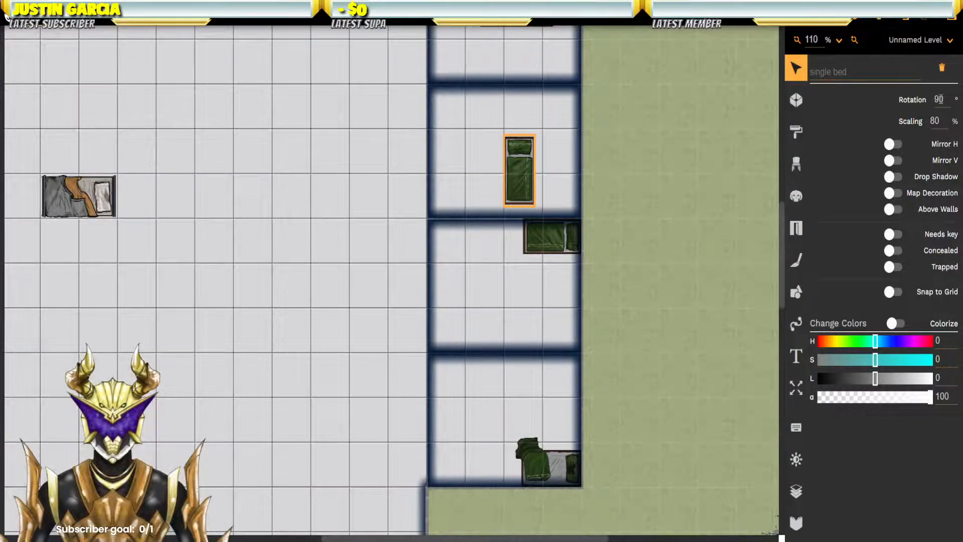
{"action": "type", "text": "180"}
{"action": "key", "text": "Return"}
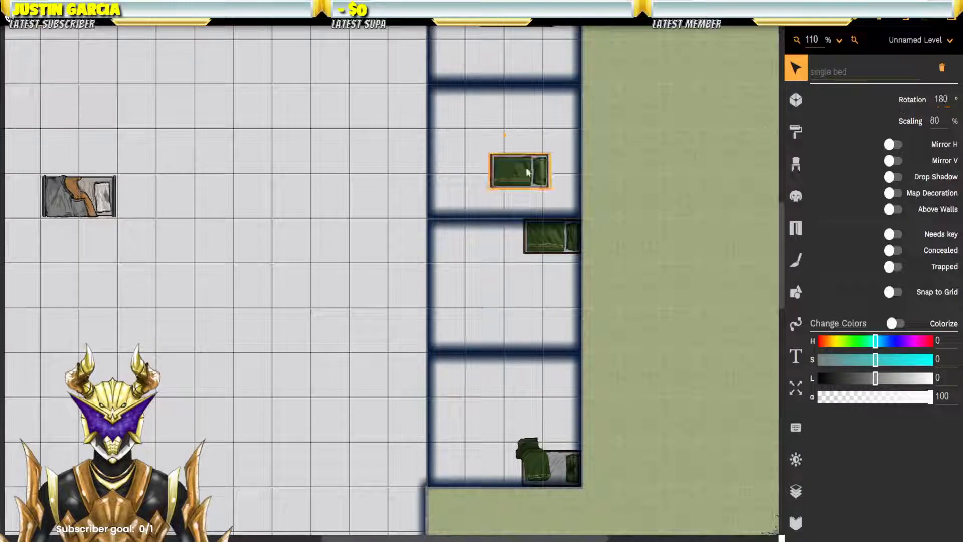
{"action": "left_click_drag", "start_coordinate": [508, 166], "coordinate": [541, 196]}
Step: Rotate the single bed in the third right-side room to 180°, scale it to 80% and move it into the room's lower-right corner
{"action": "scroll", "coordinate": [529, 228], "scroll_direction": "up", "scroll_amount": 5}
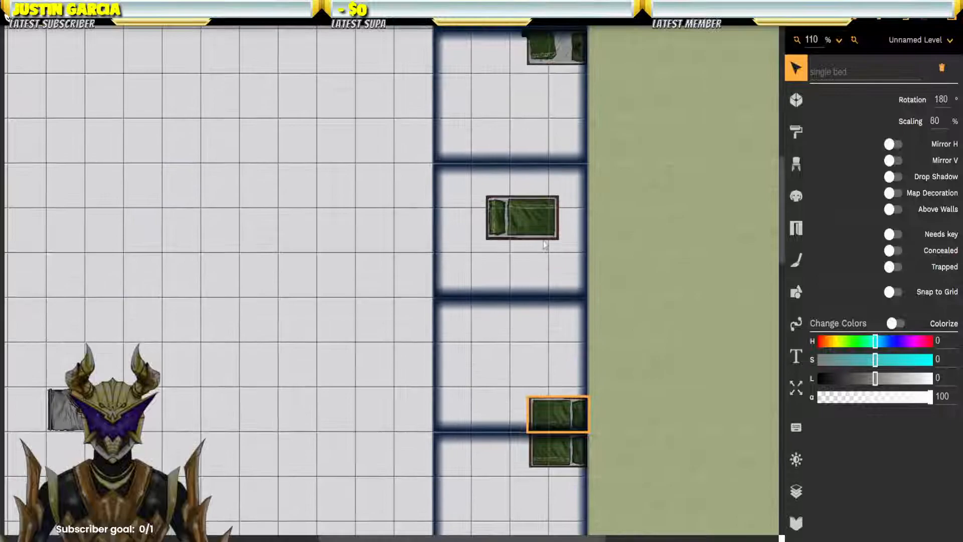
{"action": "left_click", "coordinate": [543, 219]}
{"action": "left_click_drag", "start_coordinate": [521, 149], "coordinate": [540, 207]}
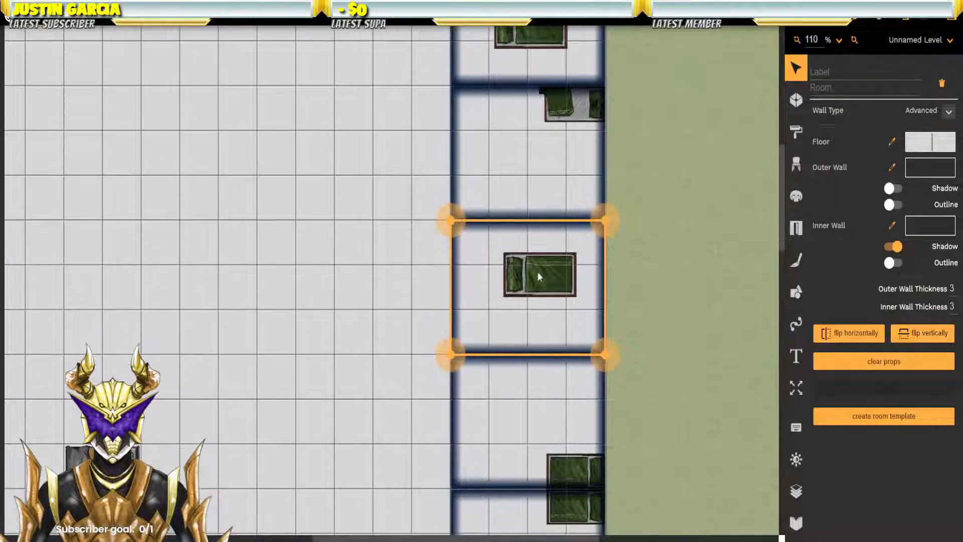
{"action": "left_click", "coordinate": [539, 274]}
{"action": "left_click", "coordinate": [897, 100]}
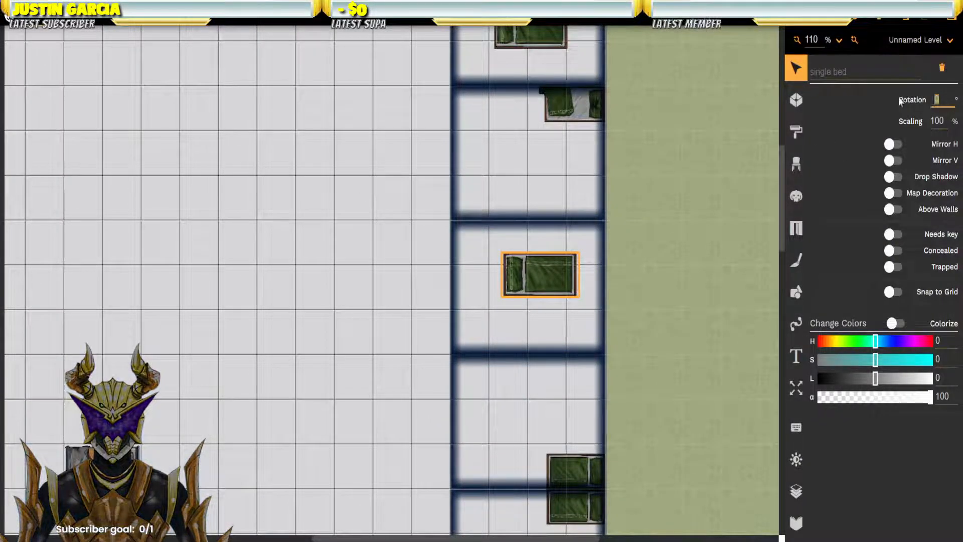
{"action": "type", "text": "180"}
{"action": "key", "text": "Return"}
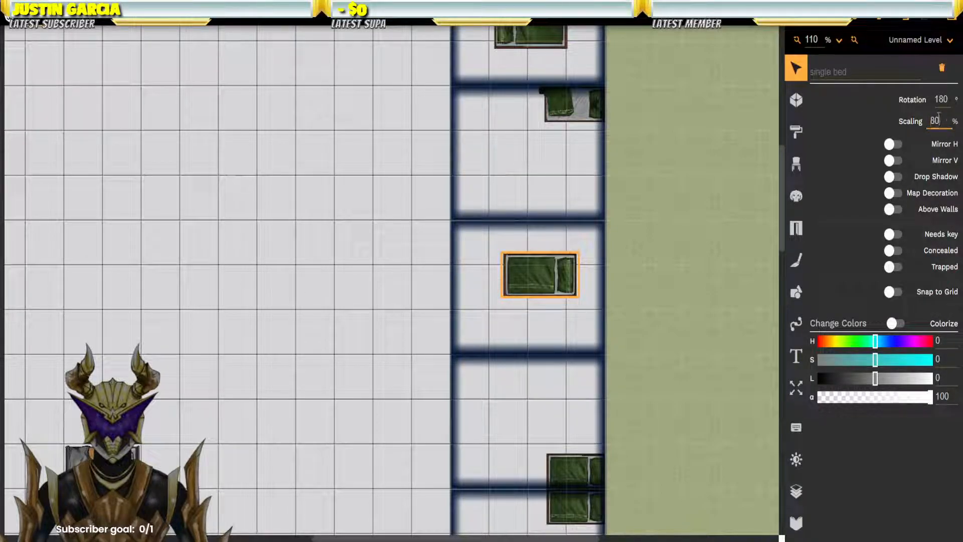
{"action": "key", "text": "Return"}
{"action": "left_click_drag", "start_coordinate": [541, 280], "coordinate": [563, 420]}
Step: Scale the single bed in the first right-side room to 80%, rotate it to 180° and move it into the room's lower-right corner
{"action": "left_click", "coordinate": [566, 162]}
{"action": "left_click", "coordinate": [567, 165]}
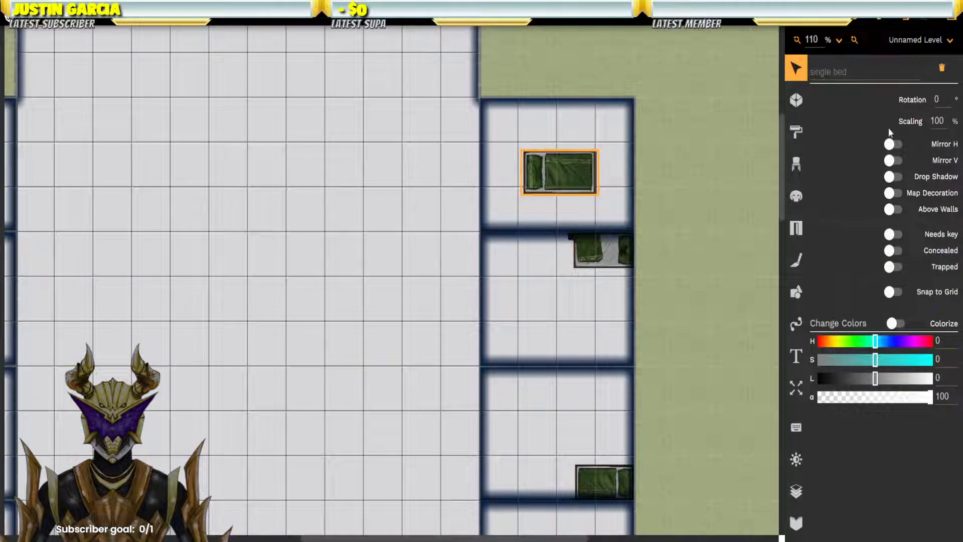
{"action": "type", "text": "80"}
{"action": "key", "text": "Return"}
{"action": "left_click", "coordinate": [899, 101]}
{"action": "type", "text": "180"}
{"action": "key", "text": "Return"}
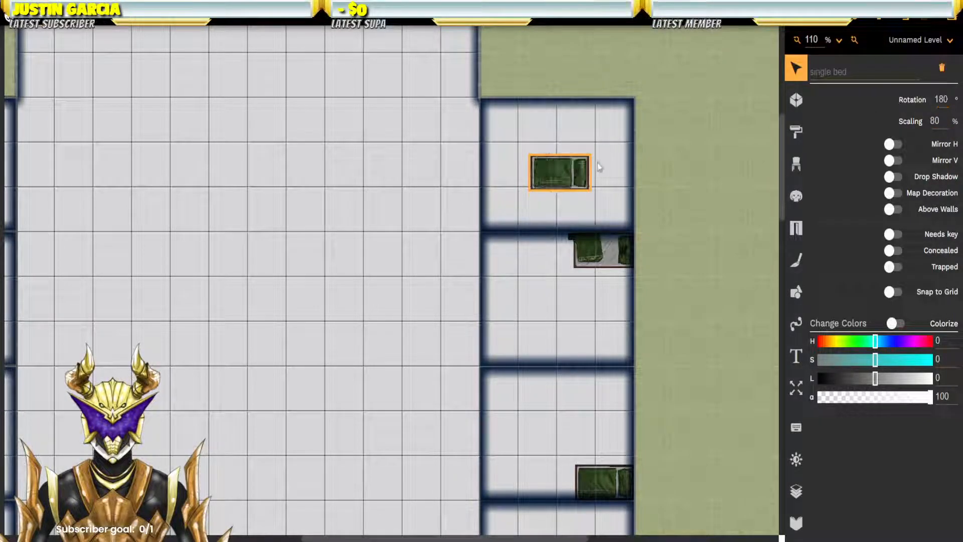
{"action": "left_click_drag", "start_coordinate": [607, 217], "coordinate": [607, 216]}
{"action": "left_click_drag", "start_coordinate": [500, 174], "coordinate": [510, 157]}
{"action": "left_click", "coordinate": [434, 171]}
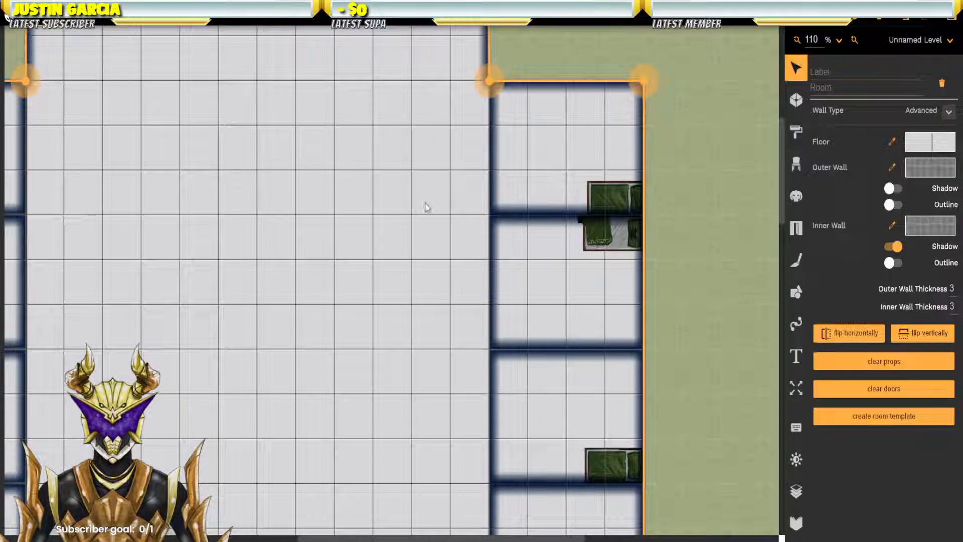
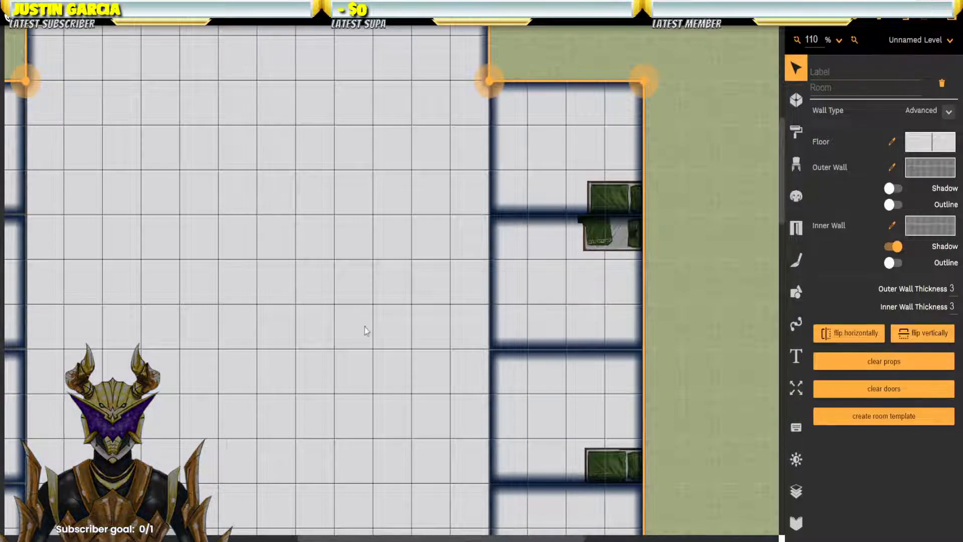
Step: Scale the single bed in the first left-side room to 80% and move it into the room's upper-left corner
{"action": "left_click_drag", "start_coordinate": [345, 258], "coordinate": [560, 299]}
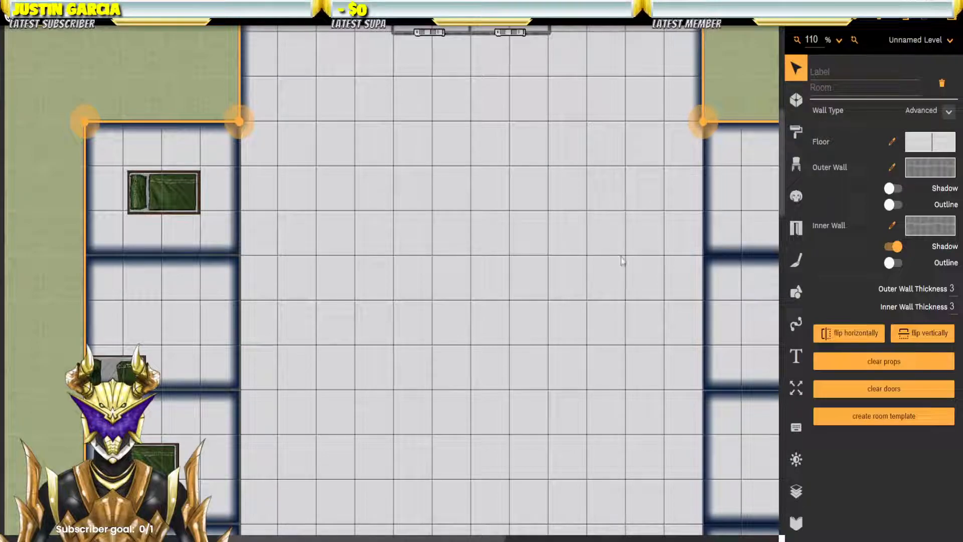
{"action": "left_click_drag", "start_coordinate": [333, 164], "coordinate": [619, 259]}
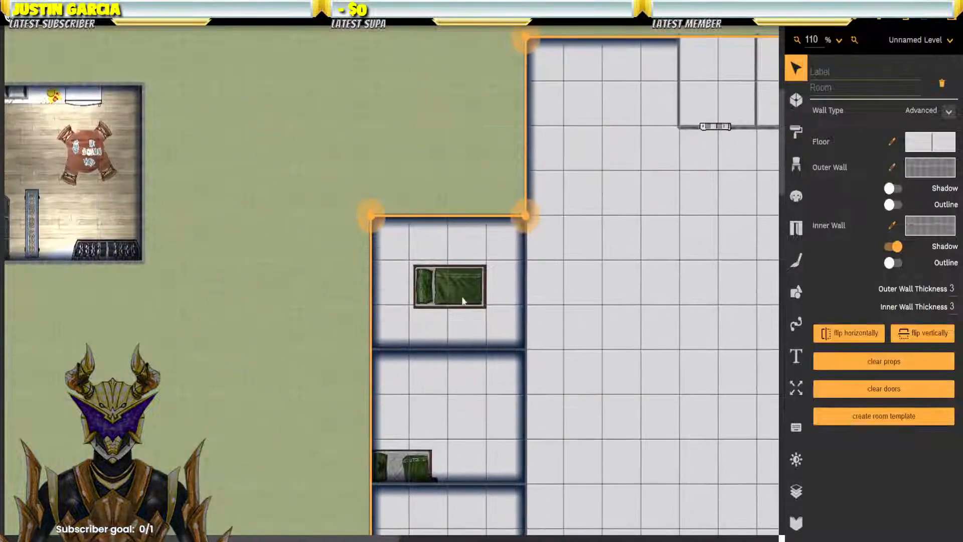
{"action": "left_click", "coordinate": [464, 290]}
{"action": "left_click", "coordinate": [455, 286]}
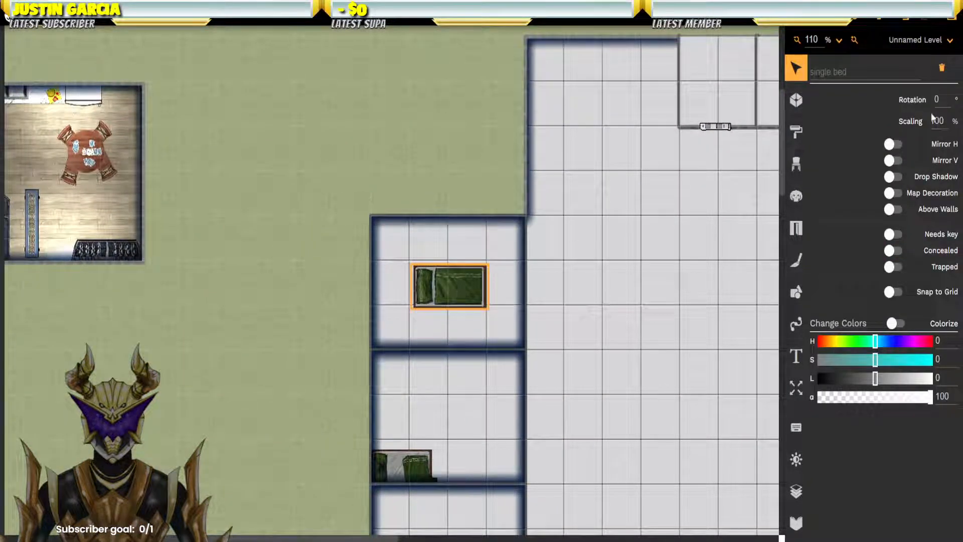
{"action": "left_click", "coordinate": [941, 99]}
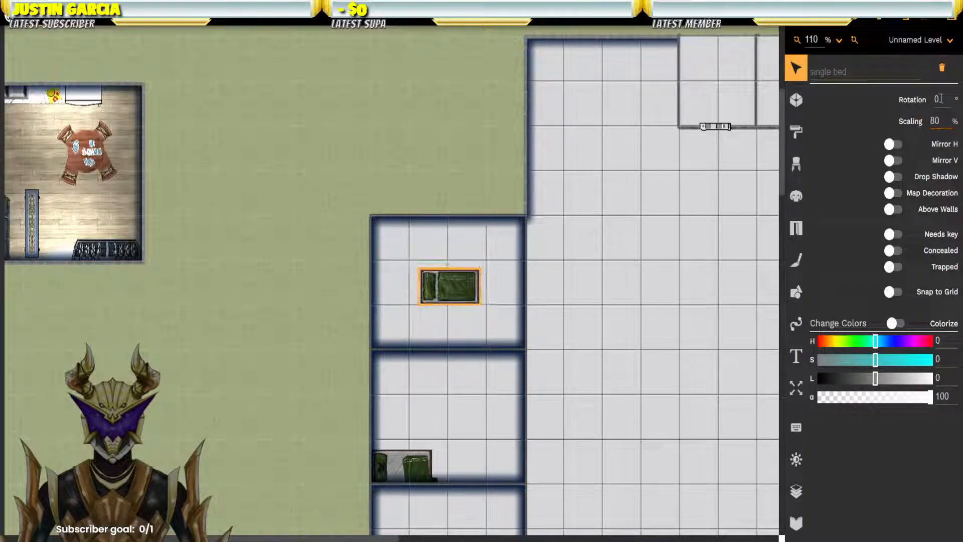
{"action": "left_click_drag", "start_coordinate": [459, 292], "coordinate": [412, 242]}
Step: Scale the single bed in the third left-side room to 80% and move it into the room's upper-left corner
{"action": "left_click_drag", "start_coordinate": [482, 317], "coordinate": [457, 14]}
{"action": "left_click", "coordinate": [400, 259]}
{"action": "left_click", "coordinate": [411, 258]}
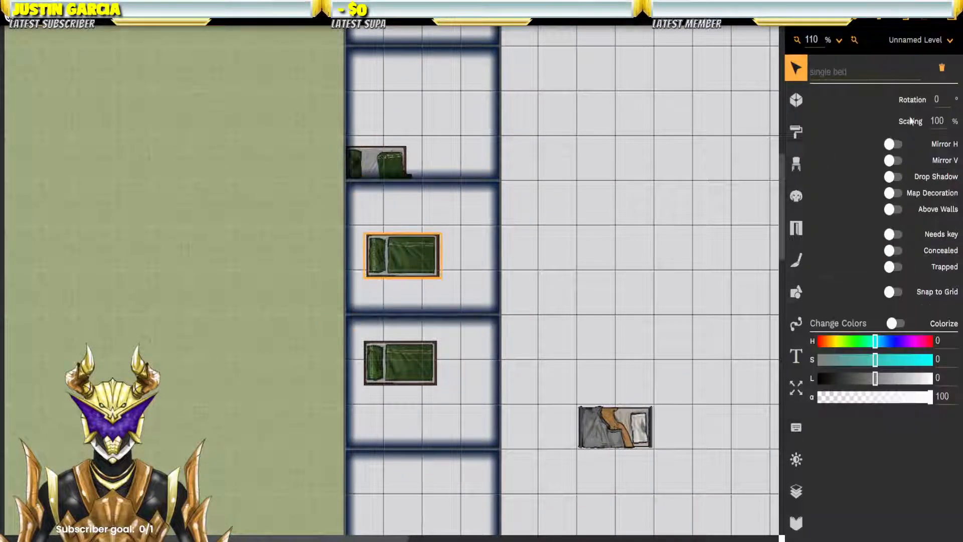
{"action": "type", "text": "8"}
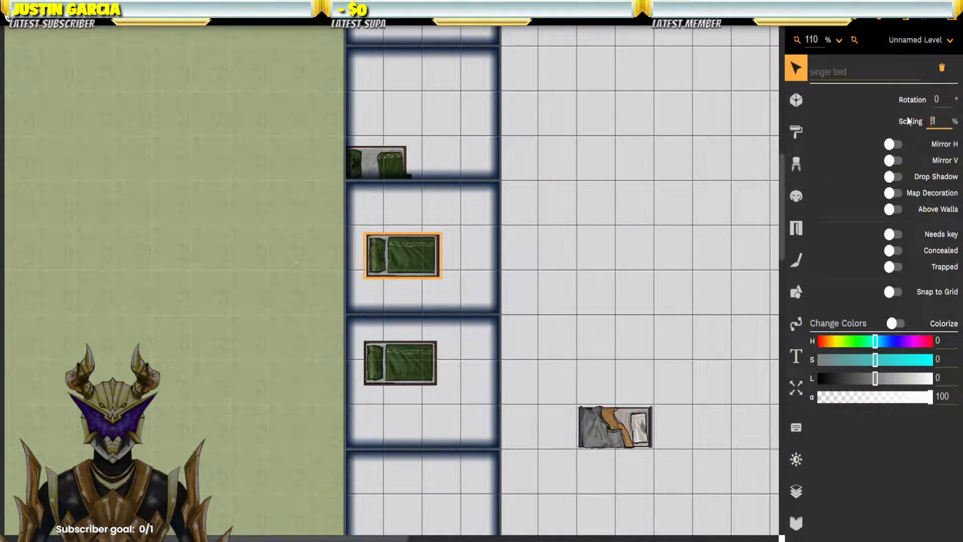
{"action": "type", "text": "0"}
{"action": "key", "text": "Return"}
{"action": "left_click_drag", "start_coordinate": [400, 256], "coordinate": [369, 206]}
Step: Scale the single bed in the fourth left-side room to 80% and move it into the room's upper-left corner
{"action": "left_click_drag", "start_coordinate": [469, 264], "coordinate": [503, 71]}
{"action": "left_click", "coordinate": [464, 162]}
{"action": "left_click", "coordinate": [464, 162]}
{"action": "type", "text": "8"}
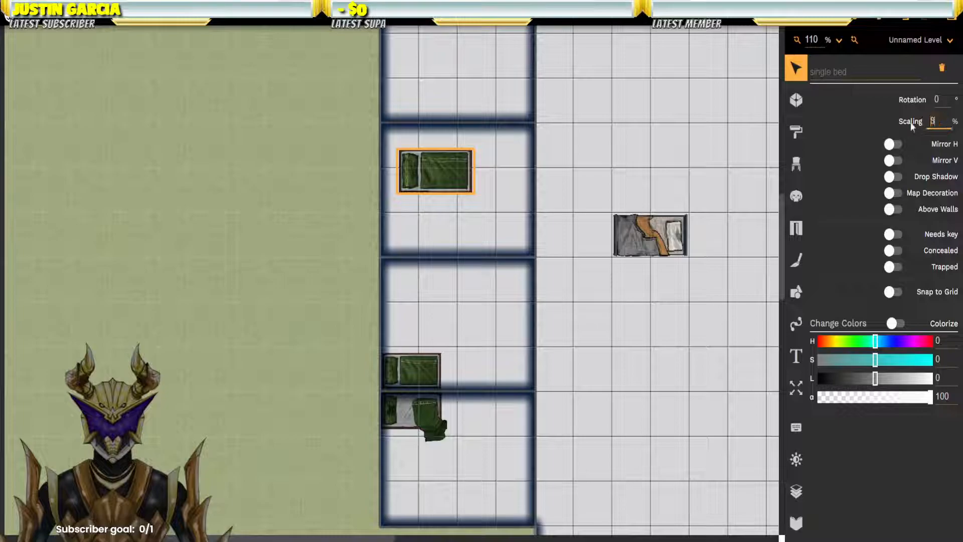
{"action": "type", "text": "0"}
{"action": "key", "text": "Return"}
{"action": "left_click_drag", "start_coordinate": [420, 147], "coordinate": [417, 142]}
Step: Find the toilet seat prop and place one near the hall-side wall in each of the six left-side rooms
{"action": "left_click", "coordinate": [601, 170]}
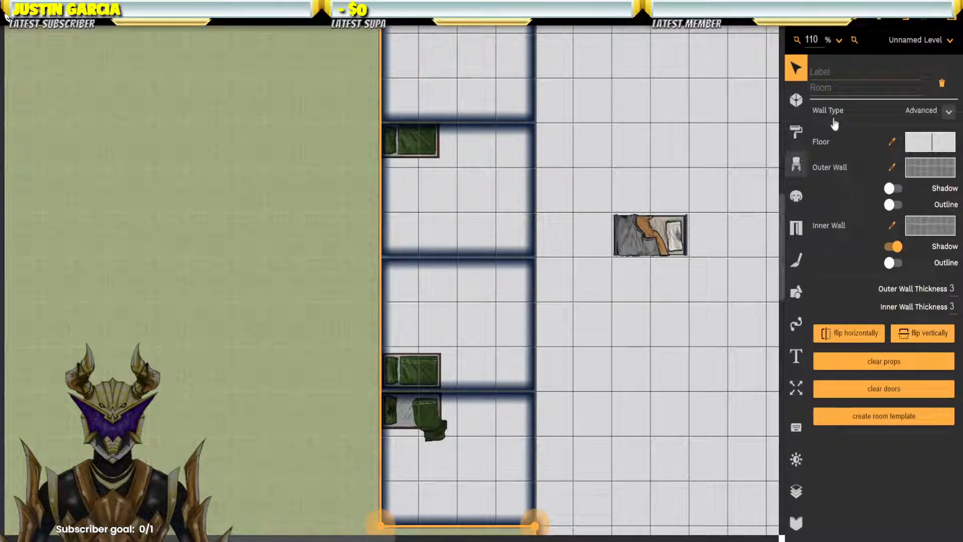
{"action": "left_click", "coordinate": [796, 164]}
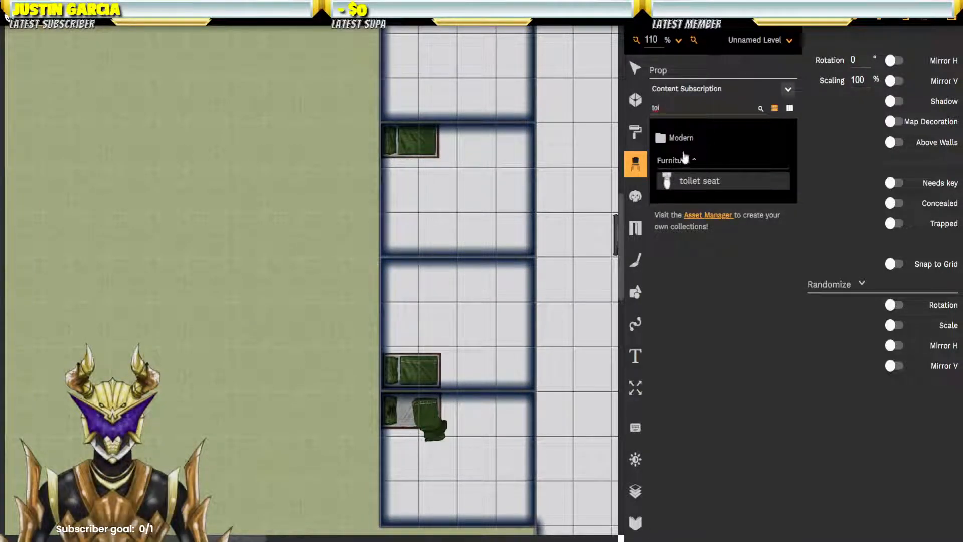
{"action": "left_click", "coordinate": [684, 181]}
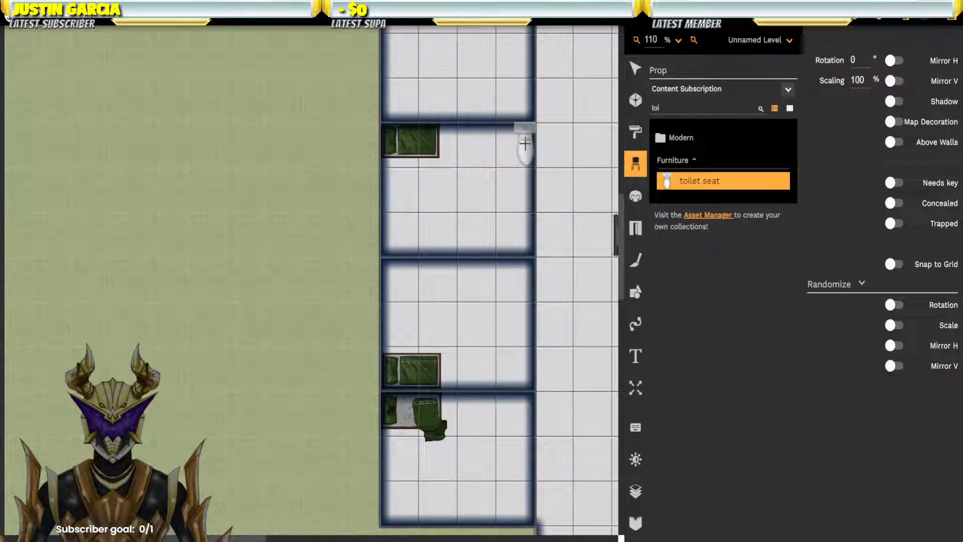
{"action": "left_click", "coordinate": [524, 144]}
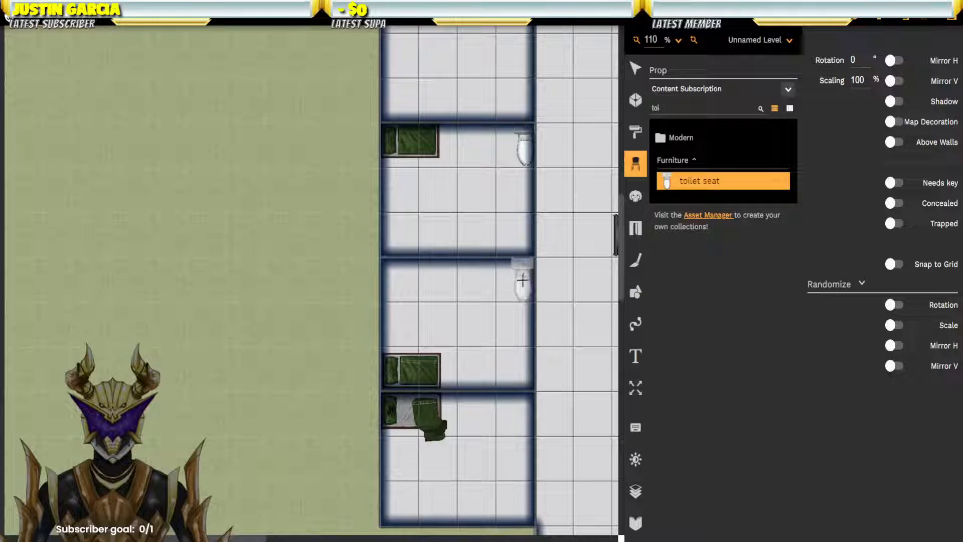
{"action": "left_click", "coordinate": [517, 359]}
{"action": "left_click", "coordinate": [517, 422]}
{"action": "left_click_drag", "start_coordinate": [504, 169], "coordinate": [475, 387]}
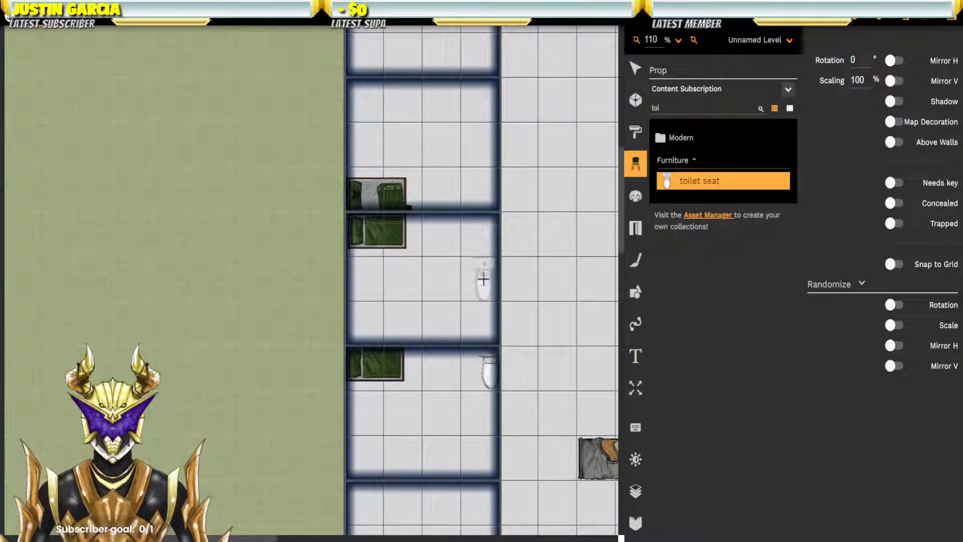
{"action": "left_click", "coordinate": [483, 256]}
{"action": "left_click_drag", "start_coordinate": [468, 129], "coordinate": [459, 430]}
{"action": "left_click", "coordinate": [473, 323]}
Step: Place a toilet seat near the hall-side wall in each of the six right-side rooms
{"action": "left_click_drag", "start_coordinate": [542, 339], "coordinate": [169, 305]}
{"action": "left_click_drag", "start_coordinate": [396, 295], "coordinate": [136, 253]}
{"action": "left_click", "coordinate": [374, 234]}
{"action": "left_click", "coordinate": [378, 358]}
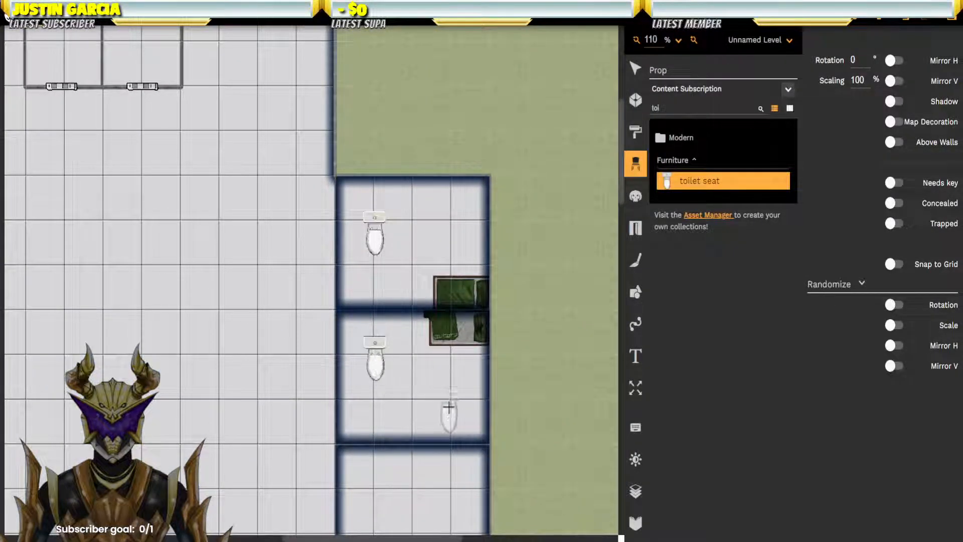
{"action": "left_click_drag", "start_coordinate": [447, 405], "coordinate": [490, 177]}
{"action": "left_click", "coordinate": [412, 300]}
{"action": "left_click", "coordinate": [420, 431]}
{"action": "left_click_drag", "start_coordinate": [463, 452], "coordinate": [493, 90]}
{"action": "left_click", "coordinate": [430, 211]}
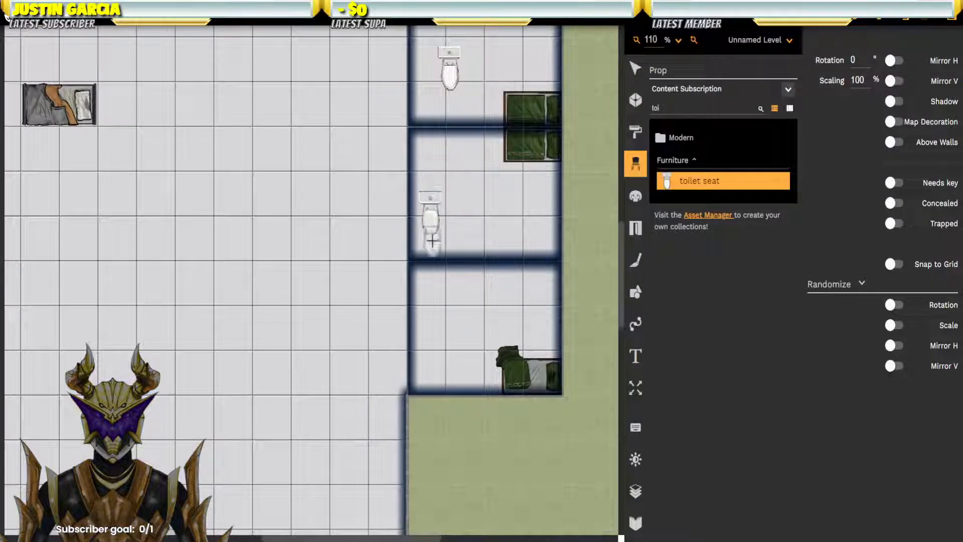
{"action": "left_click", "coordinate": [426, 308]}
Step: Search the props for "sink" and place a bathroom sink in each of the six left-side rooms
{"action": "left_click_drag", "start_coordinate": [310, 194], "coordinate": [631, 213]}
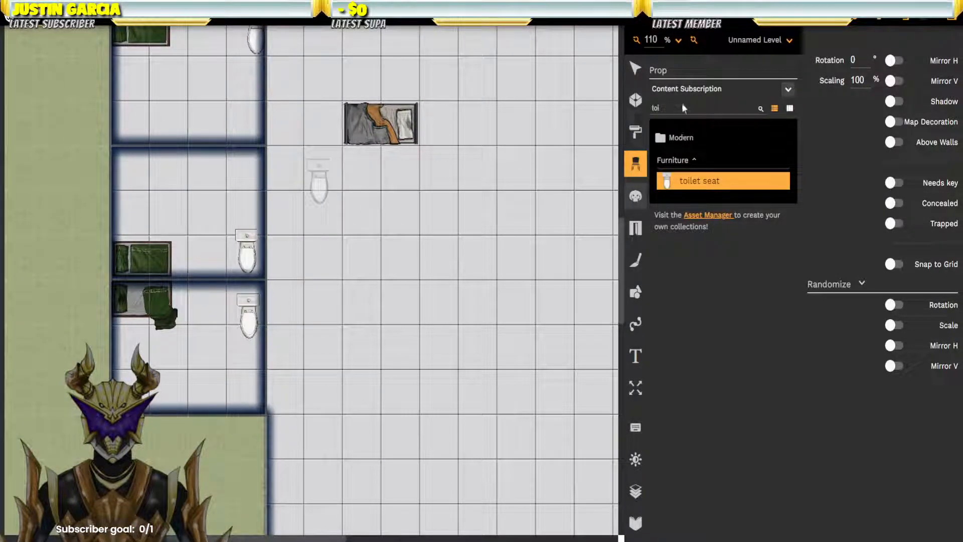
{"action": "type", "text": "sink"}
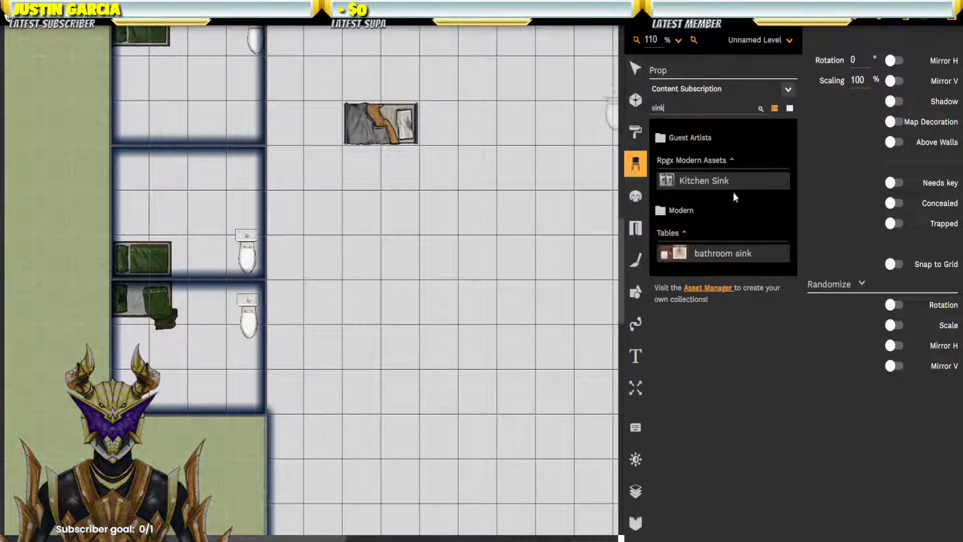
{"action": "left_click", "coordinate": [723, 254]}
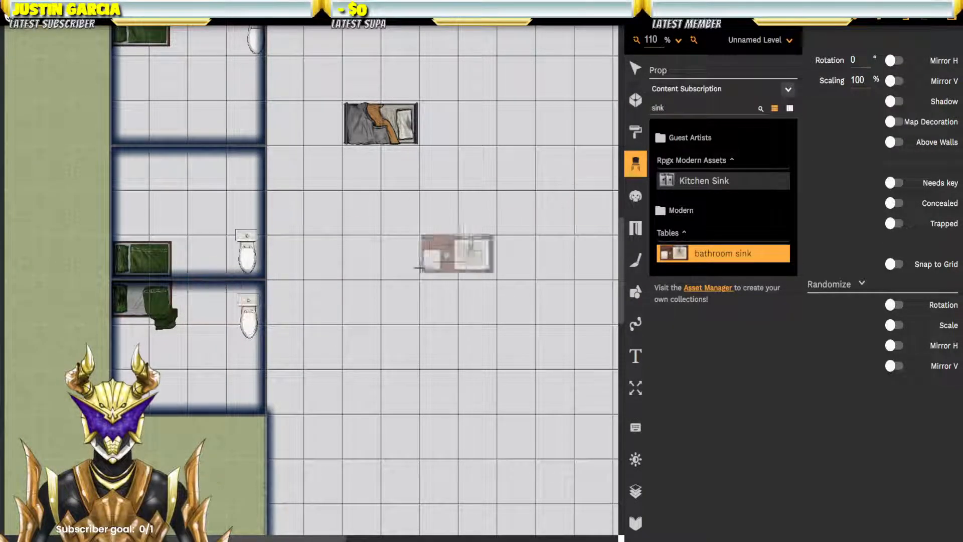
{"action": "left_click", "coordinate": [191, 355]}
{"action": "left_click", "coordinate": [201, 204]}
{"action": "left_click_drag", "start_coordinate": [194, 90], "coordinate": [423, 395]}
{"action": "left_click", "coordinate": [411, 362]}
{"action": "left_click", "coordinate": [435, 236]}
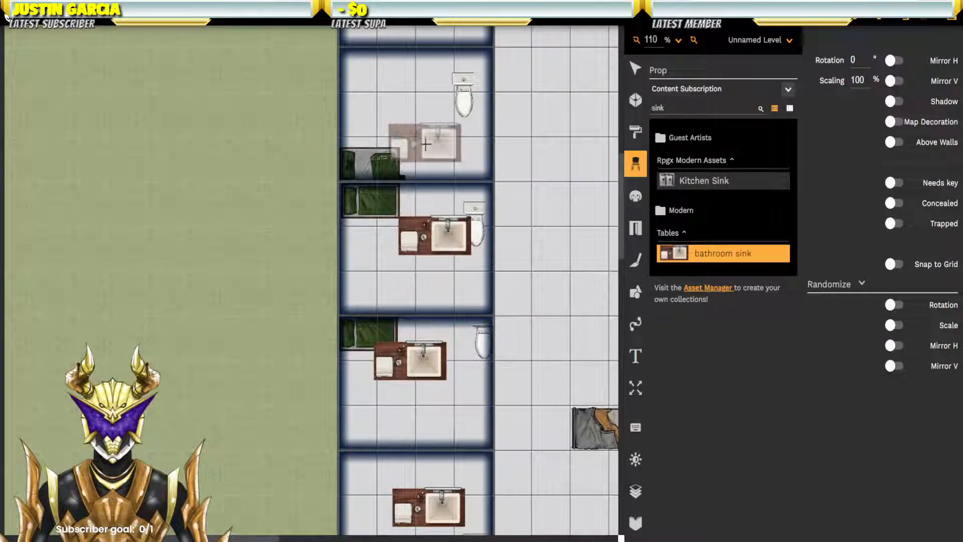
{"action": "left_click", "coordinate": [426, 143]}
{"action": "left_click_drag", "start_coordinate": [478, 152], "coordinate": [442, 520]}
{"action": "left_click", "coordinate": [382, 348]}
Step: Place a bathroom sink in each of the six right-side rooms
{"action": "left_click_drag", "start_coordinate": [567, 315], "coordinate": [108, 264]}
{"action": "left_click", "coordinate": [572, 288]}
{"action": "left_click", "coordinate": [571, 454]}
{"action": "left_click_drag", "start_coordinate": [540, 452], "coordinate": [314, 137]}
{"action": "left_click", "coordinate": [338, 246]}
{"action": "left_click", "coordinate": [337, 395]}
{"action": "left_click_drag", "start_coordinate": [353, 471], "coordinate": [401, 198]}
{"action": "left_click", "coordinate": [383, 272]}
{"action": "left_click", "coordinate": [385, 395]}
Step: Search for "poster" and place one rifle-shaped poster beside the bed in the sixth left-side room and the other rifle-shaped one in the second
{"action": "left_click_drag", "start_coordinate": [190, 327], "coordinate": [661, 292]}
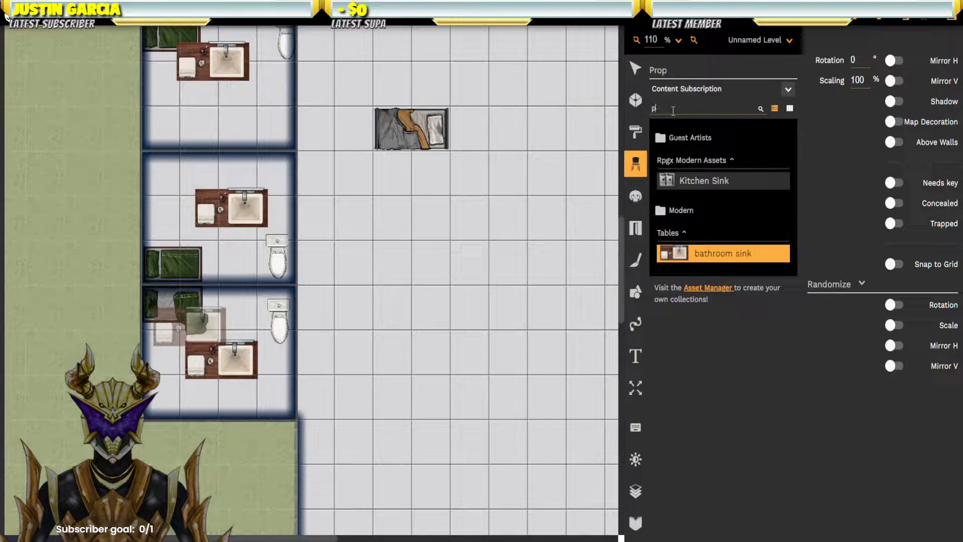
{"action": "type", "text": "ster"}
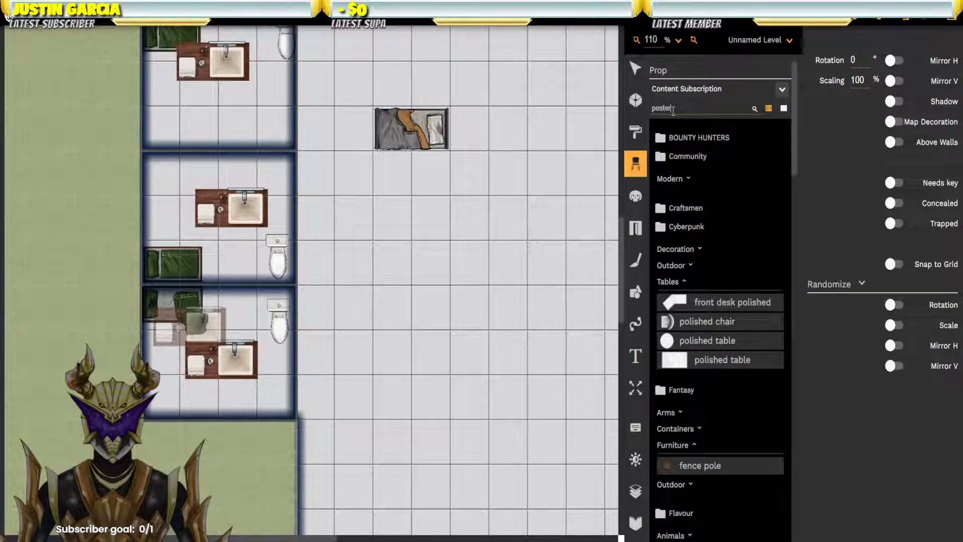
{"action": "left_click", "coordinate": [683, 160]}
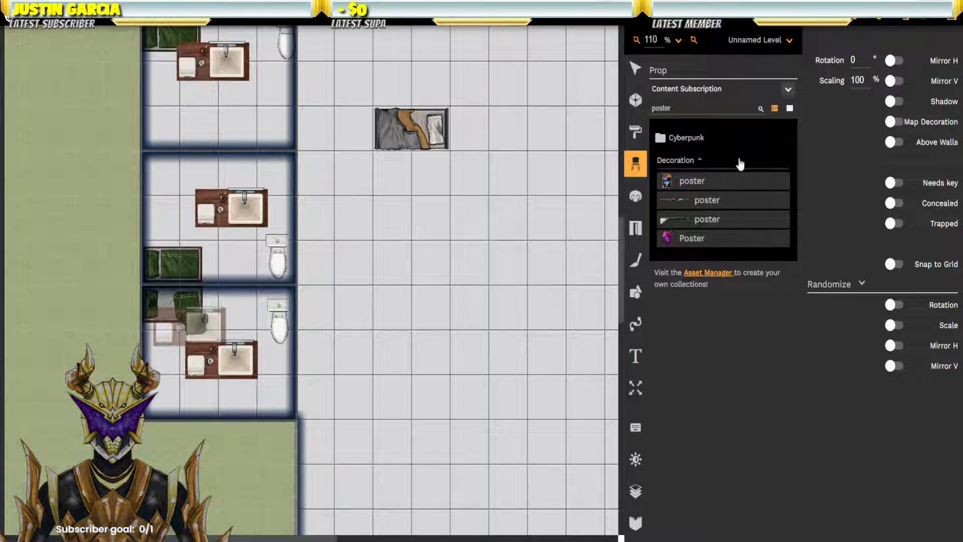
{"action": "left_click", "coordinate": [707, 225]}
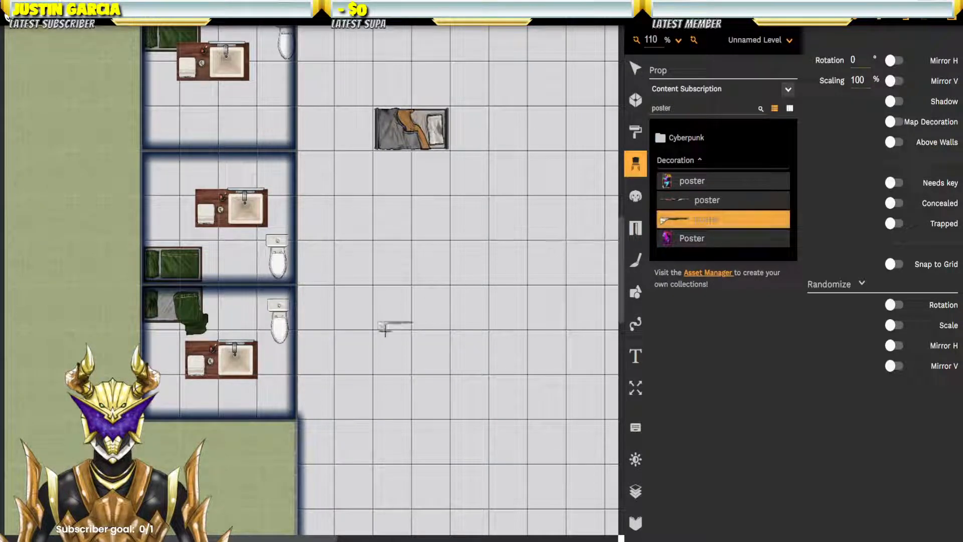
{"action": "left_click", "coordinate": [225, 315]}
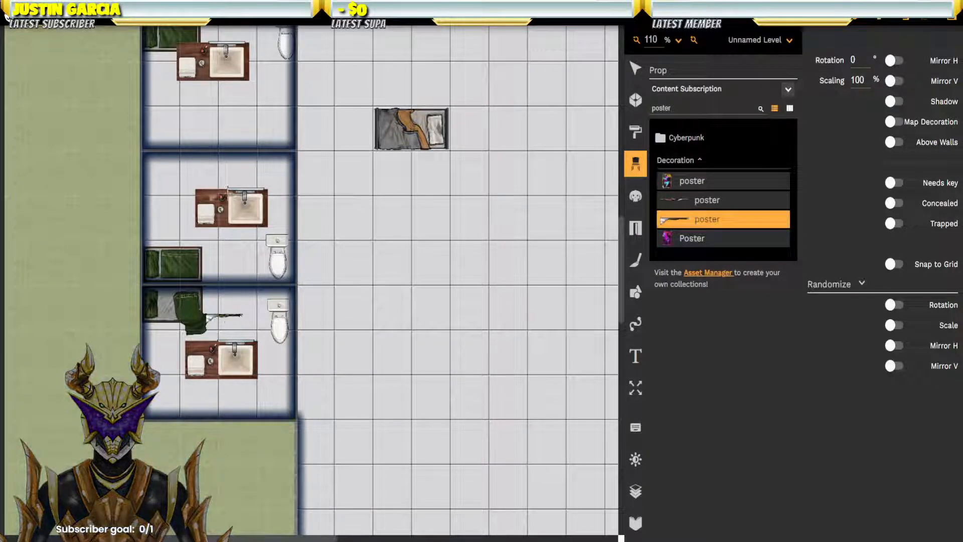
{"action": "left_click", "coordinate": [710, 201]}
{"action": "left_click_drag", "start_coordinate": [422, 85], "coordinate": [516, 467]}
{"action": "left_click", "coordinate": [306, 164]}
{"action": "left_click_drag", "start_coordinate": [472, 176], "coordinate": [86, 258]}
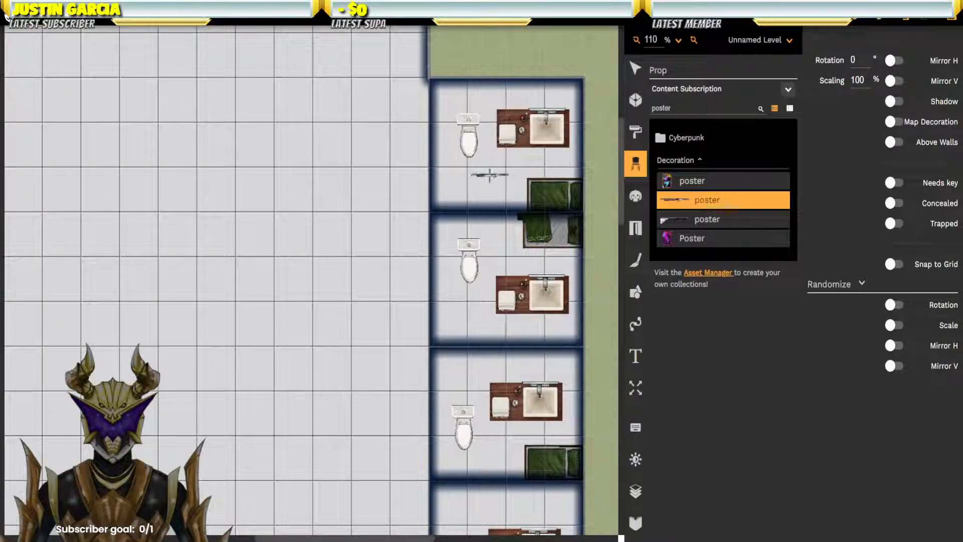
{"action": "left_click_drag", "start_coordinate": [525, 462], "coordinate": [506, 194]}
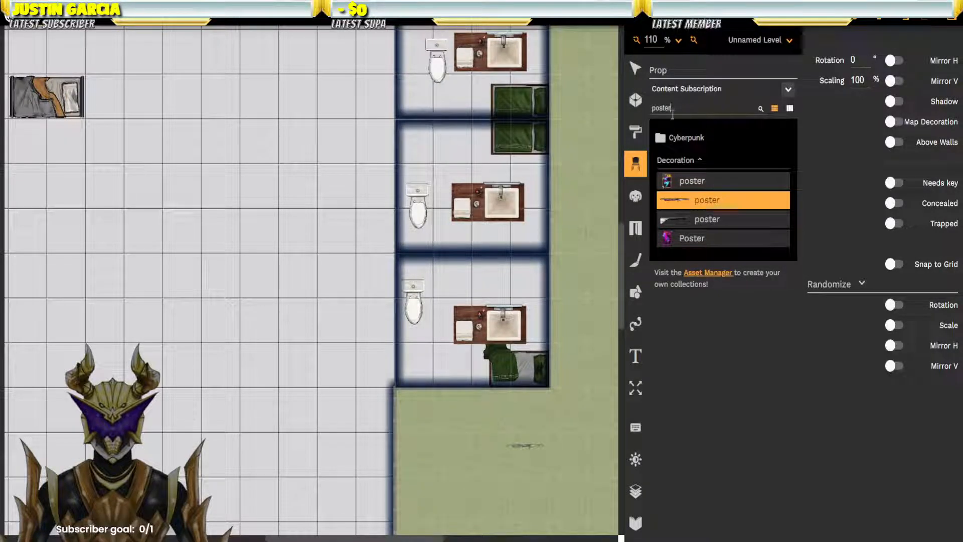
Step: Search the props for "light" and place the second wall light variant in the hall near the lower right-side rooms
{"action": "type", "text": "light"}
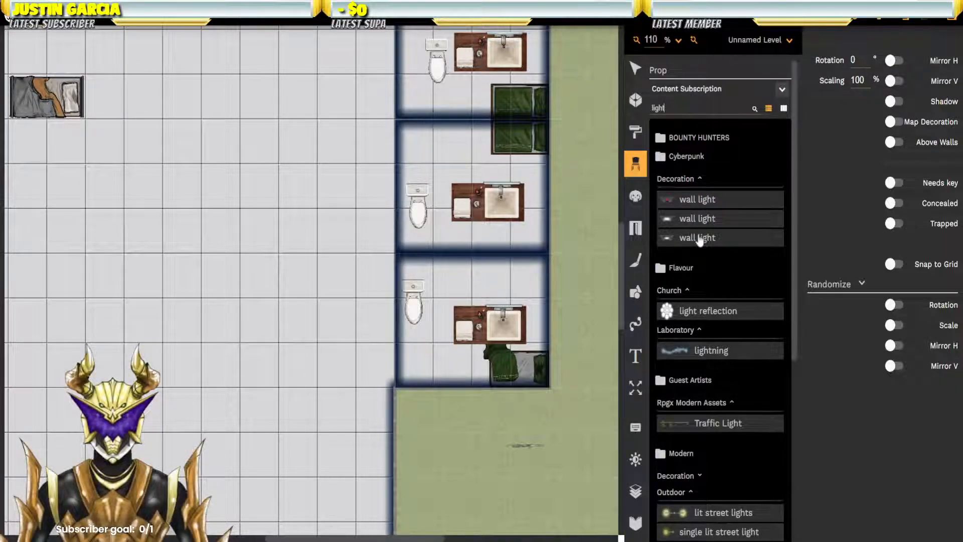
{"action": "scroll", "coordinate": [709, 232], "scroll_direction": "down", "scroll_amount": 5}
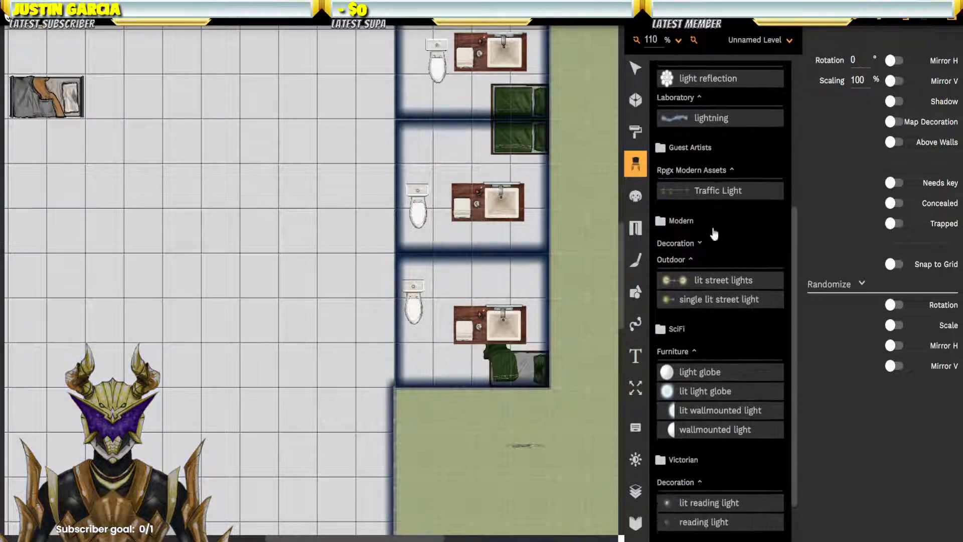
{"action": "scroll", "coordinate": [714, 234], "scroll_direction": "down", "scroll_amount": 2}
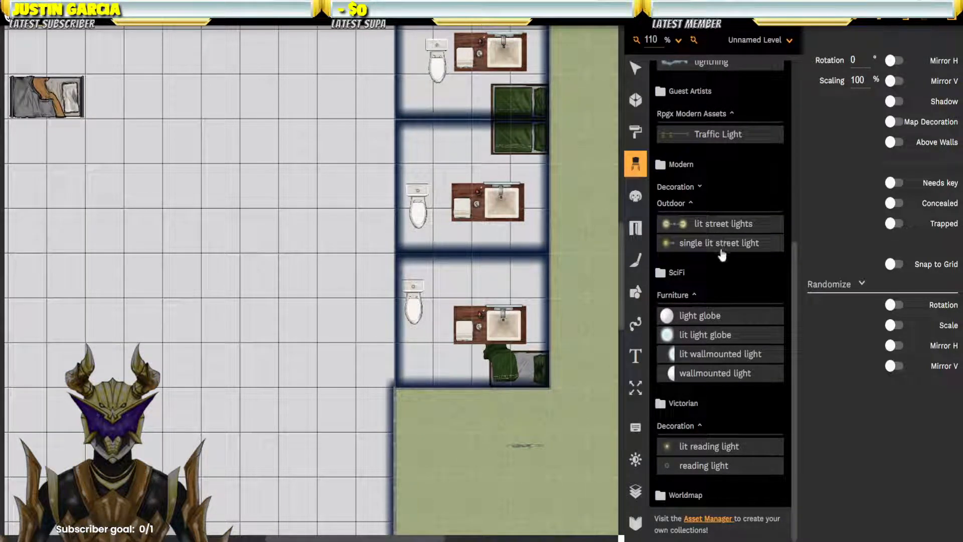
{"action": "scroll", "coordinate": [713, 276], "scroll_direction": "up", "scroll_amount": 6}
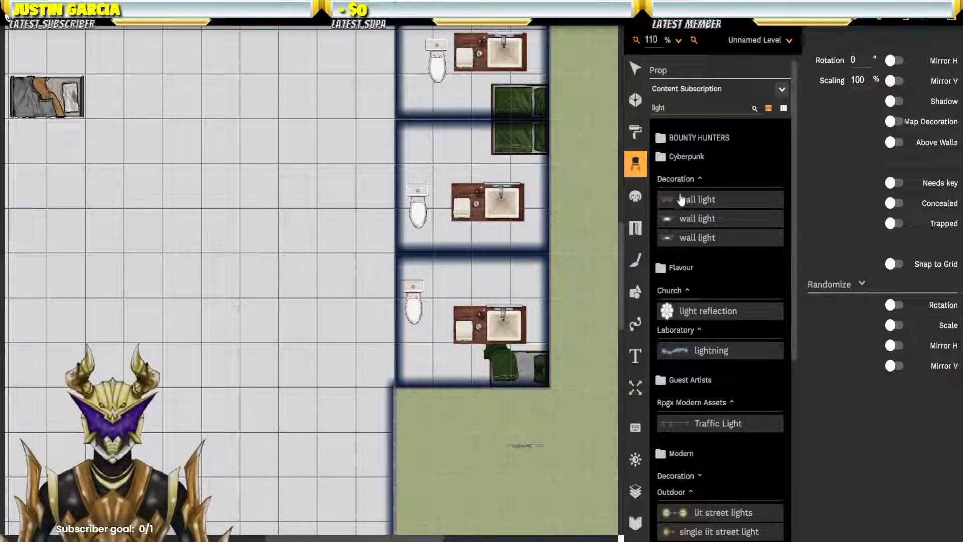
{"action": "left_click", "coordinate": [689, 224]}
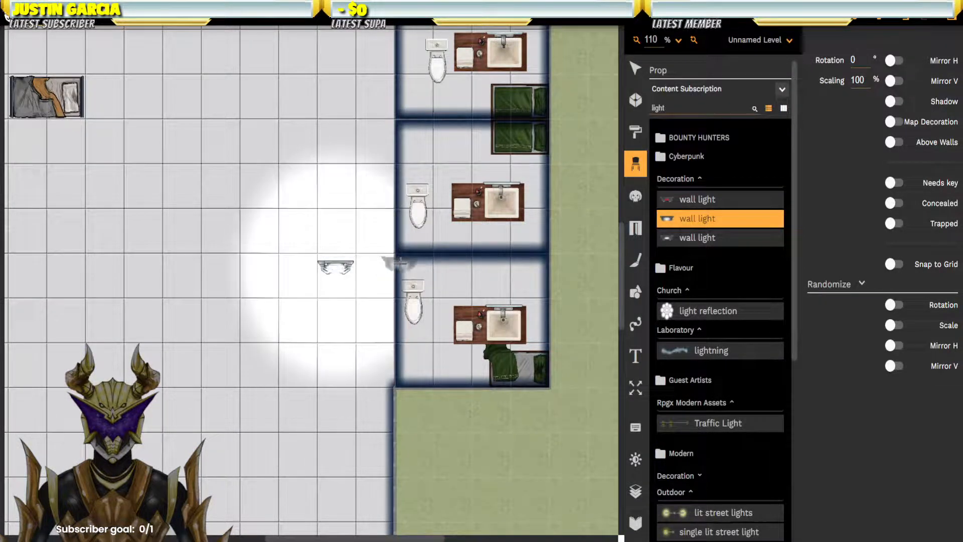
Step: Place the third wall light variant and the red wall light side by side in the hall, left of the first light
{"action": "left_click", "coordinate": [697, 237]}
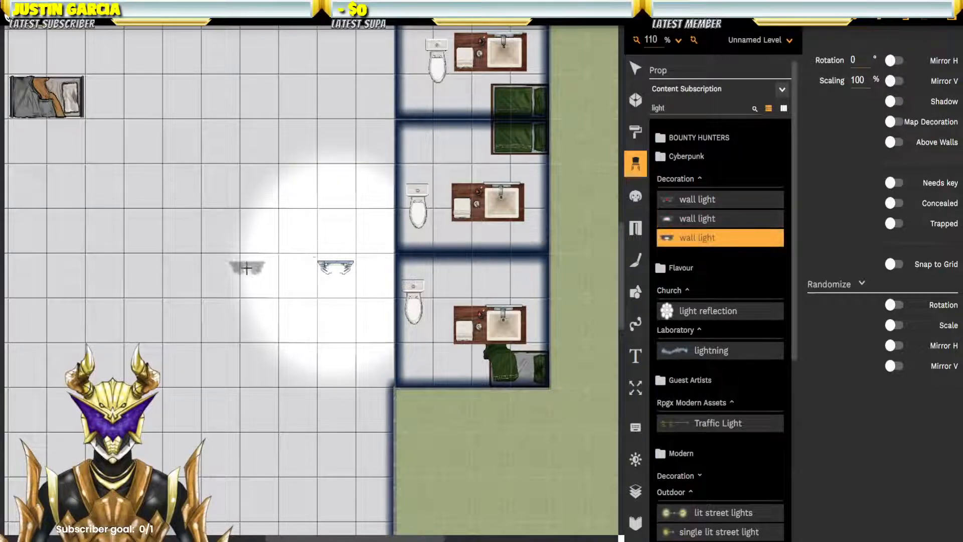
{"action": "left_click", "coordinate": [335, 262]}
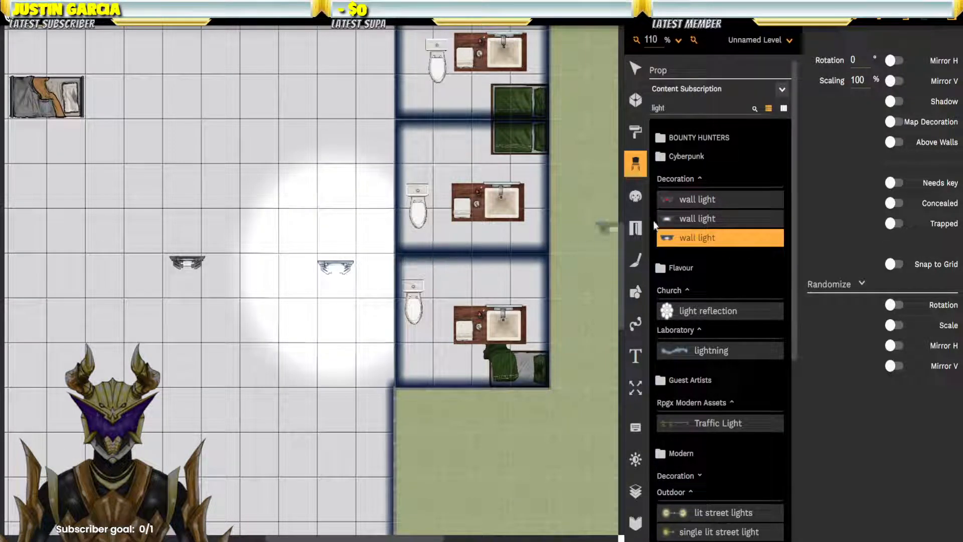
{"action": "left_click", "coordinate": [691, 201]}
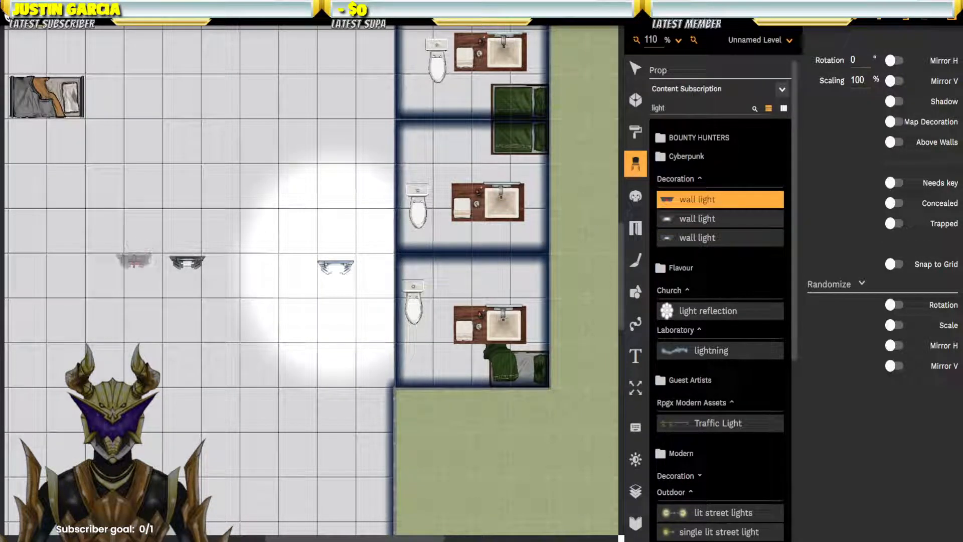
{"action": "left_click", "coordinate": [134, 262]}
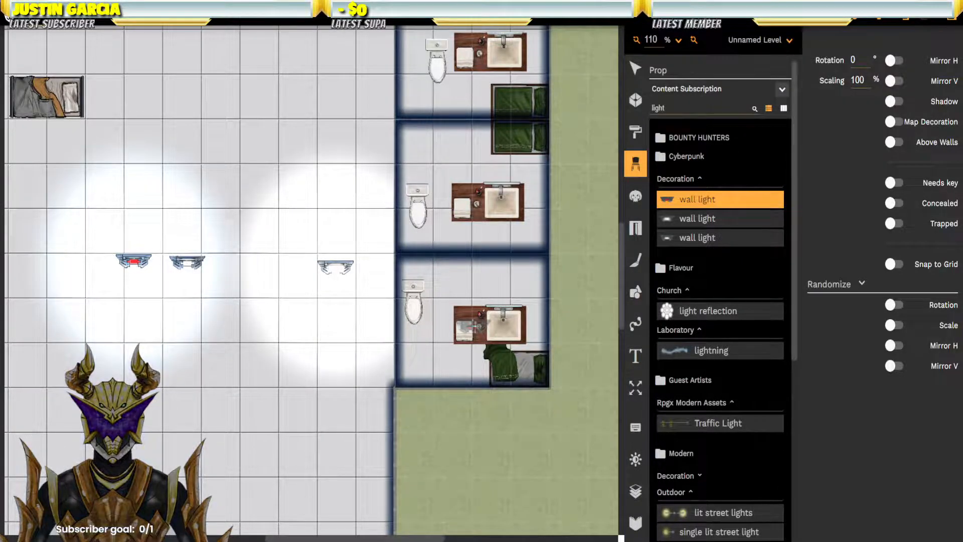
{"action": "left_click", "coordinate": [637, 70]}
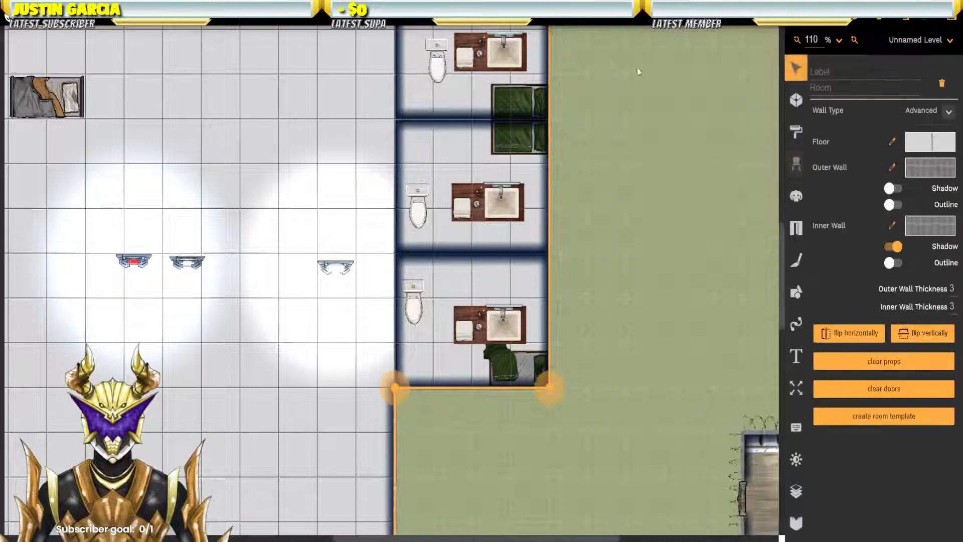
Step: Delete the three wall lights placed in the hall beside the lower right-side rooms
{"action": "left_click", "coordinate": [134, 262]}
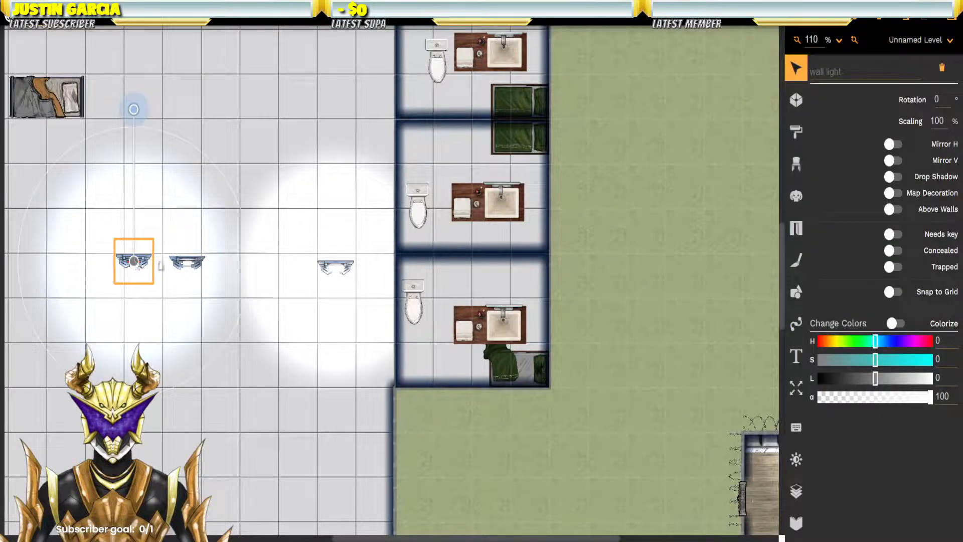
{"action": "key", "text": "Delete"}
{"action": "left_click", "coordinate": [186, 266]}
{"action": "key", "text": "Delete"}
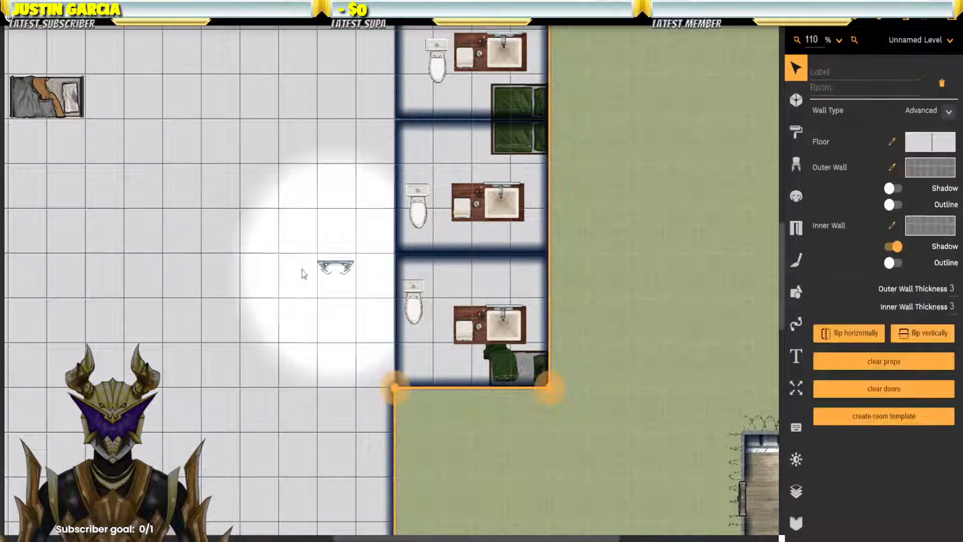
{"action": "left_click", "coordinate": [335, 268]}
{"action": "left_click_drag", "start_coordinate": [335, 114], "coordinate": [341, 154]}
{"action": "left_click", "coordinate": [353, 274]}
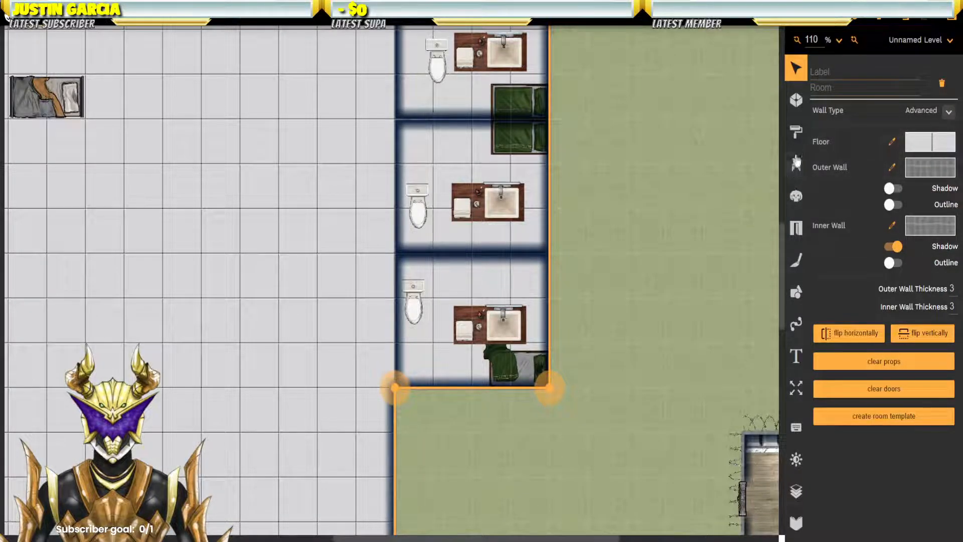
Step: Search the props for "light" and place the red wall light variant in each of the six right-side rooms
{"action": "left_click", "coordinate": [796, 164]}
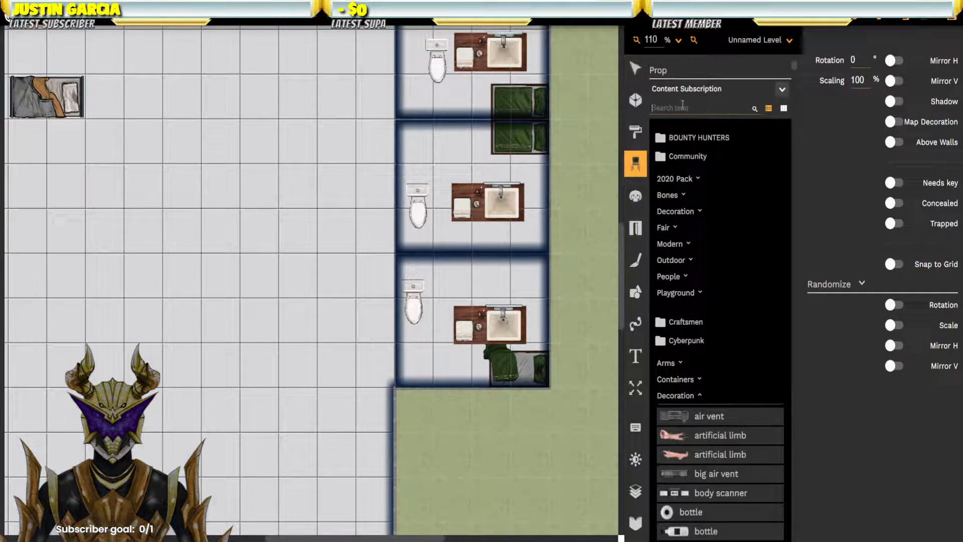
{"action": "left_click", "coordinate": [682, 106]}
{"action": "type", "text": "light"}
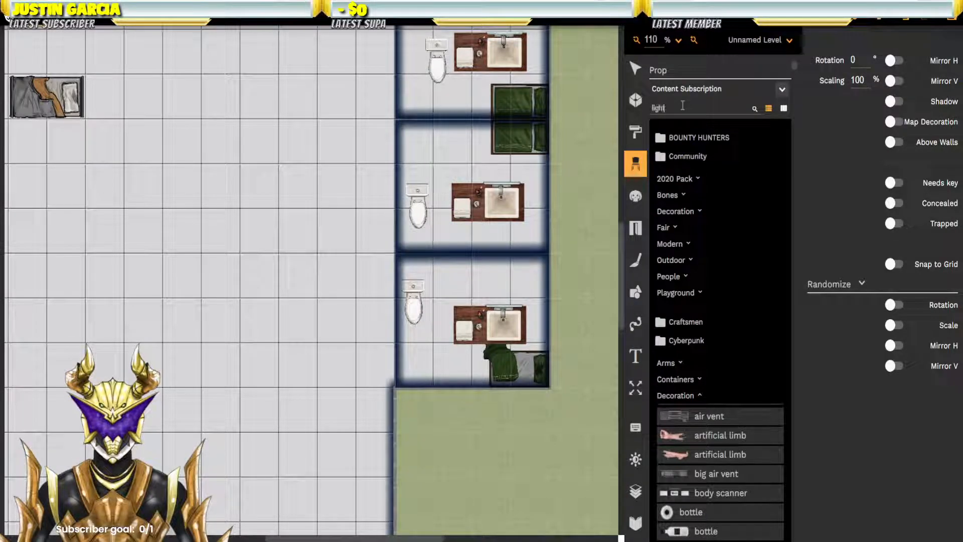
{"action": "left_click", "coordinate": [697, 199]}
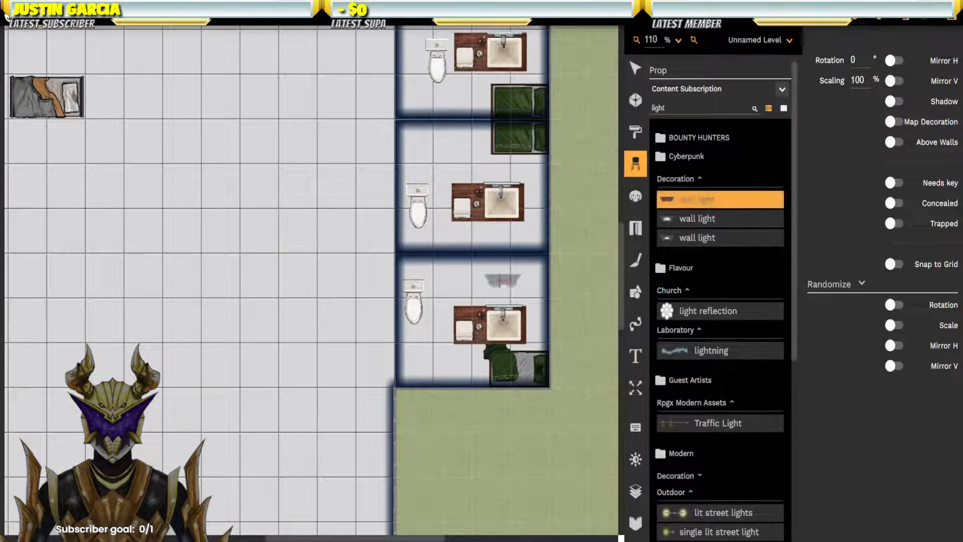
{"action": "left_click", "coordinate": [467, 283]}
{"action": "left_click", "coordinate": [468, 160]}
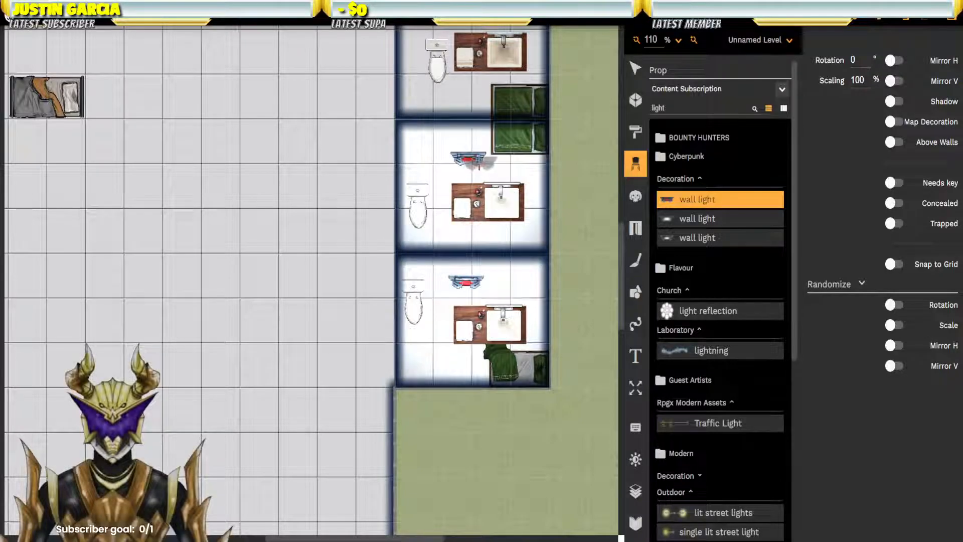
{"action": "left_click_drag", "start_coordinate": [479, 164], "coordinate": [472, 415]}
{"action": "left_click", "coordinate": [466, 264]}
{"action": "left_click", "coordinate": [435, 132]}
{"action": "left_click_drag", "start_coordinate": [478, 127], "coordinate": [502, 391]}
{"action": "left_click", "coordinate": [485, 268]}
{"action": "left_click", "coordinate": [473, 121]}
Step: Place the red wall light in each of the six left-side rooms
{"action": "left_click_drag", "start_coordinate": [263, 191], "coordinate": [678, 231]}
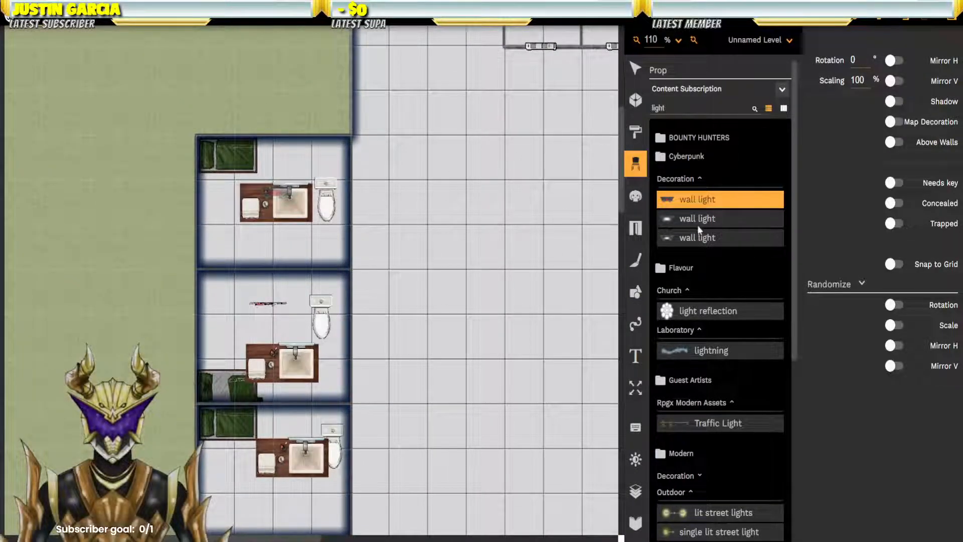
{"action": "left_click", "coordinate": [264, 240]}
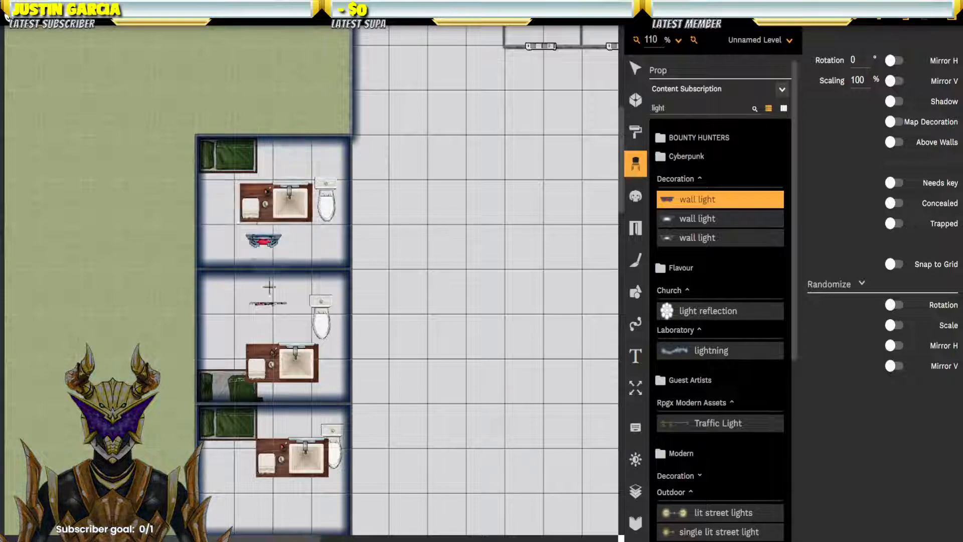
{"action": "left_click", "coordinate": [278, 325]}
{"action": "left_click_drag", "start_coordinate": [314, 360], "coordinate": [372, 139]}
{"action": "left_click", "coordinate": [300, 290]}
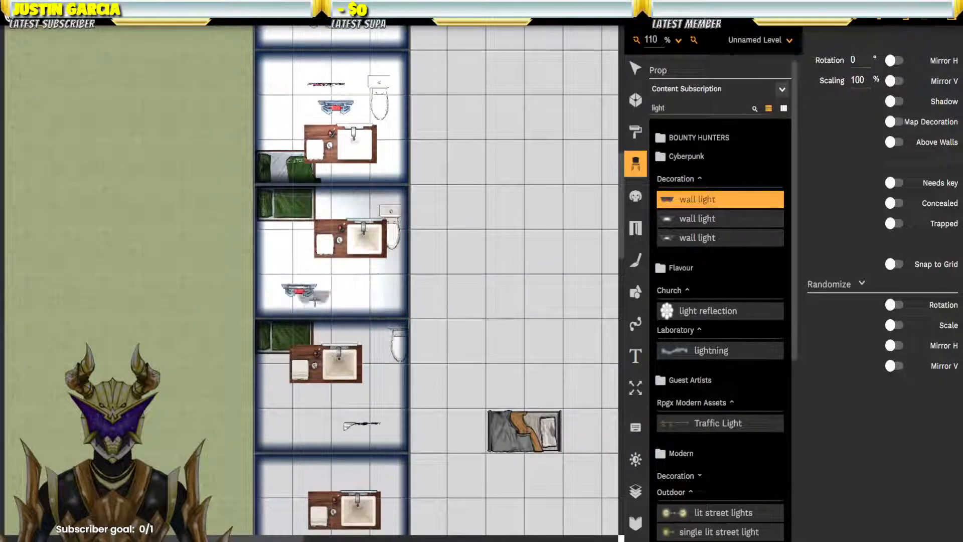
{"action": "left_click", "coordinate": [321, 412]}
{"action": "left_click_drag", "start_coordinate": [320, 422], "coordinate": [336, 155]}
{"action": "left_click", "coordinate": [306, 216]}
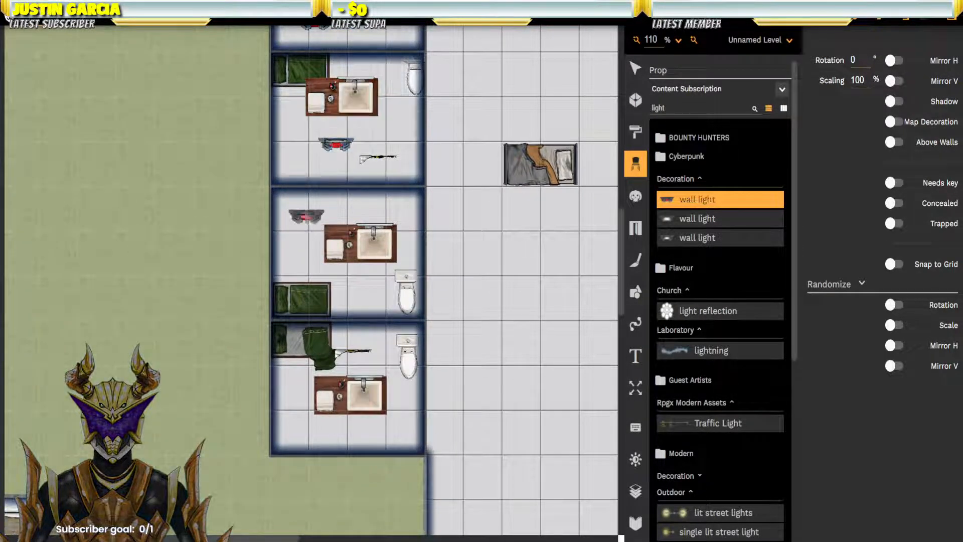
{"action": "left_click", "coordinate": [363, 365]}
Step: Place a SciFi lit light globe in the hall's upper-left corner, beside the two small rooms at the top
{"action": "left_click_drag", "start_coordinate": [516, 236], "coordinate": [274, 432]}
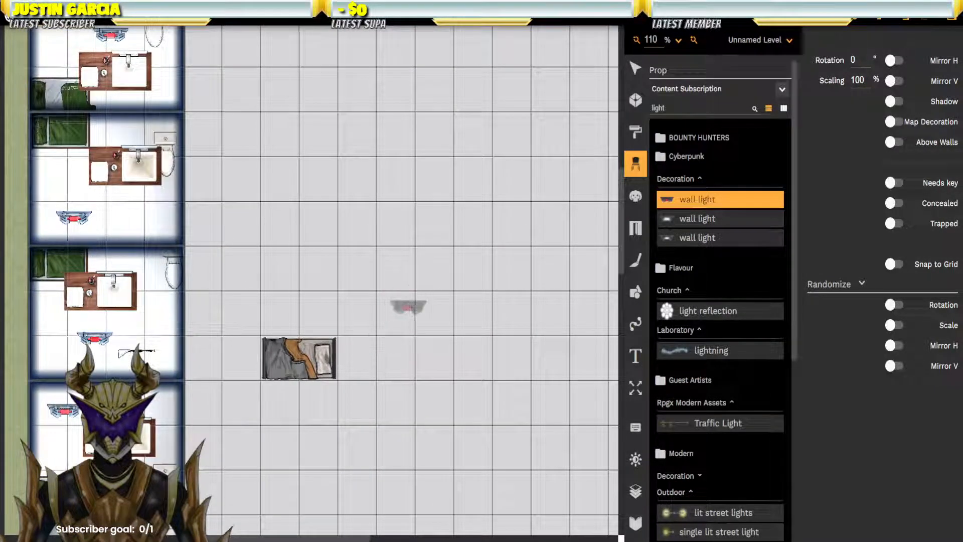
{"action": "scroll", "coordinate": [415, 255], "scroll_direction": "down", "scroll_amount": 3}
{"action": "scroll", "coordinate": [424, 258], "scroll_direction": "down", "scroll_amount": 3}
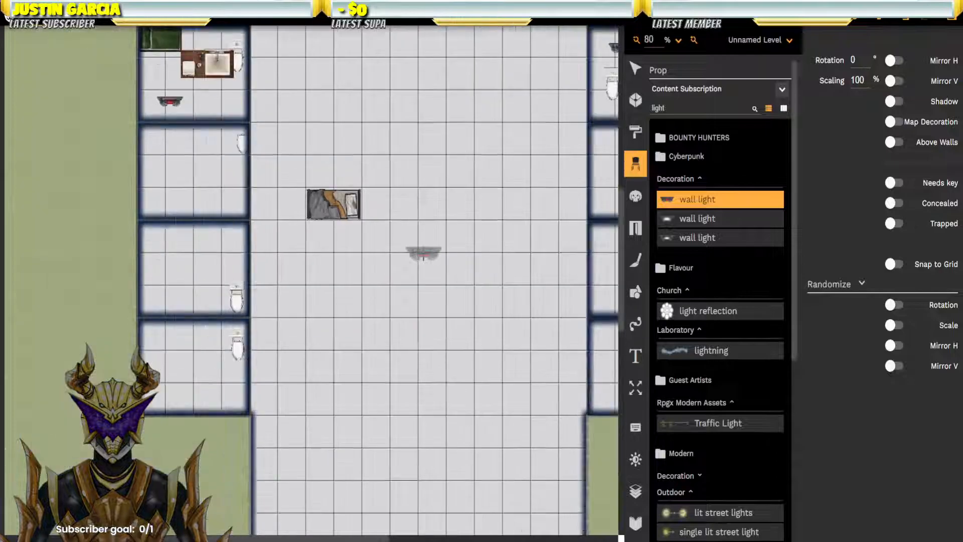
{"action": "scroll", "coordinate": [423, 253], "scroll_direction": "down", "scroll_amount": 4}
{"action": "left_click_drag", "start_coordinate": [440, 190], "coordinate": [414, 267]}
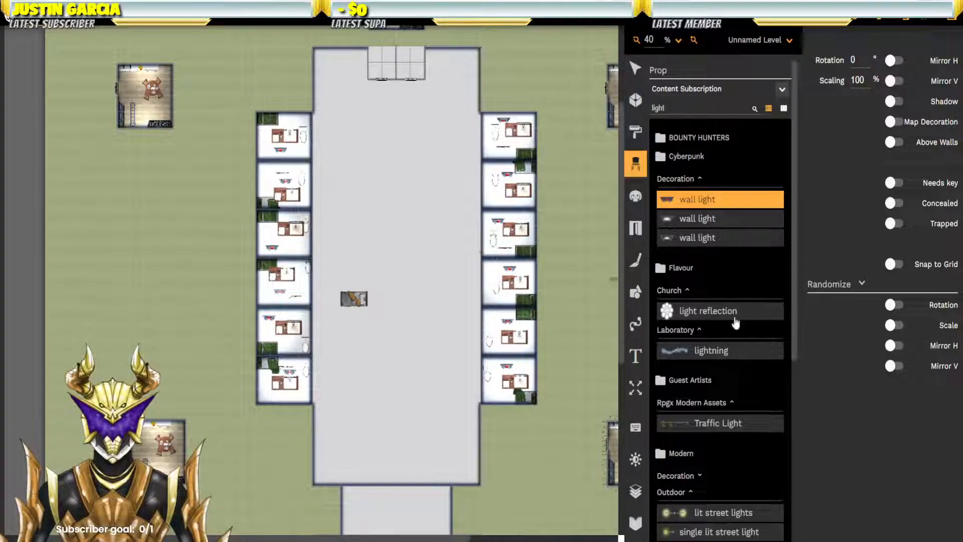
{"action": "scroll", "coordinate": [725, 425], "scroll_direction": "down", "scroll_amount": 5}
{"action": "left_click", "coordinate": [733, 242]}
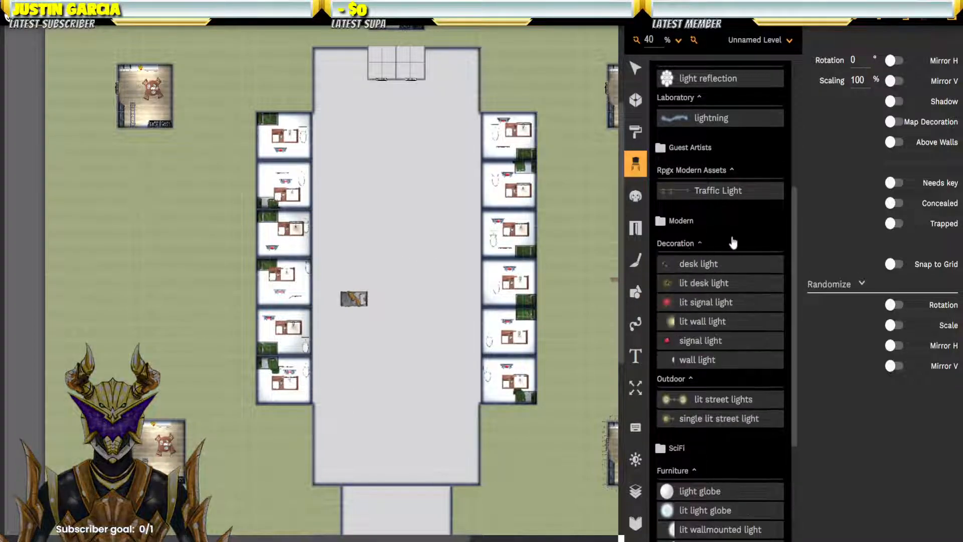
{"action": "scroll", "coordinate": [733, 242], "scroll_direction": "down", "scroll_amount": 1}
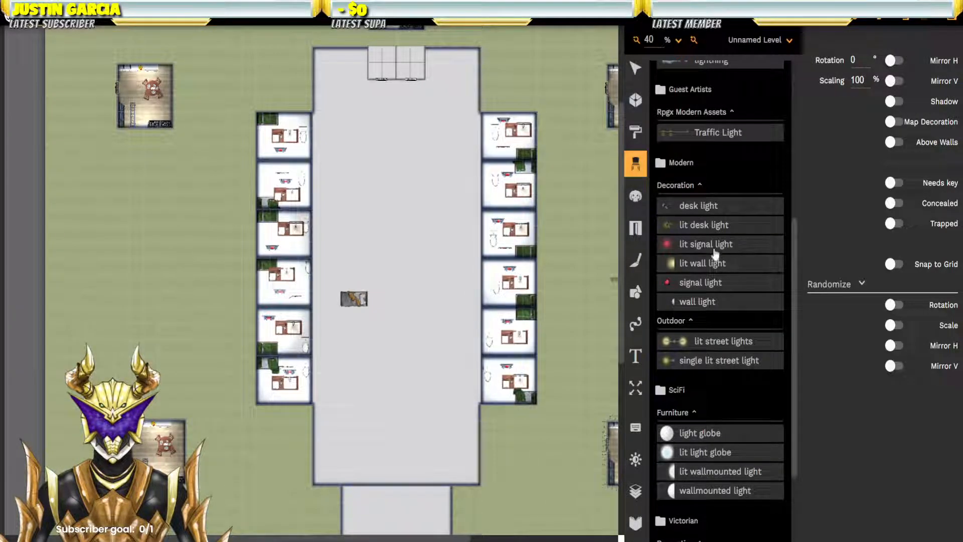
{"action": "scroll", "coordinate": [704, 276], "scroll_direction": "down", "scroll_amount": 2}
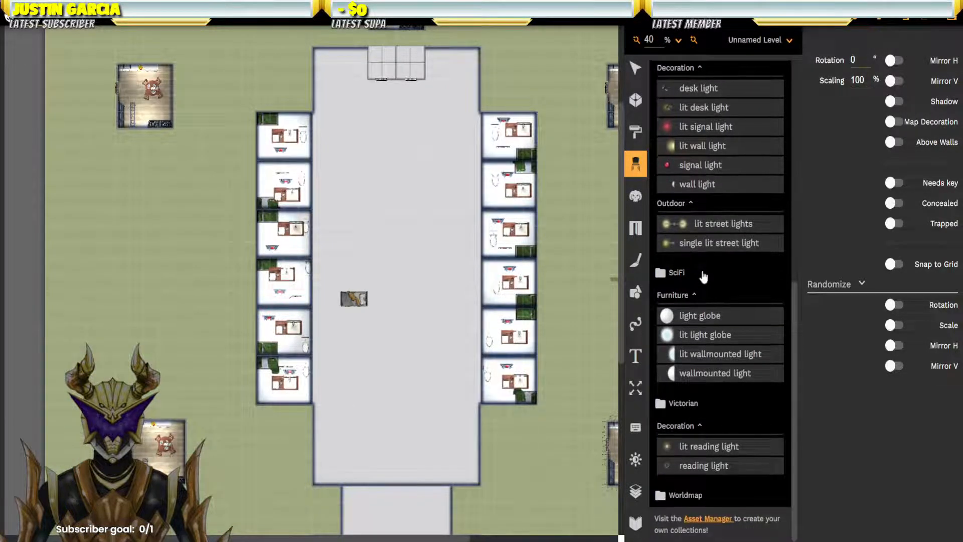
{"action": "left_click", "coordinate": [670, 338]}
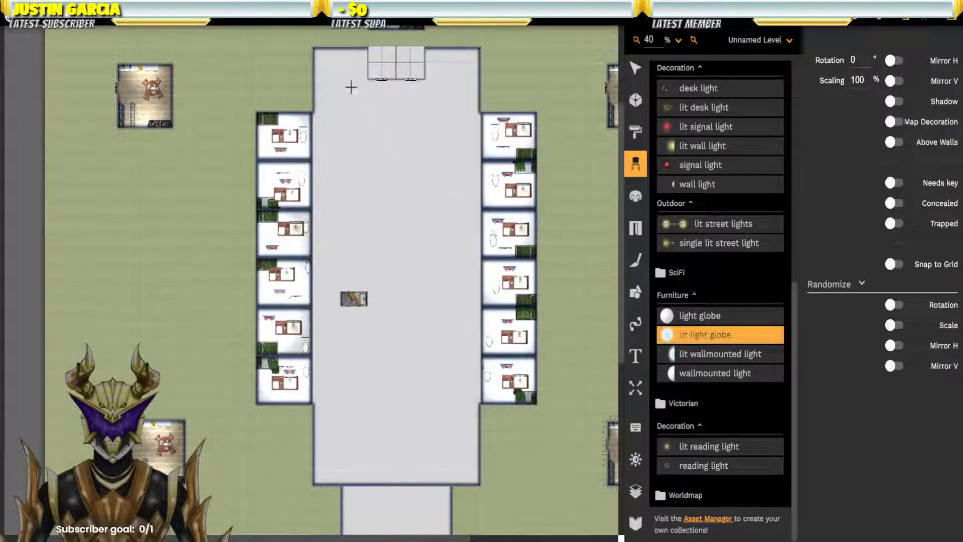
{"action": "left_click", "coordinate": [338, 67]}
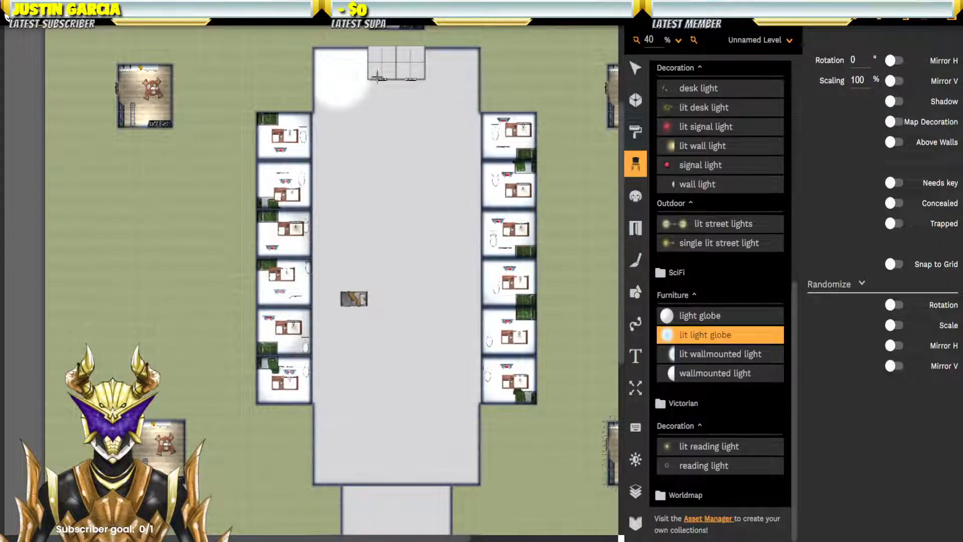
Step: Try to delete the lit light globe from the hall's upper-left corner
{"action": "left_click", "coordinate": [637, 70]}
{"action": "left_click", "coordinate": [337, 69]}
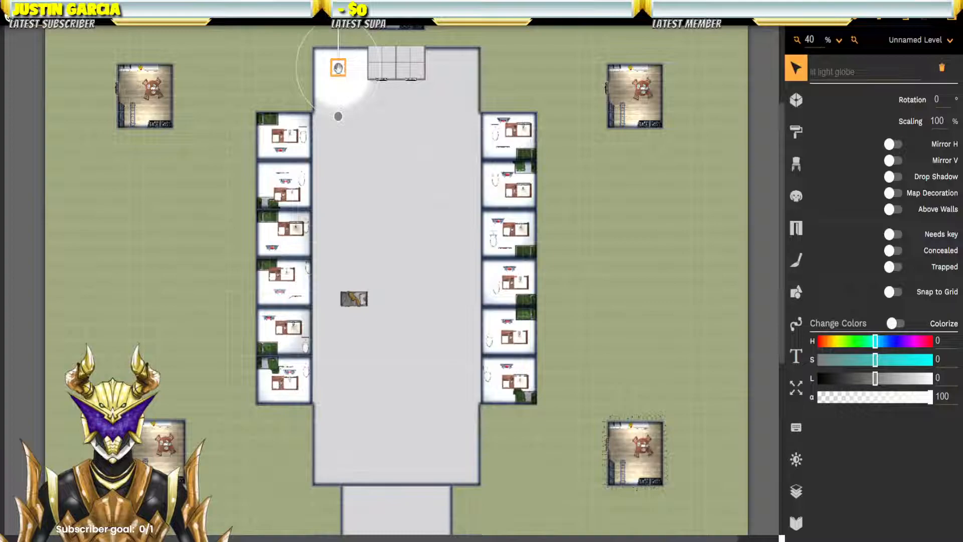
{"action": "left_click_drag", "start_coordinate": [408, 119], "coordinate": [409, 193]}
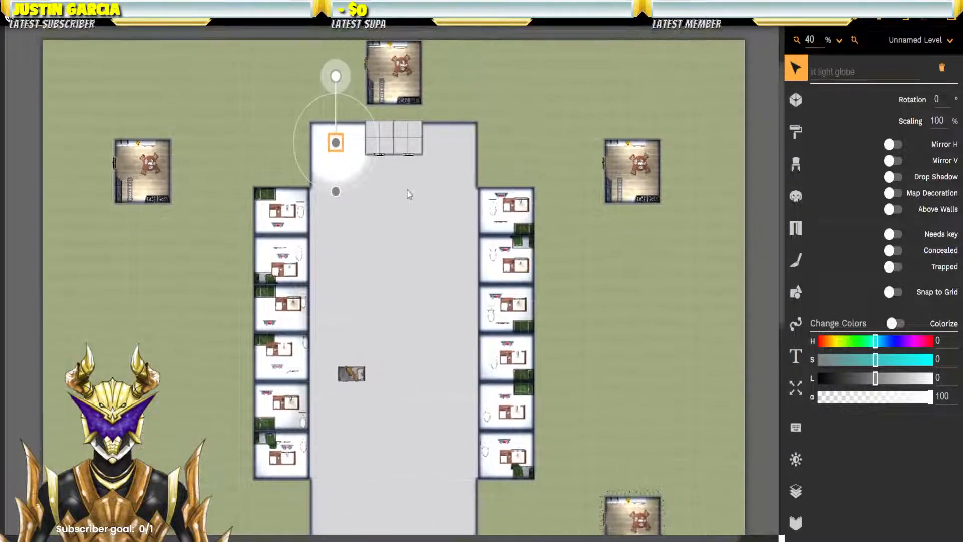
{"action": "left_click", "coordinate": [347, 170]}
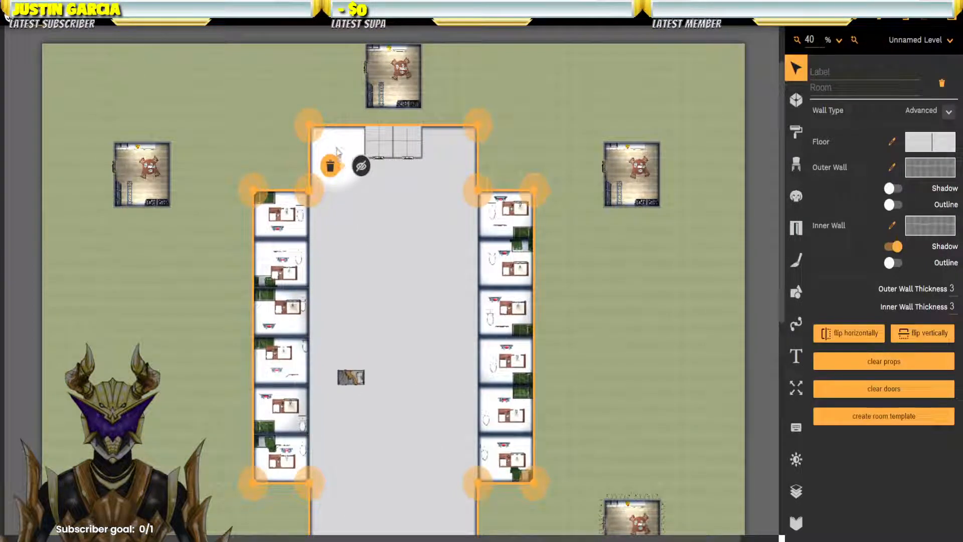
{"action": "key", "text": "Delete"}
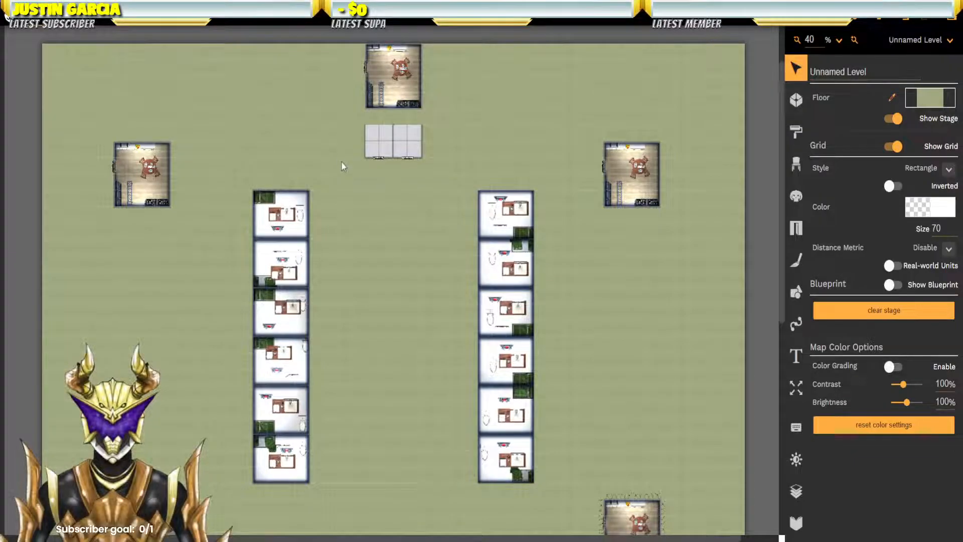
Step: Look through the stage's room layers and undo the deletion of the hall
{"action": "left_click", "coordinate": [797, 488]}
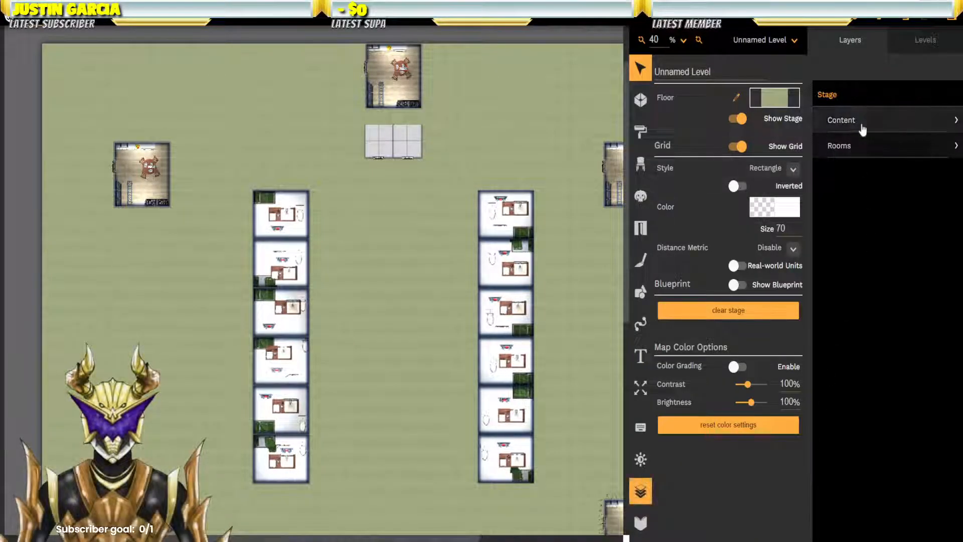
{"action": "left_click", "coordinate": [848, 144]}
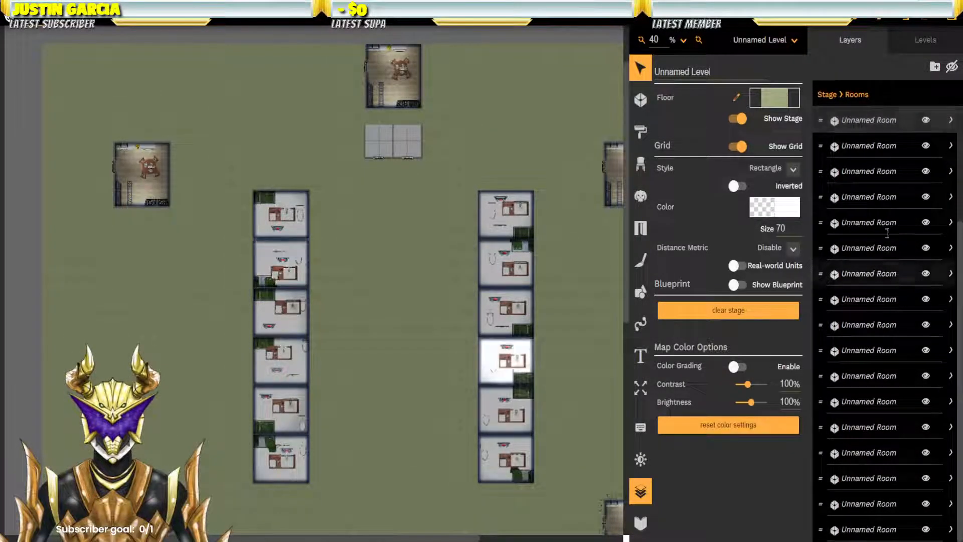
{"action": "left_click", "coordinate": [832, 96]}
{"action": "left_click", "coordinate": [848, 146]}
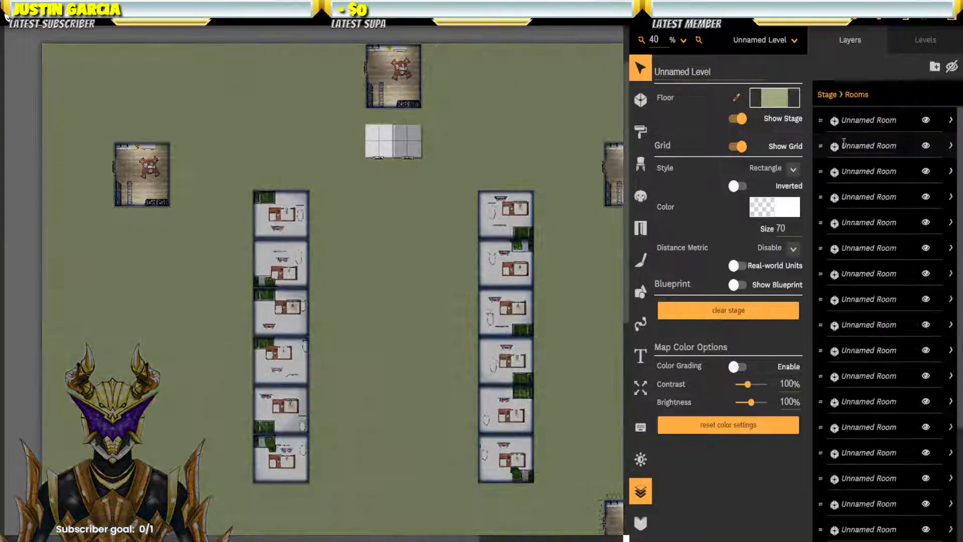
{"action": "scroll", "coordinate": [885, 316], "scroll_direction": "down", "scroll_amount": 1}
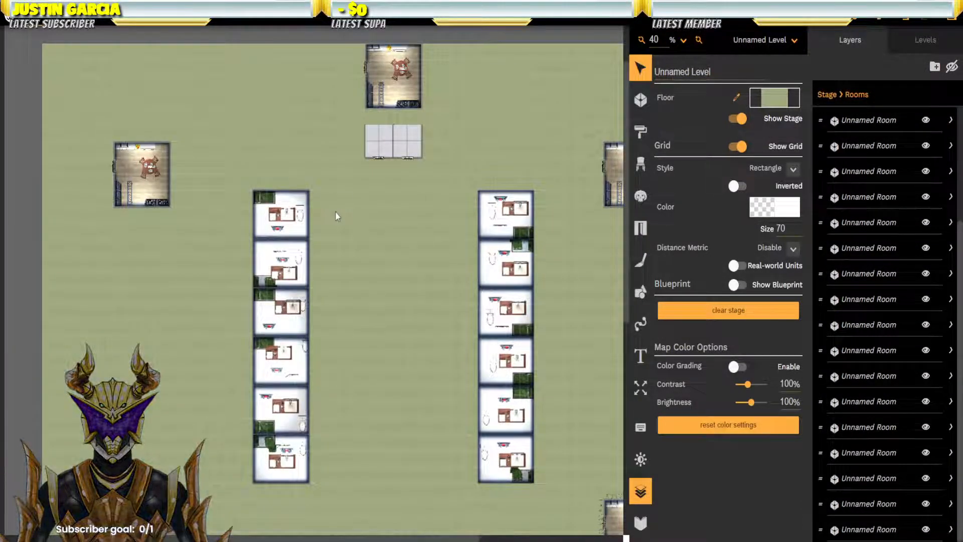
{"action": "key", "text": "ctrl+z"}
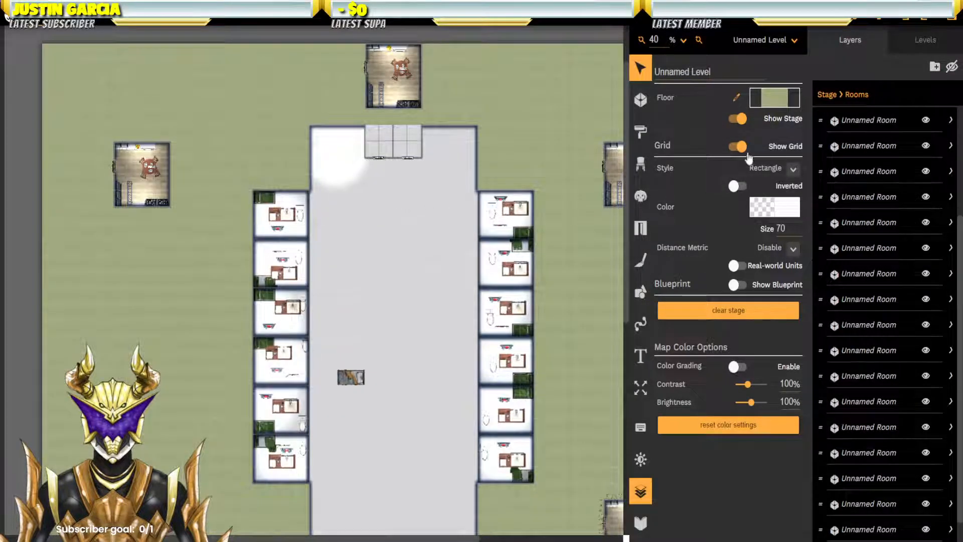
Step: Try the Concealed option on the hall's lit light globe and switch it off again
{"action": "left_click", "coordinate": [336, 146]}
{"action": "left_click", "coordinate": [336, 146]}
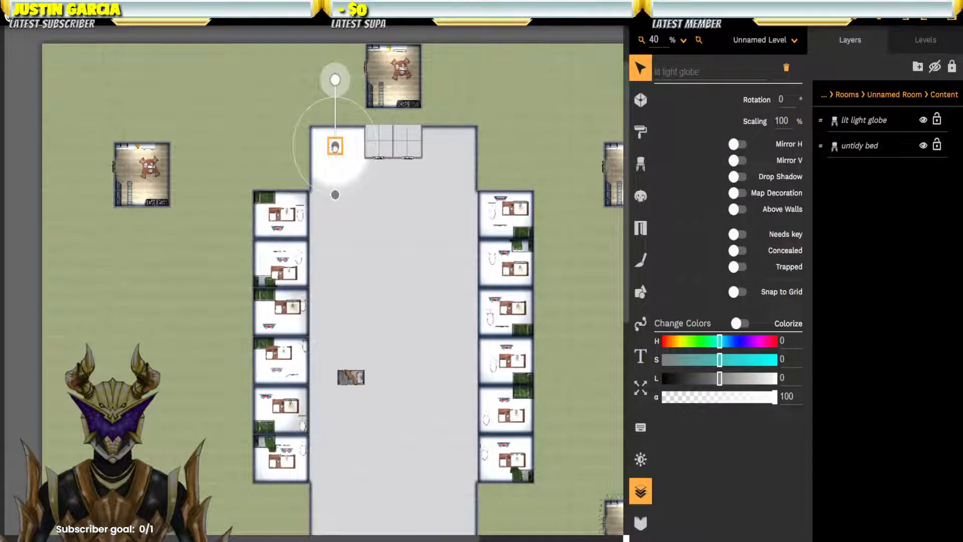
{"action": "left_click", "coordinate": [348, 150]}
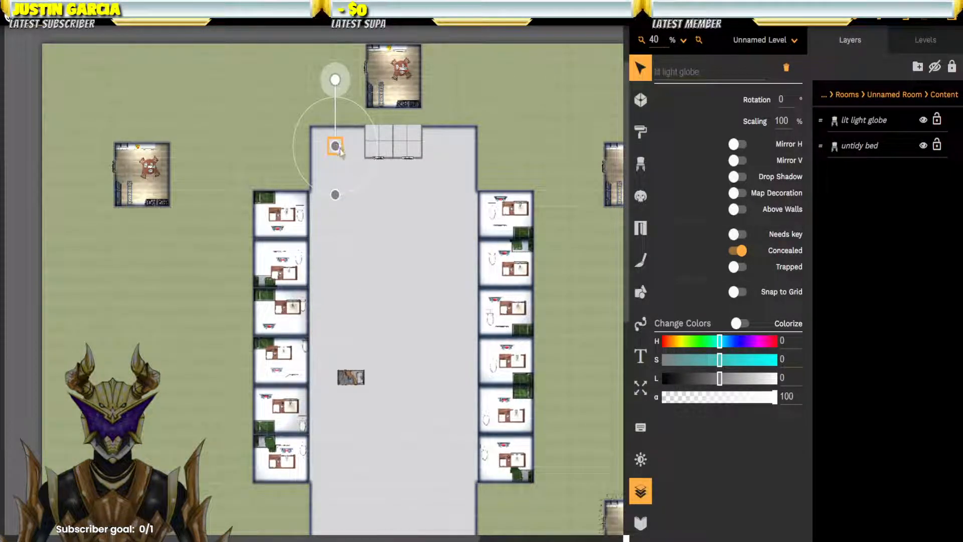
{"action": "left_click", "coordinate": [354, 151]}
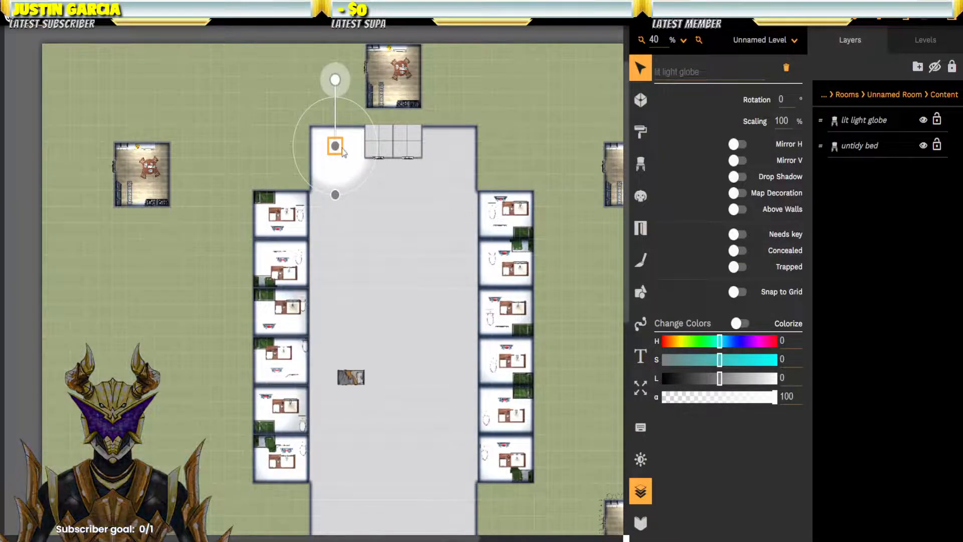
Step: Enlarge the light radius of the hall's lit light globe and delete the globe
{"action": "scroll", "coordinate": [343, 150], "scroll_direction": "up", "scroll_amount": 5}
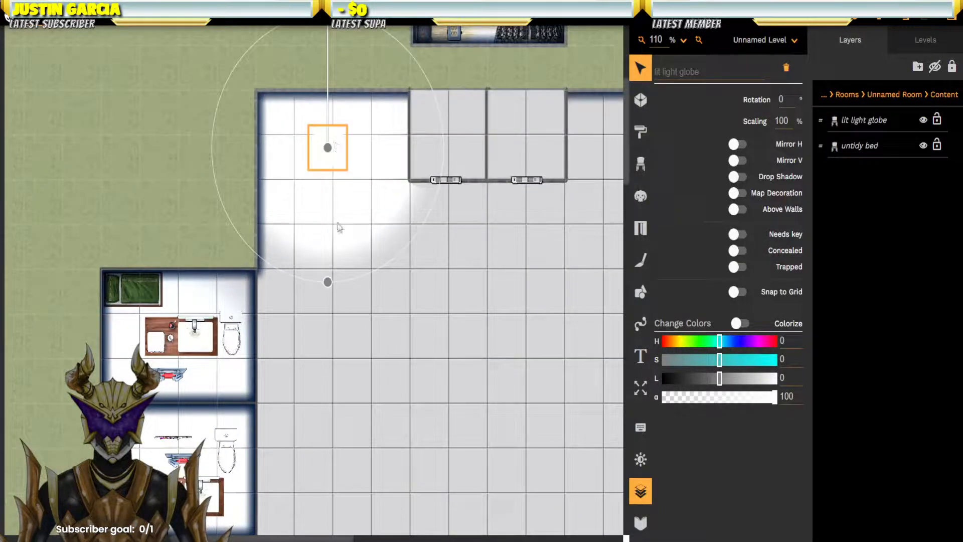
{"action": "left_click_drag", "start_coordinate": [375, 125], "coordinate": [378, 181]}
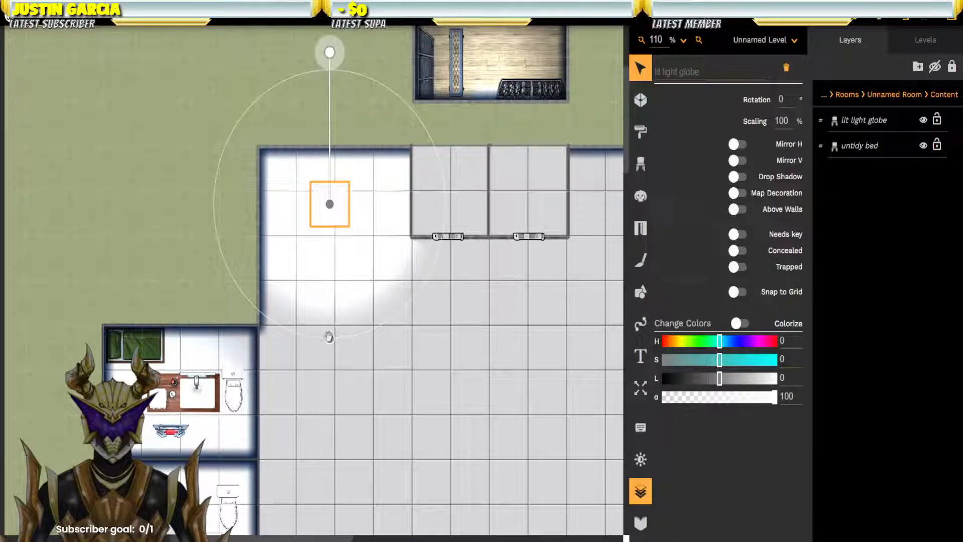
{"action": "mouse_move", "coordinate": [342, 336]}
{"action": "left_mouse_down"}
{"action": "mouse_move", "coordinate": [423, 281]}
{"action": "mouse_move", "coordinate": [447, 204]}
{"action": "mouse_move", "coordinate": [386, 320]}
{"action": "mouse_move", "coordinate": [329, 340]}
{"action": "left_mouse_up"}
{"action": "left_click_drag", "start_coordinate": [330, 53], "coordinate": [295, 1]}
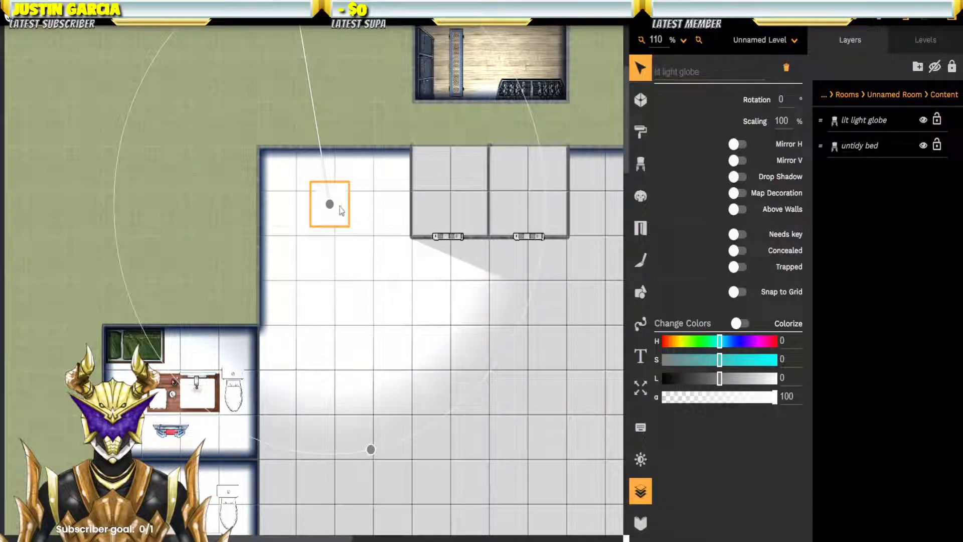
{"action": "key", "text": "Delete"}
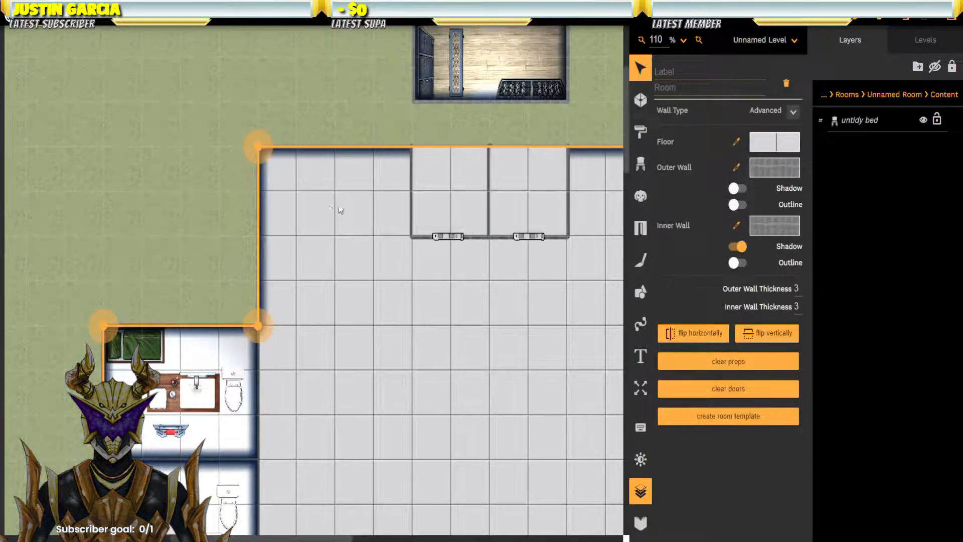
Step: Delete the red wall lights from the top three left-side rooms
{"action": "left_click", "coordinate": [170, 436]}
{"action": "left_click", "coordinate": [173, 432]}
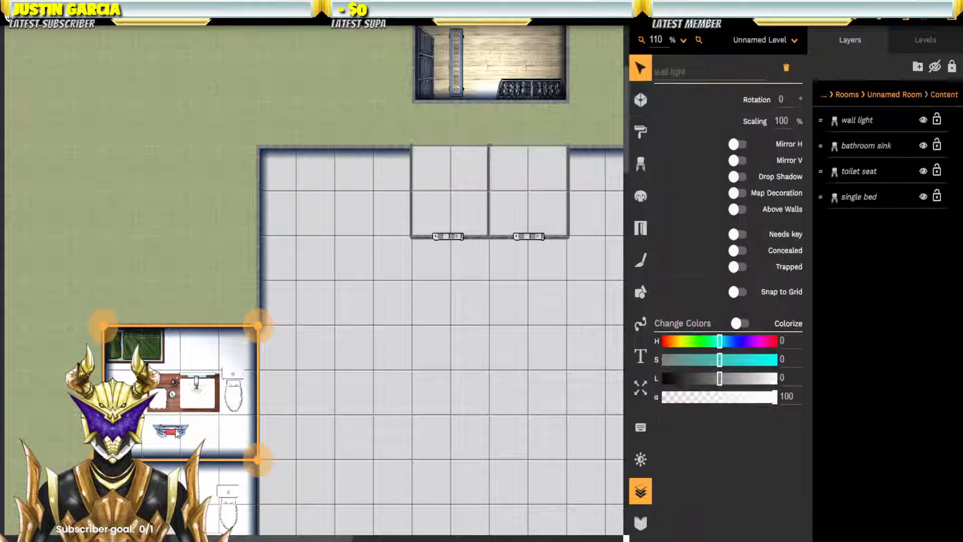
{"action": "key", "text": "Delete"}
{"action": "scroll", "coordinate": [189, 100], "scroll_direction": "down", "scroll_amount": 5}
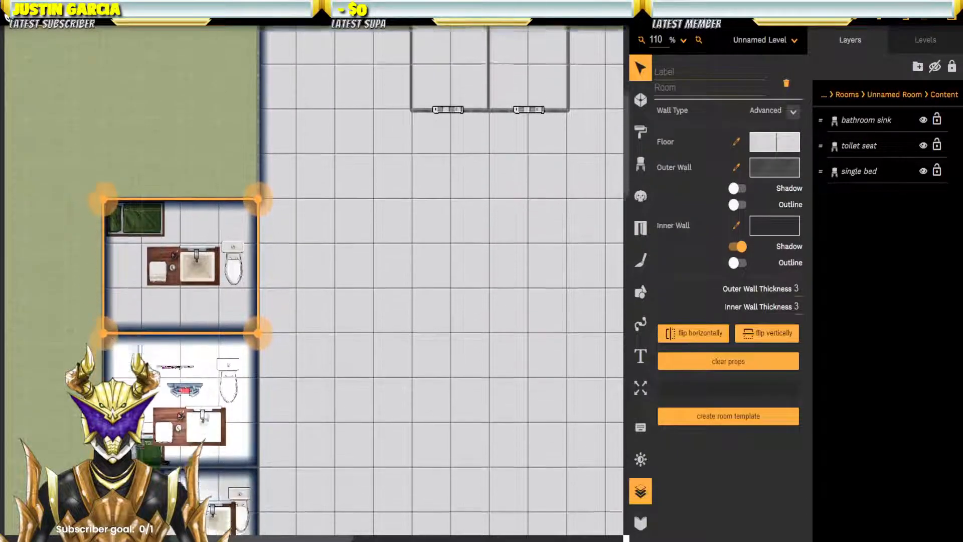
{"action": "left_click", "coordinate": [191, 109]}
{"action": "left_click", "coordinate": [190, 111]}
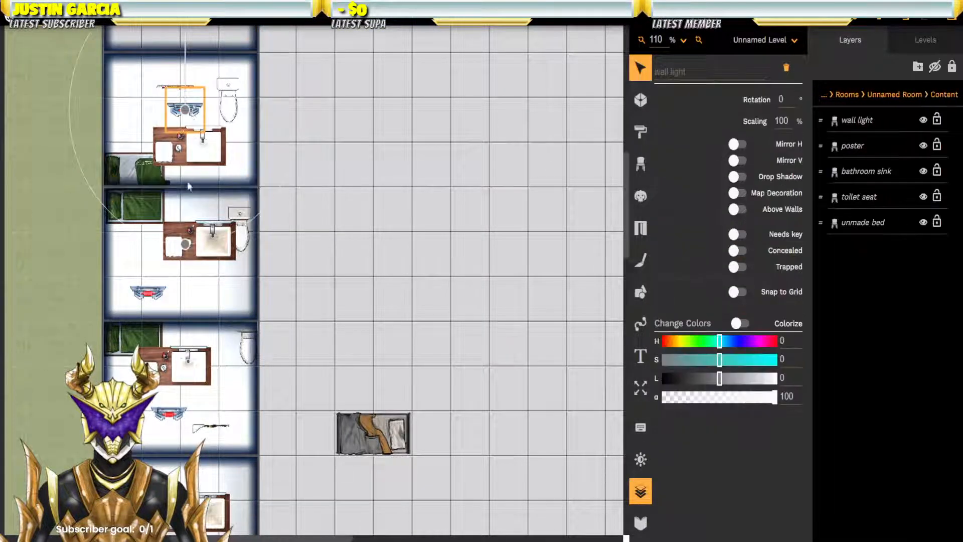
{"action": "key", "text": "Delete"}
{"action": "left_click", "coordinate": [150, 300]}
{"action": "left_click", "coordinate": [150, 300]}
{"action": "key", "text": "Delete"}
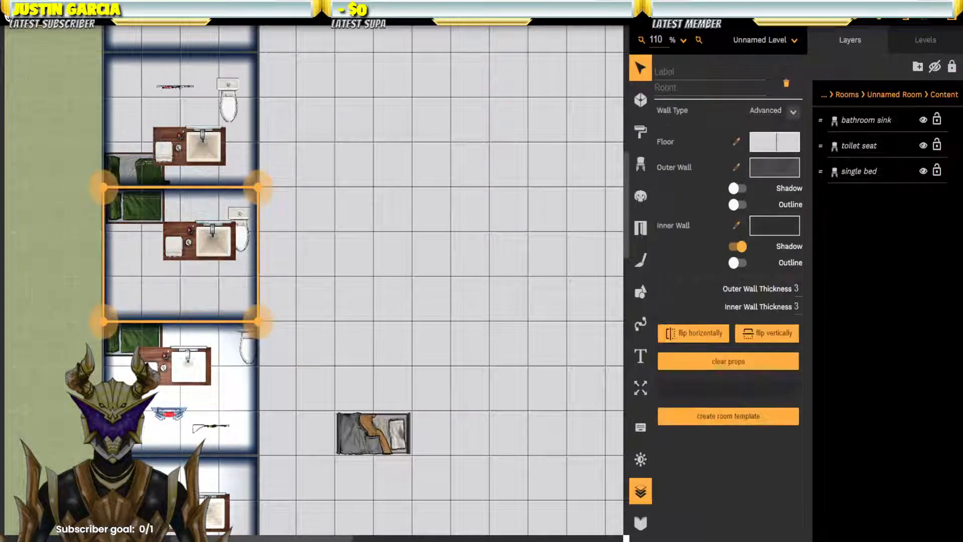
Step: Delete the wall lights from the three lowest cells of the left column
{"action": "left_click", "coordinate": [169, 414]}
{"action": "left_click", "coordinate": [169, 413]}
{"action": "key", "text": "Delete"}
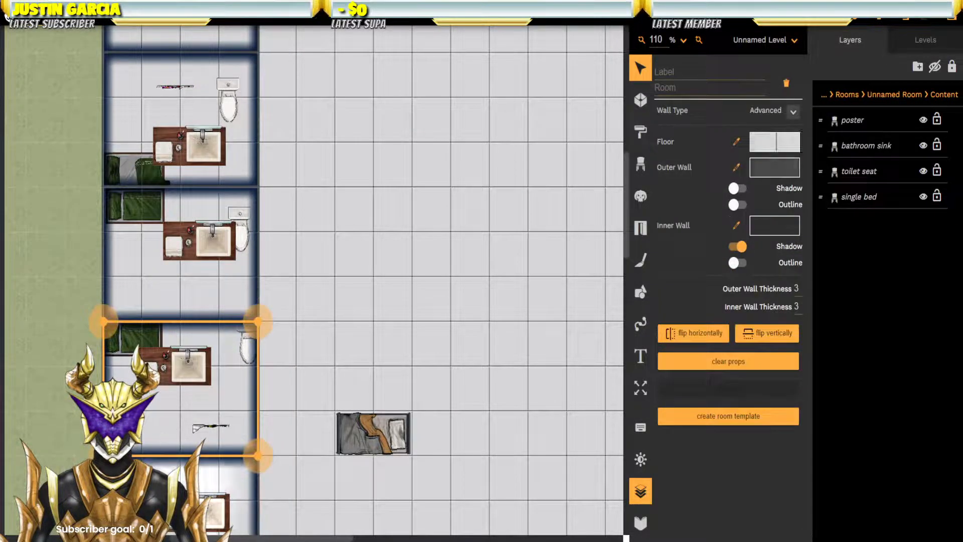
{"action": "left_click", "coordinate": [147, 498]}
{"action": "left_click", "coordinate": [146, 498]}
{"action": "key", "text": "Delete"}
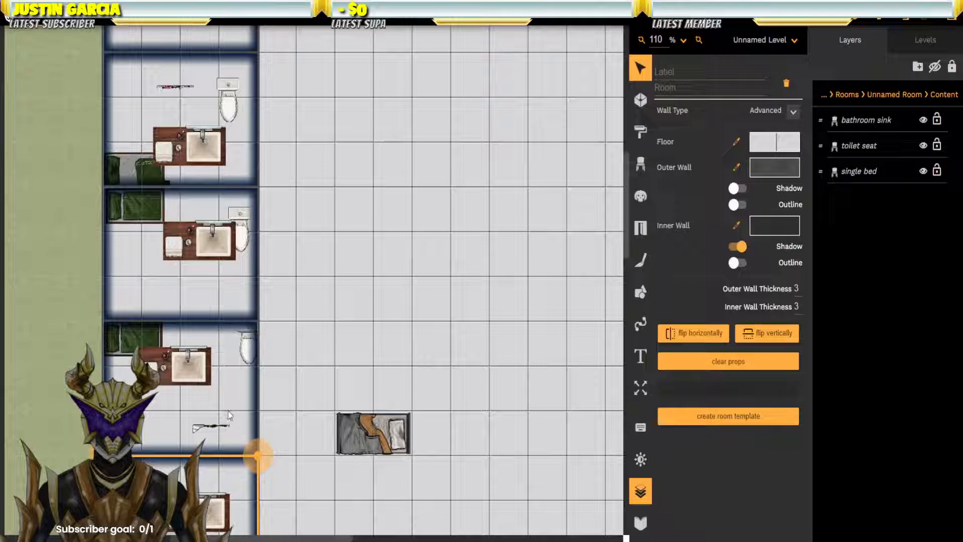
{"action": "scroll", "coordinate": [228, 414], "scroll_direction": "down", "scroll_amount": 5}
{"action": "left_click", "coordinate": [199, 322]}
{"action": "left_click", "coordinate": [199, 322]}
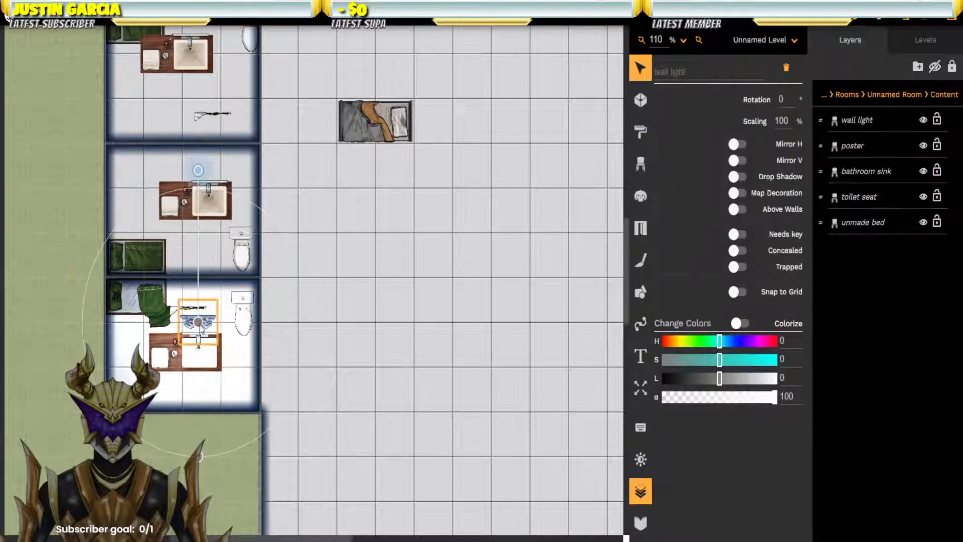
{"action": "key", "text": "Delete"}
Step: Delete the wall lights from the two lowest cells of the right column
{"action": "scroll", "coordinate": [422, 300], "scroll_direction": "right", "scroll_amount": 5}
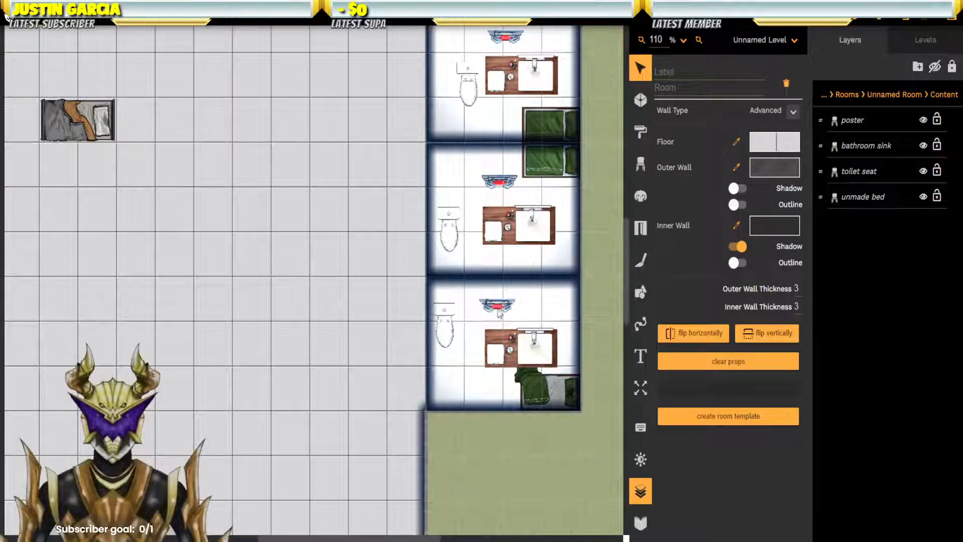
{"action": "left_click", "coordinate": [501, 310]}
{"action": "left_click", "coordinate": [501, 310]}
{"action": "key", "text": "Delete"}
{"action": "left_click", "coordinate": [500, 185]}
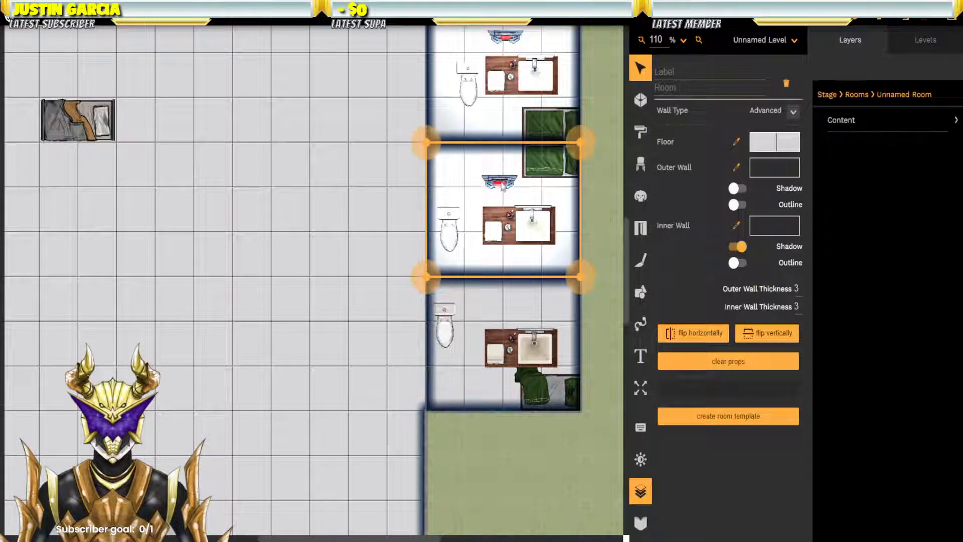
{"action": "left_click", "coordinate": [501, 185]}
{"action": "key", "text": "Delete"}
Step: Delete the wall light from the third cell from the bottom of the right column, keeping the room itself
{"action": "scroll", "coordinate": [501, 185], "scroll_direction": "up", "scroll_amount": 4}
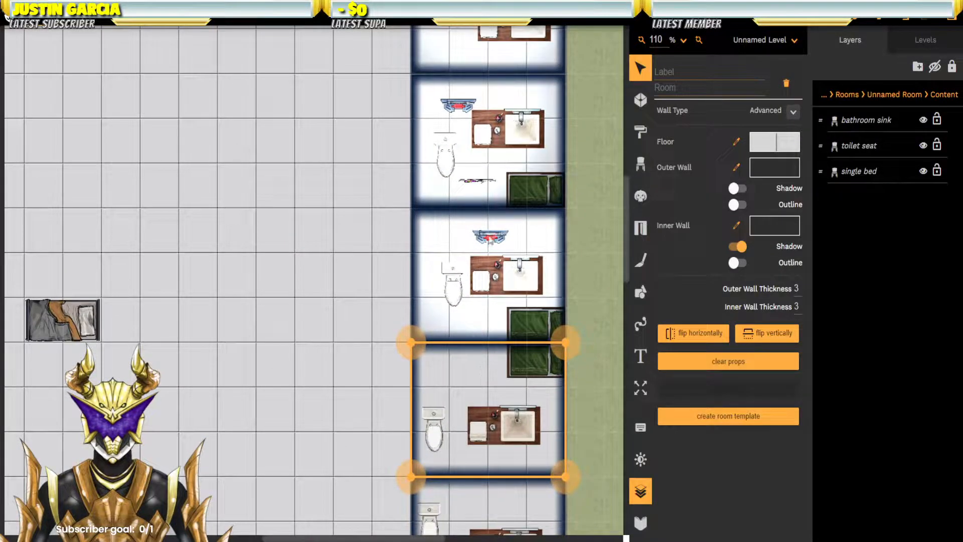
{"action": "left_click", "coordinate": [495, 246]}
{"action": "key", "text": "Delete"}
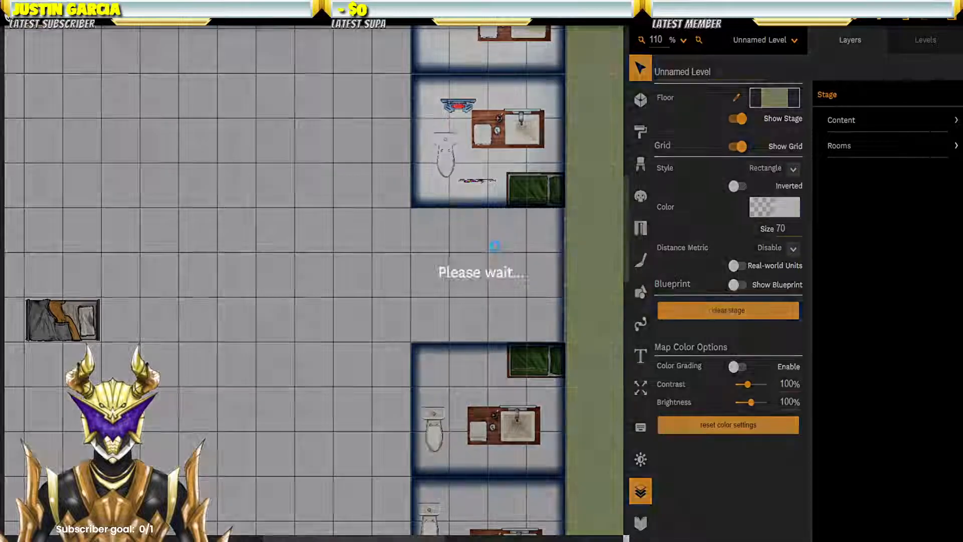
{"action": "left_click", "coordinate": [495, 246]}
{"action": "left_click", "coordinate": [490, 236]}
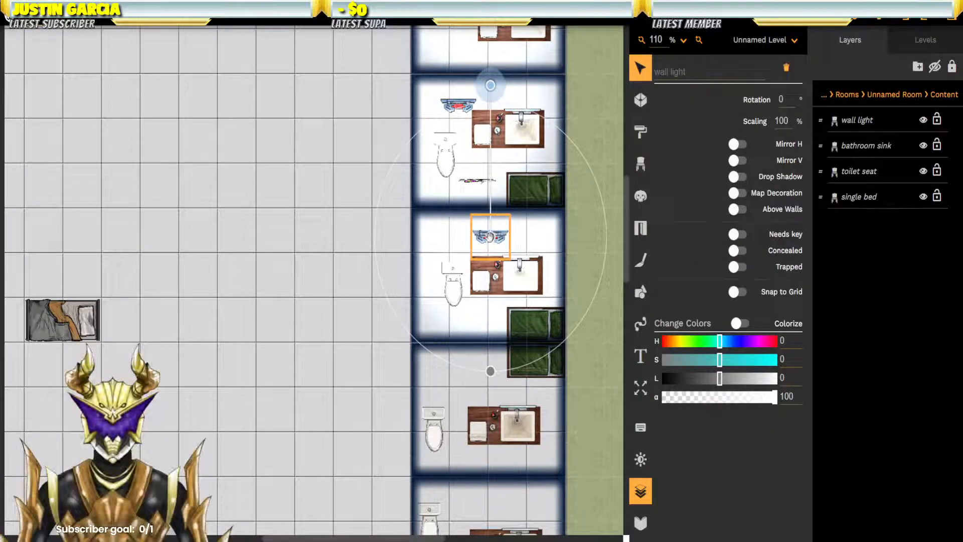
{"action": "key", "text": "Delete"}
Step: Delete the wall lights from the three uppermost cells of the right column
{"action": "left_click_drag", "start_coordinate": [491, 235], "coordinate": [502, 378]}
{"action": "left_click", "coordinate": [467, 249]}
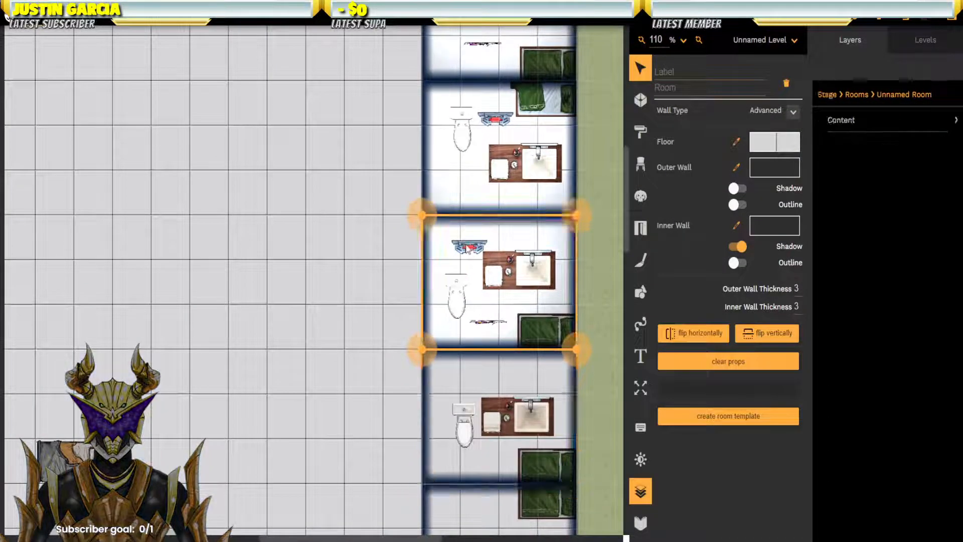
{"action": "left_click", "coordinate": [469, 246]}
{"action": "key", "text": "Delete"}
{"action": "left_click", "coordinate": [497, 122]}
{"action": "key", "text": "Delete"}
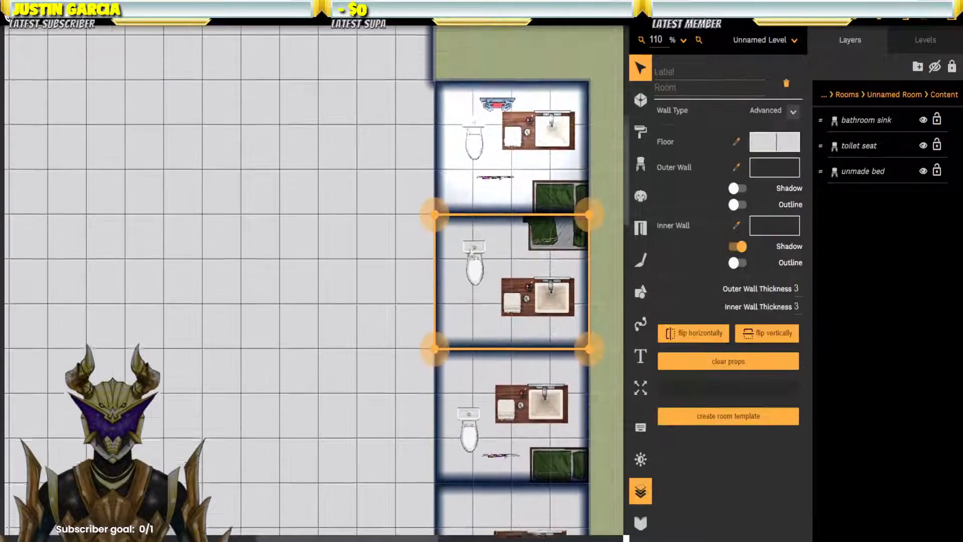
{"action": "left_click", "coordinate": [503, 138]}
{"action": "left_click", "coordinate": [498, 134]}
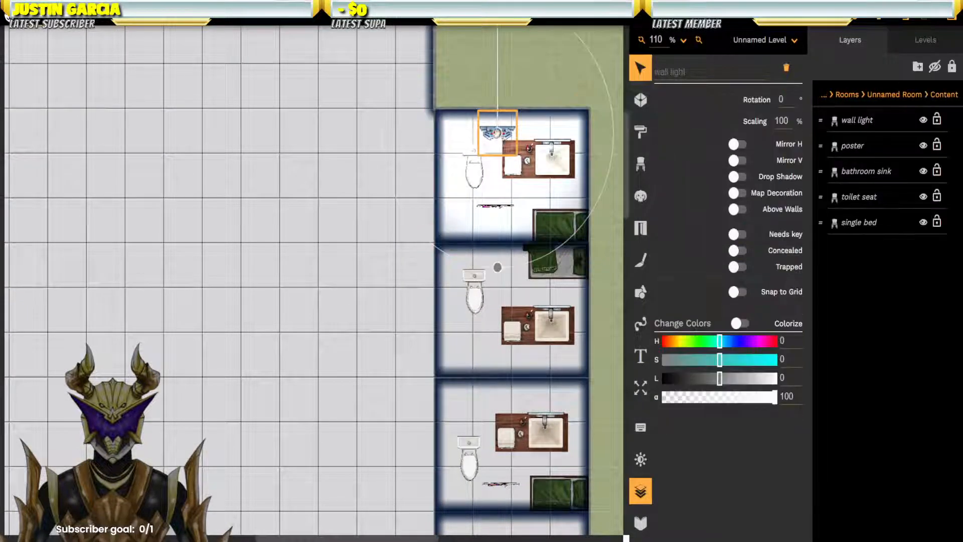
{"action": "key", "text": "Delete"}
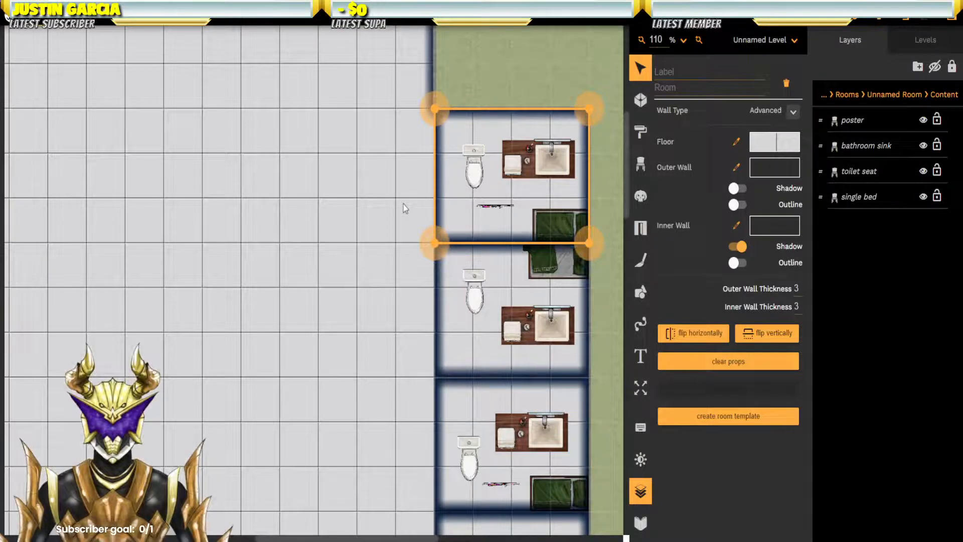
Step: Match the outer wall texture of the top cell in the right column to the wall of the opposite left-column cell
{"action": "left_click_drag", "start_coordinate": [311, 138], "coordinate": [453, 351]}
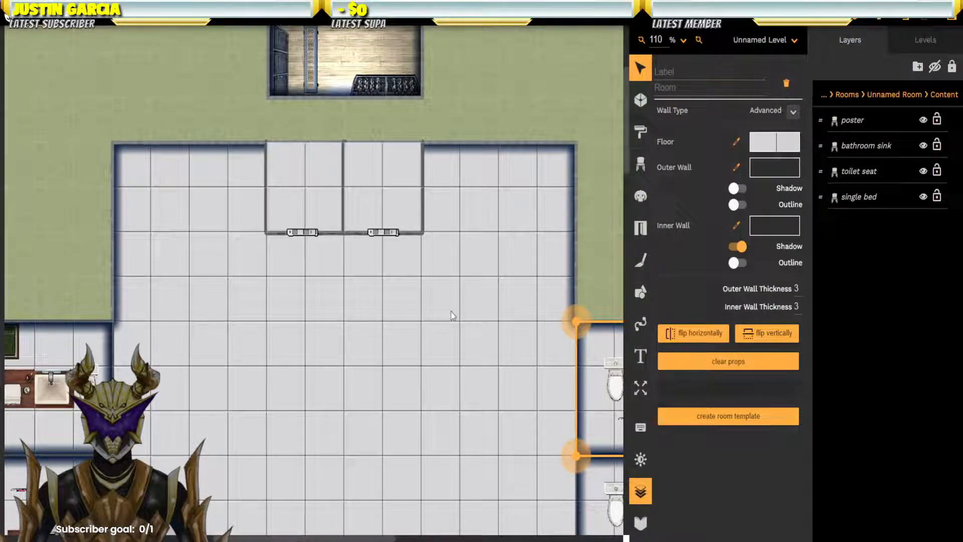
{"action": "left_click", "coordinate": [848, 94]}
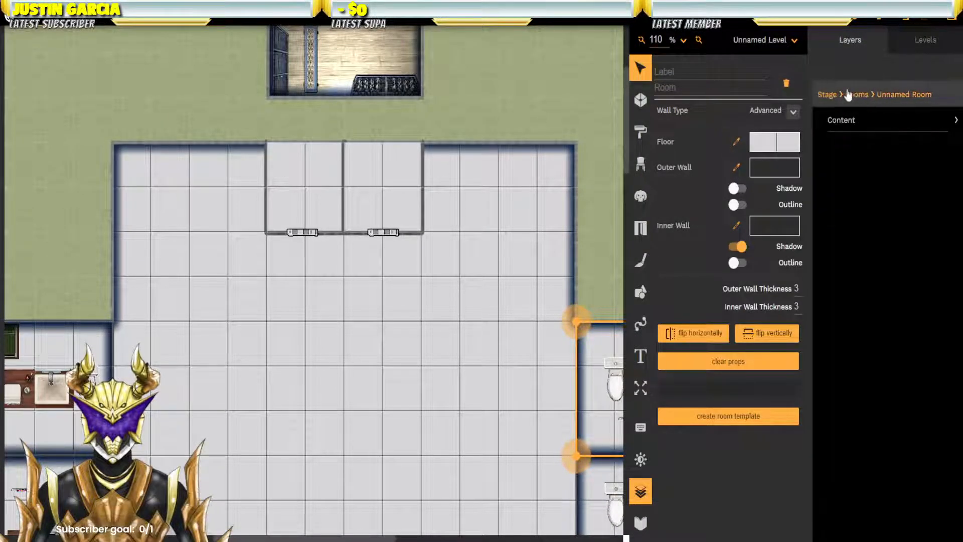
{"action": "left_click", "coordinate": [828, 95]}
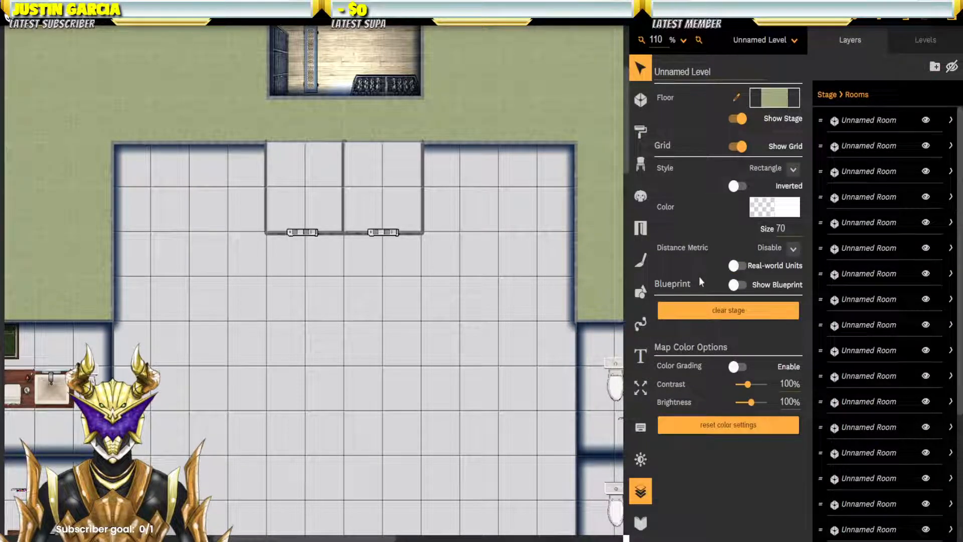
{"action": "left_click", "coordinate": [576, 340]}
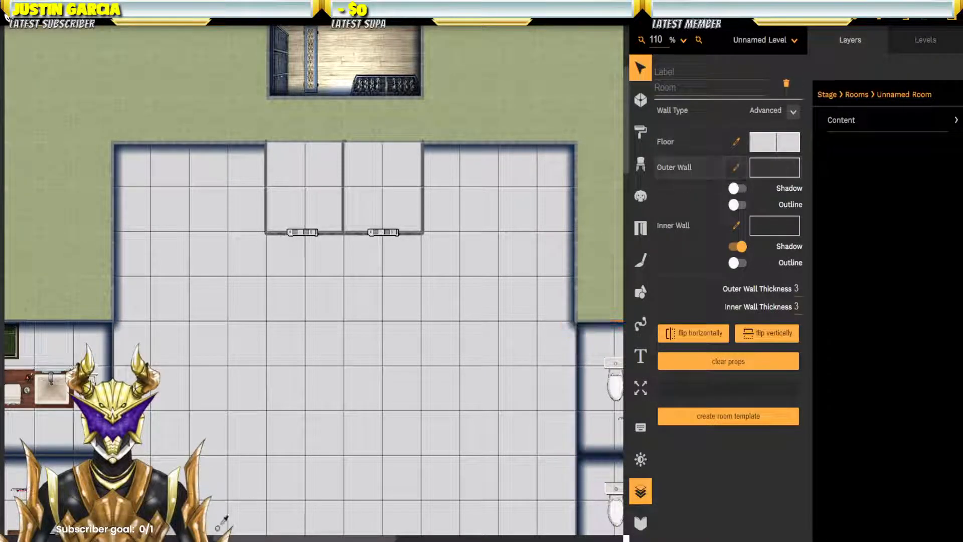
{"action": "left_click", "coordinate": [114, 331]}
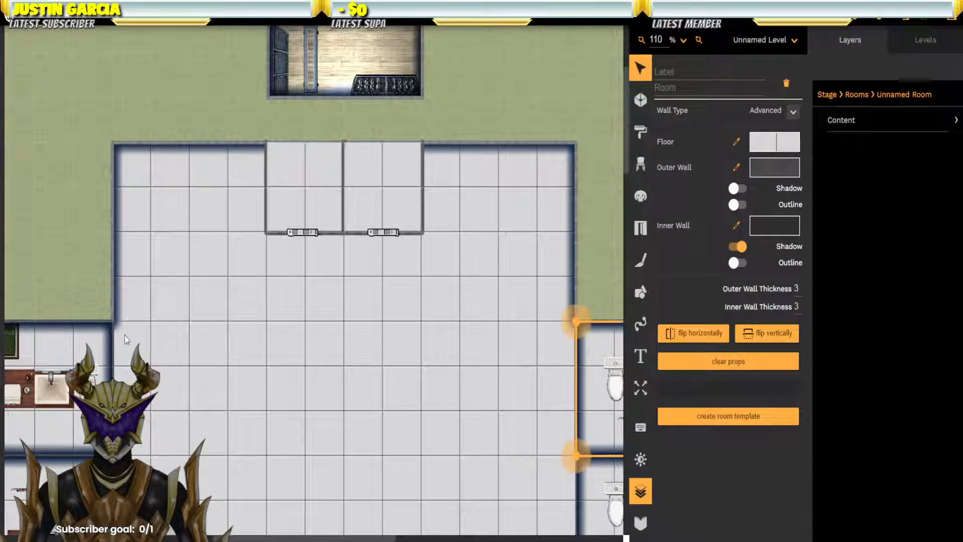
Step: Copy the outer wall texture of the top right-column cell to the second and third cells below it
{"action": "left_click_drag", "start_coordinate": [535, 440], "coordinate": [464, 200]}
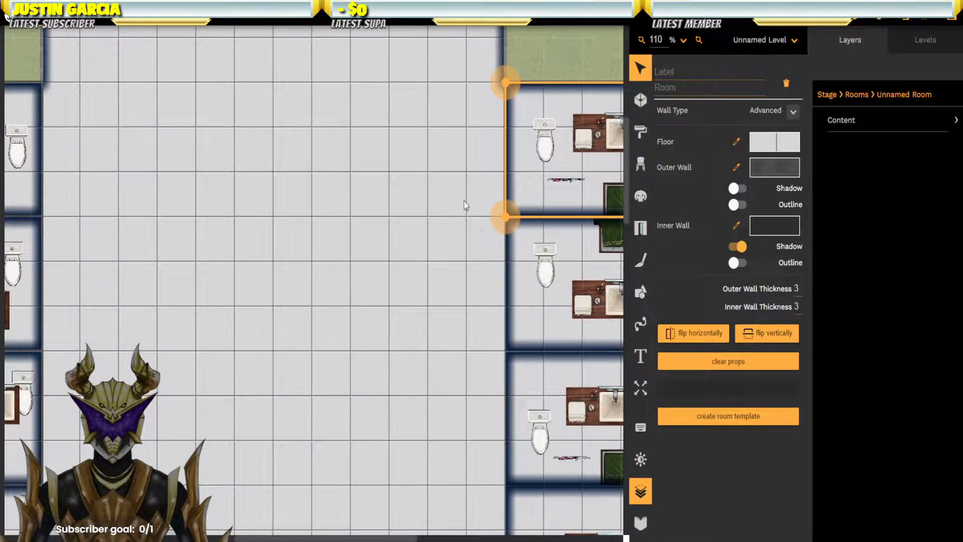
{"action": "left_click", "coordinate": [517, 296]}
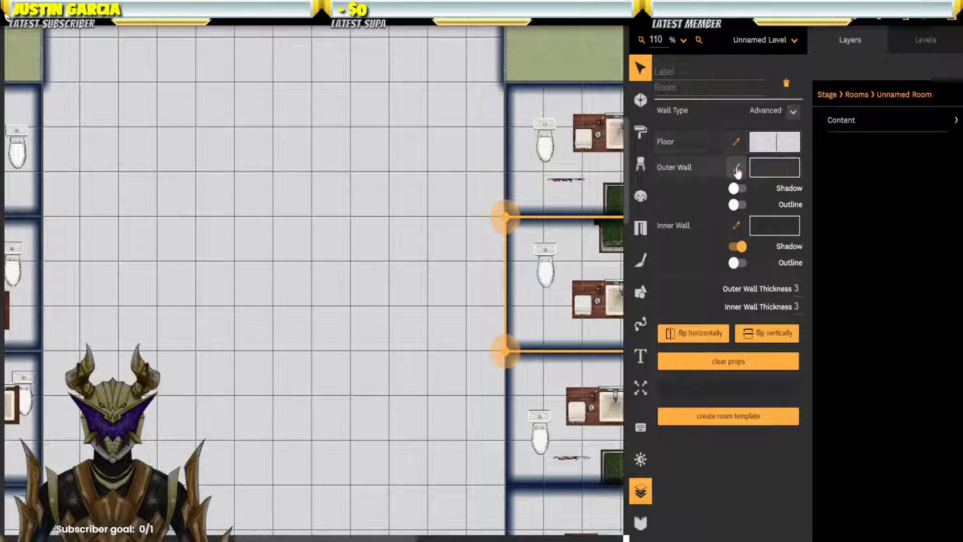
{"action": "left_click", "coordinate": [737, 169]}
{"action": "left_click", "coordinate": [517, 125]}
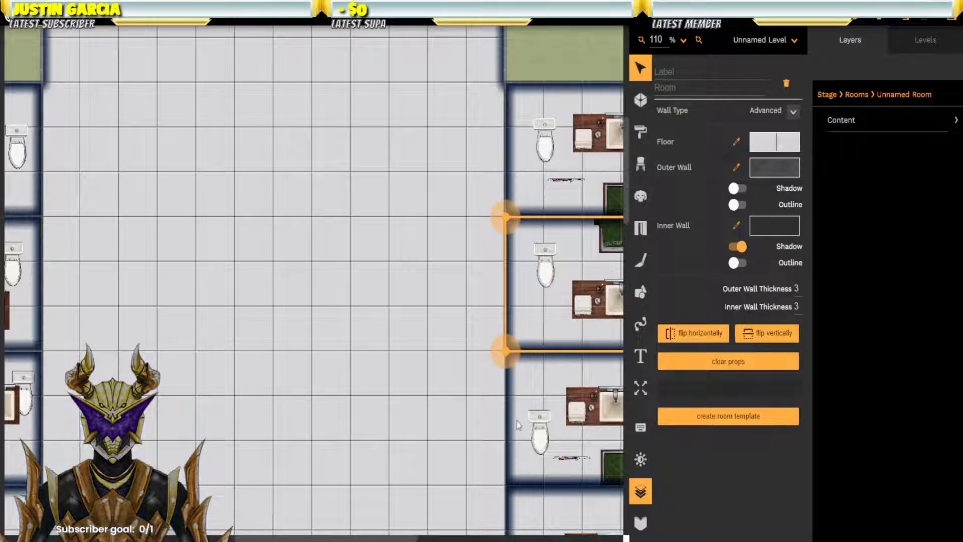
{"action": "left_click", "coordinate": [736, 167]}
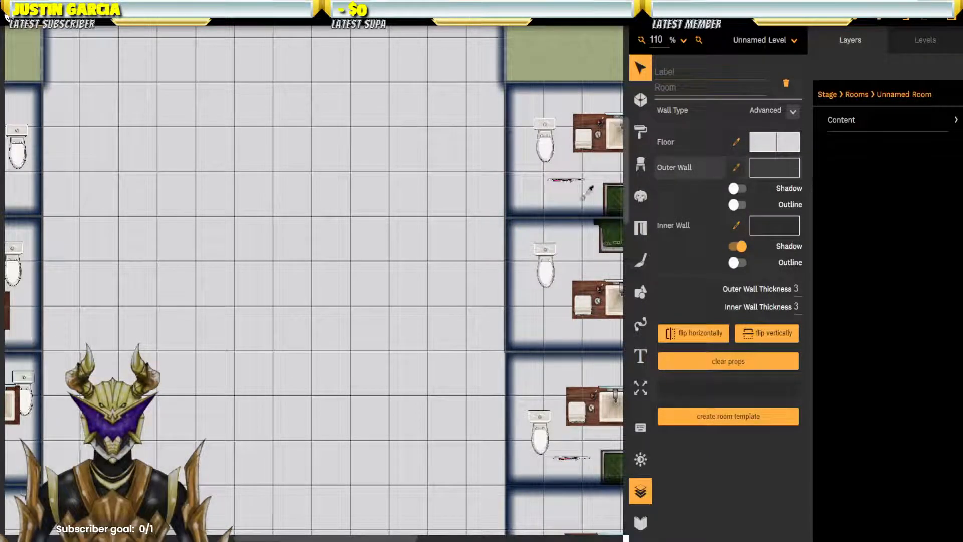
{"action": "left_click", "coordinate": [505, 244]}
Step: Copy the outer wall texture to the fourth and fifth cells of the right column, sampling the cell above each
{"action": "left_click_drag", "start_coordinate": [510, 484], "coordinate": [454, 157]}
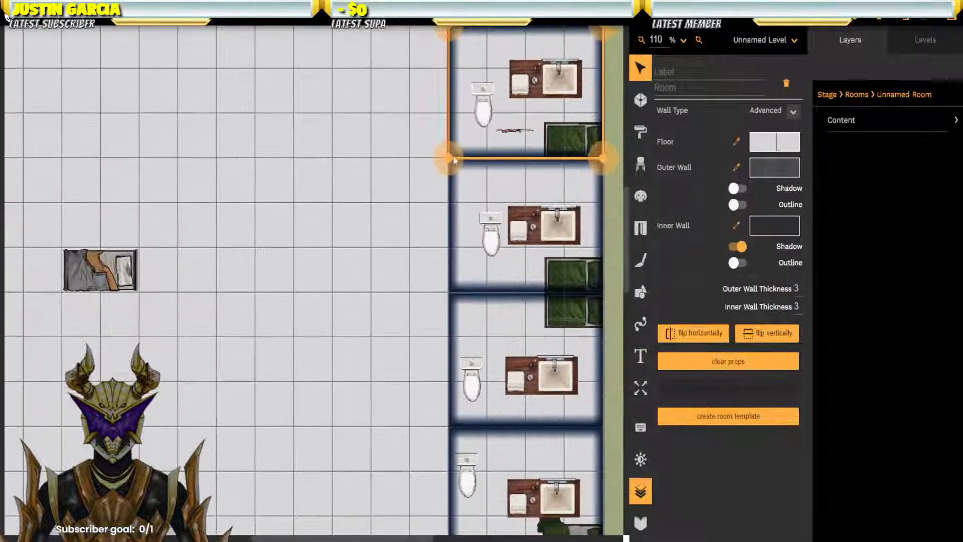
{"action": "left_click", "coordinate": [458, 192]}
{"action": "left_click", "coordinate": [736, 167]}
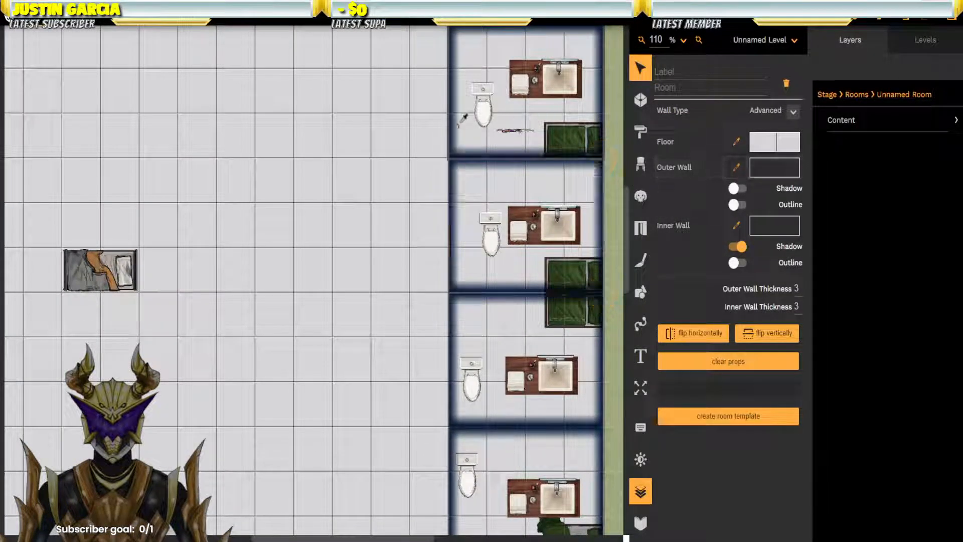
{"action": "left_click", "coordinate": [450, 141]}
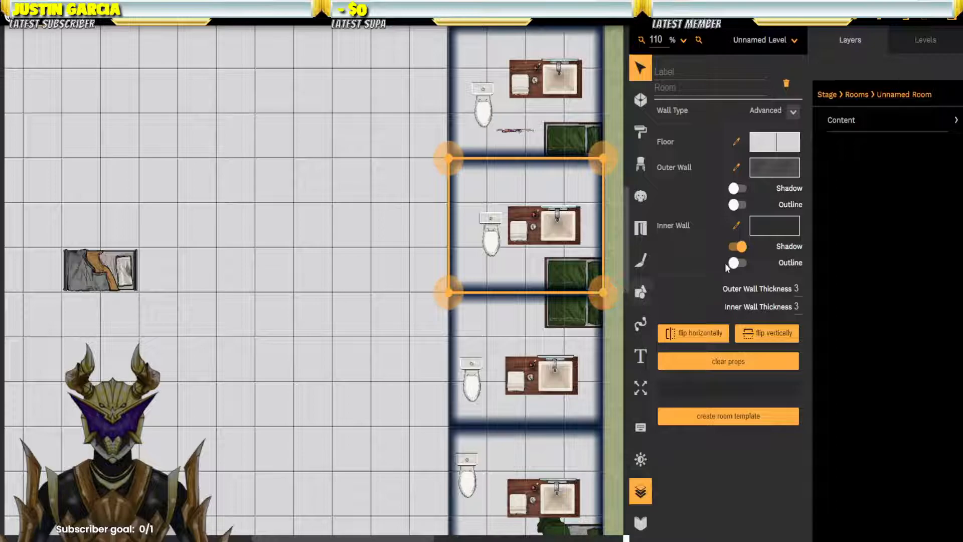
{"action": "left_click", "coordinate": [556, 370]}
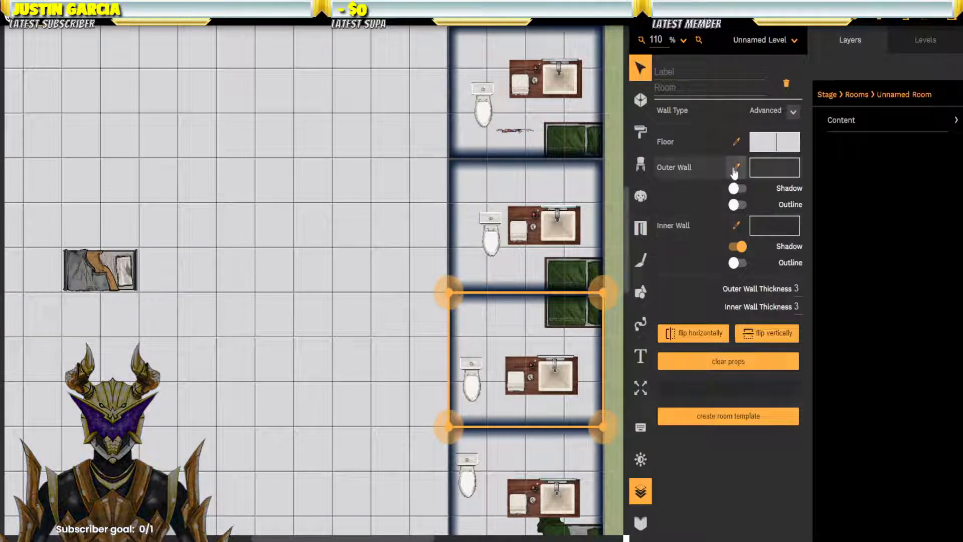
{"action": "left_click", "coordinate": [735, 168]}
{"action": "left_click", "coordinate": [449, 231]}
Step: Sample the outer wall texture of the fifth right-column cell for the bottom cell
{"action": "left_click_drag", "start_coordinate": [470, 442], "coordinate": [436, 224]}
{"action": "left_click", "coordinate": [460, 241]}
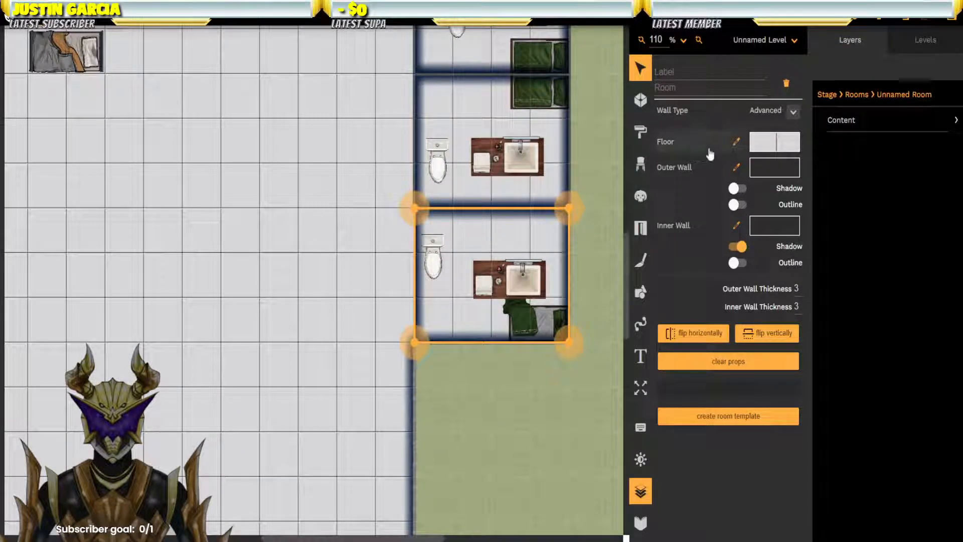
{"action": "left_click", "coordinate": [736, 168]}
{"action": "left_click", "coordinate": [414, 176]}
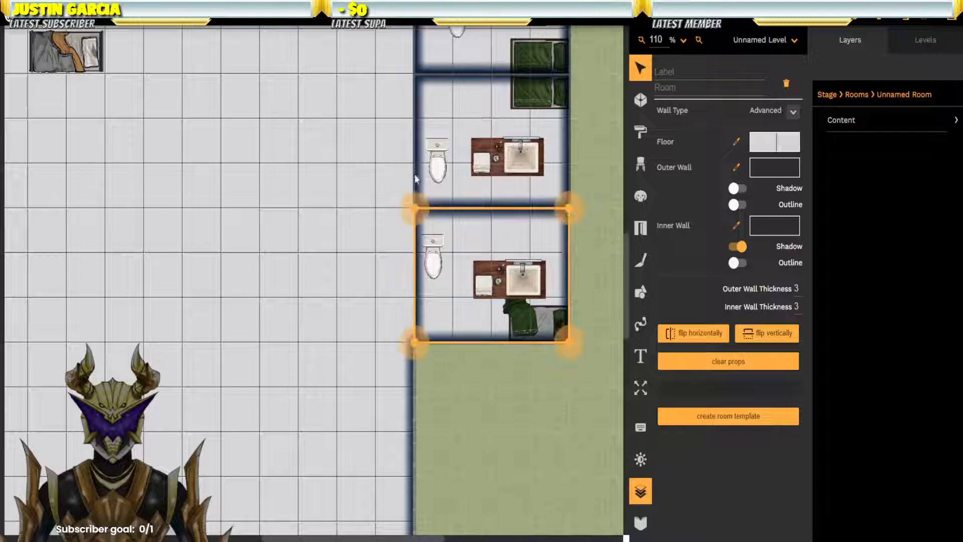
Step: Scale the bathroom sink in the bottom right-column cell to 80% and move it against the cell's upper wall
{"action": "left_click_drag", "start_coordinate": [394, 209], "coordinate": [525, 267]}
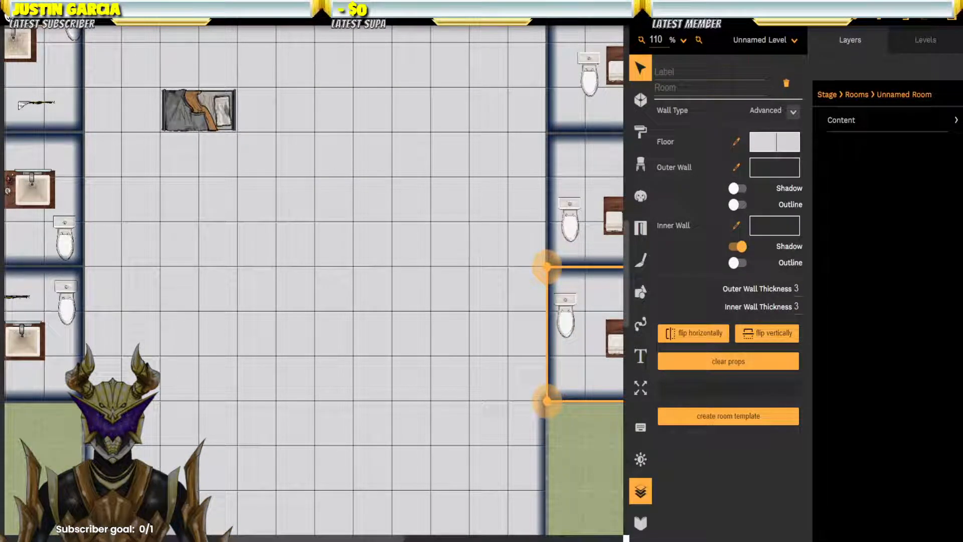
{"action": "left_click", "coordinate": [516, 355]}
{"action": "left_click_drag", "start_coordinate": [577, 305], "coordinate": [393, 338]}
{"action": "left_click", "coordinate": [457, 372]}
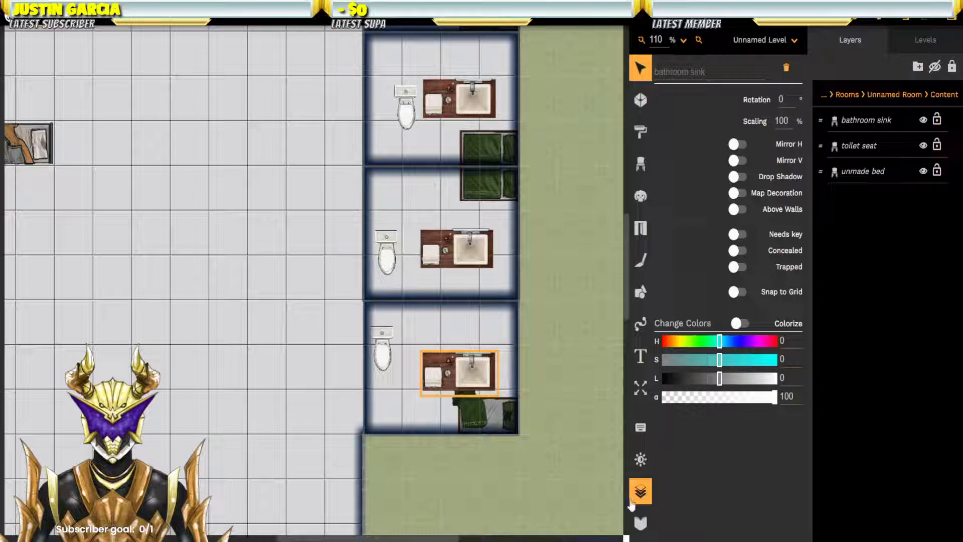
{"action": "left_click", "coordinate": [635, 498]}
{"action": "type", "text": "80"}
{"action": "key", "text": "Return"}
{"action": "left_click_drag", "start_coordinate": [472, 377], "coordinate": [445, 324]}
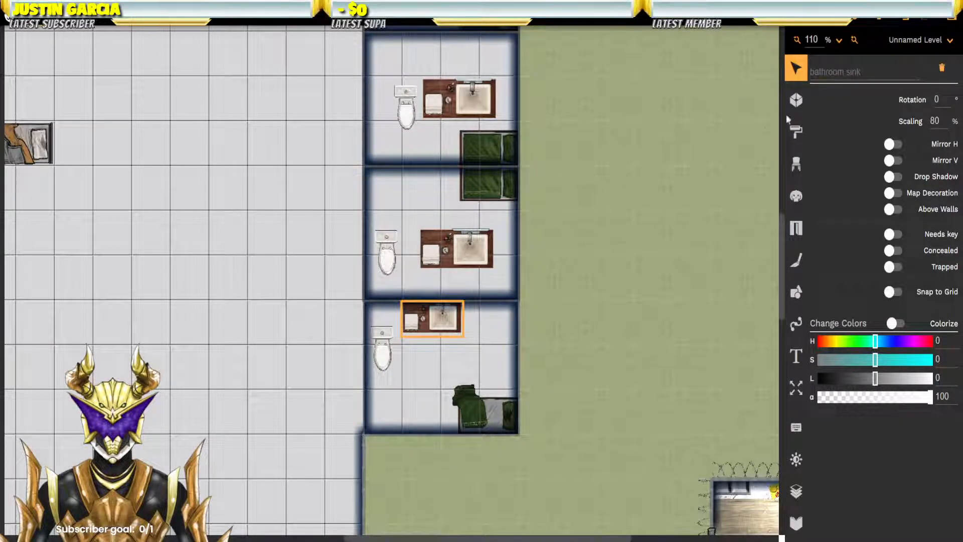
Step: Try 75% scaling for the bottom cell's sink, settle on 60%, and move the sink and toilet snugly against the upper wall
{"action": "double_click", "coordinate": [934, 120]}
{"action": "type", "text": "75"}
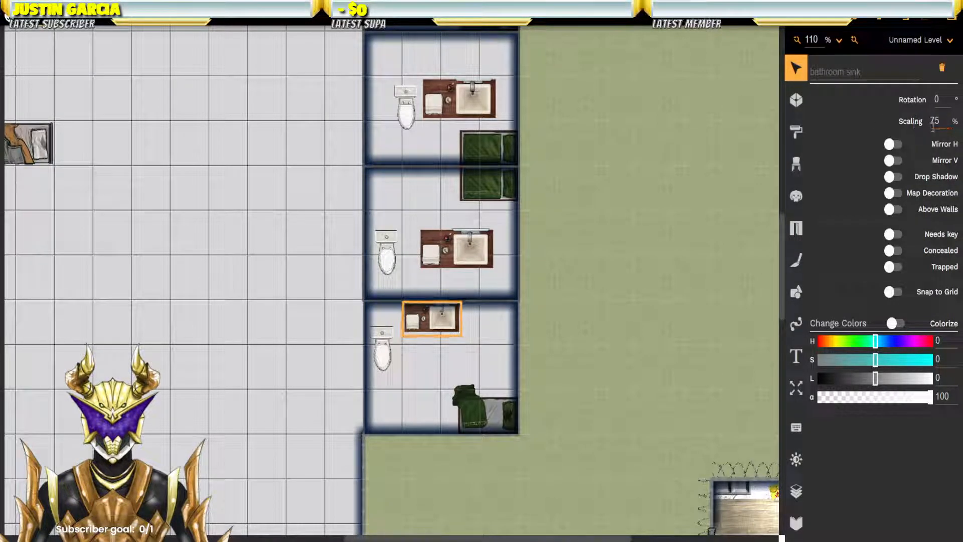
{"action": "left_click", "coordinate": [941, 117]}
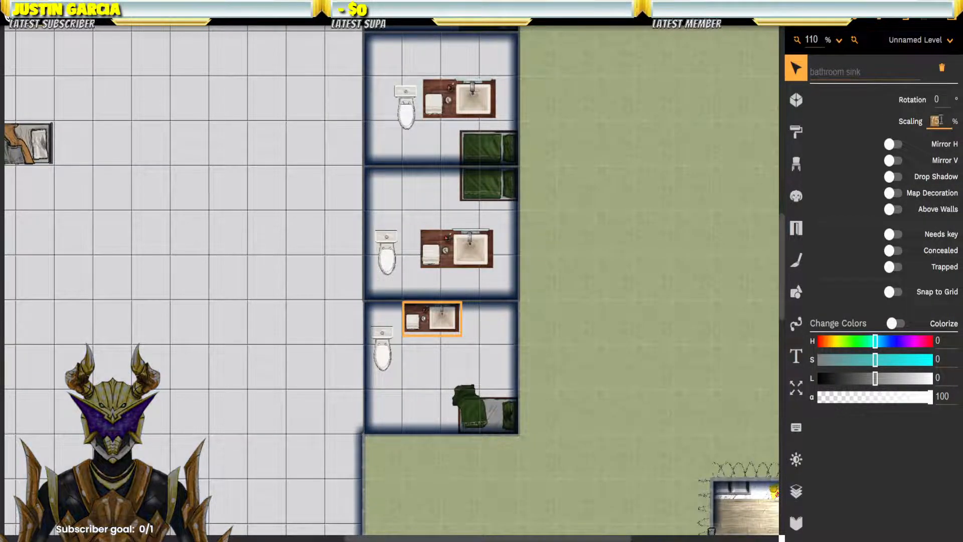
{"action": "type", "text": "60"}
{"action": "key", "text": "Return"}
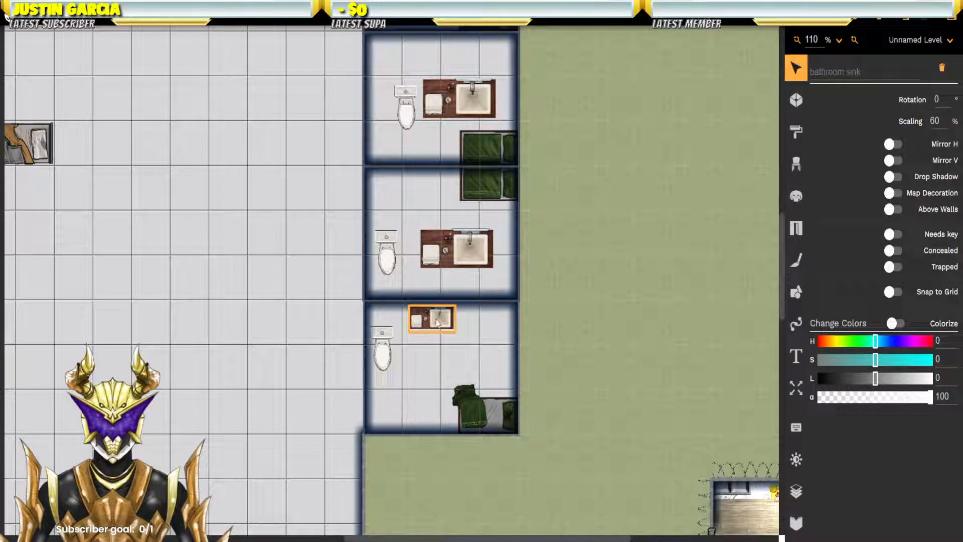
{"action": "left_click_drag", "start_coordinate": [437, 323], "coordinate": [431, 319]}
{"action": "left_click_drag", "start_coordinate": [386, 353], "coordinate": [387, 327]}
Step: Rotate the fifth right-column cell's sink 180°, scale it to 60%, mirror it horizontally, and place it against the lower wall
{"action": "left_click", "coordinate": [393, 255]}
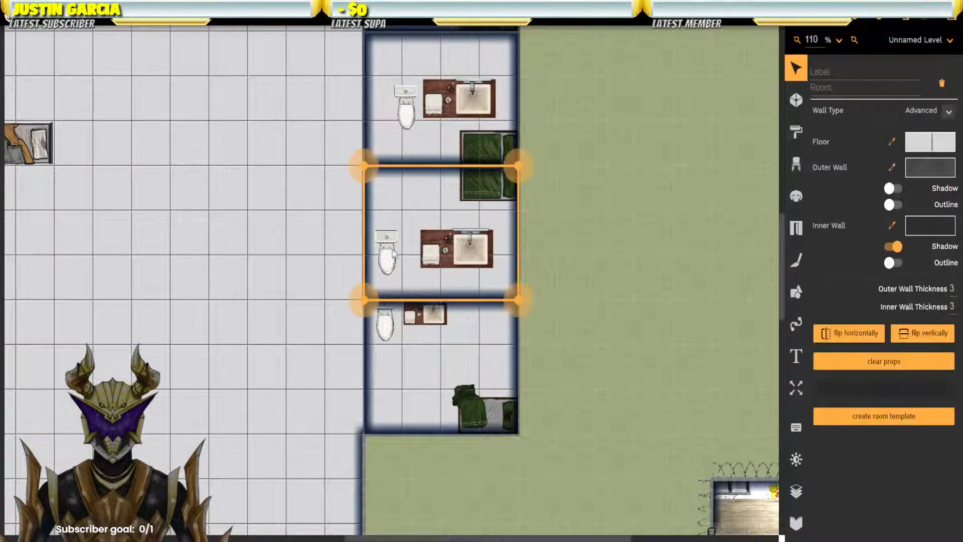
{"action": "left_click", "coordinate": [482, 251]}
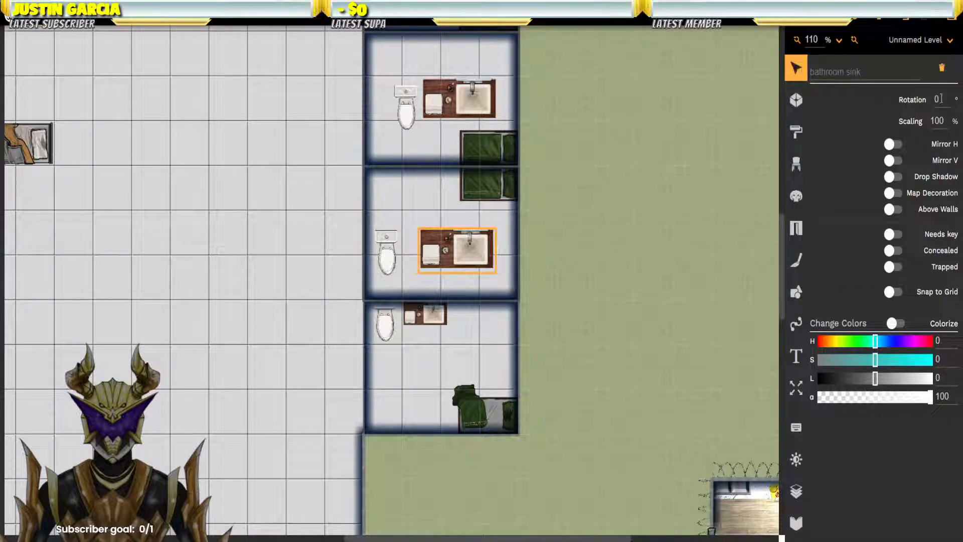
{"action": "type", "text": "180"}
{"action": "key", "text": "Return"}
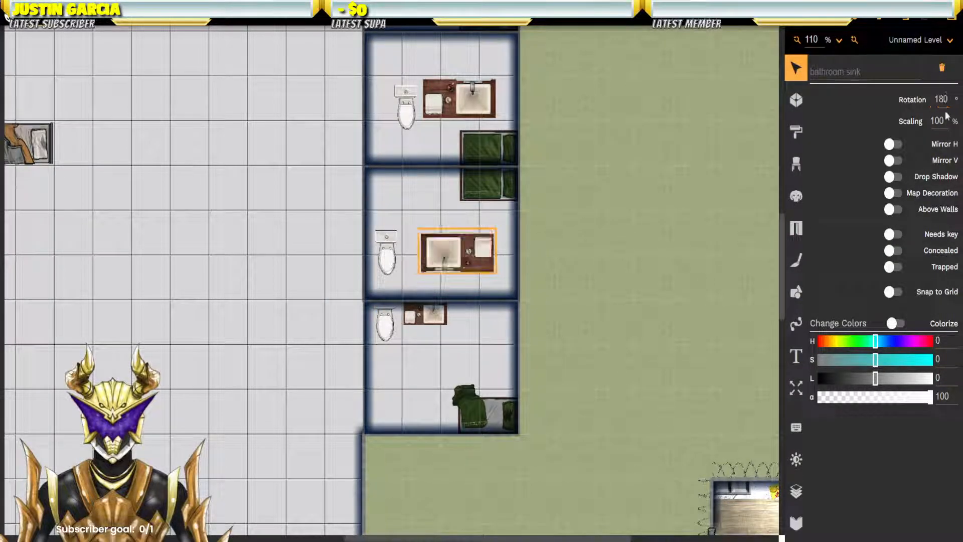
{"action": "type", "text": "60"}
{"action": "key", "text": "Return"}
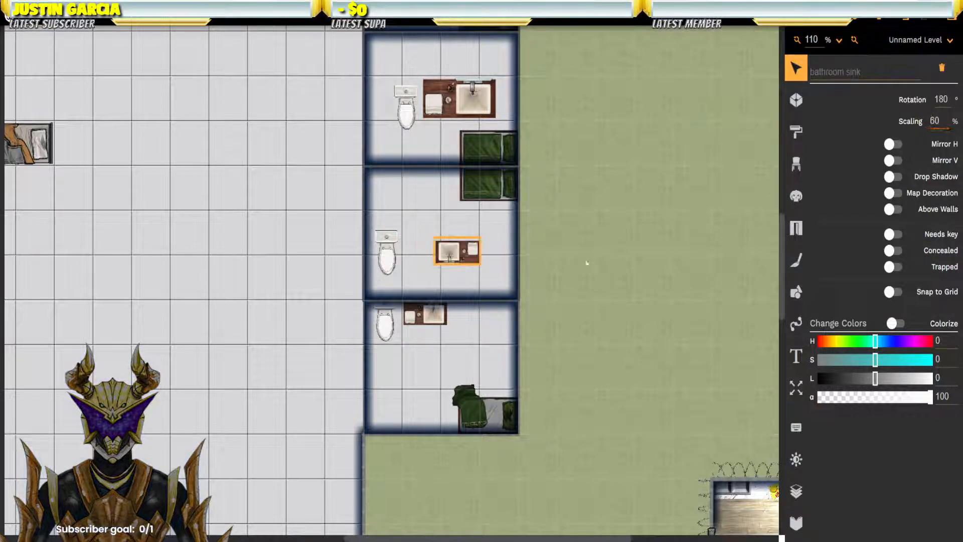
{"action": "left_click_drag", "start_coordinate": [470, 260], "coordinate": [427, 290]}
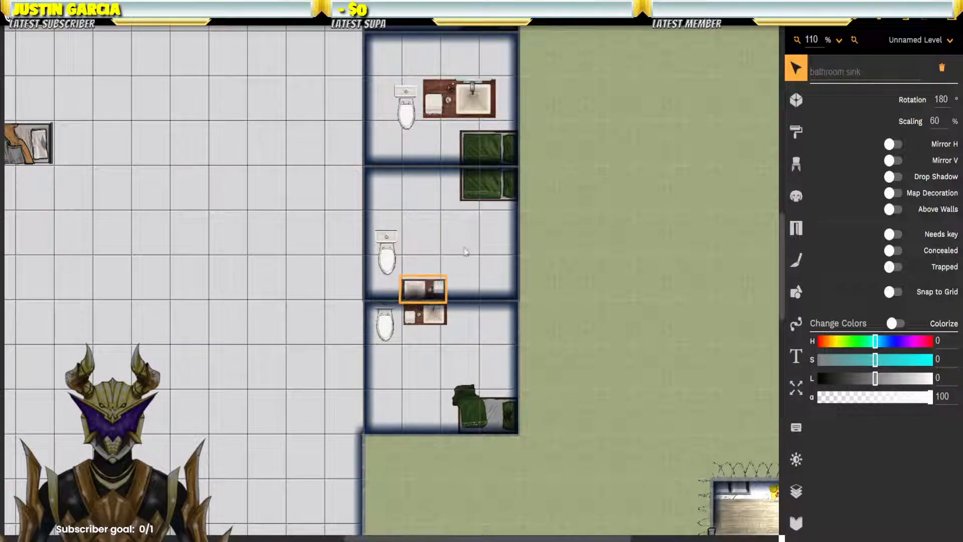
{"action": "left_click", "coordinate": [894, 146]}
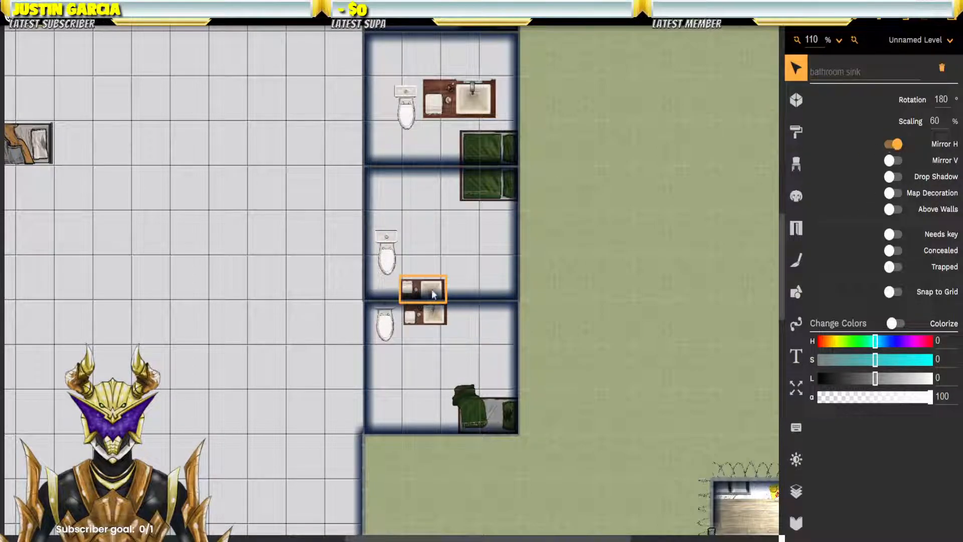
{"action": "left_click_drag", "start_coordinate": [432, 290], "coordinate": [435, 292]}
Step: Mirror the fifth cell's toilet vertically and move it against the lower wall beside the sink
{"action": "left_click", "coordinate": [387, 253]}
{"action": "left_click", "coordinate": [894, 160]}
{"action": "left_click_drag", "start_coordinate": [386, 250], "coordinate": [384, 277]}
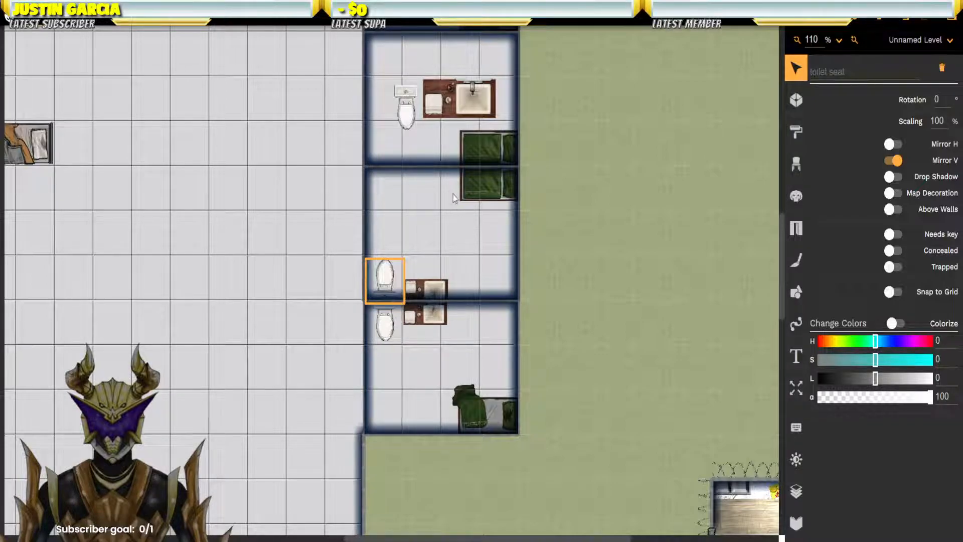
Step: Scale the fourth right-column cell's sink to 60%, keep it unmirrored, and move it against the upper wall
{"action": "scroll", "coordinate": [454, 197], "scroll_direction": "up", "scroll_amount": 4}
{"action": "left_click", "coordinate": [449, 289]}
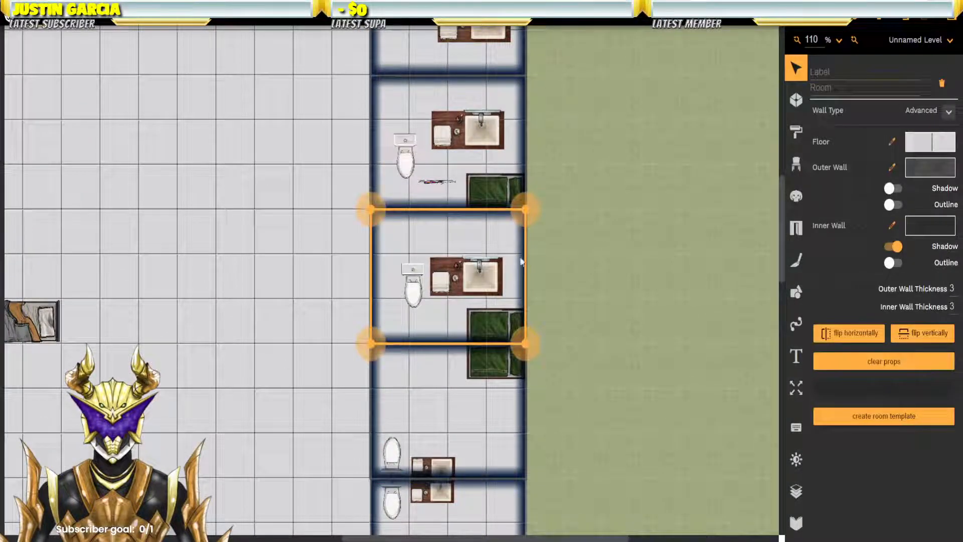
{"action": "left_click", "coordinate": [449, 289]}
{"action": "left_click", "coordinate": [892, 161]}
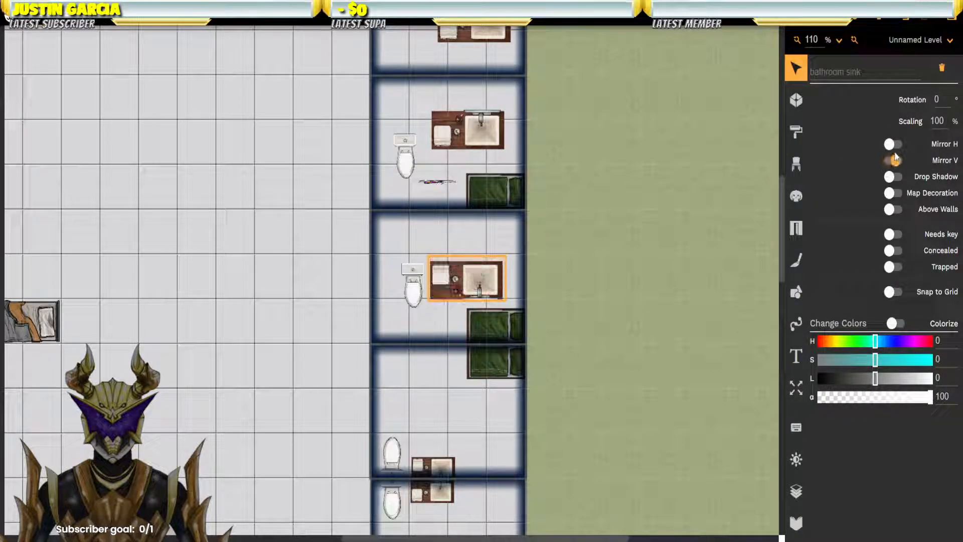
{"action": "left_click", "coordinate": [893, 161]}
{"action": "left_click_drag", "start_coordinate": [466, 278], "coordinate": [447, 234]}
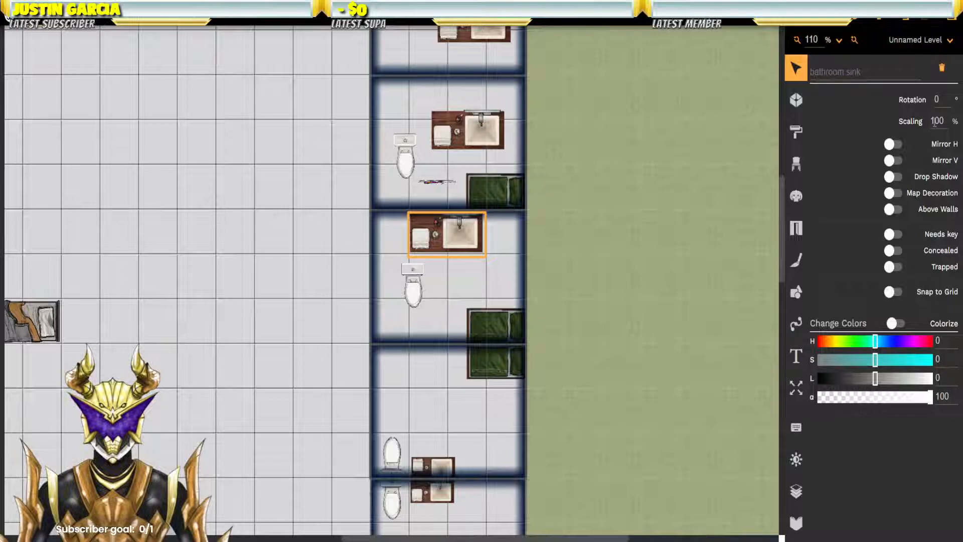
{"action": "type", "text": "60"}
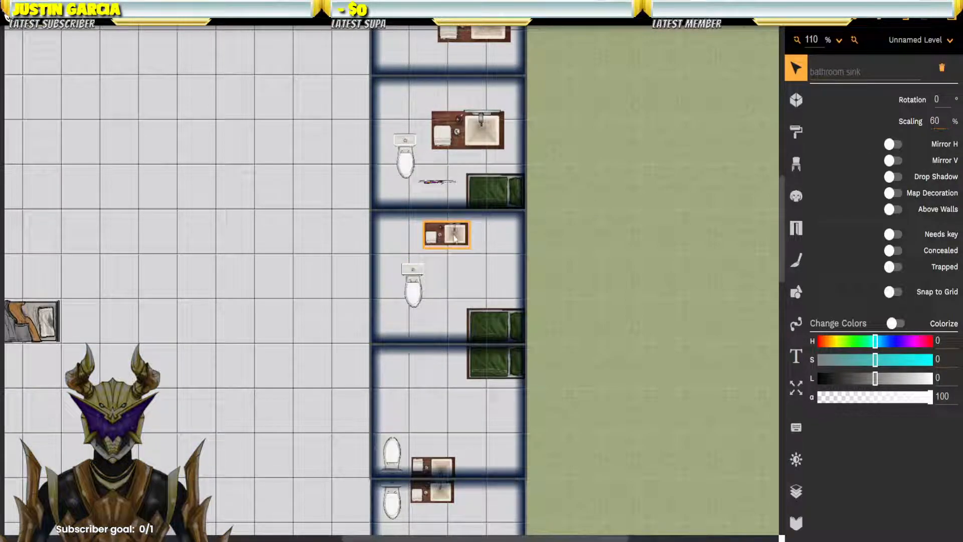
{"action": "left_click_drag", "start_coordinate": [455, 239], "coordinate": [440, 231]}
Step: Move the fourth cell's toilet into the upper-left corner and slide the sink snugly beside it
{"action": "left_click", "coordinate": [414, 290]}
{"action": "left_click_drag", "start_coordinate": [414, 290], "coordinate": [390, 236]}
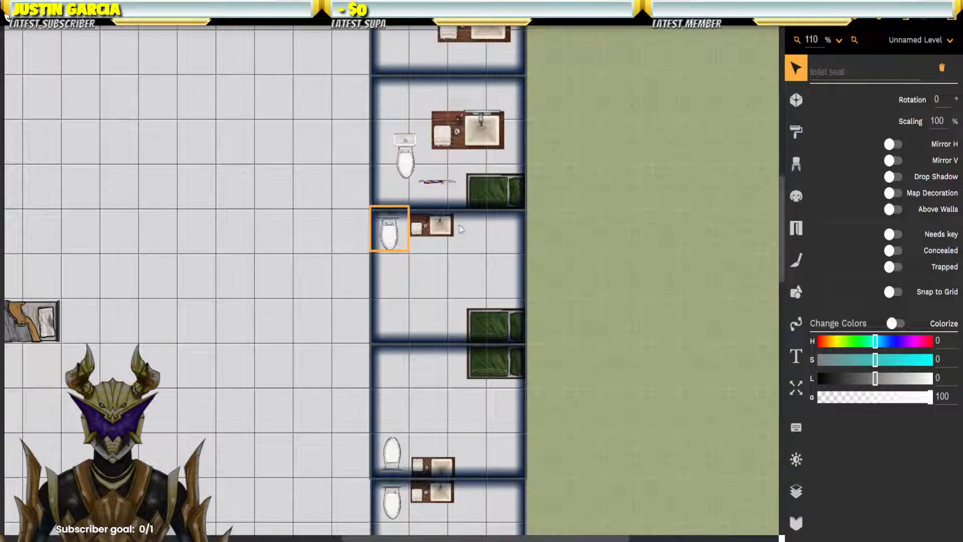
{"action": "left_click_drag", "start_coordinate": [485, 230], "coordinate": [549, 293]}
{"action": "left_click_drag", "start_coordinate": [533, 336], "coordinate": [527, 308]}
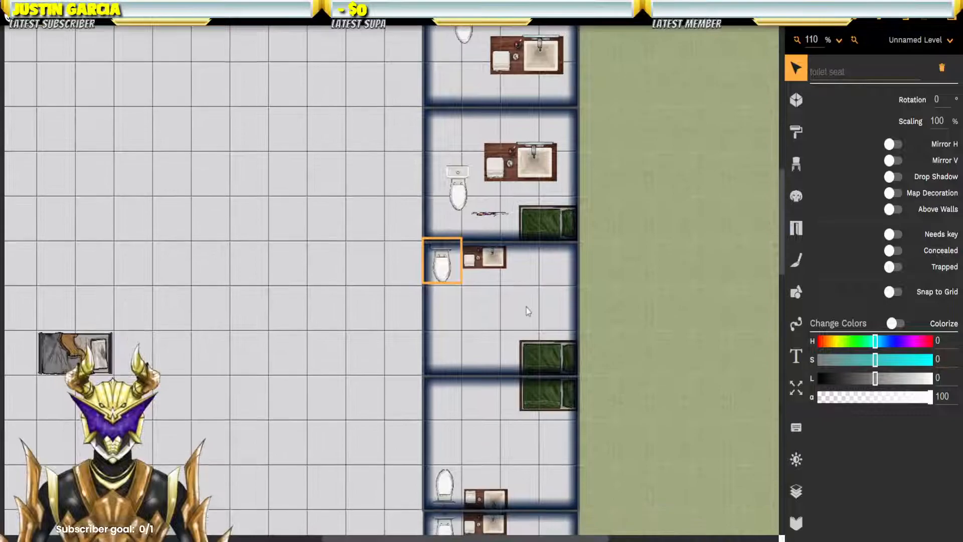
{"action": "left_click", "coordinate": [479, 260]}
{"action": "left_click_drag", "start_coordinate": [479, 260], "coordinate": [472, 259]}
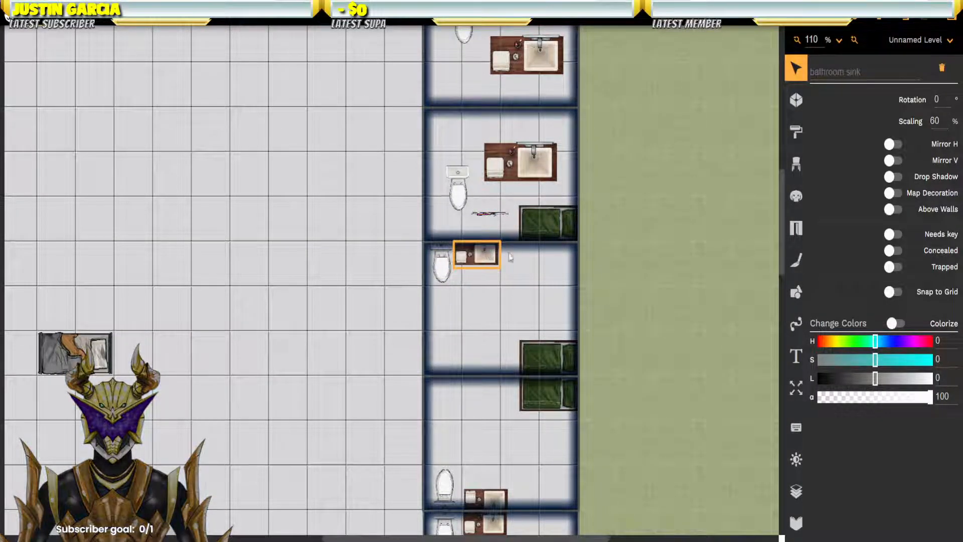
{"action": "left_click", "coordinate": [530, 259]}
{"action": "left_click", "coordinate": [571, 274]}
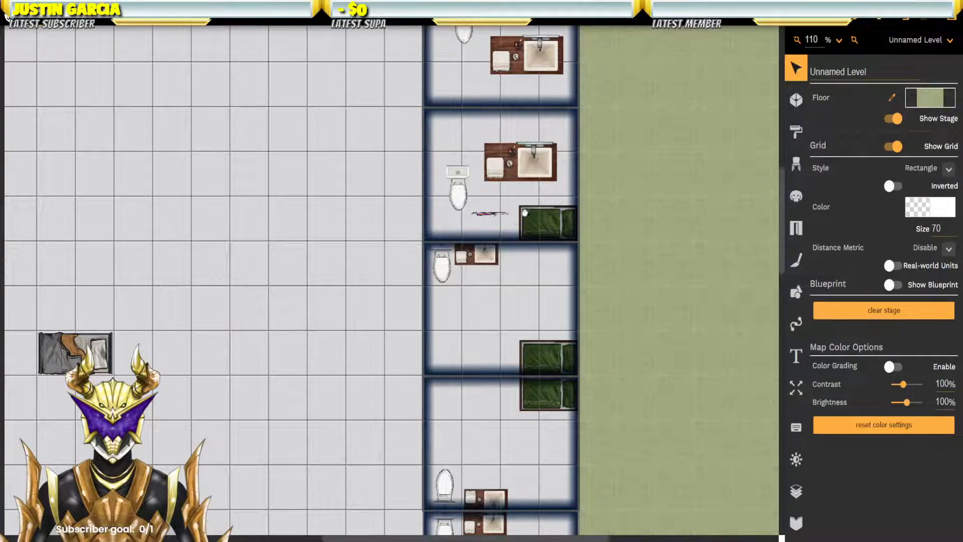
Step: Mirror the third right-column cell's toilet vertically and move it into the cell's lower-left corner
{"action": "left_click_drag", "start_coordinate": [527, 218], "coordinate": [513, 306]}
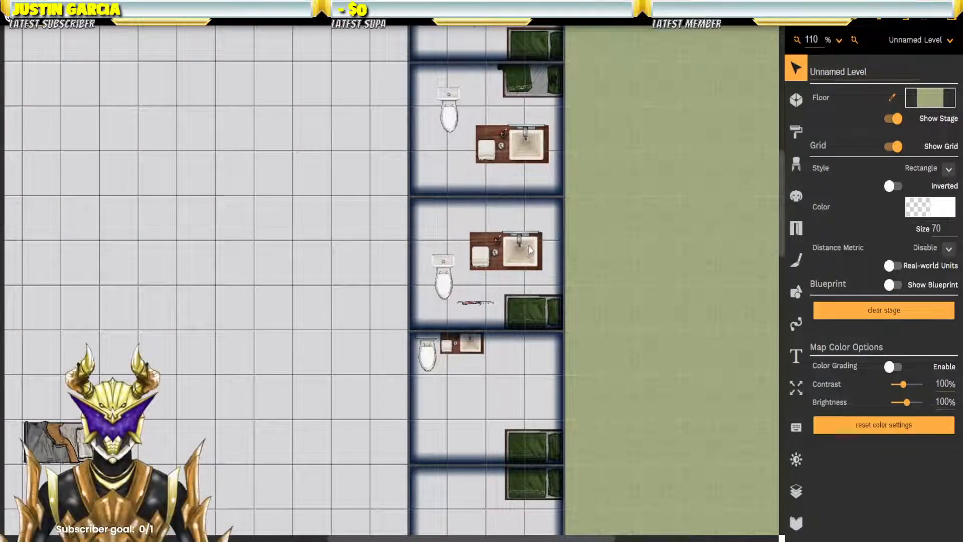
{"action": "left_click_drag", "start_coordinate": [510, 229], "coordinate": [513, 248]}
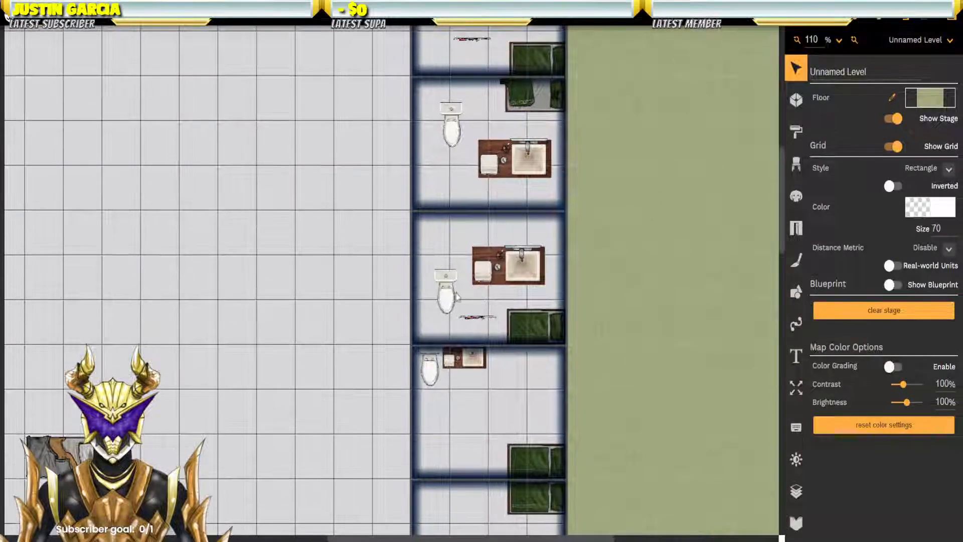
{"action": "left_click", "coordinate": [457, 291]}
{"action": "left_click", "coordinate": [445, 298]}
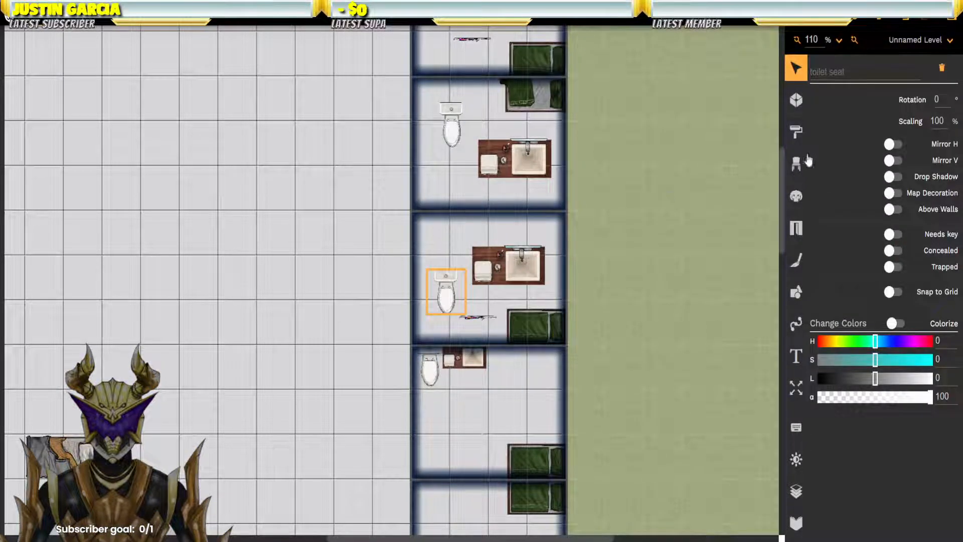
{"action": "left_click", "coordinate": [890, 161]}
{"action": "left_click_drag", "start_coordinate": [443, 297], "coordinate": [430, 327]}
Step: Mirror the third cell's sink vertically at 60% scale, place it beside the toilet, and move the poster to the upper wall
{"action": "left_click", "coordinate": [492, 267]}
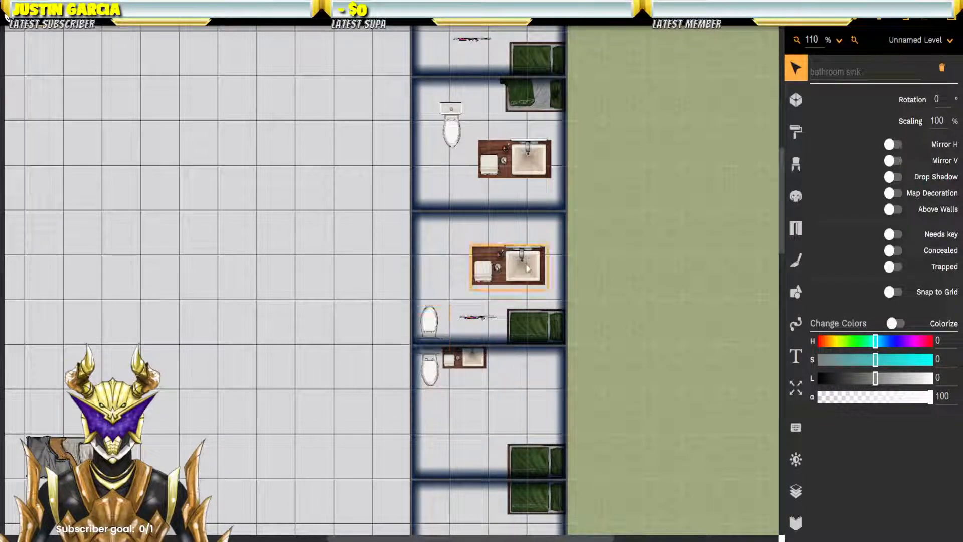
{"action": "left_click", "coordinate": [893, 160]}
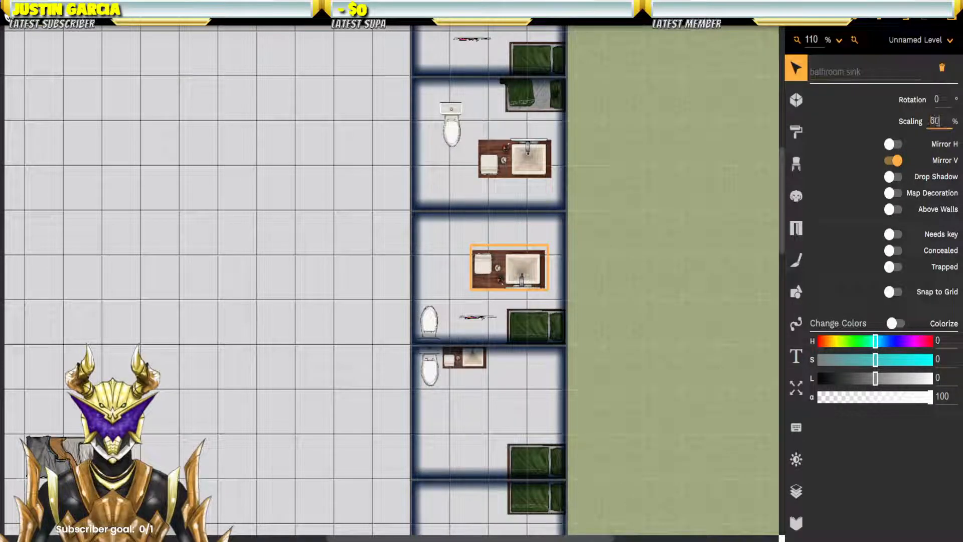
{"action": "key", "text": "Return"}
{"action": "left_click_drag", "start_coordinate": [520, 270], "coordinate": [505, 216]}
{"action": "left_click", "coordinate": [489, 320]}
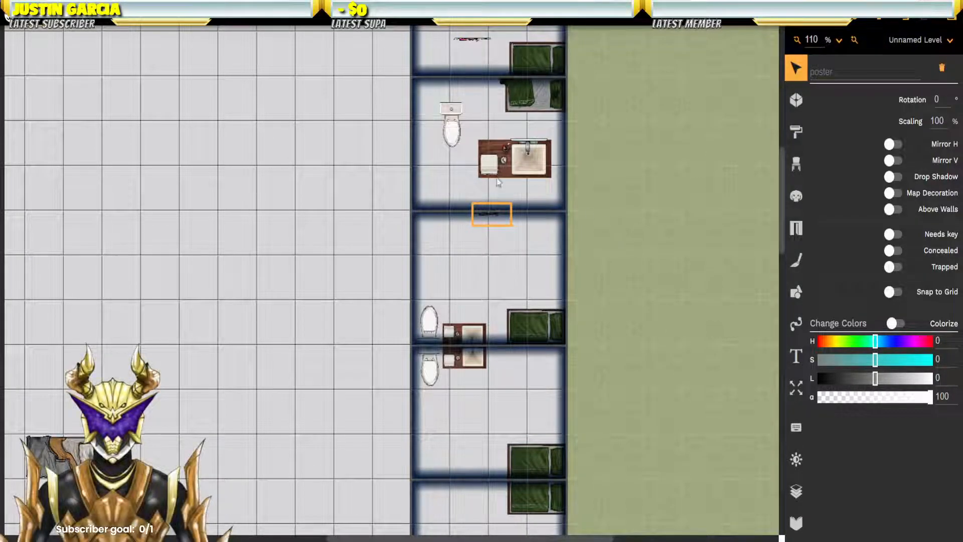
Step: Scale the second right-column cell's sink to 60% and move it against the upper wall
{"action": "scroll", "coordinate": [537, 271], "scroll_direction": "up", "scroll_amount": 3}
{"action": "left_click", "coordinate": [537, 271]}
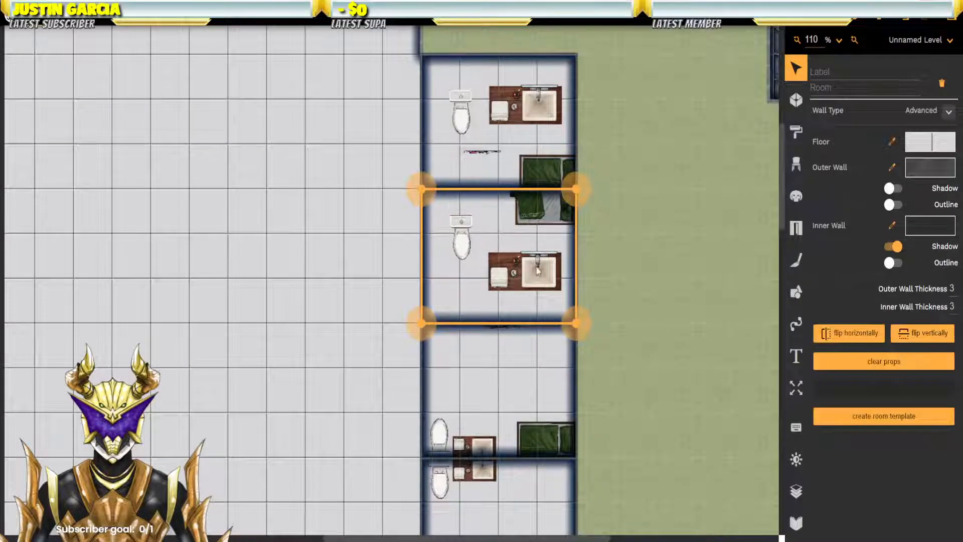
{"action": "left_click", "coordinate": [537, 272]}
{"action": "double_click", "coordinate": [937, 120]}
{"action": "key", "text": "Return"}
{"action": "left_click_drag", "start_coordinate": [533, 280], "coordinate": [490, 210]}
Step: Move the second cell's toilet into the upper-left corner and slide the sink snugly beside it
{"action": "left_click", "coordinate": [464, 245]}
{"action": "left_click_drag", "start_coordinate": [464, 245], "coordinate": [442, 216]}
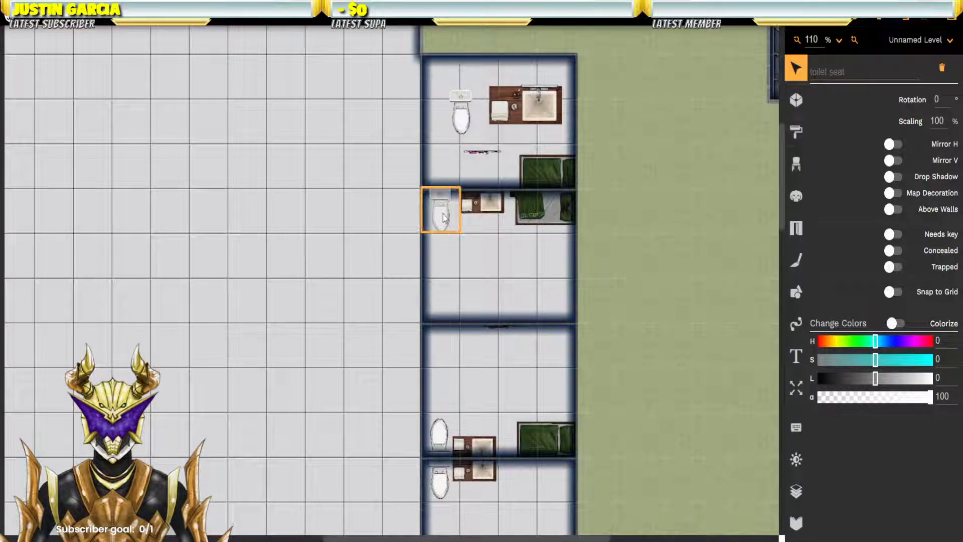
{"action": "left_click", "coordinate": [487, 209]}
{"action": "left_click_drag", "start_coordinate": [487, 208], "coordinate": [480, 209]}
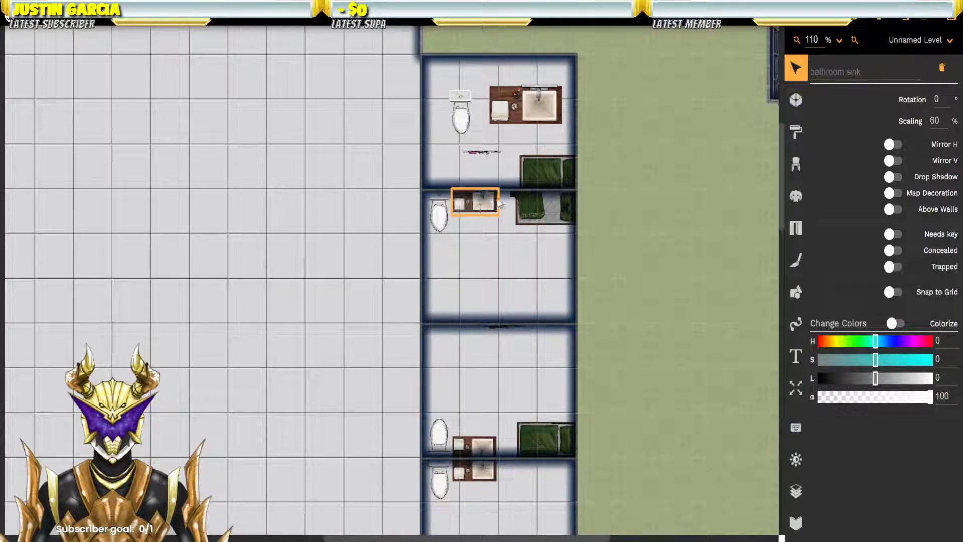
Step: Mirror the top right-column cell's sink vertically, scale it to 60%, and place it against the lower wall
{"action": "scroll", "coordinate": [472, 198], "scroll_direction": "up", "scroll_amount": 3}
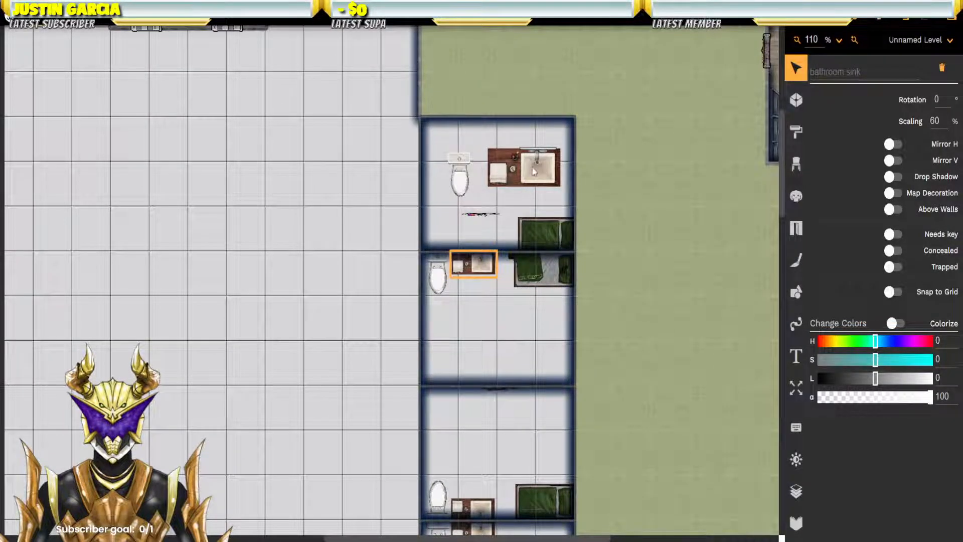
{"action": "left_click", "coordinate": [534, 172]}
{"action": "left_click", "coordinate": [535, 173]}
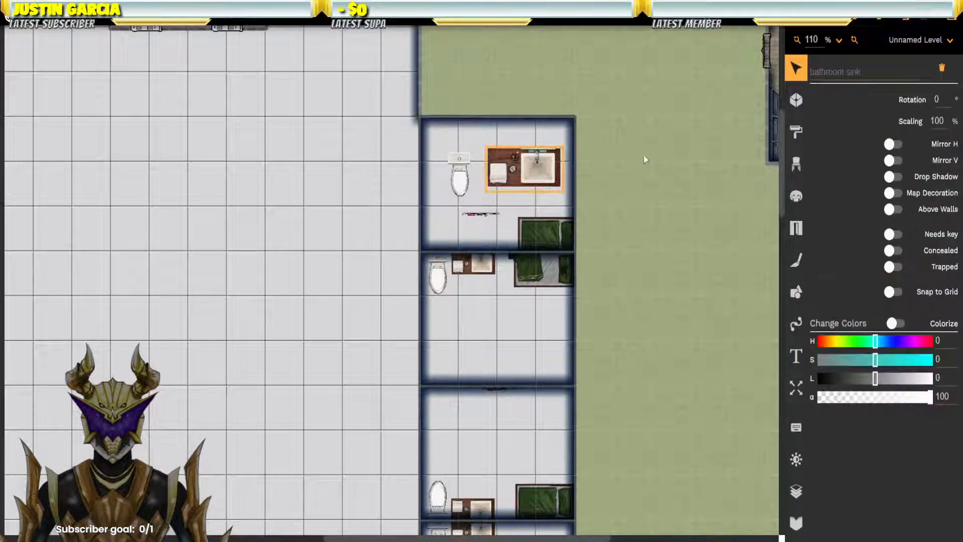
{"action": "left_click", "coordinate": [891, 162]}
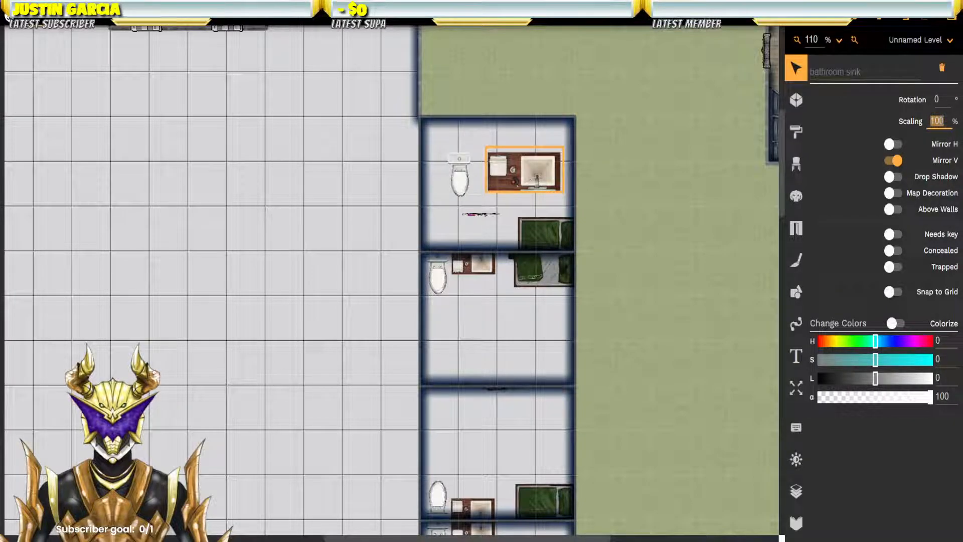
{"action": "key", "text": "Return"}
{"action": "left_click_drag", "start_coordinate": [532, 177], "coordinate": [480, 245]}
Step: Mirror the top cell's toilet vertically and move it into the lower-left corner beside the sink
{"action": "left_click", "coordinate": [459, 175]}
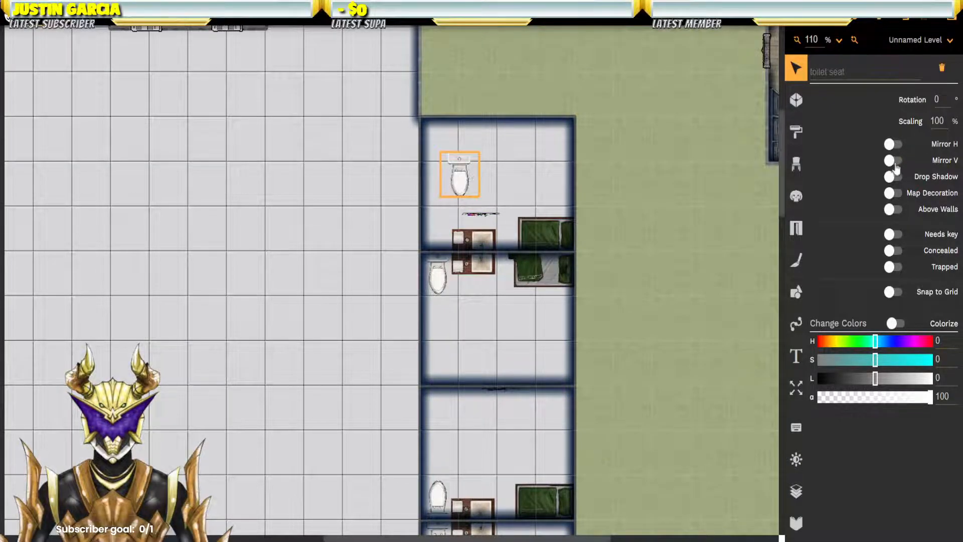
{"action": "left_click", "coordinate": [877, 163]}
{"action": "left_click_drag", "start_coordinate": [460, 178], "coordinate": [439, 234]}
{"action": "left_click", "coordinate": [623, 222]}
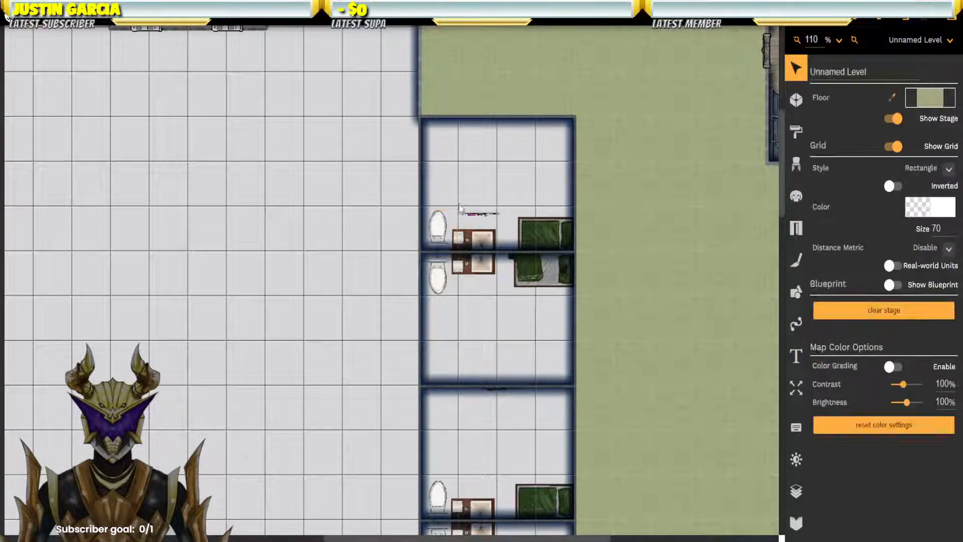
Step: Rotate the top cell's poster 90° and place it on the cell's right wall above the bed
{"action": "left_click", "coordinate": [483, 217]}
{"action": "left_click", "coordinate": [482, 217]}
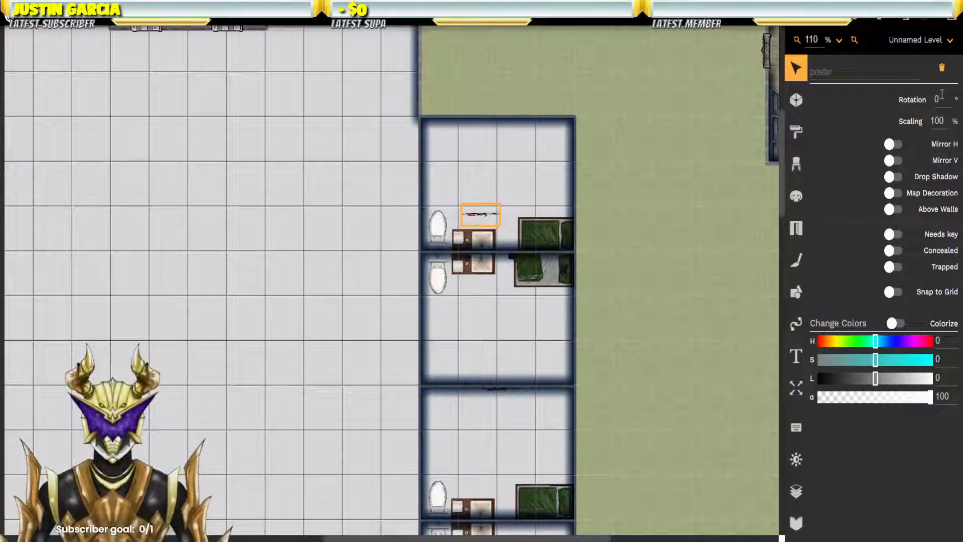
{"action": "type", "text": "90"}
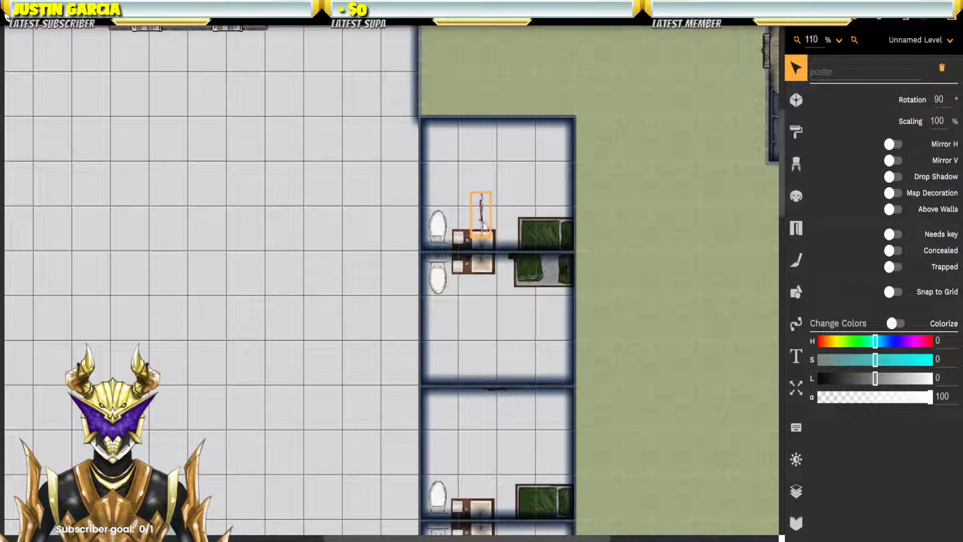
{"action": "left_click_drag", "start_coordinate": [483, 218], "coordinate": [571, 208]}
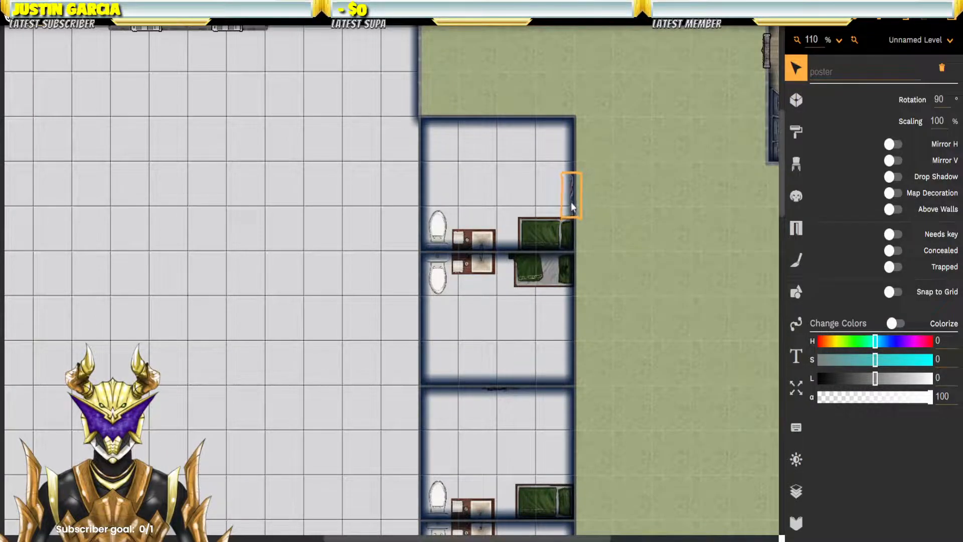
{"action": "left_click", "coordinate": [591, 181]}
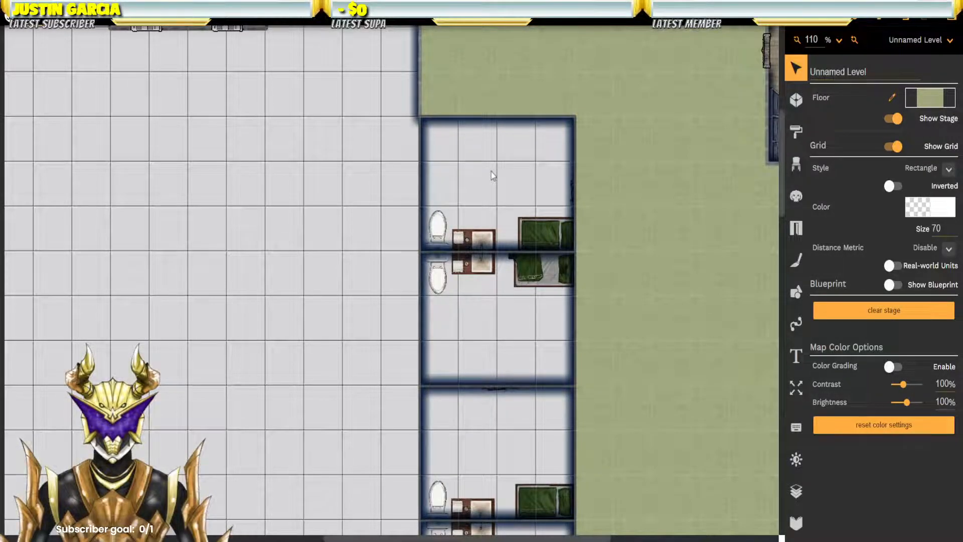
Step: Move the top cell's toilet and lower-left room corner up about one square, and shift the lower-right corner down one square
{"action": "left_click", "coordinate": [442, 232]}
{"action": "left_click", "coordinate": [441, 233]}
{"action": "left_click_drag", "start_coordinate": [442, 233], "coordinate": [441, 189]}
{"action": "left_click", "coordinate": [432, 230]}
{"action": "left_click_drag", "start_coordinate": [422, 252], "coordinate": [424, 223]}
{"action": "left_click_drag", "start_coordinate": [559, 243], "coordinate": [576, 291]}
Step: Move the top cell's sink, bed and poster up about one square, and raise its lower-right corner two squares to level the lower wall
{"action": "left_click", "coordinate": [490, 238]}
{"action": "left_click_drag", "start_coordinate": [490, 238], "coordinate": [494, 198]}
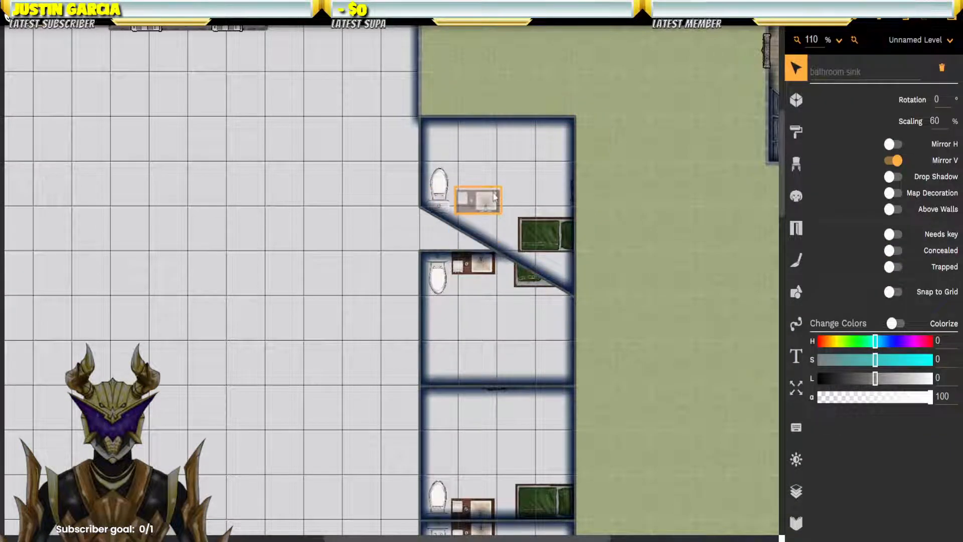
{"action": "left_click", "coordinate": [552, 231]}
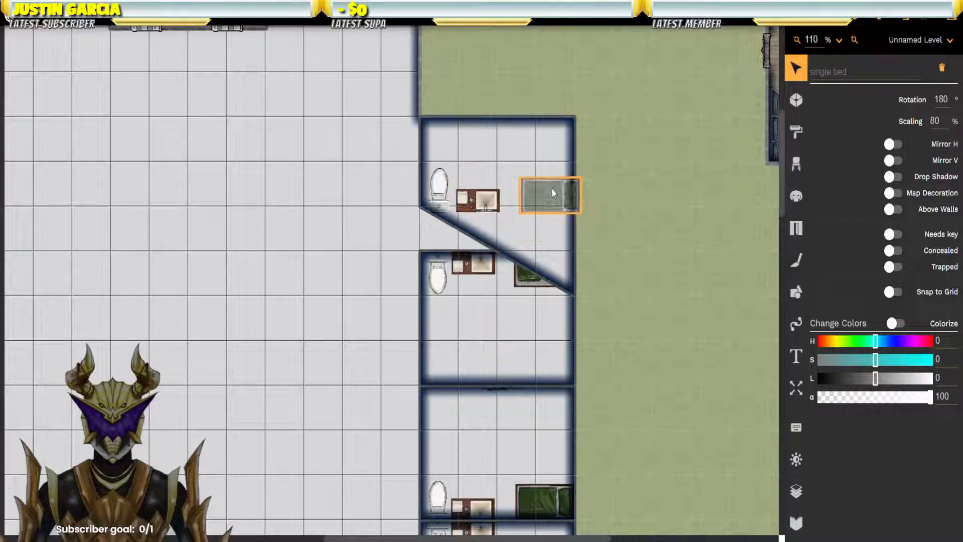
{"action": "left_click_drag", "start_coordinate": [551, 186], "coordinate": [552, 185]}
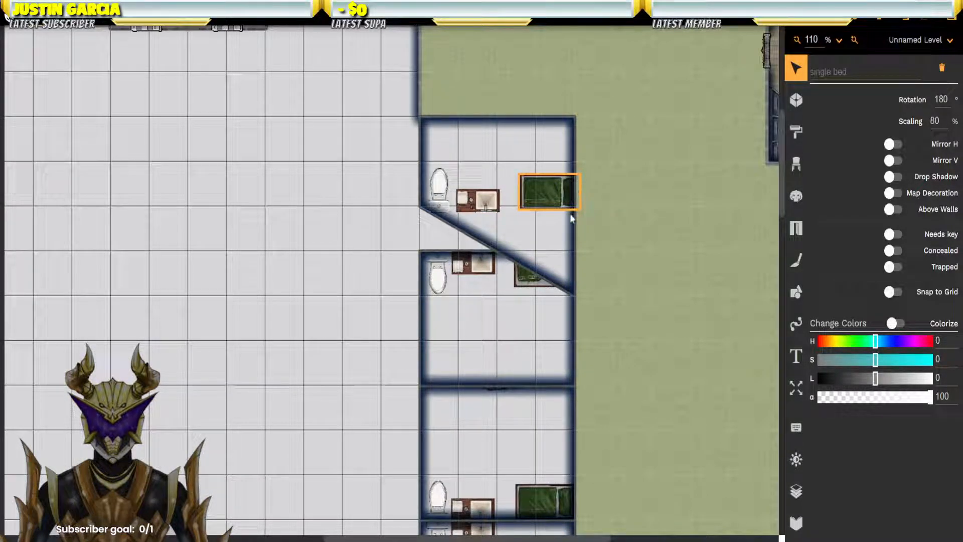
{"action": "left_click_drag", "start_coordinate": [573, 219], "coordinate": [575, 169]}
{"action": "left_click", "coordinate": [570, 279]}
{"action": "left_click_drag", "start_coordinate": [574, 296], "coordinate": [575, 206]}
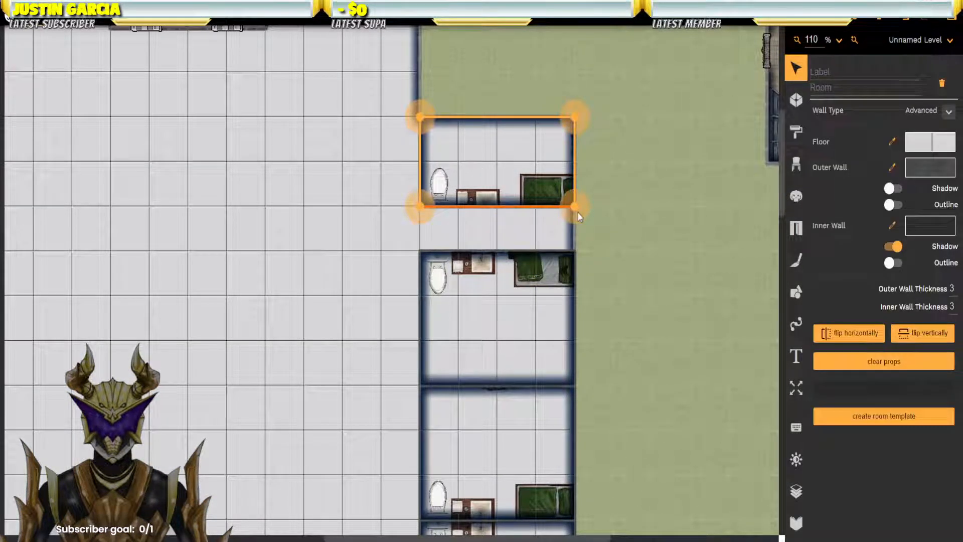
Step: Seat the top cell's toilet in the lower-left corner and the sink beside it against the lower wall
{"action": "left_click", "coordinate": [484, 198]}
{"action": "left_click_drag", "start_coordinate": [482, 186], "coordinate": [485, 189]}
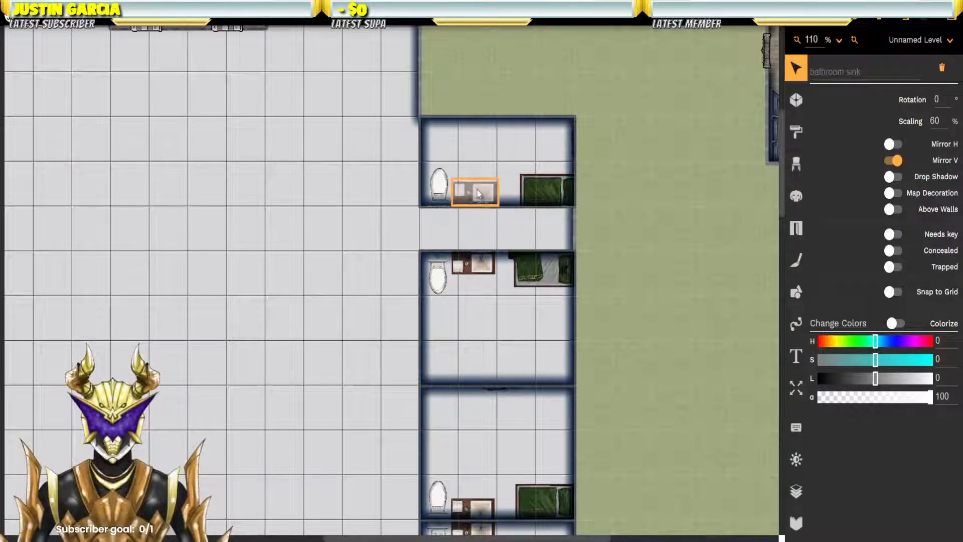
{"action": "left_click", "coordinate": [442, 191]}
{"action": "left_click_drag", "start_coordinate": [446, 191], "coordinate": [476, 195]}
{"action": "left_click", "coordinate": [481, 194]}
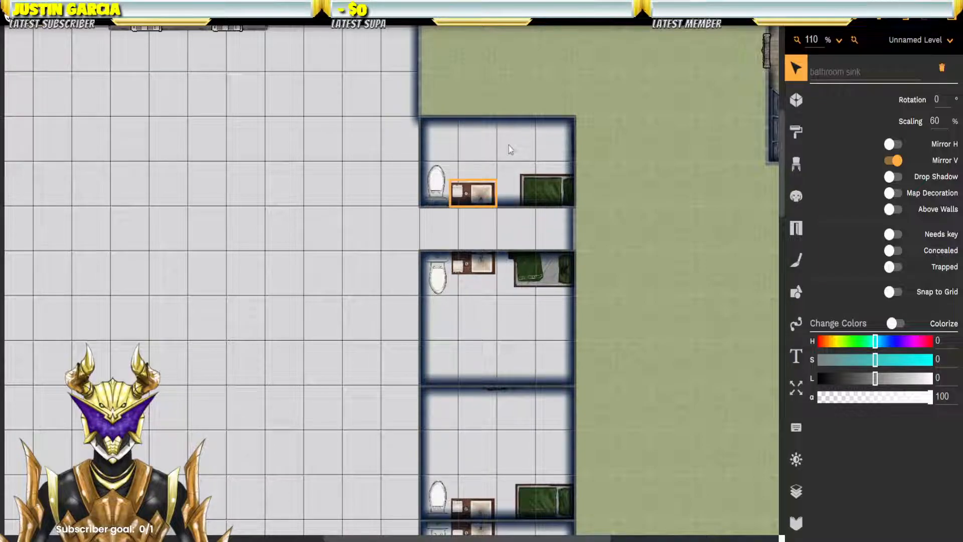
Step: Raise the second cell's upper corners one square and lower corners two squares, and move its unmade bed against the upper wall
{"action": "left_click", "coordinate": [419, 255]}
{"action": "left_click_drag", "start_coordinate": [421, 252], "coordinate": [421, 217]}
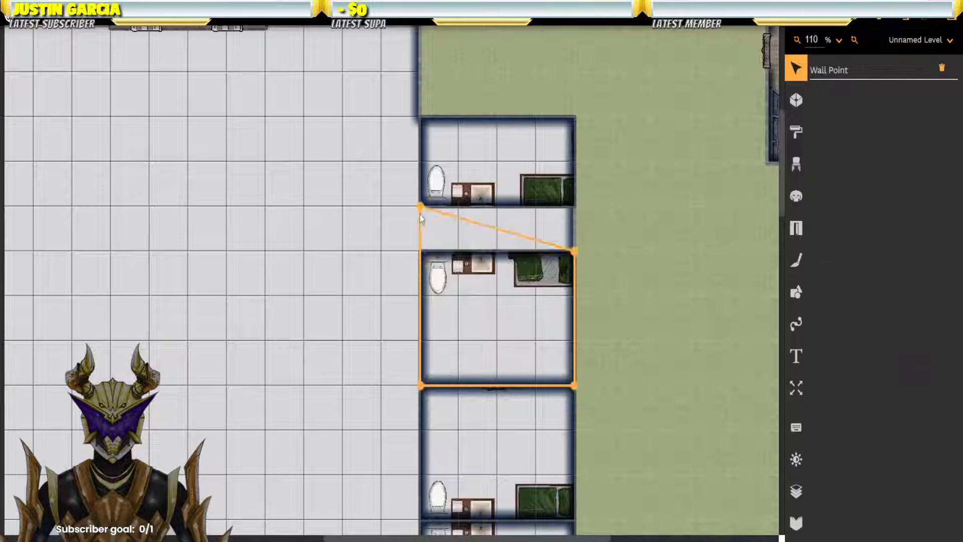
{"action": "left_click_drag", "start_coordinate": [575, 250], "coordinate": [581, 216]}
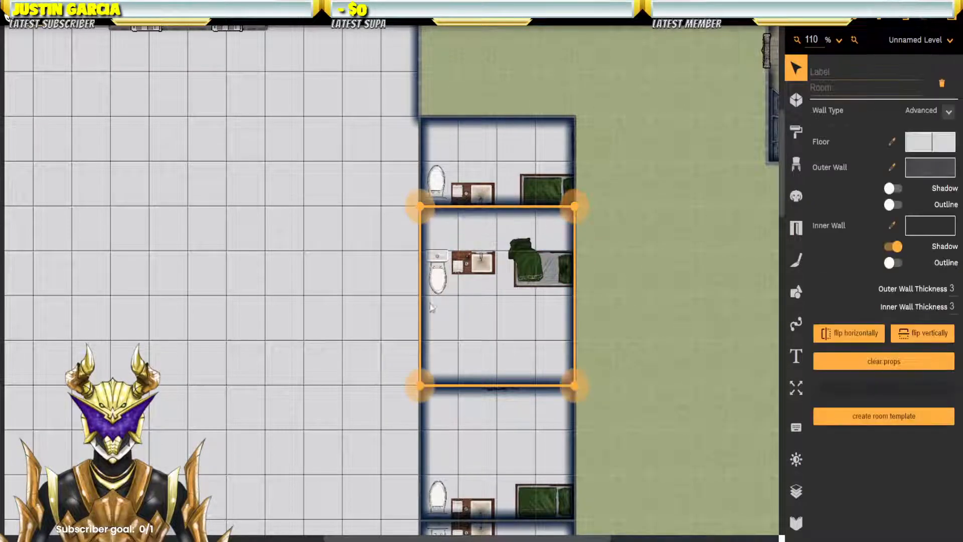
{"action": "left_click_drag", "start_coordinate": [420, 386], "coordinate": [420, 296]}
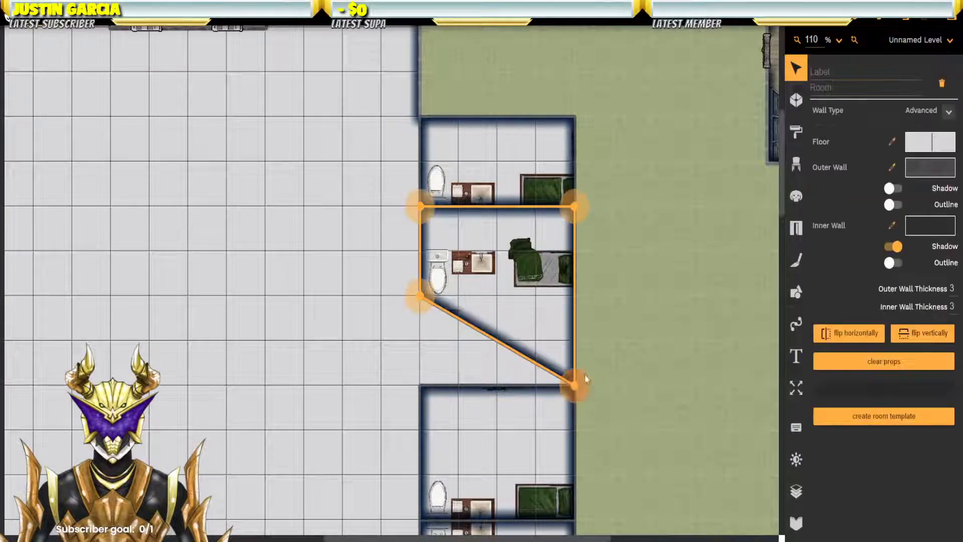
{"action": "left_click_drag", "start_coordinate": [576, 382], "coordinate": [552, 221]}
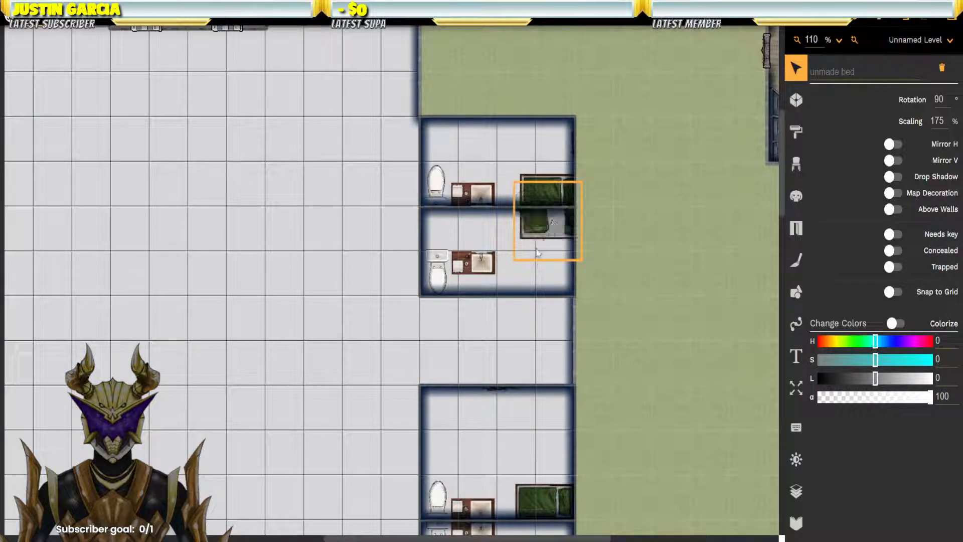
Step: Move the second cell's sink and toilet up against its upper wall
{"action": "left_click_drag", "start_coordinate": [472, 266], "coordinate": [472, 223]}
{"action": "left_click_drag", "start_coordinate": [438, 271], "coordinate": [436, 231]}
{"action": "left_click", "coordinate": [502, 262]}
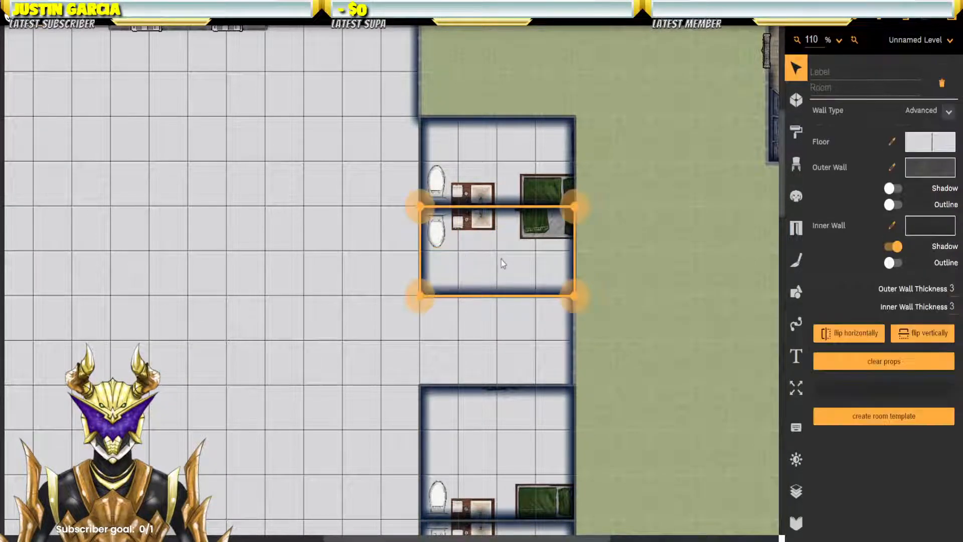
Step: Raise both upper corners of the third cell by one square
{"action": "left_click", "coordinate": [499, 344]}
{"action": "left_click_drag", "start_coordinate": [514, 425], "coordinate": [478, 308]}
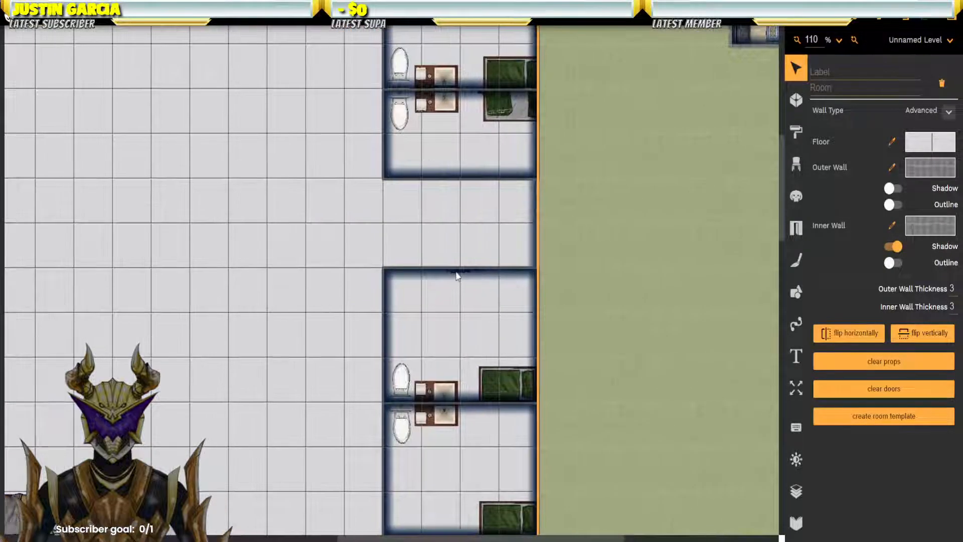
{"action": "left_click", "coordinate": [414, 269]}
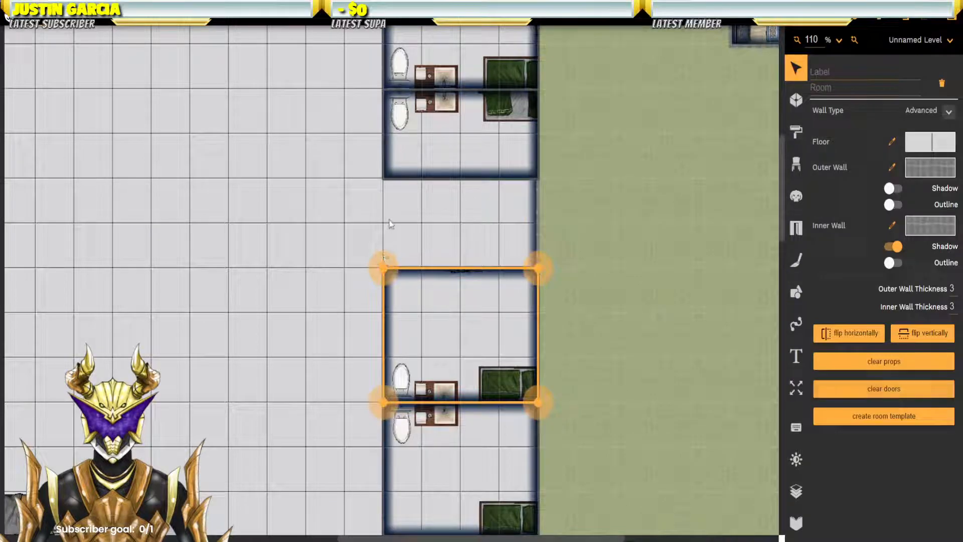
{"action": "left_click", "coordinate": [381, 274]}
{"action": "left_click", "coordinate": [383, 269]}
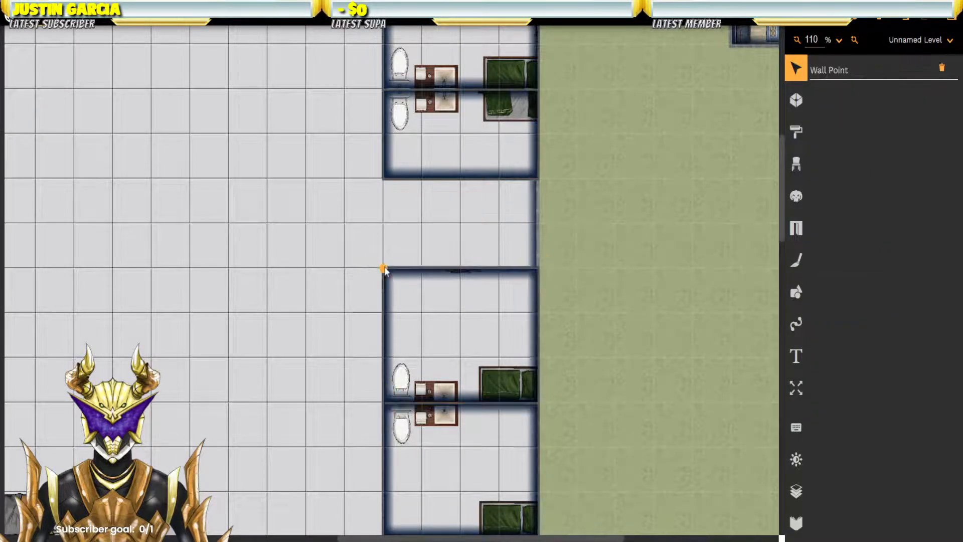
{"action": "left_click", "coordinate": [387, 281]}
{"action": "left_click_drag", "start_coordinate": [384, 270], "coordinate": [386, 225]}
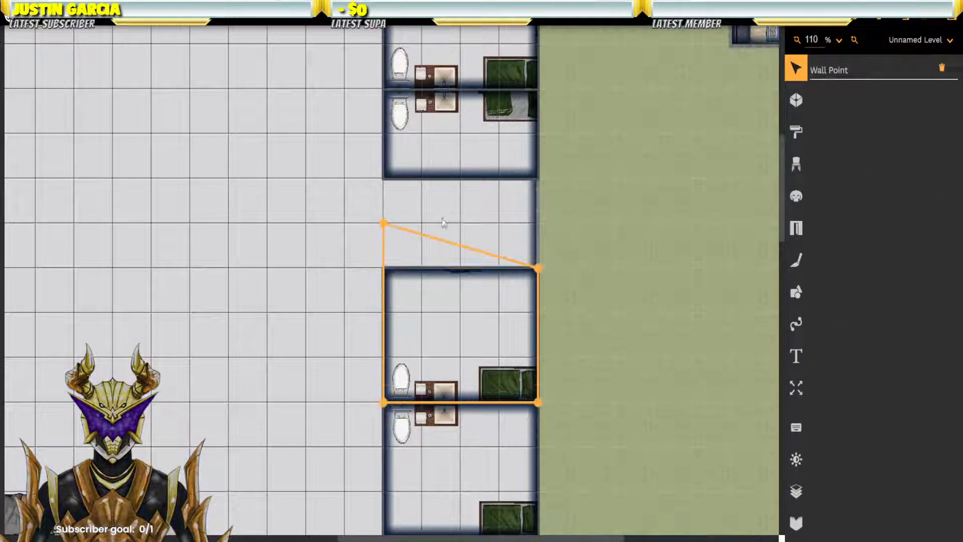
{"action": "left_click_drag", "start_coordinate": [537, 270], "coordinate": [537, 224]}
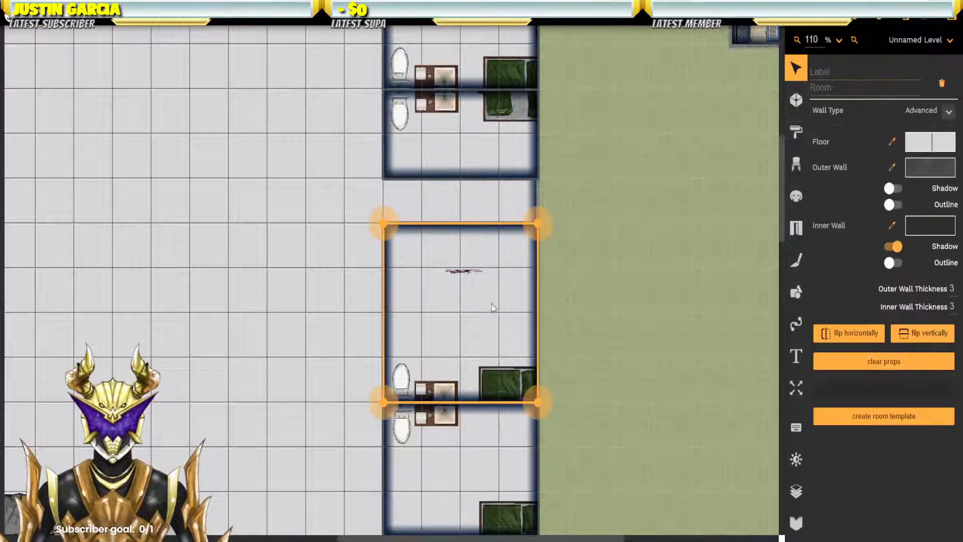
Step: Move the third cell's toilet, sink and bed up about three squares, and its poster up about one square
{"action": "left_click", "coordinate": [404, 376]}
{"action": "left_click_drag", "start_coordinate": [404, 377], "coordinate": [405, 250]}
{"action": "left_click", "coordinate": [433, 389]}
{"action": "left_click", "coordinate": [444, 386]}
{"action": "left_click_drag", "start_coordinate": [446, 380], "coordinate": [462, 245]}
{"action": "left_click", "coordinate": [501, 390]}
{"action": "left_click_drag", "start_coordinate": [502, 391], "coordinate": [481, 236]}
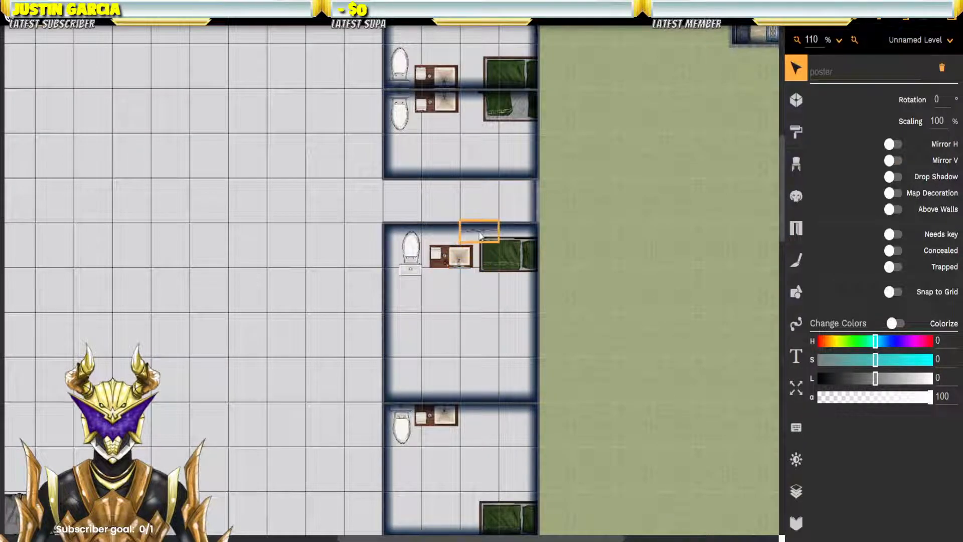
Step: Raise the third cell's upper corners one square to meet the second cell and its lower corners three squares, making it two squares tall
{"action": "left_click", "coordinate": [387, 223]}
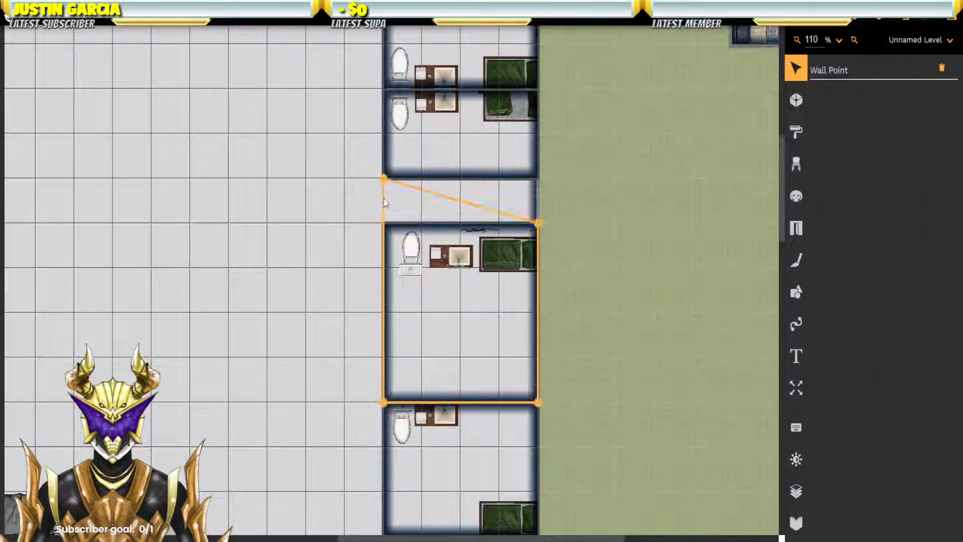
{"action": "left_click_drag", "start_coordinate": [384, 223], "coordinate": [384, 178]}
{"action": "left_click_drag", "start_coordinate": [538, 228], "coordinate": [538, 183]}
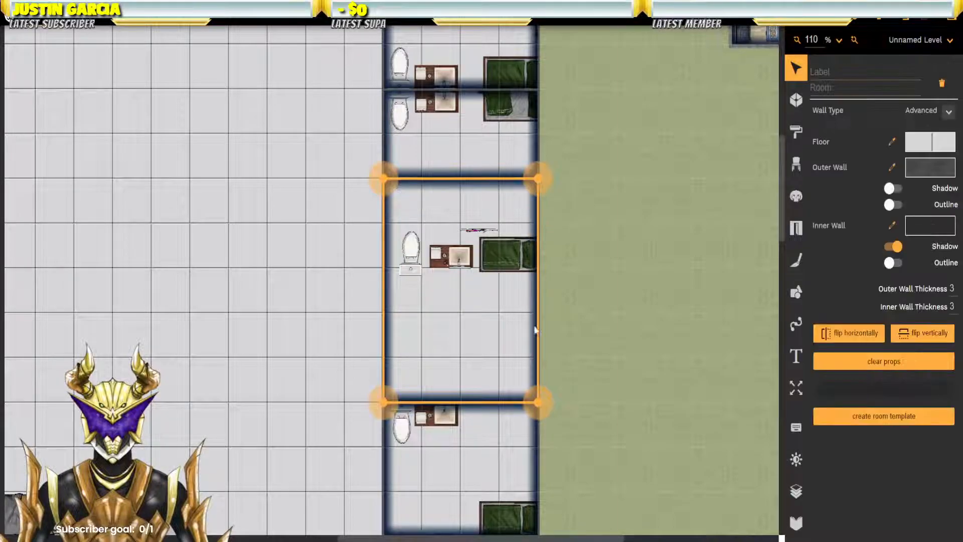
{"action": "left_click_drag", "start_coordinate": [538, 405], "coordinate": [538, 273]}
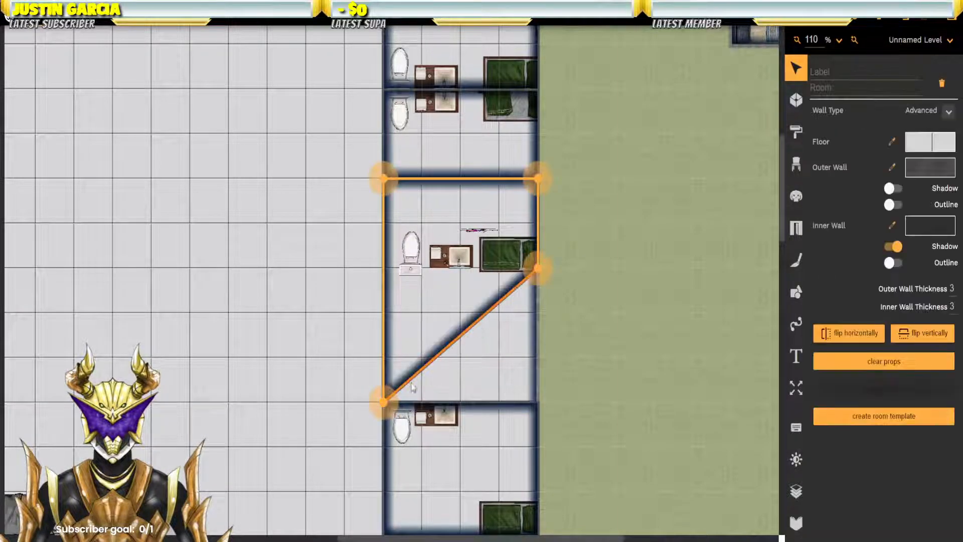
{"action": "left_click_drag", "start_coordinate": [384, 403], "coordinate": [393, 279]}
Step: Place the third cell's poster against its upper wall, and shift the toilet into the lower-left corner with the sink beside it
{"action": "left_click_drag", "start_coordinate": [436, 201], "coordinate": [429, 286]}
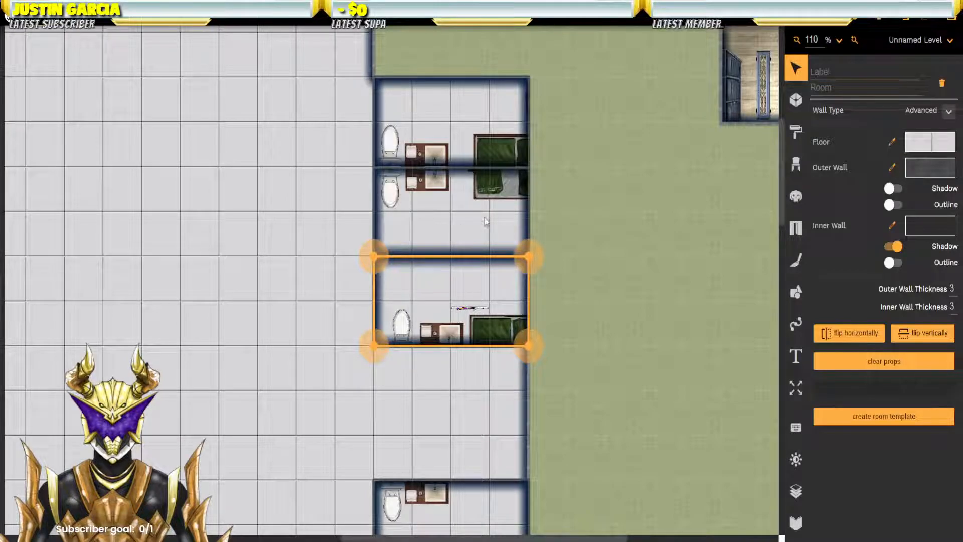
{"action": "left_click_drag", "start_coordinate": [453, 316], "coordinate": [452, 262]}
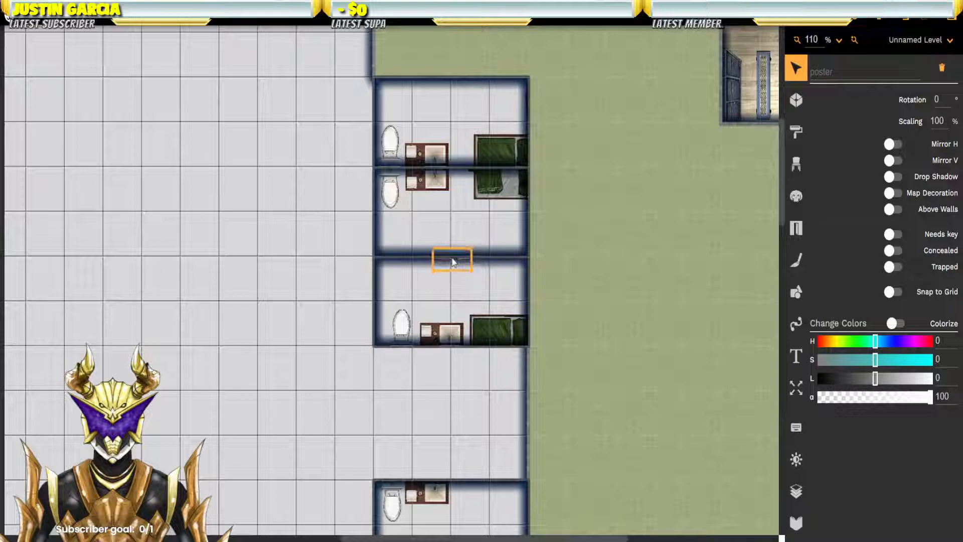
{"action": "left_click_drag", "start_coordinate": [403, 327], "coordinate": [392, 326]}
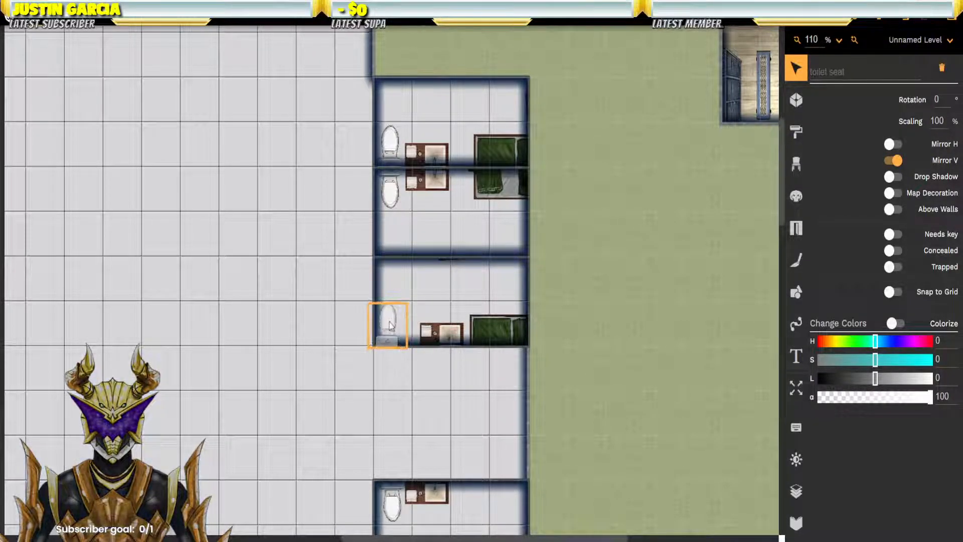
{"action": "left_click", "coordinate": [450, 336]}
{"action": "left_click_drag", "start_coordinate": [450, 336], "coordinate": [432, 336]}
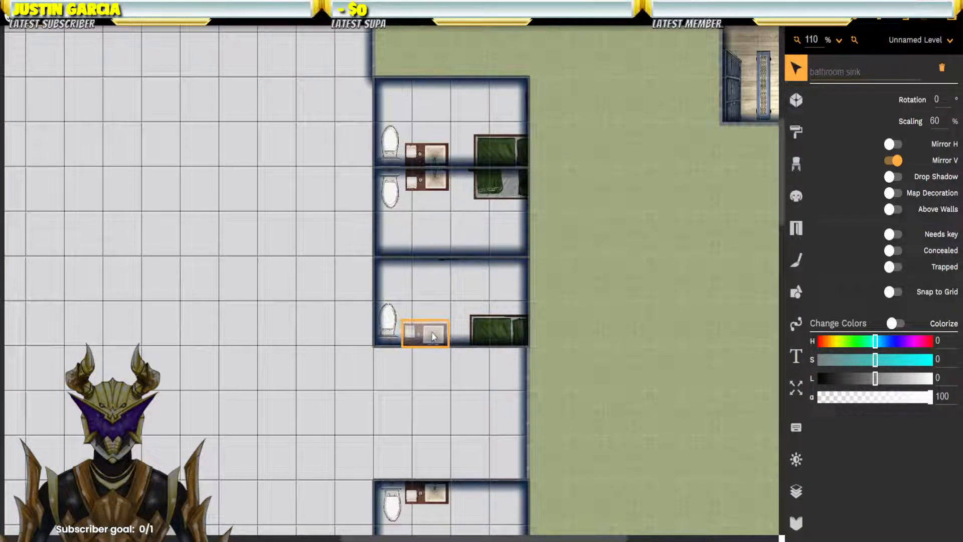
{"action": "scroll", "coordinate": [472, 169], "scroll_direction": "down", "scroll_amount": 3}
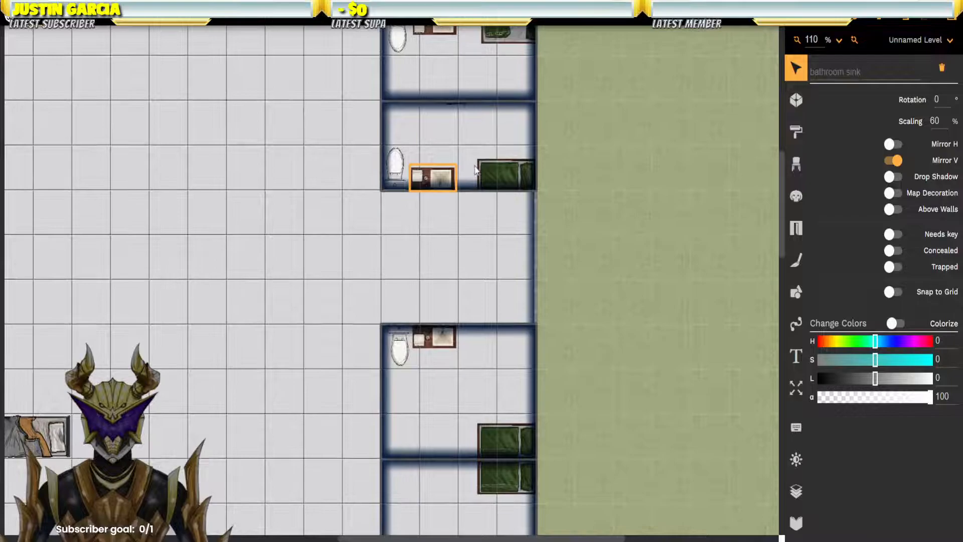
{"action": "left_click", "coordinate": [430, 336]}
{"action": "left_click", "coordinate": [439, 341]}
{"action": "left_click_drag", "start_coordinate": [440, 341], "coordinate": [441, 210]}
{"action": "left_click", "coordinate": [400, 350]}
{"action": "left_click", "coordinate": [400, 349]}
{"action": "mouse_move", "coordinate": [400, 350]}
{"action": "left_mouse_down"}
{"action": "mouse_move", "coordinate": [399, 219]}
{"action": "mouse_move", "coordinate": [402, 357]}
{"action": "left_mouse_up"}
{"action": "left_click", "coordinate": [437, 204]}
{"action": "left_click", "coordinate": [437, 204]}
{"action": "left_click_drag", "start_coordinate": [436, 203], "coordinate": [433, 342]}
{"action": "left_click_drag", "start_coordinate": [502, 439], "coordinate": [487, 347]}
Step: Move the fourth cell's toilet, sink and bed out of the cell onto the open floor west of it
{"action": "left_click", "coordinate": [384, 329]}
{"action": "left_click", "coordinate": [395, 396]}
{"action": "left_click_drag", "start_coordinate": [398, 341], "coordinate": [344, 341]}
{"action": "left_click_drag", "start_coordinate": [431, 341], "coordinate": [350, 397]}
{"action": "left_click", "coordinate": [489, 361]}
{"action": "left_click", "coordinate": [500, 341]}
{"action": "left_click_drag", "start_coordinate": [500, 341], "coordinate": [327, 421]}
Step: Raise the fourth cell's upper corners three squares to meet the third cell and its lower corners four squares, making it two squares tall
{"action": "left_click", "coordinate": [382, 328]}
{"action": "left_click_drag", "start_coordinate": [383, 327], "coordinate": [382, 190]}
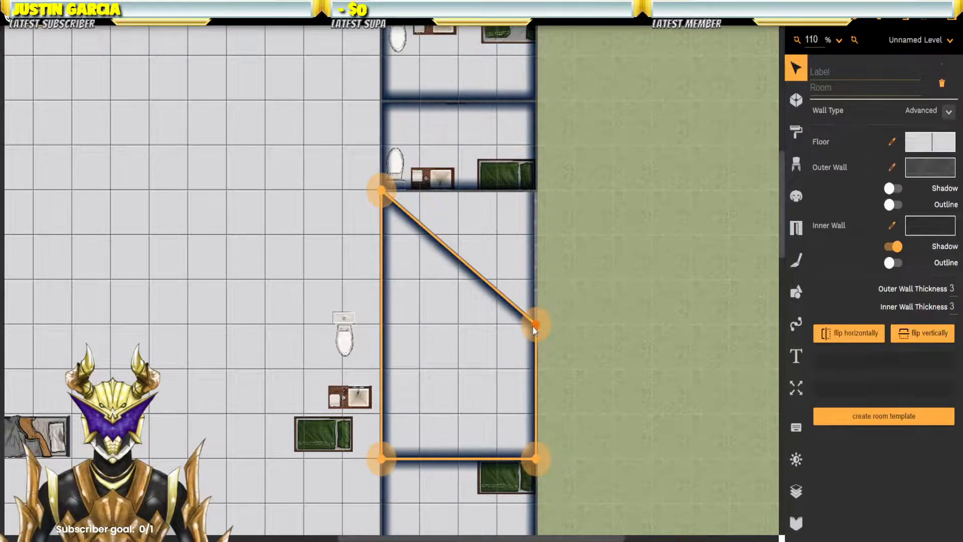
{"action": "left_click_drag", "start_coordinate": [535, 328], "coordinate": [535, 190]}
{"action": "left_click_drag", "start_coordinate": [380, 458], "coordinate": [536, 279]}
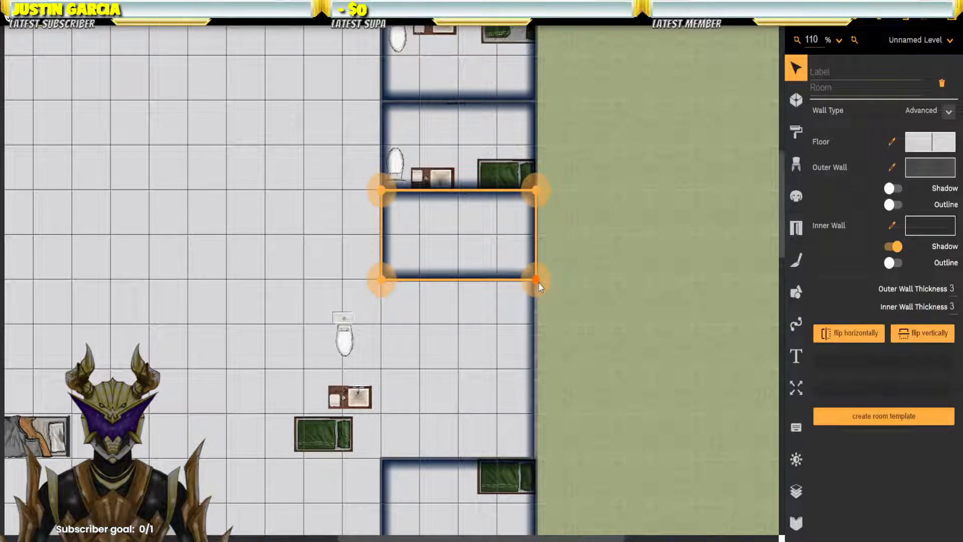
Step: Raise the fifth cell's upper corners four squares to meet the fourth cell's lower wall
{"action": "left_click_drag", "start_coordinate": [373, 140], "coordinate": [378, 38]}
{"action": "left_click_drag", "start_coordinate": [409, 257], "coordinate": [379, 346]}
{"action": "left_click", "coordinate": [355, 446]}
{"action": "left_click_drag", "start_coordinate": [355, 446], "coordinate": [353, 277]}
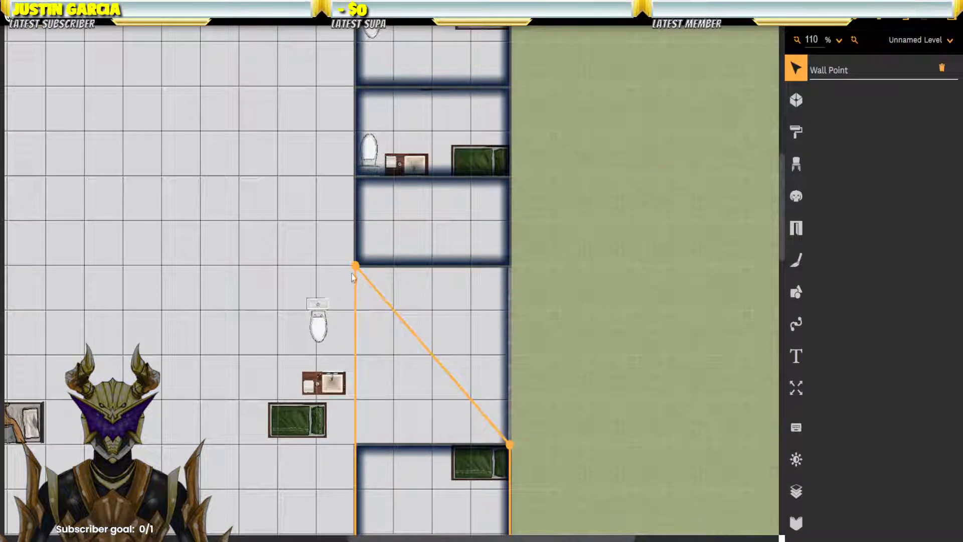
{"action": "left_click", "coordinate": [518, 453]}
{"action": "left_click_drag", "start_coordinate": [517, 453], "coordinate": [515, 273]}
{"action": "left_click_drag", "start_coordinate": [434, 480], "coordinate": [410, 373]}
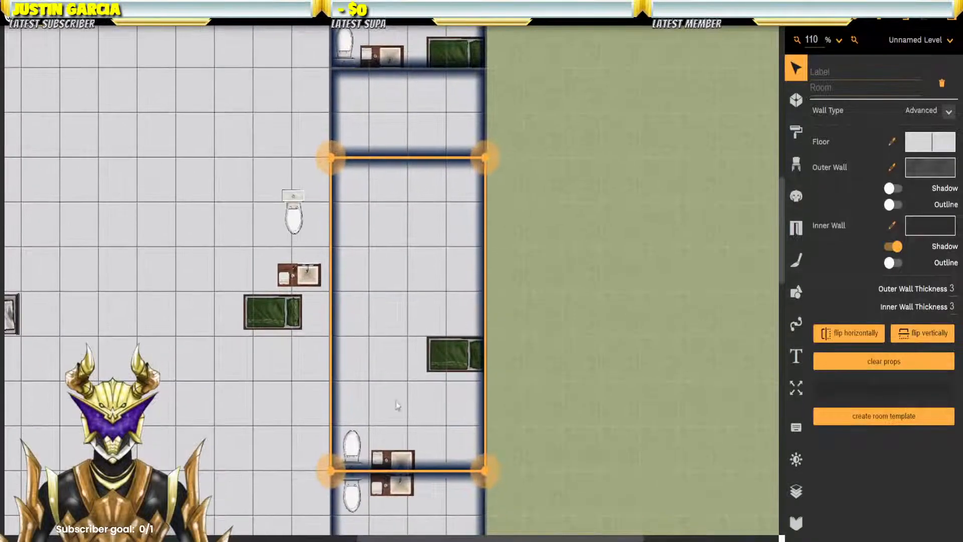
{"action": "left_click_drag", "start_coordinate": [331, 471], "coordinate": [338, 266]}
{"action": "left_click_drag", "start_coordinate": [486, 476], "coordinate": [495, 269]}
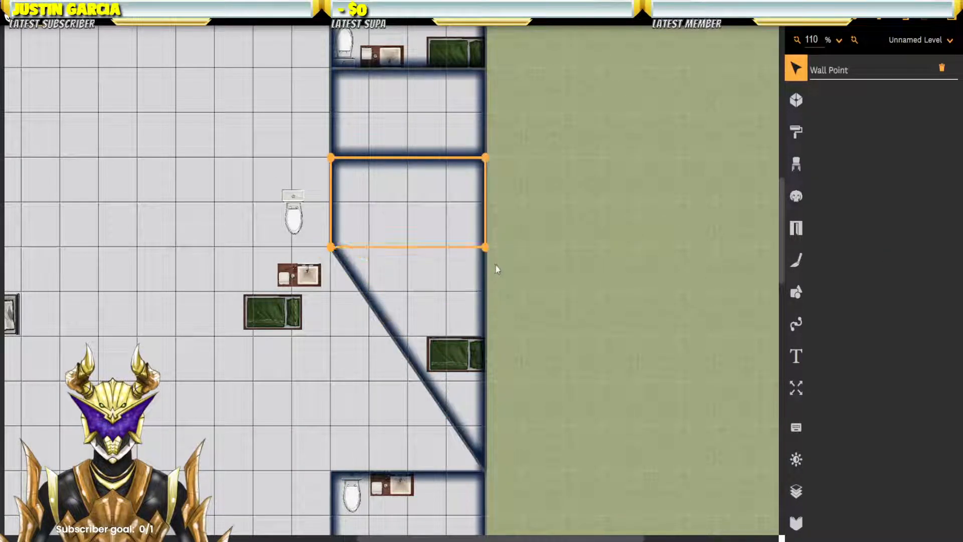
{"action": "left_click", "coordinate": [438, 215]}
{"action": "left_click", "coordinate": [439, 216]}
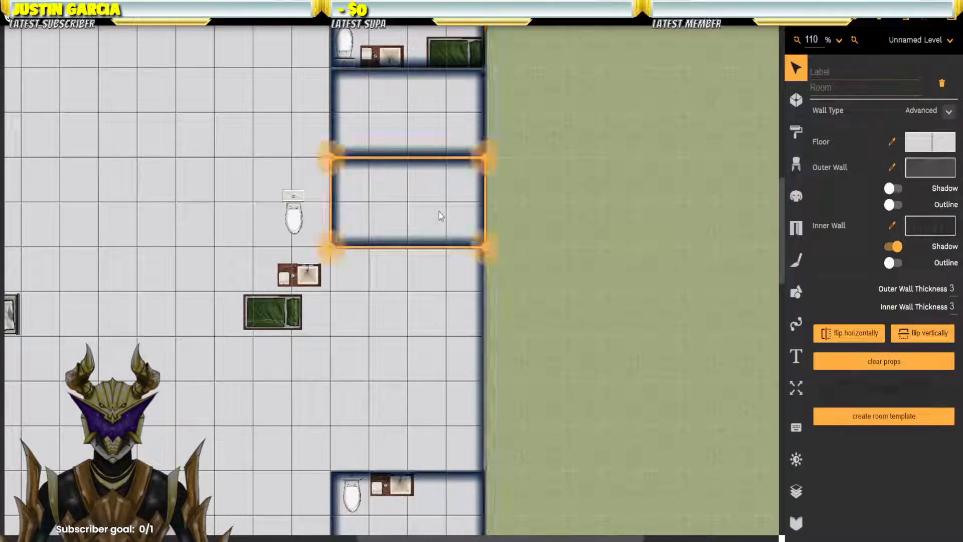
{"action": "left_click_drag", "start_coordinate": [331, 248], "coordinate": [331, 471]}
{"action": "left_click_drag", "start_coordinate": [485, 247], "coordinate": [484, 470]}
Step: Move the fifth cell's toilet, sink and bed out of the cell onto the open floor west of it
{"action": "left_click", "coordinate": [351, 444]}
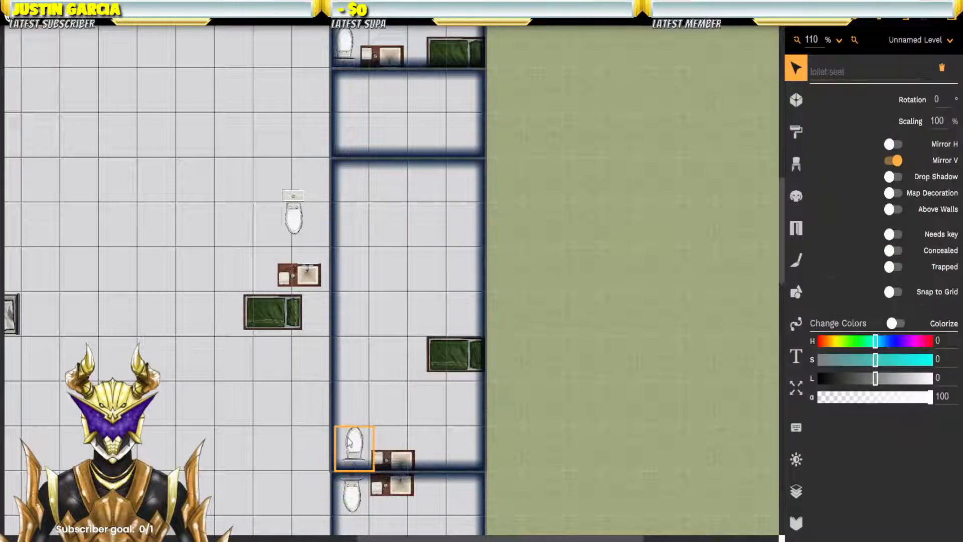
{"action": "left_click_drag", "start_coordinate": [351, 442], "coordinate": [259, 423]}
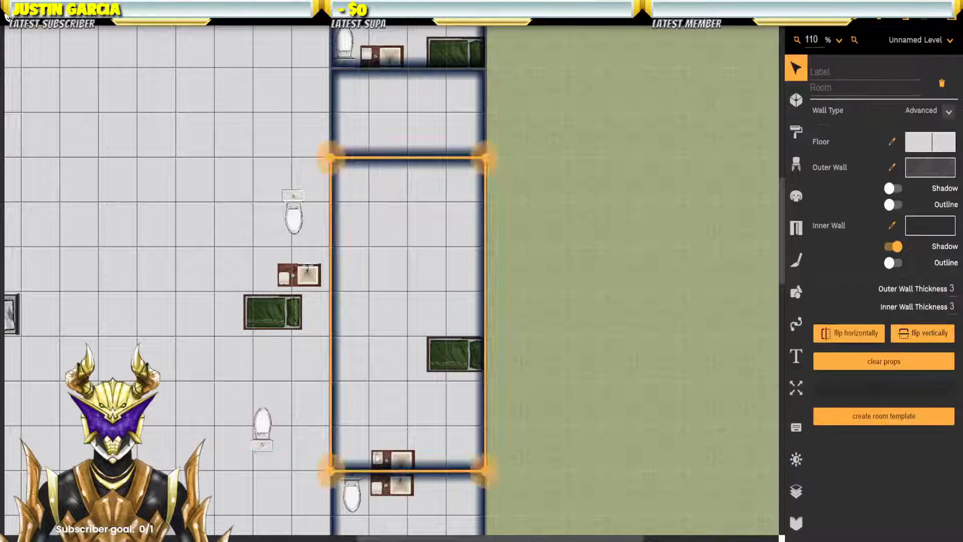
{"action": "left_click_drag", "start_coordinate": [392, 459], "coordinate": [295, 466]}
{"action": "left_click", "coordinate": [450, 354]}
{"action": "left_click", "coordinate": [451, 354]}
{"action": "left_click_drag", "start_coordinate": [459, 351], "coordinate": [183, 388]}
Step: Raise the fifth cell's lower corners five squares so the cell is two squares tall
{"action": "left_click", "coordinate": [336, 462]}
{"action": "left_click", "coordinate": [331, 472]}
{"action": "left_click_drag", "start_coordinate": [332, 470], "coordinate": [333, 255]}
{"action": "left_click_drag", "start_coordinate": [485, 472], "coordinate": [485, 264]}
Step: Move the sixth cell's toilet, sink and unmade bed out of the cell onto the open floor west of it
{"action": "left_click_drag", "start_coordinate": [415, 332], "coordinate": [435, 121]}
{"action": "left_click", "coordinate": [371, 281]}
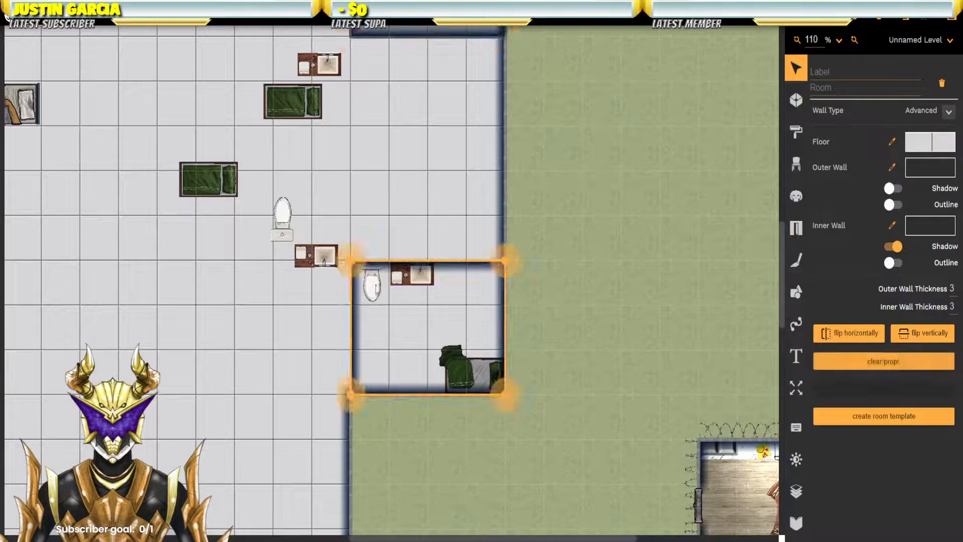
{"action": "left_click", "coordinate": [371, 285]}
{"action": "left_click_drag", "start_coordinate": [372, 285], "coordinate": [291, 290]}
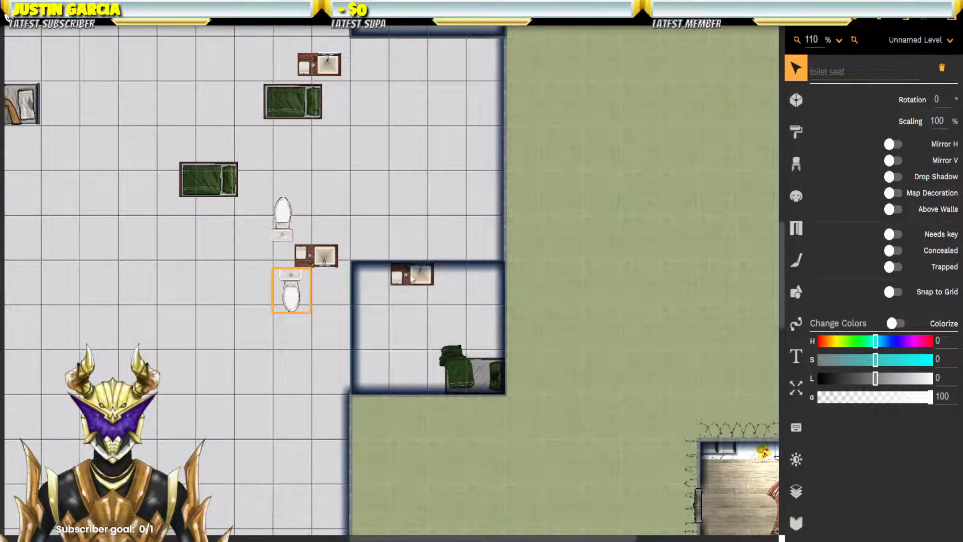
{"action": "left_click", "coordinate": [351, 301]}
{"action": "left_click", "coordinate": [409, 276]}
{"action": "left_click_drag", "start_coordinate": [409, 276], "coordinate": [249, 359]}
{"action": "left_click", "coordinate": [474, 374]}
{"action": "left_click", "coordinate": [474, 374]}
{"action": "left_click_drag", "start_coordinate": [476, 369], "coordinate": [310, 381]}
{"action": "scroll", "coordinate": [310, 381], "scroll_direction": "up", "scroll_amount": 3}
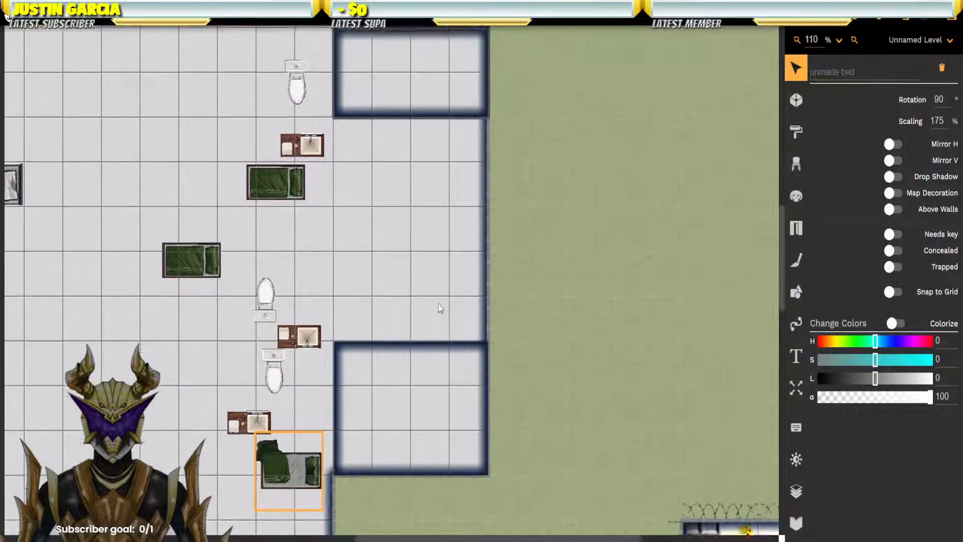
Step: Raise the sixth cell's upper corners five squares to meet the fifth cell and its lower corners six squares, making it two squares tall
{"action": "left_click", "coordinate": [318, 424]}
{"action": "left_click_drag", "start_coordinate": [318, 424], "coordinate": [317, 201]}
{"action": "left_click_drag", "start_coordinate": [469, 409], "coordinate": [469, 203]}
{"action": "left_click_drag", "start_coordinate": [389, 394], "coordinate": [397, 293]}
{"action": "left_click_drag", "start_coordinate": [326, 456], "coordinate": [335, 195]}
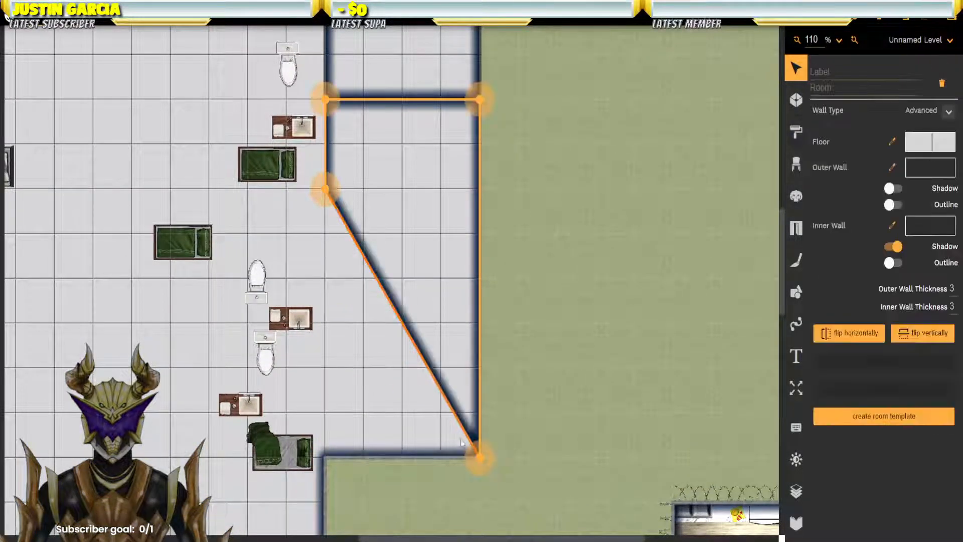
{"action": "left_click_drag", "start_coordinate": [481, 456], "coordinate": [467, 440]}
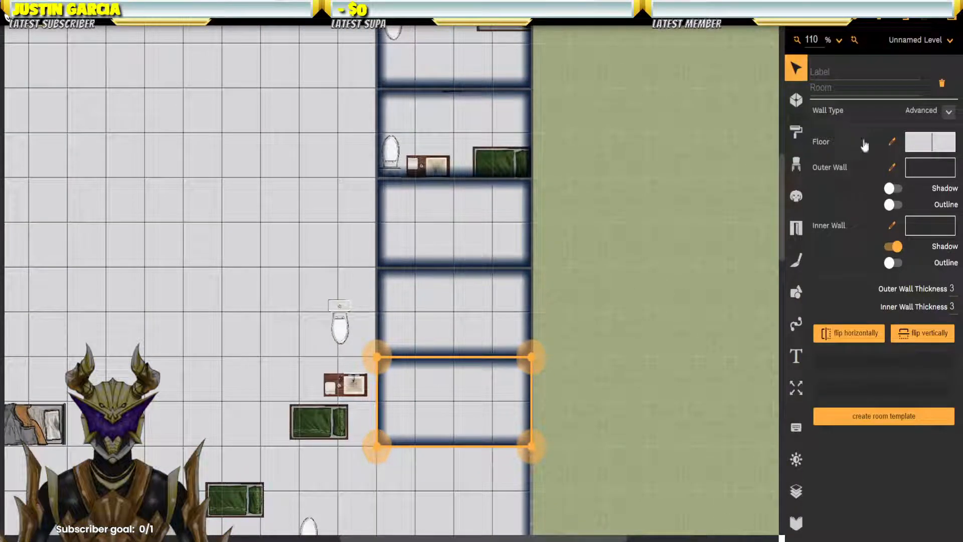
Step: Sample the fifth cell's wall as the outer wall texture for the sixth cell
{"action": "left_click", "coordinate": [893, 169]}
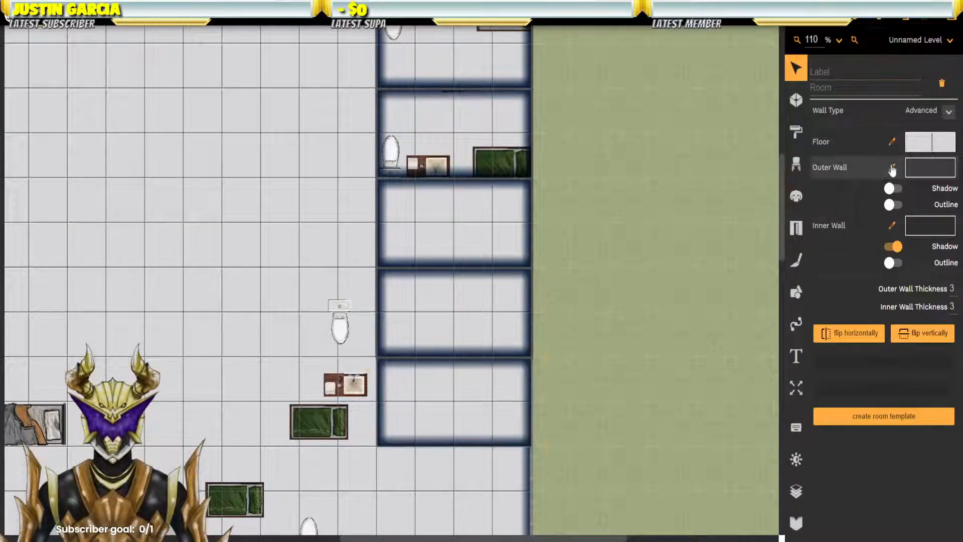
{"action": "left_click", "coordinate": [377, 297]}
{"action": "left_click_drag", "start_coordinate": [447, 392], "coordinate": [424, 243]}
{"action": "left_click", "coordinate": [416, 301]}
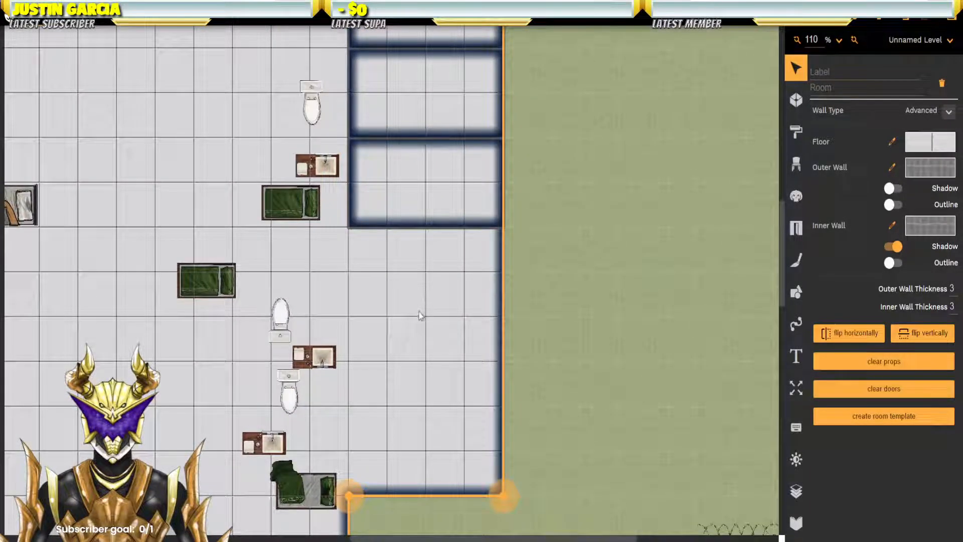
{"action": "left_click", "coordinate": [435, 200]}
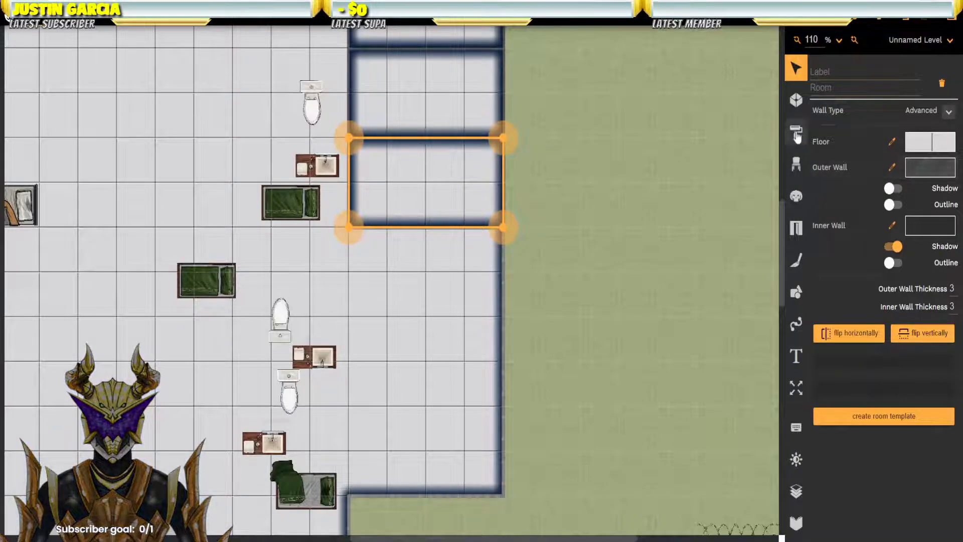
Step: Draw a new room four squares wide and two tall directly below the sixth cell, with its outer wall texture sampled from the existing cells
{"action": "left_click", "coordinate": [797, 103]}
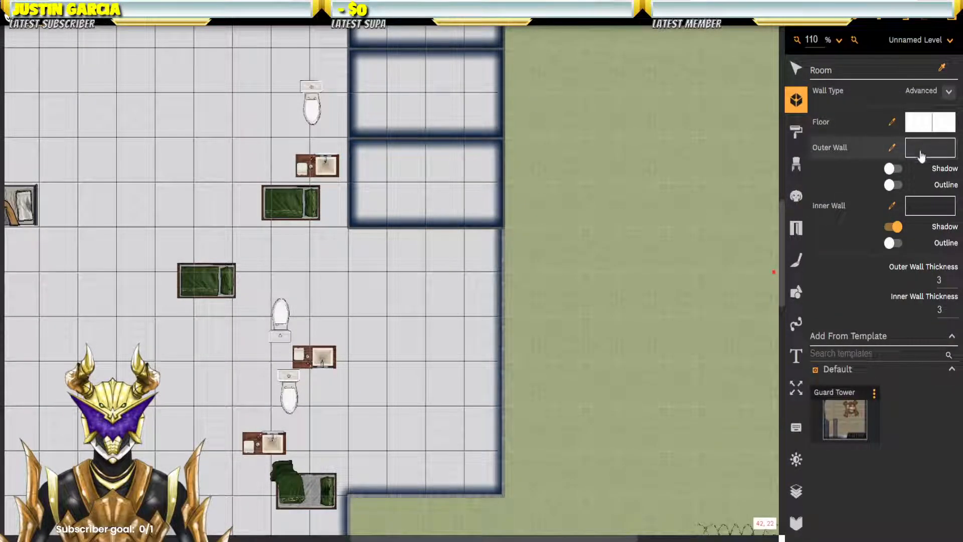
{"action": "left_click", "coordinate": [890, 152]}
{"action": "left_click", "coordinate": [349, 97]}
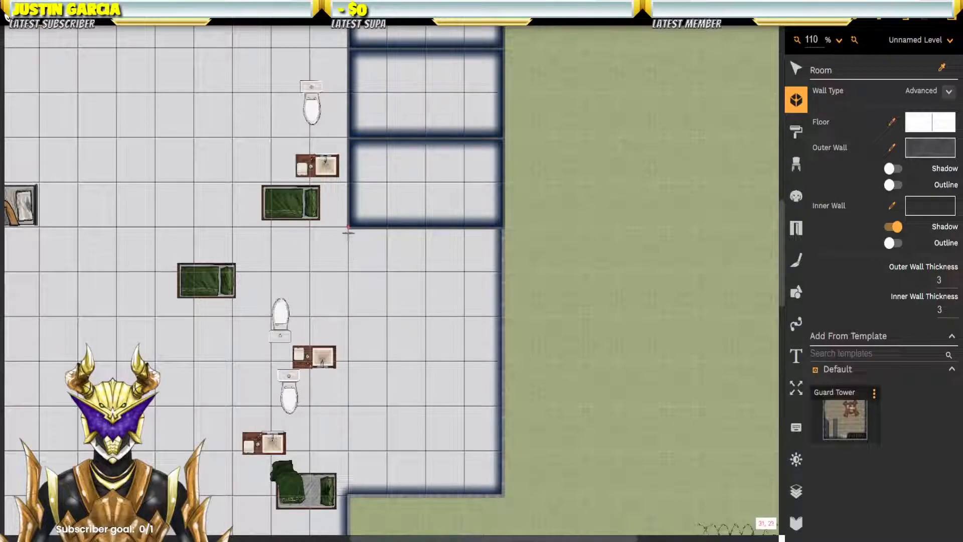
{"action": "left_click", "coordinate": [350, 315]}
{"action": "left_click", "coordinate": [502, 316]}
{"action": "left_click", "coordinate": [503, 228]}
{"action": "left_click", "coordinate": [350, 227]}
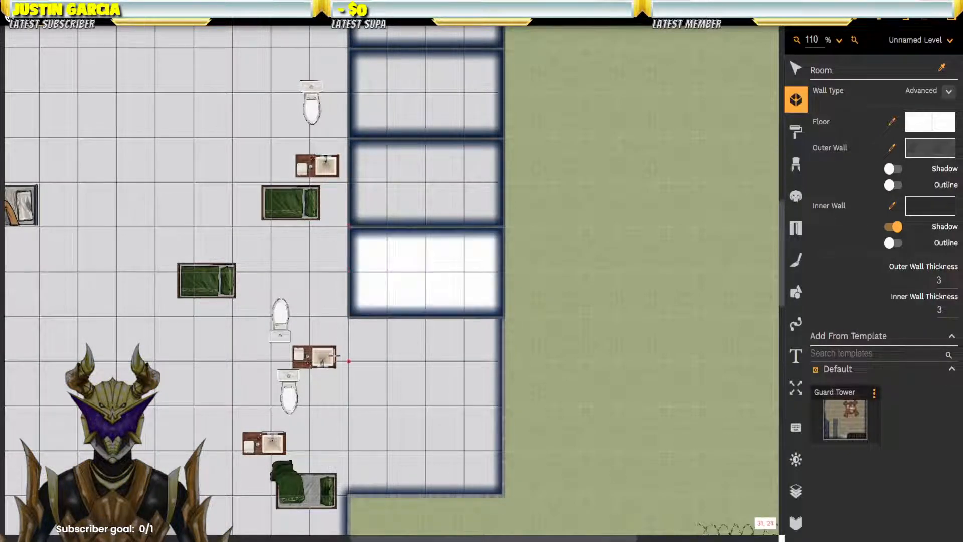
Step: Draw an eighth cell, four squares wide and two tall, directly below the seventh
{"action": "left_click", "coordinate": [349, 406]}
{"action": "left_click", "coordinate": [502, 407]}
{"action": "left_click", "coordinate": [502, 317]}
{"action": "left_click", "coordinate": [350, 316]}
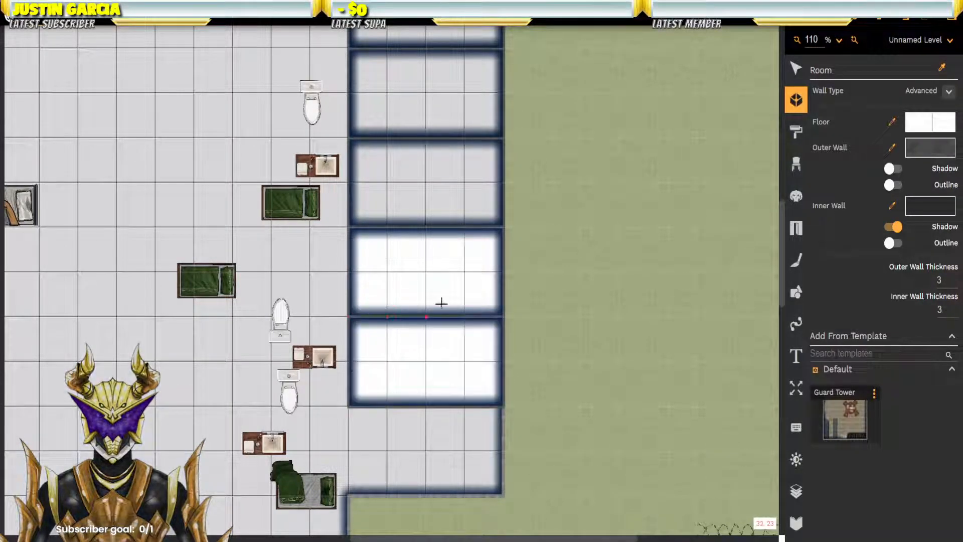
Step: Reset the new-room floor's hue, saturation and lightness to 0 and draw a ninth cell, four by two squares, below the eighth
{"action": "left_click", "coordinate": [933, 131]}
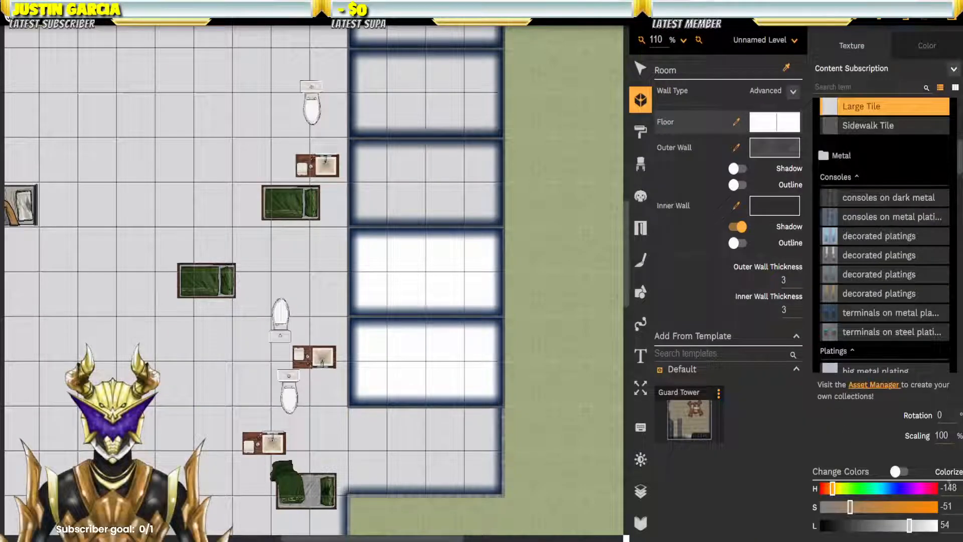
{"action": "left_click", "coordinate": [948, 505]}
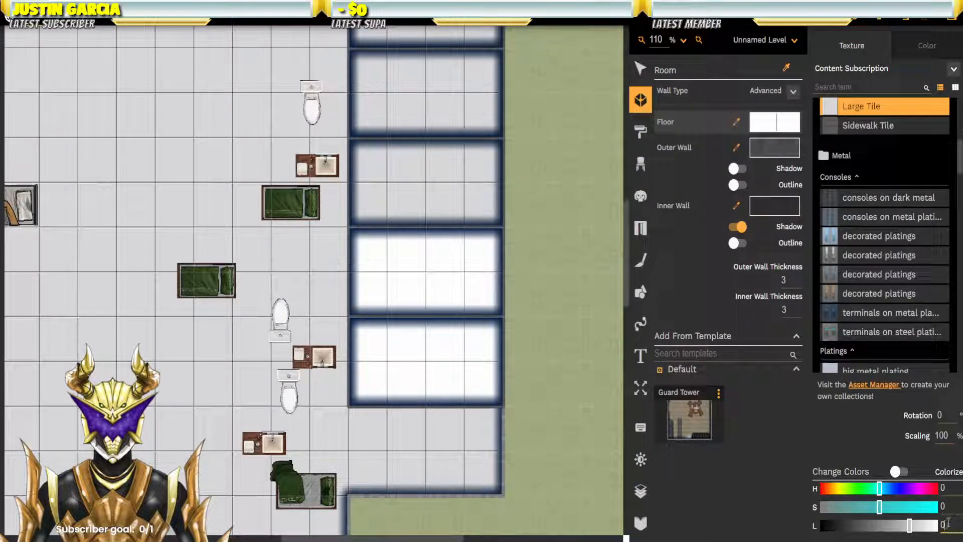
{"action": "left_click", "coordinate": [349, 409]}
{"action": "left_click", "coordinate": [349, 495]}
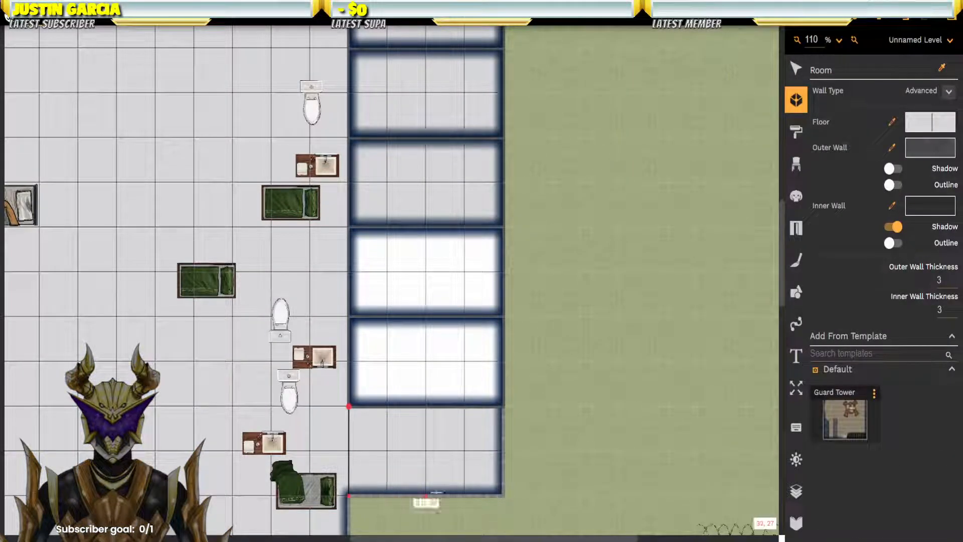
{"action": "left_click", "coordinate": [501, 495]}
{"action": "left_click", "coordinate": [503, 406]}
{"action": "left_click", "coordinate": [350, 406]}
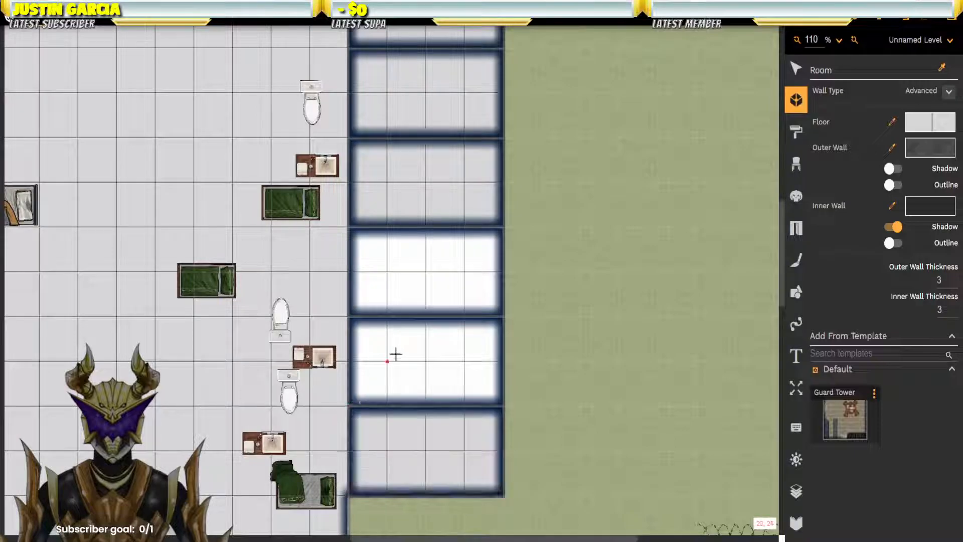
Step: Set the eighth cell's floor hue, saturation and lightness to 0
{"action": "left_click", "coordinate": [794, 69]}
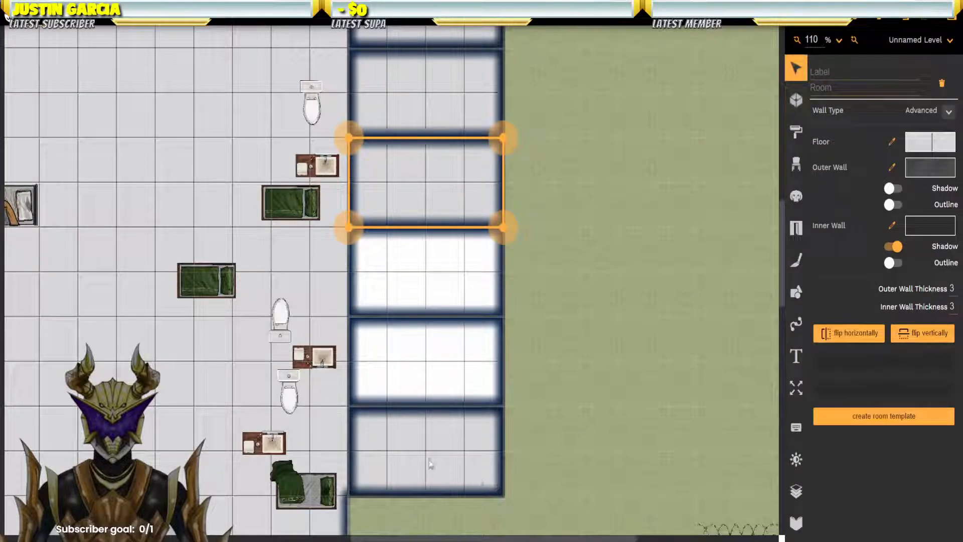
{"action": "left_click", "coordinate": [406, 385]}
{"action": "left_click", "coordinate": [926, 142]}
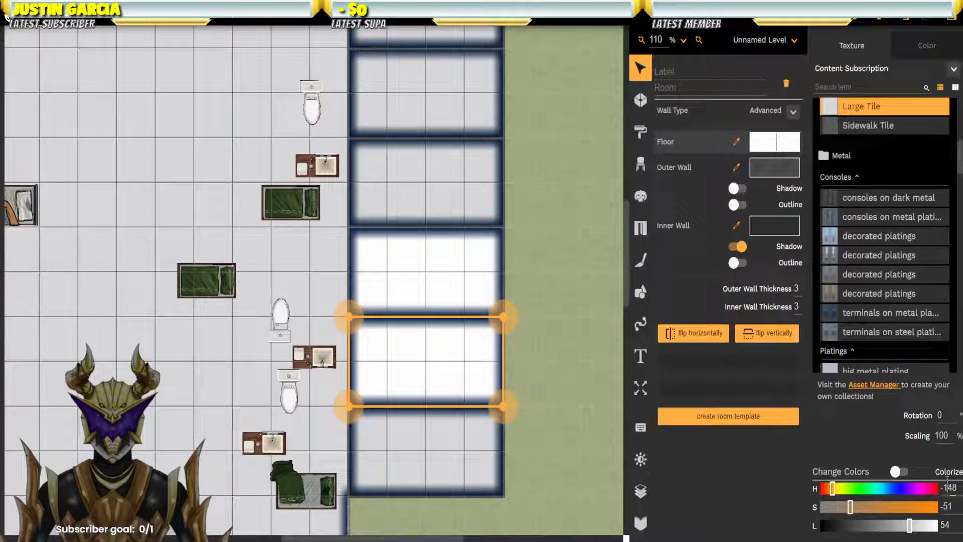
{"action": "left_click", "coordinate": [951, 508]}
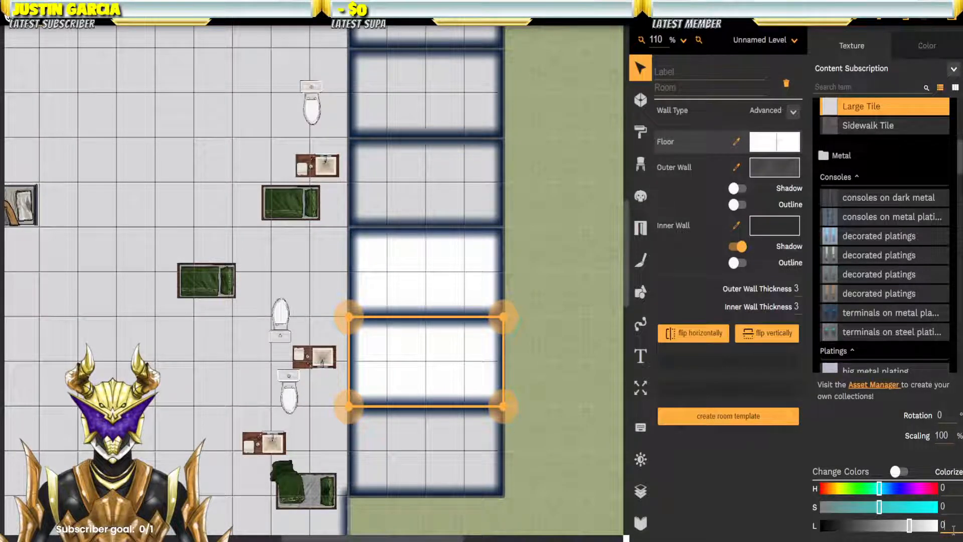
Step: Set the seventh cell's floor hue, saturation and lightness to 0 to match the neighbouring cells
{"action": "left_click", "coordinate": [460, 279]}
{"action": "left_click", "coordinate": [464, 276]}
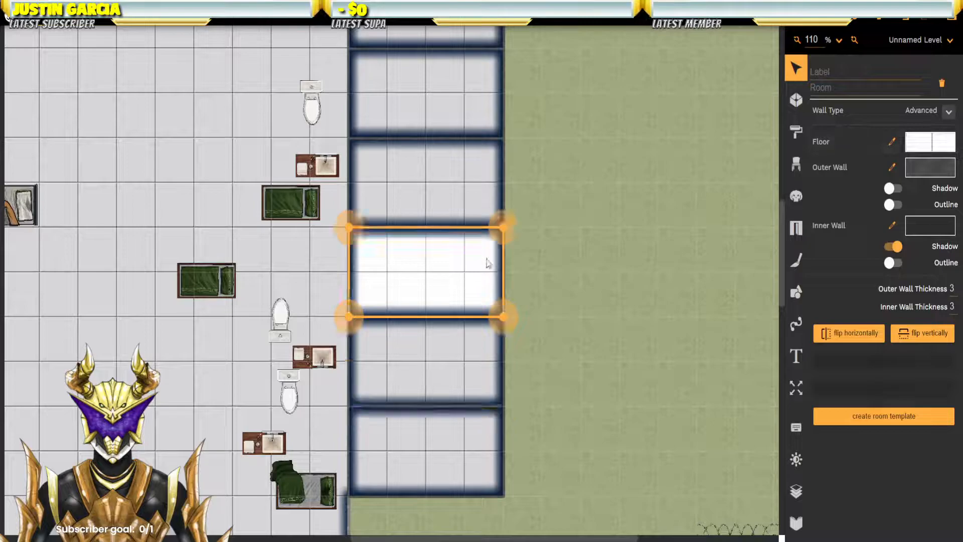
{"action": "left_click", "coordinate": [930, 150]}
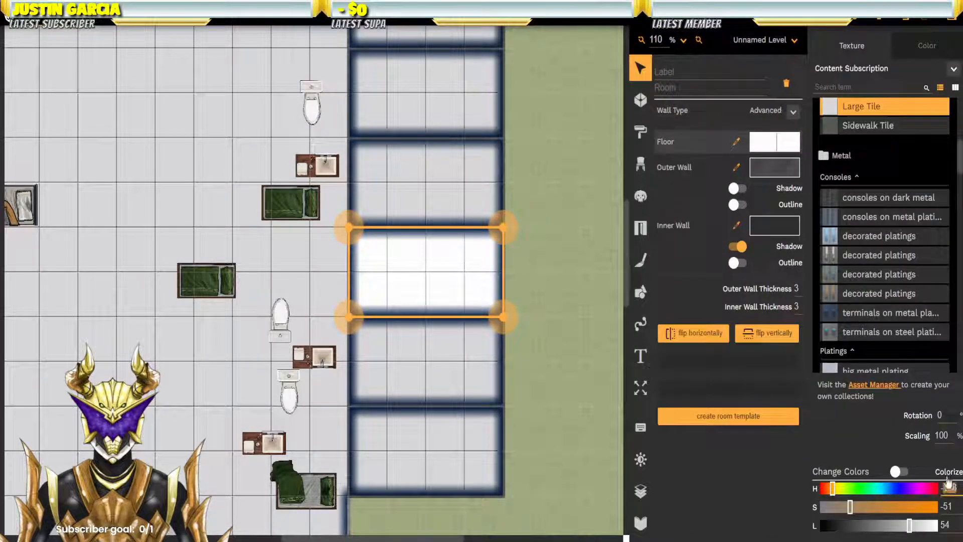
{"action": "left_click", "coordinate": [949, 508]}
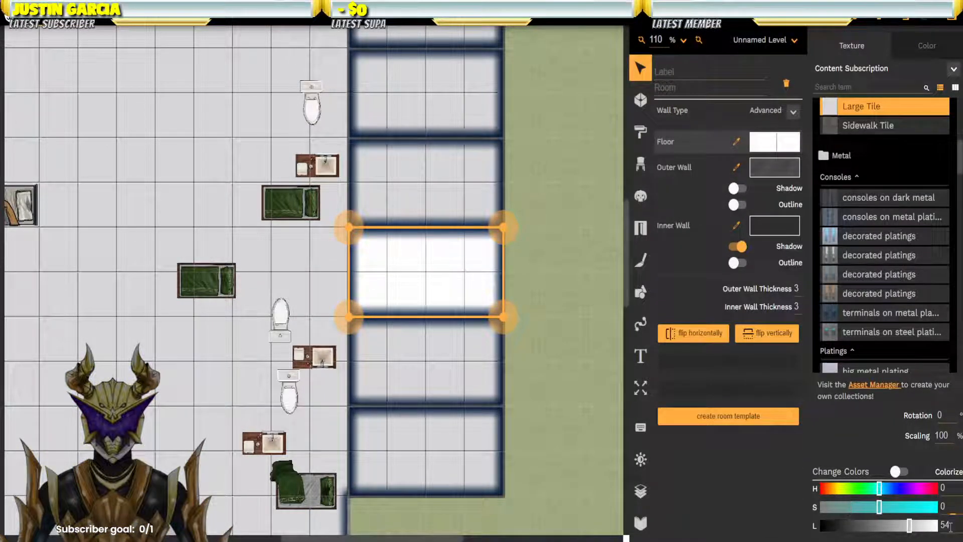
{"action": "double_click", "coordinate": [951, 527]}
{"action": "type", "text": "0"}
{"action": "key", "text": "Return"}
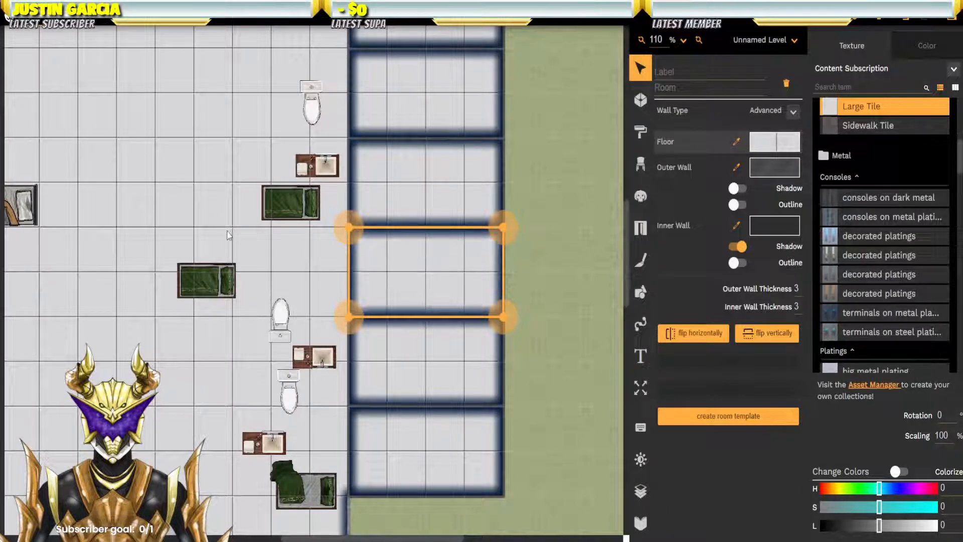
{"action": "left_click", "coordinate": [343, 273]}
Step: Move the upper loose toilet, sink and green bed into the fourth cell along its upper wall, with the bed at the east end
{"action": "left_click_drag", "start_coordinate": [334, 167], "coordinate": [383, 276]}
{"action": "left_click_drag", "start_coordinate": [381, 167], "coordinate": [379, 299]}
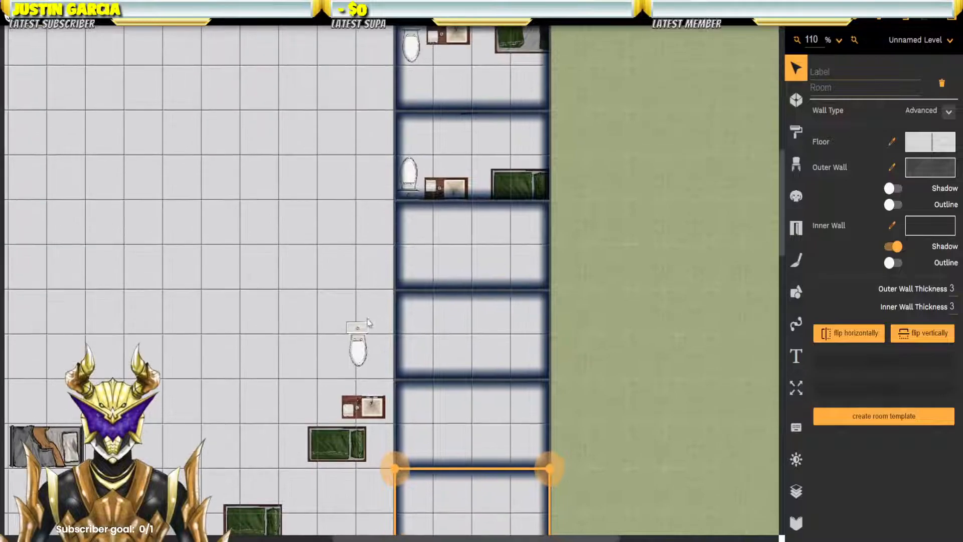
{"action": "left_click", "coordinate": [358, 346]}
{"action": "left_click_drag", "start_coordinate": [358, 347], "coordinate": [409, 225]}
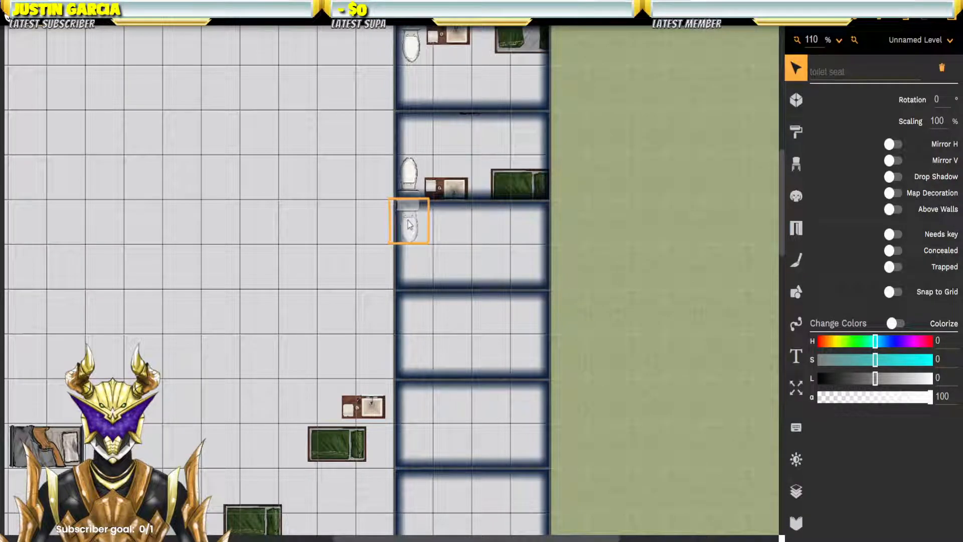
{"action": "left_click", "coordinate": [361, 392]}
{"action": "left_click", "coordinate": [362, 405]}
{"action": "left_click_drag", "start_coordinate": [363, 407], "coordinate": [446, 217]}
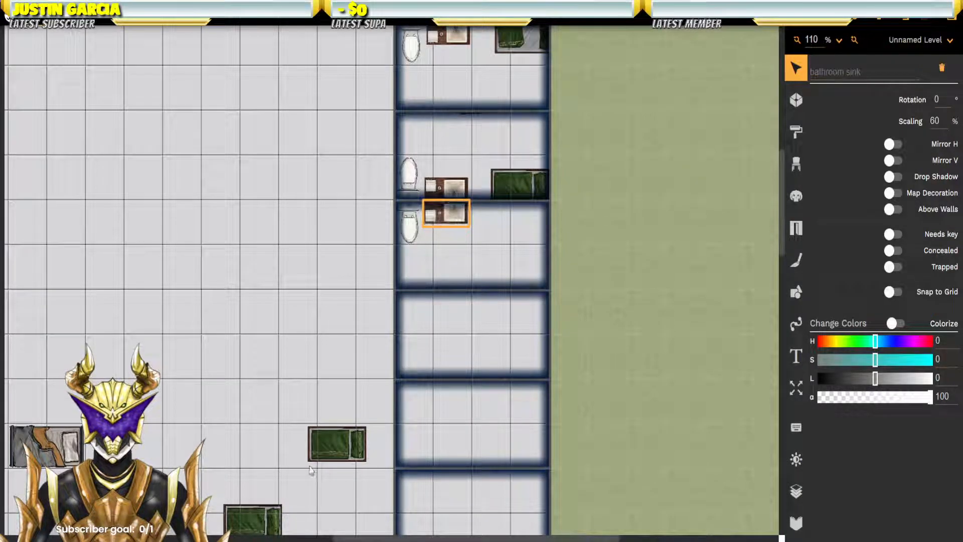
{"action": "left_click_drag", "start_coordinate": [339, 438], "coordinate": [522, 218]}
Step: Furnish the fifth cell with the loose green bed in its upper east corner and the mirrored toilet and sink along its lower wall
{"action": "left_click", "coordinate": [296, 371]}
{"action": "left_click_drag", "start_coordinate": [322, 370], "coordinate": [297, 280]}
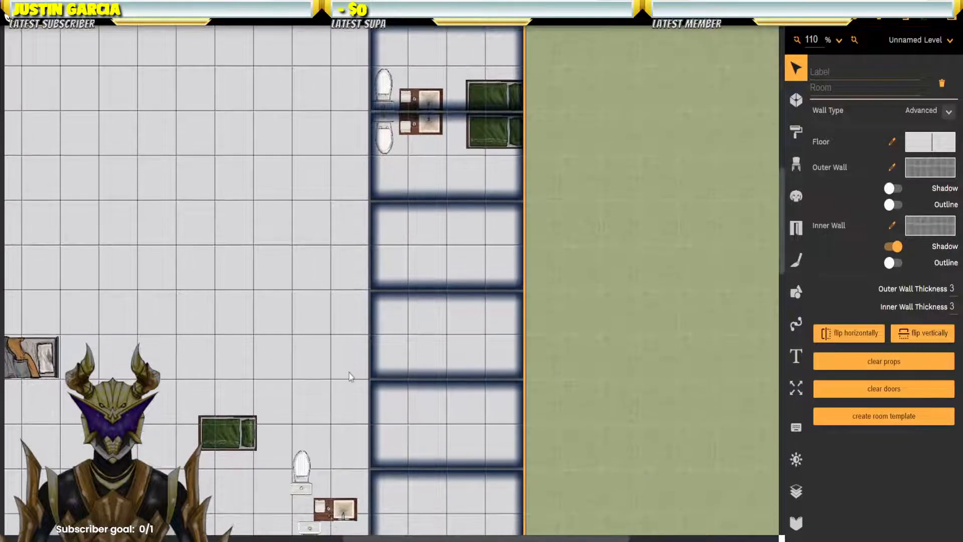
{"action": "left_click_drag", "start_coordinate": [233, 433], "coordinate": [442, 191]}
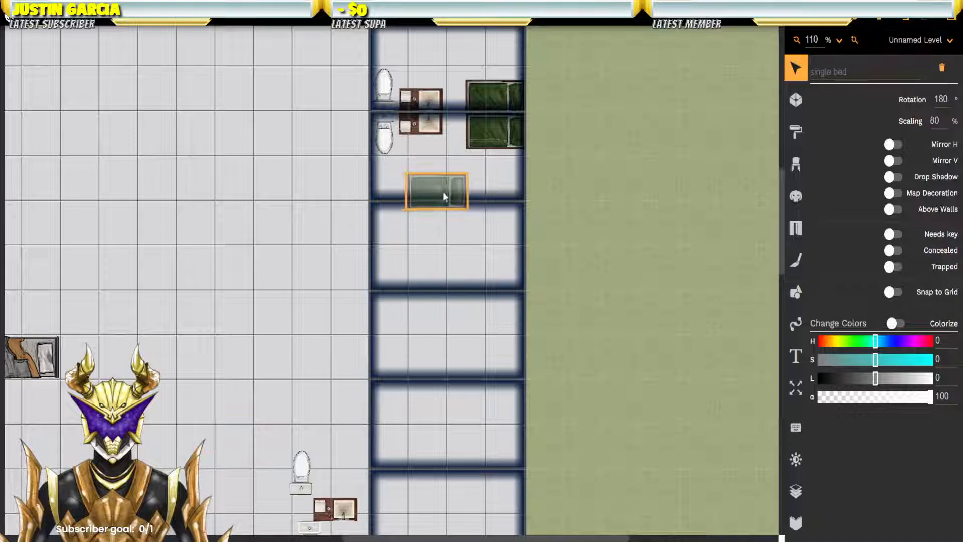
{"action": "left_click_drag", "start_coordinate": [500, 253], "coordinate": [499, 222]}
{"action": "left_click_drag", "start_coordinate": [334, 330], "coordinate": [322, 299]}
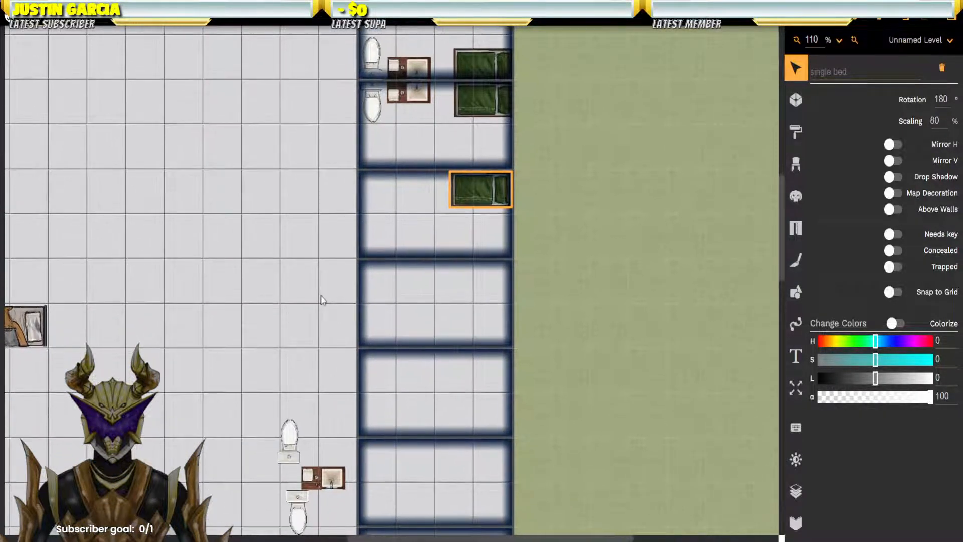
{"action": "left_click", "coordinate": [291, 447]}
{"action": "left_click", "coordinate": [294, 427]}
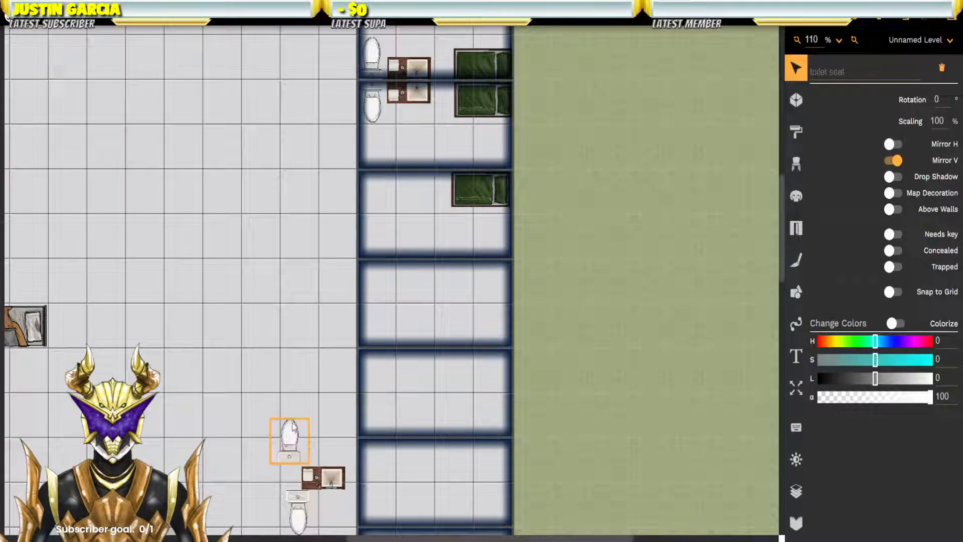
{"action": "left_click_drag", "start_coordinate": [290, 437], "coordinate": [373, 233]}
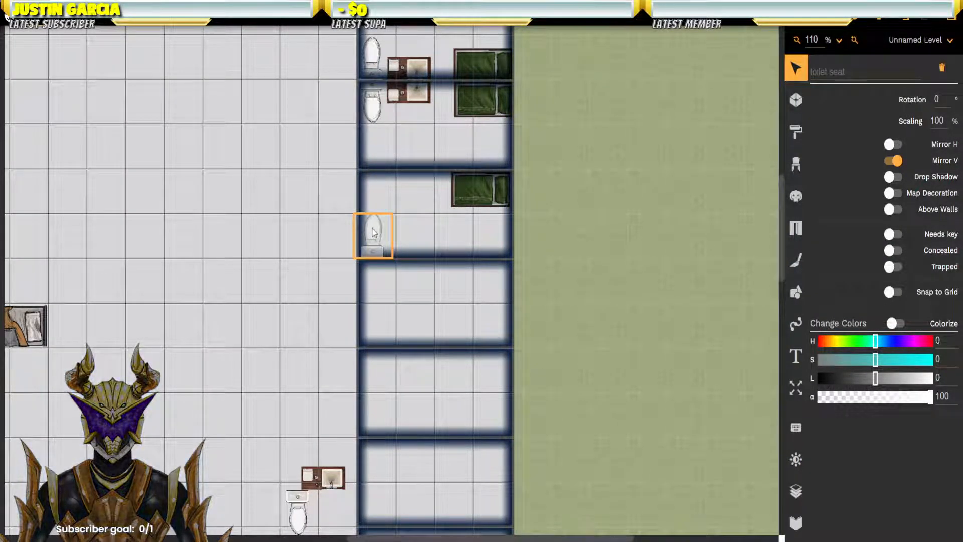
{"action": "left_click", "coordinate": [322, 483]}
{"action": "left_click", "coordinate": [322, 483]}
{"action": "left_click_drag", "start_coordinate": [322, 483], "coordinate": [411, 254]}
Step: Move the remaining toilet and sink to the sixth cell's upper wall and the unmade green bed to its lower east corner
{"action": "left_click_drag", "start_coordinate": [337, 300], "coordinate": [327, 173]}
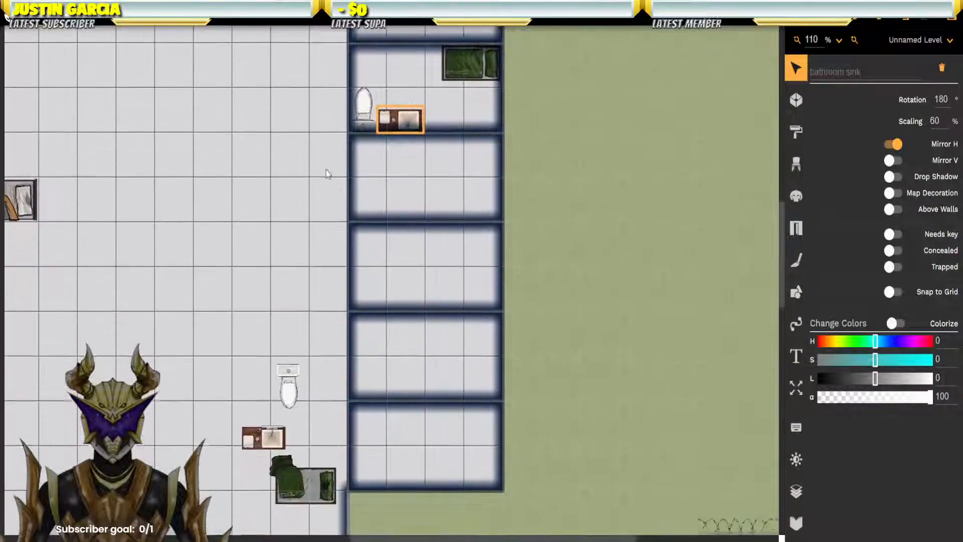
{"action": "left_click", "coordinate": [286, 378]}
{"action": "left_click", "coordinate": [287, 382]}
{"action": "left_click_drag", "start_coordinate": [287, 382], "coordinate": [362, 157]}
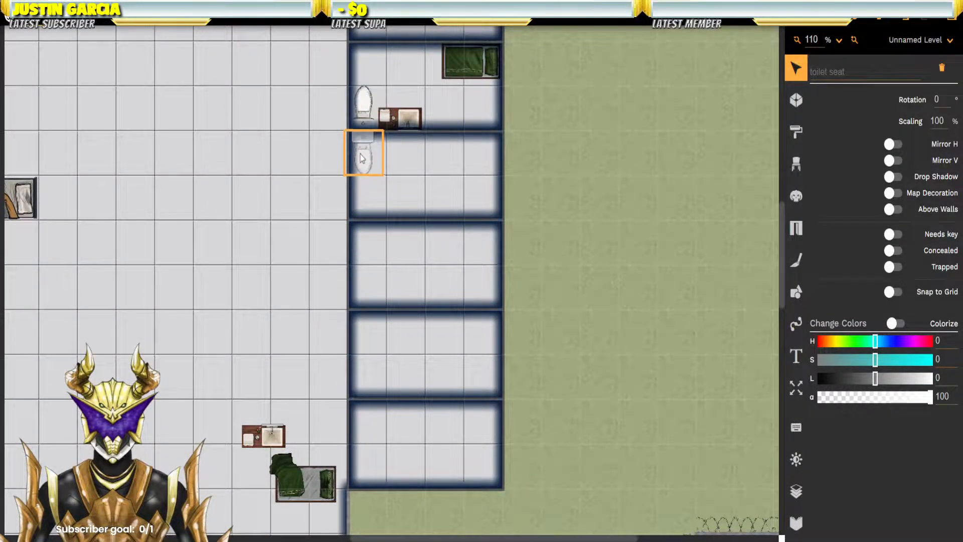
{"action": "left_click", "coordinate": [360, 200]}
{"action": "left_click", "coordinate": [263, 435]}
{"action": "left_click_drag", "start_coordinate": [263, 436], "coordinate": [402, 143]}
{"action": "left_click", "coordinate": [308, 486]}
{"action": "left_click_drag", "start_coordinate": [308, 486], "coordinate": [468, 204]}
{"action": "left_click_drag", "start_coordinate": [334, 199], "coordinate": [372, 167]}
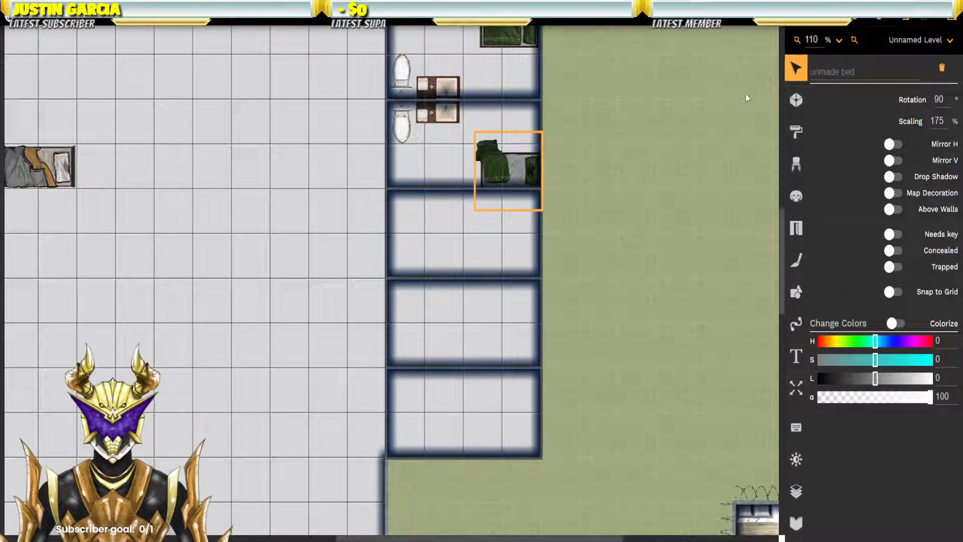
{"action": "left_click_drag", "start_coordinate": [216, 268], "coordinate": [485, 218]}
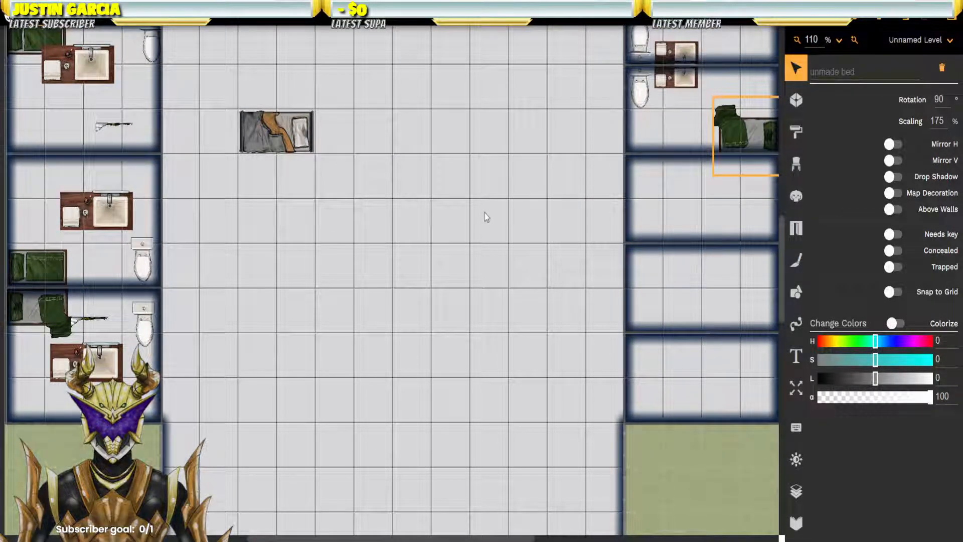
Step: Place one Modern single bed in each of the three empty cells at the column's lower end
{"action": "left_click_drag", "start_coordinate": [569, 266], "coordinate": [431, 256]}
{"action": "left_click_drag", "start_coordinate": [603, 173], "coordinate": [594, 263]}
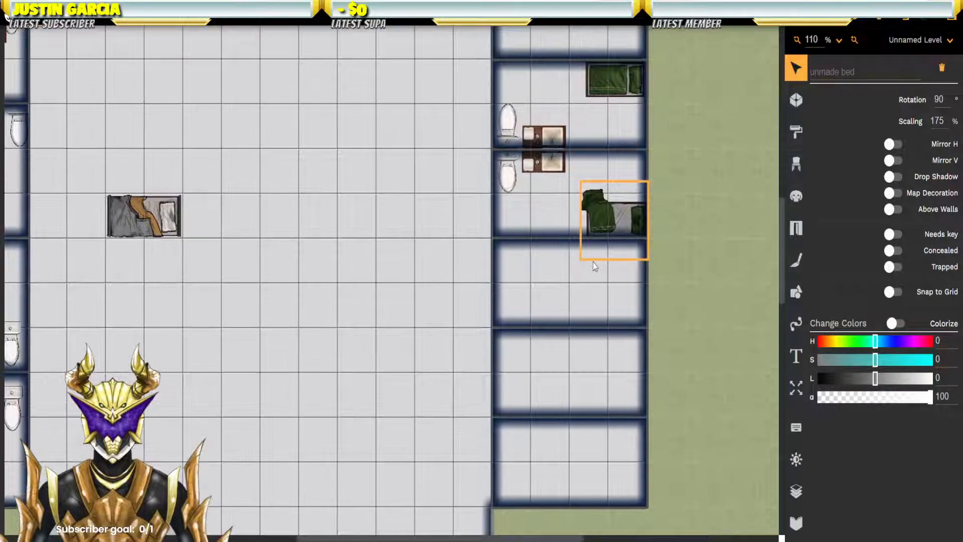
{"action": "left_click", "coordinate": [795, 164]}
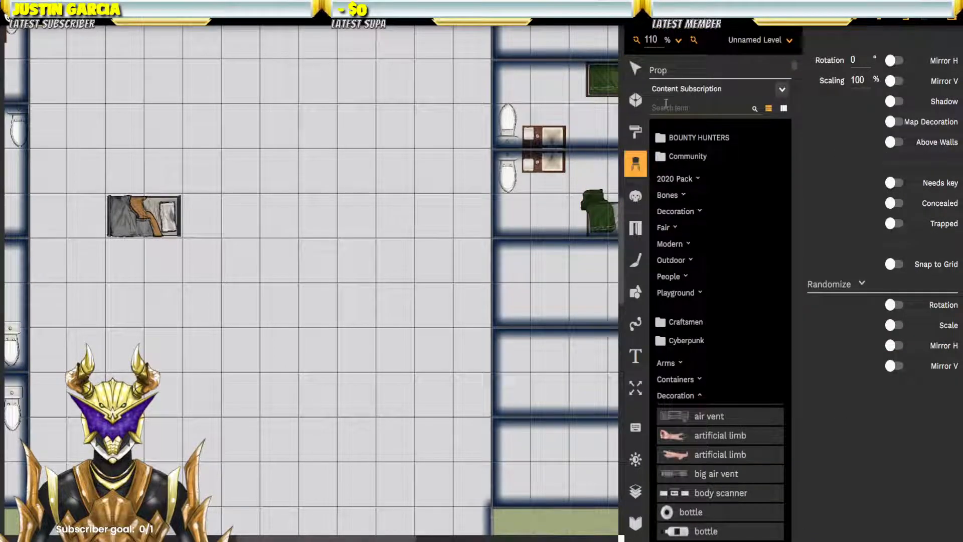
{"action": "type", "text": "bed"}
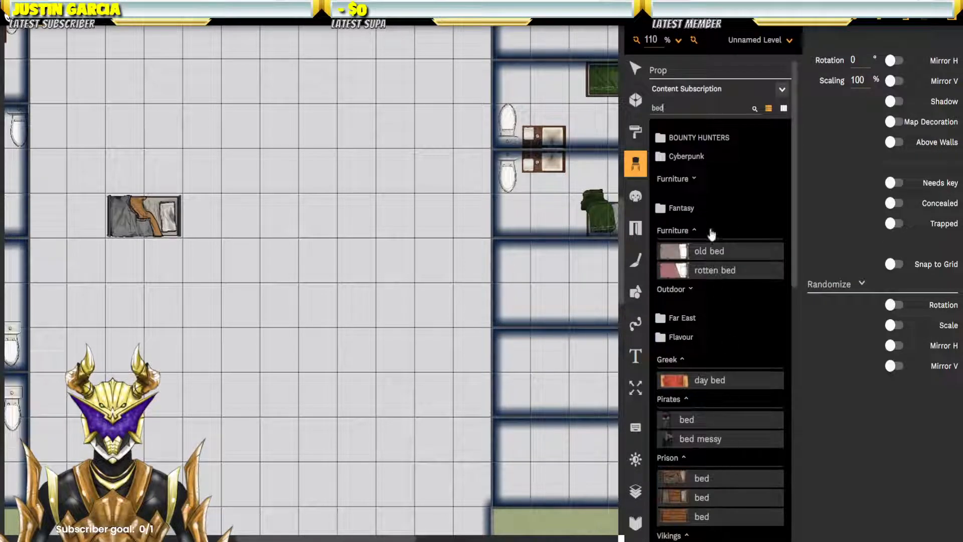
{"action": "scroll", "coordinate": [699, 303], "scroll_direction": "down", "scroll_amount": 8}
{"action": "scroll", "coordinate": [699, 302], "scroll_direction": "down", "scroll_amount": 5}
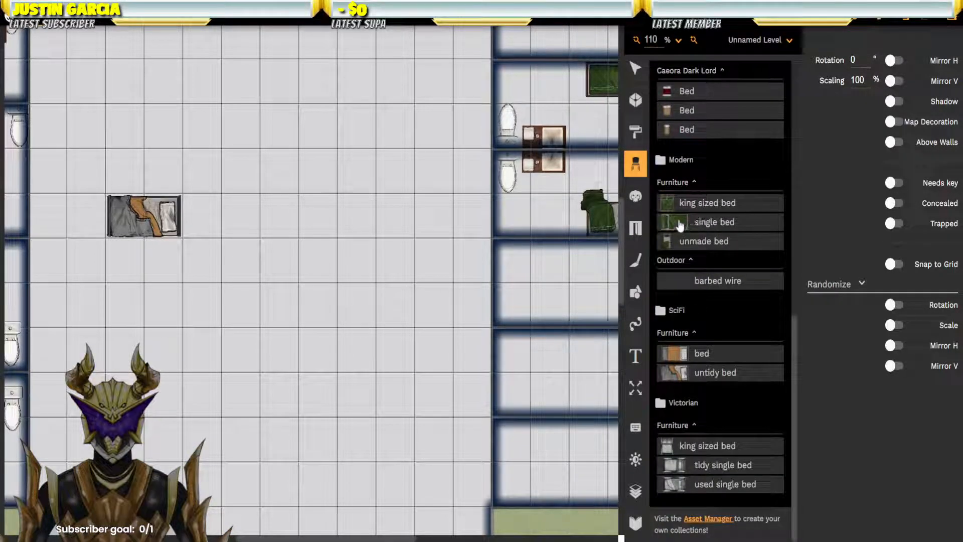
{"action": "left_click", "coordinate": [680, 226]}
{"action": "left_click", "coordinate": [580, 282]}
{"action": "left_click", "coordinate": [562, 378]}
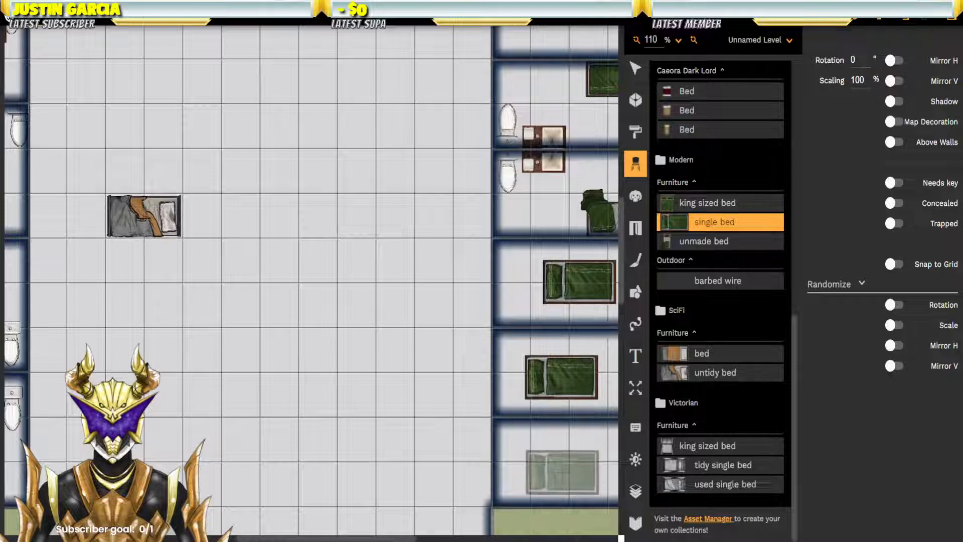
{"action": "left_click", "coordinate": [562, 472]}
Step: Find the toilet seat prop and place one in the seventh, eighth and ninth cells, west of each bed
{"action": "scroll", "coordinate": [712, 271], "scroll_direction": "up", "scroll_amount": 10}
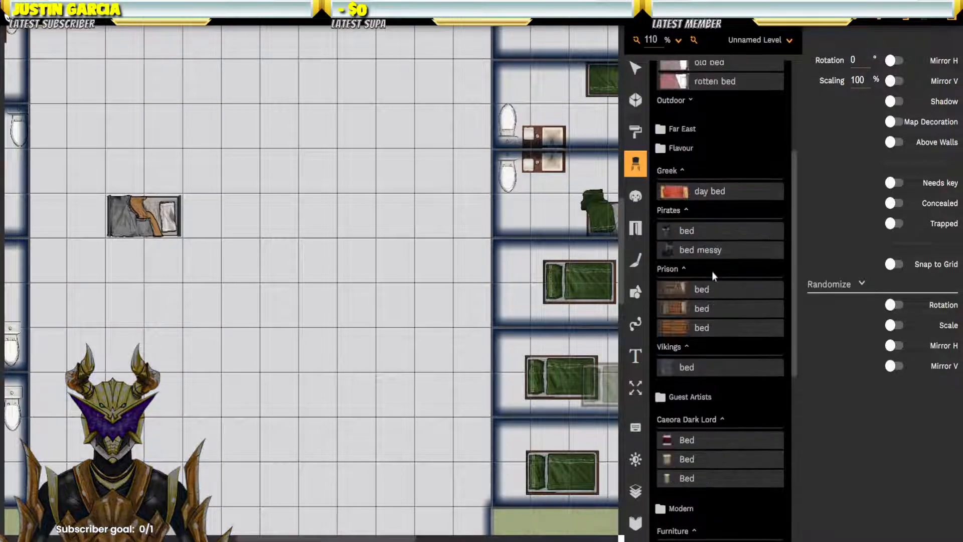
{"action": "type", "text": "toi"}
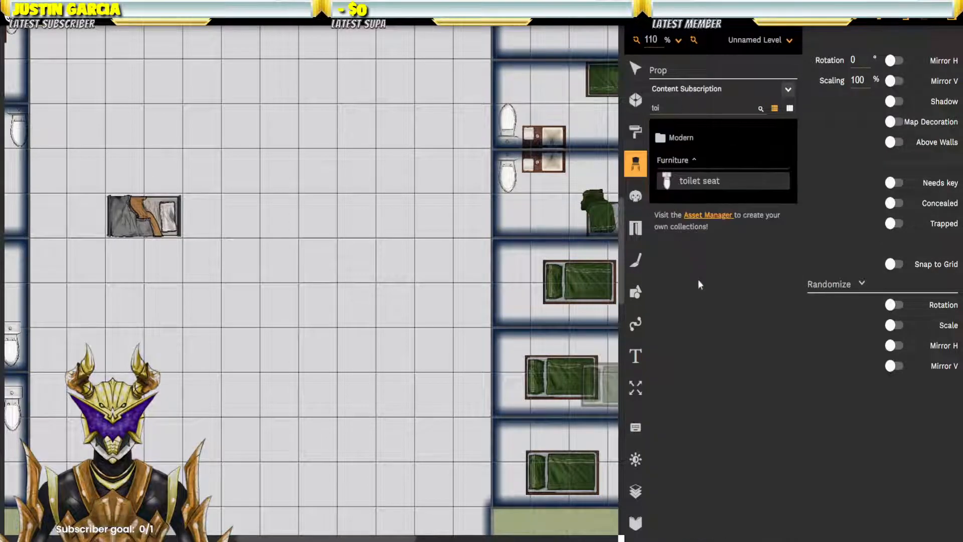
{"action": "left_click", "coordinate": [722, 180]}
{"action": "left_click", "coordinate": [517, 281]}
{"action": "left_click", "coordinate": [507, 365]}
{"action": "left_click", "coordinate": [511, 468]}
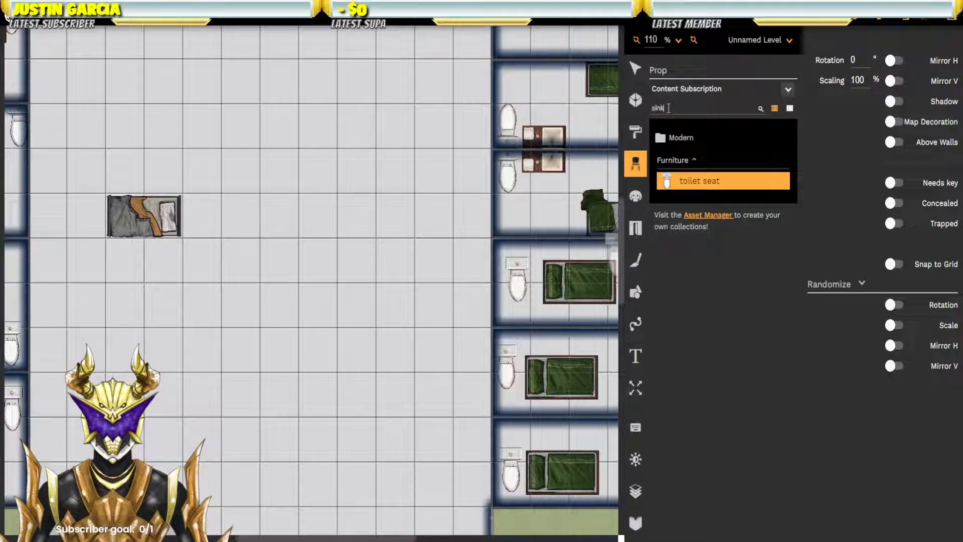
Step: Find the bathroom sink prop and place one in each of the seventh, eighth and ninth cells
{"action": "key", "text": "Return"}
{"action": "left_click", "coordinate": [672, 257]}
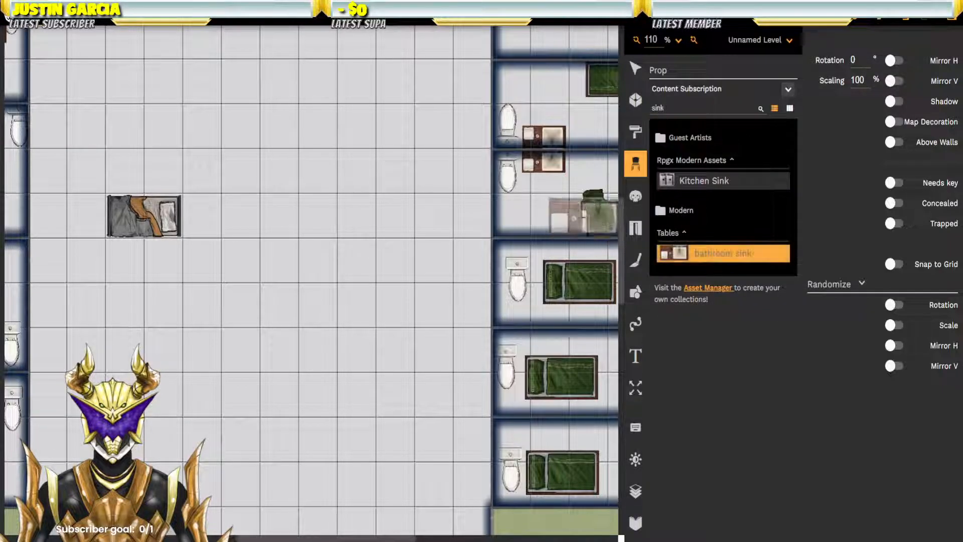
{"action": "left_click", "coordinate": [551, 265]}
{"action": "left_click", "coordinate": [557, 354]}
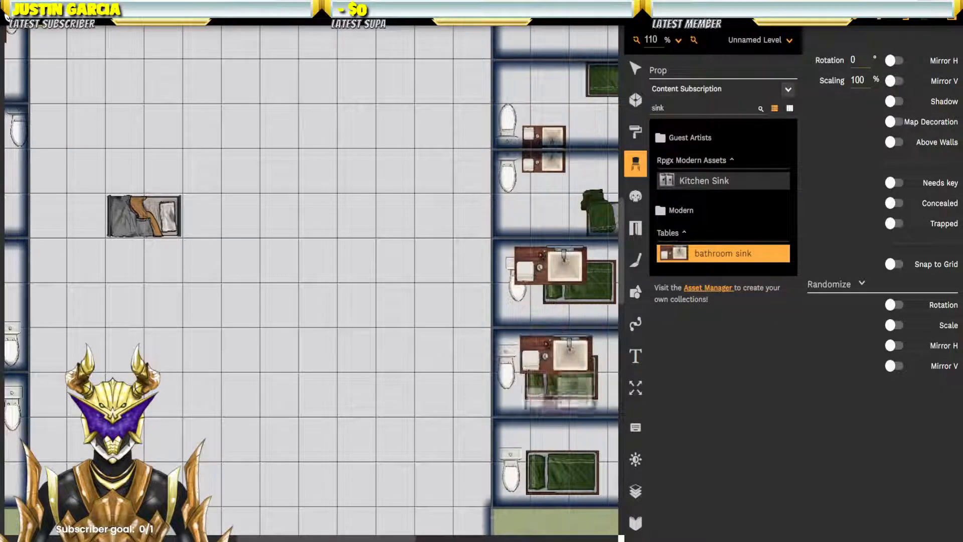
{"action": "left_click", "coordinate": [556, 443]}
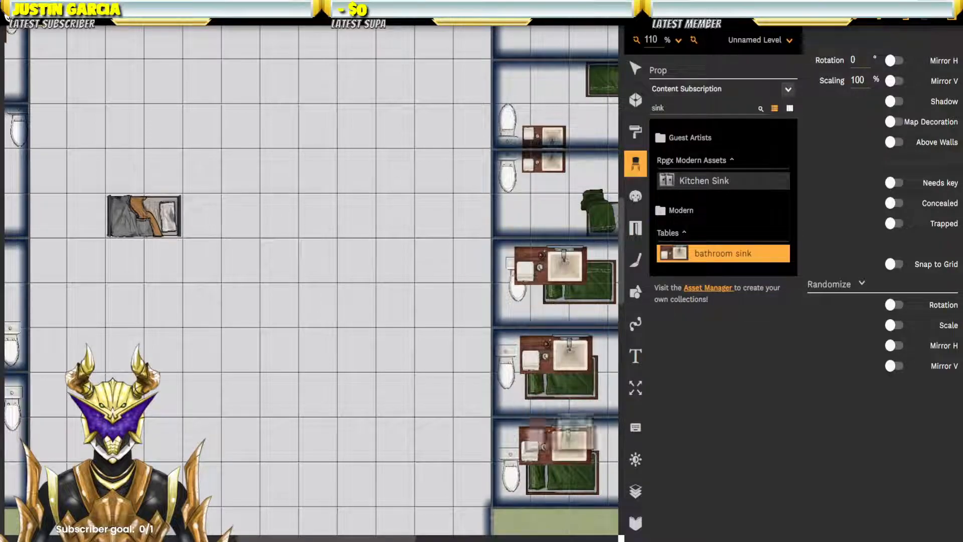
Step: Mirror the seventh cell's bed horizontally, scale it to 80% and fit it into the upper east corner
{"action": "left_click", "coordinate": [634, 69]}
{"action": "left_click", "coordinate": [602, 229]}
{"action": "left_click", "coordinate": [501, 278]}
{"action": "left_click", "coordinate": [534, 282]}
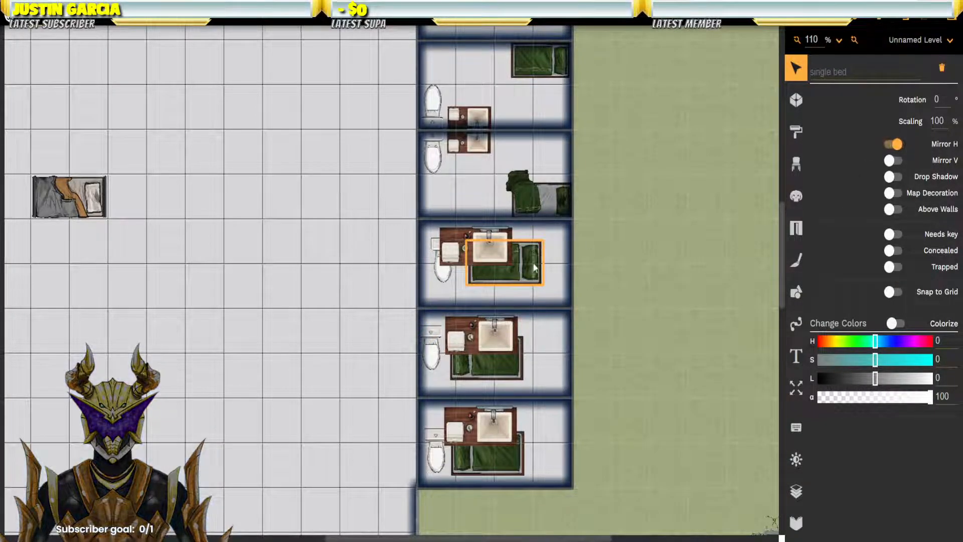
{"action": "left_click_drag", "start_coordinate": [525, 282], "coordinate": [552, 262]}
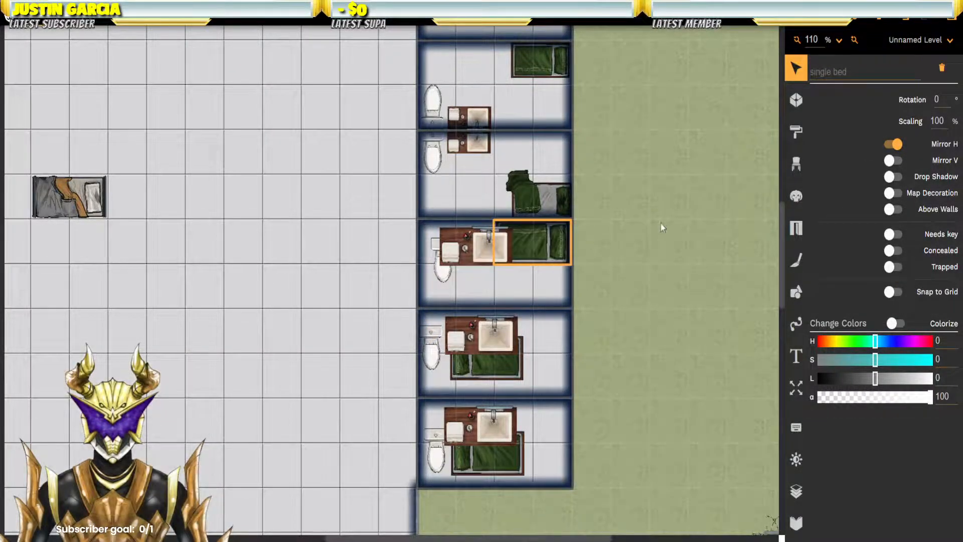
{"action": "double_click", "coordinate": [936, 121]}
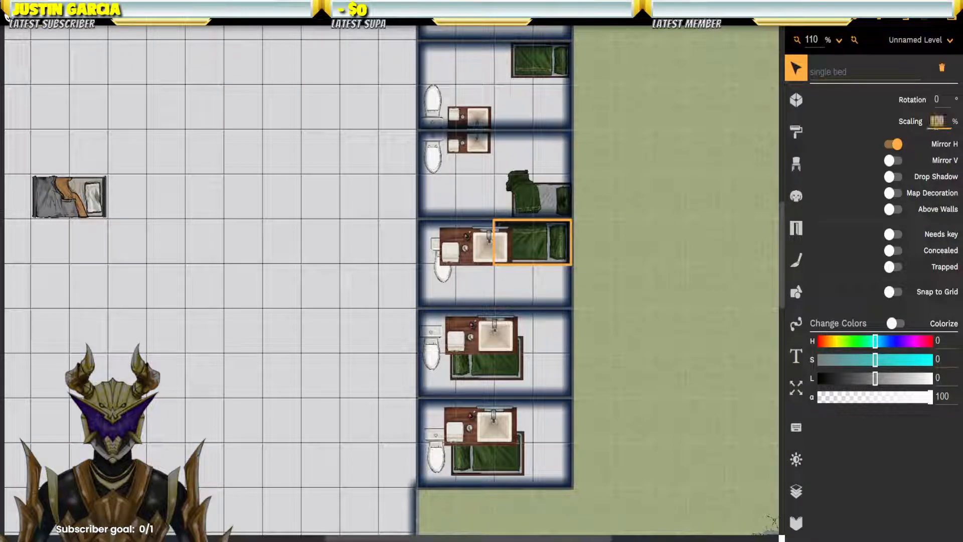
{"action": "type", "text": "80"}
{"action": "key", "text": "Return"}
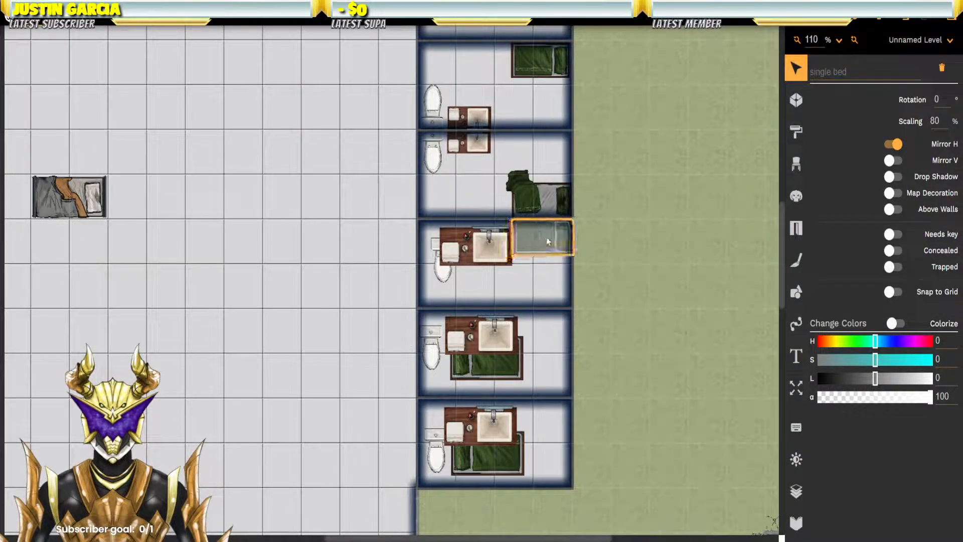
{"action": "left_click_drag", "start_coordinate": [547, 234], "coordinate": [545, 237]}
Step: Scale the seventh cell's sink to 60%, mirror it vertically and move it into the lower east corner
{"action": "left_click", "coordinate": [492, 252]}
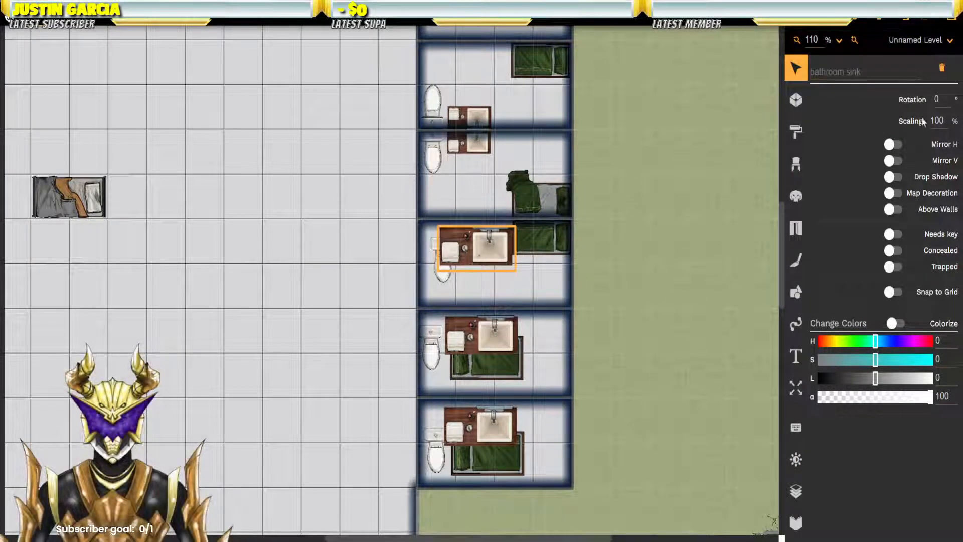
{"action": "type", "text": "60"}
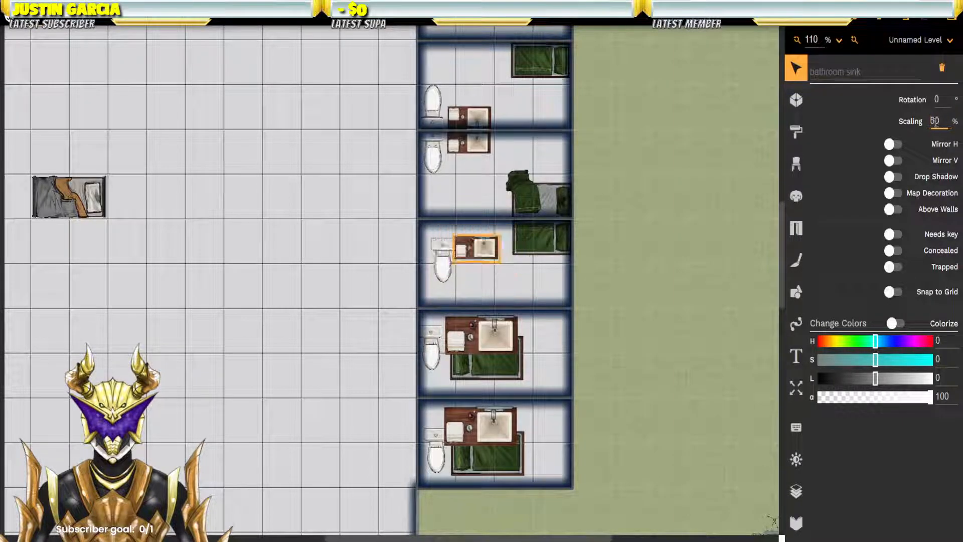
{"action": "left_click", "coordinate": [893, 161]}
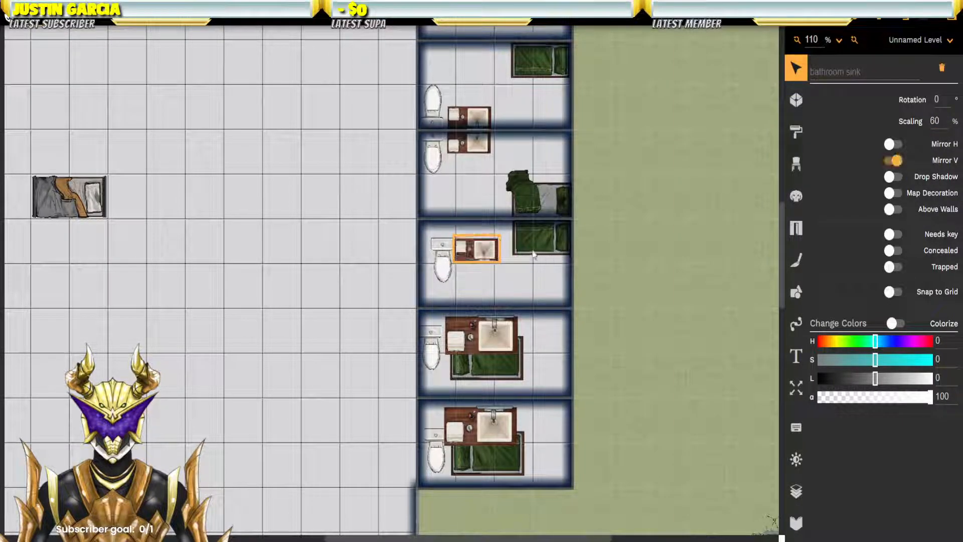
{"action": "left_click_drag", "start_coordinate": [483, 253], "coordinate": [553, 297]}
Step: Move the seventh cell's toilet beside the sink on the lower wall and mirror it vertically
{"action": "left_click", "coordinate": [442, 258]}
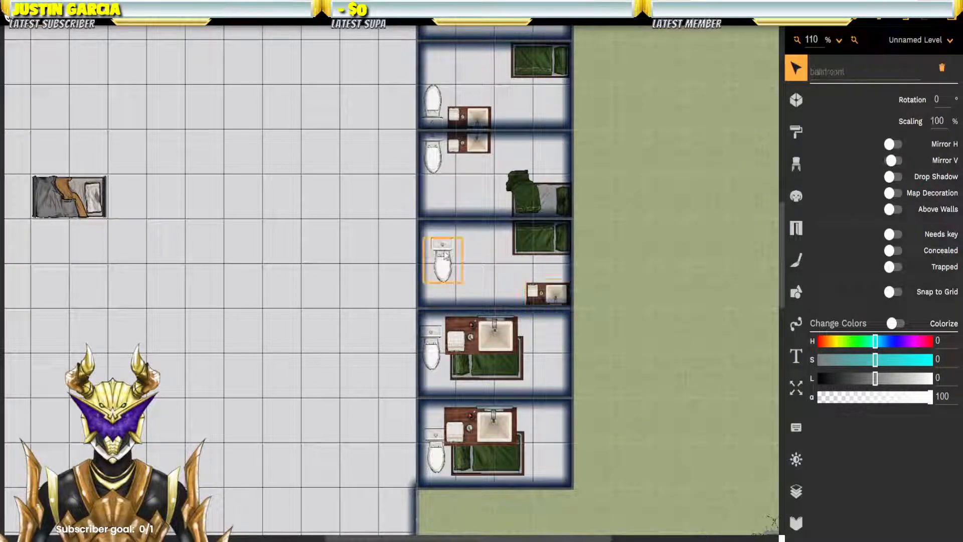
{"action": "left_click_drag", "start_coordinate": [442, 267], "coordinate": [512, 295]}
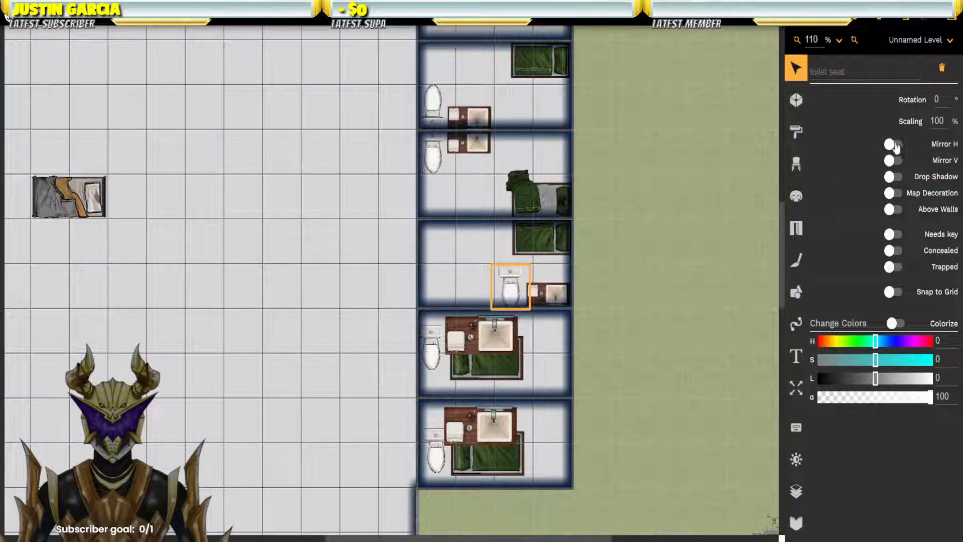
{"action": "left_click", "coordinate": [890, 161]}
{"action": "left_click_drag", "start_coordinate": [515, 279], "coordinate": [519, 279]}
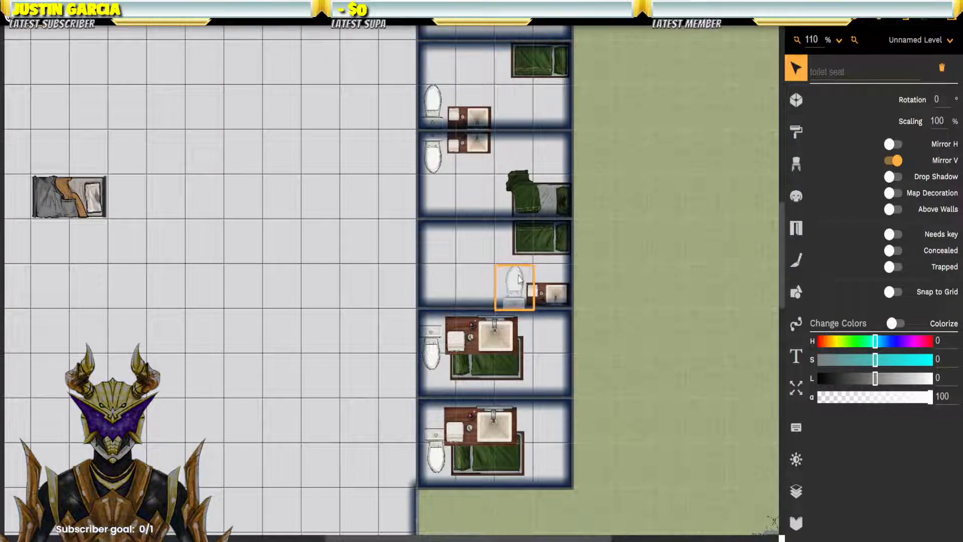
Step: Mirror the eighth cell's bed horizontally, scale it to 80% and move it into the lower east corner
{"action": "left_click", "coordinate": [500, 376]}
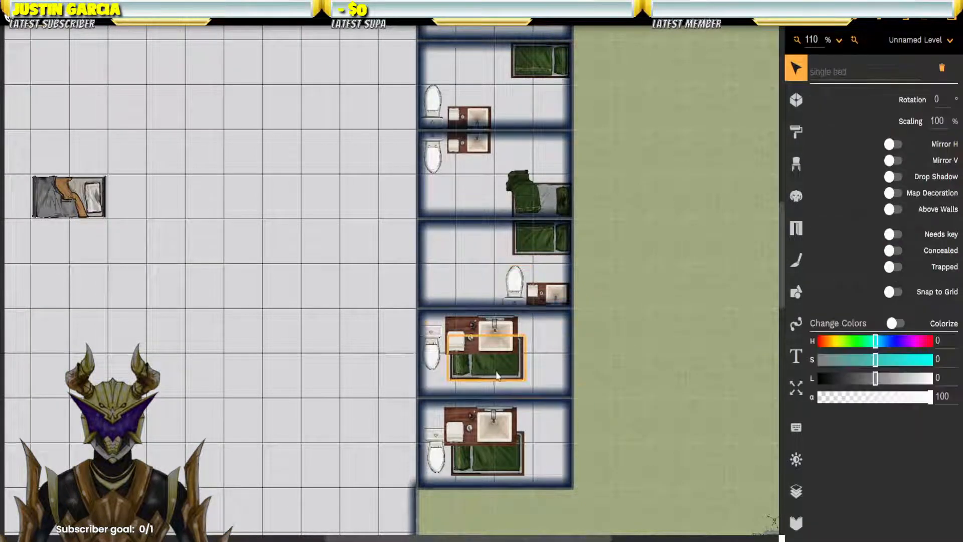
{"action": "left_click", "coordinate": [889, 144]}
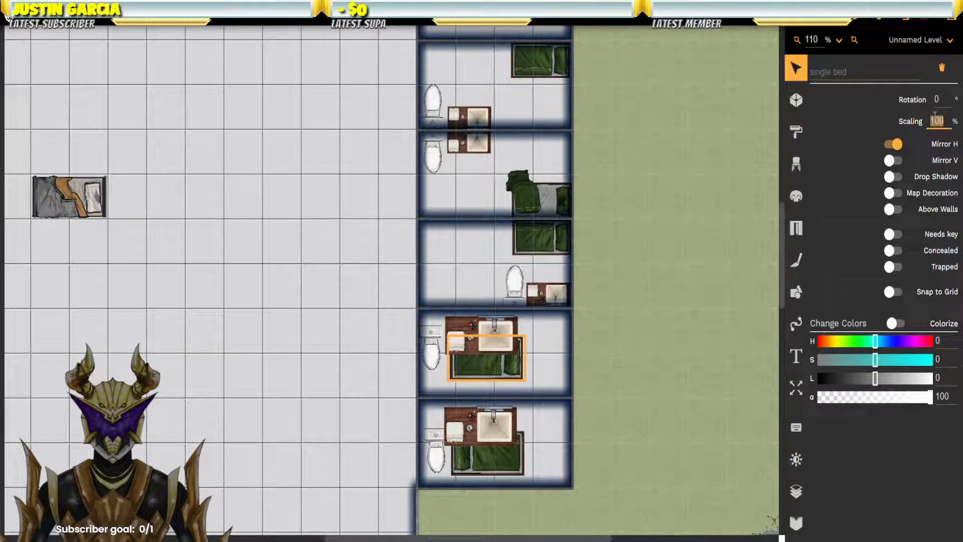
{"action": "type", "text": "80"}
{"action": "left_click_drag", "start_coordinate": [486, 371], "coordinate": [542, 392]}
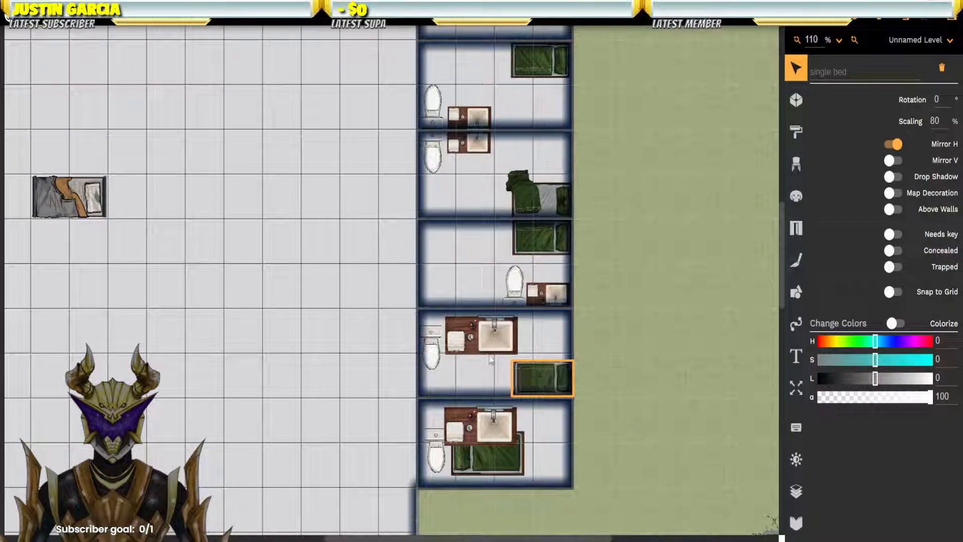
Step: Scale the eighth cell's sink to 60% and move it to the upper east corner, with the toilet beside it along the upper wall
{"action": "left_click", "coordinate": [502, 341]}
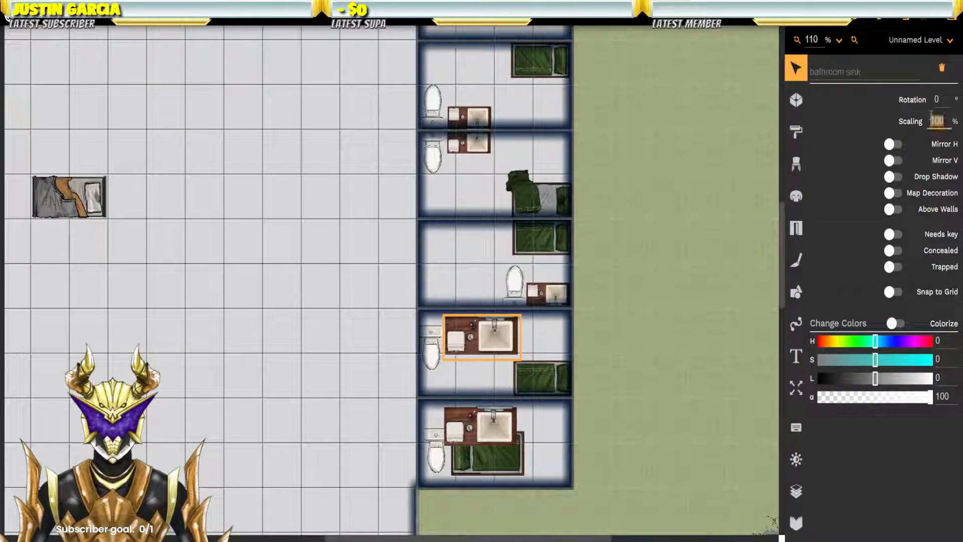
{"action": "type", "text": "60"}
{"action": "left_click_drag", "start_coordinate": [480, 341], "coordinate": [546, 327]}
{"action": "left_click_drag", "start_coordinate": [431, 359], "coordinate": [519, 330]}
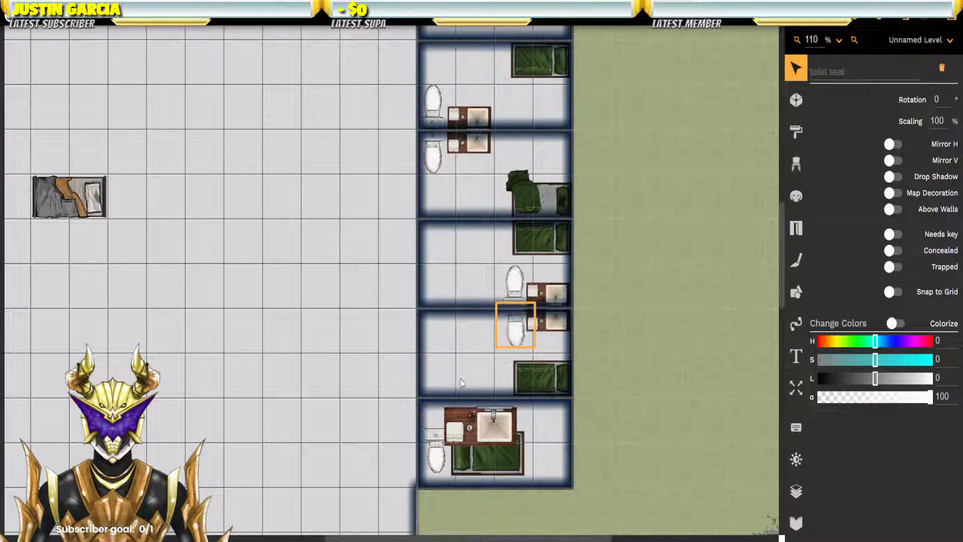
{"action": "left_click_drag", "start_coordinate": [479, 376], "coordinate": [487, 303]}
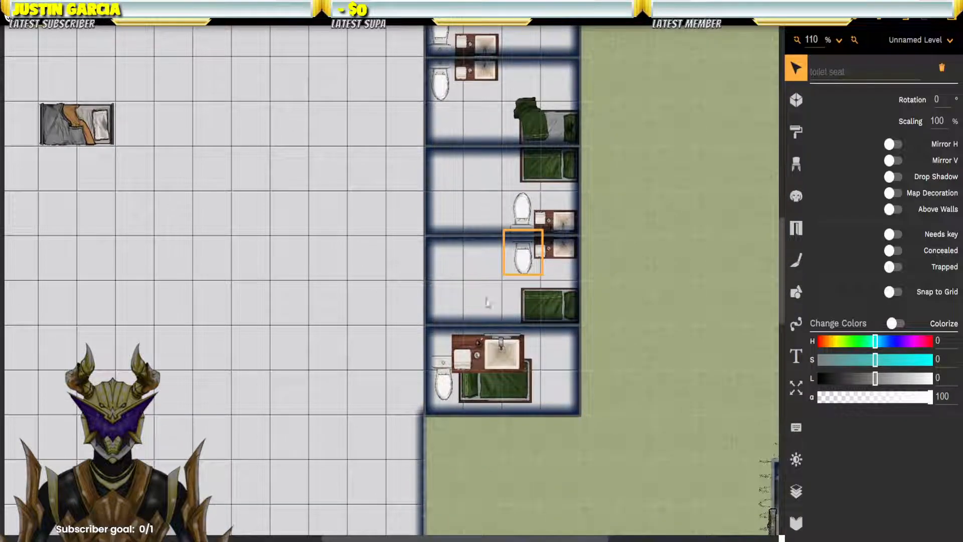
{"action": "left_click", "coordinate": [491, 357]}
{"action": "left_click", "coordinate": [498, 355]}
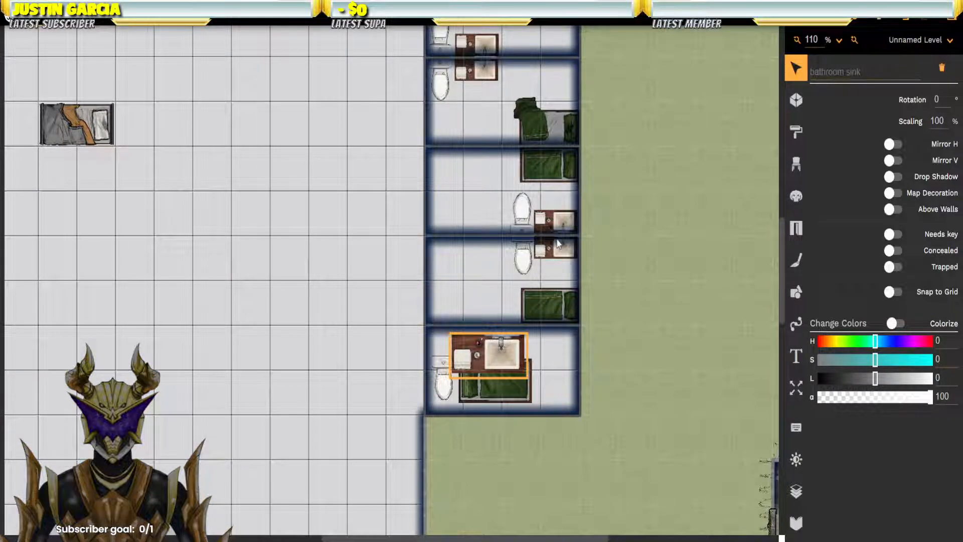
{"action": "left_click", "coordinate": [530, 261]}
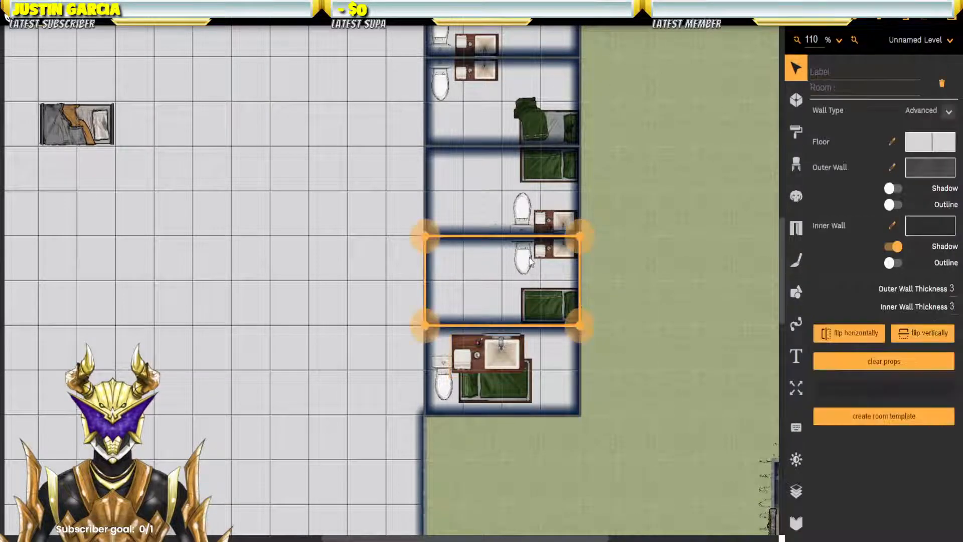
{"action": "left_click", "coordinate": [522, 257]}
{"action": "mouse_move", "coordinate": [523, 251]}
{"action": "left_mouse_down"}
{"action": "mouse_move", "coordinate": [524, 263]}
{"action": "mouse_move", "coordinate": [547, 262]}
{"action": "mouse_move", "coordinate": [493, 259]}
{"action": "mouse_move", "coordinate": [496, 277]}
{"action": "mouse_move", "coordinate": [521, 256]}
{"action": "left_mouse_up"}
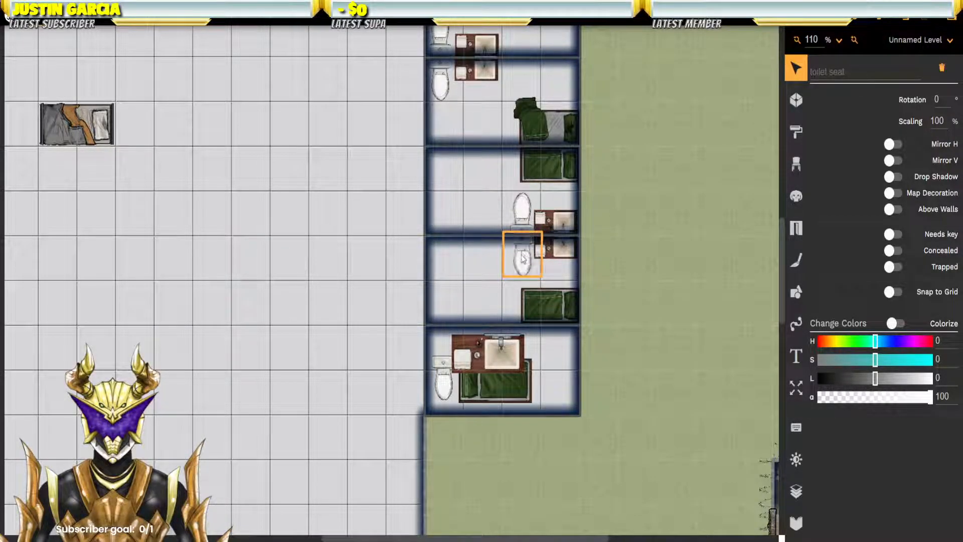
Step: Scale the ninth cell's sink to 60%, mirror it vertically and move it against the lower wall
{"action": "left_click", "coordinate": [497, 349]}
{"action": "left_click", "coordinate": [497, 349]}
{"action": "double_click", "coordinate": [946, 119]}
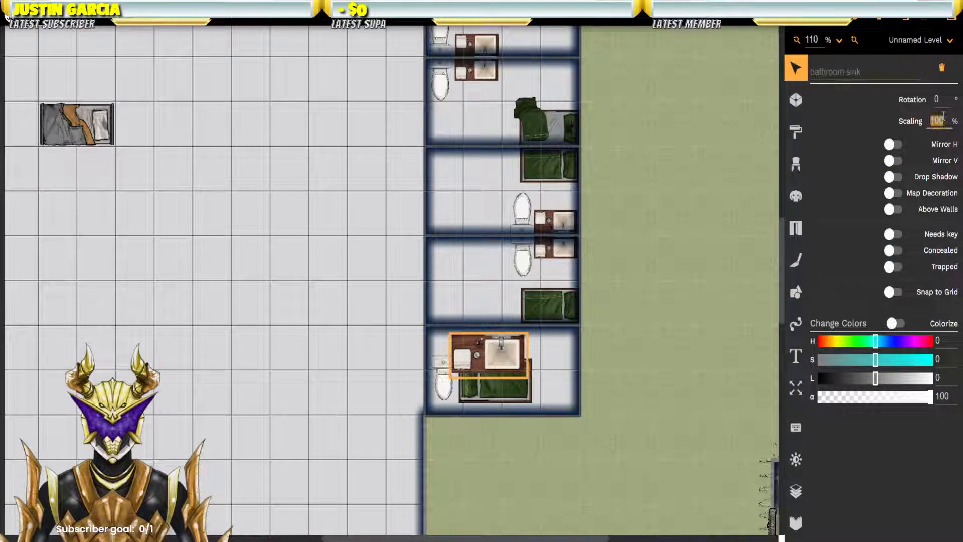
{"action": "key", "text": "Return"}
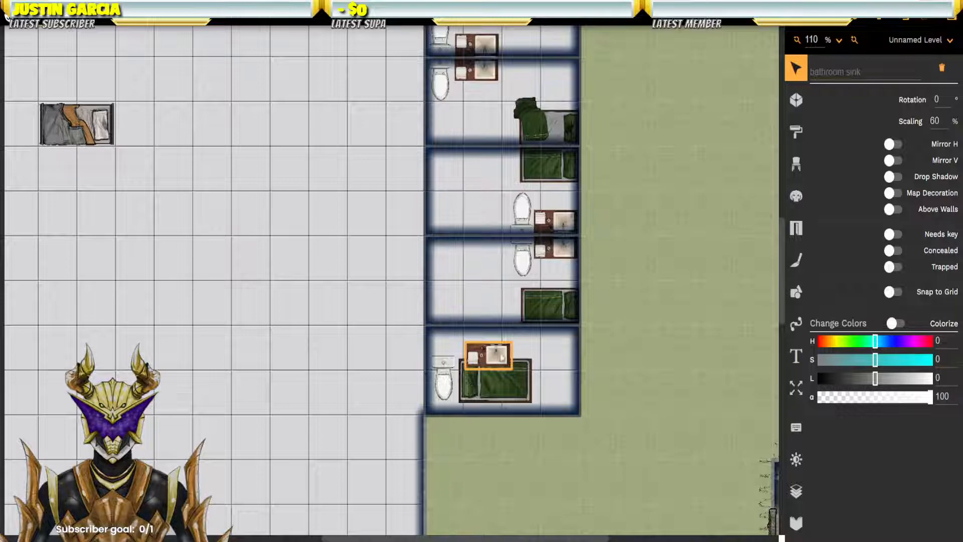
{"action": "left_click", "coordinate": [891, 161]}
{"action": "left_click_drag", "start_coordinate": [494, 360], "coordinate": [491, 407]}
Step: Mirror the ninth cell's toilet vertically, set it against the lower wall and align the sink beside it
{"action": "left_click", "coordinate": [447, 372]}
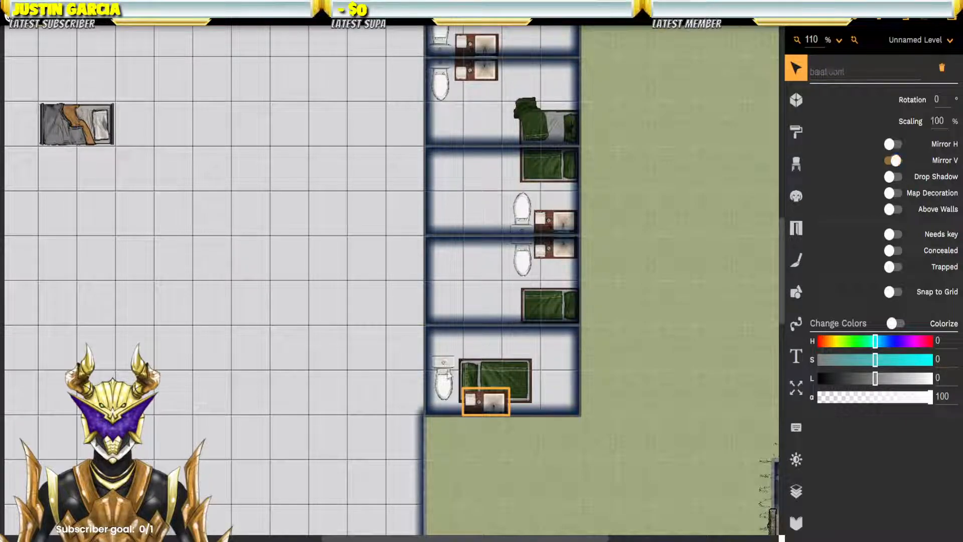
{"action": "left_click", "coordinate": [893, 160]}
{"action": "left_click_drag", "start_coordinate": [445, 376], "coordinate": [442, 388]}
{"action": "left_click", "coordinate": [486, 404]}
{"action": "left_click_drag", "start_coordinate": [488, 408], "coordinate": [486, 409]}
Step: Move the ninth cell's bed to the upper east corner and scale it to 80%
{"action": "left_click", "coordinate": [504, 369]}
{"action": "left_click_drag", "start_coordinate": [504, 369], "coordinate": [549, 336]}
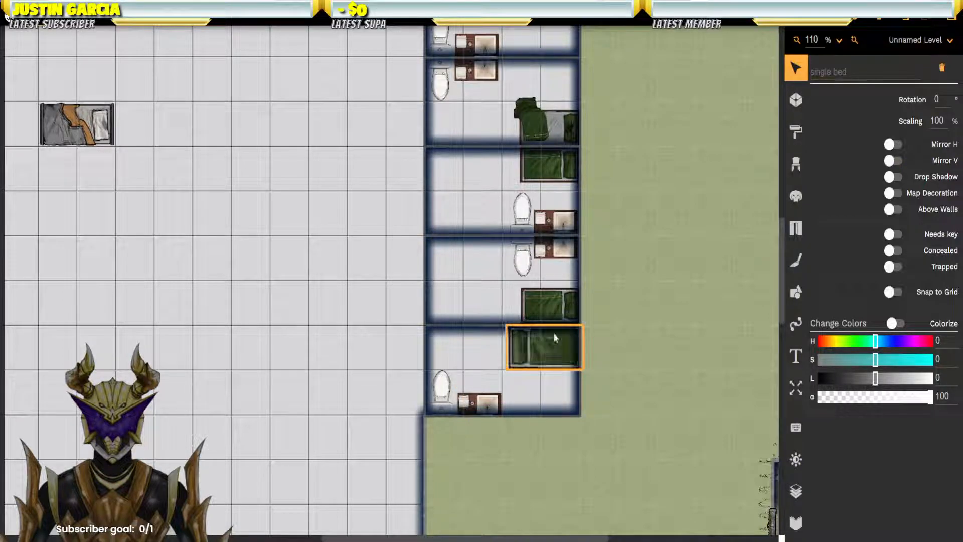
{"action": "left_click", "coordinate": [939, 121]}
{"action": "type", "text": "80"}
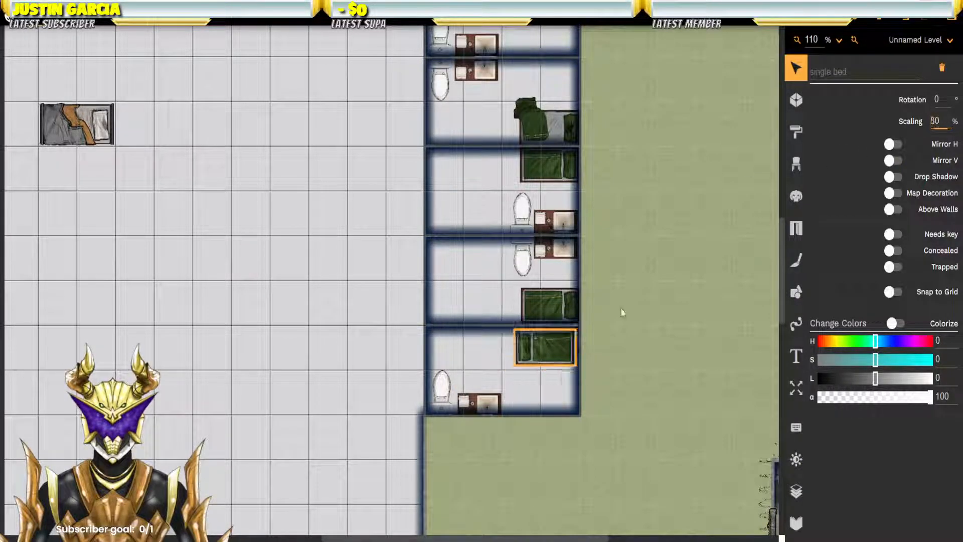
Step: Fit the ninth cell's bed tightly into the upper east corner of the cell
{"action": "left_click_drag", "start_coordinate": [549, 345], "coordinate": [557, 342]}
{"action": "left_click", "coordinate": [465, 354]}
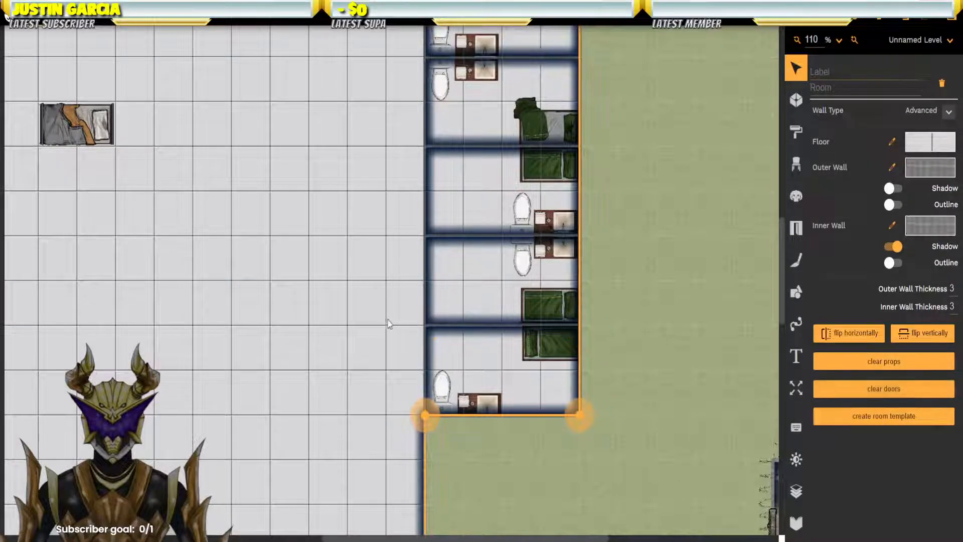
Step: Move the bed, sink, poster and toilet of the lowest west cell down toward its lower wall
{"action": "left_click_drag", "start_coordinate": [260, 331], "coordinate": [598, 286]}
{"action": "left_click_drag", "start_coordinate": [312, 244], "coordinate": [441, 267]}
{"action": "left_click", "coordinate": [299, 279]}
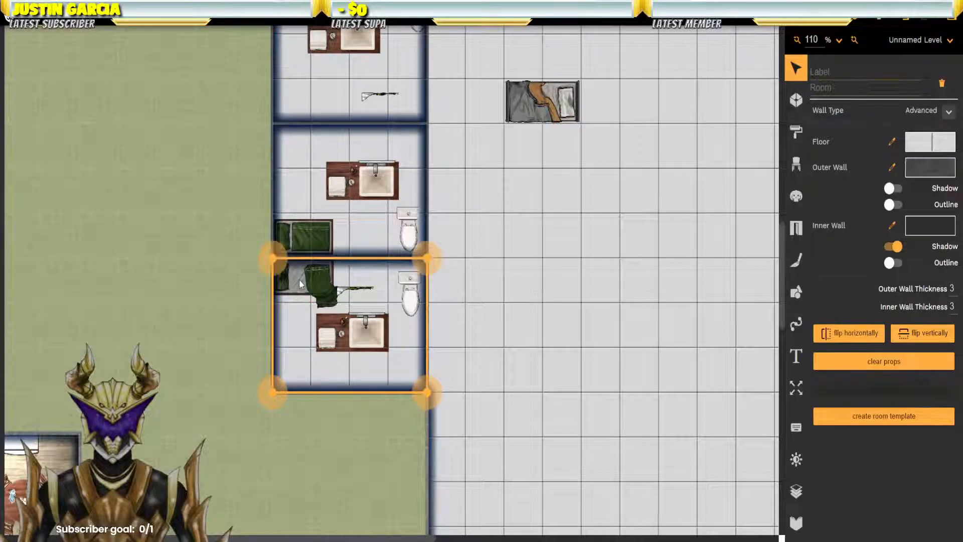
{"action": "left_click", "coordinate": [301, 280]}
{"action": "left_click_drag", "start_coordinate": [305, 284], "coordinate": [302, 337]}
{"action": "left_click_drag", "start_coordinate": [375, 333], "coordinate": [387, 352]}
{"action": "left_click", "coordinate": [369, 293]}
{"action": "left_click_drag", "start_coordinate": [366, 293], "coordinate": [359, 323]}
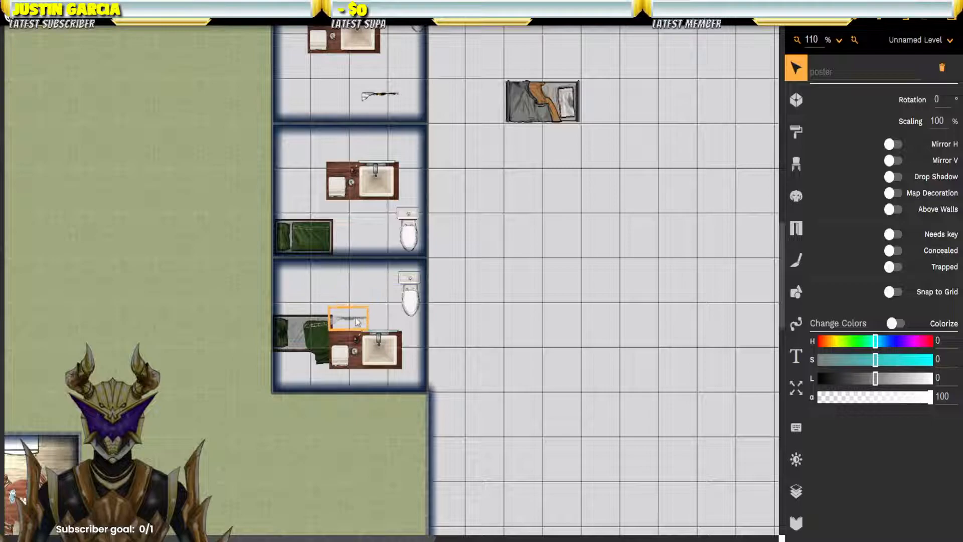
{"action": "left_click", "coordinate": [409, 297]}
{"action": "left_click_drag", "start_coordinate": [409, 297], "coordinate": [408, 345]}
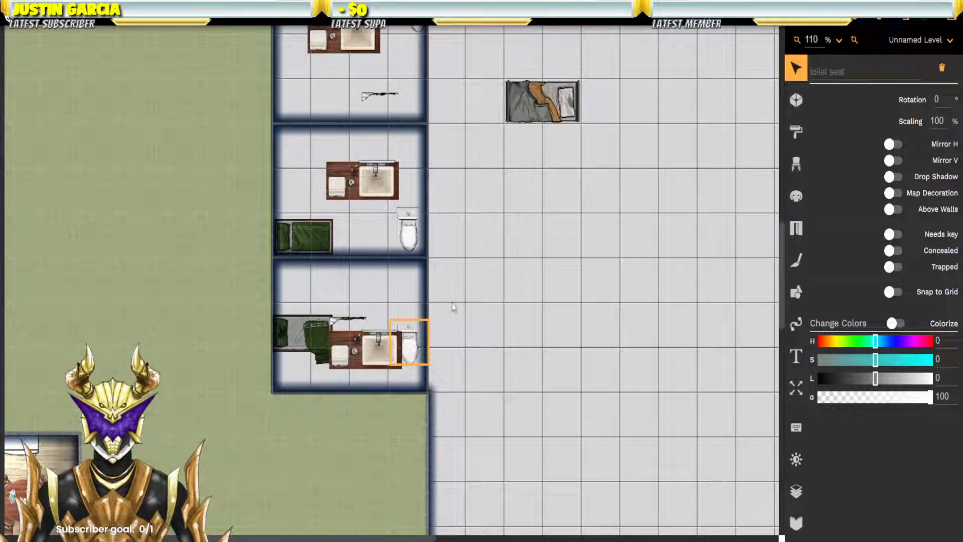
Step: Lower the upper wall of the lowest west cell by one square so the cell is two squares tall
{"action": "left_click", "coordinate": [332, 293]}
{"action": "left_click_drag", "start_coordinate": [274, 266], "coordinate": [273, 303]}
{"action": "left_click_drag", "start_coordinate": [427, 259], "coordinate": [431, 299]}
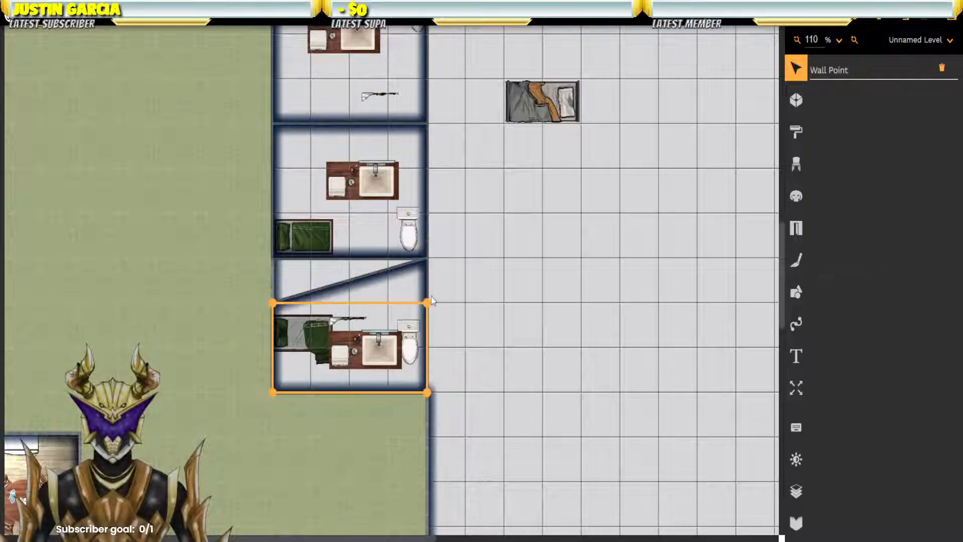
Step: In the second-lowest west cell, shift the bed and toilet up and raise the lower wall by one square
{"action": "left_click_drag", "start_coordinate": [486, 271], "coordinate": [563, 315]}
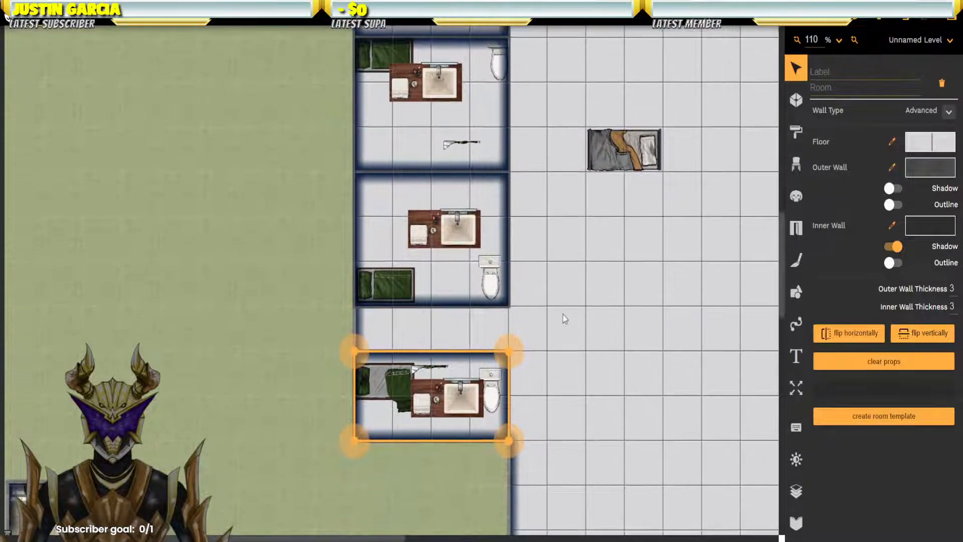
{"action": "left_click", "coordinate": [430, 253]}
{"action": "left_click_drag", "start_coordinate": [353, 304], "coordinate": [412, 232]}
{"action": "left_click", "coordinate": [411, 274]}
{"action": "left_click", "coordinate": [490, 278]}
{"action": "left_click_drag", "start_coordinate": [491, 279], "coordinate": [495, 245]}
{"action": "left_click", "coordinate": [509, 303]}
{"action": "left_click_drag", "start_coordinate": [510, 303], "coordinate": [508, 251]}
Step: Move the bed, sink and toilet of the third-lowest west cell down into its lower two squares
{"action": "scroll", "coordinate": [362, 232], "scroll_direction": "up", "scroll_amount": 5}
{"action": "left_click", "coordinate": [361, 217]}
{"action": "left_click_drag", "start_coordinate": [361, 217], "coordinate": [363, 262]}
{"action": "left_click", "coordinate": [434, 244]}
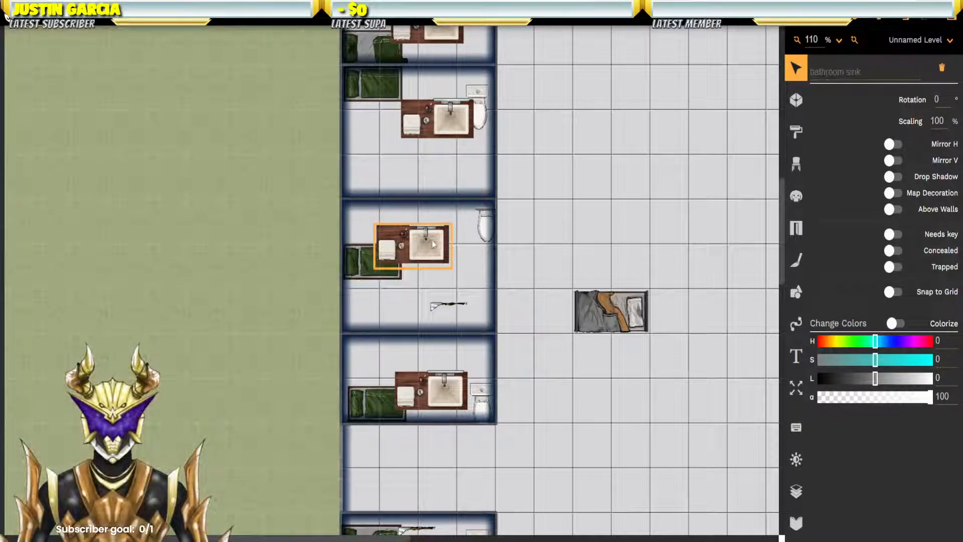
{"action": "left_click_drag", "start_coordinate": [434, 244], "coordinate": [436, 288]}
{"action": "left_click", "coordinate": [487, 226]}
{"action": "left_click_drag", "start_coordinate": [487, 226], "coordinate": [467, 282]}
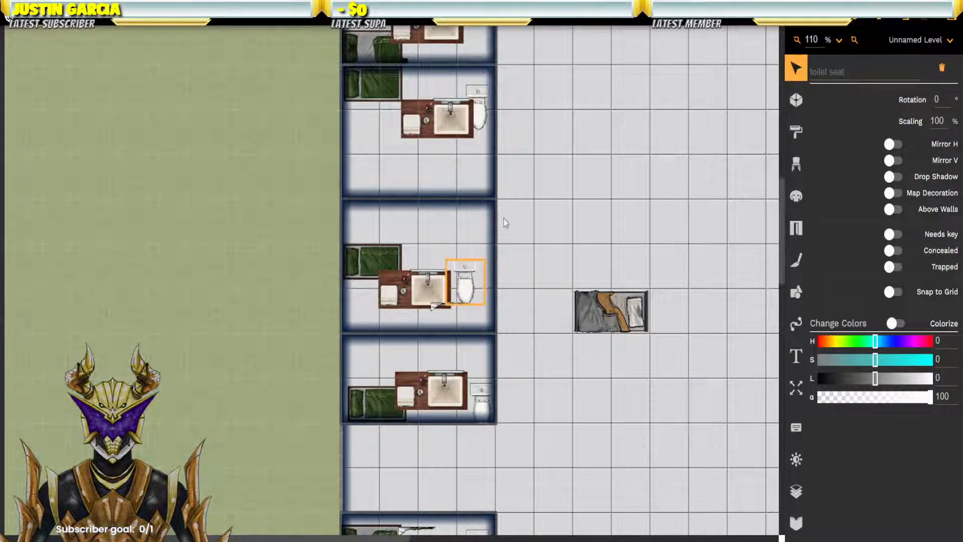
Step: Lower the upper wall of the third-lowest west cell by one square
{"action": "left_click", "coordinate": [502, 221]}
{"action": "left_click_drag", "start_coordinate": [497, 198], "coordinate": [497, 244]}
{"action": "left_click_drag", "start_coordinate": [342, 201], "coordinate": [341, 244]}
Step: Raise the lower wall of the third west cell from the top by one square
{"action": "left_click_drag", "start_coordinate": [445, 183], "coordinate": [454, 295]}
{"action": "left_click", "coordinate": [444, 290]}
{"action": "left_click_drag", "start_coordinate": [355, 315], "coordinate": [354, 271]}
{"action": "left_click_drag", "start_coordinate": [509, 315], "coordinate": [510, 276]}
Step: Lower the upper wall of the second west cell by one square and shift its poster and toilet down inside it
{"action": "left_click_drag", "start_coordinate": [453, 203], "coordinate": [458, 371]}
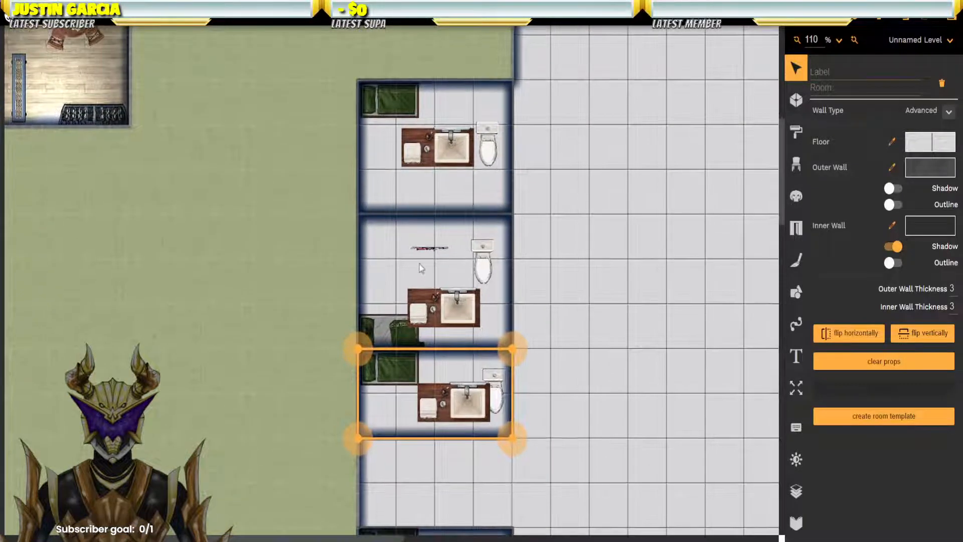
{"action": "left_click", "coordinate": [360, 226]}
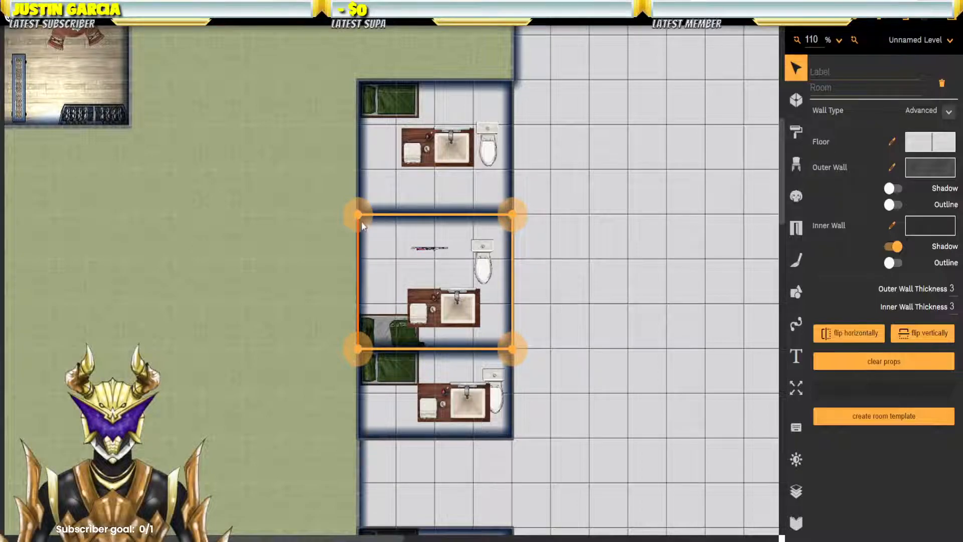
{"action": "left_click_drag", "start_coordinate": [361, 216], "coordinate": [359, 258]}
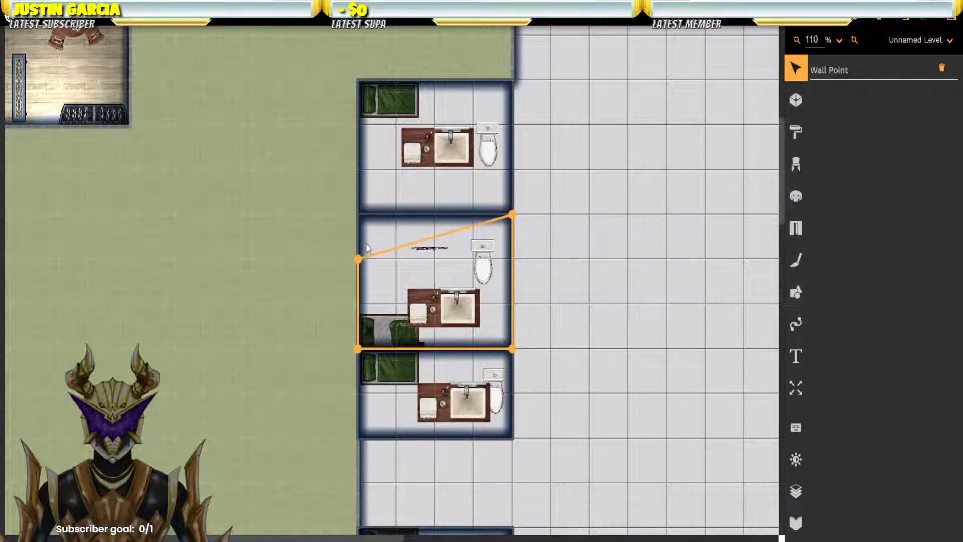
{"action": "left_click", "coordinate": [430, 251]}
{"action": "left_click_drag", "start_coordinate": [430, 253], "coordinate": [488, 291]}
{"action": "left_click", "coordinate": [483, 262]}
{"action": "left_click", "coordinate": [511, 216]}
{"action": "left_click_drag", "start_coordinate": [511, 216], "coordinate": [511, 259]}
Step: Raise the lower wall of the top west cell by one square, directly below the sink and toilet
{"action": "left_click", "coordinate": [509, 213]}
{"action": "left_click", "coordinate": [508, 214]}
{"action": "left_click_drag", "start_coordinate": [509, 213], "coordinate": [511, 171]}
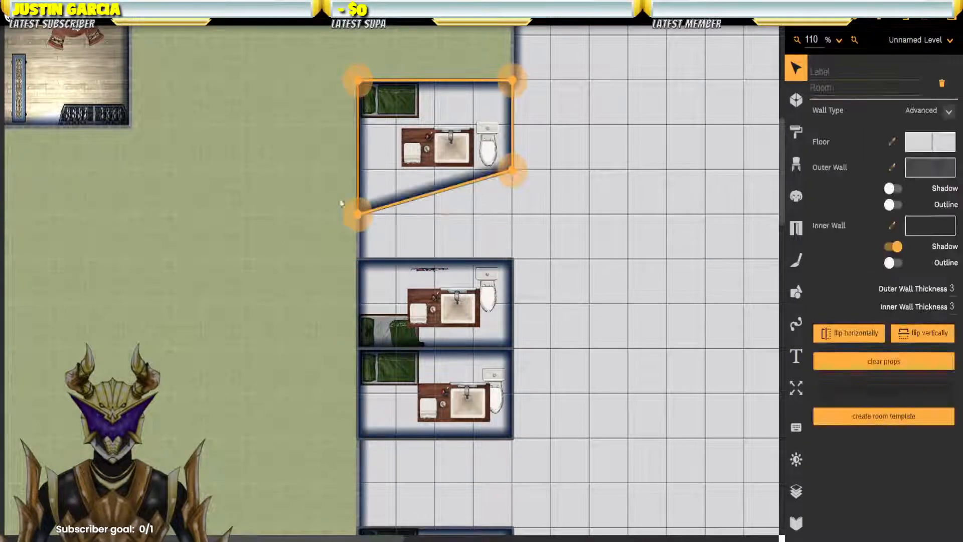
{"action": "left_click_drag", "start_coordinate": [355, 212], "coordinate": [357, 170]}
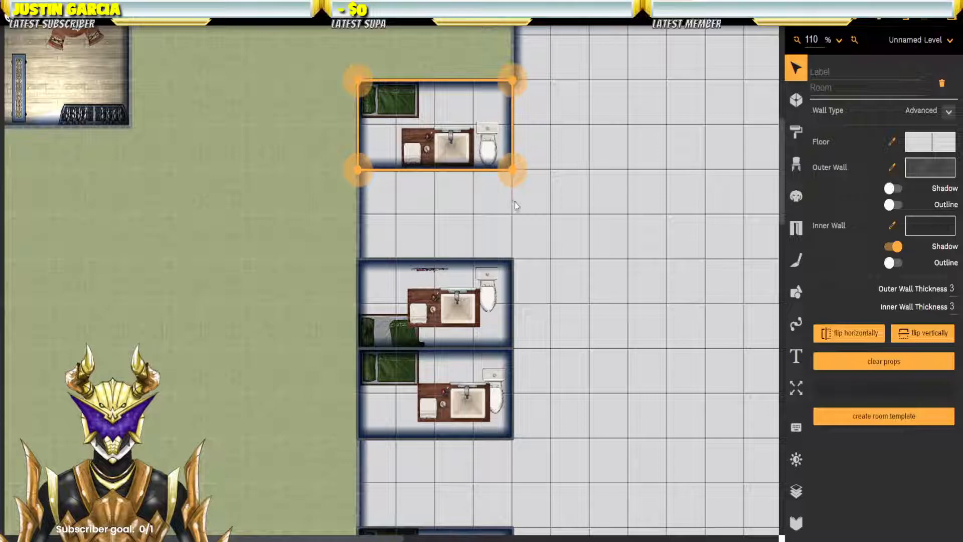
{"action": "scroll", "coordinate": [472, 218], "scroll_direction": "down", "scroll_amount": 5}
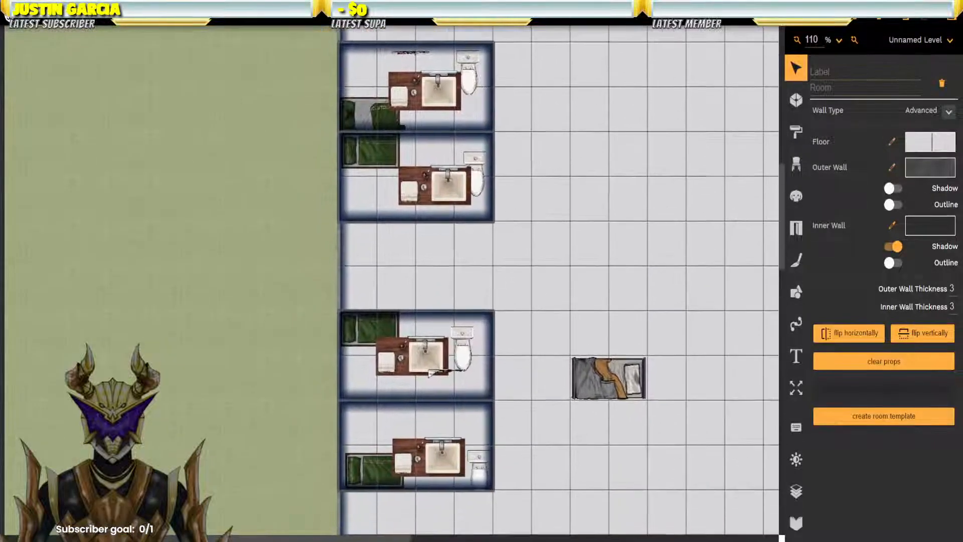
{"action": "left_click", "coordinate": [483, 414]}
{"action": "left_click_drag", "start_coordinate": [541, 455], "coordinate": [486, 245]}
{"action": "scroll", "coordinate": [426, 305], "scroll_direction": "up", "scroll_amount": 8}
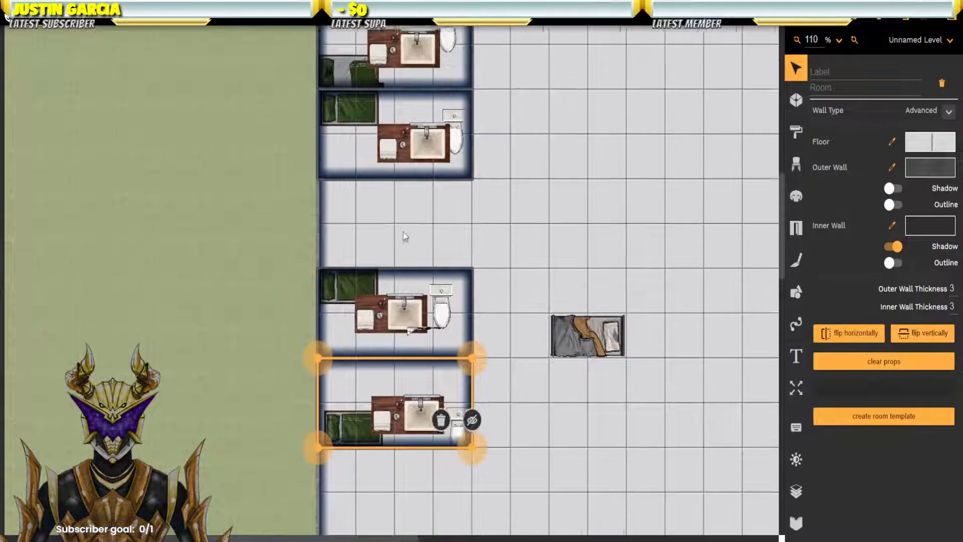
{"action": "left_click_drag", "start_coordinate": [430, 143], "coordinate": [394, 267]}
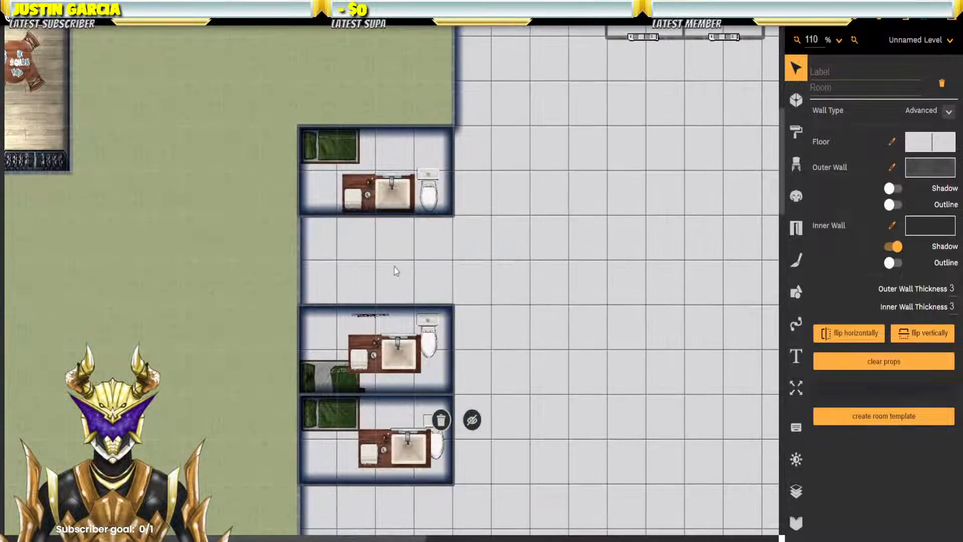
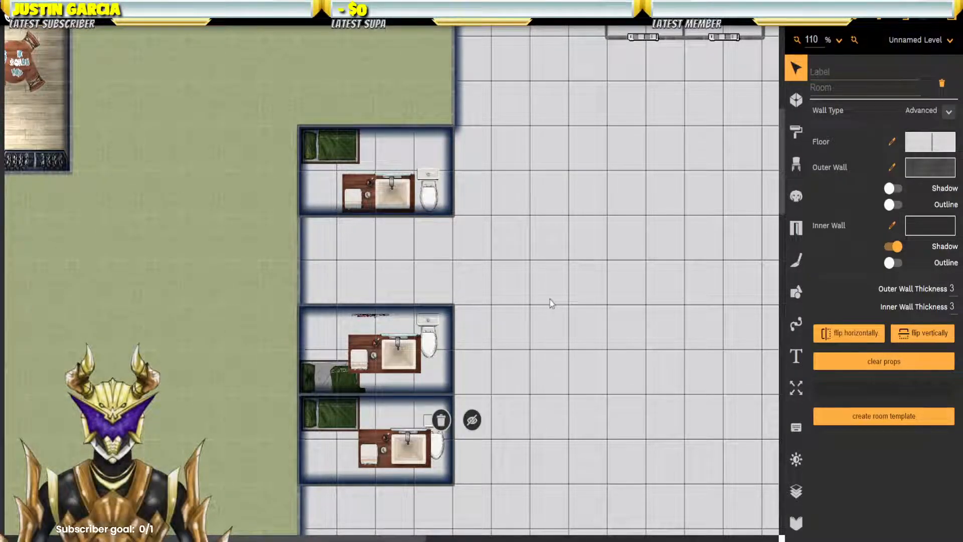
Step: Scale the top west cell's sink to 60% and line it up with the toilet along the upper wall beside the bed
{"action": "left_click", "coordinate": [403, 208]}
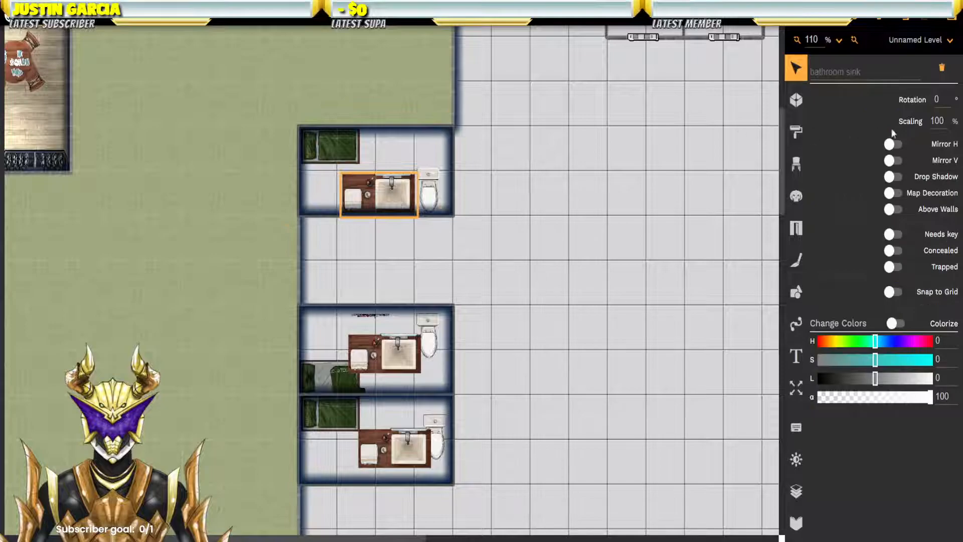
{"action": "left_click", "coordinate": [936, 121]}
{"action": "type", "text": "60"}
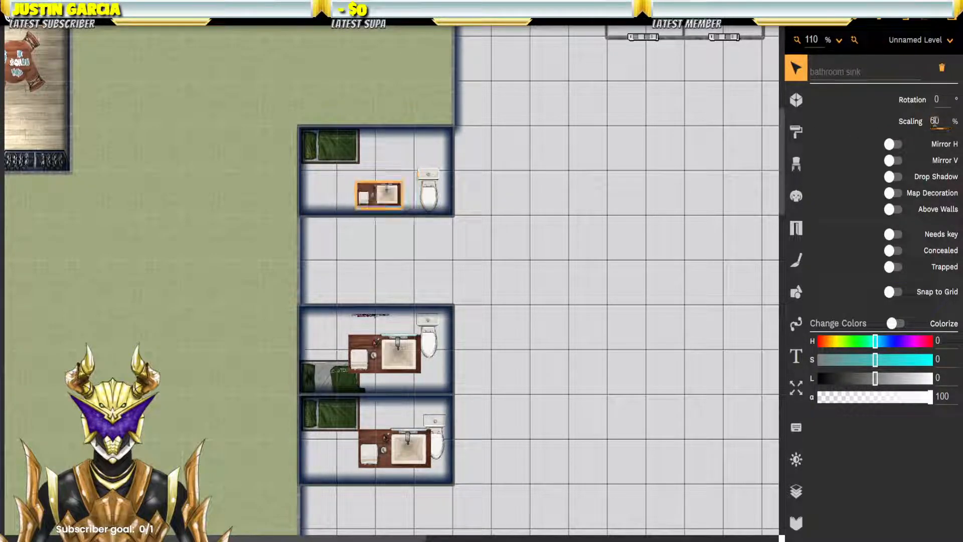
{"action": "left_click_drag", "start_coordinate": [377, 194], "coordinate": [378, 141]}
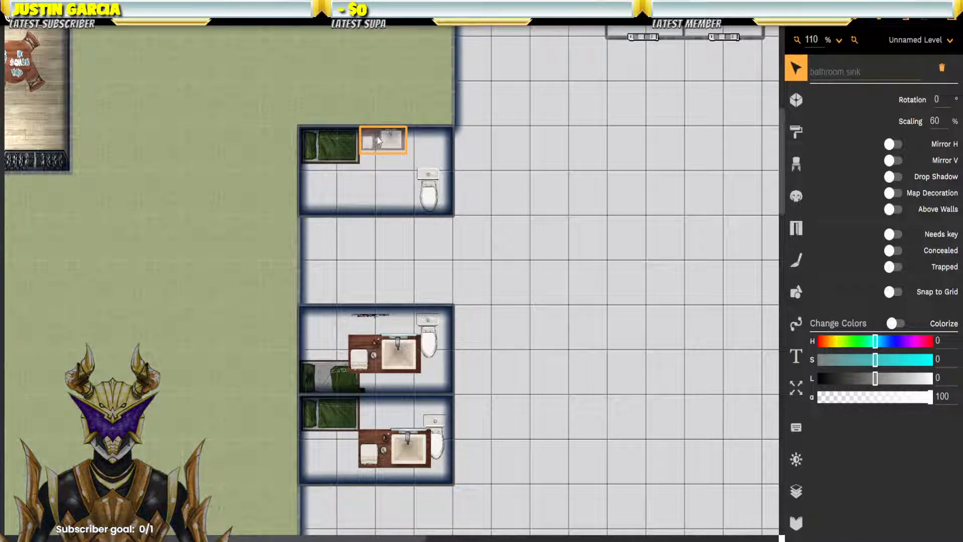
{"action": "left_click", "coordinate": [430, 193]}
{"action": "left_click_drag", "start_coordinate": [431, 194], "coordinate": [422, 153]}
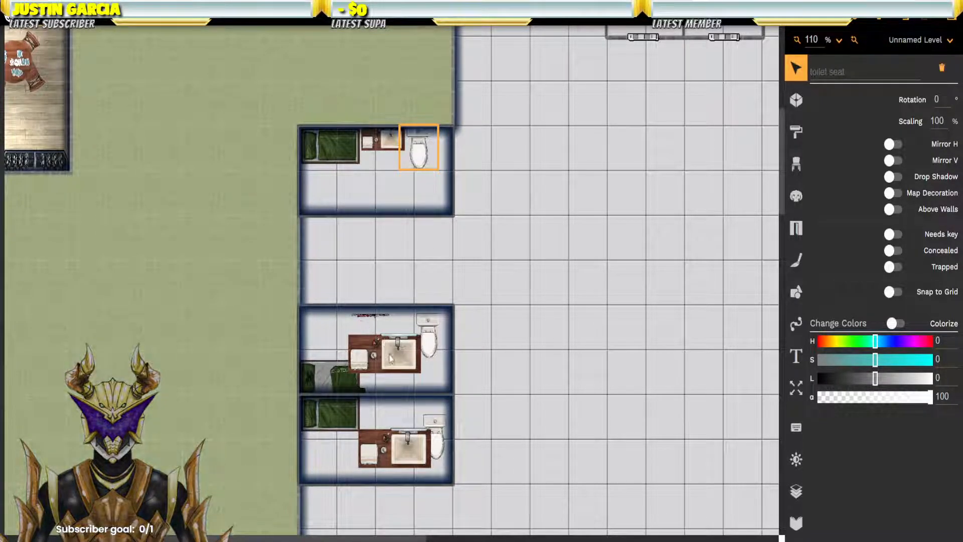
Step: Scale the second west cell's sink to 60% and line up toilet, sink and poster along the upper wall from the west corner
{"action": "left_click", "coordinate": [406, 361]}
{"action": "left_click", "coordinate": [405, 361]}
{"action": "double_click", "coordinate": [937, 121]}
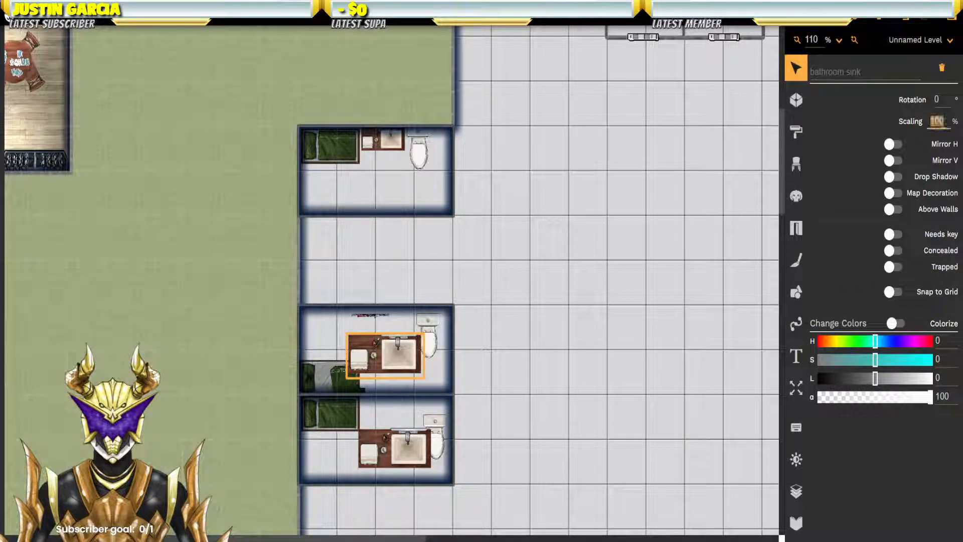
{"action": "type", "text": "60"}
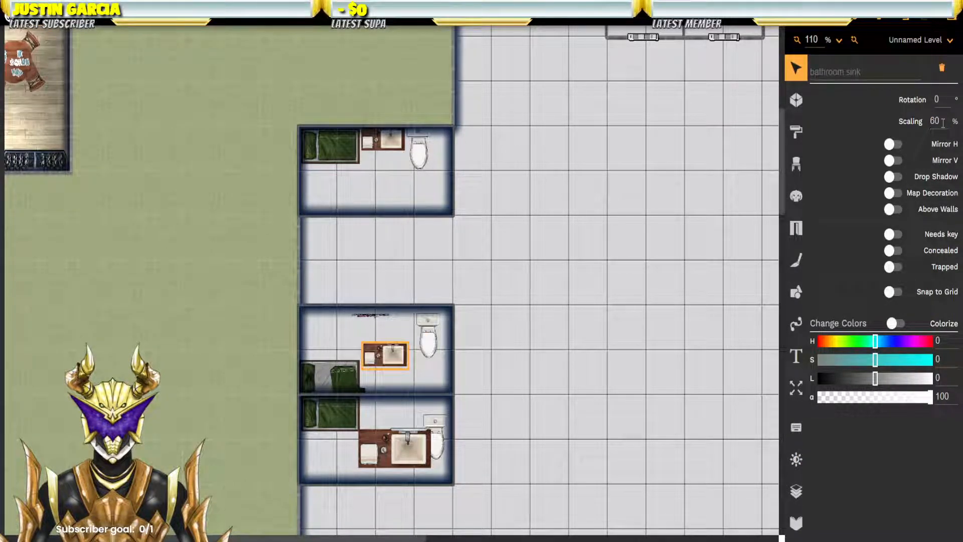
{"action": "left_click_drag", "start_coordinate": [387, 363], "coordinate": [314, 336]}
{"action": "left_click", "coordinate": [400, 348]}
{"action": "left_click_drag", "start_coordinate": [400, 349], "coordinate": [397, 312]}
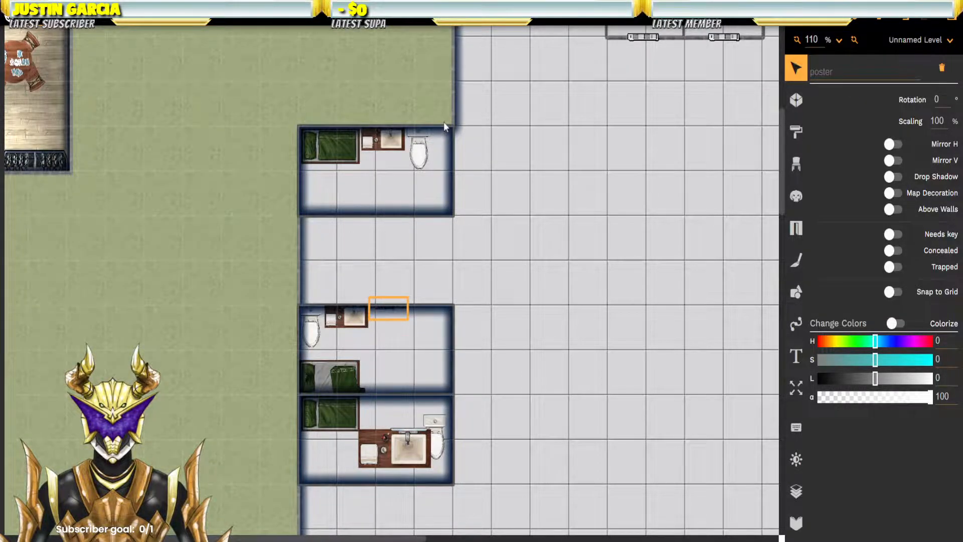
Step: Turn off the inner wall shadow for the second west cell, the top west cell and the large surrounding room
{"action": "left_click", "coordinate": [445, 368]}
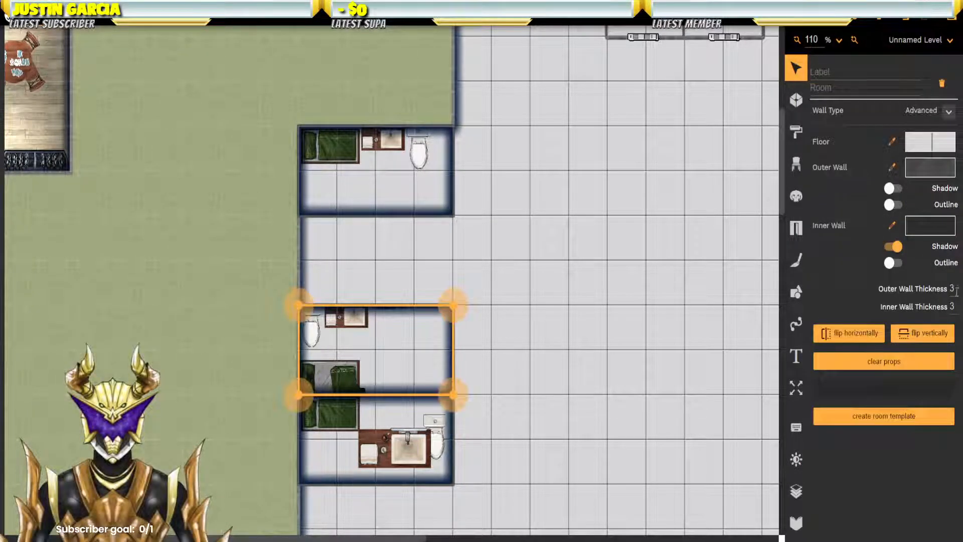
{"action": "left_click", "coordinate": [894, 246]}
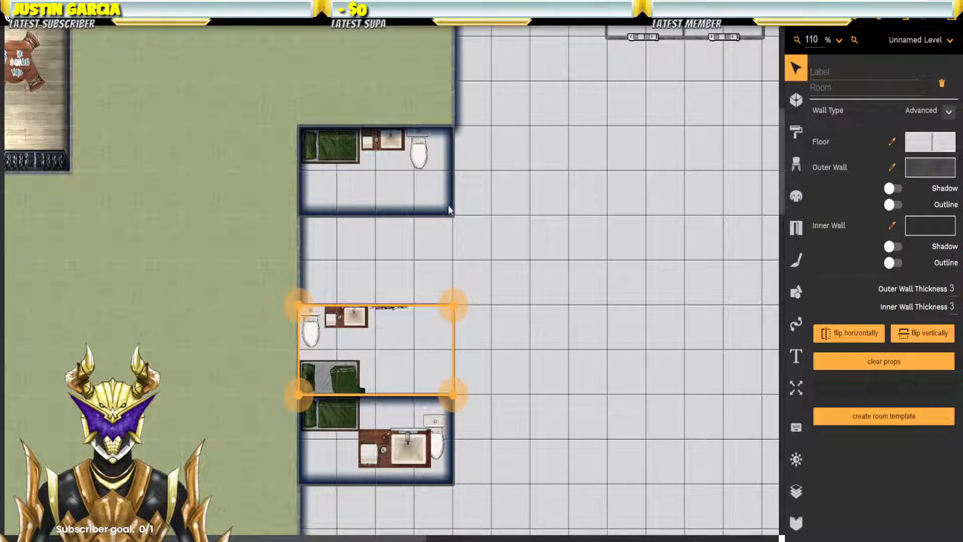
{"action": "left_click", "coordinate": [428, 186]}
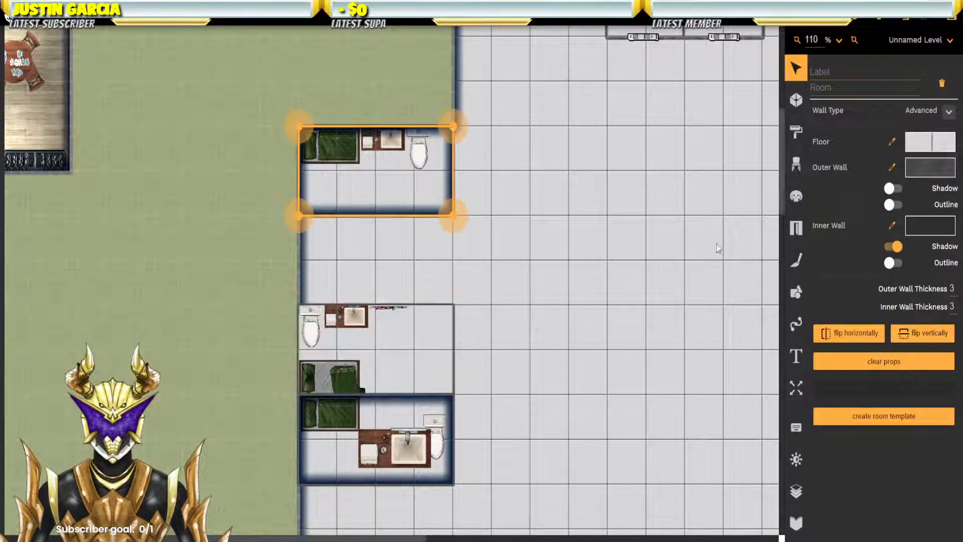
{"action": "left_click", "coordinate": [892, 248]}
{"action": "left_click", "coordinate": [481, 234]}
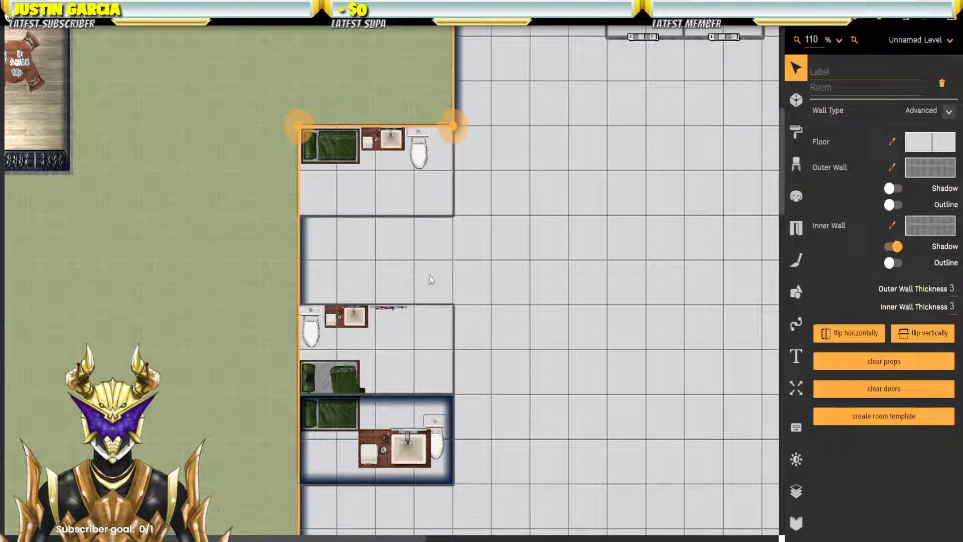
{"action": "left_click", "coordinate": [897, 249]}
Step: Set both the outer and inner wall thickness of the top west cell to 4
{"action": "left_click_drag", "start_coordinate": [545, 80], "coordinate": [308, 124]}
{"action": "left_click_drag", "start_coordinate": [226, 294], "coordinate": [485, 266]}
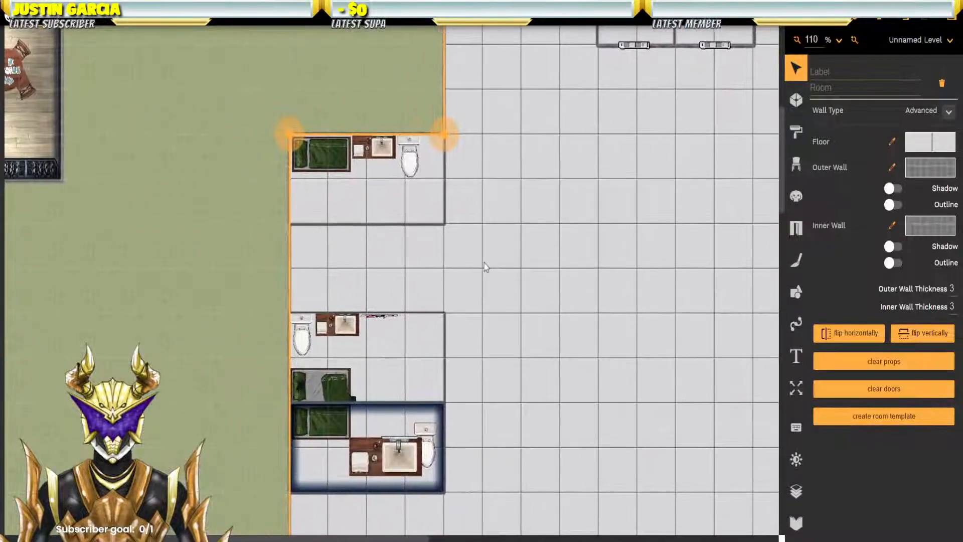
{"action": "left_click", "coordinate": [435, 226]}
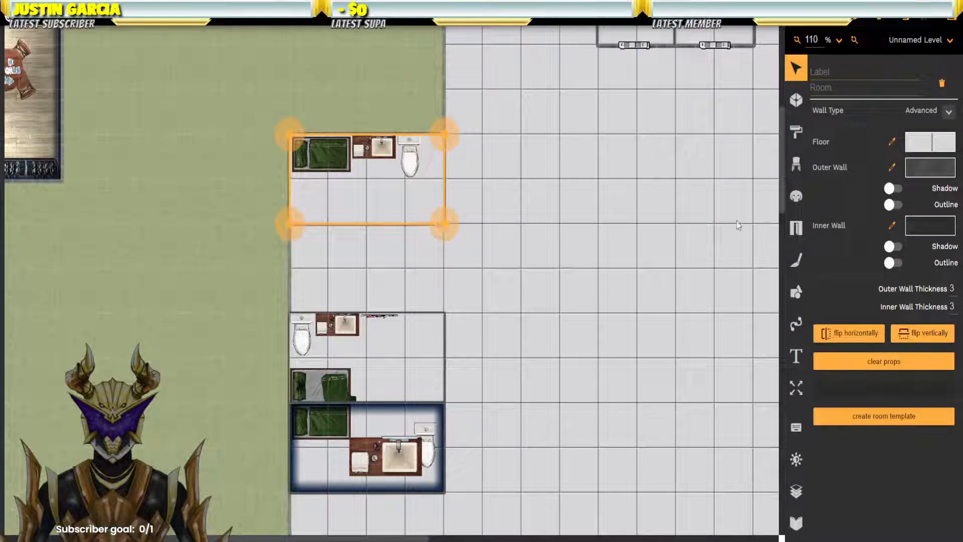
{"action": "left_click", "coordinate": [951, 290]}
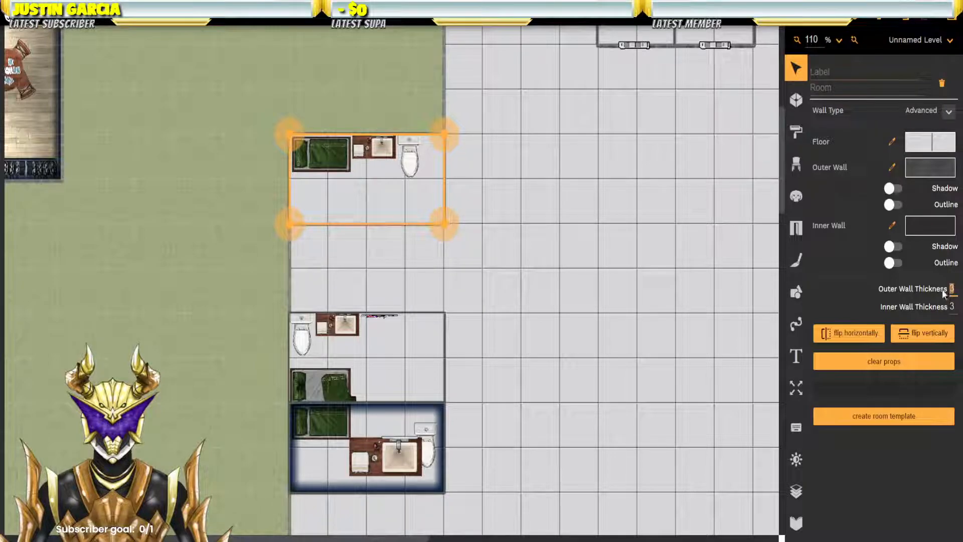
{"action": "type", "text": "4"}
{"action": "key", "text": "Tab"}
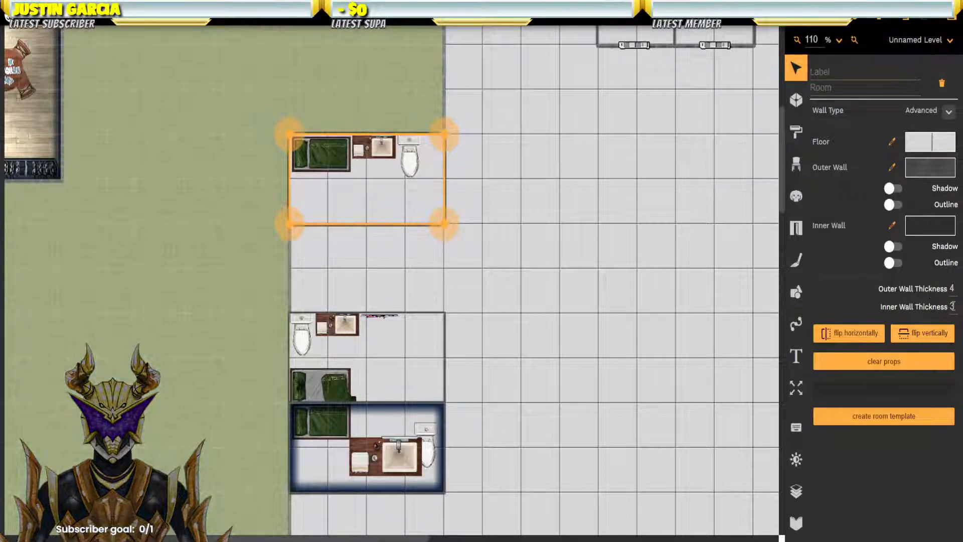
{"action": "left_click", "coordinate": [515, 216]}
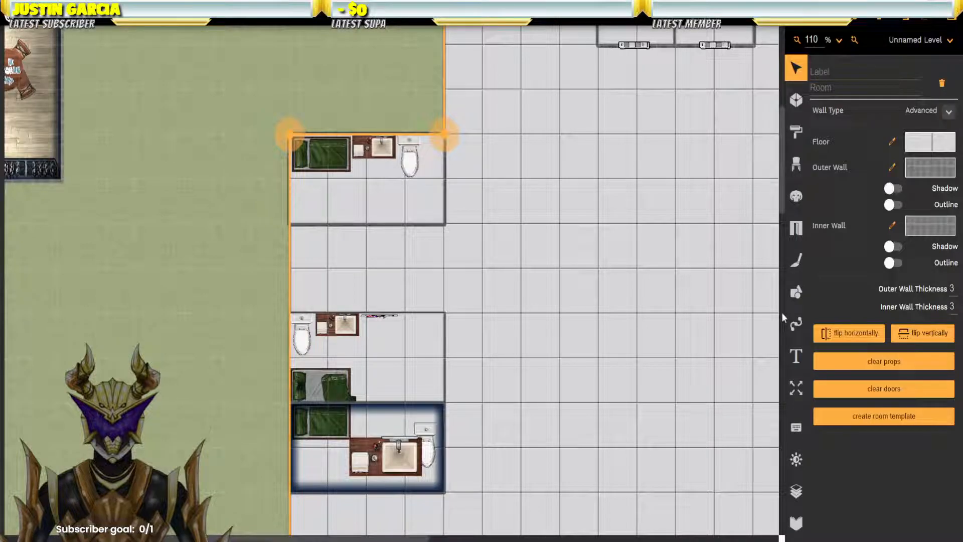
{"action": "left_click", "coordinate": [432, 191]}
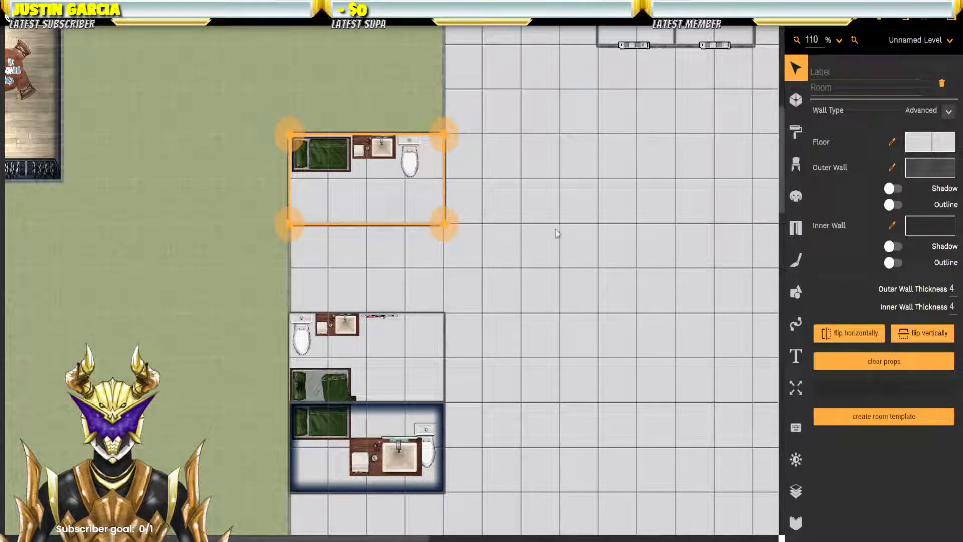
{"action": "left_click", "coordinate": [507, 205]}
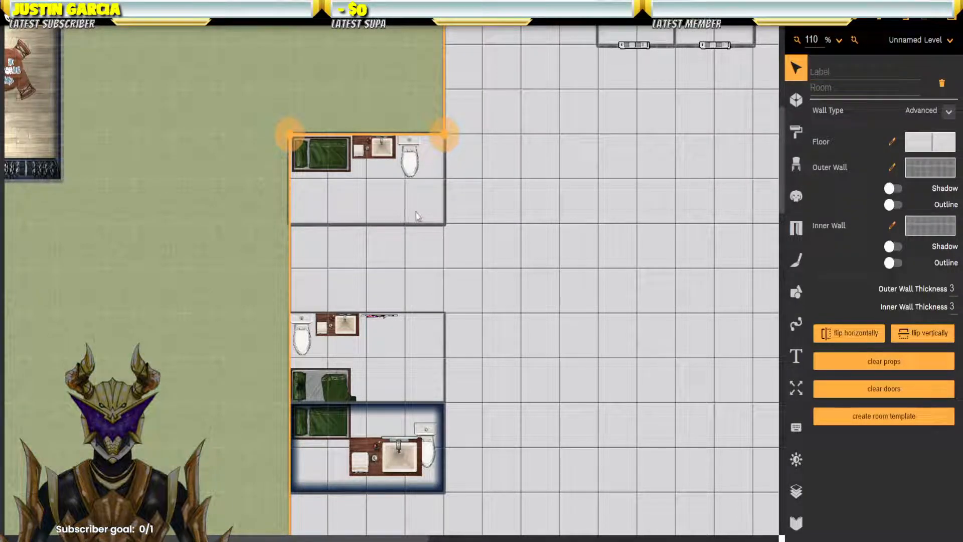
Step: Set the outer wall thickness of the large surrounding room to 6
{"action": "left_click", "coordinate": [355, 200]}
{"action": "left_click", "coordinate": [291, 201]}
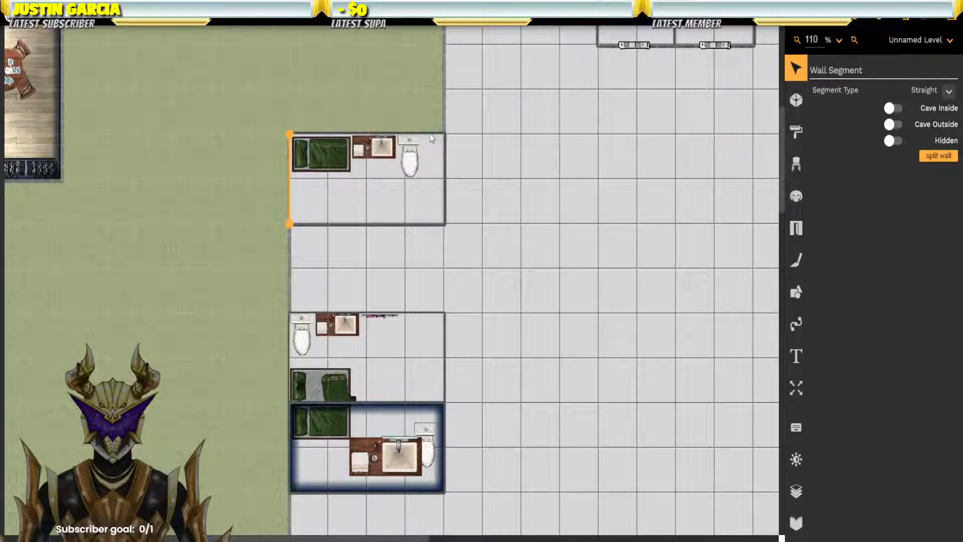
{"action": "left_click", "coordinate": [434, 171]}
{"action": "left_click", "coordinate": [416, 136]}
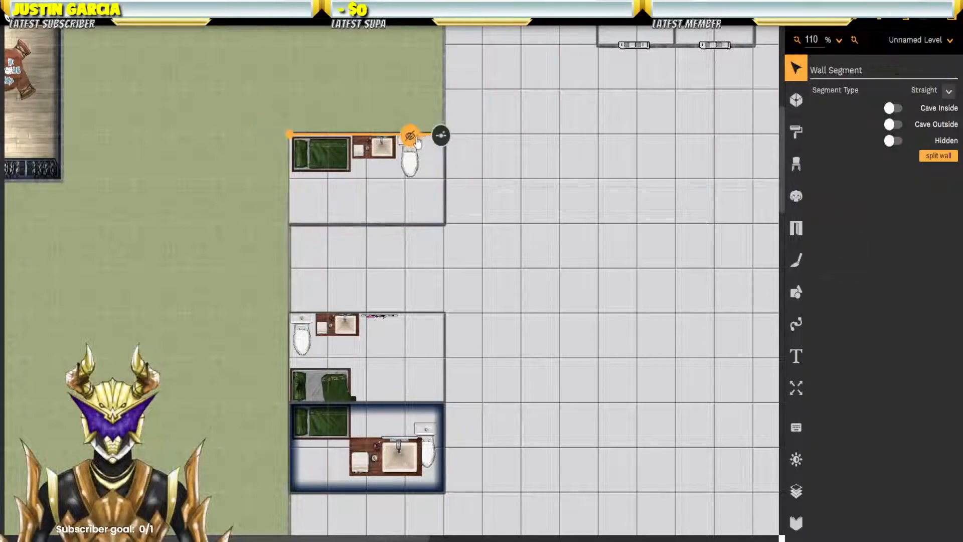
{"action": "left_click", "coordinate": [264, 182]}
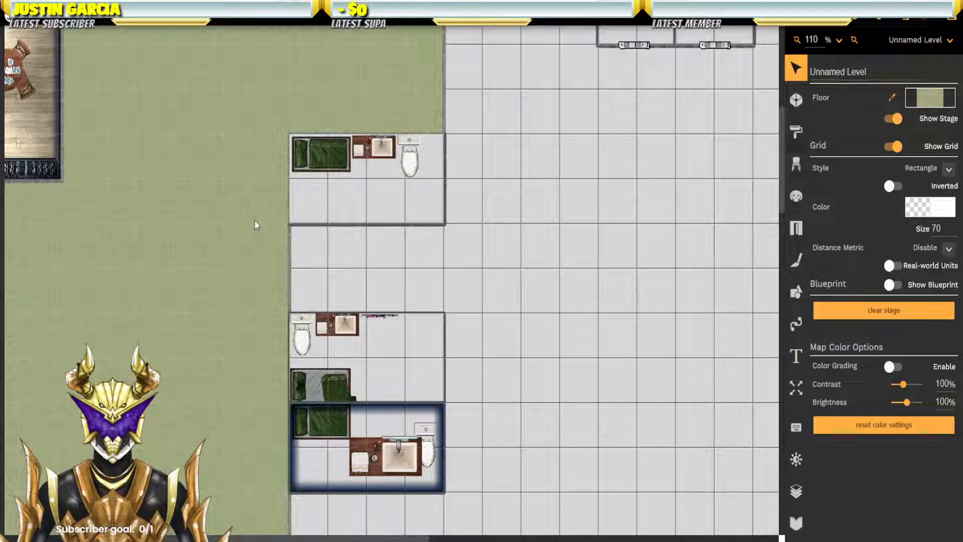
{"action": "left_click", "coordinate": [339, 253]}
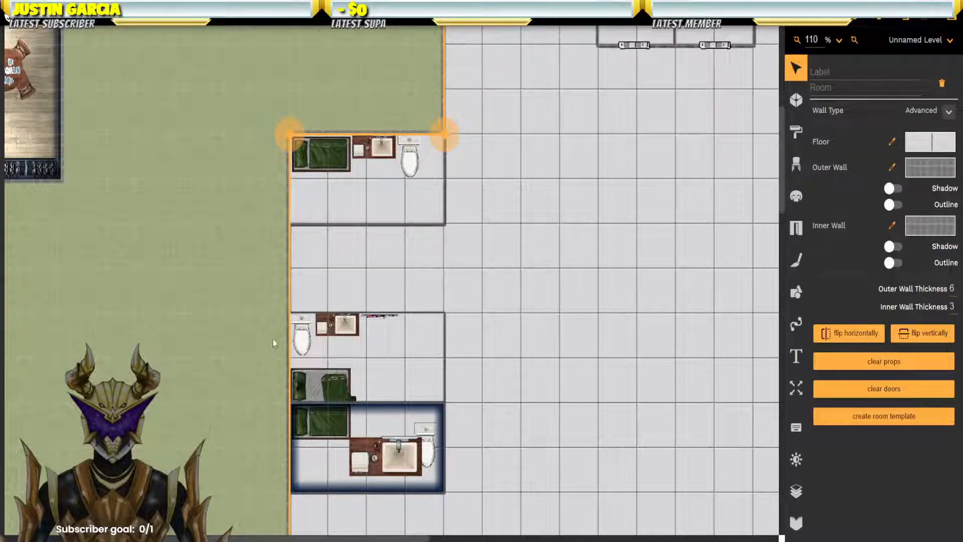
{"action": "left_click", "coordinate": [245, 276]}
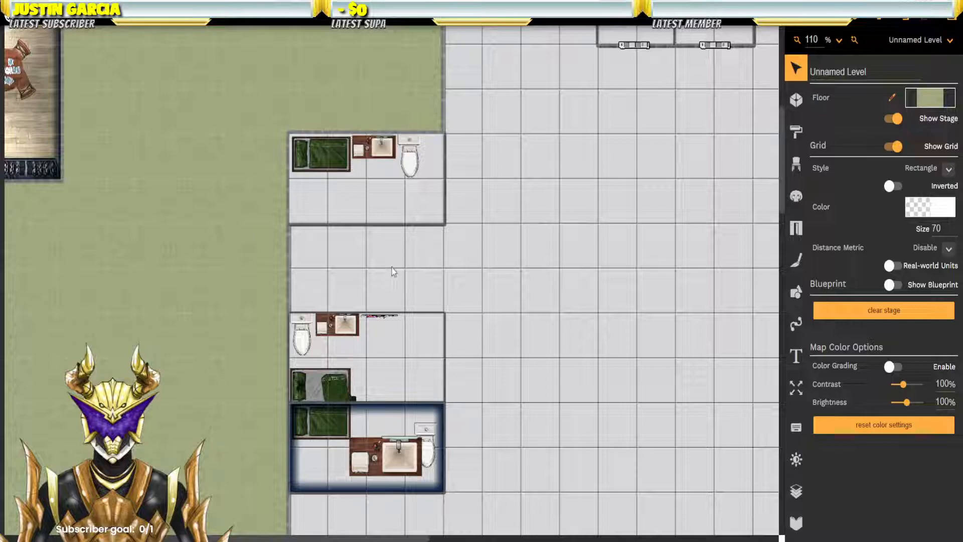
Step: Nudge the top west cell's bed snugly into the cell's upper west corner
{"action": "left_click", "coordinate": [361, 221]}
{"action": "left_click", "coordinate": [323, 155]}
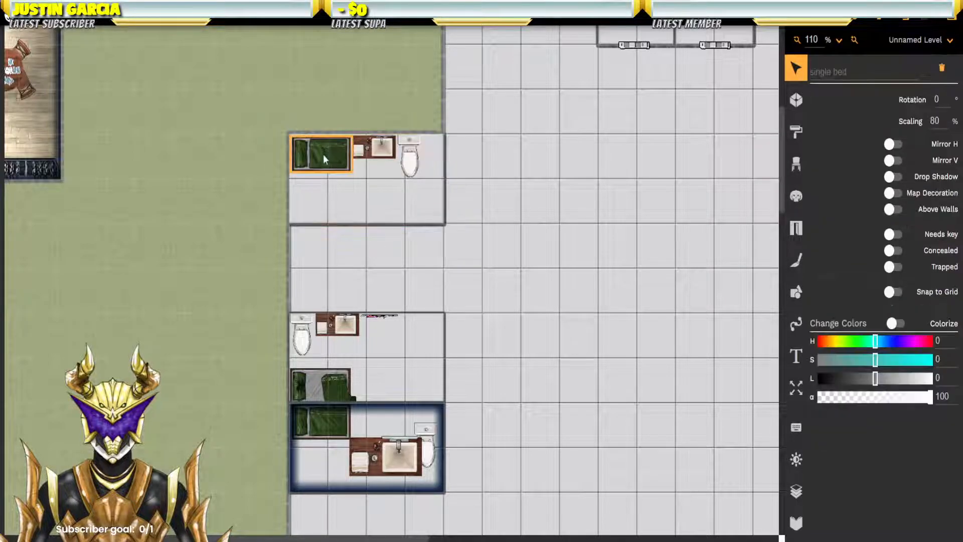
{"action": "left_click_drag", "start_coordinate": [323, 156], "coordinate": [323, 154]}
{"action": "left_click", "coordinate": [248, 185]}
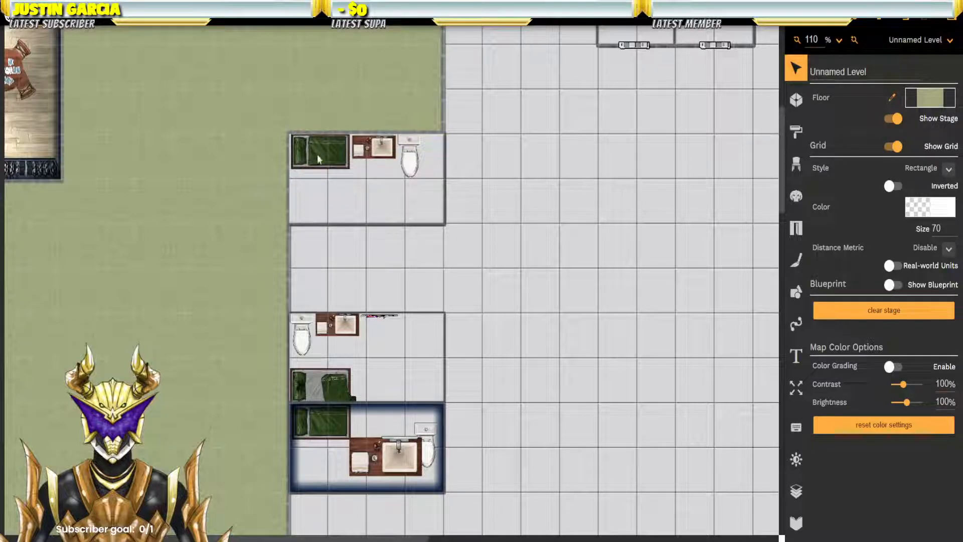
{"action": "left_click", "coordinate": [317, 157]}
{"action": "left_click", "coordinate": [322, 156]}
{"action": "left_click_drag", "start_coordinate": [317, 156], "coordinate": [321, 155]}
{"action": "left_click", "coordinate": [256, 190]}
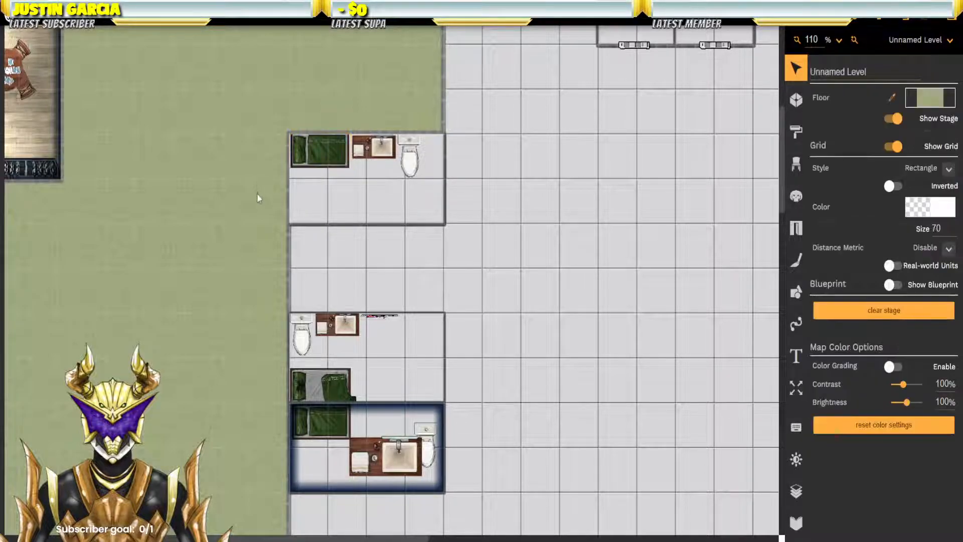
Step: Set both the outer and inner wall thickness of the second west cell to 4
{"action": "left_click_drag", "start_coordinate": [459, 281], "coordinate": [485, 208]}
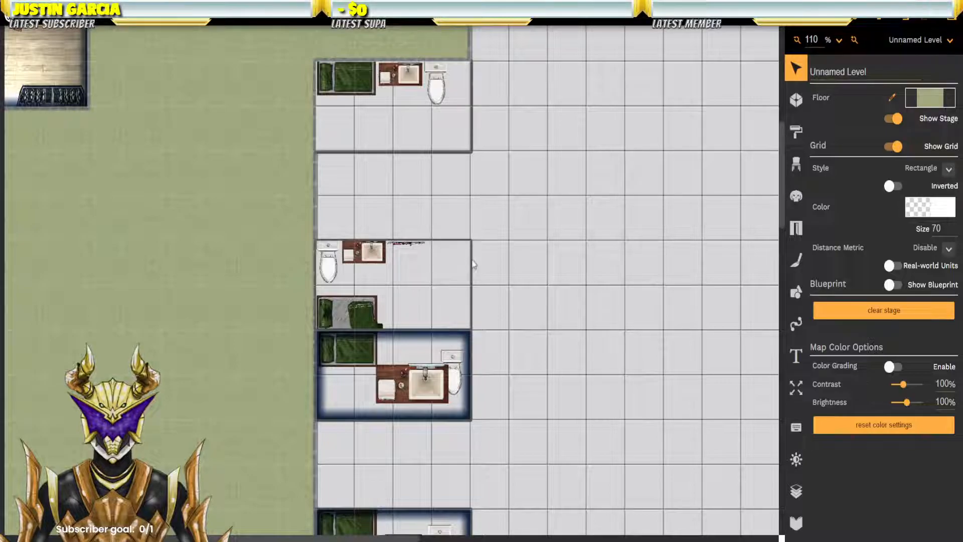
{"action": "left_click", "coordinate": [464, 131]}
{"action": "left_click", "coordinate": [453, 271]}
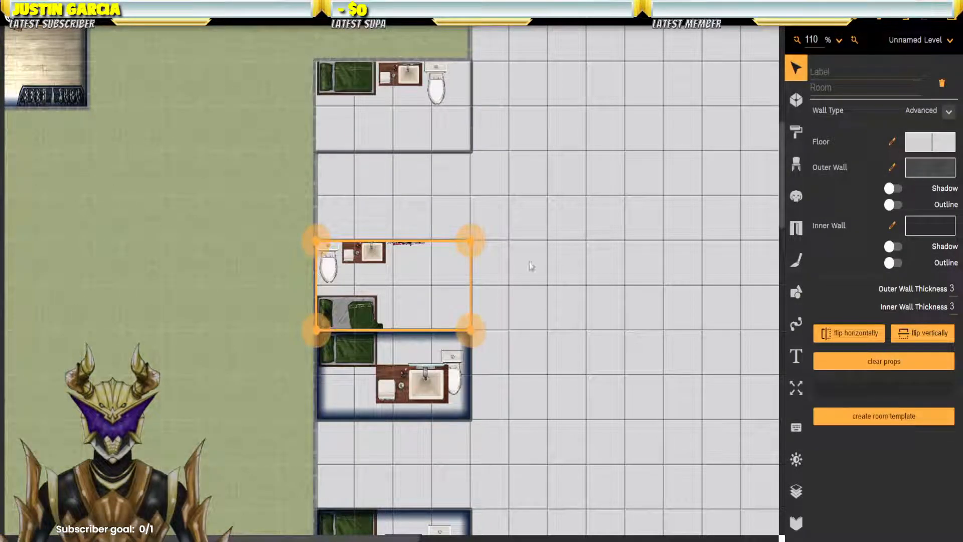
{"action": "left_click", "coordinate": [392, 126]}
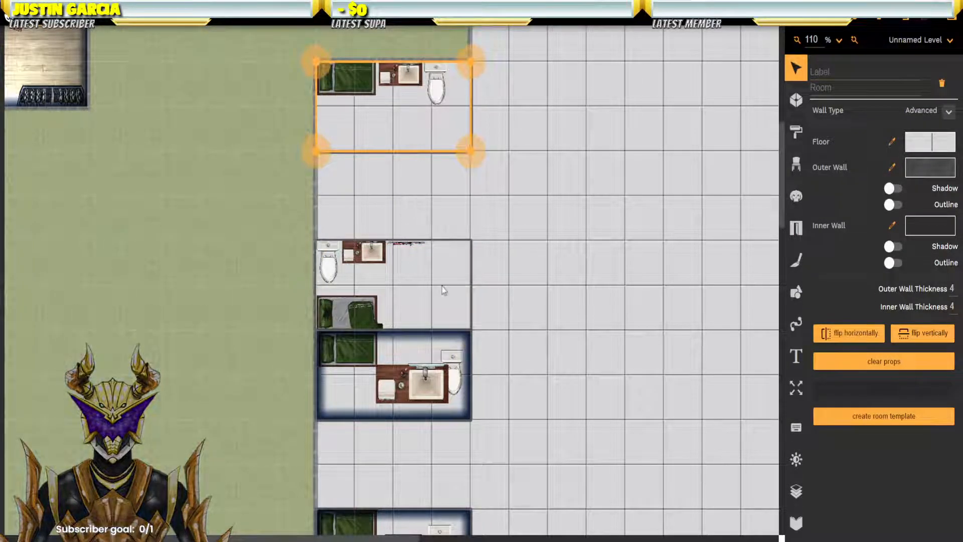
{"action": "left_click", "coordinate": [442, 288]}
{"action": "left_click_drag", "start_coordinate": [956, 290], "coordinate": [947, 292]}
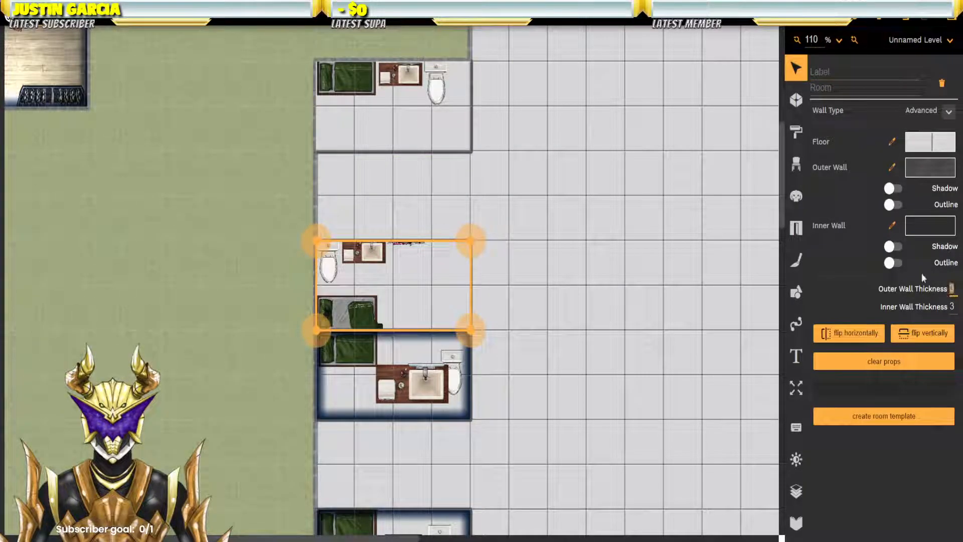
{"action": "type", "text": "4"}
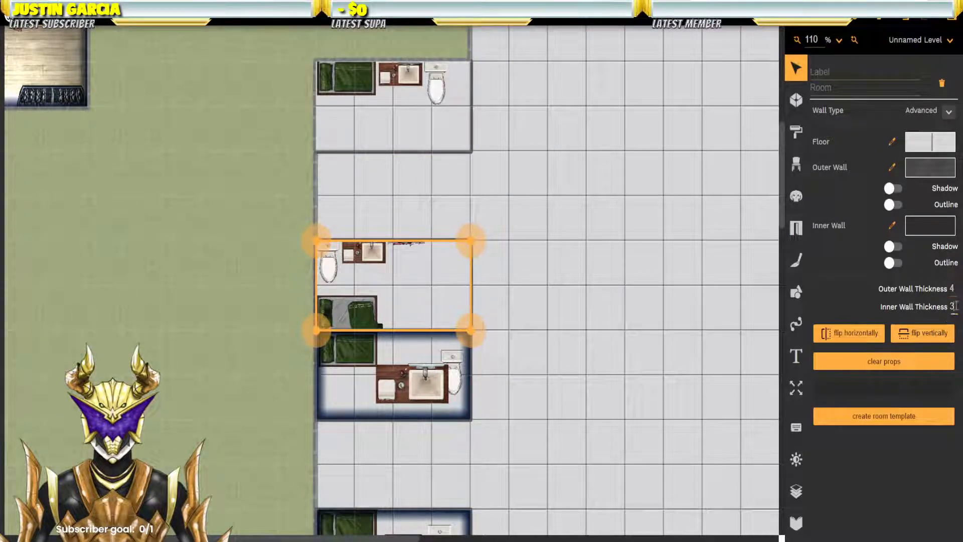
Step: Turn off the third west cell's inner wall shadow and set its outer and inner wall thickness to 4
{"action": "left_click", "coordinate": [419, 352]}
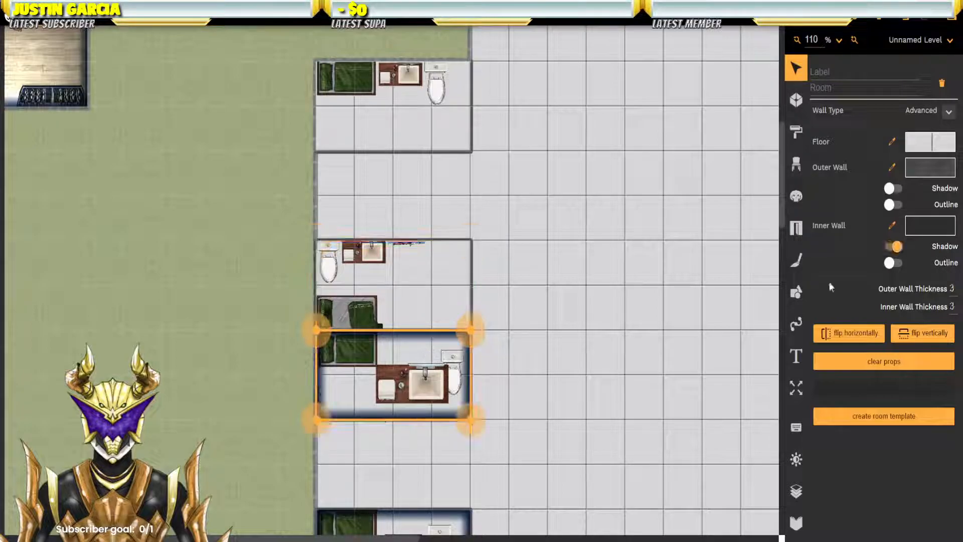
{"action": "left_click", "coordinate": [894, 246]}
{"action": "type", "text": "4"}
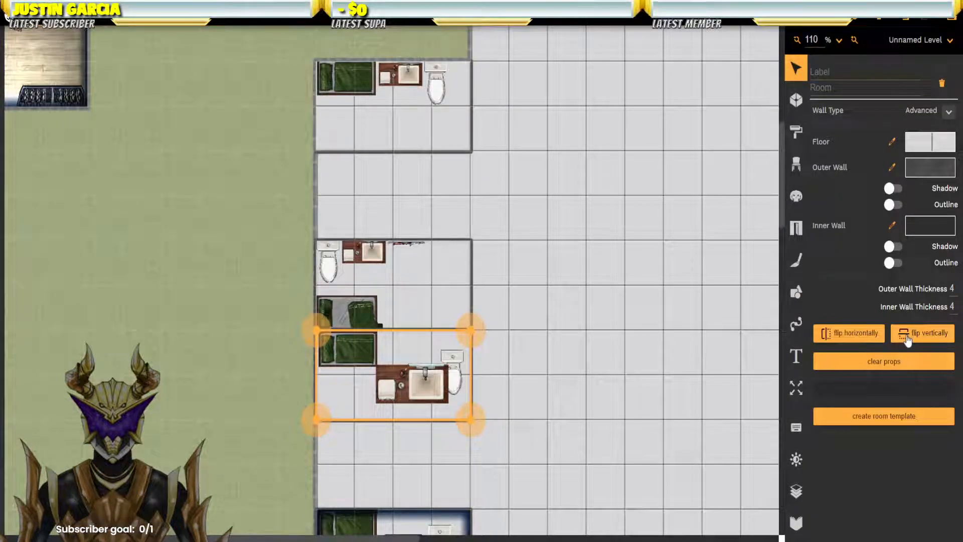
{"action": "left_click", "coordinate": [507, 258]}
Step: Turn off the fourth west cell's inner wall shadow and set its outer and inner wall thickness to 4
{"action": "left_click_drag", "start_coordinate": [535, 383], "coordinate": [523, 168]}
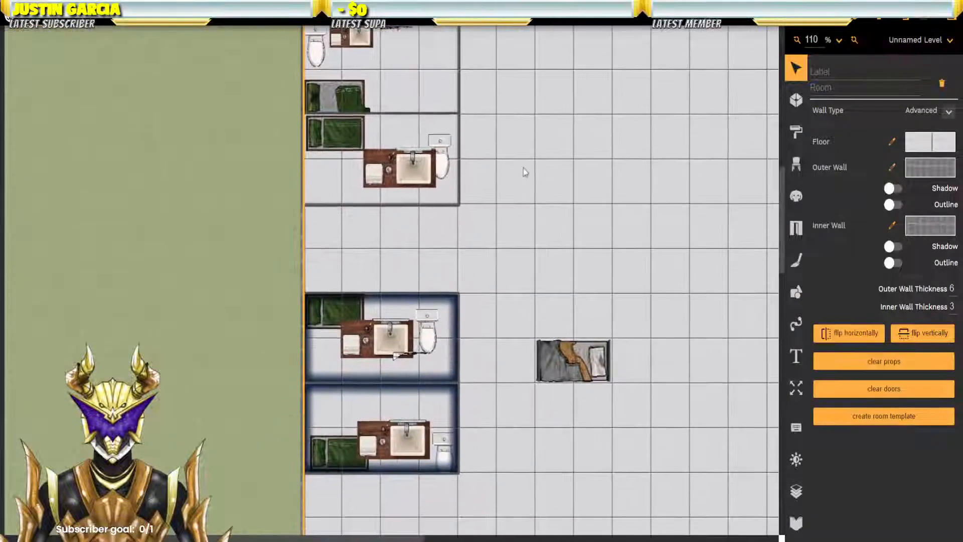
{"action": "left_click", "coordinate": [452, 339]}
{"action": "left_click_drag", "start_coordinate": [957, 291], "coordinate": [948, 291]}
{"action": "type", "text": "4"}
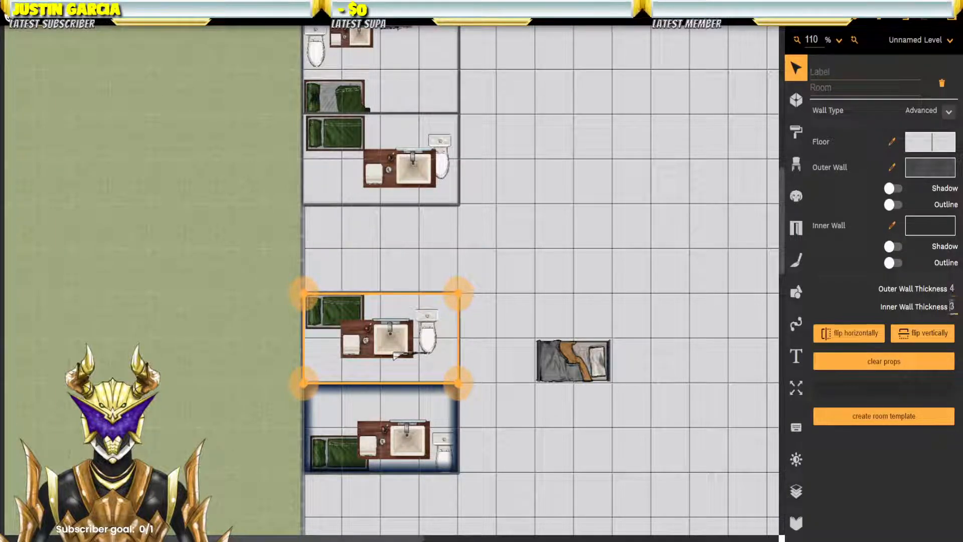
Step: Set both the outer and inner wall thickness of the fifth west cell to 4
{"action": "left_click", "coordinate": [455, 414]}
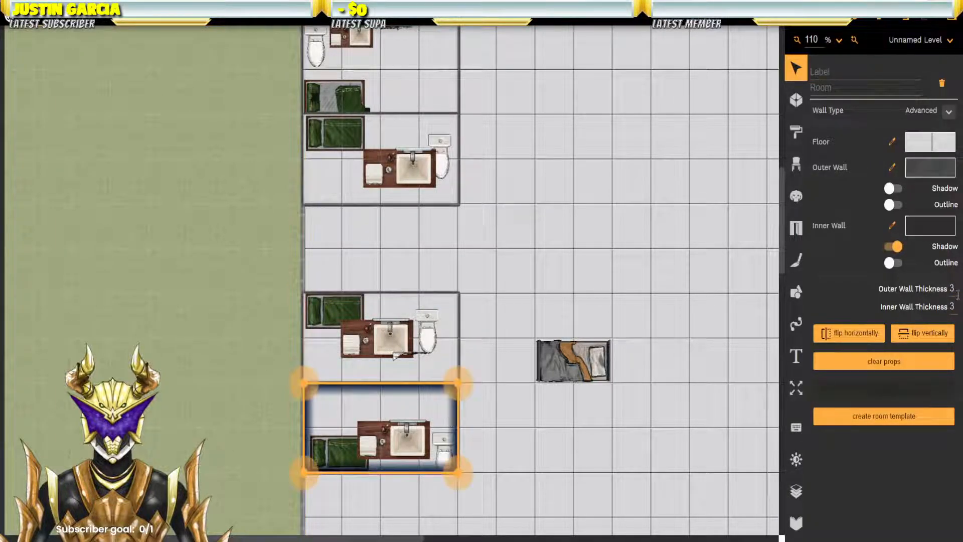
{"action": "double_click", "coordinate": [953, 288]}
{"action": "type", "text": "4"}
{"action": "double_click", "coordinate": [952, 307]}
Step: Delete the stray grey bed lying on the open floor east of the cells
{"action": "left_click", "coordinate": [552, 279]}
{"action": "left_click", "coordinate": [583, 362]}
{"action": "key", "text": "Delete"}
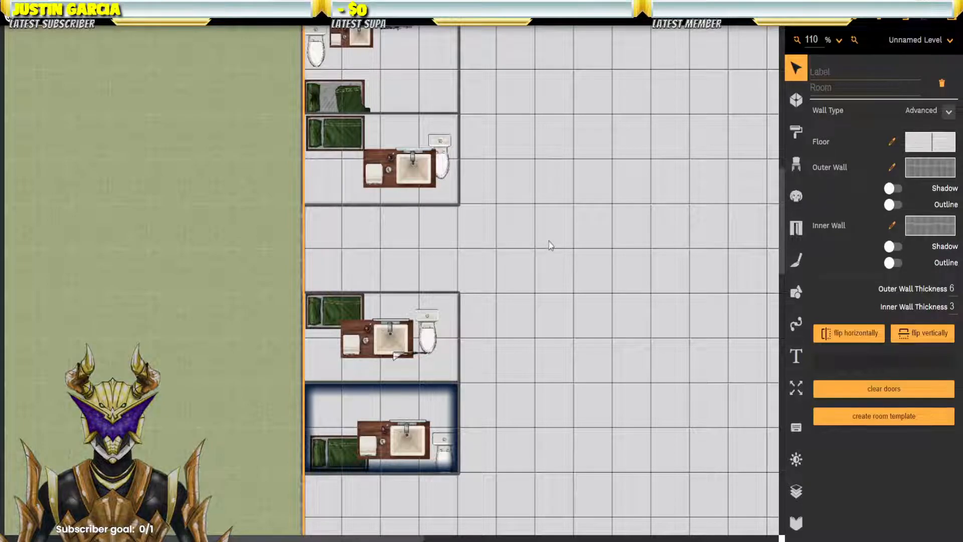
Step: Turn off the inner wall shadow of the fifth west cell
{"action": "left_click", "coordinate": [452, 412]}
{"action": "left_click", "coordinate": [891, 248]}
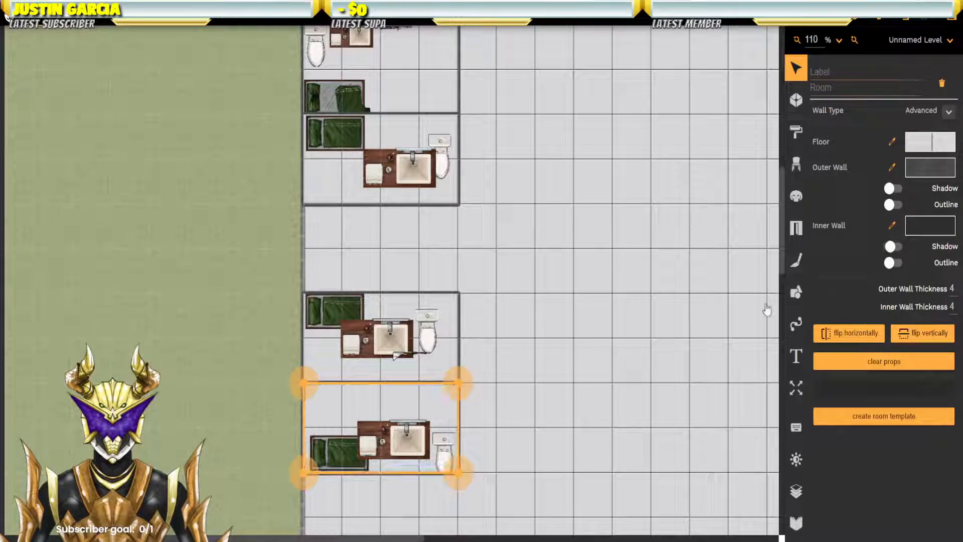
{"action": "left_click", "coordinate": [484, 348]}
Step: Try to select the poster on the second west cell's upper wall
{"action": "left_click_drag", "start_coordinate": [501, 214], "coordinate": [570, 450]}
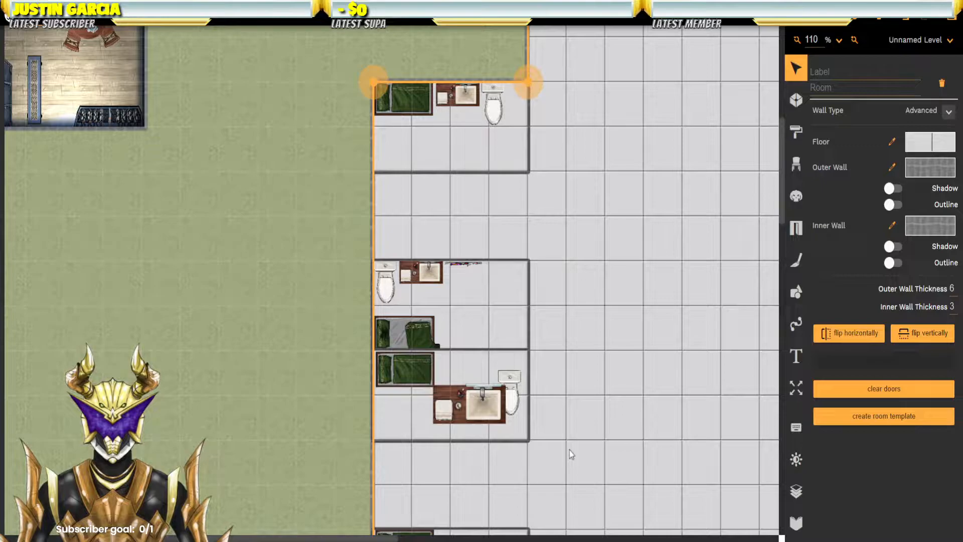
{"action": "left_click", "coordinate": [467, 269]}
{"action": "left_click", "coordinate": [468, 265]}
{"action": "left_click", "coordinate": [466, 268]}
{"action": "left_click", "coordinate": [466, 264]}
{"action": "left_click", "coordinate": [454, 273]}
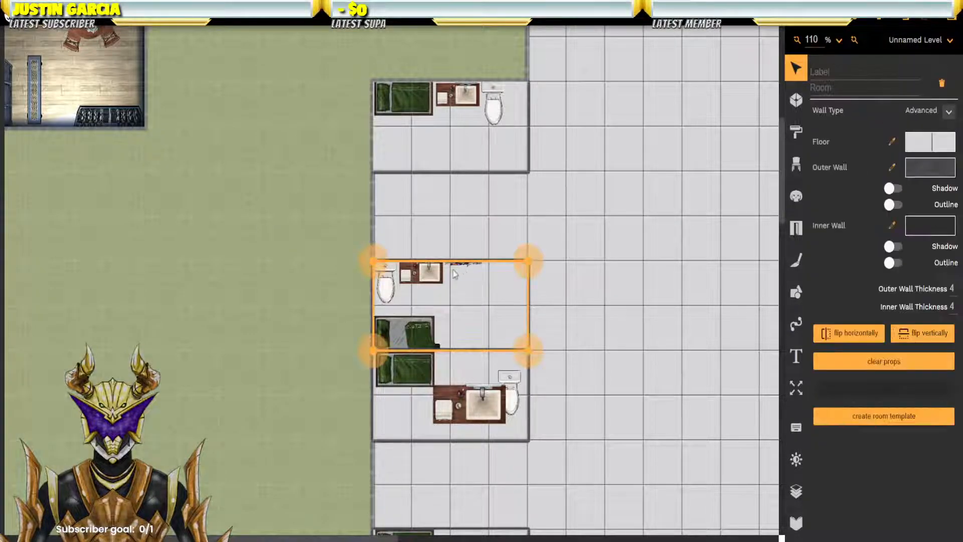
Step: Scale the third west cell's sink to 60% and line up sink and toilet along the upper wall beside the bed
{"action": "scroll", "coordinate": [494, 365], "scroll_direction": "down", "scroll_amount": 1}
{"action": "left_click", "coordinate": [485, 353]}
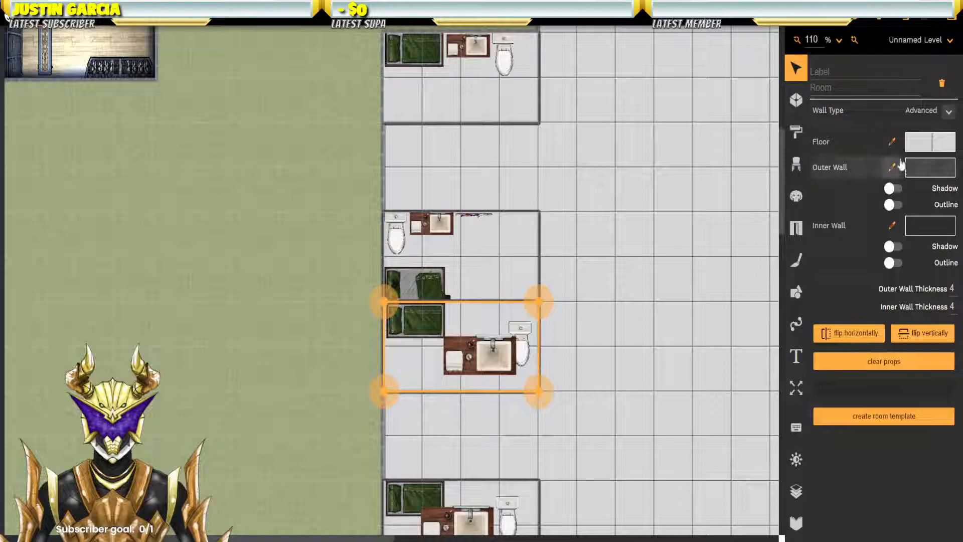
{"action": "left_click", "coordinate": [489, 351]}
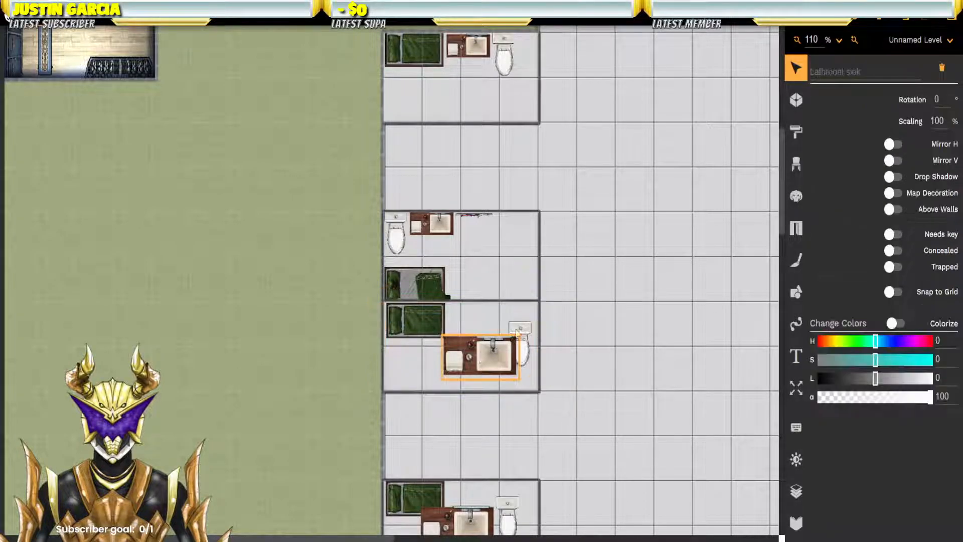
{"action": "double_click", "coordinate": [938, 121]}
{"action": "type", "text": "60"}
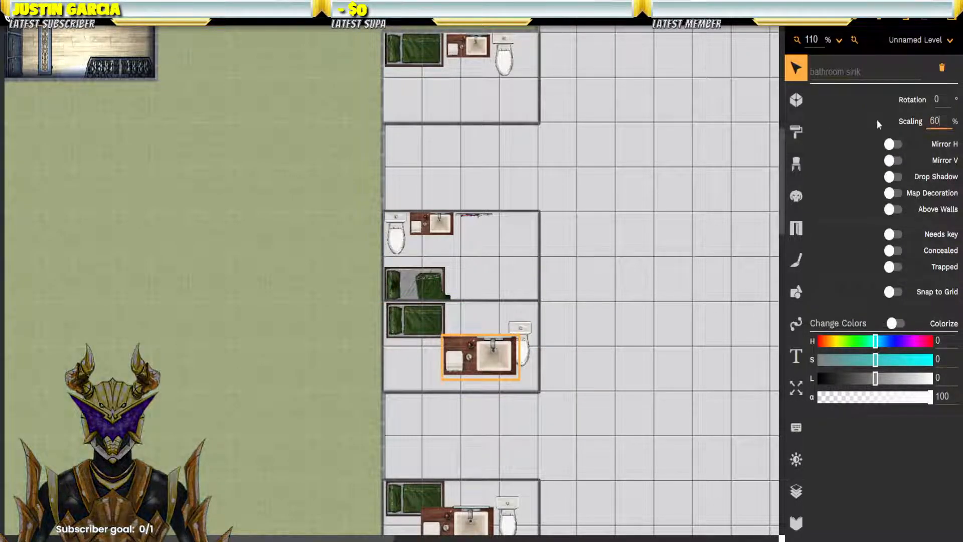
{"action": "key", "text": "Return"}
{"action": "left_click_drag", "start_coordinate": [481, 361], "coordinate": [469, 321]}
{"action": "left_click", "coordinate": [520, 346]}
{"action": "left_click_drag", "start_coordinate": [520, 346], "coordinate": [505, 323]}
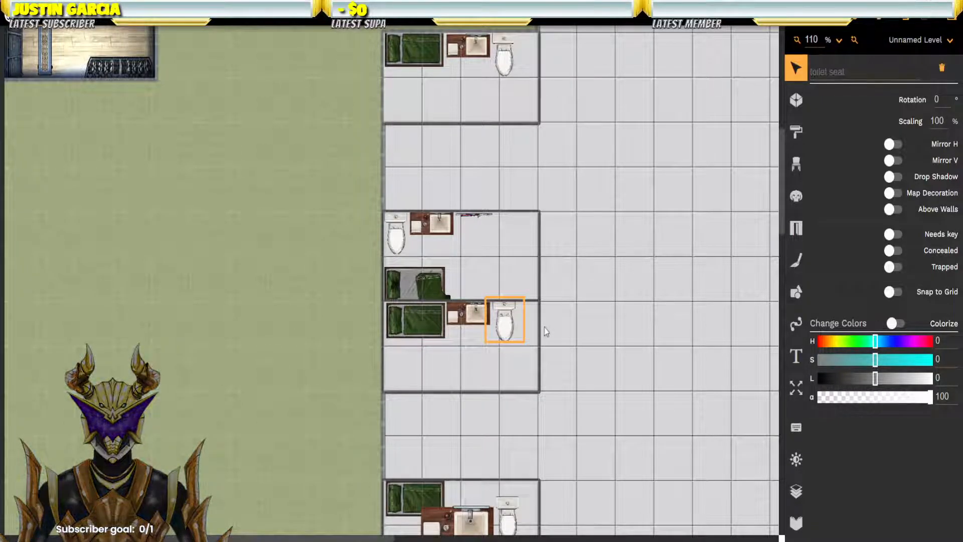
Step: Mirror the third west cell's sink and toilet vertically and line them up along the lower wall from the west corner
{"action": "left_click", "coordinate": [472, 319]}
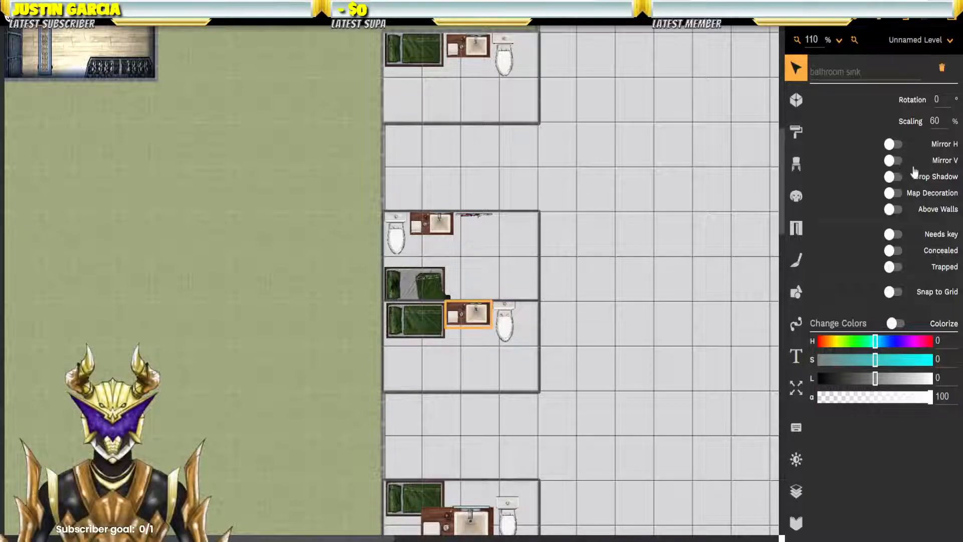
{"action": "left_click", "coordinate": [893, 160]}
{"action": "left_click", "coordinate": [508, 331]}
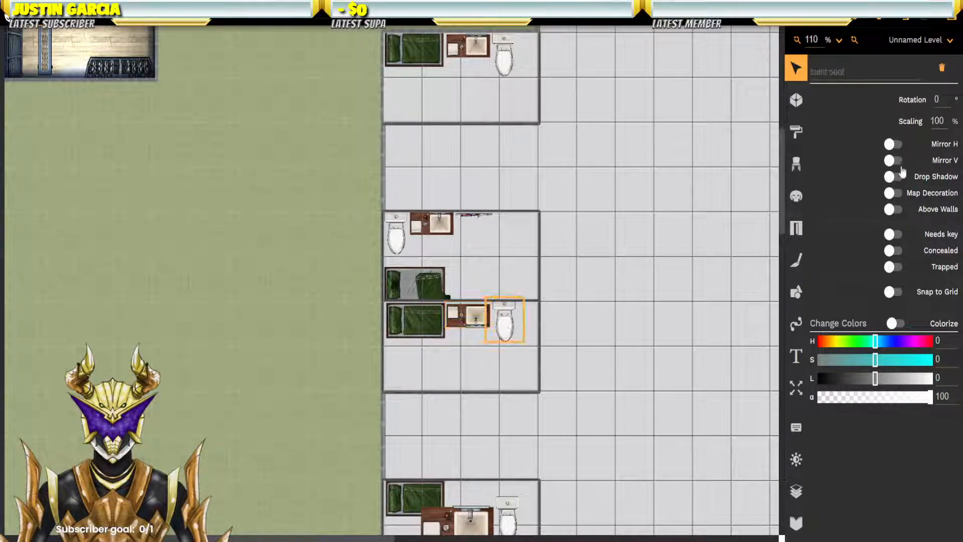
{"action": "left_click", "coordinate": [894, 161]}
{"action": "left_click_drag", "start_coordinate": [508, 317], "coordinate": [399, 369]}
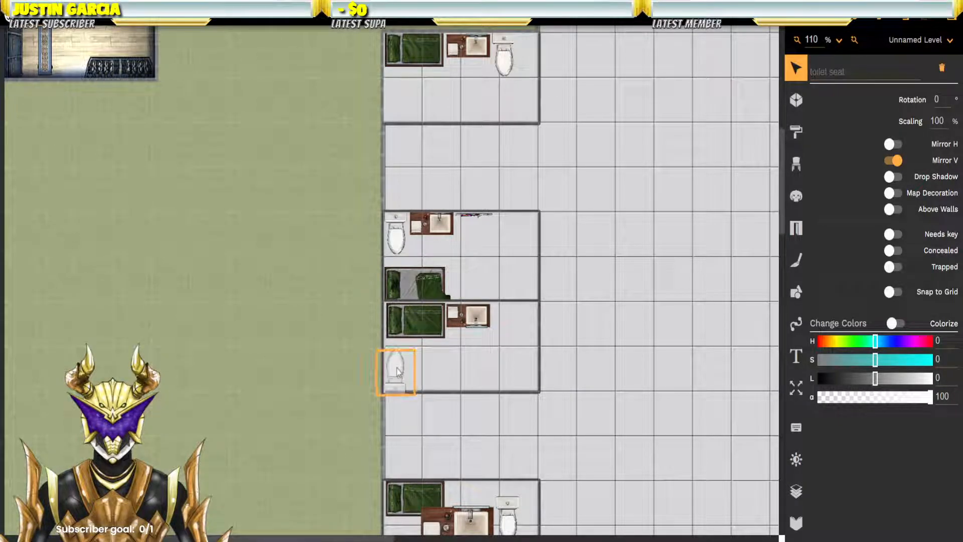
{"action": "left_click_drag", "start_coordinate": [475, 318], "coordinate": [437, 385]}
Step: Mirror the fourth west cell's sink vertically, scale it to 60% and move it to the lower wall
{"action": "left_click_drag", "start_coordinate": [504, 381], "coordinate": [525, 157]}
{"action": "left_click", "coordinate": [474, 303]}
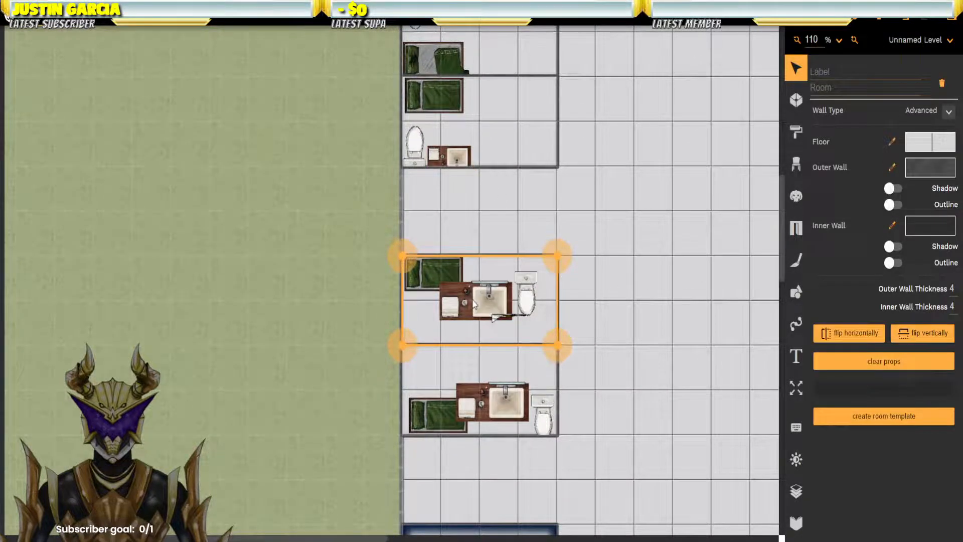
{"action": "left_click", "coordinate": [488, 301]}
{"action": "left_click_drag", "start_coordinate": [621, 331], "coordinate": [589, 206]}
{"action": "left_click_drag", "start_coordinate": [566, 260], "coordinate": [552, 309]}
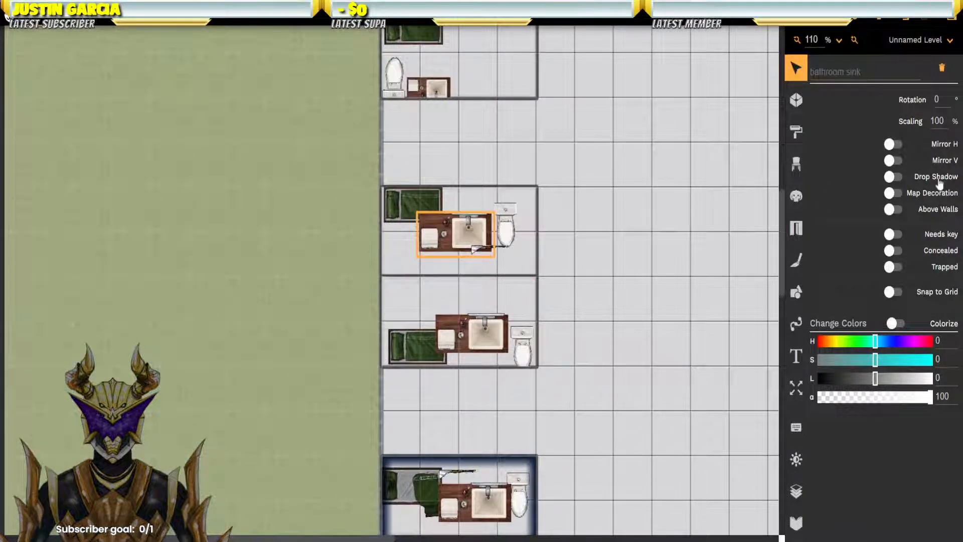
{"action": "left_click", "coordinate": [890, 161]}
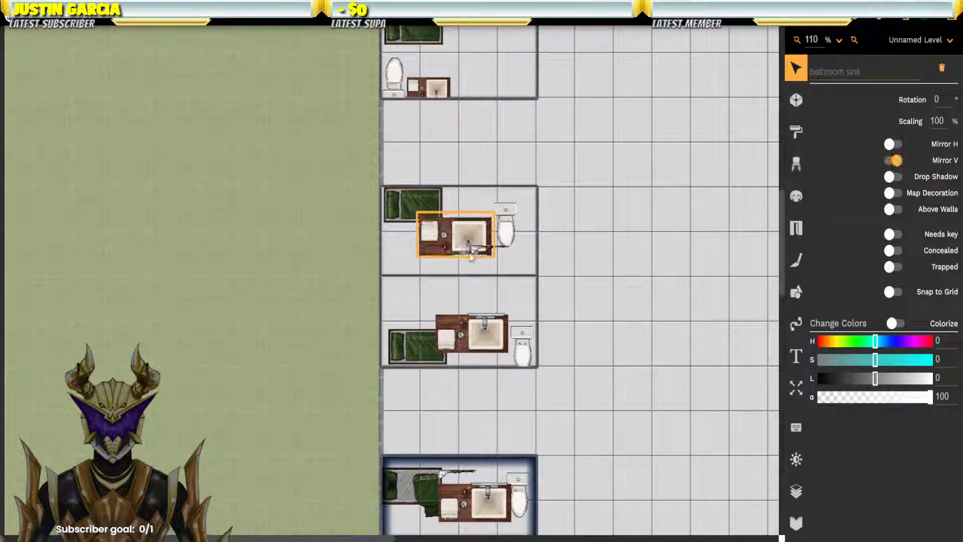
{"action": "double_click", "coordinate": [936, 121]}
{"action": "key", "text": "Return"}
{"action": "left_click_drag", "start_coordinate": [459, 237], "coordinate": [441, 261]}
Step: Mirror the fourth west cell's toilet vertically and place it in the lower west corner with the sink beside it
{"action": "left_click", "coordinate": [508, 222]}
{"action": "left_click", "coordinate": [886, 161]}
{"action": "left_click_drag", "start_coordinate": [507, 229], "coordinate": [437, 266]}
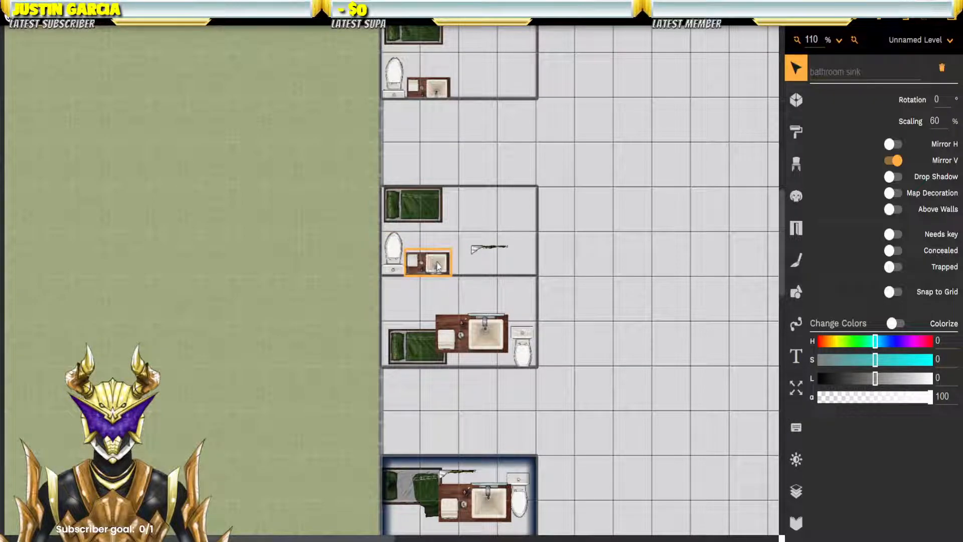
Step: Scale the fifth west cell's sink to 60%, mirror it horizontally, and line up sink and toilet along the upper wall from the west corner
{"action": "left_click", "coordinate": [497, 350]}
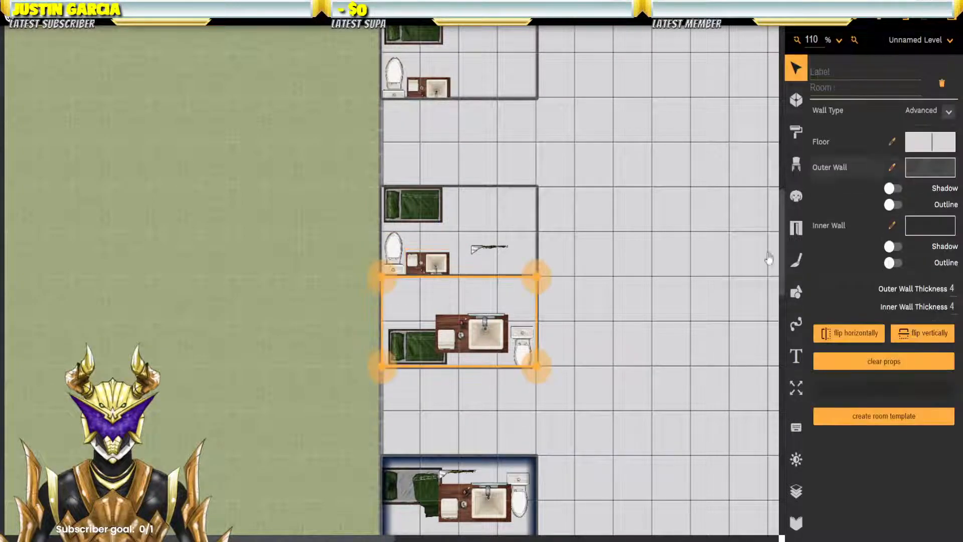
{"action": "left_click", "coordinate": [481, 332]}
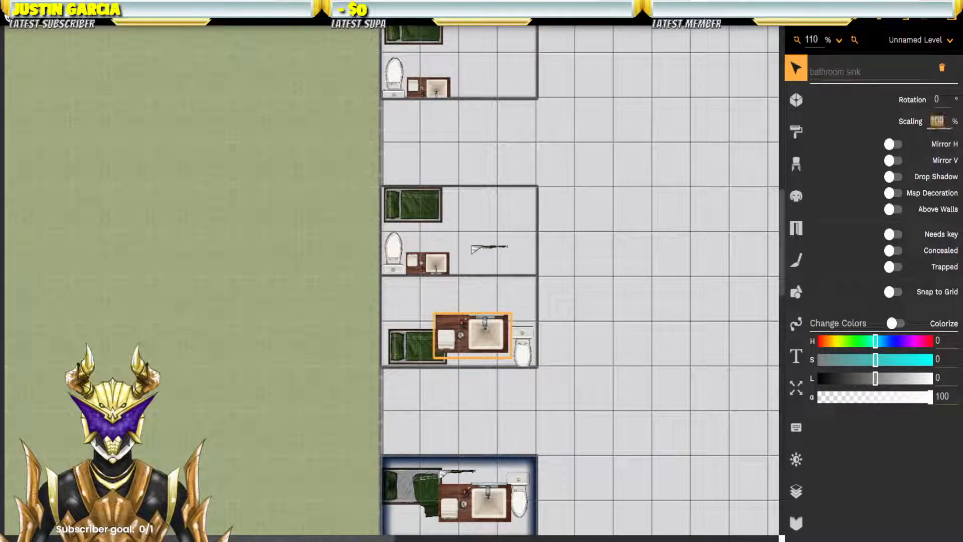
{"action": "key", "text": "Return"}
{"action": "left_click_drag", "start_coordinate": [480, 337], "coordinate": [435, 290]}
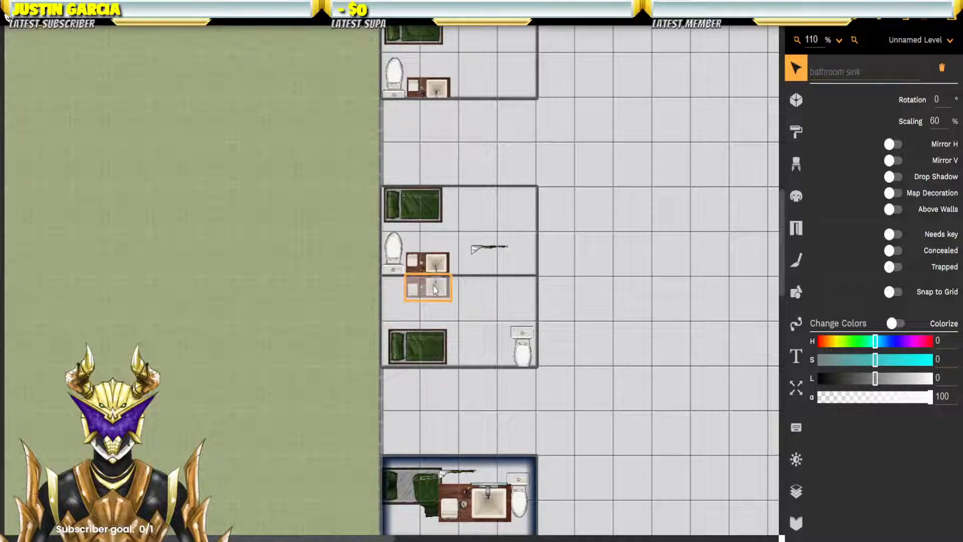
{"action": "left_click", "coordinate": [891, 146]}
{"action": "left_click_drag", "start_coordinate": [523, 348], "coordinate": [397, 296]}
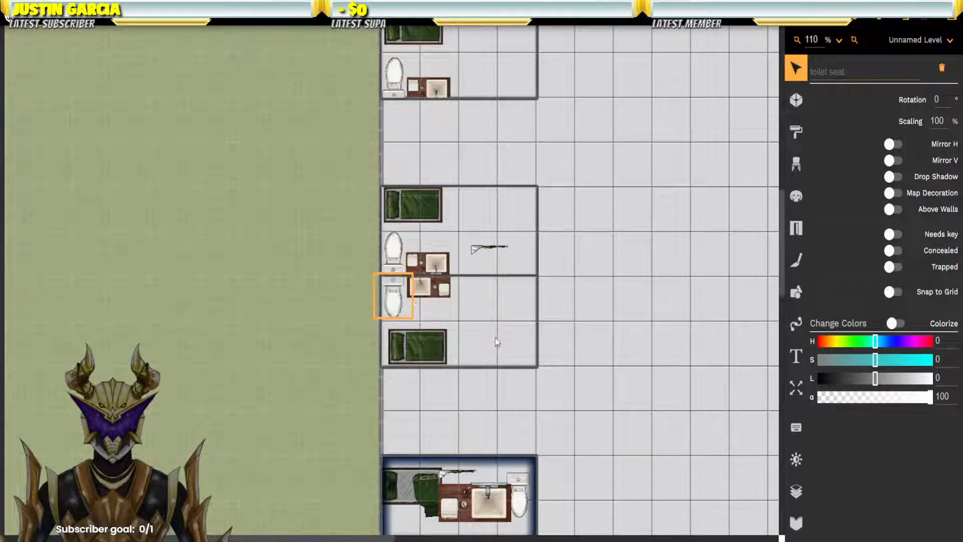
Step: Move the sixth west cell's unmade bed to the lower west corner and its sink, mirrored vertically and scaled to 60%, beside it
{"action": "scroll", "coordinate": [523, 347], "scroll_direction": "down", "scroll_amount": 3}
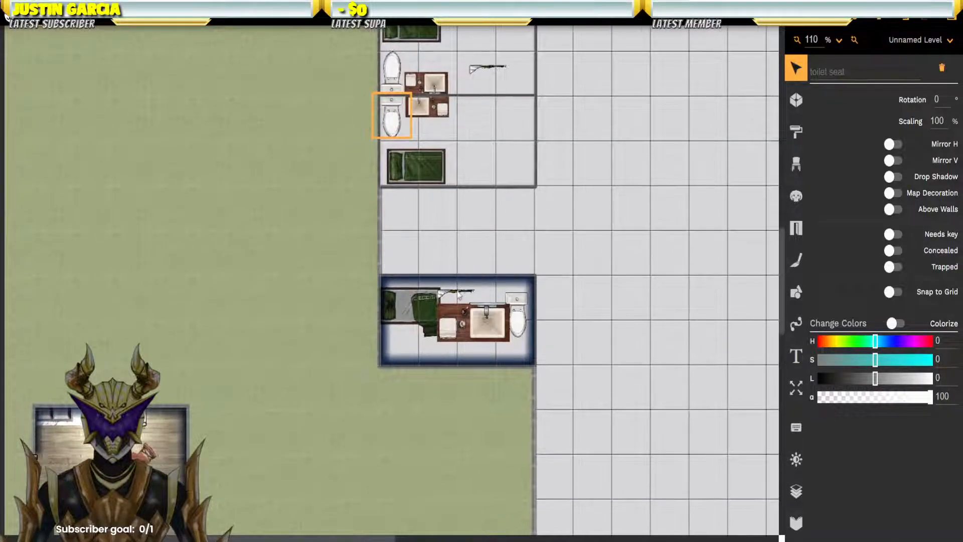
{"action": "left_click", "coordinate": [425, 298]}
{"action": "left_click_drag", "start_coordinate": [426, 298], "coordinate": [409, 347]}
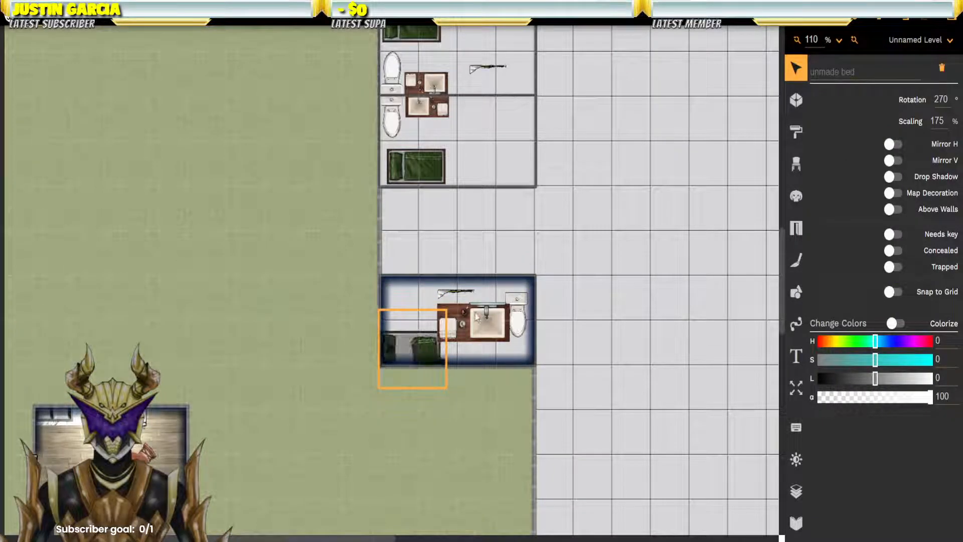
{"action": "left_click", "coordinate": [492, 329]}
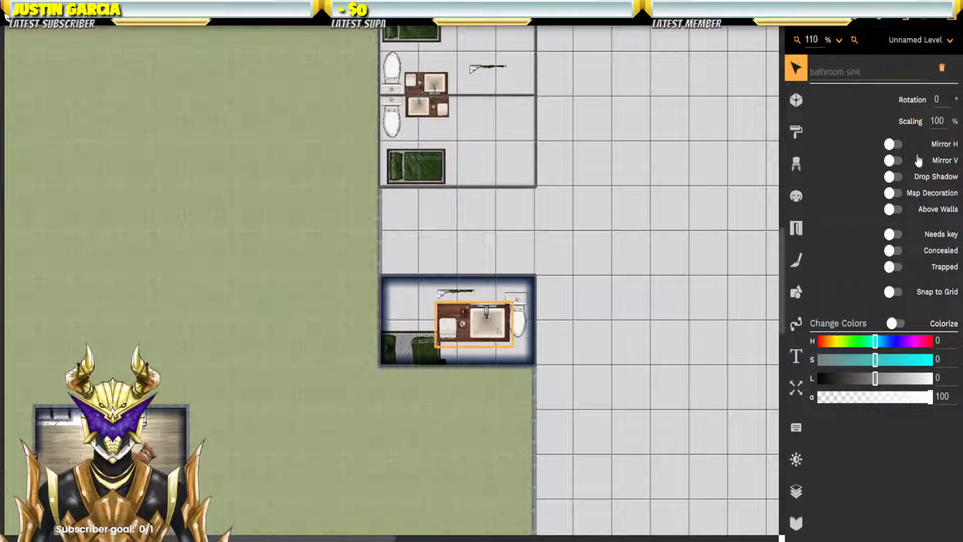
{"action": "left_click", "coordinate": [890, 160]}
{"action": "double_click", "coordinate": [939, 121]}
{"action": "type", "text": "60"}
{"action": "left_click_drag", "start_coordinate": [479, 329], "coordinate": [464, 357]}
Step: Mirror the sixth west cell's toilet vertically and place it along the lower wall beside the sink
{"action": "left_click", "coordinate": [517, 316]}
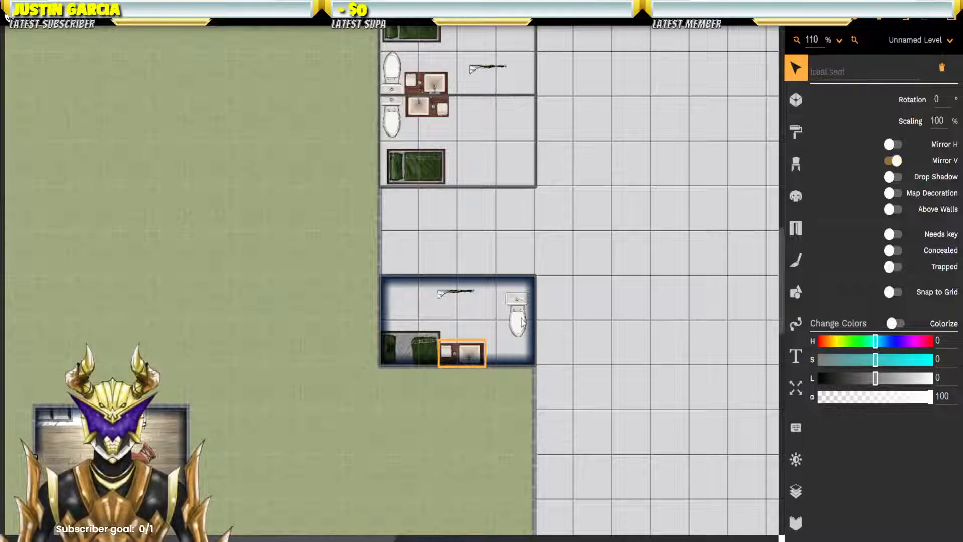
{"action": "left_click", "coordinate": [893, 160]}
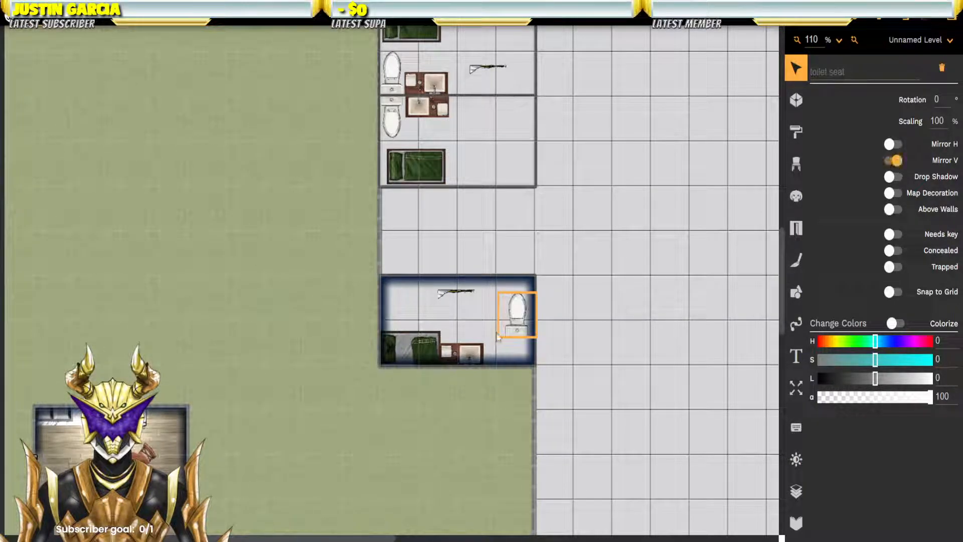
{"action": "left_click_drag", "start_coordinate": [509, 325], "coordinate": [490, 356]}
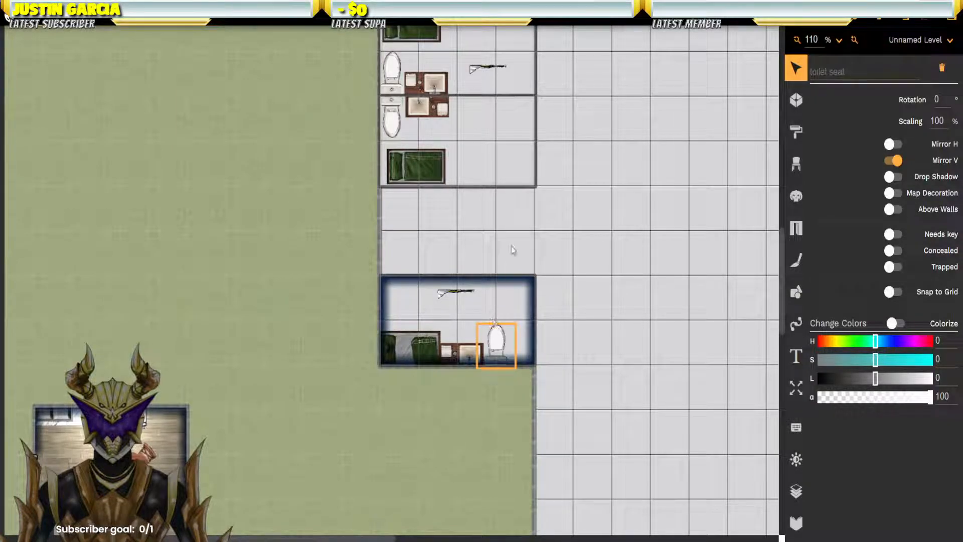
Step: Turn off vertical mirroring for the sixth west cell's sink and toilet, and arrange them with the poster along the upper wall
{"action": "left_click_drag", "start_coordinate": [519, 236], "coordinate": [528, 286]}
{"action": "left_click", "coordinate": [464, 408]}
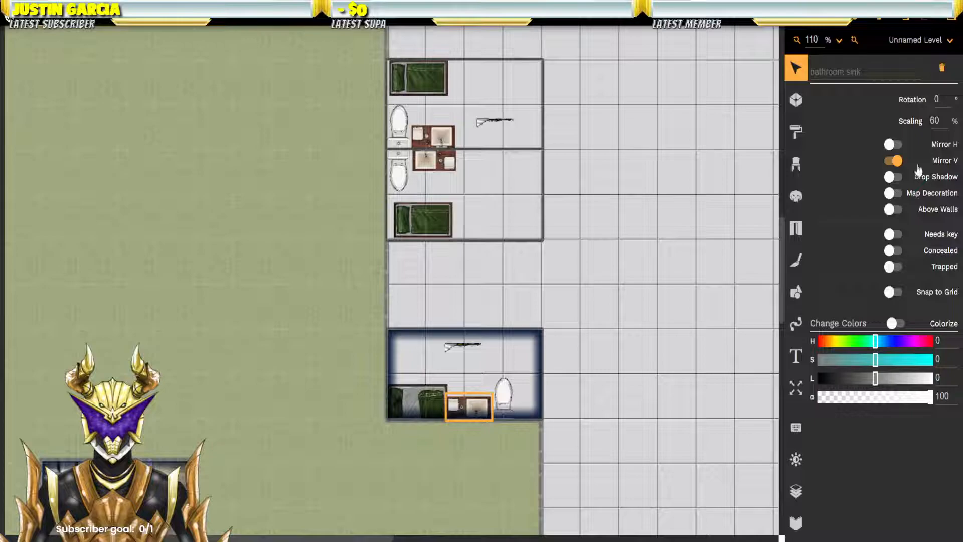
{"action": "left_click", "coordinate": [896, 162]}
{"action": "left_click_drag", "start_coordinate": [472, 404], "coordinate": [447, 346]}
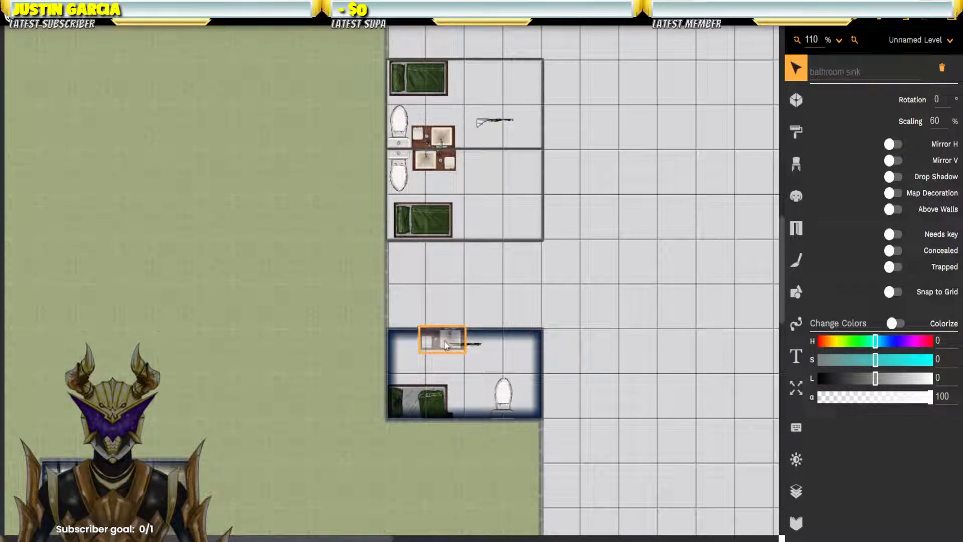
{"action": "left_click", "coordinate": [505, 394]}
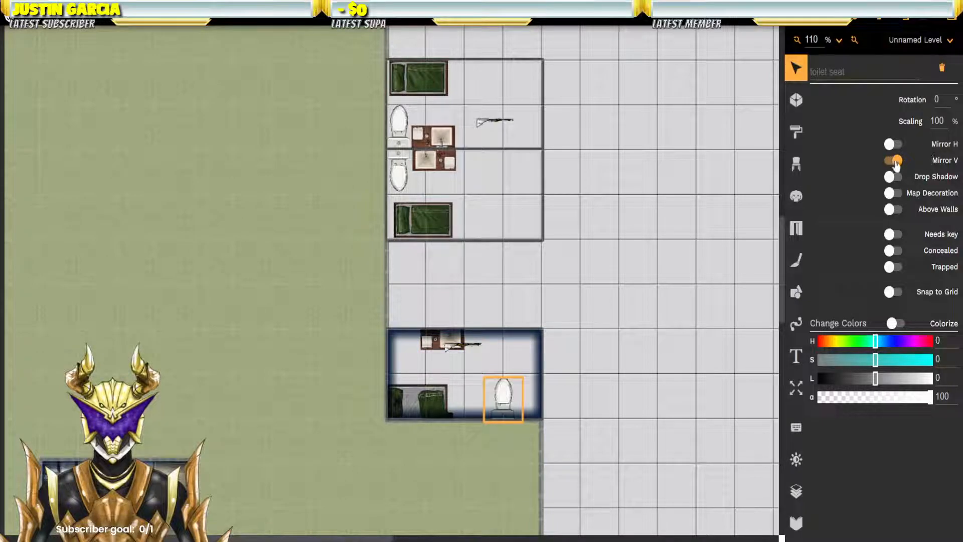
{"action": "left_click", "coordinate": [897, 162]}
{"action": "left_click_drag", "start_coordinate": [498, 398], "coordinate": [482, 335]}
{"action": "left_click", "coordinate": [461, 345]}
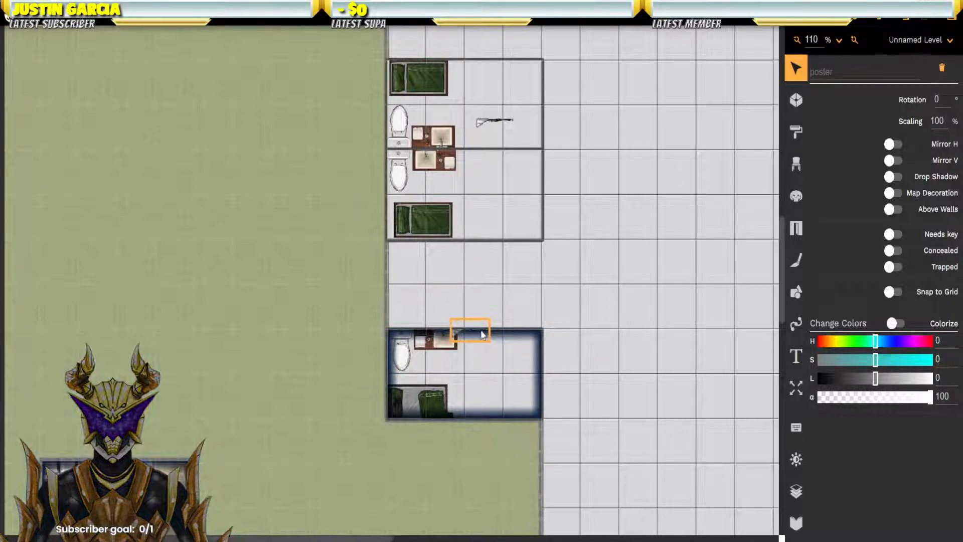
Step: Turn off the sixth west cell's inner wall shadow and set its outer and inner wall thickness to 4
{"action": "left_click", "coordinate": [548, 317]}
{"action": "left_click", "coordinate": [895, 247]}
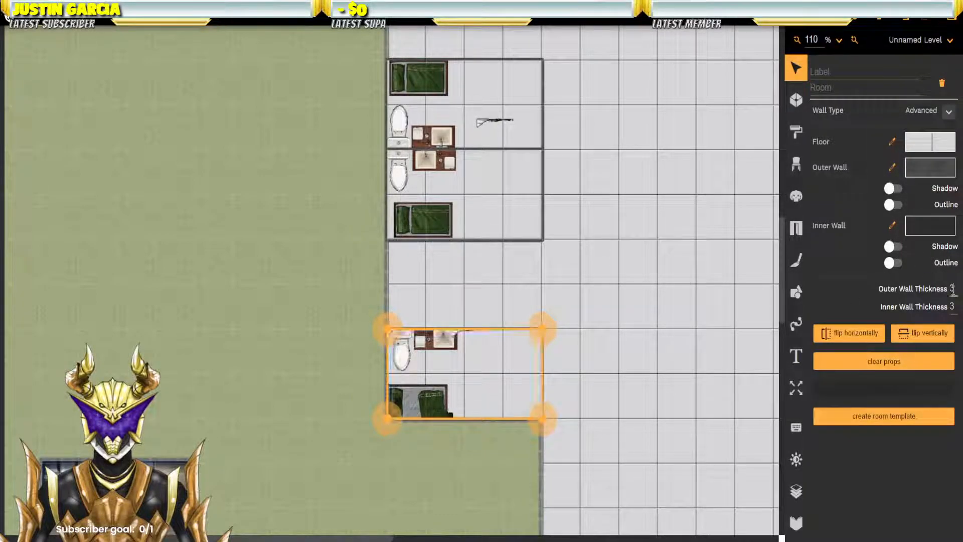
{"action": "left_click", "coordinate": [953, 304]}
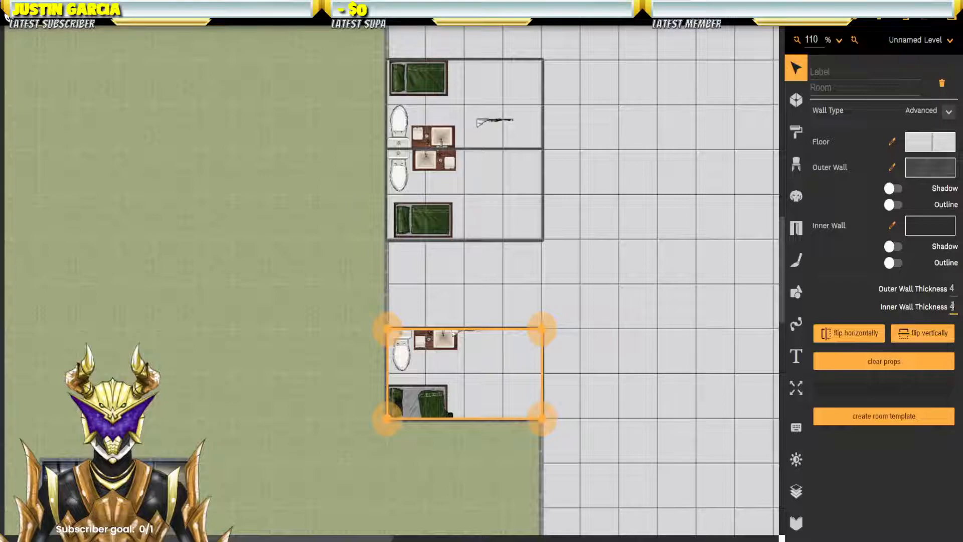
{"action": "left_click", "coordinate": [485, 283]}
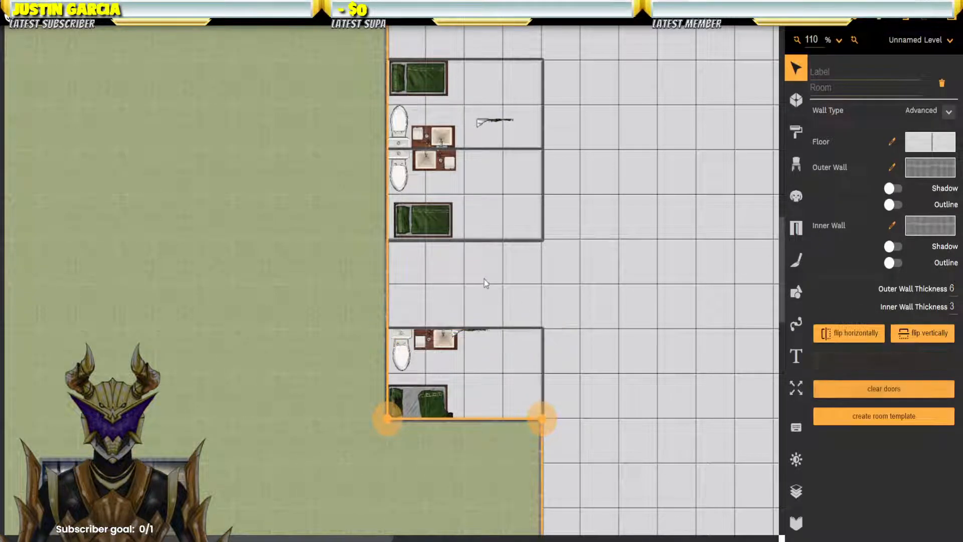
Step: Move the fourth west cell's poster onto its upper wall and shift the fifth cell's bed against the west wall
{"action": "left_click", "coordinate": [497, 123]}
{"action": "left_click", "coordinate": [497, 124]}
{"action": "left_click_drag", "start_coordinate": [492, 125], "coordinate": [466, 66]}
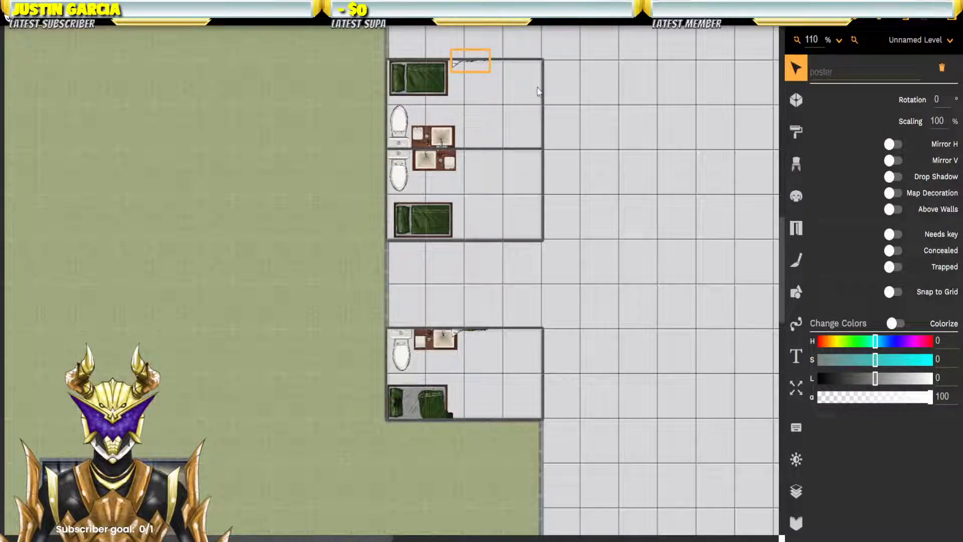
{"action": "left_click", "coordinate": [434, 223]}
{"action": "left_click", "coordinate": [436, 221]}
{"action": "left_click_drag", "start_coordinate": [436, 222], "coordinate": [430, 223]}
Step: Draw a room without inner wall shadow and with outer and inner wall thickness 4 in the gap between the fifth and sixth west cells
{"action": "left_click_drag", "start_coordinate": [606, 214], "coordinate": [578, 433]}
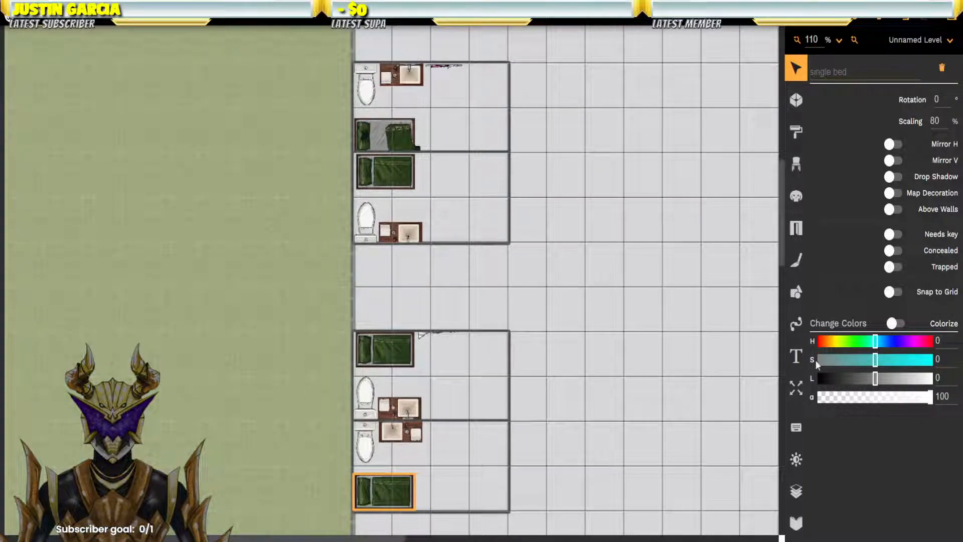
{"action": "left_click_drag", "start_coordinate": [477, 289], "coordinate": [526, 68]}
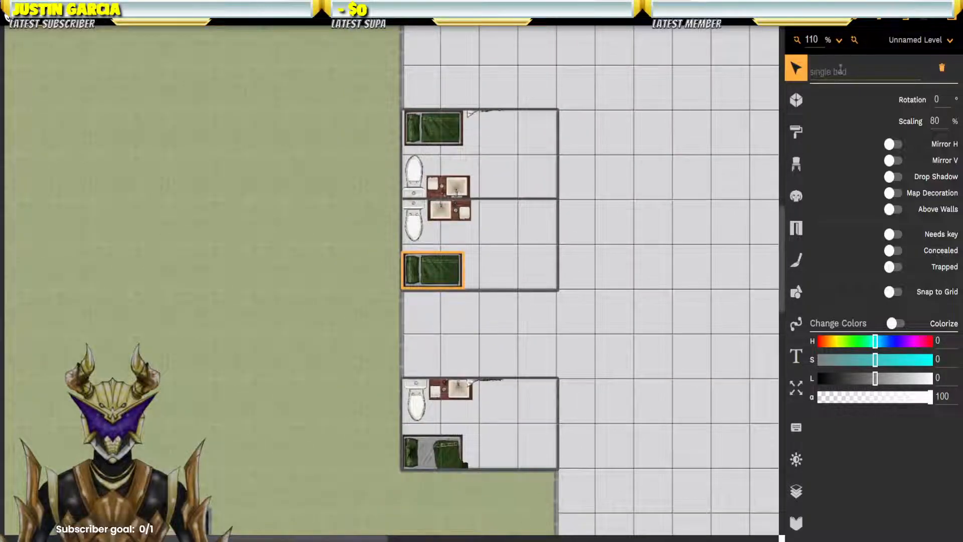
{"action": "left_click", "coordinate": [797, 102]}
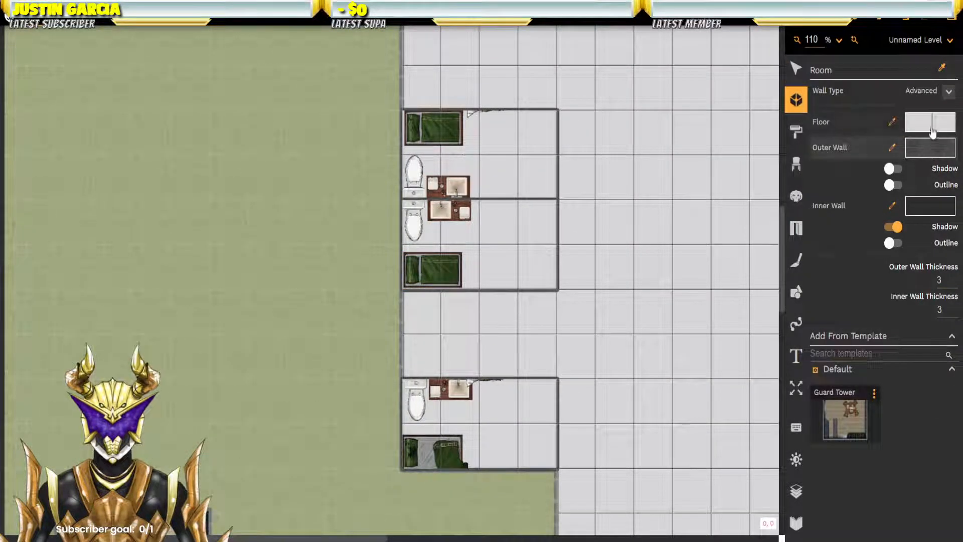
{"action": "left_click", "coordinate": [892, 230]}
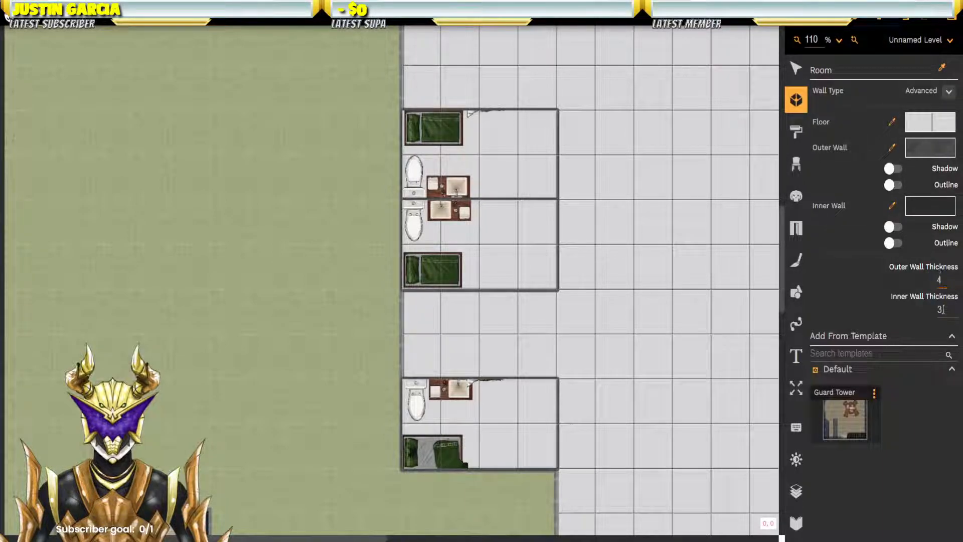
{"action": "mouse_move", "coordinate": [403, 290]}
{"action": "left_mouse_down"}
{"action": "mouse_move", "coordinate": [556, 291]}
{"action": "mouse_move", "coordinate": [558, 378]}
{"action": "left_mouse_up"}
{"action": "left_click", "coordinate": [403, 379]}
{"action": "left_click", "coordinate": [403, 289]}
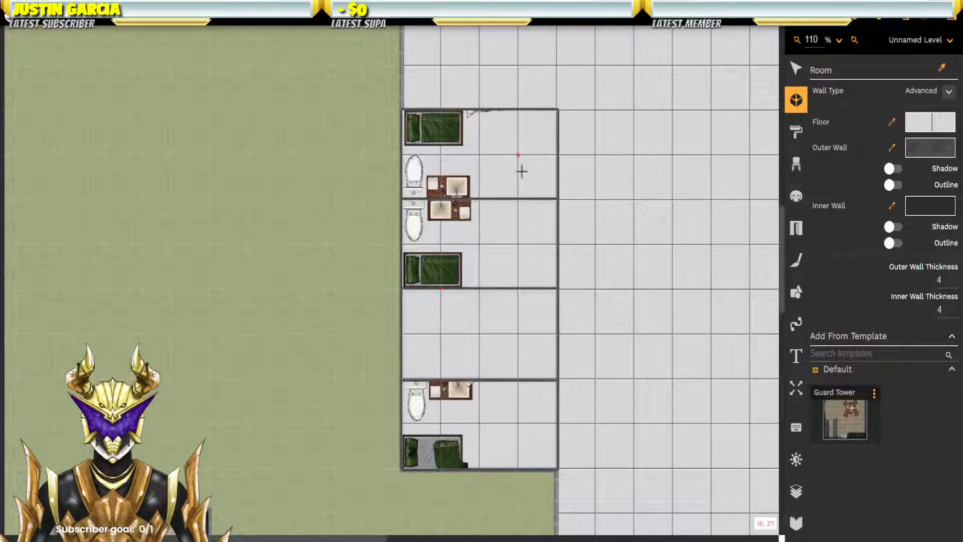
Step: Draw a four-by-two-square room filling the gap between the bedded cells in the middle of the west column
{"action": "scroll", "coordinate": [524, 179], "scroll_direction": "up", "scroll_amount": 5}
{"action": "left_click", "coordinate": [545, 237]}
{"action": "left_click", "coordinate": [545, 325]}
{"action": "left_click", "coordinate": [390, 325]}
{"action": "left_click", "coordinate": [390, 237]}
Step: Draw a four-by-two-square room in the gap below the uppermost west cell
{"action": "scroll", "coordinate": [433, 339], "scroll_direction": "up", "scroll_amount": 6}
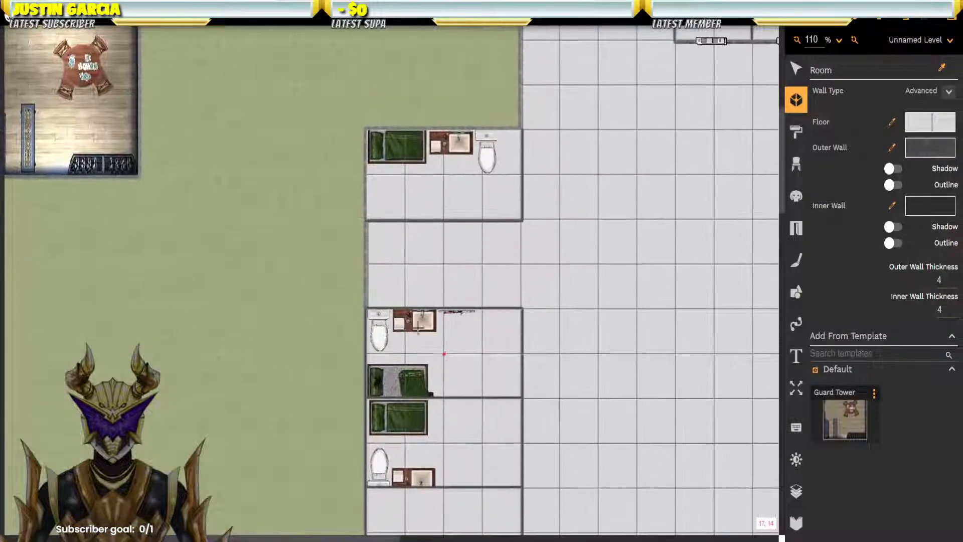
{"action": "left_click", "coordinate": [367, 219]}
{"action": "left_click", "coordinate": [522, 219]}
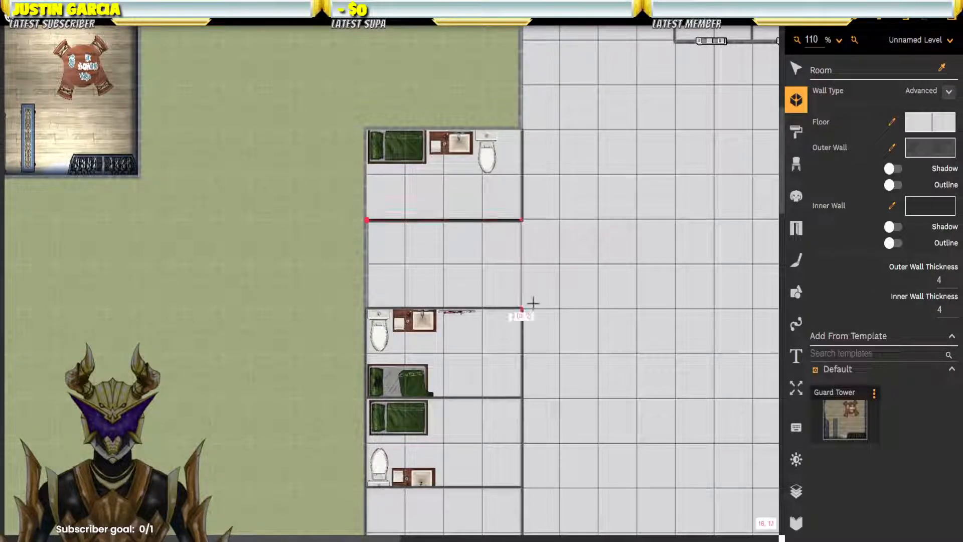
{"action": "left_click", "coordinate": [522, 308]}
{"action": "left_click", "coordinate": [368, 309]}
{"action": "left_click", "coordinate": [367, 219]}
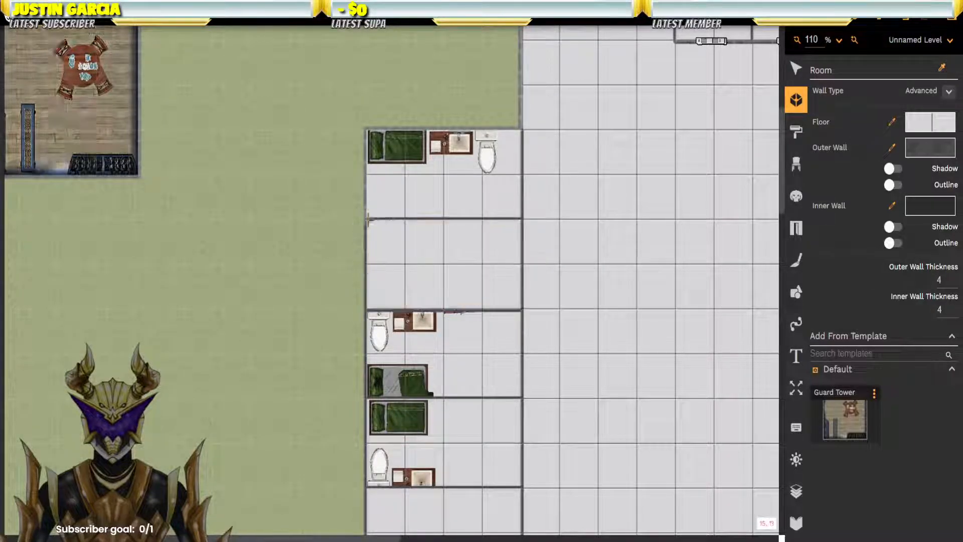
Step: Look over the column of west cells and the northern part of the cell block
{"action": "left_click_drag", "start_coordinate": [576, 187], "coordinate": [322, 318]}
{"action": "left_click_drag", "start_coordinate": [406, 224], "coordinate": [605, 167]}
{"action": "left_click_drag", "start_coordinate": [580, 415], "coordinate": [532, 463]}
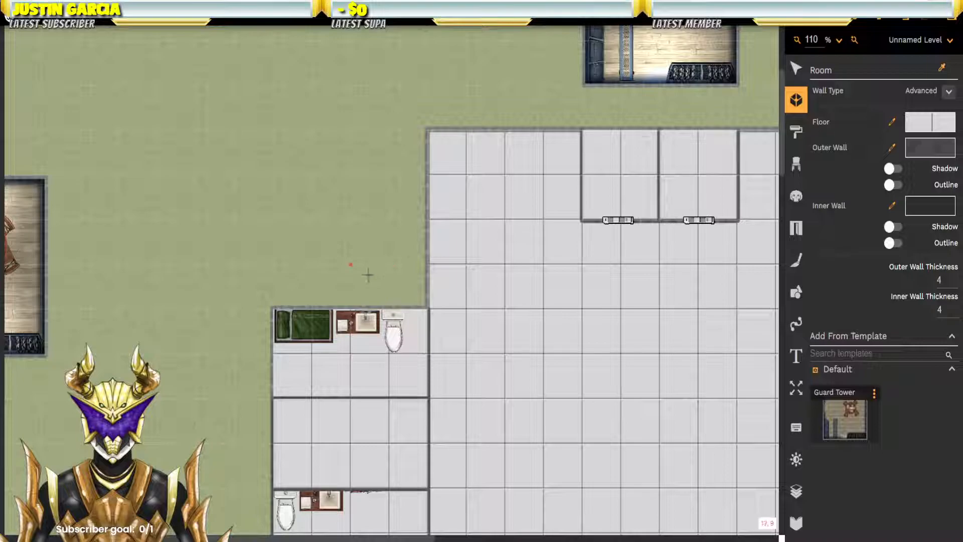
{"action": "scroll", "coordinate": [476, 316], "scroll_direction": "down", "scroll_amount": 3}
{"action": "scroll", "coordinate": [475, 300], "scroll_direction": "up", "scroll_amount": 4}
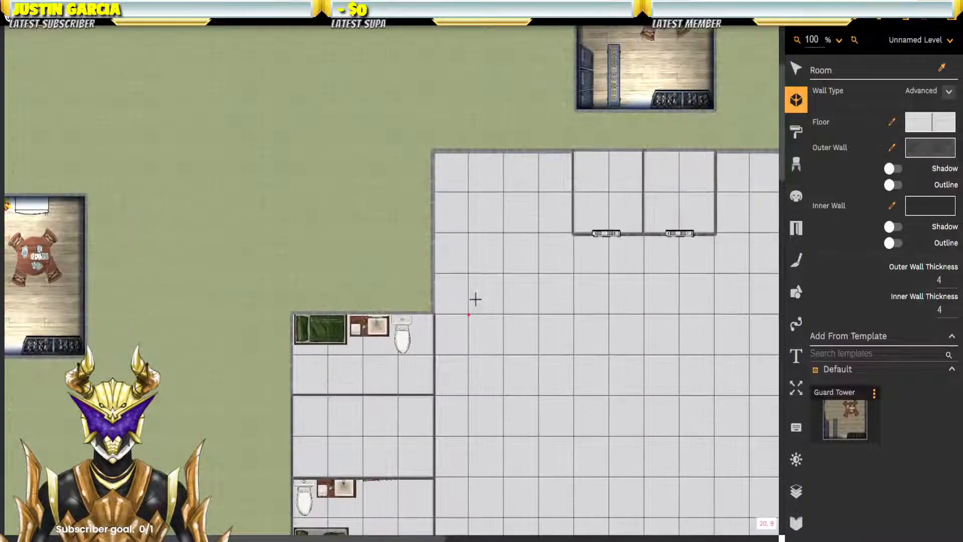
{"action": "left_click_drag", "start_coordinate": [488, 361], "coordinate": [463, 92]}
{"action": "left_click_drag", "start_coordinate": [446, 391], "coordinate": [477, 228]}
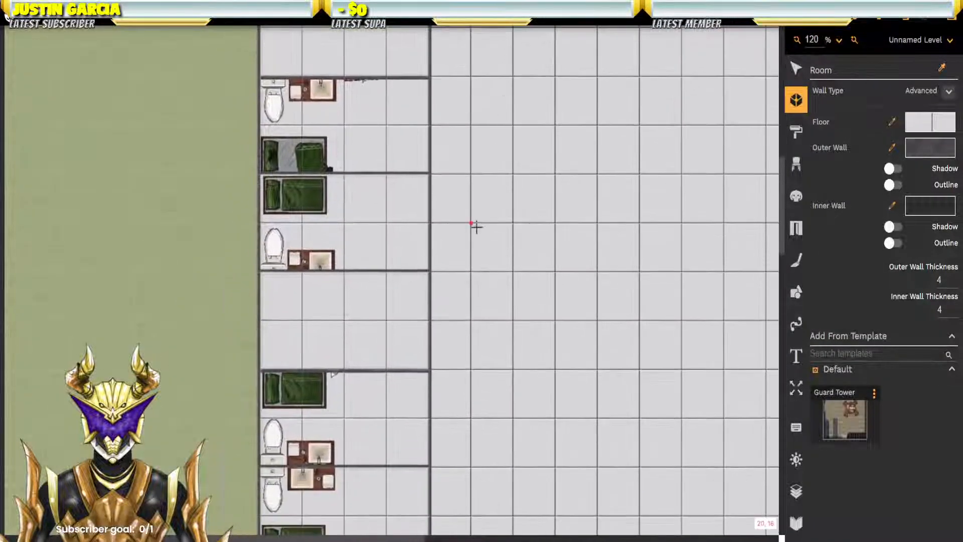
{"action": "scroll", "coordinate": [477, 228], "scroll_direction": "down", "scroll_amount": 1}
{"action": "left_click_drag", "start_coordinate": [478, 305], "coordinate": [451, 196]}
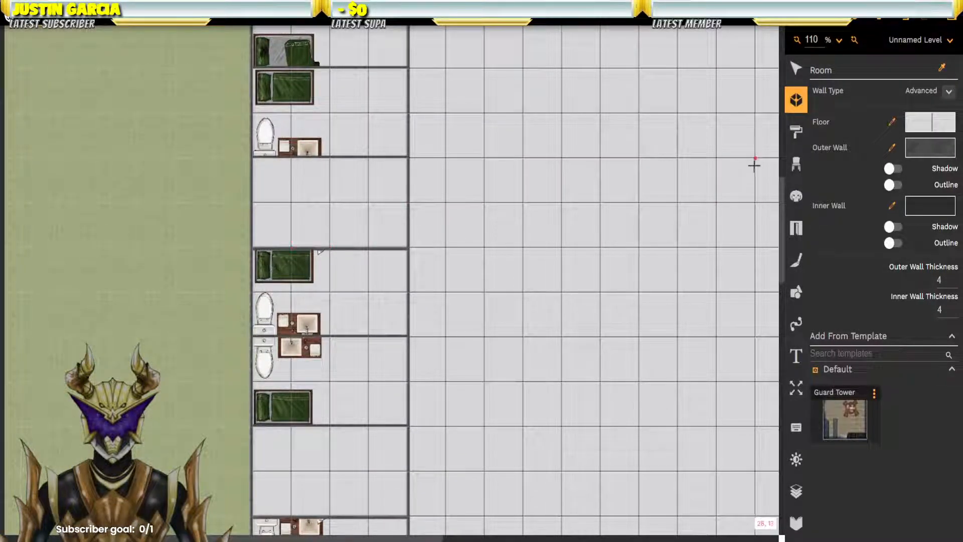
Step: Try to select the poster beside the bed in the middle west cell directly on the map
{"action": "left_click", "coordinate": [796, 68]}
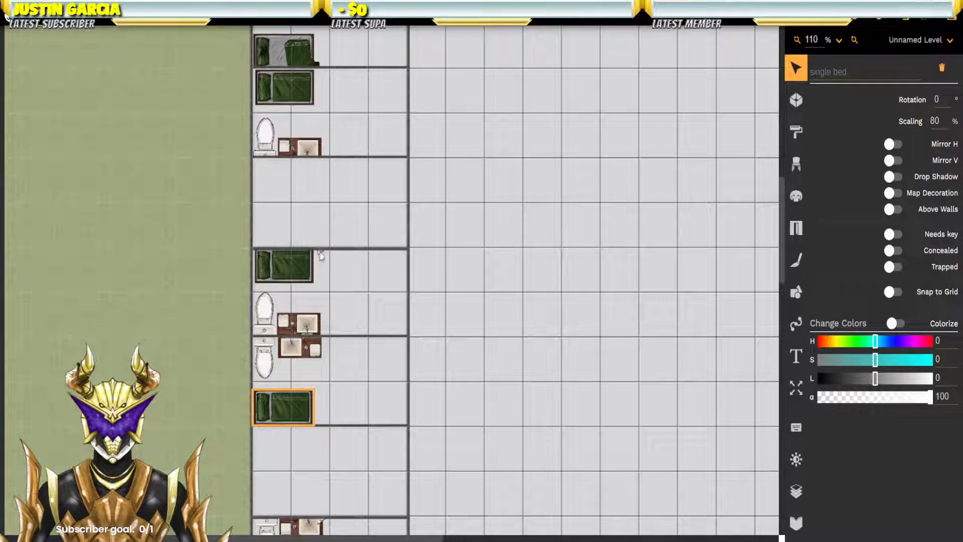
{"action": "left_click", "coordinate": [319, 253]}
{"action": "left_click", "coordinate": [319, 252]}
{"action": "left_click", "coordinate": [319, 253]}
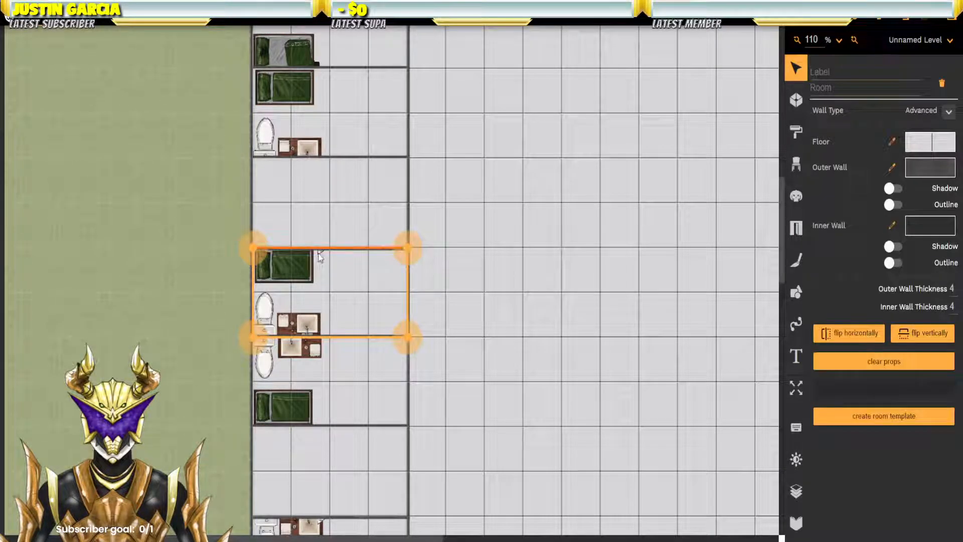
{"action": "left_click", "coordinate": [320, 252]}
{"action": "scroll", "coordinate": [319, 255], "scroll_direction": "up", "scroll_amount": 10}
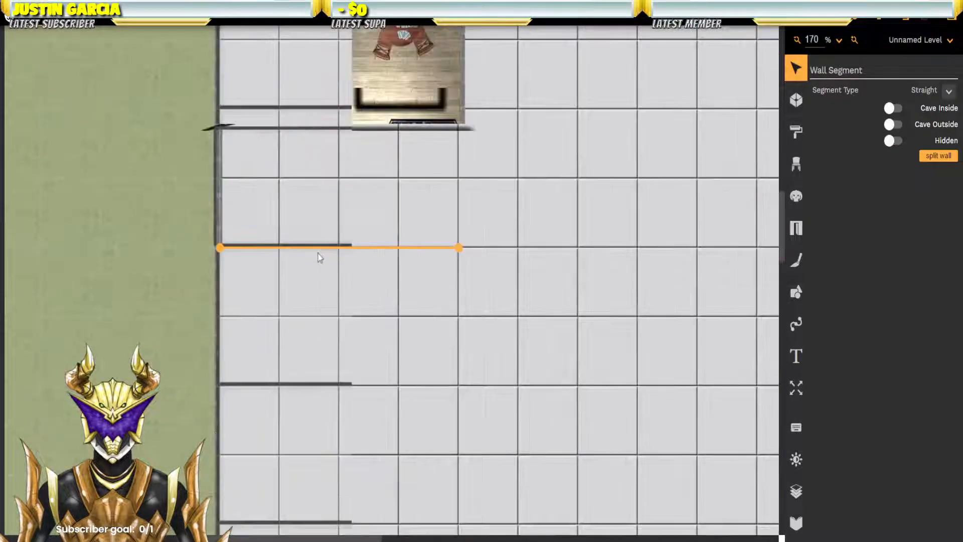
{"action": "scroll", "coordinate": [316, 254], "scroll_direction": "up", "scroll_amount": 3}
{"action": "left_click", "coordinate": [323, 253]}
{"action": "left_click", "coordinate": [324, 254]}
{"action": "left_click", "coordinate": [324, 254]}
{"action": "left_click", "coordinate": [323, 254]}
{"action": "left_click", "coordinate": [323, 253]}
{"action": "left_click", "coordinate": [329, 260]}
{"action": "left_click", "coordinate": [328, 260]}
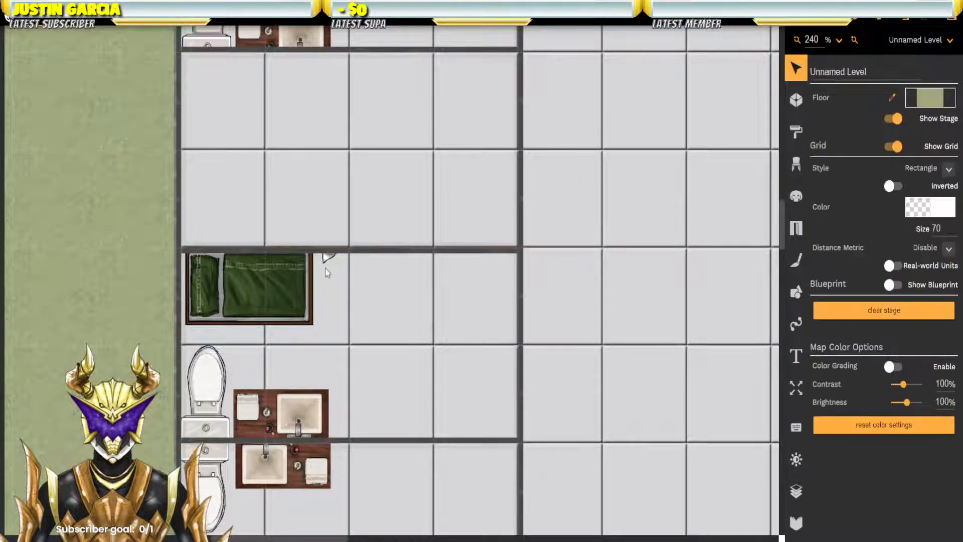
Step: Select the poster from the middle west cell's layer contents and shift it slightly down off the wall beside the bed
{"action": "left_click", "coordinate": [329, 260]}
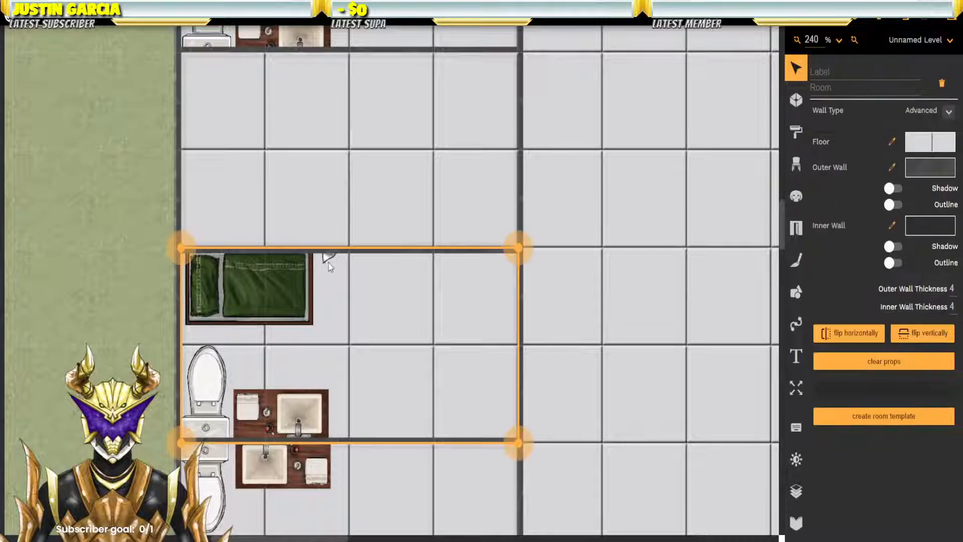
{"action": "left_click", "coordinate": [796, 492]}
{"action": "left_click", "coordinate": [901, 120]}
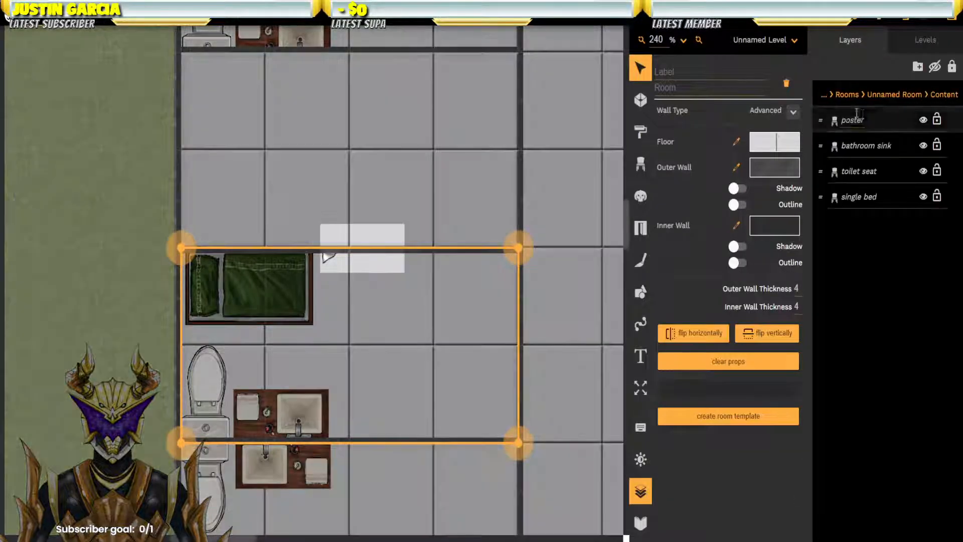
{"action": "left_click", "coordinate": [902, 121]}
{"action": "left_click_drag", "start_coordinate": [325, 260], "coordinate": [321, 271]}
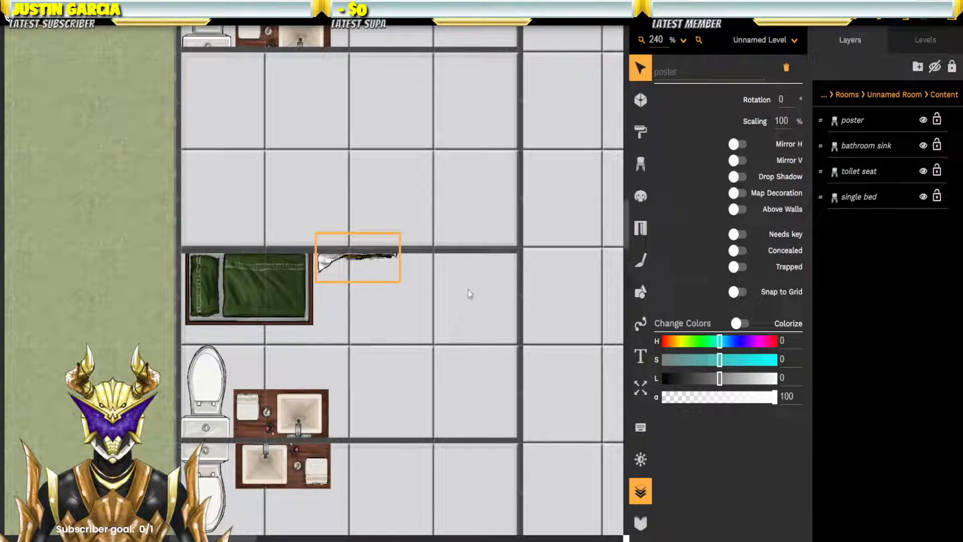
{"action": "left_click", "coordinate": [650, 496]}
Step: Look over the west cells, then browse the Cyberpunk and Fantasy prop categories for furnishings for the empty cells
{"action": "scroll", "coordinate": [510, 318], "scroll_direction": "down", "scroll_amount": 4}
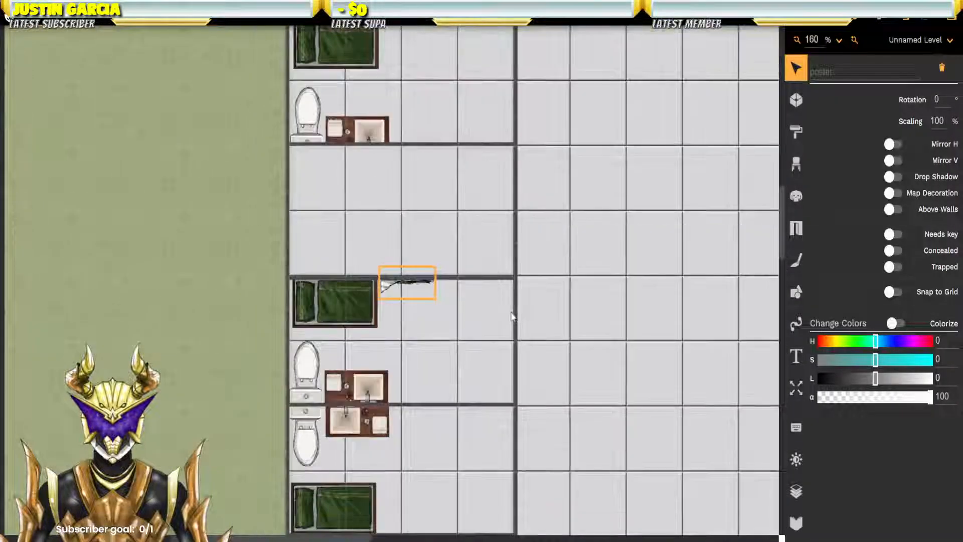
{"action": "scroll", "coordinate": [512, 317], "scroll_direction": "down", "scroll_amount": 2}
{"action": "scroll", "coordinate": [512, 316], "scroll_direction": "down", "scroll_amount": 4}
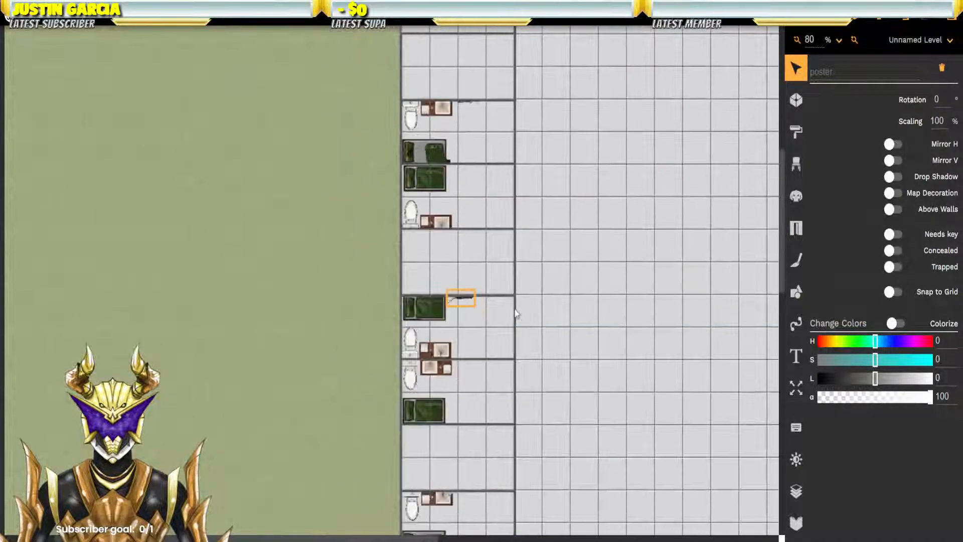
{"action": "scroll", "coordinate": [516, 314], "scroll_direction": "up", "scroll_amount": 3}
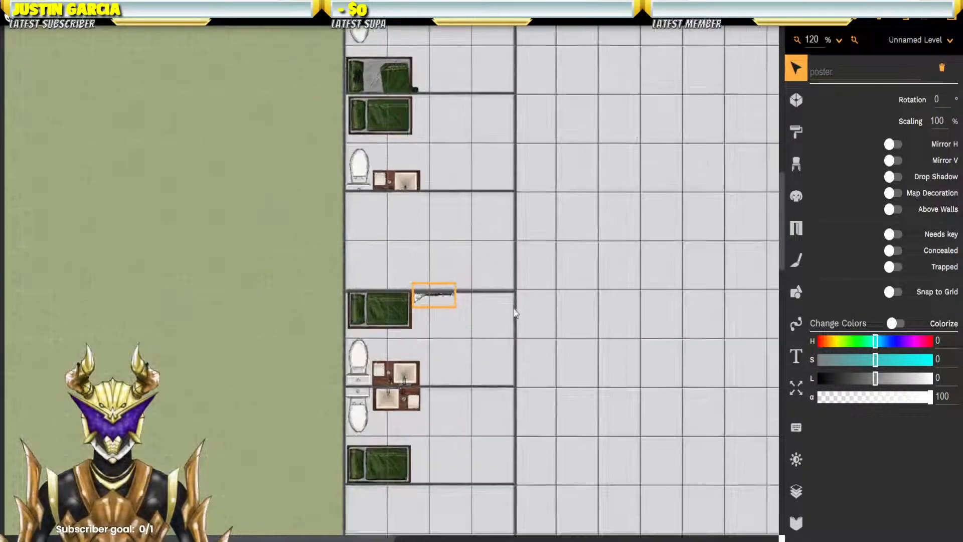
{"action": "left_click_drag", "start_coordinate": [472, 456], "coordinate": [410, 296]}
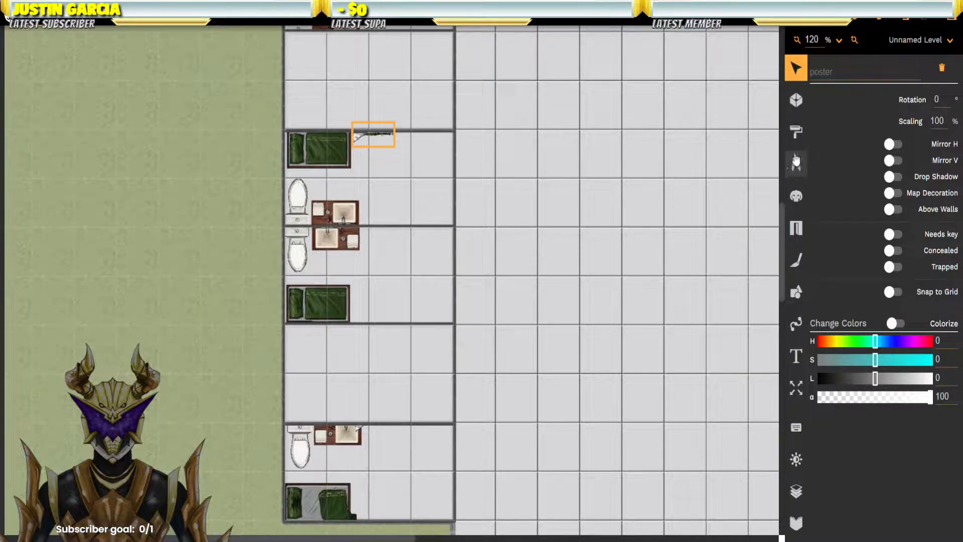
{"action": "left_click", "coordinate": [796, 161]}
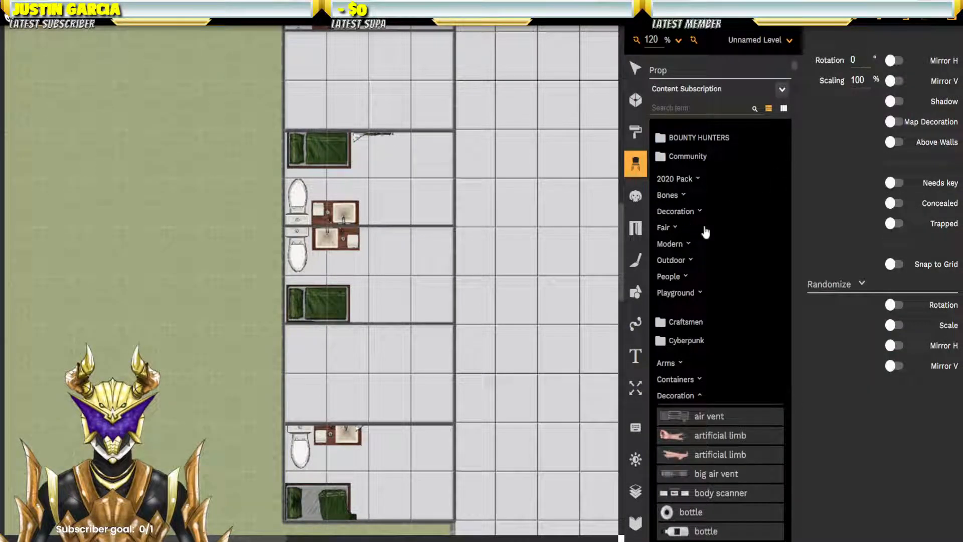
{"action": "scroll", "coordinate": [706, 232], "scroll_direction": "down", "scroll_amount": 5}
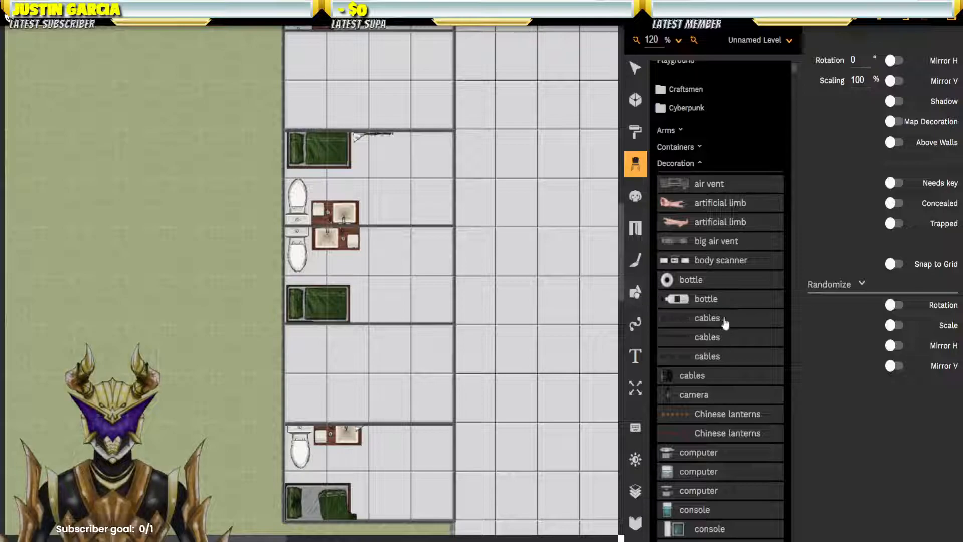
{"action": "scroll", "coordinate": [734, 292], "scroll_direction": "down", "scroll_amount": 4}
{"action": "scroll", "coordinate": [734, 292], "scroll_direction": "down", "scroll_amount": 1}
{"action": "scroll", "coordinate": [734, 292], "scroll_direction": "up", "scroll_amount": 3}
{"action": "scroll", "coordinate": [734, 292], "scroll_direction": "down", "scroll_amount": 4}
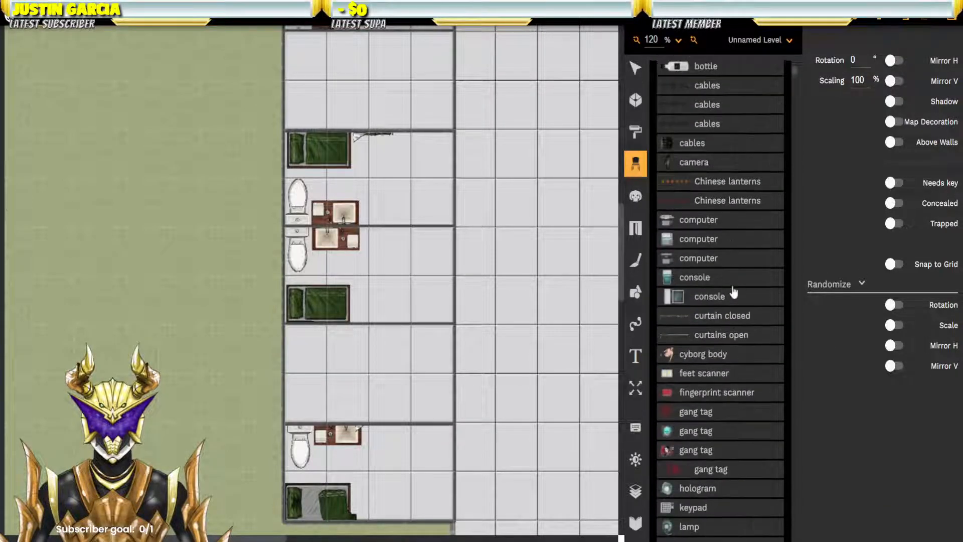
{"action": "scroll", "coordinate": [734, 292], "scroll_direction": "down", "scroll_amount": 3}
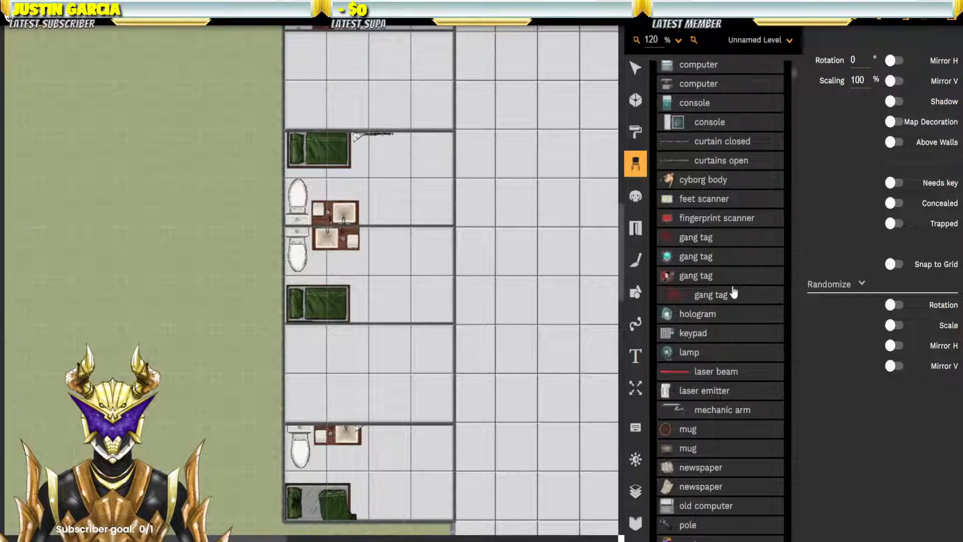
{"action": "scroll", "coordinate": [735, 292], "scroll_direction": "down", "scroll_amount": 3}
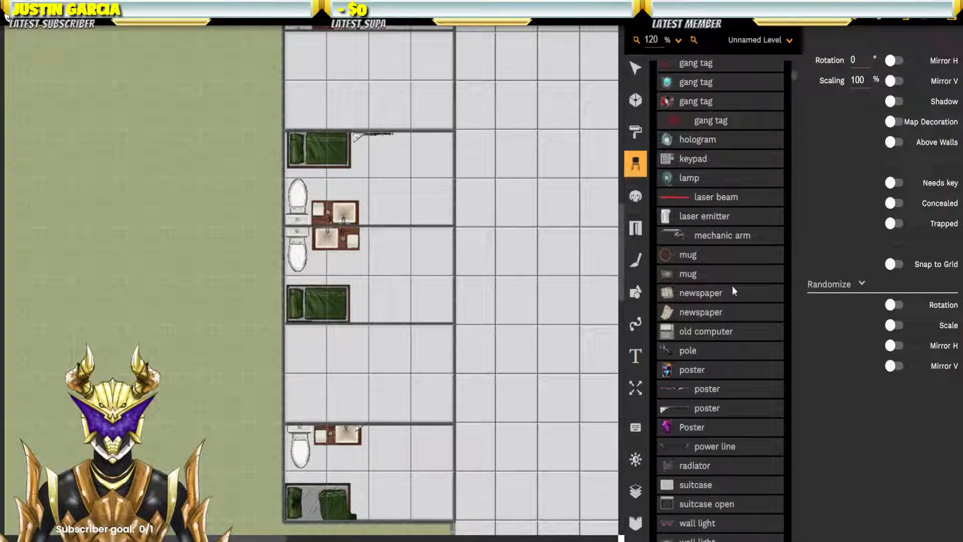
{"action": "scroll", "coordinate": [734, 291], "scroll_direction": "down", "scroll_amount": 2}
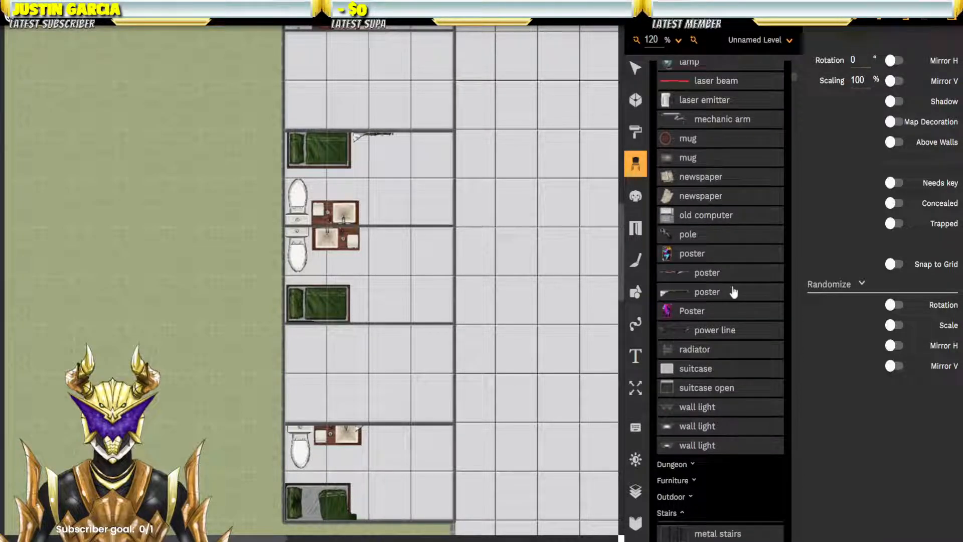
{"action": "scroll", "coordinate": [734, 292], "scroll_direction": "down", "scroll_amount": 6}
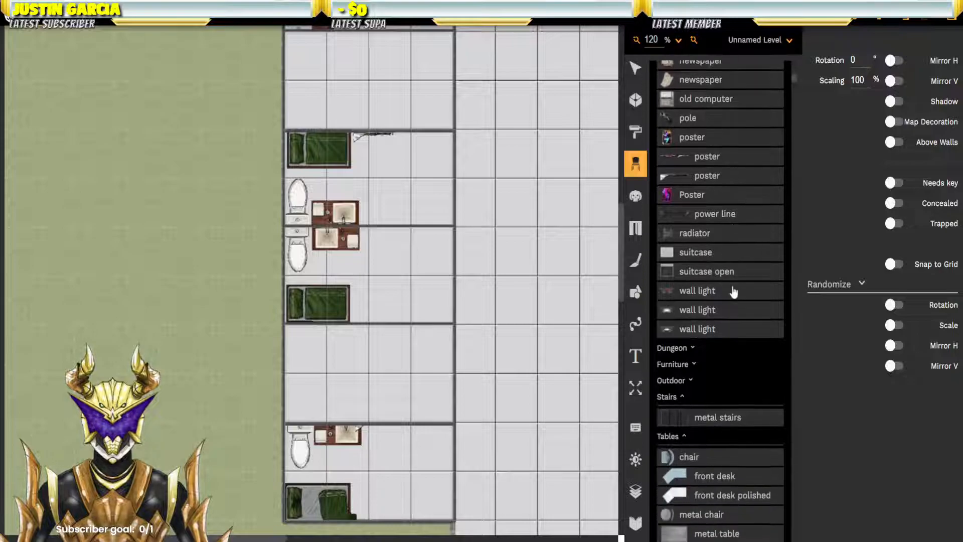
{"action": "scroll", "coordinate": [734, 292], "scroll_direction": "down", "scroll_amount": 4}
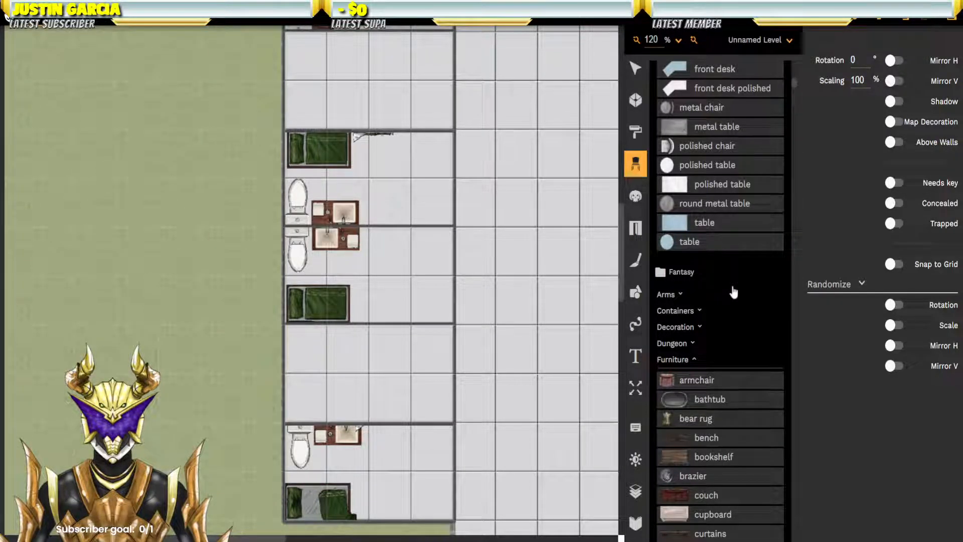
{"action": "scroll", "coordinate": [734, 292], "scroll_direction": "down", "scroll_amount": 5}
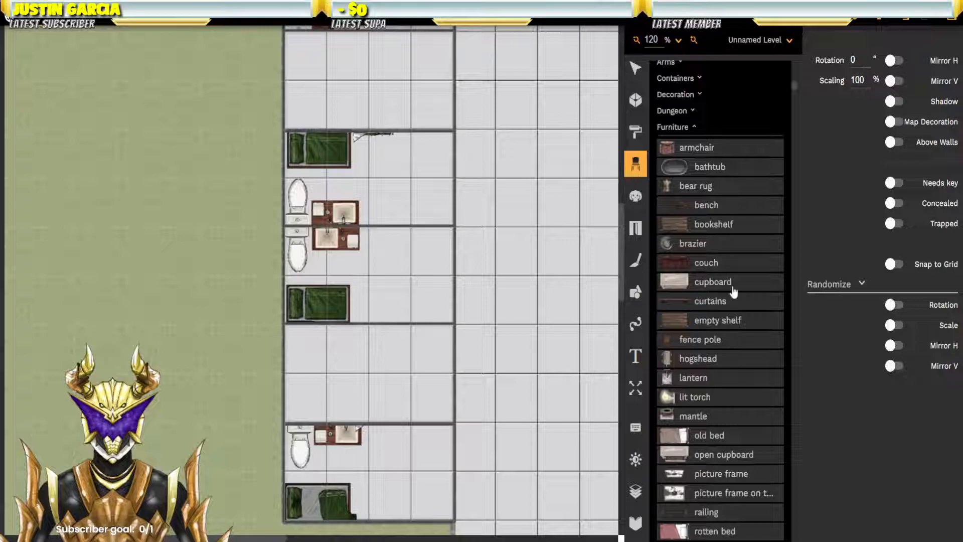
{"action": "scroll", "coordinate": [734, 292], "scroll_direction": "down", "scroll_amount": 2}
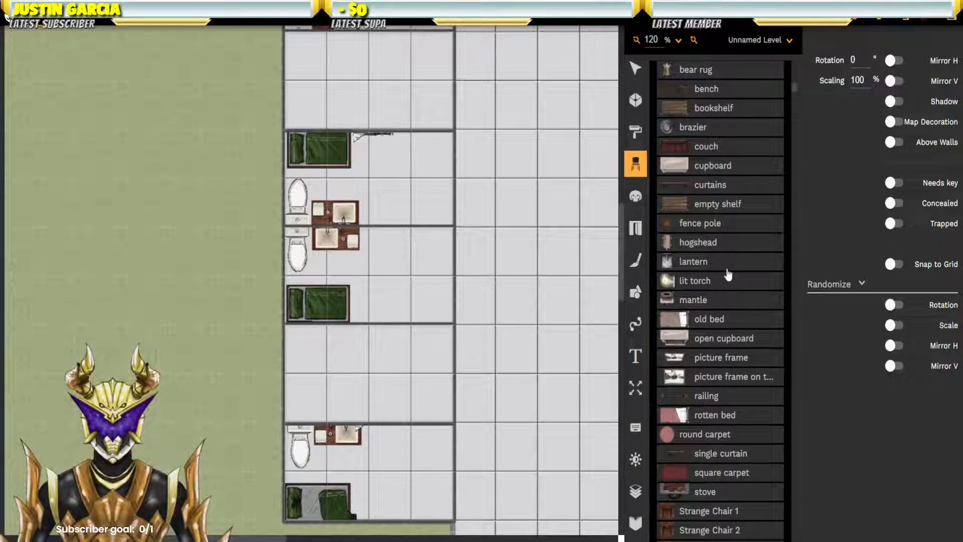
{"action": "scroll", "coordinate": [728, 274], "scroll_direction": "down", "scroll_amount": 2}
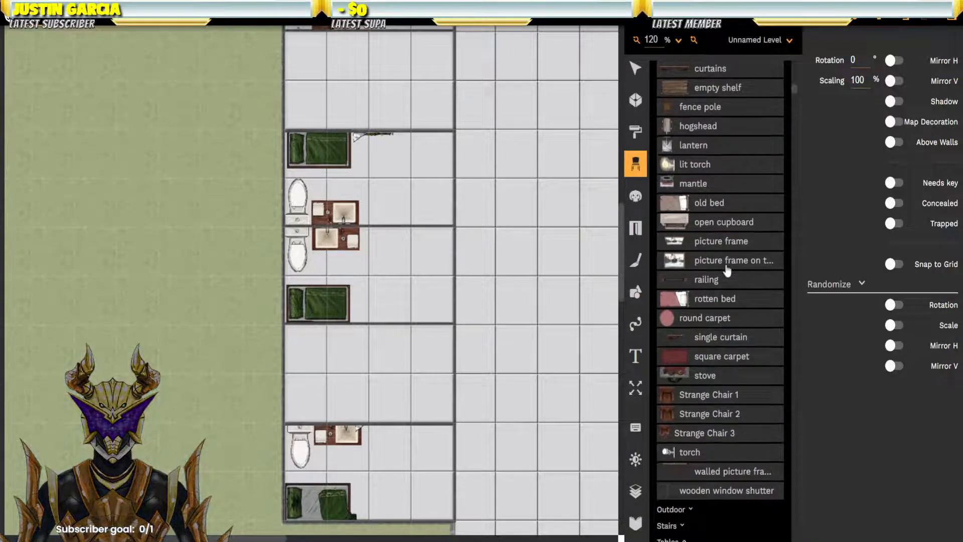
{"action": "scroll", "coordinate": [728, 273], "scroll_direction": "down", "scroll_amount": 2}
{"action": "scroll", "coordinate": [728, 271], "scroll_direction": "down", "scroll_amount": 2}
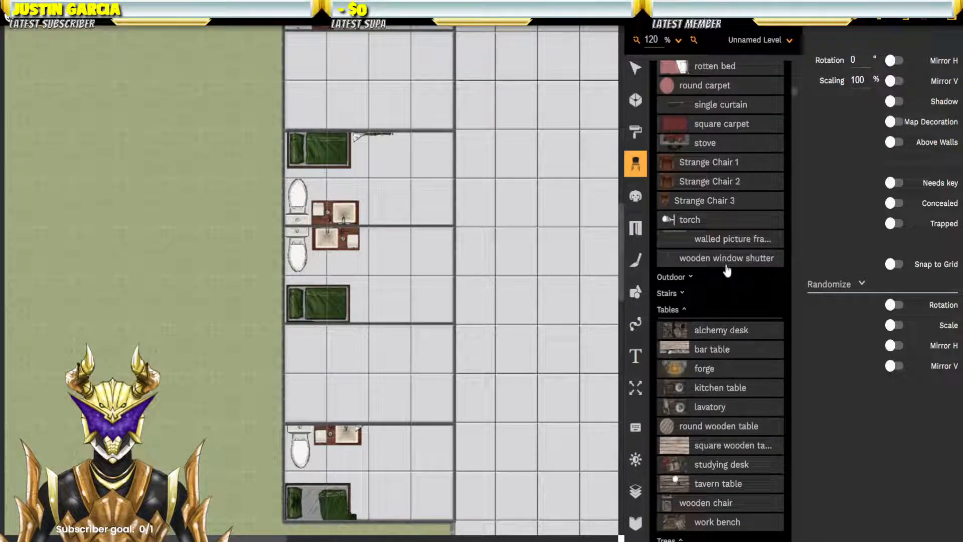
{"action": "scroll", "coordinate": [729, 271], "scroll_direction": "down", "scroll_amount": 5}
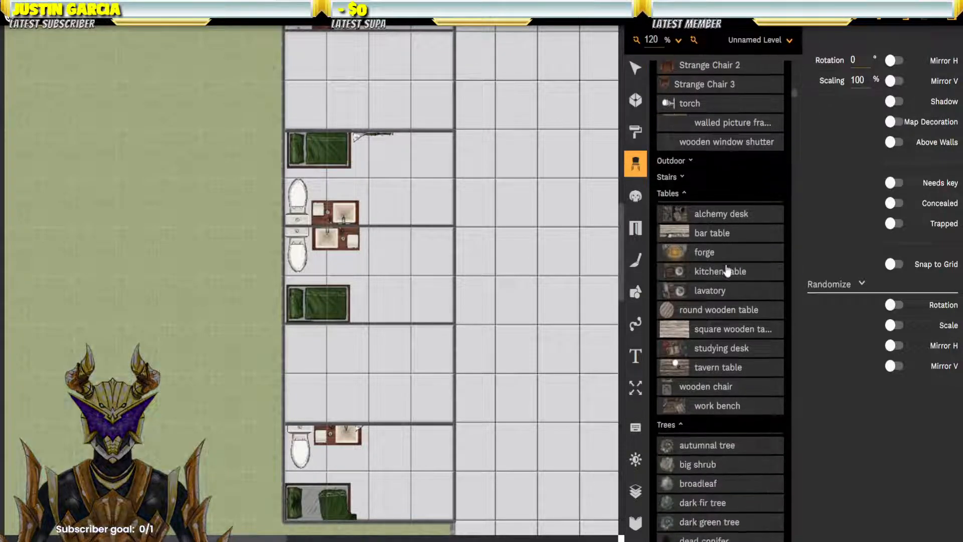
{"action": "scroll", "coordinate": [728, 271], "scroll_direction": "down", "scroll_amount": 14}
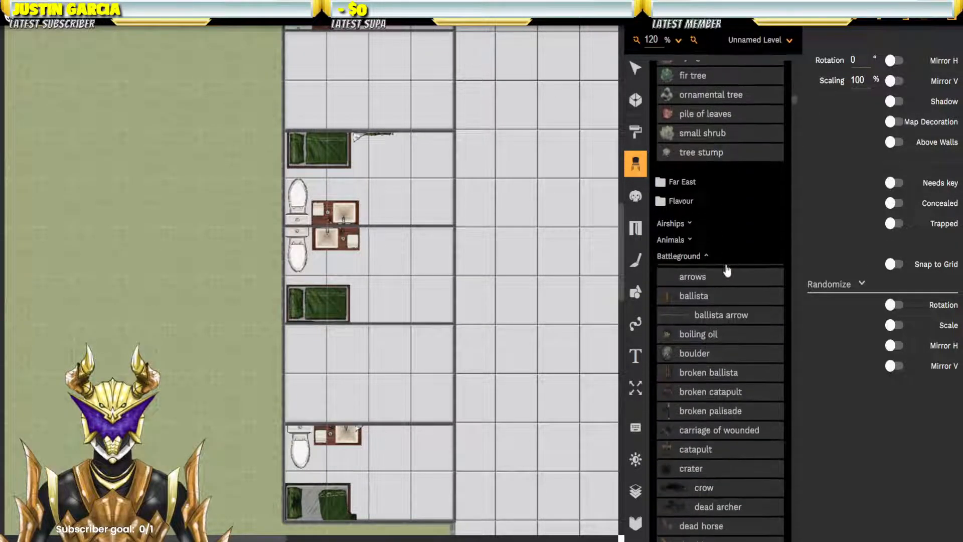
{"action": "scroll", "coordinate": [726, 264], "scroll_direction": "up", "scroll_amount": 20}
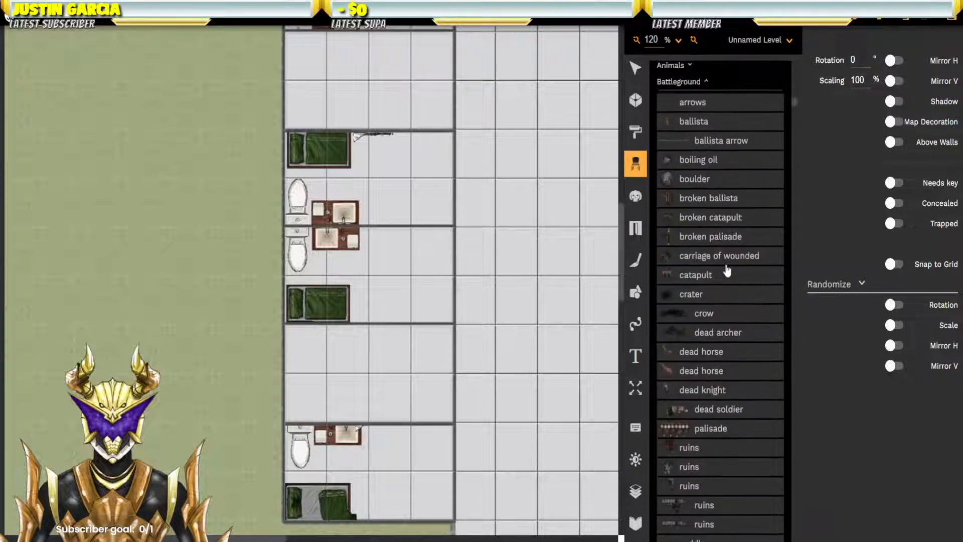
{"action": "scroll", "coordinate": [727, 269], "scroll_direction": "up", "scroll_amount": 15}
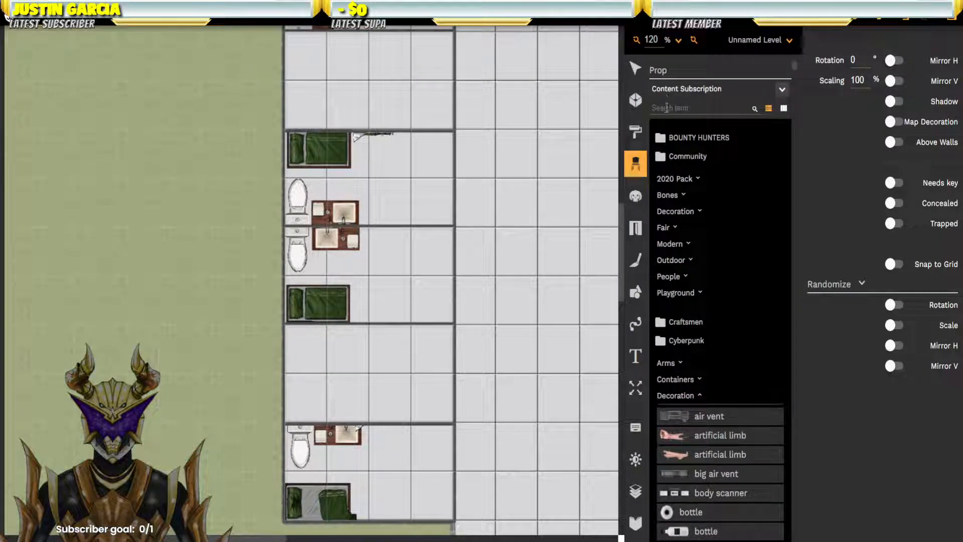
Step: Search the props for "bed" and place a Modern single bed at 100% scaling in each of the three empty west cells
{"action": "left_click", "coordinate": [666, 108]}
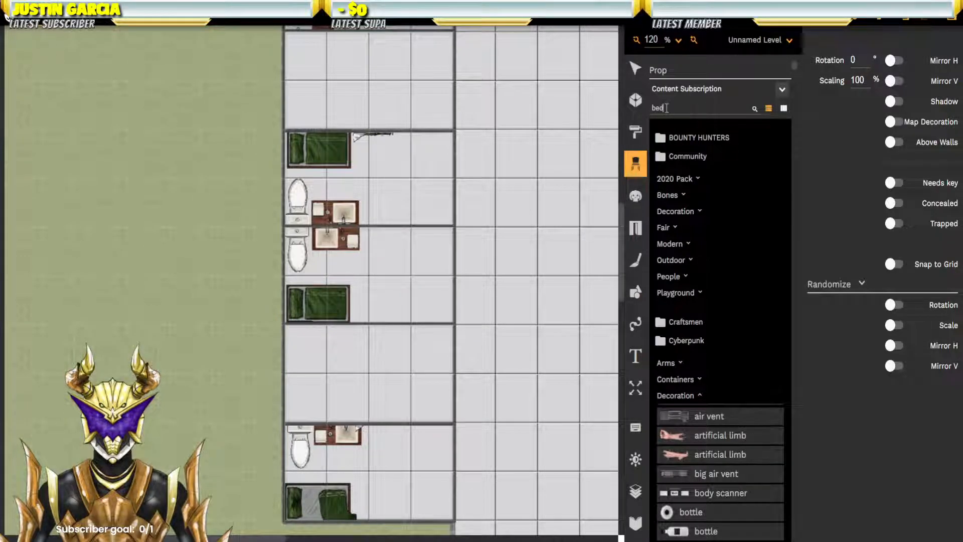
{"action": "scroll", "coordinate": [711, 208], "scroll_direction": "down", "scroll_amount": 10}
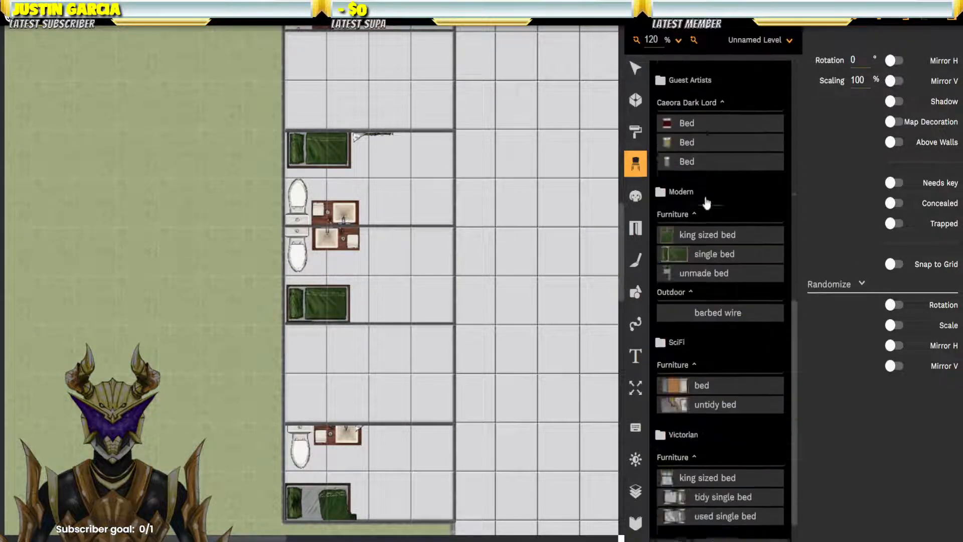
{"action": "left_click", "coordinate": [700, 221]}
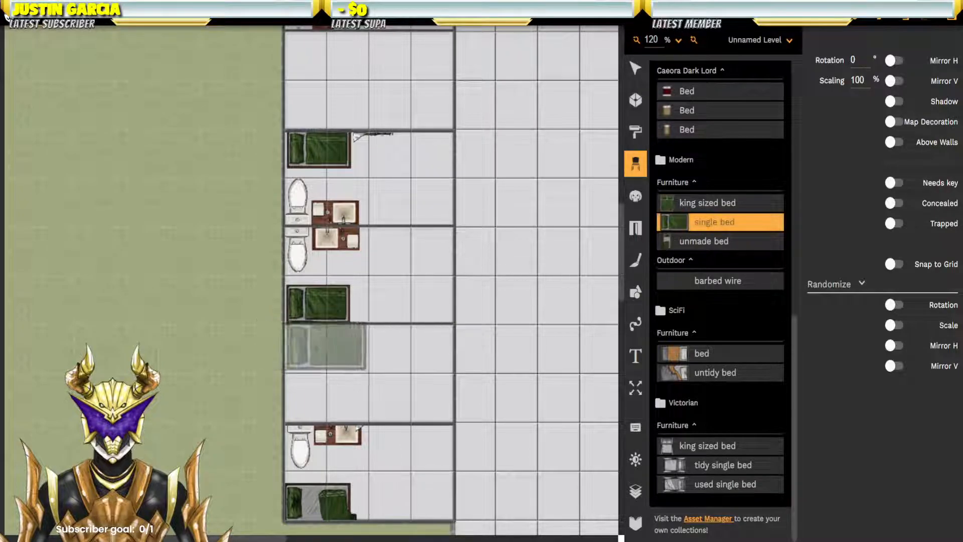
{"action": "left_click", "coordinate": [328, 349]}
{"action": "left_click_drag", "start_coordinate": [395, 151], "coordinate": [494, 380]}
{"action": "left_click", "coordinate": [432, 301]}
{"action": "left_click_drag", "start_coordinate": [478, 159], "coordinate": [434, 403]}
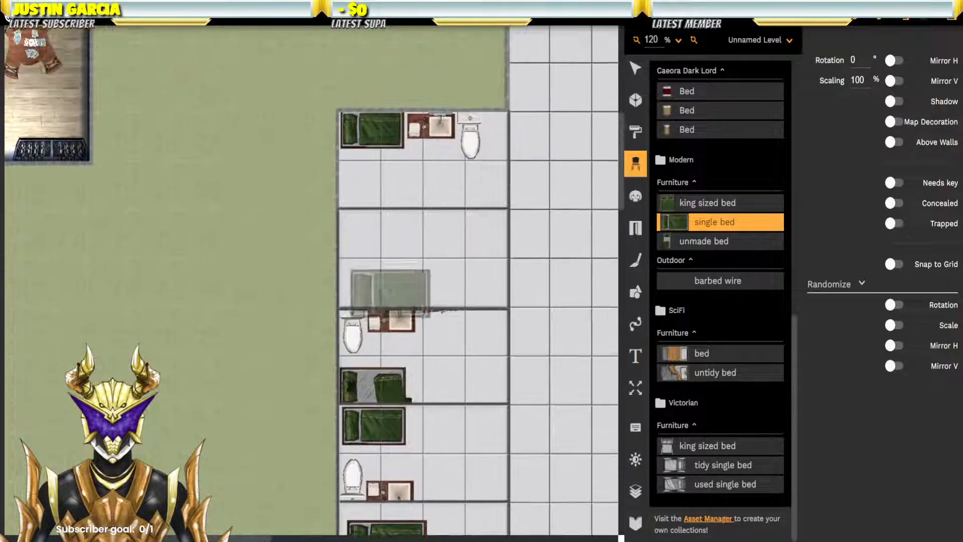
{"action": "left_click", "coordinate": [401, 258]}
{"action": "left_click_drag", "start_coordinate": [474, 335], "coordinate": [435, 174]}
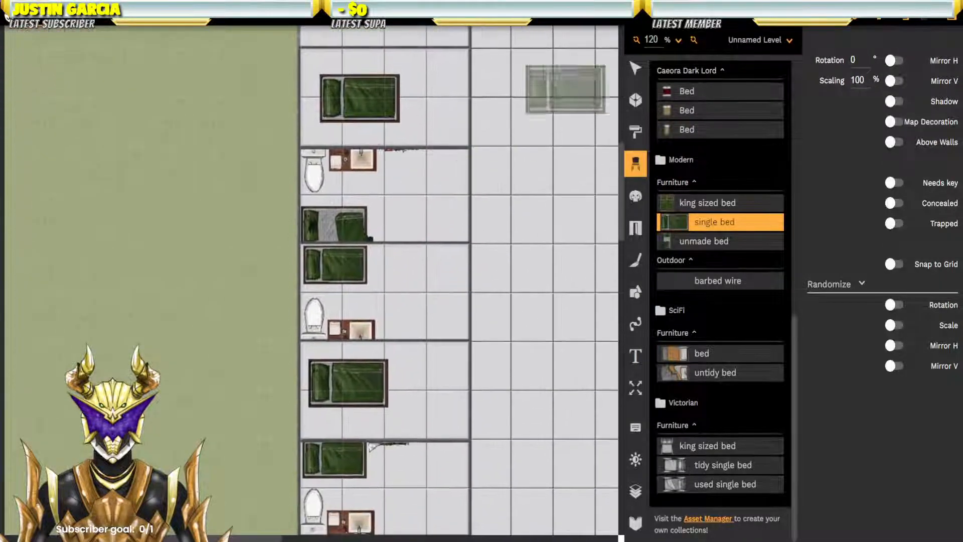
Step: Search the props for "sink" and place a Modern bathroom sink at 100% scaling in each of the three newly furnished west cells
{"action": "scroll", "coordinate": [723, 85], "scroll_direction": "up", "scroll_amount": 10}
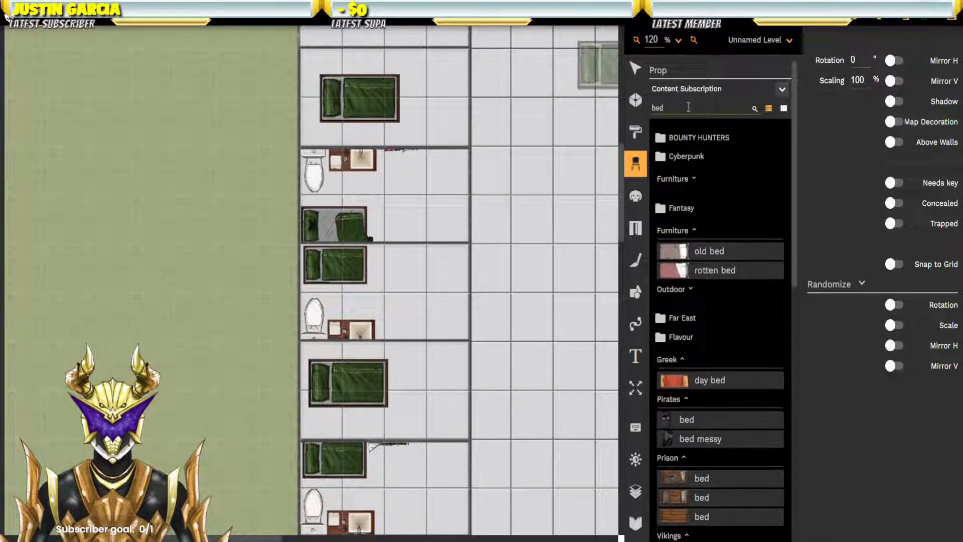
{"action": "type", "text": "sink"}
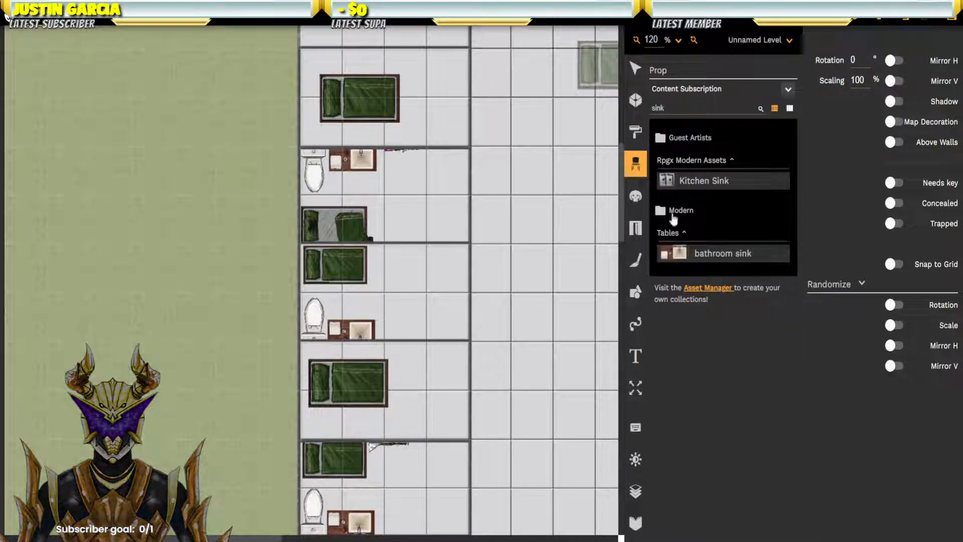
{"action": "left_click", "coordinate": [680, 253]}
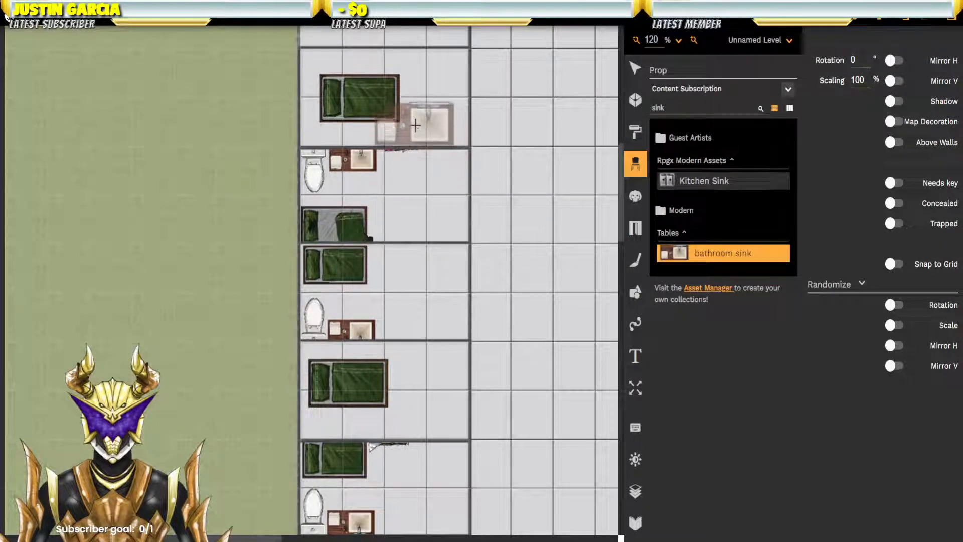
{"action": "left_click", "coordinate": [422, 90]}
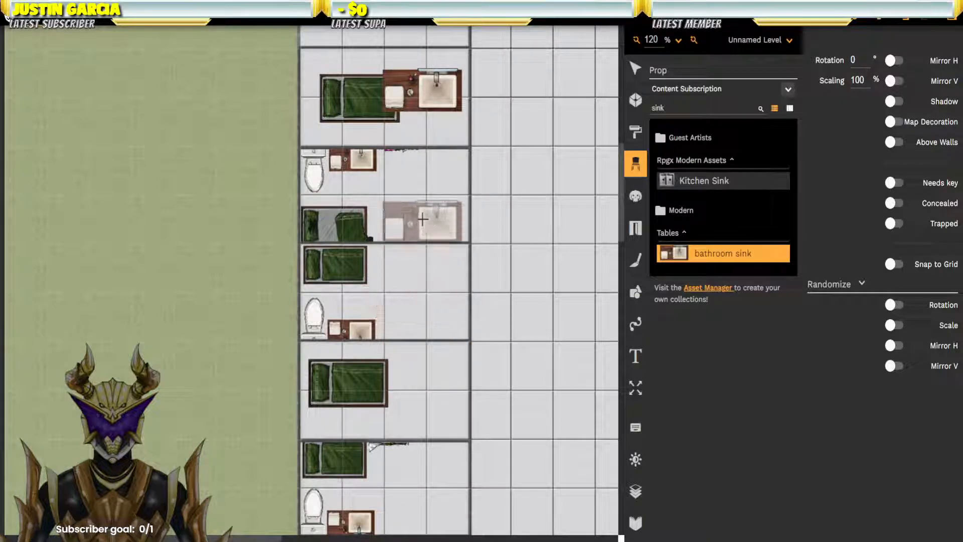
{"action": "left_click", "coordinate": [413, 381]}
{"action": "left_click_drag", "start_coordinate": [424, 419], "coordinate": [461, 114]}
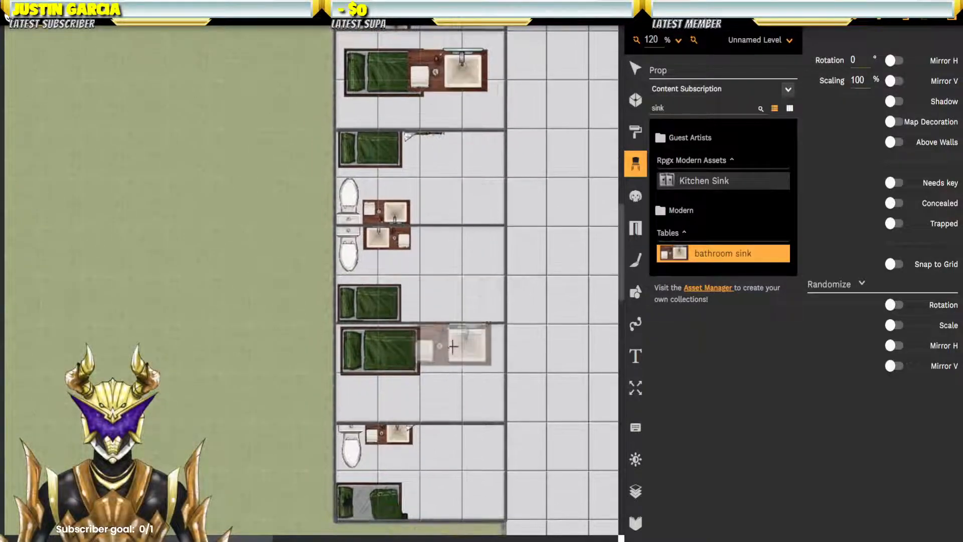
{"action": "left_click", "coordinate": [454, 366]}
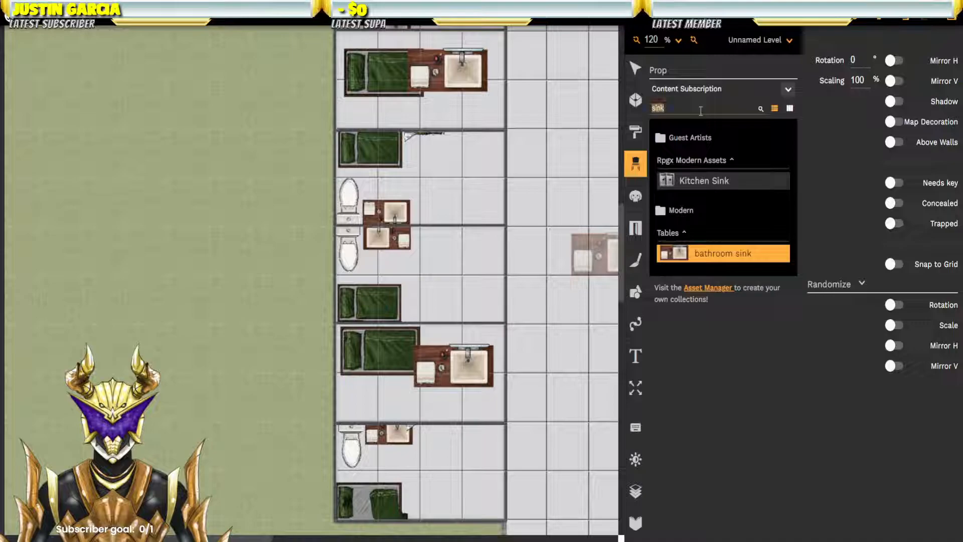
Step: Search the props for "toi" and place a toilet seat at 100% scaling in each of the same three west cells
{"action": "type", "text": "toi"}
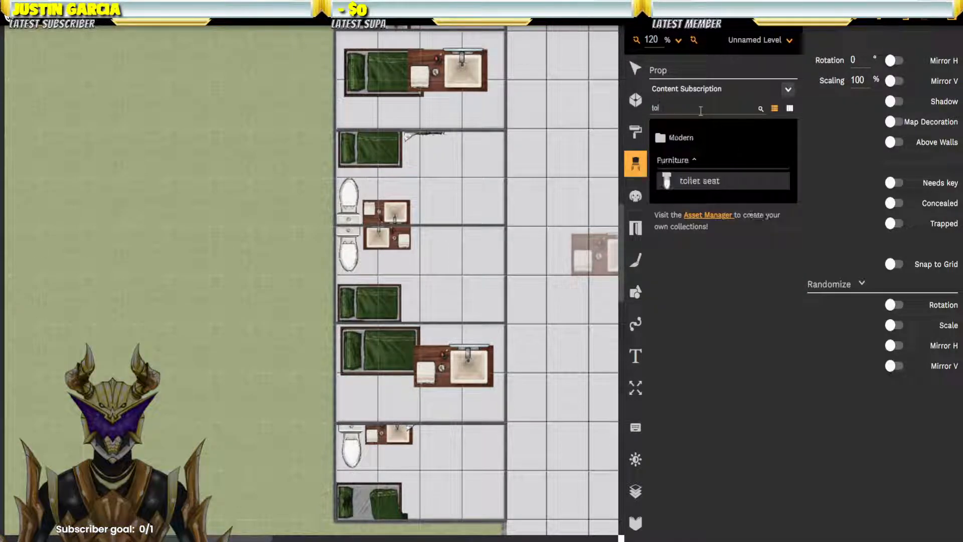
{"action": "left_click", "coordinate": [699, 180]}
{"action": "left_click", "coordinate": [387, 399]}
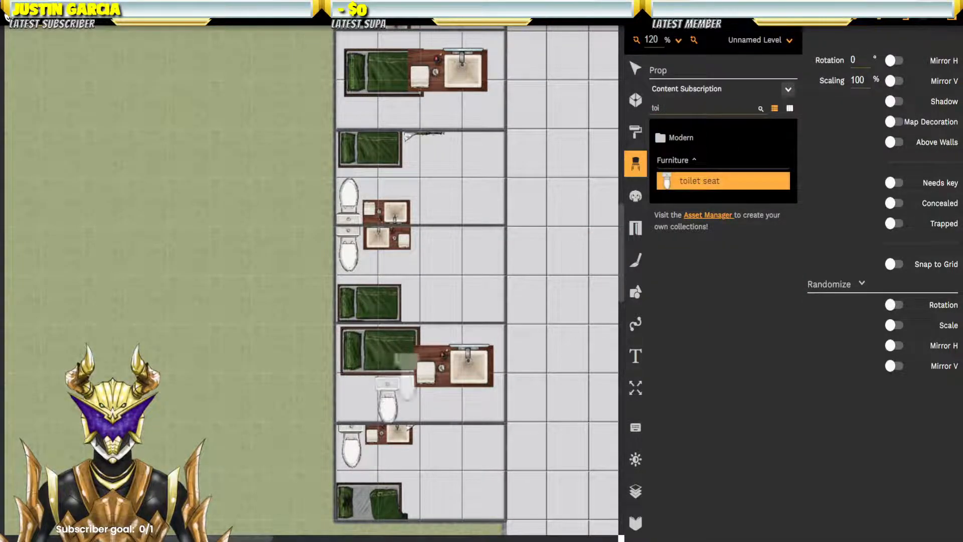
{"action": "left_click_drag", "start_coordinate": [462, 214], "coordinate": [483, 456]}
{"action": "left_click", "coordinate": [510, 322]}
{"action": "left_click_drag", "start_coordinate": [478, 193], "coordinate": [448, 384]}
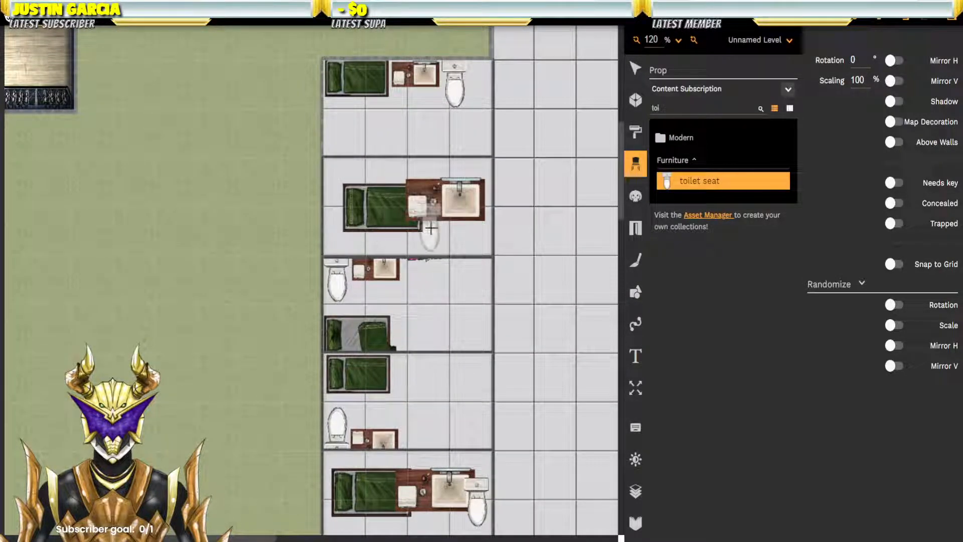
{"action": "left_click", "coordinate": [458, 224]}
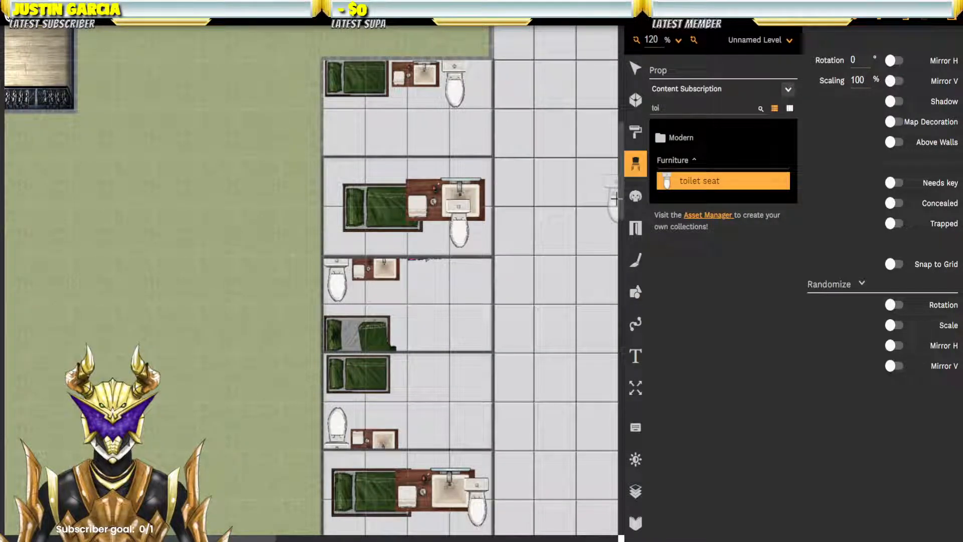
Step: Move the single bed in the second west cell from the north into its upper-left corner and scale it to 80%
{"action": "left_click", "coordinate": [636, 68]}
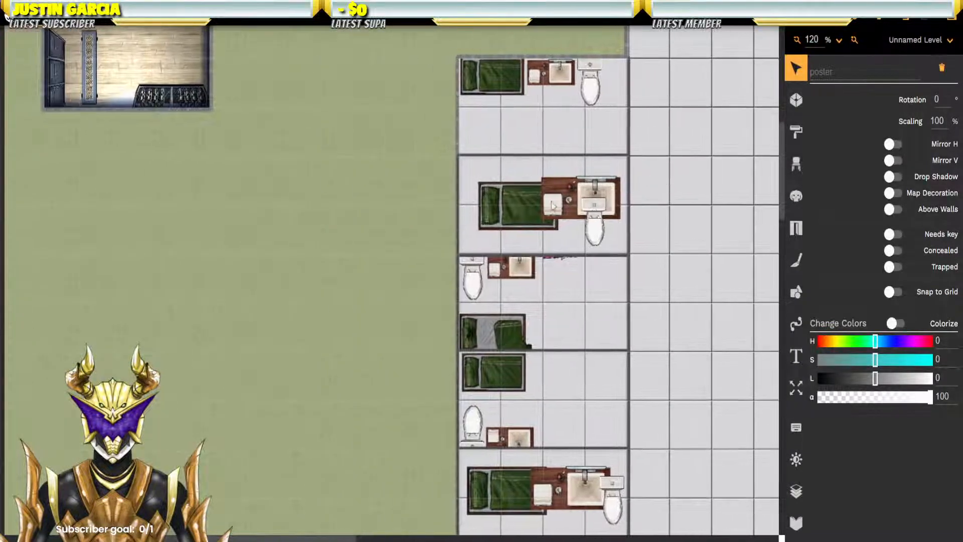
{"action": "left_click", "coordinate": [516, 200]}
{"action": "left_click", "coordinate": [517, 204]}
{"action": "left_click_drag", "start_coordinate": [517, 204], "coordinate": [497, 177]}
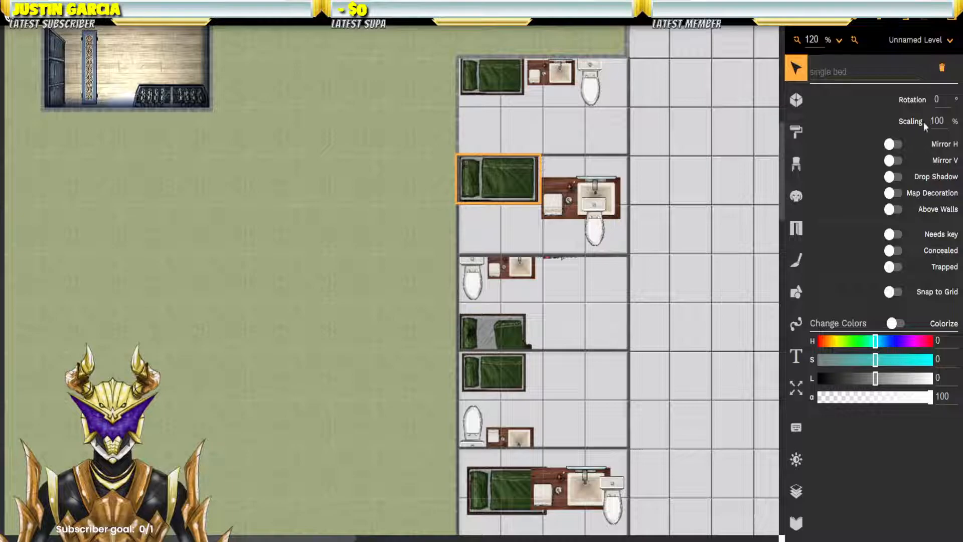
{"action": "left_click_drag", "start_coordinate": [924, 127], "coordinate": [911, 127]}
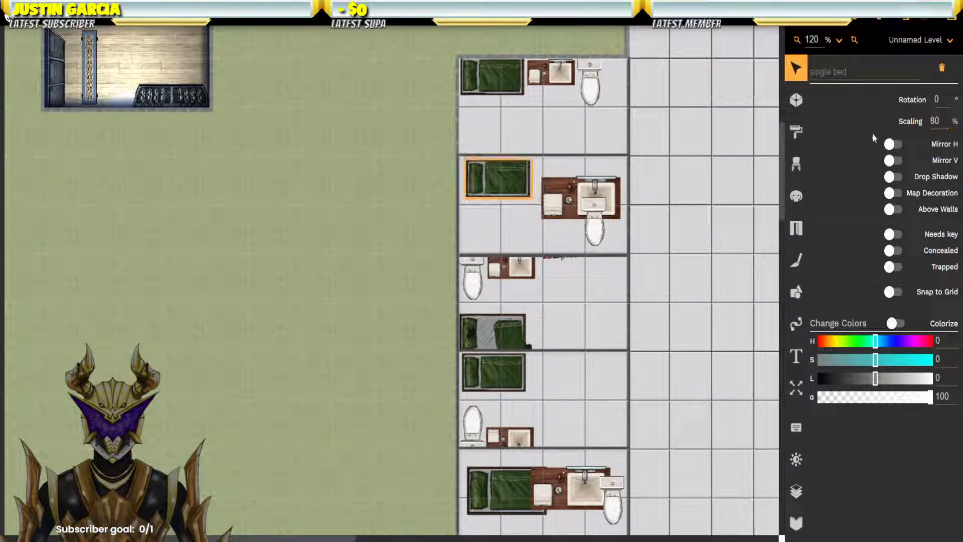
Step: Scale that cell's bathroom sink to 60%, then move the toilet into the cell's lower-left corner and mirror it vertically
{"action": "left_click", "coordinate": [567, 209]}
{"action": "double_click", "coordinate": [937, 121]}
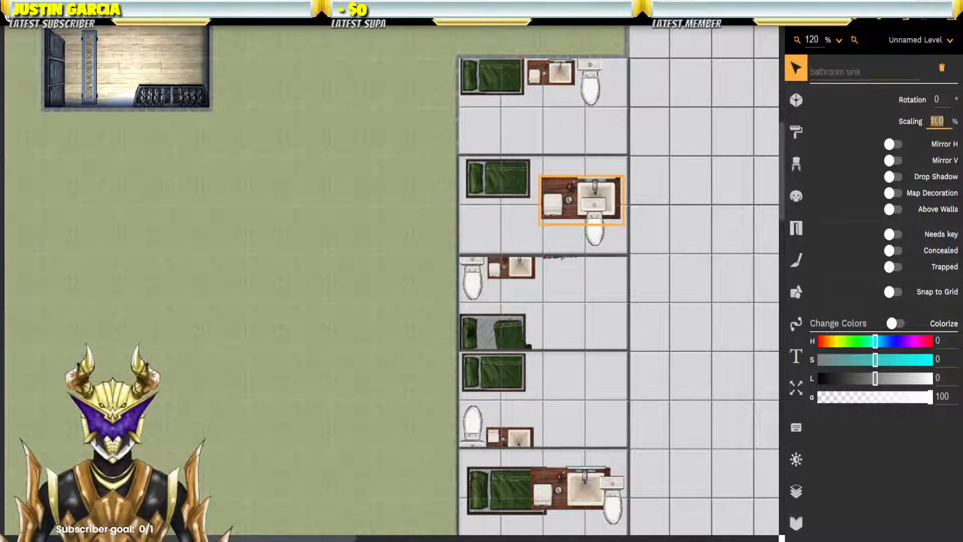
{"action": "type", "text": "60"}
{"action": "left_click_drag", "start_coordinate": [598, 232], "coordinate": [476, 235]}
{"action": "left_click", "coordinate": [890, 160]}
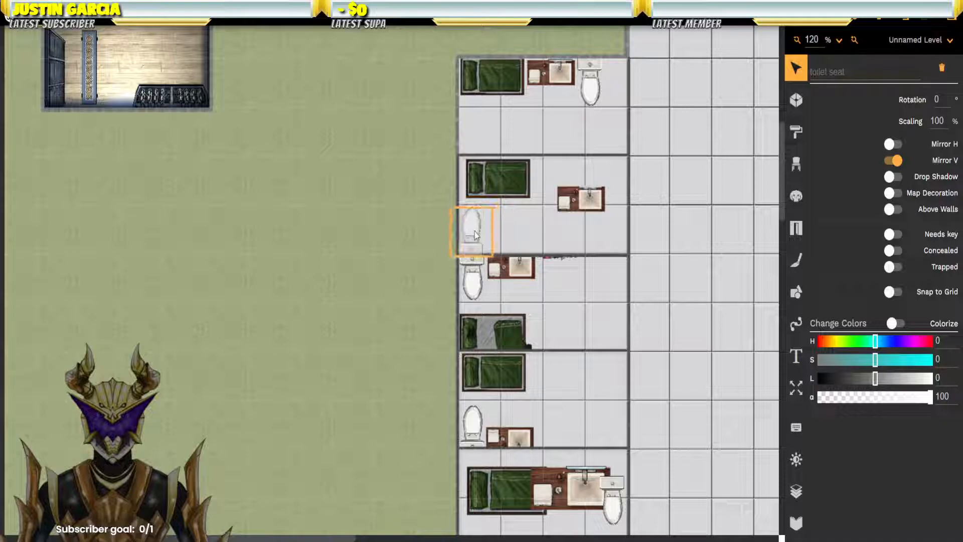
Step: Mirror the bathroom sink vertically and horizontally and place it beside the toilet against the cell's lower wall
{"action": "left_click", "coordinate": [580, 206]}
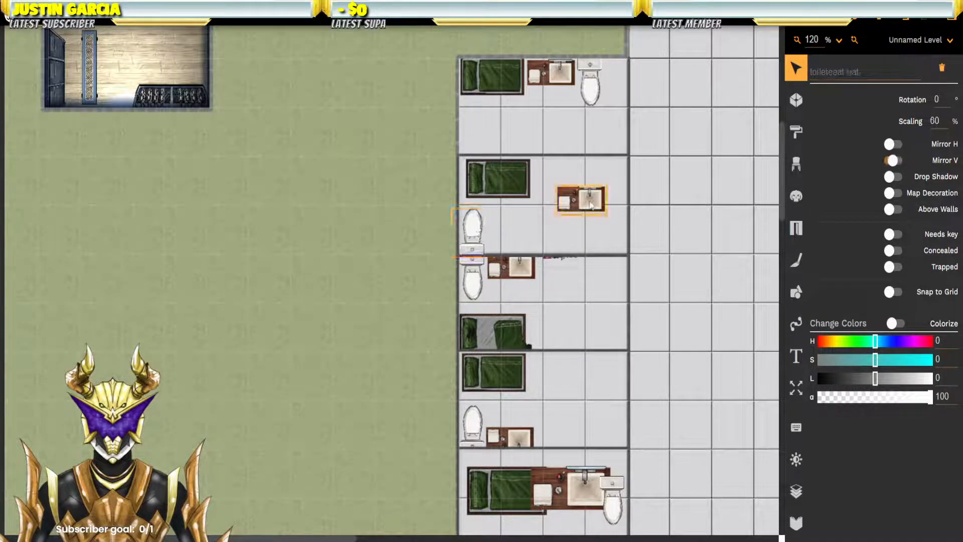
{"action": "left_click", "coordinate": [890, 161]}
{"action": "left_click_drag", "start_coordinate": [587, 201], "coordinate": [522, 250]}
{"action": "left_click", "coordinate": [891, 144]}
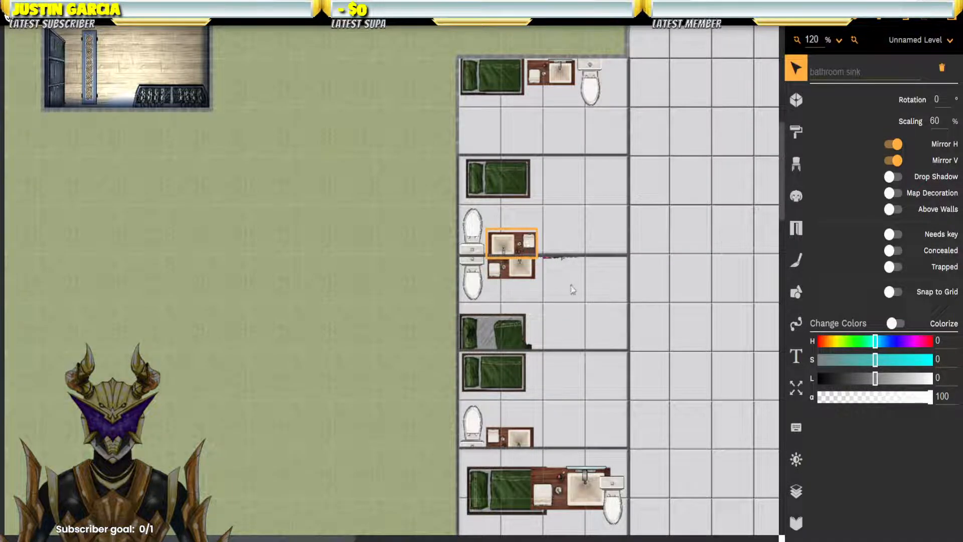
Step: Shrink the oversized single bed in the middle unarranged west cell to match its neighbours and move it into the cell's lower-left corner
{"action": "left_click_drag", "start_coordinate": [571, 266], "coordinate": [565, 221]}
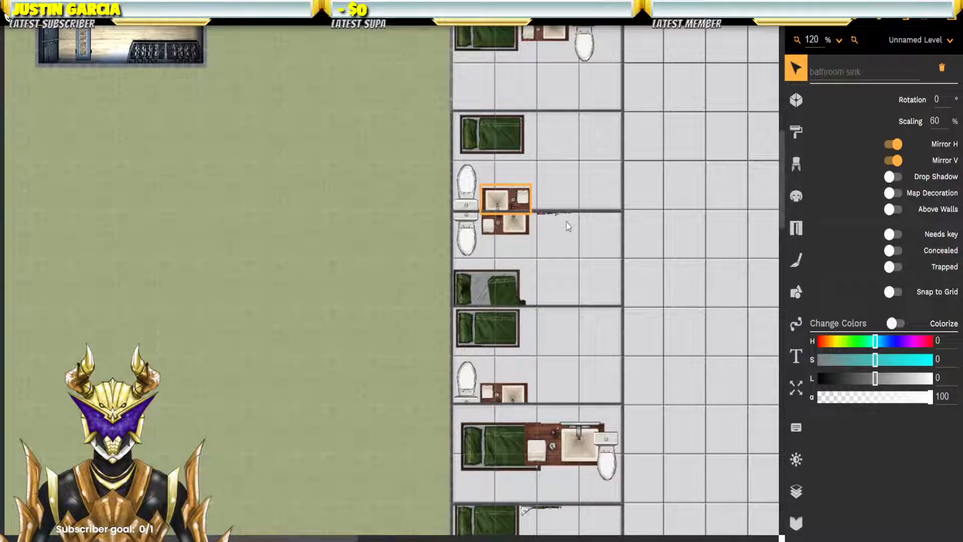
{"action": "scroll", "coordinate": [570, 374], "scroll_direction": "down", "scroll_amount": 3}
{"action": "left_click", "coordinate": [505, 242]}
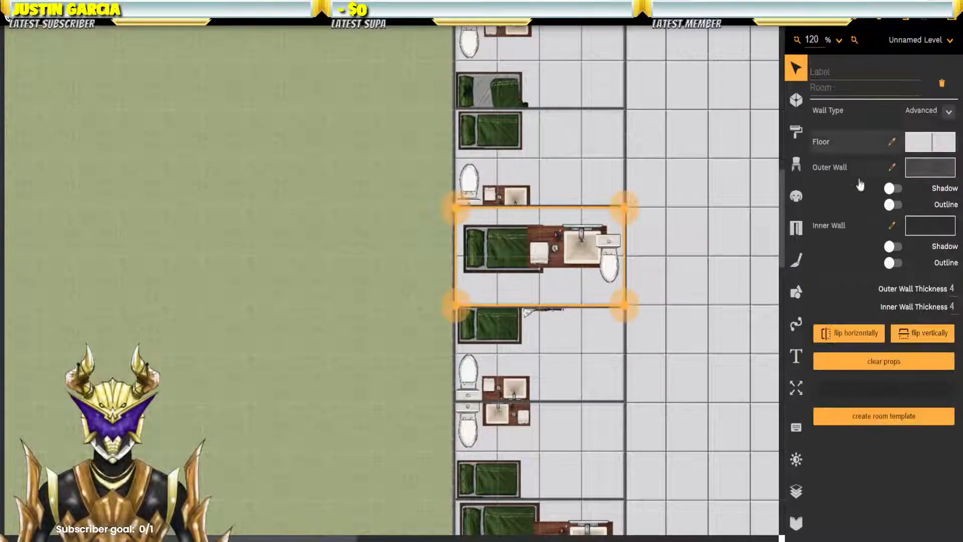
{"action": "left_click", "coordinate": [491, 248]}
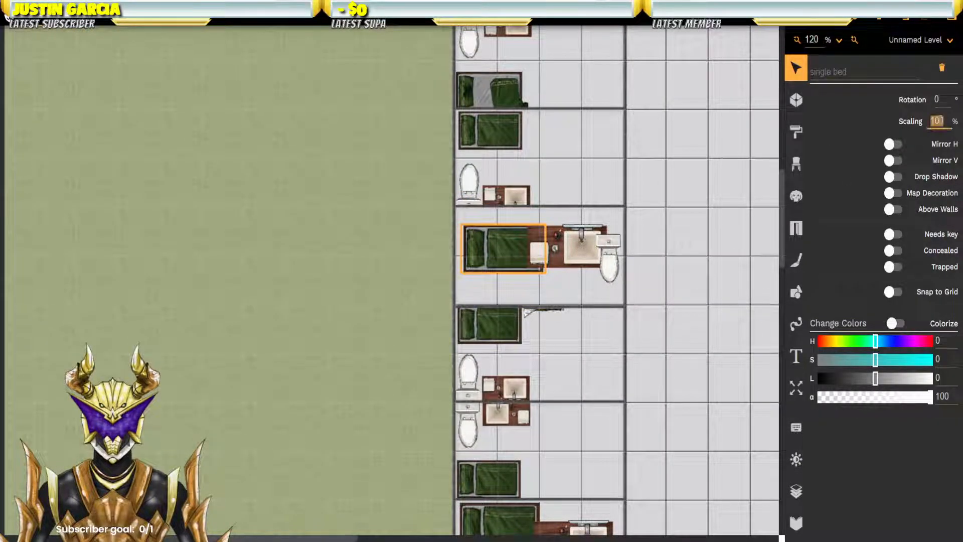
{"action": "key", "text": "Return"}
{"action": "left_click_drag", "start_coordinate": [499, 246], "coordinate": [499, 284]}
Step: Scale that cell's bathroom sink to 60% and line it up with the toilet along the upper wall, toilet in the left corner
{"action": "left_click", "coordinate": [595, 236]}
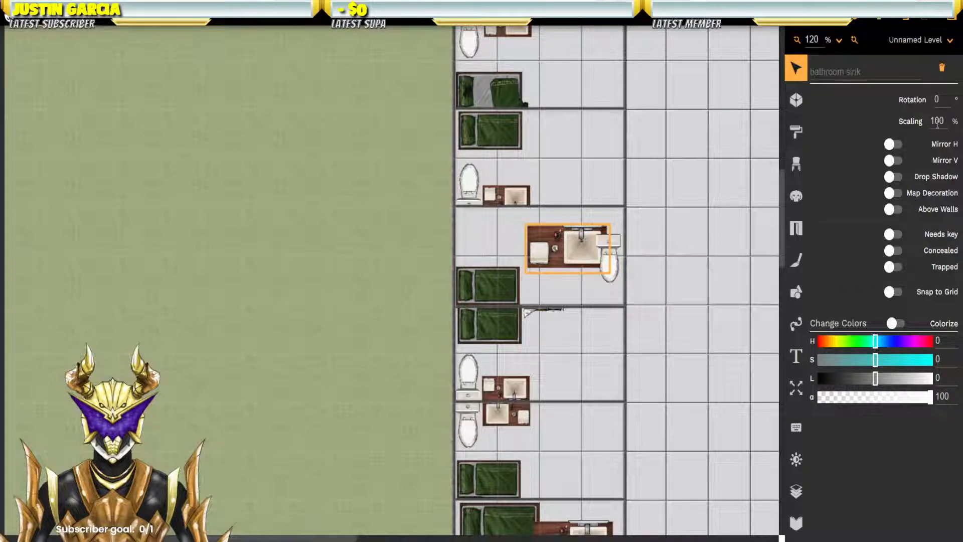
{"action": "type", "text": "60"}
{"action": "key", "text": "Return"}
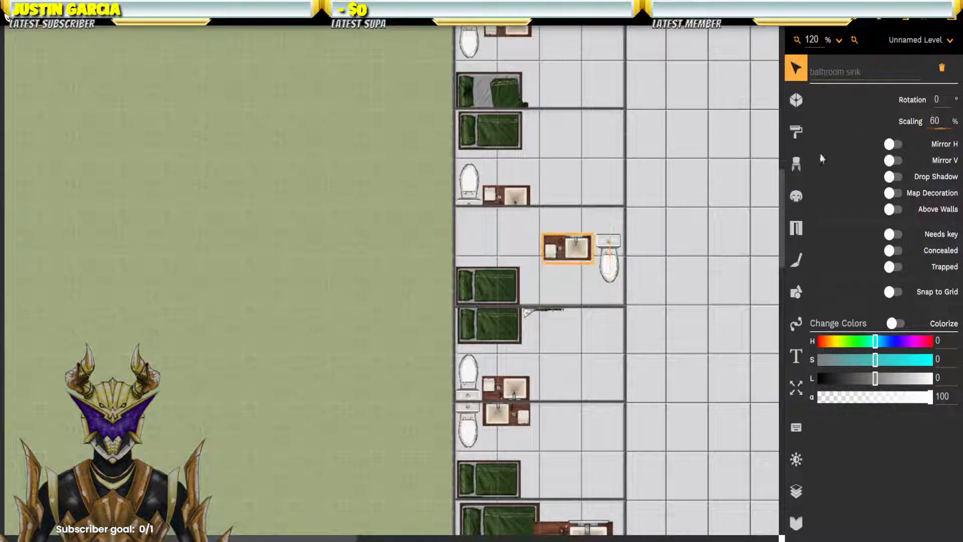
{"action": "left_click_drag", "start_coordinate": [572, 250], "coordinate": [515, 221]}
{"action": "left_click", "coordinate": [605, 251]}
{"action": "left_click_drag", "start_coordinate": [605, 250], "coordinate": [472, 223]}
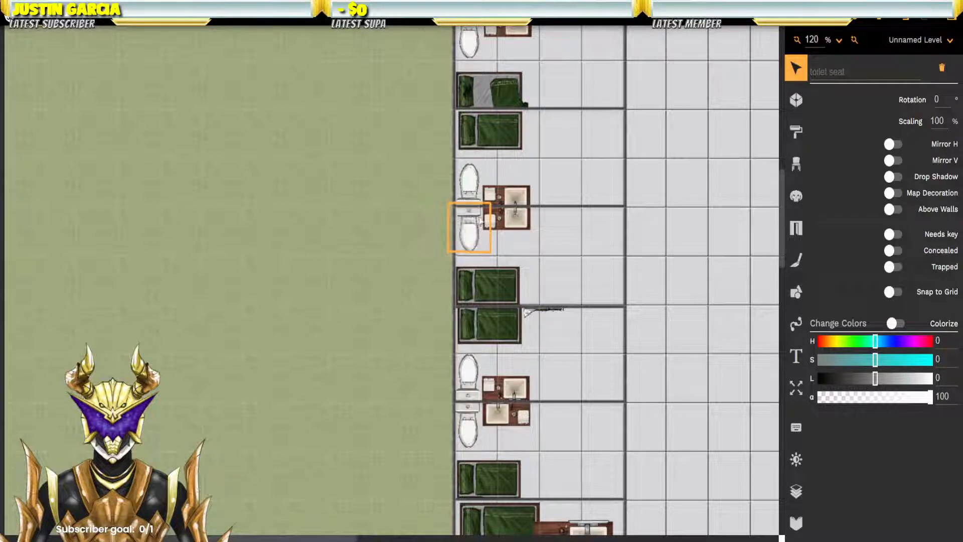
Step: Scale the single bed in the second-to-last west cell to 80% and move it into the cell's upper-left corner
{"action": "scroll", "coordinate": [557, 255], "scroll_direction": "down", "scroll_amount": 5}
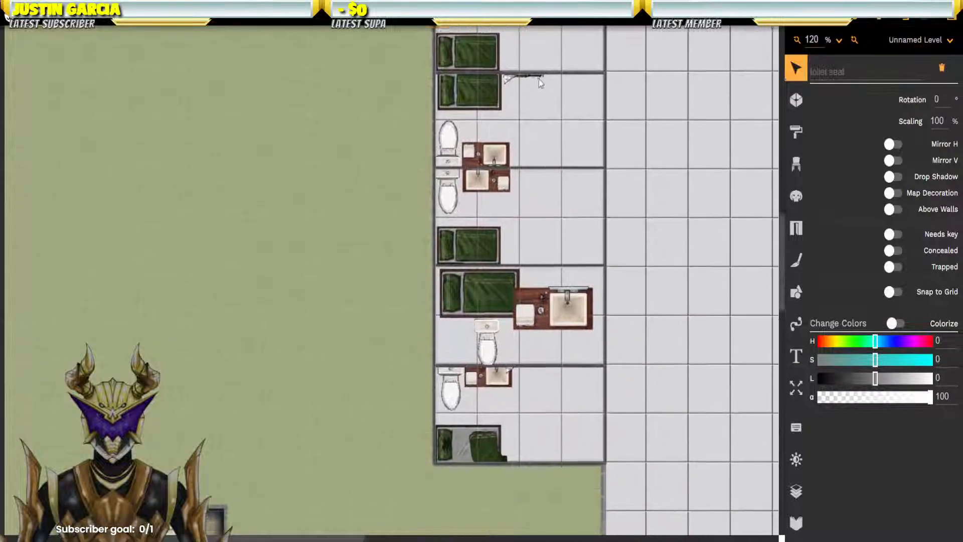
{"action": "left_click", "coordinate": [469, 293]}
{"action": "left_click", "coordinate": [489, 275]}
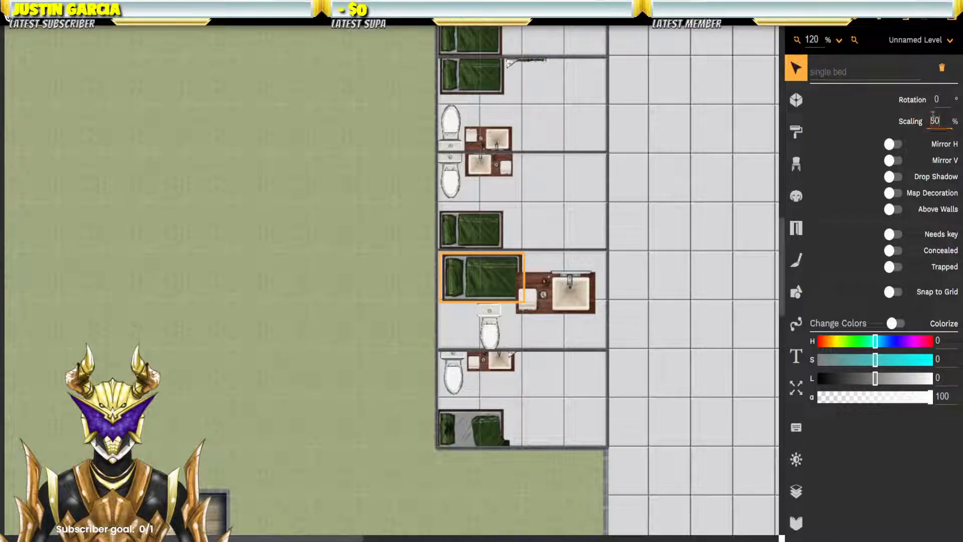
{"action": "key", "text": "Return"}
{"action": "left_click_drag", "start_coordinate": [489, 290], "coordinate": [477, 286]}
Step: Scale the bathroom sink in the second-to-last west cell to 60% and mirror it vertically and horizontally
{"action": "left_click", "coordinate": [572, 294]}
{"action": "left_click", "coordinate": [942, 120]}
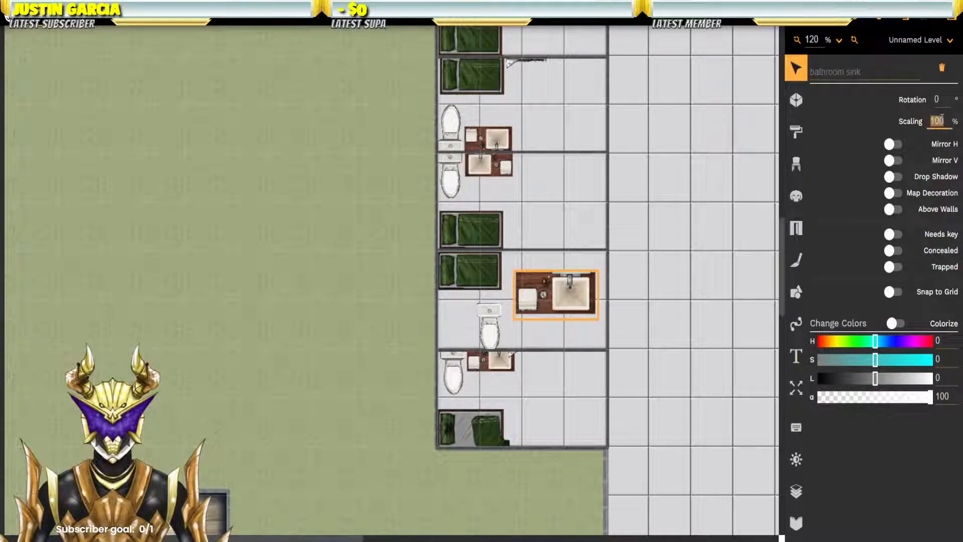
{"action": "type", "text": "60"}
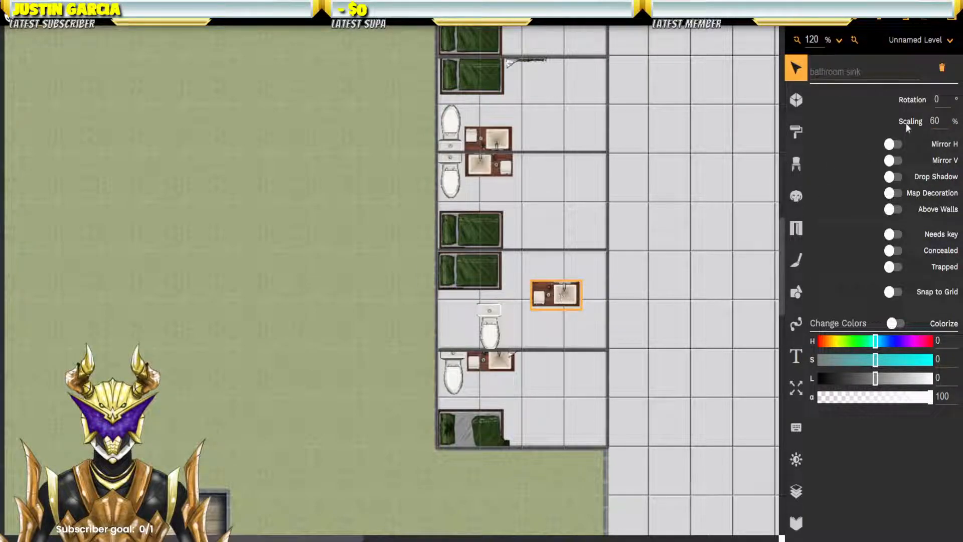
{"action": "left_click", "coordinate": [892, 160]}
{"action": "left_click", "coordinate": [893, 144]}
Step: Mirror the toilet vertically, move it into the second-to-last cell's lower-left corner, and place the sink beside it against the lower wall
{"action": "left_click", "coordinate": [501, 330]}
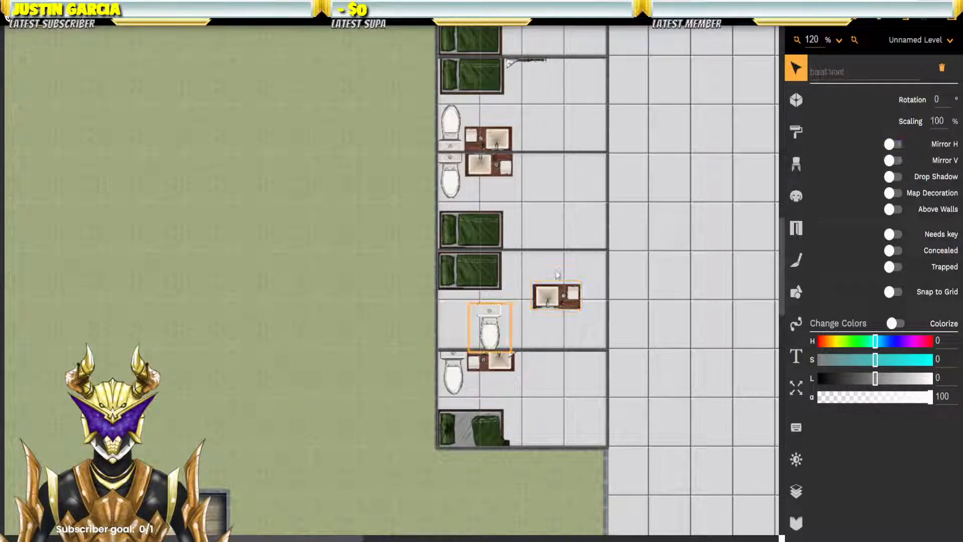
{"action": "left_click", "coordinate": [893, 161]}
{"action": "left_click_drag", "start_coordinate": [492, 329], "coordinate": [471, 331]}
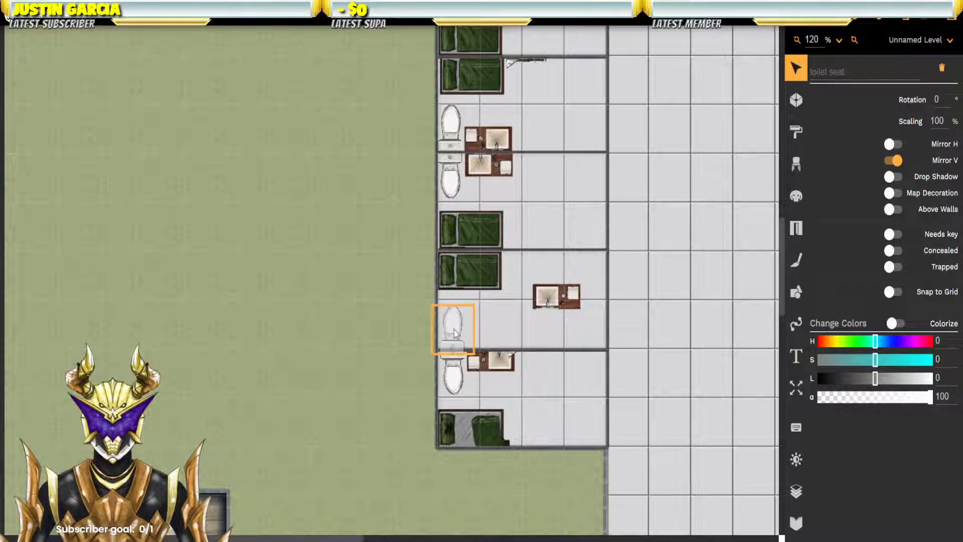
{"action": "left_click", "coordinate": [568, 303]}
{"action": "left_click_drag", "start_coordinate": [568, 303], "coordinate": [510, 340]}
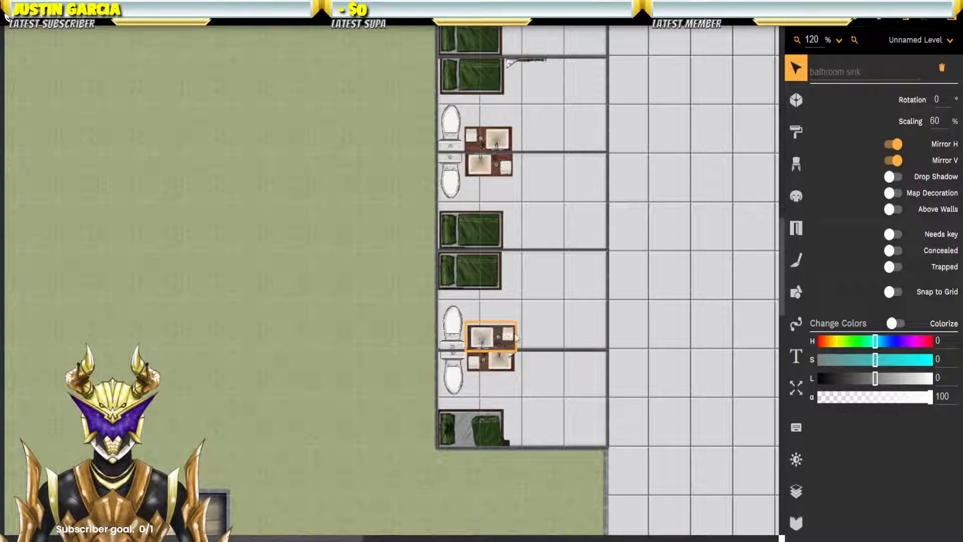
{"action": "left_click", "coordinate": [573, 306]}
{"action": "left_click", "coordinate": [407, 306]}
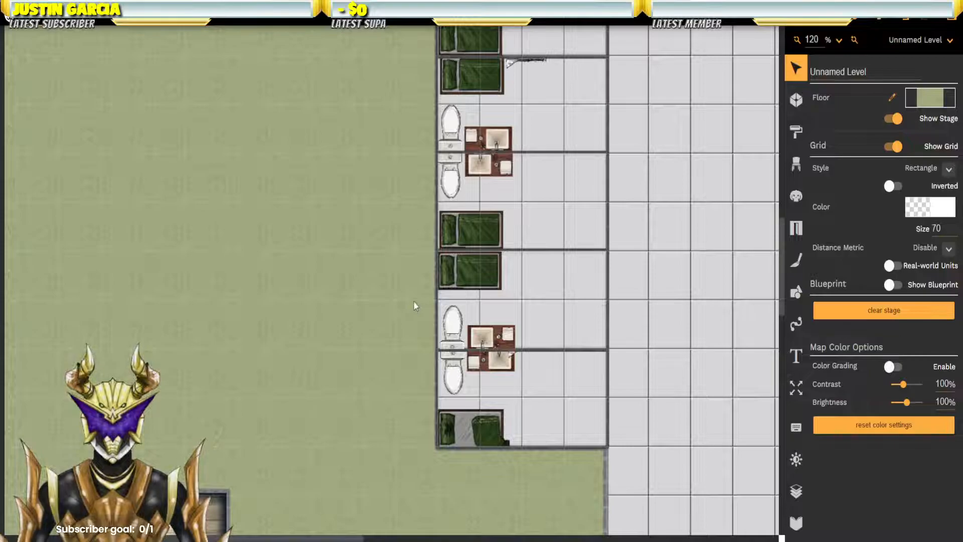
Step: Turn off the inner wall shadow for the four southernmost east cells
{"action": "scroll", "coordinate": [415, 306], "scroll_direction": "down", "scroll_amount": 2}
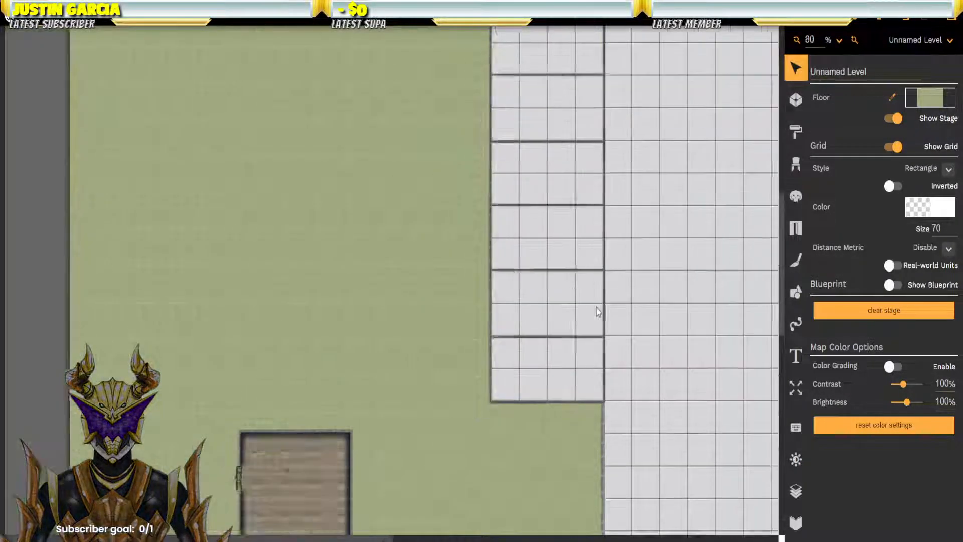
{"action": "scroll", "coordinate": [597, 308], "scroll_direction": "down", "scroll_amount": 1}
{"action": "left_click_drag", "start_coordinate": [690, 137], "coordinate": [441, 194]}
{"action": "left_click", "coordinate": [629, 401]}
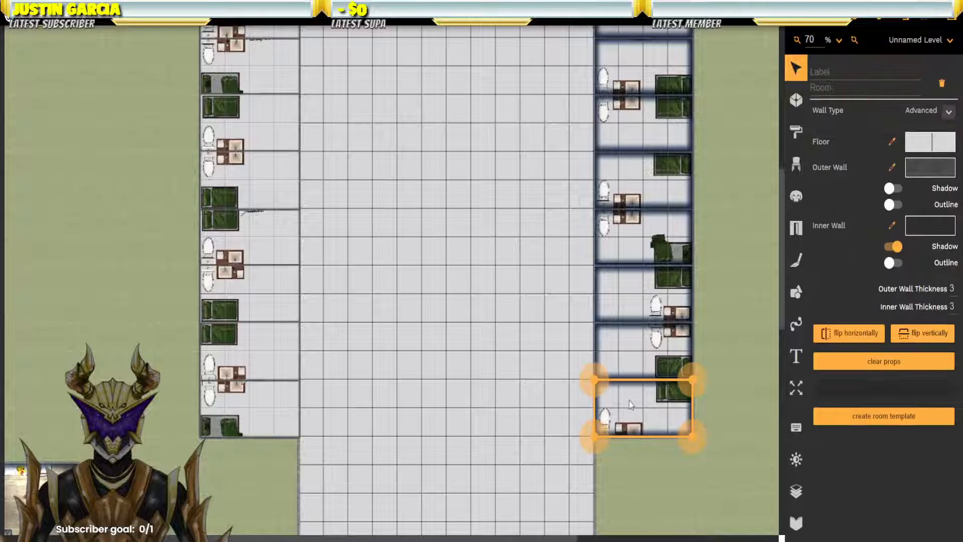
{"action": "left_click", "coordinate": [891, 247]}
{"action": "left_click", "coordinate": [613, 354]}
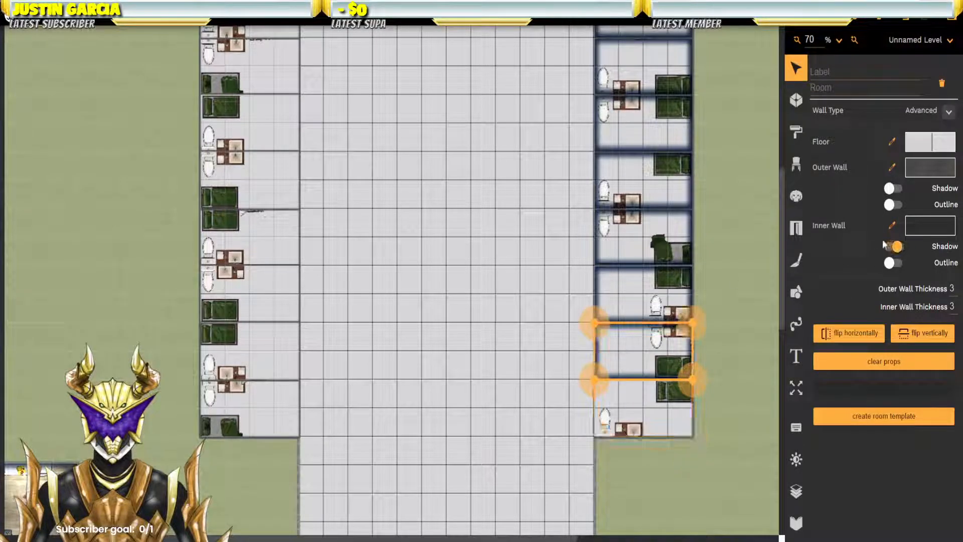
{"action": "left_click", "coordinate": [892, 247]}
{"action": "left_click", "coordinate": [645, 252]}
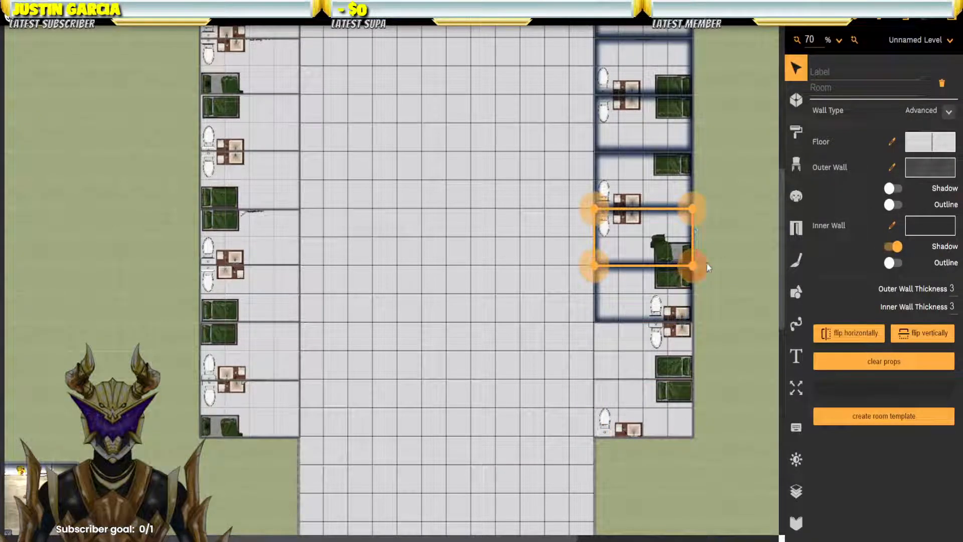
{"action": "left_click", "coordinate": [891, 246]}
{"action": "left_click", "coordinate": [643, 293]}
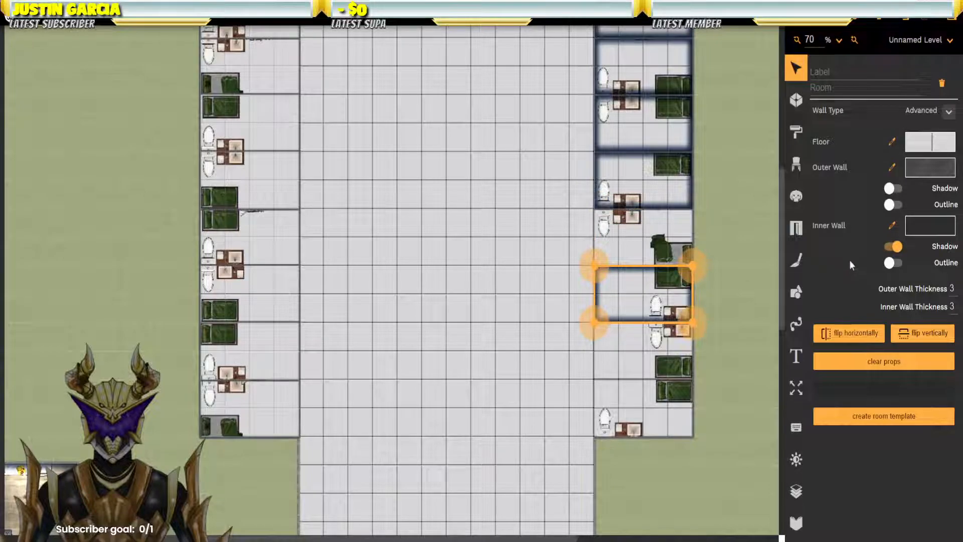
{"action": "left_click", "coordinate": [893, 247]}
{"action": "left_click", "coordinate": [612, 358]}
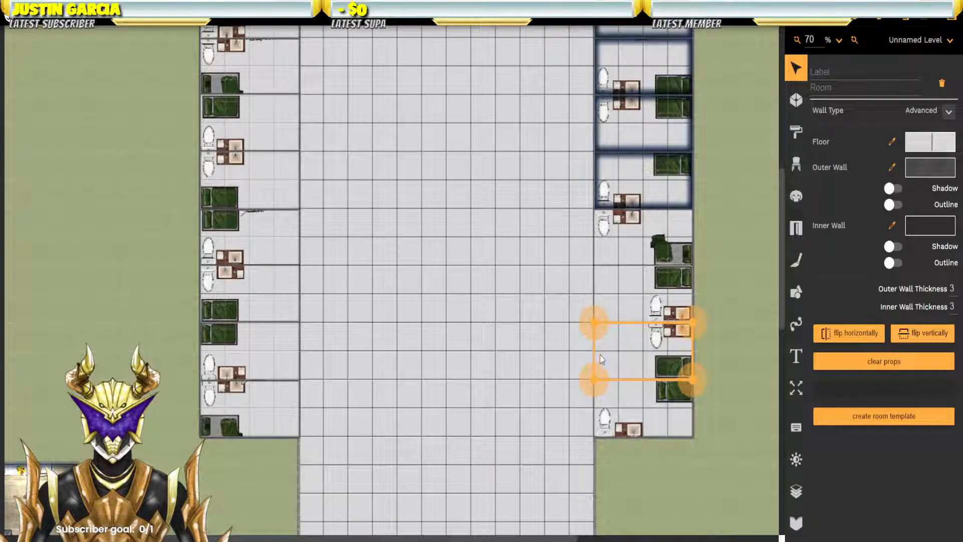
Step: Turn off the inner wall shadow for the remaining five east cells up to the northernmost one
{"action": "left_click_drag", "start_coordinate": [559, 218], "coordinate": [509, 363]}
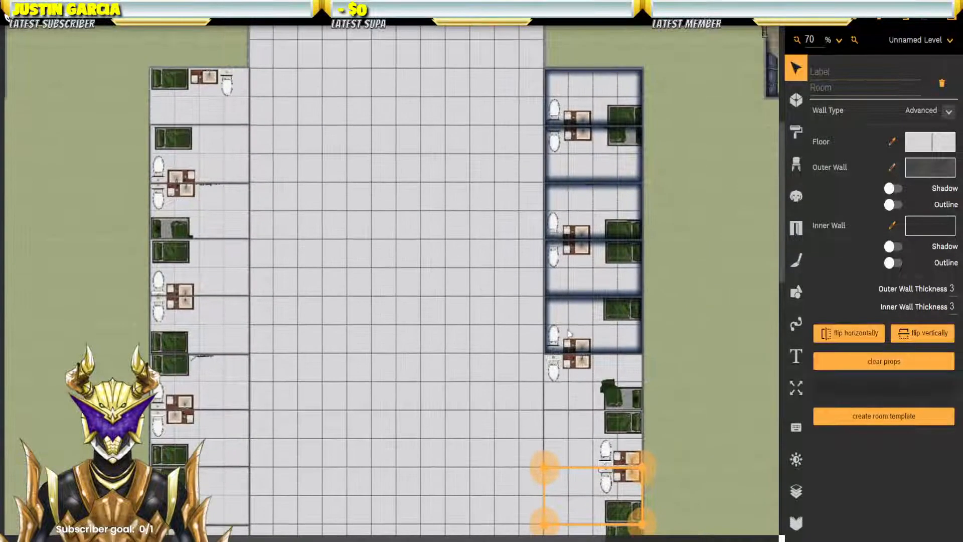
{"action": "left_click", "coordinate": [569, 332]}
{"action": "left_click", "coordinate": [893, 246]}
{"action": "left_click", "coordinate": [622, 264]}
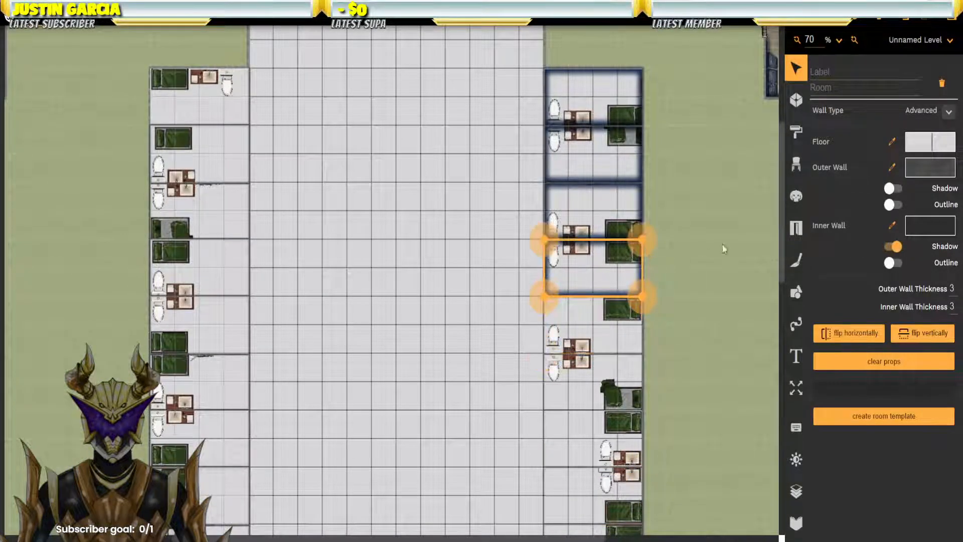
{"action": "left_click", "coordinate": [893, 246]}
{"action": "left_click", "coordinate": [582, 196]}
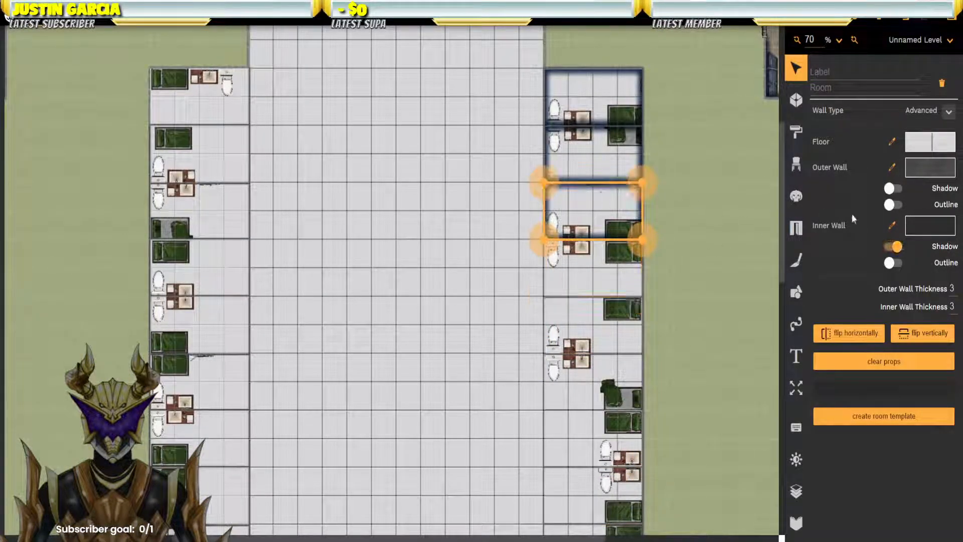
{"action": "left_click", "coordinate": [889, 247]}
{"action": "left_click", "coordinate": [637, 173]}
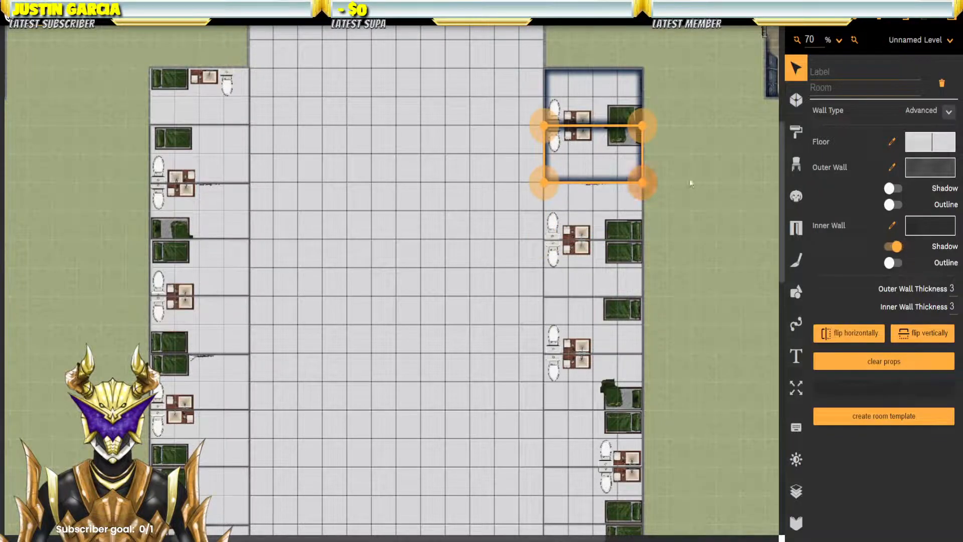
{"action": "left_click", "coordinate": [893, 246]}
{"action": "left_click", "coordinate": [587, 101]}
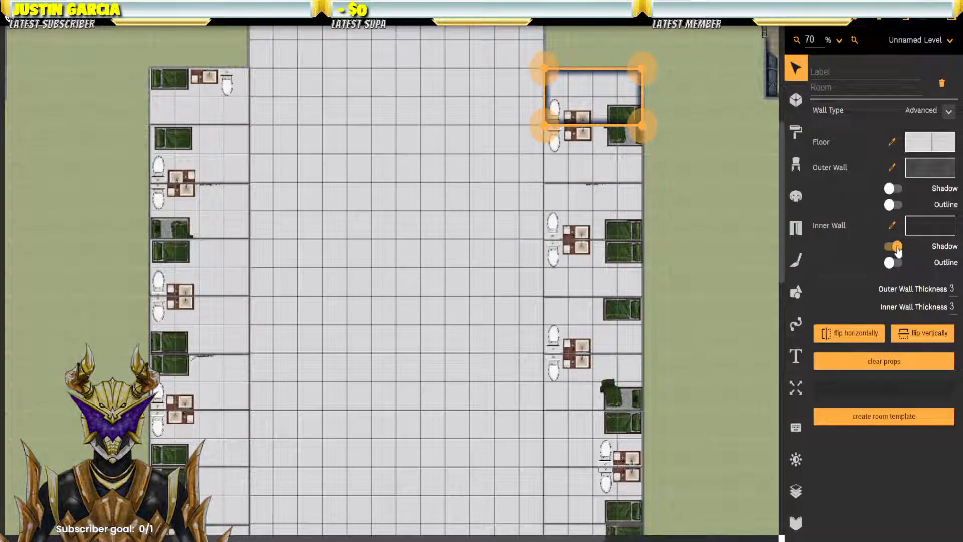
{"action": "left_click", "coordinate": [894, 248]}
{"action": "left_click", "coordinate": [534, 196]}
{"action": "left_click", "coordinate": [712, 241]}
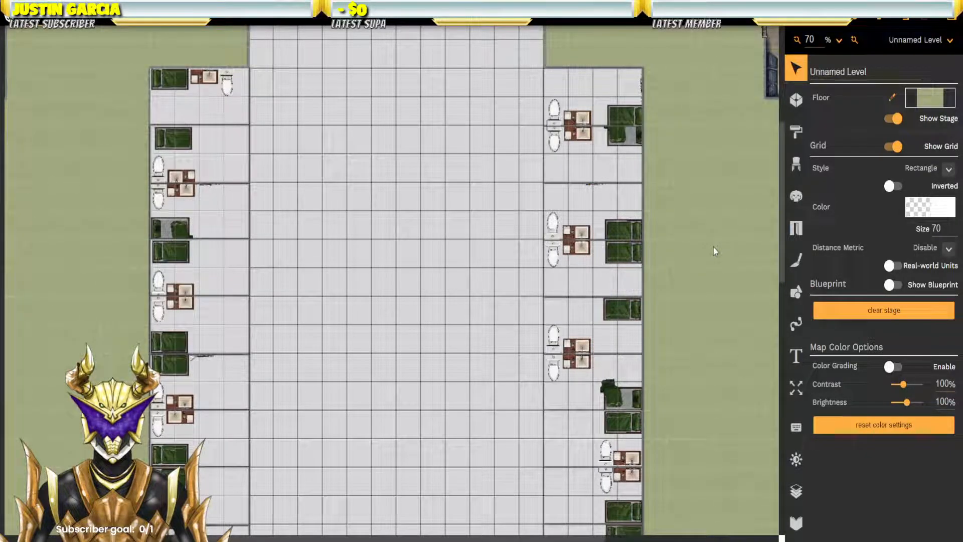
Step: Set the outer and inner wall thickness to 4 for the three southernmost east cells
{"action": "scroll", "coordinate": [661, 222], "scroll_direction": "down", "scroll_amount": 5}
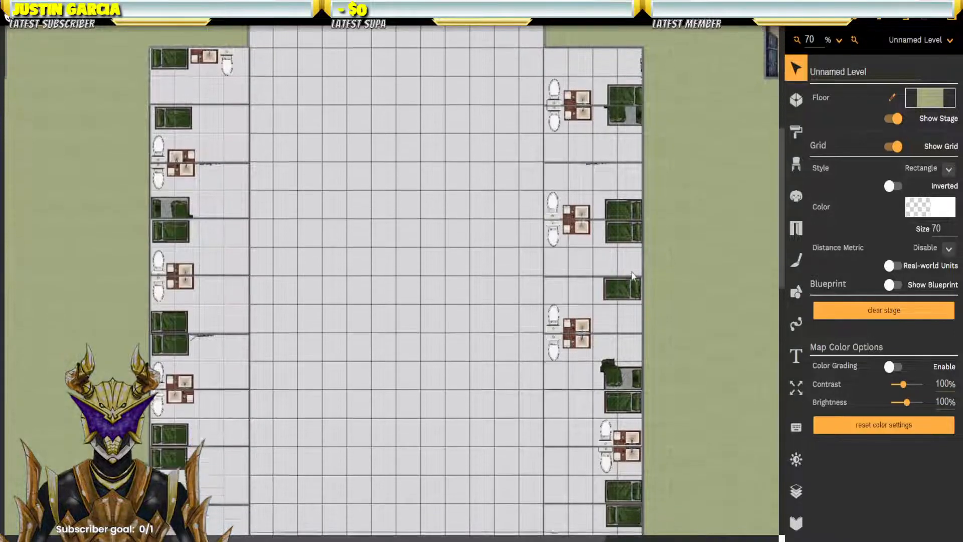
{"action": "left_click_drag", "start_coordinate": [632, 142], "coordinate": [629, 176]}
{"action": "left_click", "coordinate": [576, 435]}
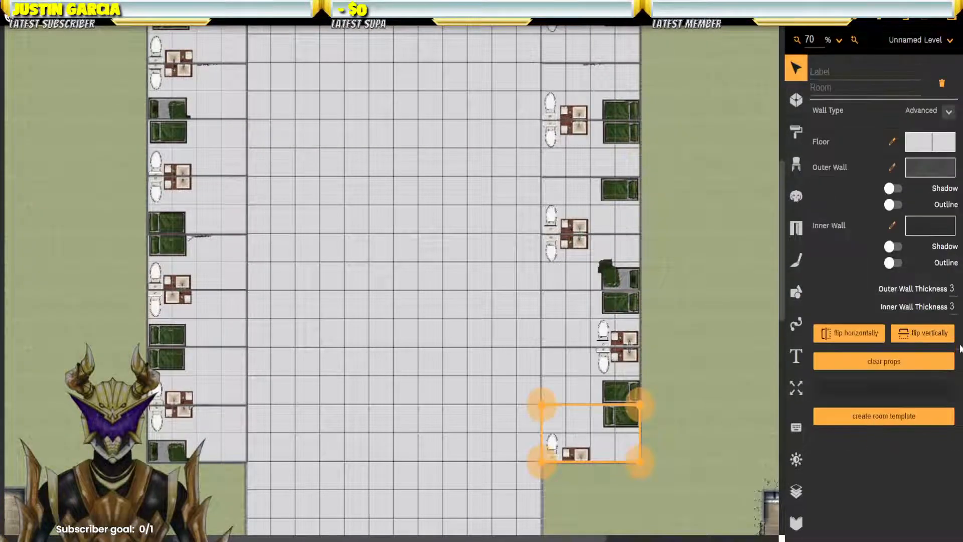
{"action": "key", "text": "Return"}
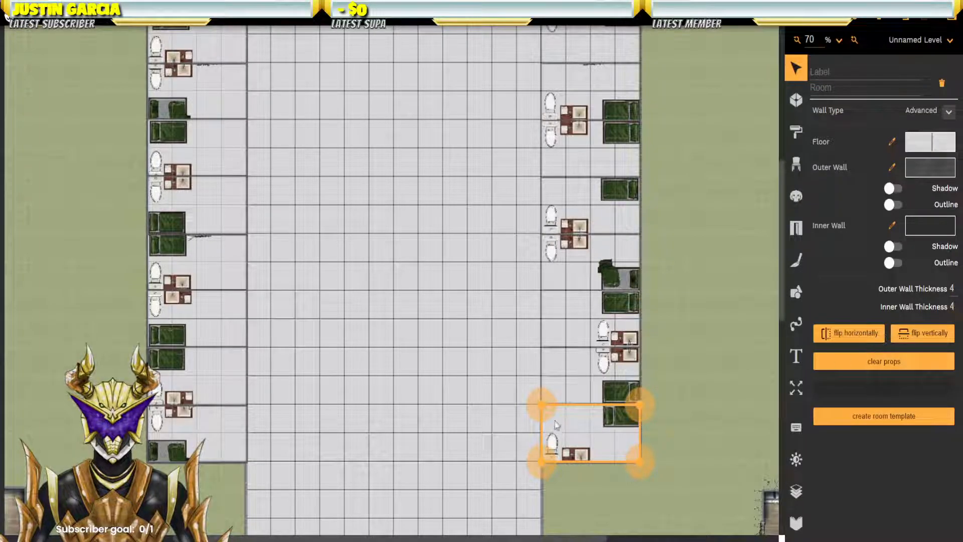
{"action": "left_click", "coordinate": [580, 365]}
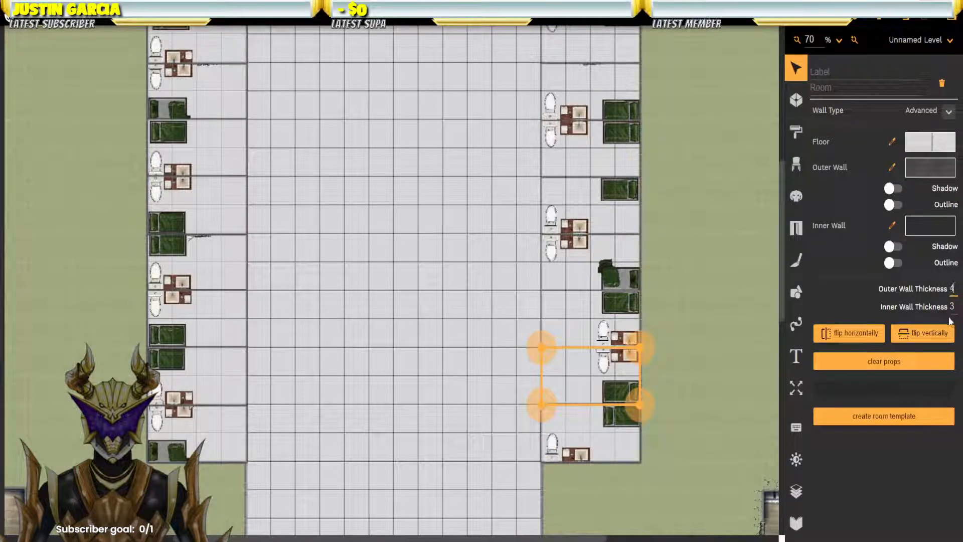
{"action": "left_click", "coordinate": [568, 325]}
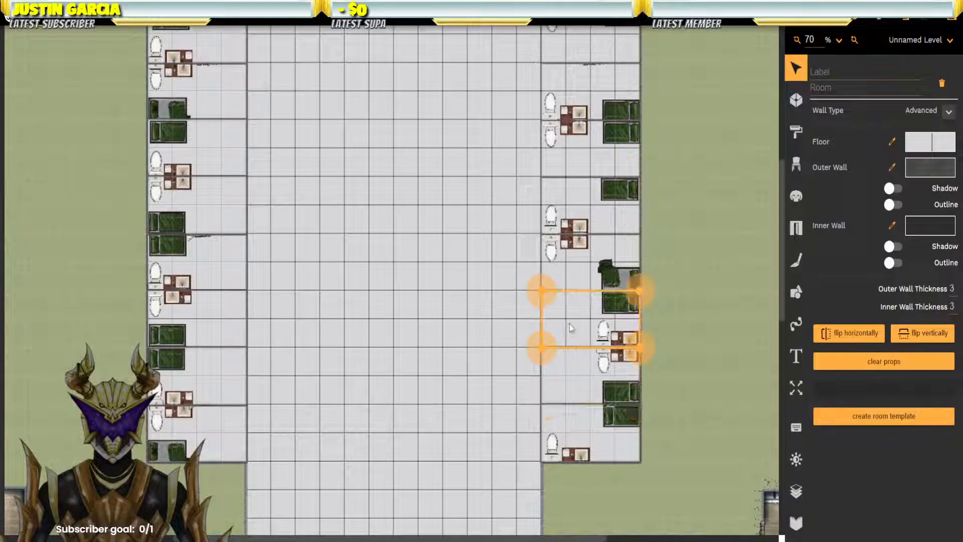
{"action": "double_click", "coordinate": [952, 289]}
{"action": "type", "text": "4"}
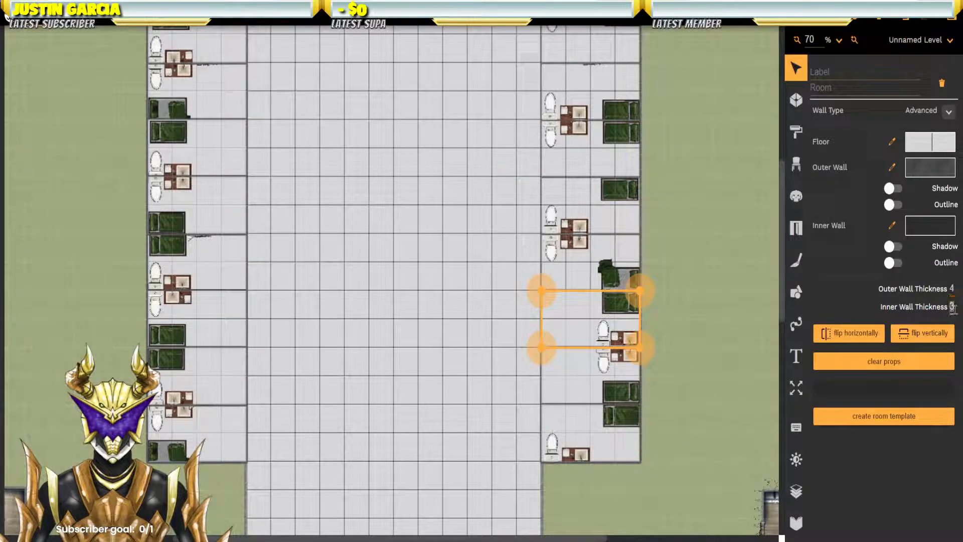
Step: Set the outer and inner wall thickness to 4 for the fourth and fifth east cells from the south
{"action": "left_click", "coordinate": [586, 280]}
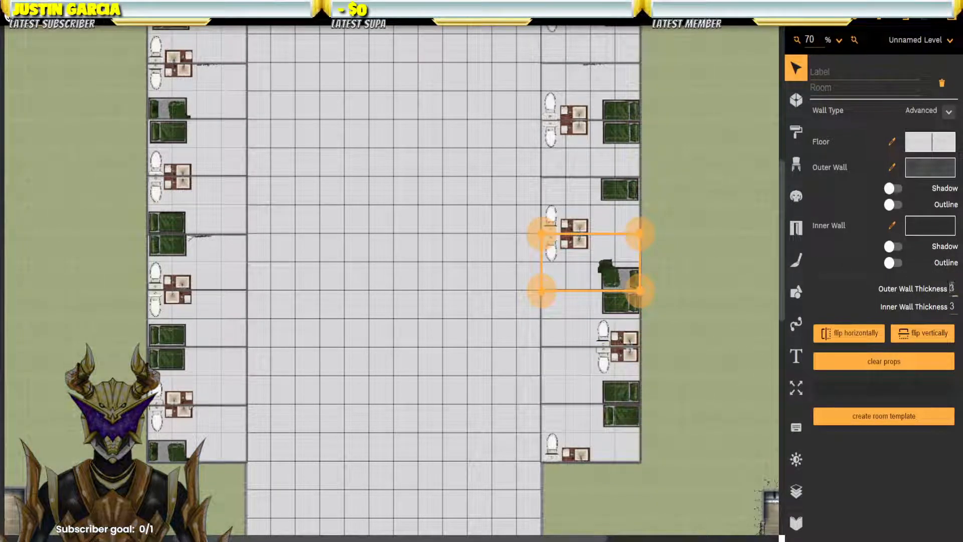
{"action": "double_click", "coordinate": [952, 306]}
{"action": "left_click", "coordinate": [576, 208]}
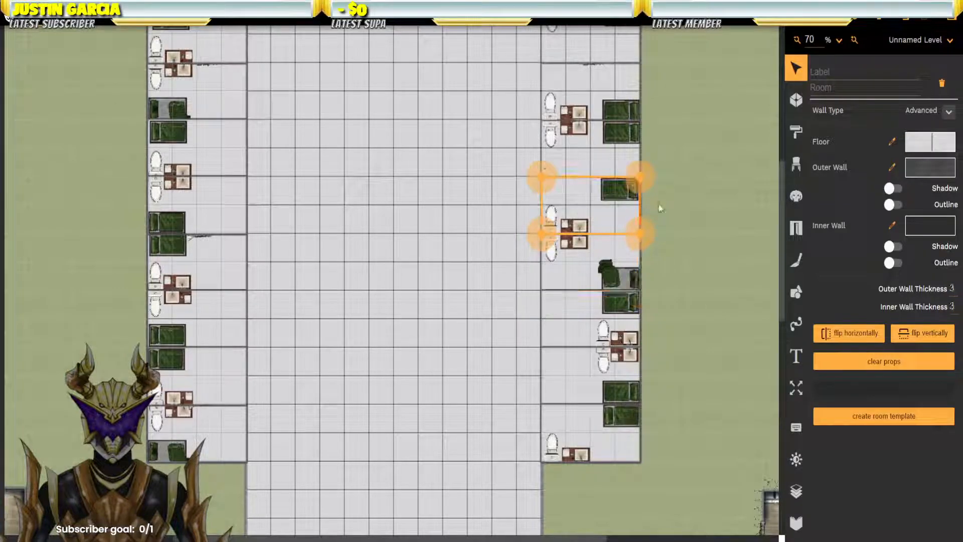
{"action": "double_click", "coordinate": [953, 307]}
{"action": "type", "text": "4"}
Step: Set the outer and inner wall thickness to 4 for the sixth and seventh east cells from the south
{"action": "left_click", "coordinate": [575, 159]}
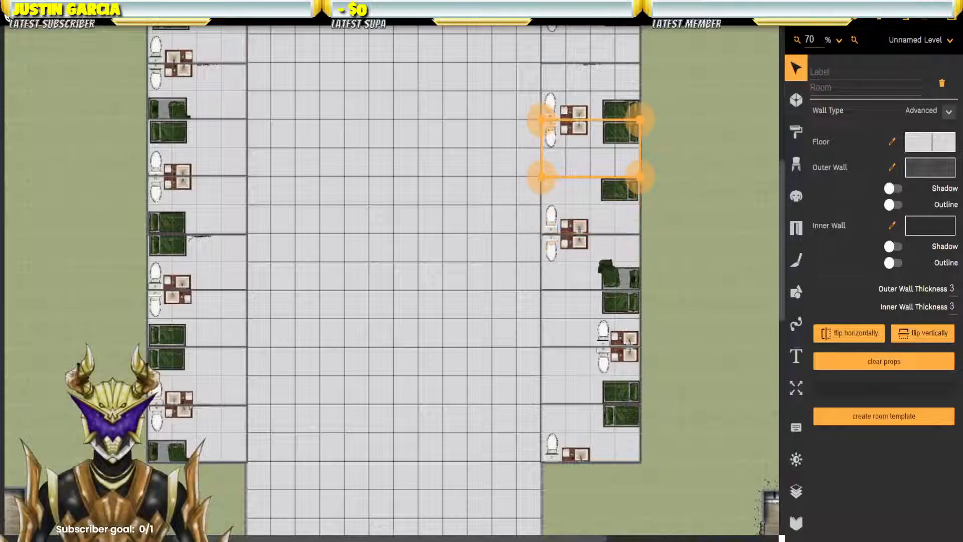
{"action": "double_click", "coordinate": [954, 289]}
{"action": "type", "text": "4"}
{"action": "left_click", "coordinate": [957, 310]}
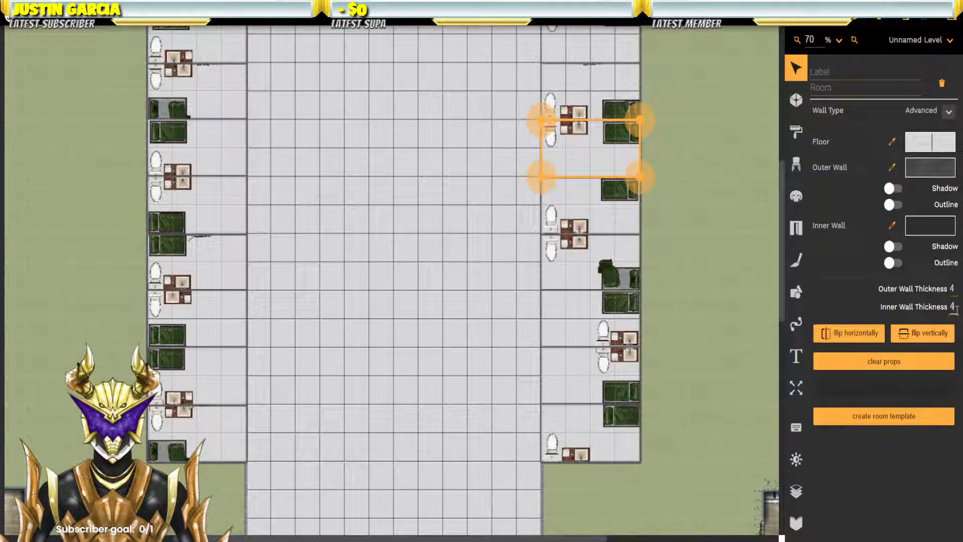
{"action": "left_click", "coordinate": [586, 113]}
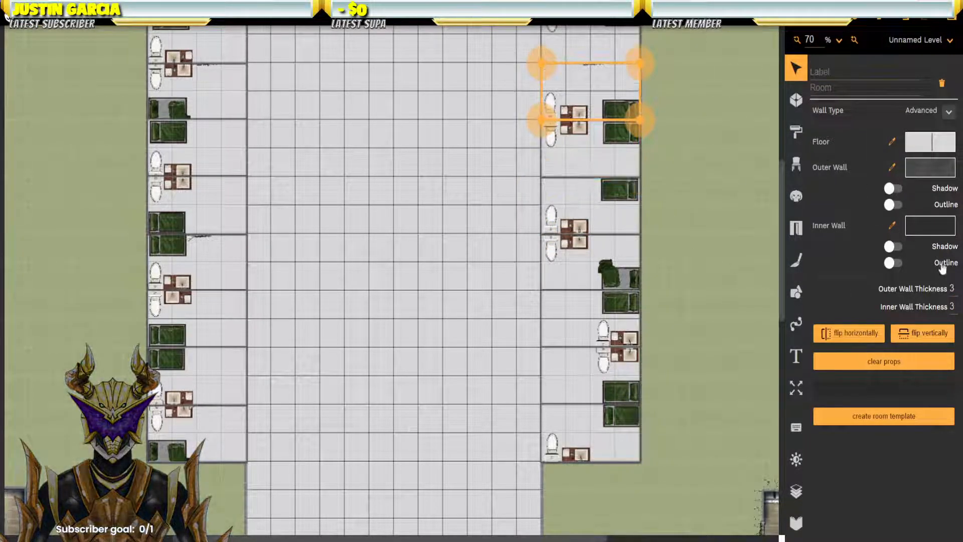
{"action": "double_click", "coordinate": [954, 306]}
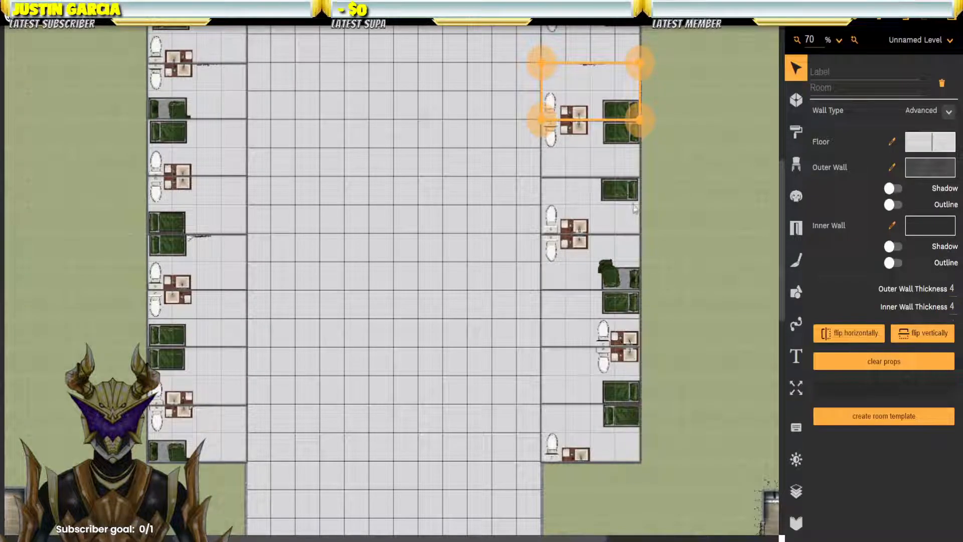
Step: Set the outer and inner wall thickness to 4 for the two northernmost east cells
{"action": "scroll", "coordinate": [636, 219], "scroll_direction": "up", "scroll_amount": 4}
{"action": "left_click", "coordinate": [604, 233]}
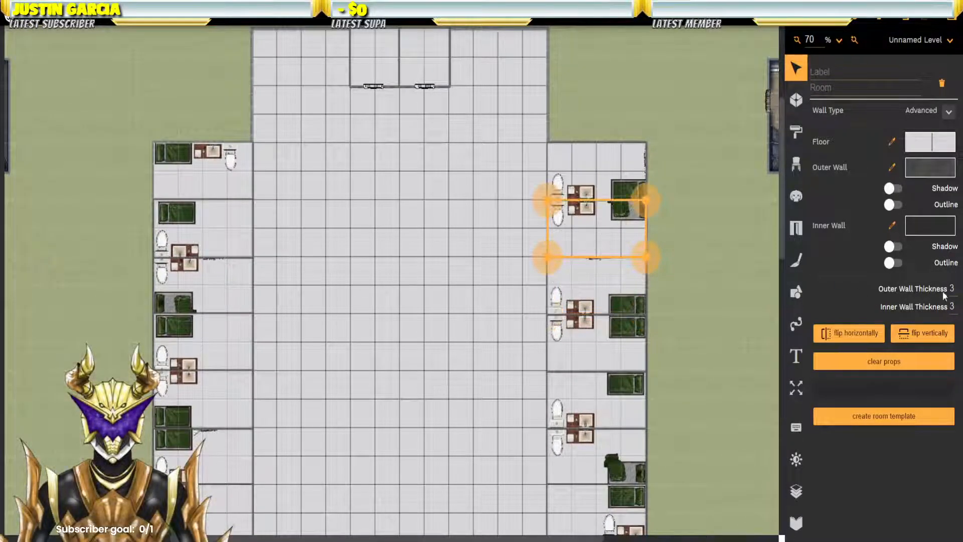
{"action": "left_click", "coordinate": [958, 306]}
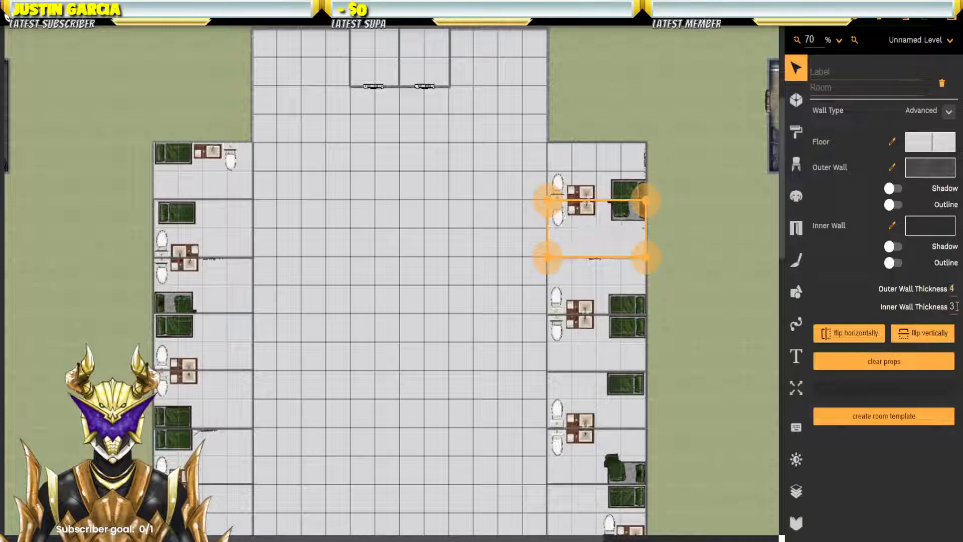
{"action": "left_click", "coordinate": [608, 178]}
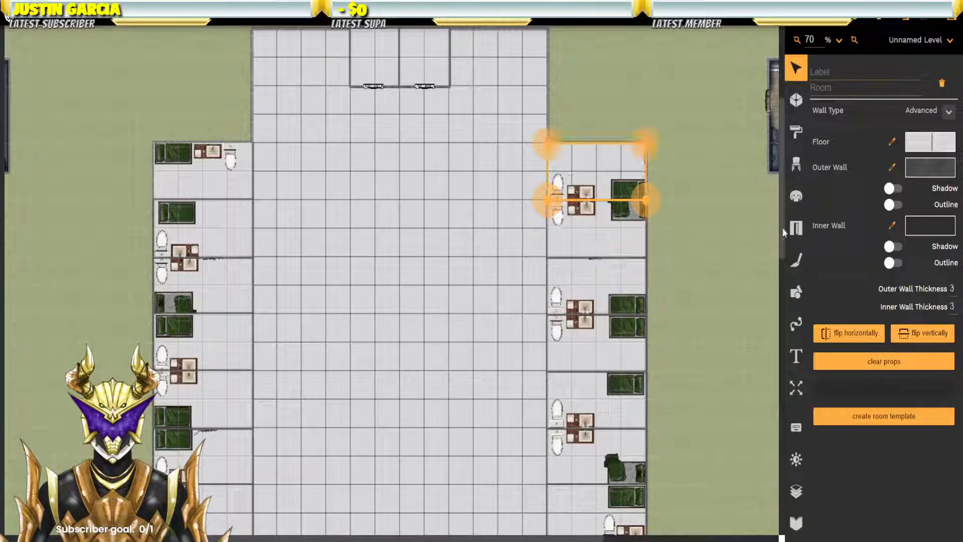
{"action": "key", "text": "Tab"}
{"action": "type", "text": "4"}
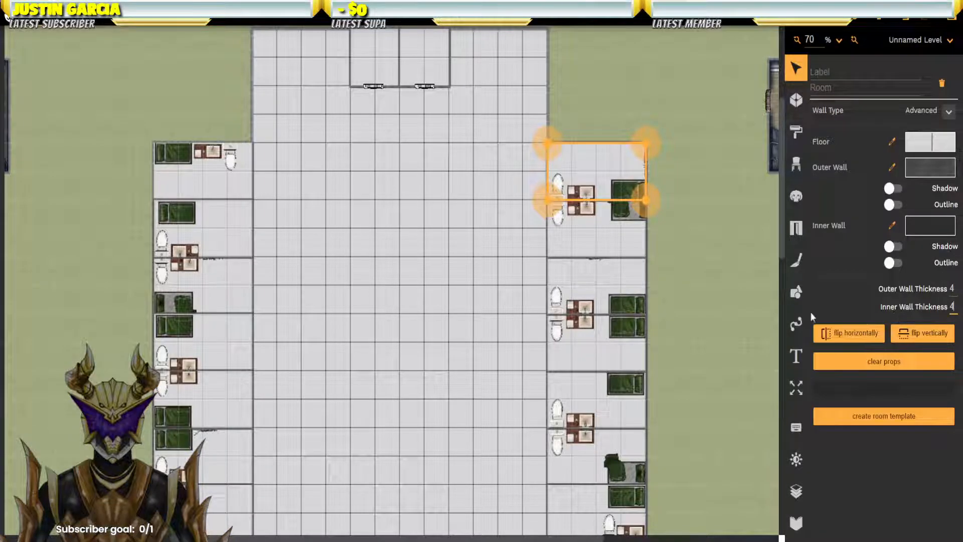
{"action": "left_click", "coordinate": [703, 277]}
Step: Colorize the floor of the western small room at the hall's north end with hue 115
{"action": "left_click_drag", "start_coordinate": [424, 136], "coordinate": [480, 292]}
{"action": "left_click", "coordinate": [436, 216]}
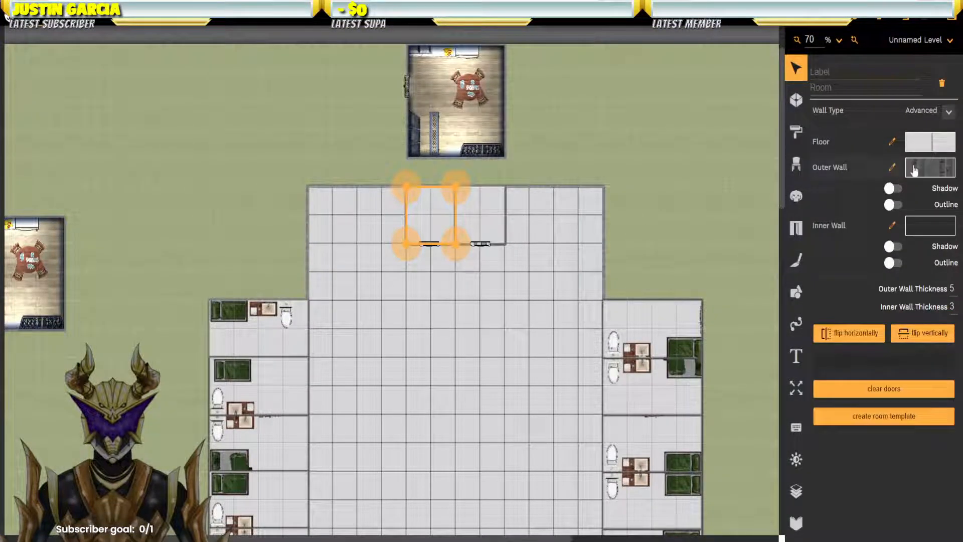
{"action": "left_click", "coordinate": [929, 143]}
{"action": "left_click_drag", "start_coordinate": [886, 487], "coordinate": [906, 491]}
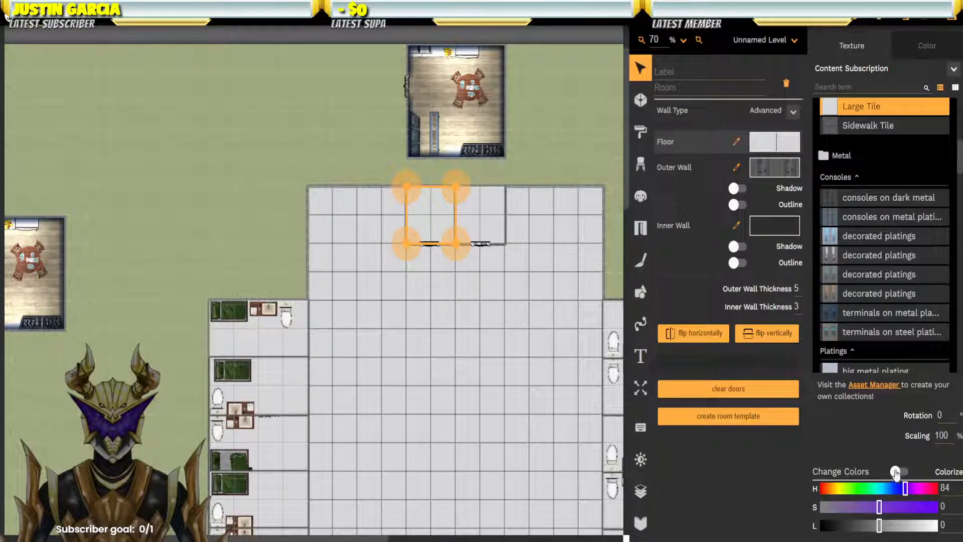
{"action": "left_click", "coordinate": [895, 472]}
{"action": "left_click", "coordinate": [878, 487]}
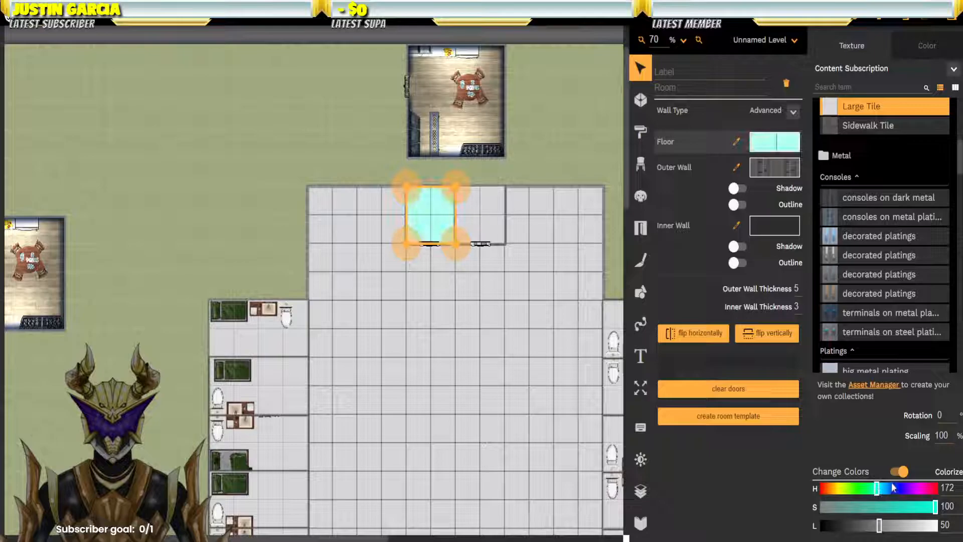
{"action": "left_click", "coordinate": [860, 489]}
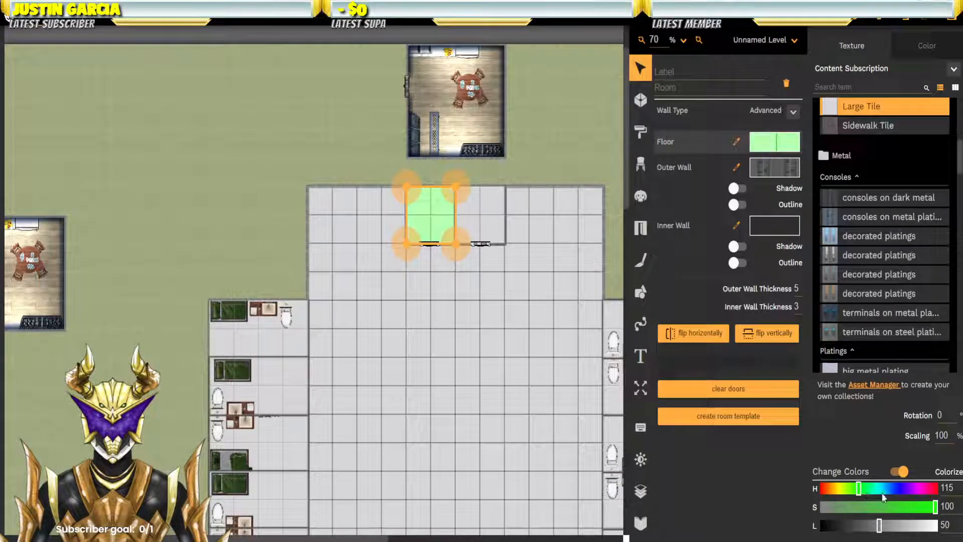
Step: Set that floor's color to lightness 47 and saturation 51, and change its texture to Sidewalk Tile
{"action": "left_click", "coordinate": [890, 525]}
{"action": "left_click", "coordinate": [906, 526]}
{"action": "left_click", "coordinate": [859, 526]}
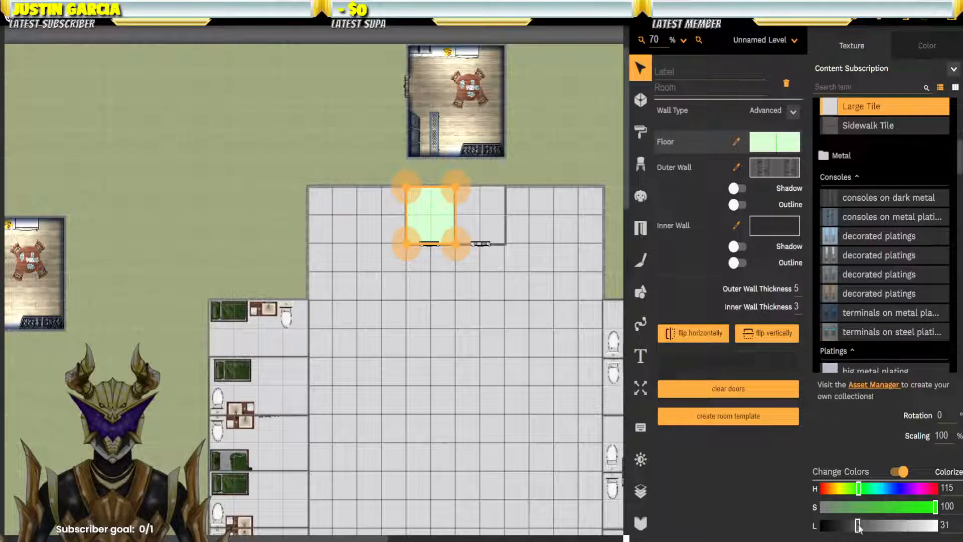
{"action": "left_click", "coordinate": [877, 526]}
{"action": "left_click", "coordinate": [899, 508]}
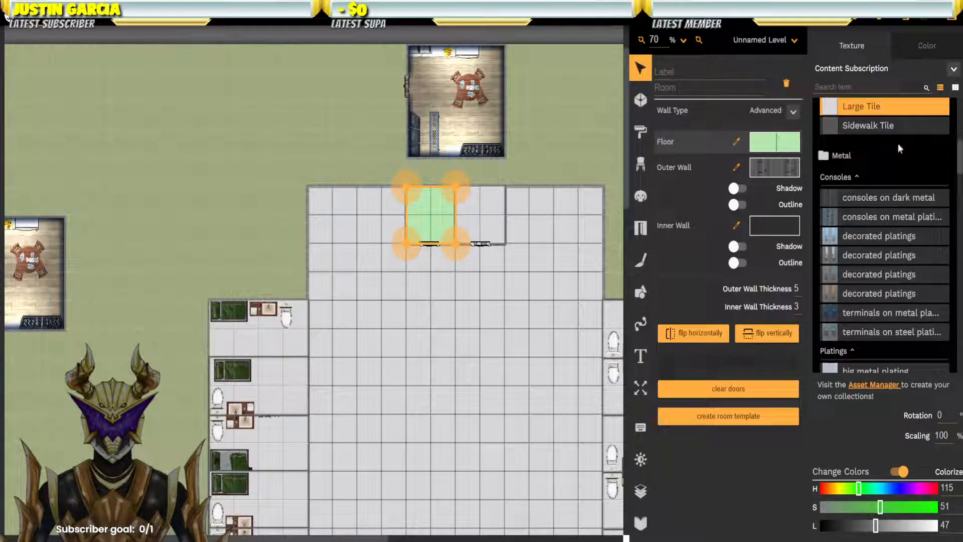
{"action": "scroll", "coordinate": [873, 197], "scroll_direction": "up", "scroll_amount": 3}
{"action": "left_click", "coordinate": [827, 244]}
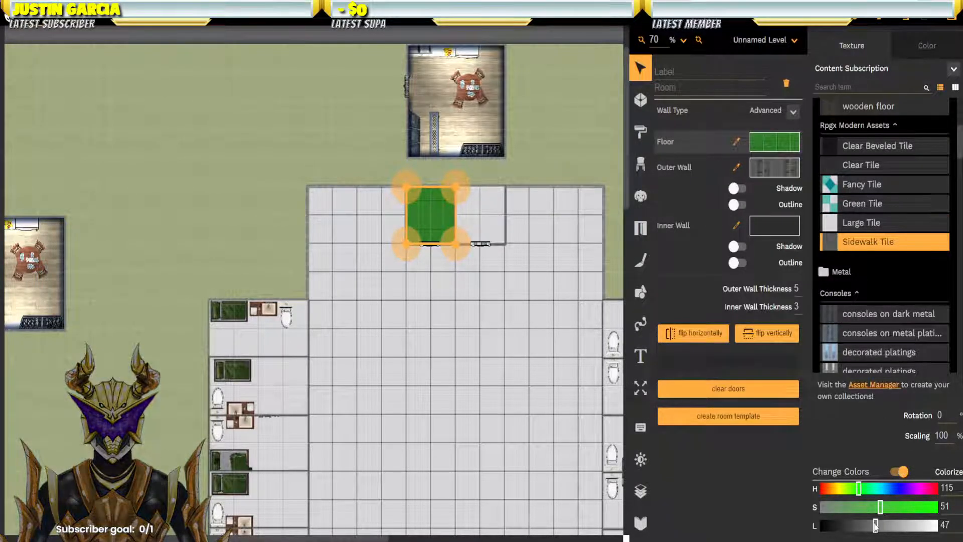
Step: Set the western small room's floor color to saturation 0 and lightness 73
{"action": "left_click", "coordinate": [820, 508]}
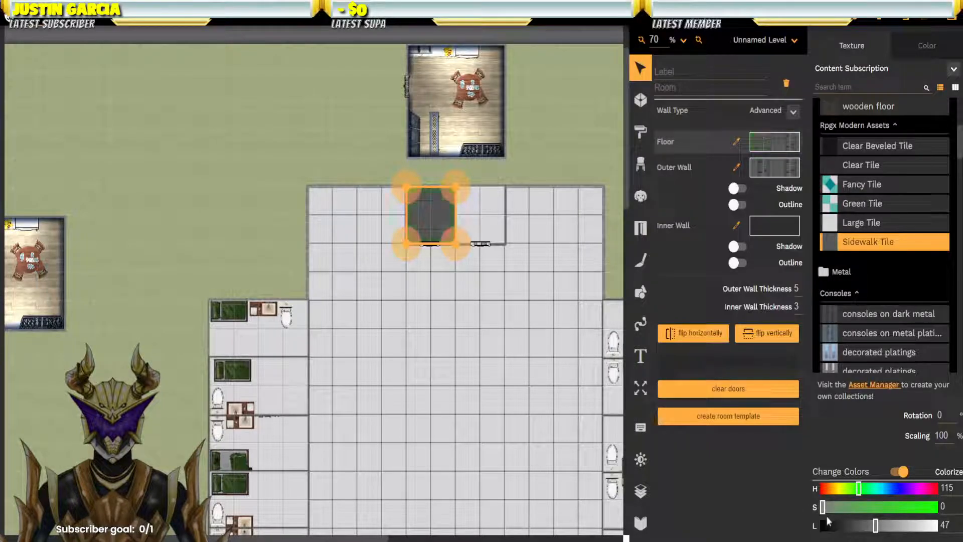
{"action": "left_click_drag", "start_coordinate": [877, 526], "coordinate": [906, 531]}
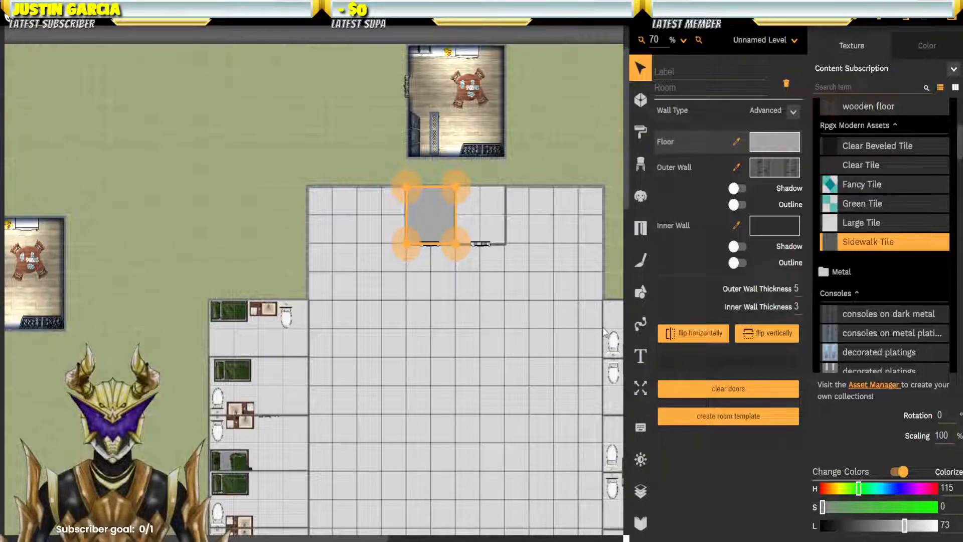
Step: Change the floor of the eastern small room at the hall's north end to Sidewalk Tile and turn on colorizing
{"action": "left_click", "coordinate": [495, 215]}
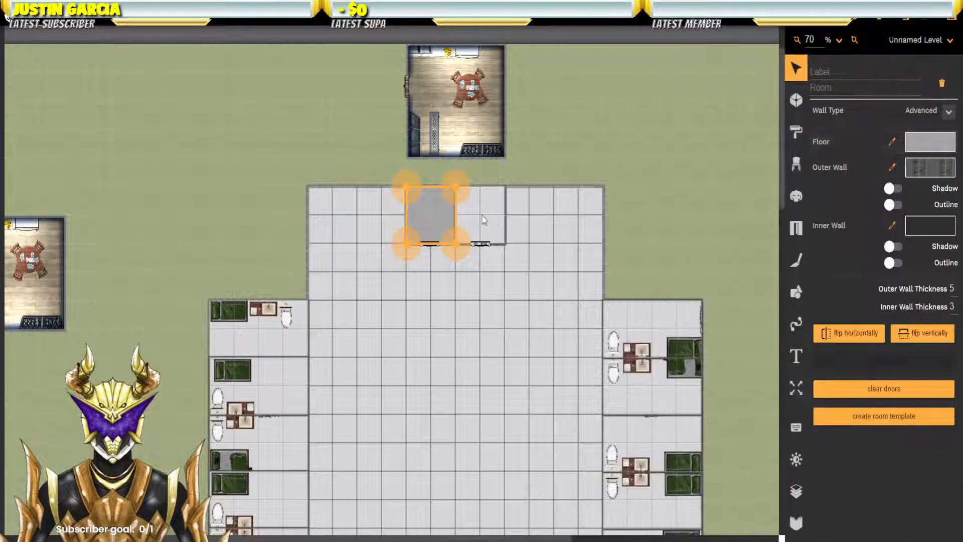
{"action": "left_click", "coordinate": [483, 215]}
{"action": "left_click", "coordinate": [923, 137]}
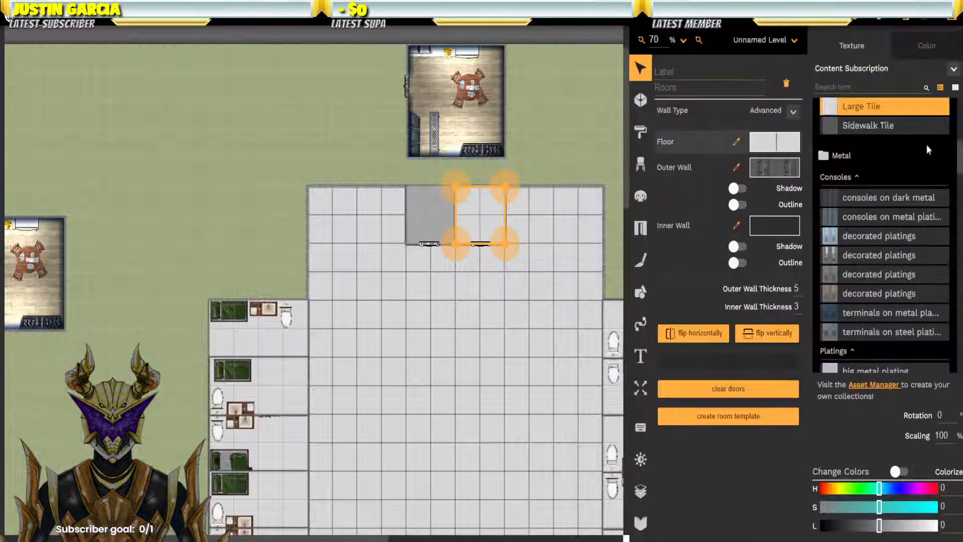
{"action": "left_click", "coordinate": [868, 125]}
{"action": "left_click", "coordinate": [900, 472]}
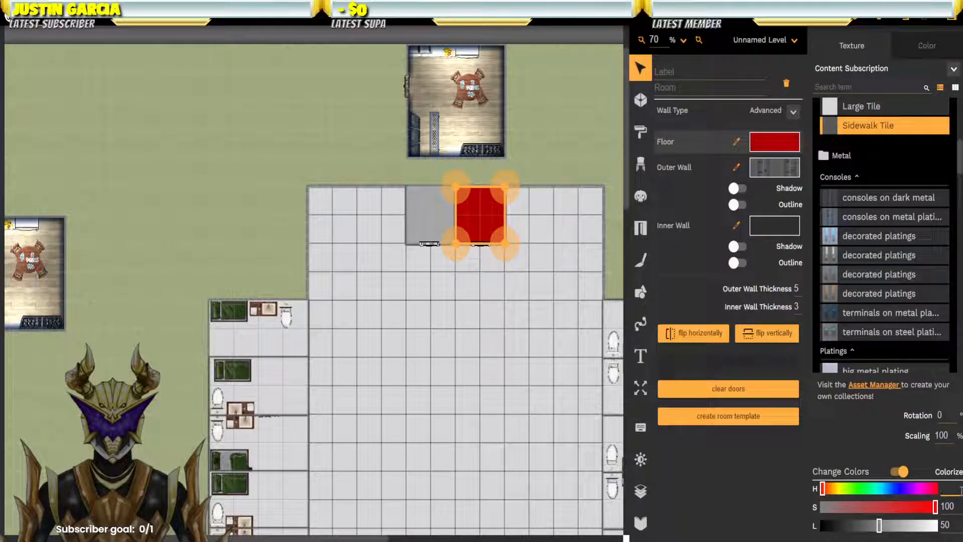
Step: Set the eastern small room's floor color to hue 115, saturation 0 and lightness 73
{"action": "type", "text": "1152"}
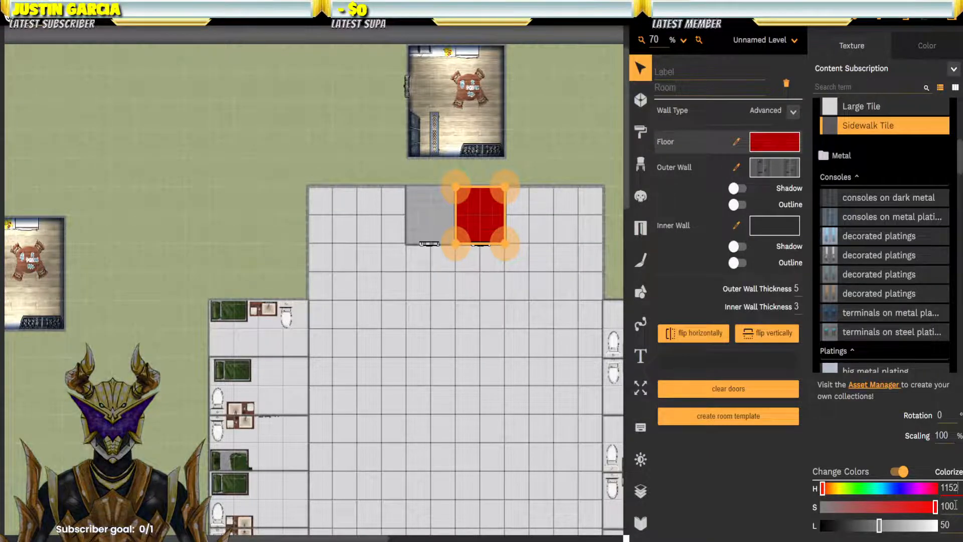
{"action": "key", "text": "BackSpace"}
{"action": "double_click", "coordinate": [948, 507]}
{"action": "key", "text": "BackSpace"}
{"action": "type", "text": "0"}
{"action": "left_click", "coordinate": [947, 525]}
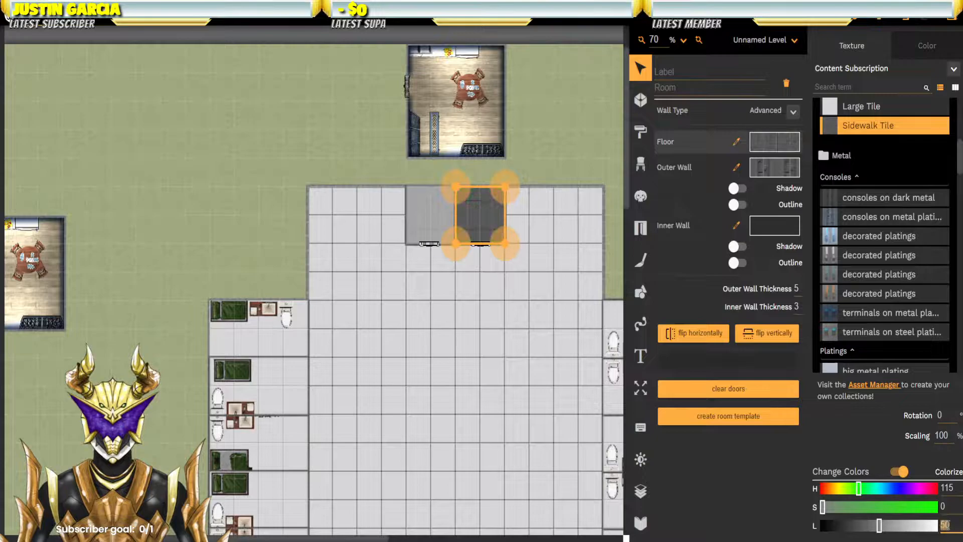
{"action": "type", "text": "7"}
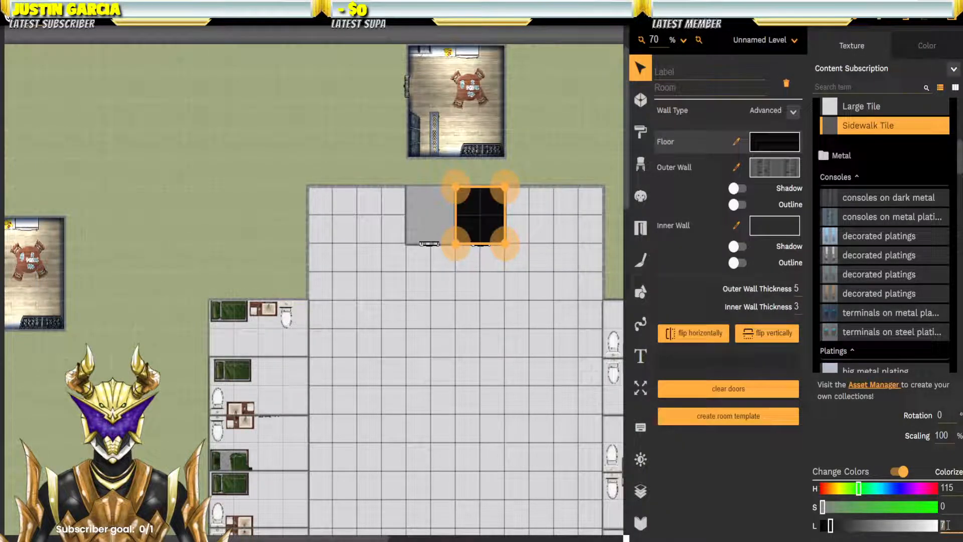
{"action": "type", "text": "3"}
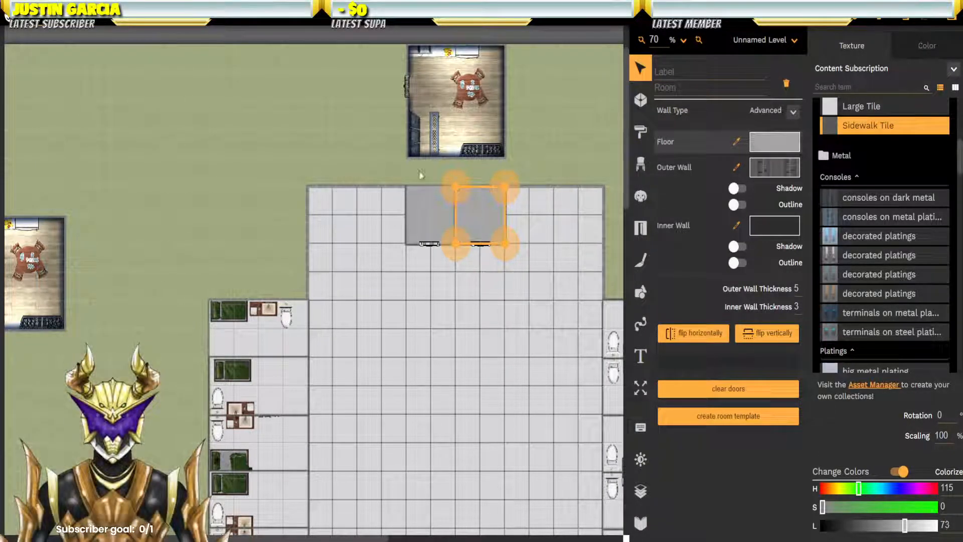
Step: Increase the lightness of the eastern small room's floor color slightly
{"action": "left_click", "coordinate": [545, 171]}
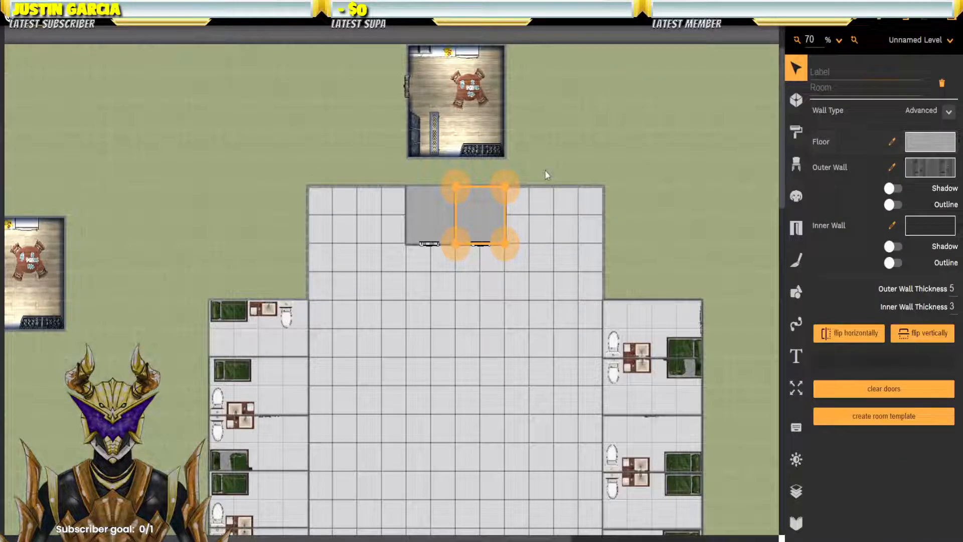
{"action": "left_click", "coordinate": [482, 221]}
{"action": "left_click", "coordinate": [492, 220]}
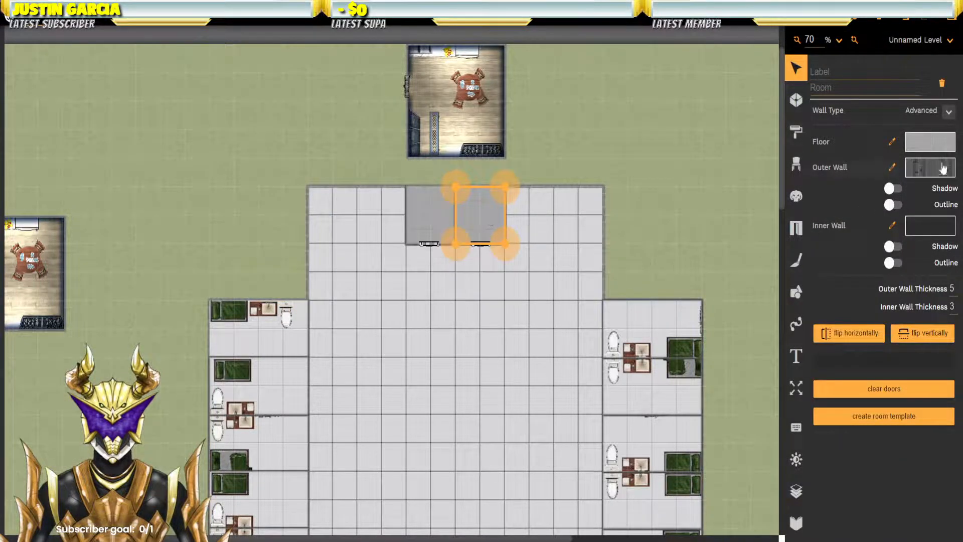
{"action": "left_click", "coordinate": [941, 146]}
{"action": "left_click_drag", "start_coordinate": [914, 528], "coordinate": [917, 528]}
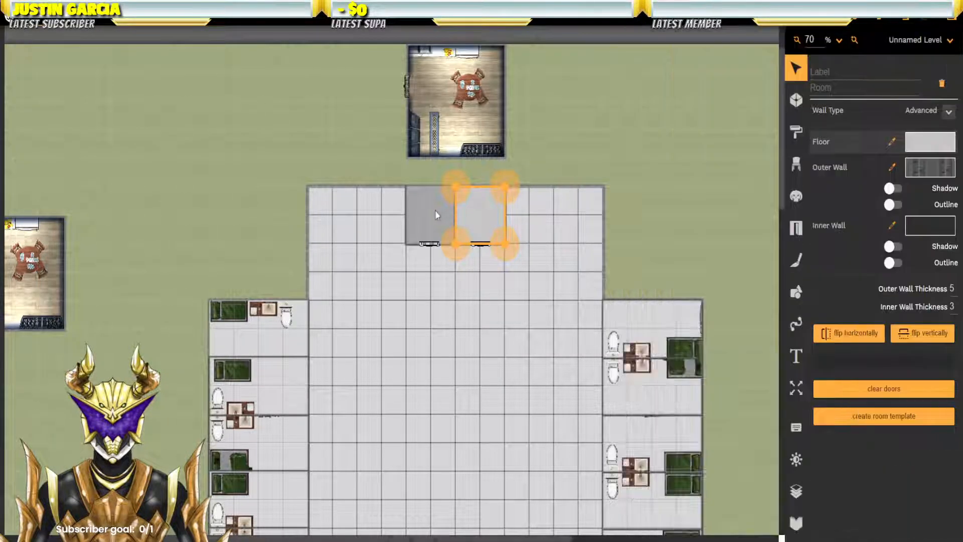
Step: Set the western small room's floor lightness to 83
{"action": "left_click", "coordinate": [431, 213]}
{"action": "left_click", "coordinate": [928, 142]}
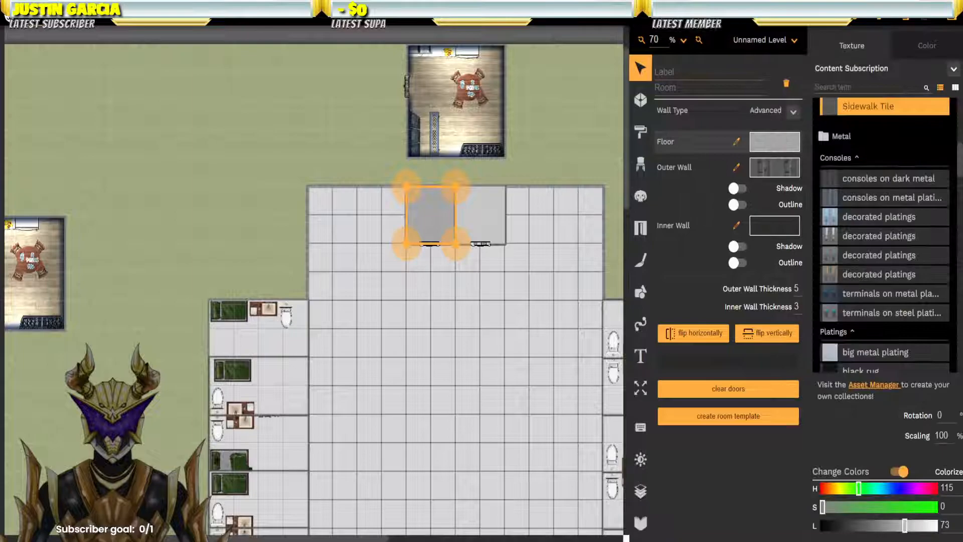
{"action": "double_click", "coordinate": [946, 526]}
{"action": "type", "text": "83"}
{"action": "key", "text": "Return"}
{"action": "left_click", "coordinate": [570, 156]}
{"action": "left_click", "coordinate": [560, 164]}
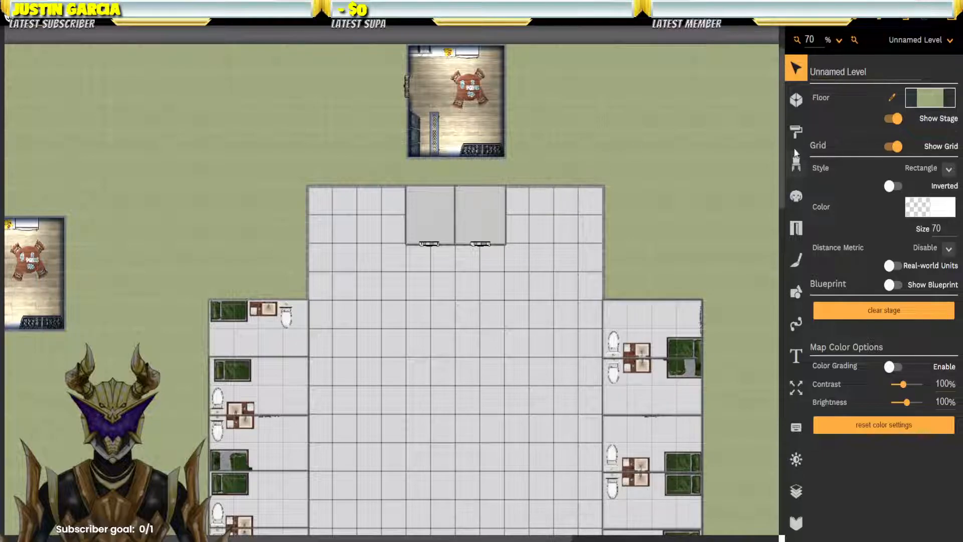
Step: Search the props for "stair" and place the Cyberpunk metal stairs in the hall's northwest corner
{"action": "left_click", "coordinate": [796, 132]}
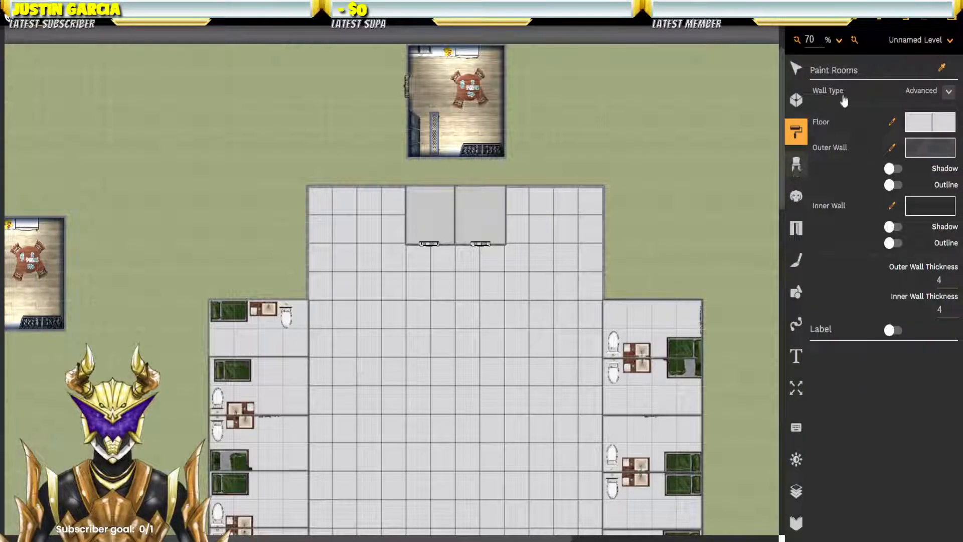
{"action": "left_click", "coordinate": [796, 164]}
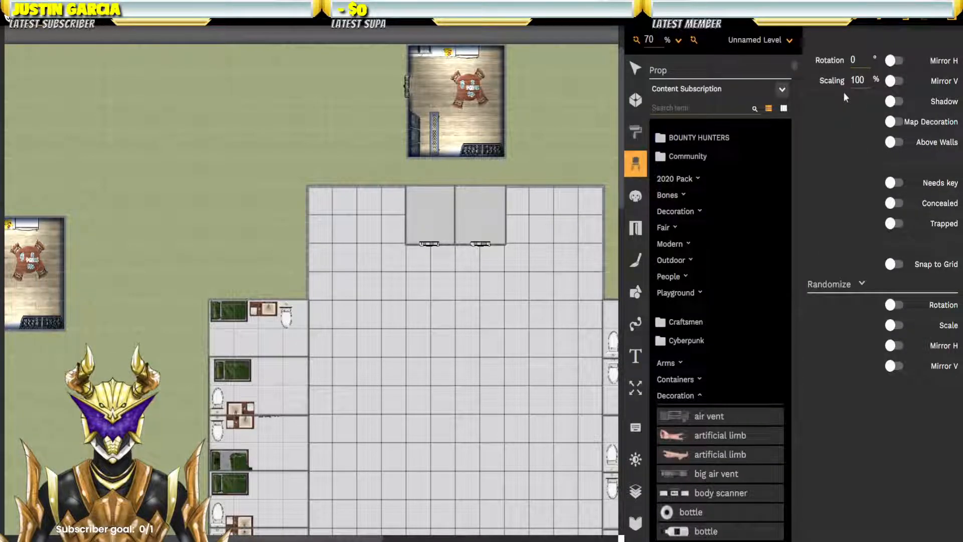
{"action": "left_click", "coordinate": [678, 104]}
{"action": "type", "text": "stair"}
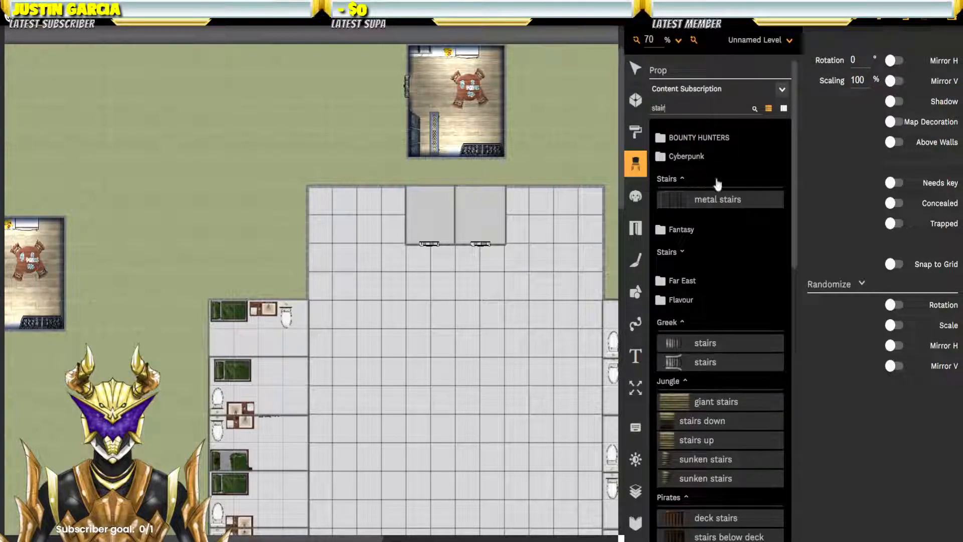
{"action": "left_click", "coordinate": [693, 199]}
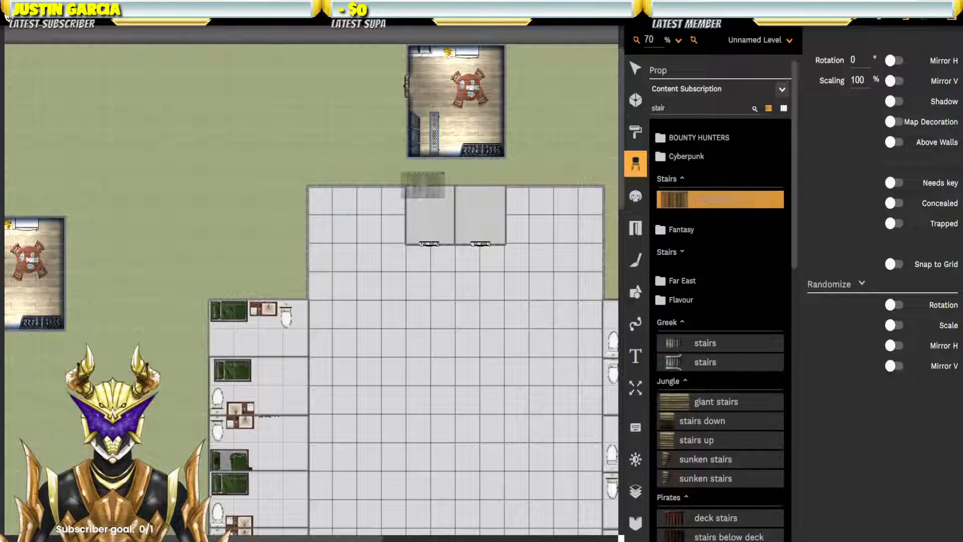
{"action": "left_click", "coordinate": [330, 200]}
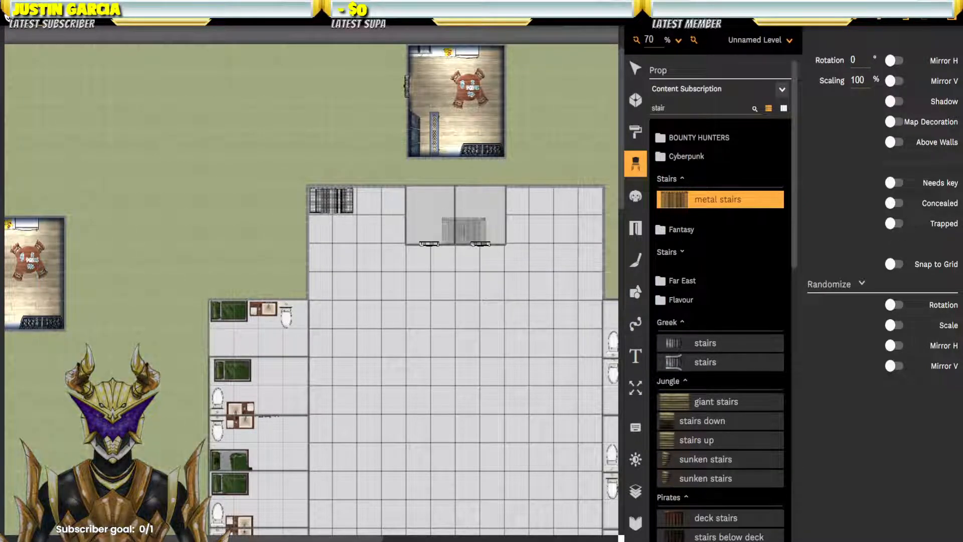
{"action": "scroll", "coordinate": [401, 226], "scroll_direction": "down", "scroll_amount": 3}
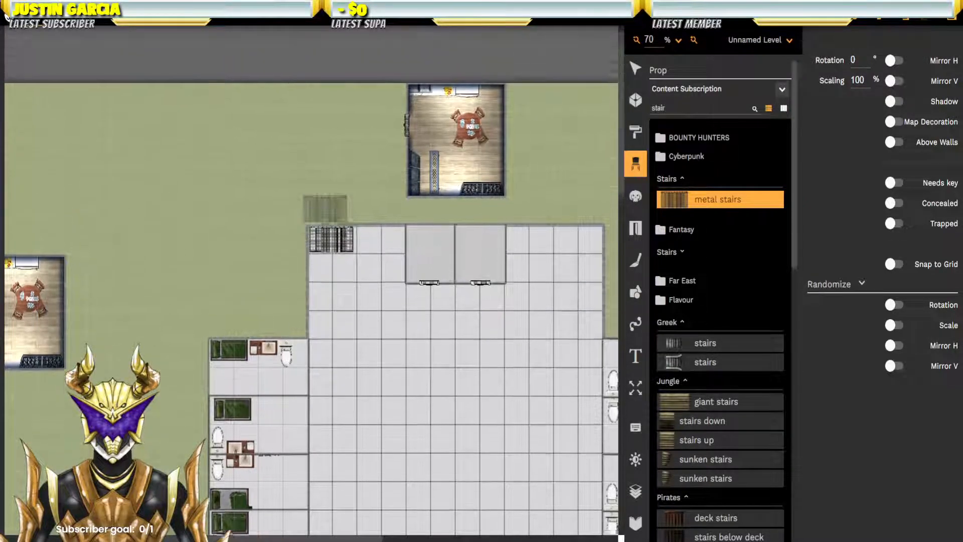
{"action": "scroll", "coordinate": [340, 216], "scroll_direction": "up", "scroll_amount": 3}
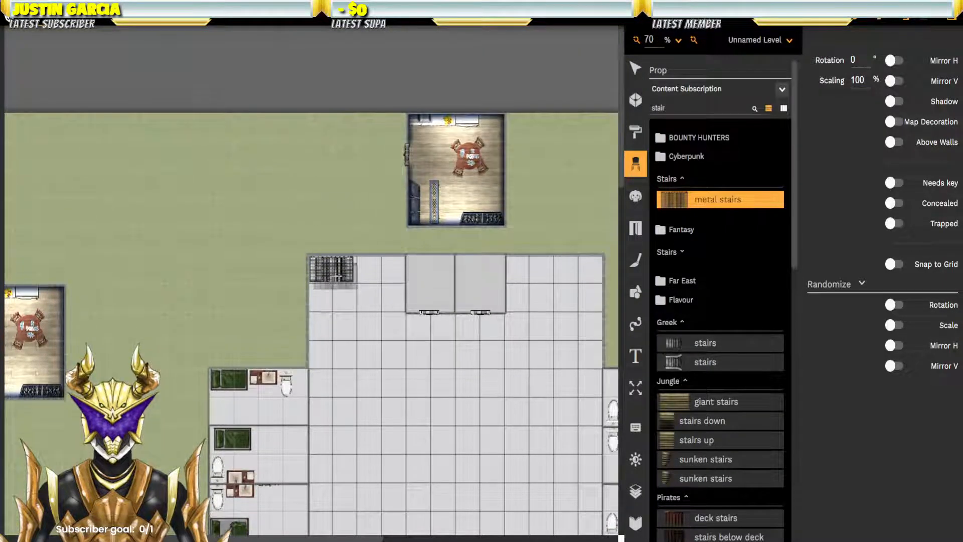
{"action": "scroll", "coordinate": [331, 261], "scroll_direction": "up", "scroll_amount": 4}
{"action": "scroll", "coordinate": [343, 272], "scroll_direction": "up", "scroll_amount": 5}
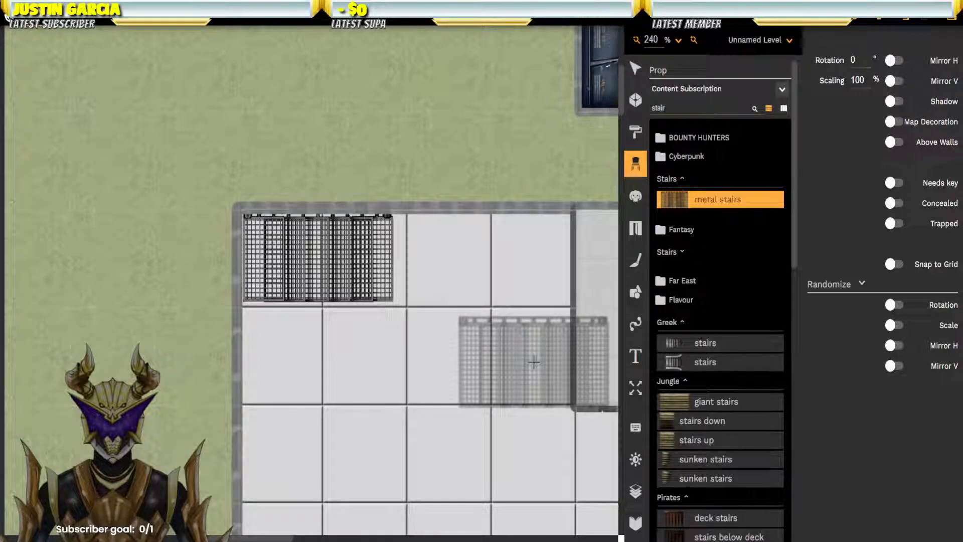
Step: Delete the metal stairs from the hall's northwest corner while keeping the hall room itself
{"action": "left_click", "coordinate": [635, 69]}
{"action": "left_click", "coordinate": [409, 285]}
{"action": "key", "text": "Delete"}
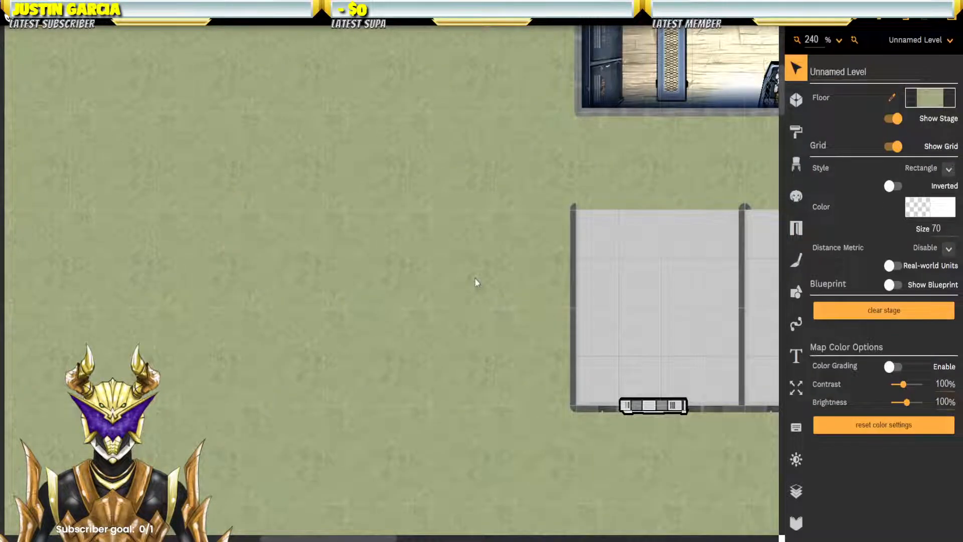
{"action": "key", "text": "ctrl+z"}
{"action": "left_click", "coordinate": [371, 260]}
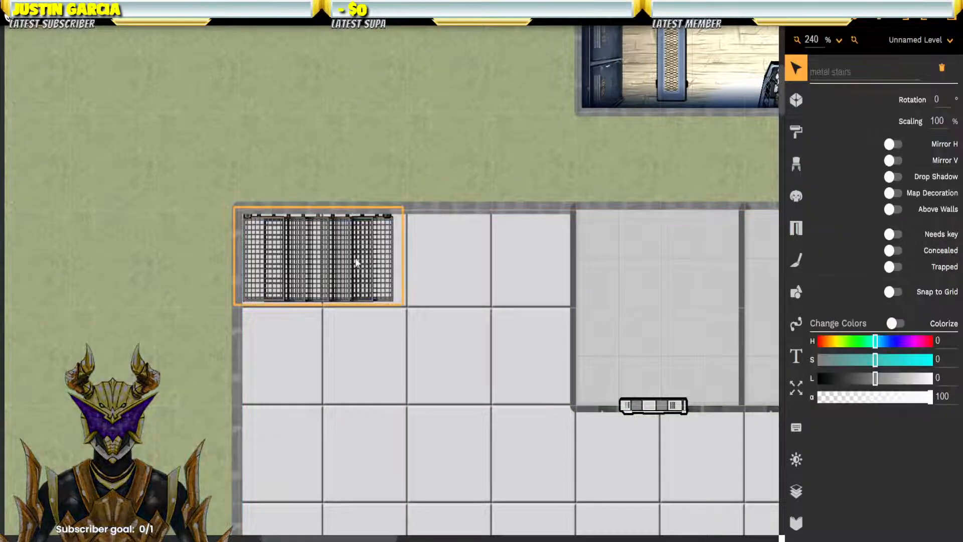
{"action": "key", "text": "Delete"}
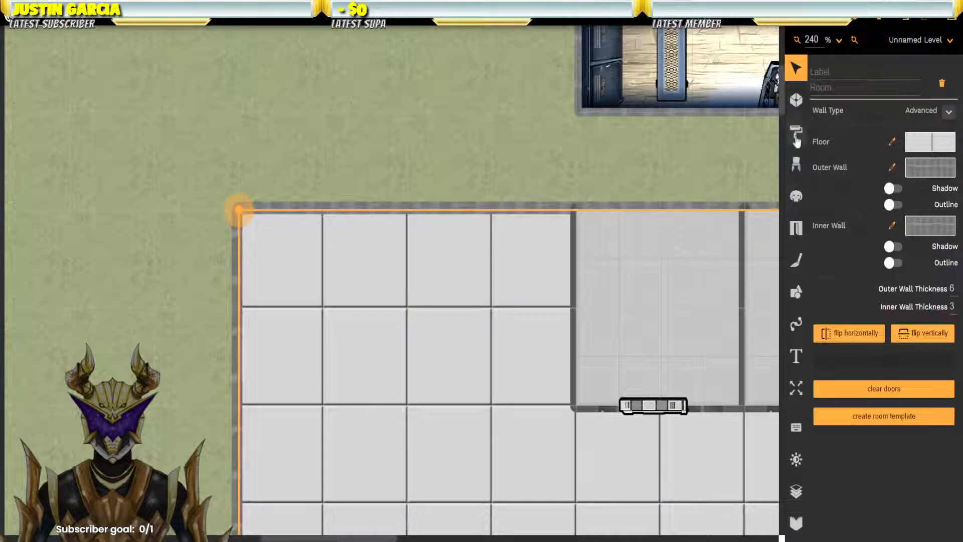
Step: Search the props for "stair" and choose the Riverlands stairs for placing in the hall
{"action": "left_click", "coordinate": [797, 164]}
{"action": "left_click", "coordinate": [673, 103]}
{"action": "type", "text": "staiu"}
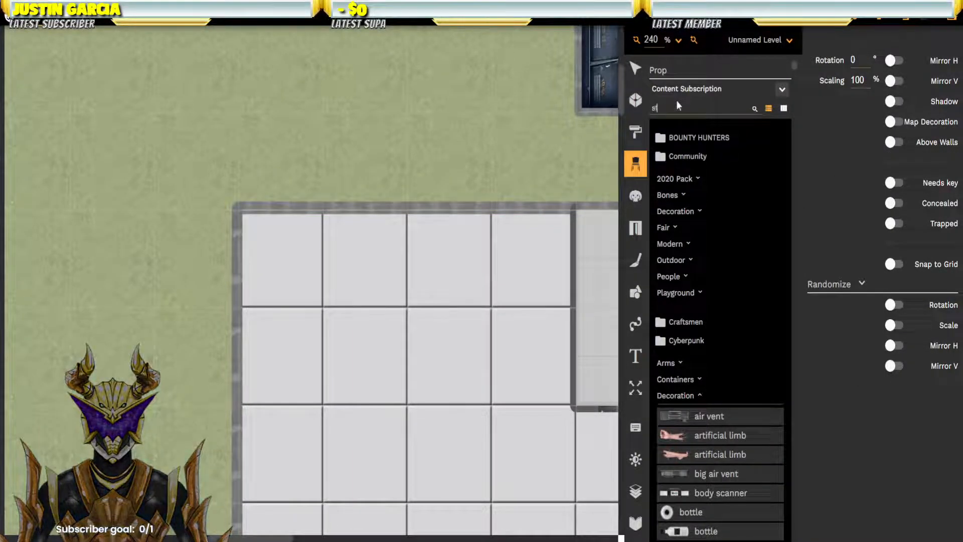
{"action": "key", "text": "BackSpace"}
{"action": "key", "text": "BackSpace"}
{"action": "type", "text": "r"}
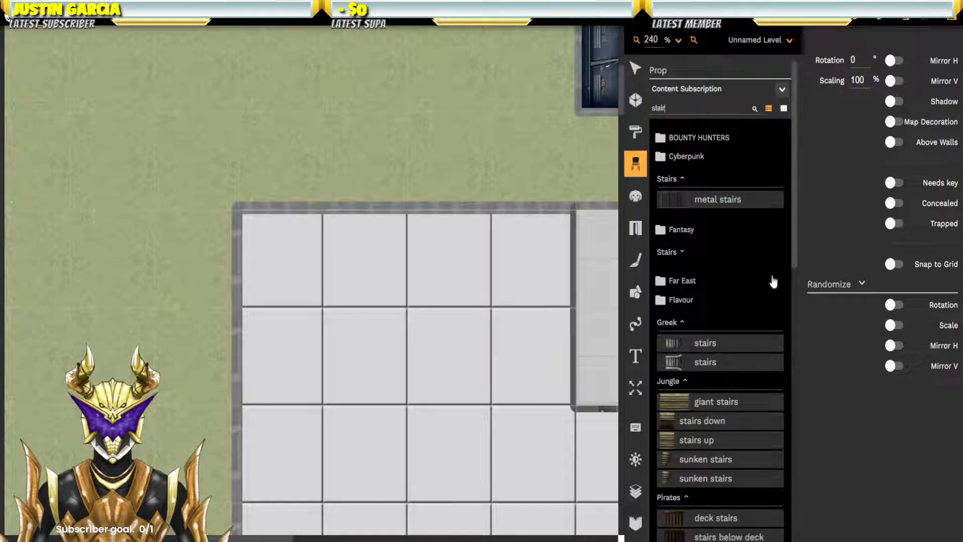
{"action": "scroll", "coordinate": [713, 251], "scroll_direction": "down", "scroll_amount": 5}
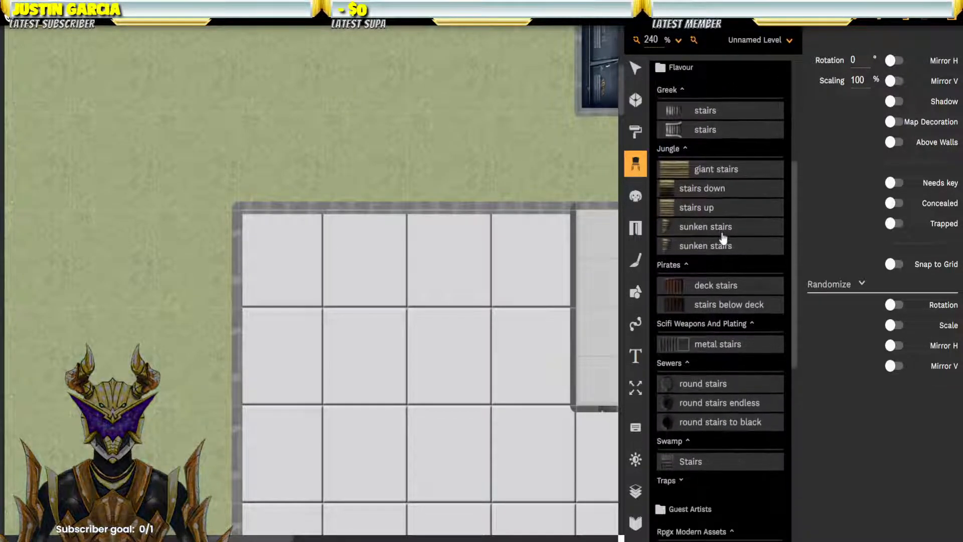
{"action": "scroll", "coordinate": [718, 236], "scroll_direction": "down", "scroll_amount": 3}
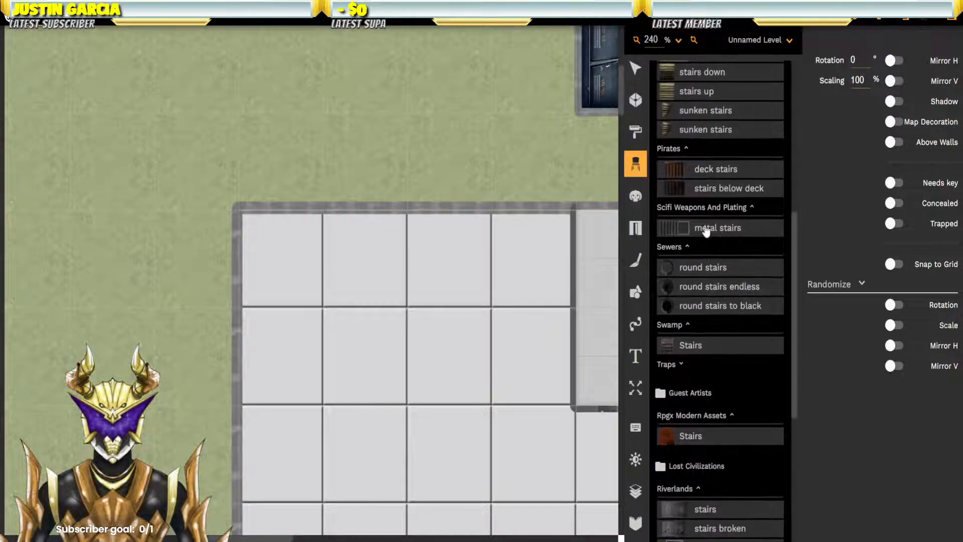
{"action": "left_click", "coordinate": [705, 229]}
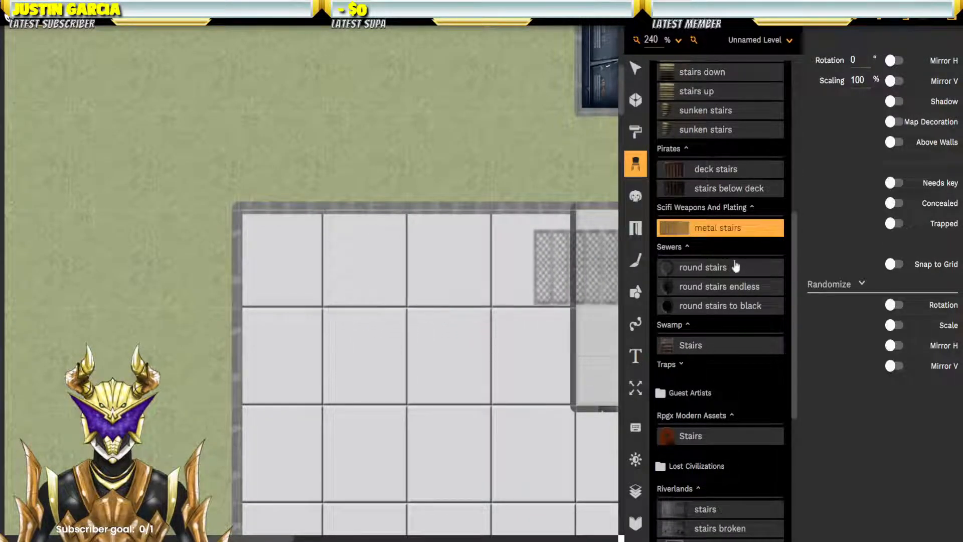
{"action": "scroll", "coordinate": [708, 229], "scroll_direction": "down", "scroll_amount": 5}
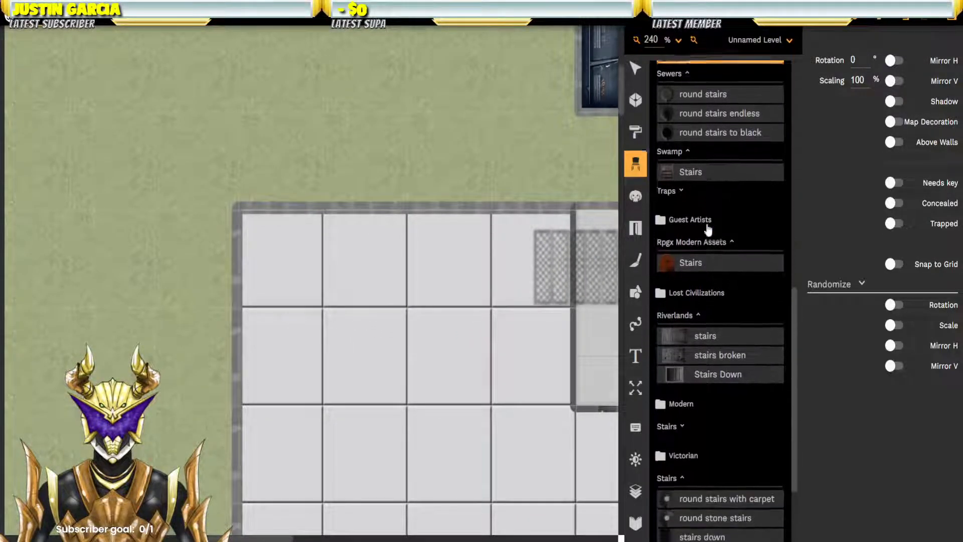
{"action": "left_click", "coordinate": [707, 277]}
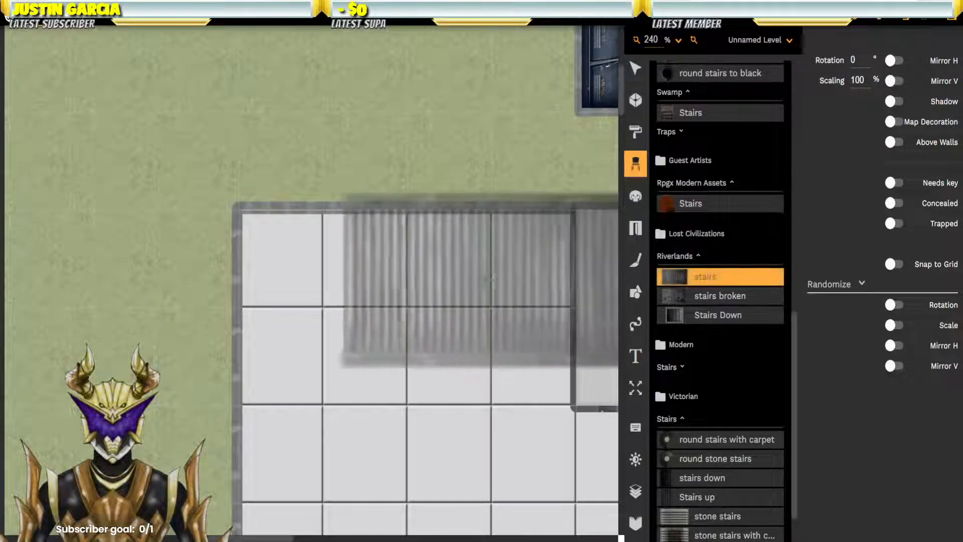
Step: Expand the Modern stairs group and preview the Victorian Stairs up and stairs down props on the map
{"action": "scroll", "coordinate": [702, 281], "scroll_direction": "down", "scroll_amount": 1}
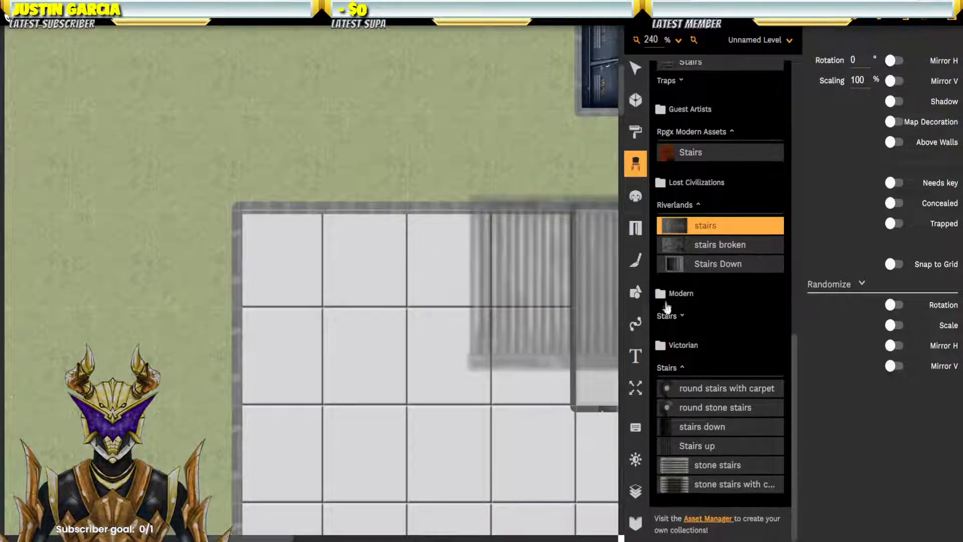
{"action": "left_click", "coordinate": [741, 318]}
{"action": "scroll", "coordinate": [739, 296], "scroll_direction": "down", "scroll_amount": 1}
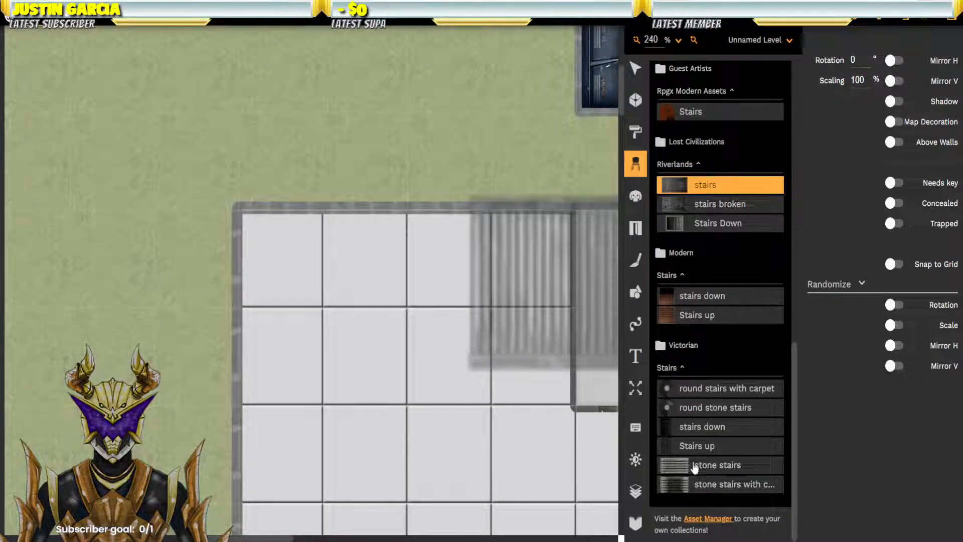
{"action": "left_click", "coordinate": [700, 447]}
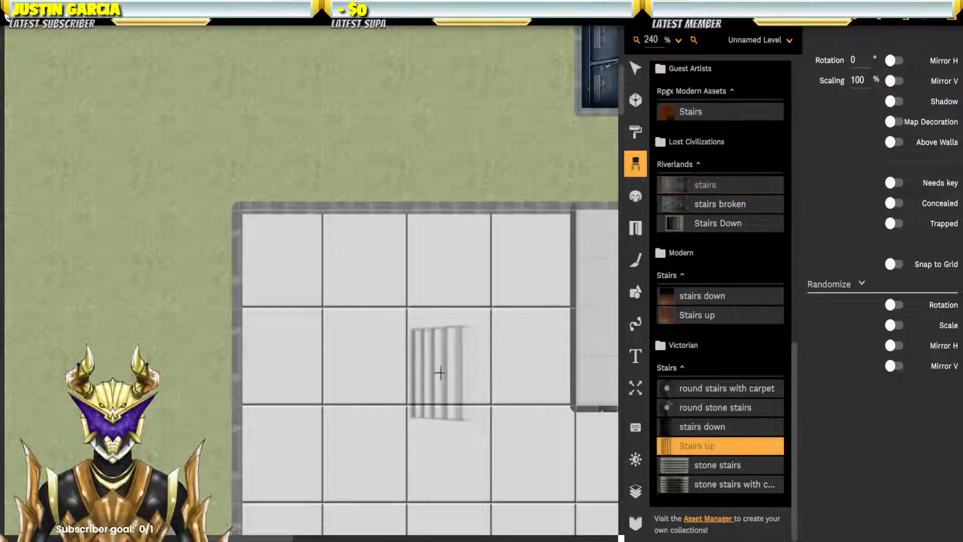
{"action": "left_click", "coordinate": [703, 427]}
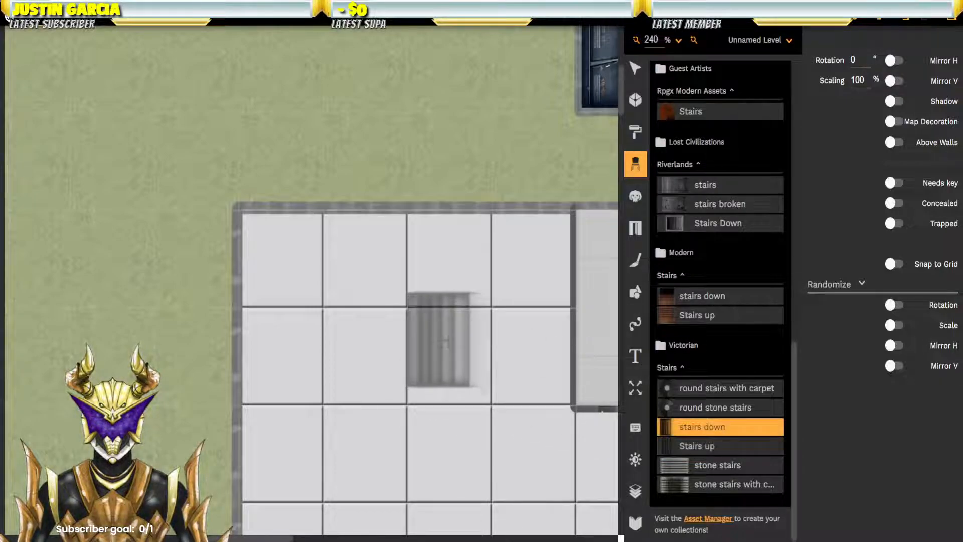
Step: Expand the Far East stairs group and preview its stone stairs and wooden stairs props
{"action": "scroll", "coordinate": [715, 407], "scroll_direction": "up", "scroll_amount": 9}
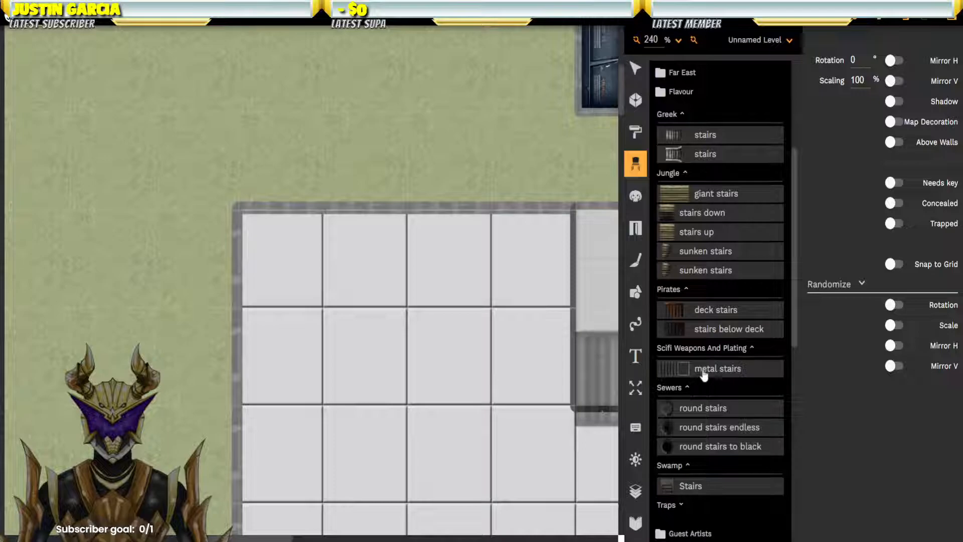
{"action": "scroll", "coordinate": [705, 374], "scroll_direction": "up", "scroll_amount": 5}
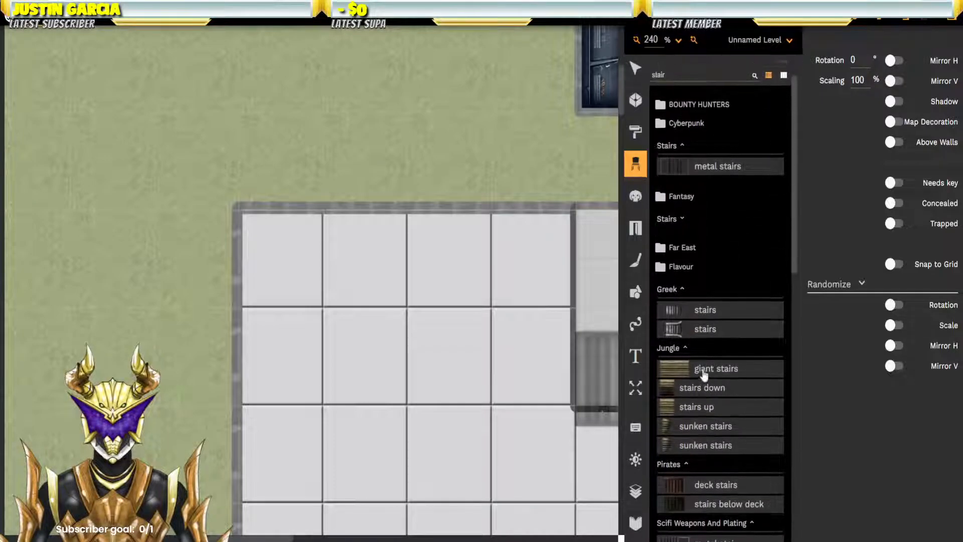
{"action": "left_click", "coordinate": [682, 282]}
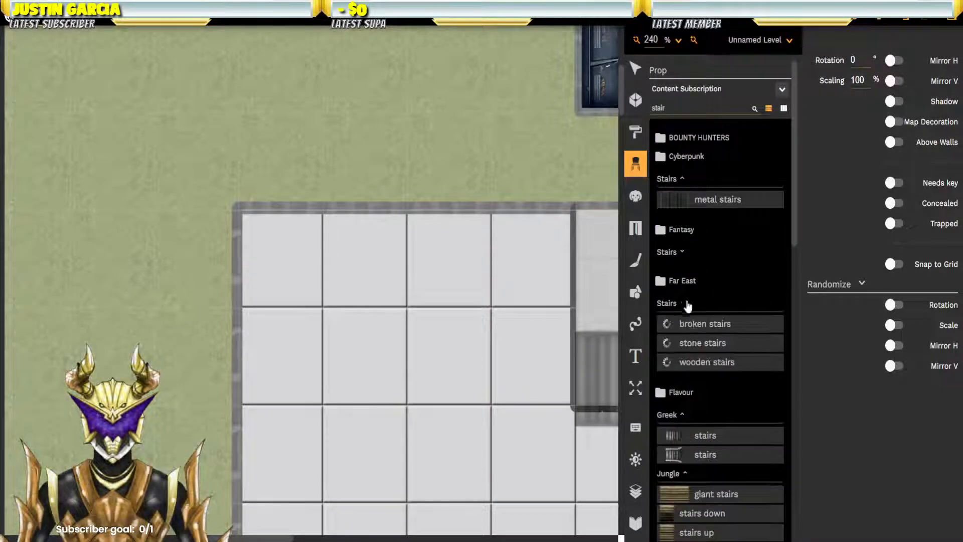
{"action": "left_click", "coordinate": [674, 346]}
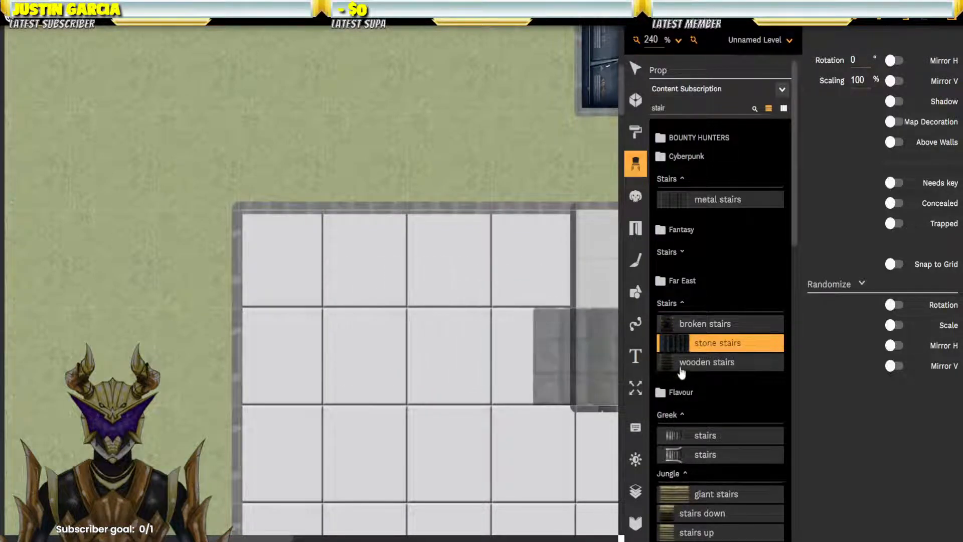
{"action": "left_click", "coordinate": [713, 362]}
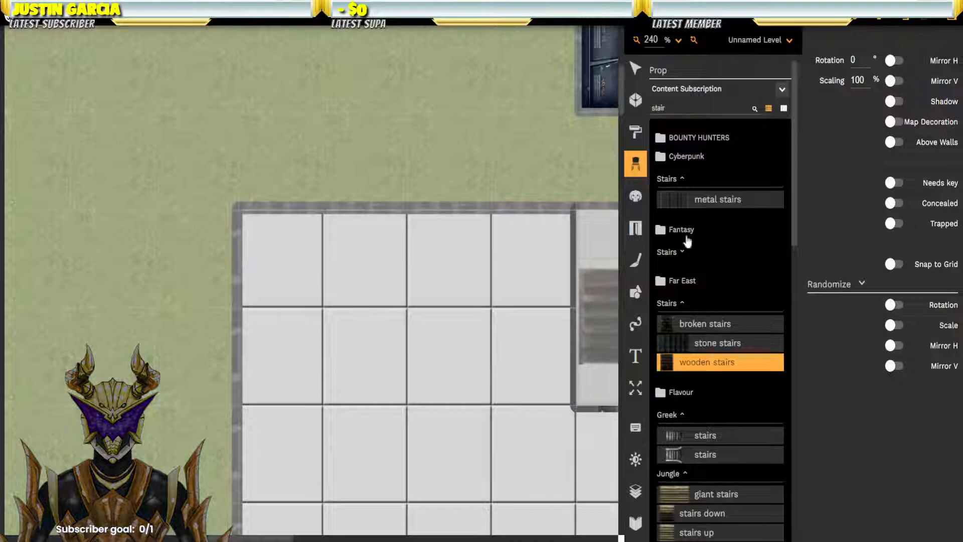
Step: Expand the Organic and Retro stairs in BOUNTY HUNTERS and preview the Stairs Metal prop on the map
{"action": "left_click", "coordinate": [697, 138]}
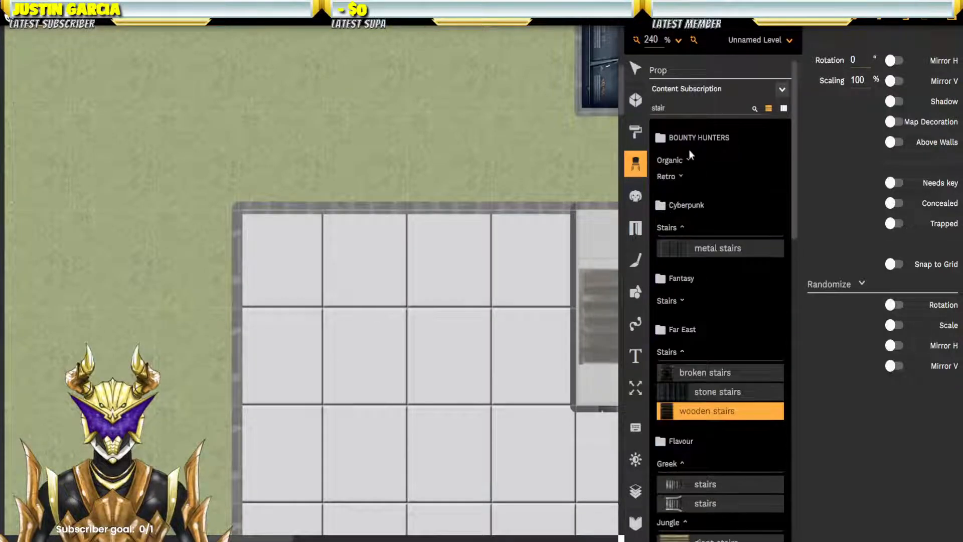
{"action": "left_click", "coordinate": [668, 177]}
{"action": "left_click", "coordinate": [671, 160]}
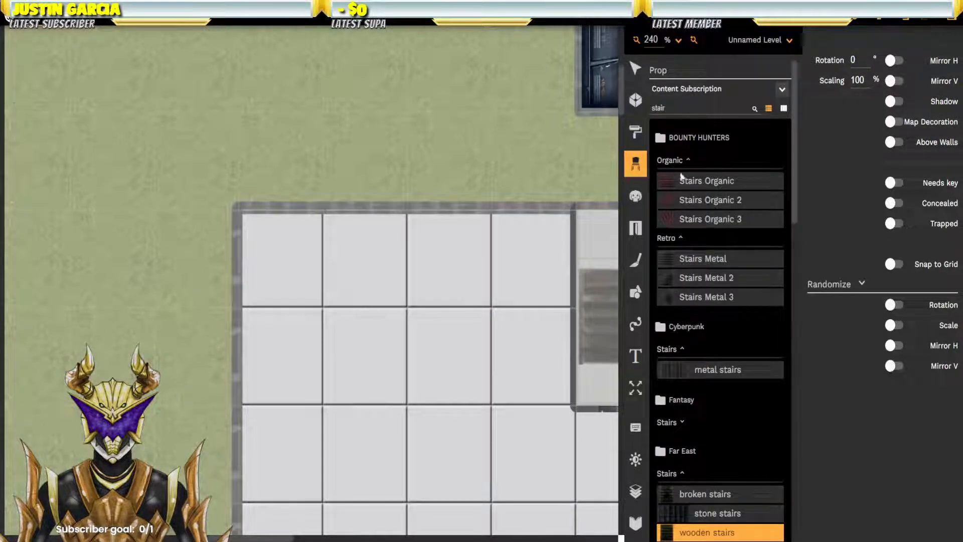
{"action": "left_click", "coordinate": [702, 258]}
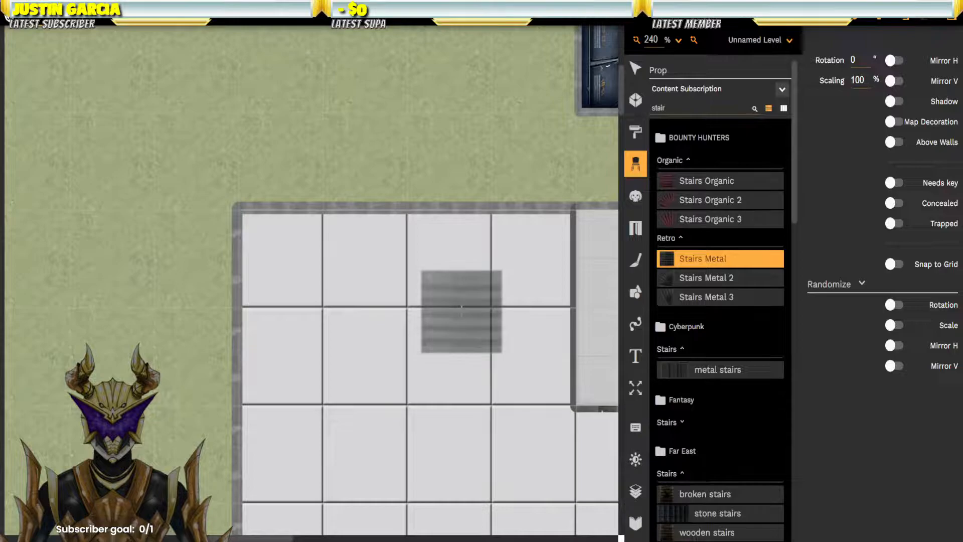
Step: Expand the Fantasy stairs group and preview the Cyberpunk metal stairs prop
{"action": "left_click", "coordinate": [679, 424]}
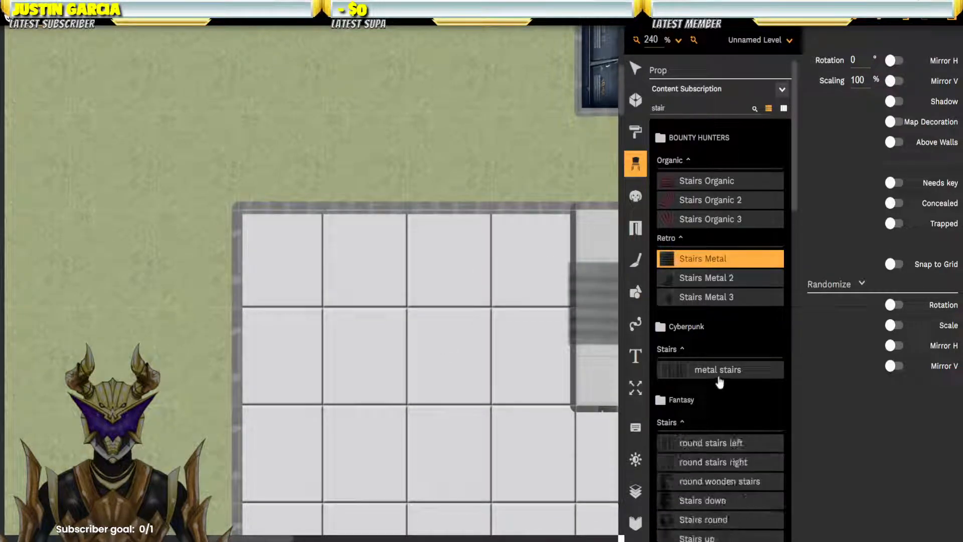
{"action": "scroll", "coordinate": [732, 375], "scroll_direction": "down", "scroll_amount": 4}
{"action": "scroll", "coordinate": [731, 379], "scroll_direction": "up", "scroll_amount": 1}
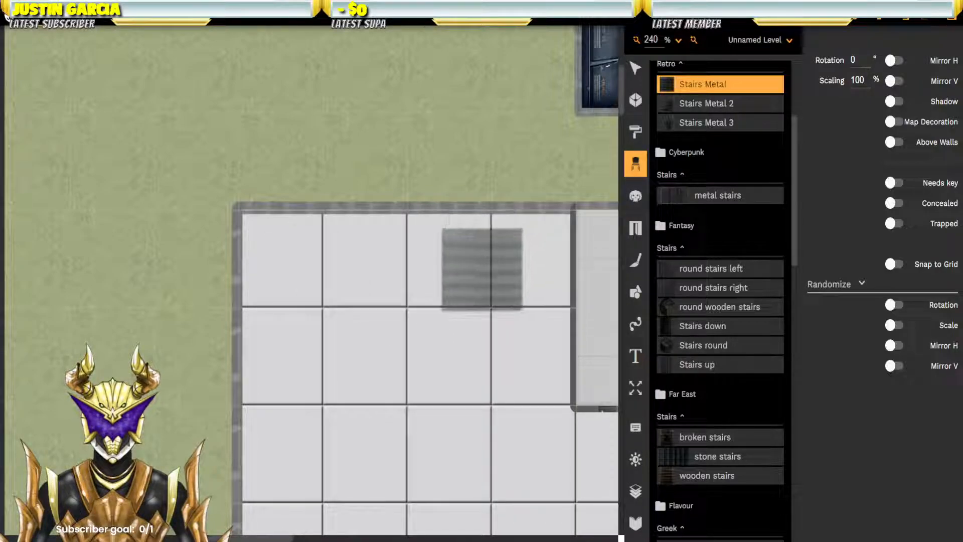
{"action": "left_click", "coordinate": [685, 201]}
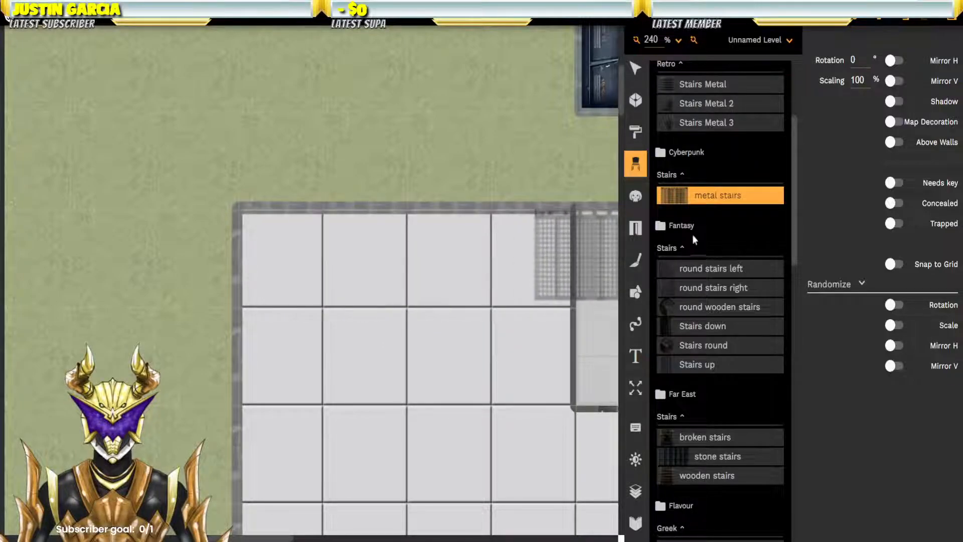
Step: Place the Scifi Weapons And Plating metal stairs near the upper-left corner of the tiled room
{"action": "scroll", "coordinate": [703, 248], "scroll_direction": "down", "scroll_amount": 15}
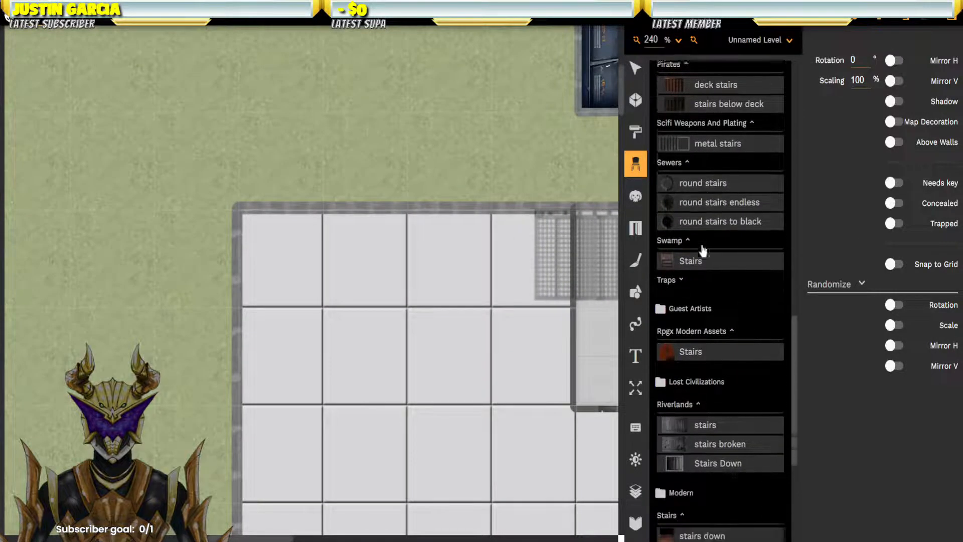
{"action": "scroll", "coordinate": [703, 250], "scroll_direction": "down", "scroll_amount": 2}
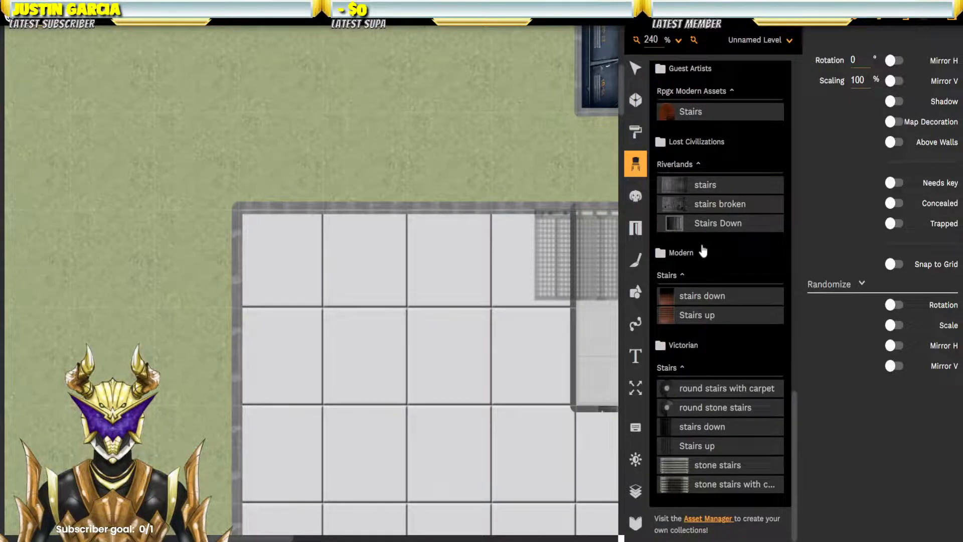
{"action": "scroll", "coordinate": [704, 326], "scroll_direction": "up", "scroll_amount": 9}
{"action": "scroll", "coordinate": [709, 322], "scroll_direction": "up", "scroll_amount": 4}
{"action": "left_click", "coordinate": [713, 312]}
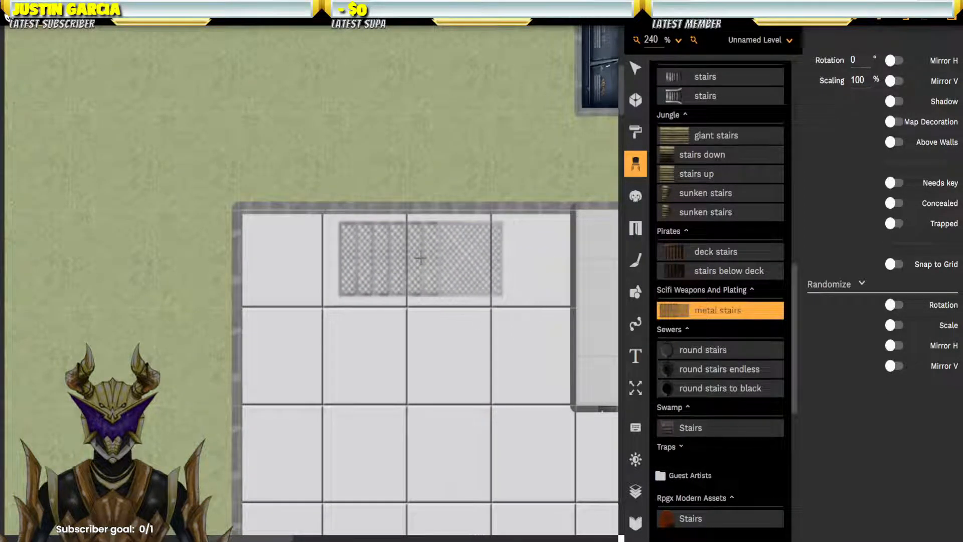
{"action": "left_click", "coordinate": [370, 262]}
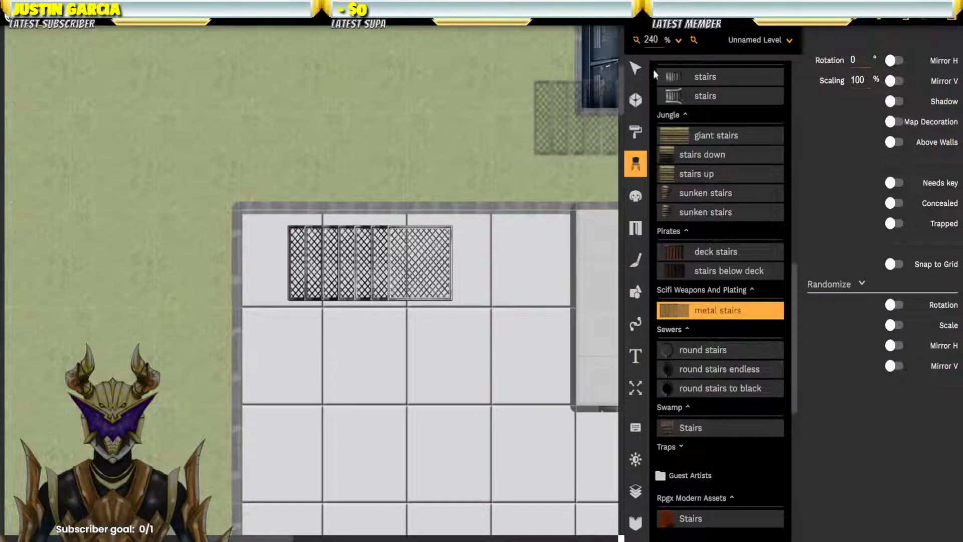
Step: Mirror the placed metal stairs horizontally and move them into the upper-left corner of the tiled room
{"action": "left_click", "coordinate": [636, 69]}
{"action": "left_click", "coordinate": [534, 312]}
{"action": "left_click", "coordinate": [396, 285]}
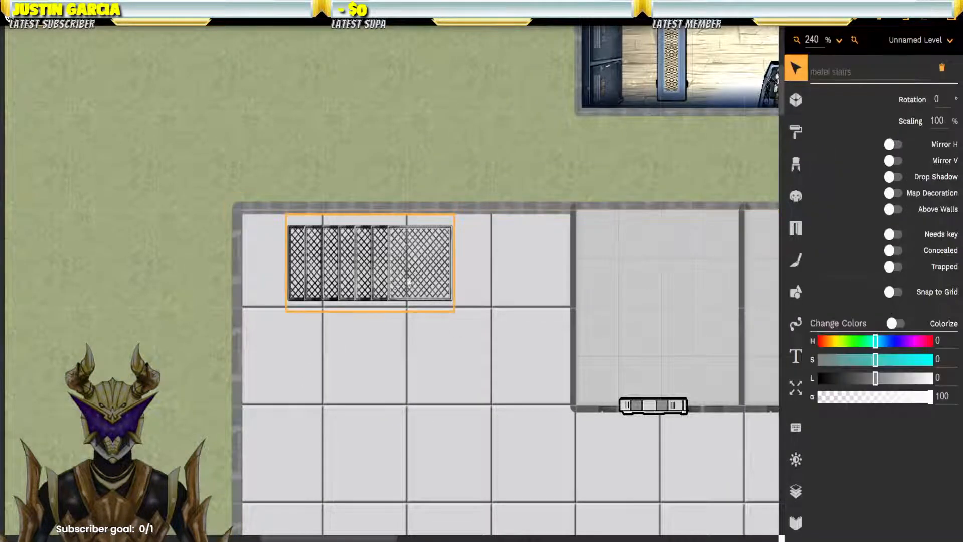
{"action": "left_click", "coordinate": [893, 145]}
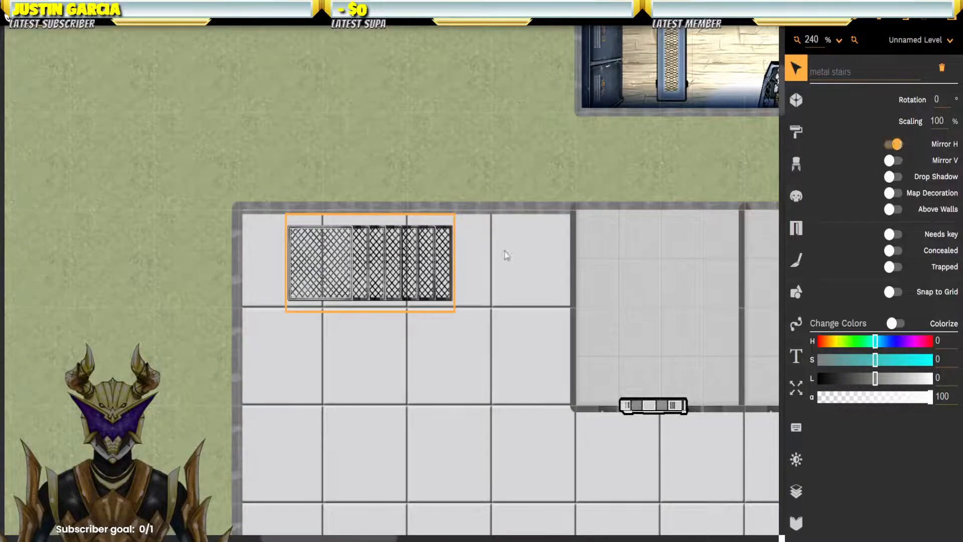
{"action": "left_click_drag", "start_coordinate": [393, 271], "coordinate": [344, 258]}
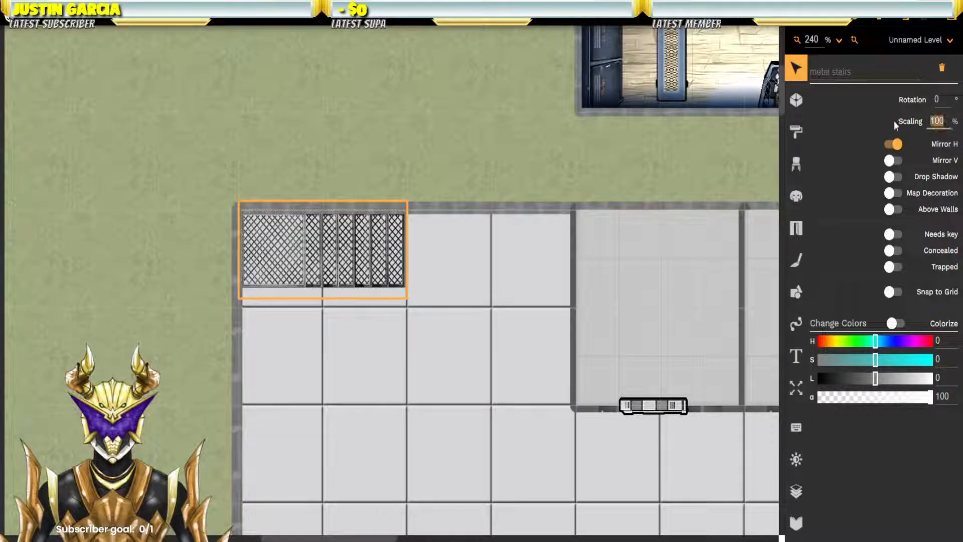
Step: Try the metal stairs at 200% scaling, realigned to the room's upper-left corner
{"action": "type", "text": "200"}
{"action": "key", "text": "Return"}
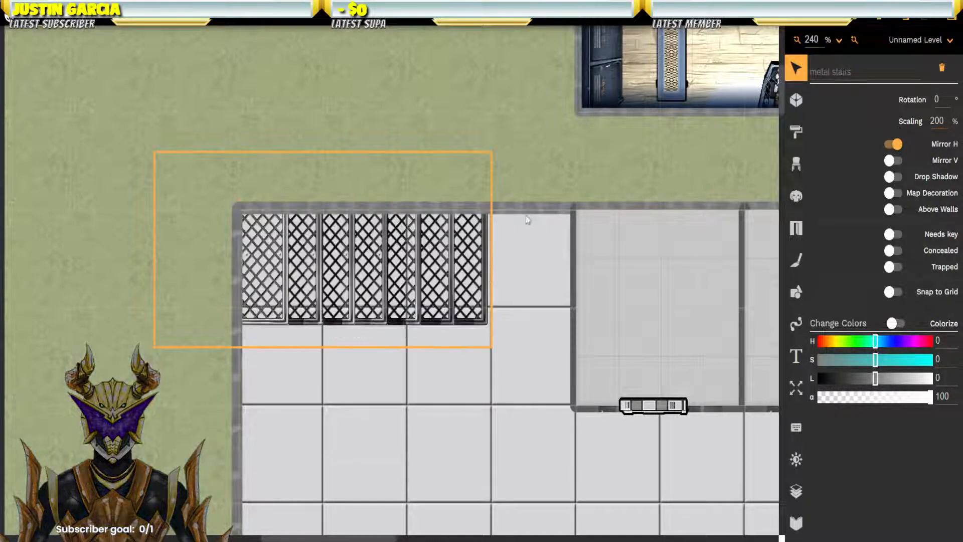
{"action": "left_click_drag", "start_coordinate": [313, 256], "coordinate": [395, 292]}
Step: Set the metal stairs' scaling to 150% and fit them back into the room's upper-left corner
{"action": "double_click", "coordinate": [937, 121]}
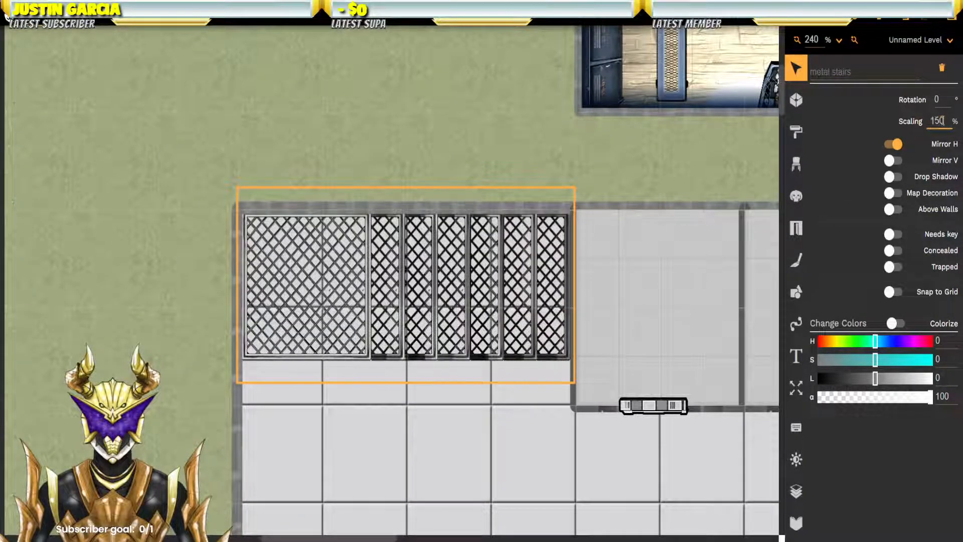
{"action": "type", "text": "150"}
{"action": "key", "text": "Return"}
{"action": "left_click_drag", "start_coordinate": [449, 318], "coordinate": [410, 305]}
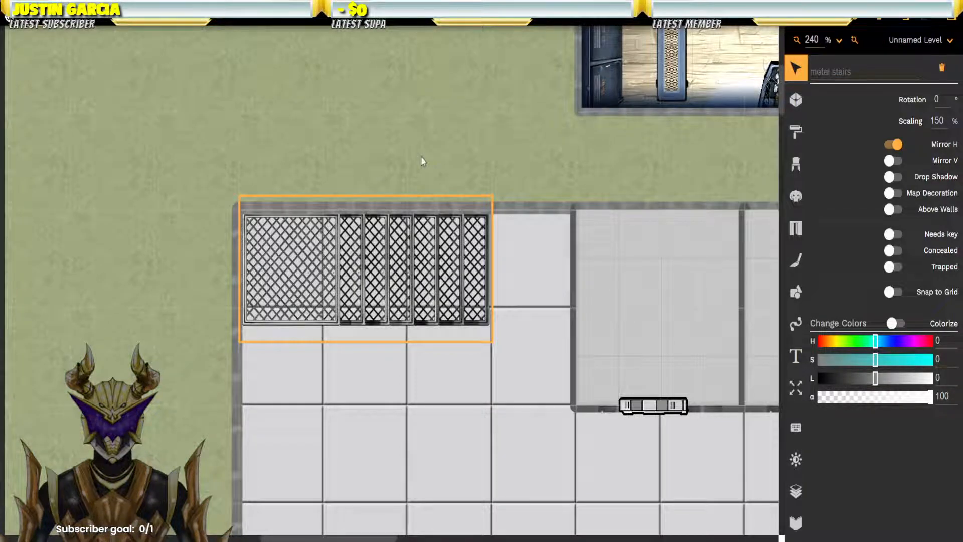
Step: Search the prop library for "stair" to furnish the opposite end of the tiled room
{"action": "left_click_drag", "start_coordinate": [648, 177], "coordinate": [358, 171]}
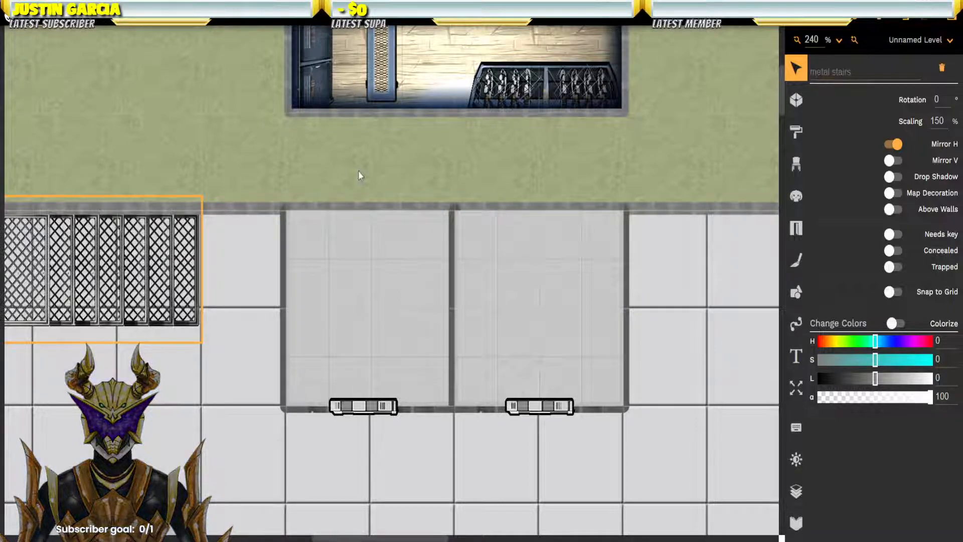
{"action": "left_click_drag", "start_coordinate": [359, 170], "coordinate": [183, 166]}
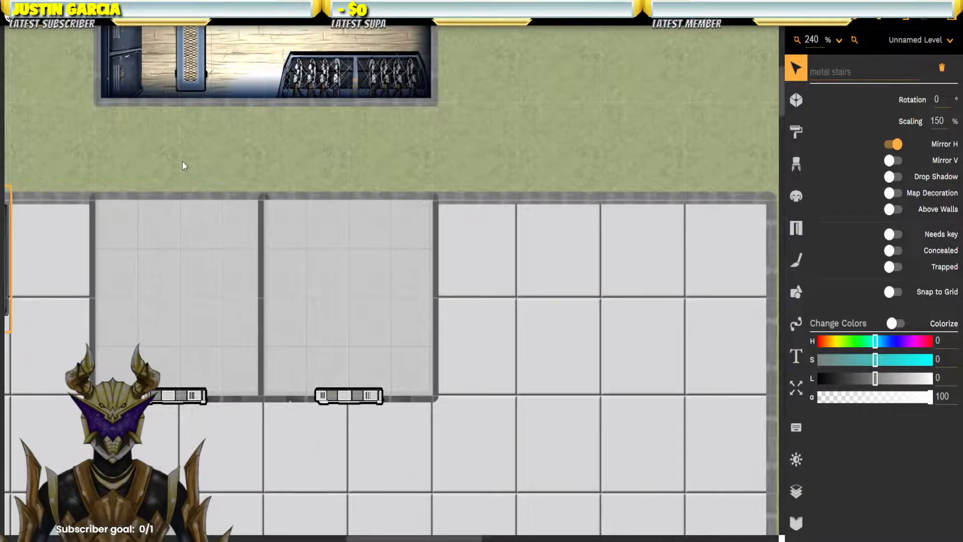
{"action": "left_click", "coordinate": [798, 165]}
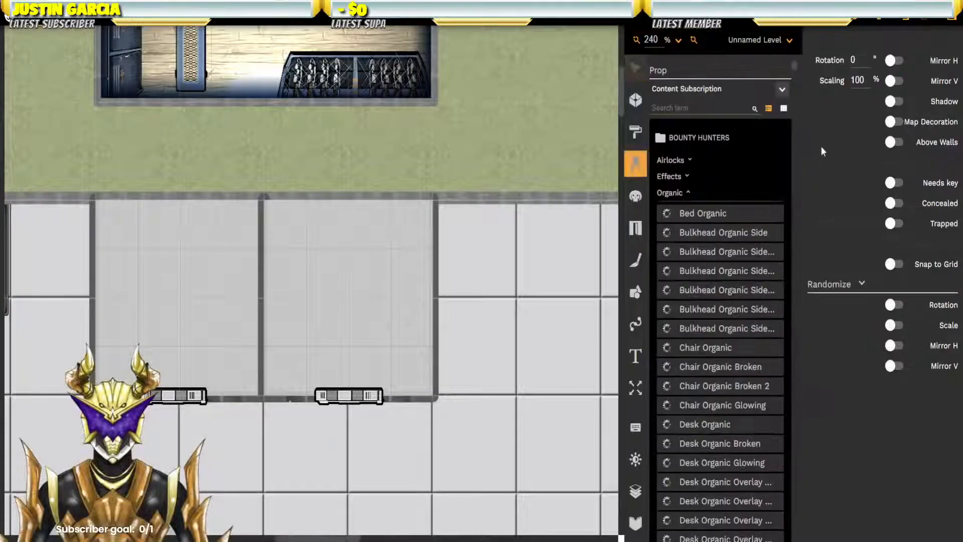
{"action": "left_click", "coordinate": [688, 106]}
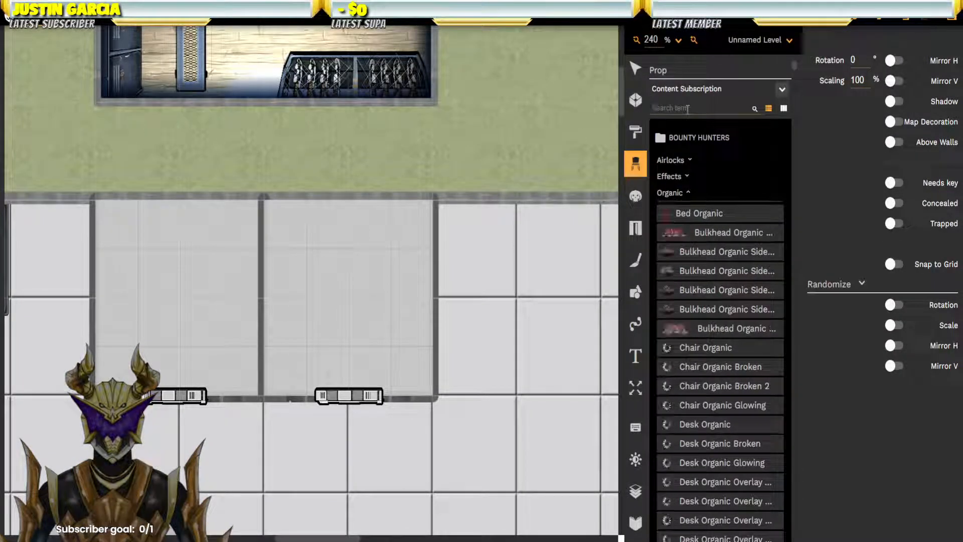
{"action": "type", "text": "sla"}
{"action": "type", "text": "iu"}
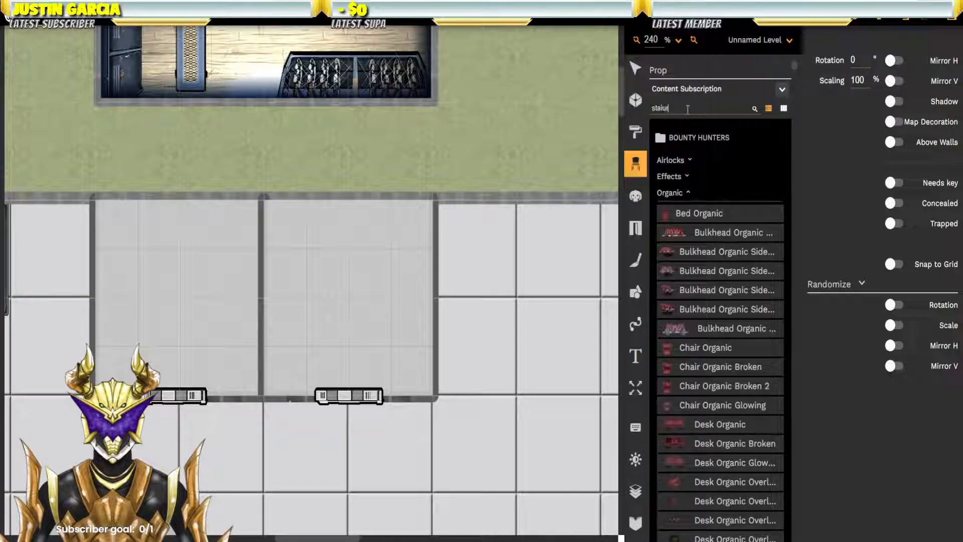
{"action": "key", "text": "BackSpace"}
{"action": "type", "text": "r"}
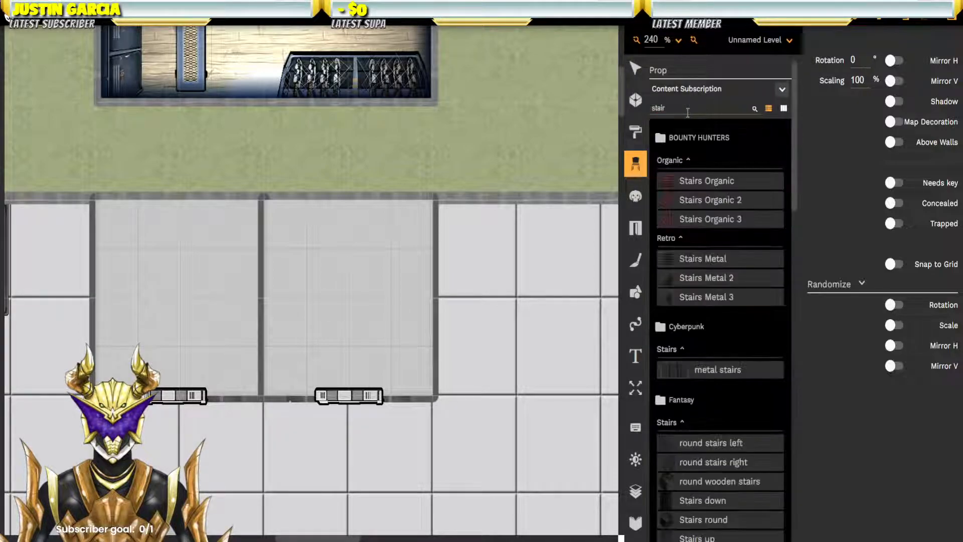
Step: Place a second Scifi Weapons And Plating metal stairs in the tiled area just right of the two small rooms
{"action": "scroll", "coordinate": [713, 307], "scroll_direction": "down", "scroll_amount": 3}
{"action": "left_click", "coordinate": [671, 256]}
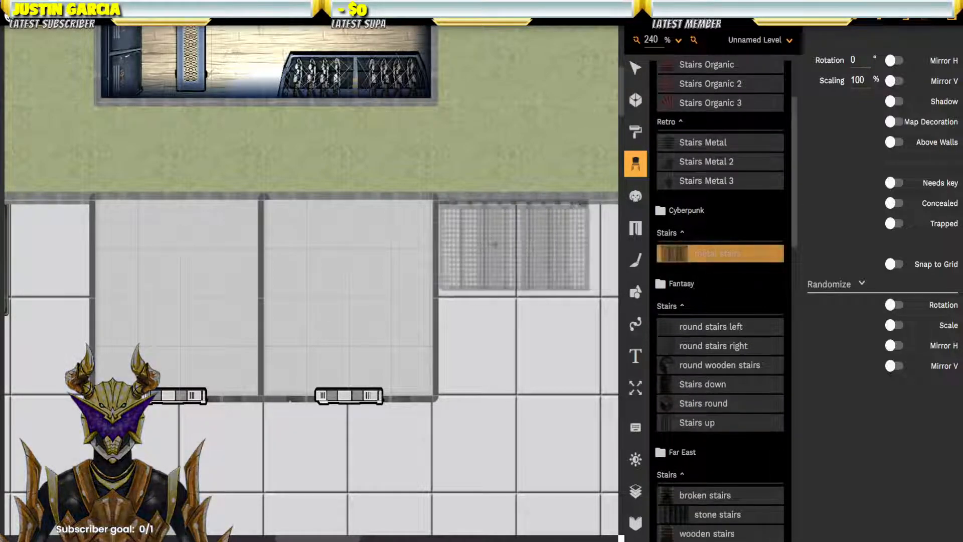
{"action": "scroll", "coordinate": [731, 270], "scroll_direction": "down", "scroll_amount": 6}
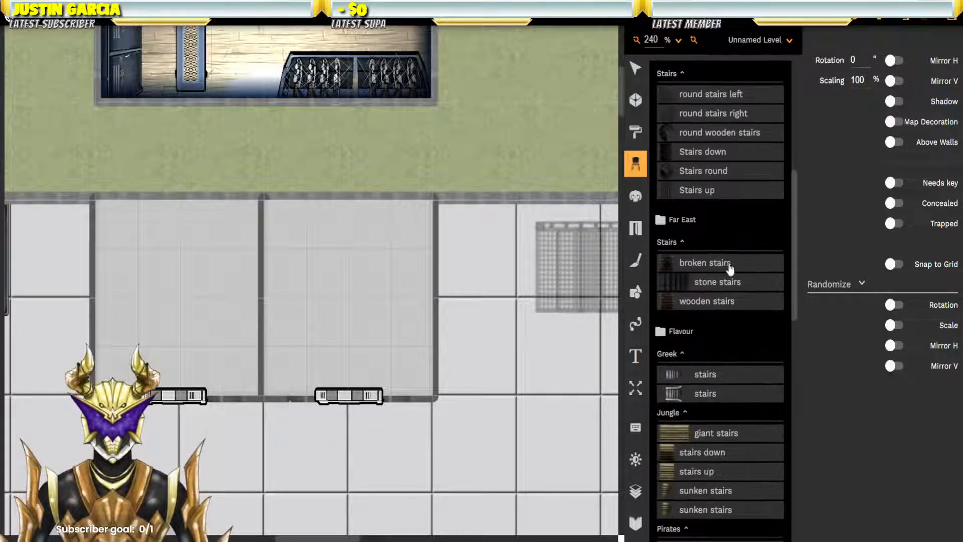
{"action": "scroll", "coordinate": [730, 270], "scroll_direction": "down", "scroll_amount": 3}
{"action": "left_click", "coordinate": [673, 317]}
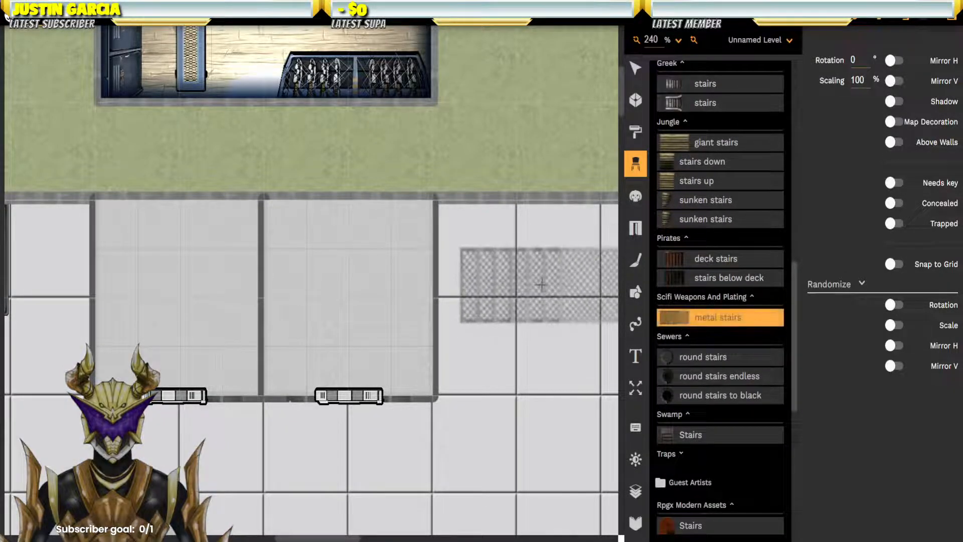
{"action": "left_click_drag", "start_coordinate": [561, 211], "coordinate": [413, 184]}
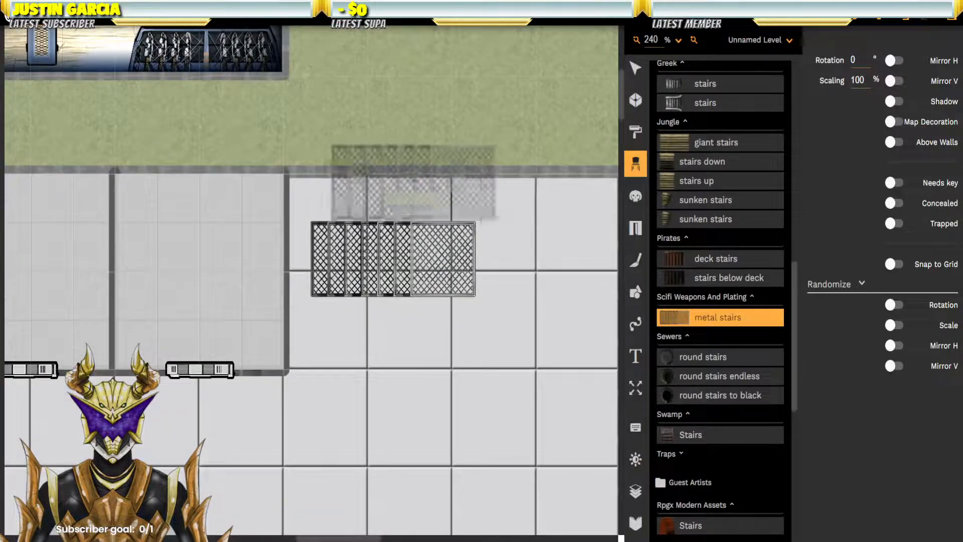
Step: Set the second metal stairs' scaling to 150% and fit them into the tiled room's upper-right corner
{"action": "left_click", "coordinate": [636, 70]}
{"action": "left_click", "coordinate": [464, 240]}
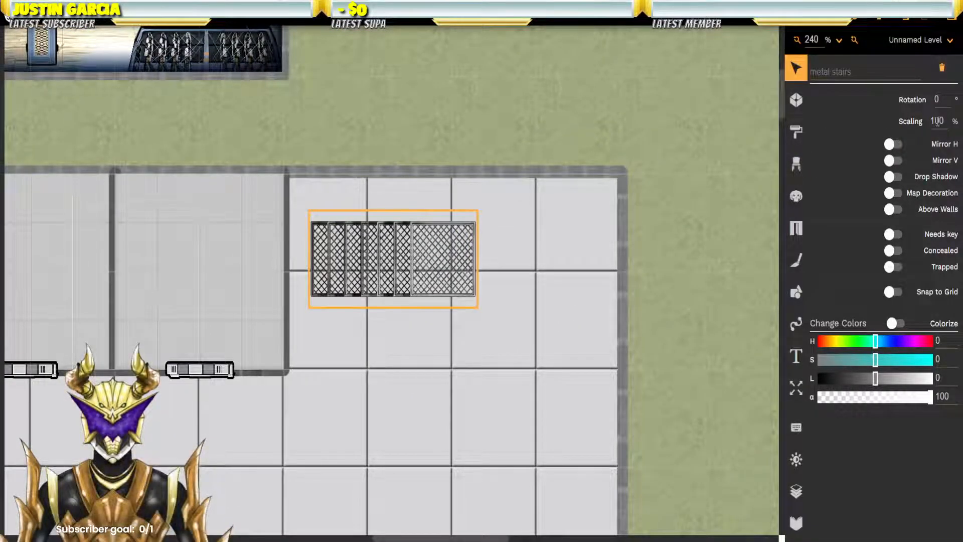
{"action": "key", "text": "Return"}
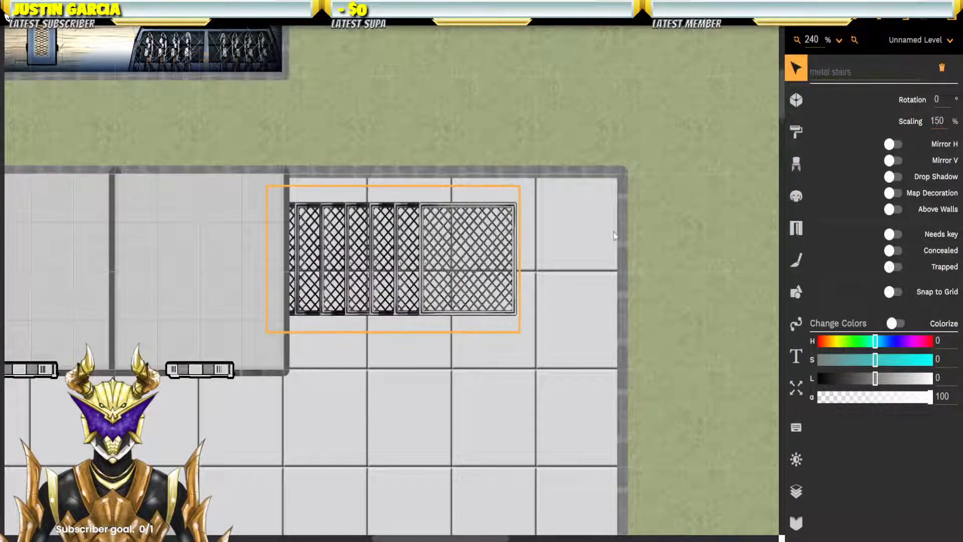
{"action": "left_click_drag", "start_coordinate": [413, 275], "coordinate": [512, 247]}
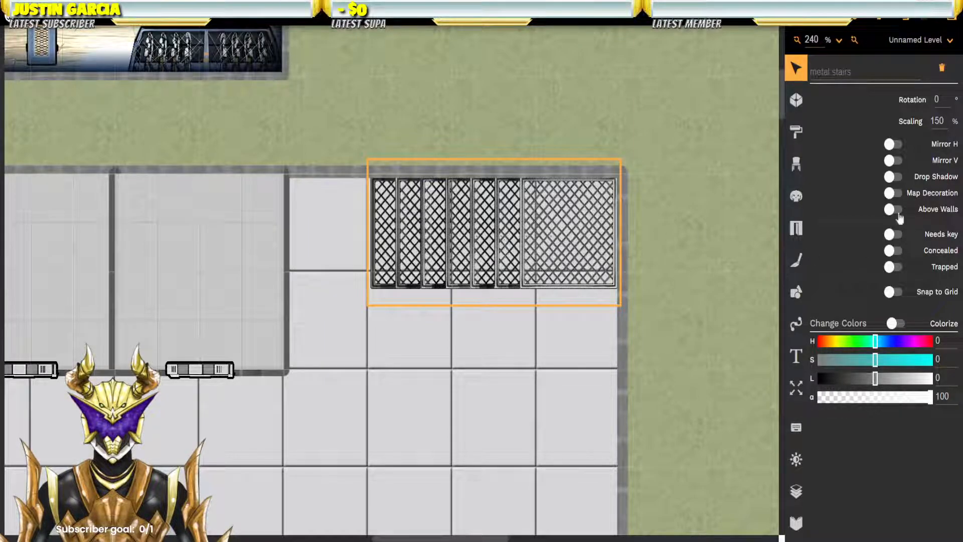
Step: Try colorizing the second metal stairs and darkening them to a lightness of about -61
{"action": "left_click", "coordinate": [898, 325]}
{"action": "left_click", "coordinate": [898, 325]}
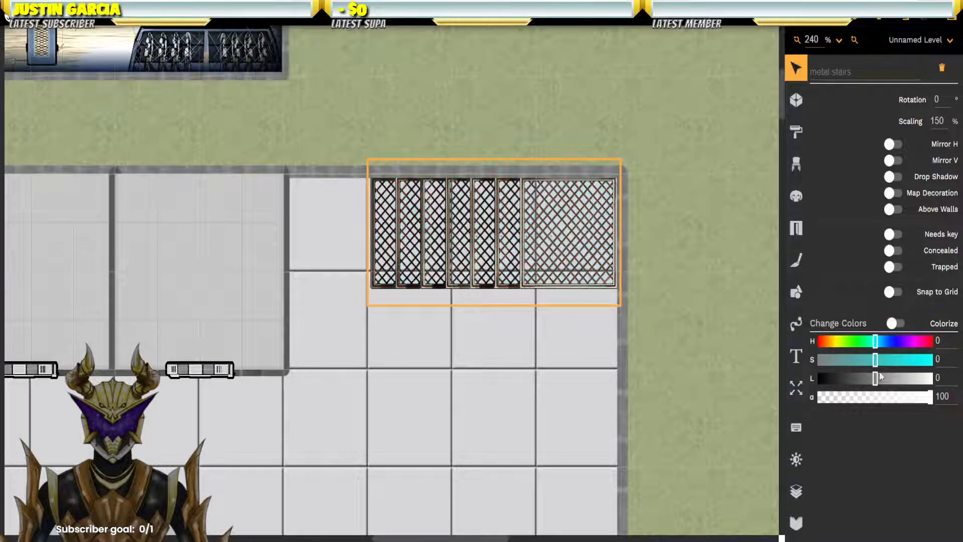
{"action": "left_click_drag", "start_coordinate": [876, 380], "coordinate": [845, 381]}
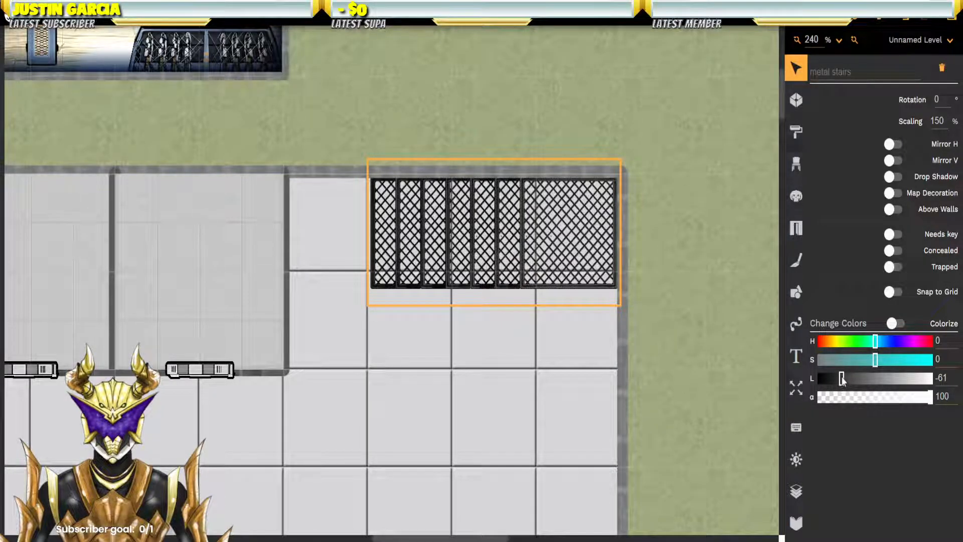
{"action": "left_click_drag", "start_coordinate": [843, 380], "coordinate": [877, 380]}
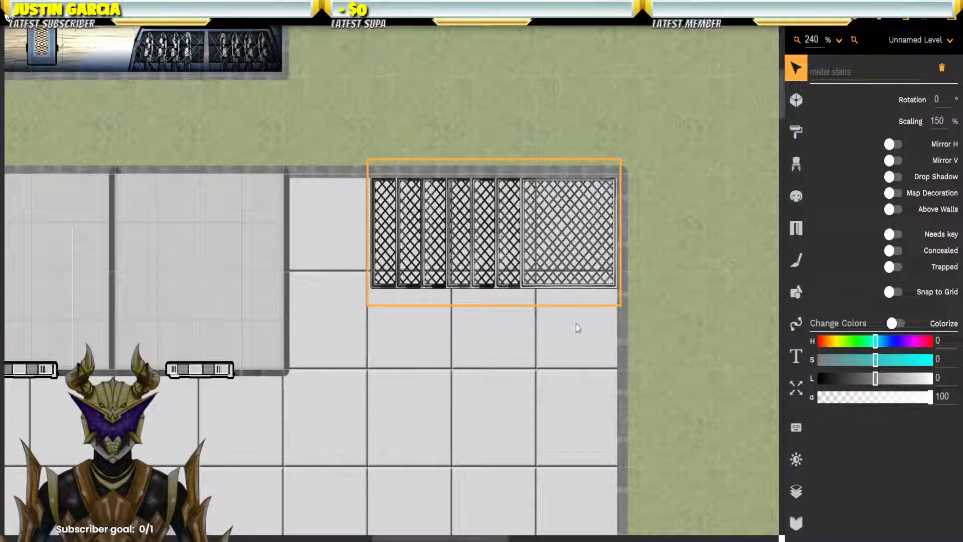
{"action": "left_click", "coordinate": [512, 129]}
Step: Turn off the inner wall shadow on the connecting corridor and on the large room below it
{"action": "scroll", "coordinate": [319, 258], "scroll_direction": "down", "scroll_amount": 3}
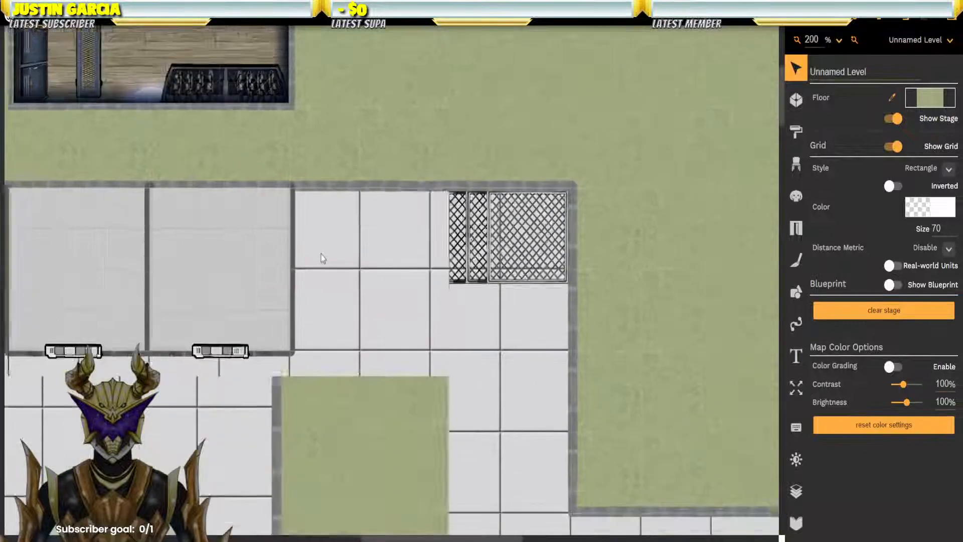
{"action": "scroll", "coordinate": [321, 253], "scroll_direction": "down", "scroll_amount": 4}
{"action": "left_click_drag", "start_coordinate": [297, 292], "coordinate": [440, 288]}
{"action": "scroll", "coordinate": [474, 285], "scroll_direction": "down", "scroll_amount": 8}
{"action": "left_click_drag", "start_coordinate": [439, 330], "coordinate": [440, 171]}
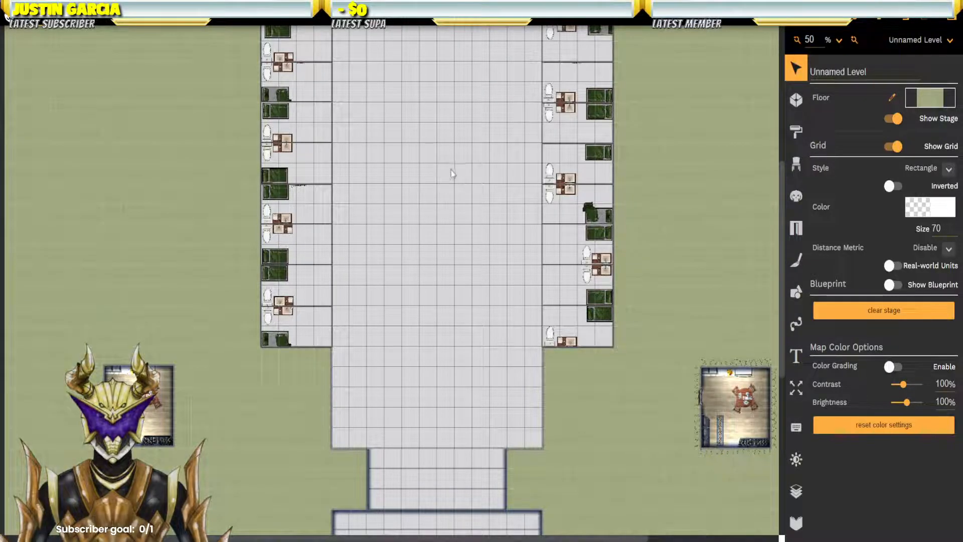
{"action": "left_click_drag", "start_coordinate": [442, 414], "coordinate": [444, 123]}
{"action": "left_click", "coordinate": [444, 183]}
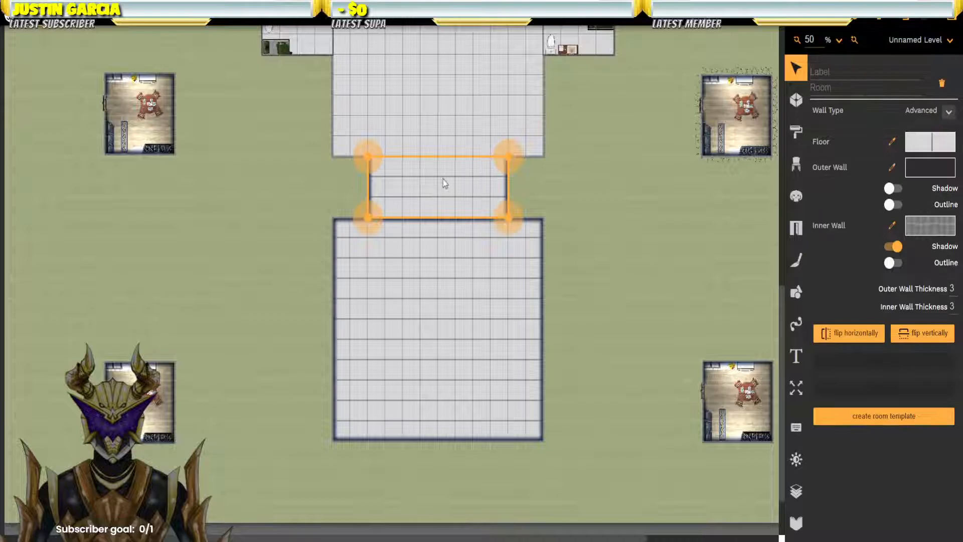
{"action": "left_click", "coordinate": [896, 247]}
{"action": "left_click", "coordinate": [489, 323]}
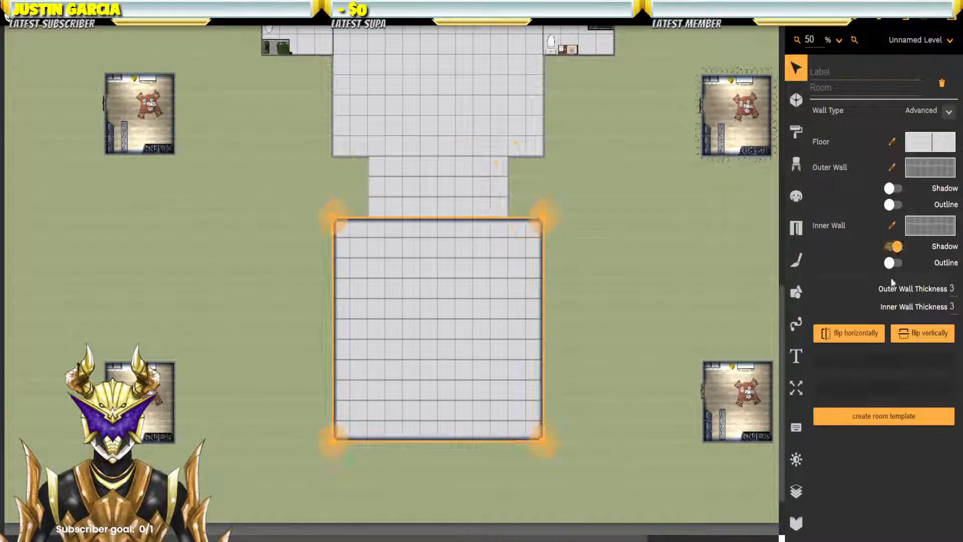
{"action": "left_click", "coordinate": [893, 246]}
{"action": "left_click", "coordinate": [575, 198]}
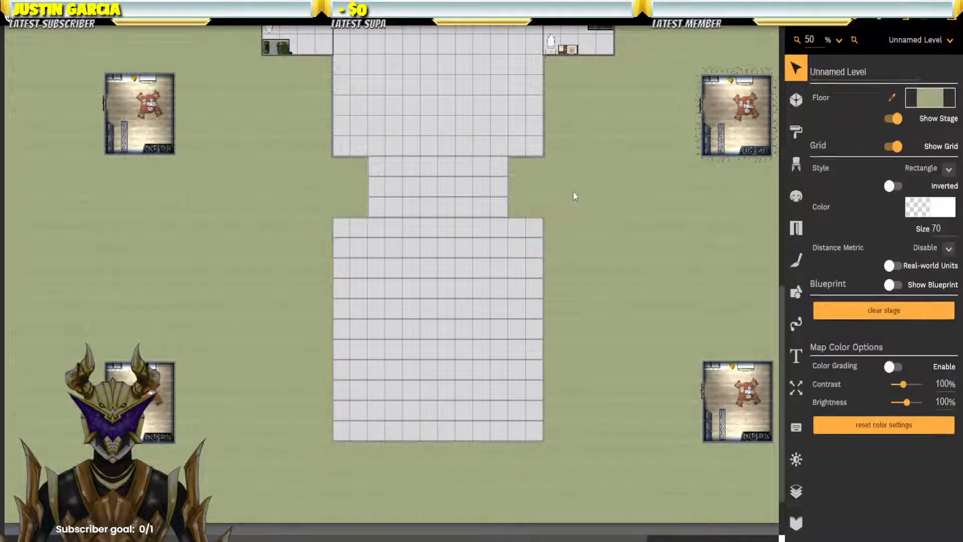
Step: Enable the inner wall shadow on the lower room, the connecting corridor and the large main hall
{"action": "left_click_drag", "start_coordinate": [597, 133], "coordinate": [594, 187]}
{"action": "left_click", "coordinate": [401, 346]}
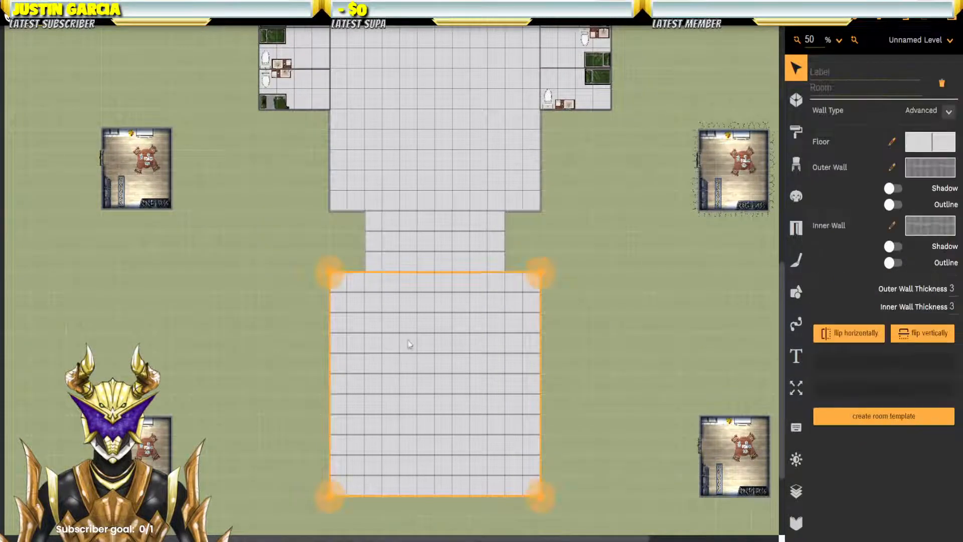
{"action": "left_click", "coordinate": [485, 226]}
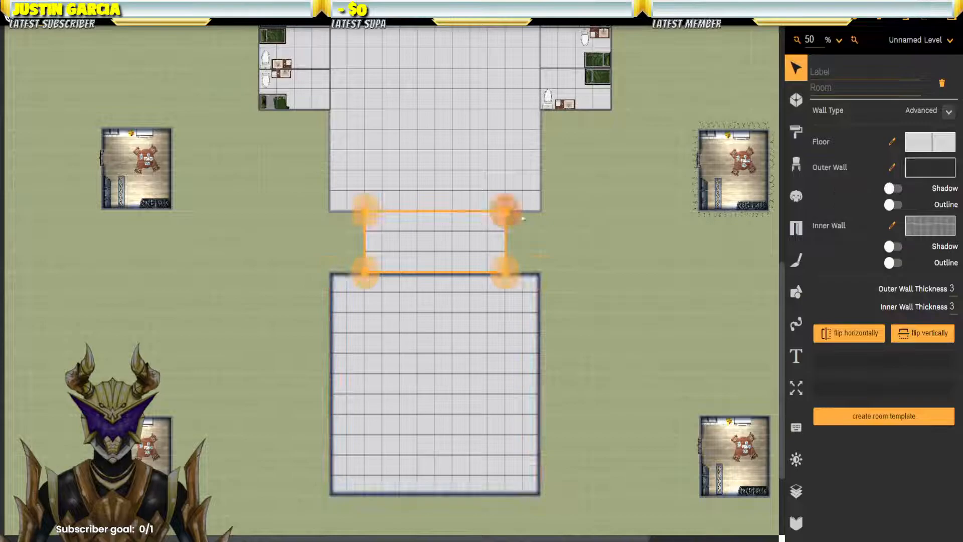
{"action": "left_click", "coordinate": [536, 187]}
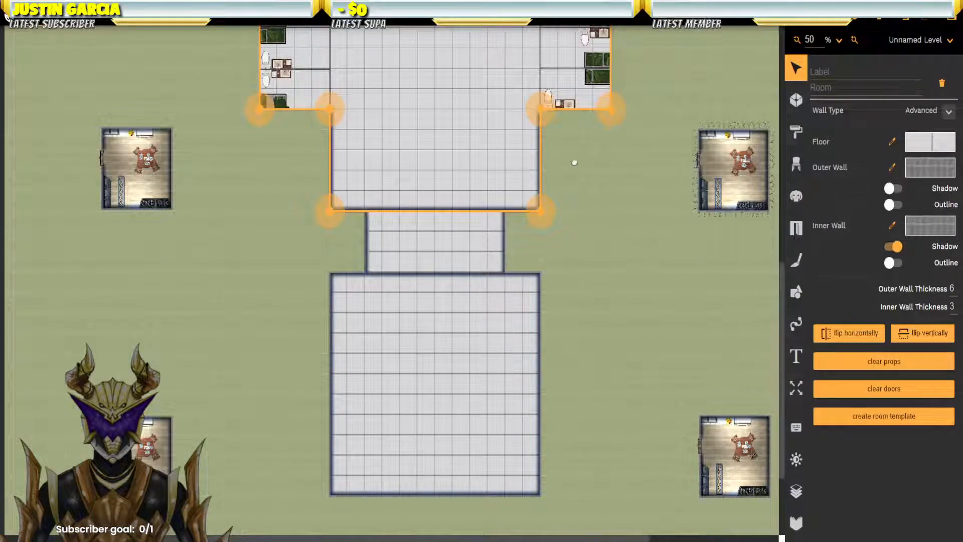
{"action": "left_click_drag", "start_coordinate": [576, 151], "coordinate": [582, 412]}
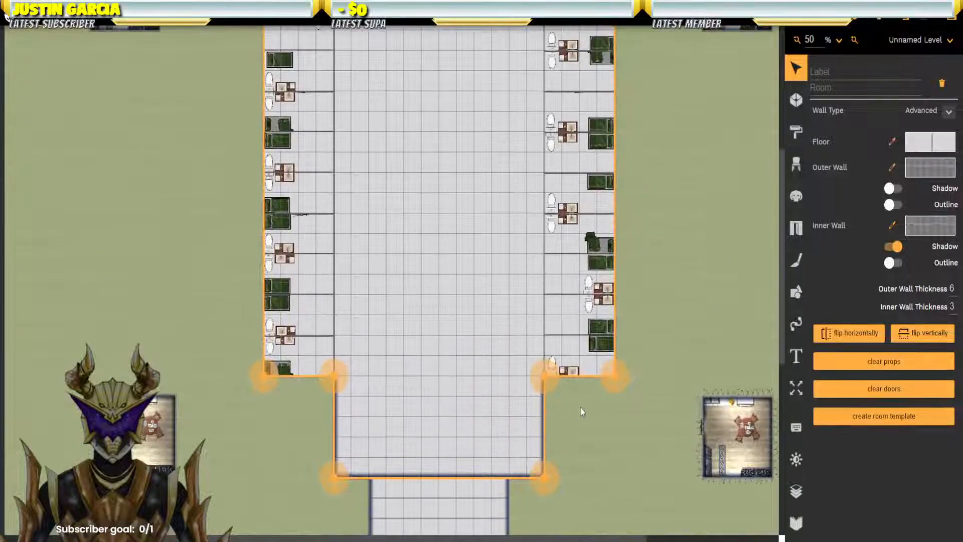
{"action": "left_click", "coordinate": [661, 352]}
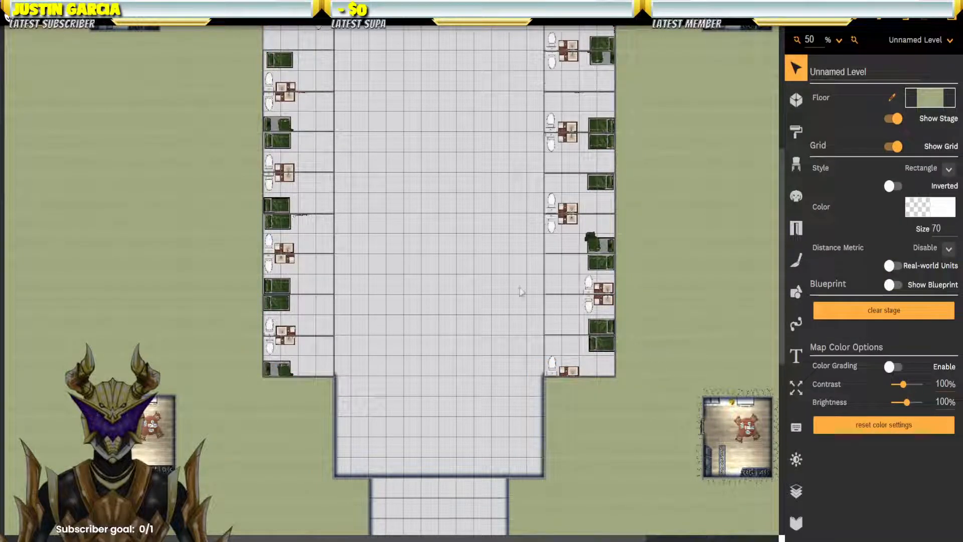
Step: Try an inner wall shadow on the uppermost cell along the main hall's right side
{"action": "left_click_drag", "start_coordinate": [489, 161], "coordinate": [506, 379]}
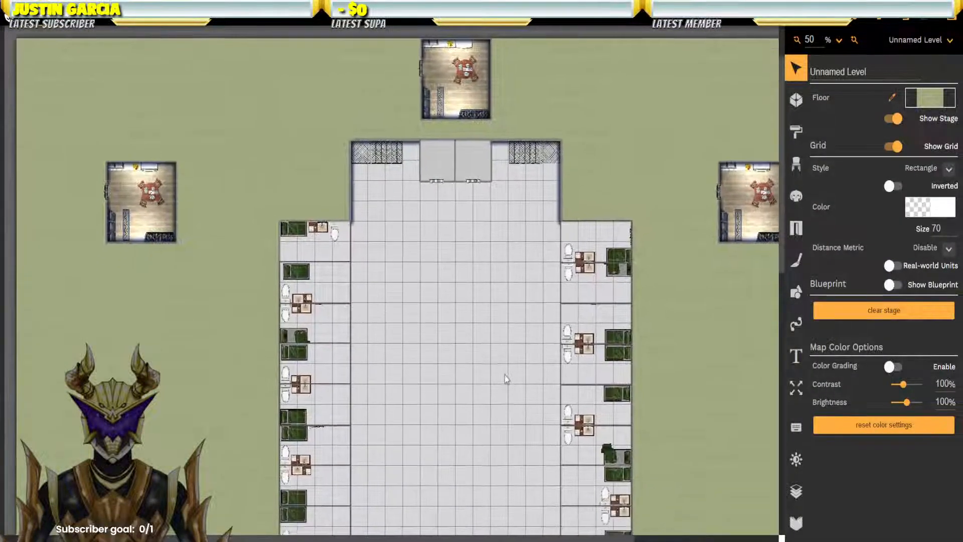
{"action": "left_click", "coordinate": [479, 170]}
{"action": "left_click", "coordinate": [594, 240]}
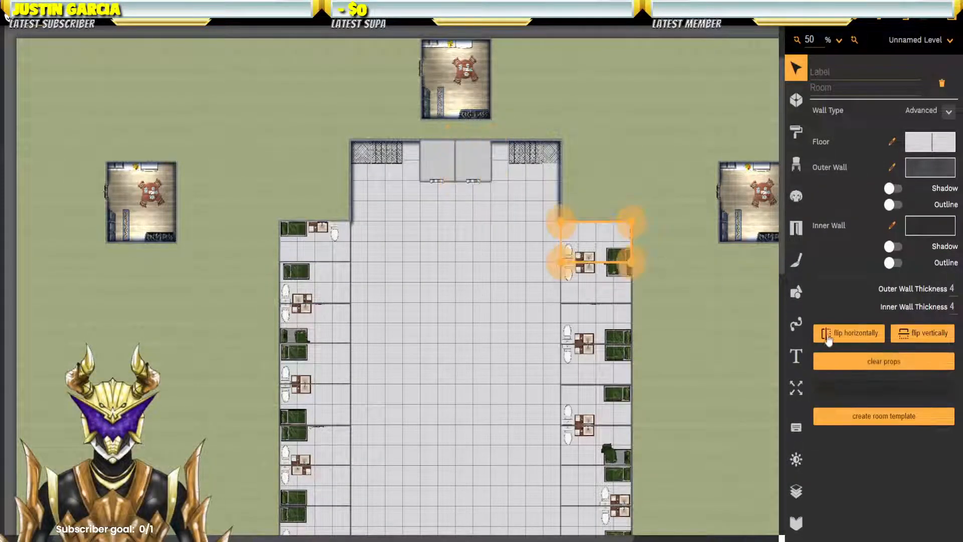
{"action": "left_click", "coordinate": [894, 189]}
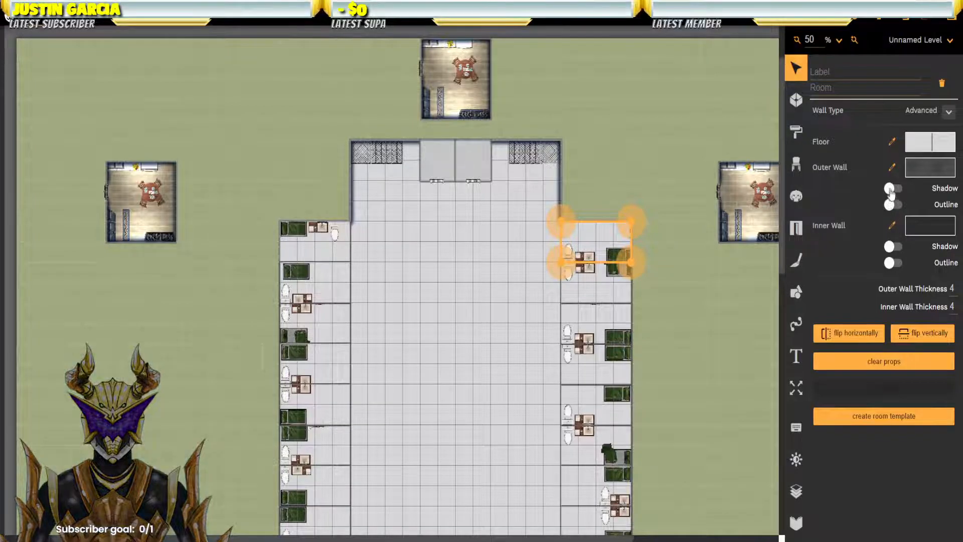
{"action": "left_click", "coordinate": [623, 294]}
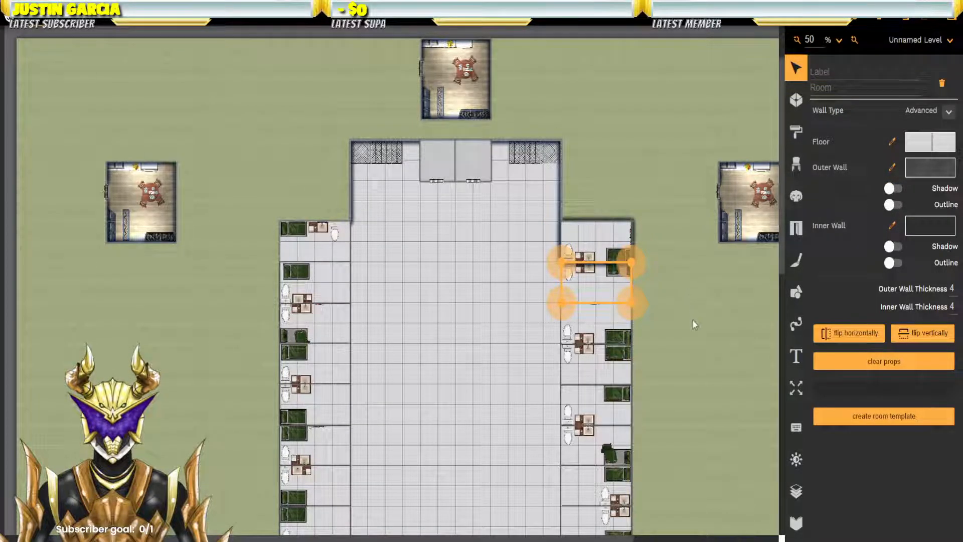
Step: Hide the upper, outer and lower wall segments of the uppermost cell on the hall's right side
{"action": "left_click", "coordinate": [601, 228]}
{"action": "left_click", "coordinate": [601, 224]}
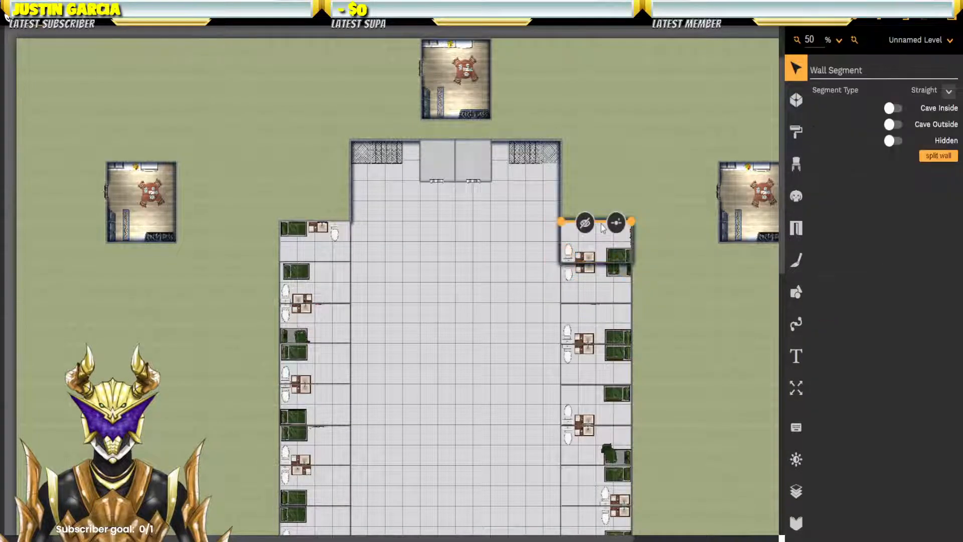
{"action": "left_click", "coordinate": [633, 242]}
{"action": "left_click", "coordinate": [632, 240]}
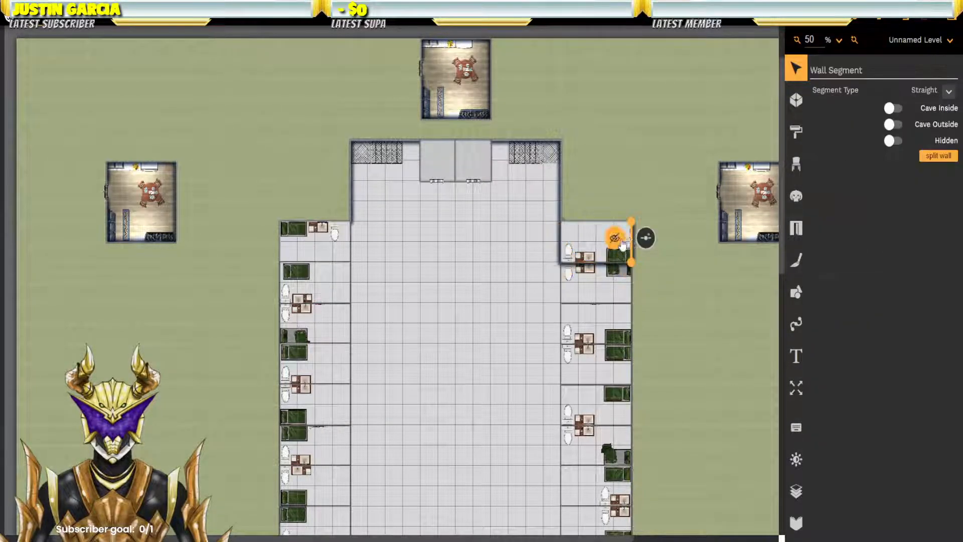
{"action": "left_click", "coordinate": [686, 314]}
{"action": "left_click_drag", "start_coordinate": [677, 327], "coordinate": [588, 254]}
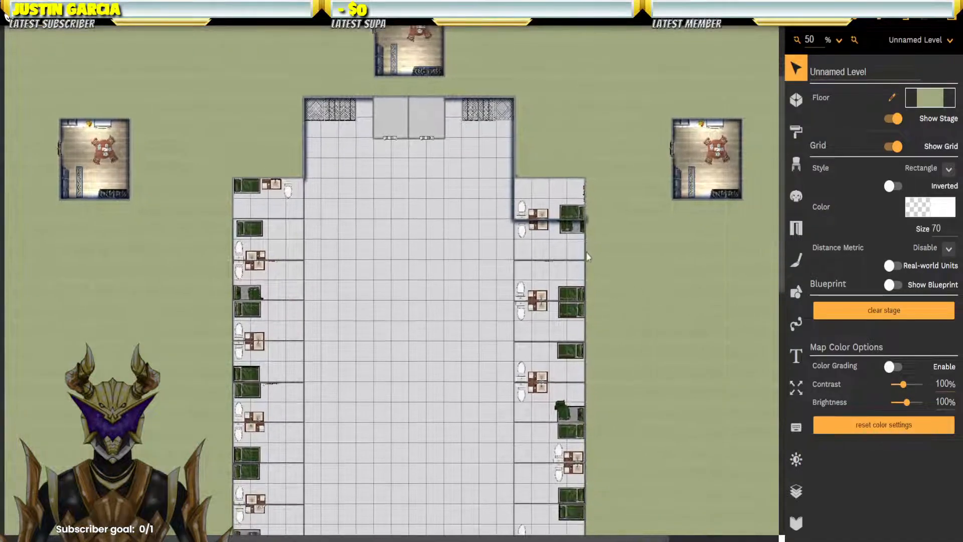
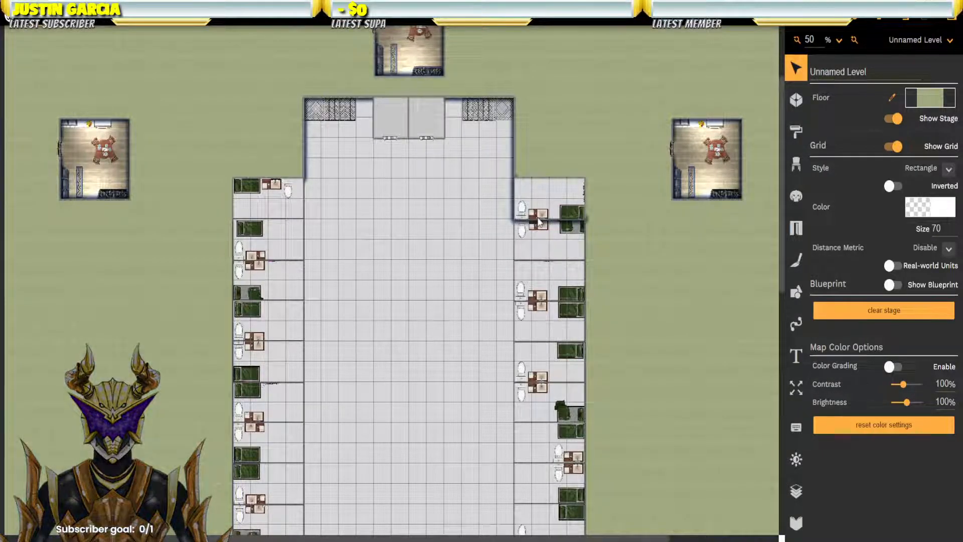
{"action": "left_click", "coordinate": [557, 226]}
{"action": "left_click", "coordinate": [556, 225]}
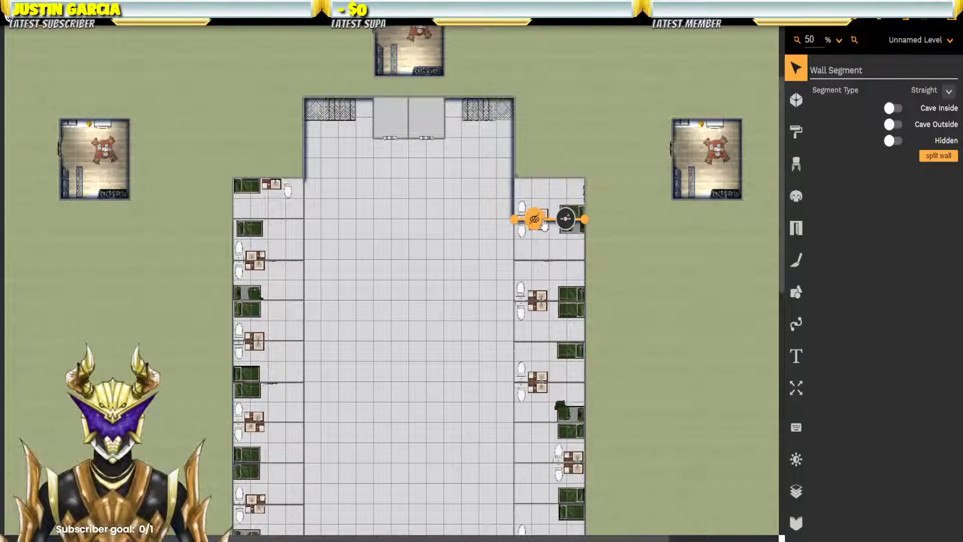
{"action": "left_click", "coordinate": [610, 191]}
Step: Turn off the inner wall shadow on the uppermost right-hand cell
{"action": "left_click", "coordinate": [546, 190]}
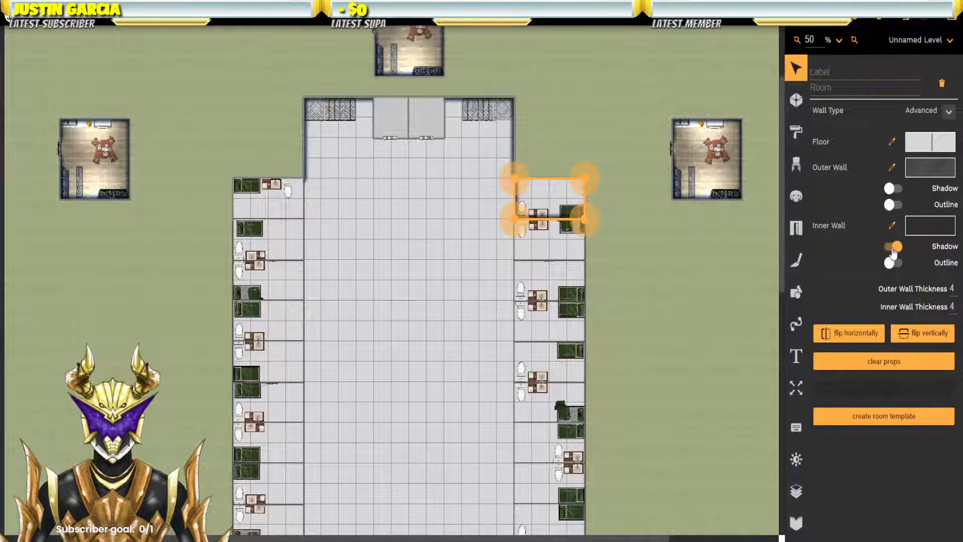
{"action": "left_click", "coordinate": [649, 228]}
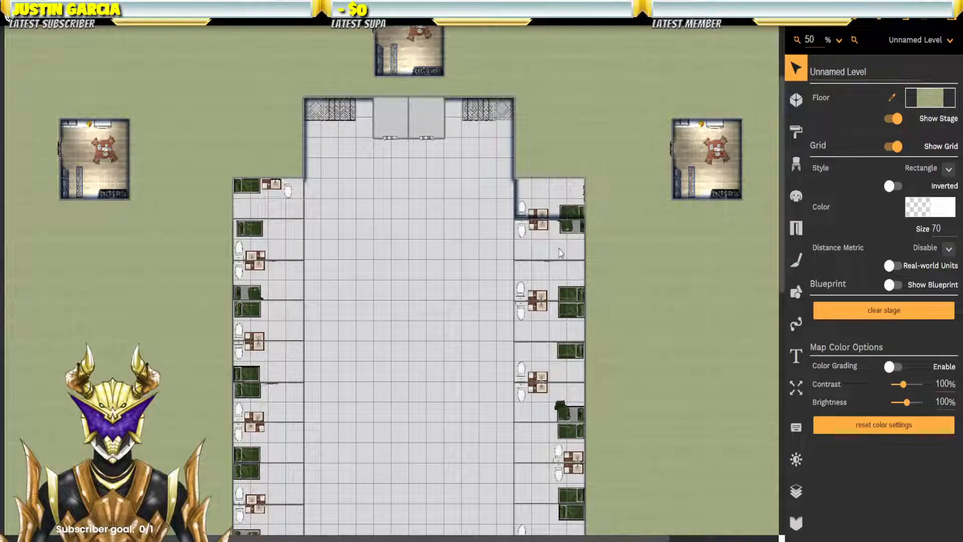
{"action": "left_click", "coordinate": [549, 203]}
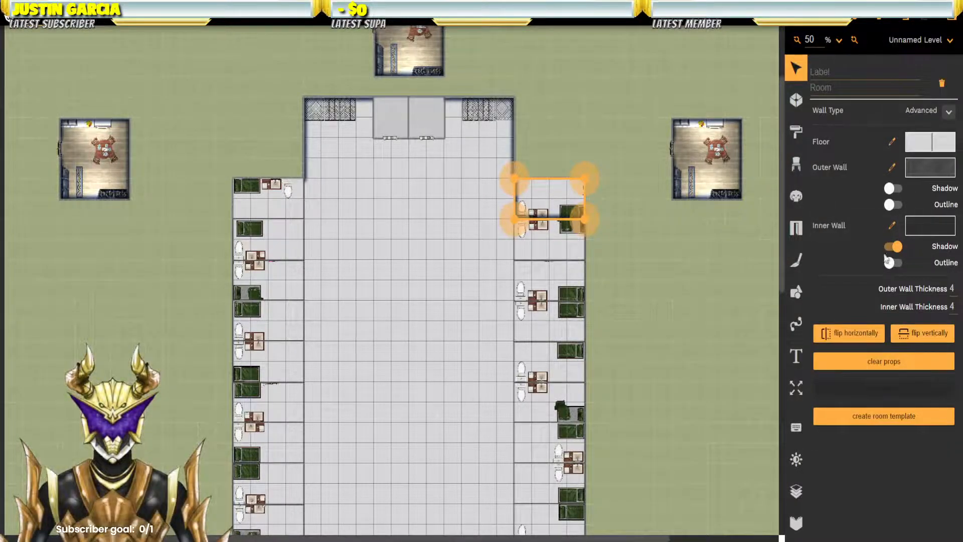
{"action": "left_click", "coordinate": [599, 257]}
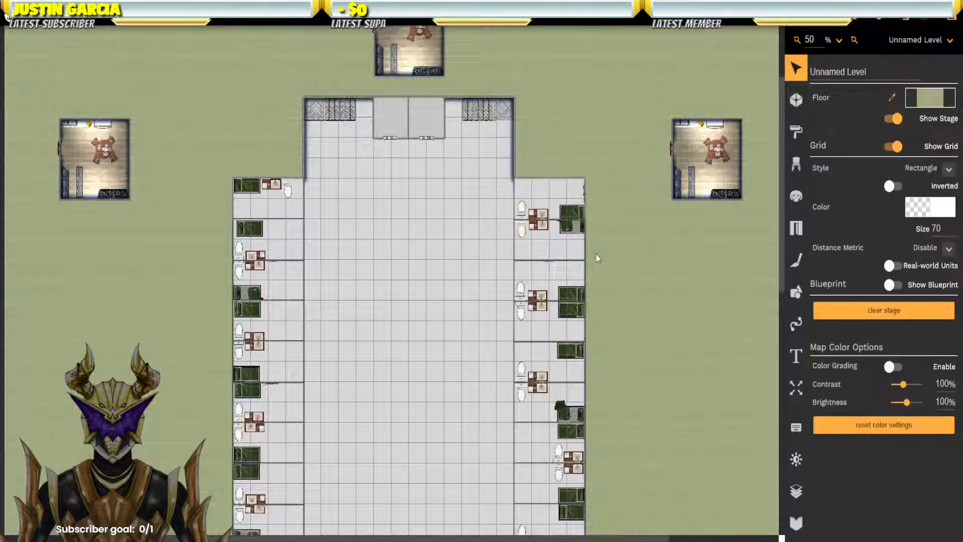
Step: Search the prop library for "barb" and choose the Modern Outdoor barbed wire
{"action": "left_click_drag", "start_coordinate": [598, 317], "coordinate": [580, 221]}
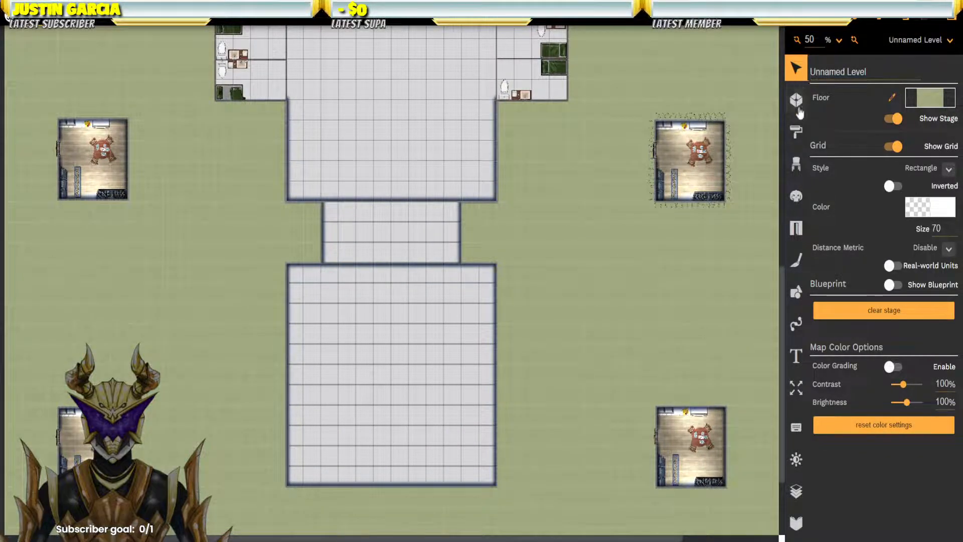
{"action": "left_click", "coordinate": [796, 164]}
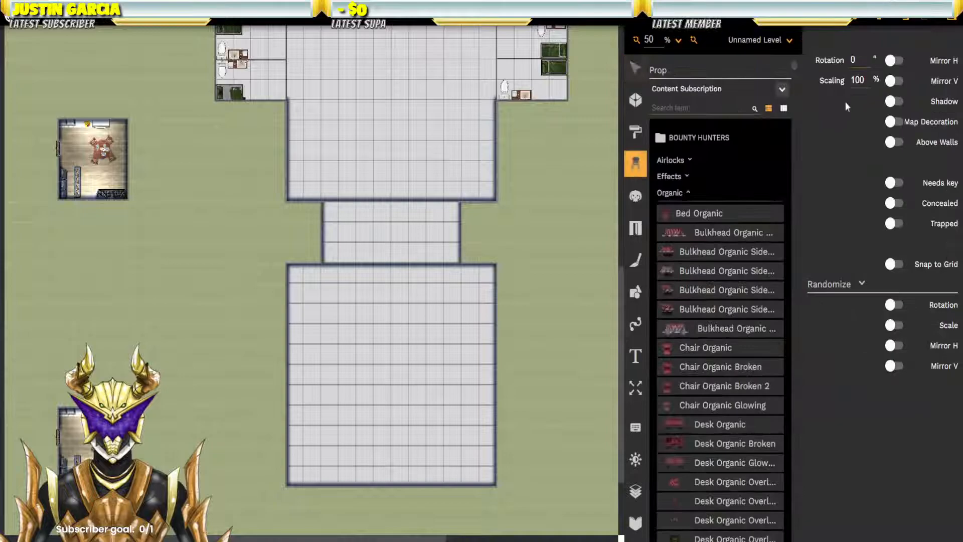
{"action": "left_click", "coordinate": [683, 110]}
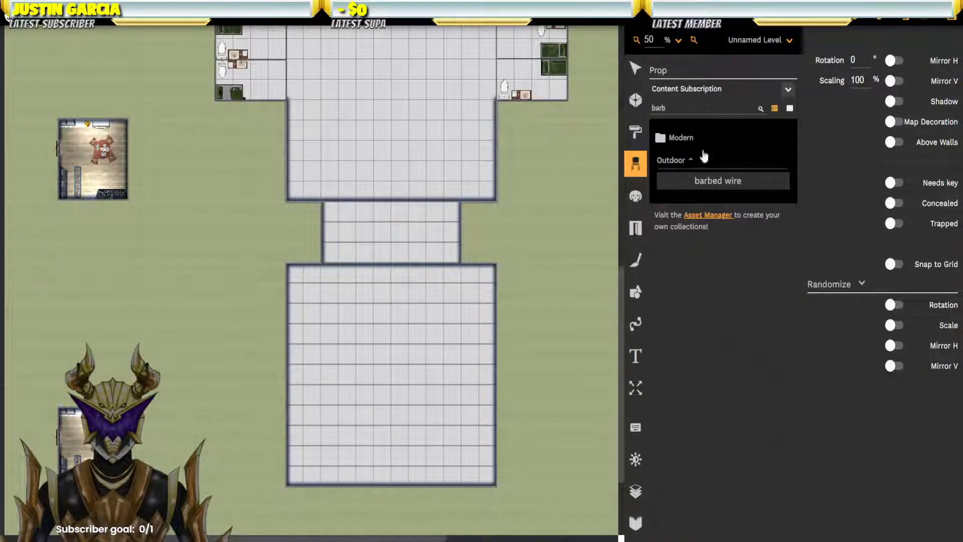
{"action": "left_click", "coordinate": [693, 182]}
Step: Place barbed wire pieces above, below and on both sides of the small furnished building in the map's lower-right corner
{"action": "left_click_drag", "start_coordinate": [566, 424], "coordinate": [383, 386]}
{"action": "left_click", "coordinate": [508, 341]}
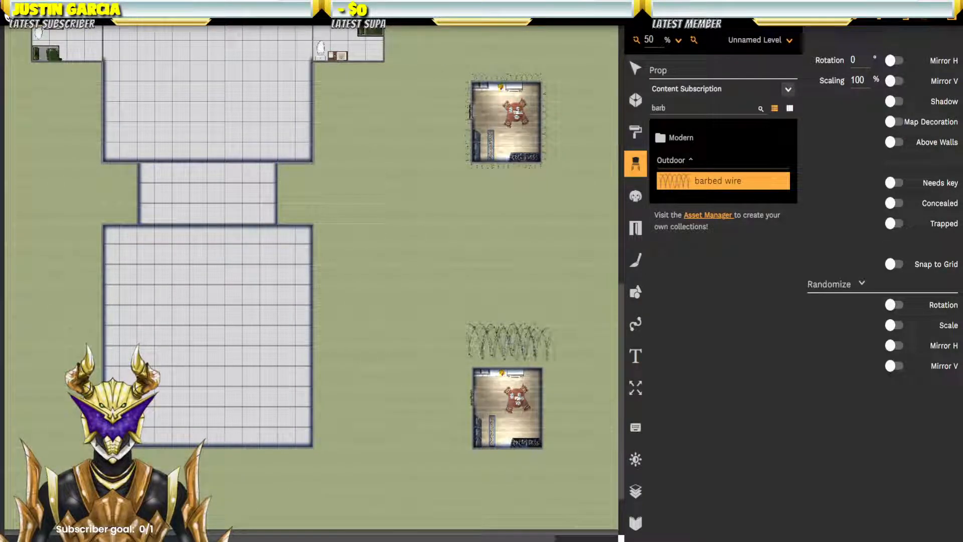
{"action": "left_click", "coordinate": [583, 377]}
{"action": "left_click", "coordinate": [578, 430]}
{"action": "left_click", "coordinate": [538, 473]}
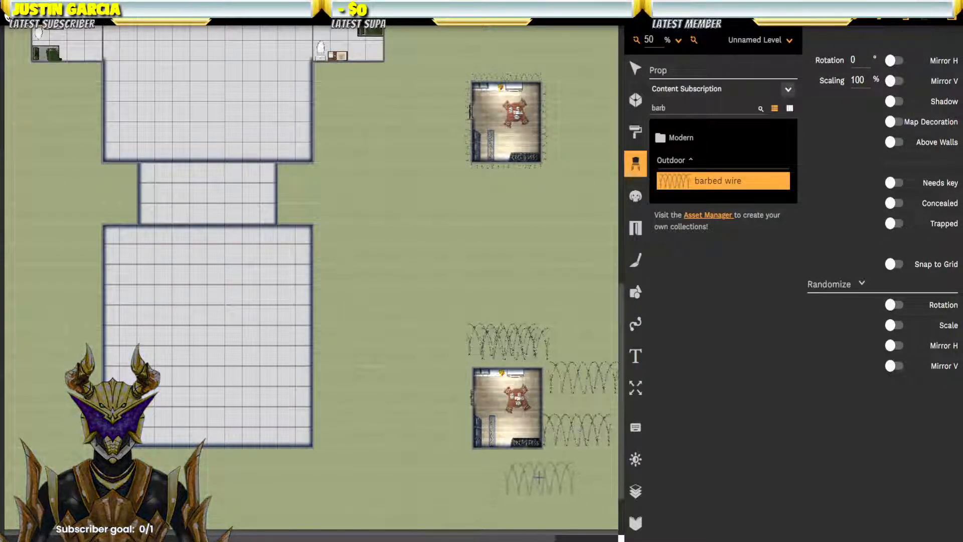
{"action": "left_click", "coordinate": [455, 470]}
{"action": "left_click", "coordinate": [426, 433]}
{"action": "left_click", "coordinate": [424, 386]}
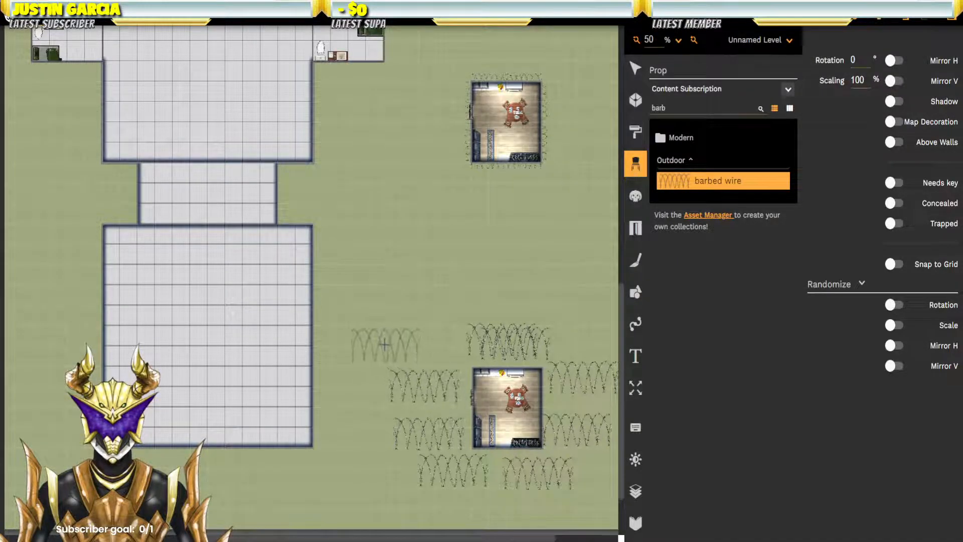
Step: Place barbed wire pieces below and on both sides of the small furnished building in the map's upper-right corner
{"action": "left_click_drag", "start_coordinate": [430, 226], "coordinate": [397, 347]}
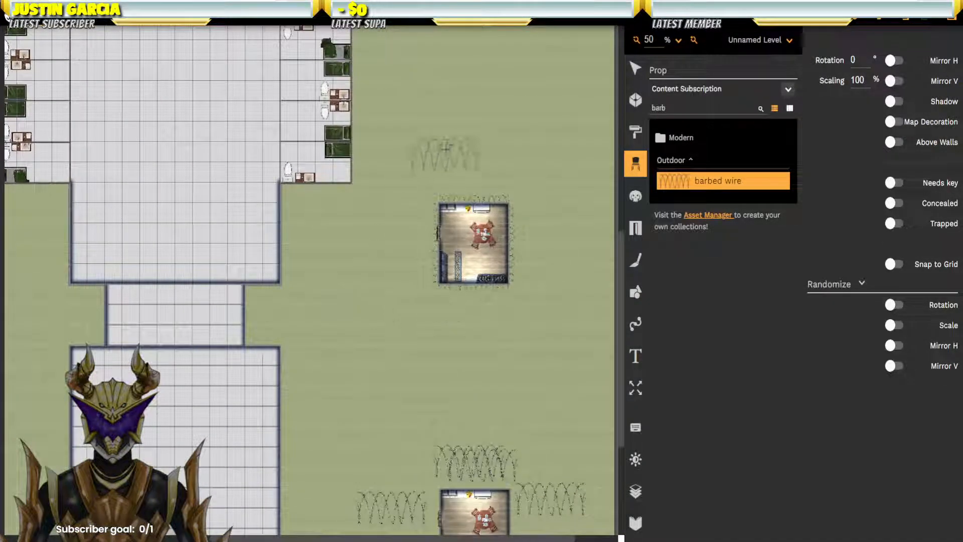
{"action": "left_click_drag", "start_coordinate": [446, 91], "coordinate": [423, 356]}
{"action": "left_click_drag", "start_coordinate": [439, 151], "coordinate": [428, 266]}
{"action": "left_click", "coordinate": [406, 230]}
{"action": "left_click", "coordinate": [454, 239]}
{"action": "left_click", "coordinate": [517, 210]}
{"action": "left_click", "coordinate": [522, 162]}
{"action": "left_click", "coordinate": [344, 159]}
{"action": "left_click", "coordinate": [345, 201]}
Step: Place barbed wire pieces on both sides of and below the small furnished building above the main hall's entrance
{"action": "left_click_drag", "start_coordinate": [254, 143], "coordinate": [566, 243]}
{"action": "left_click", "coordinate": [526, 169]}
{"action": "left_click", "coordinate": [524, 134]}
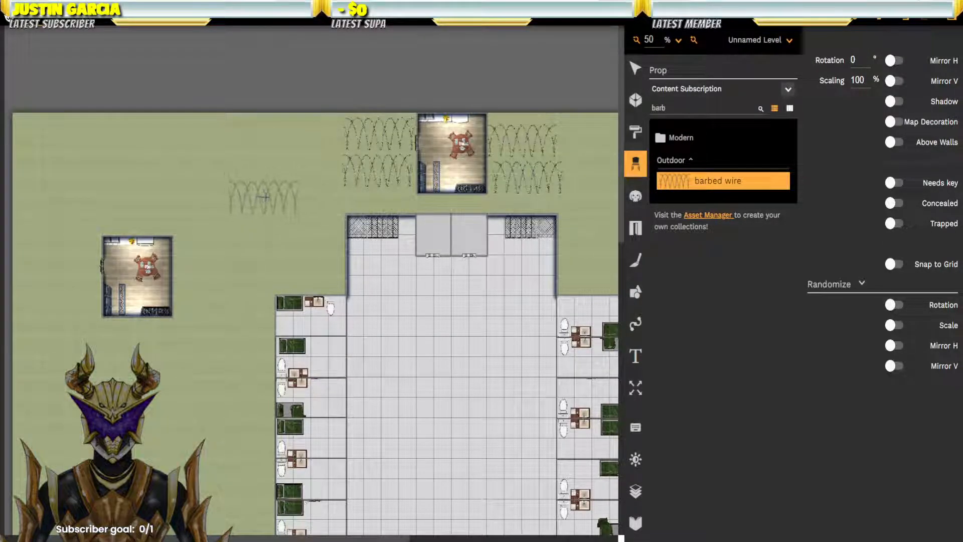
{"action": "left_click", "coordinate": [499, 199]}
Step: Surround the small furnished building in the map's upper-left corner with two barbed wire pieces on each side
{"action": "left_click_drag", "start_coordinate": [245, 309], "coordinate": [313, 248]}
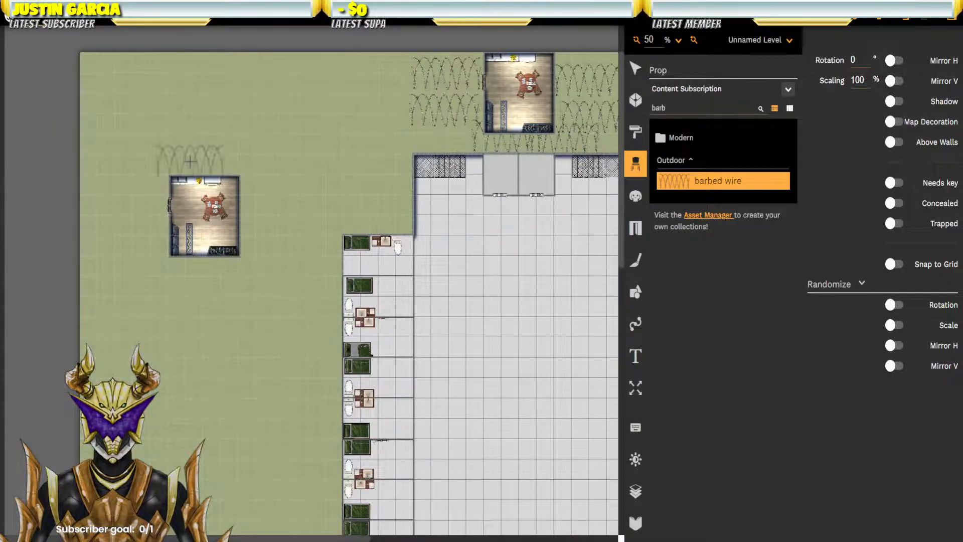
{"action": "left_click", "coordinate": [190, 161]}
{"action": "left_click", "coordinate": [231, 161]}
{"action": "left_click", "coordinate": [278, 201]}
{"action": "left_click", "coordinate": [284, 239]}
{"action": "left_click", "coordinate": [251, 285]}
{"action": "left_click", "coordinate": [185, 285]}
{"action": "left_click", "coordinate": [128, 248]}
{"action": "left_click", "coordinate": [120, 197]}
Step: Place barbed wire pieces above, below and on both sides of the middle small building on the map's left side
{"action": "scroll", "coordinate": [251, 336], "scroll_direction": "down", "scroll_amount": 8}
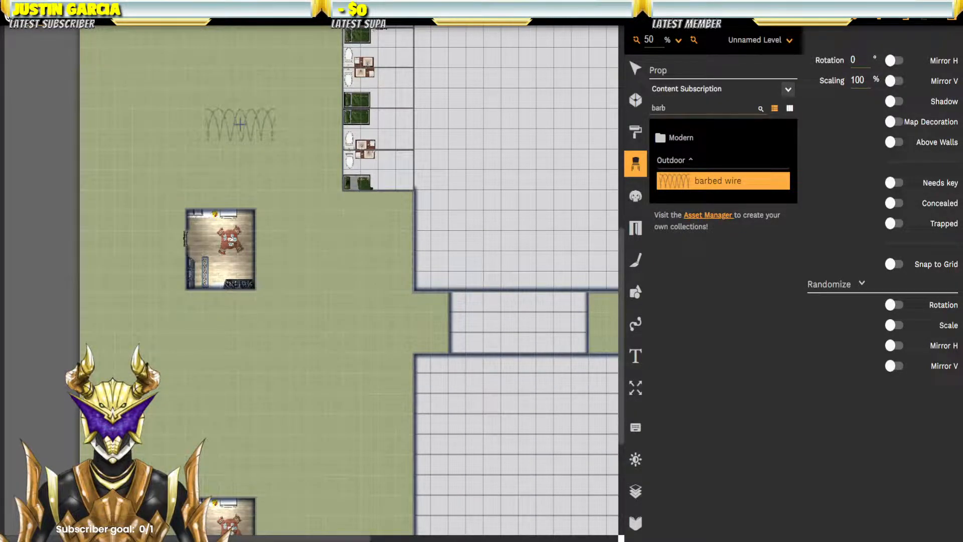
{"action": "left_click", "coordinate": [206, 189]}
{"action": "left_click", "coordinate": [240, 190]}
{"action": "left_click", "coordinate": [294, 221]}
{"action": "left_click", "coordinate": [293, 265]}
{"action": "left_click", "coordinate": [210, 313]}
{"action": "left_click", "coordinate": [141, 292]}
Step: Surround the small furnished building in the map's lower-left corner with two barbed wire pieces on each side
{"action": "scroll", "coordinate": [281, 154], "scroll_direction": "down", "scroll_amount": 4}
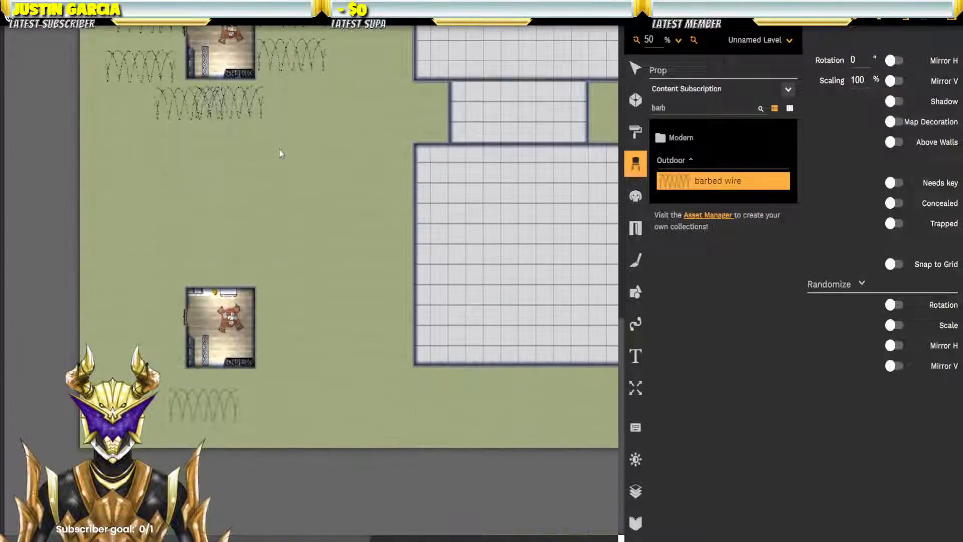
{"action": "left_click", "coordinate": [186, 266]}
{"action": "left_click", "coordinate": [260, 268]}
{"action": "left_click", "coordinate": [298, 300]}
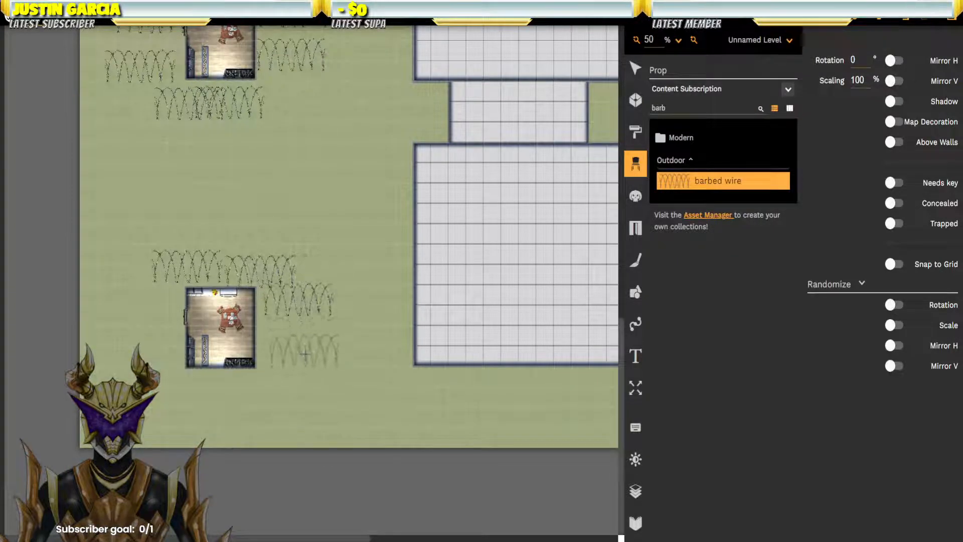
{"action": "left_click", "coordinate": [297, 353]}
{"action": "left_click", "coordinate": [255, 395]}
{"action": "left_click", "coordinate": [182, 389]}
{"action": "left_click", "coordinate": [144, 347]}
{"action": "left_click", "coordinate": [139, 301]}
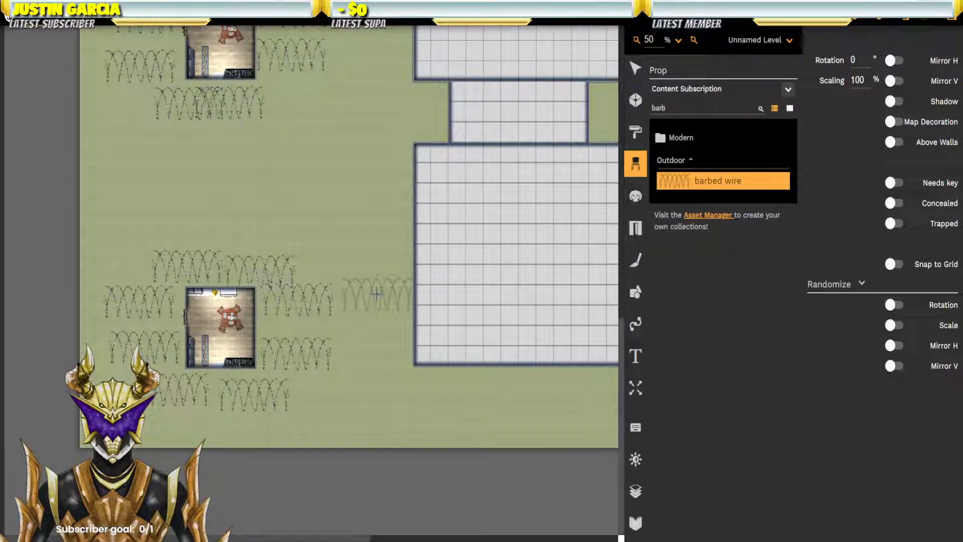
Step: Scale the two barbed wire pieces above the lower-left building to 50% and line them up along its upper wall
{"action": "scroll", "coordinate": [216, 331], "scroll_direction": "up", "scroll_amount": 8}
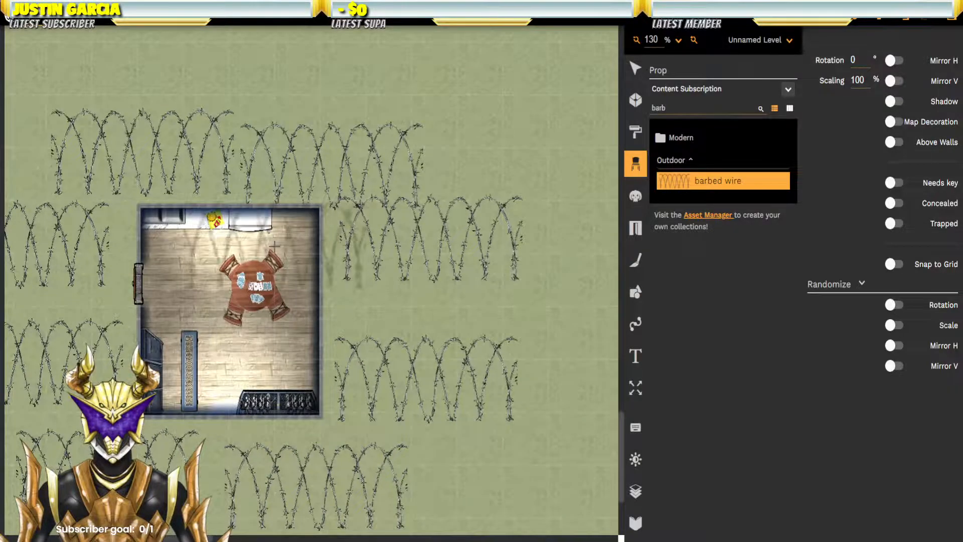
{"action": "left_click", "coordinate": [634, 68]}
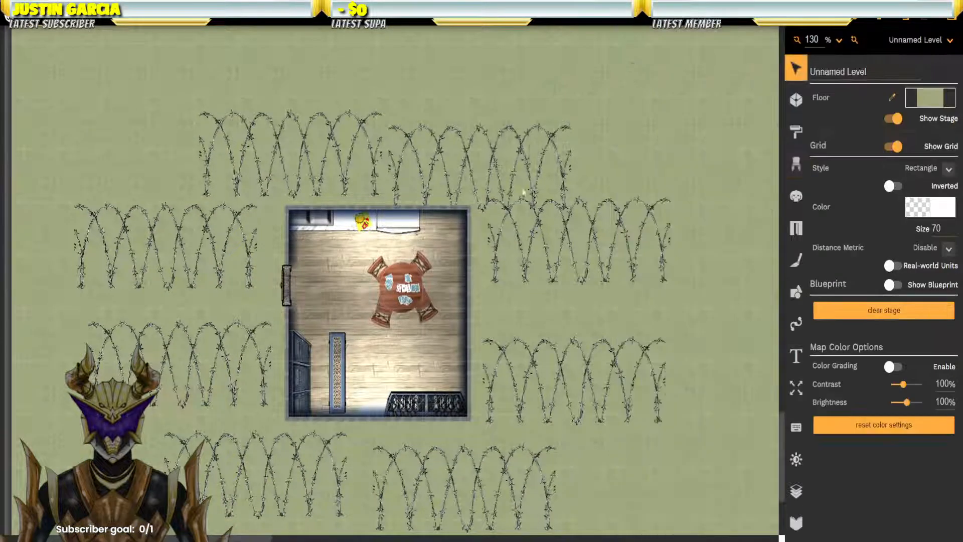
{"action": "left_click", "coordinate": [324, 171]}
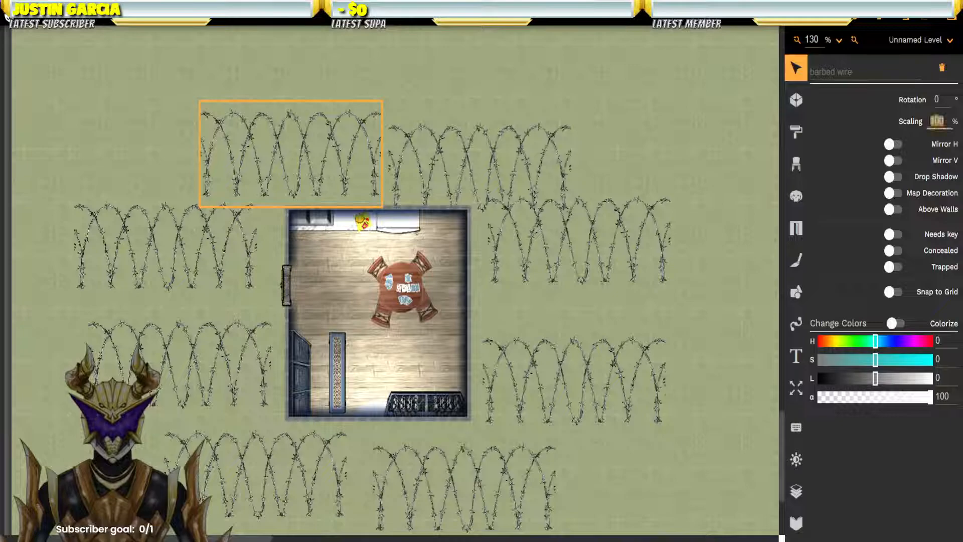
{"action": "type", "text": "50"}
{"action": "left_click_drag", "start_coordinate": [315, 163], "coordinate": [333, 197]}
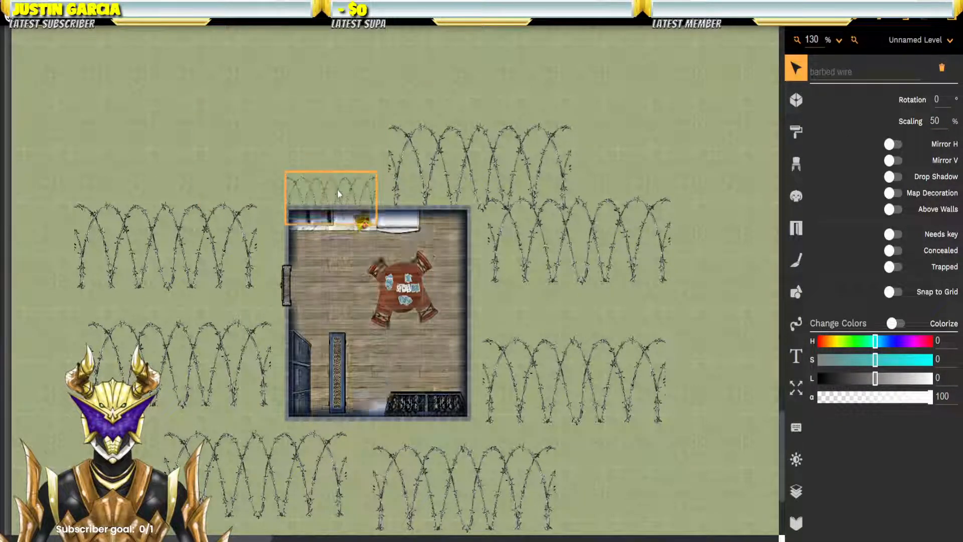
{"action": "left_click", "coordinate": [436, 167]}
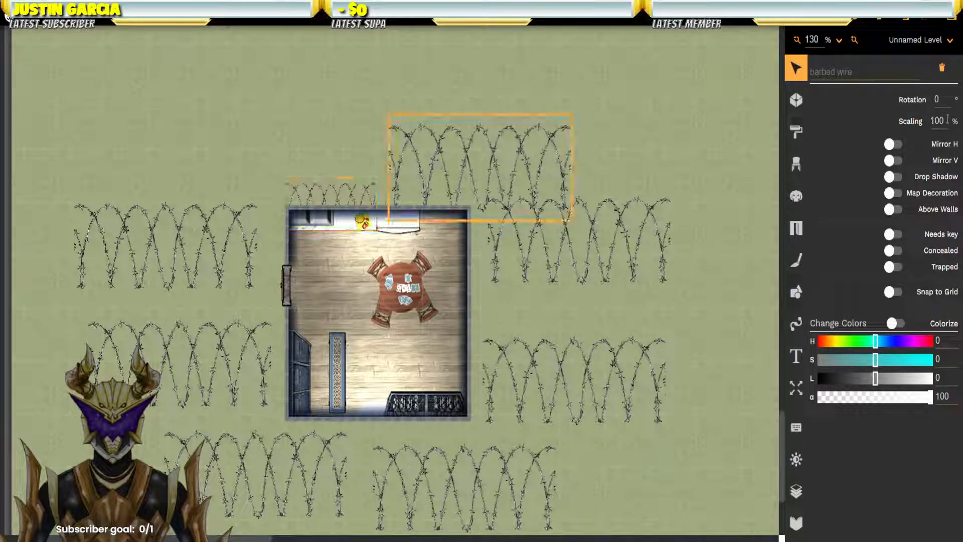
{"action": "key", "text": "Return"}
{"action": "left_click_drag", "start_coordinate": [489, 157], "coordinate": [430, 193]}
{"action": "left_click", "coordinate": [511, 169]}
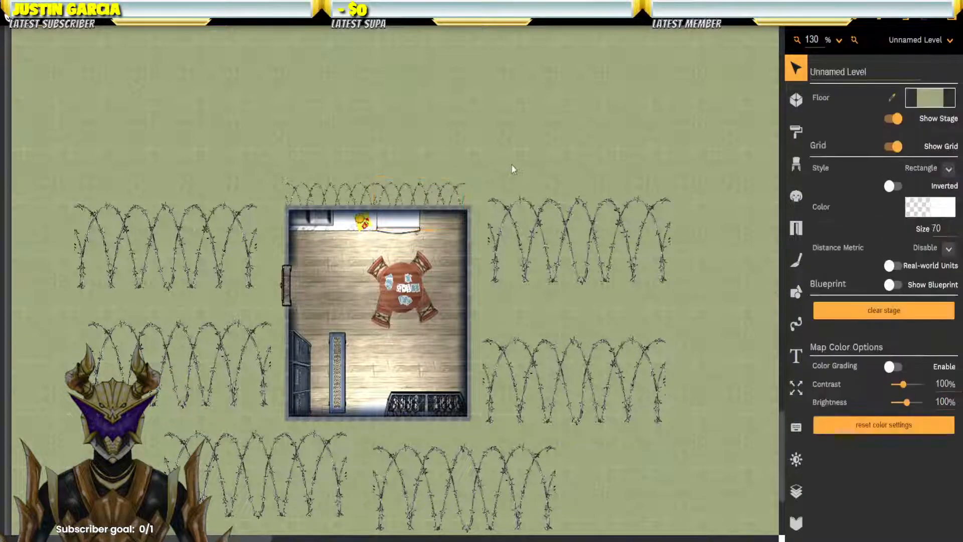
Step: Scale the upper barbed wire piece right of the lower-left building to 50%, rotate it 90°, and set it against the right wall's upper half
{"action": "left_click", "coordinate": [602, 213]}
{"action": "type", "text": "50"}
{"action": "key", "text": "Return"}
{"action": "left_click", "coordinate": [927, 102]}
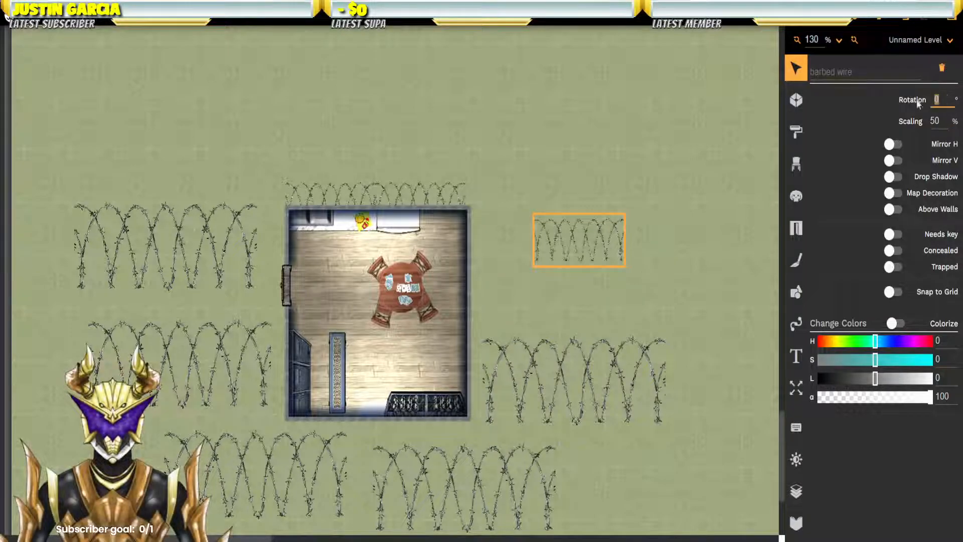
{"action": "type", "text": "90"}
{"action": "key", "text": "Return"}
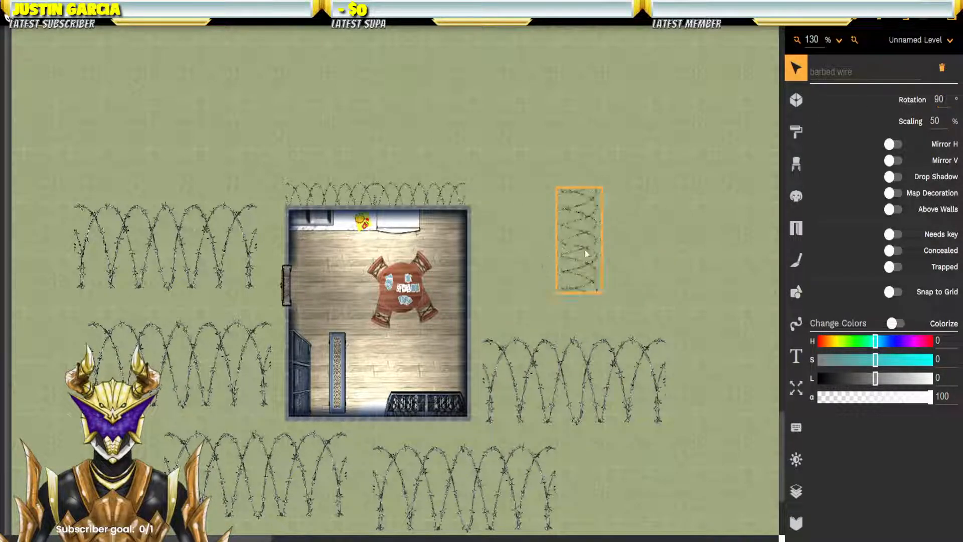
{"action": "left_click_drag", "start_coordinate": [522, 257], "coordinate": [477, 243]}
Step: Scale the remaining barbed wire piece right of the lower-left building to 50%, rotate it 90°, and set it against the right wall's lower half
{"action": "left_click", "coordinate": [545, 359]}
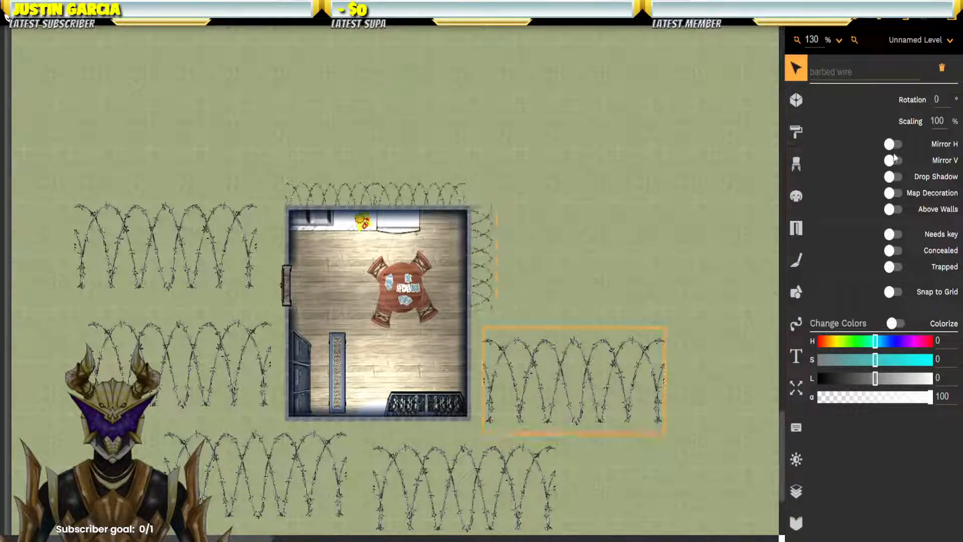
{"action": "left_click", "coordinate": [935, 121]}
{"action": "type", "text": "50"}
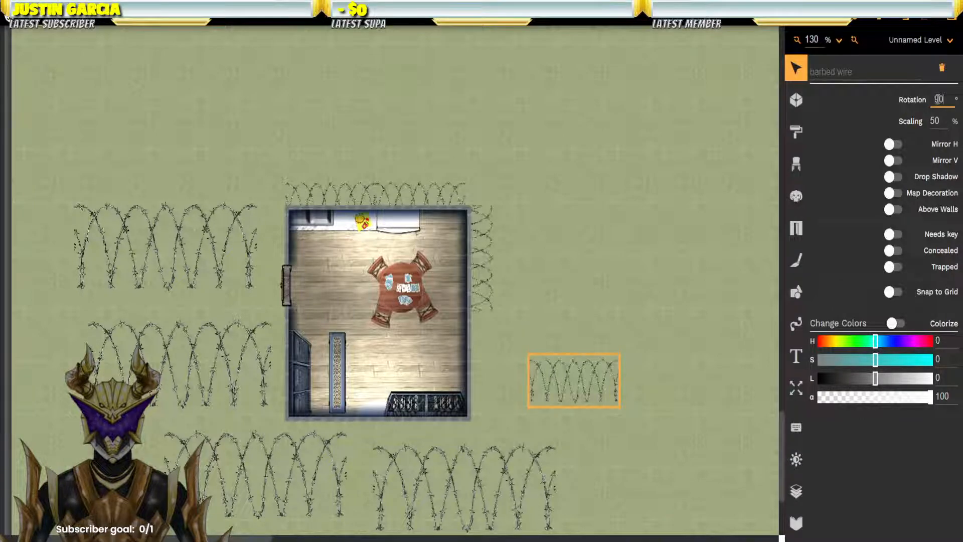
{"action": "key", "text": "Return"}
{"action": "left_click_drag", "start_coordinate": [579, 368], "coordinate": [480, 348]}
Step: Scale the two barbed wire pieces below the lower-left building to 50% and line them up along its lower wall
{"action": "left_click_drag", "start_coordinate": [546, 360], "coordinate": [614, 185]}
{"action": "left_click", "coordinate": [609, 283]}
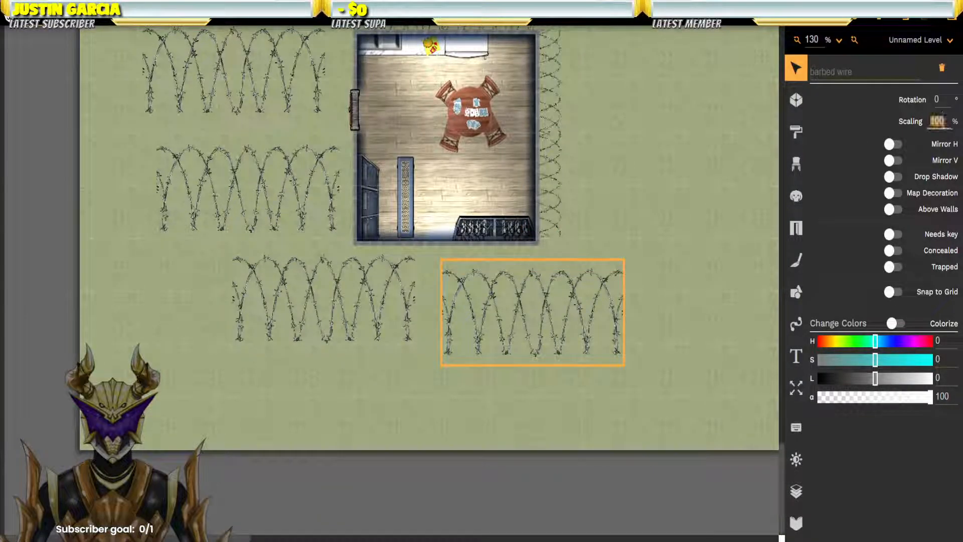
{"action": "key", "text": "Return"}
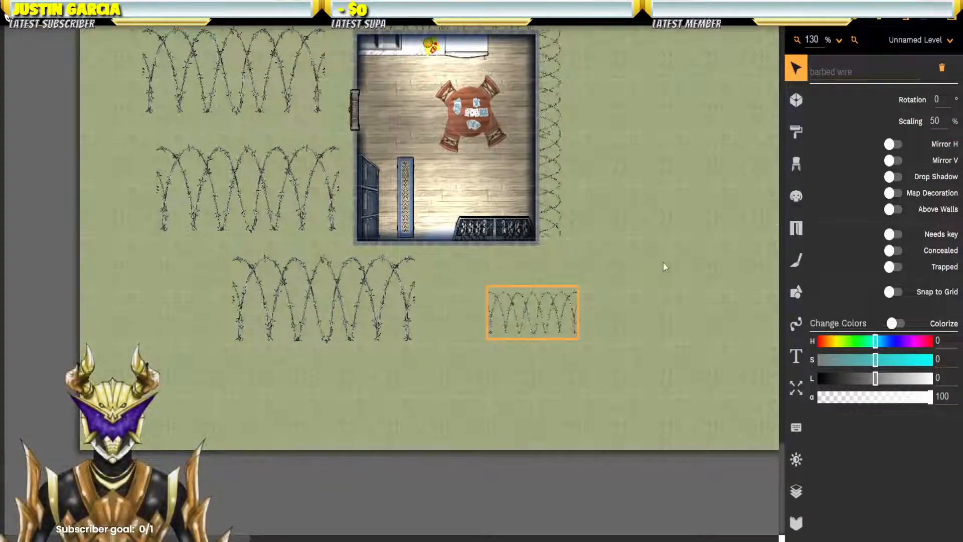
{"action": "left_click_drag", "start_coordinate": [552, 327], "coordinate": [511, 255]}
{"action": "left_click", "coordinate": [421, 291]}
{"action": "left_click", "coordinate": [401, 297]}
{"action": "double_click", "coordinate": [935, 120]}
{"action": "type", "text": "50"}
{"action": "left_click_drag", "start_coordinate": [296, 316], "coordinate": [382, 246]}
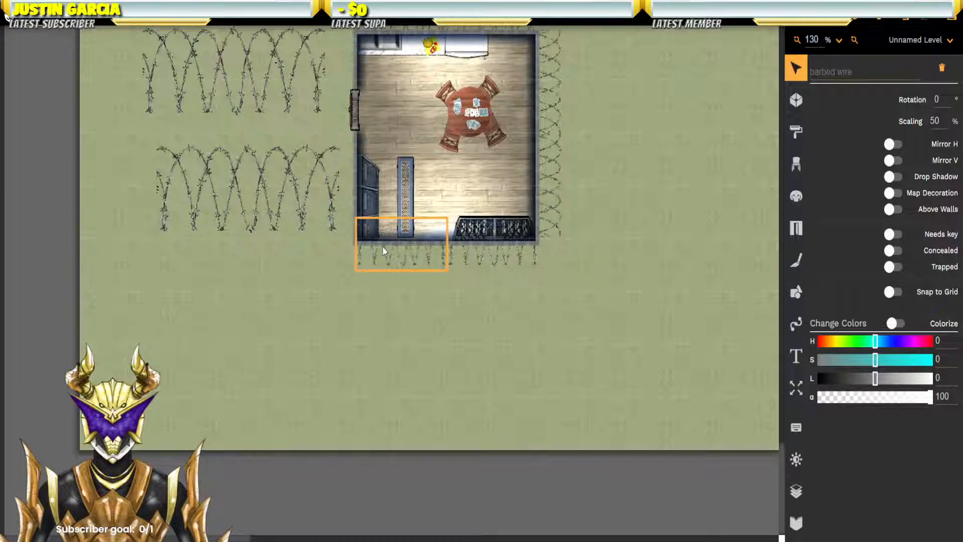
Step: Scale the lower barbed wire piece left of the lower-left building to 50%, rotate it 90°, and set it against the left wall's lower half
{"action": "scroll", "coordinate": [304, 265], "scroll_direction": "up", "scroll_amount": 2}
{"action": "left_click", "coordinate": [305, 265]}
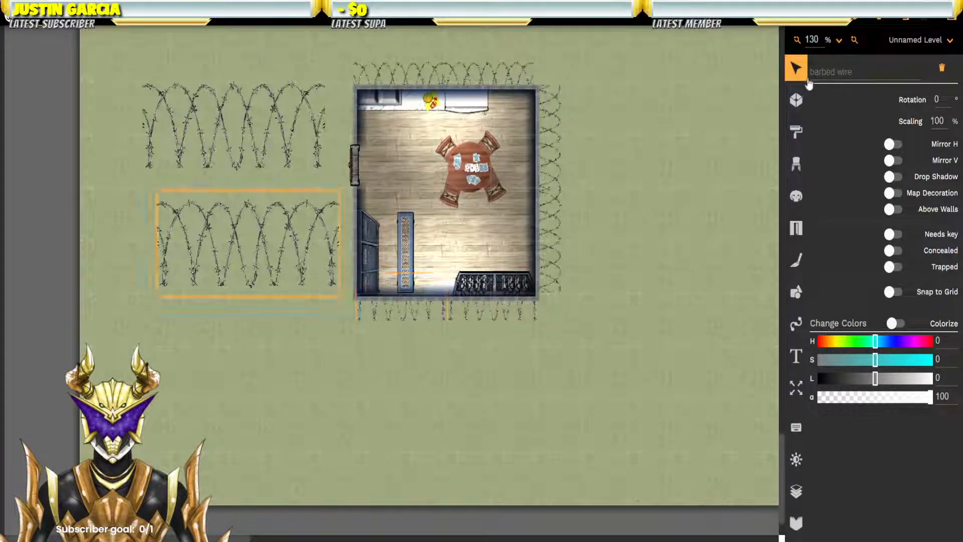
{"action": "double_click", "coordinate": [936, 121]}
{"action": "type", "text": "50"}
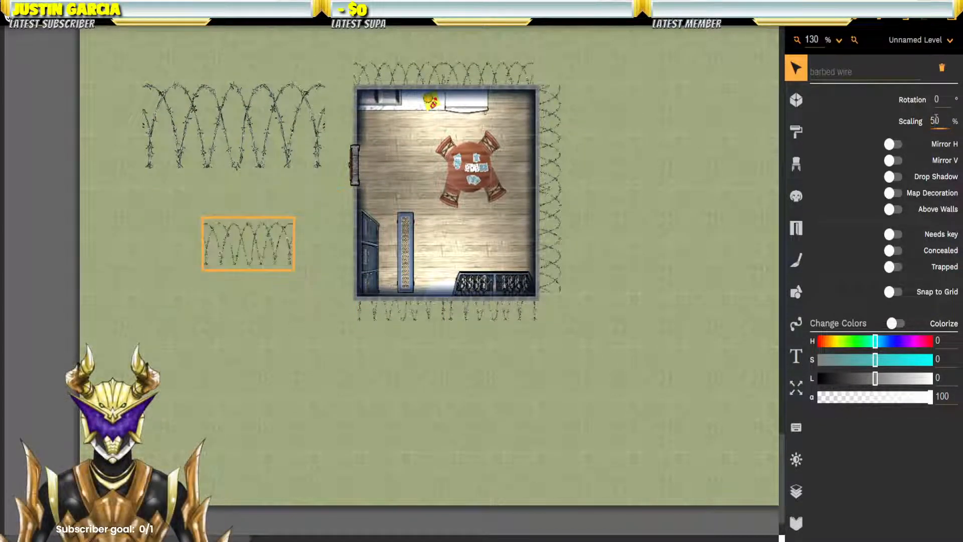
{"action": "type", "text": "90"}
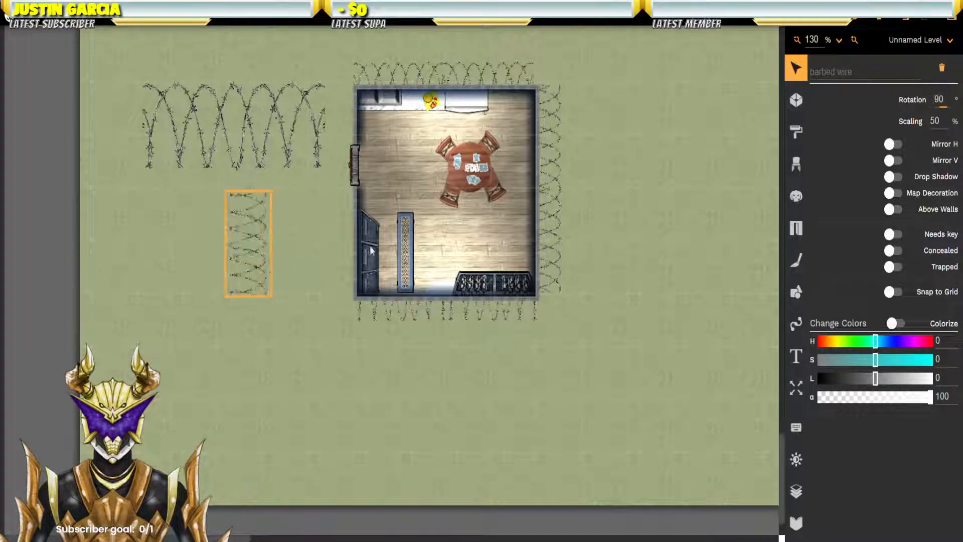
{"action": "left_click_drag", "start_coordinate": [227, 258], "coordinate": [349, 255]}
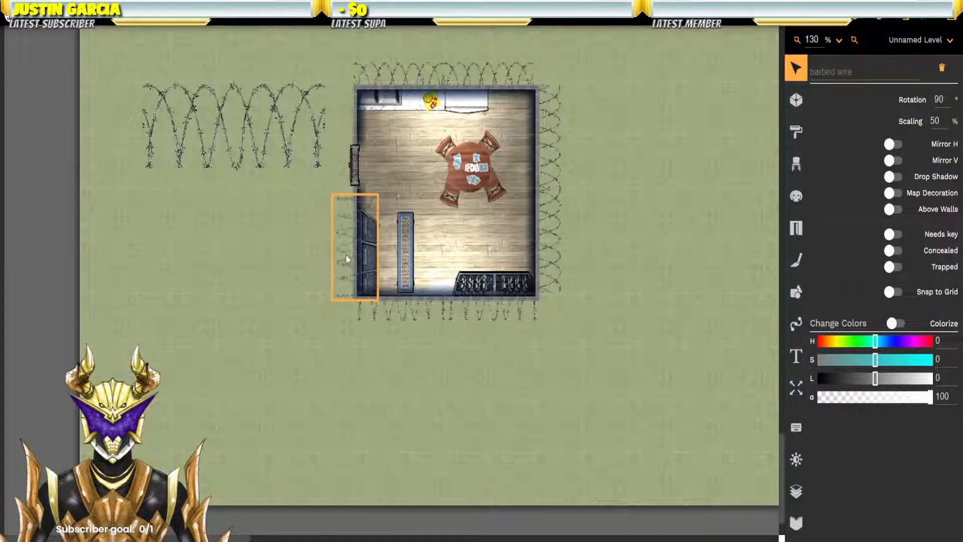
Step: Scale the remaining barbed wire piece left of the lower-left building to 50%, rotate it 90°, and set it against the left wall's upper half
{"action": "scroll", "coordinate": [344, 271], "scroll_direction": "up", "scroll_amount": 2}
{"action": "scroll", "coordinate": [344, 282], "scroll_direction": "up", "scroll_amount": 1}
{"action": "left_click", "coordinate": [282, 243]}
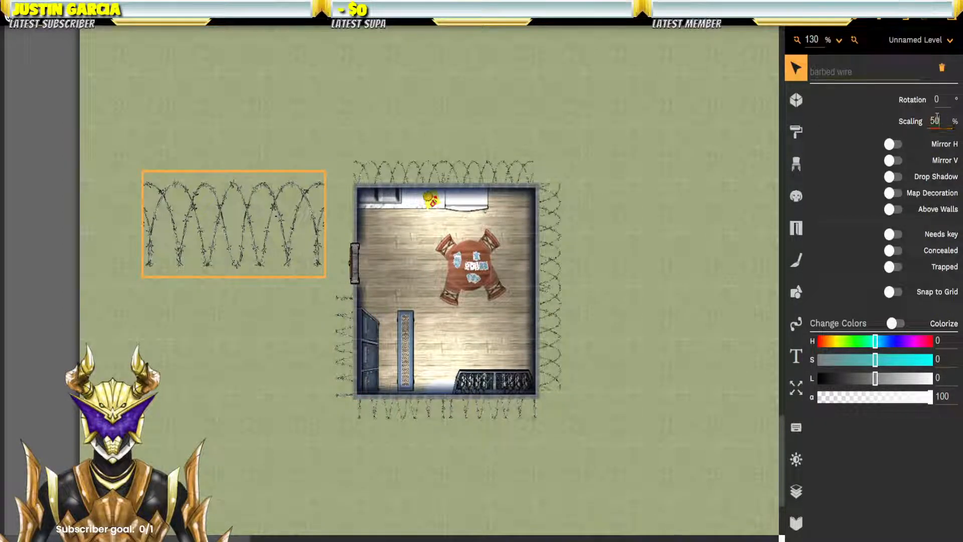
{"action": "key", "text": "Return"}
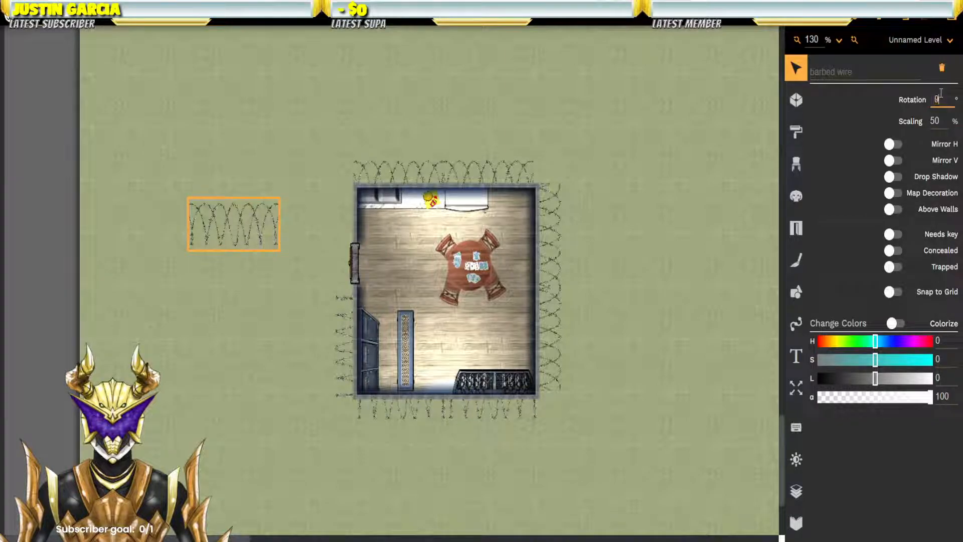
{"action": "type", "text": "90"}
{"action": "left_click_drag", "start_coordinate": [240, 218], "coordinate": [354, 230]}
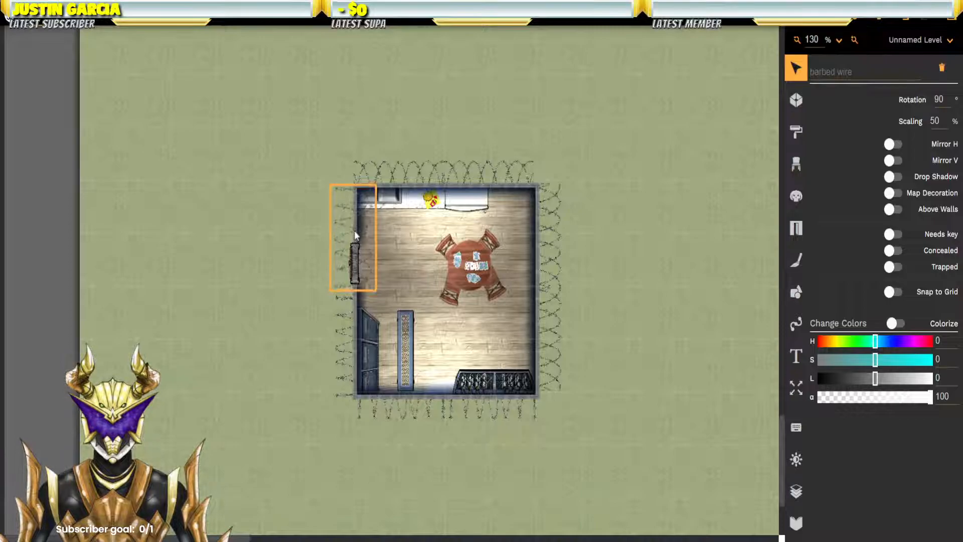
Step: Scale the left barbed wire piece above the map's middle-left building to 50% and set it against the upper wall's left half
{"action": "left_click_drag", "start_coordinate": [420, 196], "coordinate": [413, 268]}
{"action": "left_click_drag", "start_coordinate": [432, 109], "coordinate": [399, 444]}
{"action": "left_click_drag", "start_coordinate": [497, 422], "coordinate": [483, 463]}
{"action": "left_click", "coordinate": [345, 146]}
{"action": "double_click", "coordinate": [937, 120]}
{"action": "type", "text": "50"}
{"action": "key", "text": "Return"}
{"action": "left_click_drag", "start_coordinate": [363, 145], "coordinate": [357, 180]}
Step: Scale the other barbed wire piece above the middle-left building to 50% and set it against the upper wall's right half
{"action": "left_click", "coordinate": [473, 133]}
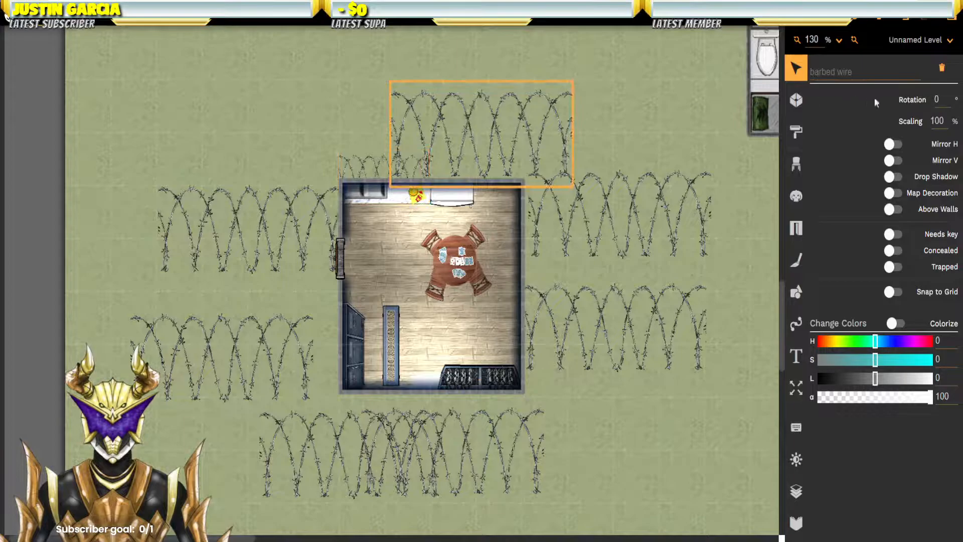
{"action": "double_click", "coordinate": [937, 121]}
{"action": "type", "text": "50"}
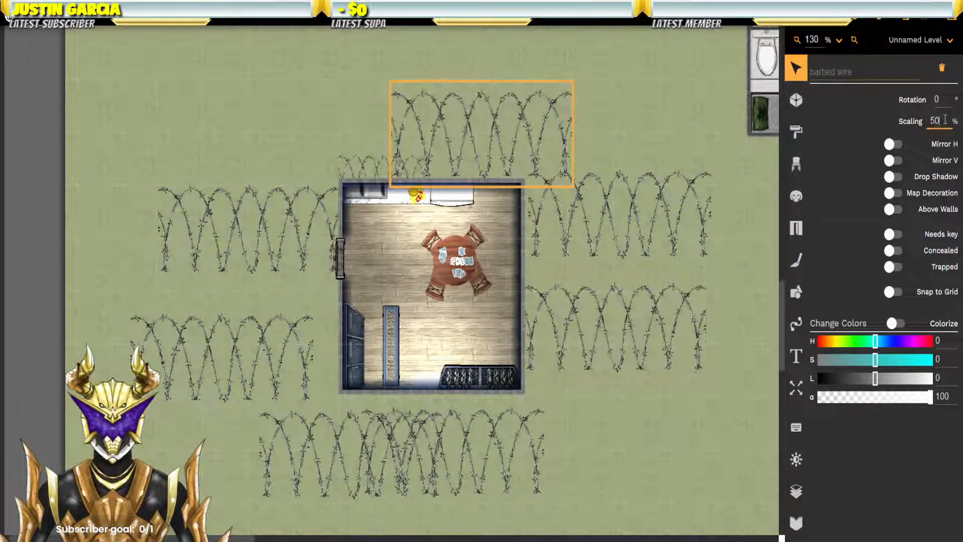
{"action": "key", "text": "Return"}
{"action": "left_click_drag", "start_coordinate": [497, 143], "coordinate": [481, 172]}
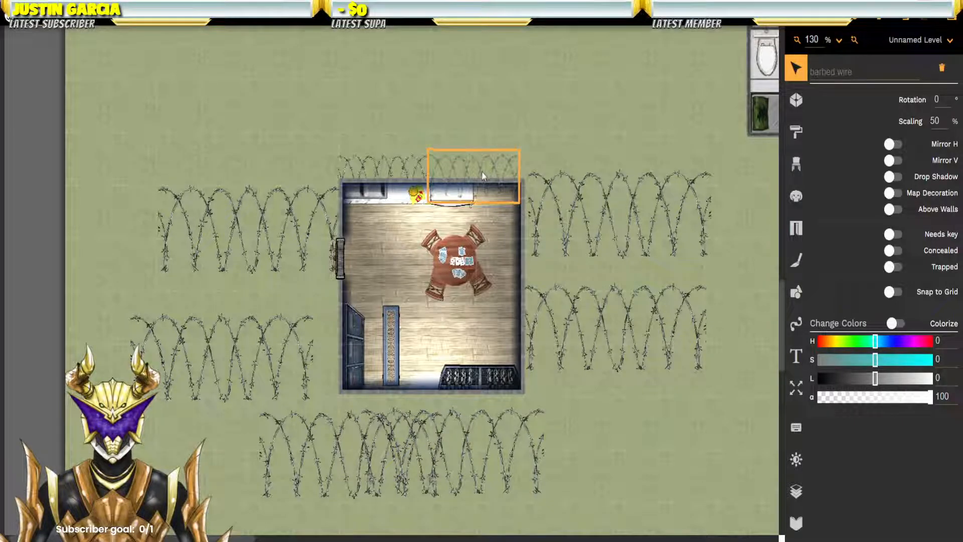
Step: Rotate the upper barbed wire piece right of the middle-left building 90°, scale it to 50%, and set it against the right wall's upper half
{"action": "left_click", "coordinate": [611, 209]}
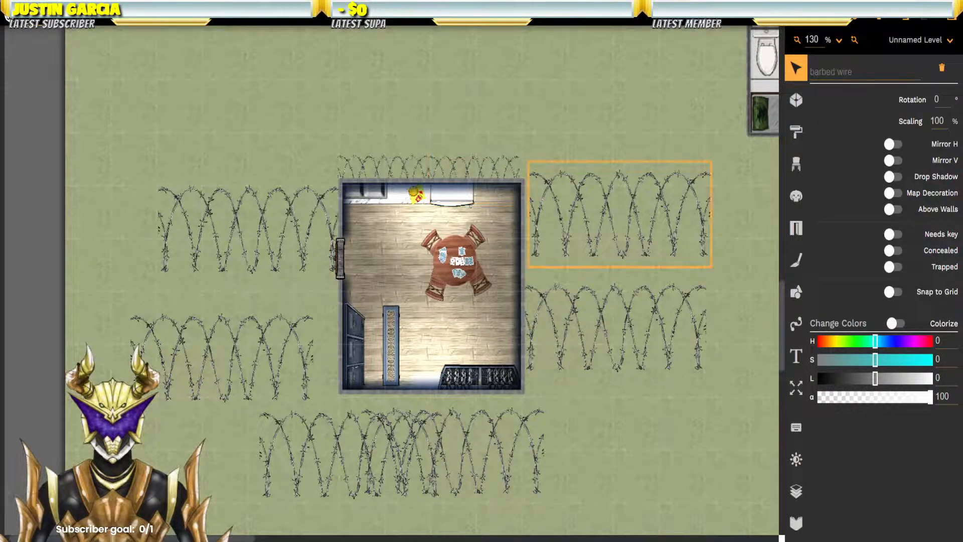
{"action": "double_click", "coordinate": [944, 99]}
{"action": "type", "text": "90"}
{"action": "key", "text": "Return"}
{"action": "left_click", "coordinate": [941, 121]}
{"action": "double_click", "coordinate": [941, 121]}
{"action": "type", "text": "50"}
{"action": "key", "text": "Return"}
{"action": "left_click_drag", "start_coordinate": [633, 192], "coordinate": [535, 204]}
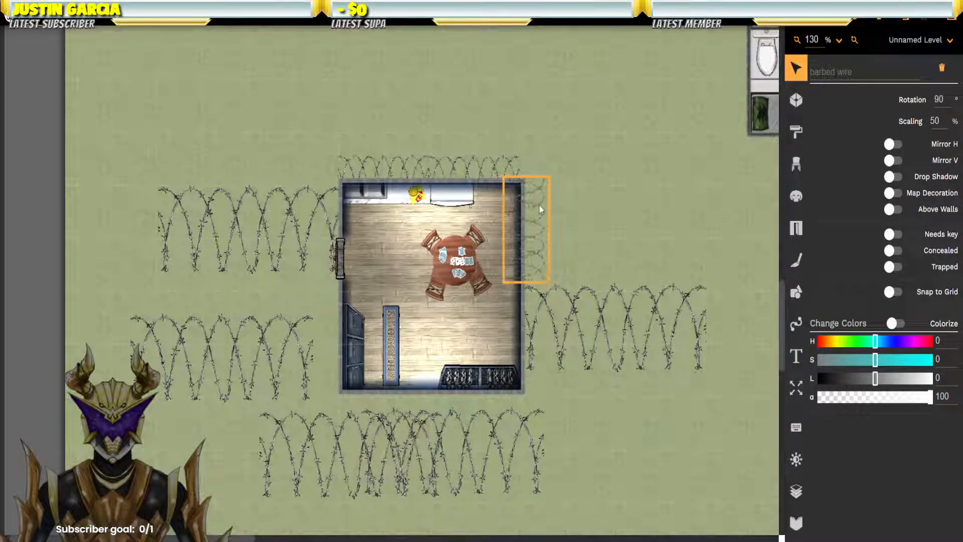
Step: Rotate the lower barbed wire piece right of the middle-left building 90°, scale it to 50%, and set it against the right wall's lower half
{"action": "left_click", "coordinate": [578, 321]}
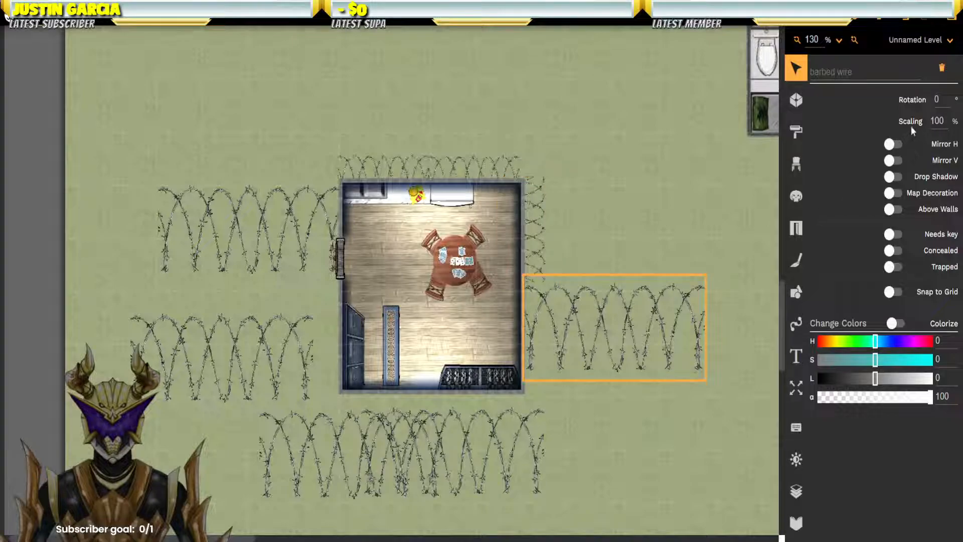
{"action": "double_click", "coordinate": [940, 100]}
{"action": "type", "text": "90"}
{"action": "key", "text": "Return"}
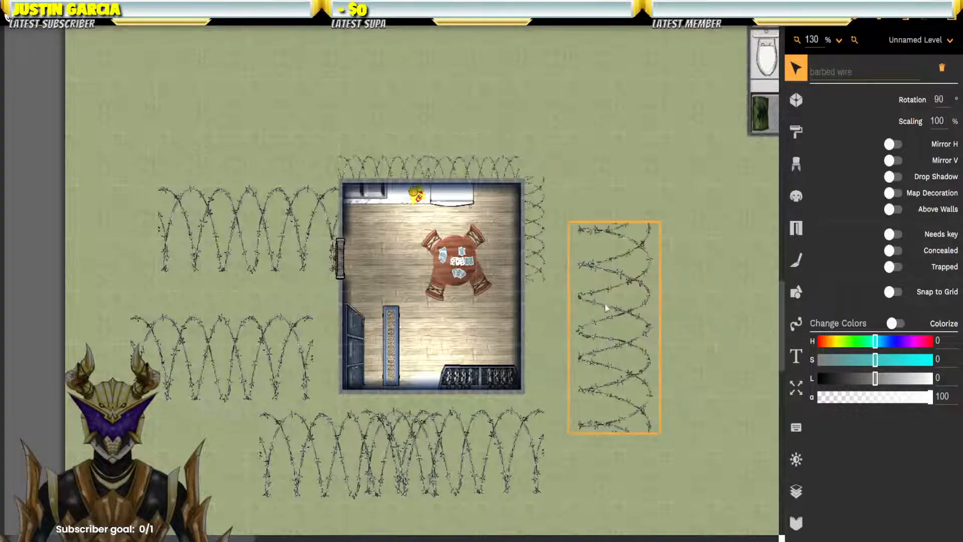
{"action": "double_click", "coordinate": [936, 120]}
{"action": "type", "text": "50"}
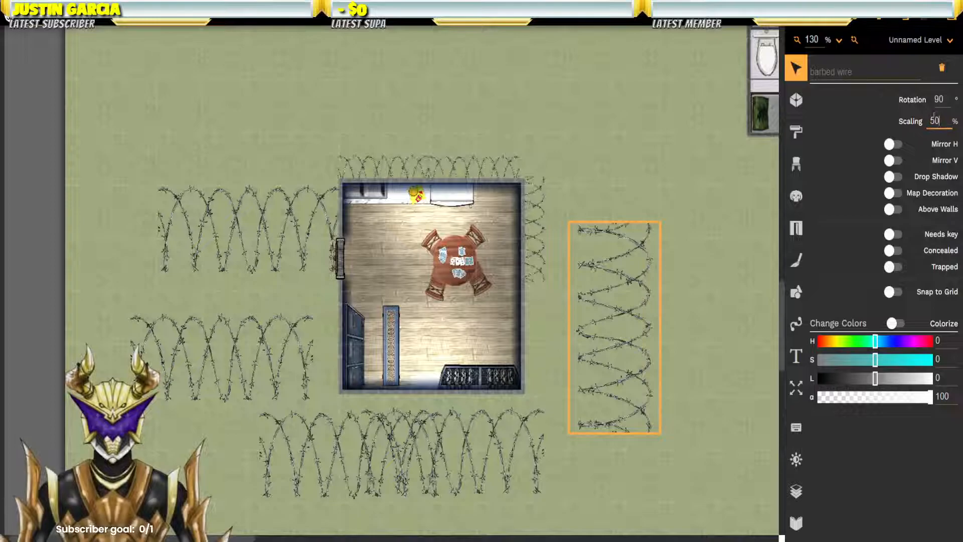
{"action": "key", "text": "Return"}
{"action": "left_click_drag", "start_coordinate": [590, 333], "coordinate": [526, 328]}
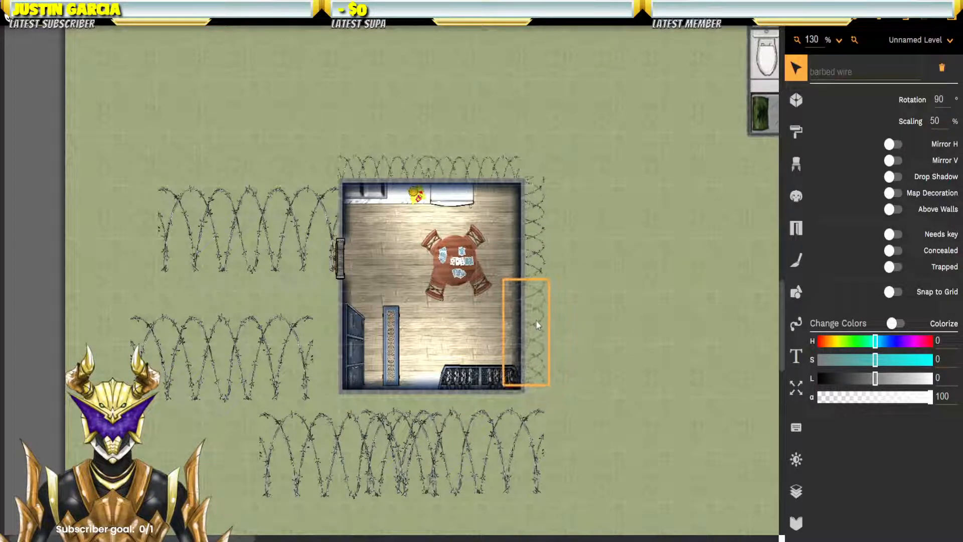
Step: Scale the right barbed wire piece below the middle-left building to 50% and set it against the lower wall's right half
{"action": "scroll", "coordinate": [561, 343], "scroll_direction": "down", "scroll_amount": 3}
{"action": "left_click", "coordinate": [497, 370]}
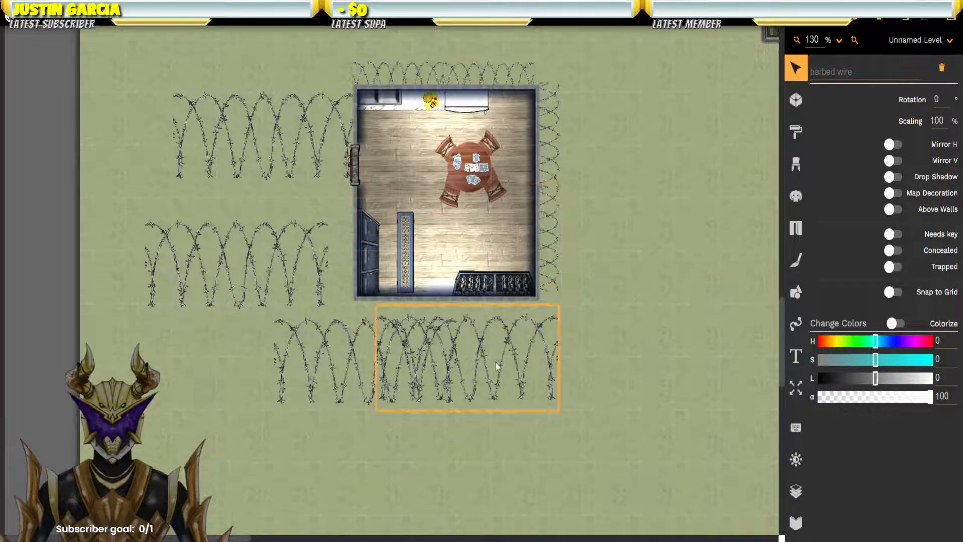
{"action": "double_click", "coordinate": [938, 121]}
{"action": "type", "text": "50"}
{"action": "key", "text": "Return"}
{"action": "left_click_drag", "start_coordinate": [482, 352], "coordinate": [508, 301]}
Step: Scale the other barbed wire piece below the middle-left building to 50% and set it against the lower wall's left half
{"action": "left_click", "coordinate": [452, 351]}
{"action": "double_click", "coordinate": [938, 121]}
{"action": "type", "text": "50"}
{"action": "key", "text": "Return"}
{"action": "left_click_drag", "start_coordinate": [373, 375], "coordinate": [408, 312]}
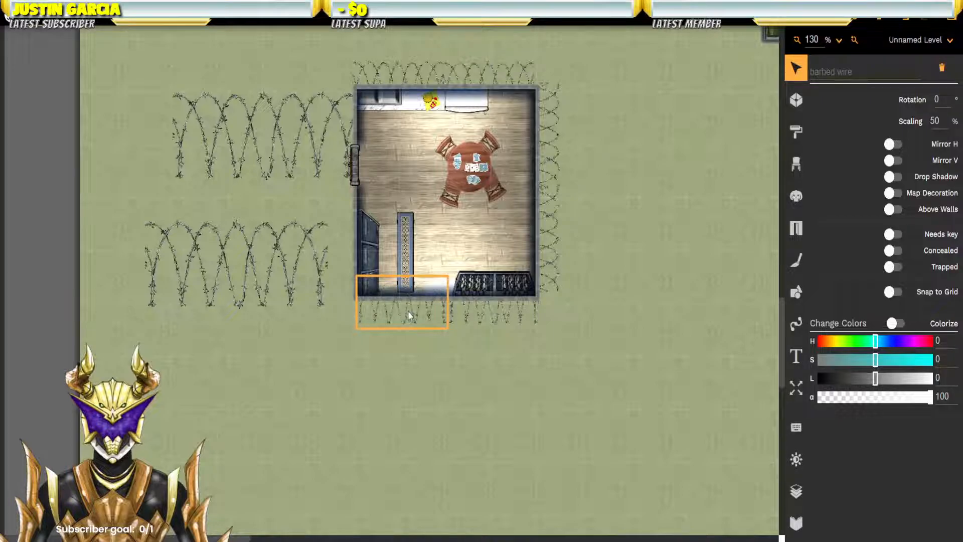
Step: Rotate the lower barbed wire piece left of the middle-left building 90°, scale it to 50%, and set it against the left wall's lower half
{"action": "scroll", "coordinate": [233, 298], "scroll_direction": "up", "scroll_amount": 1}
{"action": "left_click", "coordinate": [232, 297]}
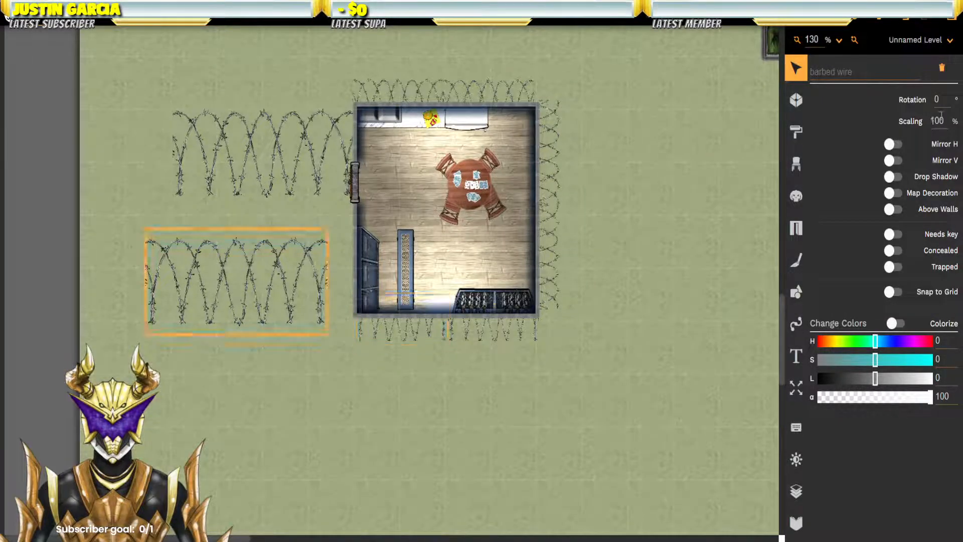
{"action": "left_click", "coordinate": [943, 102]}
{"action": "key", "text": "Return"}
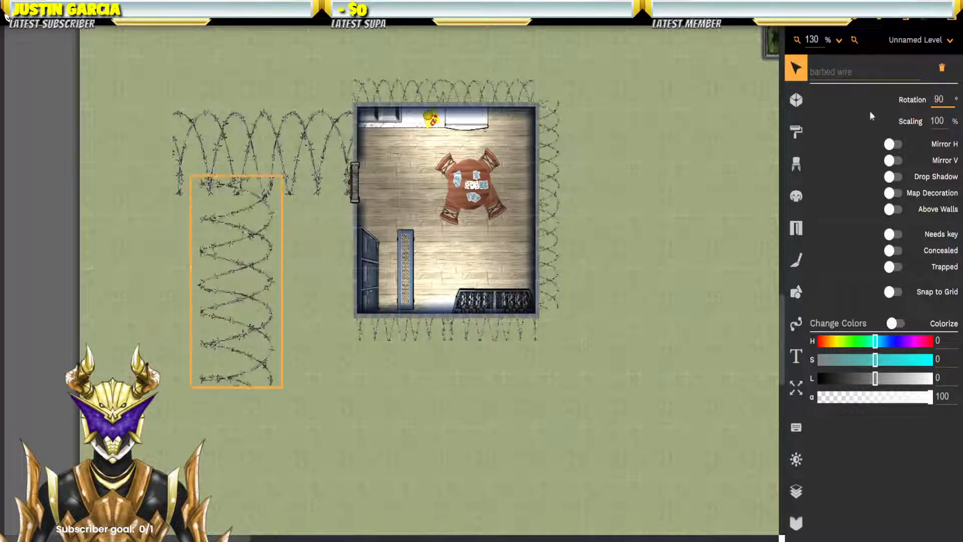
{"action": "left_click", "coordinate": [943, 121]}
{"action": "type", "text": "60"}
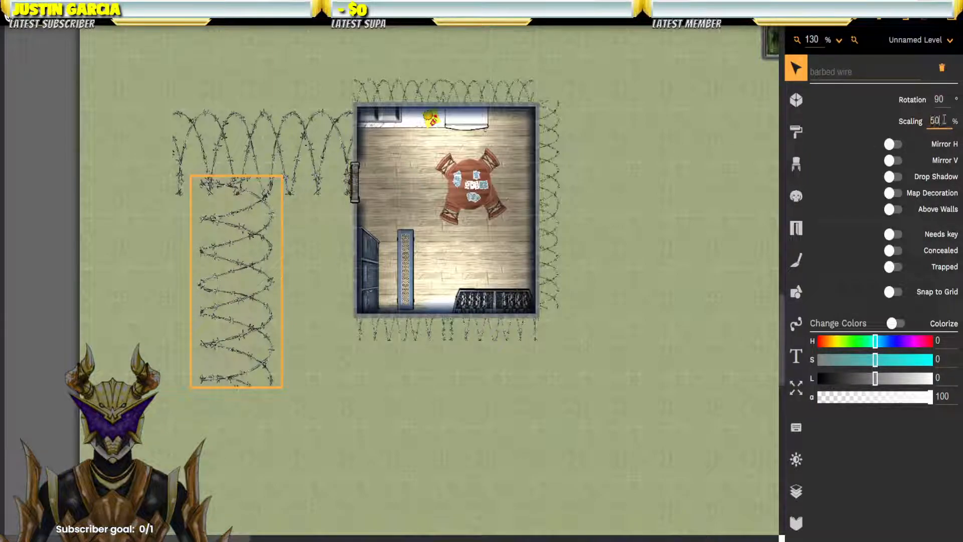
{"action": "key", "text": "Return"}
{"action": "left_click_drag", "start_coordinate": [237, 274], "coordinate": [343, 258]}
Step: Scale the remaining barbed wire piece left of the middle-left building to 50%, rotate it 90°, and set it against the left wall's upper half
{"action": "left_click", "coordinate": [335, 180]}
{"action": "left_click", "coordinate": [940, 120]}
{"action": "double_click", "coordinate": [940, 98]}
{"action": "double_click", "coordinate": [940, 122]}
{"action": "type", "text": "50"}
{"action": "key", "text": "Return"}
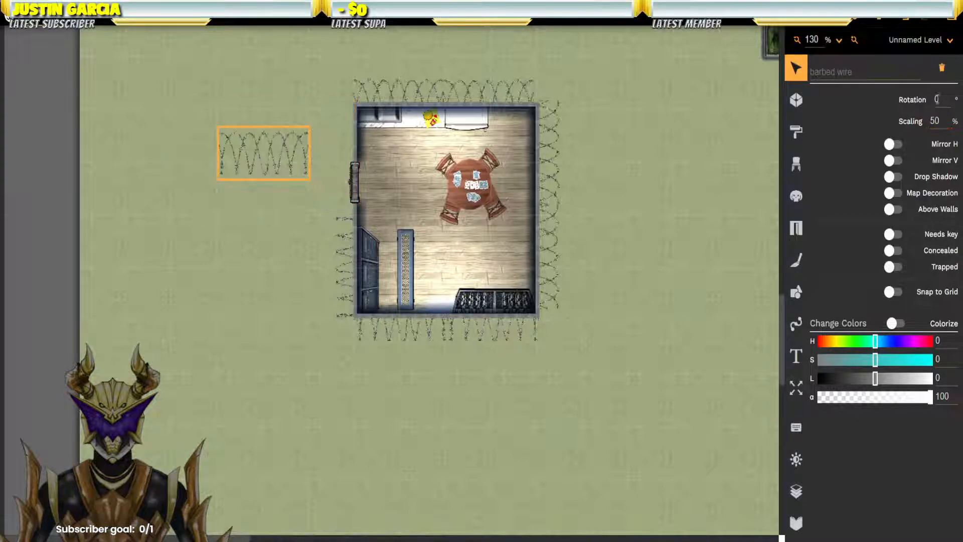
{"action": "type", "text": "90"}
{"action": "key", "text": "Return"}
{"action": "left_click_drag", "start_coordinate": [252, 161], "coordinate": [345, 161]}
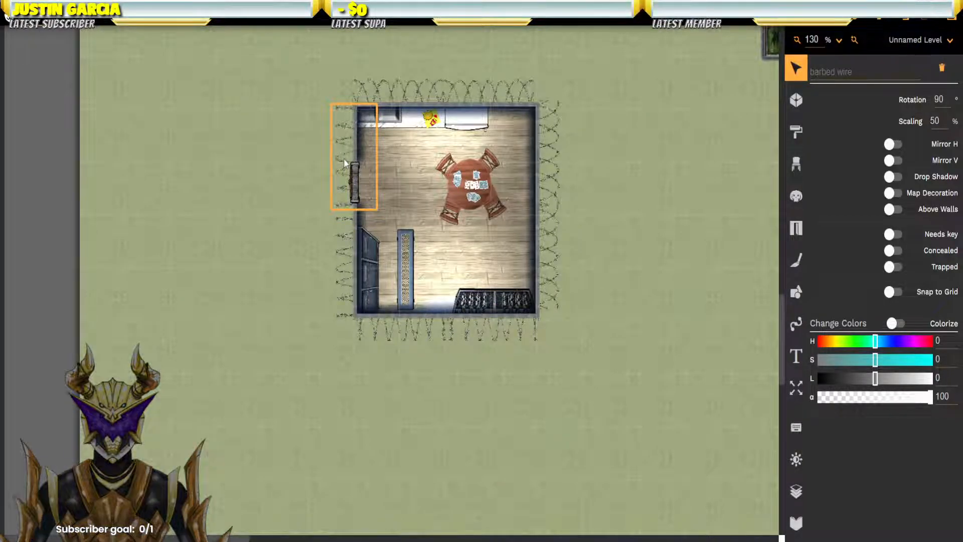
Step: Scale the left barbed wire piece above the map's upper-left building to 50% and set it against the upper wall's left half
{"action": "left_click_drag", "start_coordinate": [611, 141], "coordinate": [564, 347]}
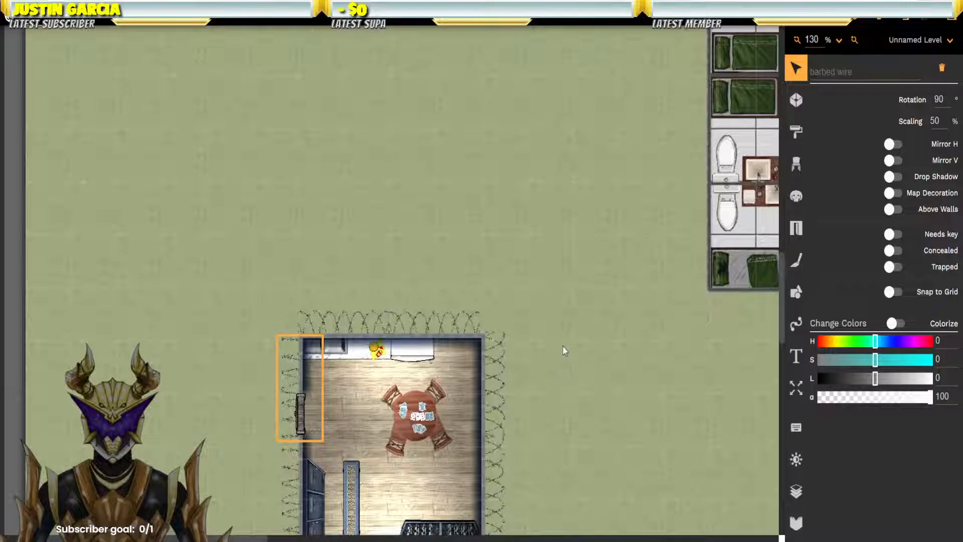
{"action": "left_click_drag", "start_coordinate": [544, 182], "coordinate": [520, 433]}
{"action": "left_click_drag", "start_coordinate": [523, 110], "coordinate": [555, 416]}
{"action": "left_click_drag", "start_coordinate": [488, 175], "coordinate": [522, 301]}
{"action": "left_click_drag", "start_coordinate": [620, 202], "coordinate": [565, 326]}
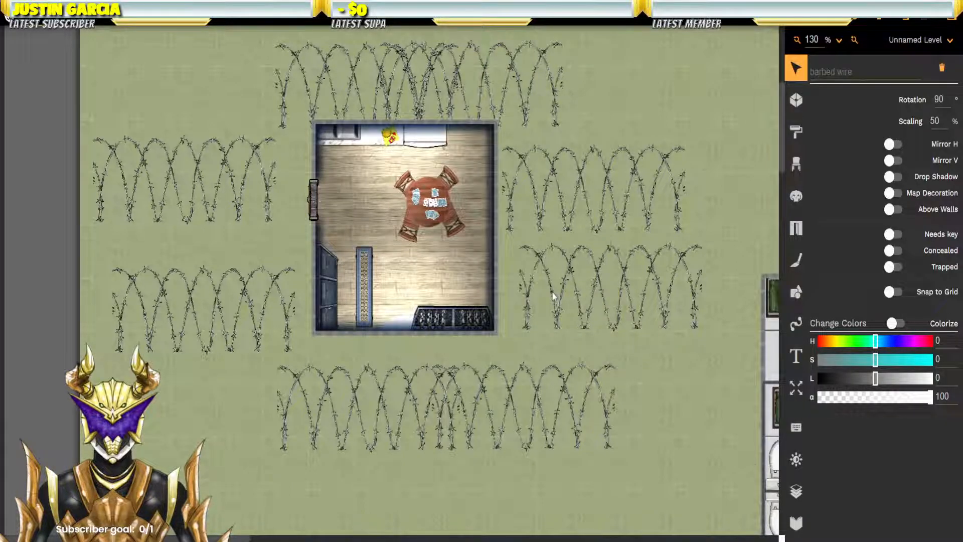
{"action": "left_click", "coordinate": [311, 87]}
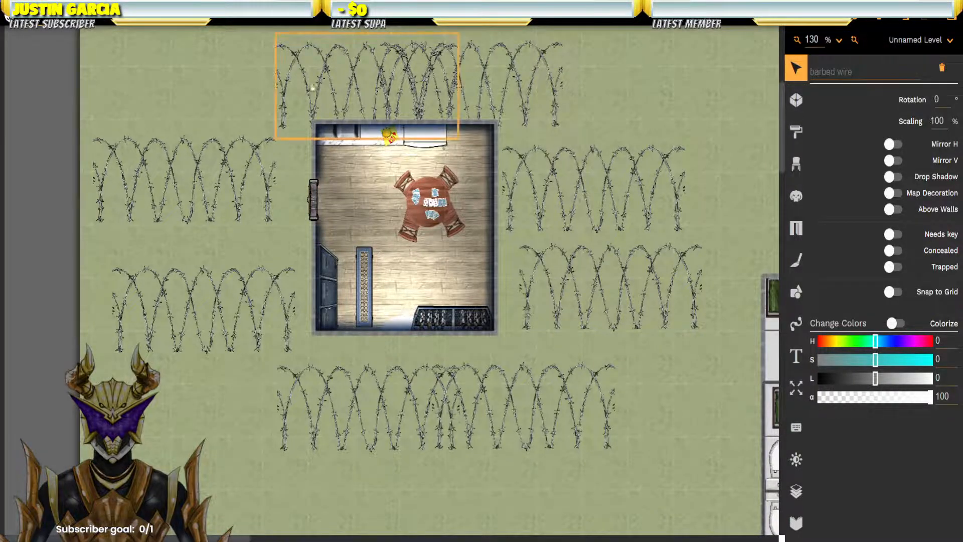
{"action": "double_click", "coordinate": [944, 121]}
{"action": "type", "text": "50"}
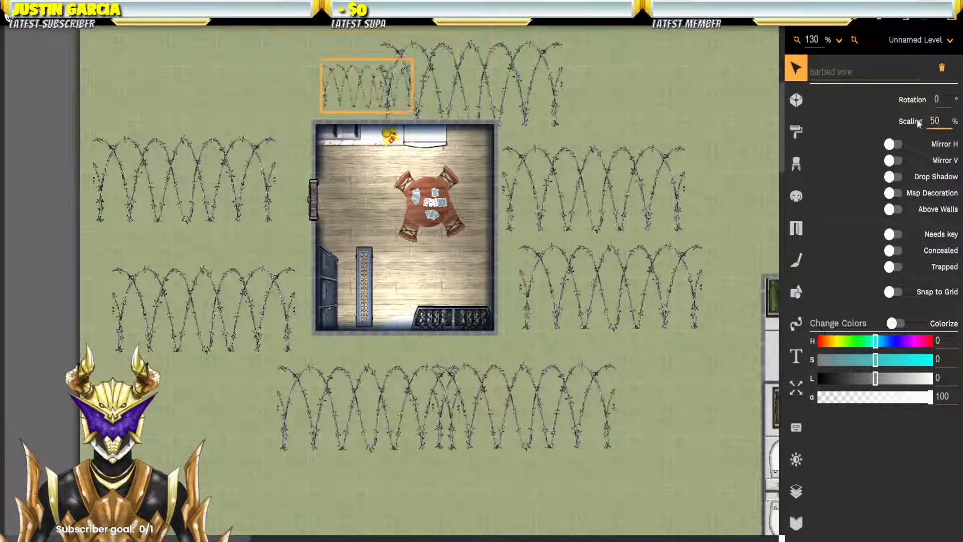
{"action": "left_click_drag", "start_coordinate": [352, 80], "coordinate": [342, 109]}
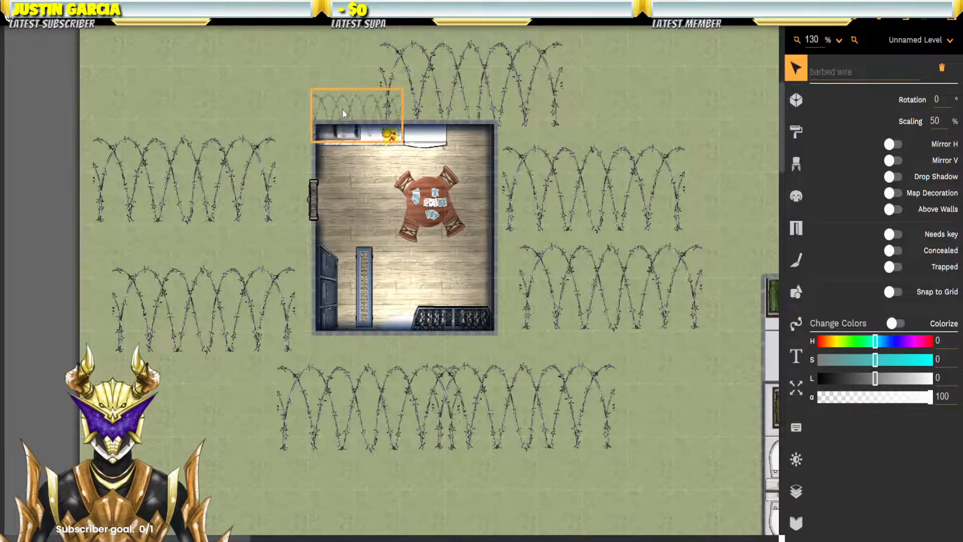
Step: Scale the other barbed wire piece above the upper-left building to 50% and set it against the upper wall's right half
{"action": "left_click", "coordinate": [477, 90]}
{"action": "double_click", "coordinate": [937, 121]}
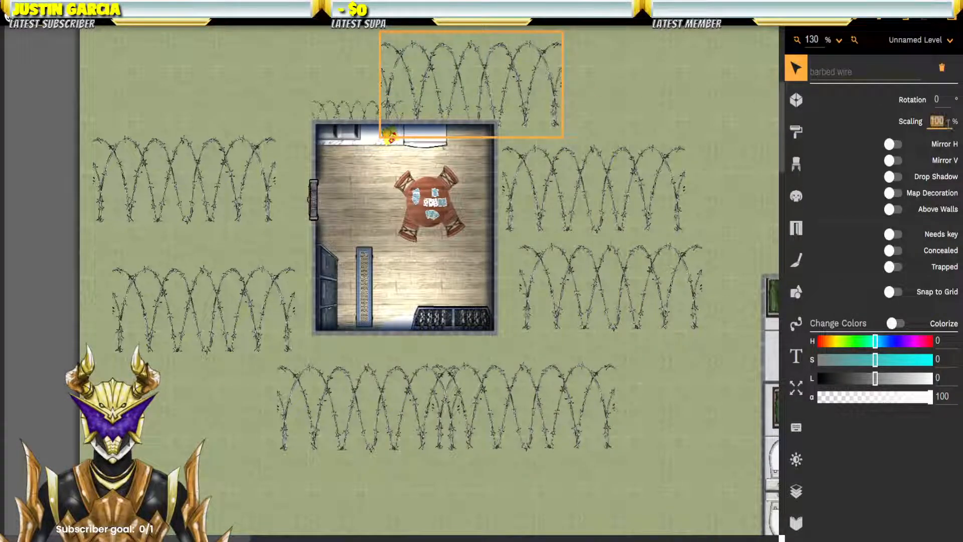
{"action": "type", "text": "50"}
{"action": "key", "text": "Return"}
{"action": "left_click_drag", "start_coordinate": [467, 70], "coordinate": [441, 103]}
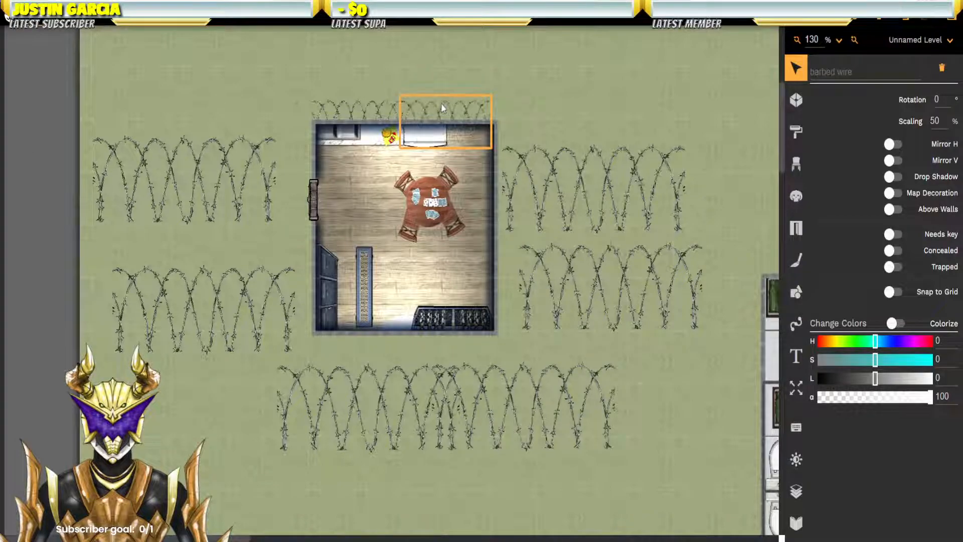
Step: Rotate the upper barbed wire piece right of the upper-left building 90°, scale it to 50%, and set it against the right wall's upper half
{"action": "left_click", "coordinate": [584, 195]}
{"action": "left_click", "coordinate": [940, 101]}
{"action": "type", "text": "90"}
{"action": "key", "text": "Return"}
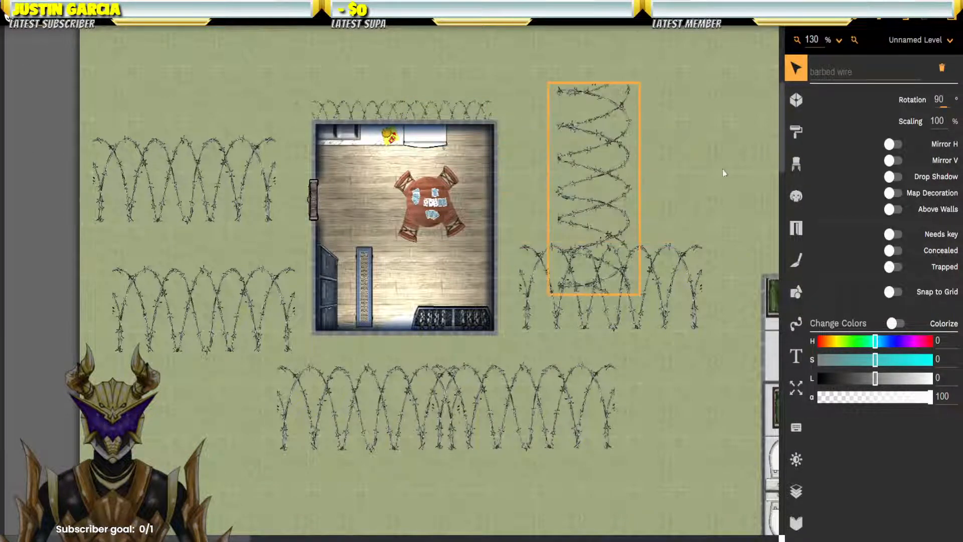
{"action": "double_click", "coordinate": [938, 121]}
{"action": "type", "text": "50"}
{"action": "key", "text": "Return"}
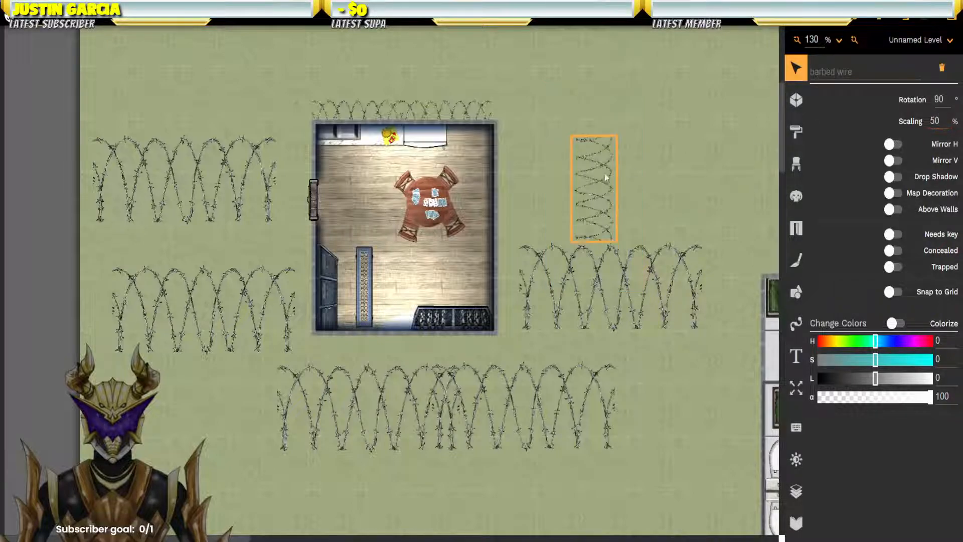
{"action": "left_click_drag", "start_coordinate": [597, 181], "coordinate": [504, 162]}
Step: Rotate the lower barbed wire piece right of the upper-left building 90°, scale it to 50%, and set it against the right wall's lower half
{"action": "left_click", "coordinate": [593, 259]}
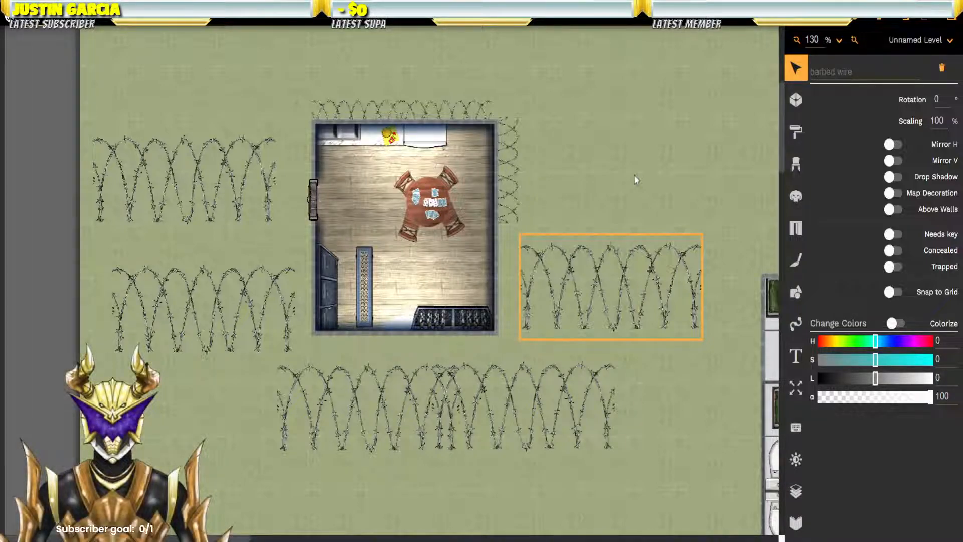
{"action": "double_click", "coordinate": [941, 102]}
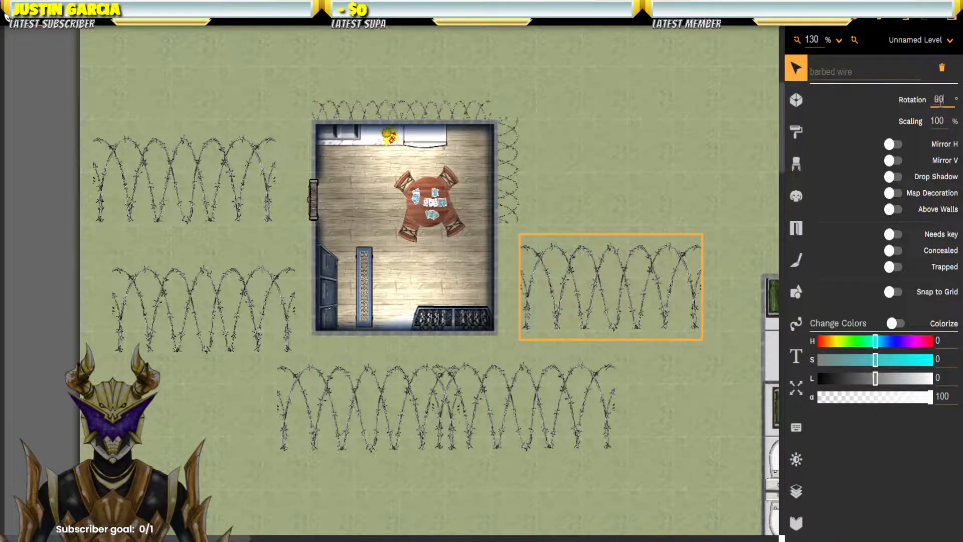
{"action": "type", "text": "90"}
{"action": "key", "text": "Return"}
{"action": "double_click", "coordinate": [939, 122]}
{"action": "type", "text": "50"}
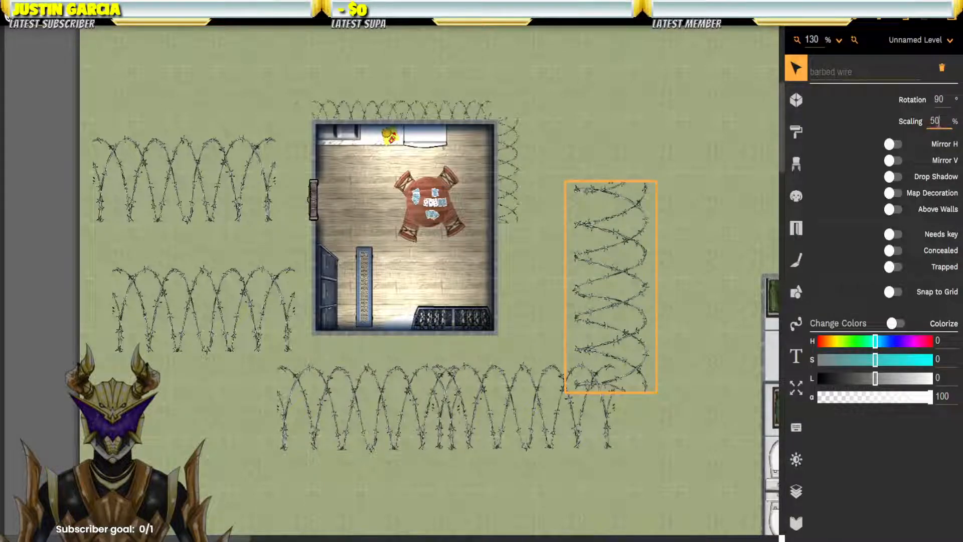
{"action": "key", "text": "Return"}
{"action": "left_click_drag", "start_coordinate": [619, 280], "coordinate": [508, 267]}
Step: Scale the left barbed wire piece below the upper-left building to 50% and set it against the lower wall's left half
{"action": "left_click", "coordinate": [533, 428]}
{"action": "left_click", "coordinate": [361, 395]}
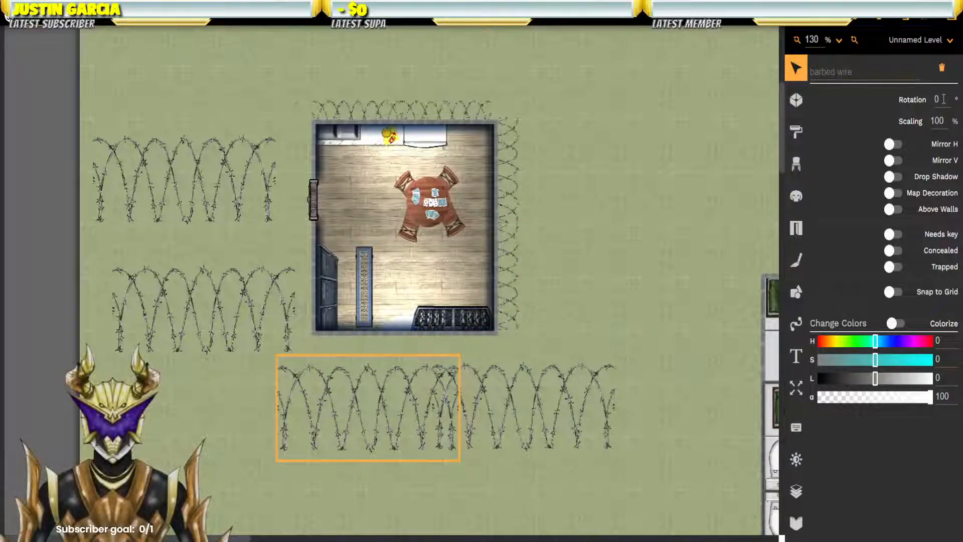
{"action": "double_click", "coordinate": [937, 121]}
{"action": "type", "text": "50"}
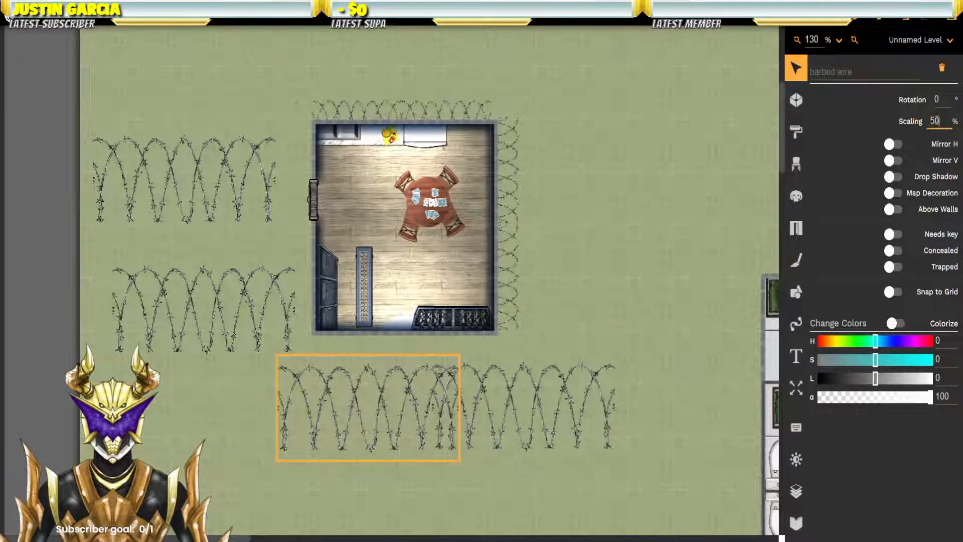
{"action": "key", "text": "Return"}
{"action": "left_click_drag", "start_coordinate": [361, 418], "coordinate": [351, 348]}
Step: Scale the other barbed wire piece below the upper-left building to 50% and set it against the lower wall's right half
{"action": "left_click", "coordinate": [489, 402]}
{"action": "double_click", "coordinate": [938, 121]}
{"action": "type", "text": "50"}
{"action": "key", "text": "Return"}
{"action": "left_click_drag", "start_coordinate": [519, 417], "coordinate": [439, 344]}
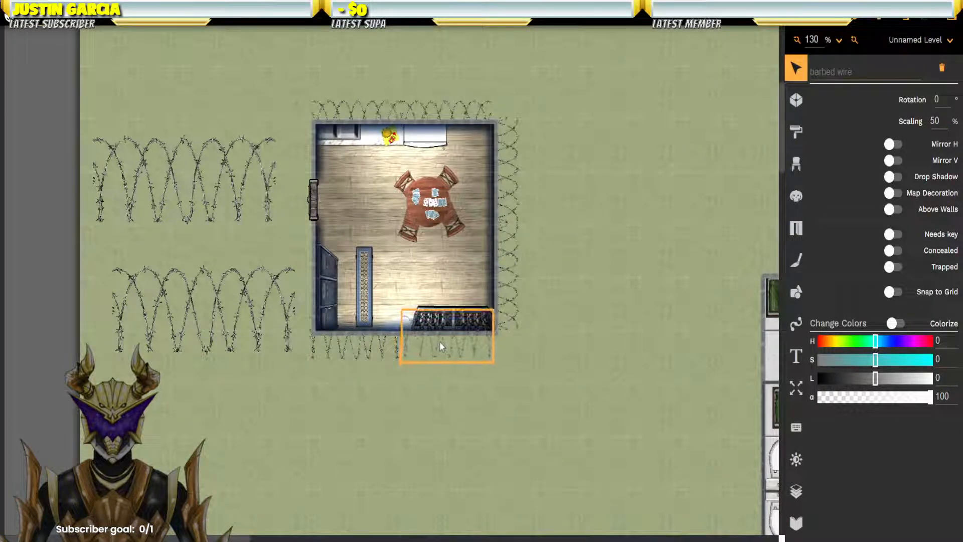
Step: Rotate the lower barbed wire piece left of the upper-left building 90°, scale it to 50%, and set it against the left wall's lower half
{"action": "left_click", "coordinate": [234, 336]}
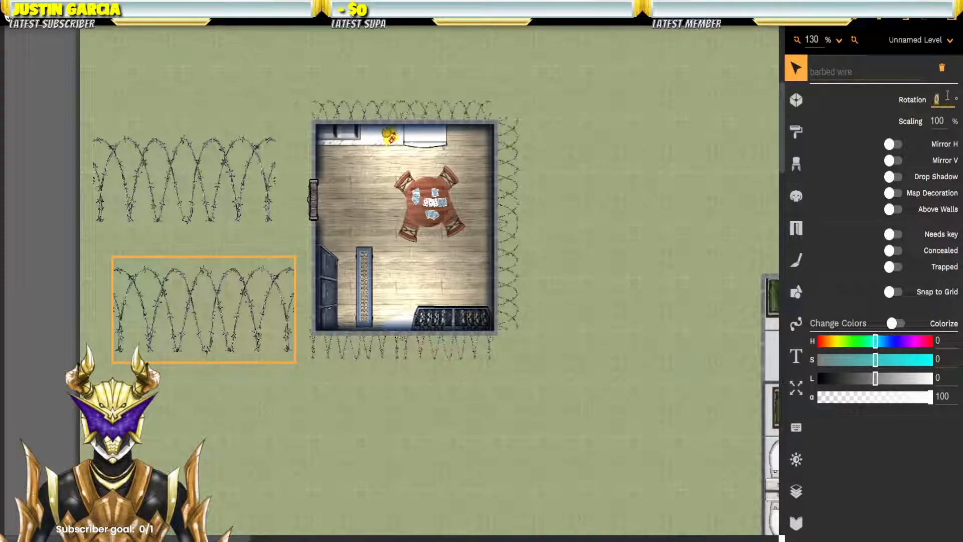
{"action": "key", "text": "Return"}
{"action": "double_click", "coordinate": [936, 122]}
{"action": "type", "text": "50"}
{"action": "key", "text": "Return"}
{"action": "left_click_drag", "start_coordinate": [202, 339], "coordinate": [311, 309]}
Step: Rotate the remaining barbed wire piece left of the upper-left building 90°, scale it to 50%, and set it against the left wall's upper half
{"action": "left_click", "coordinate": [257, 217]}
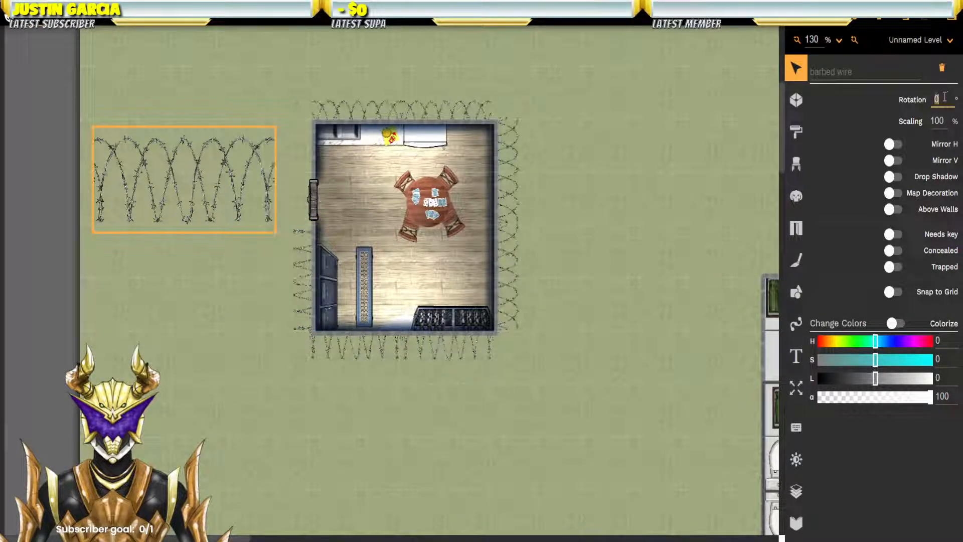
{"action": "type", "text": "90"}
{"action": "key", "text": "Return"}
{"action": "type", "text": "50"}
{"action": "key", "text": "Return"}
{"action": "left_click_drag", "start_coordinate": [178, 191], "coordinate": [306, 190]}
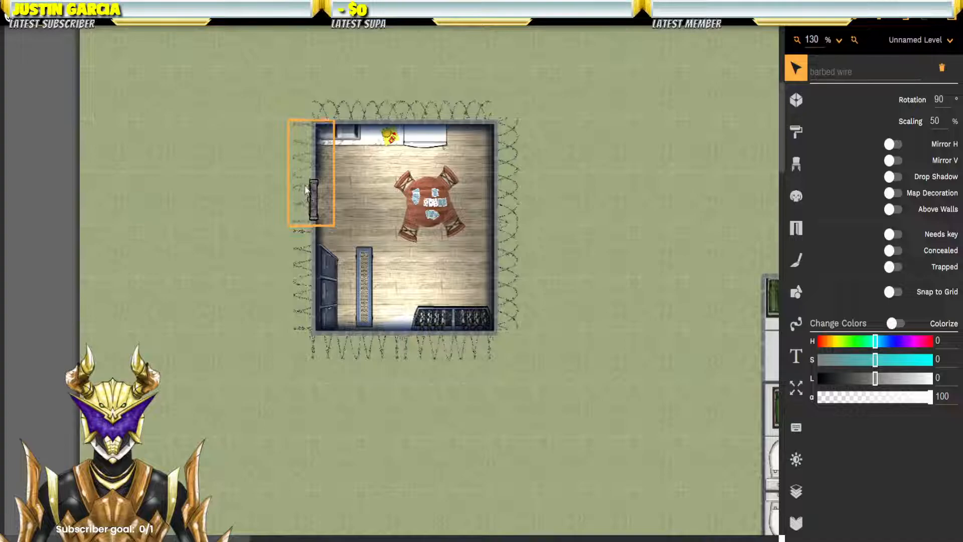
Step: Scale the left barbed wire piece below the small building at the map's top edge to 50% and set it against the lower wall's left half
{"action": "left_click_drag", "start_coordinate": [584, 188], "coordinate": [245, 290]}
{"action": "left_click_drag", "start_coordinate": [478, 189], "coordinate": [253, 305]}
{"action": "left_click_drag", "start_coordinate": [521, 207], "coordinate": [360, 258]}
{"action": "left_click_drag", "start_coordinate": [437, 219], "coordinate": [420, 229]}
{"action": "left_click", "coordinate": [469, 339]}
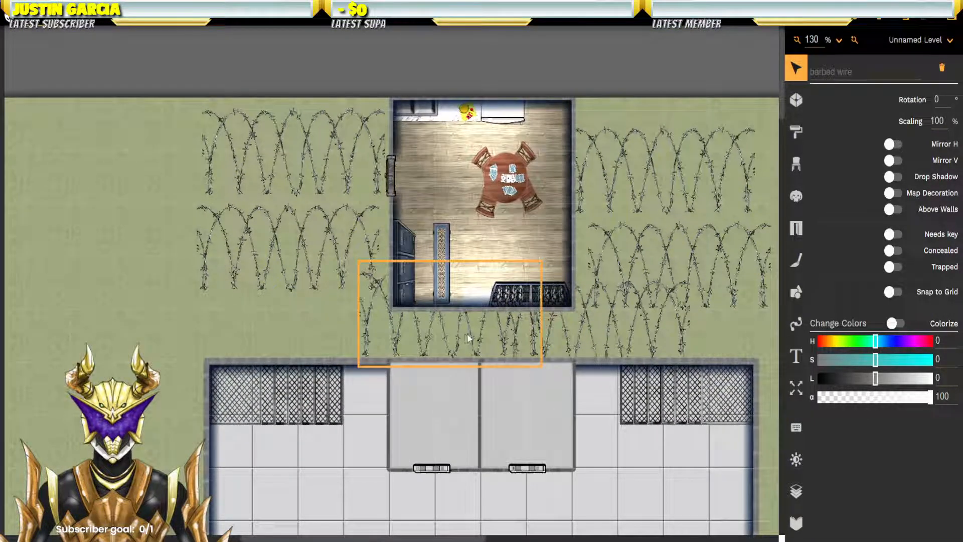
{"action": "double_click", "coordinate": [940, 122]}
{"action": "type", "text": "50"}
{"action": "key", "text": "Return"}
{"action": "left_click_drag", "start_coordinate": [448, 326], "coordinate": [434, 314]}
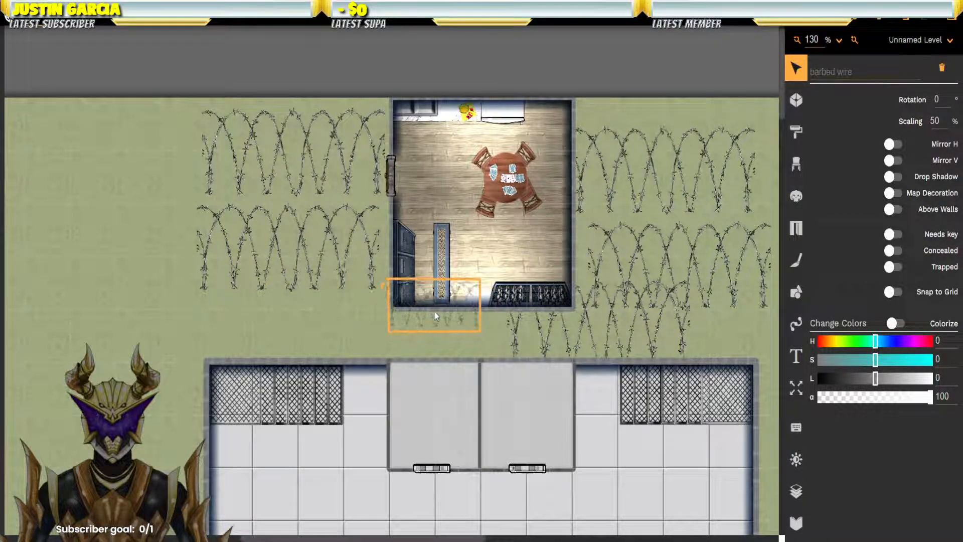
Step: Scale the other barbed wire piece below the top-edge building to 50% and set it against the lower wall's right half
{"action": "left_click", "coordinate": [591, 333]}
{"action": "double_click", "coordinate": [937, 121]}
{"action": "type", "text": "50"}
{"action": "key", "text": "Return"}
{"action": "left_click_drag", "start_coordinate": [610, 335], "coordinate": [550, 318]}
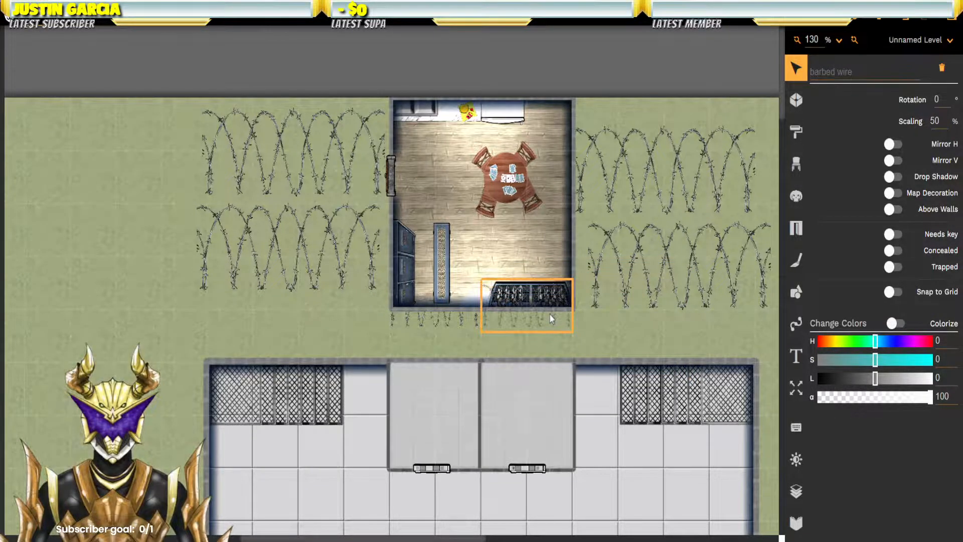
Step: Scale the lower barbed wire piece right of the top-edge building to 50%, rotate it 90°, and set it against the right wall's lower half
{"action": "left_click", "coordinate": [678, 263]}
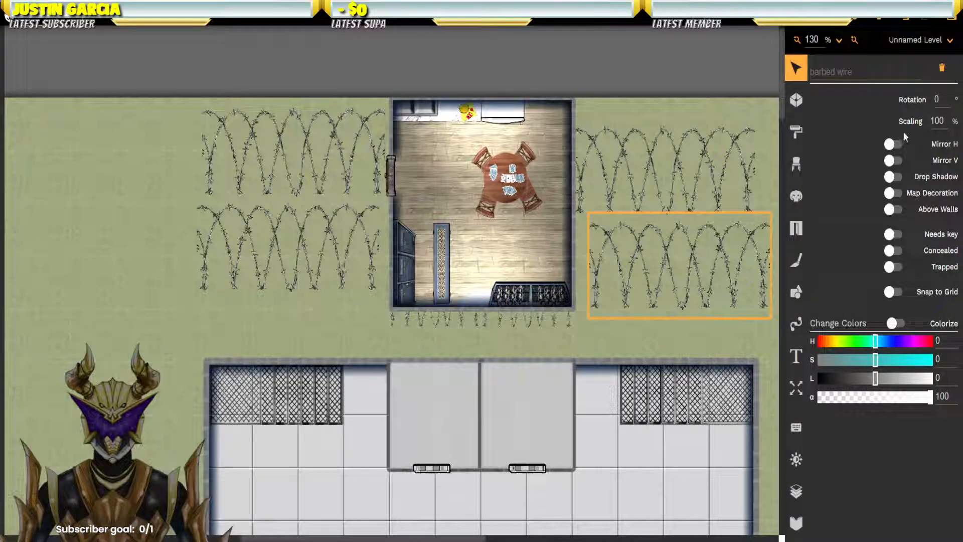
{"action": "double_click", "coordinate": [936, 121]}
{"action": "type", "text": "50"}
{"action": "key", "text": "Return"}
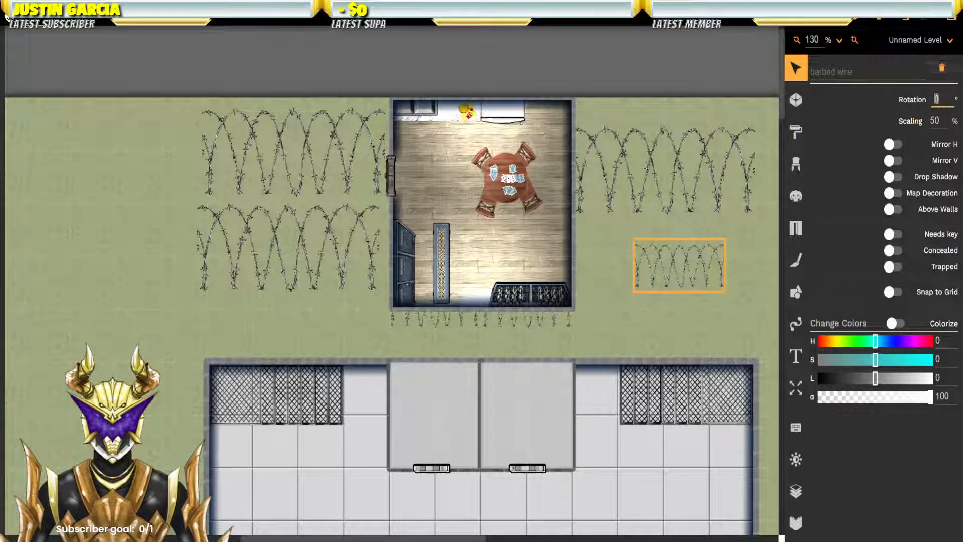
{"action": "key", "text": "Return"}
{"action": "left_click_drag", "start_coordinate": [686, 277], "coordinate": [583, 269]}
Step: Rotate the upper barbed wire piece right of the top-edge building 90°, scale it to 50%, and set it against the right wall's upper half
{"action": "left_click", "coordinate": [668, 160]}
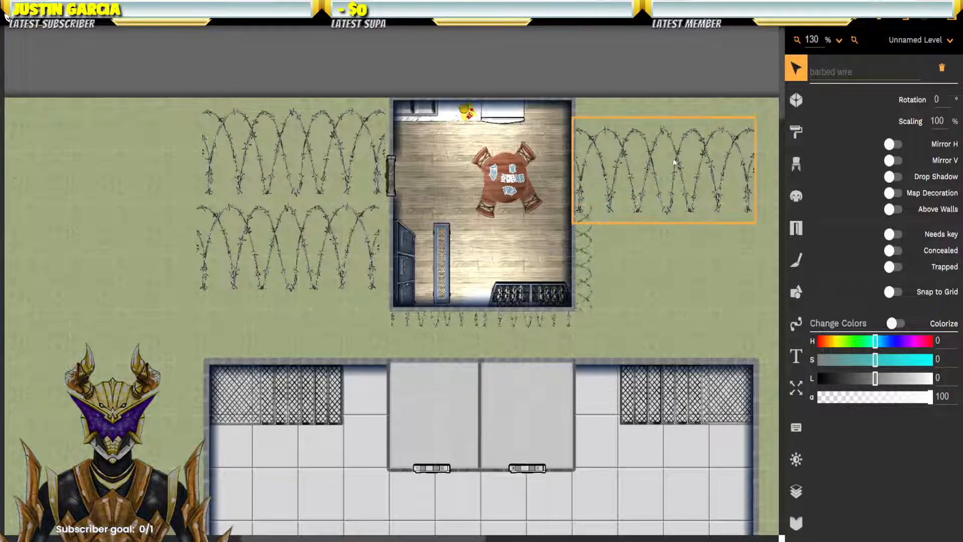
{"action": "type", "text": "90"}
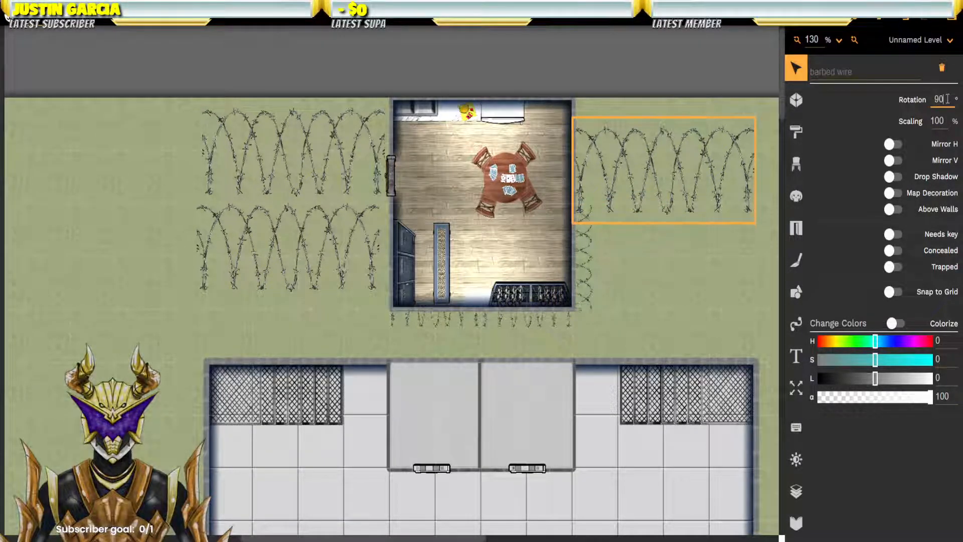
{"action": "key", "text": "Tab"}
{"action": "type", "text": "50"}
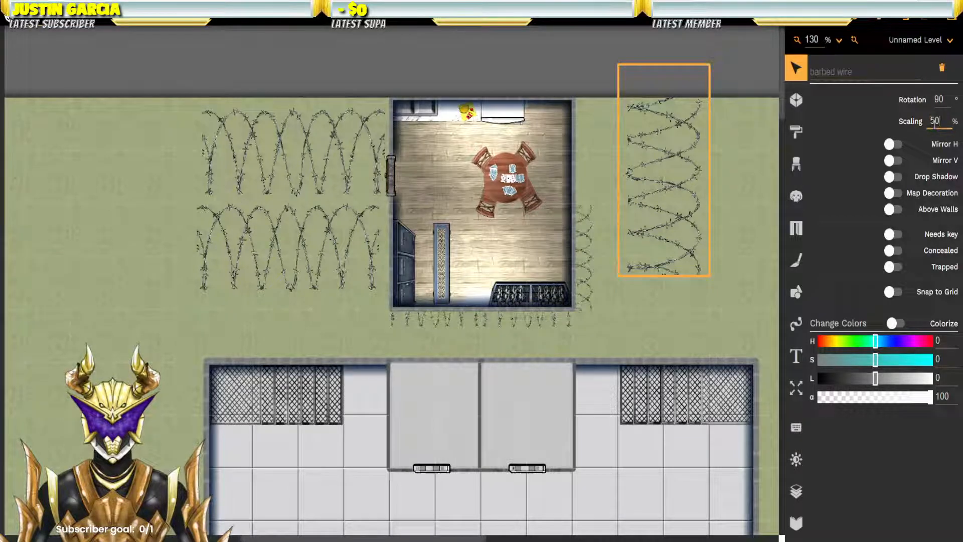
{"action": "key", "text": "Return"}
{"action": "left_click_drag", "start_coordinate": [673, 191], "coordinate": [586, 168]}
Step: Rotate the upper barbed wire piece left of the top-edge building 90°, scale it to 50%, and set it against the left wall's upper half
{"action": "left_click", "coordinate": [363, 157]}
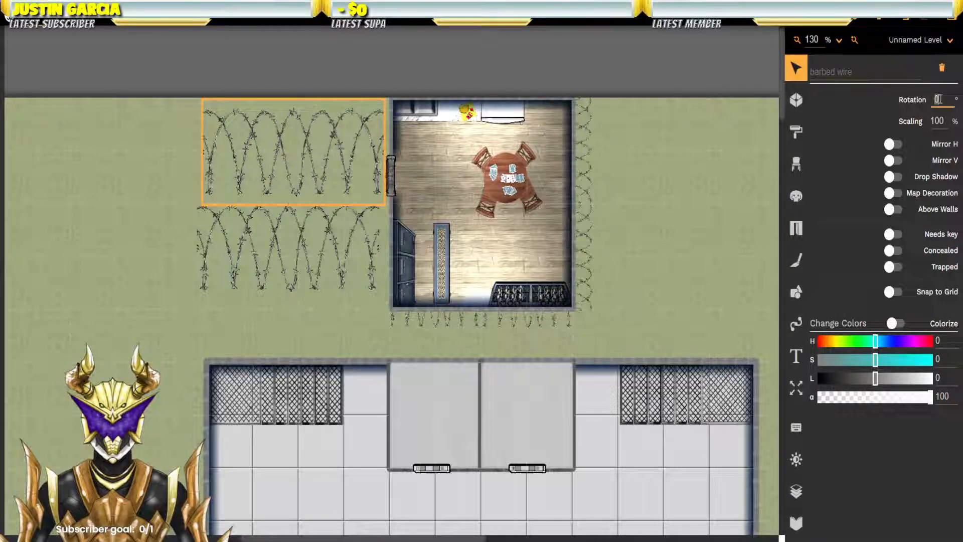
{"action": "key", "text": "Return"}
{"action": "double_click", "coordinate": [937, 121]}
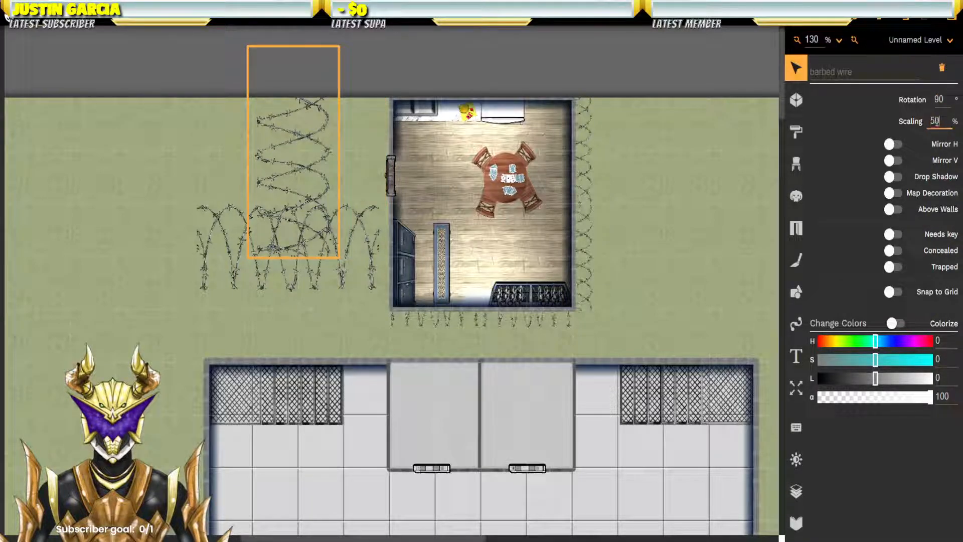
{"action": "type", "text": "50"}
{"action": "key", "text": "Return"}
{"action": "left_click_drag", "start_coordinate": [281, 164], "coordinate": [379, 153]}
Step: Rotate the remaining barbed wire piece left of the top-edge building 90°, scale it to 50%, and set it against the left wall's lower half
{"action": "left_click", "coordinate": [337, 256]}
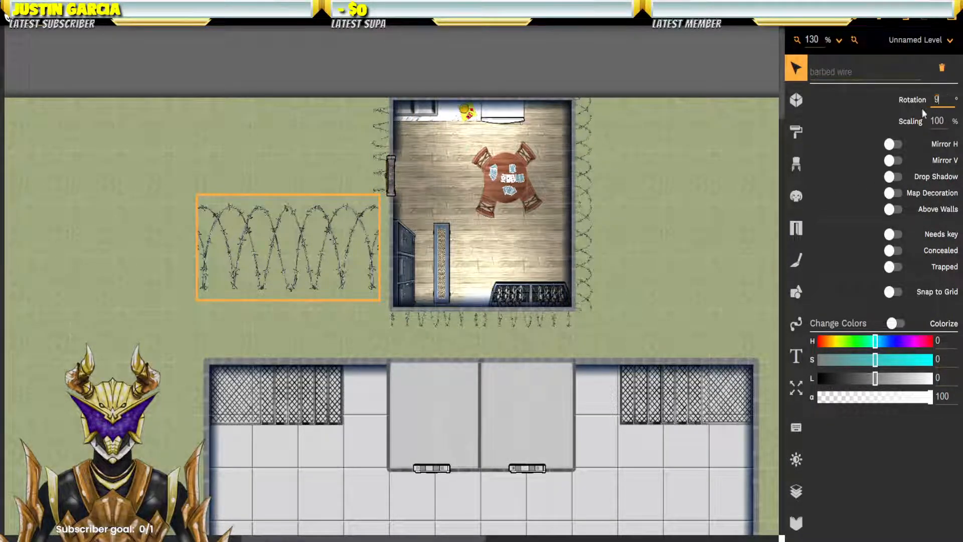
{"action": "type", "text": "90"}
{"action": "key", "text": "Return"}
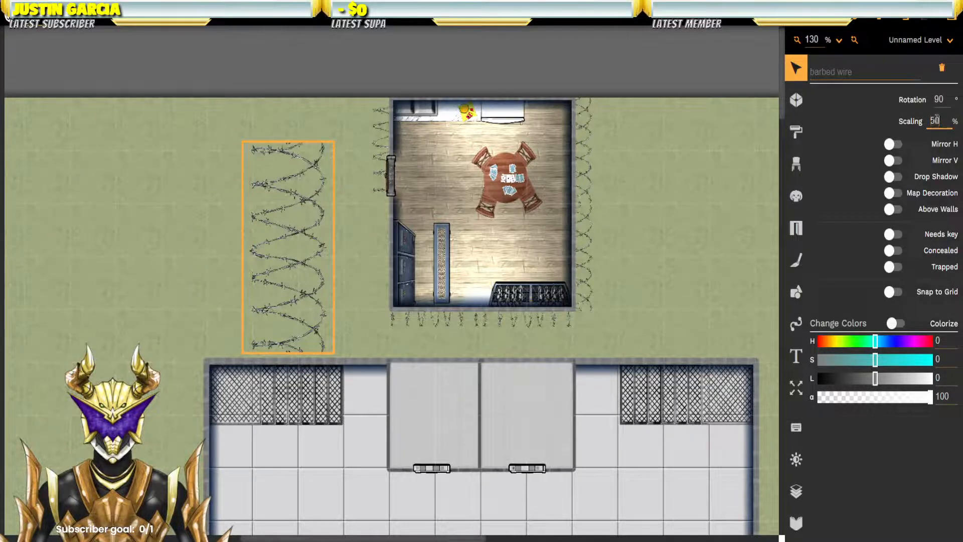
{"action": "key", "text": "Return"}
{"action": "left_click_drag", "start_coordinate": [267, 243], "coordinate": [398, 256]}
{"action": "left_click", "coordinate": [667, 170]}
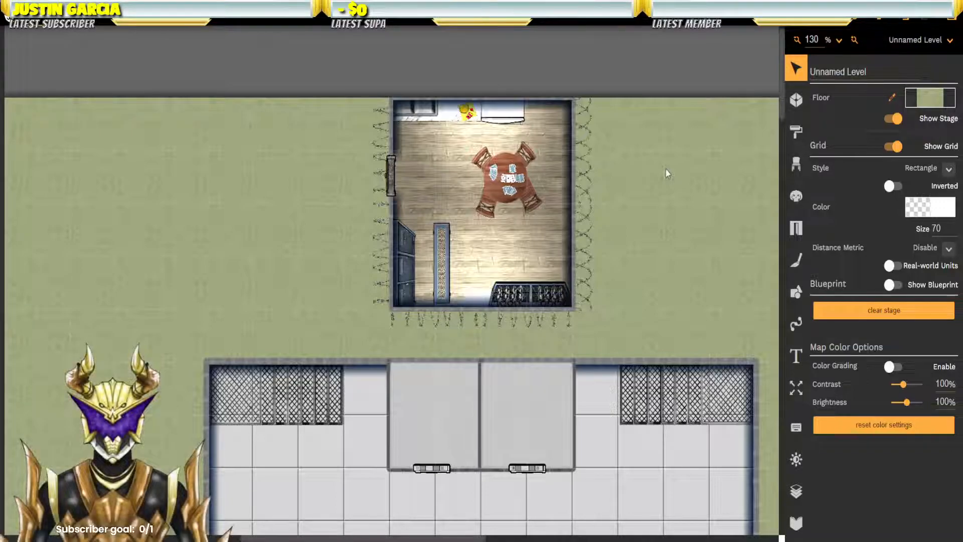
Step: Look over the rest of the map for outlying buildings whose barbed wire is still full size and unfitted
{"action": "left_click_drag", "start_coordinate": [655, 246], "coordinate": [281, 217]}
{"action": "left_click_drag", "start_coordinate": [672, 278], "coordinate": [80, 122]}
{"action": "left_click_drag", "start_coordinate": [357, 379], "coordinate": [443, 7]}
{"action": "left_click_drag", "start_coordinate": [473, 402], "coordinate": [428, 67]}
{"action": "left_click_drag", "start_coordinate": [413, 422], "coordinate": [420, 121]}
{"action": "left_click_drag", "start_coordinate": [335, 394], "coordinate": [652, 471]}
{"action": "left_click_drag", "start_coordinate": [442, 456], "coordinate": [527, 30]}
{"action": "left_click_drag", "start_coordinate": [490, 341], "coordinate": [502, 25]}
{"action": "left_click_drag", "start_coordinate": [447, 431], "coordinate": [259, 85]}
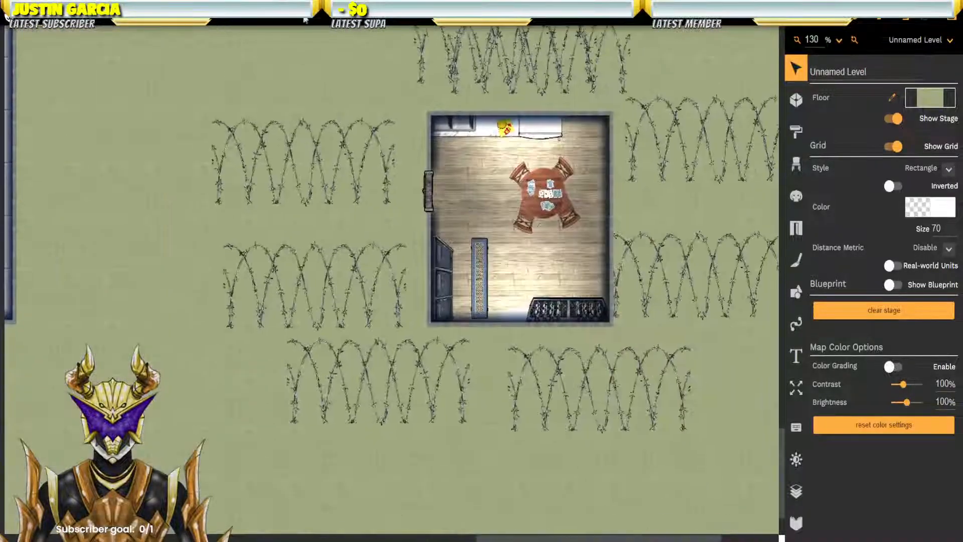
{"action": "left_click_drag", "start_coordinate": [233, 322], "coordinate": [534, 236]}
{"action": "left_click_drag", "start_coordinate": [525, 99], "coordinate": [302, 455]}
{"action": "left_click_drag", "start_coordinate": [542, 83], "coordinate": [464, 286]}
{"action": "left_click_drag", "start_coordinate": [582, 59], "coordinate": [426, 490]}
{"action": "left_click_drag", "start_coordinate": [457, 155], "coordinate": [509, 428]}
{"action": "left_click_drag", "start_coordinate": [470, 88], "coordinate": [543, 401]}
{"action": "left_click_drag", "start_coordinate": [487, 130], "coordinate": [560, 394]}
{"action": "left_click_drag", "start_coordinate": [547, 105], "coordinate": [552, 401]}
{"action": "left_click_drag", "start_coordinate": [602, 224], "coordinate": [498, 305]}
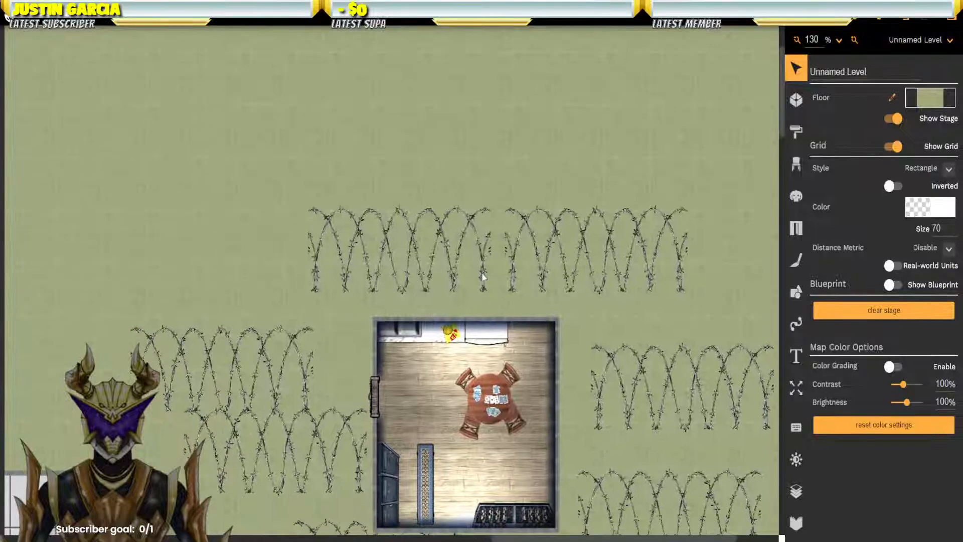
Step: Scale the left barbed wire piece above the upper-right building to 50% and set it against the upper wall's left half
{"action": "left_click", "coordinate": [417, 262]}
{"action": "double_click", "coordinate": [938, 121]}
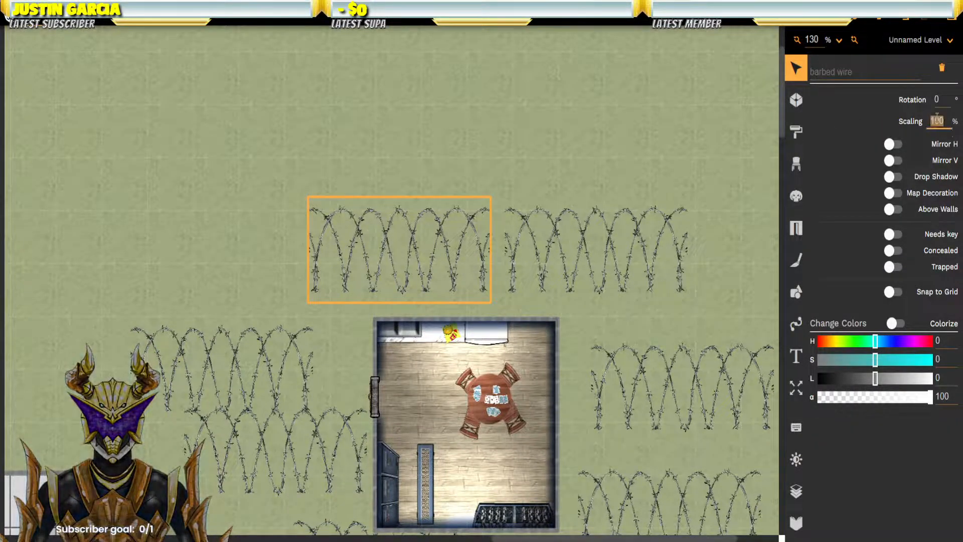
{"action": "type", "text": "50"}
{"action": "key", "text": "Return"}
{"action": "left_click_drag", "start_coordinate": [391, 252], "coordinate": [408, 308]}
Step: Scale the other barbed wire piece above the upper-right building to 50% and set it against the upper wall's right half
{"action": "left_click", "coordinate": [597, 256]}
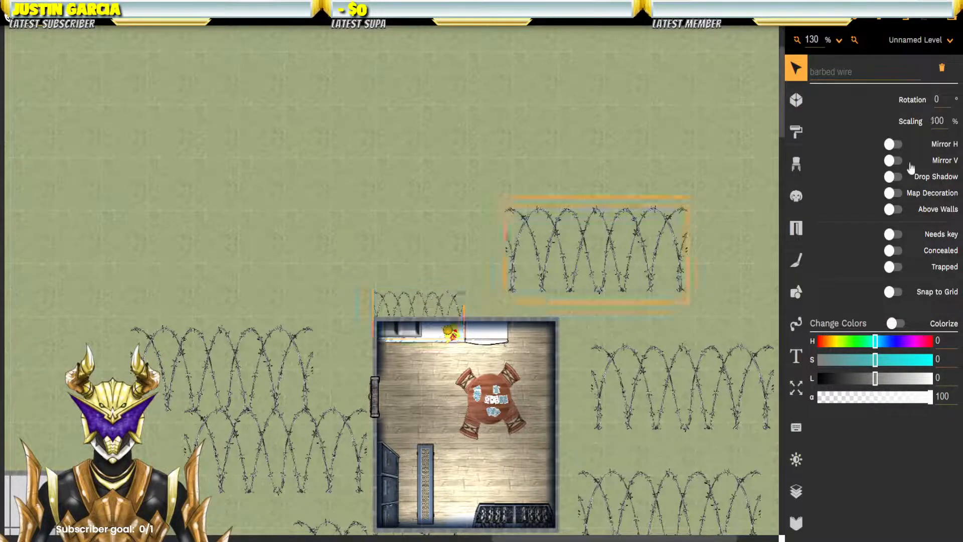
{"action": "left_click", "coordinate": [938, 114]}
{"action": "type", "text": "50"}
{"action": "key", "text": "Return"}
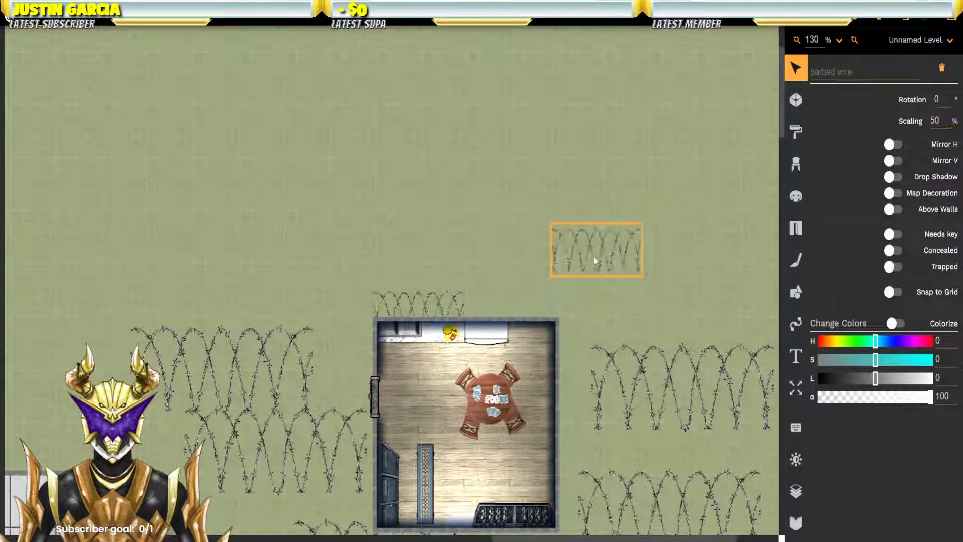
{"action": "left_click_drag", "start_coordinate": [602, 253], "coordinate": [518, 313]}
Step: Rotate the upper barbed wire piece right of the upper-right building 90°, scale it to 50%, and set it against the right wall's upper half
{"action": "left_click", "coordinate": [678, 389]}
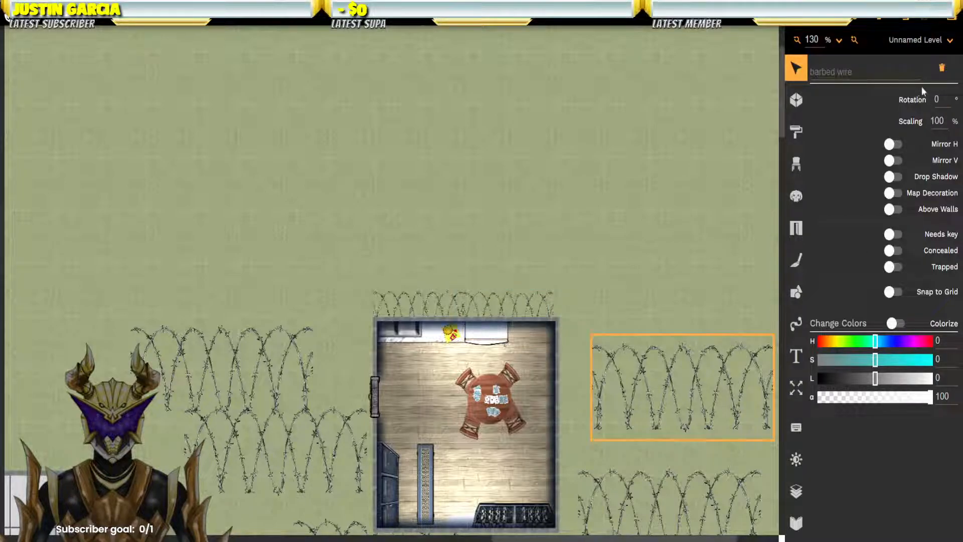
{"action": "left_click", "coordinate": [940, 98]}
{"action": "type", "text": "90"}
{"action": "key", "text": "Return"}
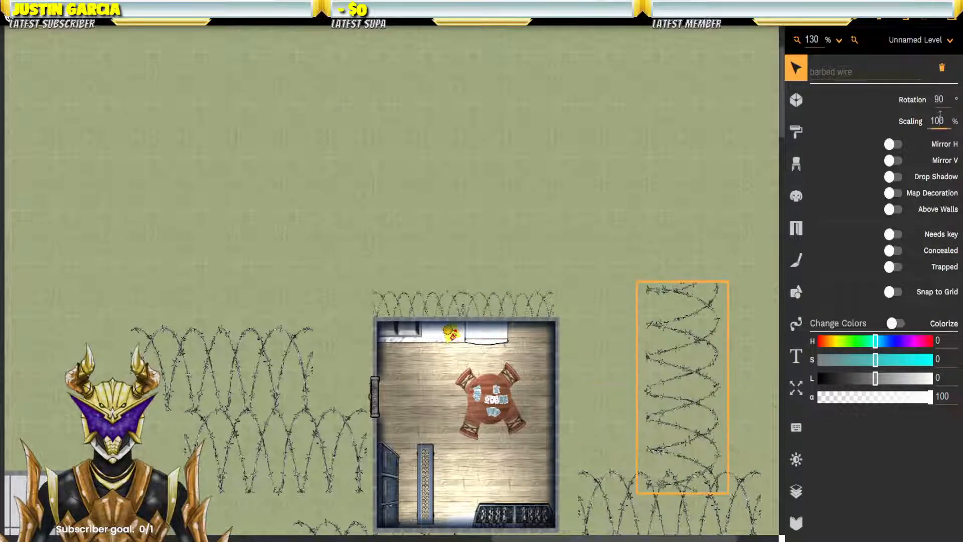
{"action": "left_click_drag", "start_coordinate": [943, 117], "coordinate": [901, 119]}
{"action": "type", "text": "50"}
{"action": "key", "text": "Return"}
{"action": "left_click_drag", "start_coordinate": [657, 353], "coordinate": [570, 180]}
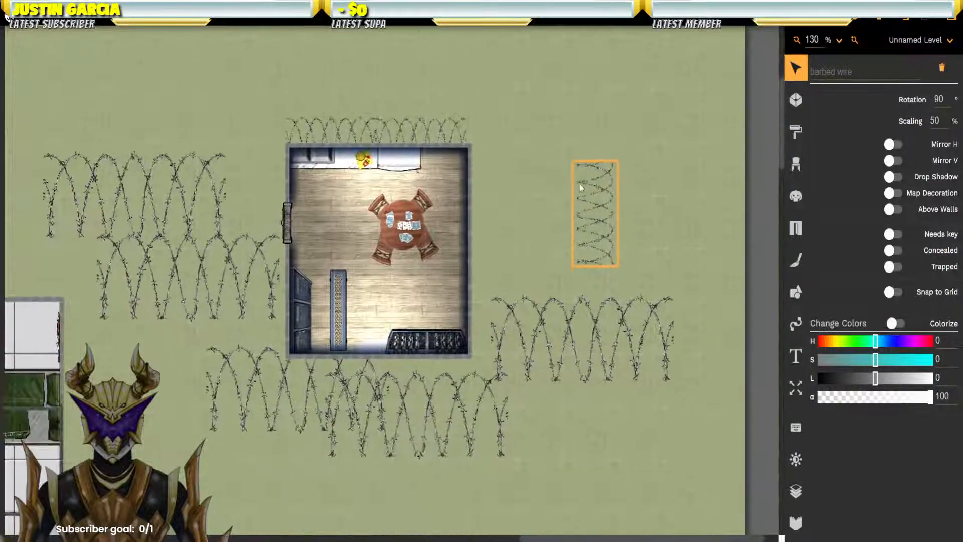
{"action": "left_click_drag", "start_coordinate": [602, 210], "coordinate": [478, 192]}
Step: Rotate the lower barbed wire piece right of the upper-right building 90°, scale it to 50%, and set it against the right wall's lower half
{"action": "left_click", "coordinate": [574, 331]}
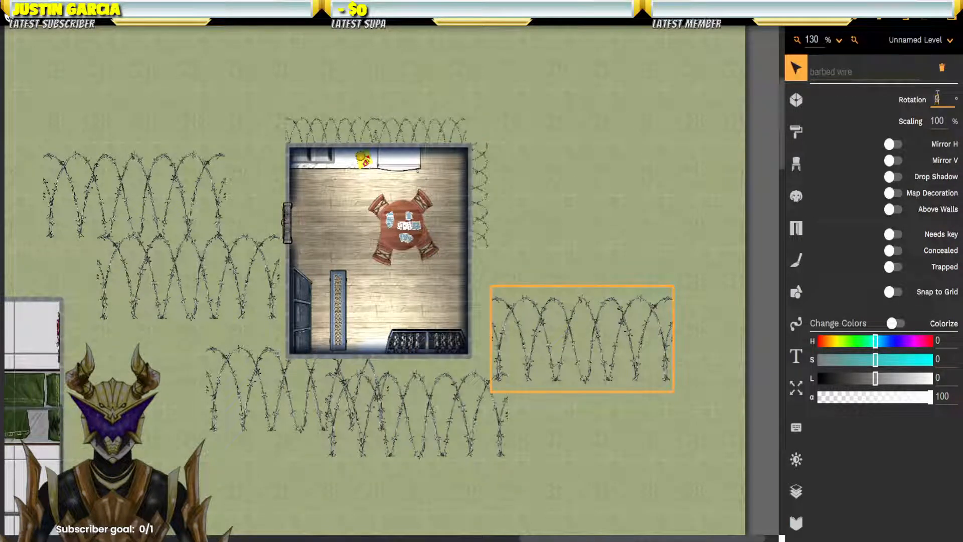
{"action": "type", "text": "90"}
{"action": "key", "text": "Return"}
{"action": "double_click", "coordinate": [936, 121]}
{"action": "type", "text": "5"}
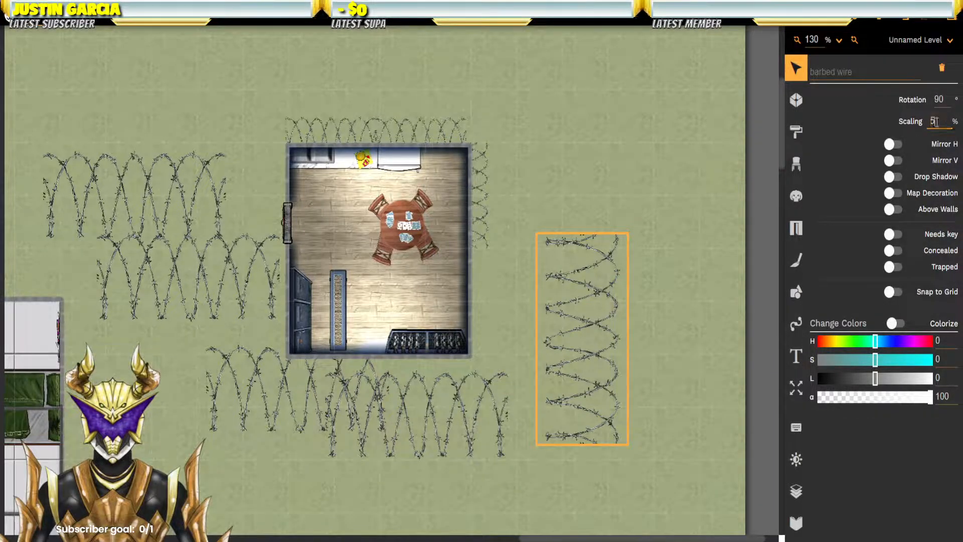
{"action": "type", "text": "0"}
{"action": "key", "text": "Return"}
{"action": "left_click_drag", "start_coordinate": [586, 351], "coordinate": [473, 308]}
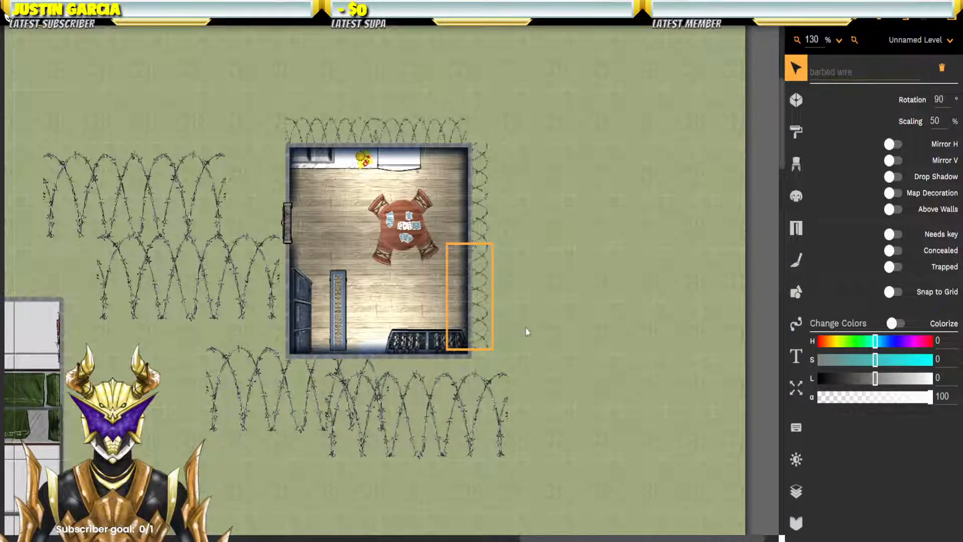
Step: Scale the right barbed wire piece below the upper-right building to 50% and set it against the lower wall's right half
{"action": "left_click_drag", "start_coordinate": [525, 332], "coordinate": [704, 223]}
{"action": "left_click", "coordinate": [611, 288]}
{"action": "left_click", "coordinate": [945, 100]}
{"action": "key", "text": "Tab"}
{"action": "type", "text": "50"}
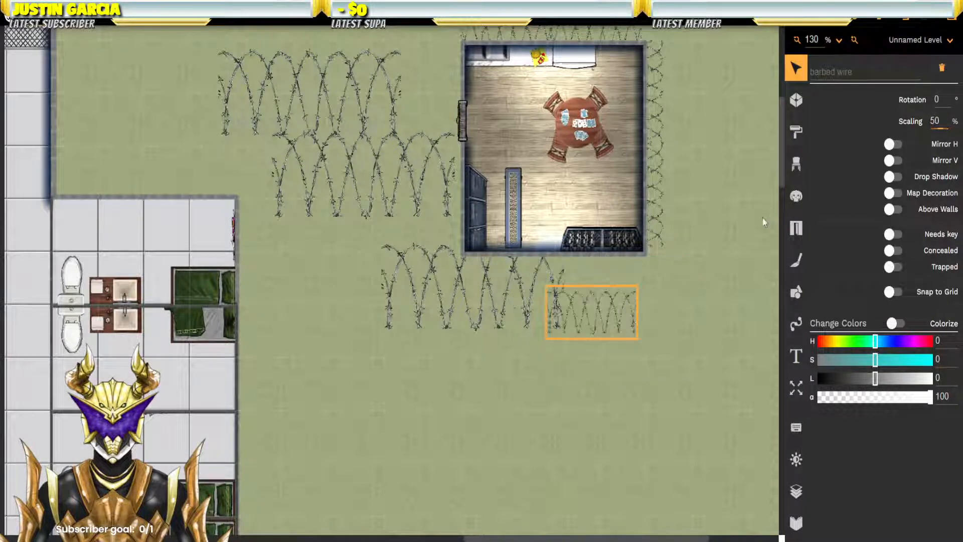
{"action": "left_click_drag", "start_coordinate": [588, 326], "coordinate": [597, 273]}
Step: Scale the other barbed wire piece below the upper-right building to 50% and align it against the lower wall's left half
{"action": "left_click", "coordinate": [523, 319]}
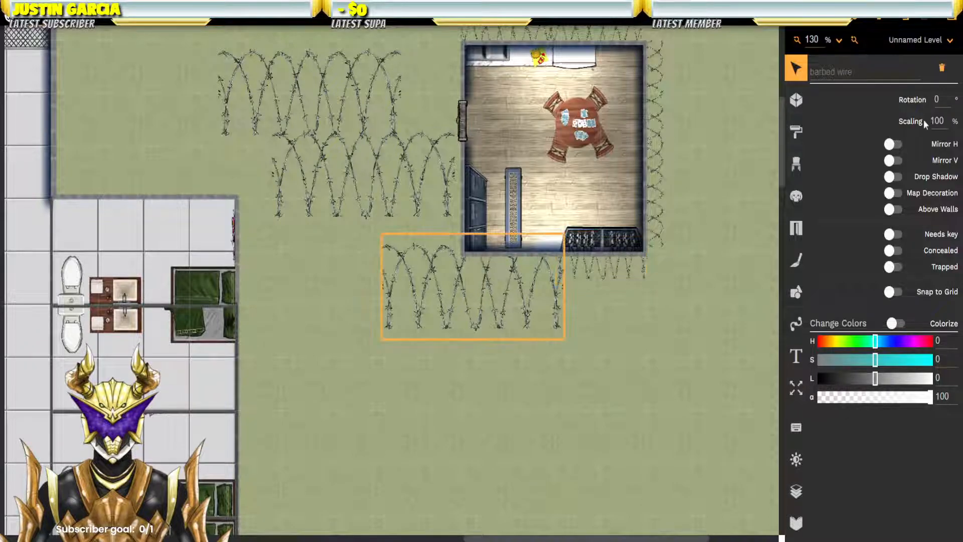
{"action": "double_click", "coordinate": [937, 121]}
{"action": "type", "text": "50"}
{"action": "left_click_drag", "start_coordinate": [462, 290], "coordinate": [495, 267]}
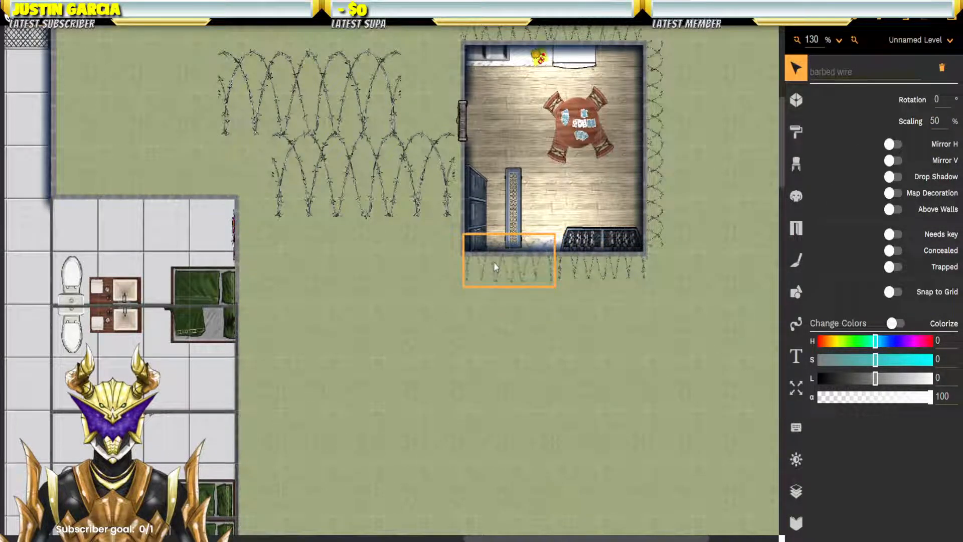
{"action": "left_click", "coordinate": [452, 181]}
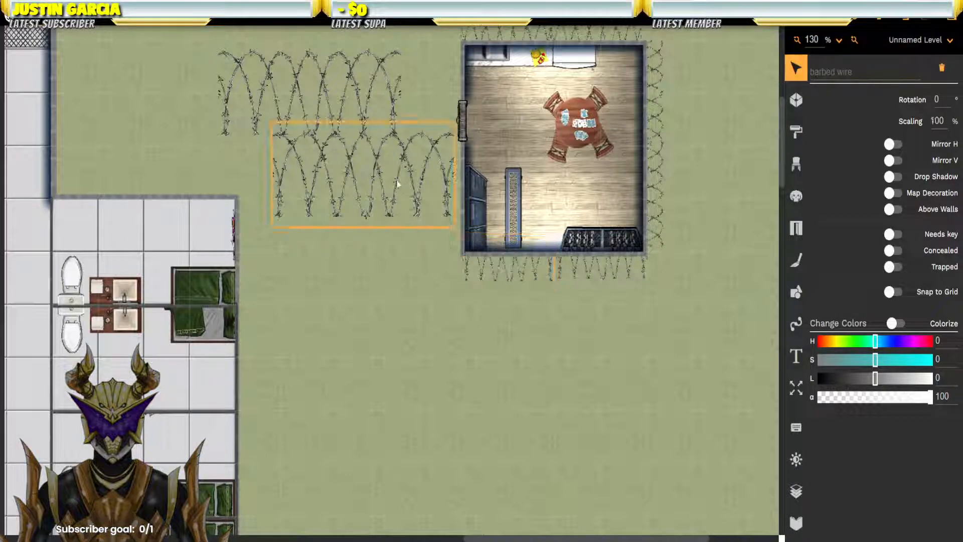
{"action": "left_click", "coordinate": [505, 277]}
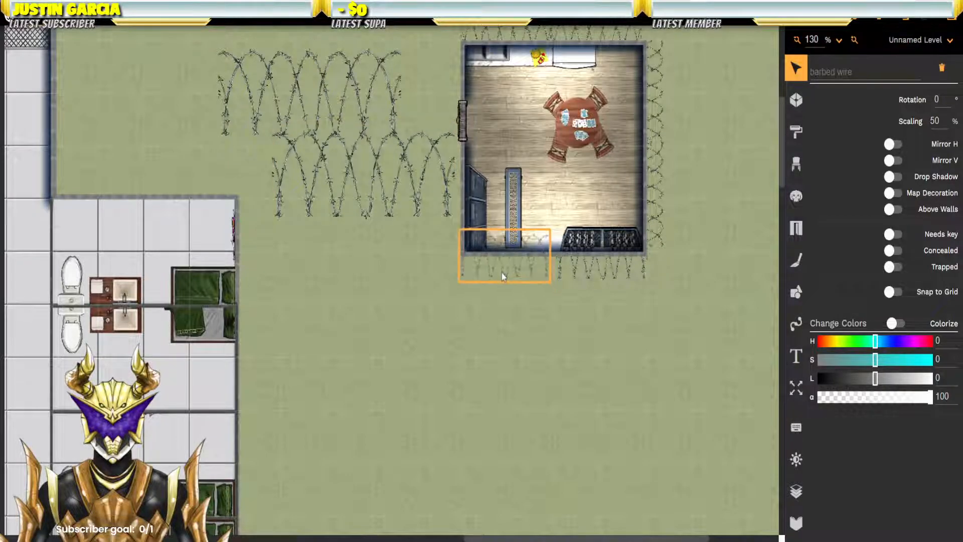
{"action": "left_click_drag", "start_coordinate": [508, 280], "coordinate": [499, 276]}
Step: Rotate the lower barbed wire piece left of the upper-right building 90°, scale it to 50%, and set it against the left wall's lower half
{"action": "scroll", "coordinate": [571, 226], "scroll_direction": "up", "scroll_amount": 3}
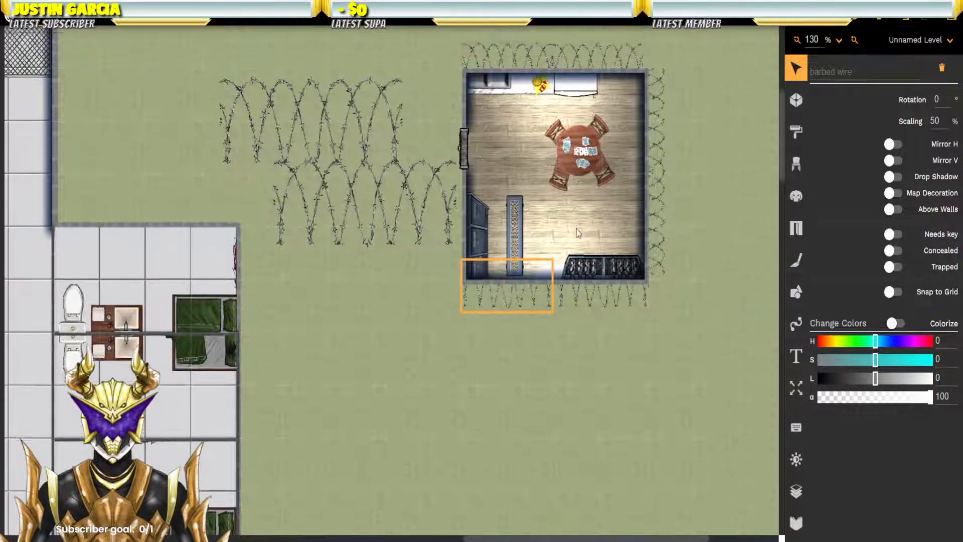
{"action": "left_click", "coordinate": [379, 267]}
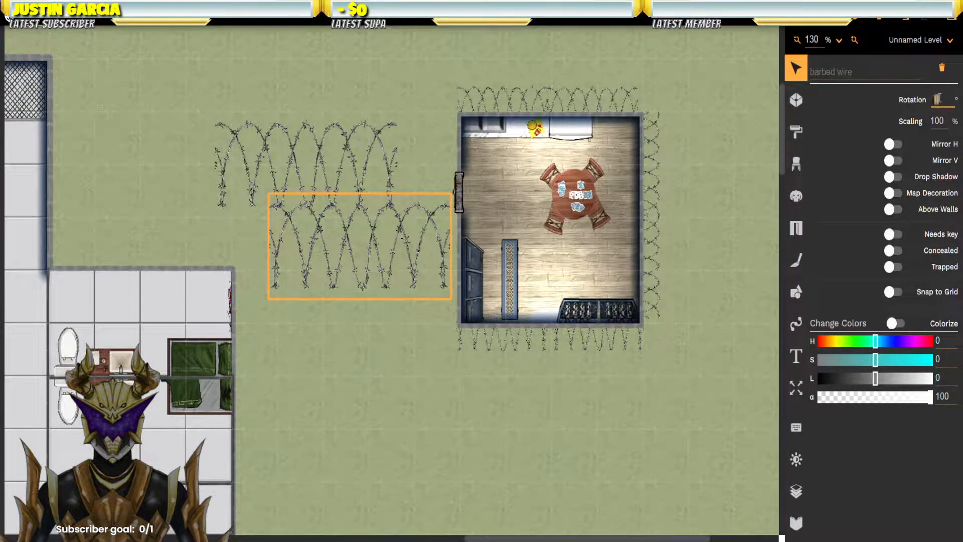
{"action": "type", "text": "90"}
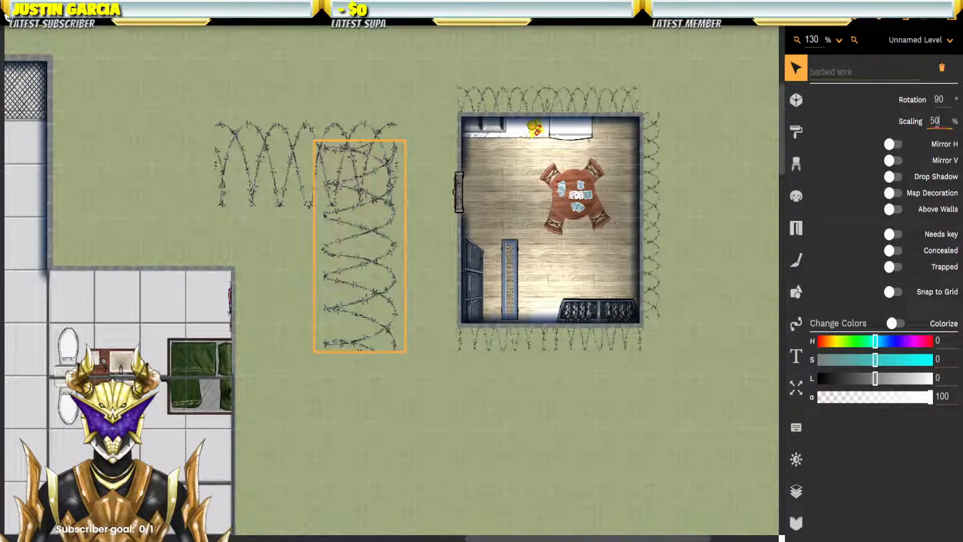
{"action": "type", "text": "50"}
{"action": "key", "text": "Return"}
{"action": "left_click_drag", "start_coordinate": [354, 262], "coordinate": [450, 290]}
Step: Rotate the remaining barbed wire piece left of the upper-right building 90°, scale it to 50%, and set it against the left wall's upper half
{"action": "left_click", "coordinate": [369, 211]}
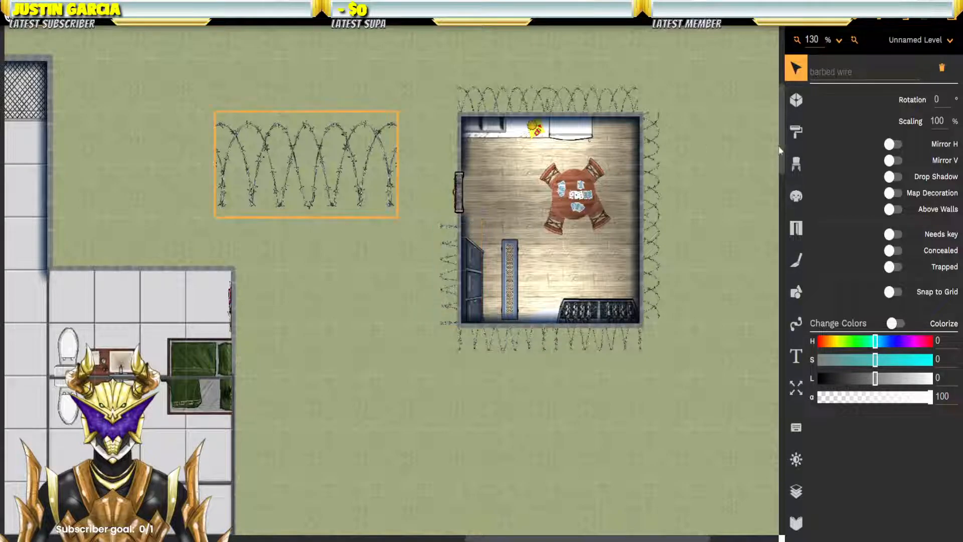
{"action": "double_click", "coordinate": [943, 119]}
{"action": "double_click", "coordinate": [941, 98]}
{"action": "type", "text": "90"}
{"action": "double_click", "coordinate": [937, 121]}
{"action": "type", "text": "50"}
{"action": "key", "text": "Return"}
{"action": "left_click_drag", "start_coordinate": [312, 172], "coordinate": [444, 166]}
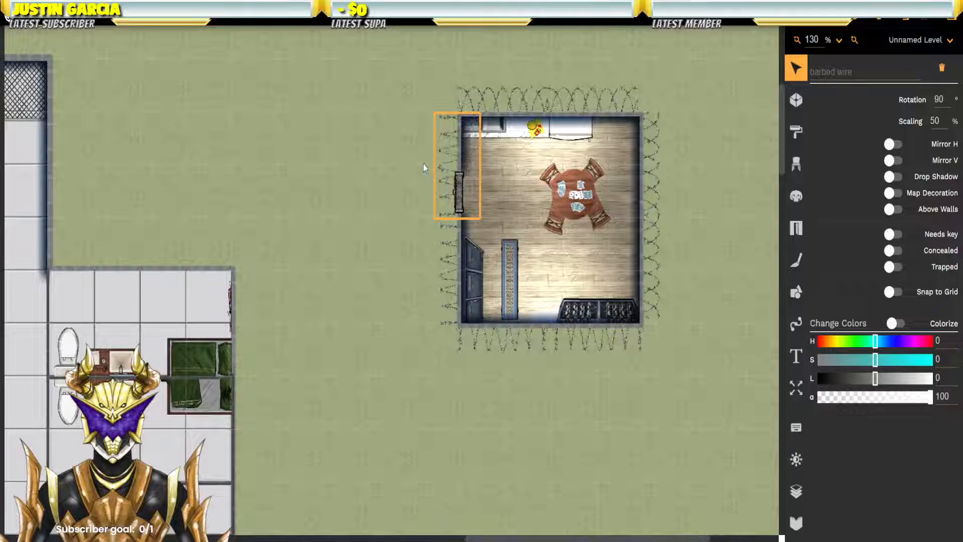
{"action": "left_click", "coordinate": [423, 163]}
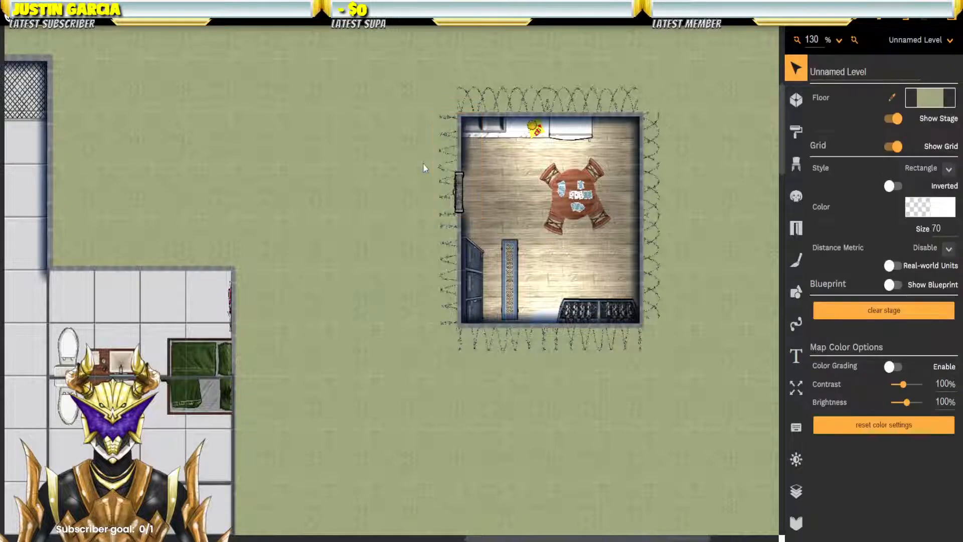
Step: Mirror both barbed wire pieces on the upper-right building's upper wall vertically and shift the right one slightly toward the right corner
{"action": "left_click", "coordinate": [508, 95]}
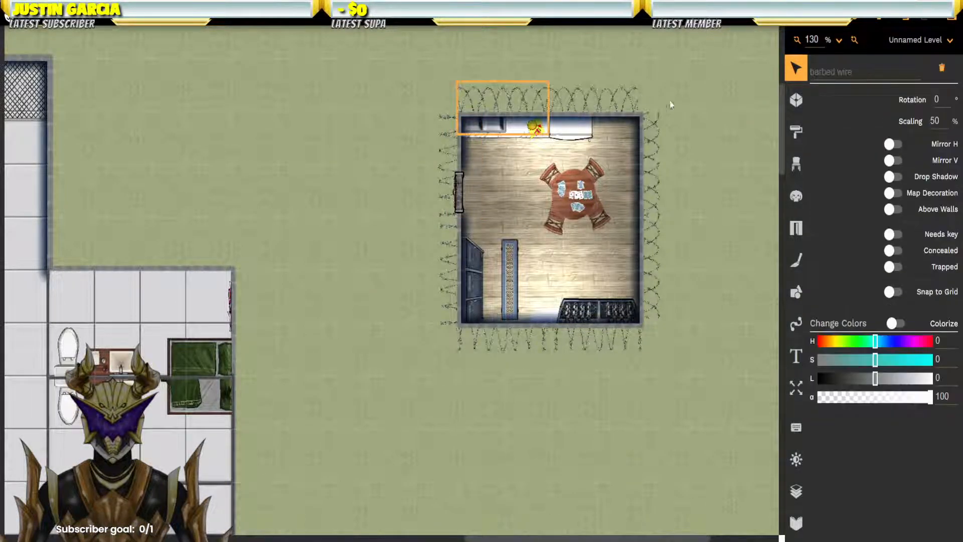
{"action": "left_click", "coordinate": [890, 161]}
{"action": "left_click", "coordinate": [619, 100]}
{"action": "left_click", "coordinate": [890, 160]}
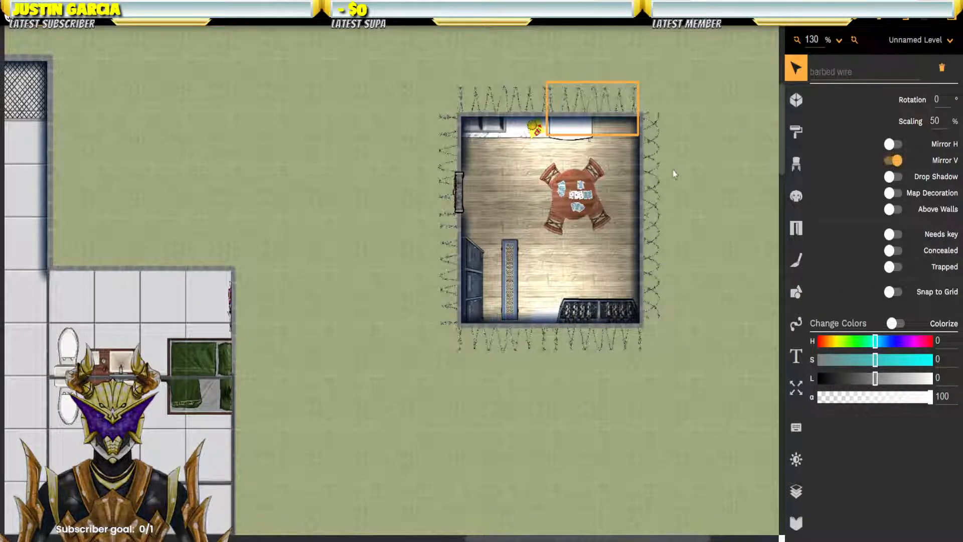
{"action": "left_click", "coordinate": [699, 162]}
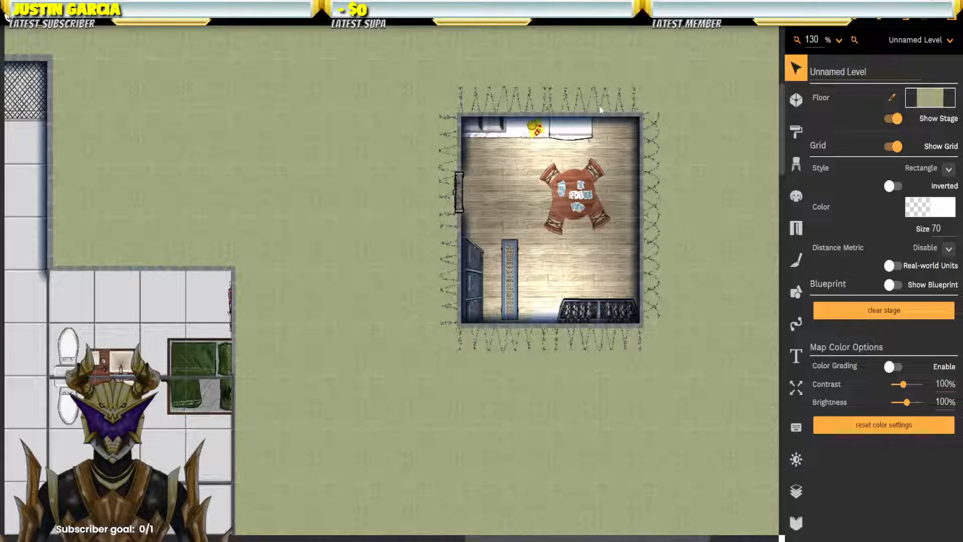
{"action": "left_click", "coordinate": [581, 102]}
{"action": "left_click_drag", "start_coordinate": [582, 98], "coordinate": [587, 98]}
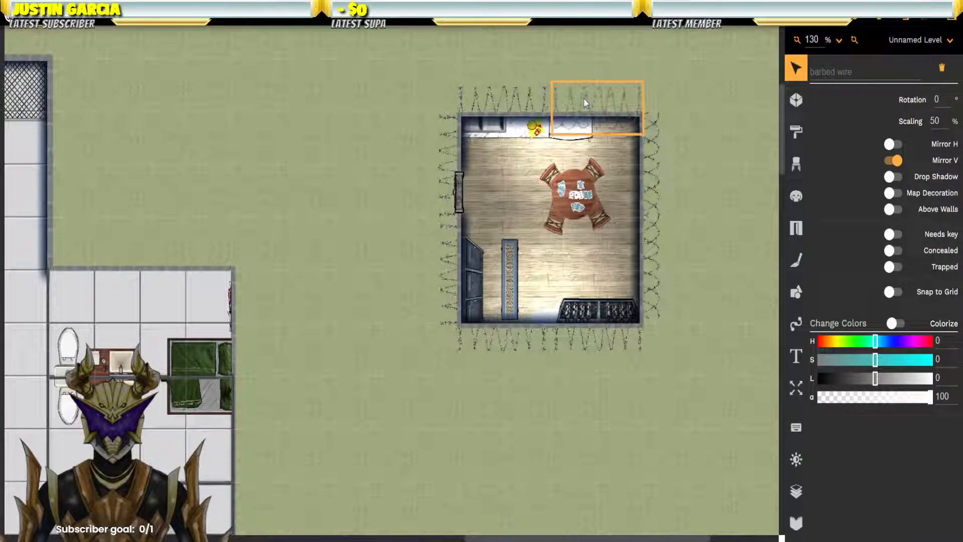
Step: Mirror both barbed wire pieces on the upper-right building's right wall vertically, and the upper one horizontally as well
{"action": "left_click", "coordinate": [656, 153]}
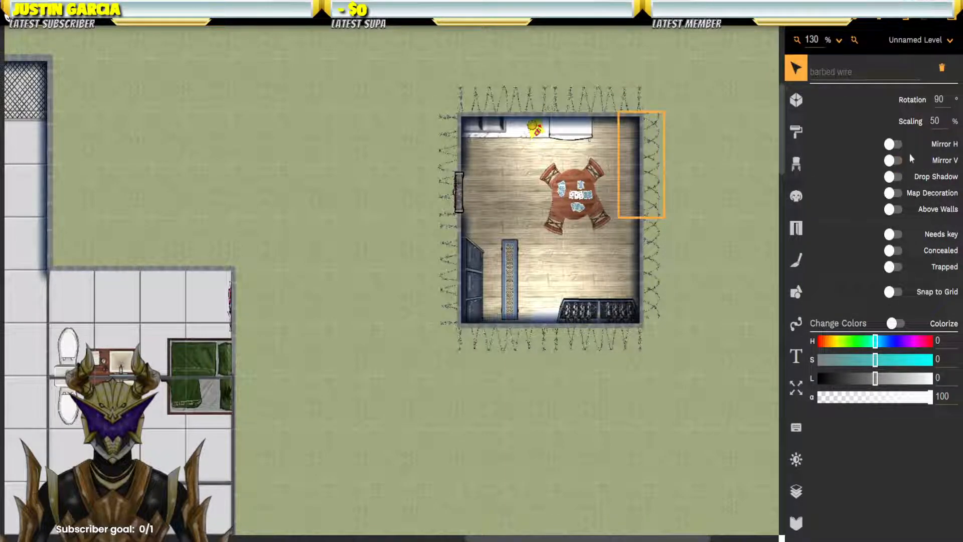
{"action": "left_click", "coordinate": [892, 146]}
{"action": "left_click", "coordinate": [658, 245]}
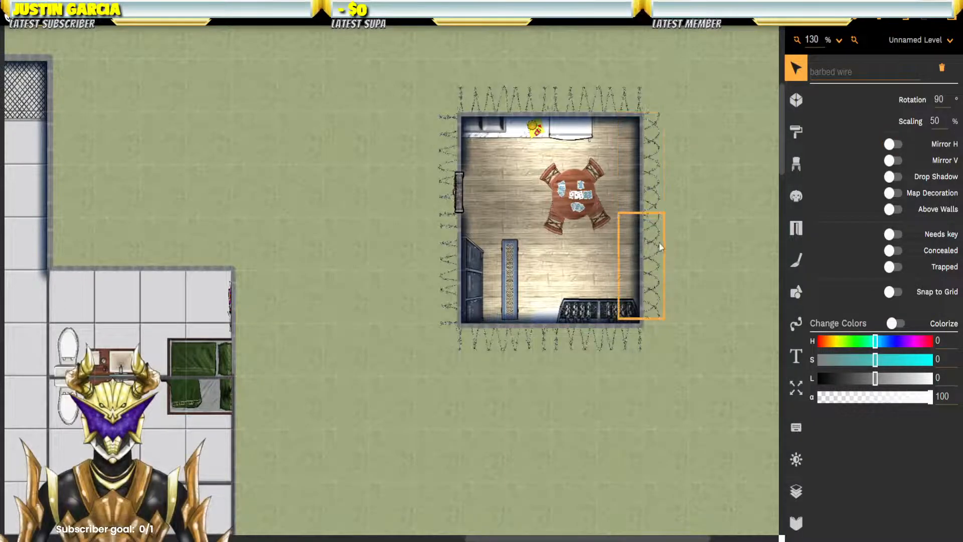
{"action": "left_click", "coordinate": [891, 160]}
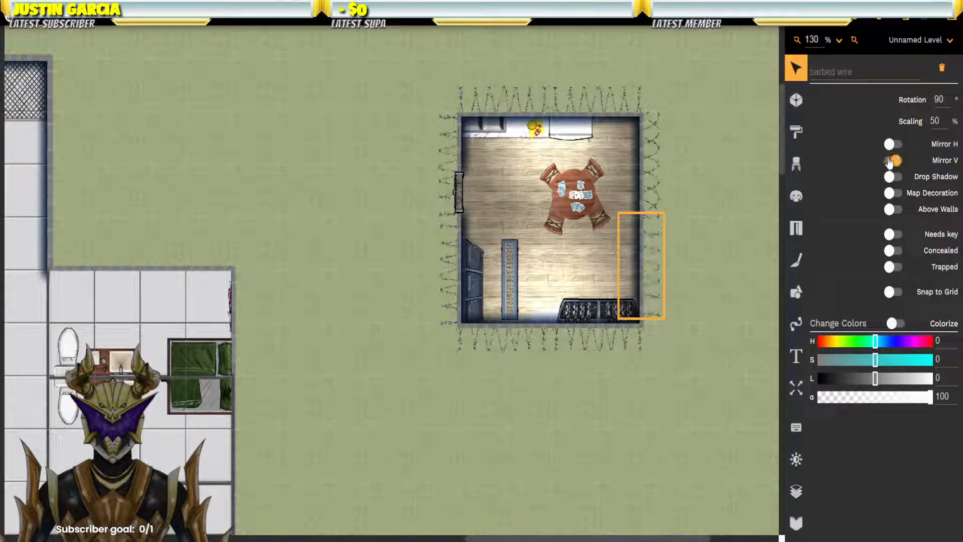
{"action": "left_click", "coordinate": [660, 161]}
{"action": "left_click", "coordinate": [892, 162]}
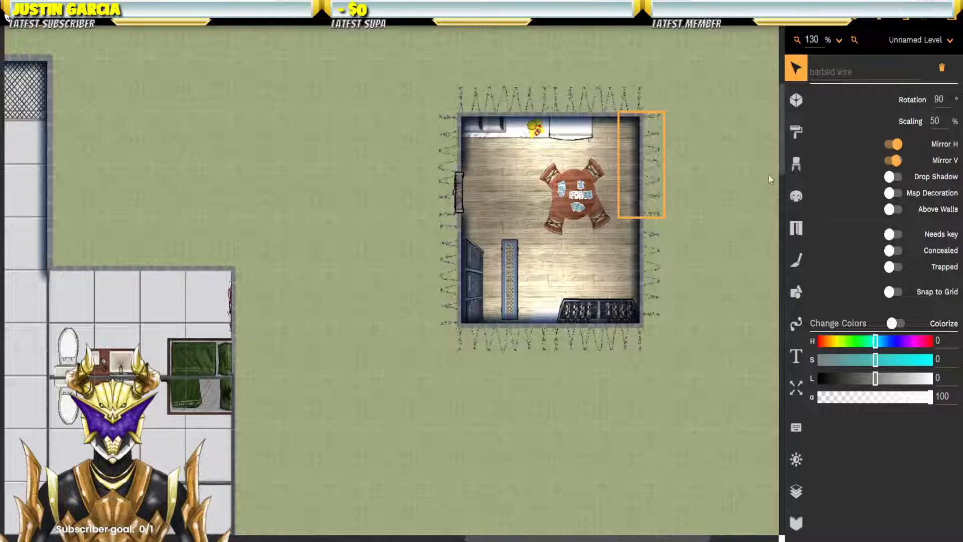
{"action": "left_click", "coordinate": [701, 215]}
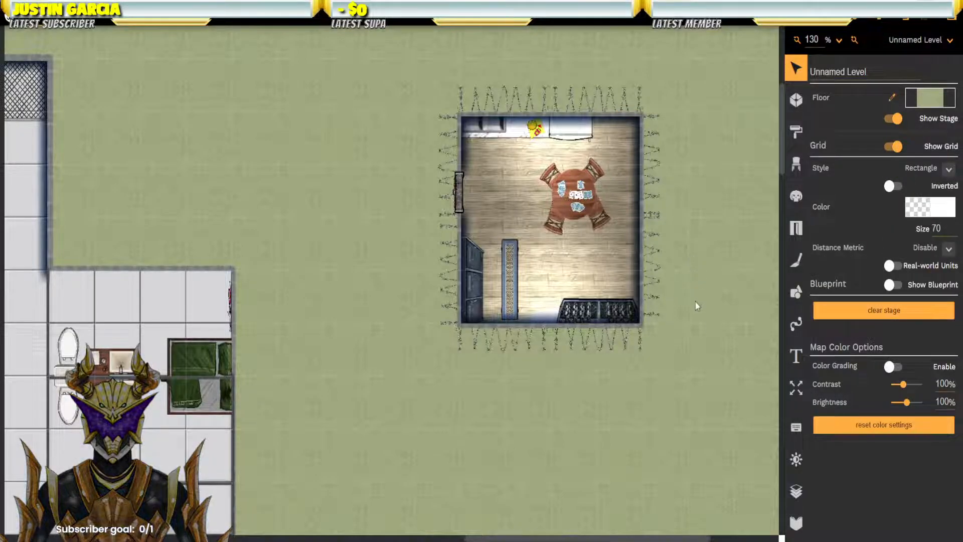
Step: Scale the left barbed wire piece below the lower-right building to 50% and align it against the lower wall's left half
{"action": "left_click_drag", "start_coordinate": [684, 372], "coordinate": [477, 102]}
{"action": "left_click_drag", "start_coordinate": [481, 304], "coordinate": [539, 119]}
{"action": "left_click_drag", "start_coordinate": [459, 405], "coordinate": [489, 131]}
{"action": "left_click_drag", "start_coordinate": [430, 391], "coordinate": [405, 86]}
{"action": "left_click_drag", "start_coordinate": [520, 323], "coordinate": [519, 204]}
{"action": "left_click", "coordinate": [383, 453]}
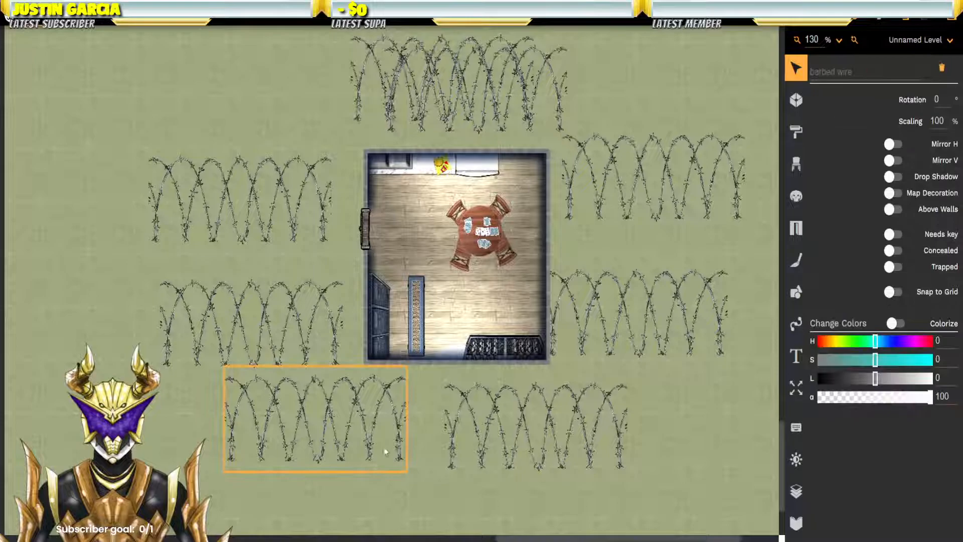
{"action": "left_click", "coordinate": [939, 119]}
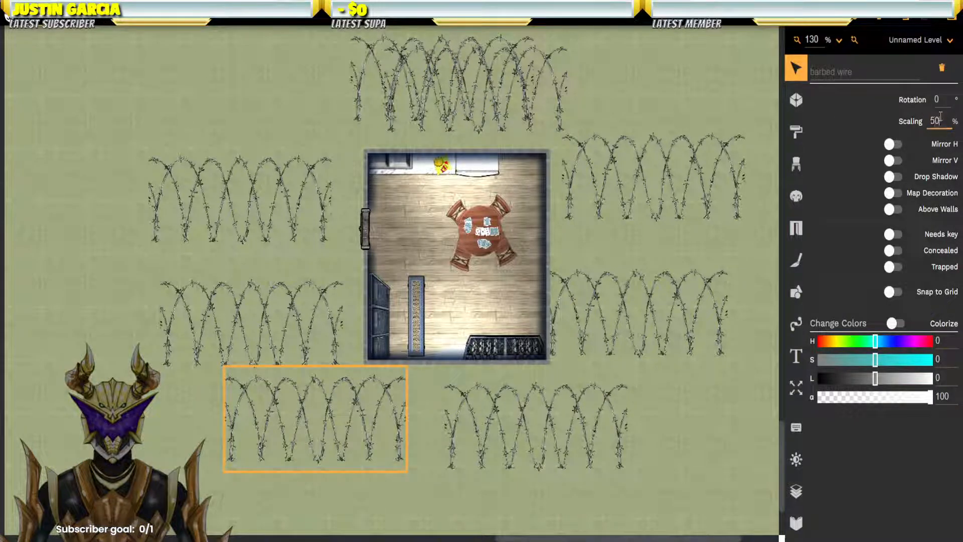
{"action": "key", "text": "Return"}
{"action": "left_click_drag", "start_coordinate": [298, 426], "coordinate": [396, 369]}
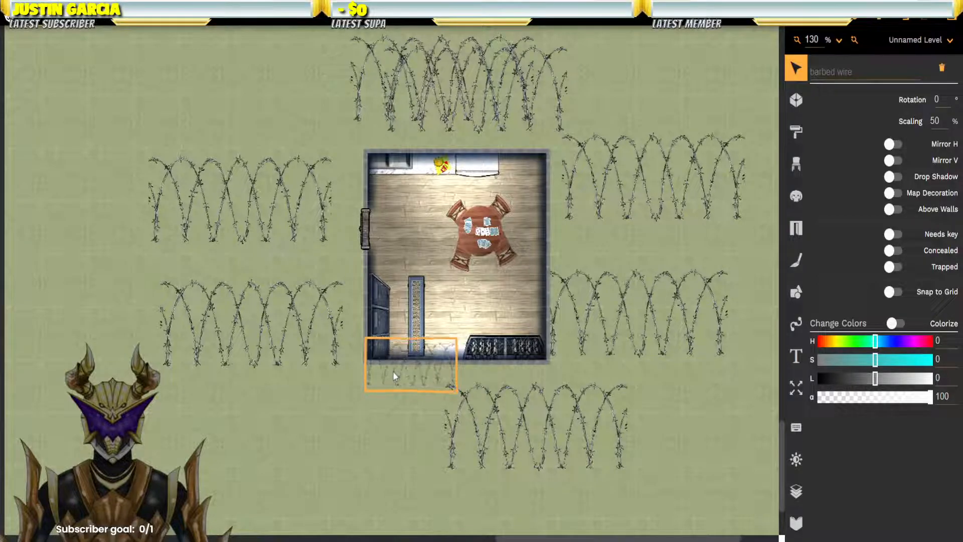
Step: Scale the other barbed wire piece below the lower-right building to 50% and align it against the lower wall's right half
{"action": "left_click", "coordinate": [537, 433]}
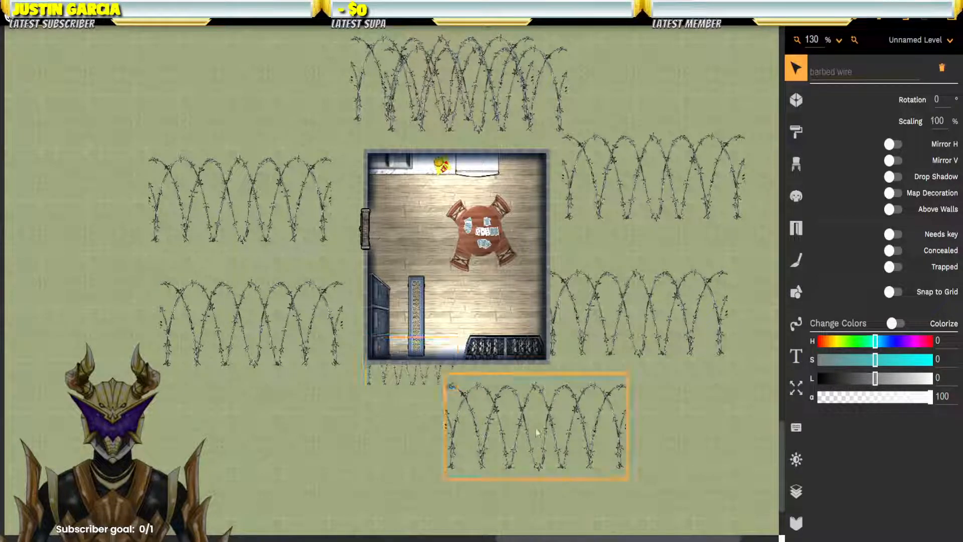
{"action": "double_click", "coordinate": [939, 121]}
{"action": "type", "text": "50"}
{"action": "key", "text": "Return"}
{"action": "left_click_drag", "start_coordinate": [537, 439], "coordinate": [504, 375]}
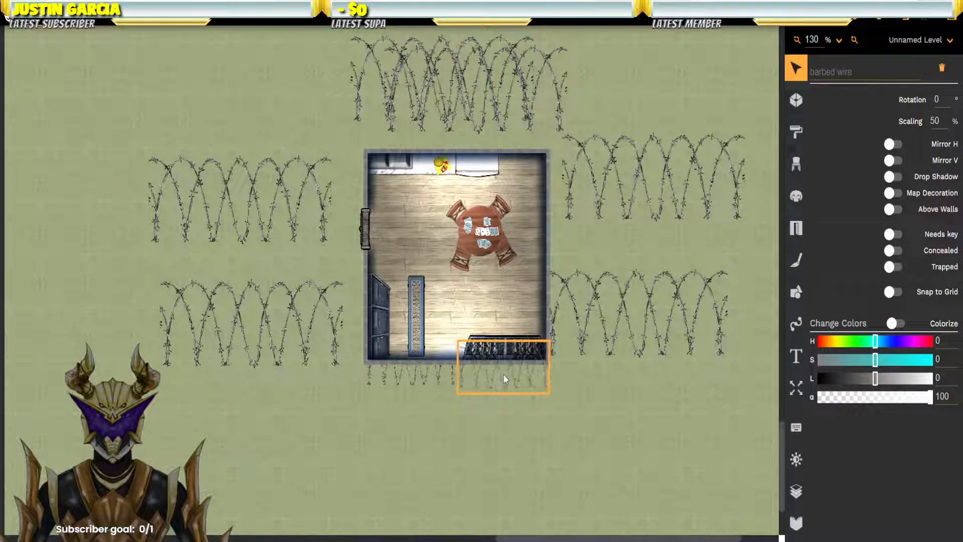
Step: Scale the lower barbed wire piece right of the lower-right building to 50%, rotate it 90°, mirror it vertically, and set it against the right wall's lower half
{"action": "left_click", "coordinate": [623, 310]}
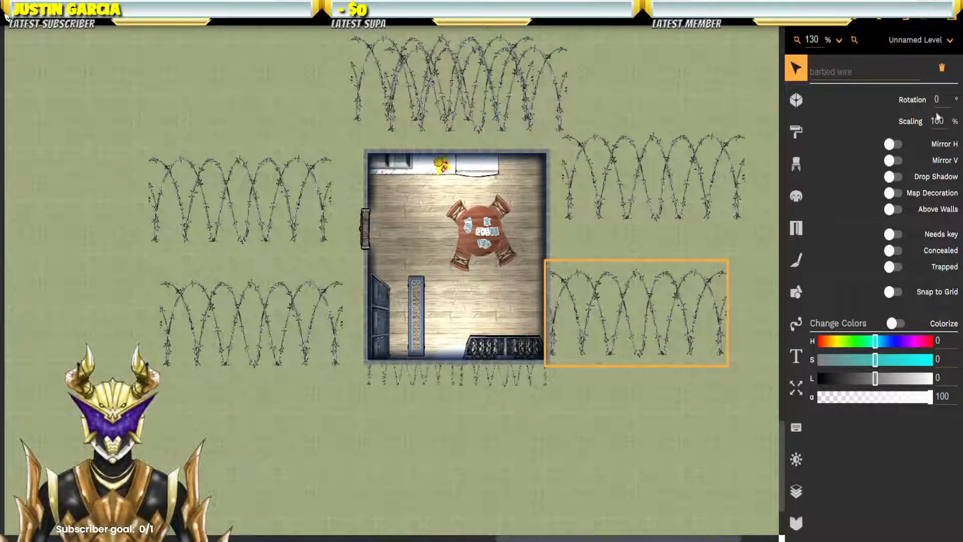
{"action": "left_click_drag", "start_coordinate": [943, 120], "coordinate": [930, 120]}
{"action": "type", "text": "50"}
{"action": "key", "text": "Return"}
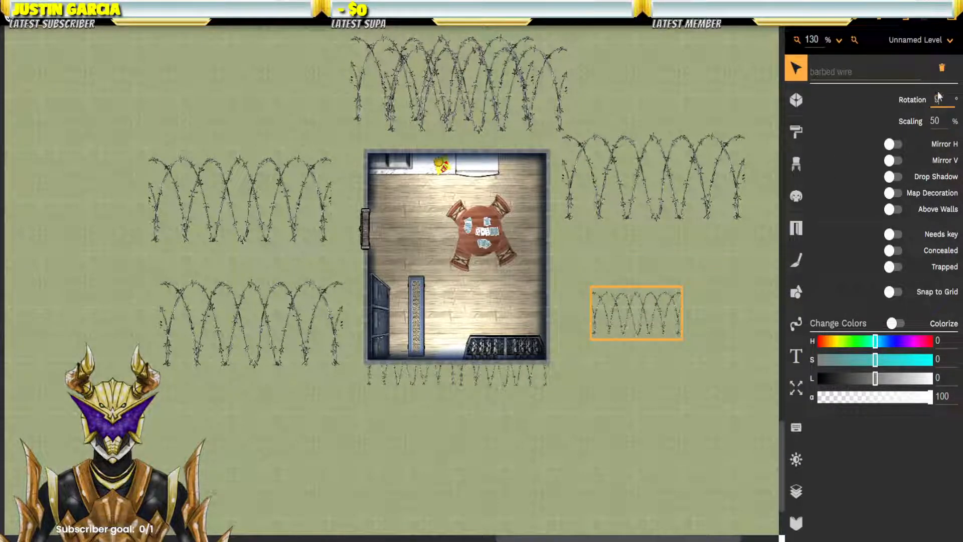
{"action": "type", "text": "90"}
{"action": "key", "text": "Return"}
{"action": "left_click", "coordinate": [894, 160]}
{"action": "left_click_drag", "start_coordinate": [641, 324], "coordinate": [552, 321]}
Step: Scale the remaining piece right of the lower-right building to 50%, rotate it 90°, mirror it vertically, and set it against the right wall's upper half
{"action": "left_click", "coordinate": [646, 196]}
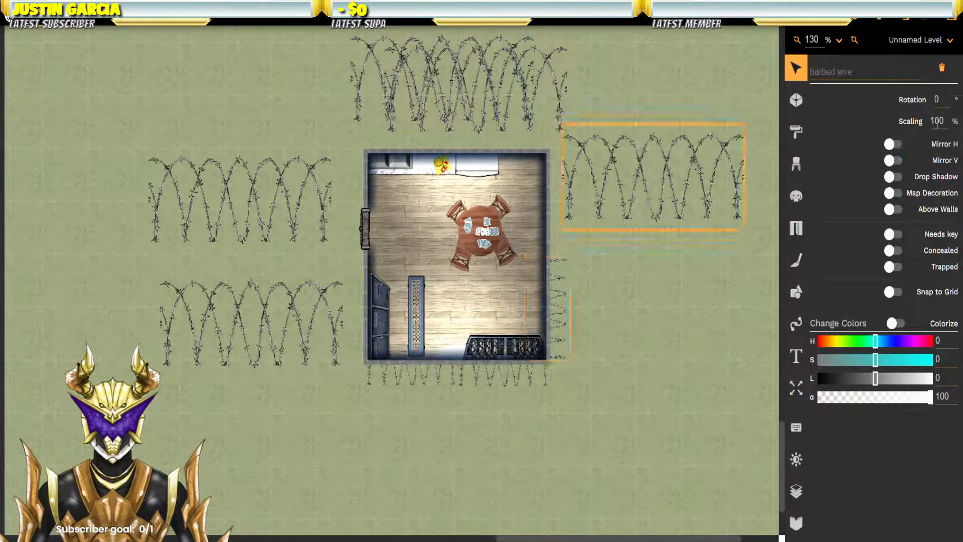
{"action": "double_click", "coordinate": [937, 121]}
{"action": "type", "text": "50"}
{"action": "double_click", "coordinate": [941, 103]}
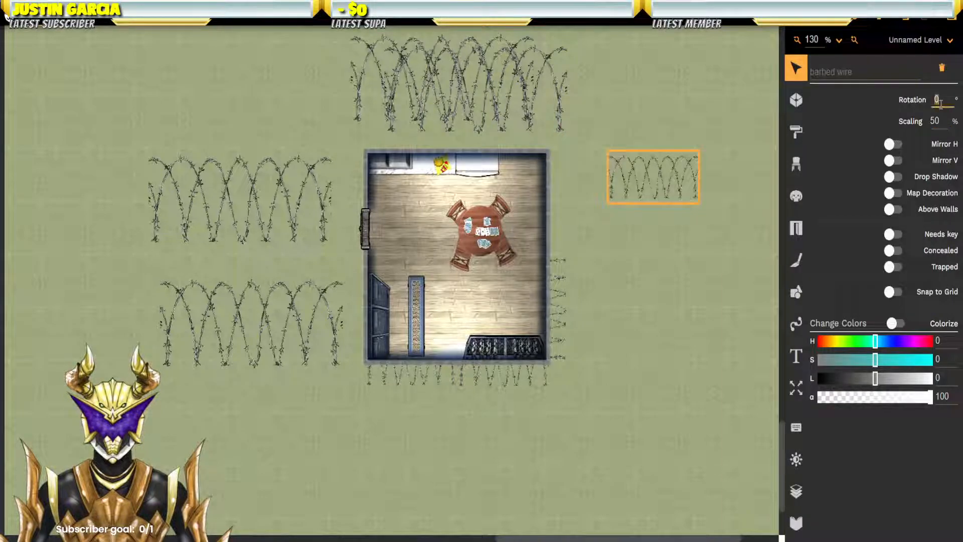
{"action": "left_click", "coordinate": [894, 162]}
{"action": "left_click_drag", "start_coordinate": [647, 182], "coordinate": [554, 204]}
Step: Scale the front barbed wire piece above the lower-right building to 50%, mirror it vertically, and set it against the upper wall's right half
{"action": "left_click", "coordinate": [548, 94]}
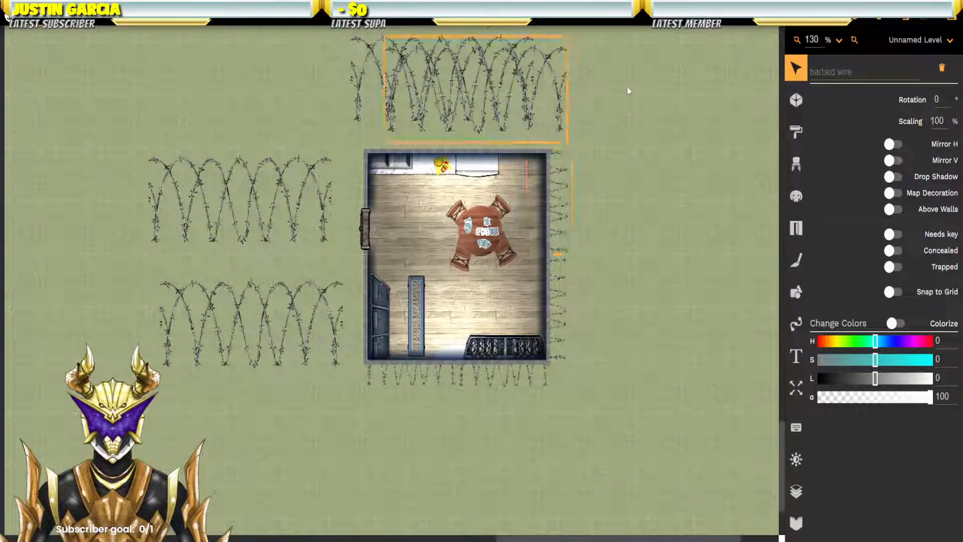
{"action": "double_click", "coordinate": [937, 120]}
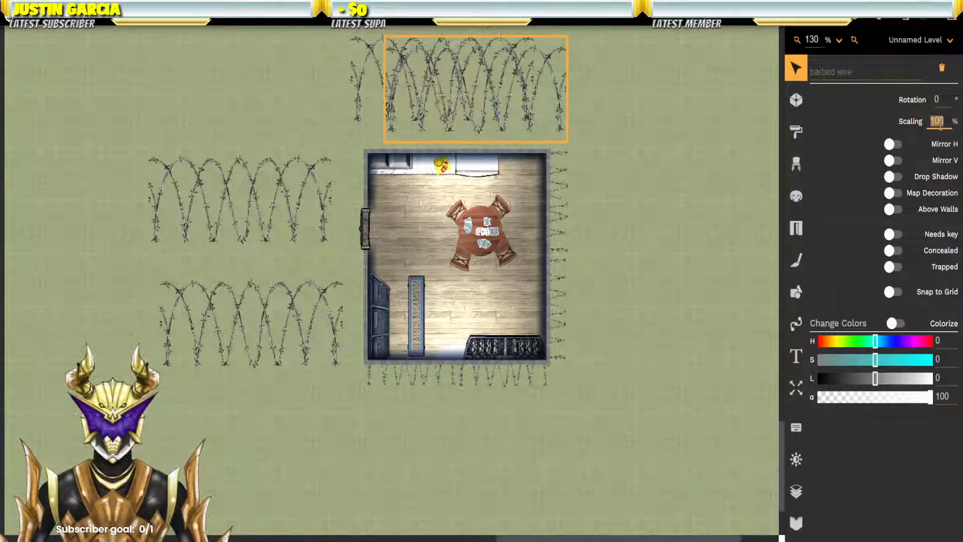
{"action": "type", "text": "50"}
{"action": "left_click", "coordinate": [890, 160]}
{"action": "left_click_drag", "start_coordinate": [512, 103], "coordinate": [528, 134]}
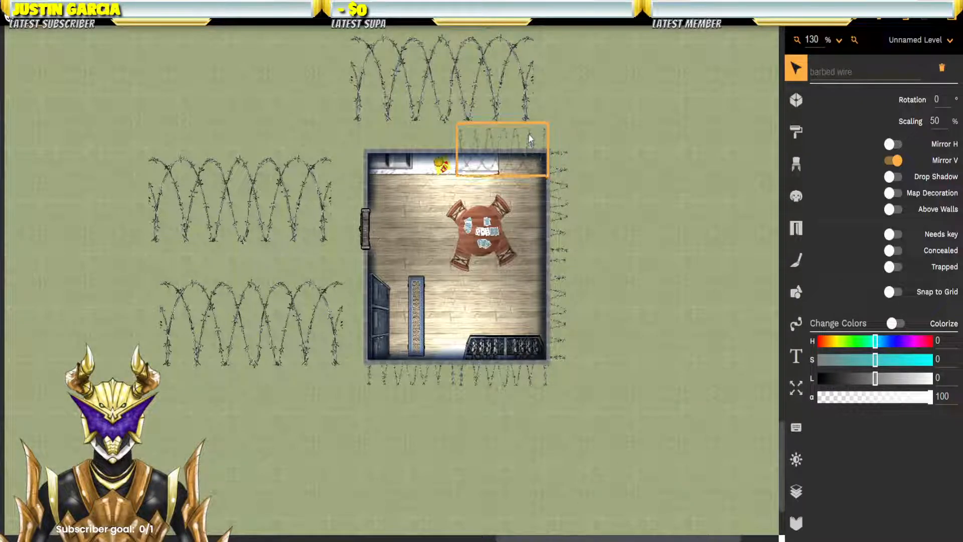
Step: Mirror the remaining barbed wire piece above the lower-right building vertically, scale it to 50%, and set it against the upper wall's left half
{"action": "left_click", "coordinate": [508, 100]}
{"action": "left_click", "coordinate": [893, 160]}
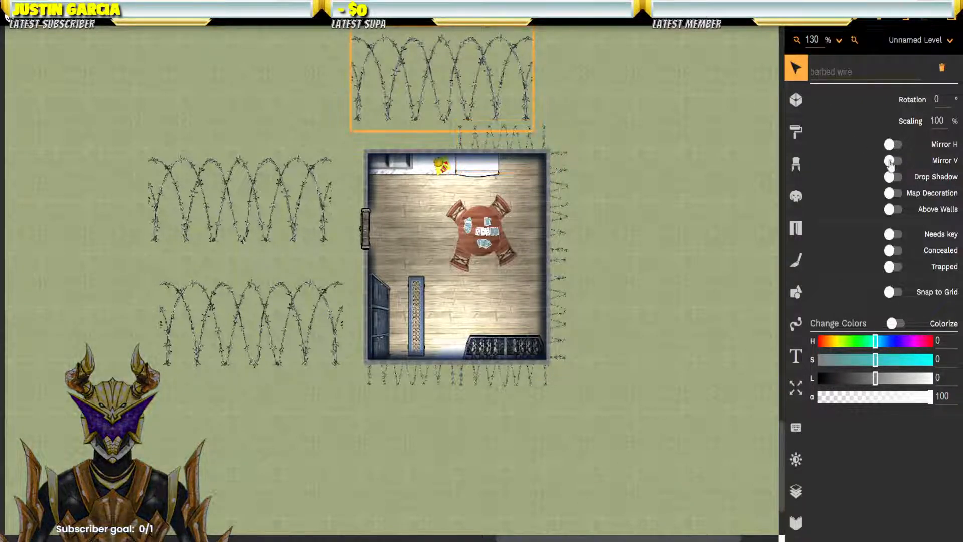
{"action": "type", "text": "50"}
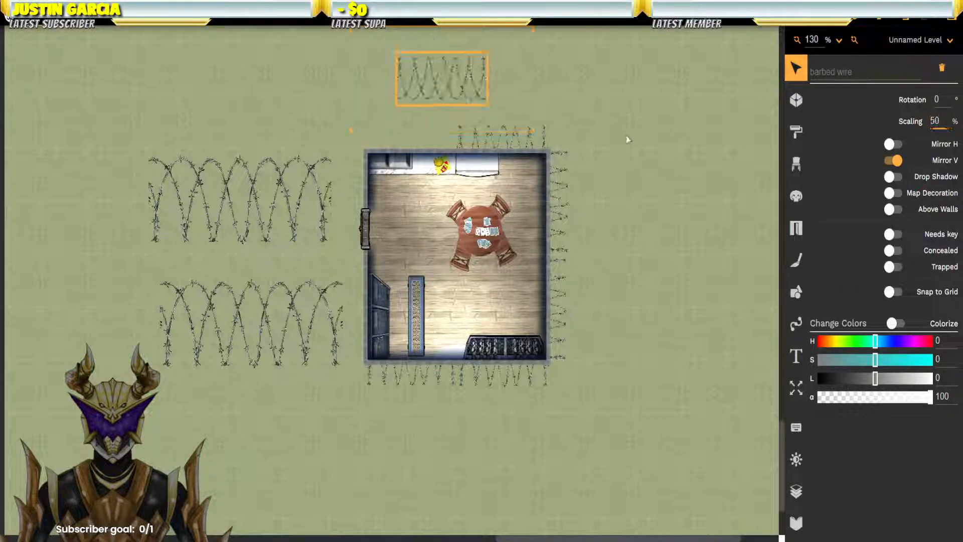
{"action": "left_click_drag", "start_coordinate": [452, 62], "coordinate": [421, 131]}
Step: Rotate the upper barbed wire piece left of the lower-right building 90°, scale it to 50%, and set it against the left wall's upper half
{"action": "left_click", "coordinate": [329, 189]}
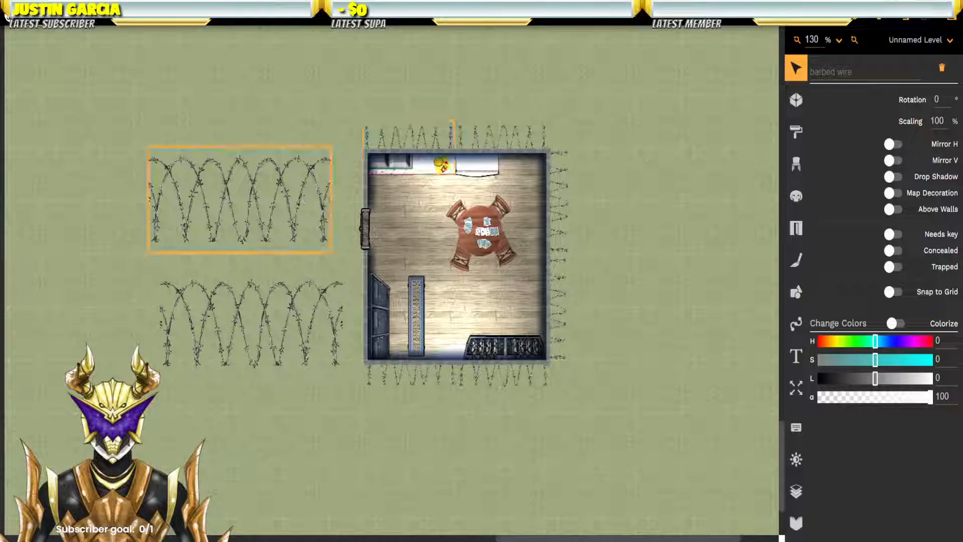
{"action": "left_click", "coordinate": [895, 160]}
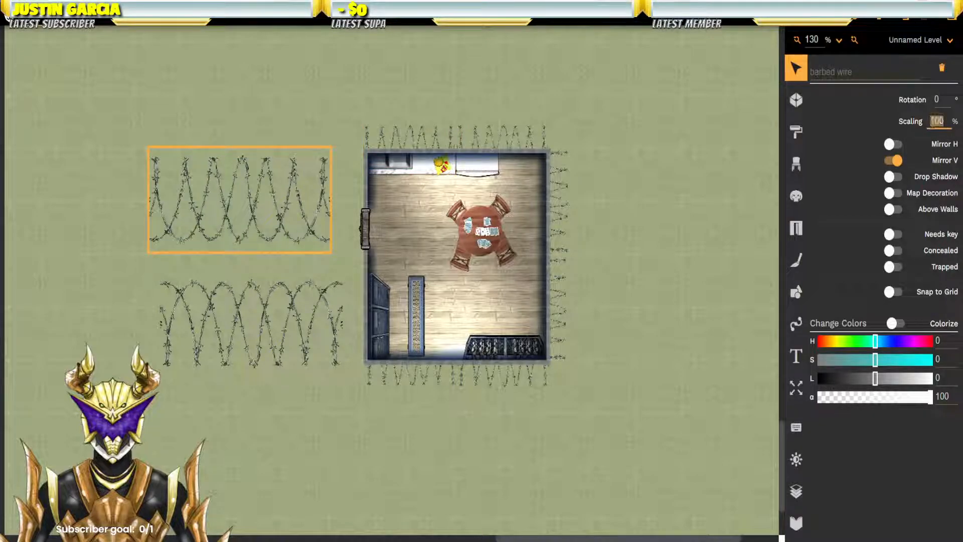
{"action": "left_click", "coordinate": [896, 160]}
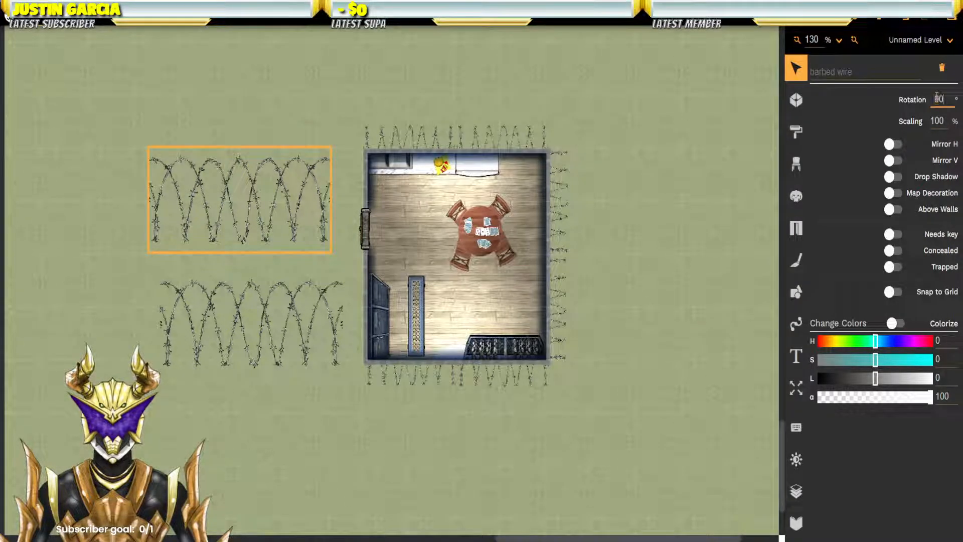
{"action": "key", "text": "Return"}
{"action": "double_click", "coordinate": [938, 120]}
{"action": "type", "text": "50"}
{"action": "key", "text": "Return"}
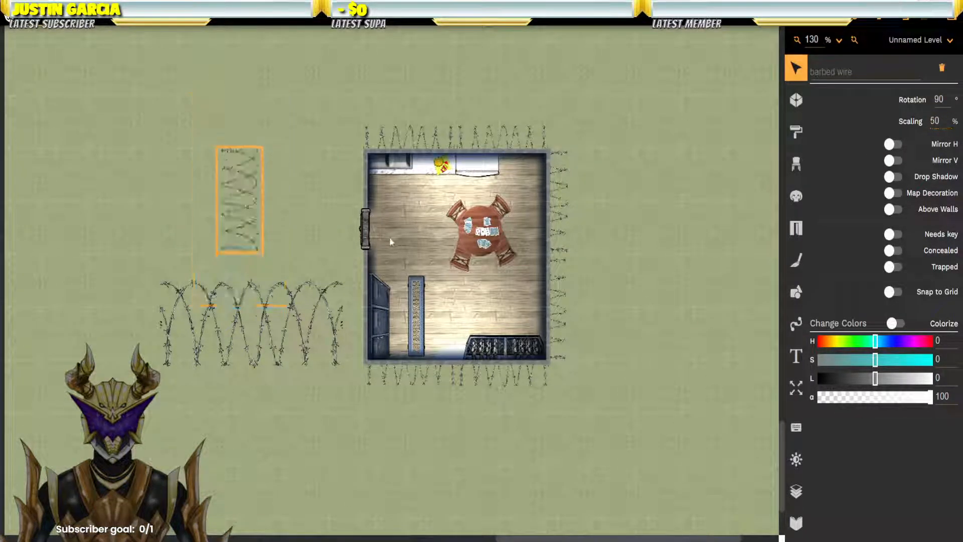
{"action": "left_click_drag", "start_coordinate": [219, 191], "coordinate": [346, 188]}
Step: Rotate the last barbed wire piece left of the lower-right building 90°, scale it to 50%, and set it against the left wall's lower half
{"action": "left_click", "coordinate": [319, 323]}
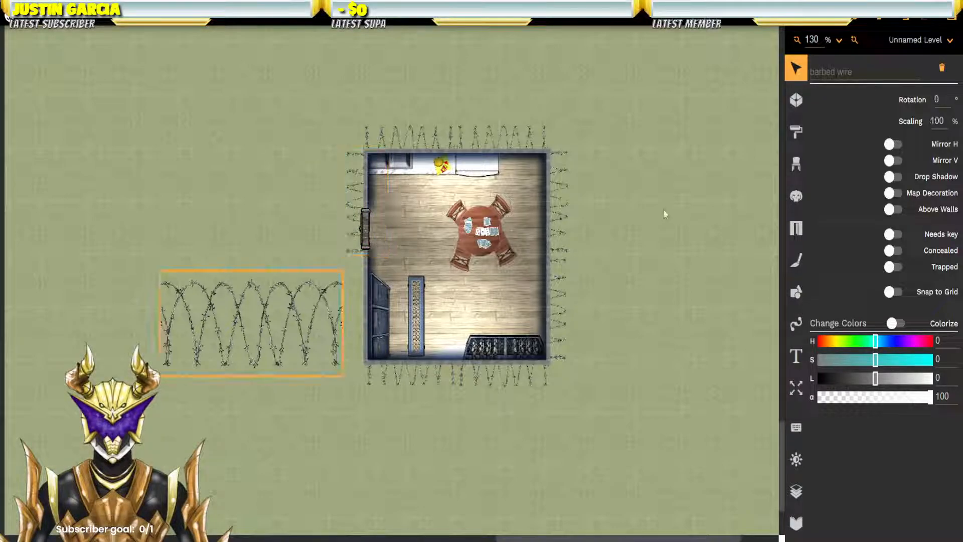
{"action": "double_click", "coordinate": [942, 100]}
{"action": "type", "text": "0"}
{"action": "key", "text": "Return"}
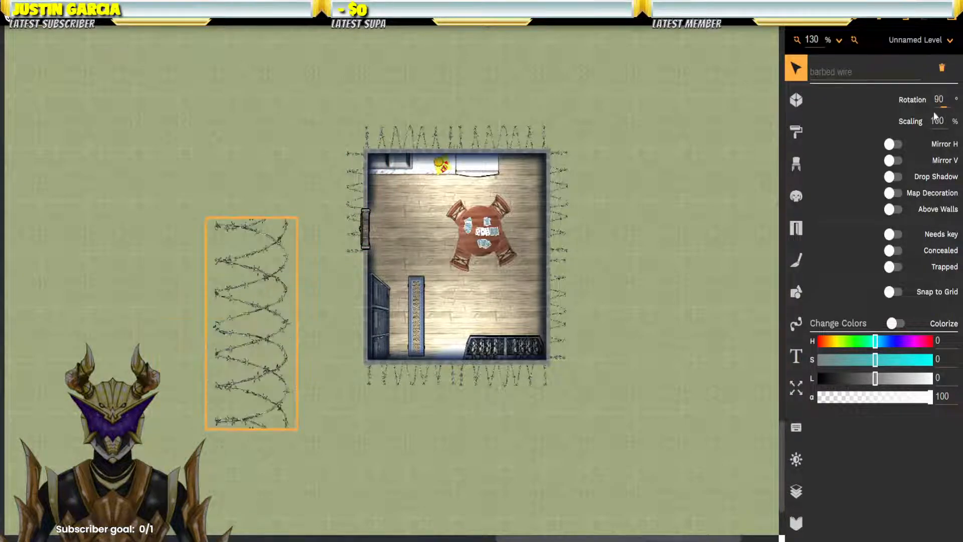
{"action": "type", "text": "50"}
{"action": "key", "text": "Return"}
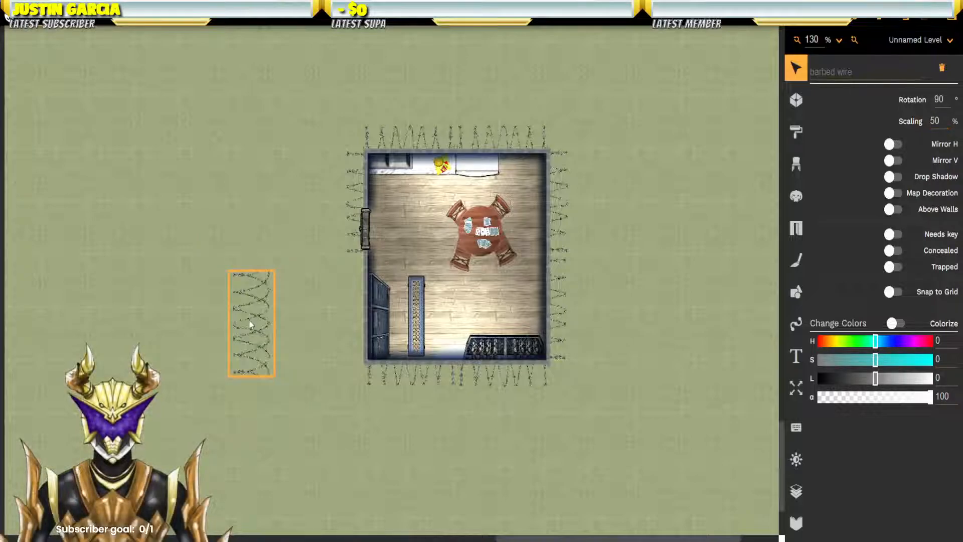
{"action": "left_click_drag", "start_coordinate": [256, 320], "coordinate": [348, 319]}
{"action": "left_click", "coordinate": [614, 263]}
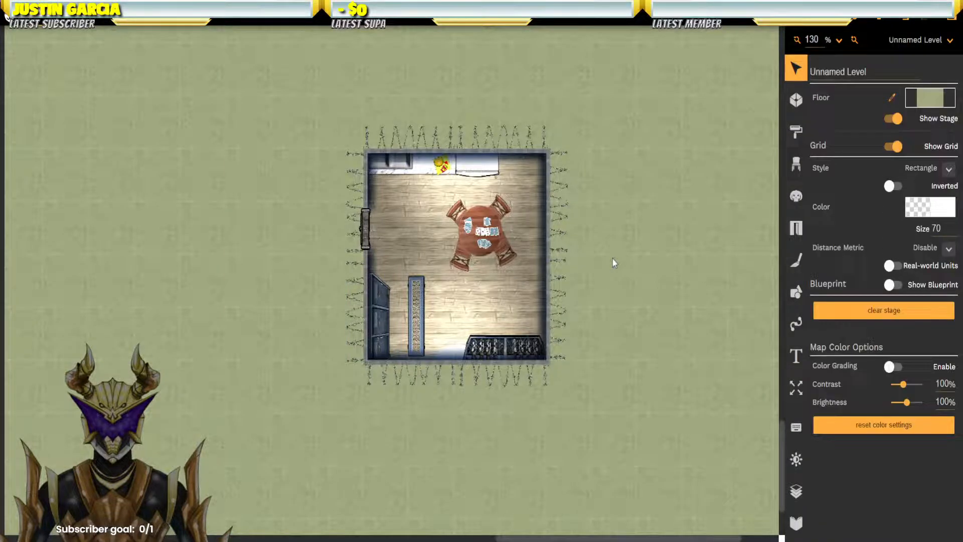
Step: Review the whole map and select the outlying buildings one after another to check their room settings
{"action": "scroll", "coordinate": [613, 259], "scroll_direction": "down", "scroll_amount": 10}
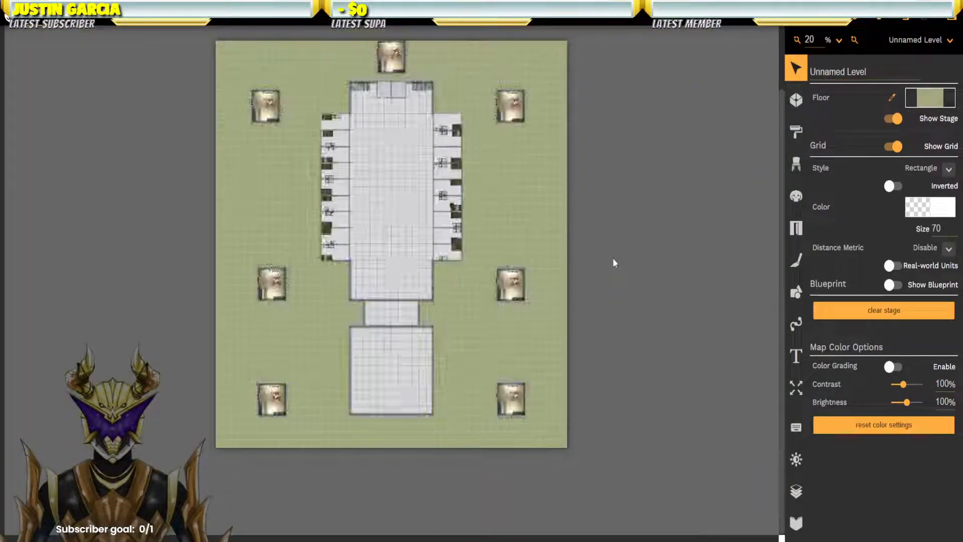
{"action": "scroll", "coordinate": [434, 296], "scroll_direction": "up", "scroll_amount": 1}
{"action": "left_click_drag", "start_coordinate": [499, 315], "coordinate": [623, 329]}
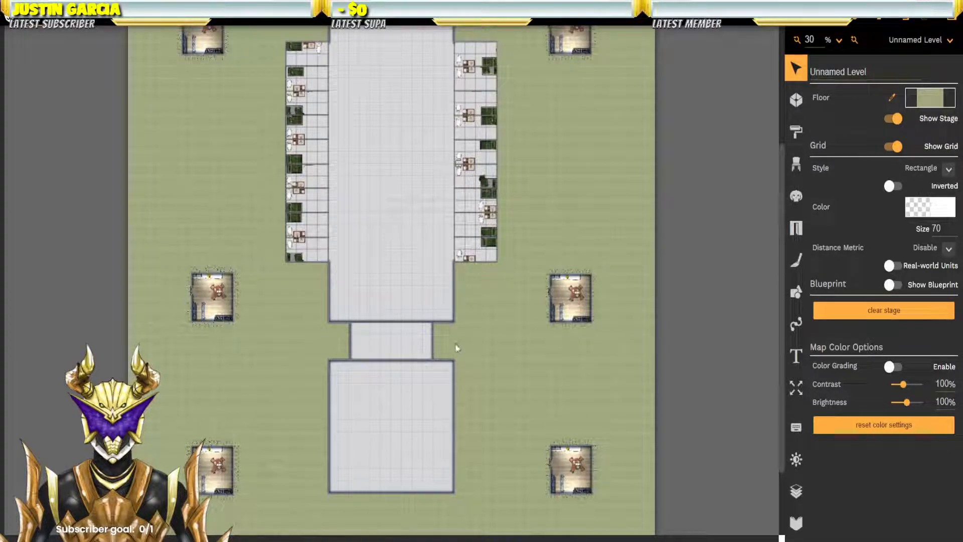
{"action": "left_click_drag", "start_coordinate": [505, 402], "coordinate": [518, 333]}
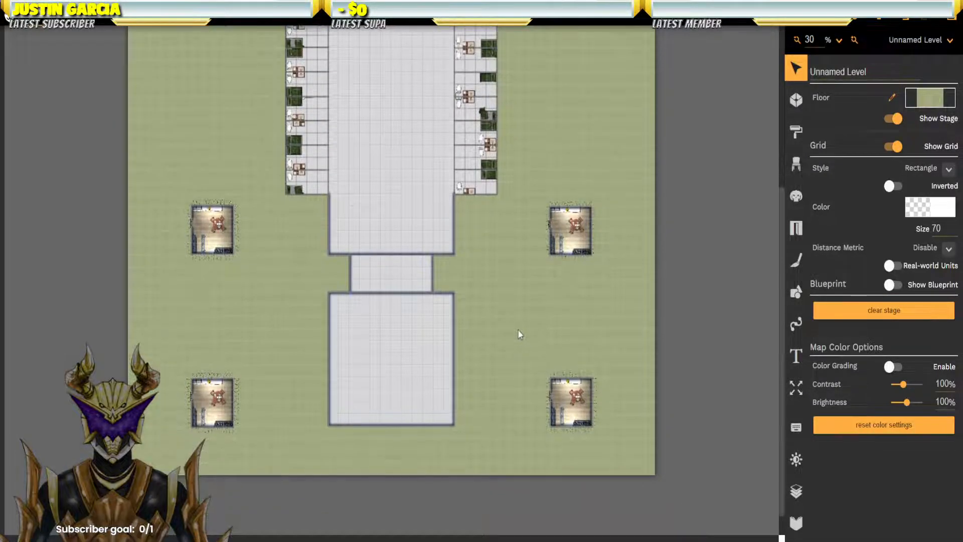
{"action": "left_click", "coordinate": [219, 229]}
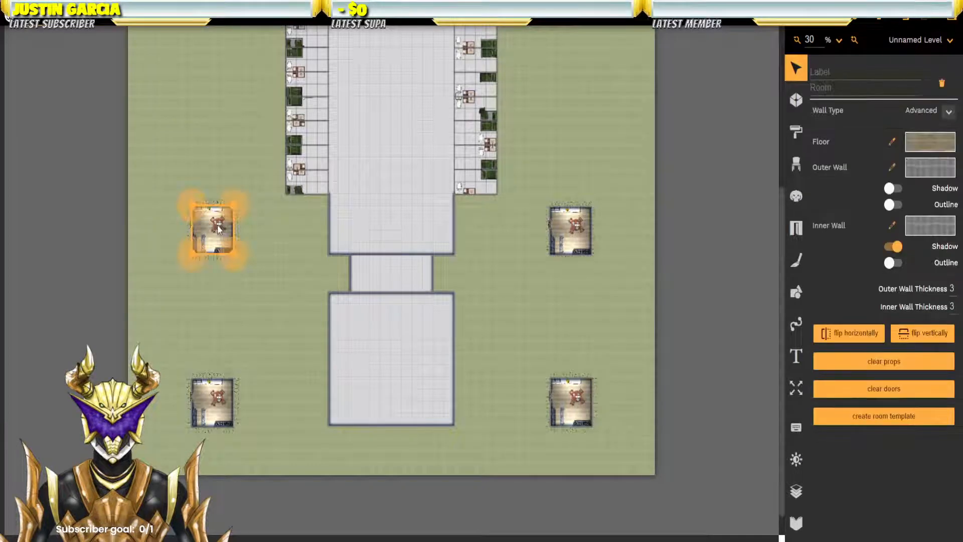
{"action": "left_click", "coordinate": [220, 228]}
{"action": "left_click", "coordinate": [221, 228]}
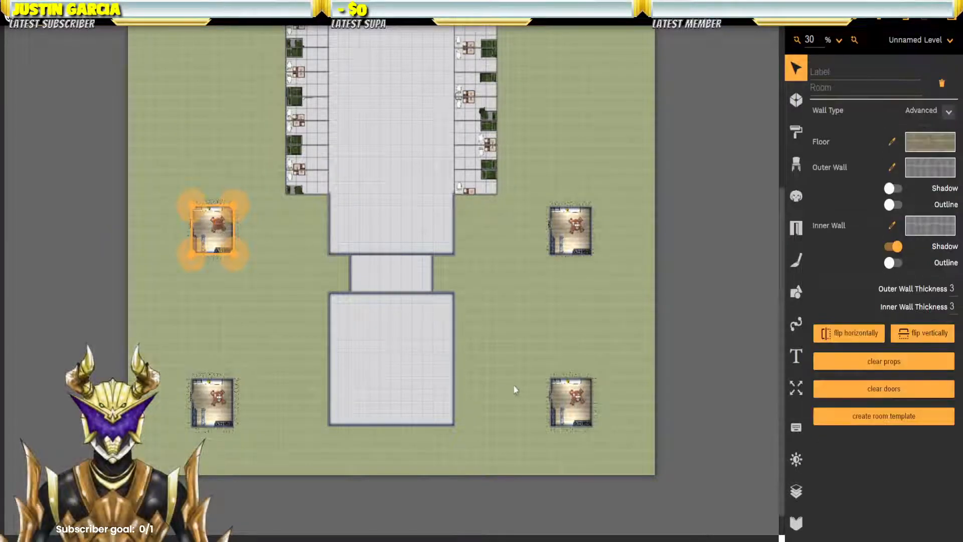
{"action": "left_click", "coordinate": [572, 397]}
{"action": "left_click", "coordinate": [579, 399]}
{"action": "left_click", "coordinate": [578, 399]}
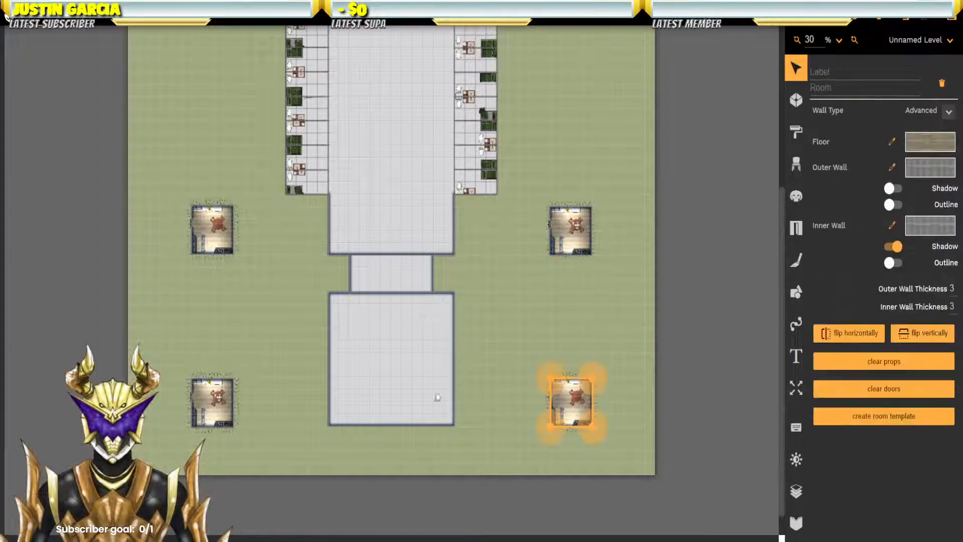
{"action": "left_click", "coordinate": [217, 409]}
{"action": "left_click", "coordinate": [218, 407]}
{"action": "left_click", "coordinate": [221, 404]}
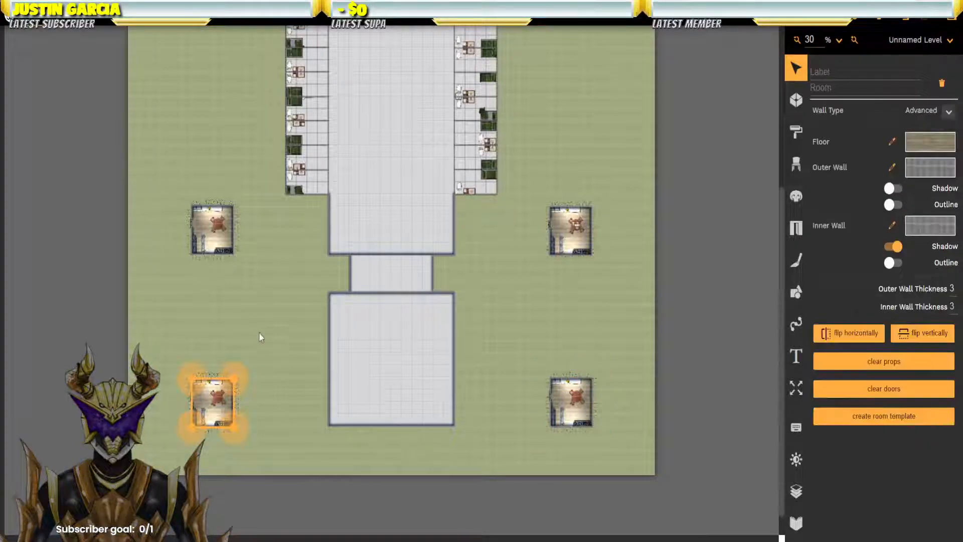
{"action": "left_click_drag", "start_coordinate": [260, 236], "coordinate": [252, 312]}
{"action": "scroll", "coordinate": [202, 276], "scroll_direction": "up", "scroll_amount": 3}
{"action": "left_click", "coordinate": [210, 156]}
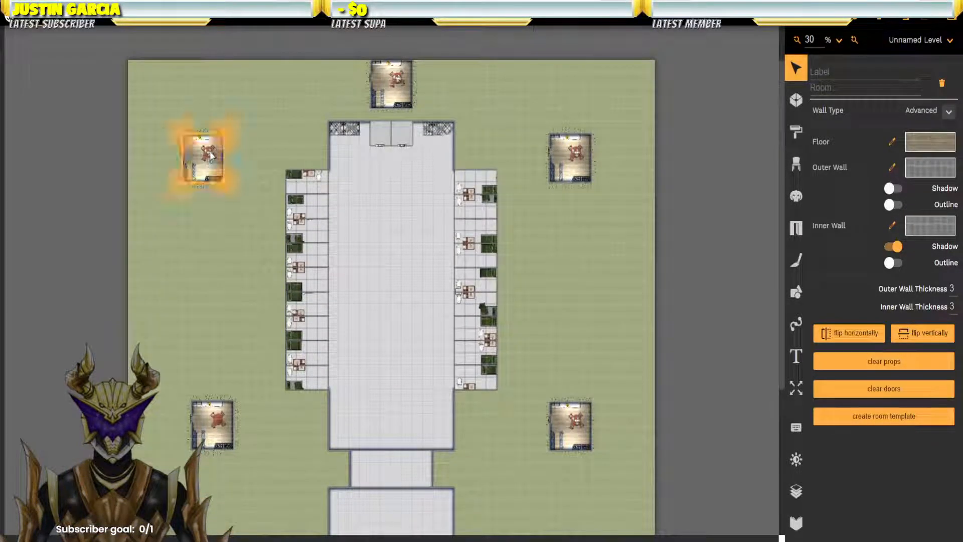
Step: Check the room settings of the upper-left and top-centre outlying buildings and look over the lower half of the map
{"action": "left_click", "coordinate": [210, 156]}
{"action": "left_click", "coordinate": [211, 156]}
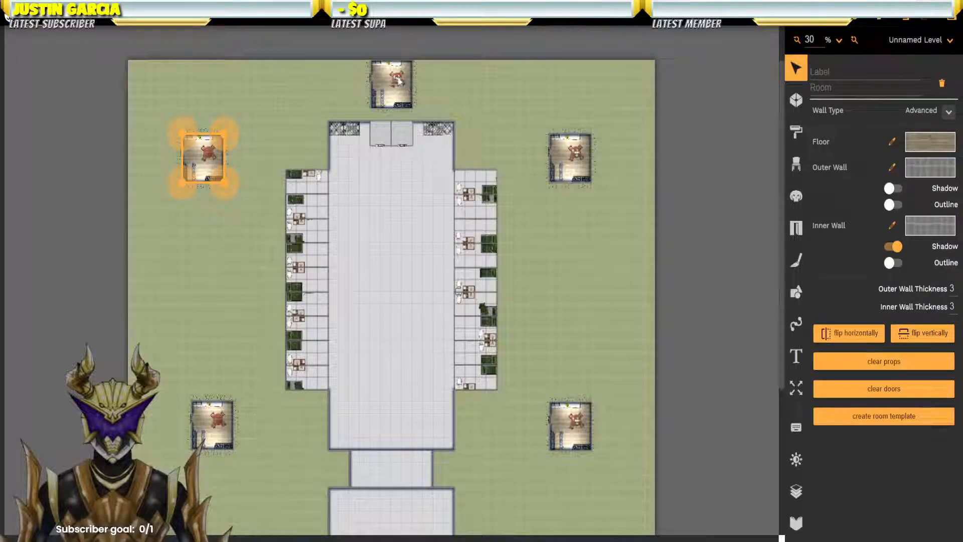
{"action": "left_click", "coordinate": [399, 83]}
{"action": "left_click", "coordinate": [398, 82]}
{"action": "key", "text": "Delete"}
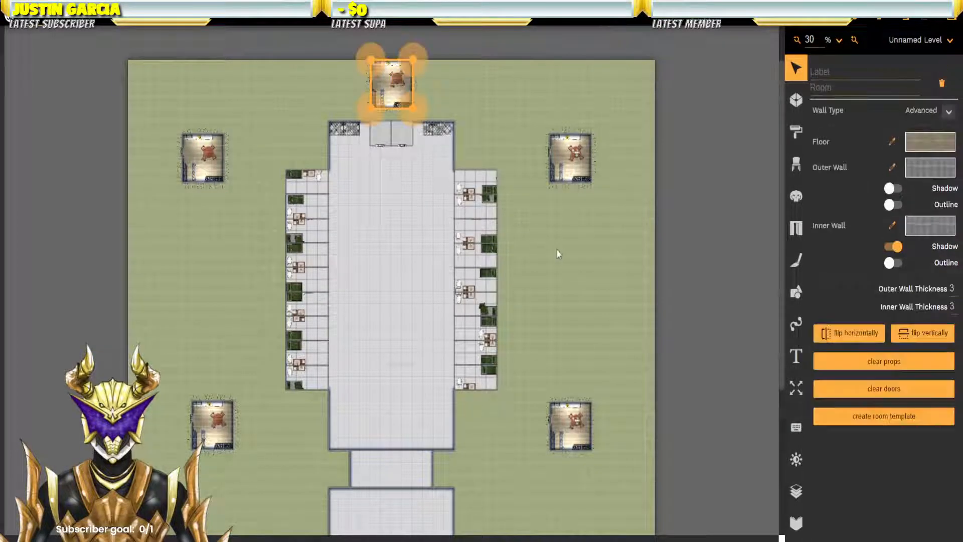
{"action": "left_click", "coordinate": [512, 421]}
{"action": "left_click_drag", "start_coordinate": [514, 418], "coordinate": [523, 251]}
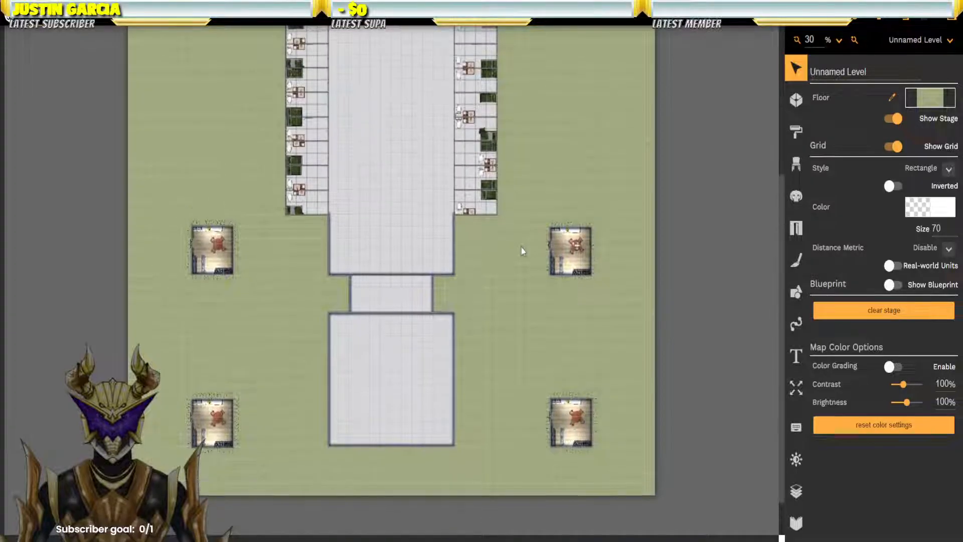
Step: Set up a new room with its floor texture sampled from the green ground of the stage
{"action": "left_click", "coordinate": [798, 294]}
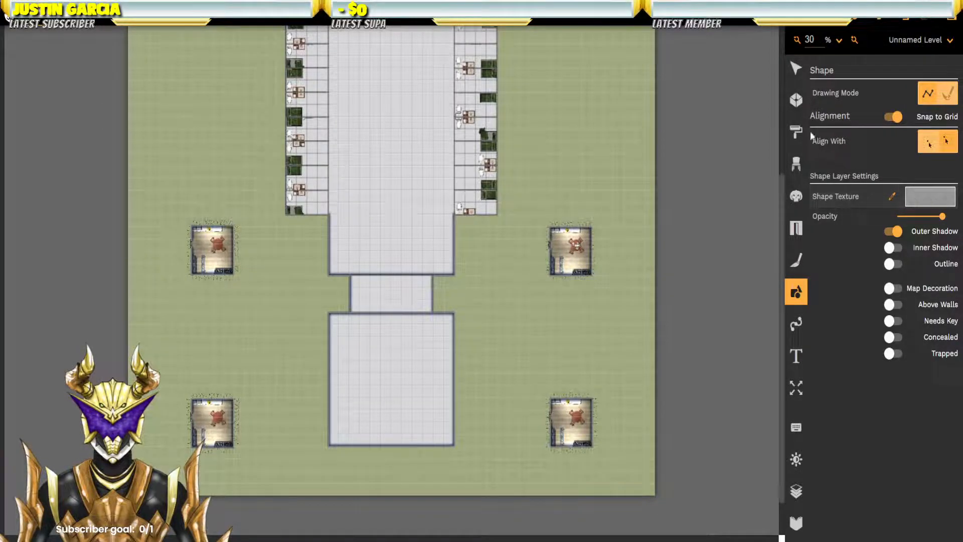
{"action": "left_click", "coordinate": [803, 103]}
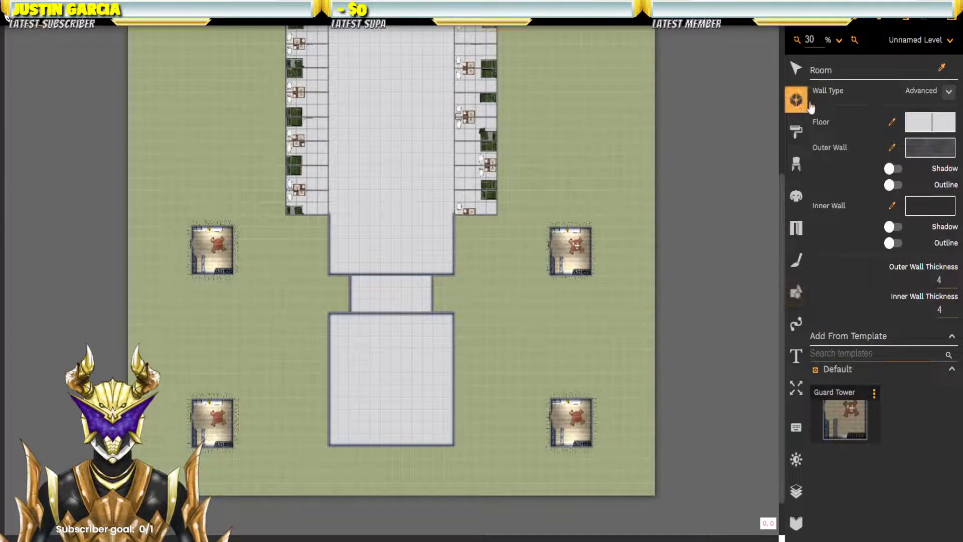
{"action": "left_click", "coordinate": [938, 131]}
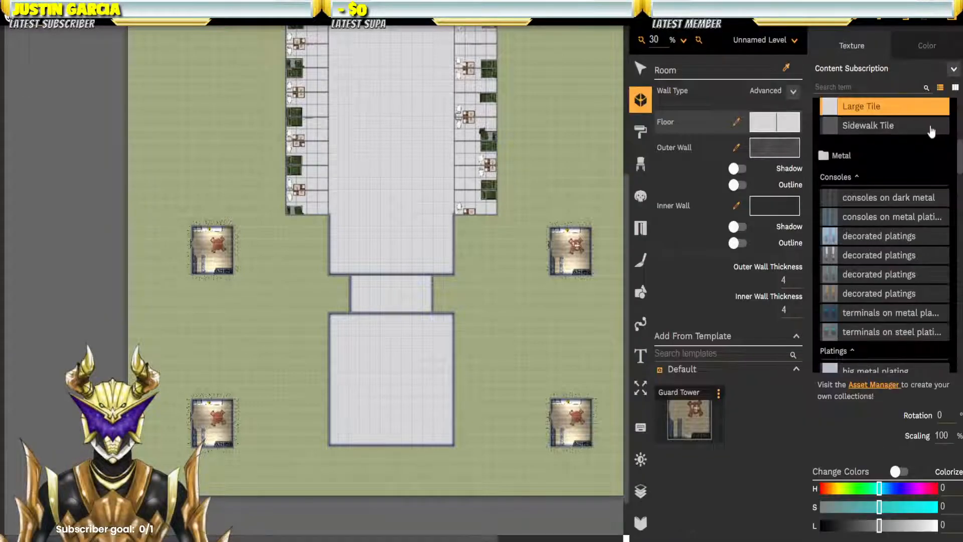
{"action": "left_click", "coordinate": [736, 123]}
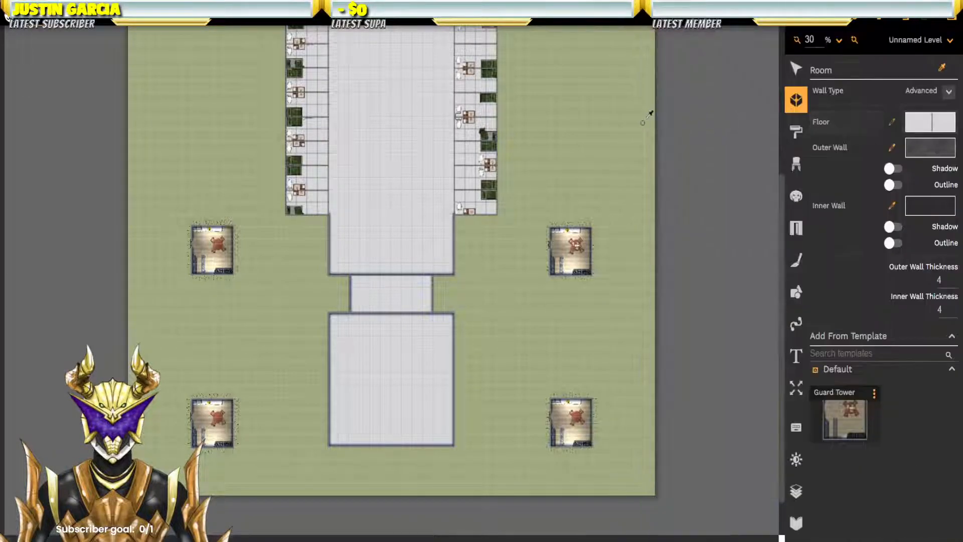
{"action": "left_click", "coordinate": [627, 123]}
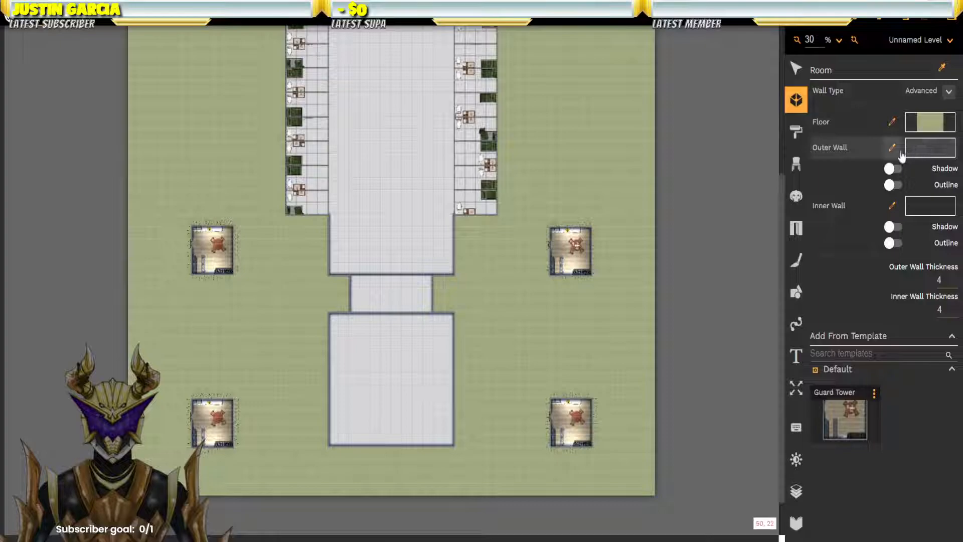
Step: Set the new room's outer wall texture to ventilation plating
{"action": "left_click", "coordinate": [925, 152]}
{"action": "scroll", "coordinate": [883, 200], "scroll_direction": "down", "scroll_amount": 3}
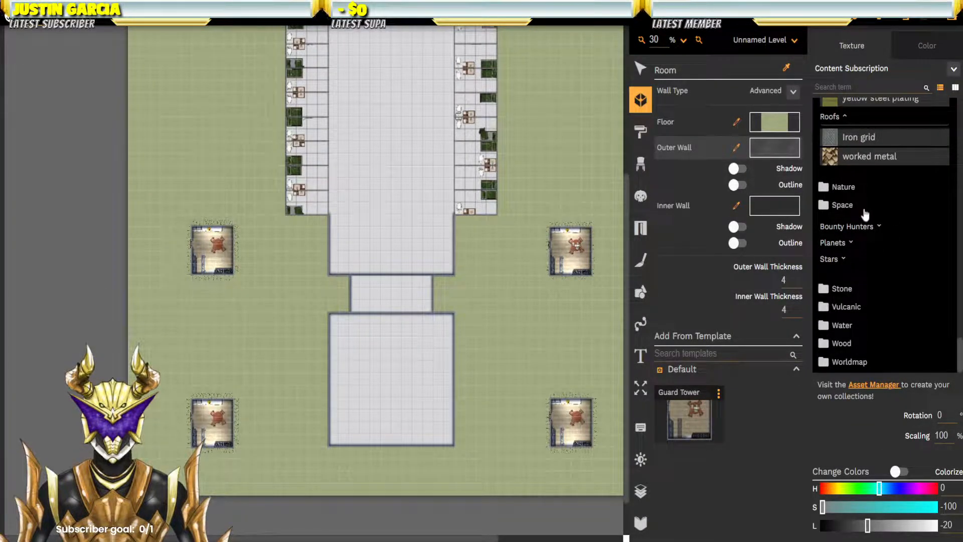
{"action": "scroll", "coordinate": [866, 215], "scroll_direction": "up", "scroll_amount": 3}
{"action": "scroll", "coordinate": [866, 215], "scroll_direction": "up", "scroll_amount": 3}
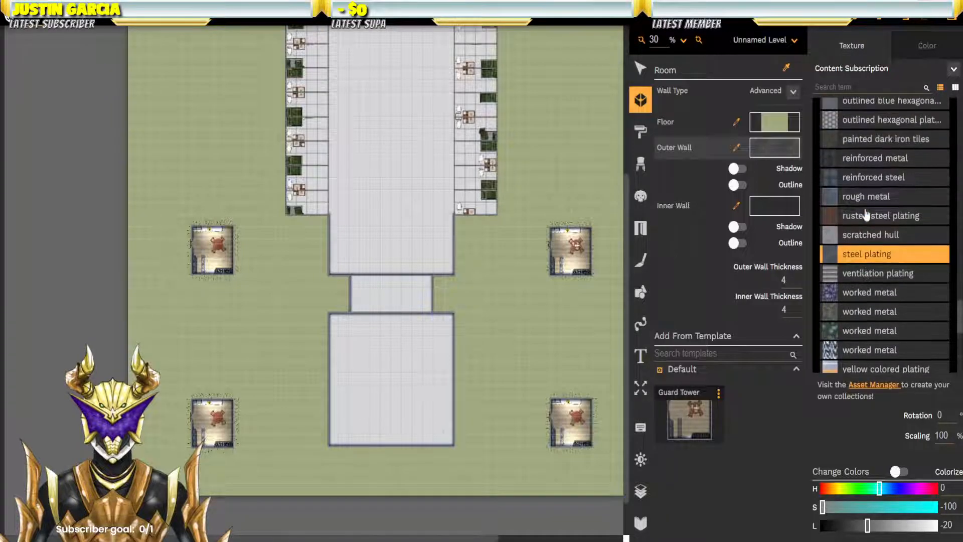
{"action": "left_click", "coordinate": [856, 274]}
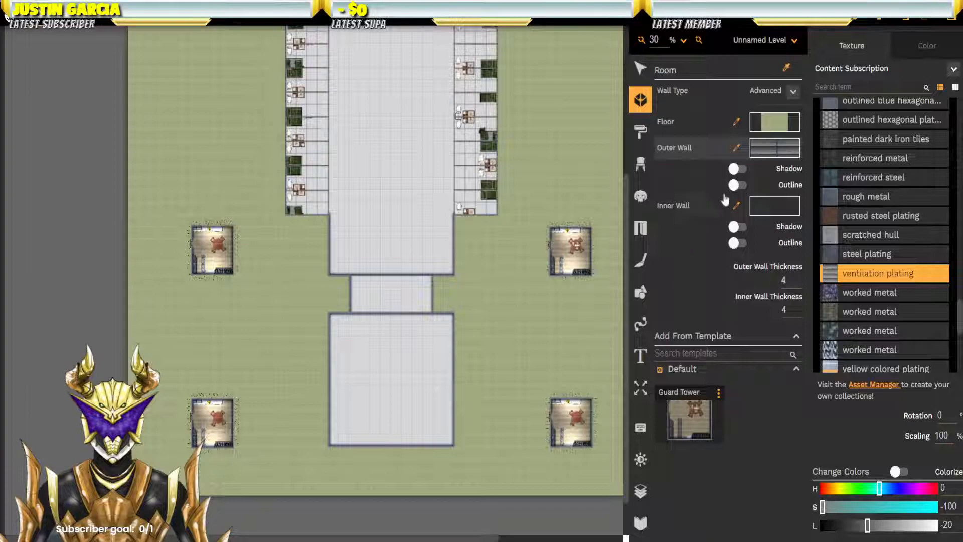
{"action": "left_click", "coordinate": [446, 472]}
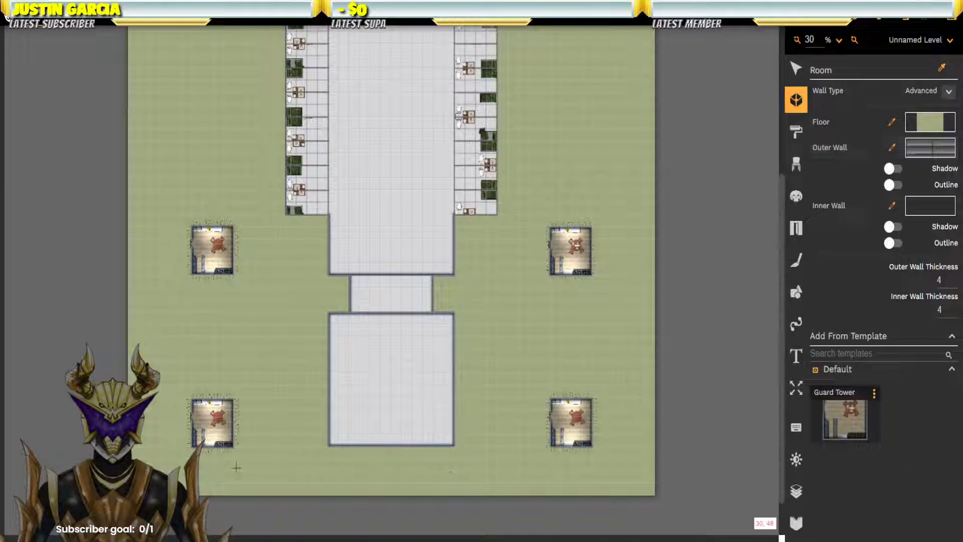
Step: Start the perimeter room outline at the lowest left guard tower, running east along the square hall's bottom edge and up past the two lower right towers
{"action": "left_click", "coordinate": [233, 447]}
{"action": "left_click", "coordinate": [329, 446]}
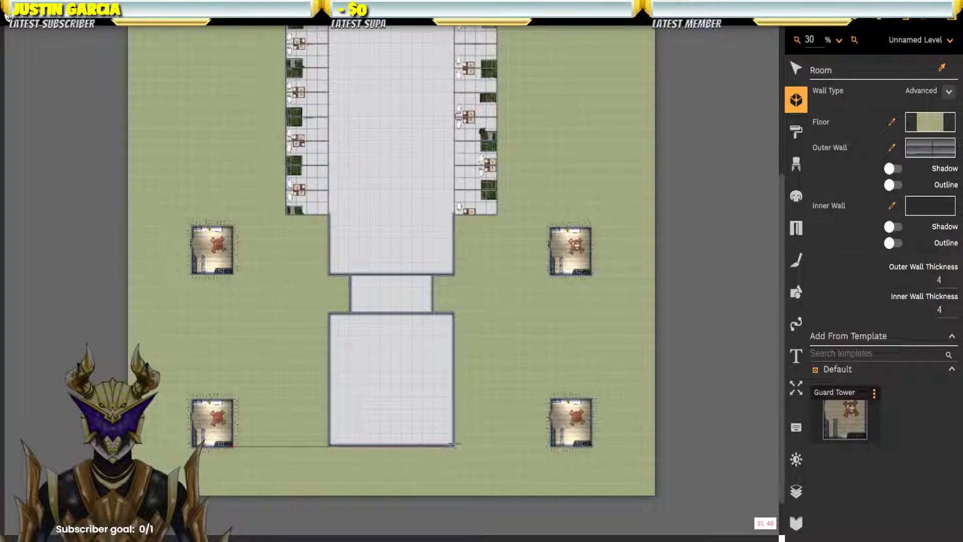
{"action": "left_click", "coordinate": [551, 447]}
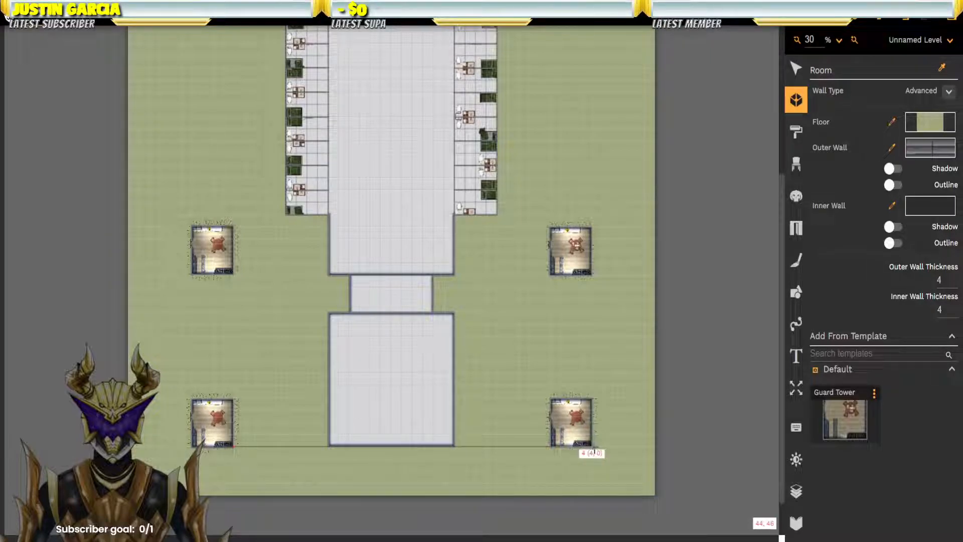
{"action": "left_click", "coordinate": [592, 402]}
{"action": "left_click", "coordinate": [592, 275]}
{"action": "left_click", "coordinate": [593, 228]}
Step: Continue the perimeter outline around the upper-right, top-centre and upper-left towers, and down the left side to close it at the lowest left tower
{"action": "left_click_drag", "start_coordinate": [587, 110], "coordinate": [588, 338]}
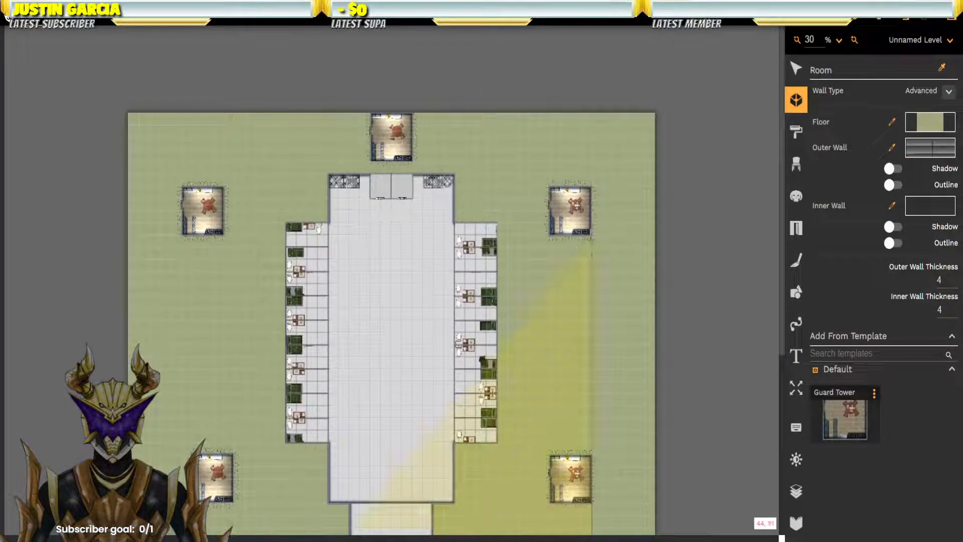
{"action": "left_click", "coordinate": [591, 187]}
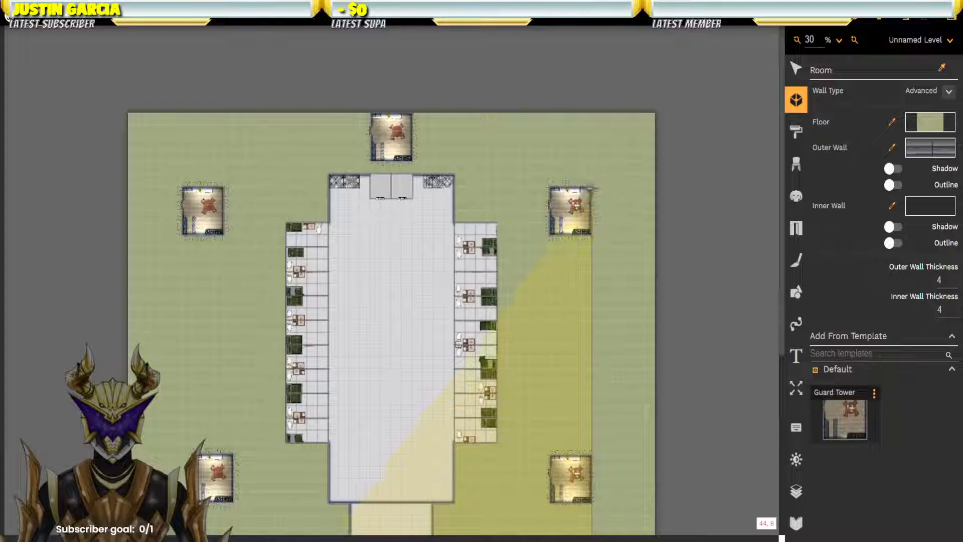
{"action": "left_click", "coordinate": [412, 114]}
{"action": "left_click", "coordinate": [371, 114]}
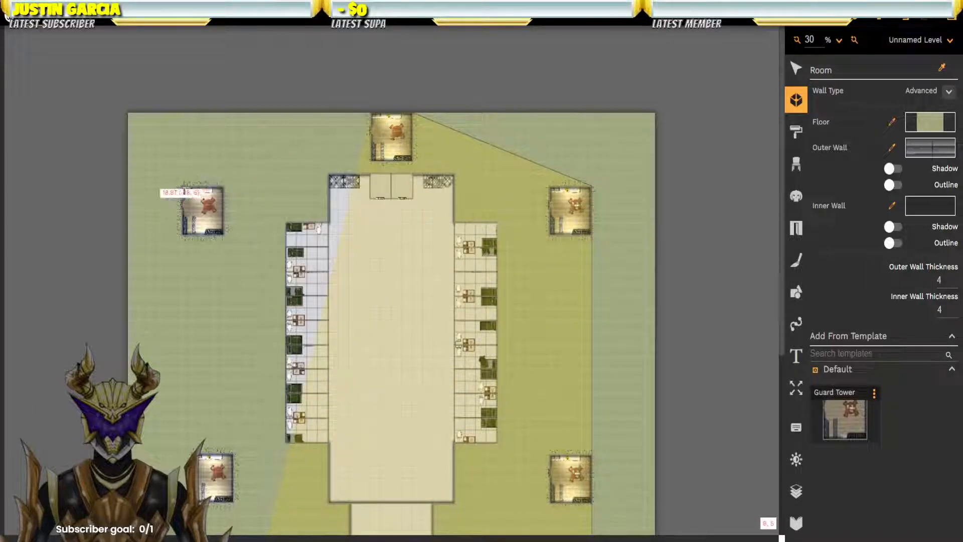
{"action": "left_click", "coordinate": [183, 185]}
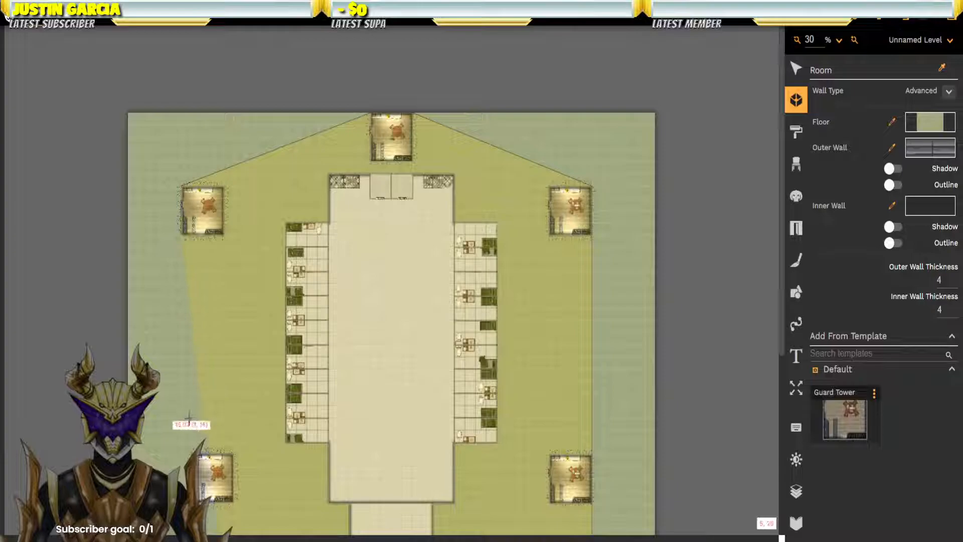
{"action": "left_click", "coordinate": [192, 454]}
{"action": "scroll", "coordinate": [235, 435], "scroll_direction": "down", "scroll_amount": 5}
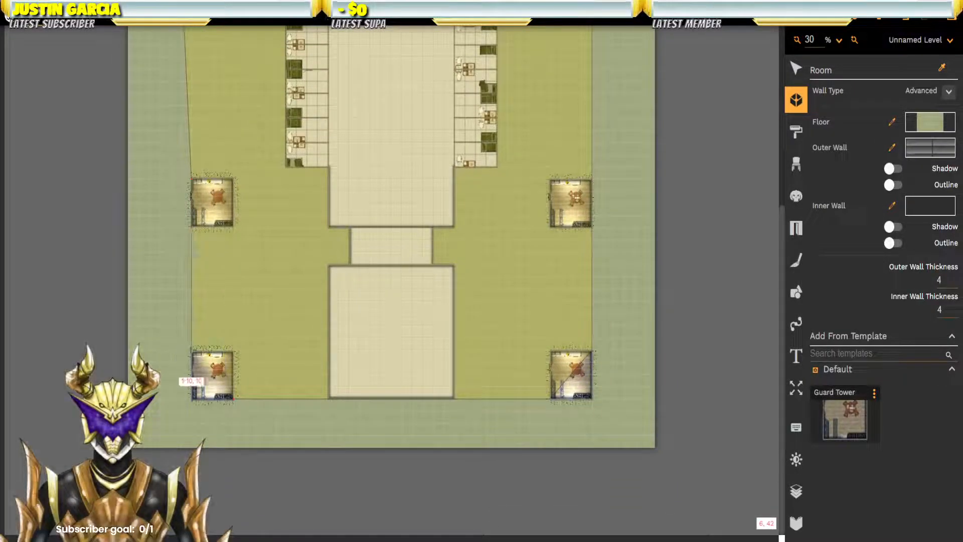
{"action": "left_click", "coordinate": [191, 399]}
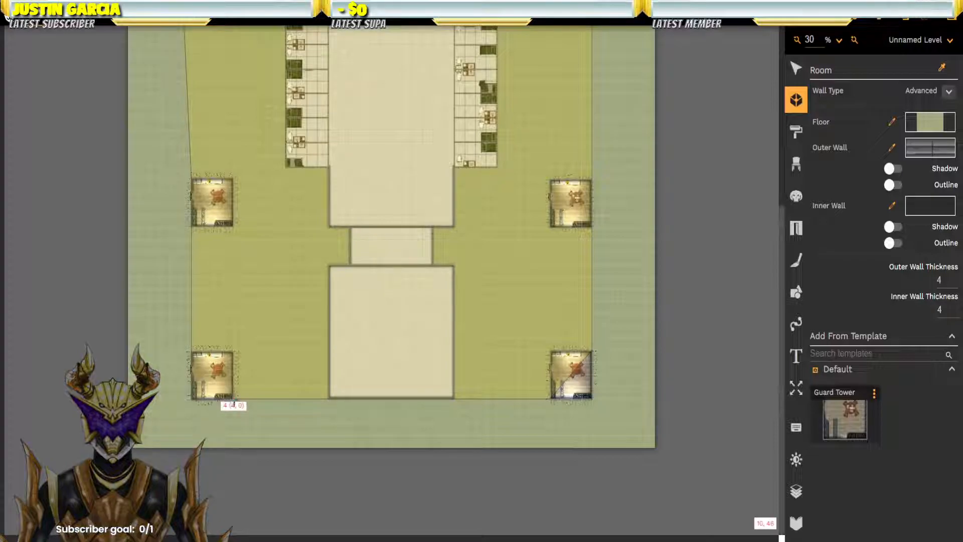
{"action": "double_click", "coordinate": [234, 400]}
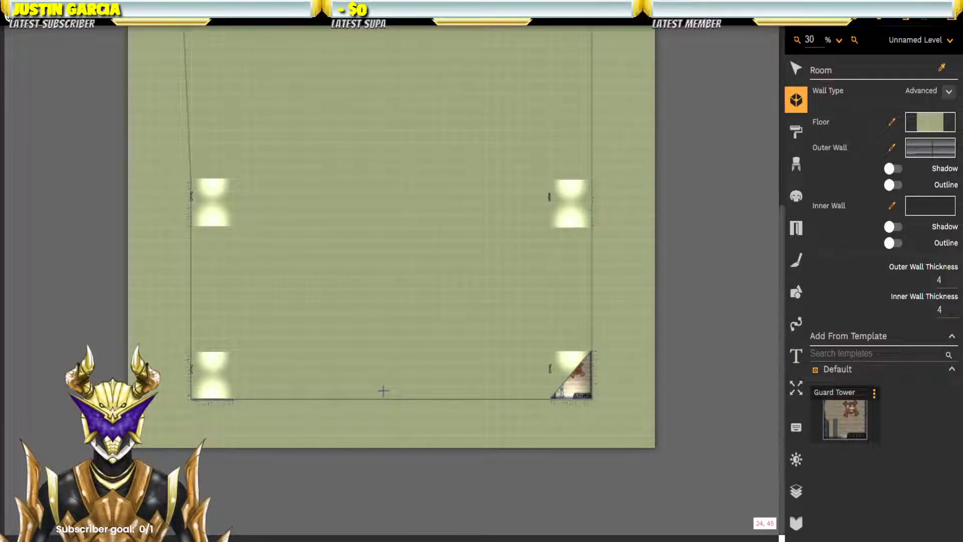
Step: Move the perimeter room down the room layer order so it lies beneath the guard towers and main building
{"action": "left_click", "coordinate": [796, 69]}
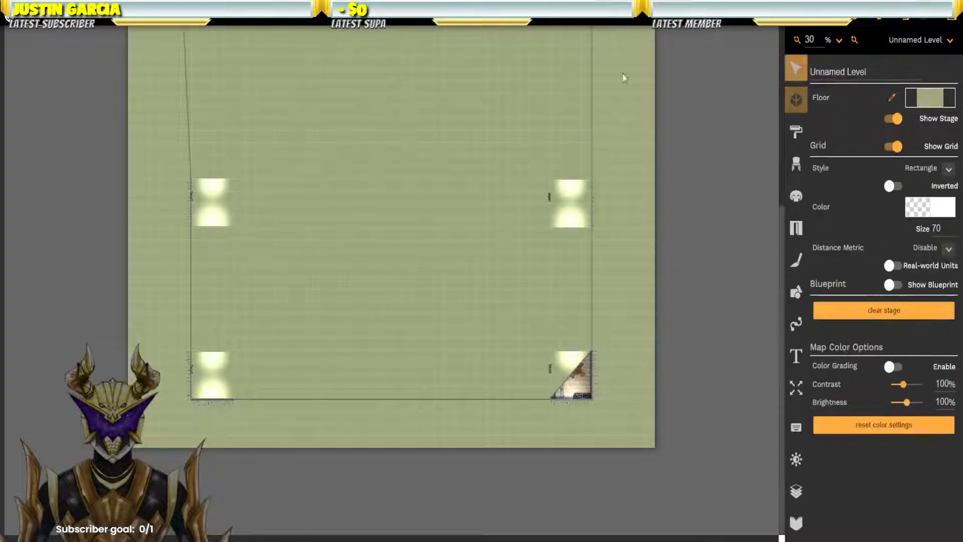
{"action": "left_click", "coordinate": [579, 83]}
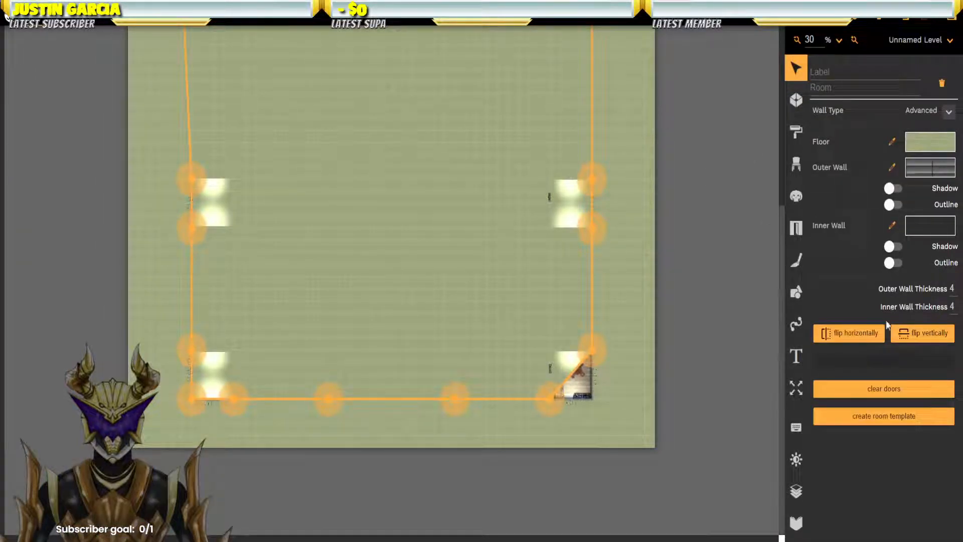
{"action": "left_click", "coordinate": [797, 491]}
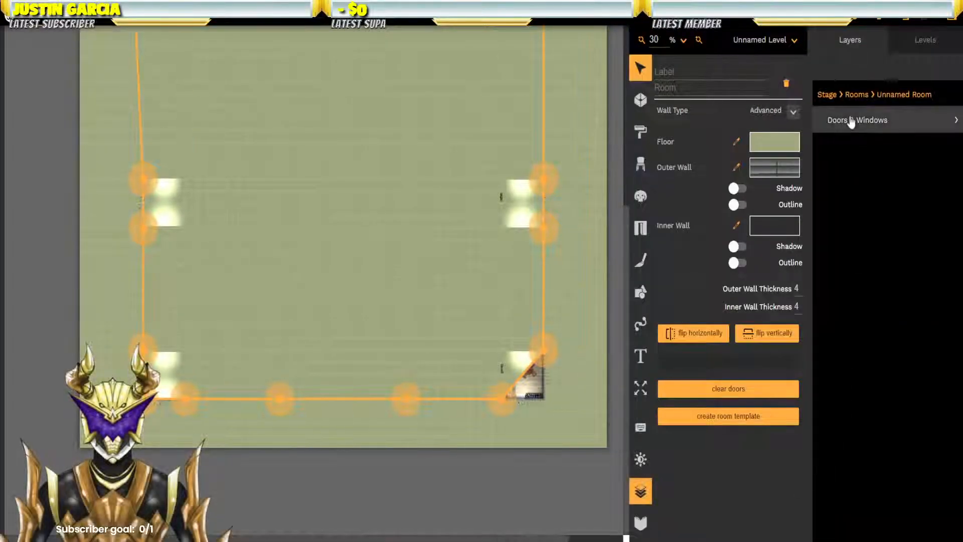
{"action": "left_click", "coordinate": [857, 95]}
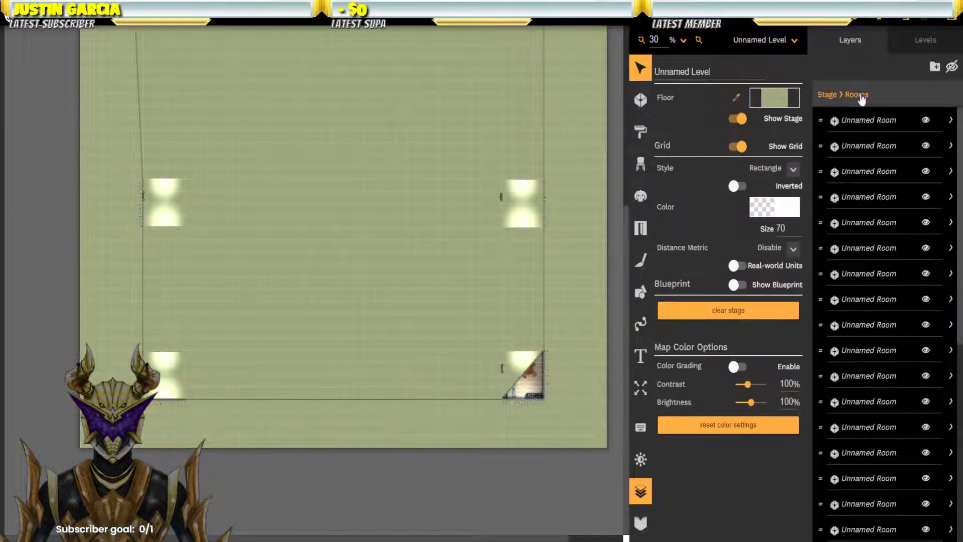
{"action": "mouse_move", "coordinate": [825, 121]}
{"action": "left_mouse_down"}
{"action": "mouse_move", "coordinate": [828, 541]}
{"action": "mouse_move", "coordinate": [853, 372]}
{"action": "mouse_move", "coordinate": [834, 244]}
{"action": "mouse_move", "coordinate": [806, 491]}
{"action": "mouse_move", "coordinate": [863, 404]}
{"action": "left_mouse_up"}
{"action": "left_click_drag", "start_coordinate": [821, 430], "coordinate": [826, 506]}
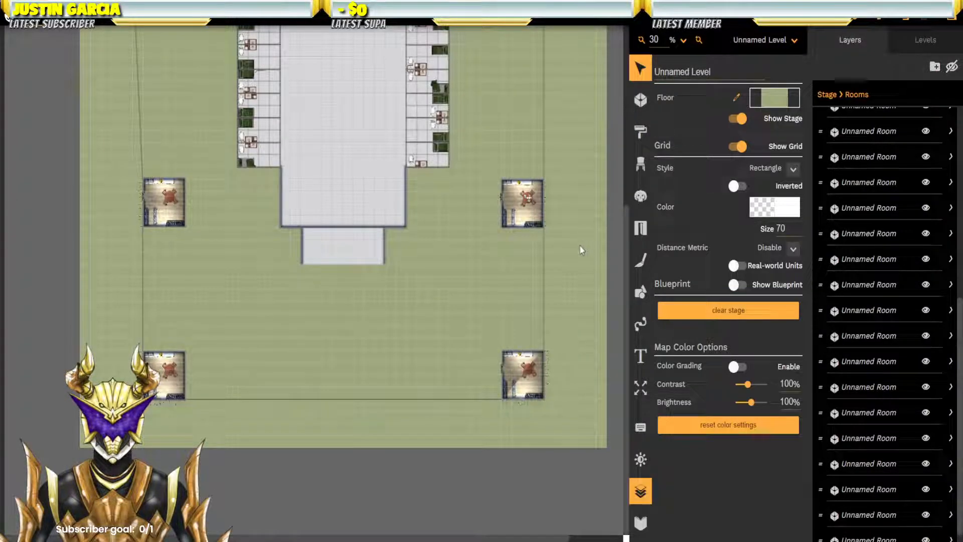
Step: Reorder the room layers so the square hall below the corridor lies above the perimeter room
{"action": "left_click", "coordinate": [350, 255]}
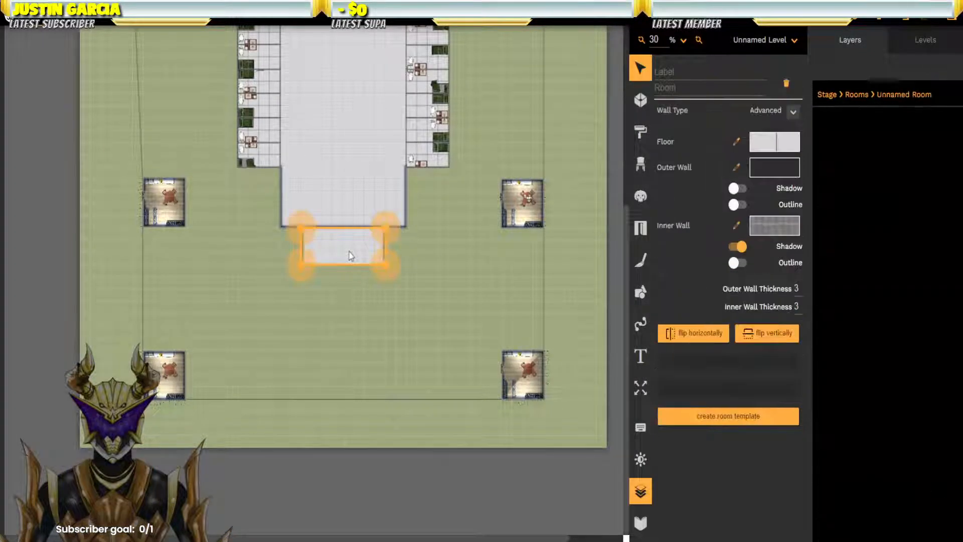
{"action": "left_click", "coordinate": [857, 95]}
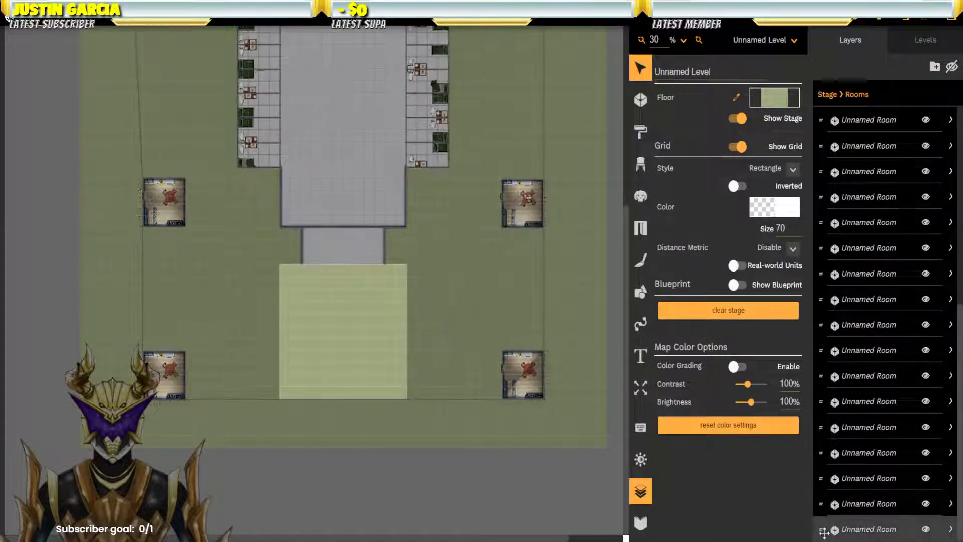
{"action": "left_click_drag", "start_coordinate": [822, 532], "coordinate": [819, 484]}
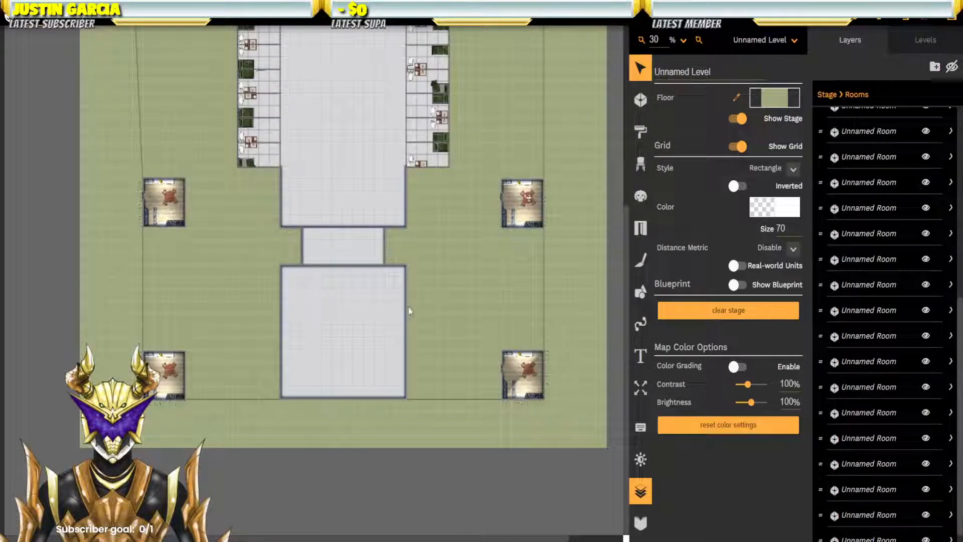
Step: Set the perimeter room's outer wall thickness to 8 and inspect the wall beside the square hall
{"action": "left_click", "coordinate": [441, 386]}
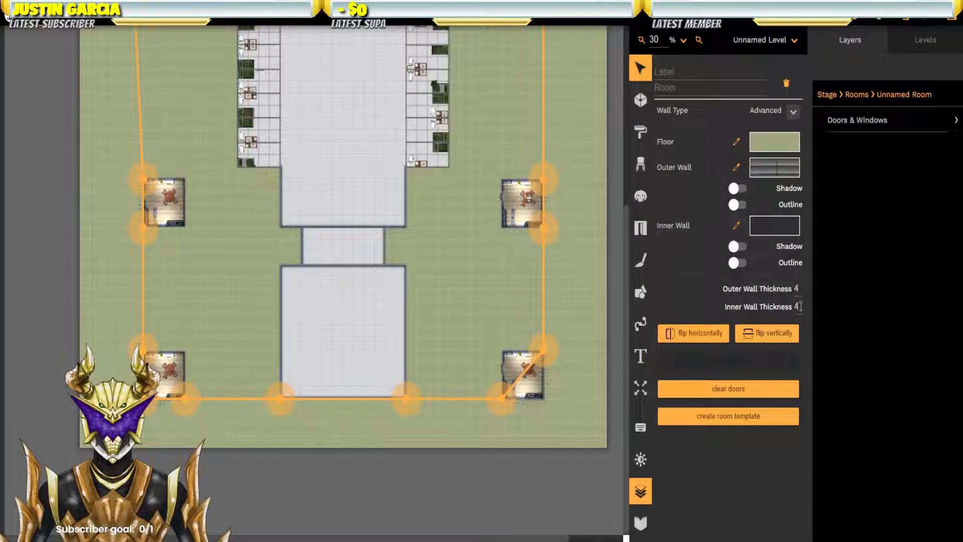
{"action": "double_click", "coordinate": [800, 289]}
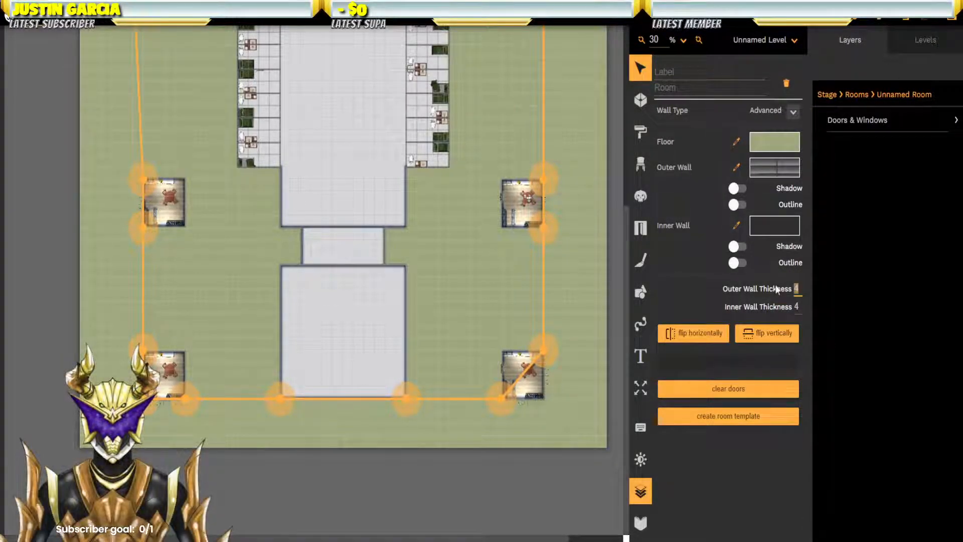
{"action": "type", "text": "8"}
{"action": "left_click", "coordinate": [801, 305]}
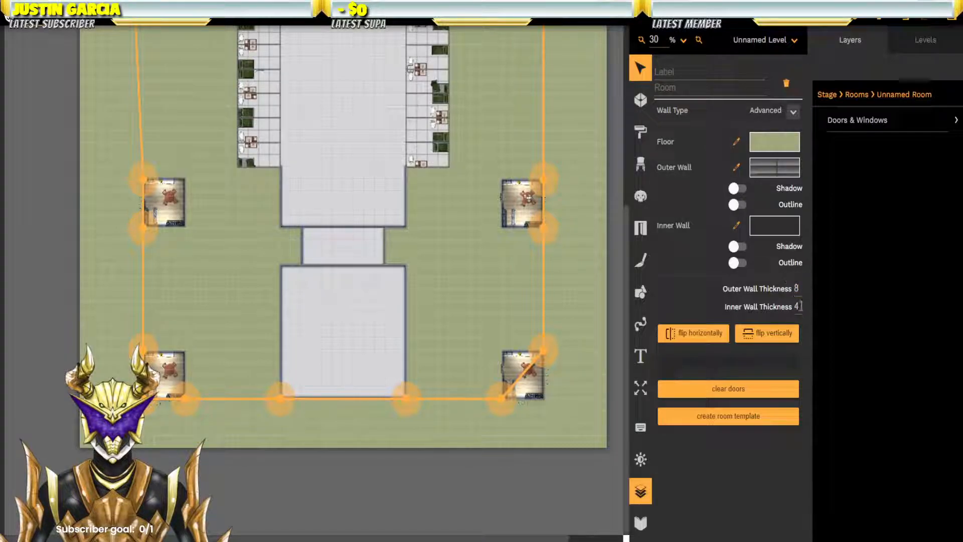
{"action": "left_click", "coordinate": [589, 289]}
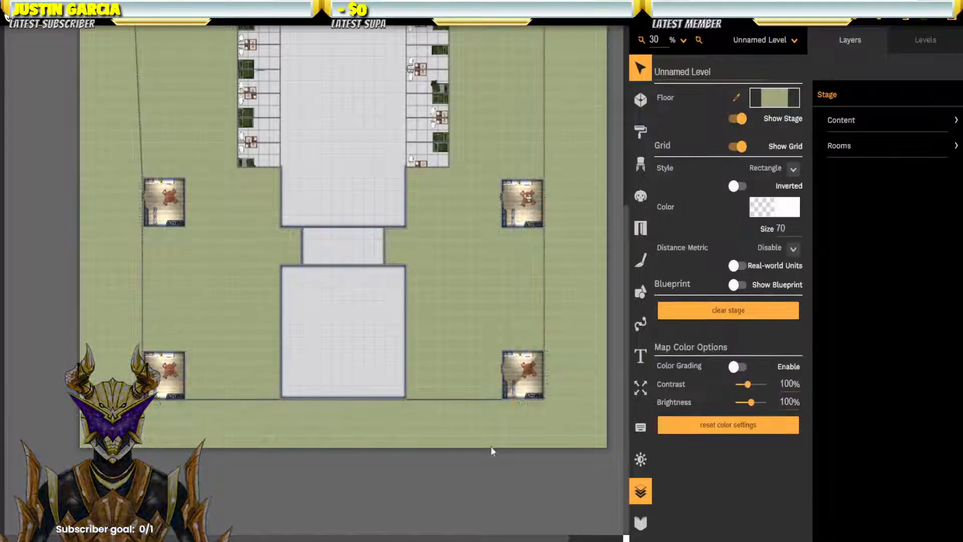
{"action": "scroll", "coordinate": [435, 421], "scroll_direction": "up", "scroll_amount": 3}
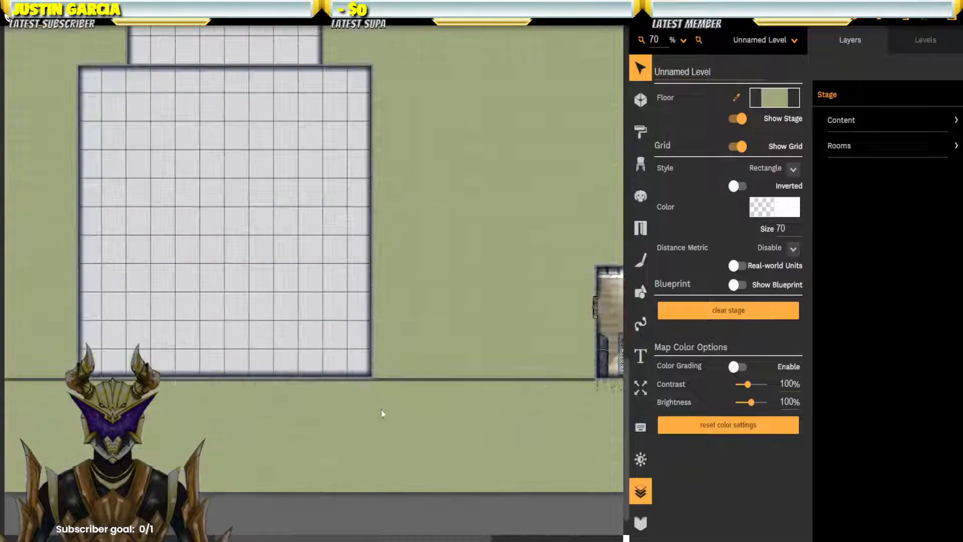
{"action": "scroll", "coordinate": [424, 388], "scroll_direction": "up", "scroll_amount": 5}
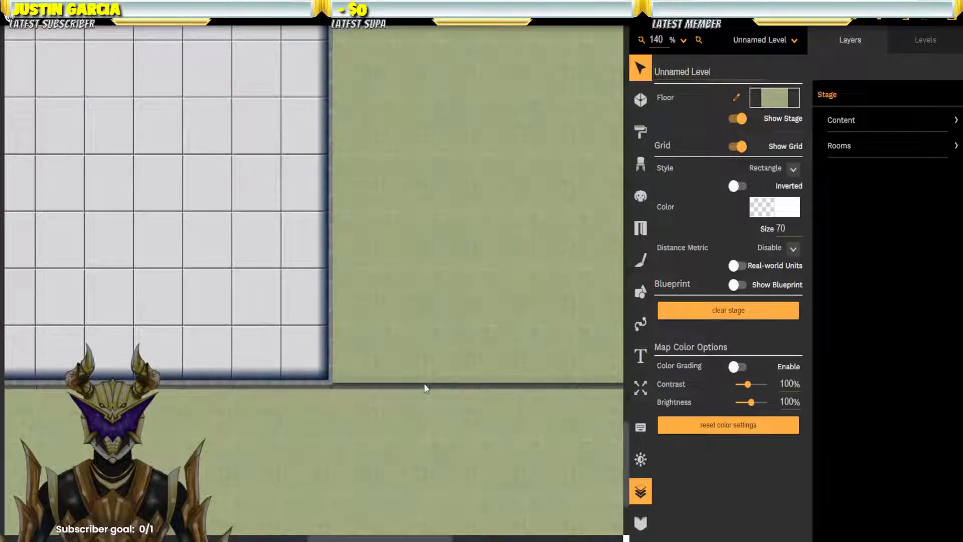
Step: Set both the outer and inner wall thickness of the perimeter room to 20
{"action": "left_click", "coordinate": [556, 373]}
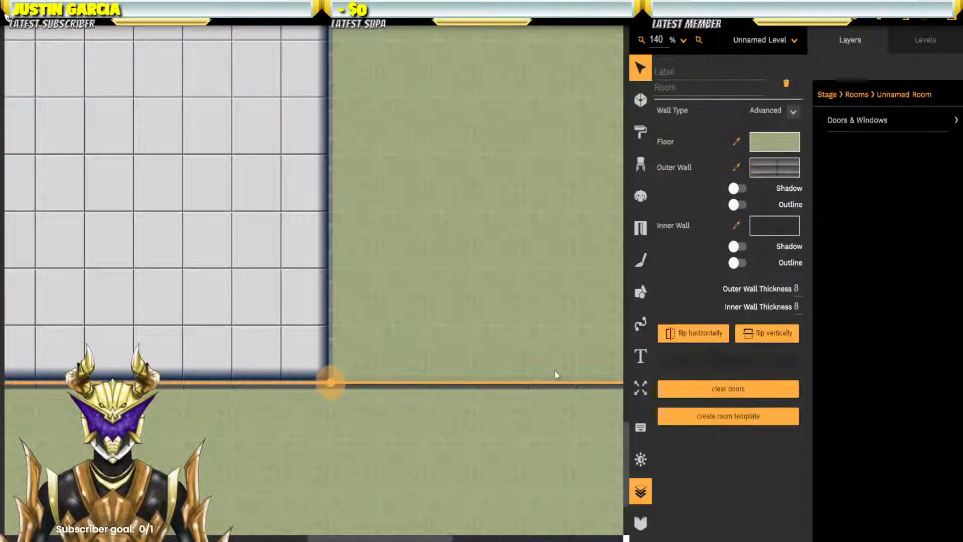
{"action": "left_click", "coordinate": [799, 289]}
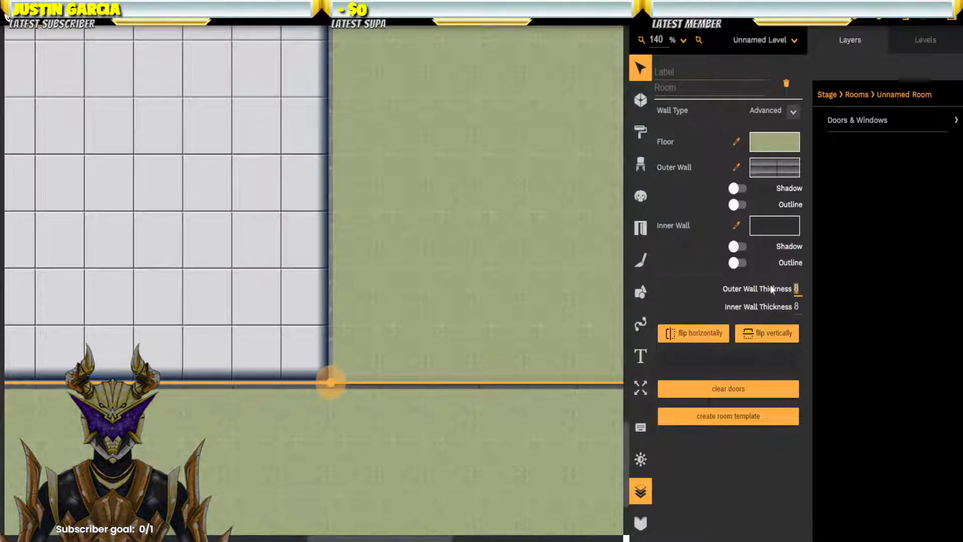
{"action": "type", "text": "20"}
{"action": "key", "text": "Return"}
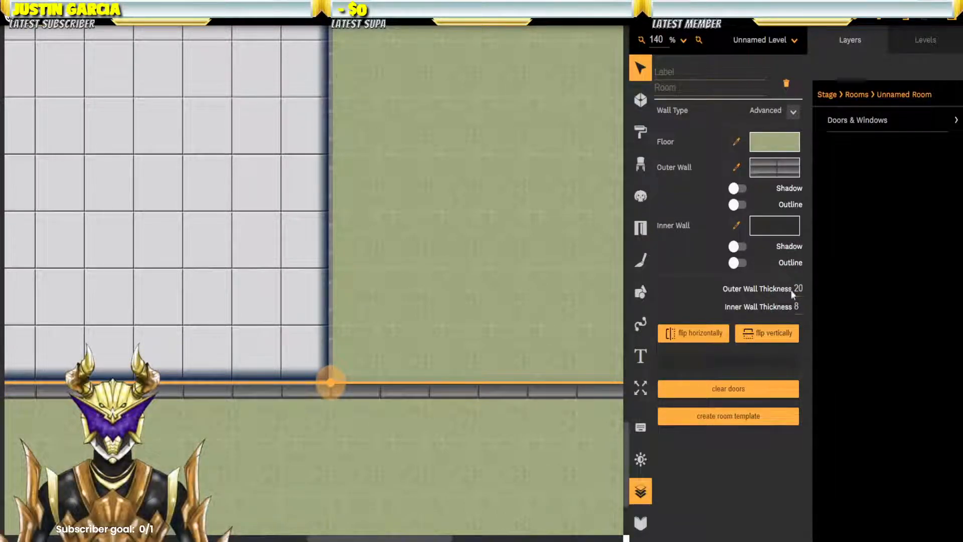
{"action": "left_click", "coordinate": [797, 305]}
{"action": "type", "text": "20"}
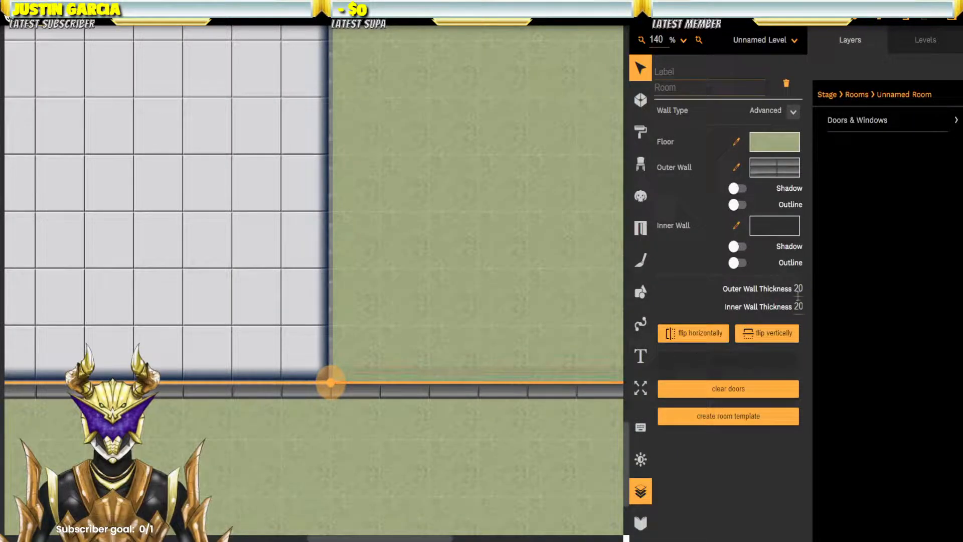
Step: Examine the thickened perimeter wall around the grounds, including how it meets the barbed wire beside the left guard tower
{"action": "scroll", "coordinate": [540, 323], "scroll_direction": "down", "scroll_amount": 3}
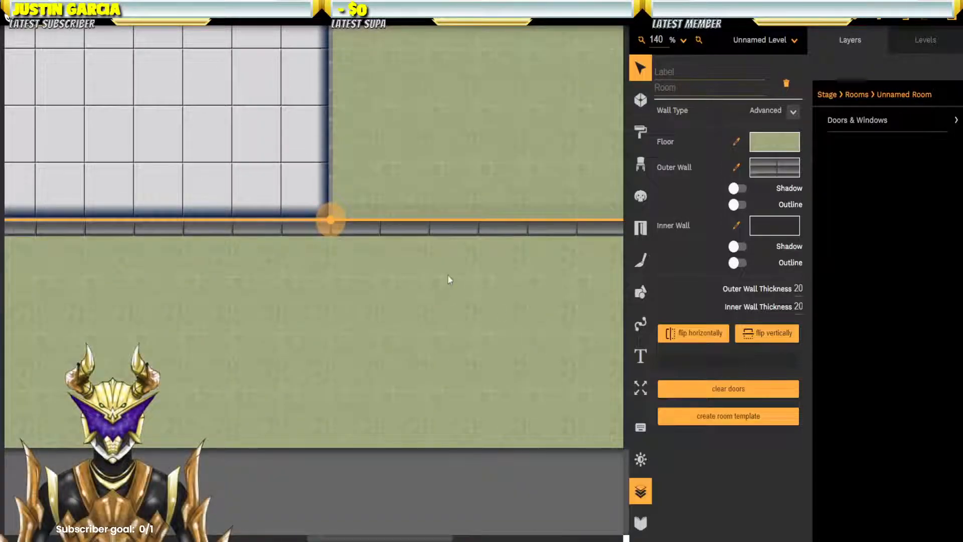
{"action": "scroll", "coordinate": [453, 254], "scroll_direction": "down", "scroll_amount": 5}
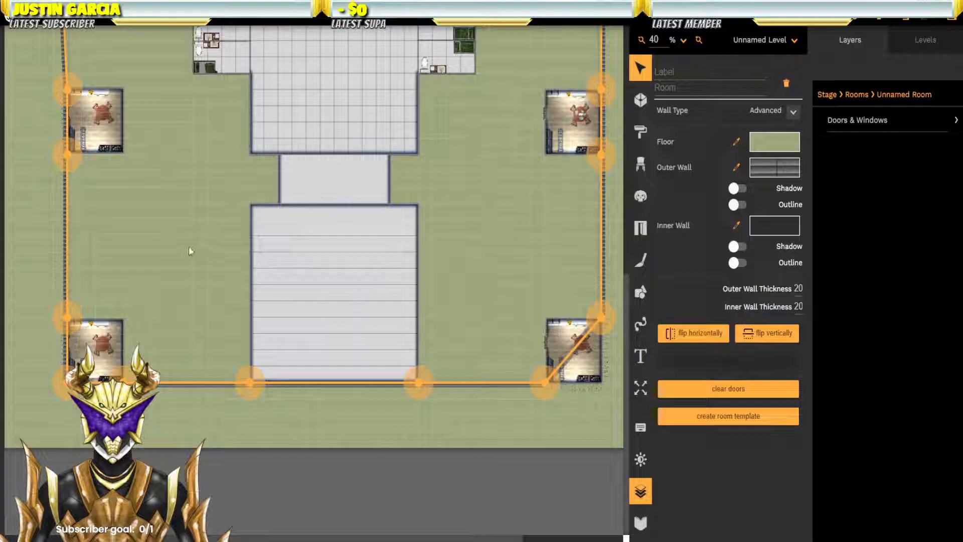
{"action": "left_click_drag", "start_coordinate": [193, 204], "coordinate": [306, 293]}
{"action": "left_click", "coordinate": [125, 259]}
{"action": "scroll", "coordinate": [152, 187], "scroll_direction": "up", "scroll_amount": 5}
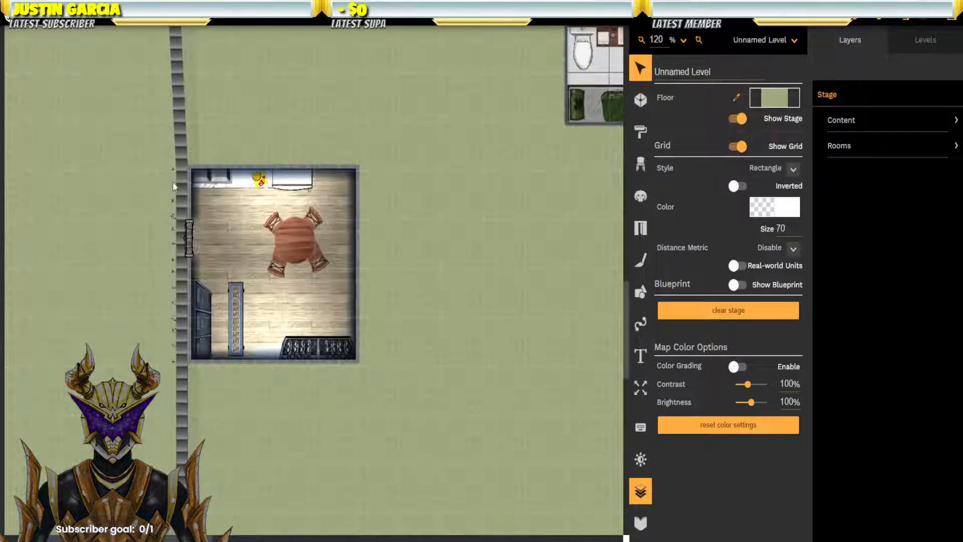
{"action": "left_click", "coordinate": [173, 185]}
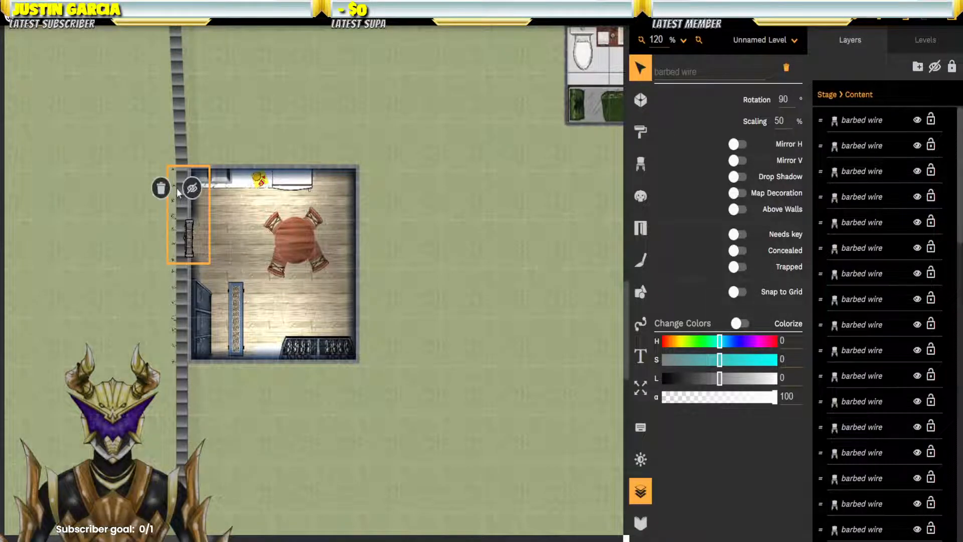
{"action": "left_click", "coordinate": [155, 253]}
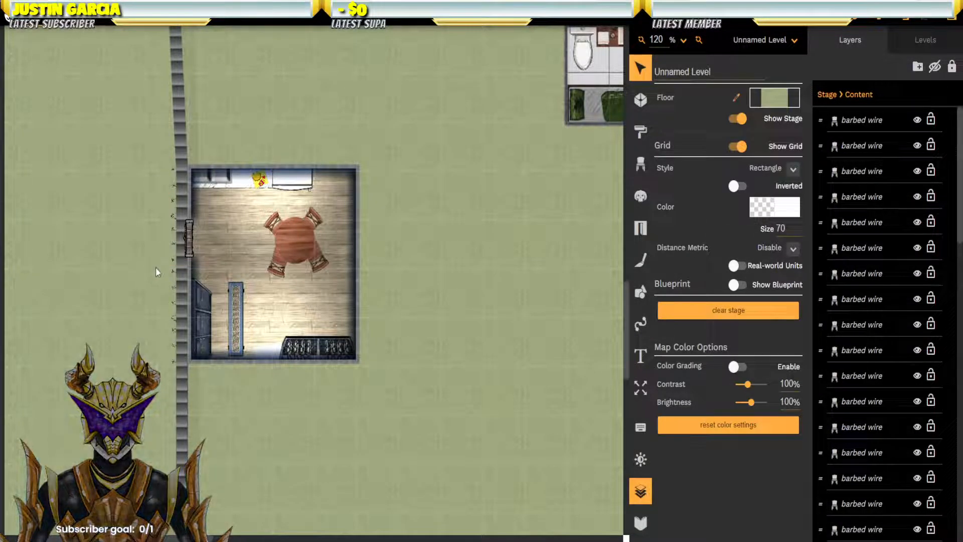
{"action": "scroll", "coordinate": [176, 293], "scroll_direction": "down", "scroll_amount": 15}
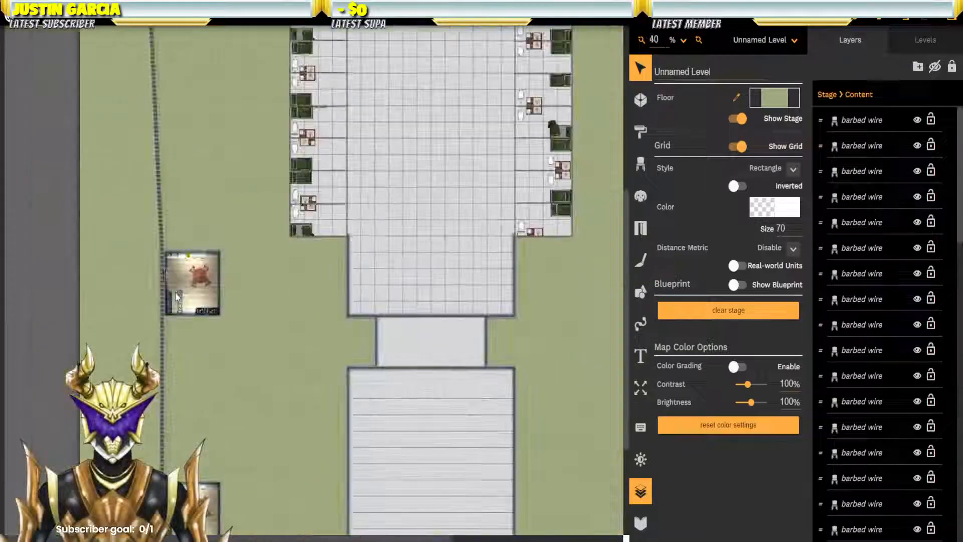
{"action": "scroll", "coordinate": [282, 336], "scroll_direction": "up", "scroll_amount": 3}
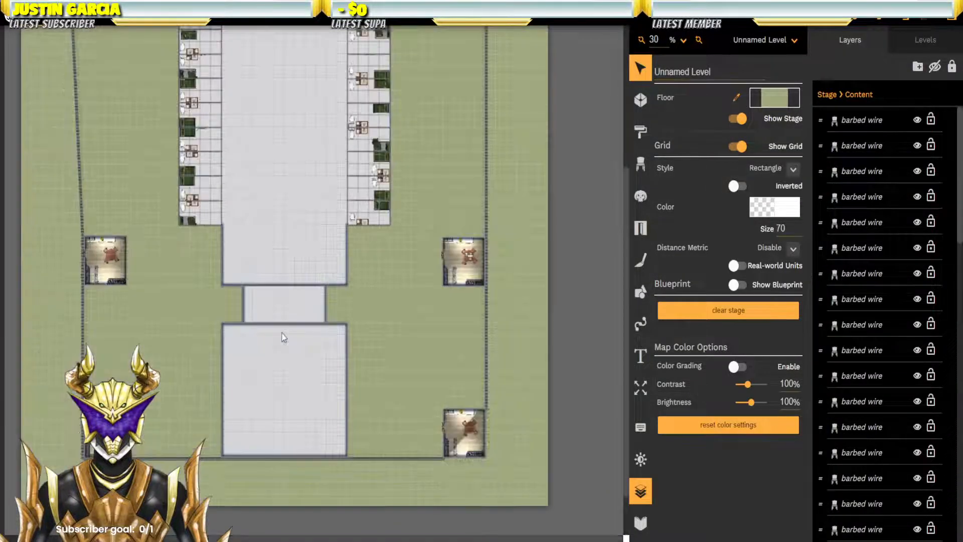
{"action": "scroll", "coordinate": [282, 336], "scroll_direction": "down", "scroll_amount": 2}
{"action": "left_click_drag", "start_coordinate": [316, 195], "coordinate": [446, 406]}
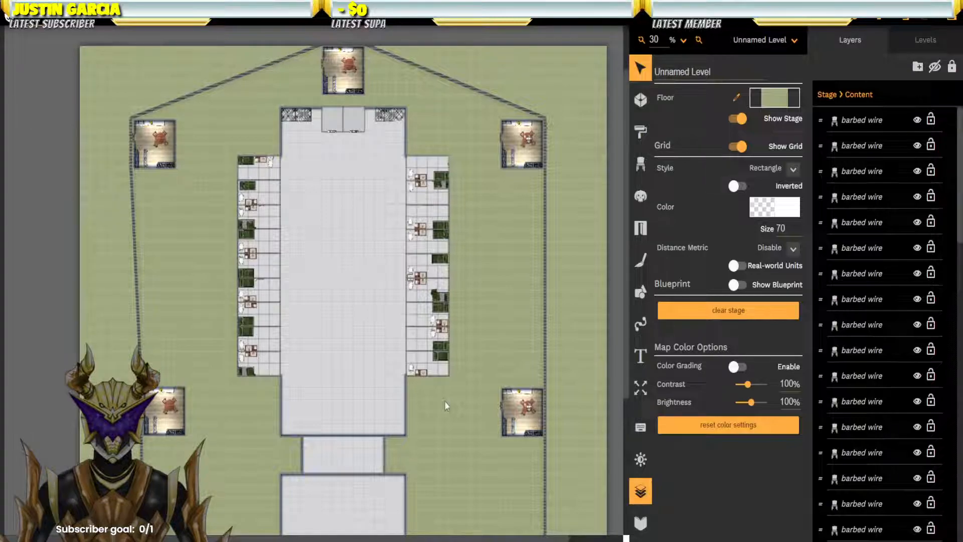
{"action": "left_click_drag", "start_coordinate": [445, 400], "coordinate": [435, 188]}
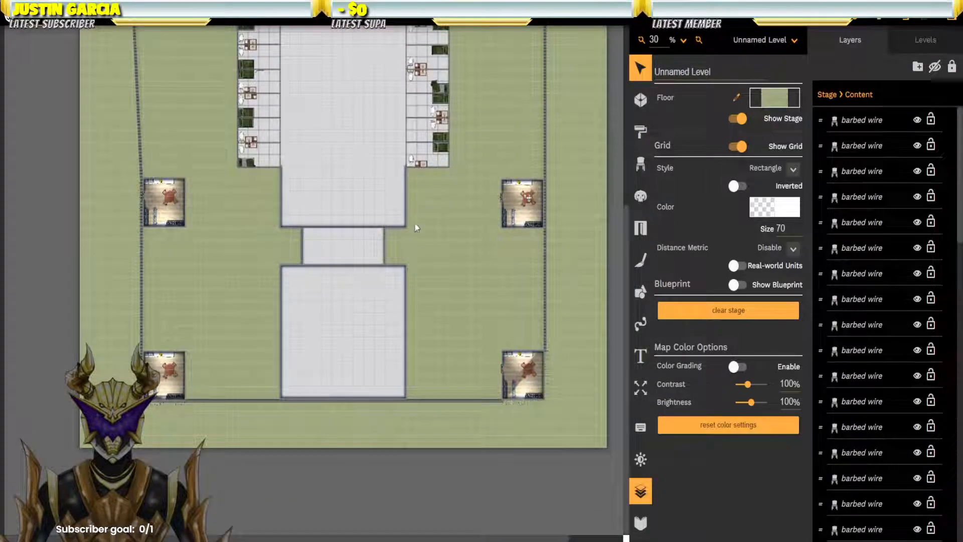
Step: Hide the perimeter wall segment running along the bottom edge of the square hall
{"action": "scroll", "coordinate": [335, 400], "scroll_direction": "up", "scroll_amount": 6}
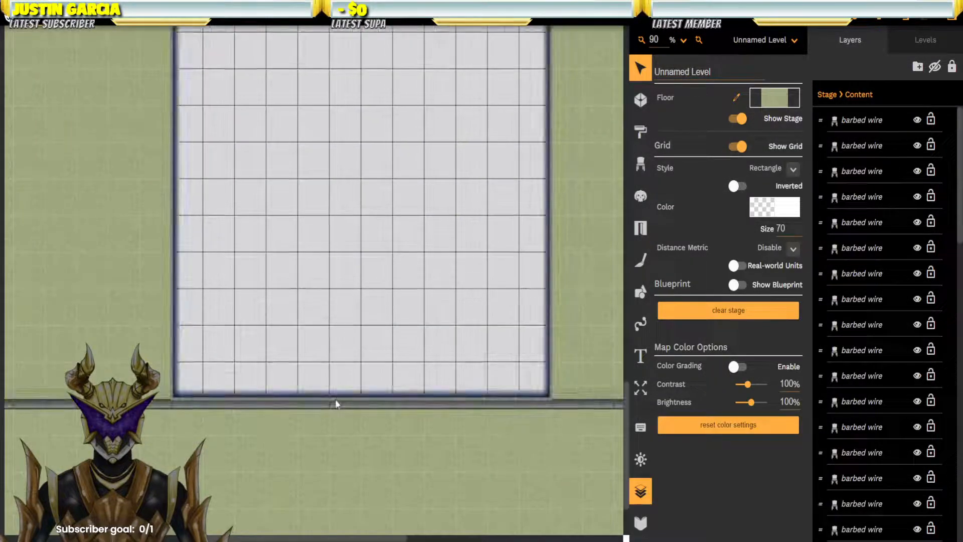
{"action": "scroll", "coordinate": [336, 401], "scroll_direction": "up", "scroll_amount": 1}
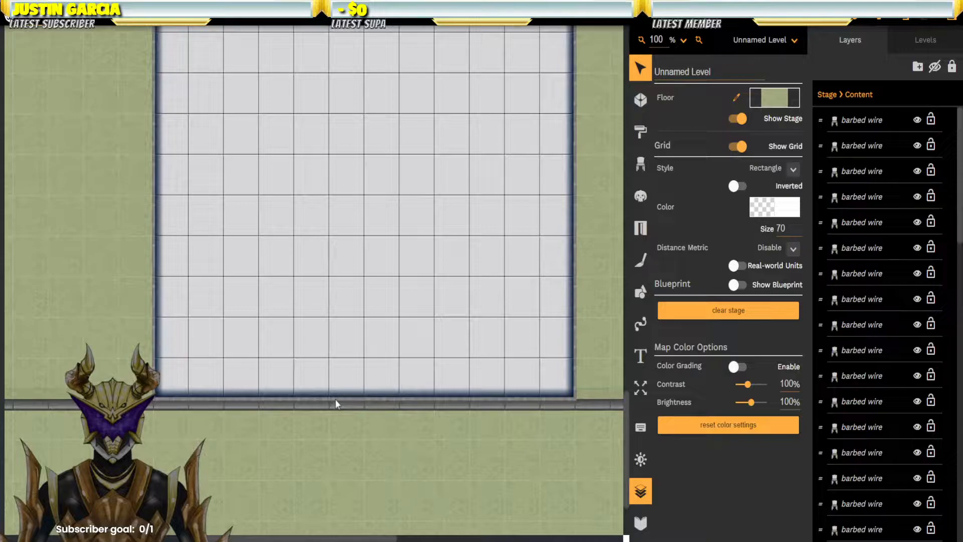
{"action": "left_click", "coordinate": [379, 404]}
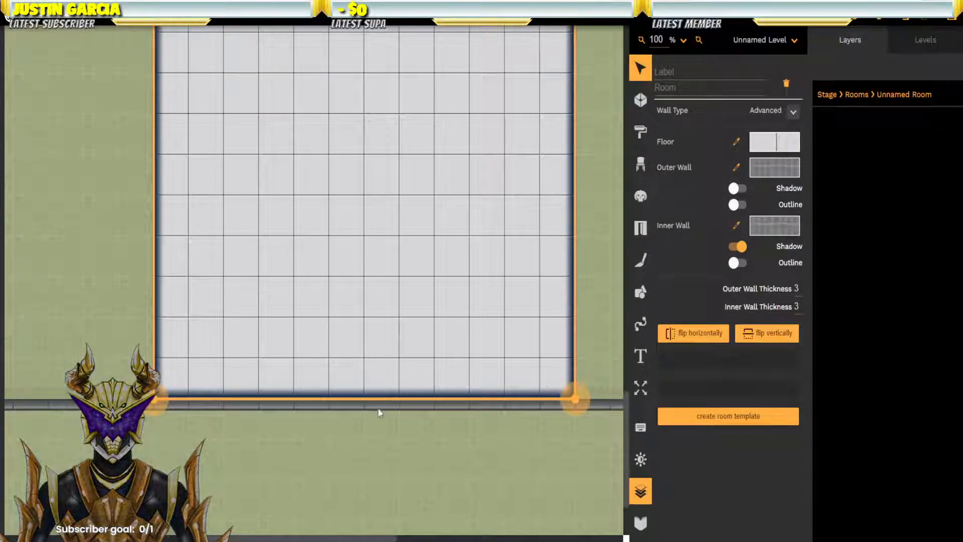
{"action": "left_click", "coordinate": [381, 403]}
{"action": "left_click", "coordinate": [395, 388]}
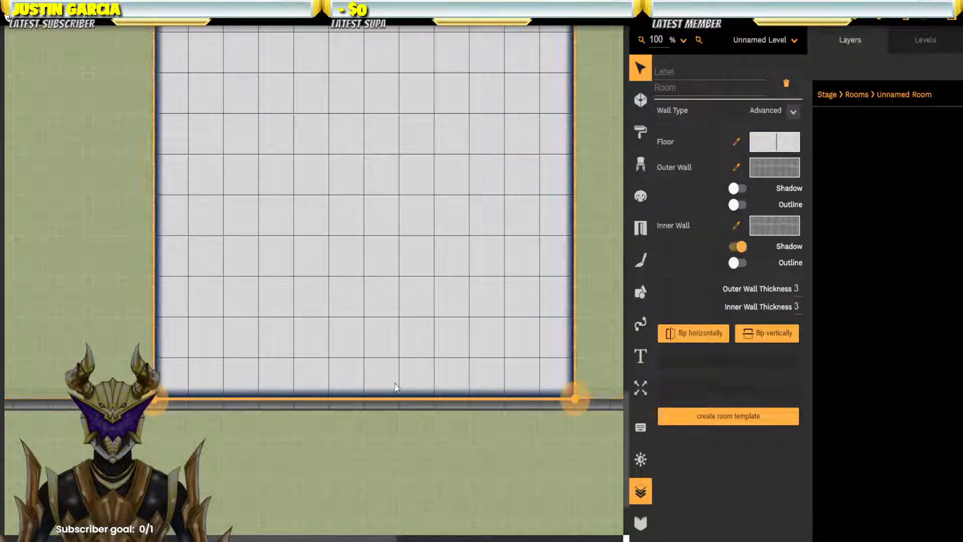
{"action": "left_click", "coordinate": [203, 405]}
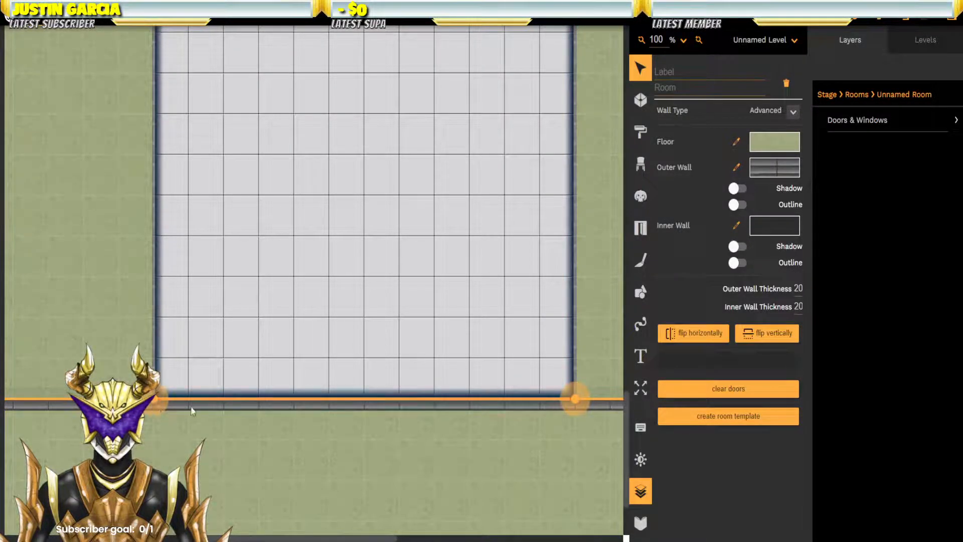
{"action": "left_click", "coordinate": [499, 405]}
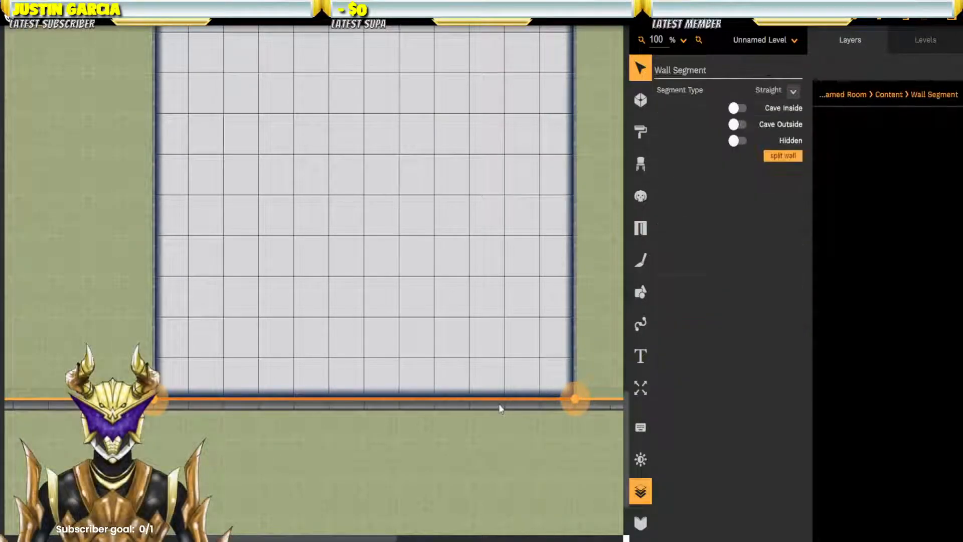
{"action": "right_click", "coordinate": [482, 400]}
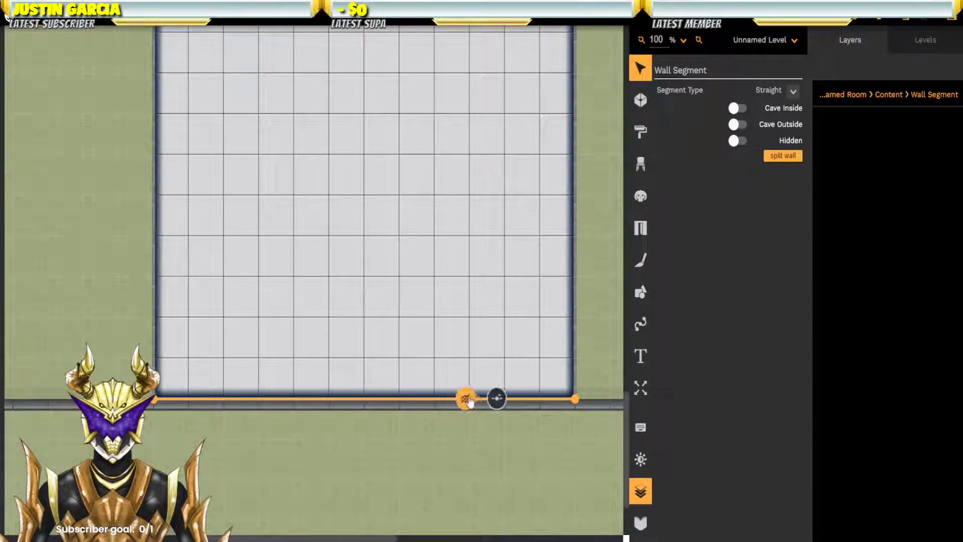
{"action": "left_click", "coordinate": [469, 398]}
{"action": "left_click", "coordinate": [277, 439]}
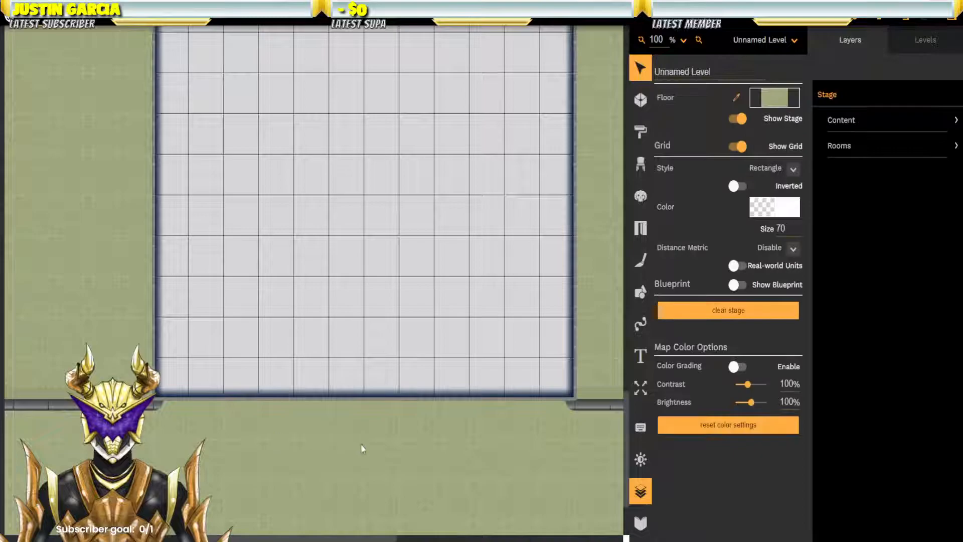
Step: Place a Dragon Gate door at the middle of the square hall's bottom wall
{"action": "scroll", "coordinate": [381, 435], "scroll_direction": "down", "scroll_amount": 2}
{"action": "scroll", "coordinate": [383, 434], "scroll_direction": "up", "scroll_amount": 3}
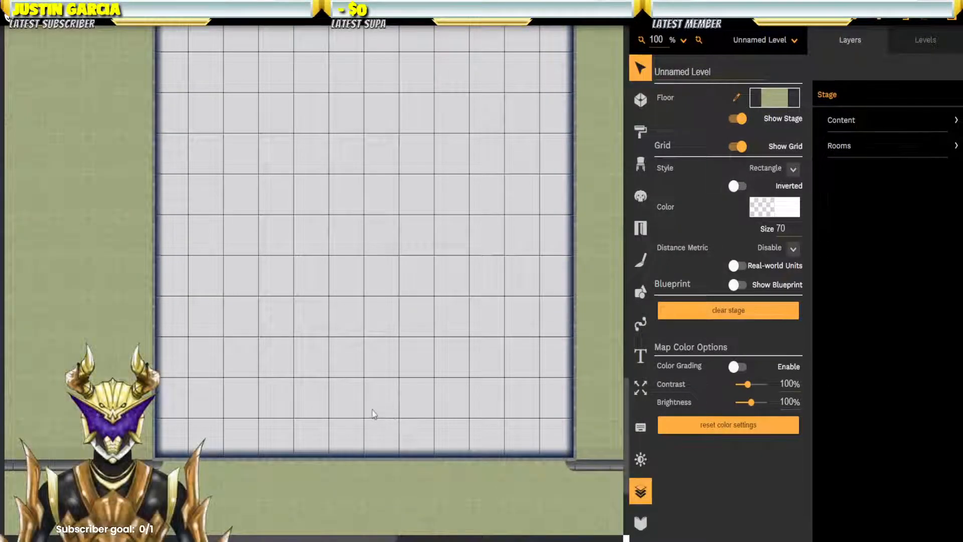
{"action": "scroll", "coordinate": [394, 415], "scroll_direction": "down", "scroll_amount": 3}
{"action": "scroll", "coordinate": [392, 386], "scroll_direction": "up", "scroll_amount": 4}
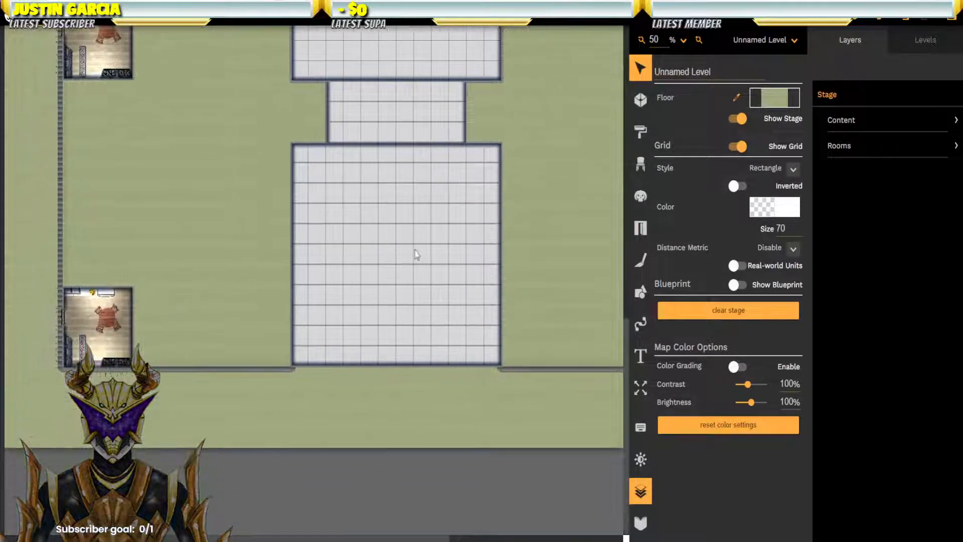
{"action": "scroll", "coordinate": [408, 368], "scroll_direction": "up", "scroll_amount": 1}
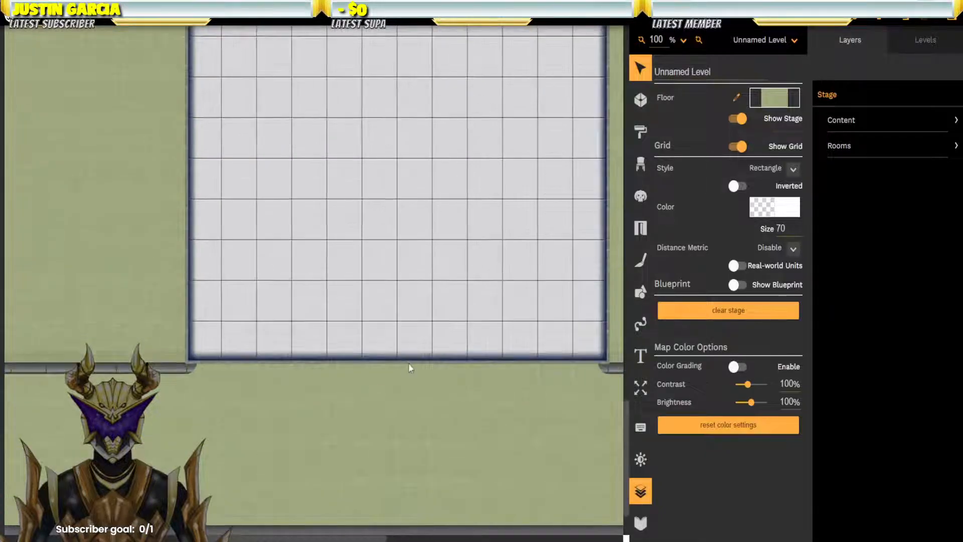
{"action": "left_click", "coordinate": [640, 227]}
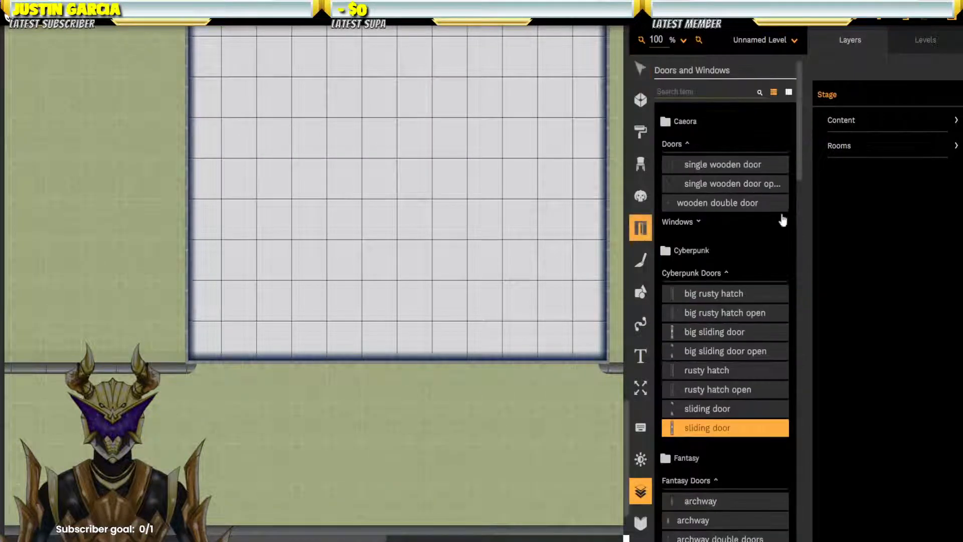
{"action": "scroll", "coordinate": [700, 214], "scroll_direction": "down", "scroll_amount": 4}
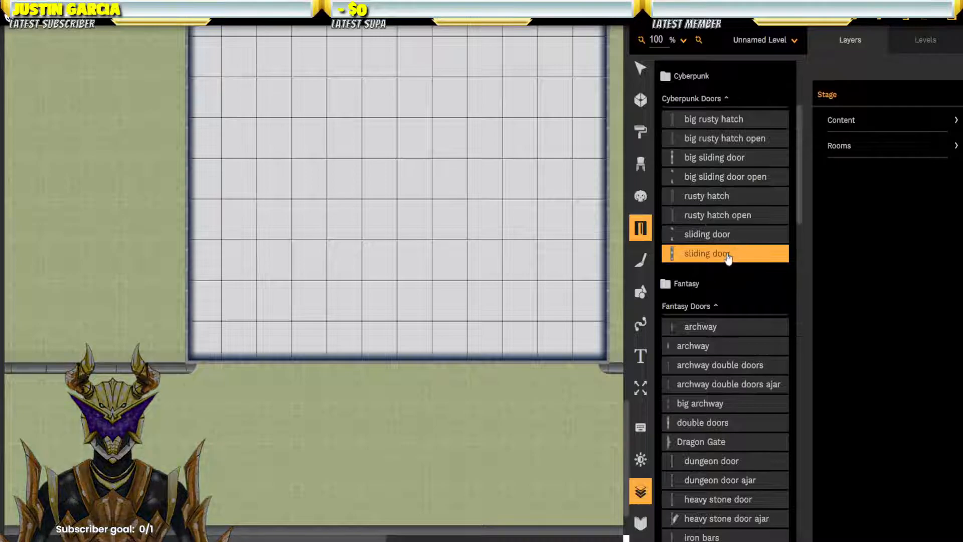
{"action": "scroll", "coordinate": [717, 223], "scroll_direction": "down", "scroll_amount": 5}
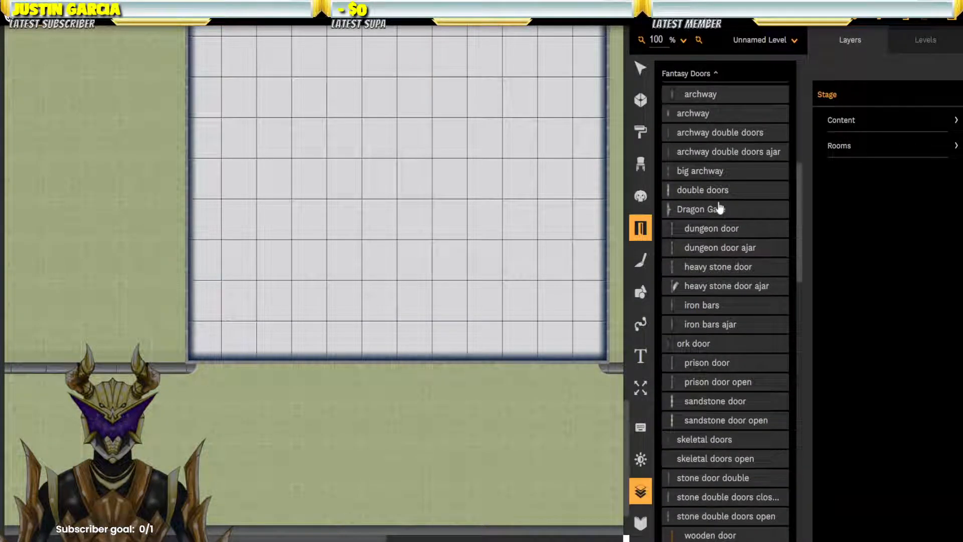
{"action": "left_click", "coordinate": [702, 211]}
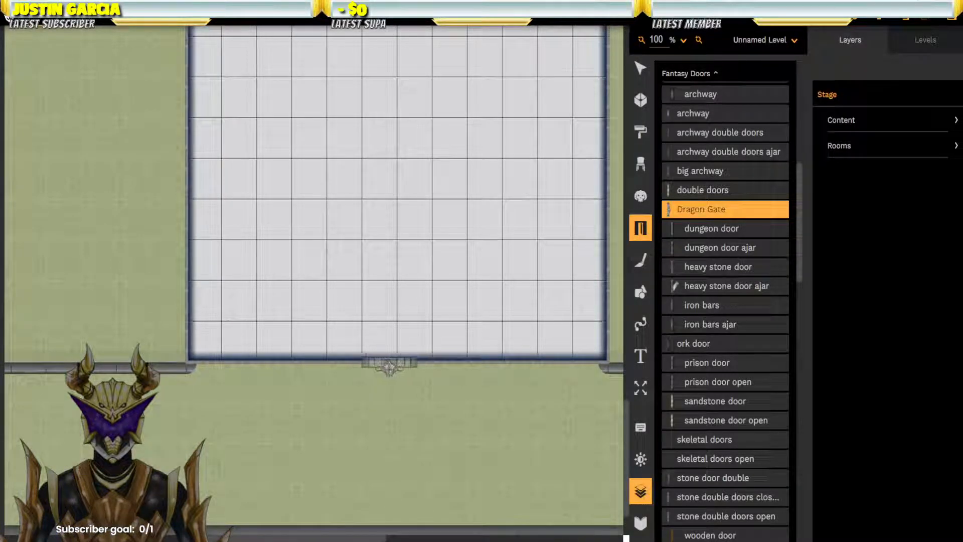
{"action": "left_click", "coordinate": [396, 369]}
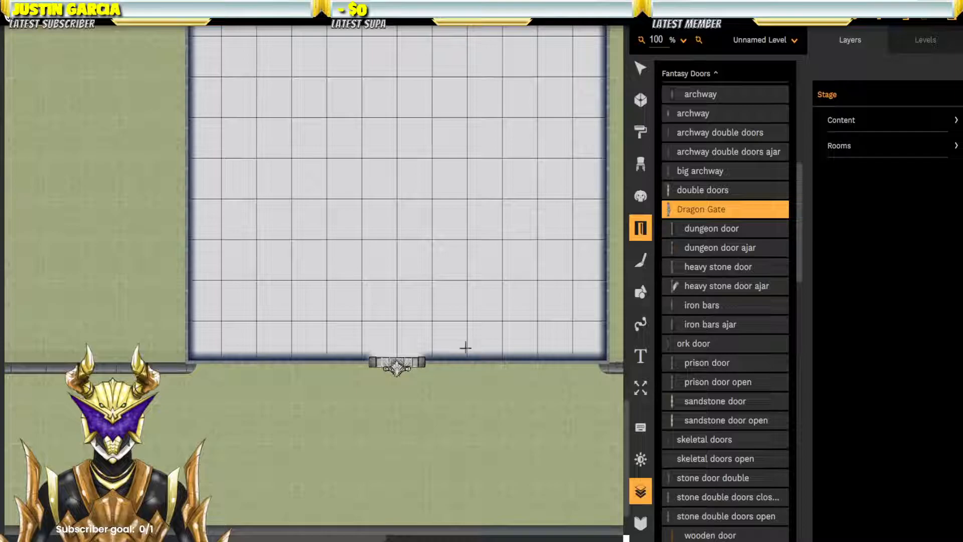
Step: Add an iron bars ajar door to the lowest left cell's wall facing the central hall
{"action": "scroll", "coordinate": [466, 347], "scroll_direction": "up", "scroll_amount": 10}
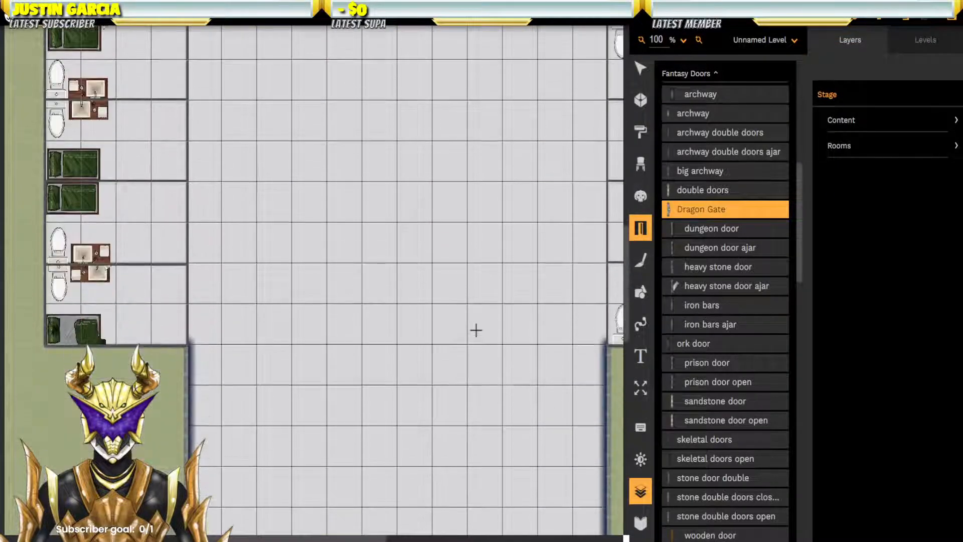
{"action": "left_click", "coordinate": [675, 325]}
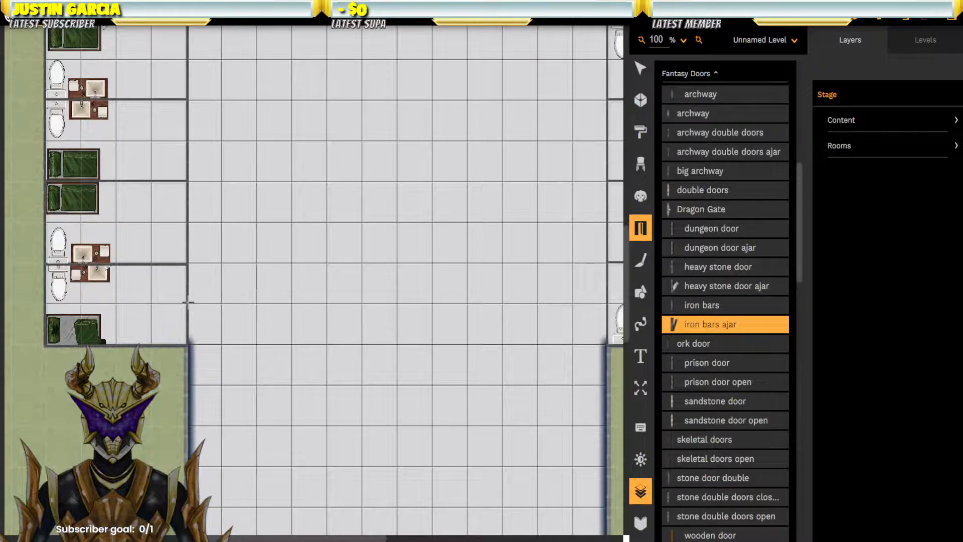
{"action": "left_click", "coordinate": [640, 69]}
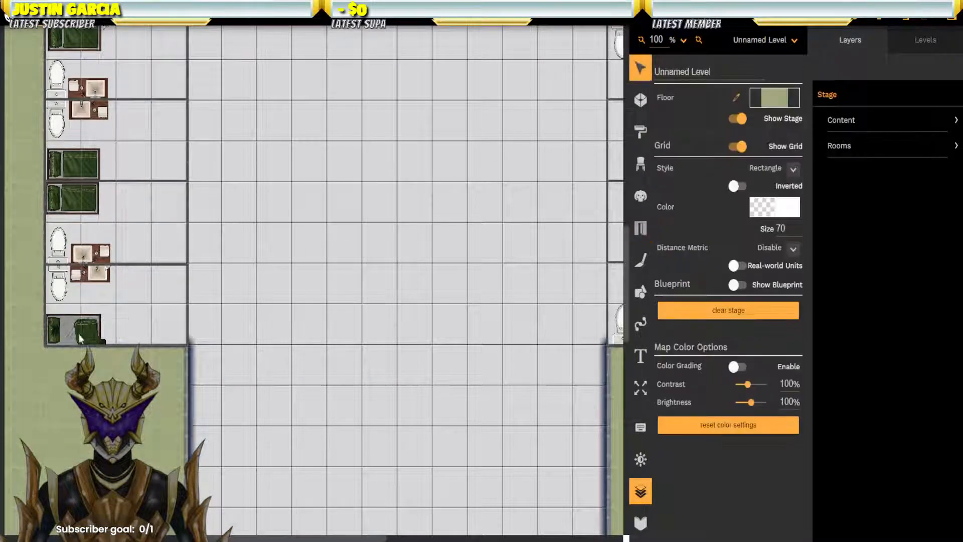
{"action": "left_click", "coordinate": [140, 304]}
{"action": "left_click", "coordinate": [641, 229]}
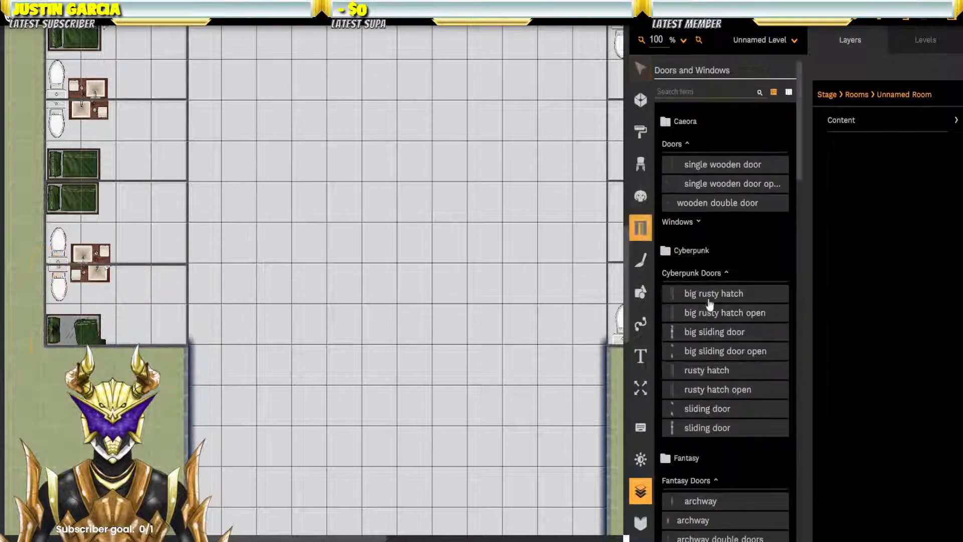
{"action": "scroll", "coordinate": [701, 289], "scroll_direction": "down", "scroll_amount": 6}
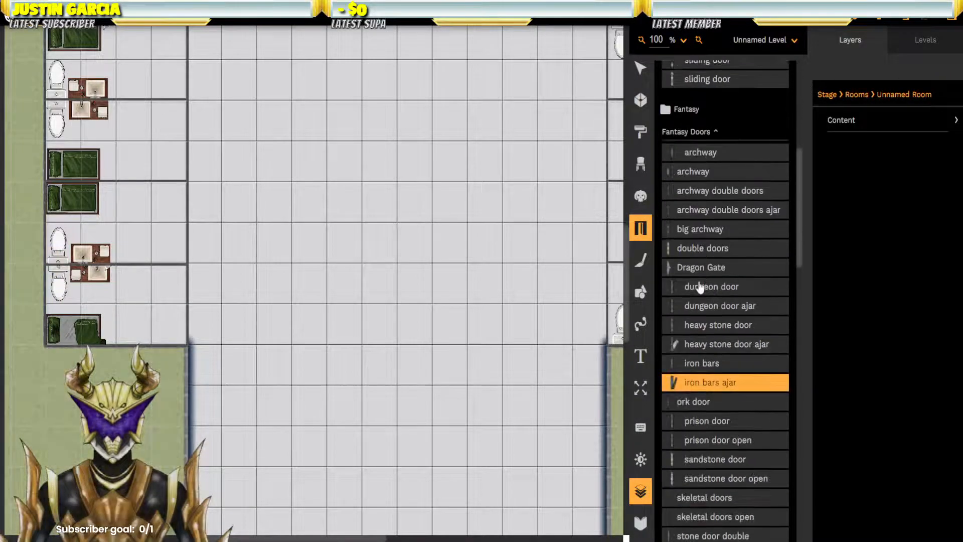
{"action": "left_click", "coordinate": [188, 303]}
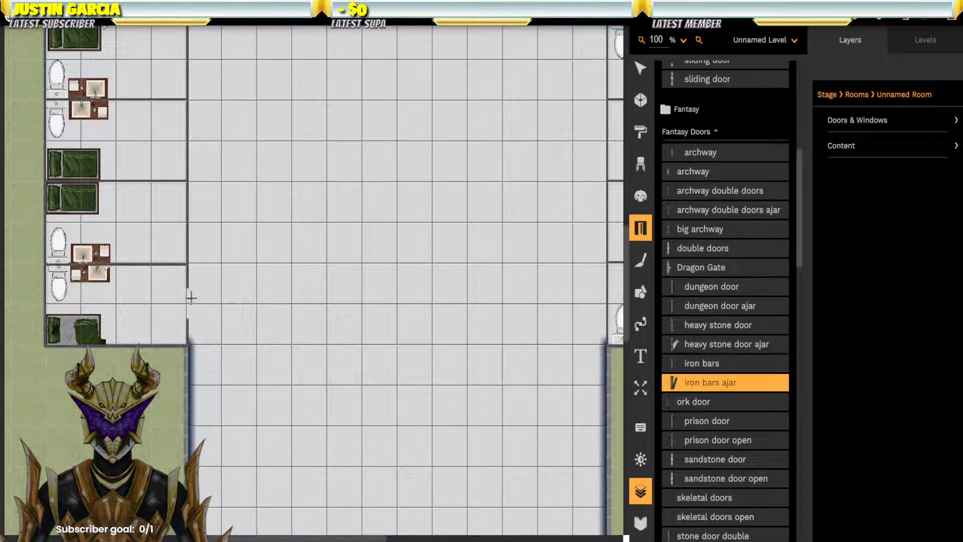
Step: Add iron bars ajar doors to the remaining left-hand cells, on their walls facing the central hall
{"action": "left_click", "coordinate": [187, 221]}
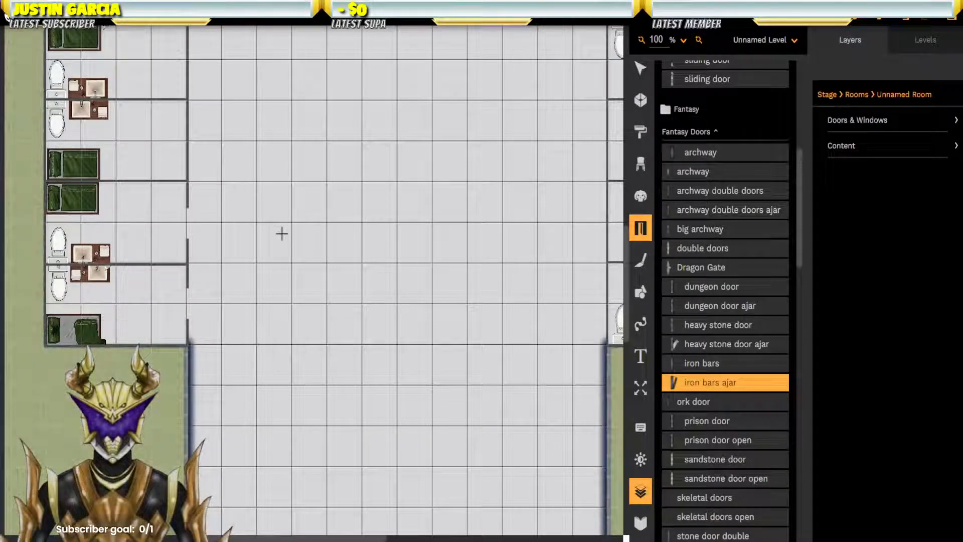
{"action": "scroll", "coordinate": [217, 256], "scroll_direction": "up", "scroll_amount": 3}
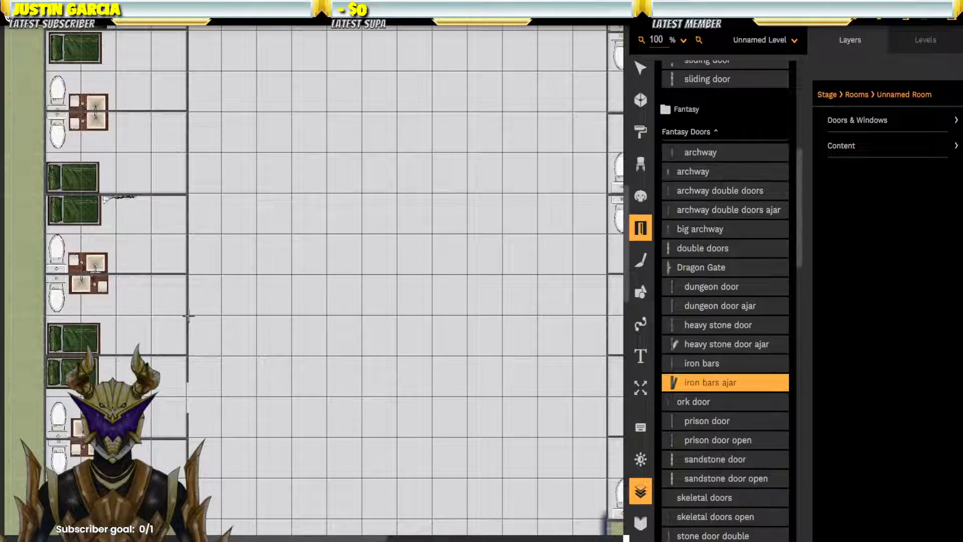
{"action": "left_click", "coordinate": [188, 315]}
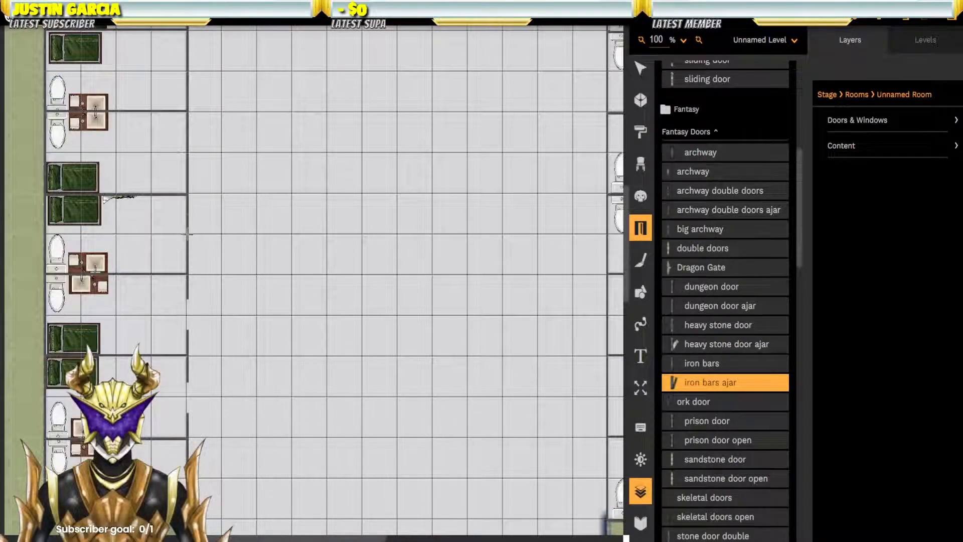
{"action": "left_click", "coordinate": [186, 234]}
{"action": "left_click", "coordinate": [188, 152]}
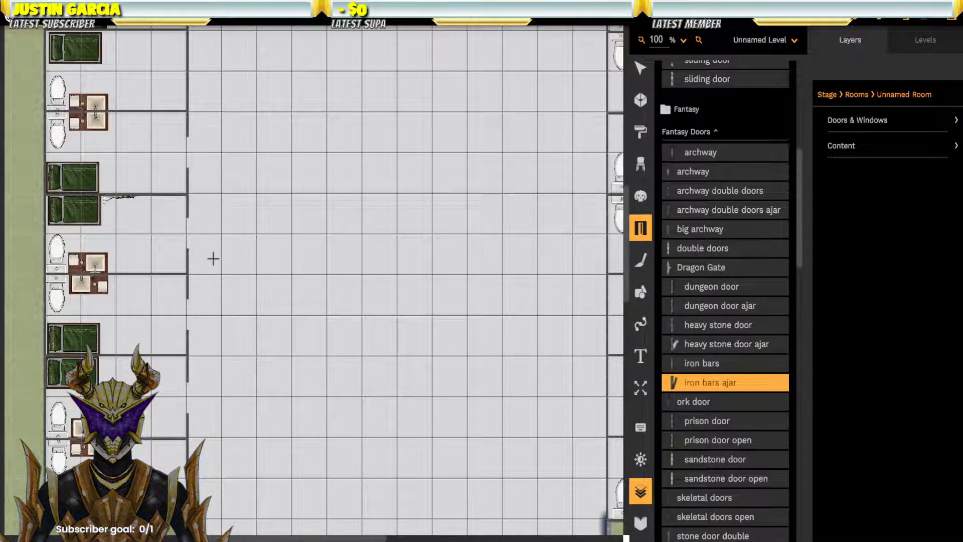
{"action": "scroll", "coordinate": [213, 258], "scroll_direction": "up", "scroll_amount": 1}
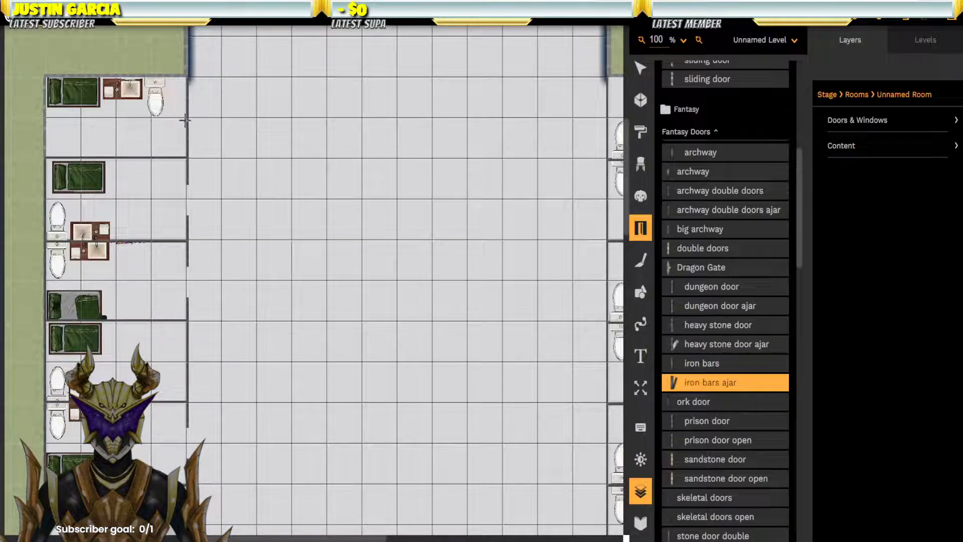
Step: Add iron bars ajar doors to all the right-hand cells, on their walls facing the central hall
{"action": "left_click_drag", "start_coordinate": [465, 215], "coordinate": [323, 224]}
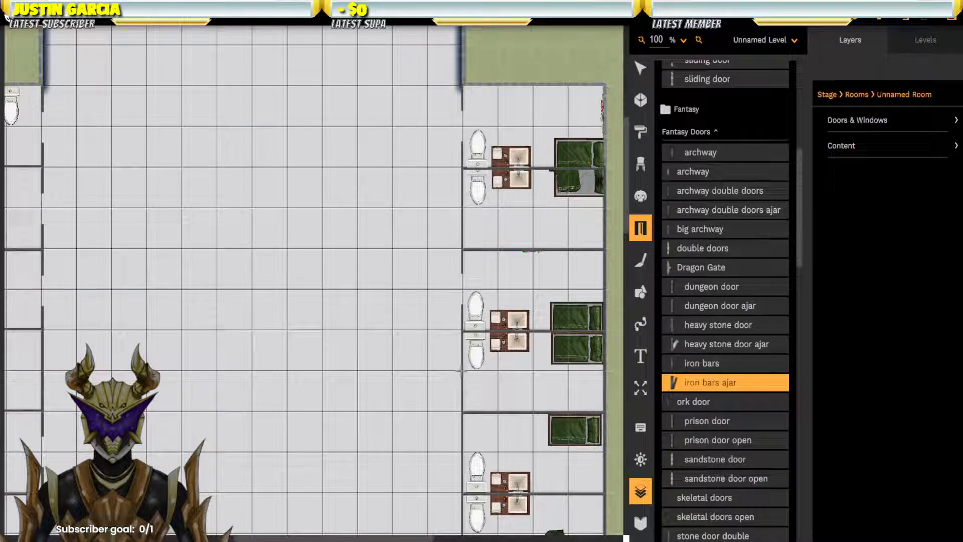
{"action": "left_click_drag", "start_coordinate": [473, 441], "coordinate": [424, 190]}
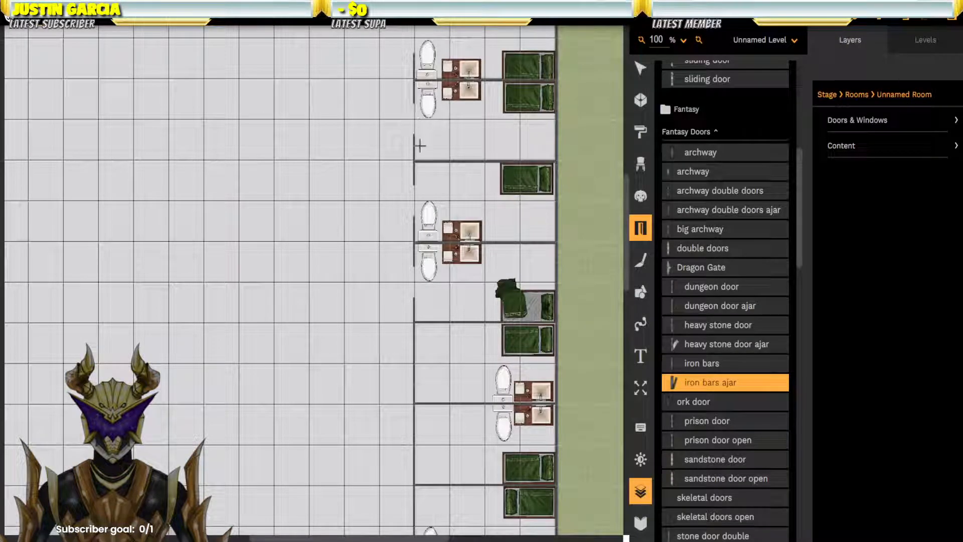
{"action": "scroll", "coordinate": [417, 200], "scroll_direction": "down", "scroll_amount": 3}
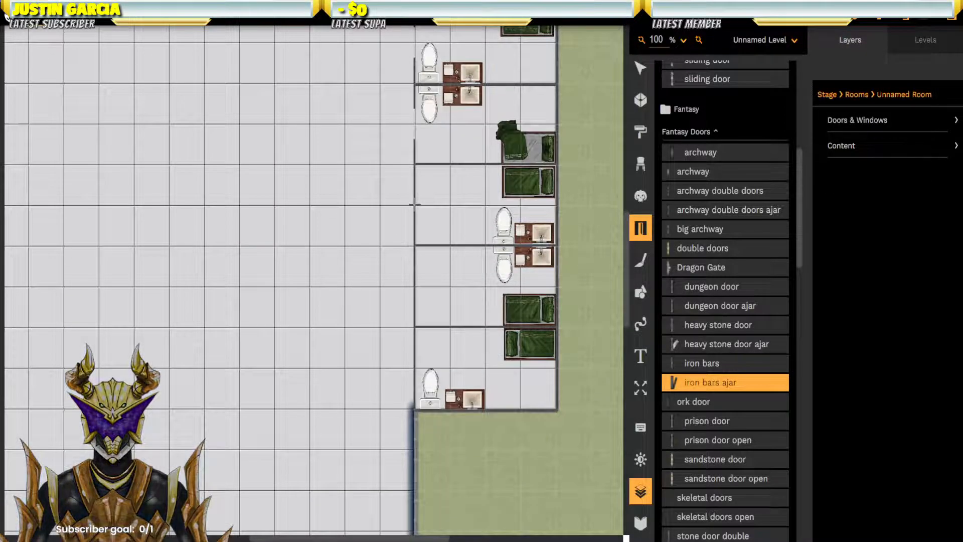
{"action": "left_click", "coordinate": [414, 205]}
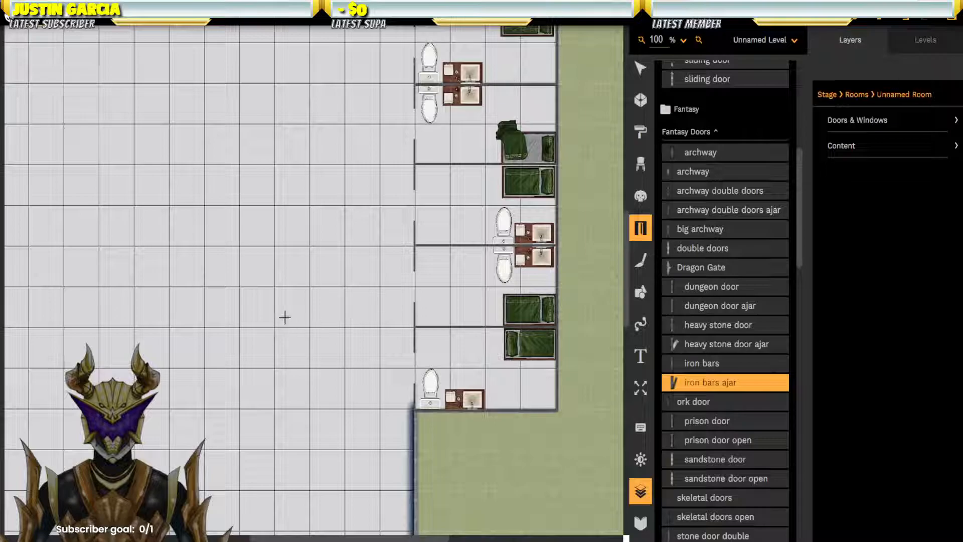
Step: Examine the overall prison layout, the square hall with its Dragon Gate and the corridor leading to the cell block
{"action": "scroll", "coordinate": [307, 296], "scroll_direction": "down", "scroll_amount": 6}
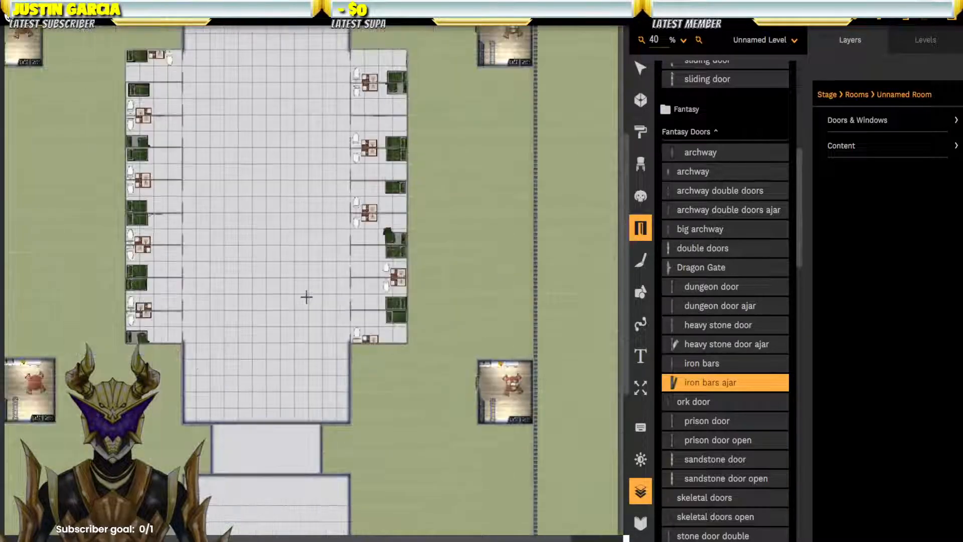
{"action": "scroll", "coordinate": [307, 297], "scroll_direction": "down", "scroll_amount": 1}
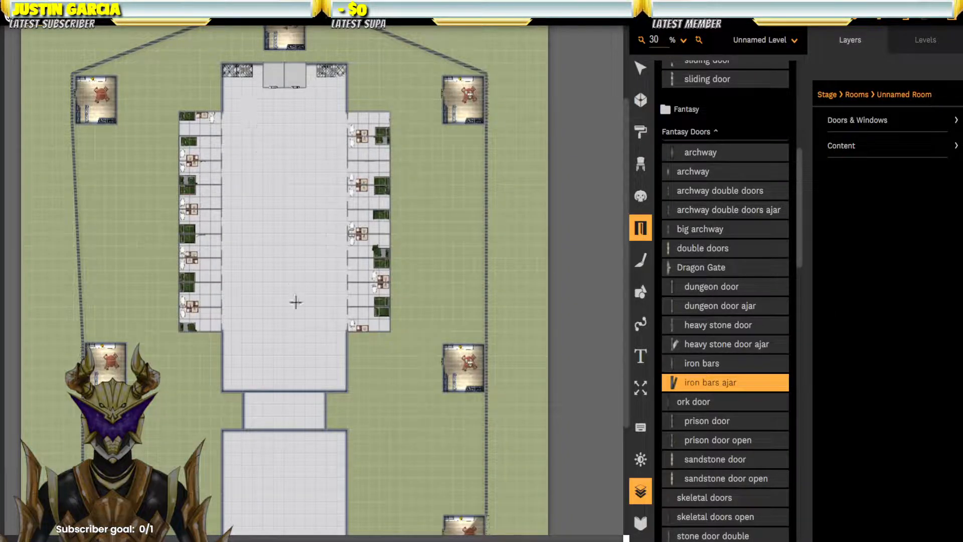
{"action": "scroll", "coordinate": [306, 259], "scroll_direction": "down", "scroll_amount": 5}
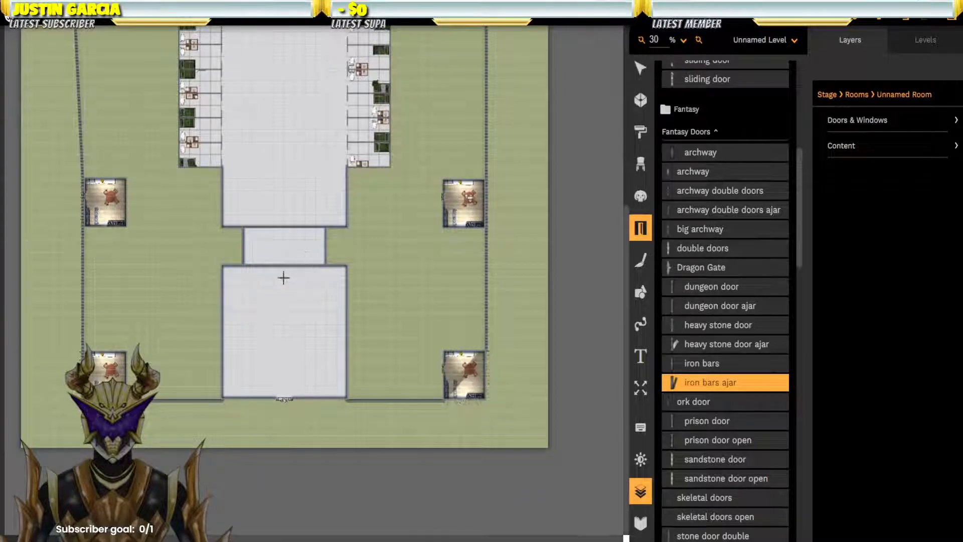
{"action": "scroll", "coordinate": [287, 385], "scroll_direction": "up", "scroll_amount": 8}
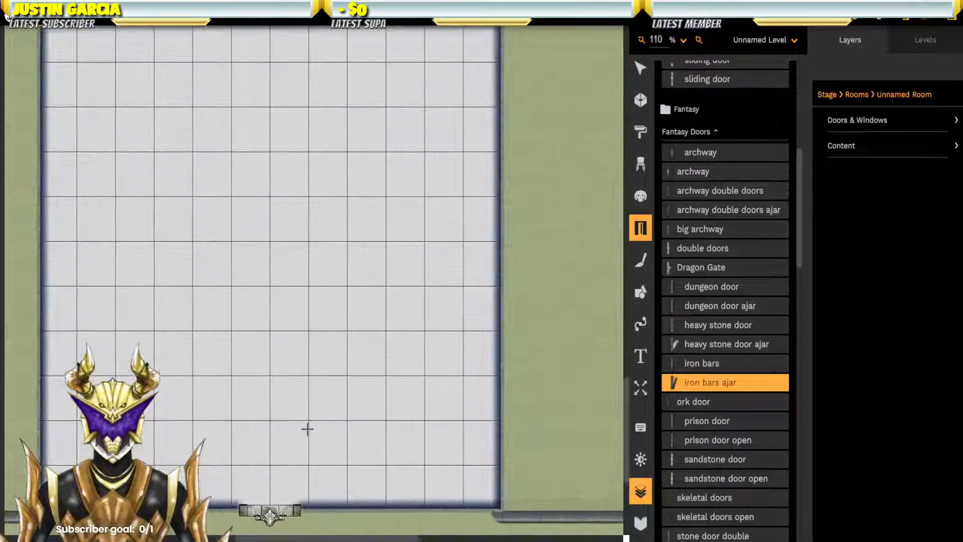
{"action": "scroll", "coordinate": [307, 429], "scroll_direction": "up", "scroll_amount": 1}
{"action": "left_click_drag", "start_coordinate": [282, 227], "coordinate": [428, 244]}
{"action": "left_click_drag", "start_coordinate": [456, 326], "coordinate": [368, 248]}
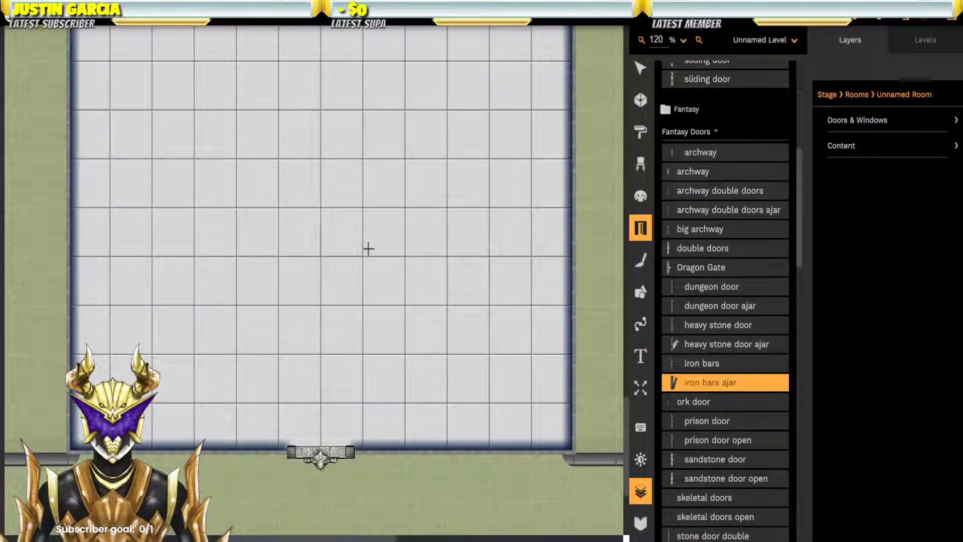
{"action": "scroll", "coordinate": [369, 249], "scroll_direction": "down", "scroll_amount": 1}
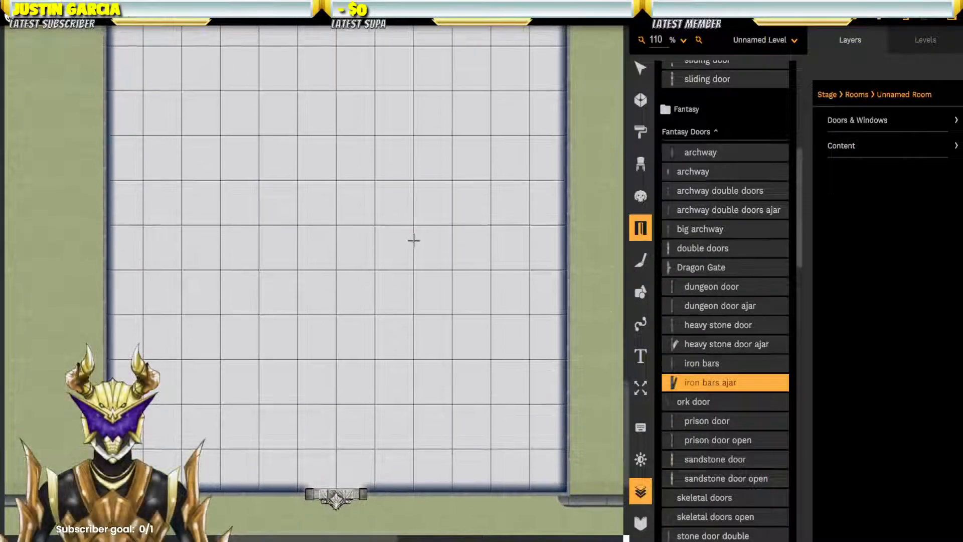
{"action": "scroll", "coordinate": [411, 239], "scroll_direction": "down", "scroll_amount": 1}
{"action": "scroll", "coordinate": [414, 240], "scroll_direction": "down", "scroll_amount": 1}
{"action": "scroll", "coordinate": [415, 238], "scroll_direction": "down", "scroll_amount": 1}
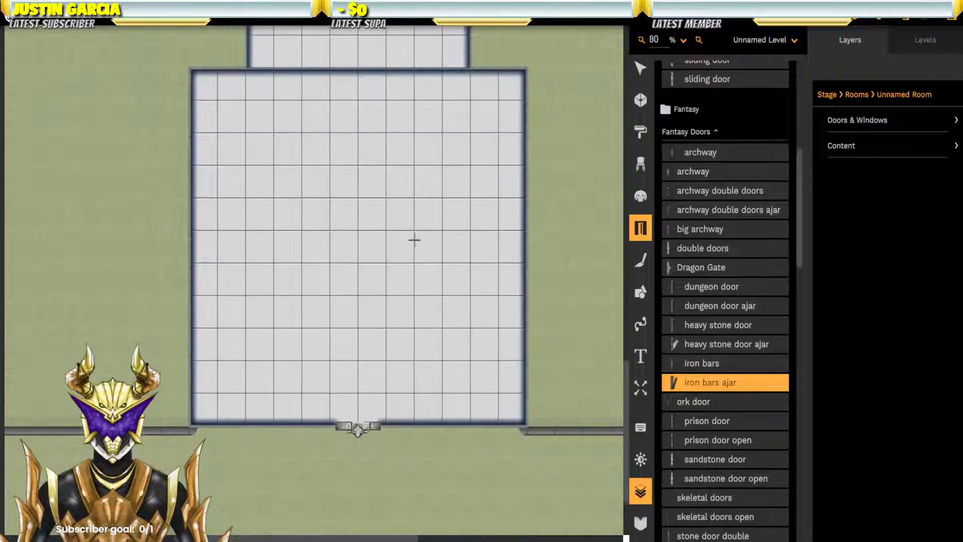
{"action": "left_click_drag", "start_coordinate": [399, 215], "coordinate": [392, 269]}
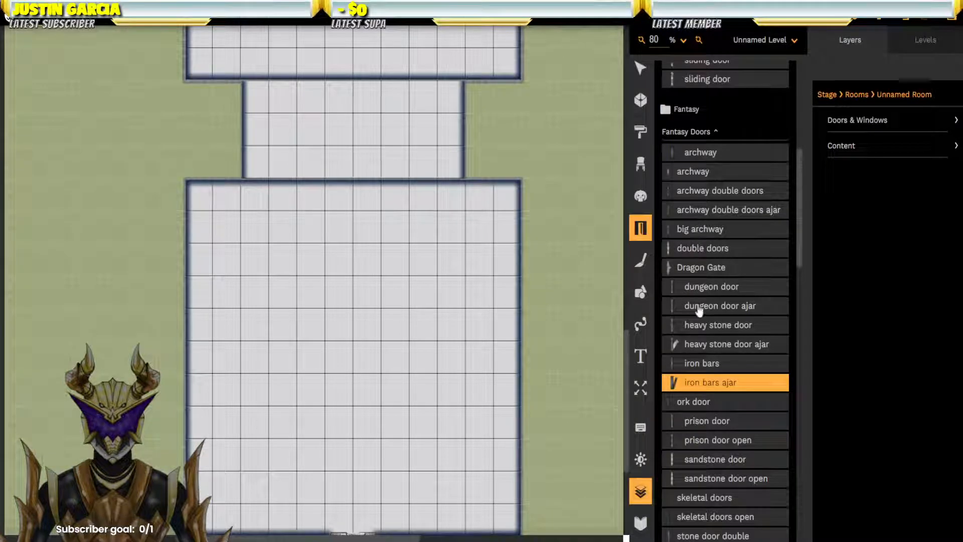
Step: Preview the rusty hatch, big rusty hatch, stone double doors open and big passage for the wall between the square hall and corridor
{"action": "scroll", "coordinate": [696, 311], "scroll_direction": "up", "scroll_amount": 5}
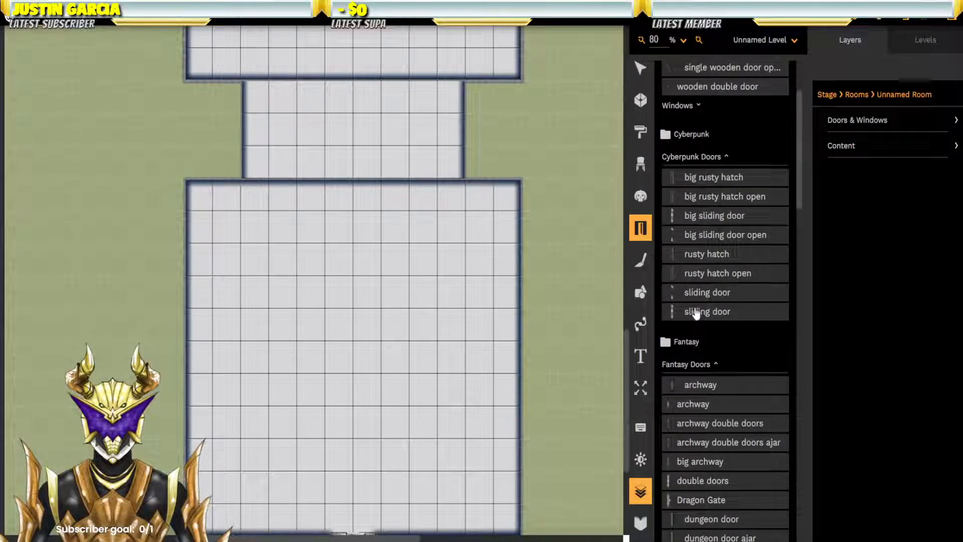
{"action": "scroll", "coordinate": [697, 312], "scroll_direction": "up", "scroll_amount": 2}
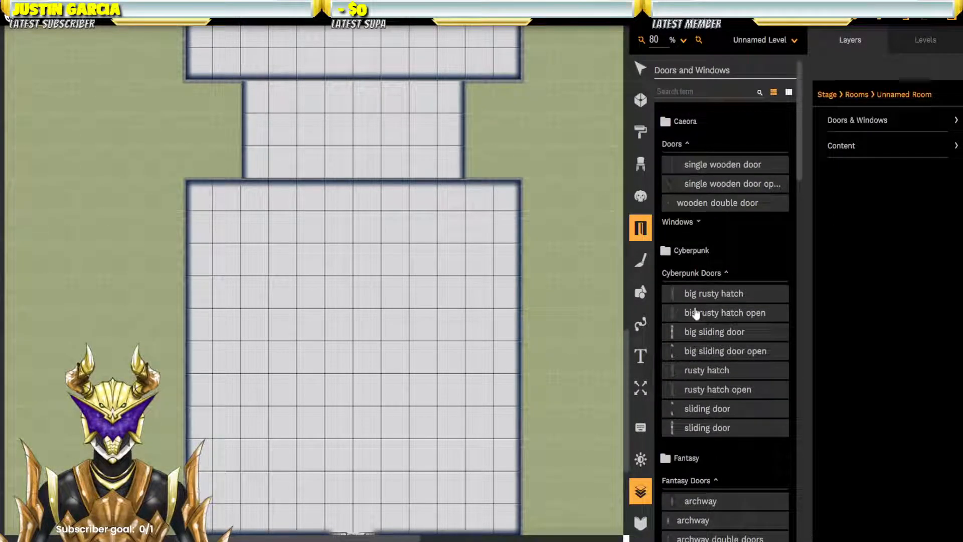
{"action": "scroll", "coordinate": [697, 313], "scroll_direction": "down", "scroll_amount": 2}
{"action": "left_click", "coordinate": [697, 312]}
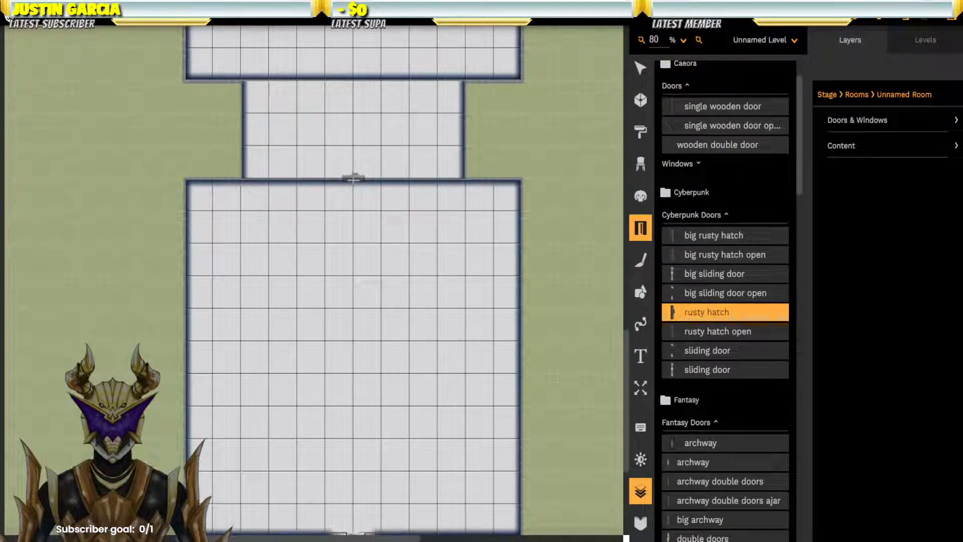
{"action": "left_click", "coordinate": [687, 237]}
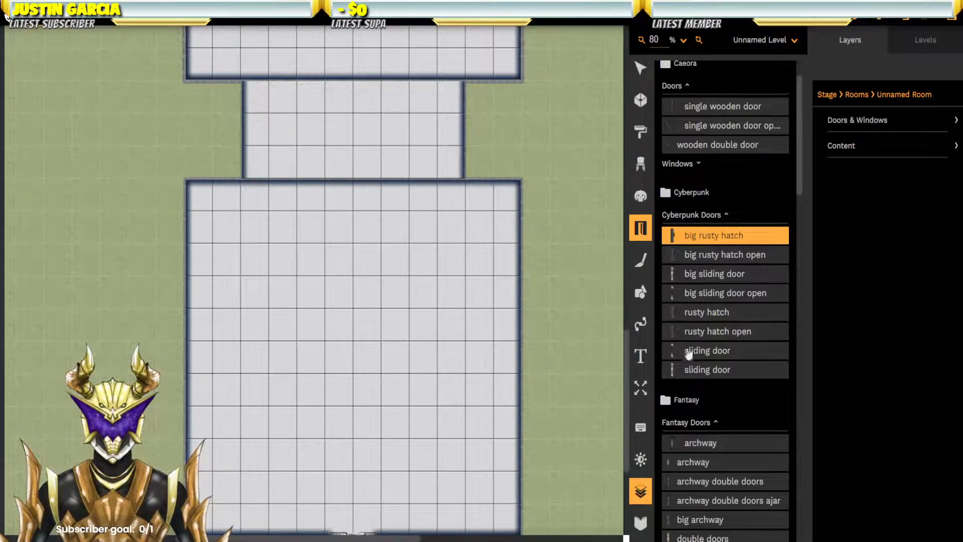
{"action": "scroll", "coordinate": [685, 331], "scroll_direction": "down", "scroll_amount": 5}
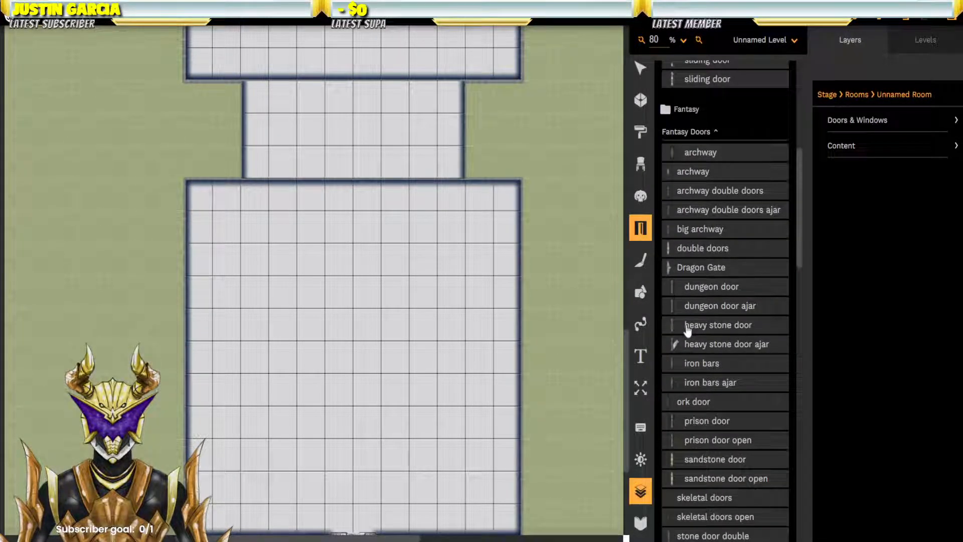
{"action": "scroll", "coordinate": [688, 331], "scroll_direction": "down", "scroll_amount": 4}
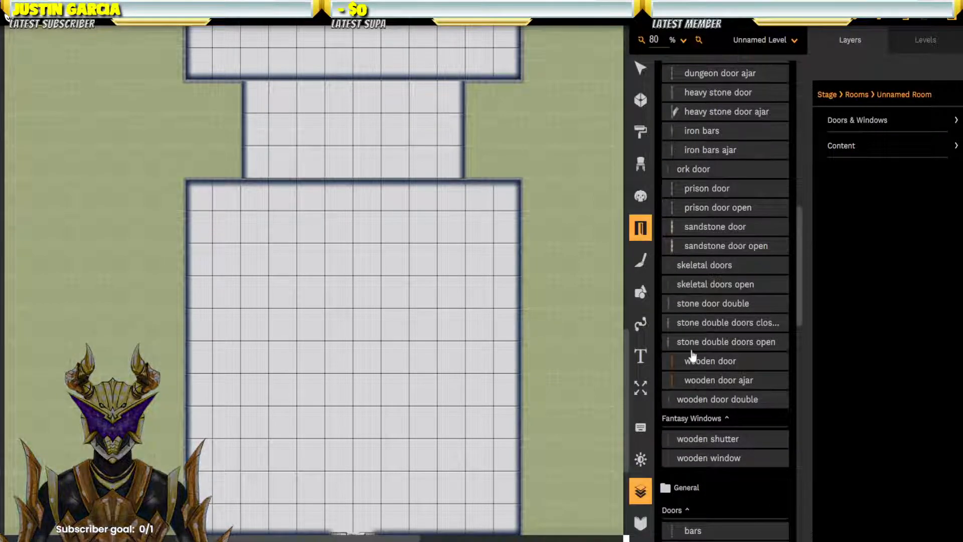
{"action": "left_click", "coordinate": [692, 342]}
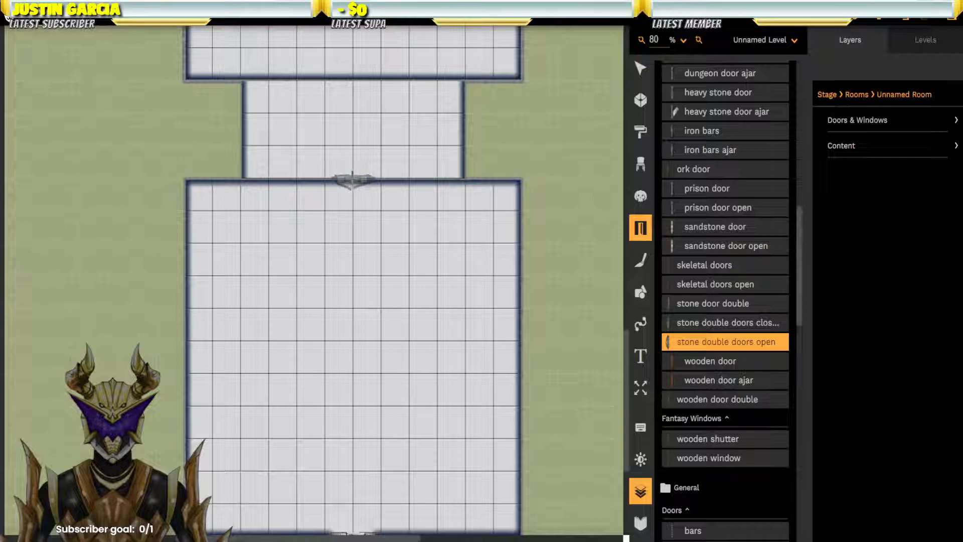
{"action": "scroll", "coordinate": [726, 291], "scroll_direction": "down", "scroll_amount": 6}
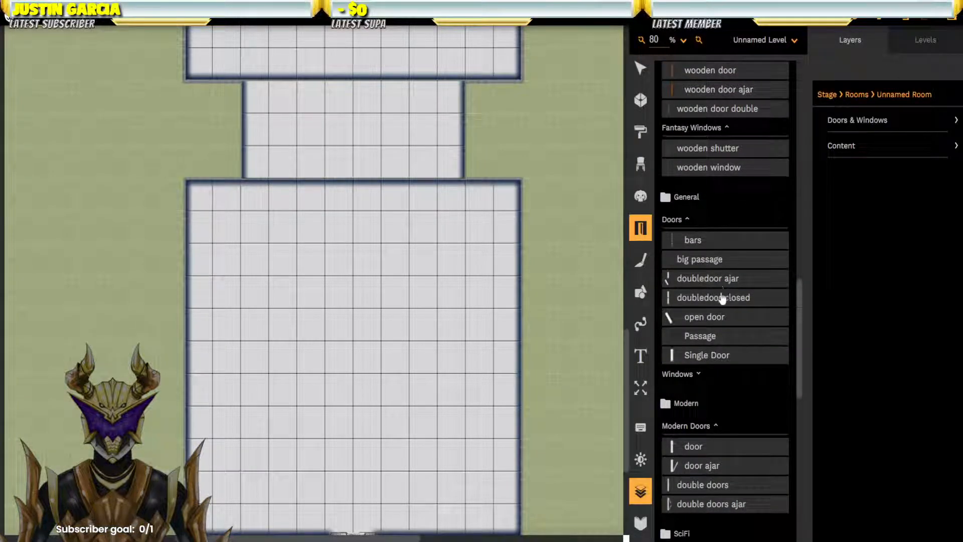
{"action": "left_click", "coordinate": [703, 260]}
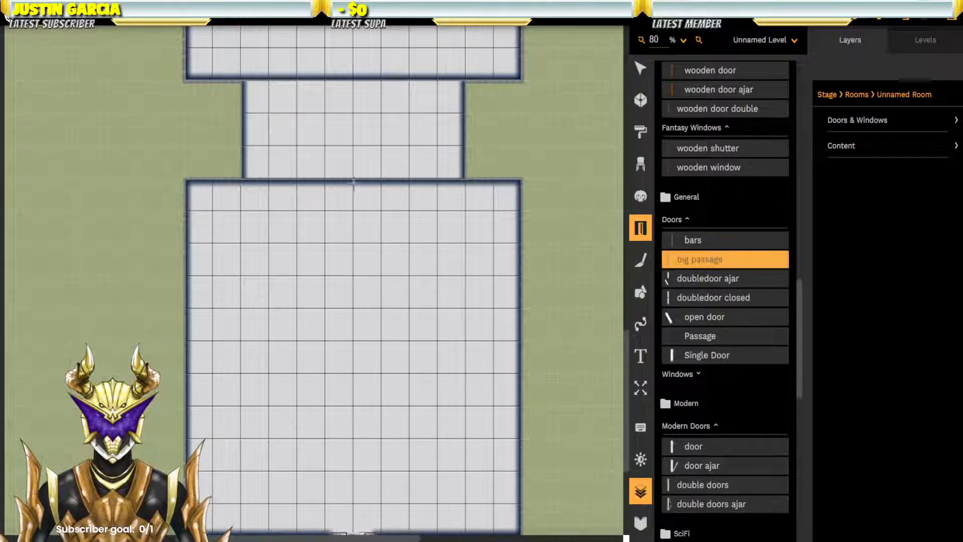
Step: Compare the SciFi airlock doors and place an Airlock Retro Closed door midway along the wall between the square hall and the corridor
{"action": "scroll", "coordinate": [723, 257], "scroll_direction": "down", "scroll_amount": 5}
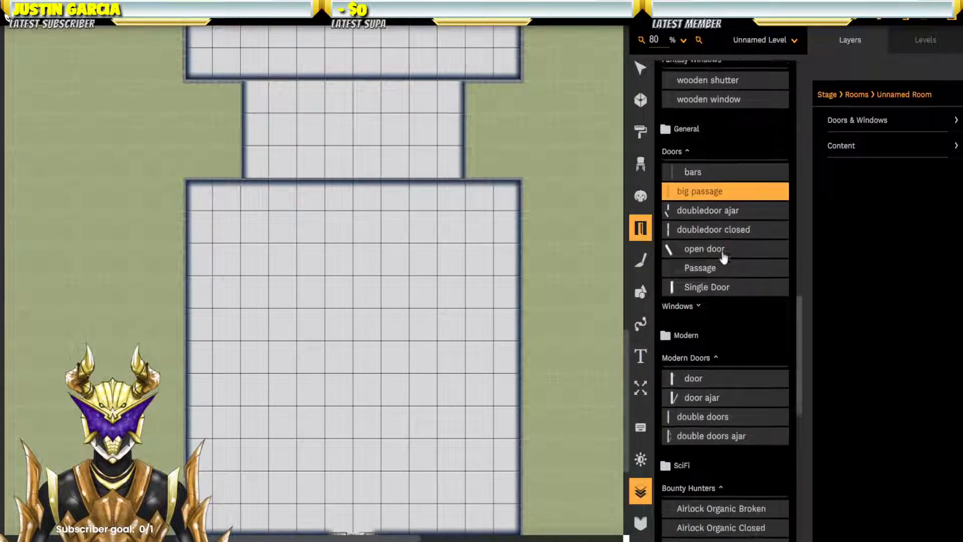
{"action": "scroll", "coordinate": [722, 259], "scroll_direction": "down", "scroll_amount": 7}
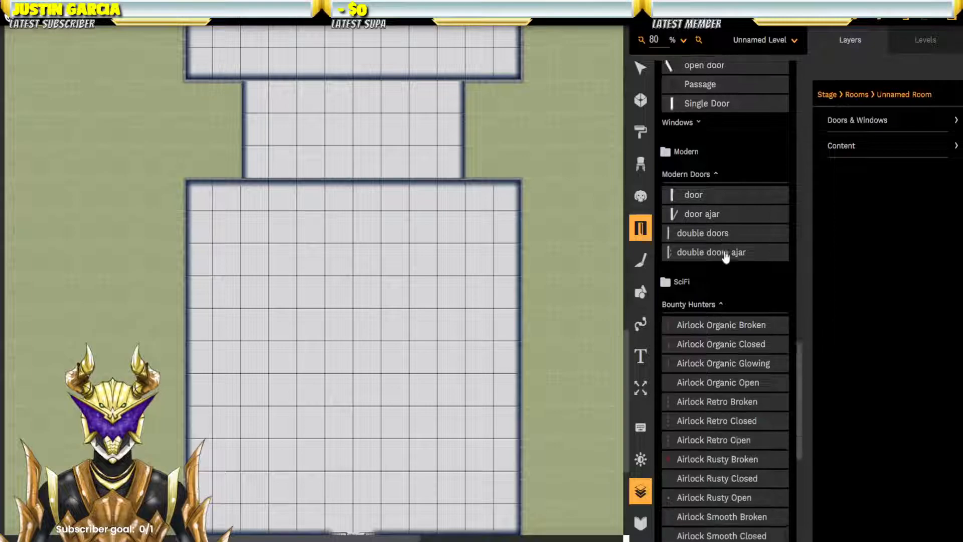
{"action": "scroll", "coordinate": [713, 319], "scroll_direction": "up", "scroll_amount": 3}
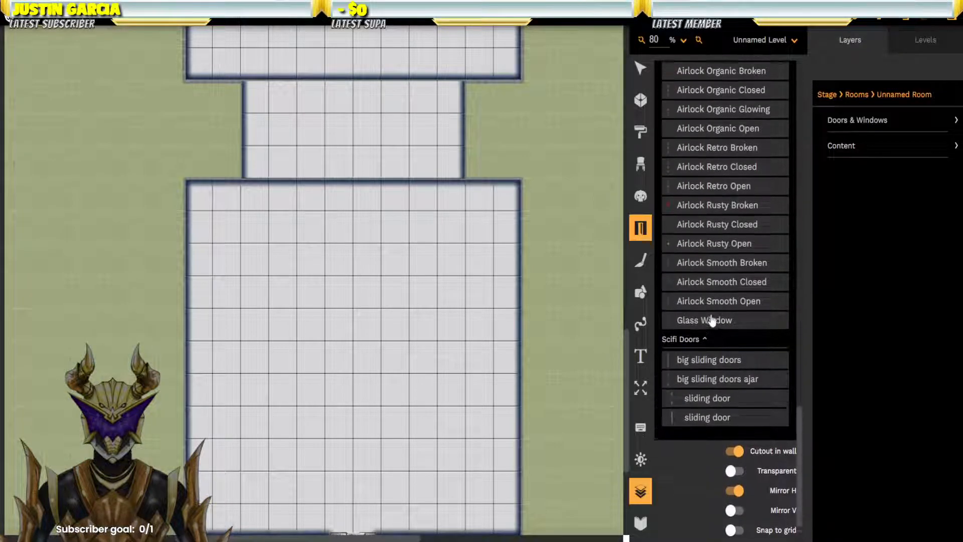
{"action": "left_click", "coordinate": [705, 341]}
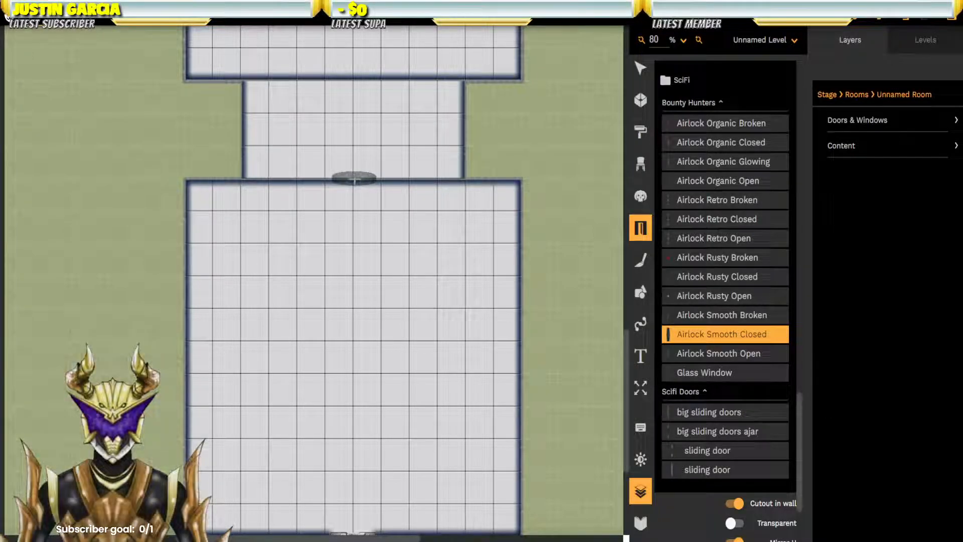
{"action": "left_click", "coordinate": [729, 312]}
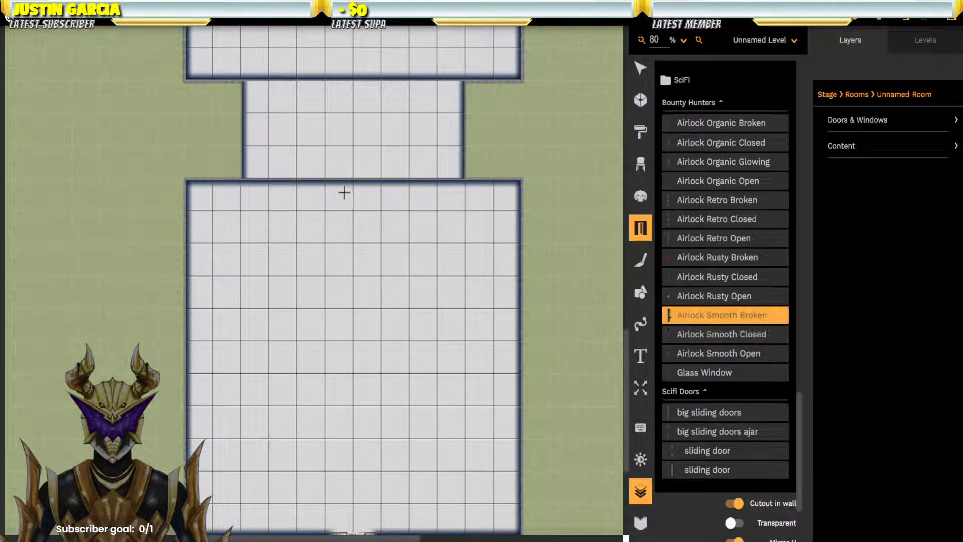
{"action": "left_click", "coordinate": [723, 276]}
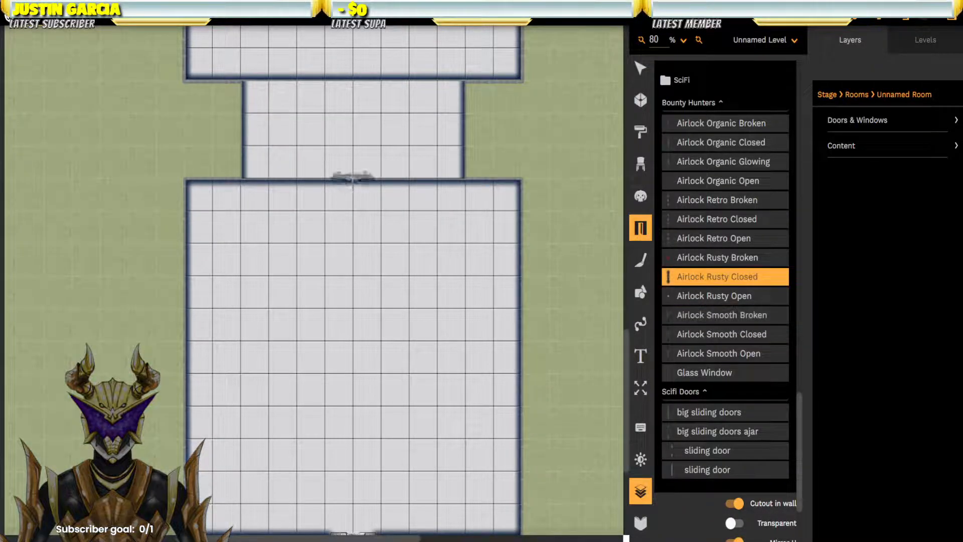
{"action": "left_click", "coordinate": [696, 242]}
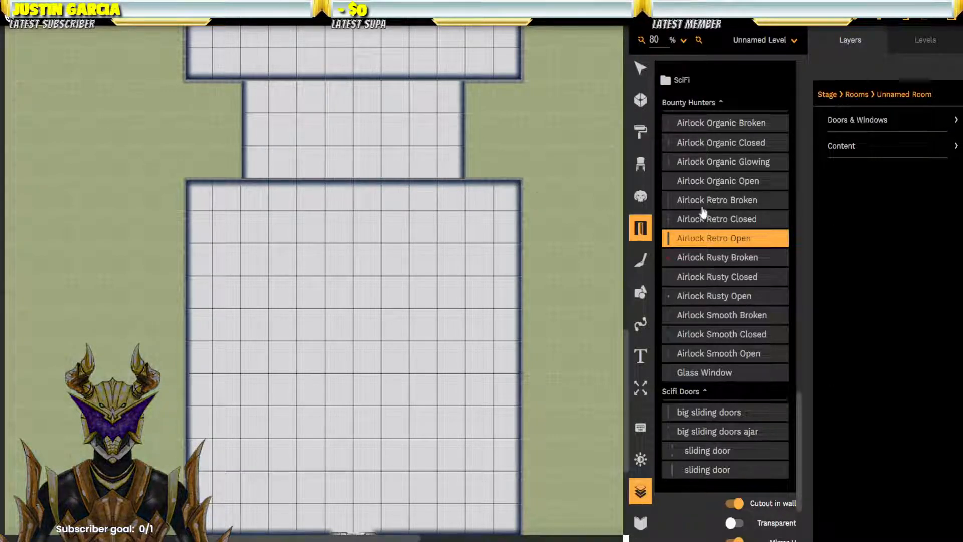
{"action": "left_click", "coordinate": [686, 219]}
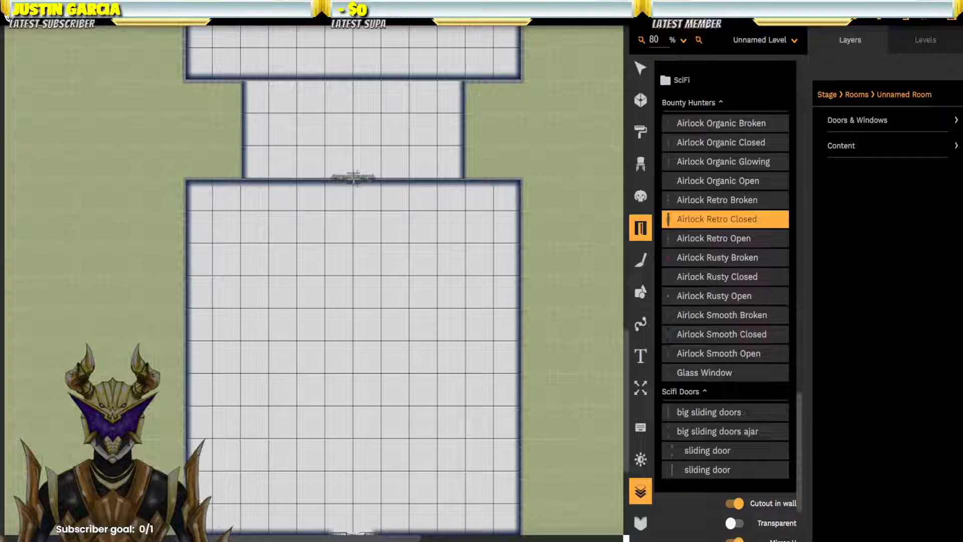
{"action": "left_click", "coordinate": [354, 177]}
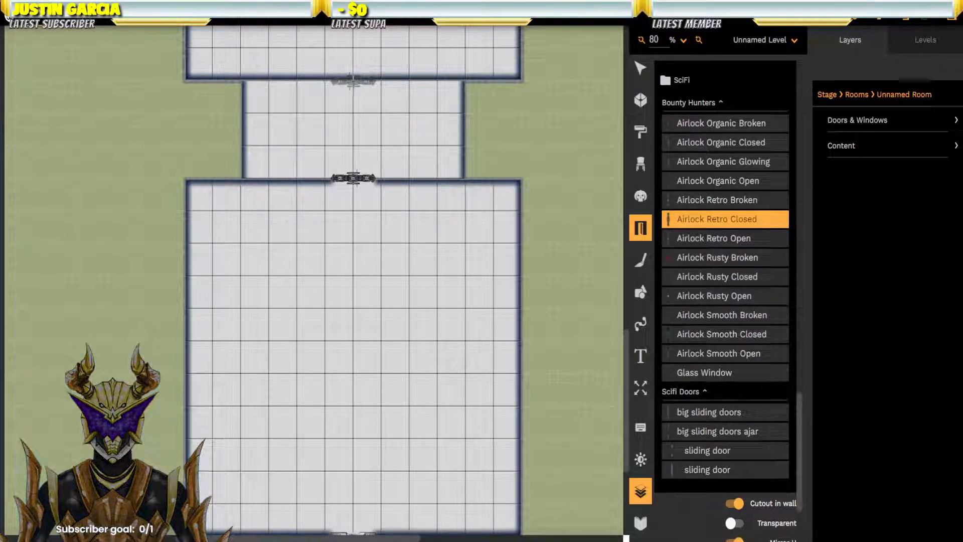
Step: Place an Airlock Retro Closed door midway along the wall between the corridor and the cell block hall
{"action": "left_click", "coordinate": [353, 80]}
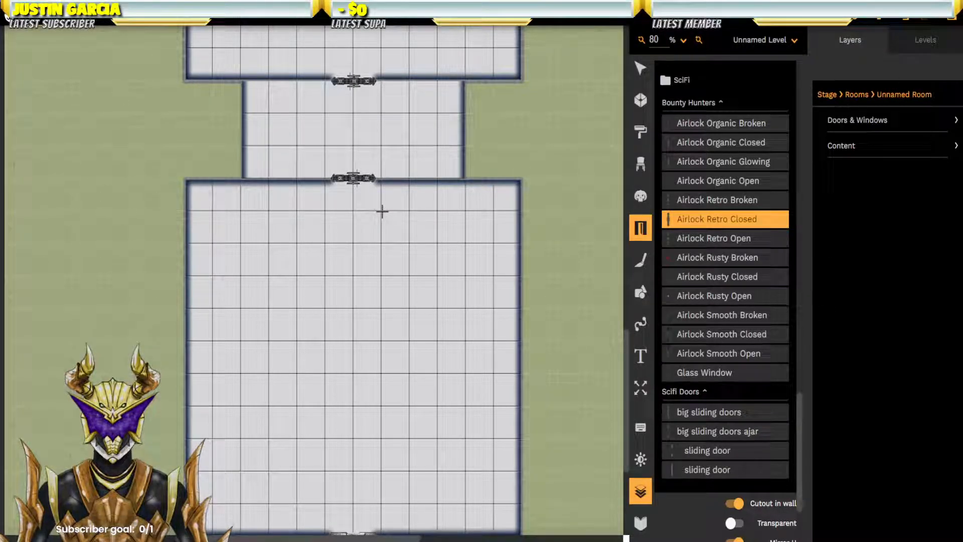
{"action": "scroll", "coordinate": [350, 229], "scroll_direction": "up", "scroll_amount": 5}
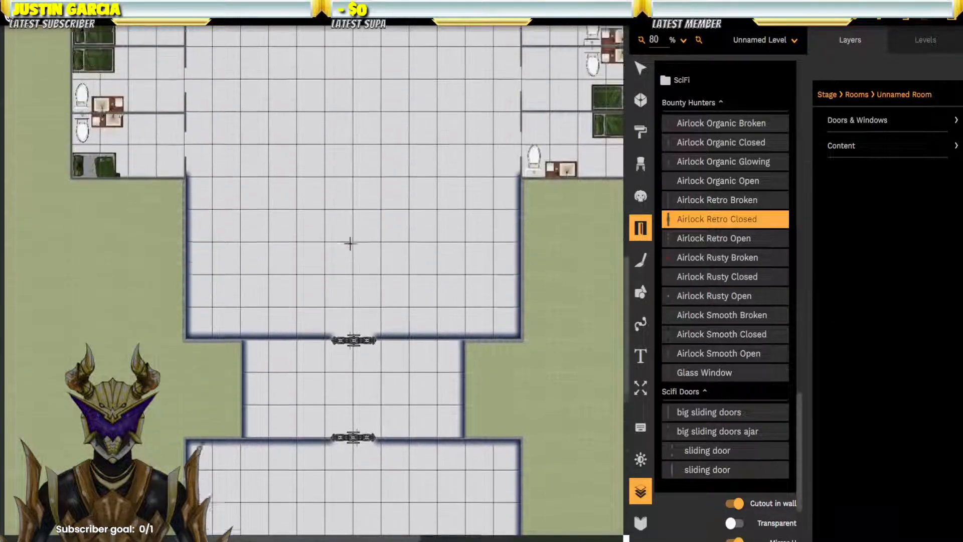
{"action": "scroll", "coordinate": [359, 241], "scroll_direction": "down", "scroll_amount": 3}
{"action": "scroll", "coordinate": [360, 241], "scroll_direction": "down", "scroll_amount": 2}
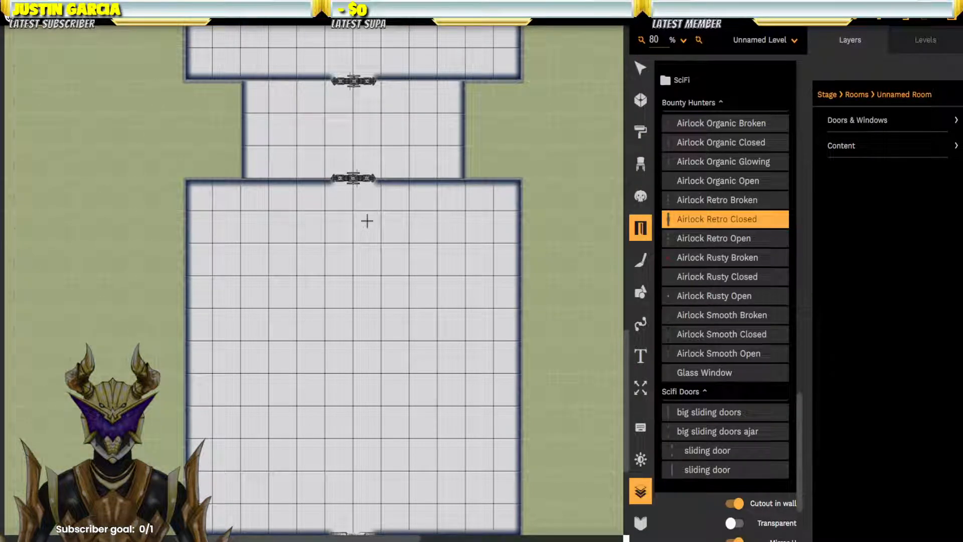
{"action": "key", "text": "s"}
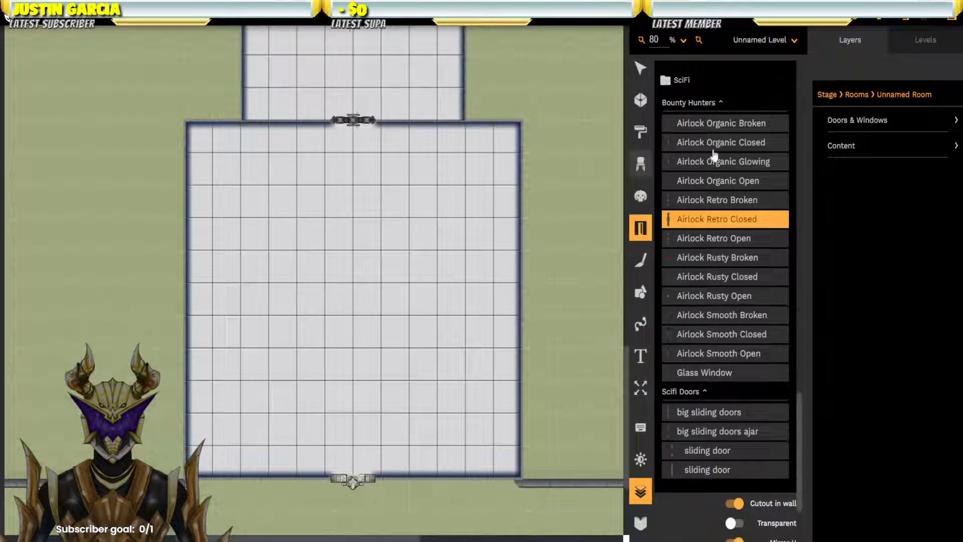
Step: Browse the prop library's folders from Bounty Hunters to Guest Artists, including the Caeora Dark Lord props
{"action": "key", "text": "p"}
{"action": "left_click", "coordinate": [521, 190]}
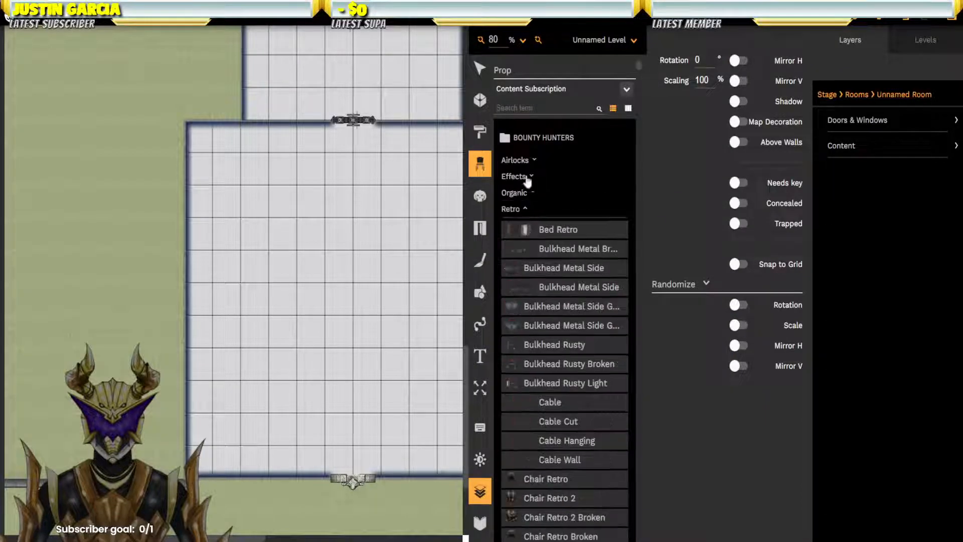
{"action": "left_click", "coordinate": [543, 138]}
{"action": "left_click", "coordinate": [530, 162]}
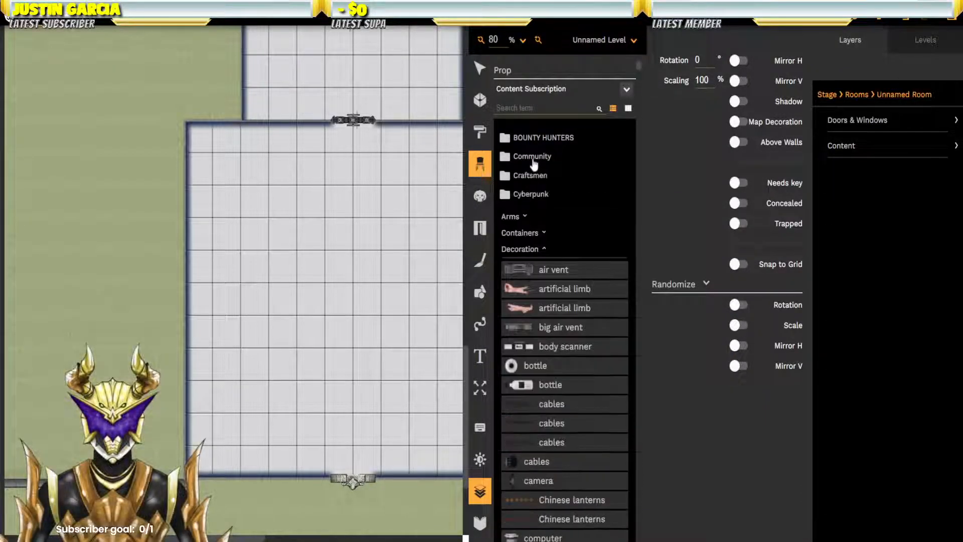
{"action": "left_click", "coordinate": [531, 197]}
{"action": "left_click", "coordinate": [526, 213]}
{"action": "left_click", "coordinate": [524, 232]}
{"action": "left_click", "coordinate": [521, 251]}
{"action": "left_click", "coordinate": [519, 269]}
{"action": "left_click", "coordinate": [525, 289]}
{"action": "left_click", "coordinate": [530, 307]}
{"action": "left_click", "coordinate": [531, 310]}
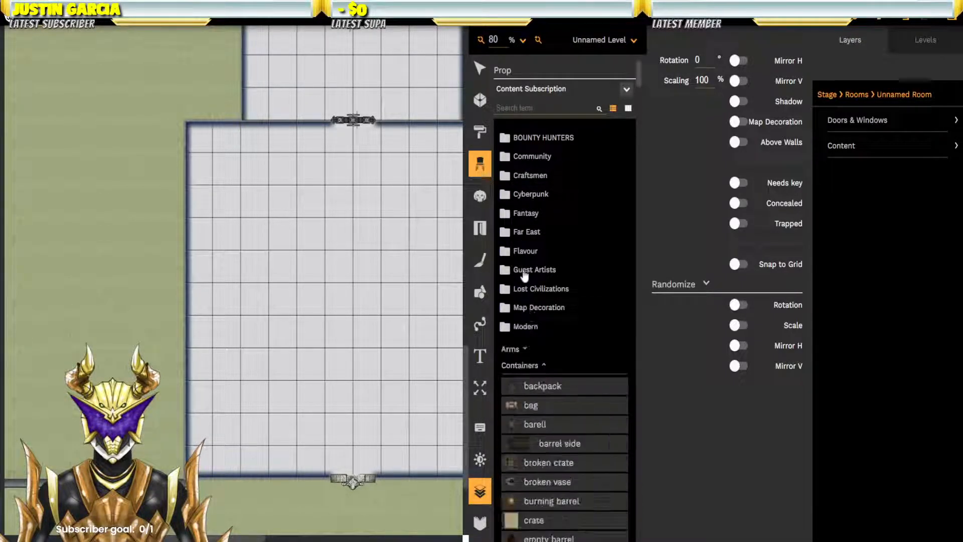
{"action": "left_click", "coordinate": [524, 271]}
{"action": "scroll", "coordinate": [562, 210], "scroll_direction": "down", "scroll_amount": 5}
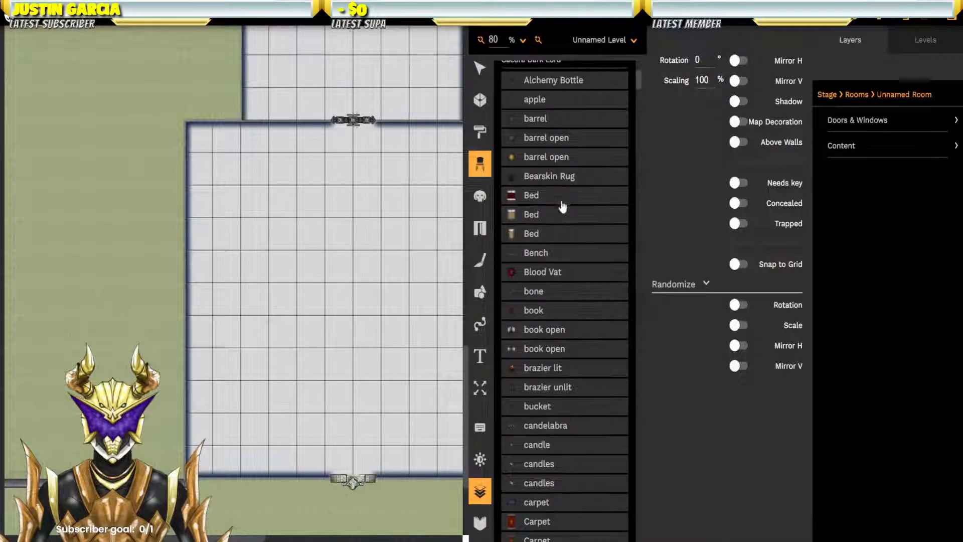
{"action": "scroll", "coordinate": [563, 206], "scroll_direction": "down", "scroll_amount": 5}
{"action": "scroll", "coordinate": [562, 206], "scroll_direction": "down", "scroll_amount": 9}
{"action": "scroll", "coordinate": [563, 203], "scroll_direction": "down", "scroll_amount": 3}
{"action": "scroll", "coordinate": [561, 201], "scroll_direction": "up", "scroll_amount": 20}
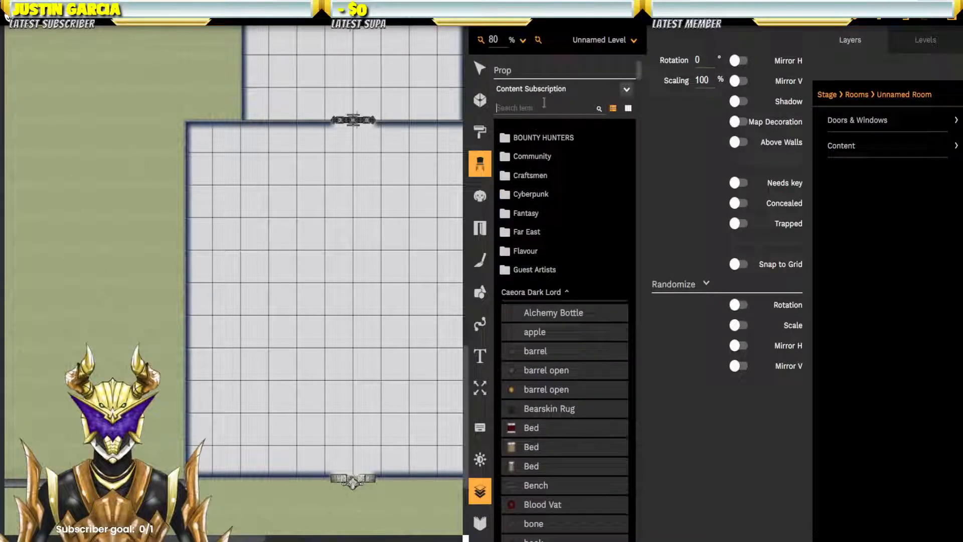
Step: Search the props for "desk" and place four computer desks in a row near the square hall's corridor-side wall, two on each side of the airlock
{"action": "left_click", "coordinate": [542, 111]}
{"action": "type", "text": "des"}
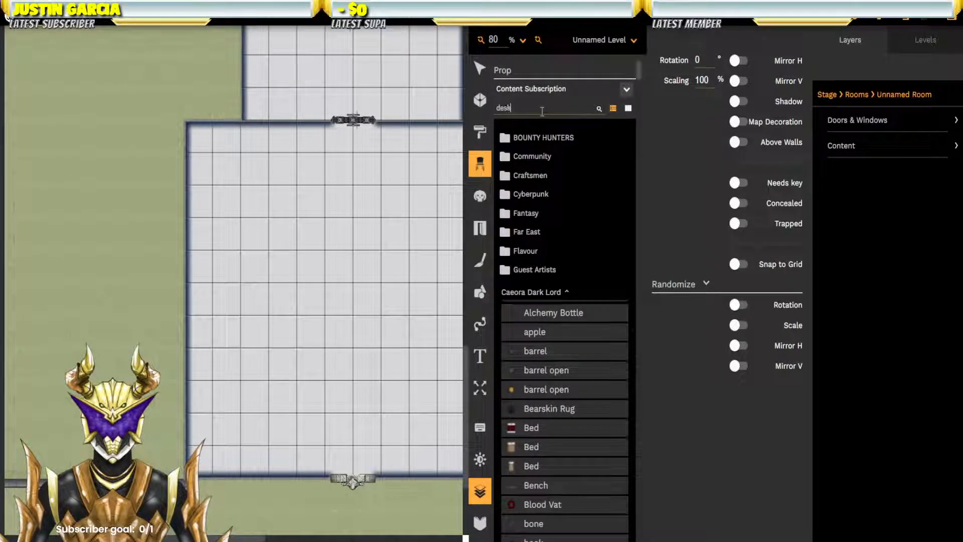
{"action": "type", "text": "k"}
{"action": "scroll", "coordinate": [550, 212], "scroll_direction": "down", "scroll_amount": 3}
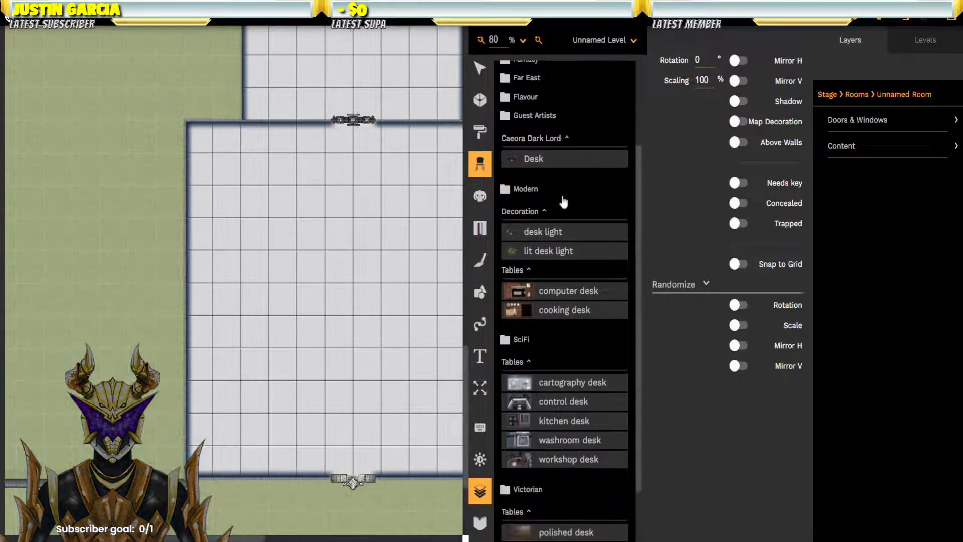
{"action": "left_click", "coordinate": [523, 297]}
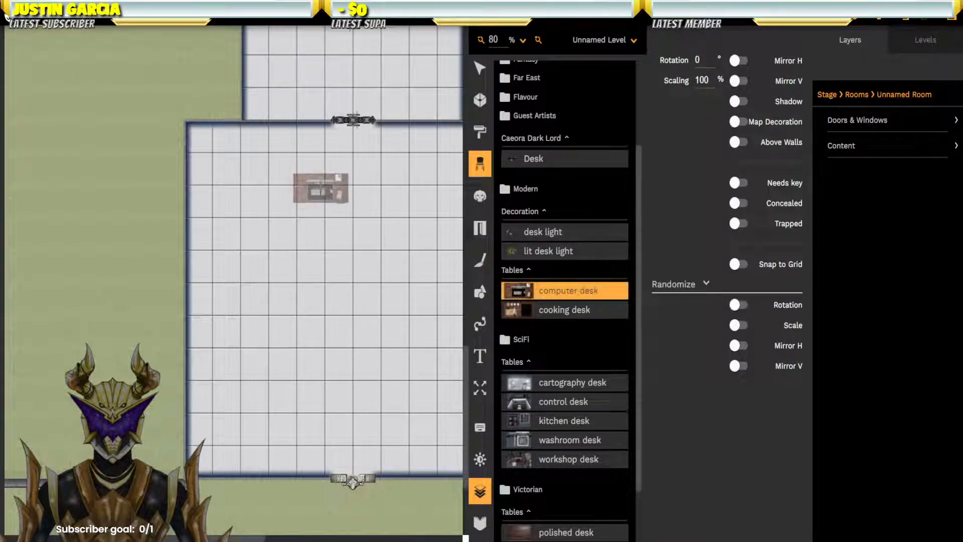
{"action": "left_click_drag", "start_coordinate": [394, 258], "coordinate": [312, 266]}
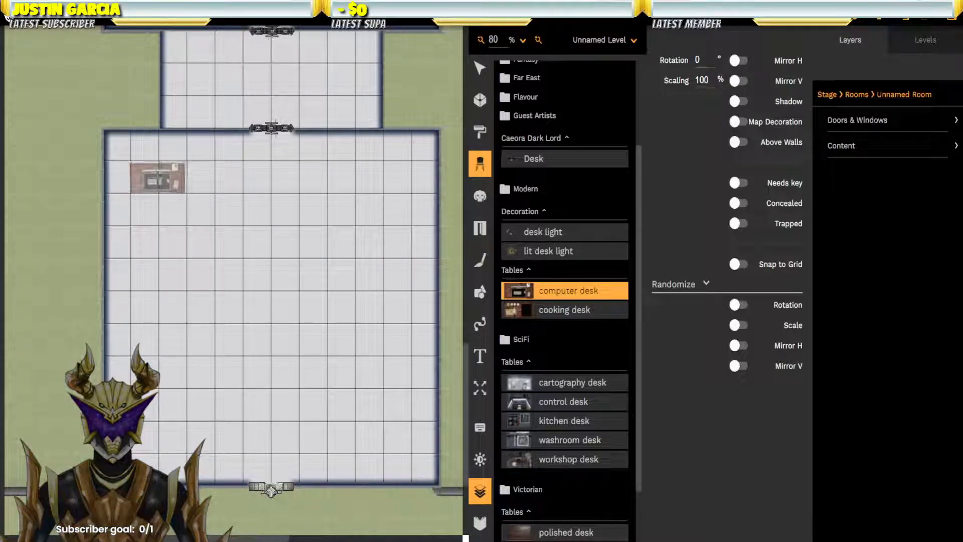
{"action": "left_click", "coordinate": [159, 177]}
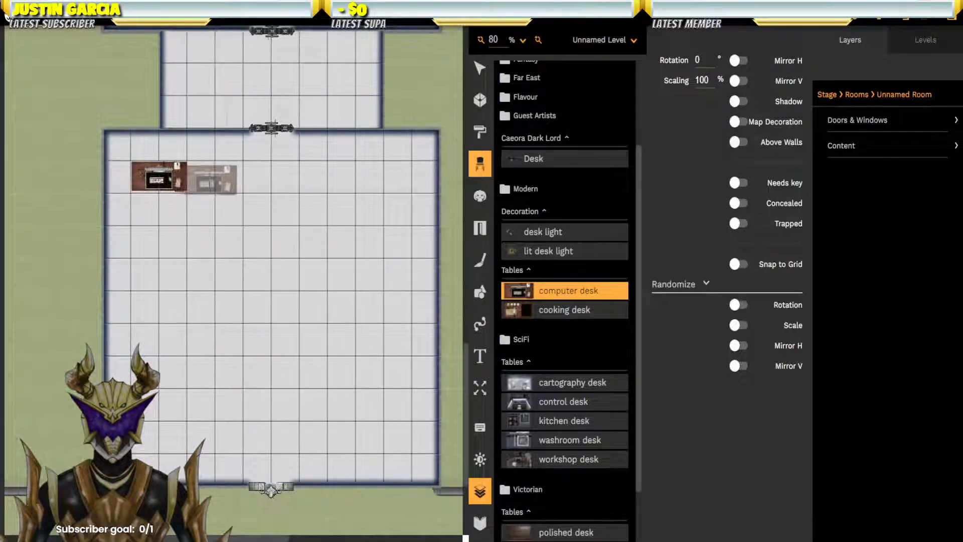
{"action": "left_click", "coordinate": [221, 177]}
{"action": "left_click", "coordinate": [353, 176]}
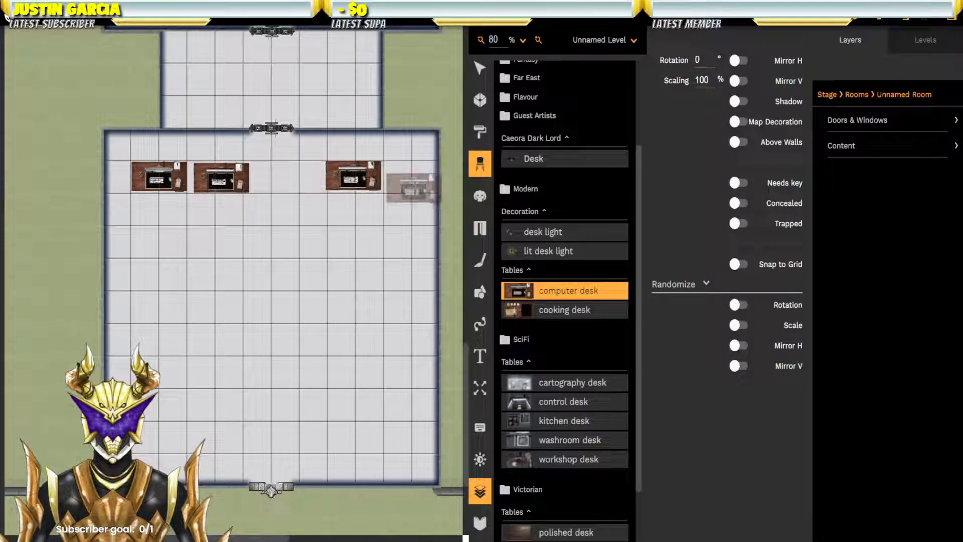
{"action": "left_click", "coordinate": [409, 177]}
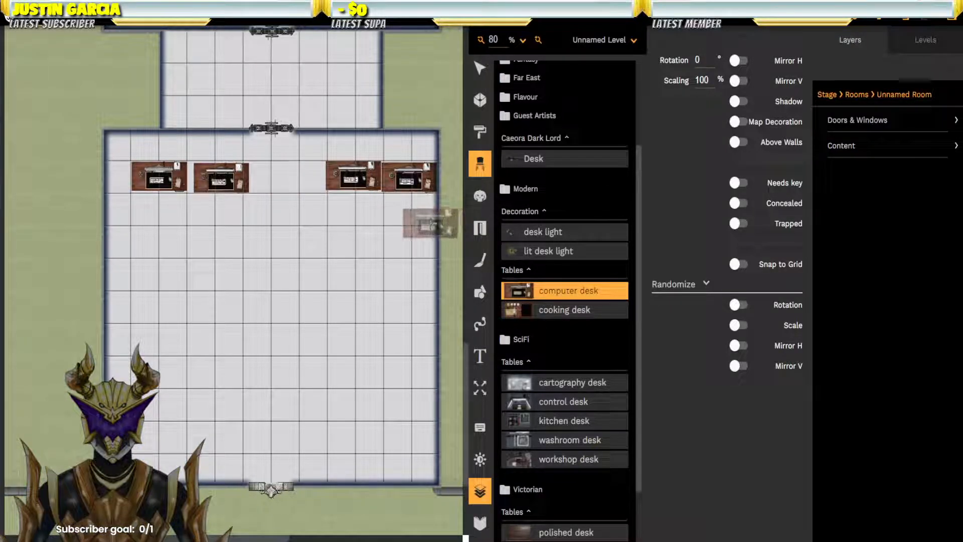
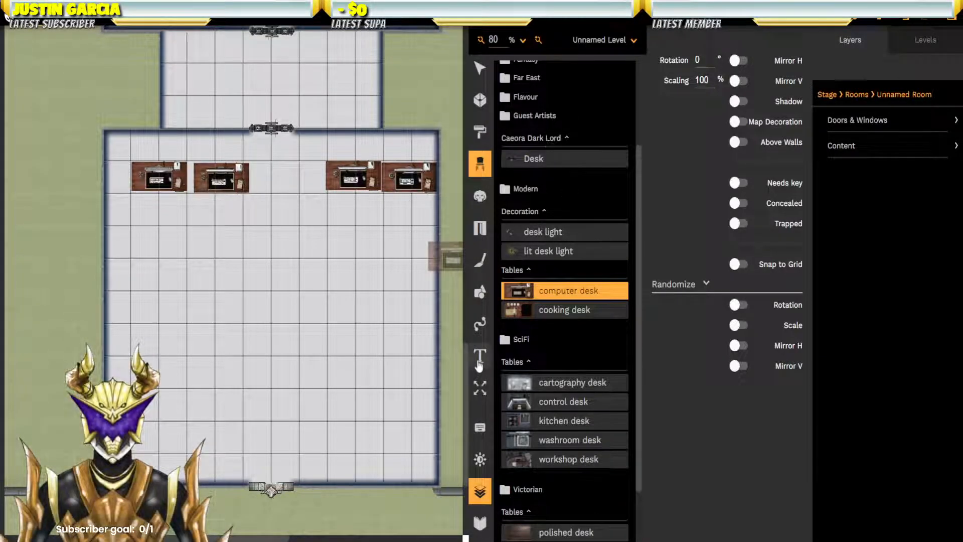
Step: Place two SciFi control desks along the corridor's right-hand wall, one in the upper corner and one in the lower corner
{"action": "scroll", "coordinate": [573, 323], "scroll_direction": "down", "scroll_amount": 3}
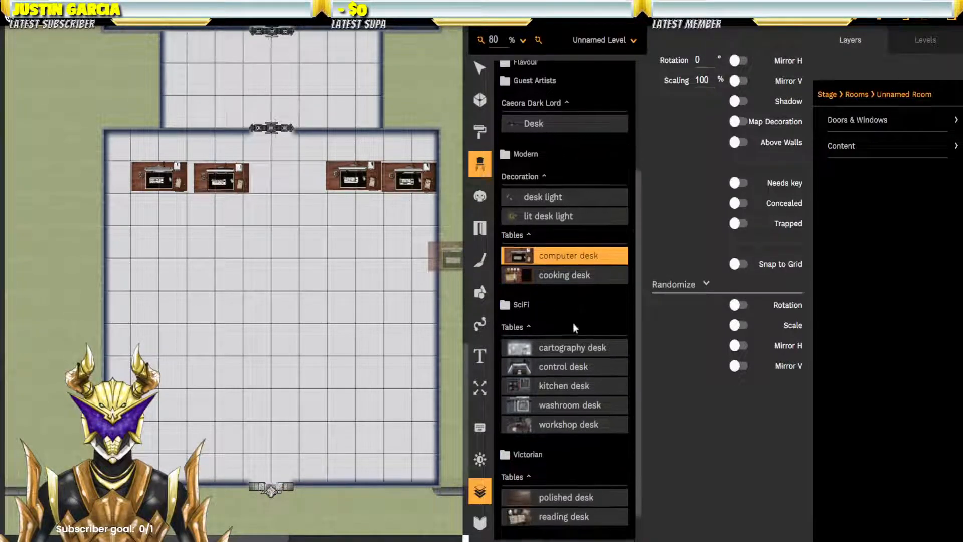
{"action": "left_click", "coordinate": [528, 338]}
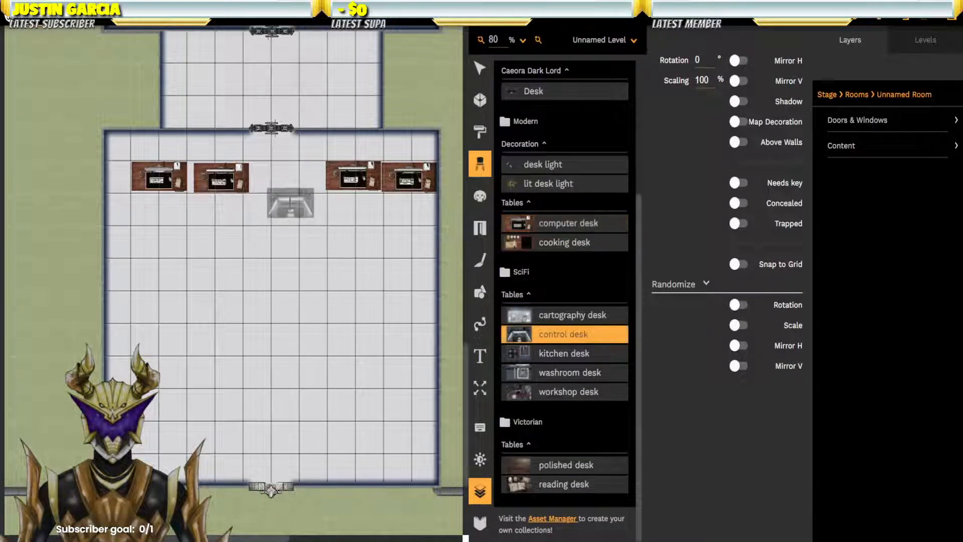
{"action": "scroll", "coordinate": [280, 206], "scroll_direction": "up", "scroll_amount": 3}
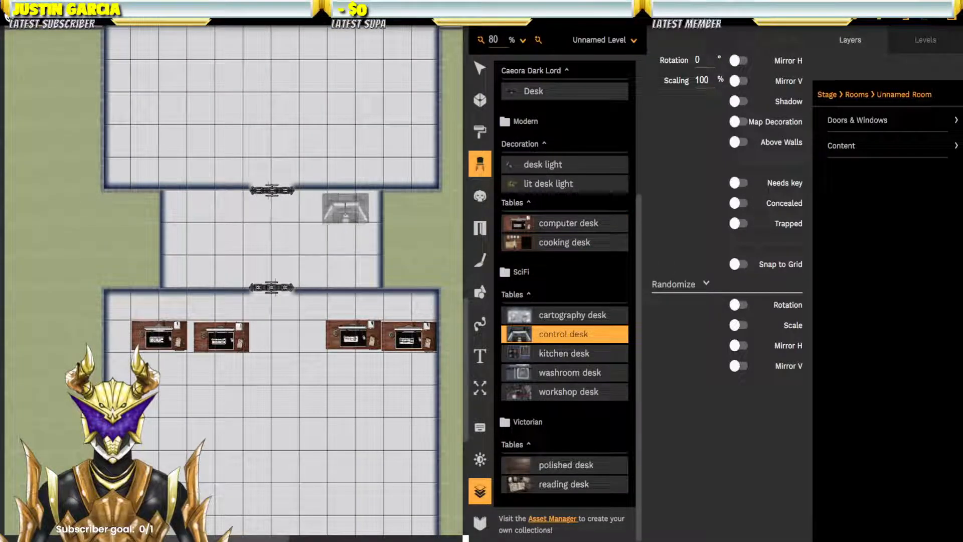
{"action": "left_click", "coordinate": [356, 207]}
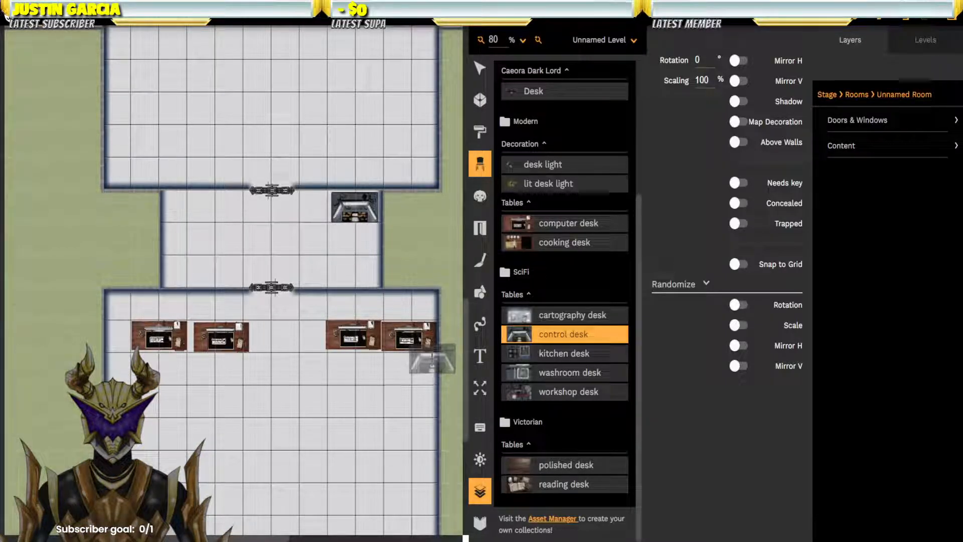
{"action": "left_click", "coordinate": [352, 267]}
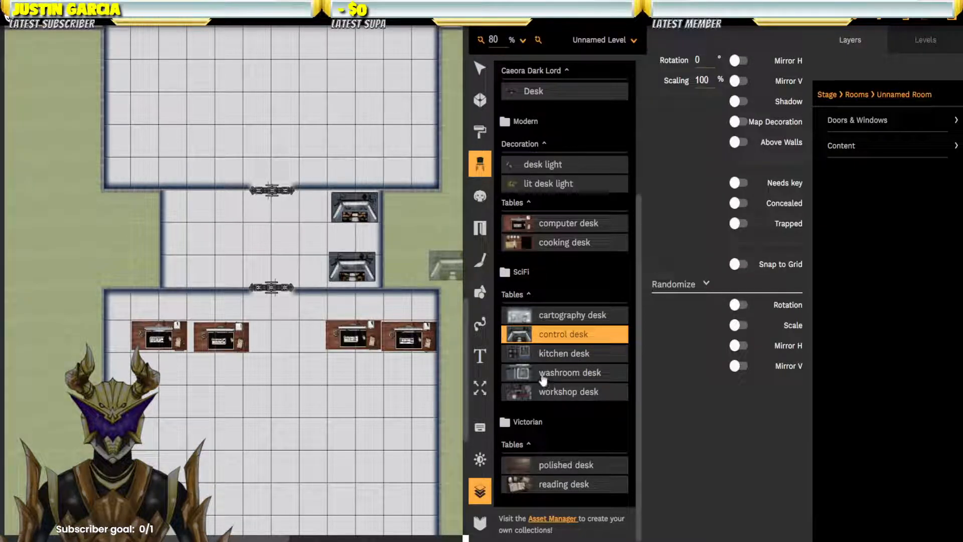
Step: Search the props for "chair" and place two work chairs beside the control desks in the corridor
{"action": "scroll", "coordinate": [560, 302], "scroll_direction": "up", "scroll_amount": 3}
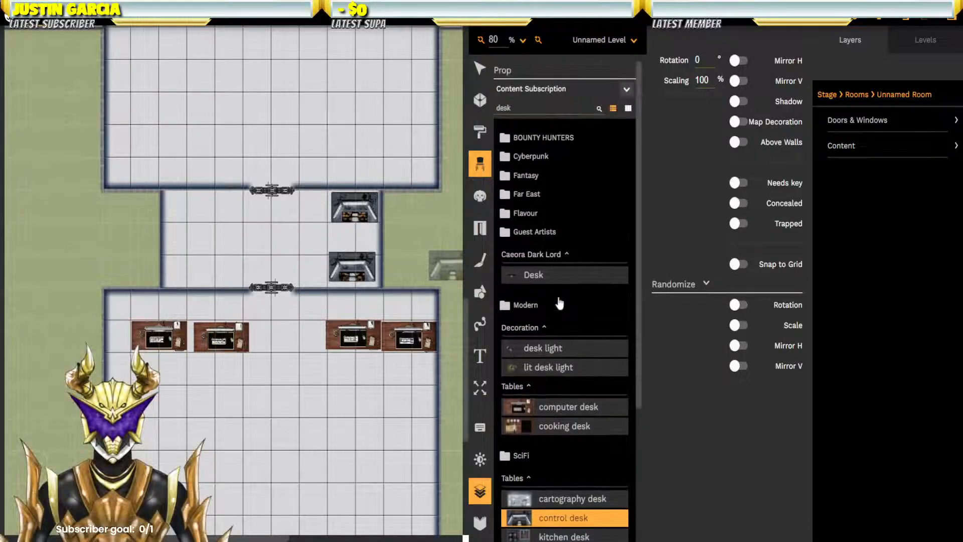
{"action": "scroll", "coordinate": [560, 303], "scroll_direction": "down", "scroll_amount": 4}
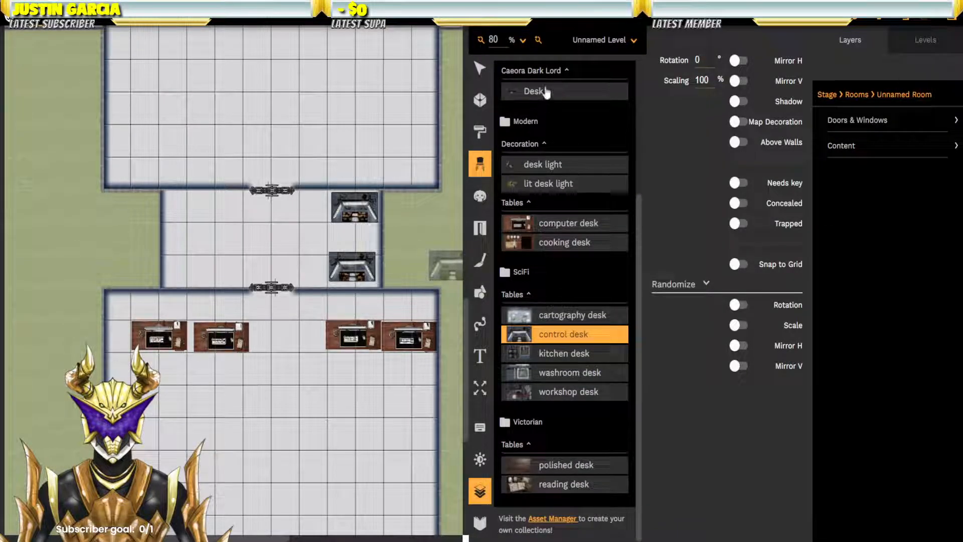
{"action": "scroll", "coordinate": [557, 302], "scroll_direction": "up", "scroll_amount": 3}
{"action": "double_click", "coordinate": [540, 109]}
{"action": "type", "text": "cha"}
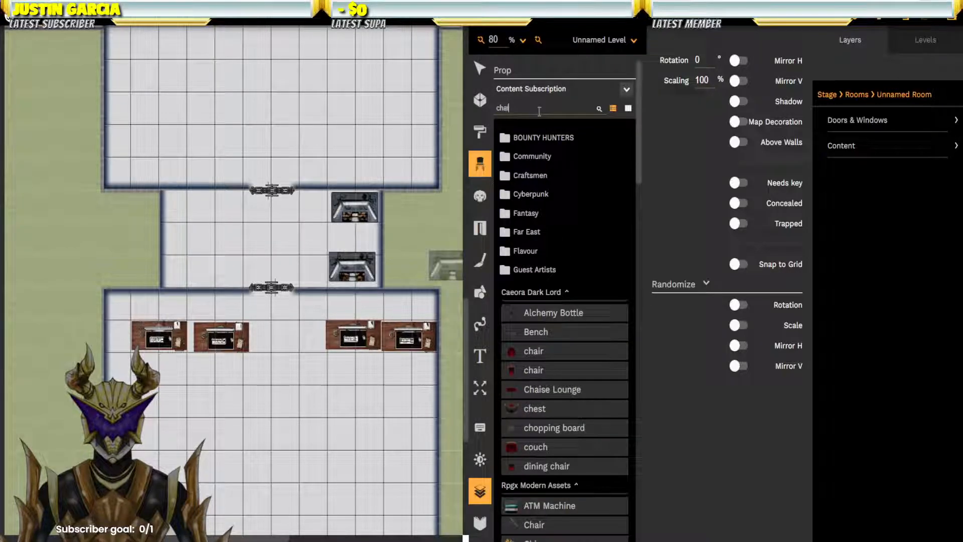
{"action": "type", "text": "ir"}
{"action": "scroll", "coordinate": [574, 244], "scroll_direction": "down", "scroll_amount": 4}
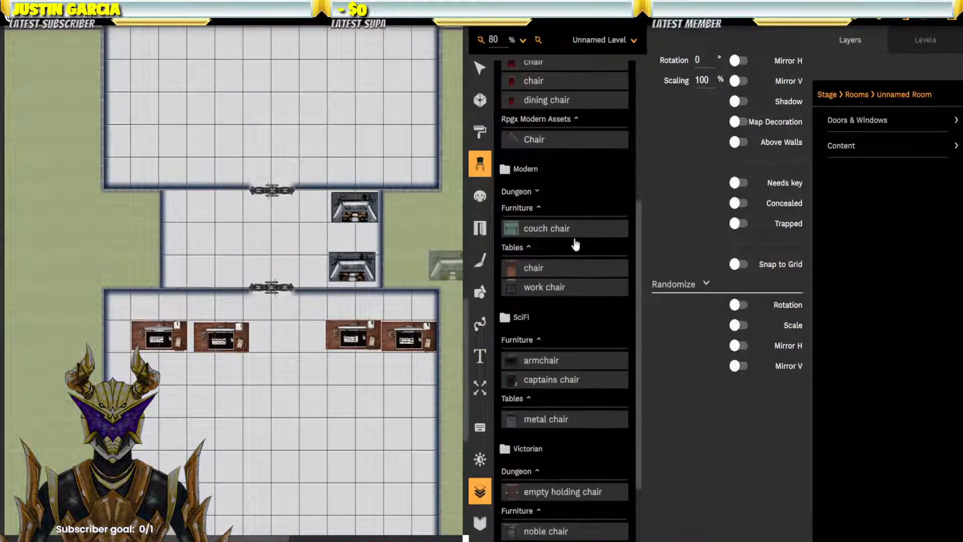
{"action": "left_click", "coordinate": [525, 288]}
{"action": "left_click", "coordinate": [316, 233]}
{"action": "left_click", "coordinate": [313, 257]}
Step: Place four work chairs in the square hall, one below each computer desk
{"action": "left_click_drag", "start_coordinate": [368, 289], "coordinate": [447, 208]}
{"action": "left_click", "coordinate": [254, 285]}
{"action": "left_click", "coordinate": [318, 285]}
{"action": "left_click_drag", "start_coordinate": [434, 286], "coordinate": [269, 274]}
{"action": "left_click", "coordinate": [288, 258]}
{"action": "left_click", "coordinate": [343, 269]}
{"action": "mouse_move", "coordinate": [240, 357]}
{"action": "left_mouse_down"}
{"action": "mouse_move", "coordinate": [303, 326]}
{"action": "mouse_move", "coordinate": [254, 354]}
{"action": "left_mouse_up"}
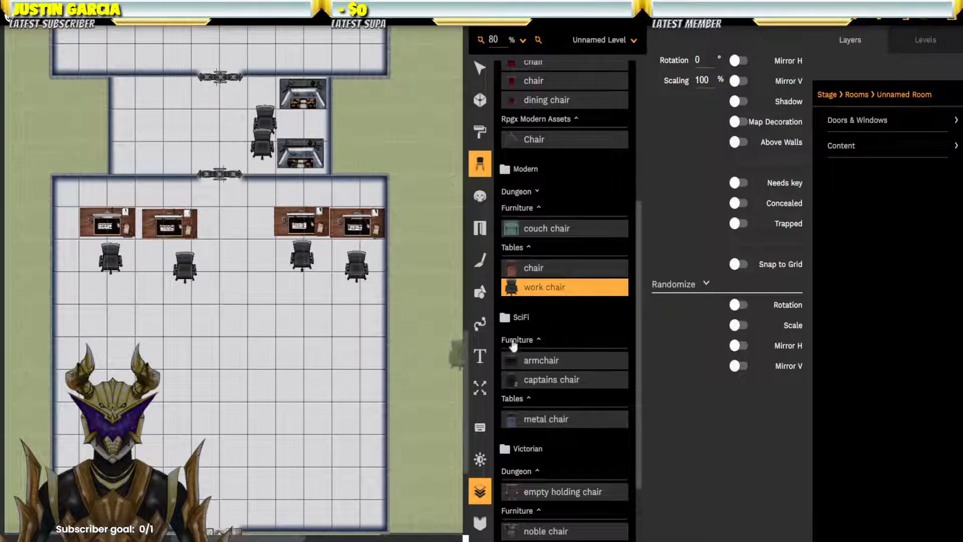
{"action": "scroll", "coordinate": [551, 328], "scroll_direction": "down", "scroll_amount": 1}
{"action": "scroll", "coordinate": [551, 328], "scroll_direction": "down", "scroll_amount": 2}
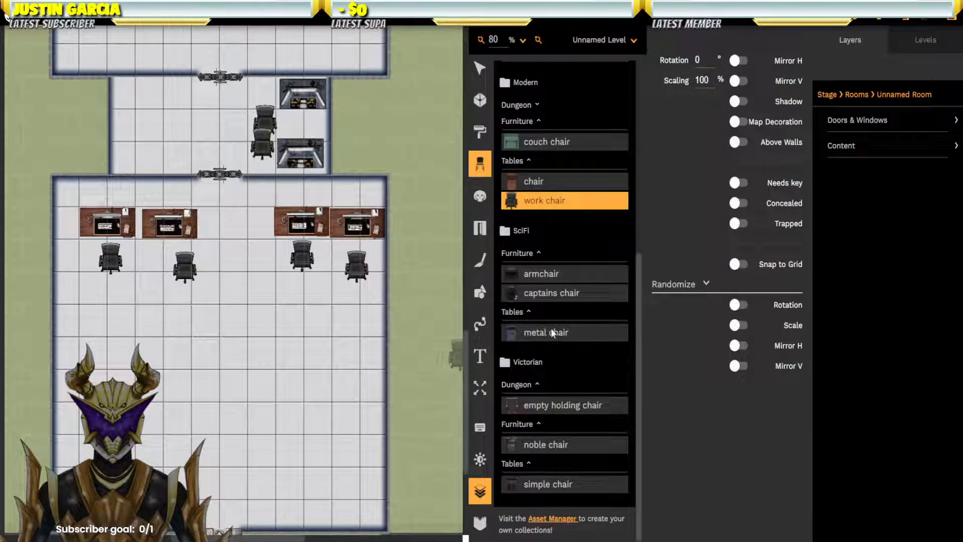
{"action": "left_click", "coordinate": [542, 485]}
{"action": "left_click", "coordinate": [310, 397]}
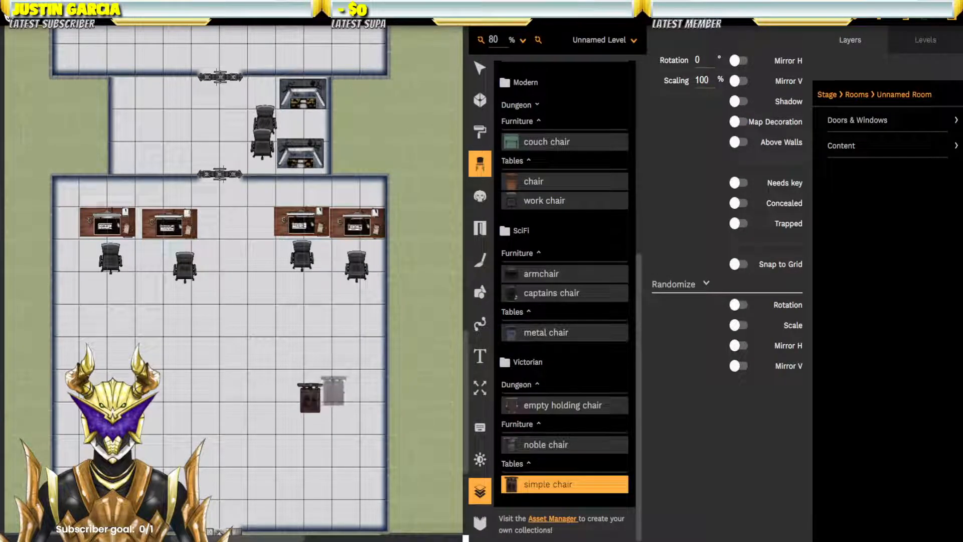
{"action": "left_click", "coordinate": [479, 69]}
{"action": "left_click", "coordinate": [313, 399]}
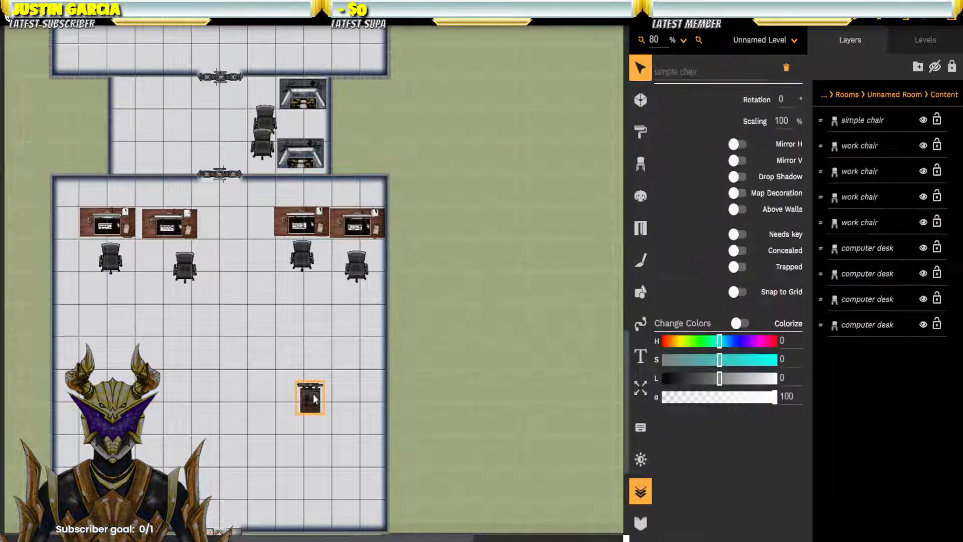
{"action": "key", "text": "Delete"}
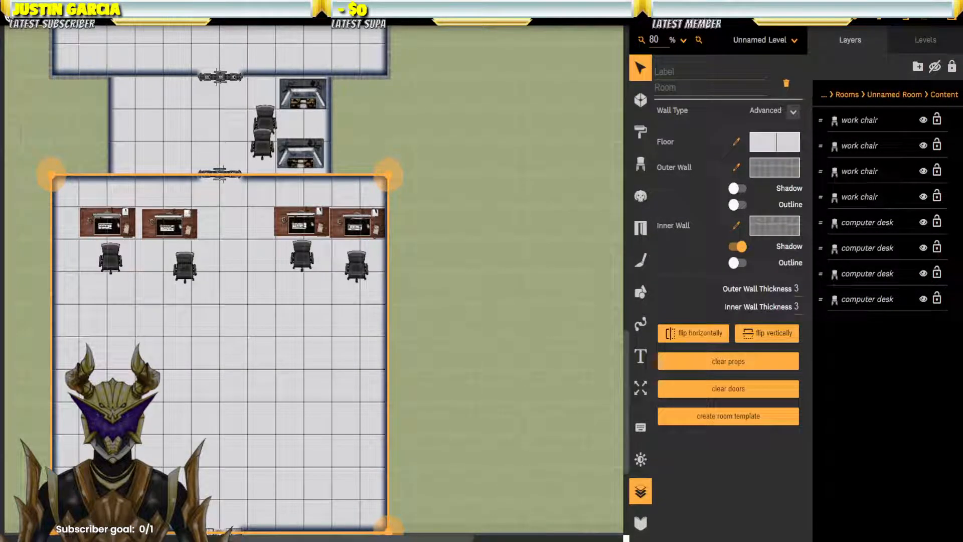
Step: Search the props for "wall" and examine the BOUNTY HUNTERS results in the Organic, Retro and Smooth groups
{"action": "left_click_drag", "start_coordinate": [318, 279], "coordinate": [446, 254]}
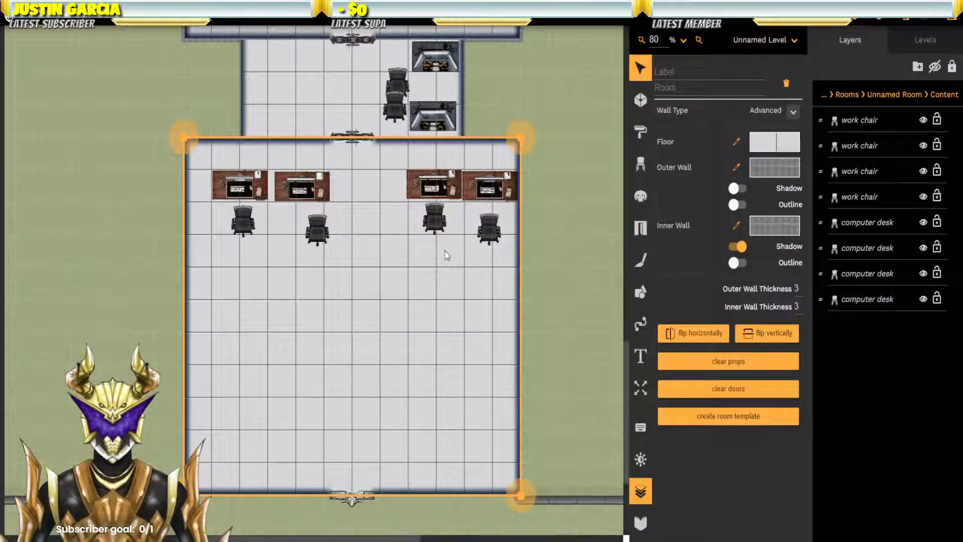
{"action": "left_click", "coordinate": [641, 165]}
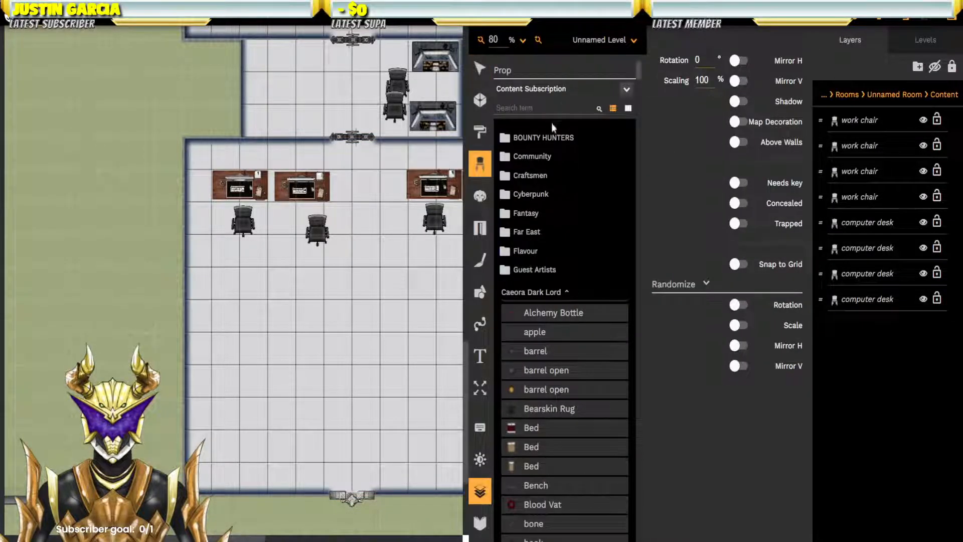
{"action": "type", "text": "wall"}
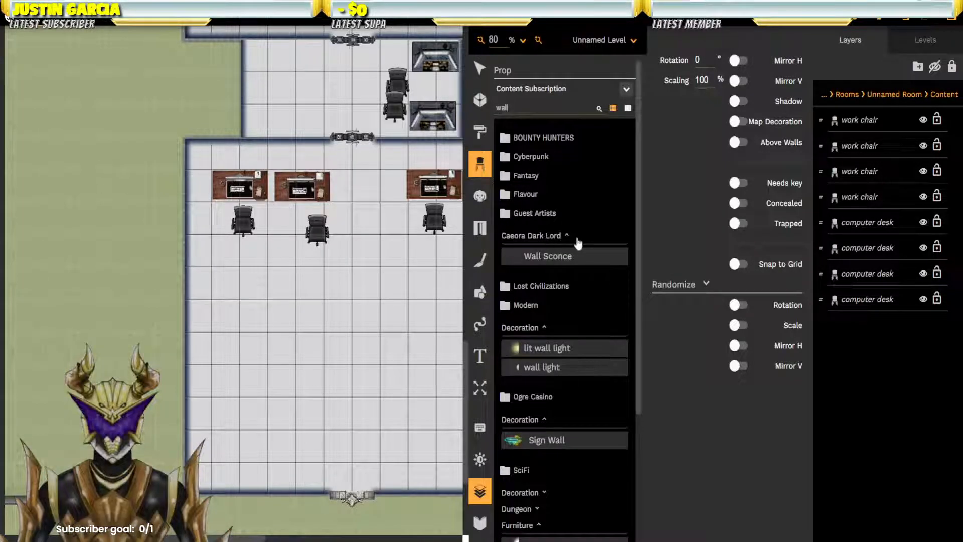
{"action": "scroll", "coordinate": [578, 243], "scroll_direction": "down", "scroll_amount": 3}
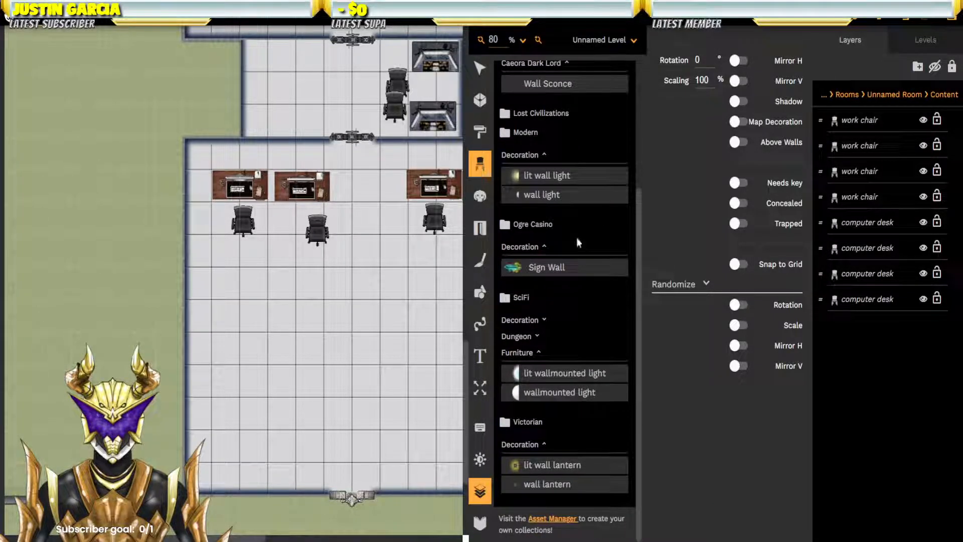
{"action": "left_click", "coordinate": [524, 247]}
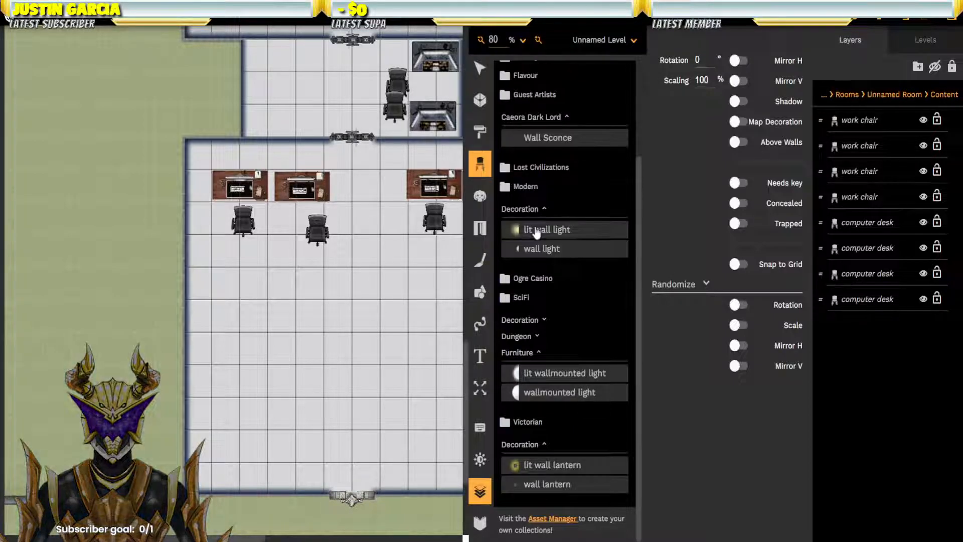
{"action": "left_click", "coordinate": [526, 187]}
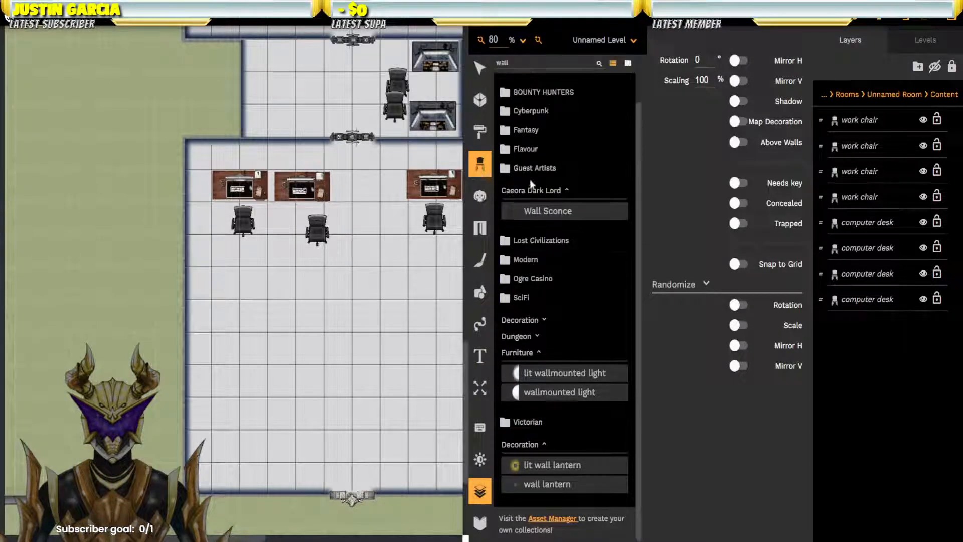
{"action": "left_click", "coordinate": [535, 170]}
{"action": "left_click", "coordinate": [532, 141]}
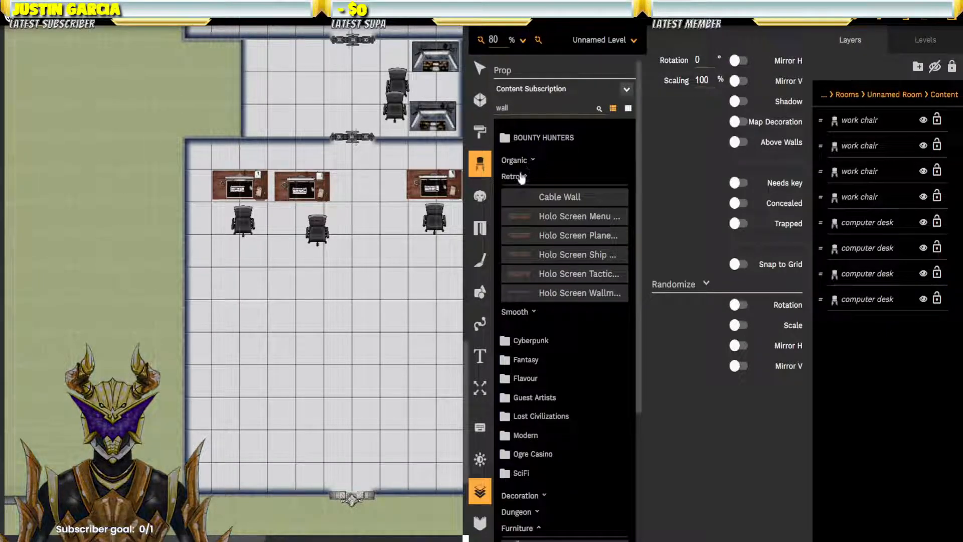
{"action": "left_click", "coordinate": [516, 161]}
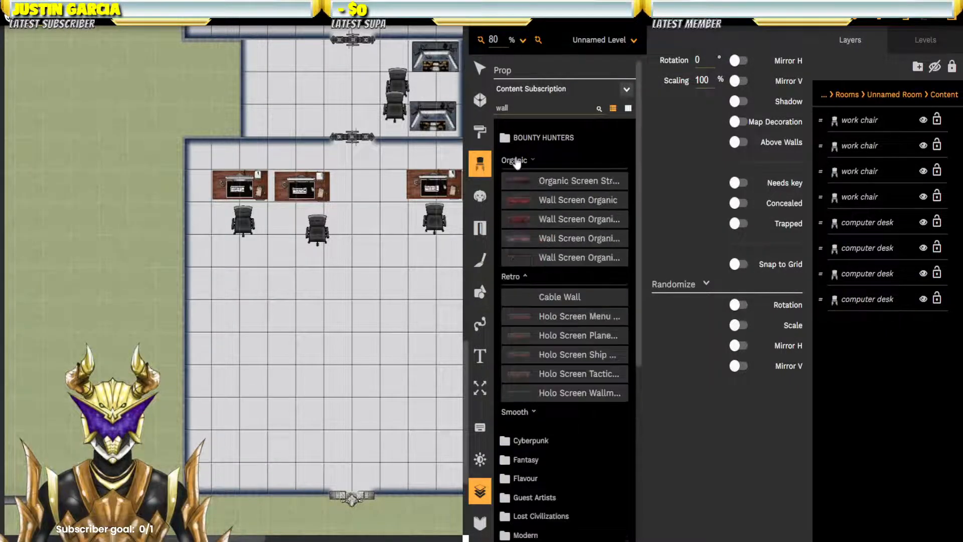
{"action": "scroll", "coordinate": [522, 229], "scroll_direction": "down", "scroll_amount": 3}
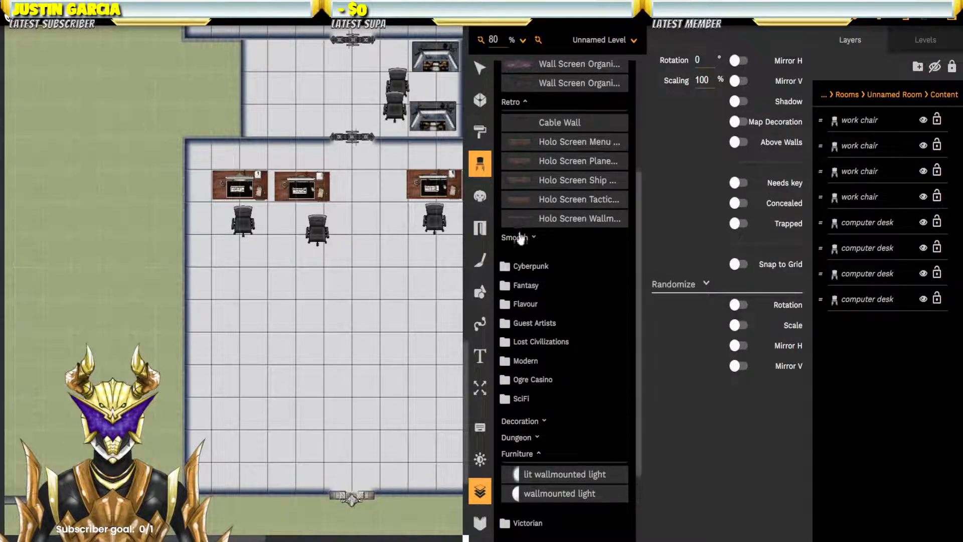
{"action": "left_click", "coordinate": [522, 239]}
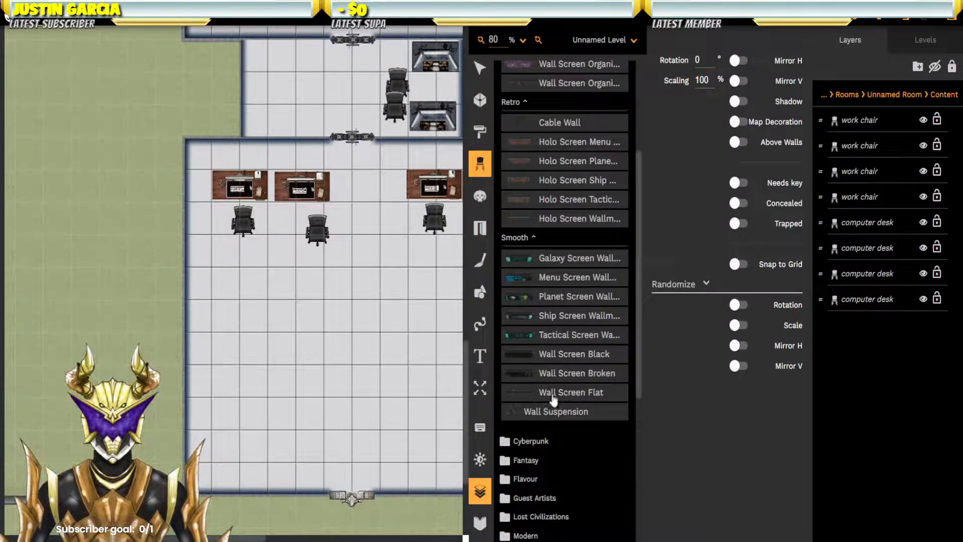
Step: Look through the wall props in the Cyberpunk, Fantasy and Flavour collections
{"action": "scroll", "coordinate": [557, 362], "scroll_direction": "down", "scroll_amount": 1}
{"action": "scroll", "coordinate": [557, 361], "scroll_direction": "down", "scroll_amount": 3}
{"action": "left_click", "coordinate": [531, 326]}
{"action": "scroll", "coordinate": [537, 317], "scroll_direction": "down", "scroll_amount": 5}
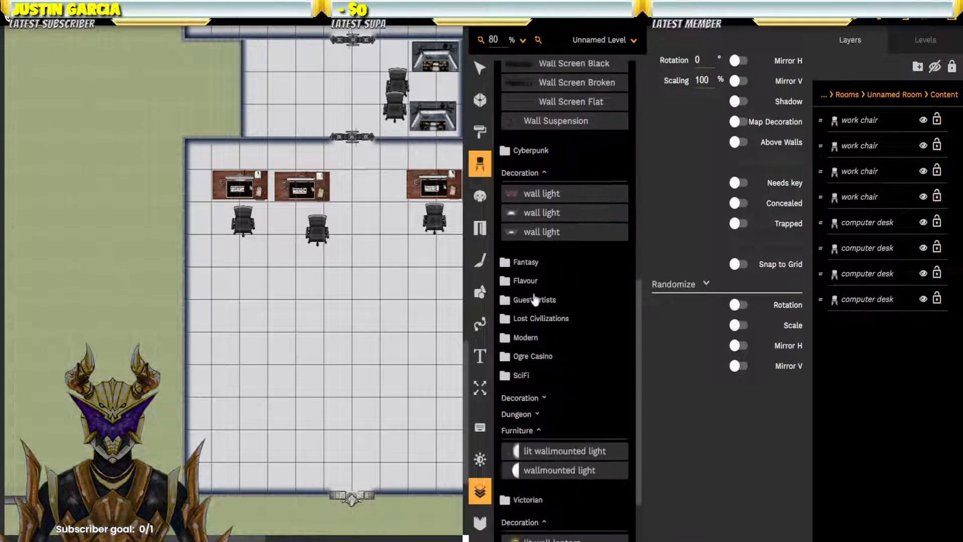
{"action": "left_click", "coordinate": [533, 262]}
{"action": "left_click", "coordinate": [523, 335]}
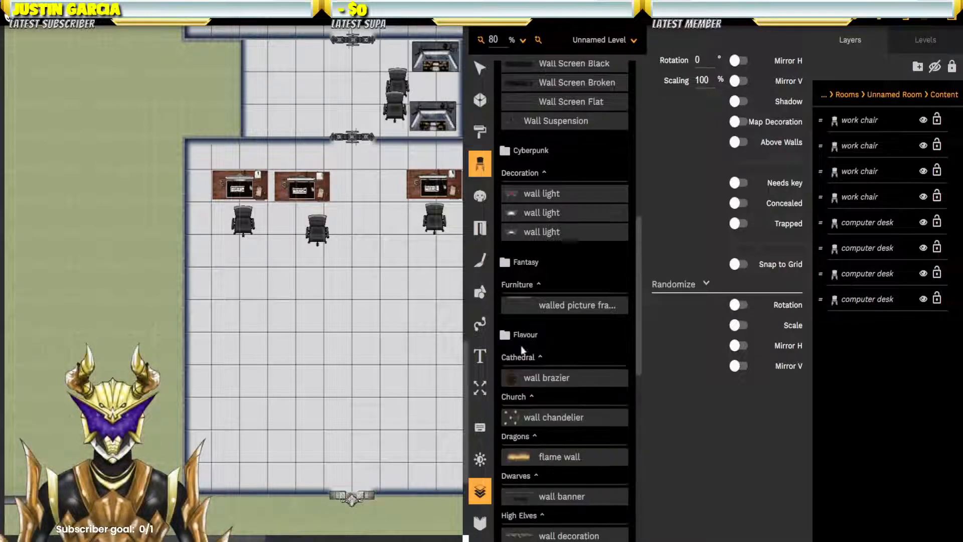
{"action": "scroll", "coordinate": [544, 321], "scroll_direction": "down", "scroll_amount": 5}
{"action": "scroll", "coordinate": [549, 324], "scroll_direction": "down", "scroll_amount": 4}
{"action": "scroll", "coordinate": [568, 326], "scroll_direction": "down", "scroll_amount": 1}
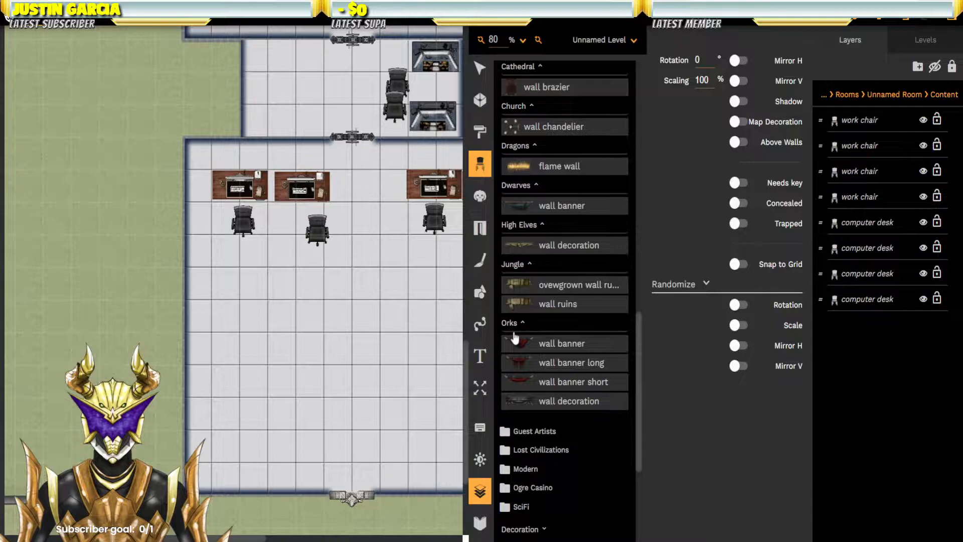
{"action": "scroll", "coordinate": [582, 275], "scroll_direction": "down", "scroll_amount": 5}
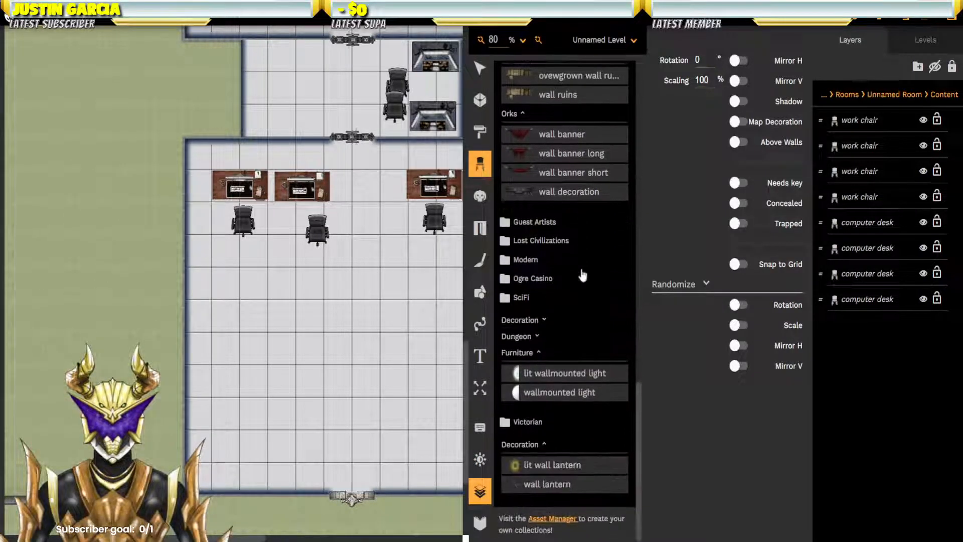
Step: Look through the wall props in the Guest Artists, Lost Civilizations, Modern, Ogre Casino and SciFi collections
{"action": "left_click", "coordinate": [535, 221]}
{"action": "scroll", "coordinate": [555, 203], "scroll_direction": "down", "scroll_amount": 1}
{"action": "left_click", "coordinate": [530, 239]}
{"action": "scroll", "coordinate": [549, 224], "scroll_direction": "down", "scroll_amount": 3}
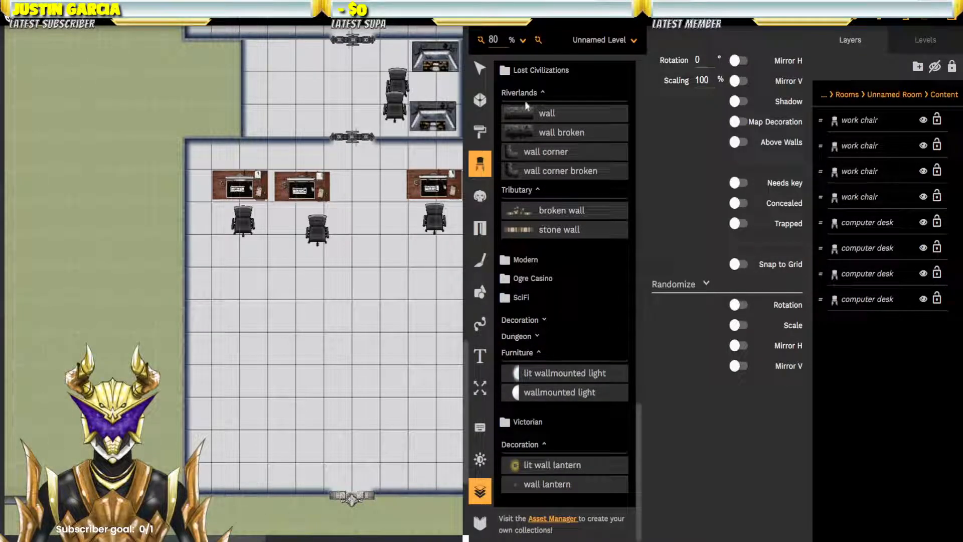
{"action": "left_click", "coordinate": [523, 264]}
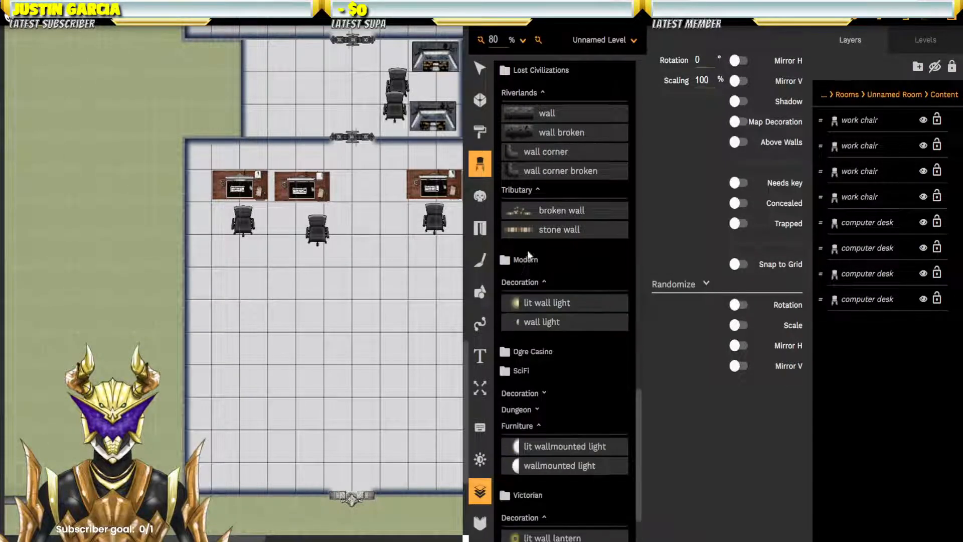
{"action": "scroll", "coordinate": [542, 258], "scroll_direction": "down", "scroll_amount": 1}
{"action": "left_click", "coordinate": [533, 279]}
{"action": "scroll", "coordinate": [535, 281], "scroll_direction": "down", "scroll_amount": 1}
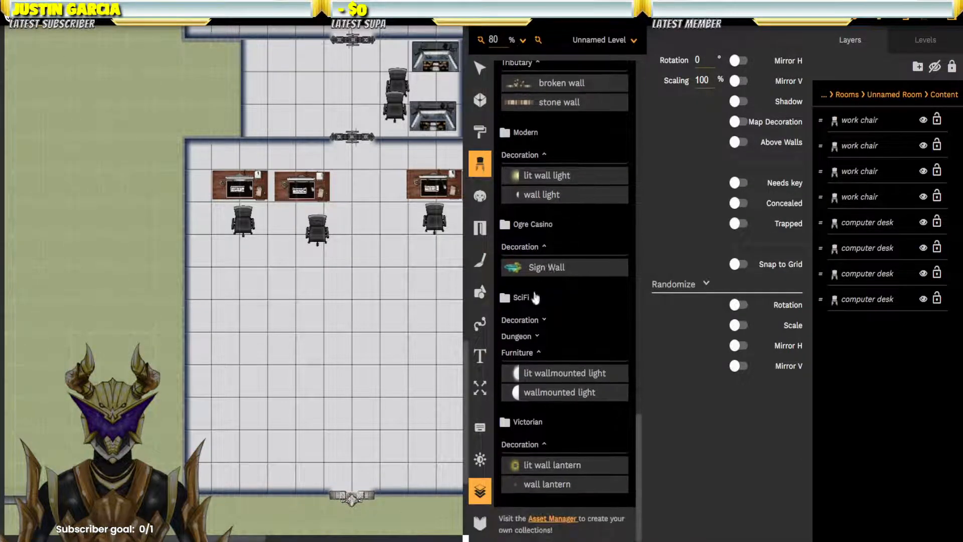
{"action": "left_click", "coordinate": [543, 321]}
{"action": "scroll", "coordinate": [552, 299], "scroll_direction": "down", "scroll_amount": 1}
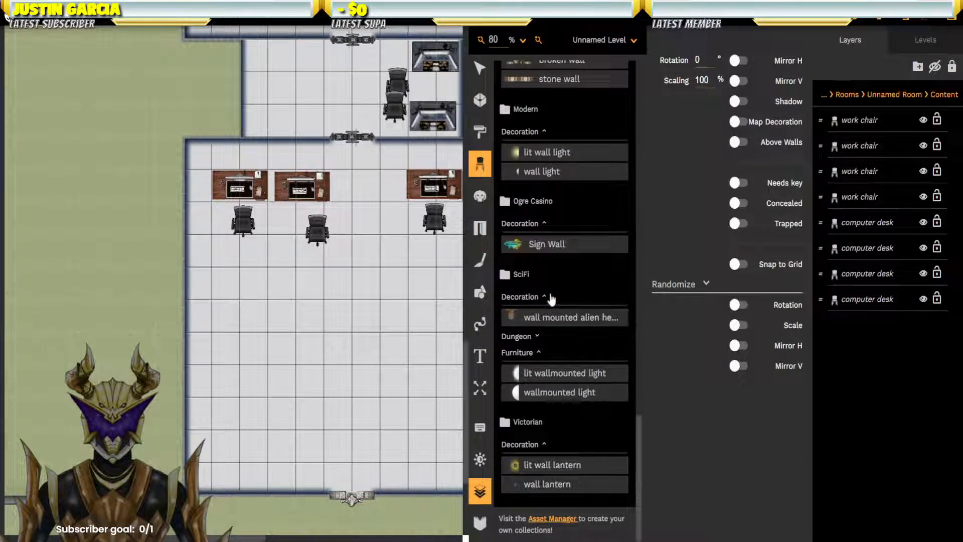
{"action": "left_click", "coordinate": [521, 337]}
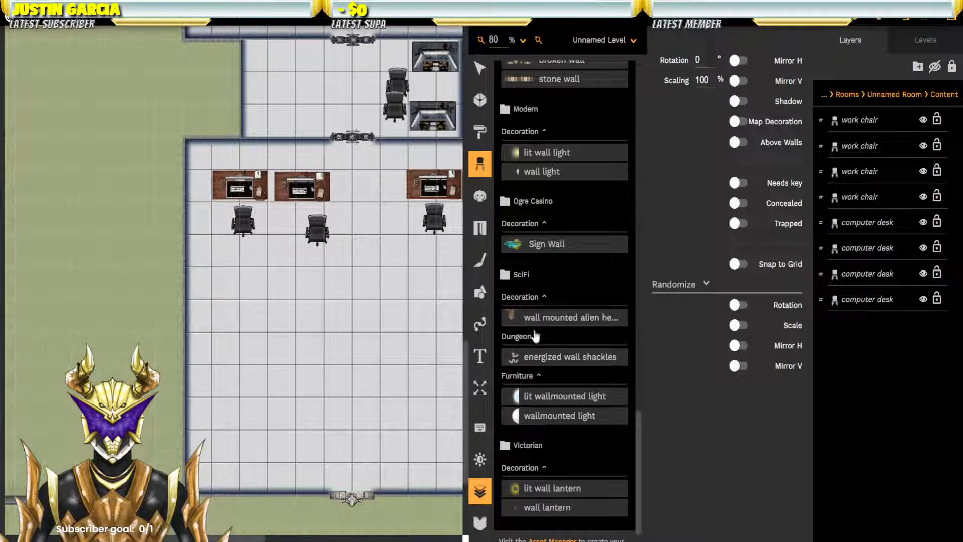
{"action": "scroll", "coordinate": [524, 382], "scroll_direction": "down", "scroll_amount": 1}
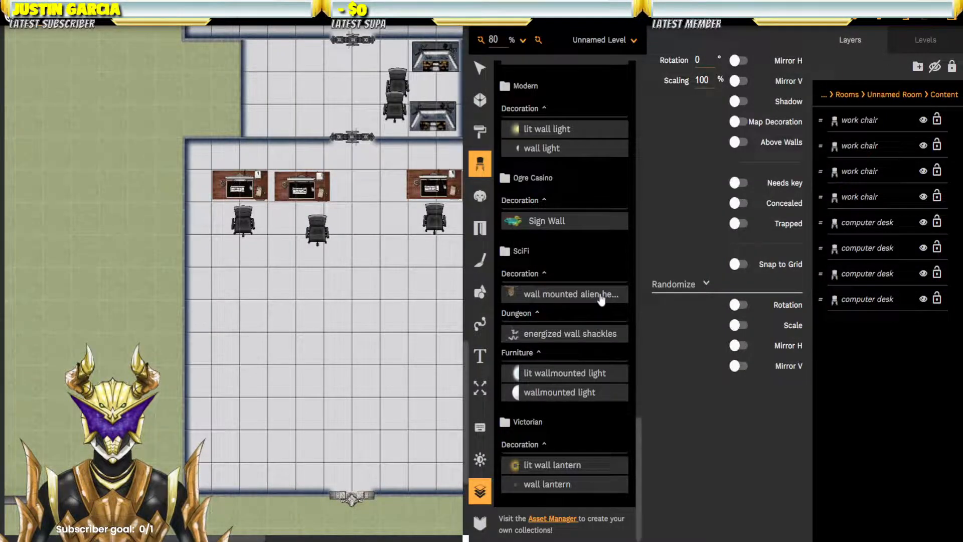
{"action": "scroll", "coordinate": [547, 232], "scroll_direction": "up", "scroll_amount": 3}
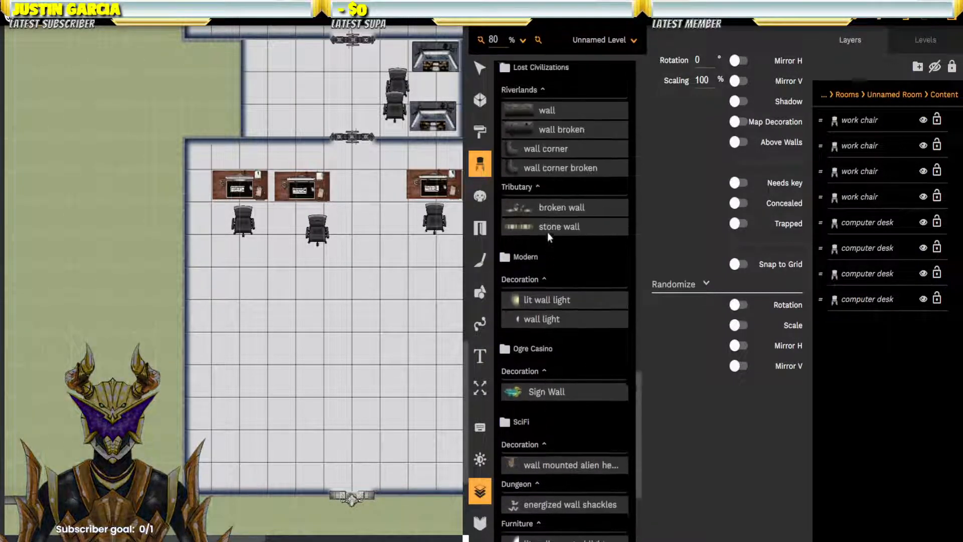
{"action": "scroll", "coordinate": [547, 233], "scroll_direction": "up", "scroll_amount": 2}
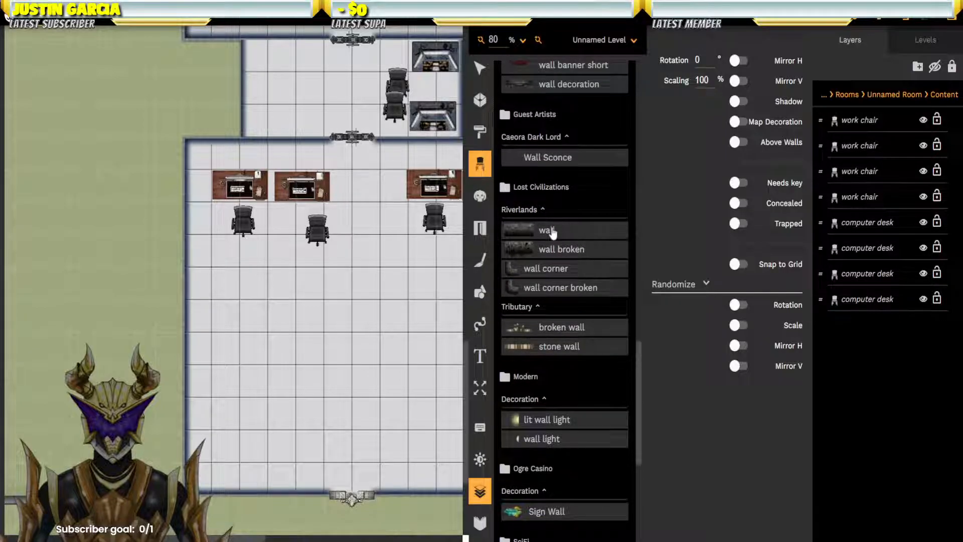
Step: Place a Tributary stone wall prop in the middle of the square hall, below the row of chairs, and select it
{"action": "scroll", "coordinate": [552, 232], "scroll_direction": "down", "scroll_amount": 2}
{"action": "left_click", "coordinate": [557, 230]}
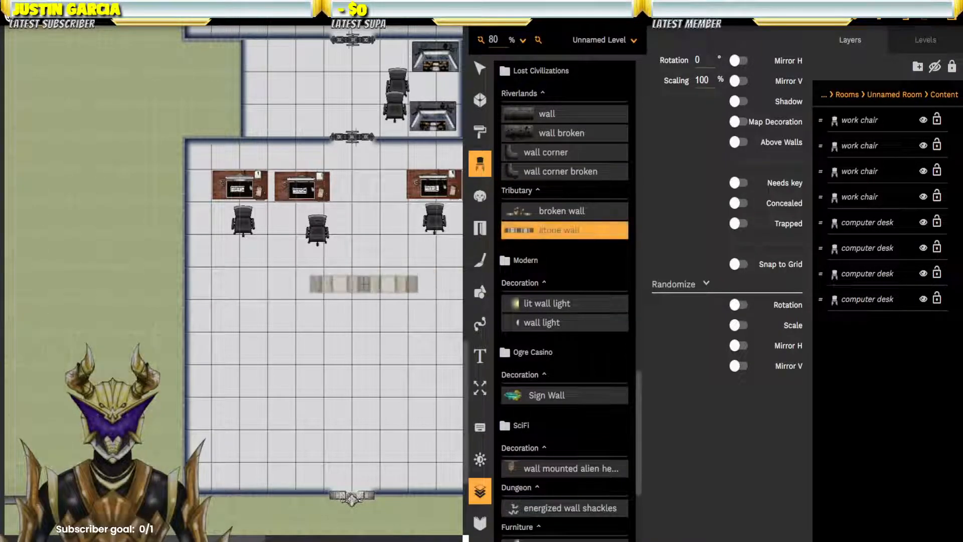
{"action": "left_click", "coordinate": [364, 284]}
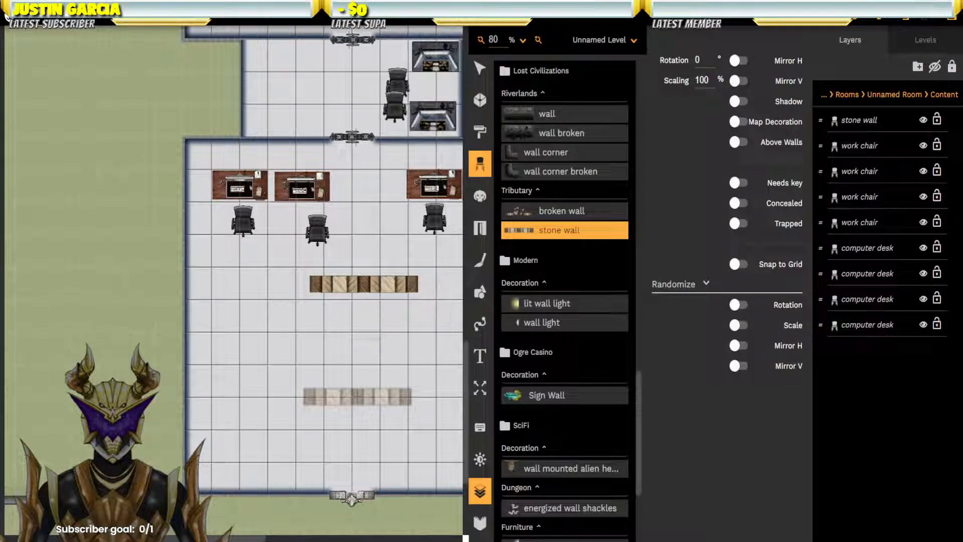
{"action": "left_click", "coordinate": [480, 71]}
{"action": "left_click", "coordinate": [384, 282]}
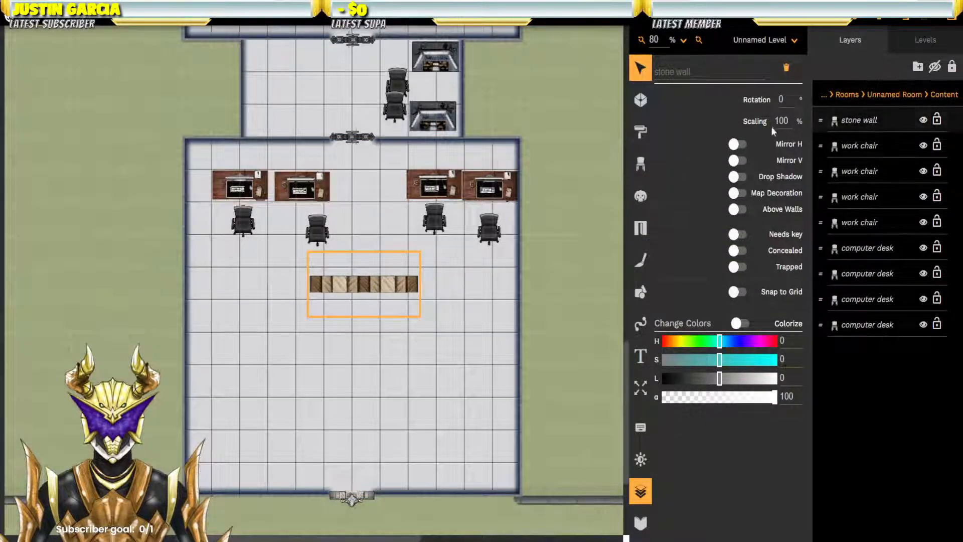
Step: Try scaling the stone wall prop to 75% and 60%
{"action": "left_click", "coordinate": [785, 120]}
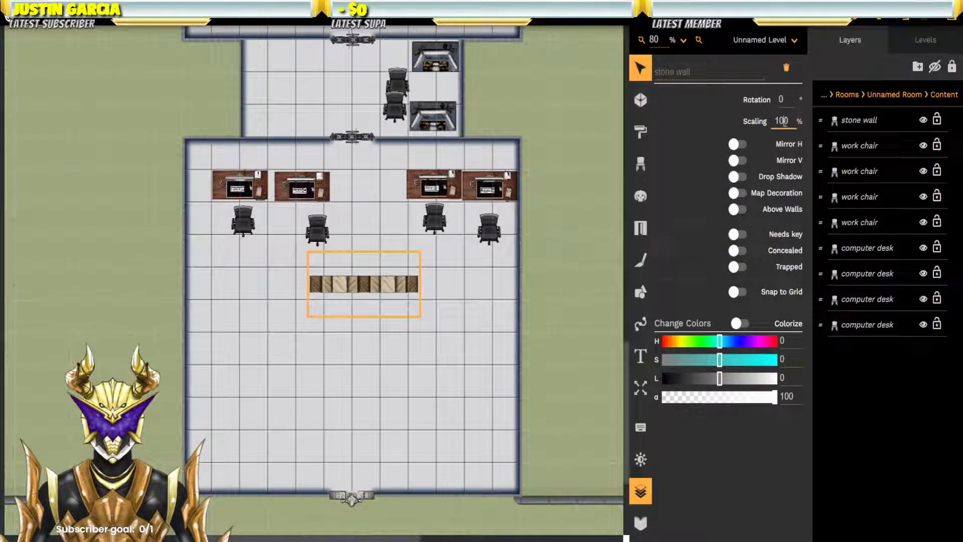
{"action": "left_click", "coordinate": [633, 502]}
{"action": "type", "text": "75"}
{"action": "key", "text": "Return"}
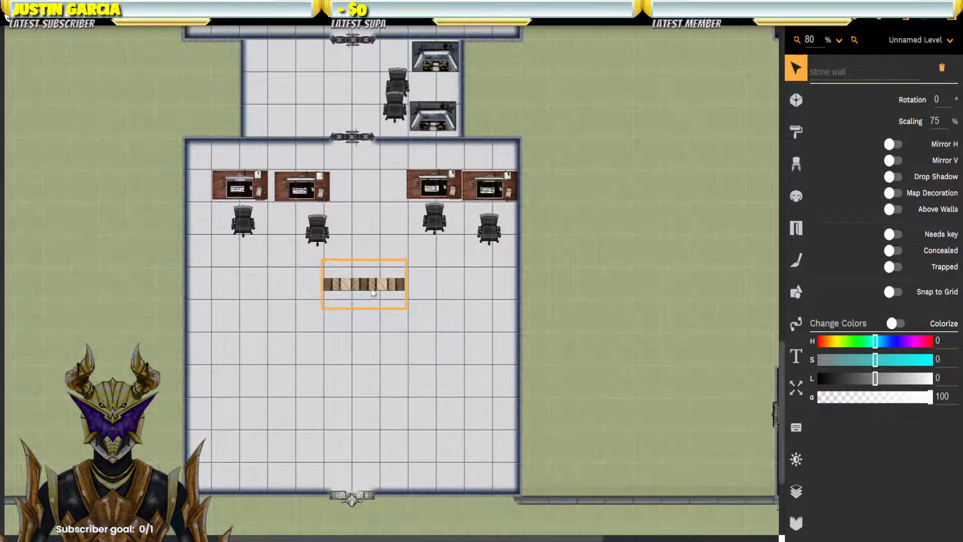
{"action": "left_click", "coordinate": [936, 120]}
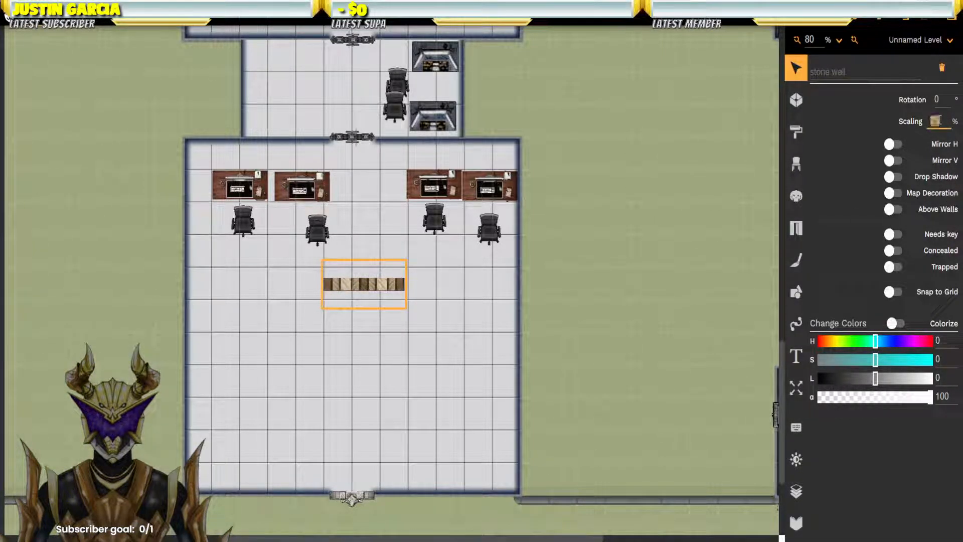
{"action": "type", "text": "60"}
{"action": "key", "text": "Return"}
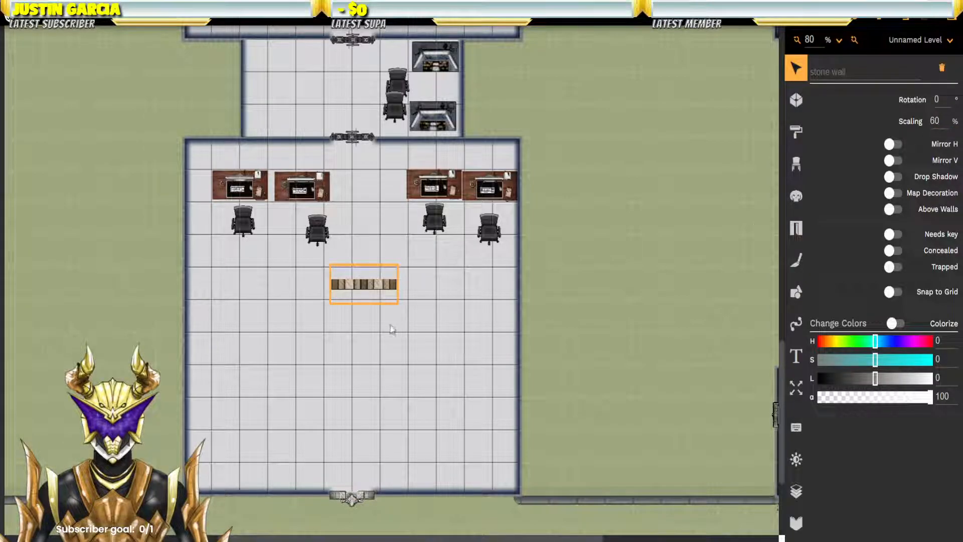
Step: Move the stone wall prop slightly down and left within the square hall and set its scaling to 50%
{"action": "left_click_drag", "start_coordinate": [365, 290], "coordinate": [335, 324]}
{"action": "double_click", "coordinate": [934, 120]}
{"action": "type", "text": "50"}
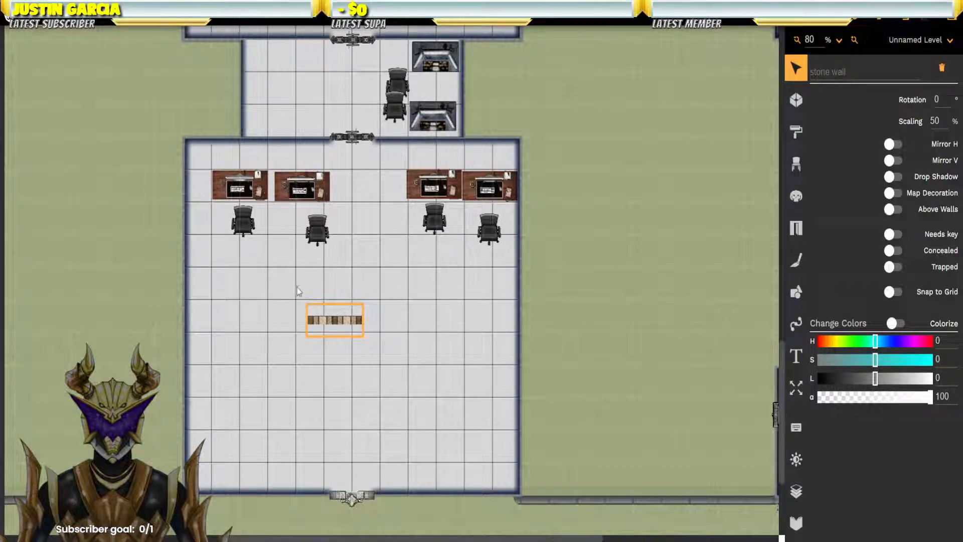
Step: Rotate the hall's leftmost computer desk to 90° and stand it near the upper-left corner, moving its chair down beside the left wall
{"action": "left_click_drag", "start_coordinate": [241, 187], "coordinate": [246, 330]}
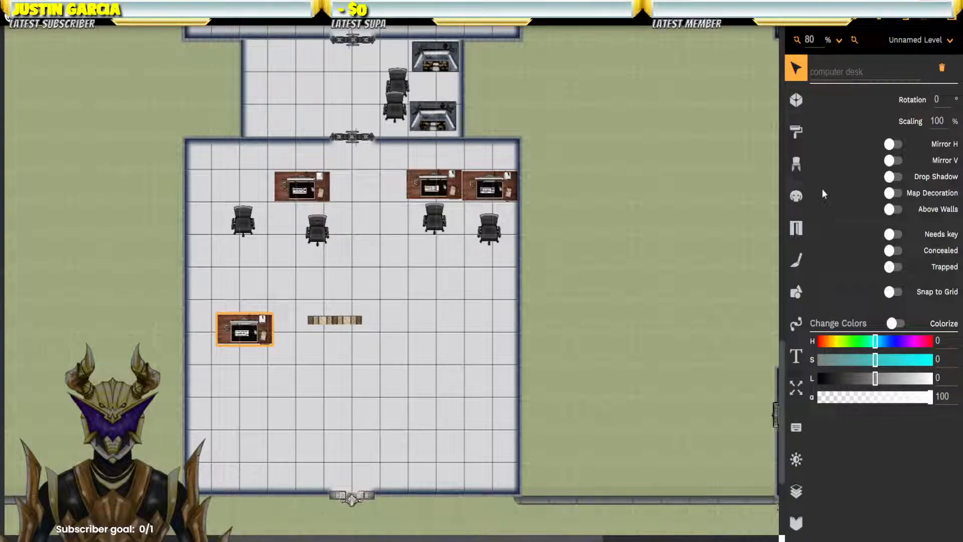
{"action": "double_click", "coordinate": [939, 99]}
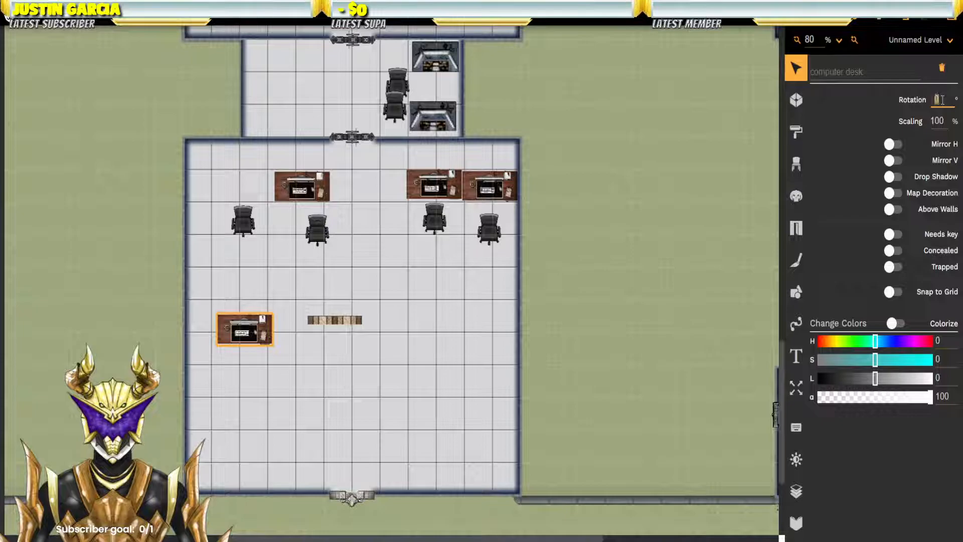
{"action": "type", "text": "90"}
{"action": "key", "text": "Return"}
{"action": "left_click_drag", "start_coordinate": [243, 223], "coordinate": [204, 297]}
{"action": "left_click_drag", "start_coordinate": [252, 342], "coordinate": [235, 215]}
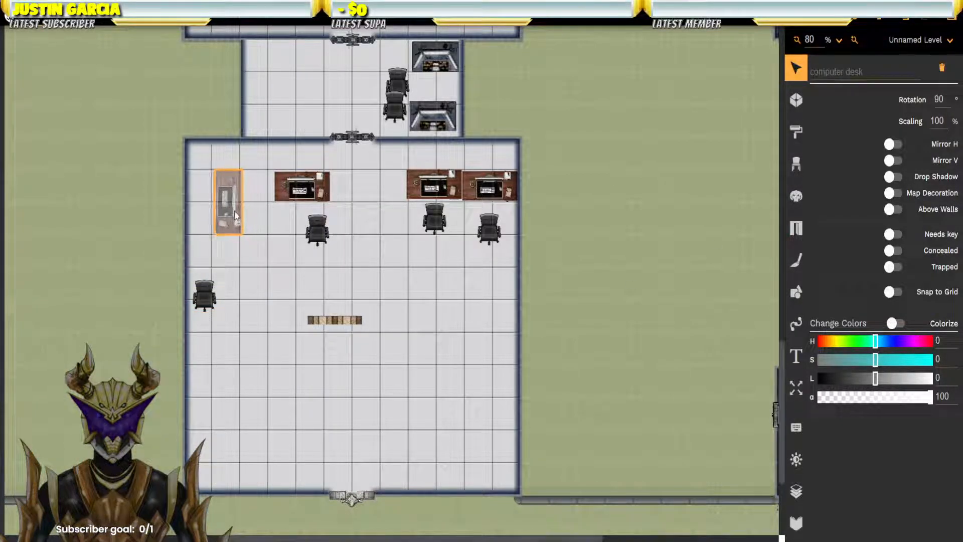
Step: Rotate the second computer desk from the left to 270° and place it directly against the right side of the upright desk
{"action": "left_click", "coordinate": [302, 186]}
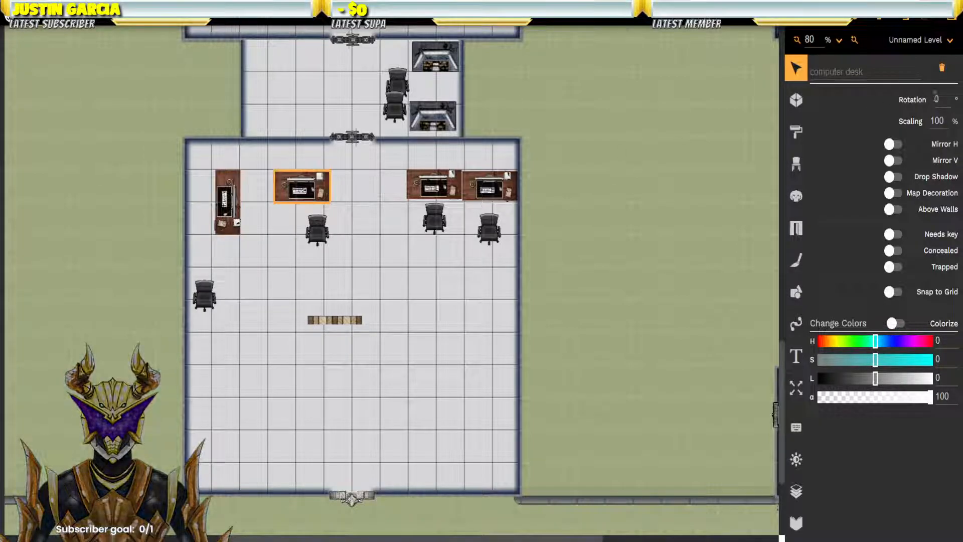
{"action": "left_click", "coordinate": [945, 97]}
{"action": "type", "text": "270"}
{"action": "key", "text": "Return"}
{"action": "left_click_drag", "start_coordinate": [308, 186], "coordinate": [262, 199]}
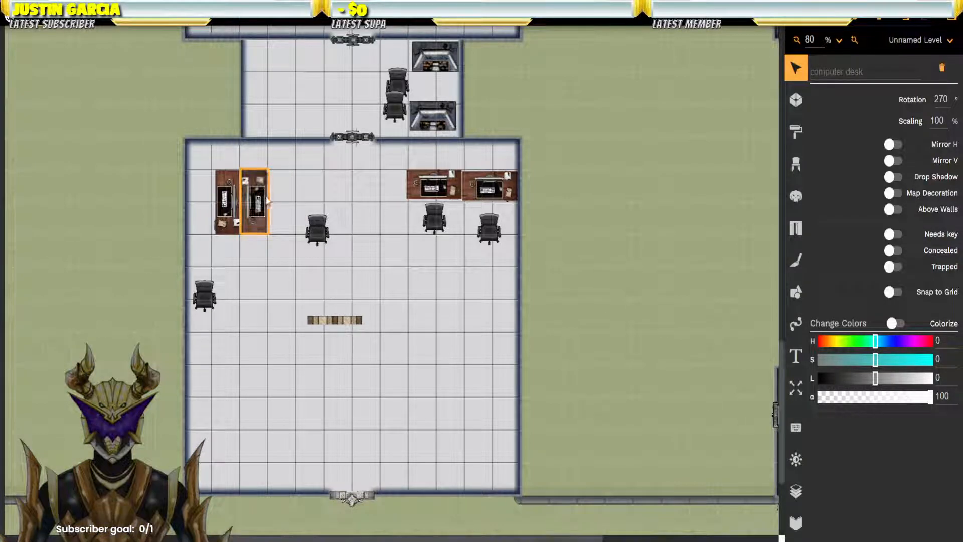
Step: Reposition the 270° computer desk so it stands flush against the right side of the hall's leftmost desk
{"action": "left_click", "coordinate": [294, 201]}
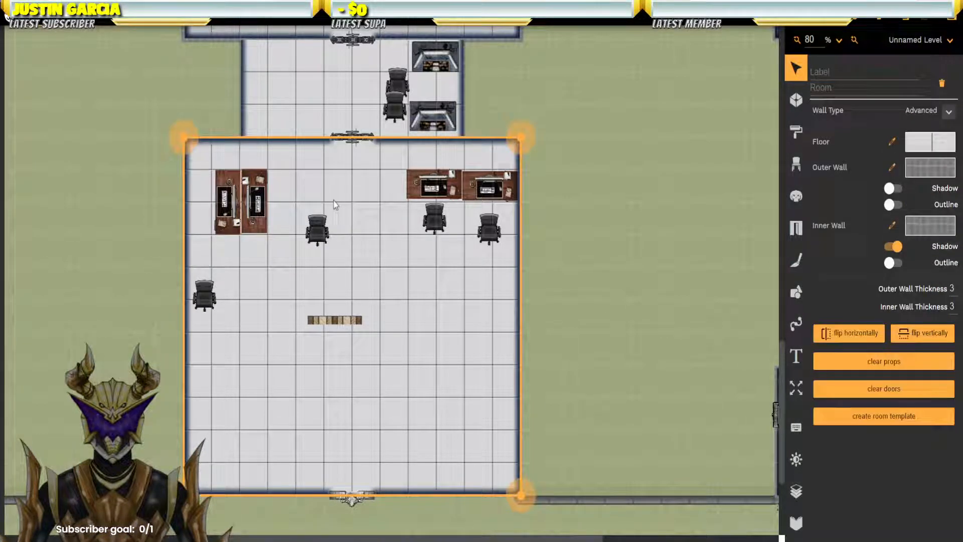
{"action": "left_click", "coordinate": [262, 193]}
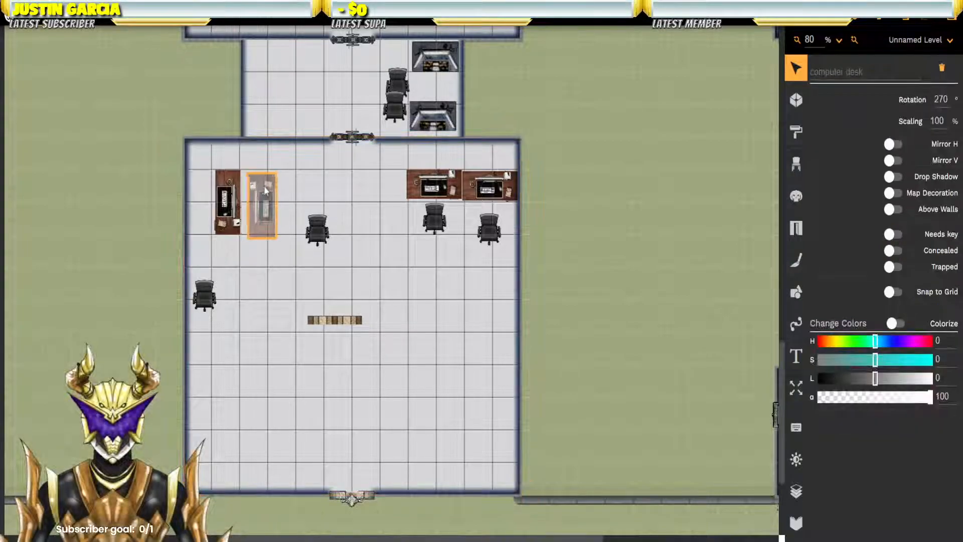
{"action": "left_click", "coordinate": [310, 189]}
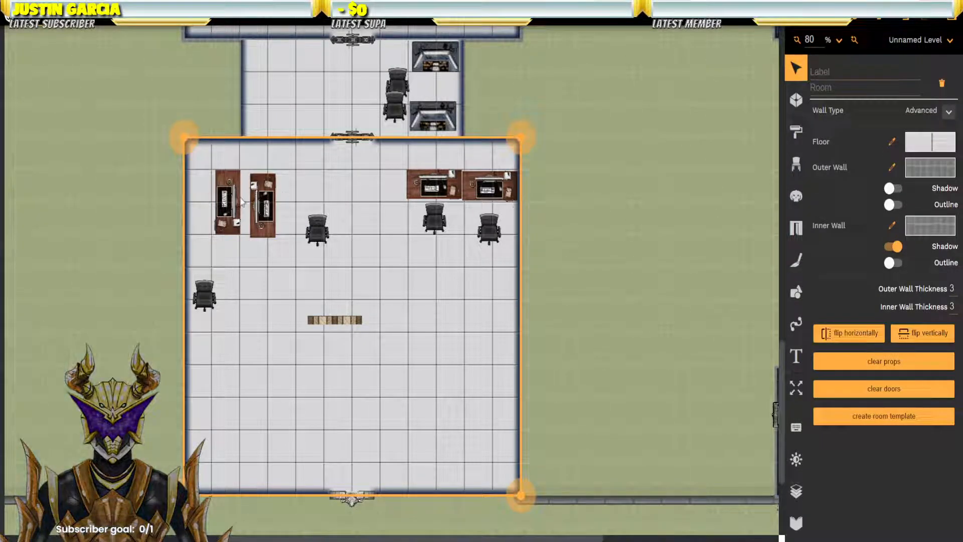
{"action": "left_click", "coordinate": [262, 201]}
{"action": "left_click_drag", "start_coordinate": [261, 203], "coordinate": [252, 199]}
{"action": "left_click", "coordinate": [337, 207]}
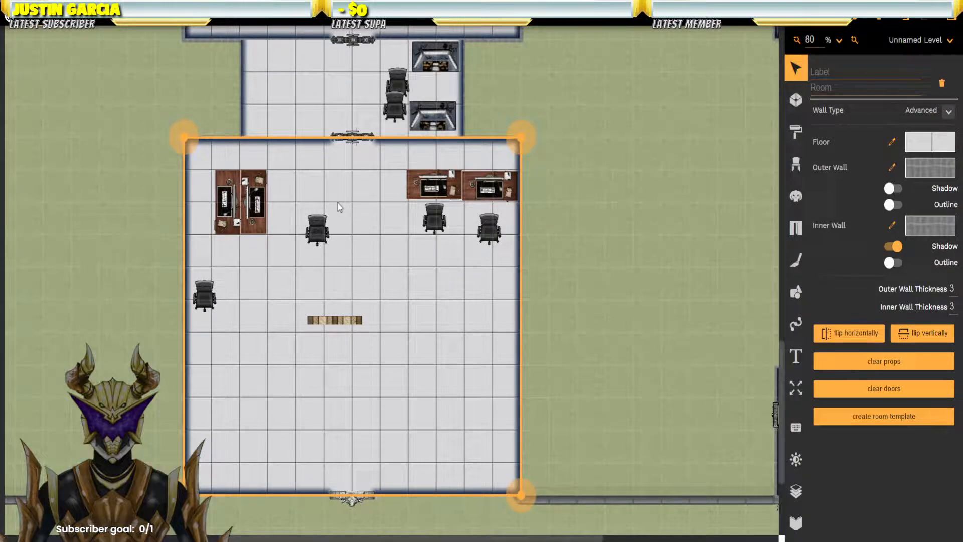
Step: Rotate the third computer desk from the left to 90° and shift it slightly right in the hall's upper-right area
{"action": "left_click", "coordinate": [416, 187]}
{"action": "left_click", "coordinate": [937, 99]}
{"action": "type", "text": "90"}
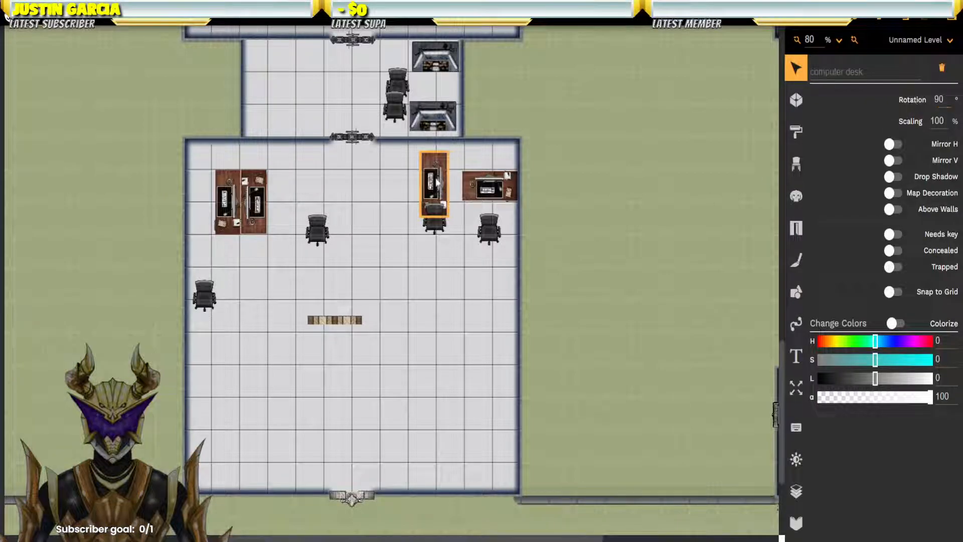
{"action": "left_click_drag", "start_coordinate": [434, 182], "coordinate": [449, 187]}
Step: Rotate the hall's rightmost computer desk to 270° and place it directly against the right side of the neighbouring upright desk
{"action": "left_click", "coordinate": [497, 188]}
{"action": "type", "text": "270"}
{"action": "left_click_drag", "start_coordinate": [500, 192], "coordinate": [457, 199]}
{"action": "left_click", "coordinate": [455, 187]}
Step: Move the rightmost work chair to the right side of the right-hand desk pair, rotate it to 90° and tuck it against the desk
{"action": "left_click_drag", "start_coordinate": [492, 234], "coordinate": [504, 211]}
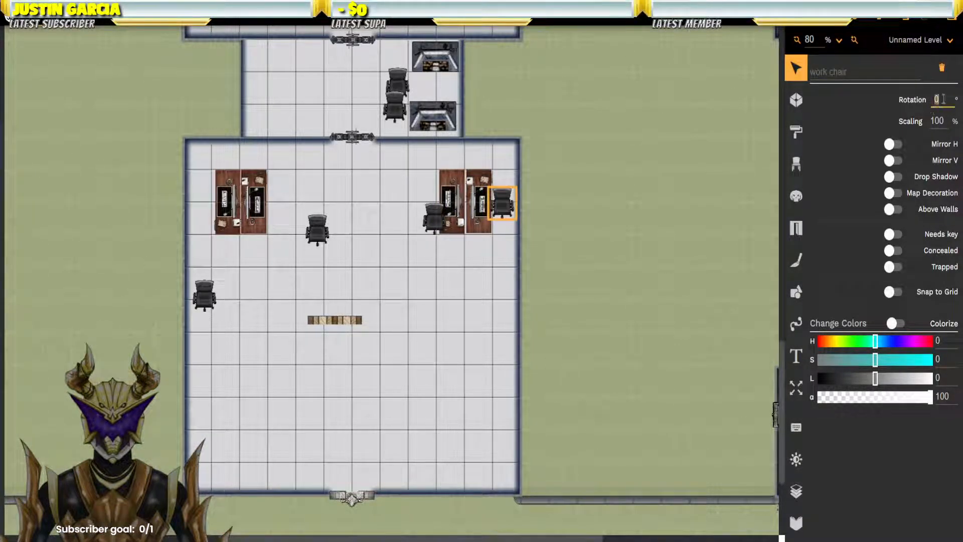
{"action": "key", "text": "Return"}
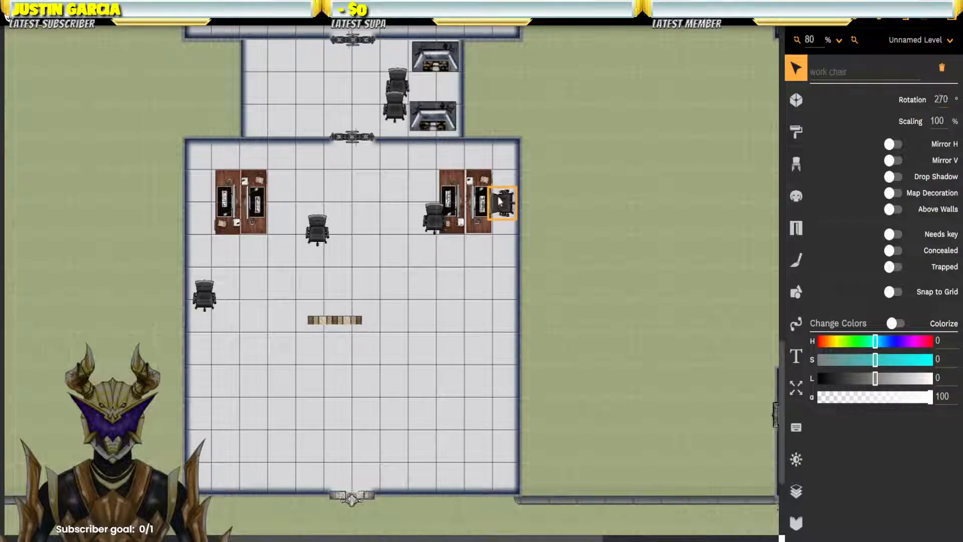
{"action": "double_click", "coordinate": [941, 100]}
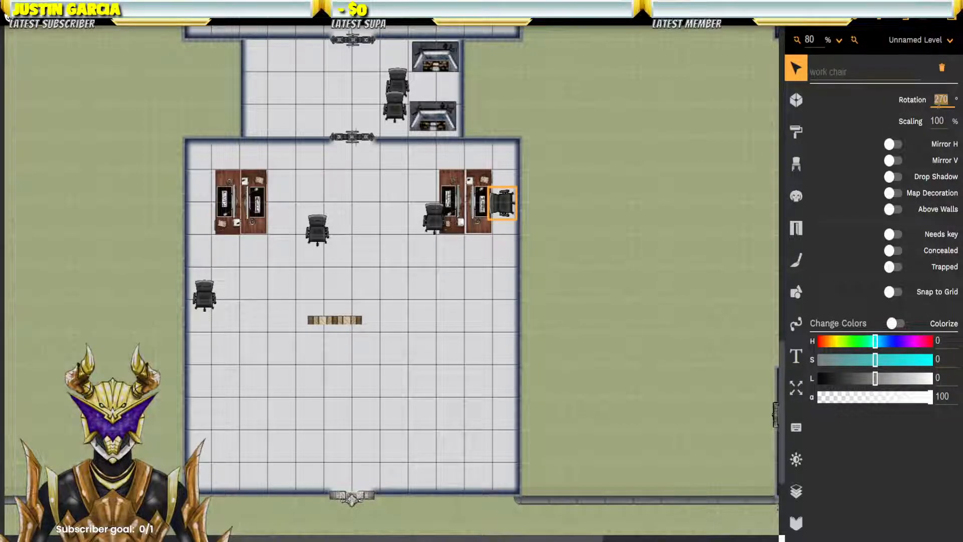
{"action": "type", "text": "90"}
{"action": "key", "text": "Return"}
{"action": "left_click_drag", "start_coordinate": [504, 206], "coordinate": [495, 206]}
Step: Rotate the chair overlapping the right-hand desk pair to 270° and move it to the pair's left side
{"action": "left_click", "coordinate": [435, 220]}
{"action": "double_click", "coordinate": [938, 99]}
{"action": "type", "text": "270"}
{"action": "key", "text": "Return"}
{"action": "left_click_drag", "start_coordinate": [435, 221], "coordinate": [428, 200]}
Step: Angle the chair left of the right-hand desk pair to 290° and nudge it up and right toward the desk
{"action": "left_click_drag", "start_coordinate": [948, 99], "coordinate": [942, 100]}
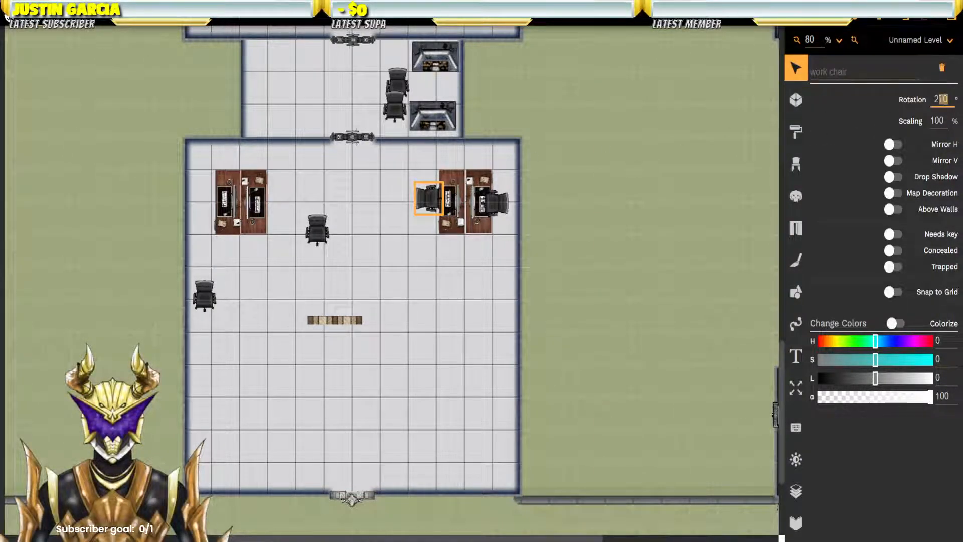
{"action": "key", "text": "Return"}
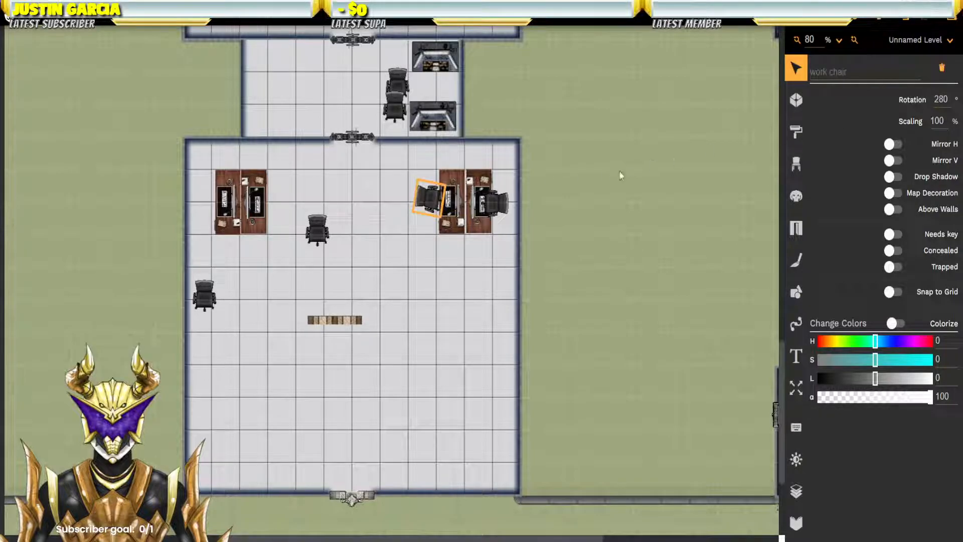
{"action": "left_click_drag", "start_coordinate": [948, 99], "coordinate": [942, 100]}
{"action": "type", "text": "90"}
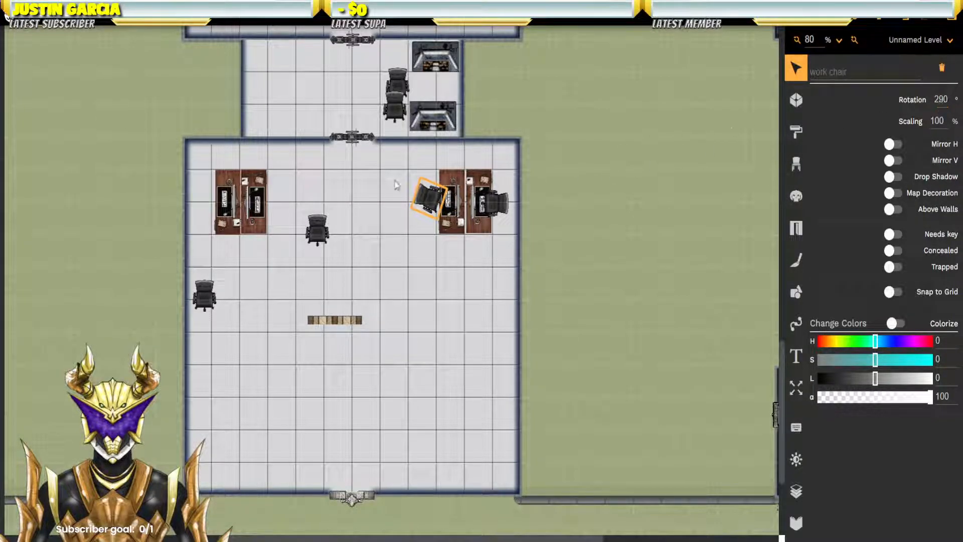
{"action": "left_click_drag", "start_coordinate": [421, 202], "coordinate": [429, 195]}
Step: Try rotating the loose work chair right of the left-hand desk pair to 90° and 65°
{"action": "left_click", "coordinate": [316, 227]}
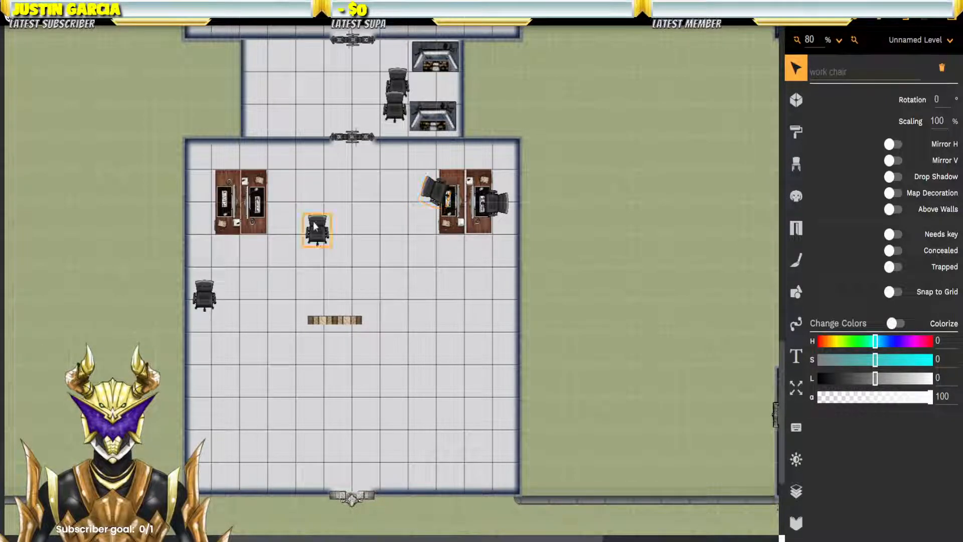
{"action": "double_click", "coordinate": [944, 101]}
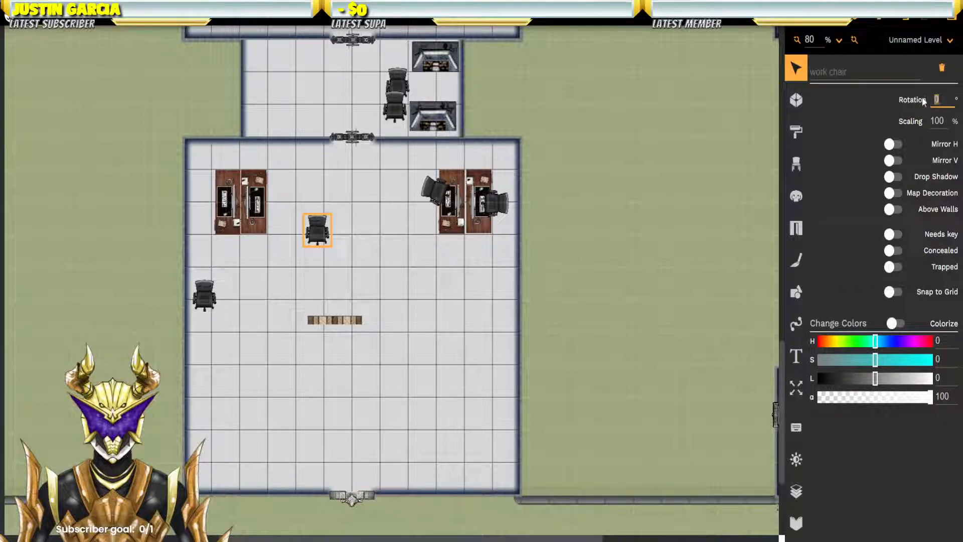
{"action": "type", "text": "90"}
{"action": "double_click", "coordinate": [937, 100]}
{"action": "type", "text": "65"}
{"action": "key", "text": "Return"}
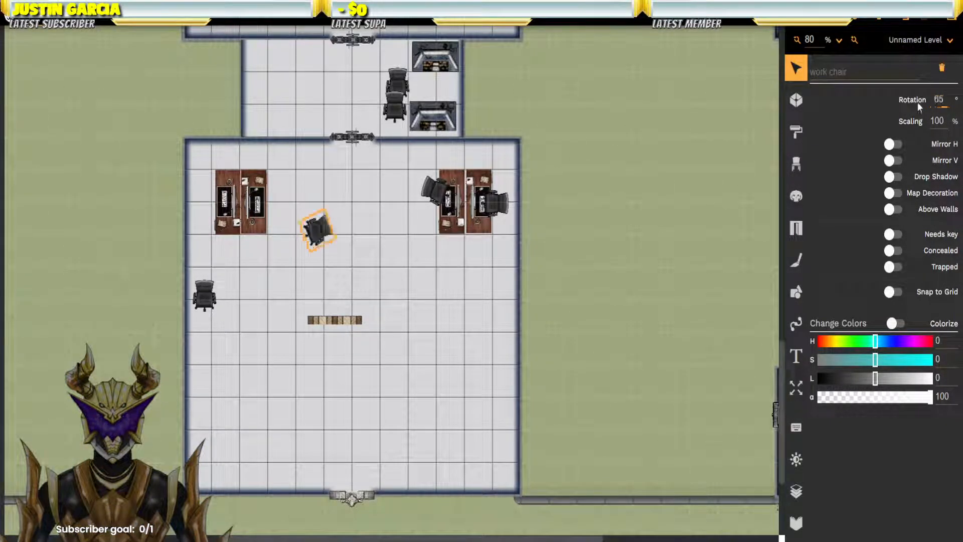
Step: Set the loose chair's rotation to 125° and tuck it against the right side of the left-hand desk pair
{"action": "double_click", "coordinate": [947, 101]}
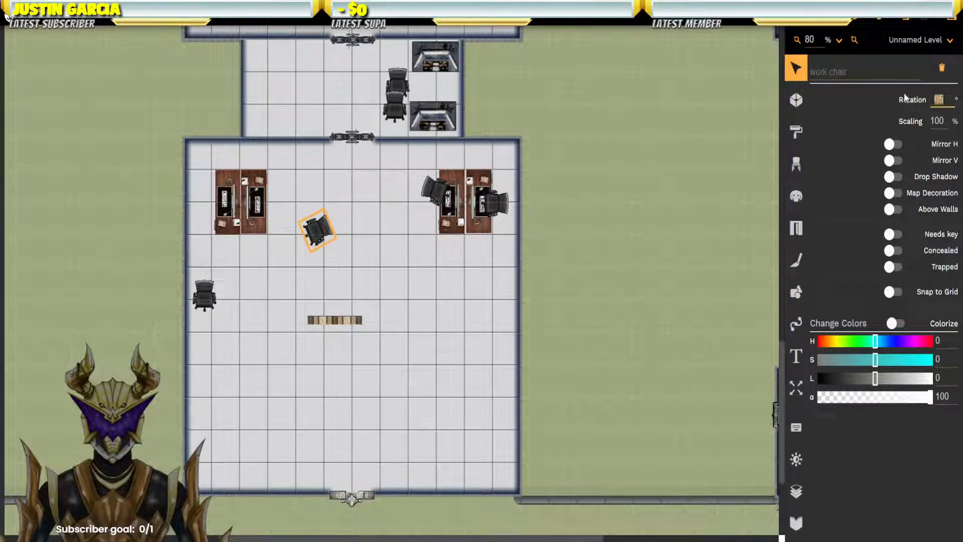
{"action": "type", "text": "125"}
{"action": "key", "text": "Return"}
{"action": "mouse_move", "coordinate": [326, 236]}
{"action": "left_mouse_down"}
{"action": "mouse_move", "coordinate": [293, 231]}
{"action": "mouse_move", "coordinate": [279, 202]}
{"action": "mouse_move", "coordinate": [280, 210]}
{"action": "left_mouse_up"}
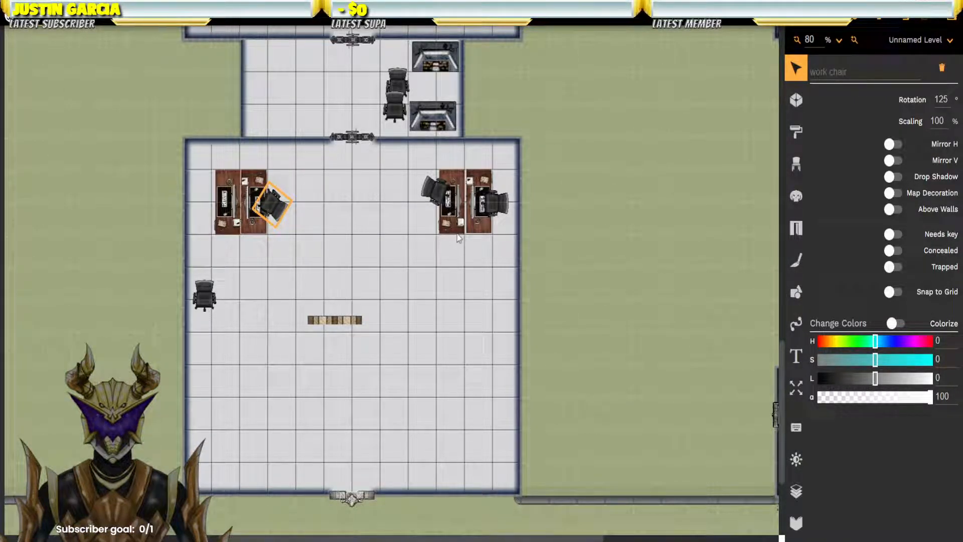
Step: Rotate the work chair beside the hall's left wall to 13° and move it up to the left side of the left-hand desk pair
{"action": "left_click", "coordinate": [211, 298]}
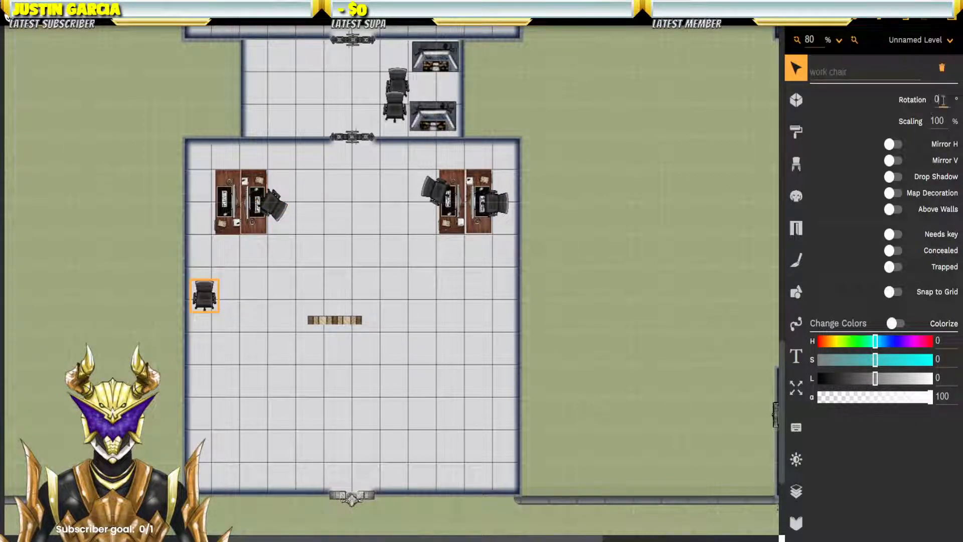
{"action": "type", "text": "13"}
{"action": "key", "text": "Return"}
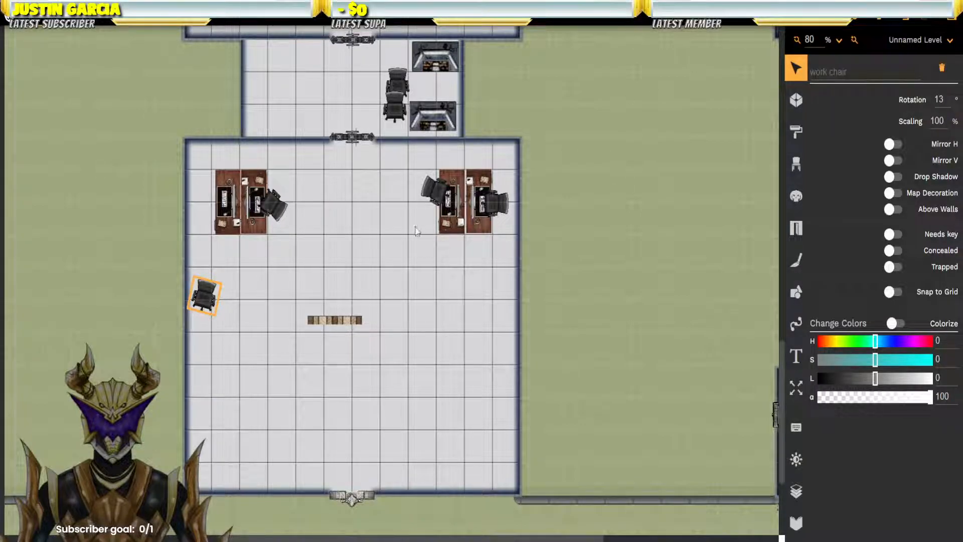
{"action": "left_click_drag", "start_coordinate": [212, 297], "coordinate": [212, 195]}
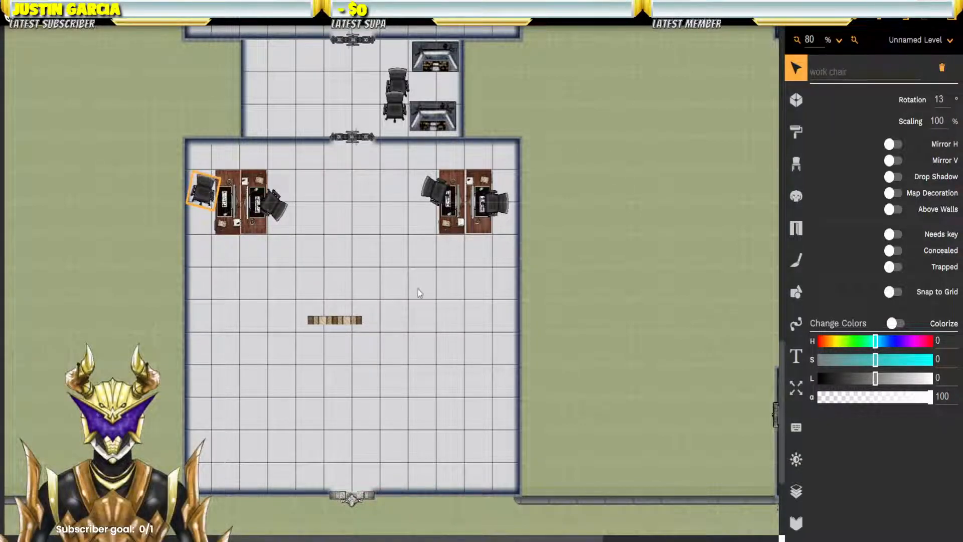
{"action": "left_click", "coordinate": [361, 211]}
{"action": "scroll", "coordinate": [384, 228], "scroll_direction": "up", "scroll_amount": 3}
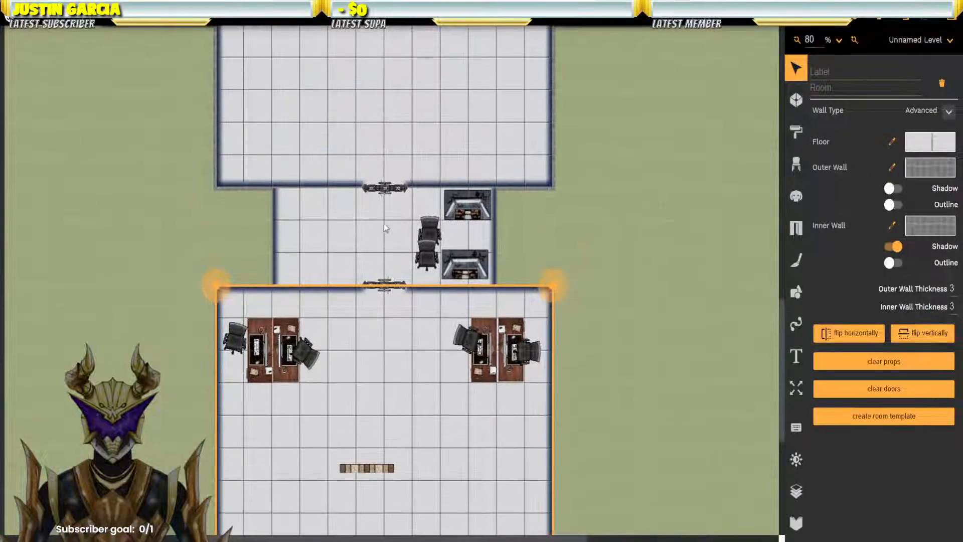
Step: Rotate the upper work chair in the small connecting room to 180° and move it to the upper control desk
{"action": "left_click", "coordinate": [384, 229]}
{"action": "left_click", "coordinate": [430, 230]}
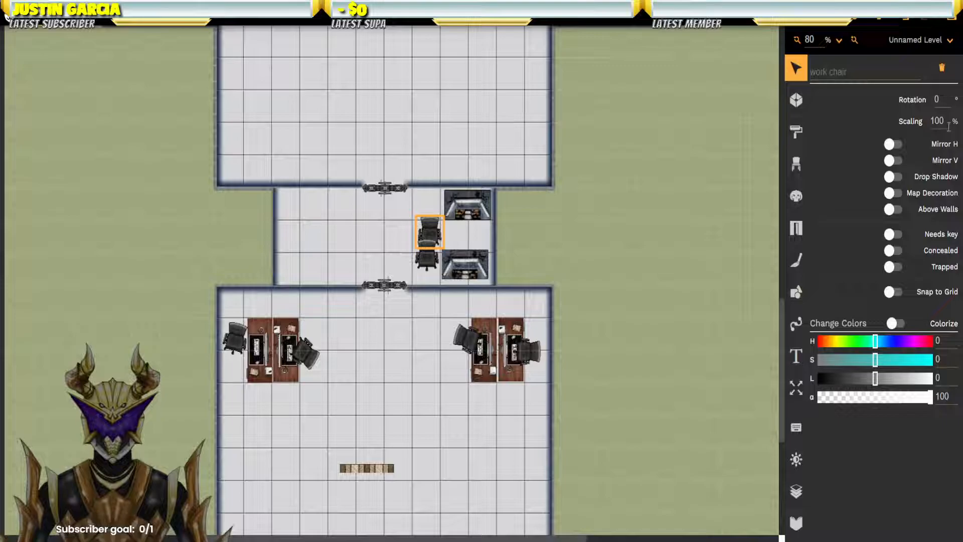
{"action": "left_click", "coordinate": [939, 99]}
{"action": "type", "text": "180"}
{"action": "key", "text": "Return"}
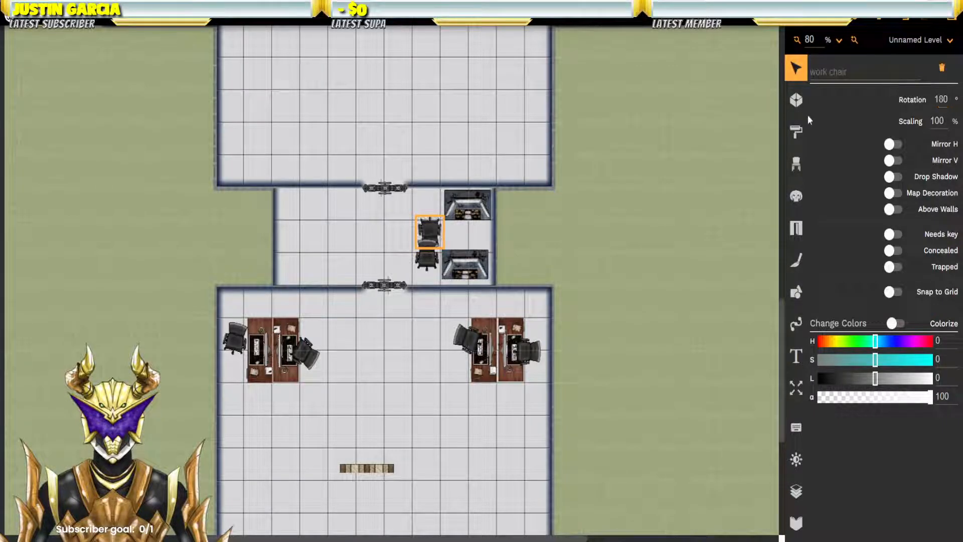
{"action": "left_click_drag", "start_coordinate": [431, 233], "coordinate": [469, 222]}
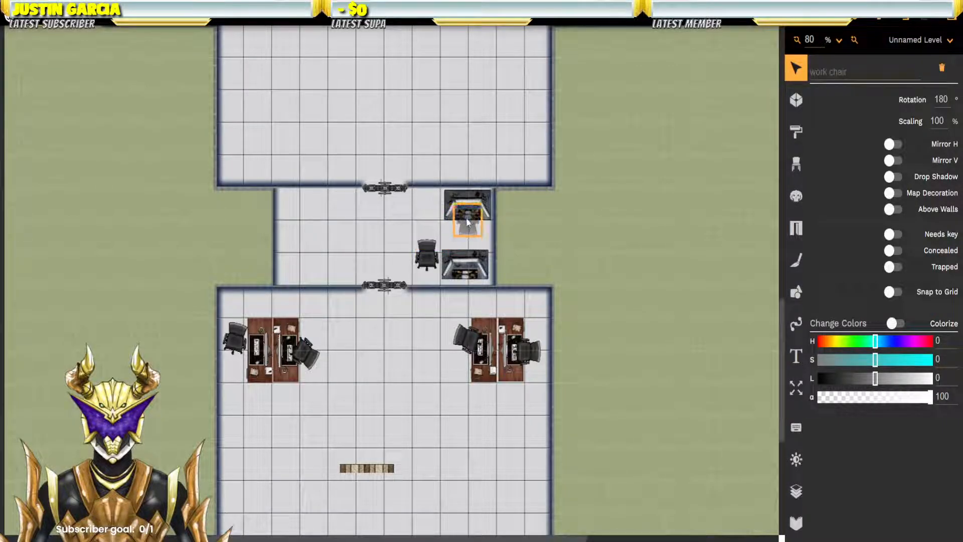
Step: Move the other work chair in the connecting room onto the lower control desk, facing the first chair
{"action": "left_click", "coordinate": [430, 258]}
{"action": "left_click_drag", "start_coordinate": [430, 257], "coordinate": [468, 259]}
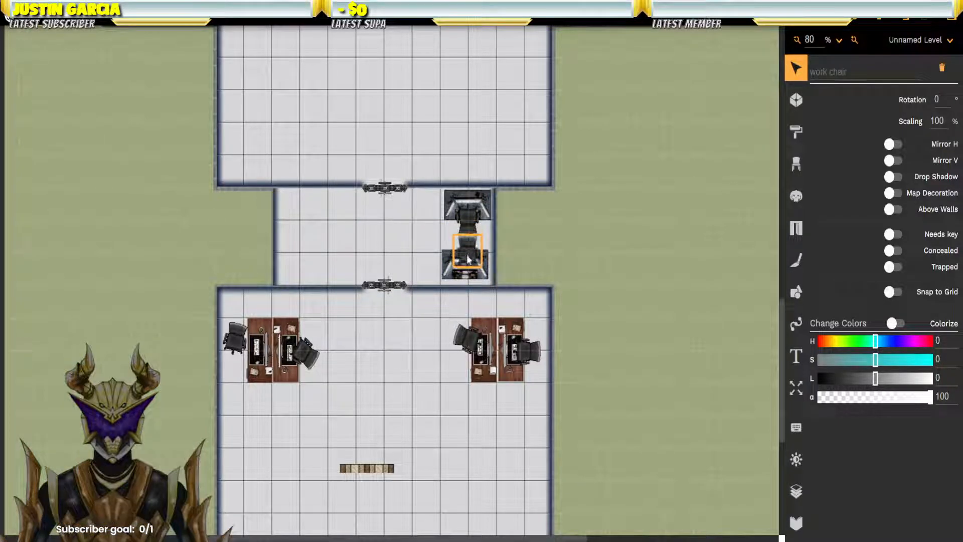
{"action": "left_click", "coordinate": [491, 243]}
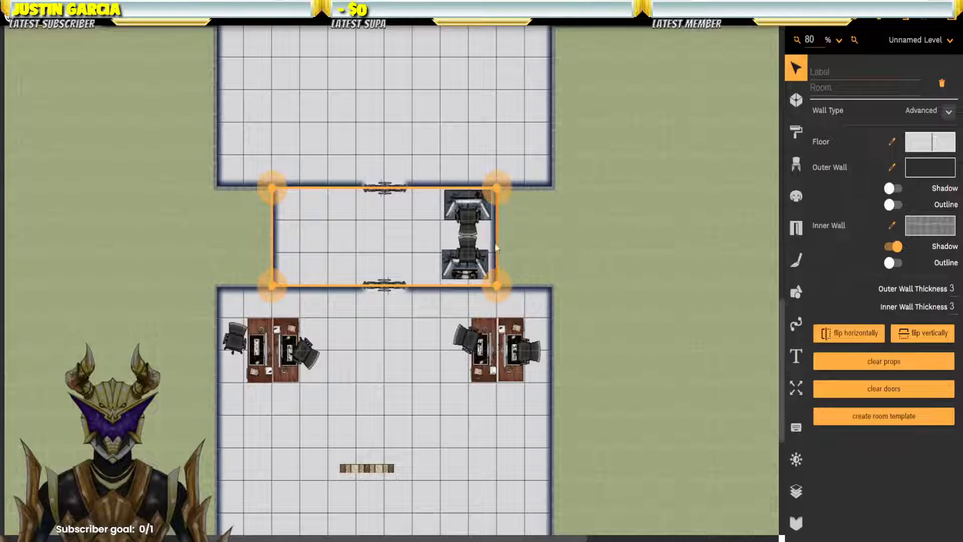
Step: Reorder the connecting room's content layers so both control desks sit above the two work chairs
{"action": "left_click", "coordinate": [474, 249]}
{"action": "left_click", "coordinate": [409, 231]}
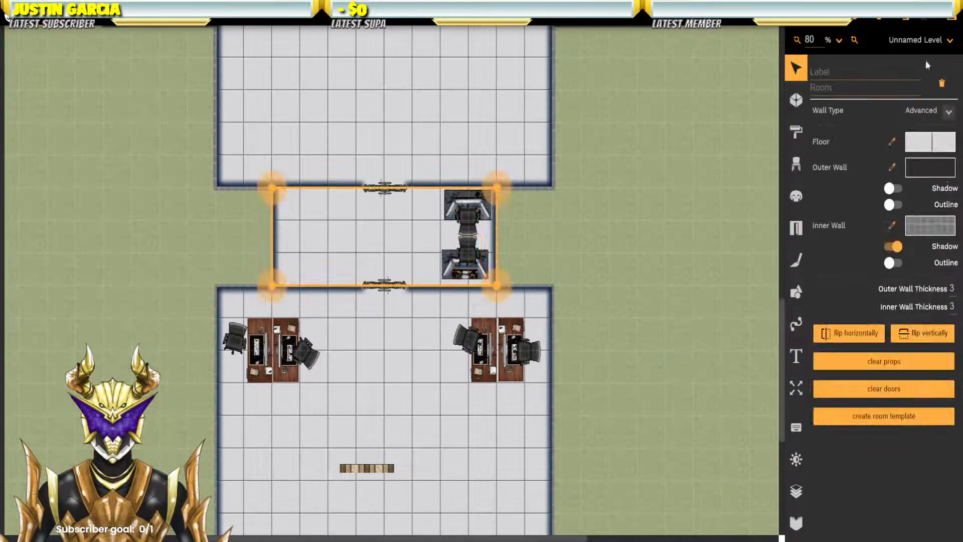
{"action": "left_click", "coordinate": [796, 491]}
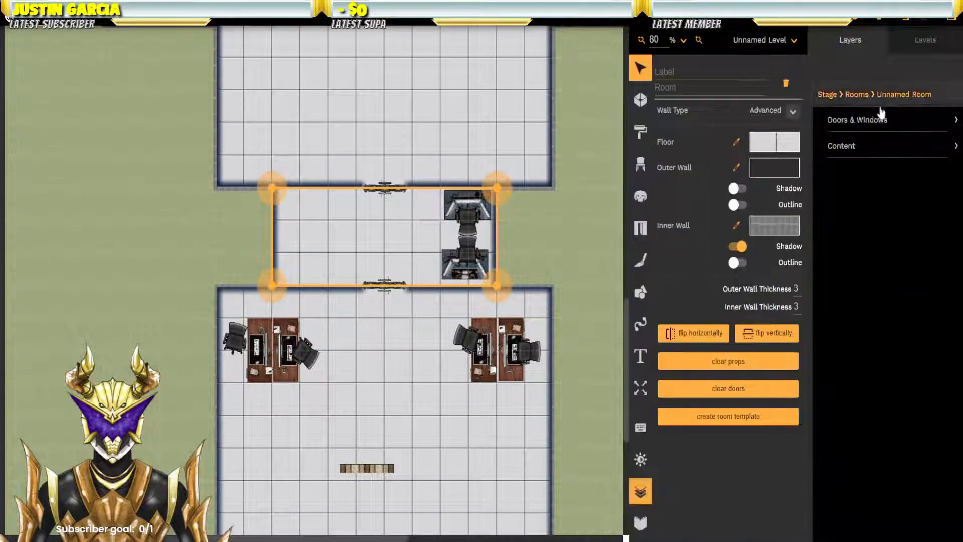
{"action": "left_click", "coordinate": [869, 145]}
{"action": "left_click_drag", "start_coordinate": [821, 145], "coordinate": [820, 117]}
{"action": "left_click_drag", "start_coordinate": [820, 198], "coordinate": [821, 140]}
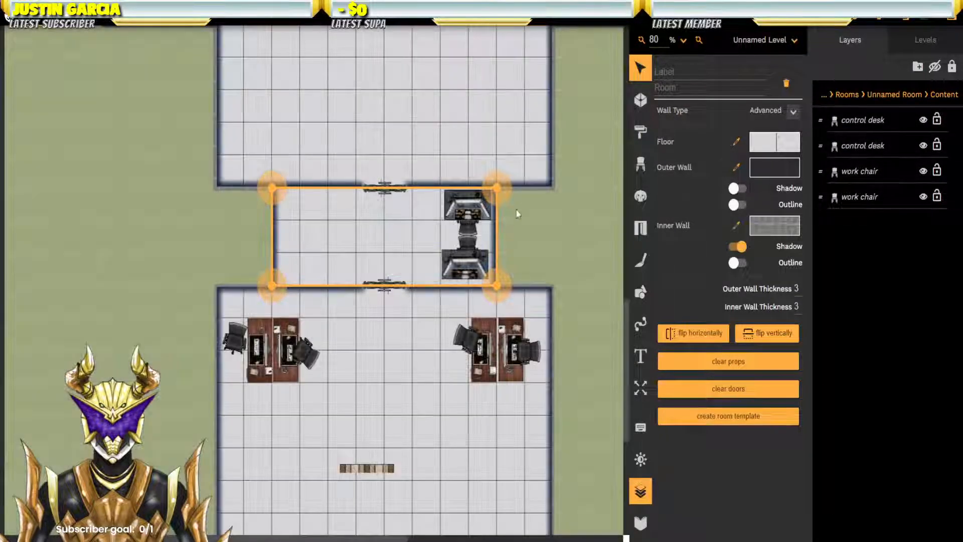
{"action": "left_click", "coordinate": [532, 204]}
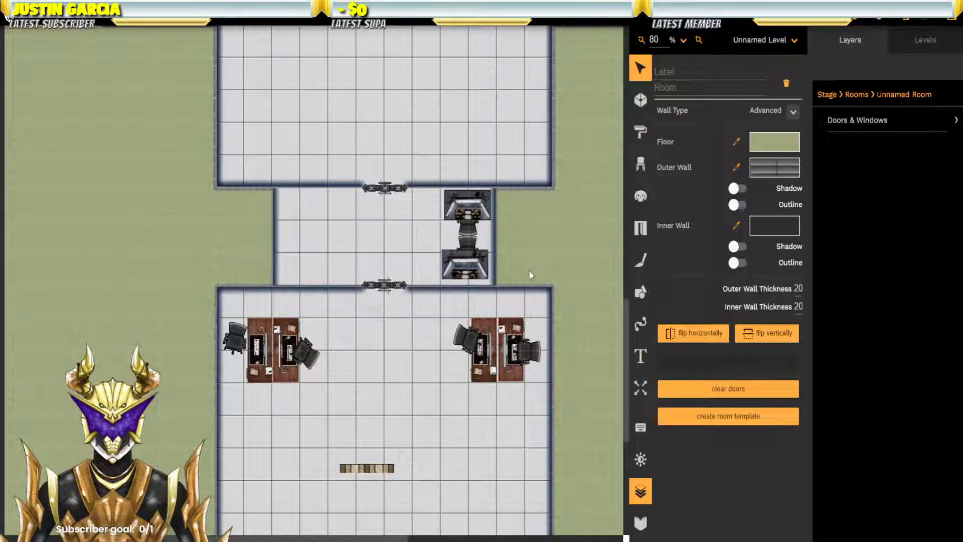
Step: Rotate the lower control desk's work chair to 15° and shift it toward the desk's right side
{"action": "left_click", "coordinate": [471, 245]}
{"action": "left_click", "coordinate": [470, 244]}
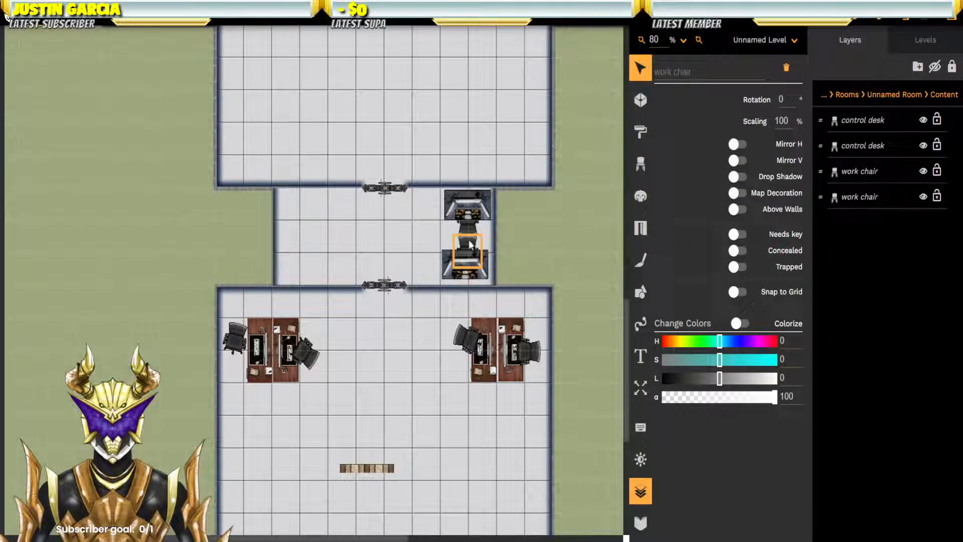
{"action": "key", "text": "Left"}
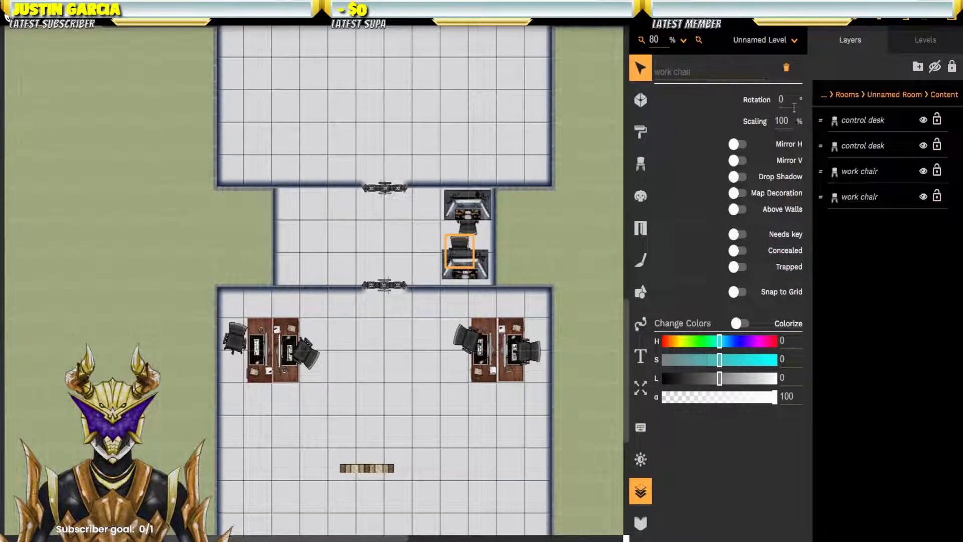
{"action": "left_click", "coordinate": [780, 100]}
{"action": "type", "text": "15"}
{"action": "key", "text": "Return"}
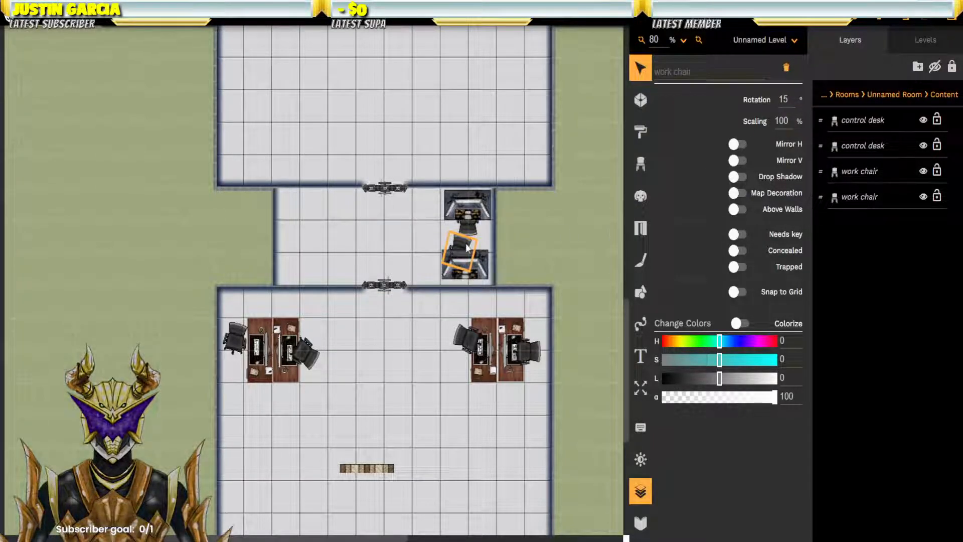
{"action": "left_click_drag", "start_coordinate": [464, 247], "coordinate": [478, 246]}
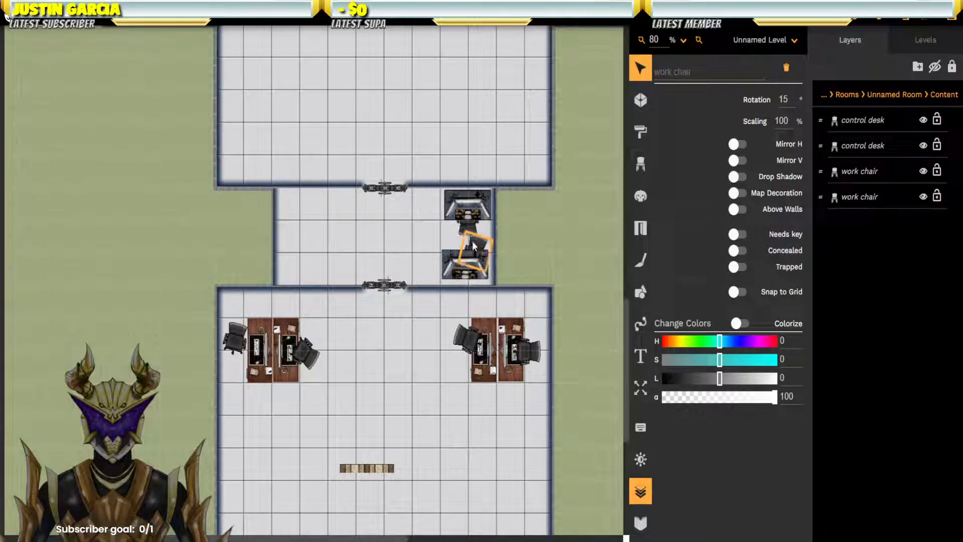
Step: Set the rotation of the upper control desk's work chair to 190°
{"action": "left_click", "coordinate": [476, 225]}
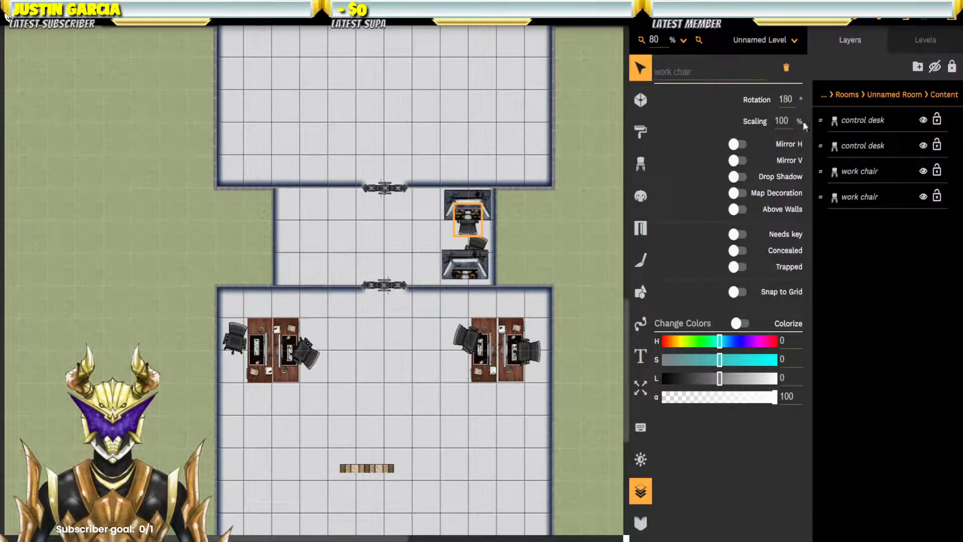
{"action": "left_click", "coordinate": [794, 99]}
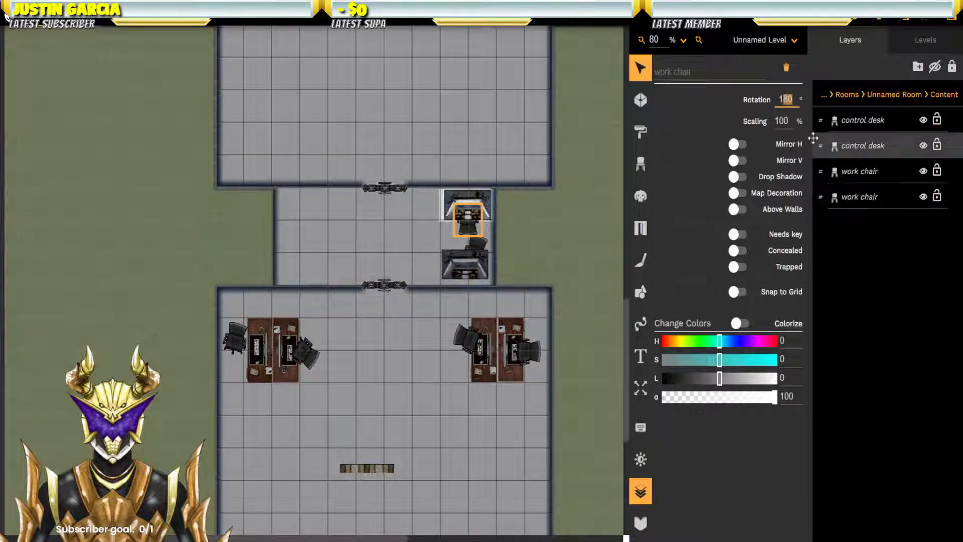
{"action": "key", "text": "Up"}
{"action": "key", "text": "Up"}
{"action": "key", "text": "Up"}
{"action": "key", "text": "Up"}
{"action": "key", "text": "Up"}
{"action": "key", "text": "Up"}
{"action": "key", "text": "Up"}
{"action": "key", "text": "Up"}
{"action": "key", "text": "Up"}
{"action": "key", "text": "Up"}
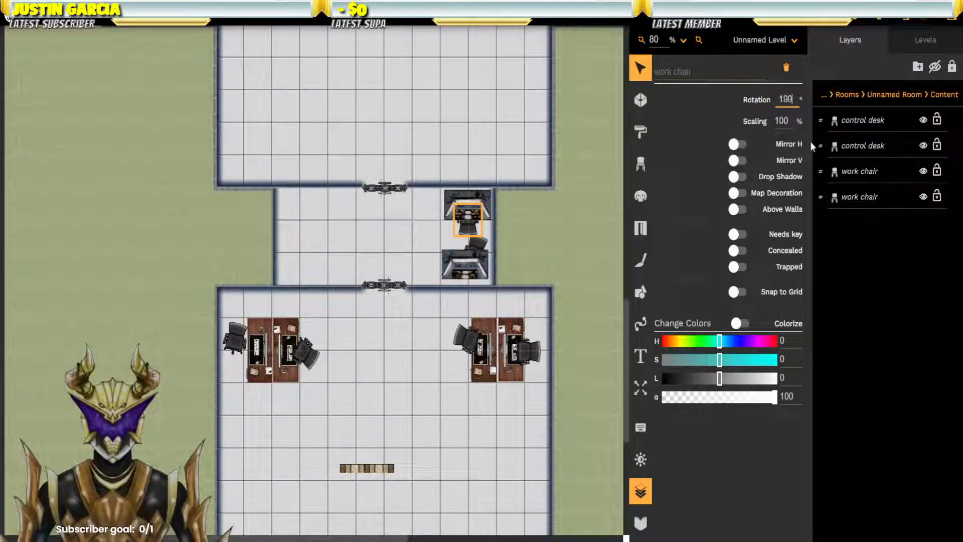
{"action": "key", "text": "Return"}
{"action": "mouse_move", "coordinate": [470, 234]}
{"action": "left_mouse_down"}
{"action": "mouse_move", "coordinate": [460, 235]}
{"action": "mouse_move", "coordinate": [474, 235]}
{"action": "left_mouse_up"}
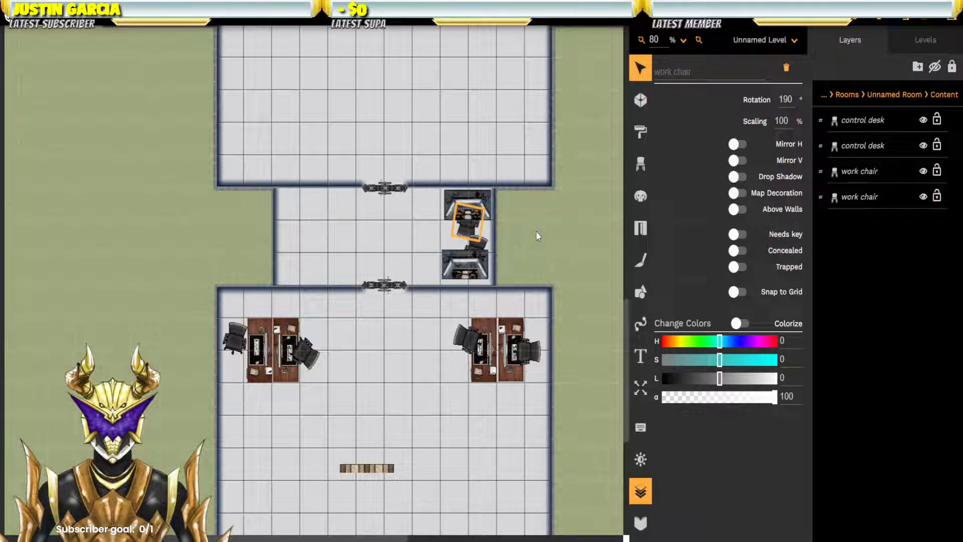
Step: Move the small stone wall from the middle of the large room to just below the left pair of computer desks
{"action": "left_click_drag", "start_coordinate": [521, 303], "coordinate": [545, 226]}
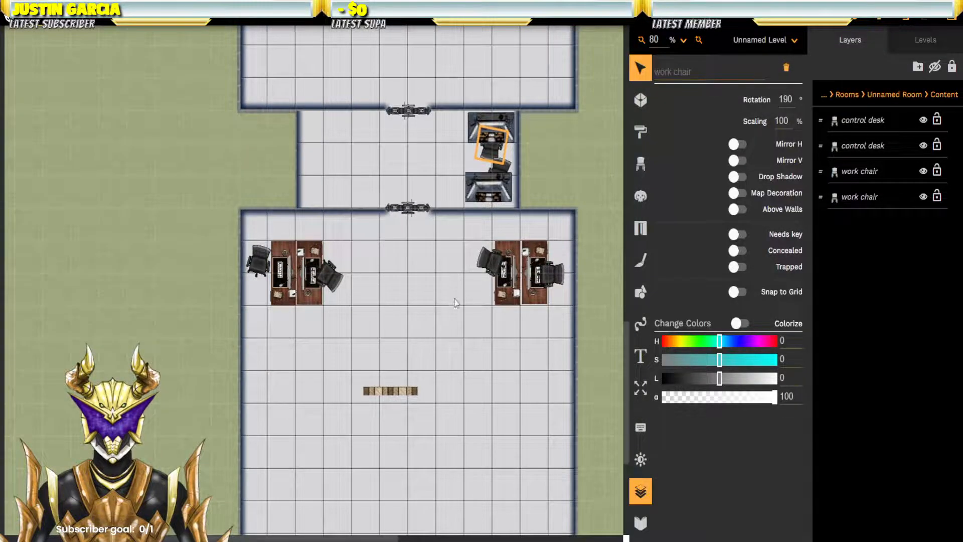
{"action": "left_click", "coordinate": [455, 302]}
{"action": "left_click_drag", "start_coordinate": [401, 398], "coordinate": [297, 317]}
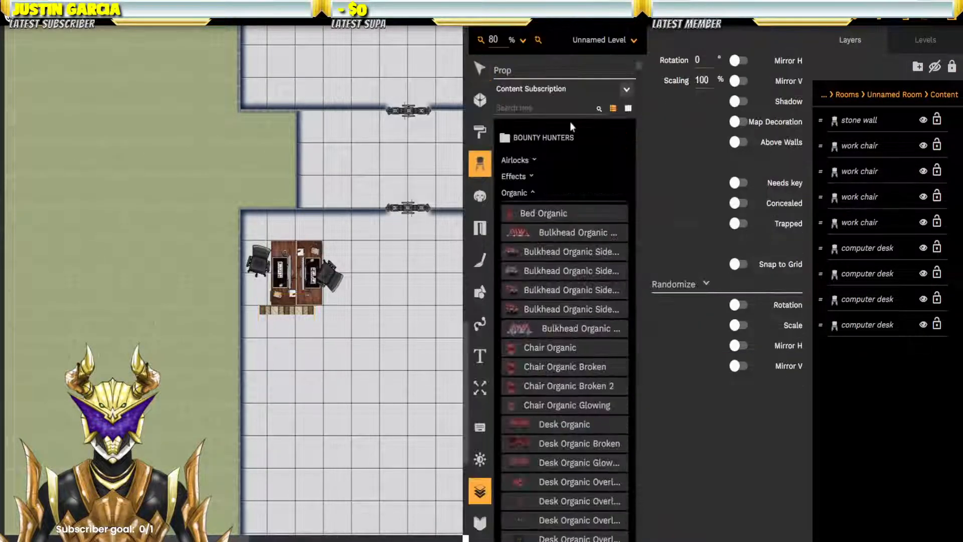
Step: Search the prop library for "wall" and choose the stone wall prop from the Tributary set
{"action": "left_click", "coordinate": [535, 107]}
{"action": "type", "text": "wall"}
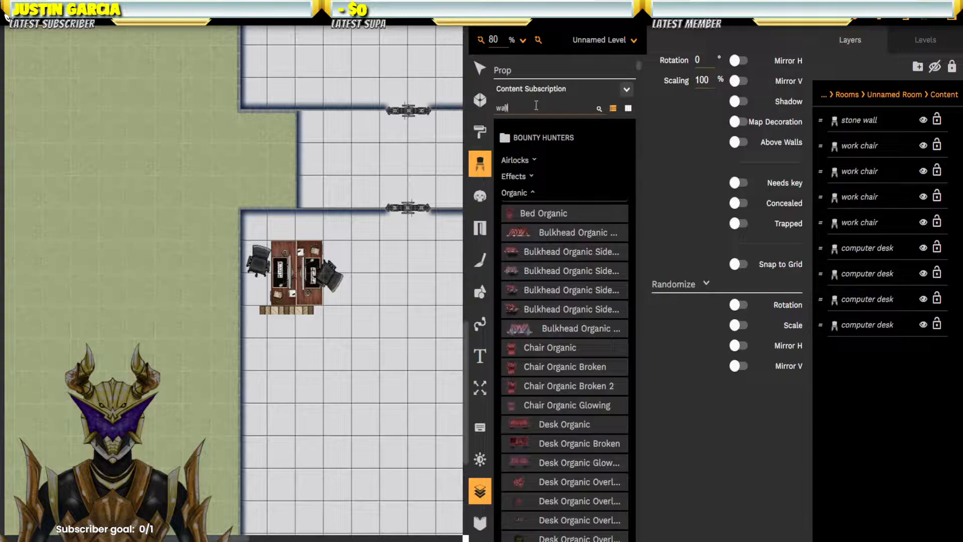
{"action": "scroll", "coordinate": [525, 275], "scroll_direction": "down", "scroll_amount": 15}
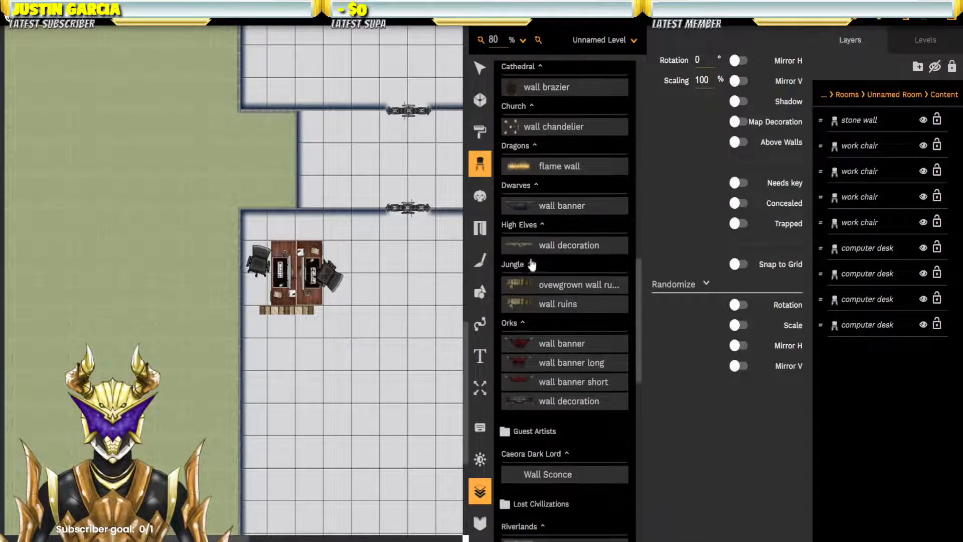
{"action": "scroll", "coordinate": [542, 288], "scroll_direction": "down", "scroll_amount": 4}
{"action": "scroll", "coordinate": [542, 291], "scroll_direction": "up", "scroll_amount": 4}
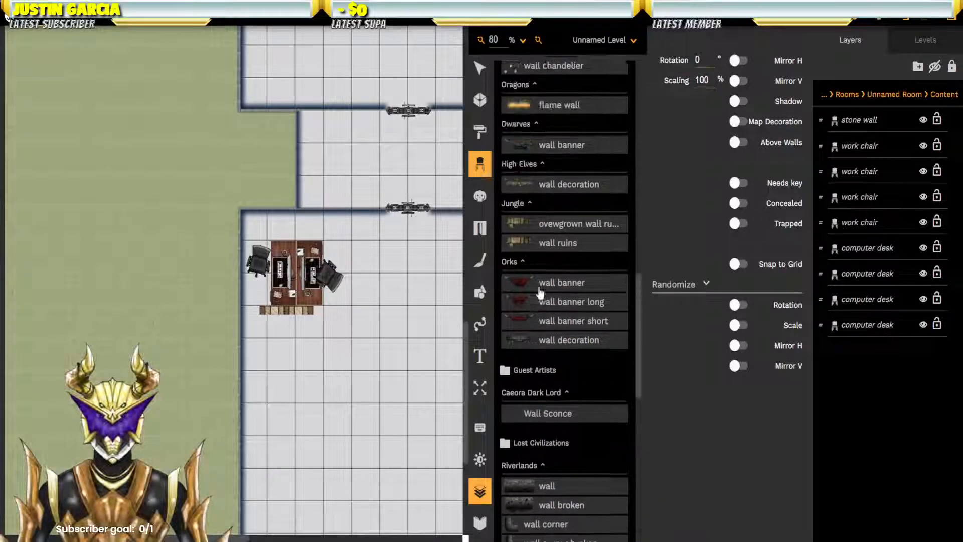
{"action": "scroll", "coordinate": [553, 282], "scroll_direction": "down", "scroll_amount": 9}
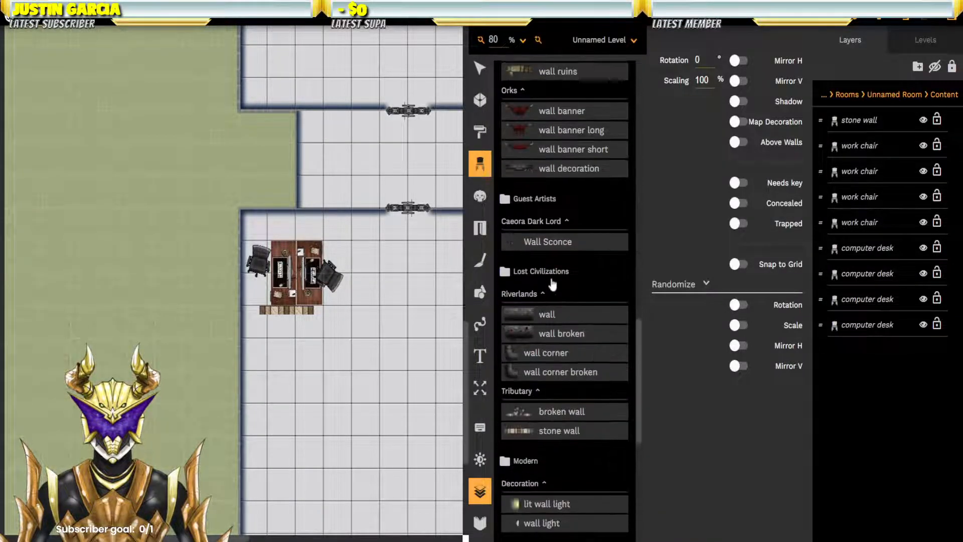
{"action": "left_click", "coordinate": [557, 258]}
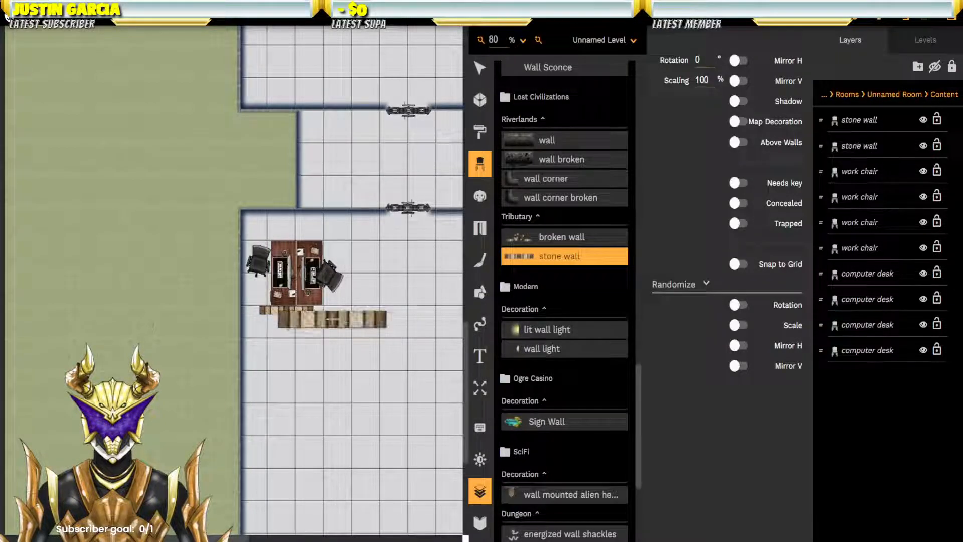
Step: Place three more stone walls in the large room: one below the left desks and two below the right desks
{"action": "left_click", "coordinate": [331, 318]}
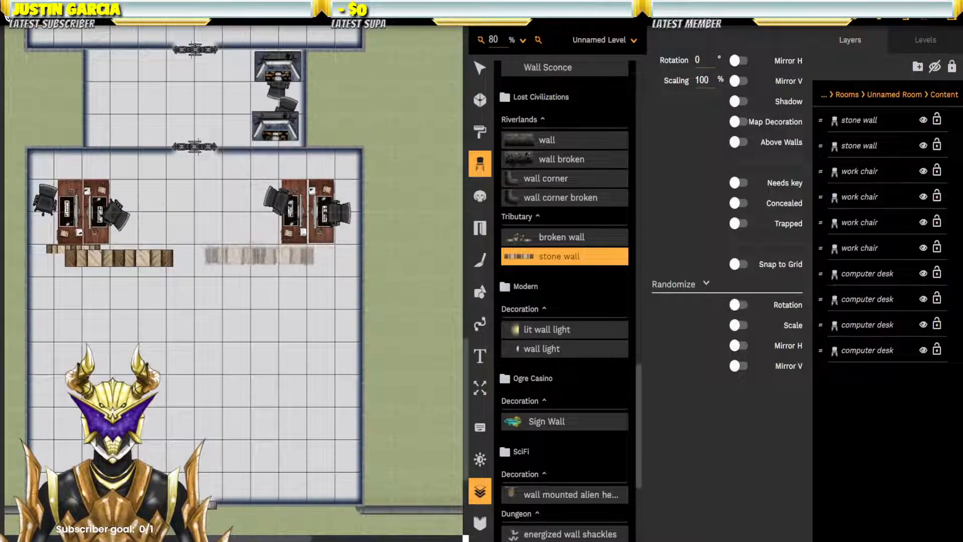
{"action": "left_click", "coordinate": [253, 258]}
{"action": "left_click", "coordinate": [303, 274]}
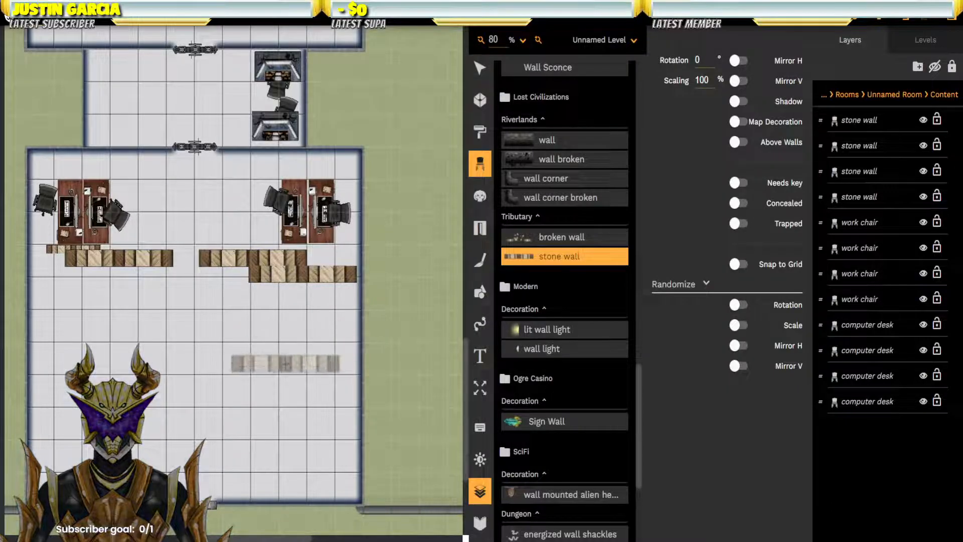
{"action": "left_click_drag", "start_coordinate": [202, 364], "coordinate": [285, 351]}
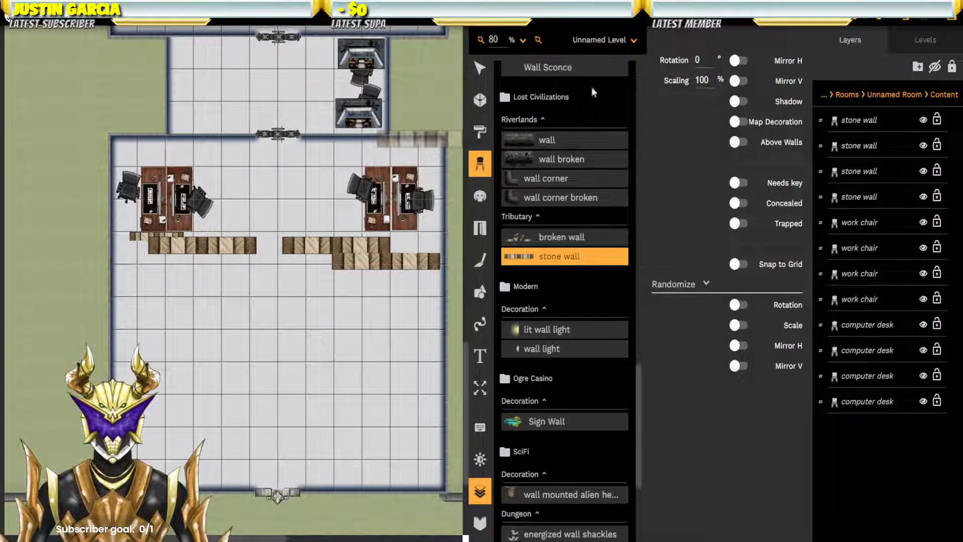
Step: Scale the new stone wall below the left desks to 50% and line it up with the small wall there
{"action": "left_click", "coordinate": [485, 70]}
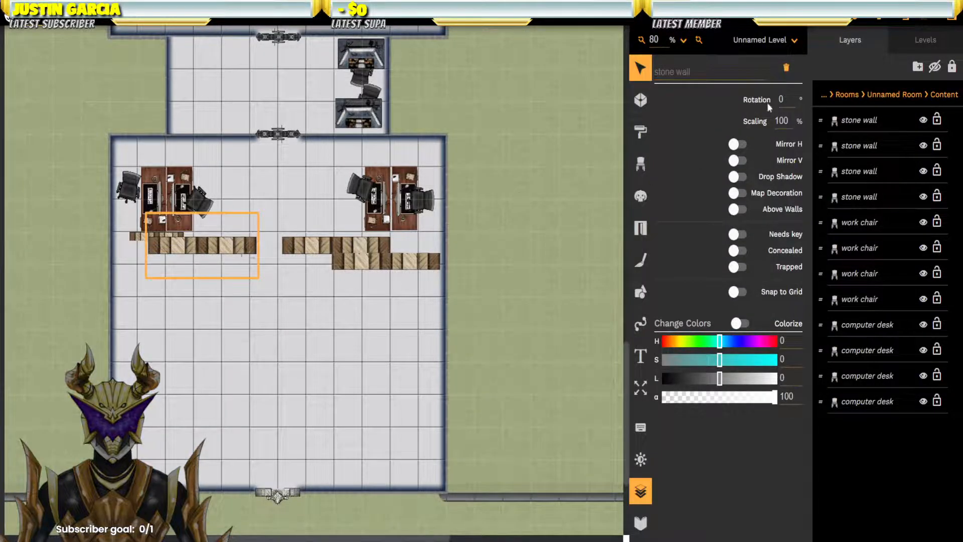
{"action": "double_click", "coordinate": [778, 120]}
{"action": "type", "text": "50"}
{"action": "key", "text": "Return"}
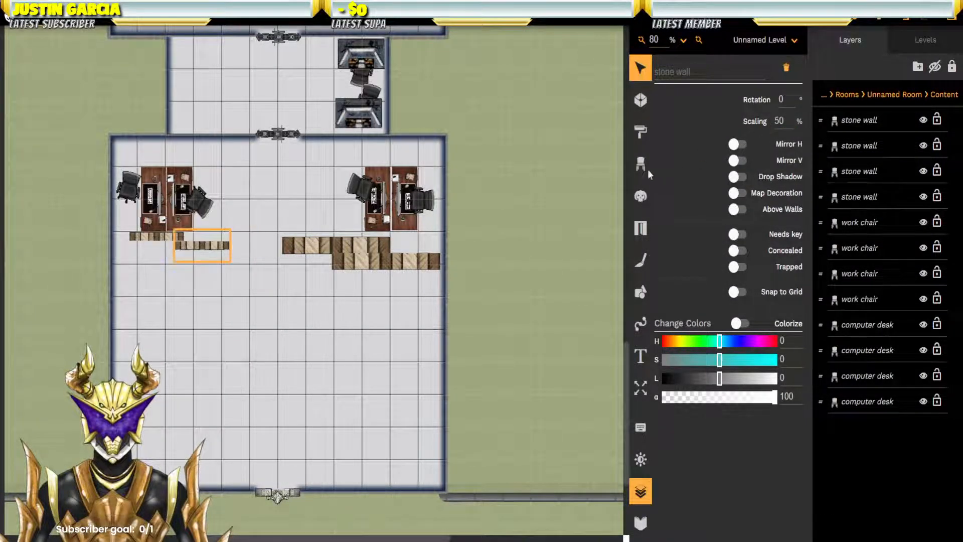
{"action": "left_click_drag", "start_coordinate": [210, 256], "coordinate": [183, 237]}
{"action": "left_click", "coordinate": [253, 241]}
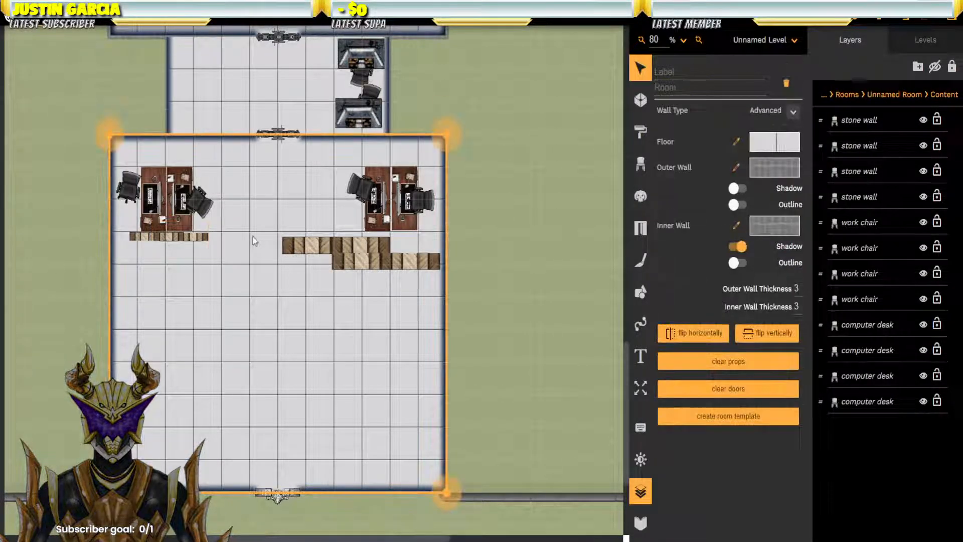
Step: Scale the rightmost large stone wall to 50% and move it up against the right pair of computer desks
{"action": "left_click", "coordinate": [350, 247]}
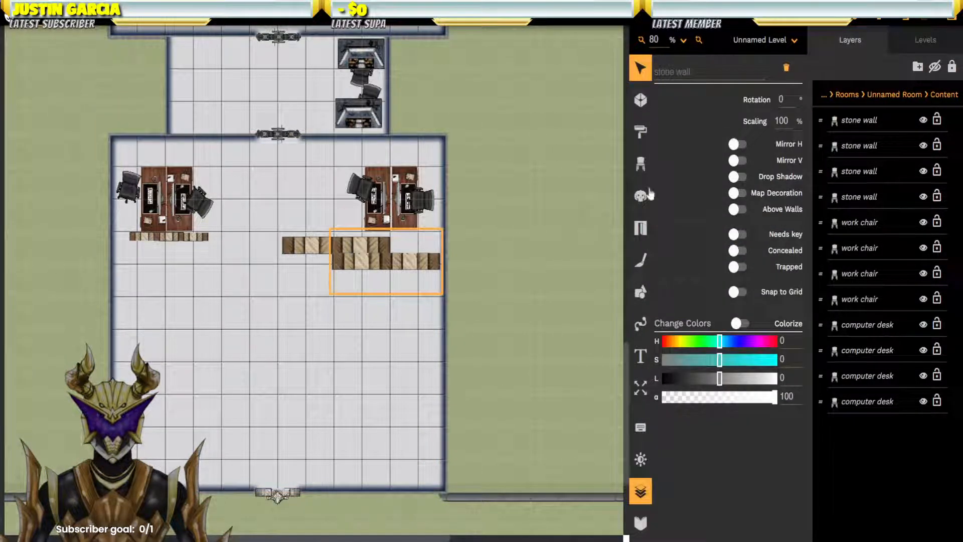
{"action": "left_click", "coordinate": [780, 120]}
{"action": "type", "text": "50"}
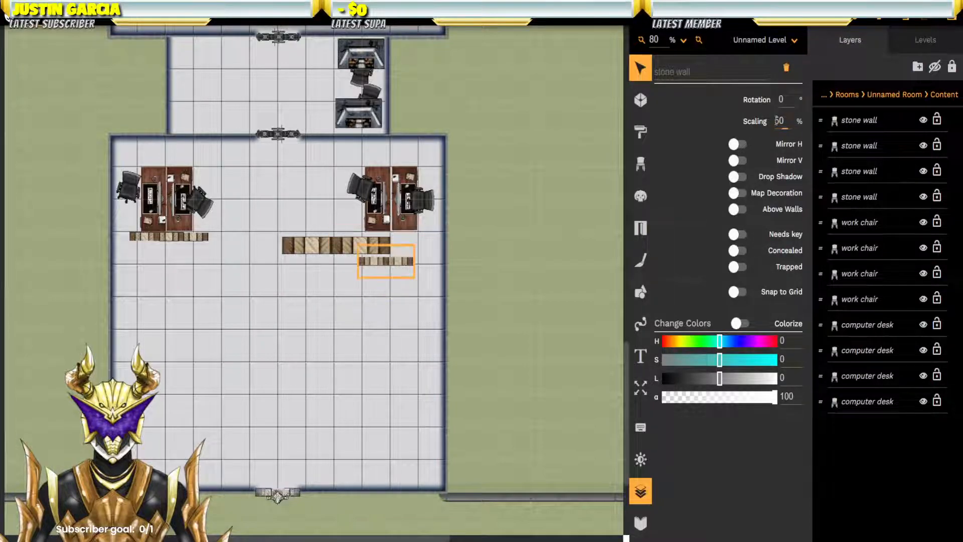
{"action": "left_click_drag", "start_coordinate": [384, 269], "coordinate": [404, 239]}
Step: Scale the remaining large stone wall to 50% and join it to the small wall below the right desks
{"action": "left_click", "coordinate": [339, 249]}
{"action": "left_click", "coordinate": [786, 120]}
{"action": "type", "text": "50"}
{"action": "left_click_drag", "start_coordinate": [335, 251], "coordinate": [380, 242]}
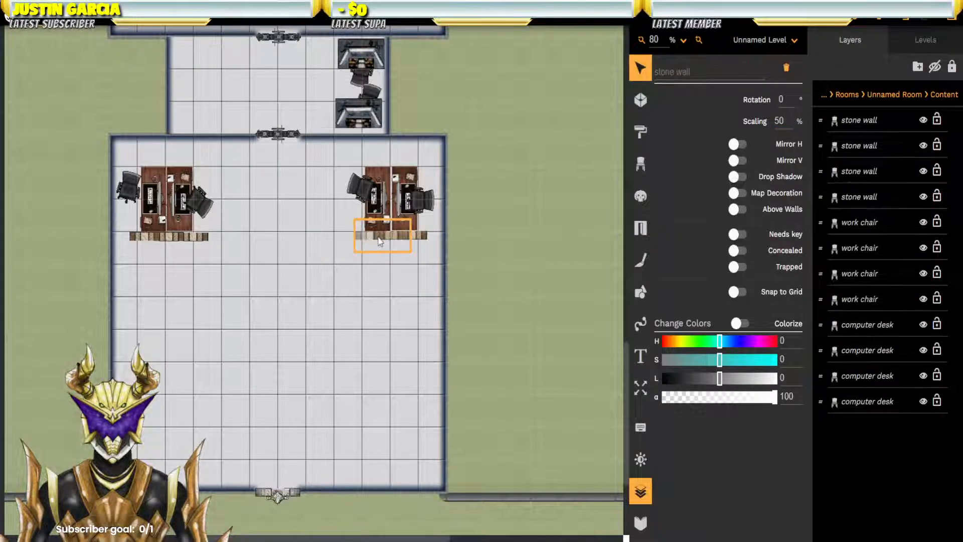
Step: Move all four work chairs of the large room below the computer desks in the layer order
{"action": "left_click", "coordinate": [406, 284]}
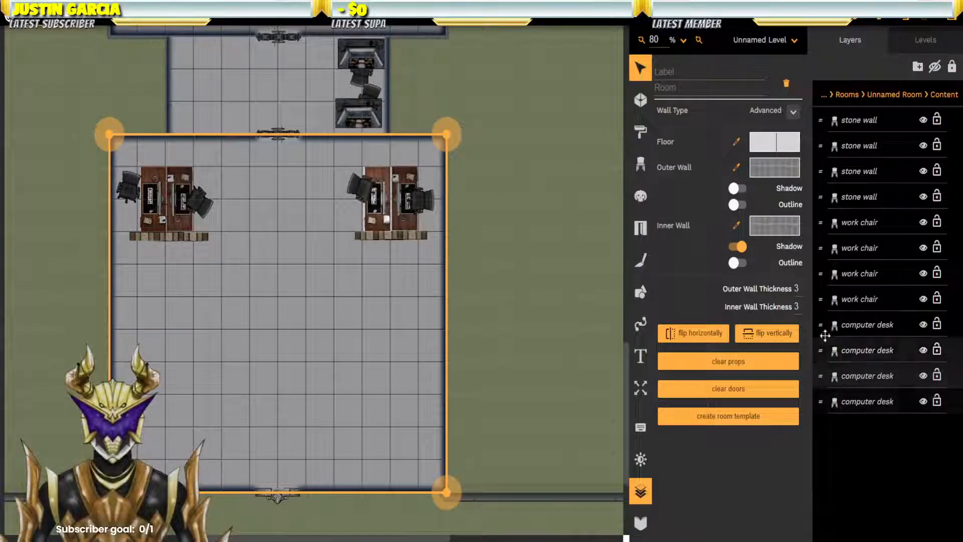
{"action": "left_click_drag", "start_coordinate": [820, 299], "coordinate": [817, 396]}
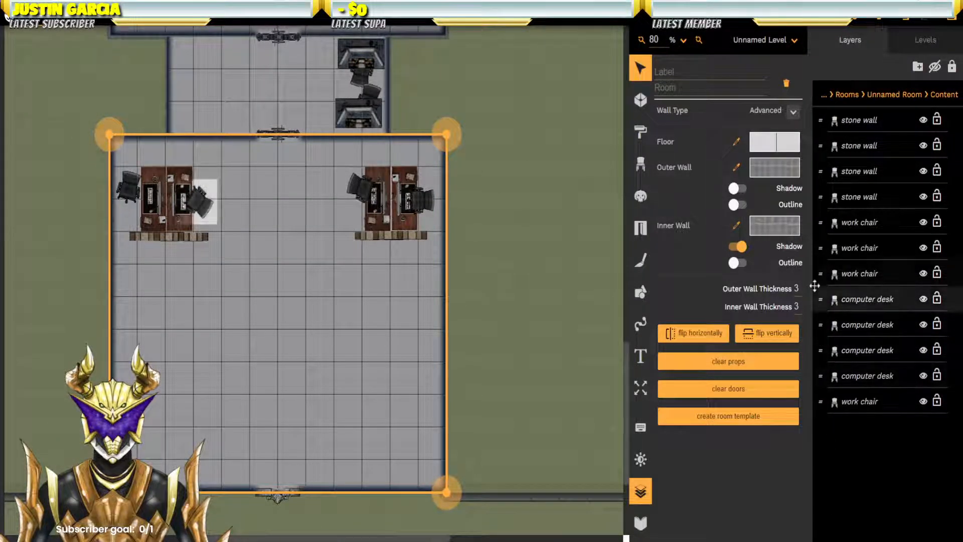
{"action": "left_click_drag", "start_coordinate": [823, 276], "coordinate": [818, 389]}
{"action": "left_click_drag", "start_coordinate": [823, 250], "coordinate": [818, 389]}
{"action": "left_click_drag", "start_coordinate": [821, 223], "coordinate": [819, 389]}
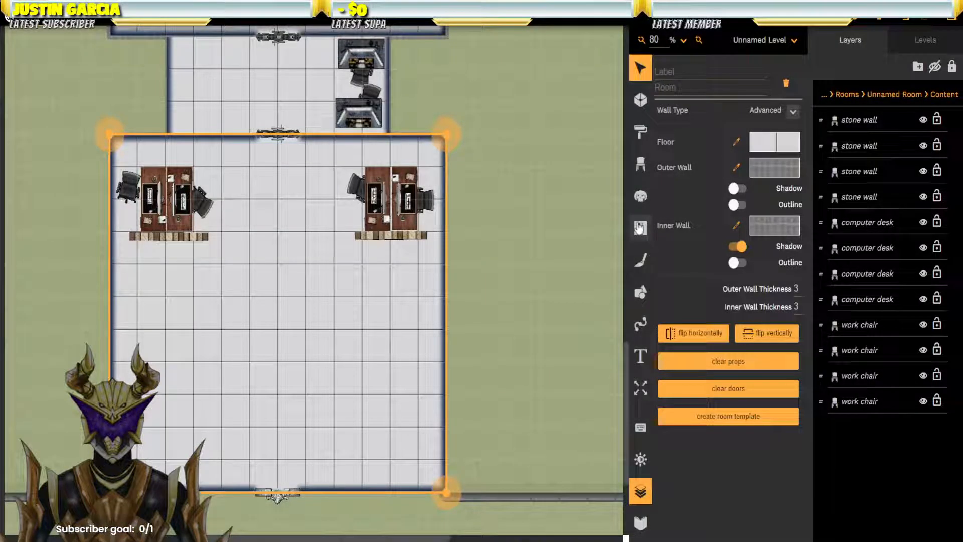
Step: Search the prop library for "cooler" and for "water"
{"action": "left_click_drag", "start_coordinate": [412, 273], "coordinate": [505, 245]}
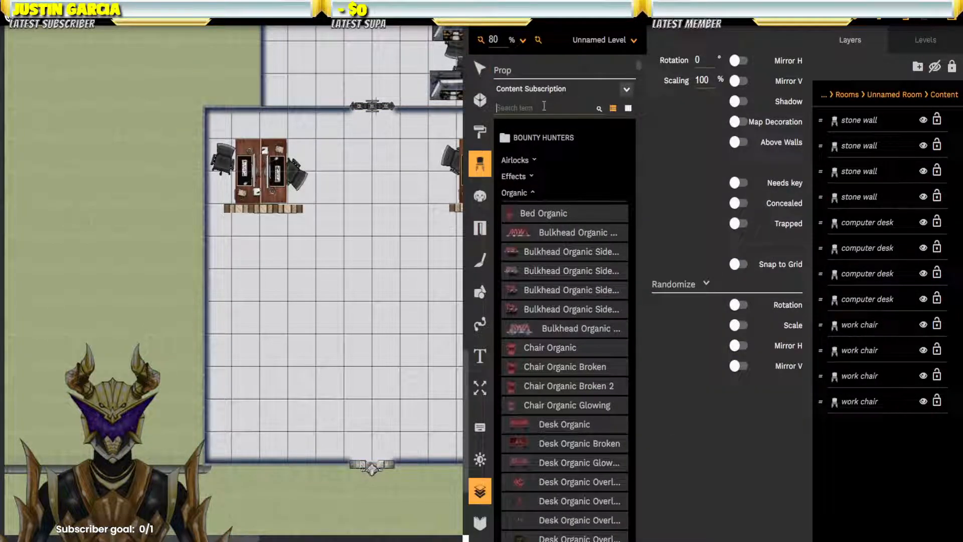
{"action": "left_click", "coordinate": [480, 491]}
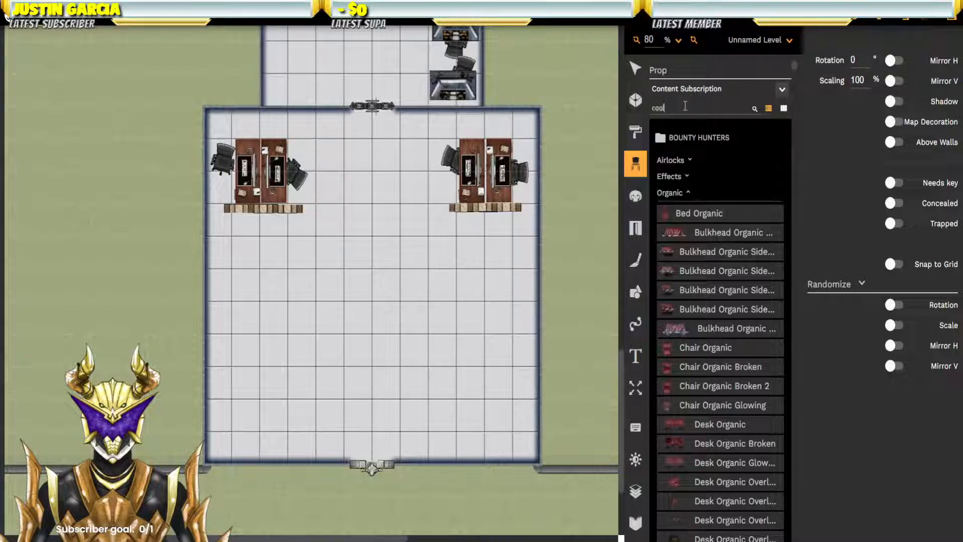
{"action": "type", "text": "r"}
{"action": "double_click", "coordinate": [681, 106]}
{"action": "type", "text": "wate"}
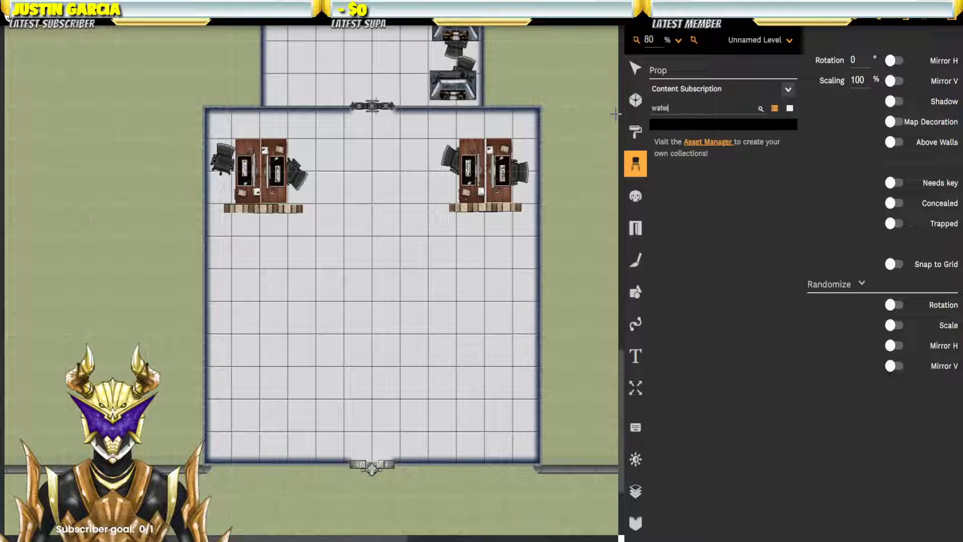
{"action": "type", "text": "r"}
Step: Look through the water search results, including the Water, Riverlands, Sewers and Dungeon groups, for a prop that suits the office
{"action": "scroll", "coordinate": [717, 291], "scroll_direction": "down", "scroll_amount": 3}
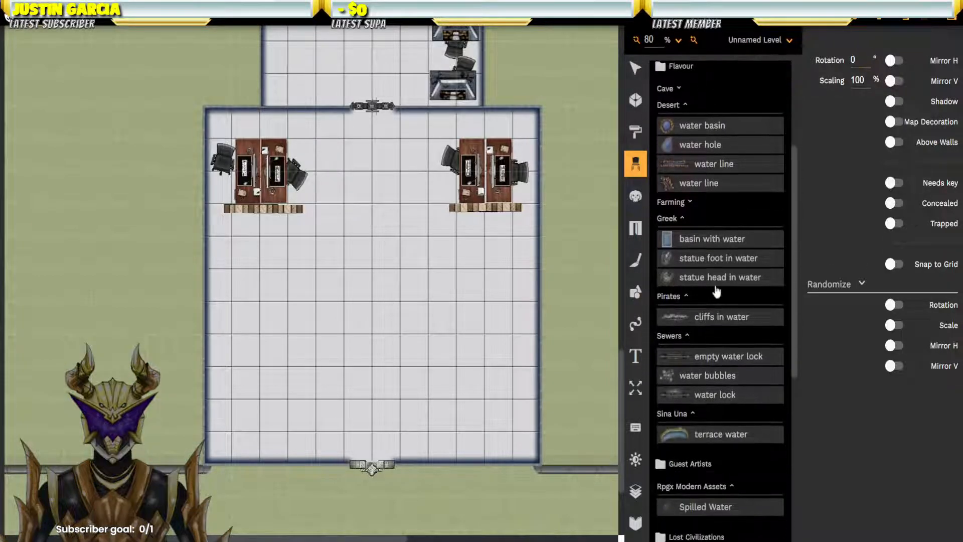
{"action": "scroll", "coordinate": [717, 291], "scroll_direction": "down", "scroll_amount": 8}
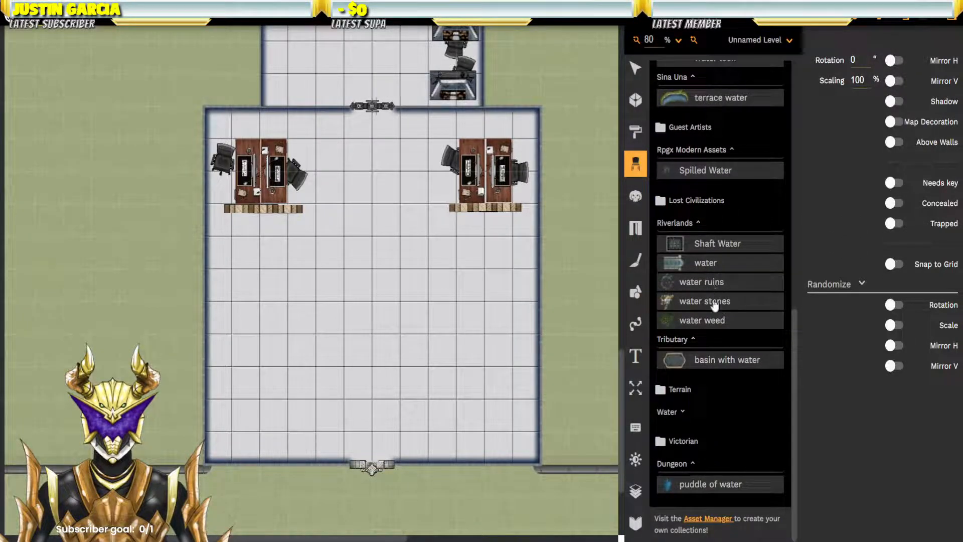
{"action": "left_click", "coordinate": [670, 412]}
{"action": "scroll", "coordinate": [730, 403], "scroll_direction": "down", "scroll_amount": 3}
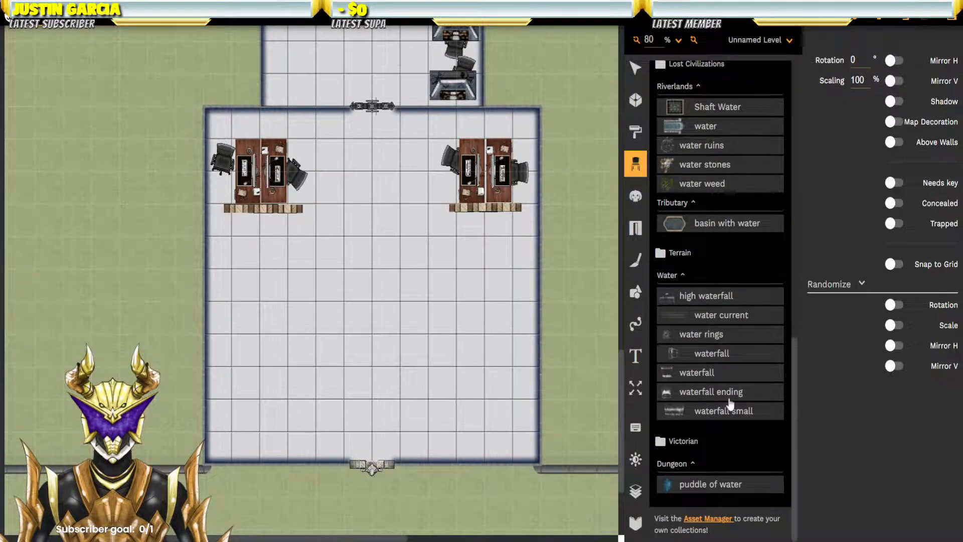
{"action": "scroll", "coordinate": [730, 403], "scroll_direction": "up", "scroll_amount": 4}
{"action": "scroll", "coordinate": [730, 403], "scroll_direction": "down", "scroll_amount": 4}
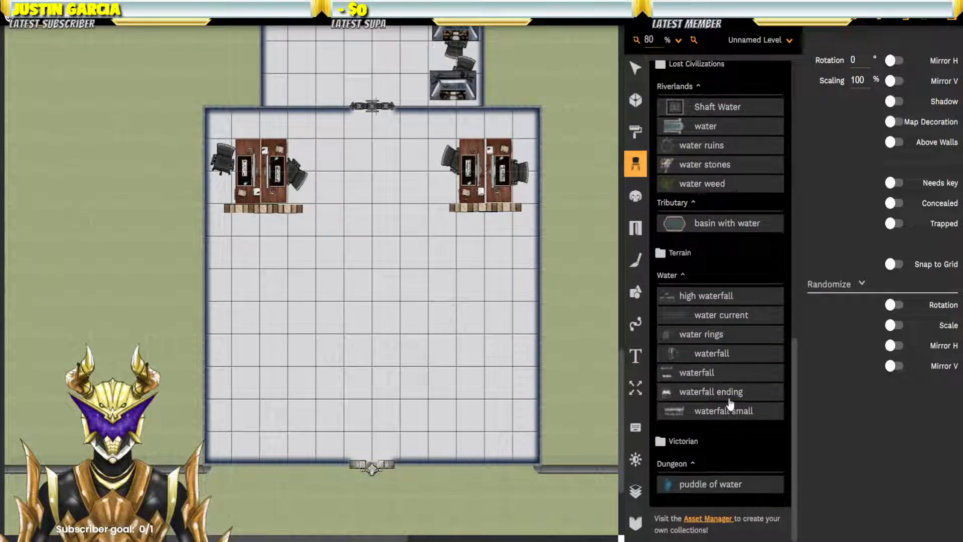
{"action": "left_click", "coordinate": [665, 484]}
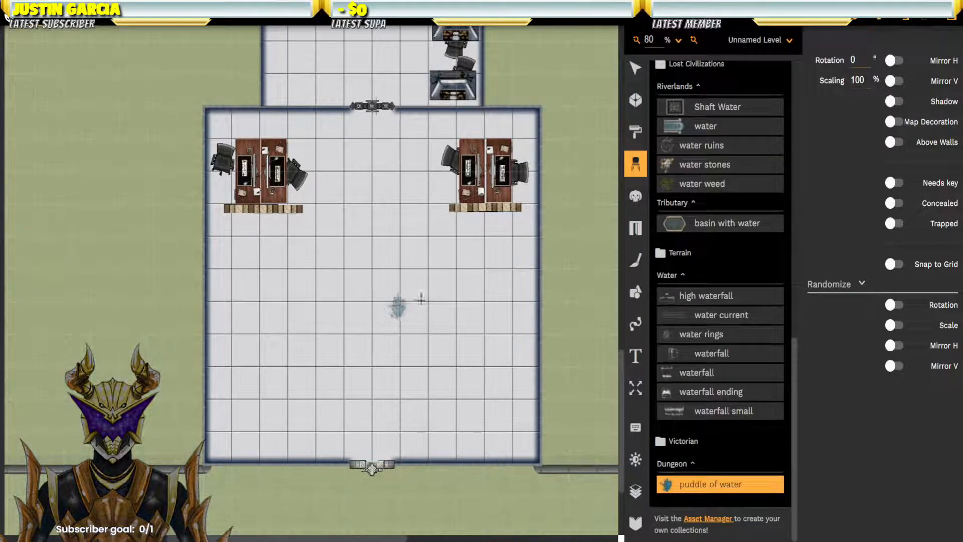
{"action": "scroll", "coordinate": [710, 223], "scroll_direction": "up", "scroll_amount": 1}
{"action": "scroll", "coordinate": [710, 224], "scroll_direction": "up", "scroll_amount": 5}
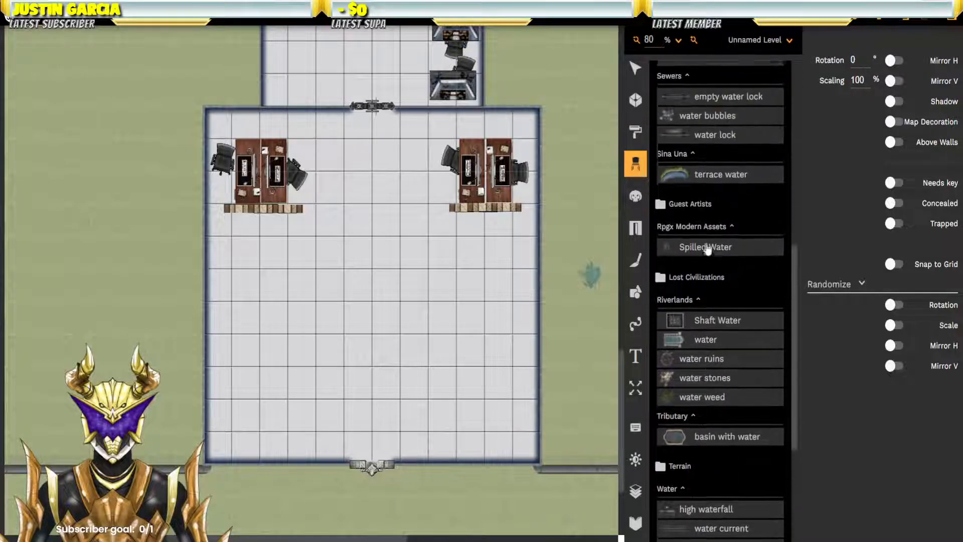
{"action": "scroll", "coordinate": [706, 312], "scroll_direction": "up", "scroll_amount": 5}
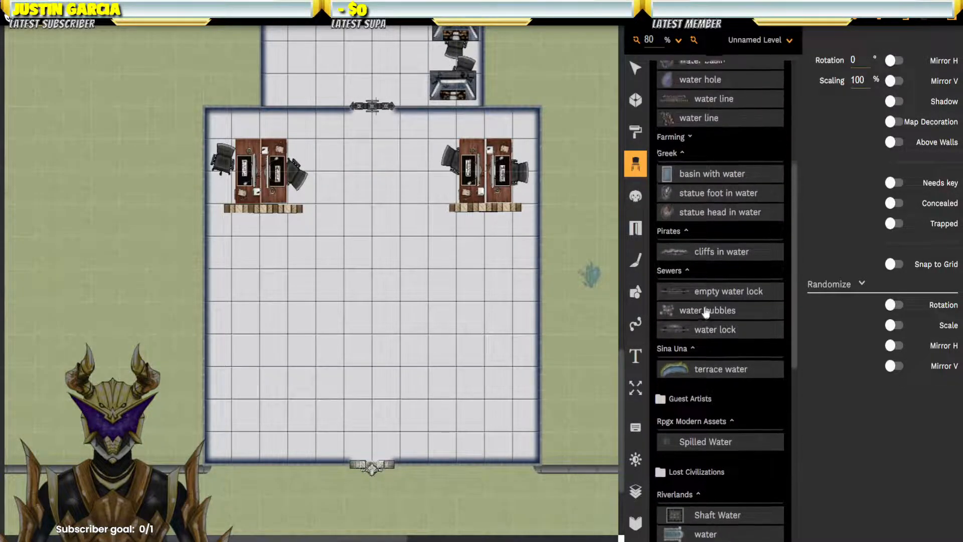
Step: Place a water lily from the Fantasy Outdoor props on the upper end of the left desk in the right-hand pair
{"action": "left_click", "coordinate": [678, 193]}
{"action": "left_click", "coordinate": [678, 193]}
{"action": "left_click", "coordinate": [681, 182]}
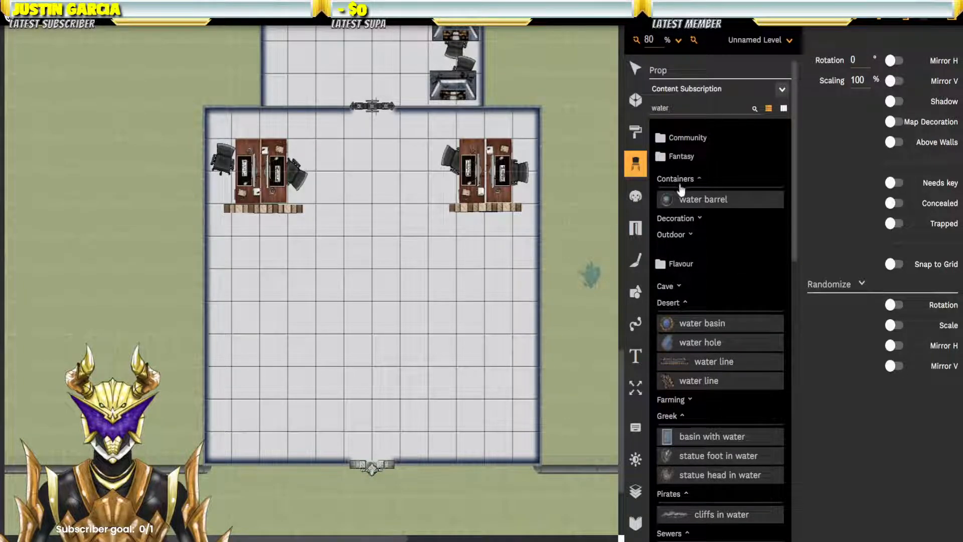
{"action": "left_click", "coordinate": [680, 236]}
{"action": "left_click", "coordinate": [702, 219]}
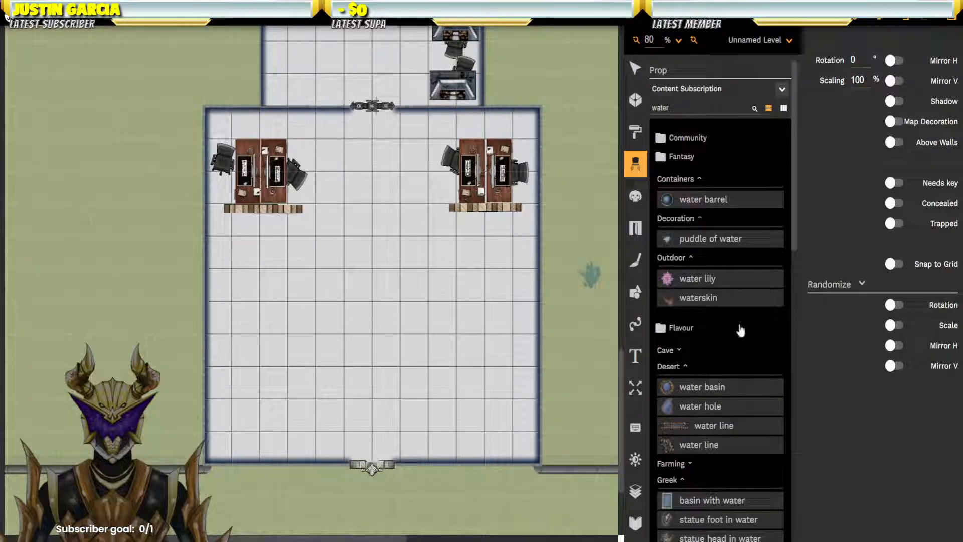
{"action": "scroll", "coordinate": [741, 329], "scroll_direction": "down", "scroll_amount": 1}
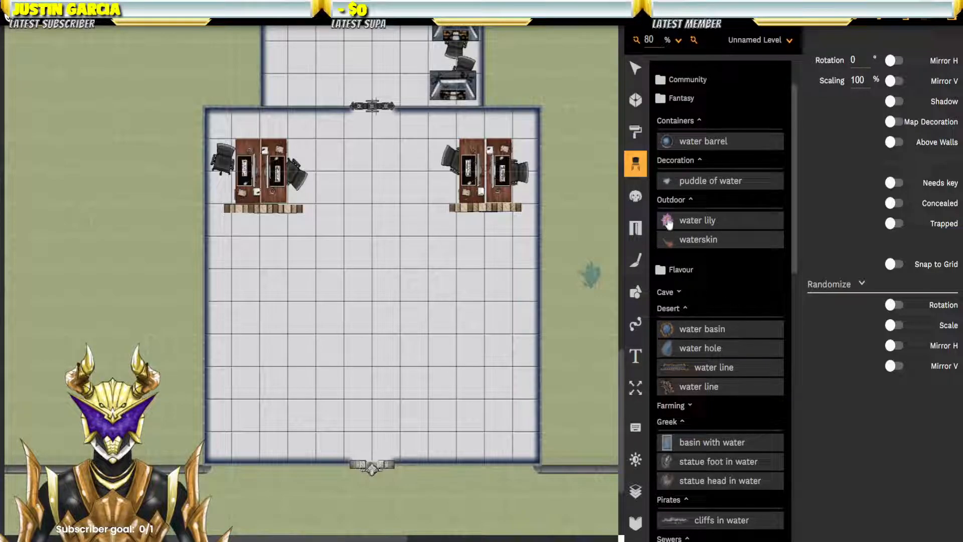
{"action": "left_click", "coordinate": [668, 222]}
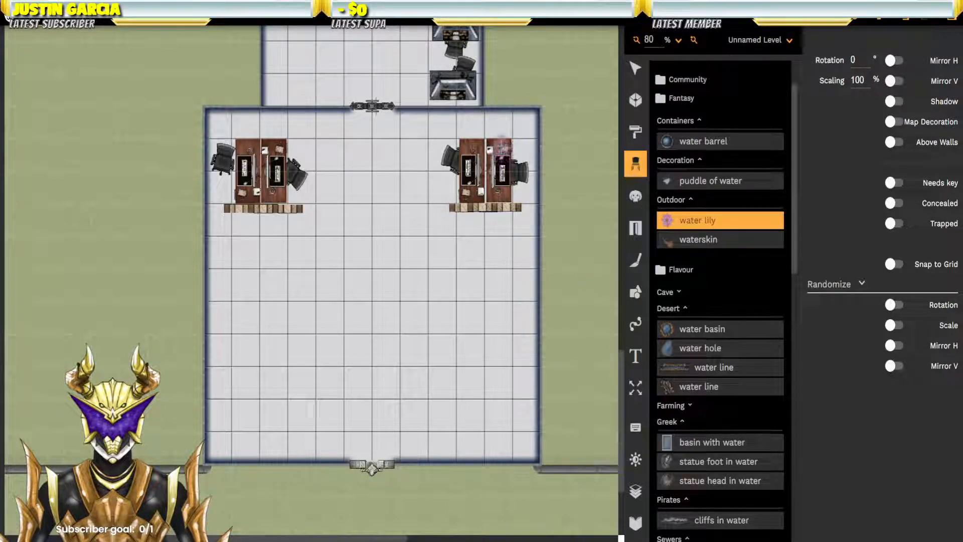
{"action": "left_click", "coordinate": [466, 147]}
Step: Scale the water lily to 40% and shift it slightly right on the desk's upper end
{"action": "type", "text": "30"}
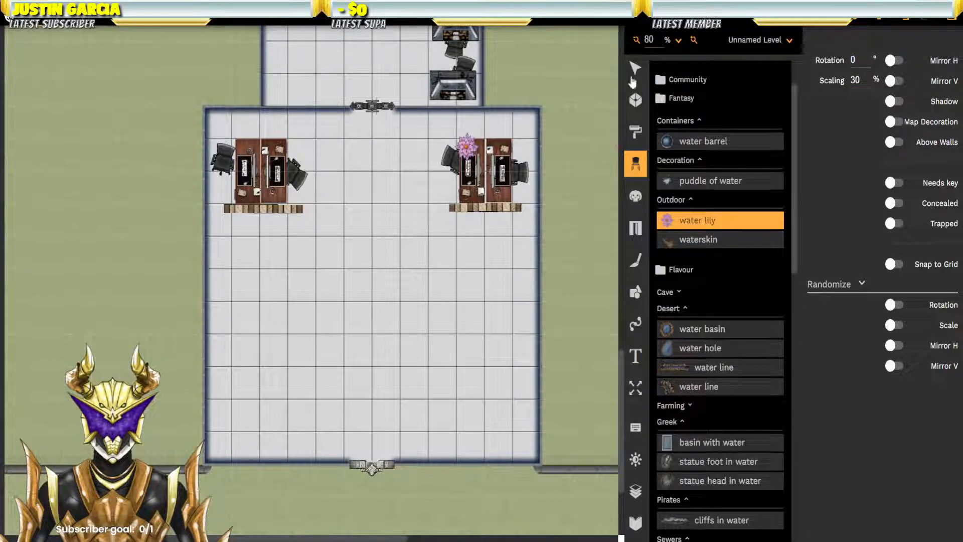
{"action": "left_click", "coordinate": [634, 69]}
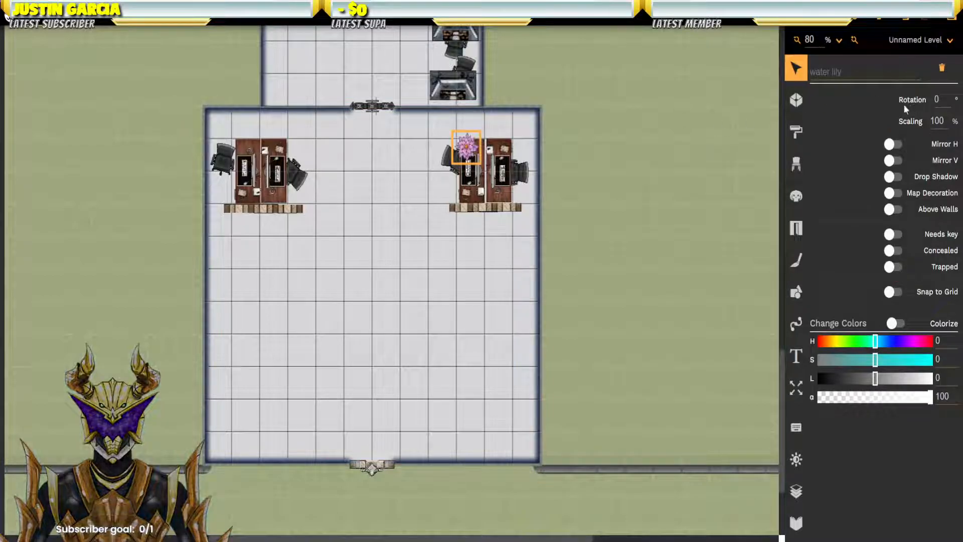
{"action": "key", "text": "Return"}
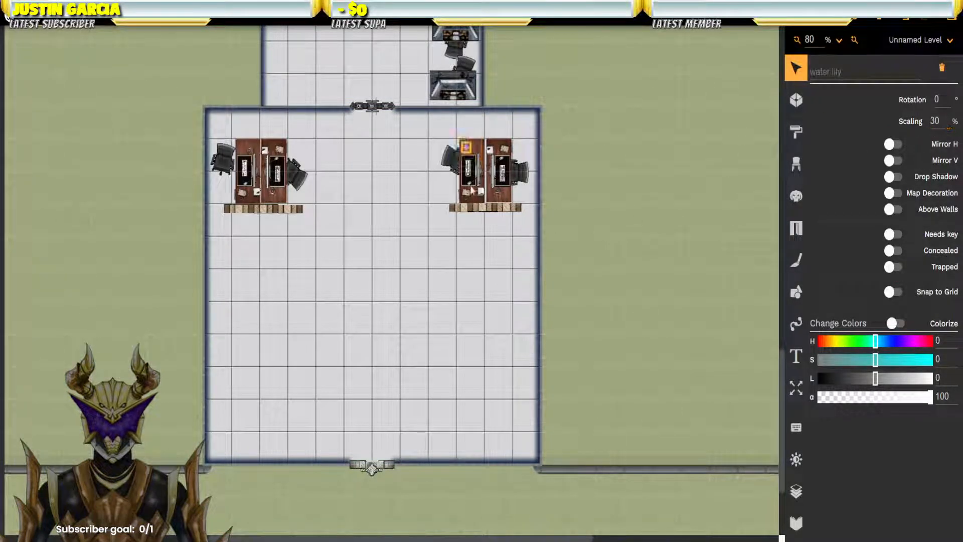
{"action": "left_click_drag", "start_coordinate": [943, 121], "coordinate": [917, 124]}
{"action": "type", "text": "40"}
{"action": "key", "text": "Return"}
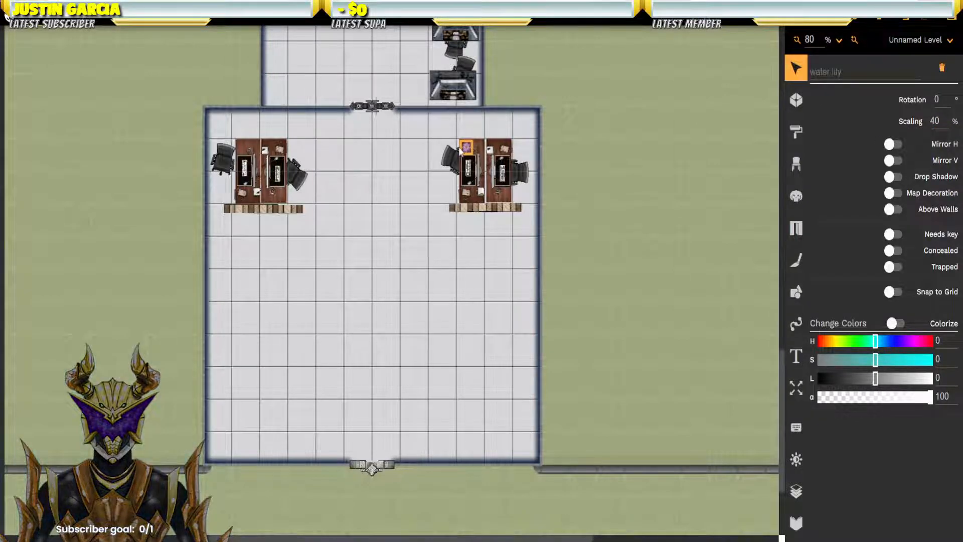
{"action": "key", "text": "Left"}
{"action": "key", "text": "Left"}
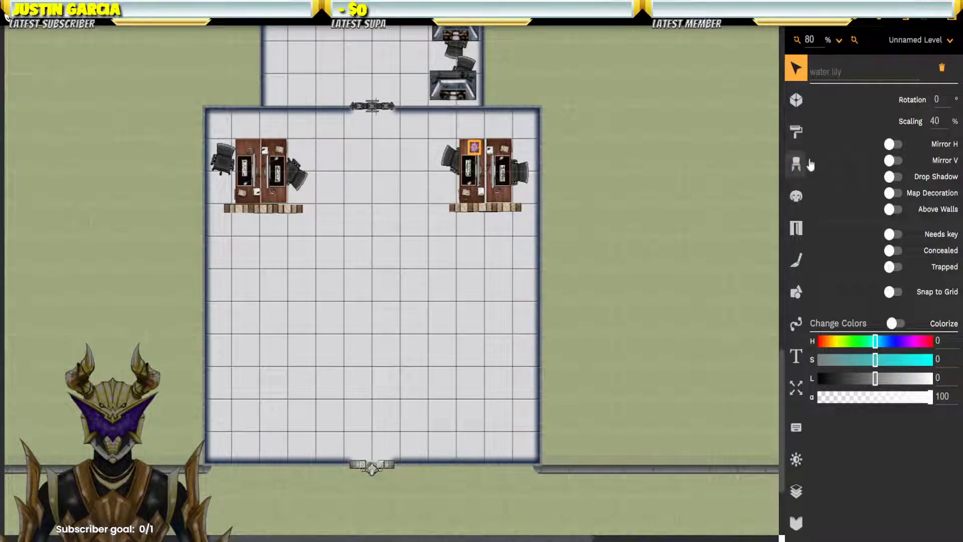
Step: Search the prop library for "water" again and expand the Community Modern group in the results
{"action": "left_click", "coordinate": [798, 164]}
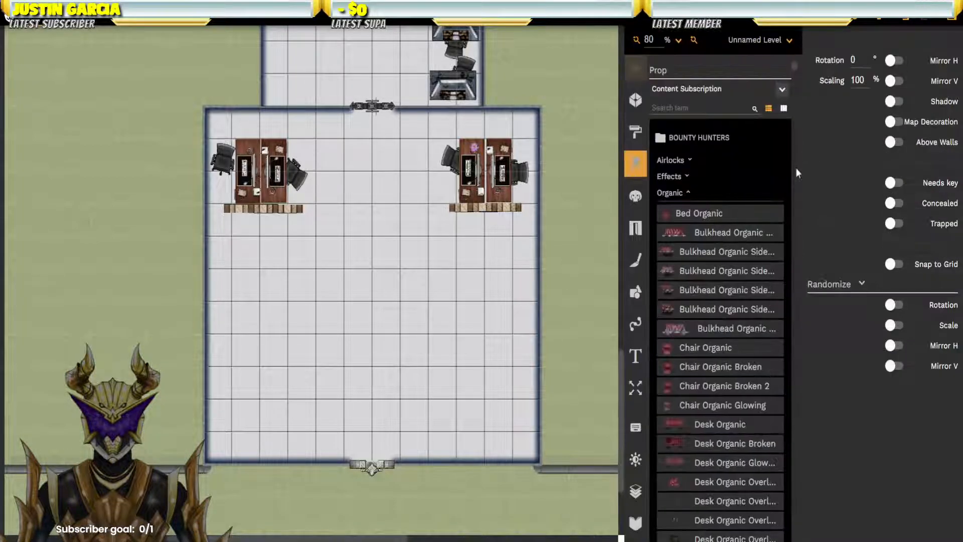
{"action": "left_click", "coordinate": [672, 109]}
{"action": "type", "text": "water"}
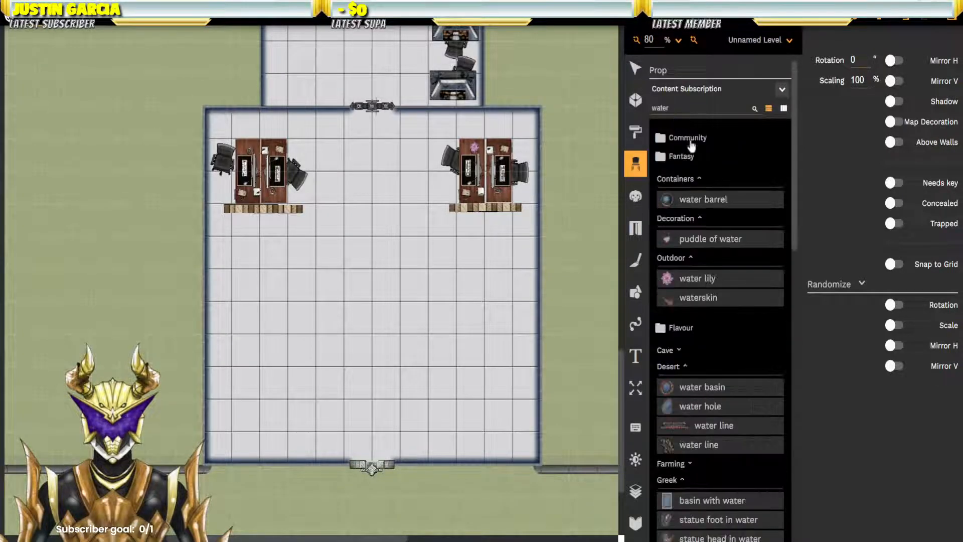
{"action": "left_click", "coordinate": [690, 152]}
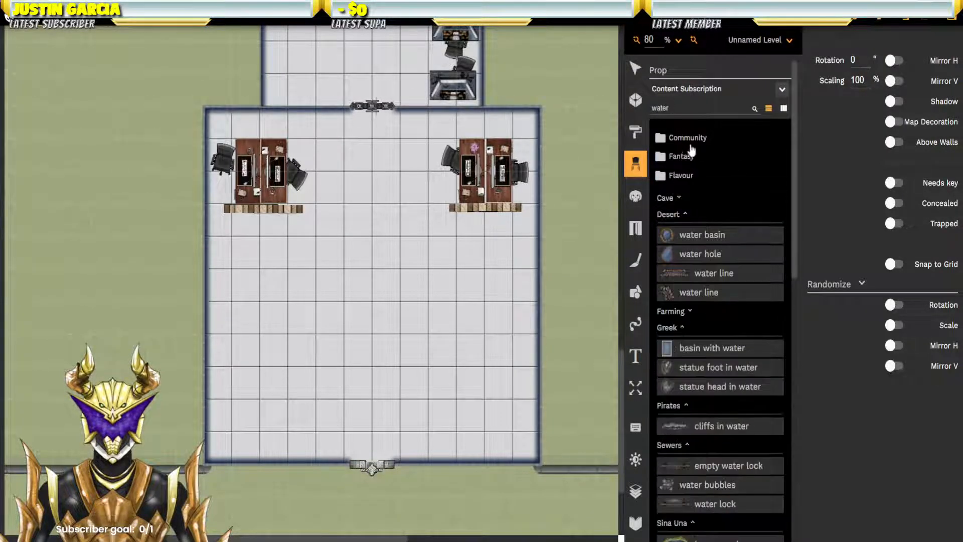
{"action": "left_click", "coordinate": [683, 156]}
{"action": "left_click", "coordinate": [688, 138]}
{"action": "left_click", "coordinate": [670, 160]}
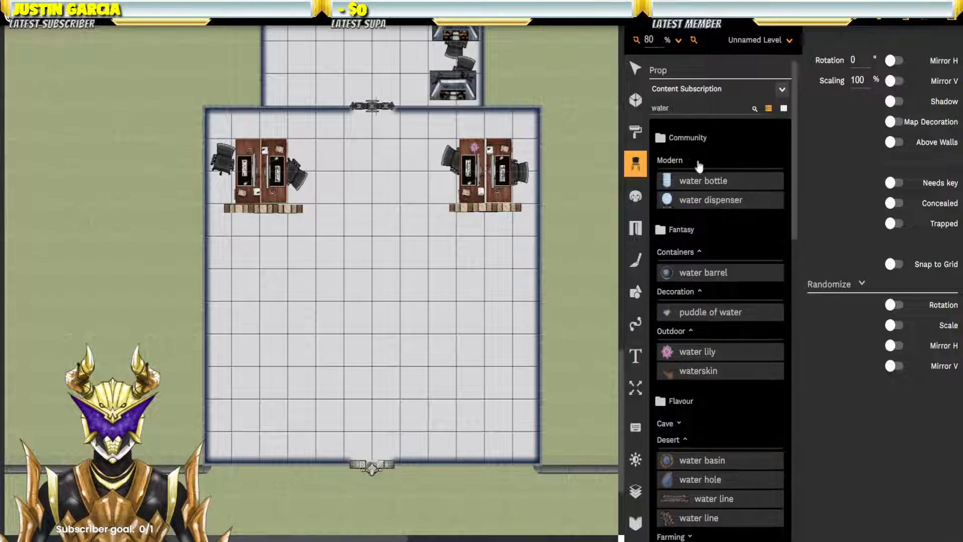
Step: Place a water dispenser in the open floor below the left desks and a puddle of water just right of it
{"action": "left_click", "coordinate": [708, 201]}
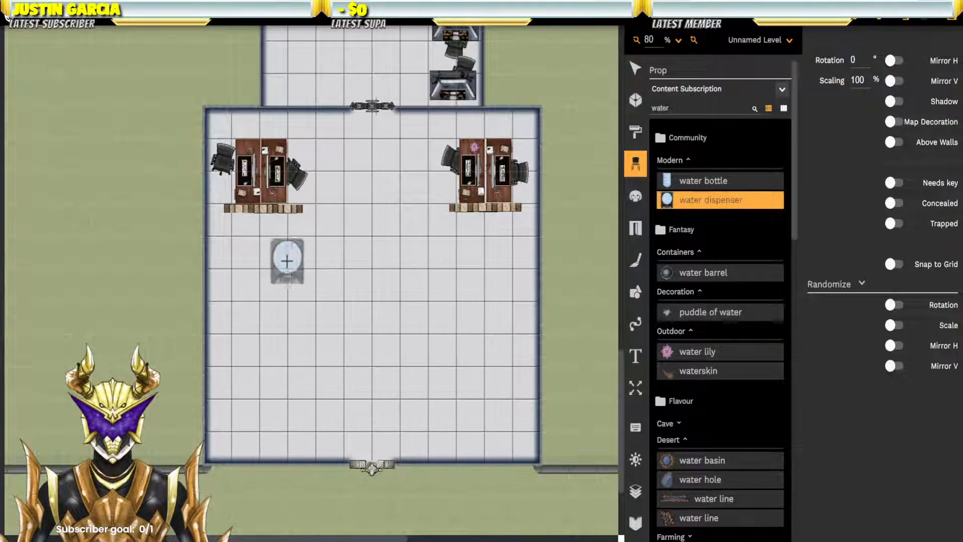
{"action": "left_click", "coordinate": [256, 290]}
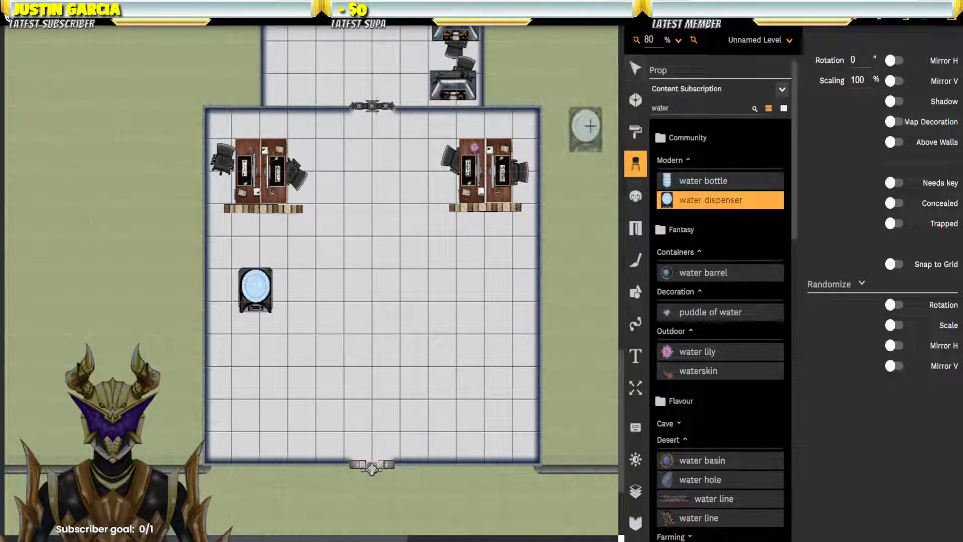
{"action": "left_click", "coordinate": [712, 313]}
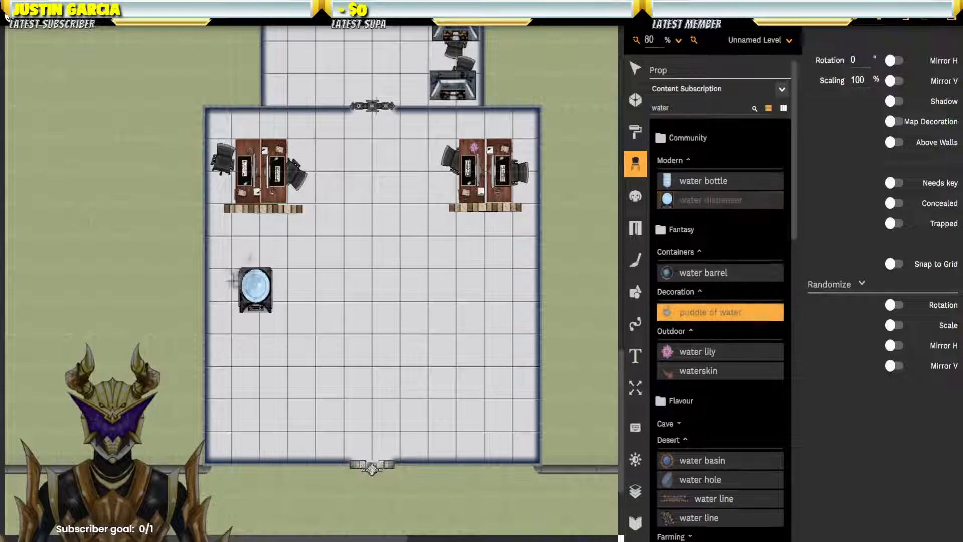
{"action": "left_click", "coordinate": [293, 301]}
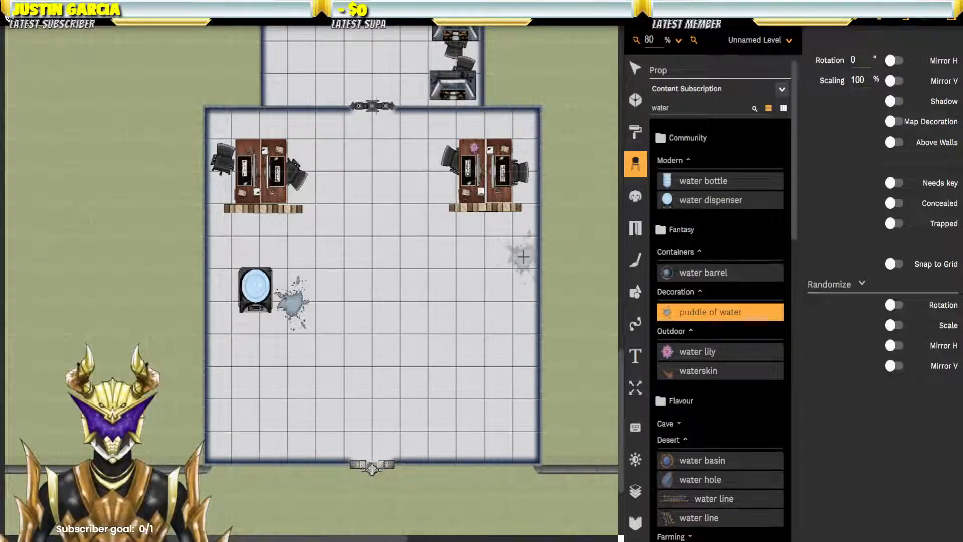
Step: Rotate the water dispenser to 90° and move it to the room's right wall, below the right desks
{"action": "left_click", "coordinate": [634, 69]}
{"action": "left_click", "coordinate": [274, 276]}
{"action": "left_click", "coordinate": [909, 101]}
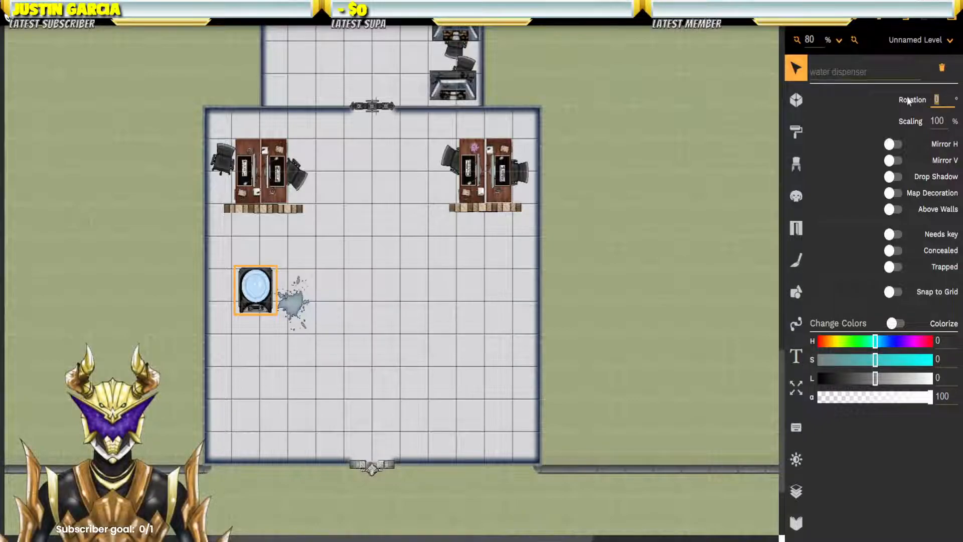
{"action": "key", "text": "Return"}
{"action": "left_click_drag", "start_coordinate": [255, 292], "coordinate": [518, 287]}
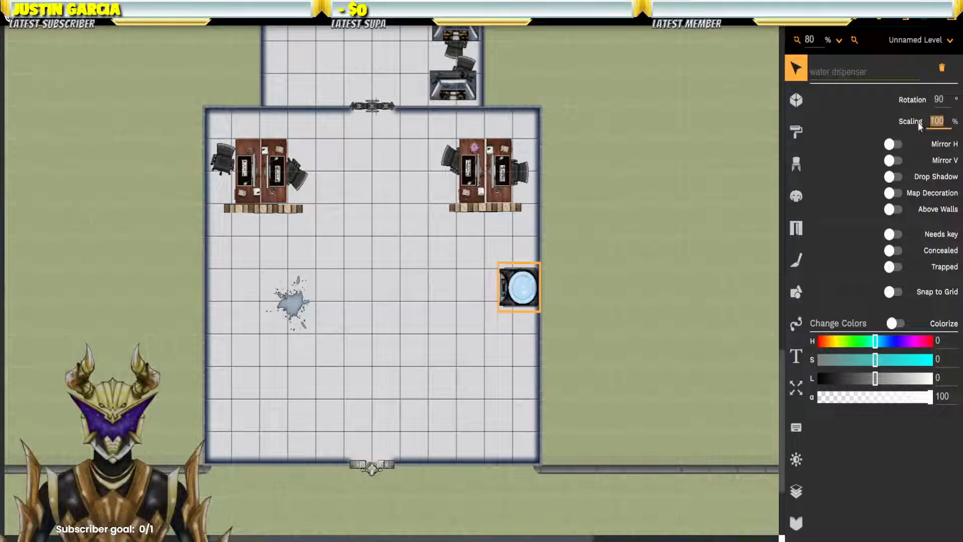
Step: Scale the water dispenser to 50% and set it close against the right wall
{"action": "type", "text": "80"}
{"action": "key", "text": "Return"}
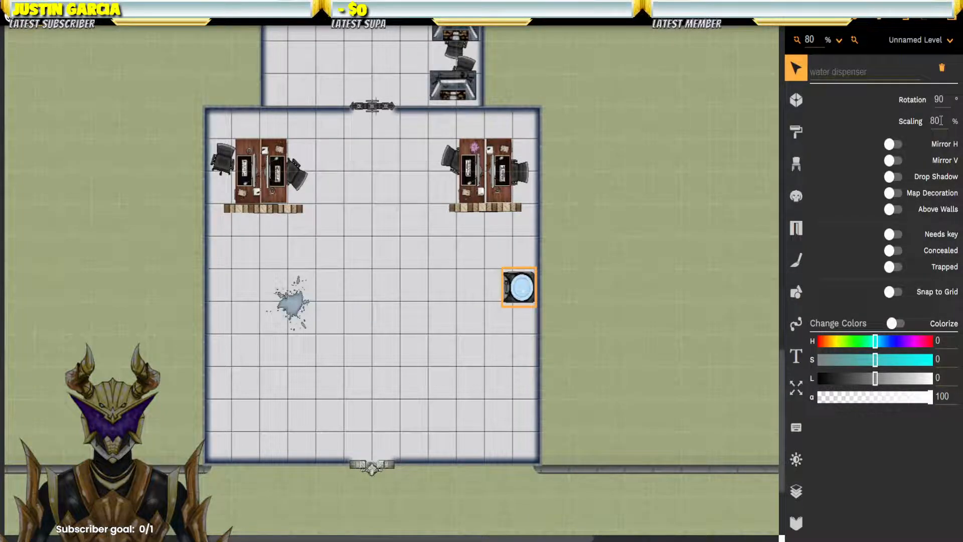
{"action": "type", "text": "0"}
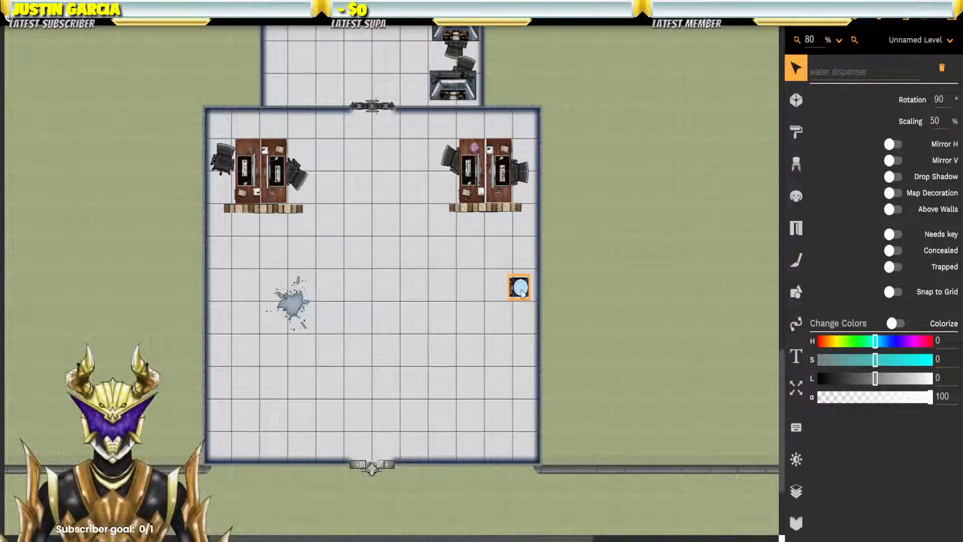
{"action": "left_click_drag", "start_coordinate": [520, 292], "coordinate": [528, 280]}
Step: Move the puddle of water to the water dispenser at the right wall, overlapping its front
{"action": "left_click", "coordinate": [298, 311]}
{"action": "left_click_drag", "start_coordinate": [299, 311], "coordinate": [528, 288]}
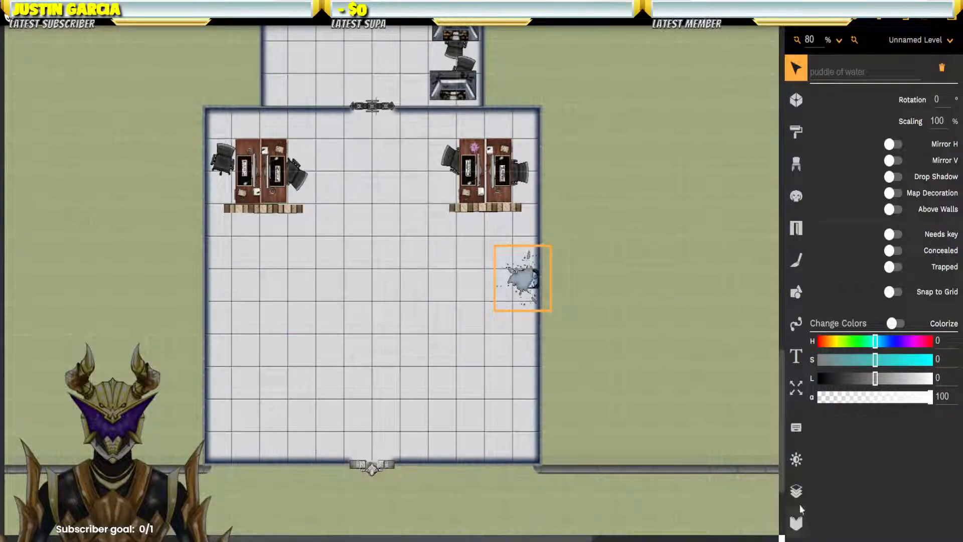
Step: Reorder the room's content layers so the puddle of water sits directly beneath the water dispenser
{"action": "left_click", "coordinate": [797, 491]}
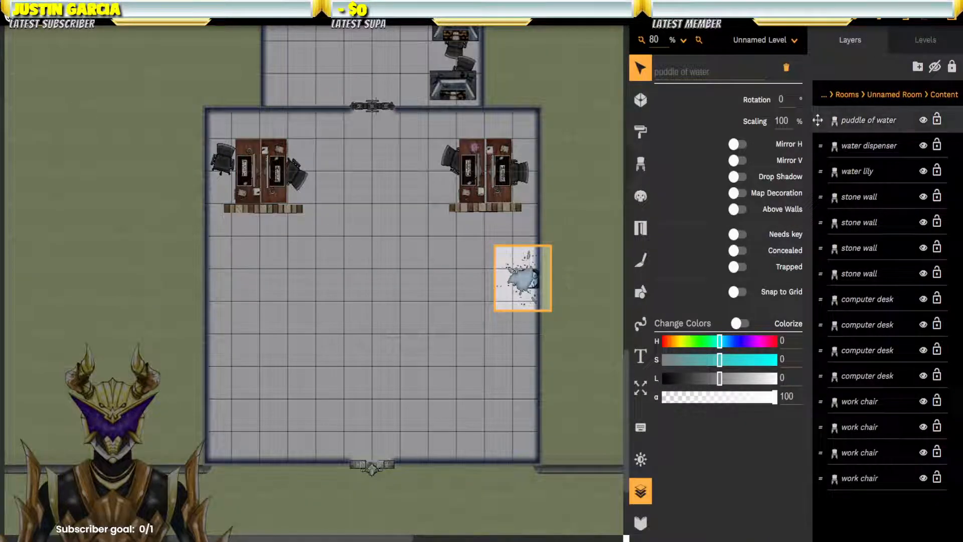
{"action": "left_click_drag", "start_coordinate": [818, 120], "coordinate": [817, 145]}
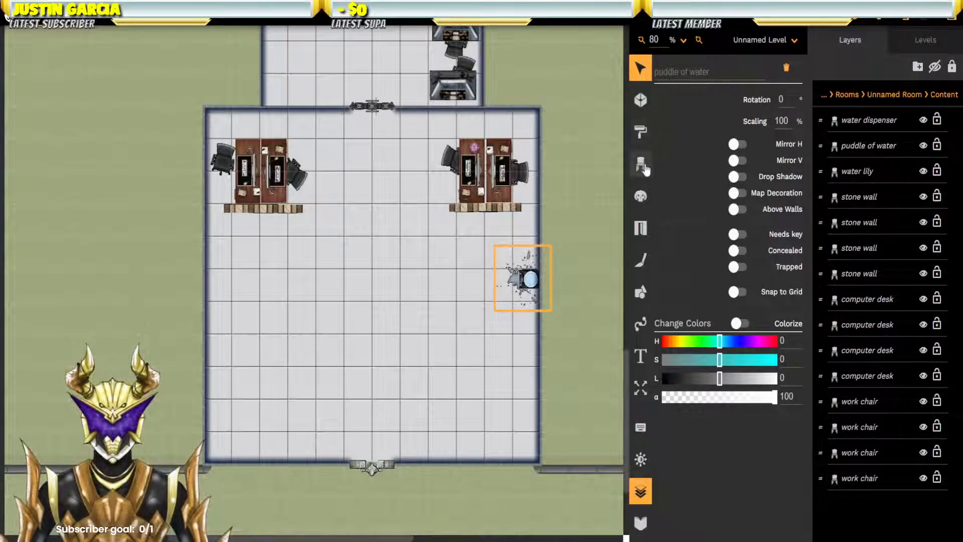
Step: Find the Cyberpunk metal bench prop and place four copies in two loose columns on the floor below the left desks
{"action": "left_click", "coordinate": [642, 167]}
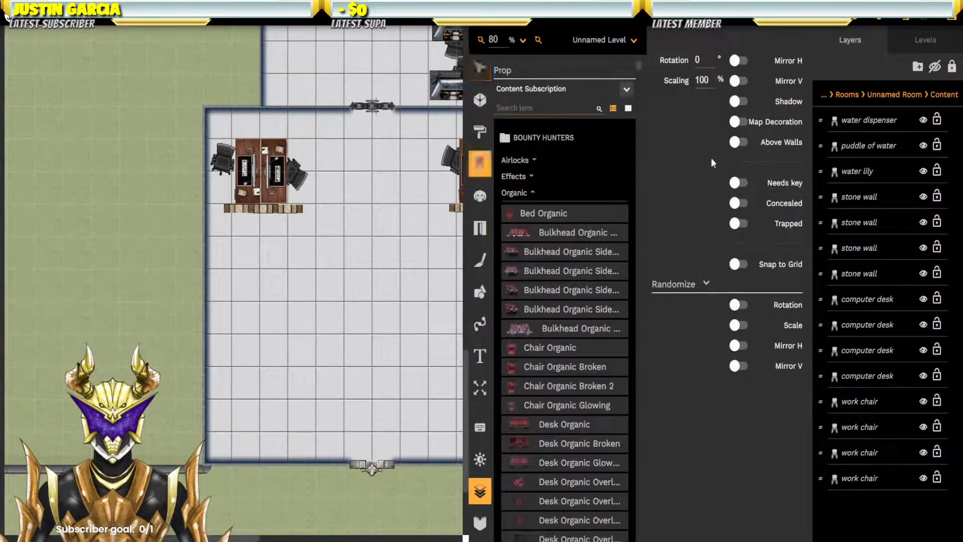
{"action": "left_click", "coordinate": [535, 105]}
{"action": "type", "text": "benc"}
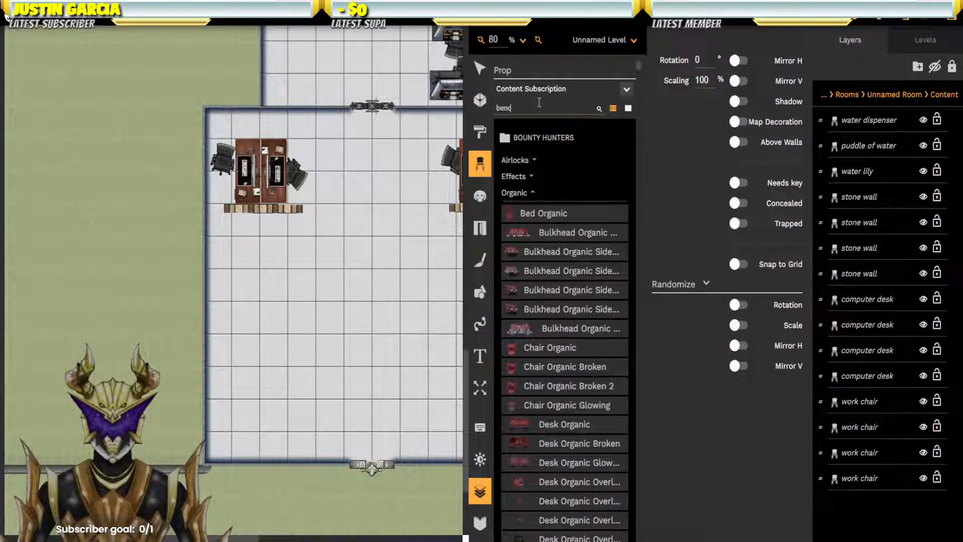
{"action": "type", "text": "h"}
{"action": "left_click", "coordinate": [480, 491]}
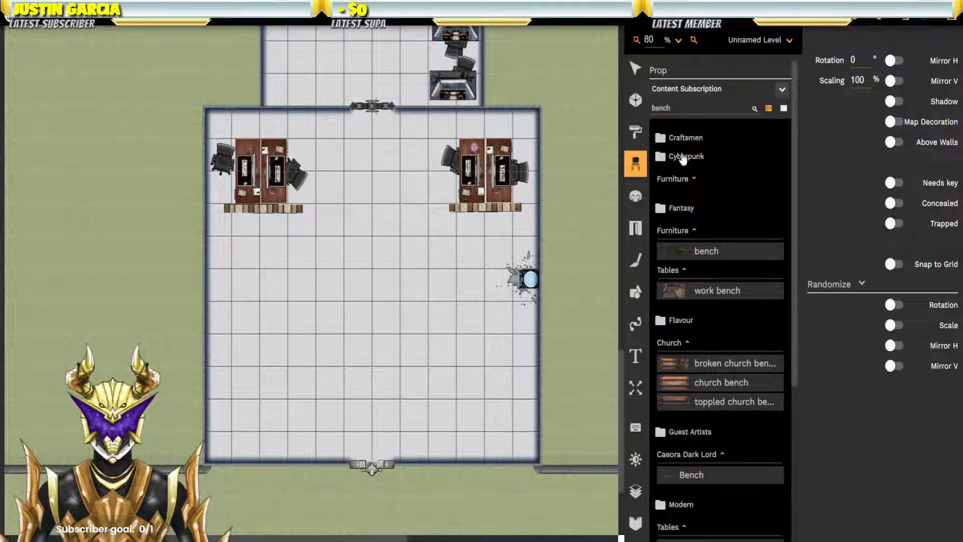
{"action": "left_click", "coordinate": [678, 179]}
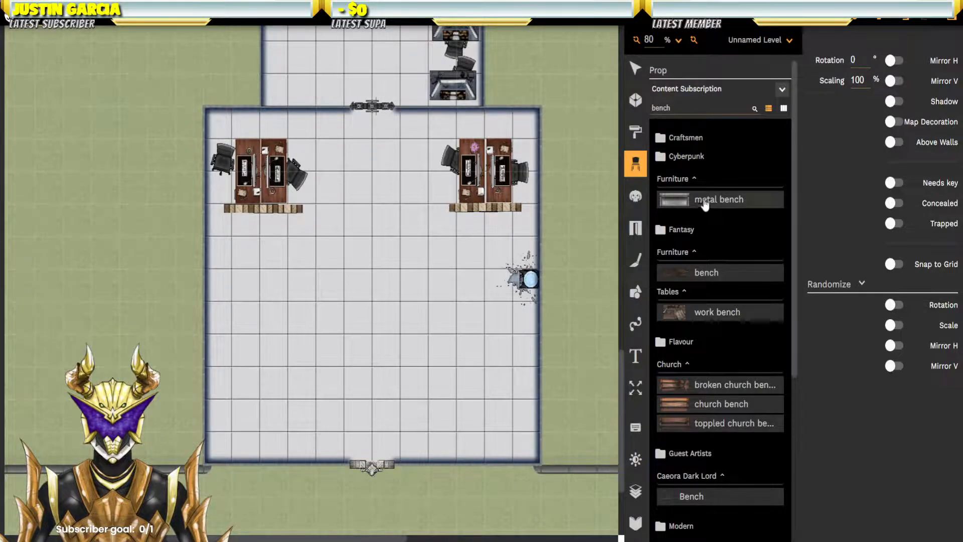
{"action": "left_click", "coordinate": [705, 203]}
{"action": "left_click", "coordinate": [255, 287]}
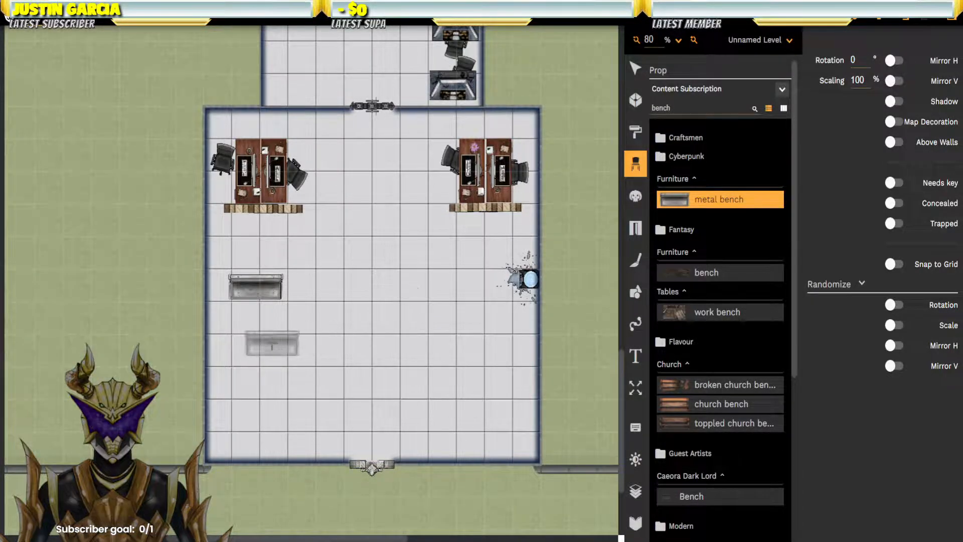
{"action": "left_click", "coordinate": [269, 325]}
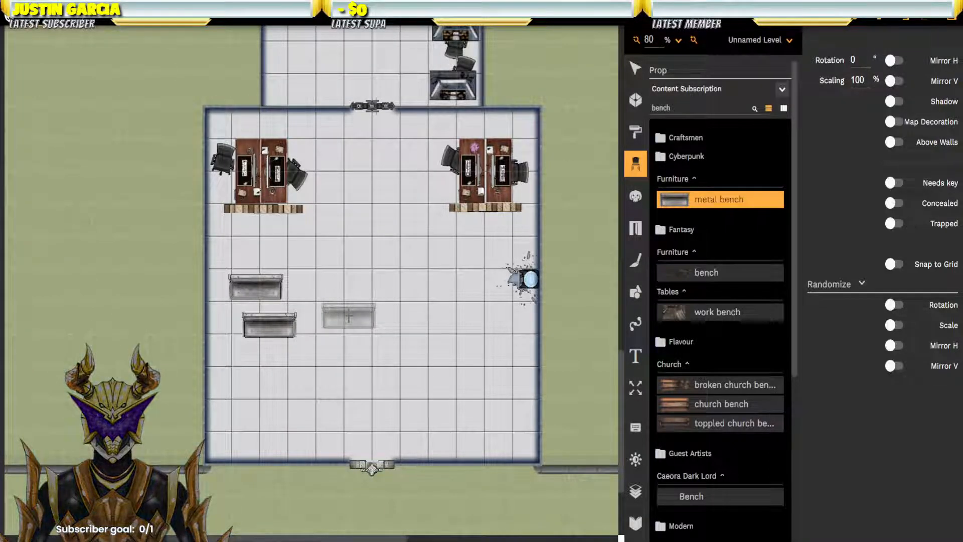
{"action": "left_click", "coordinate": [350, 282]}
{"action": "left_click", "coordinate": [354, 332]}
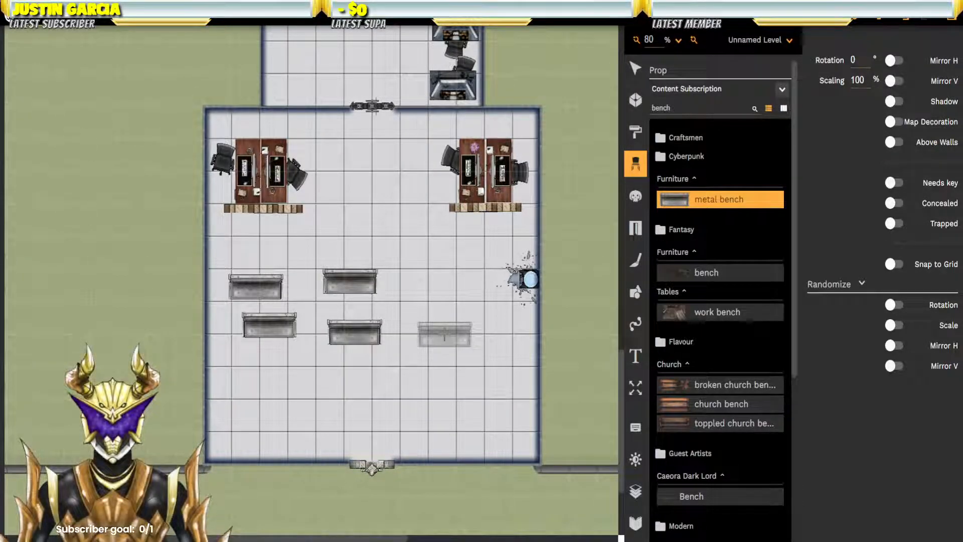
{"action": "double_click", "coordinate": [700, 107]}
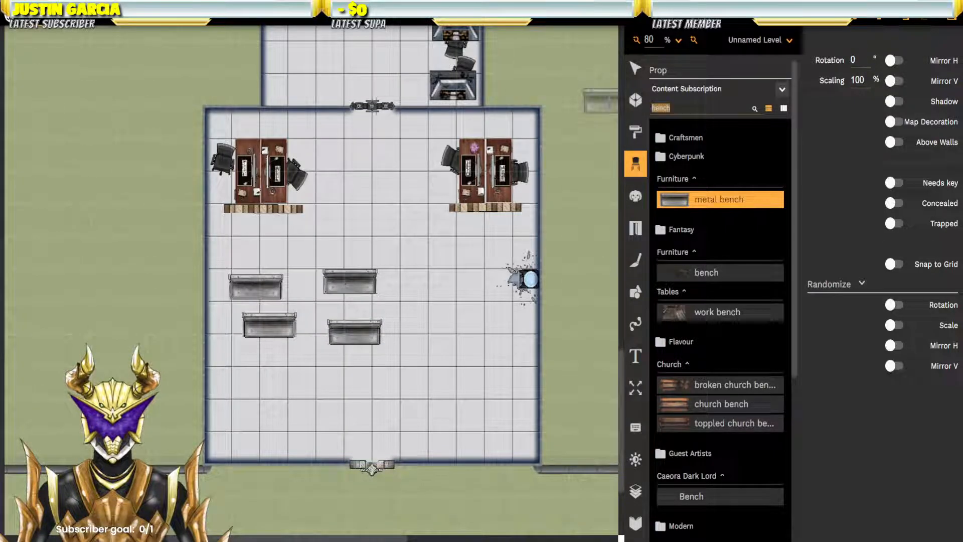
{"action": "type", "text": "tv"}
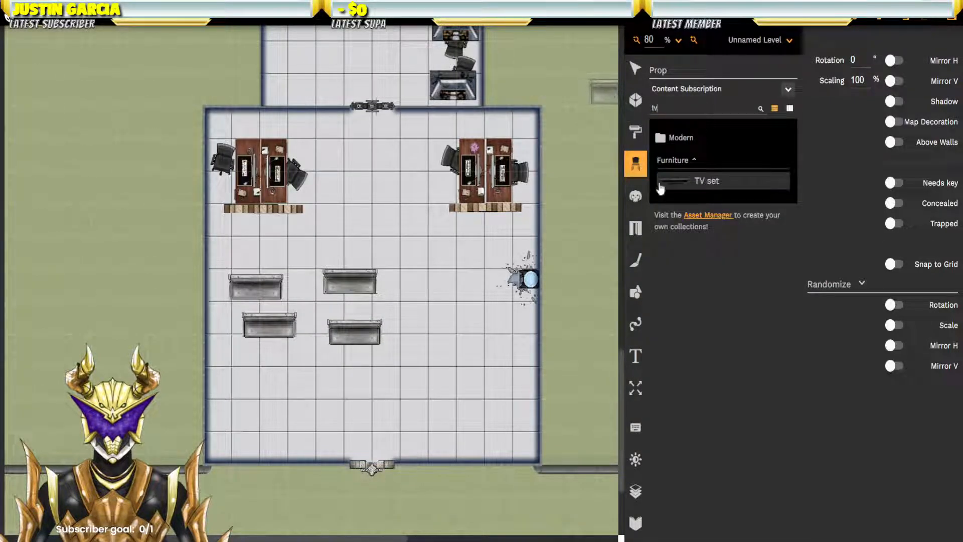
{"action": "left_click", "coordinate": [678, 179]}
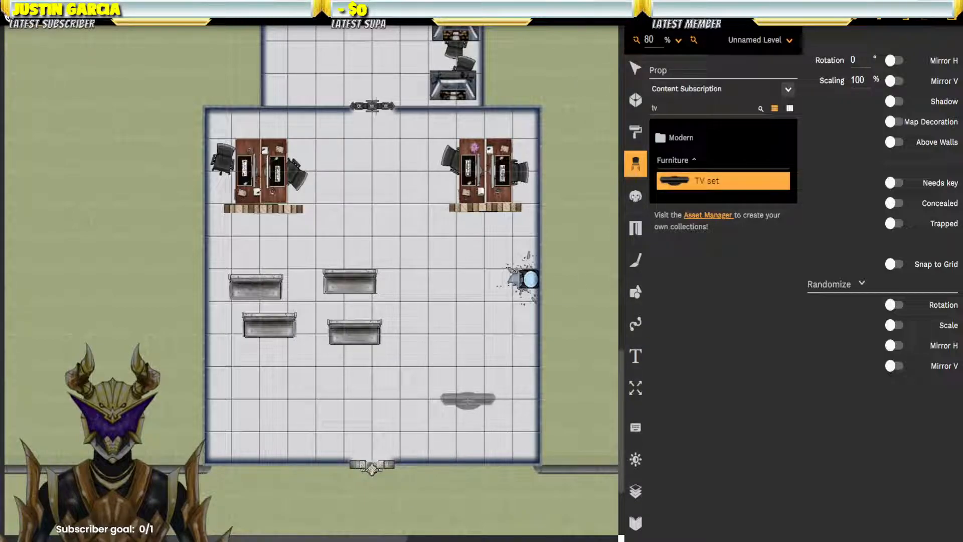
Step: Search the props for screens and place a wall-type Planet Screen in the room's lower right, with a wall-type Galaxy Screen just above it
{"action": "double_click", "coordinate": [686, 109]}
{"action": "type", "text": "sc"}
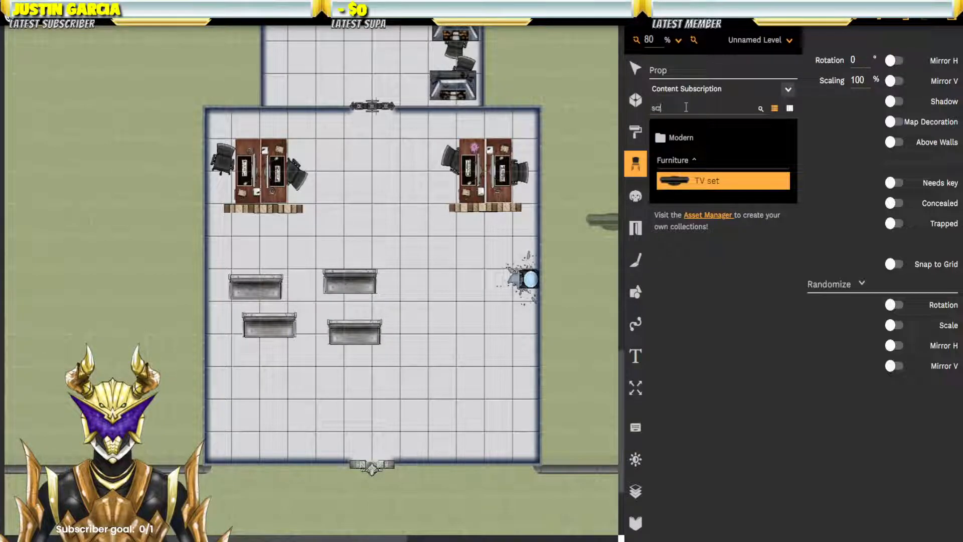
{"action": "type", "text": "reen"}
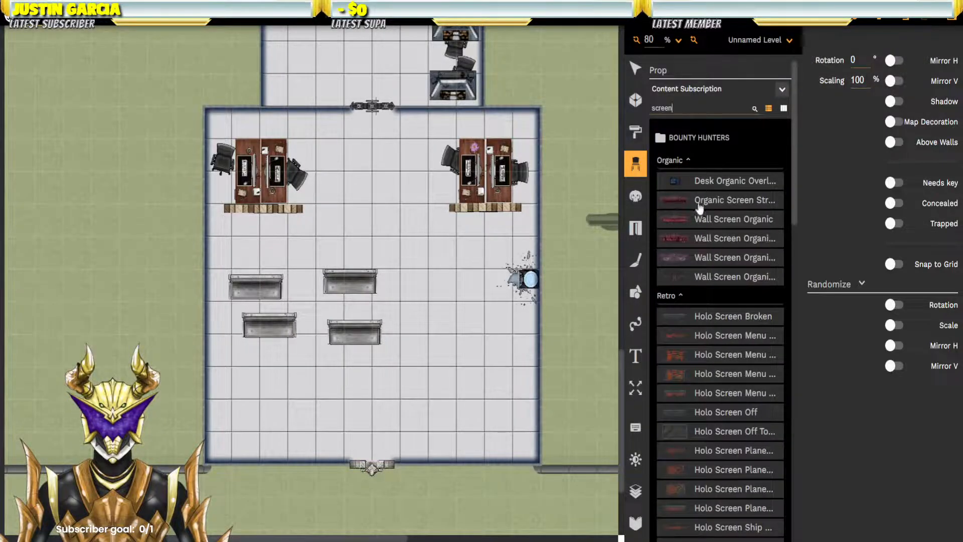
{"action": "scroll", "coordinate": [700, 208], "scroll_direction": "down", "scroll_amount": 4}
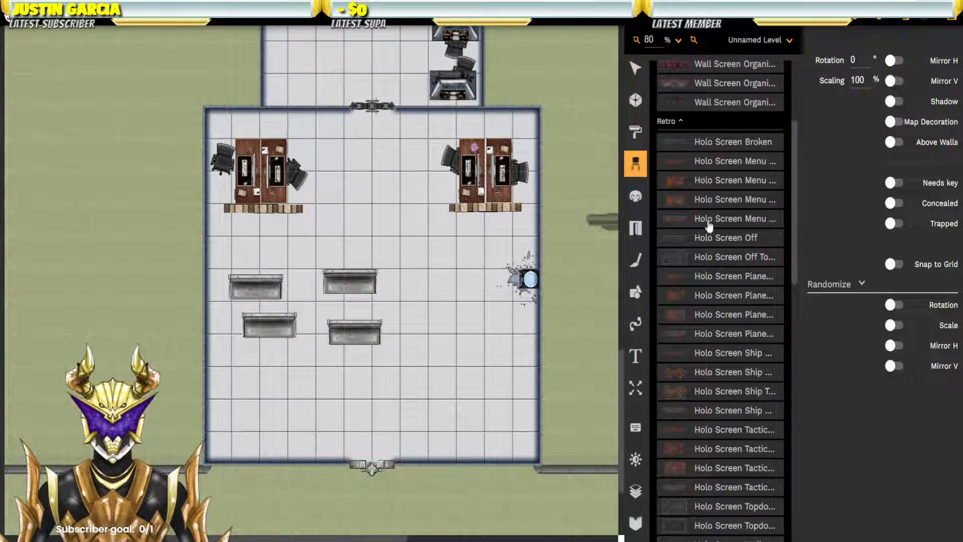
{"action": "scroll", "coordinate": [709, 226], "scroll_direction": "down", "scroll_amount": 4}
{"action": "scroll", "coordinate": [710, 222], "scroll_direction": "down", "scroll_amount": 3}
{"action": "scroll", "coordinate": [710, 222], "scroll_direction": "down", "scroll_amount": 4}
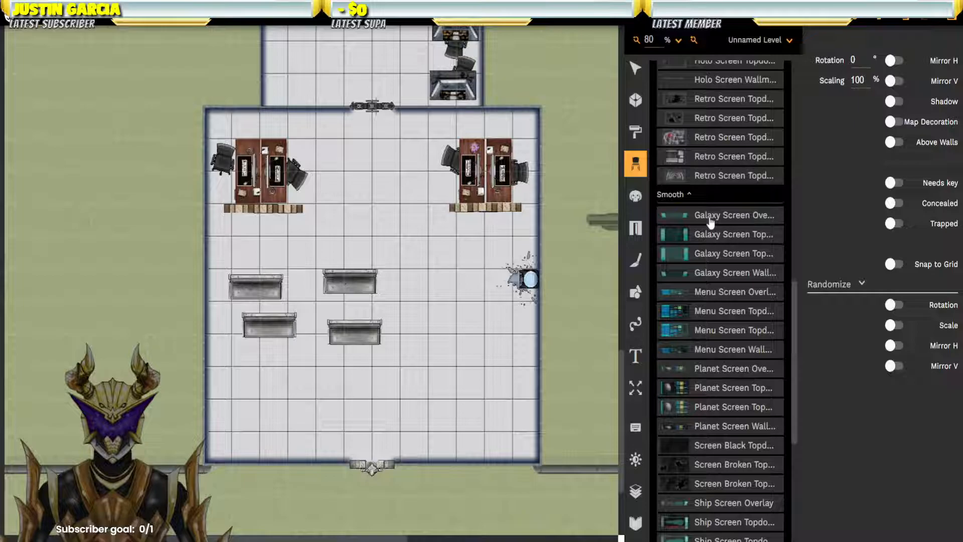
{"action": "scroll", "coordinate": [710, 222], "scroll_direction": "down", "scroll_amount": 3}
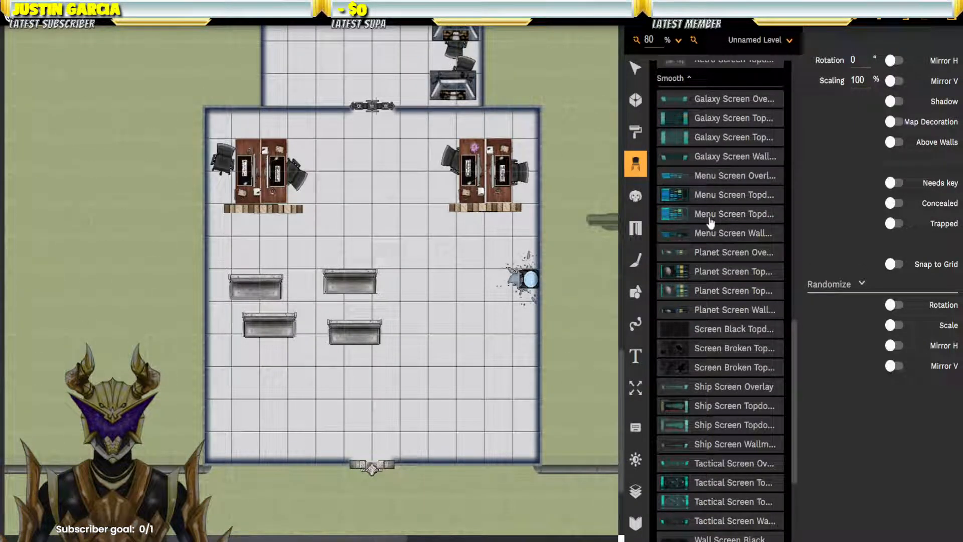
{"action": "scroll", "coordinate": [711, 222], "scroll_direction": "down", "scroll_amount": 4}
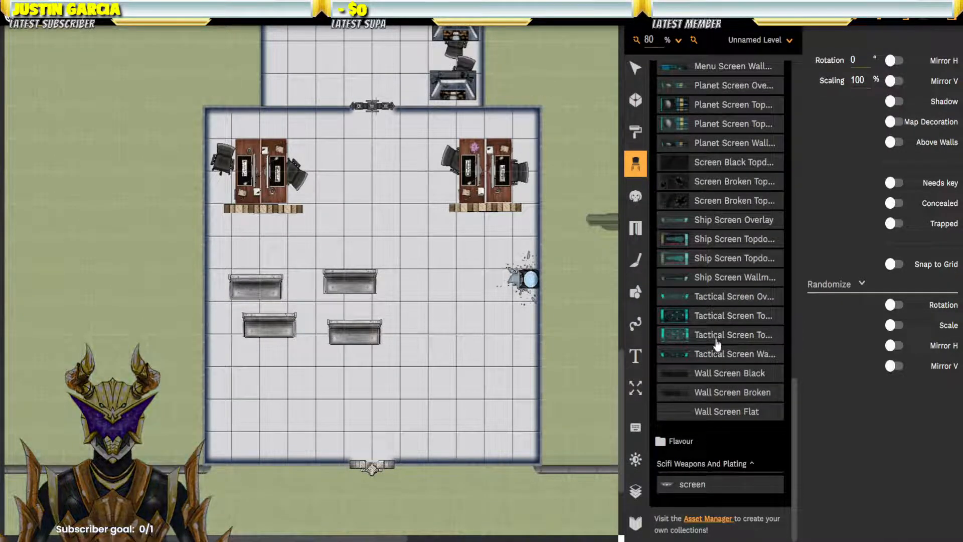
{"action": "scroll", "coordinate": [723, 341], "scroll_direction": "up", "scroll_amount": 1}
{"action": "left_click", "coordinate": [718, 278]}
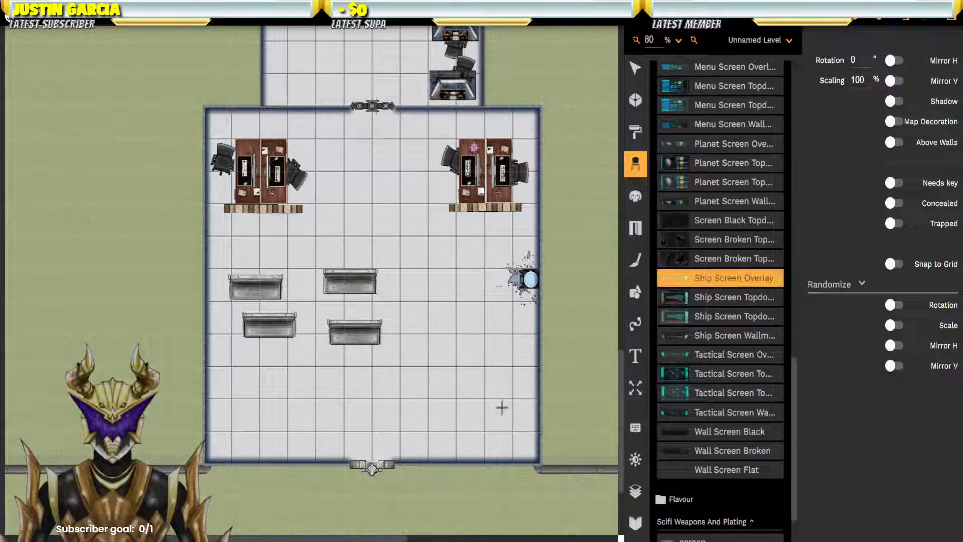
{"action": "scroll", "coordinate": [692, 299], "scroll_direction": "up", "scroll_amount": 2}
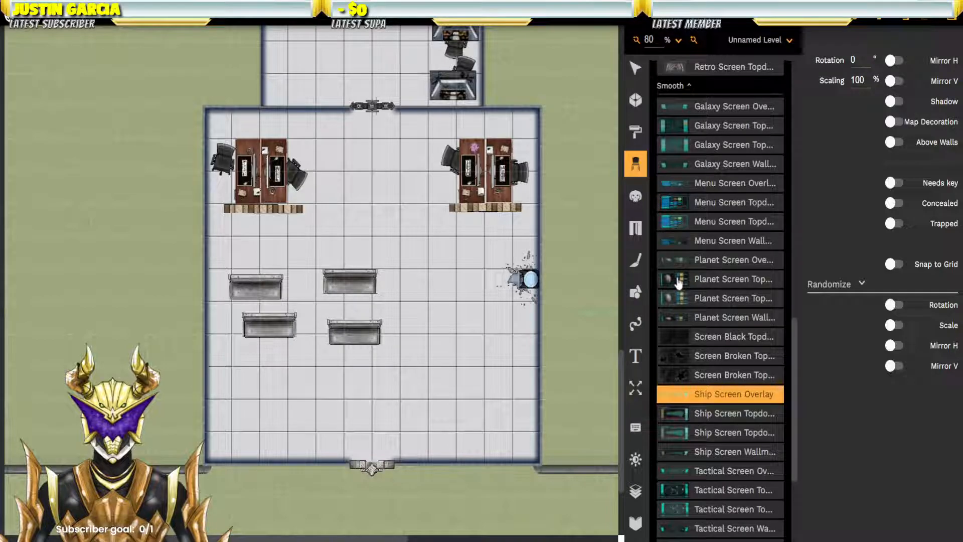
{"action": "left_click", "coordinate": [671, 317]}
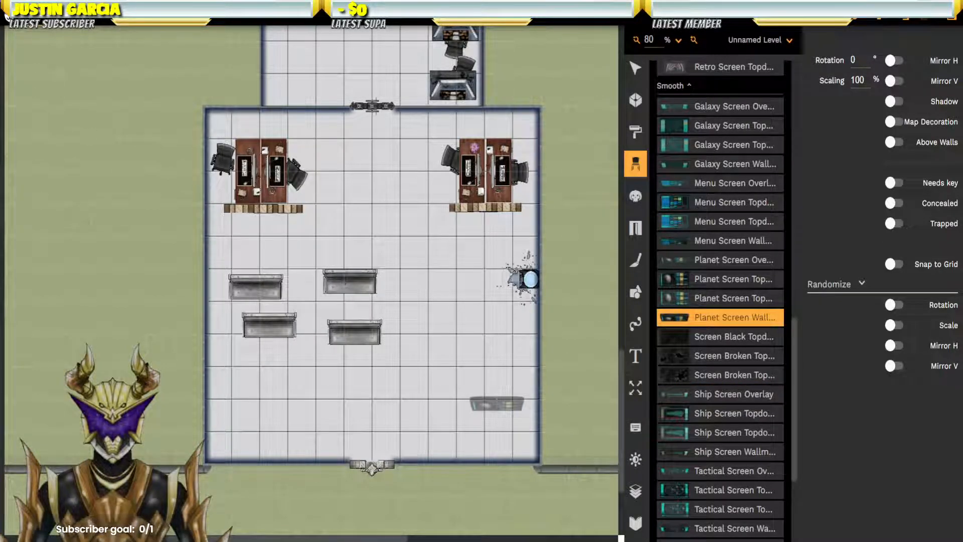
{"action": "left_click", "coordinate": [476, 392]}
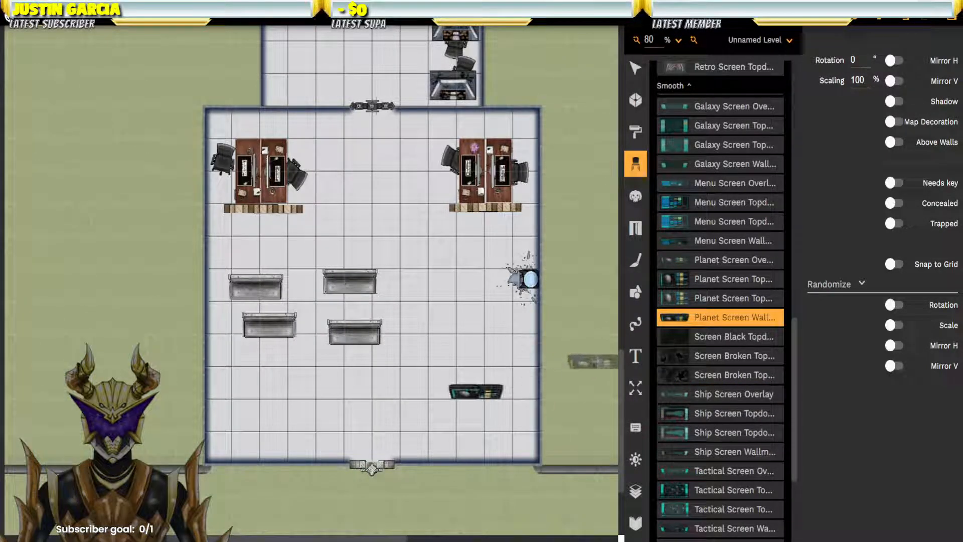
{"action": "left_click", "coordinate": [712, 165]}
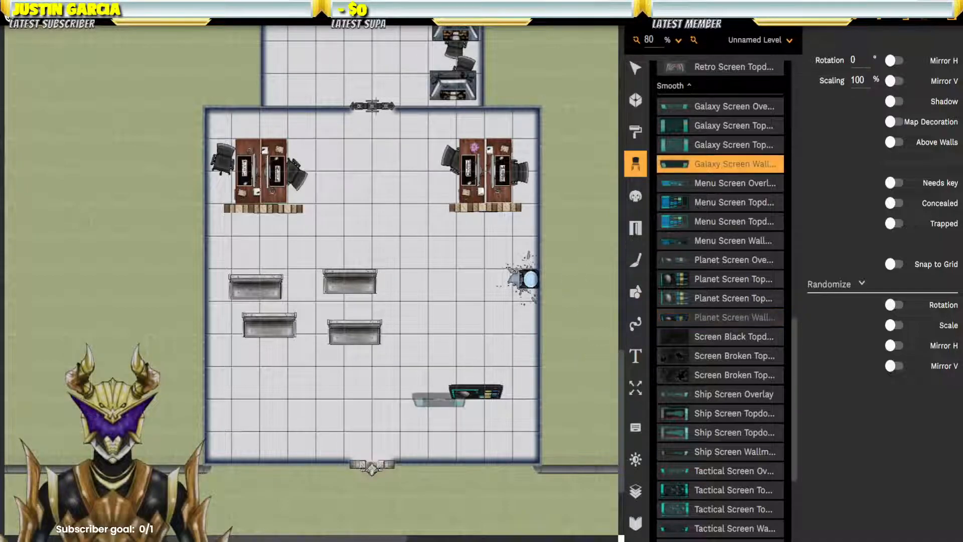
{"action": "left_click", "coordinate": [458, 360]}
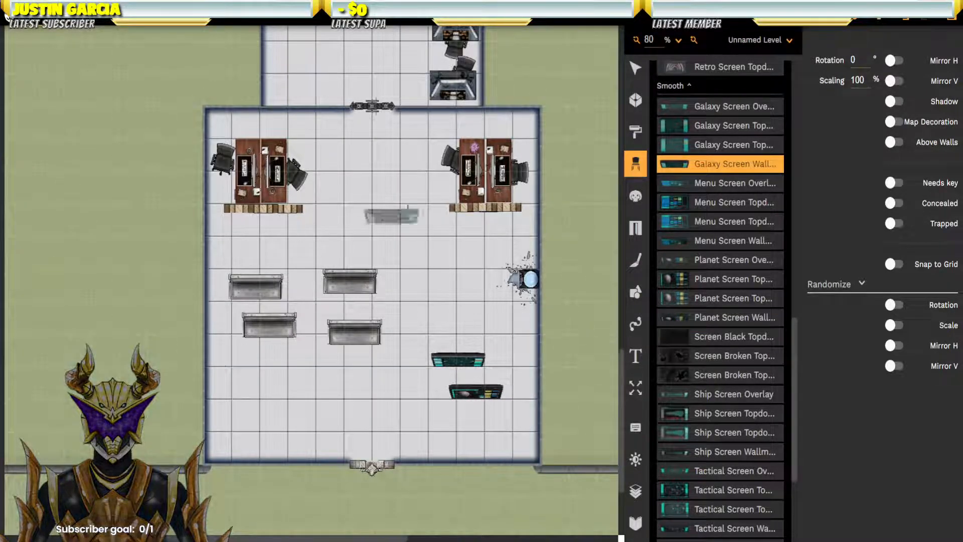
Step: Rotate the upper-left metal bench to 90° and shift it slightly right and down
{"action": "left_click", "coordinate": [636, 68]}
{"action": "left_click", "coordinate": [256, 287]}
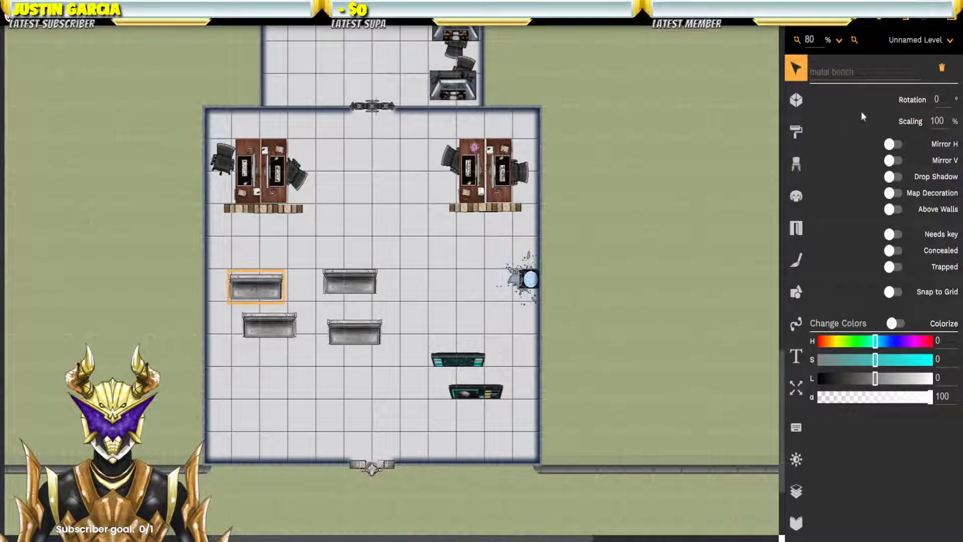
{"action": "type", "text": "90"}
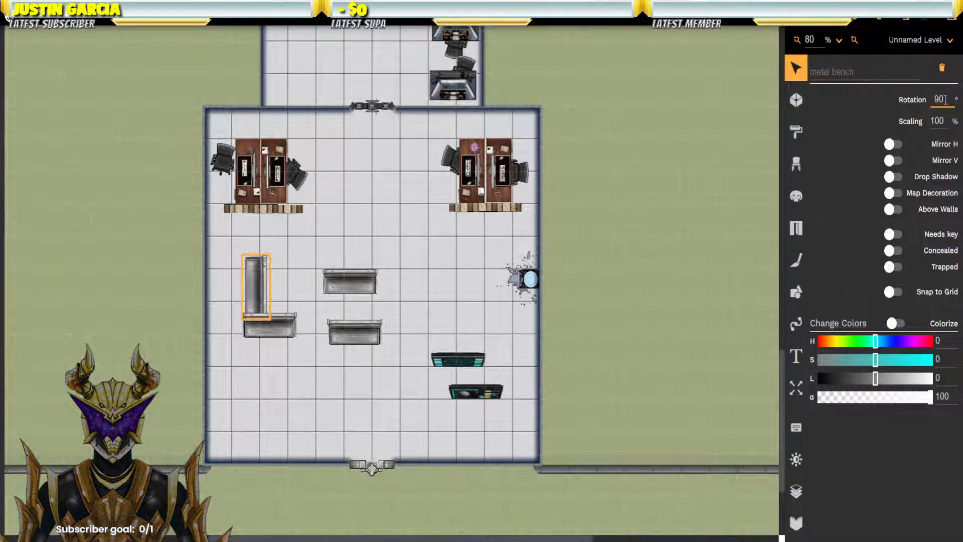
{"action": "left_click_drag", "start_coordinate": [256, 287], "coordinate": [278, 300]}
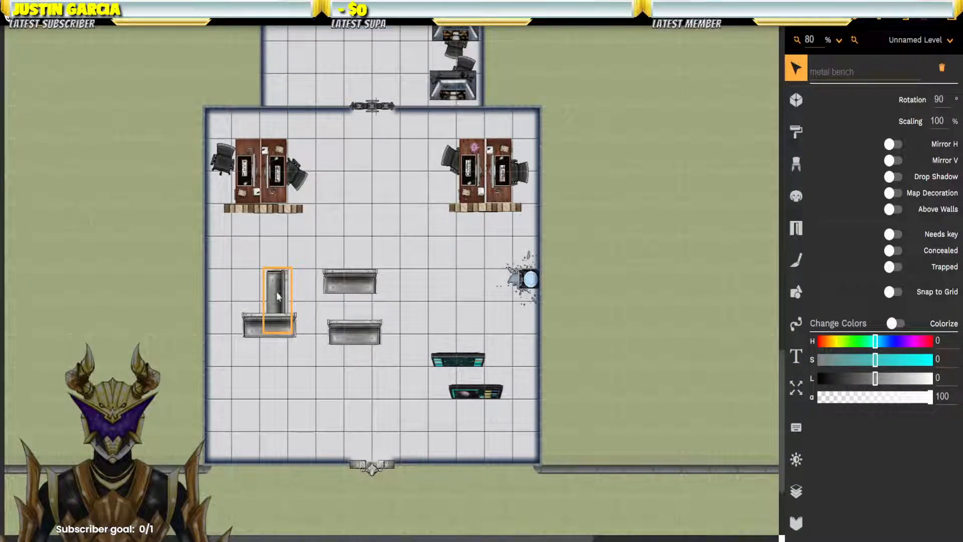
Step: Rotate the lower-left metal bench to 90° and align it end to end below the upright bench
{"action": "left_click", "coordinate": [251, 317]}
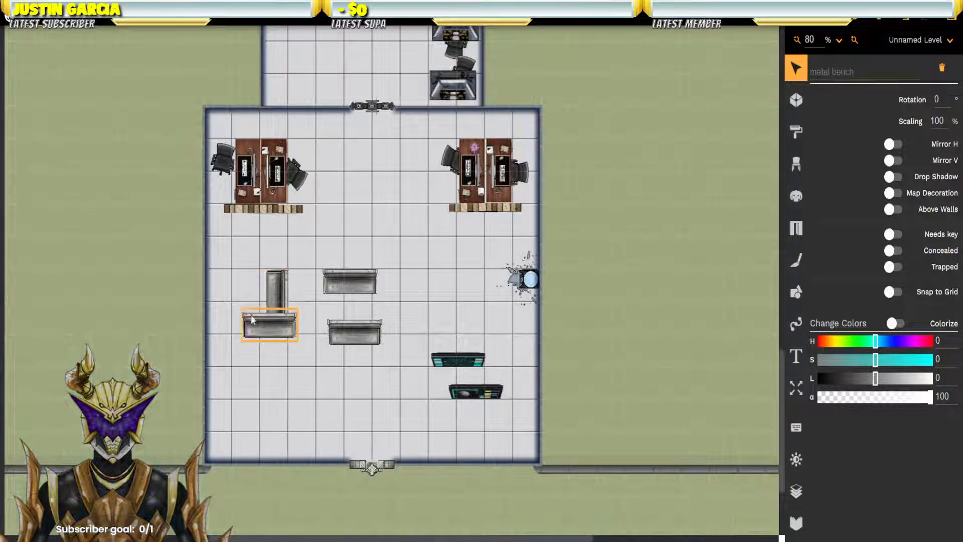
{"action": "left_click", "coordinate": [928, 101]}
{"action": "type", "text": "90"}
{"action": "key", "text": "Return"}
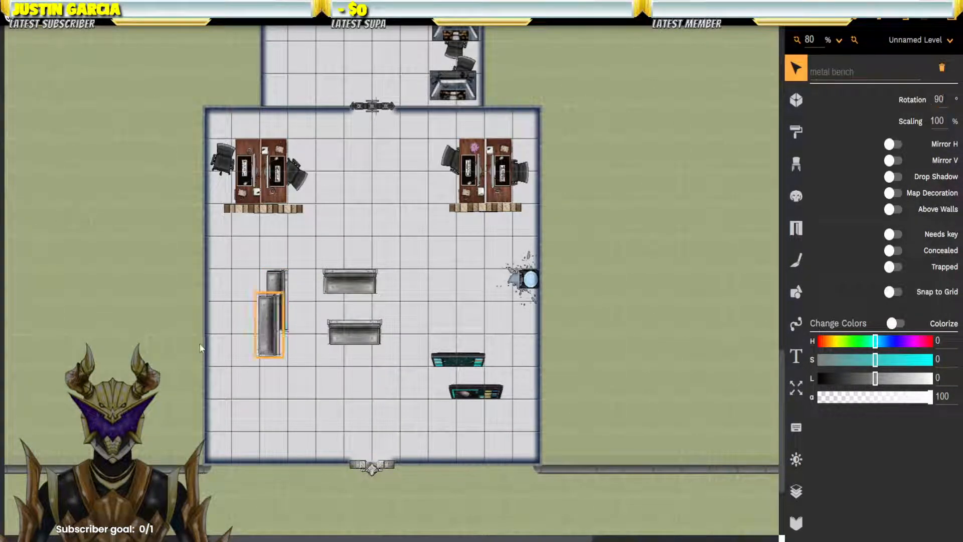
{"action": "left_click_drag", "start_coordinate": [279, 319], "coordinate": [281, 352]}
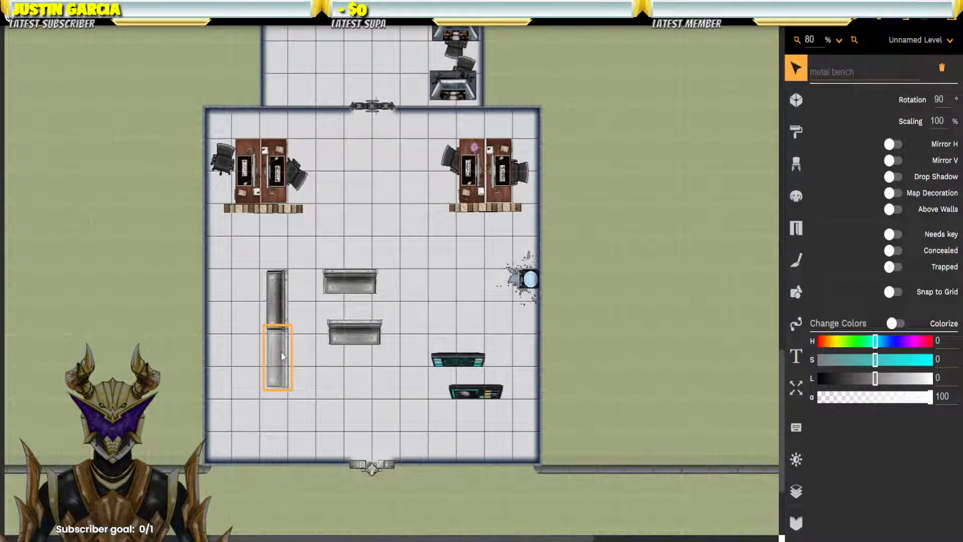
Step: Rotate the lower middle metal bench to 90° with vertical mirroring and move it against the left wall, level with the upper upright bench
{"action": "left_click", "coordinate": [320, 333]}
{"action": "left_click", "coordinate": [348, 333]}
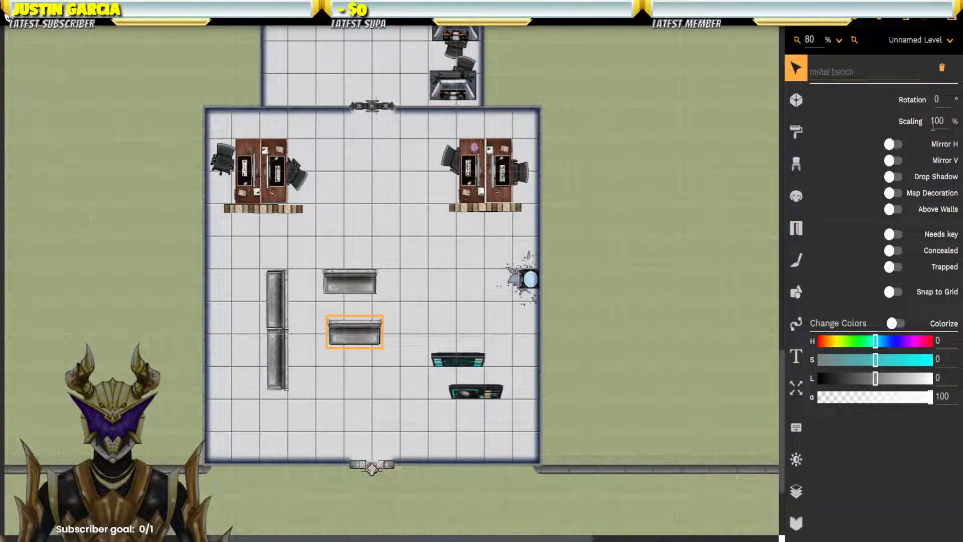
{"action": "left_click_drag", "start_coordinate": [949, 99], "coordinate": [916, 100]}
{"action": "type", "text": "90"}
{"action": "key", "text": "Return"}
{"action": "left_click", "coordinate": [888, 160]}
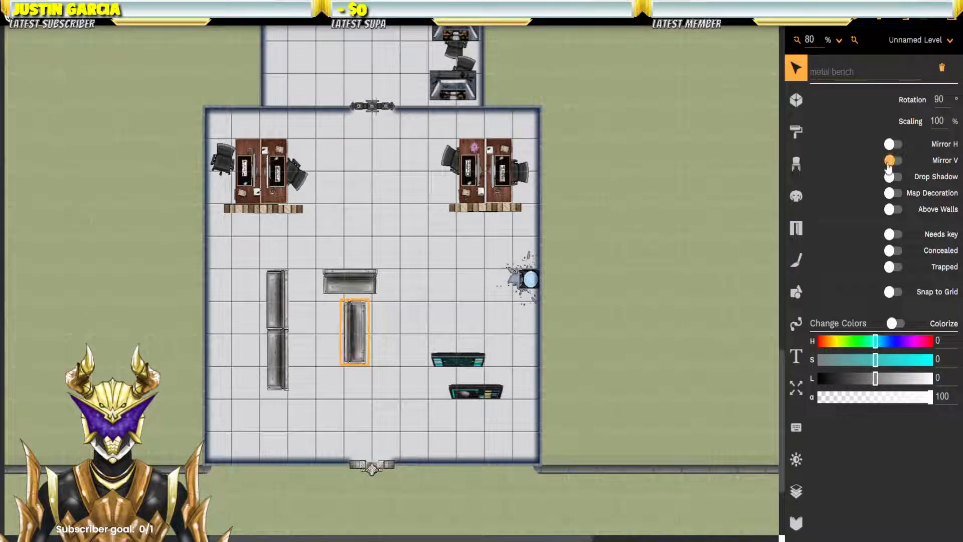
{"action": "left_click_drag", "start_coordinate": [355, 329], "coordinate": [211, 301]}
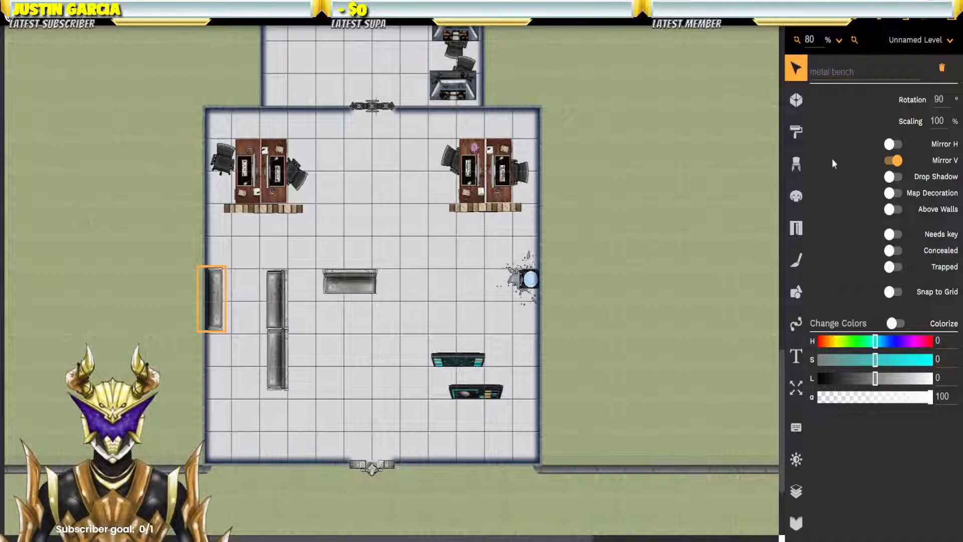
Step: Turn the last horizontal metal bench to 90° with vertical mirroring and place it along the left wall, directly below the first wall bench
{"action": "left_click", "coordinate": [350, 291]}
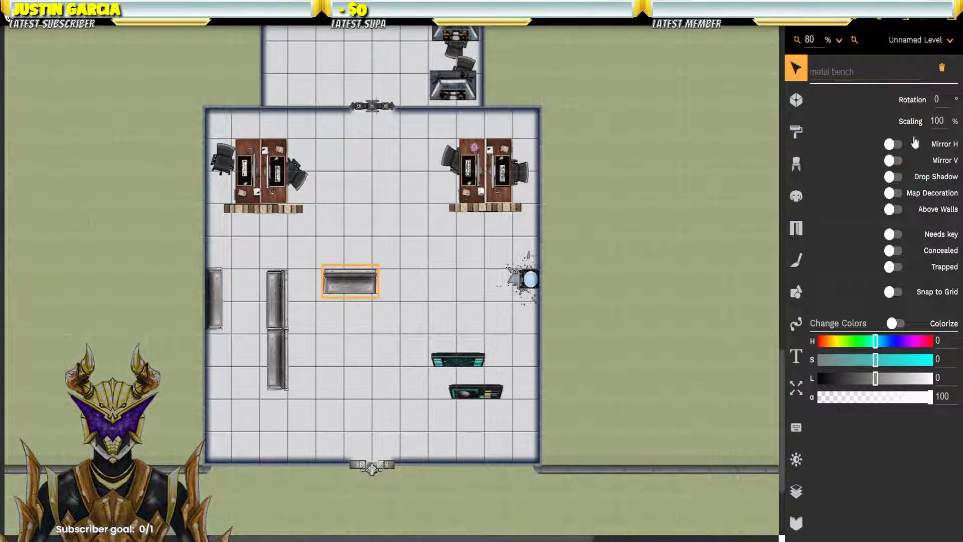
{"action": "type", "text": "90"}
{"action": "left_click", "coordinate": [894, 160]}
{"action": "left_click_drag", "start_coordinate": [352, 284], "coordinate": [212, 357]}
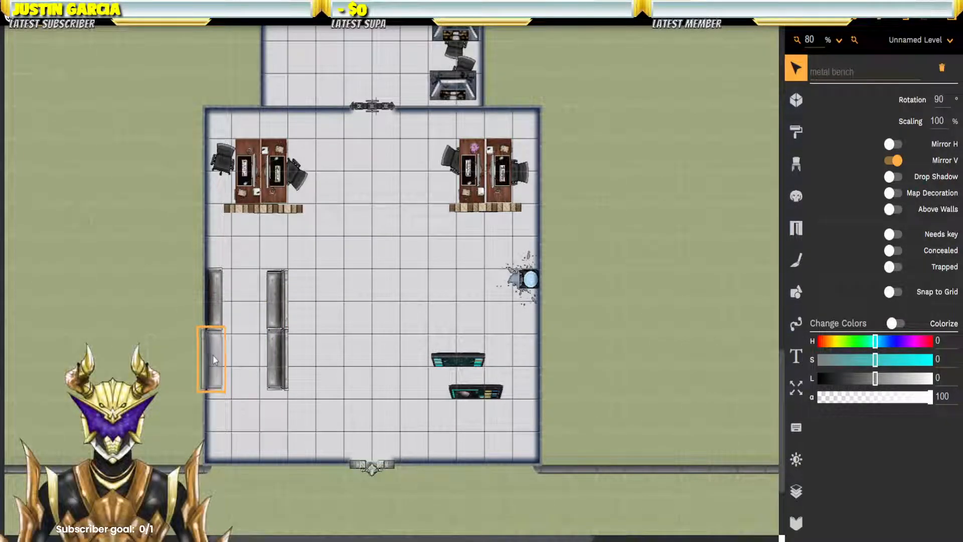
Step: Mirror the lower metal bench along the left wall horizontally
{"action": "left_click", "coordinate": [319, 332]}
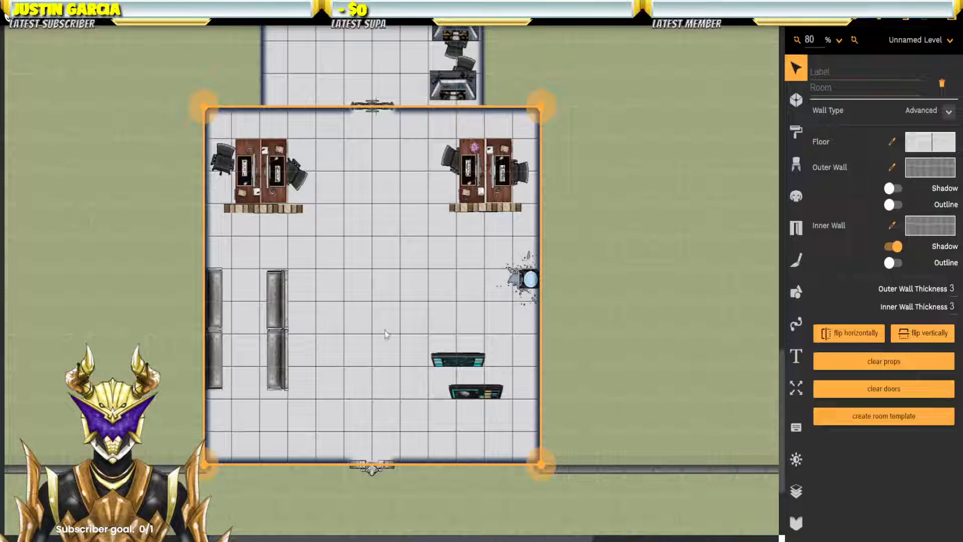
{"action": "left_click", "coordinate": [213, 356]}
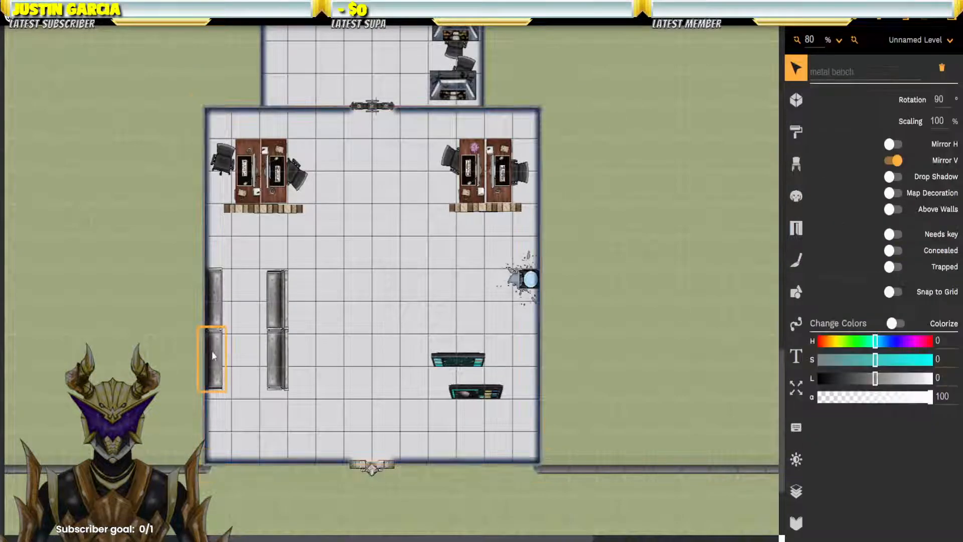
{"action": "left_click", "coordinate": [893, 144]}
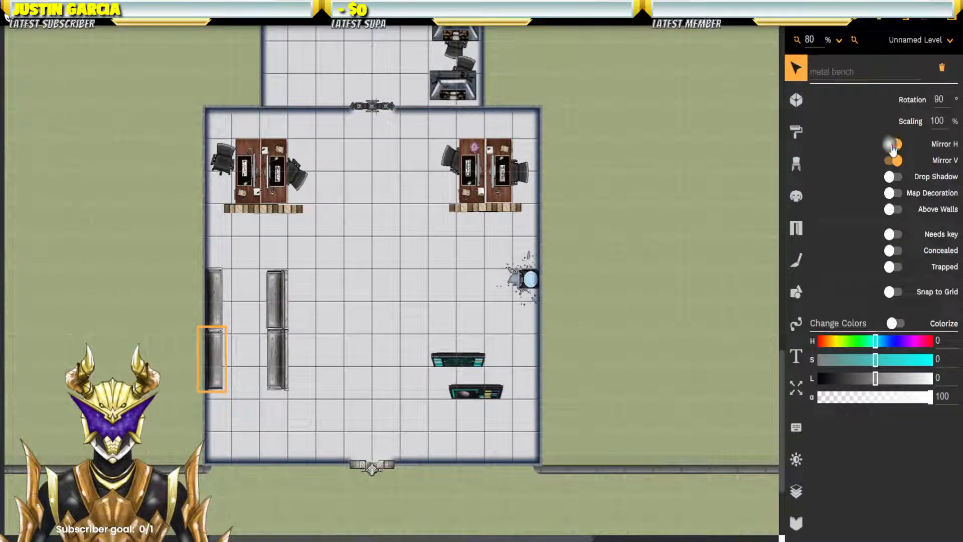
{"action": "left_click", "coordinate": [378, 297]}
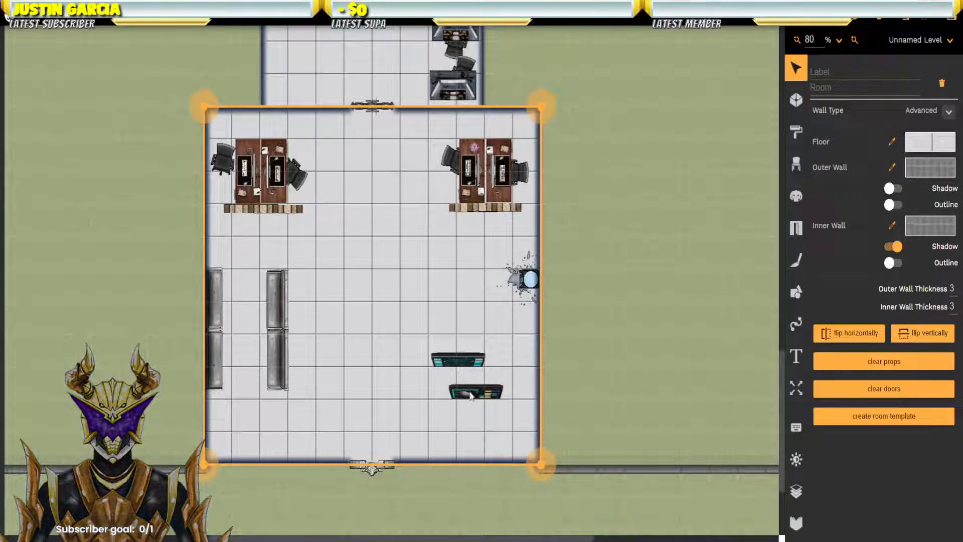
Step: Try rotations of 30°, 330°, 315°, 90°, 180° and 220° on the Galaxy Screen Wallmounted prop
{"action": "left_click", "coordinate": [459, 359]}
{"action": "left_click", "coordinate": [938, 100]}
{"action": "type", "text": "30"}
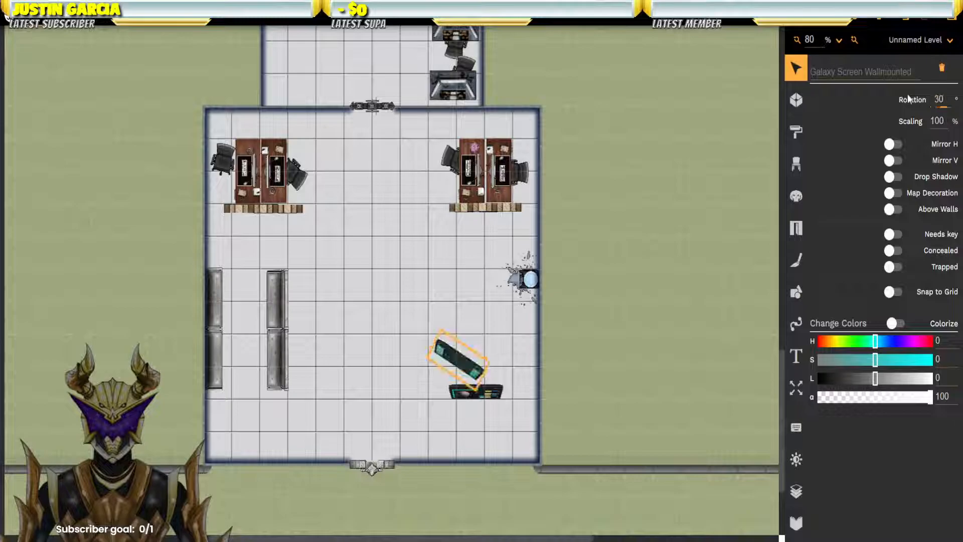
{"action": "key", "text": "Return"}
{"action": "type", "text": "330"}
{"action": "key", "text": "Return"}
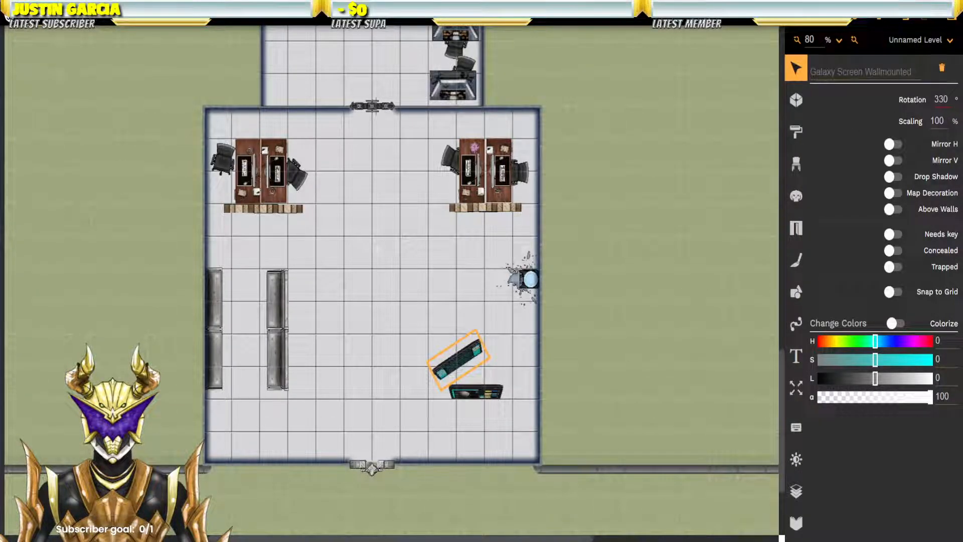
{"action": "left_click_drag", "start_coordinate": [949, 99], "coordinate": [900, 104]}
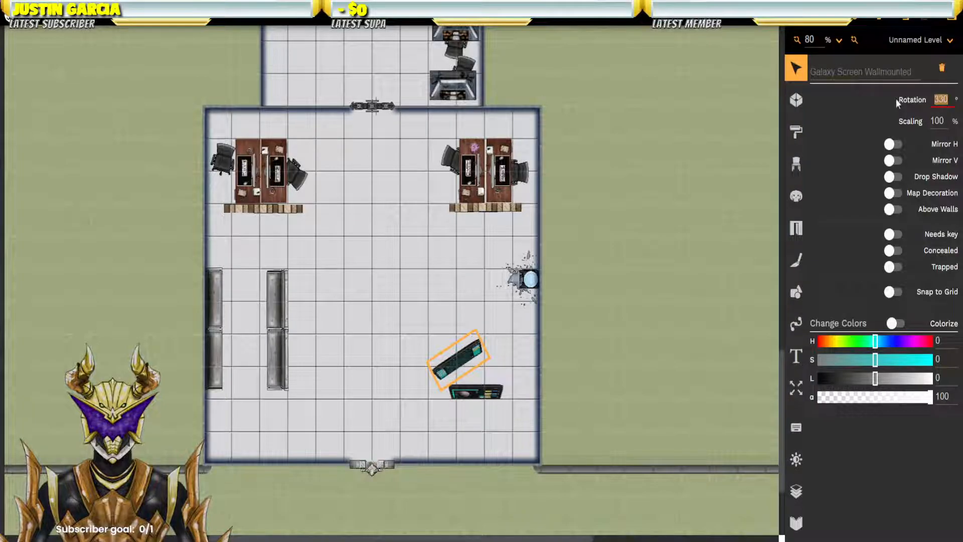
{"action": "type", "text": "315"}
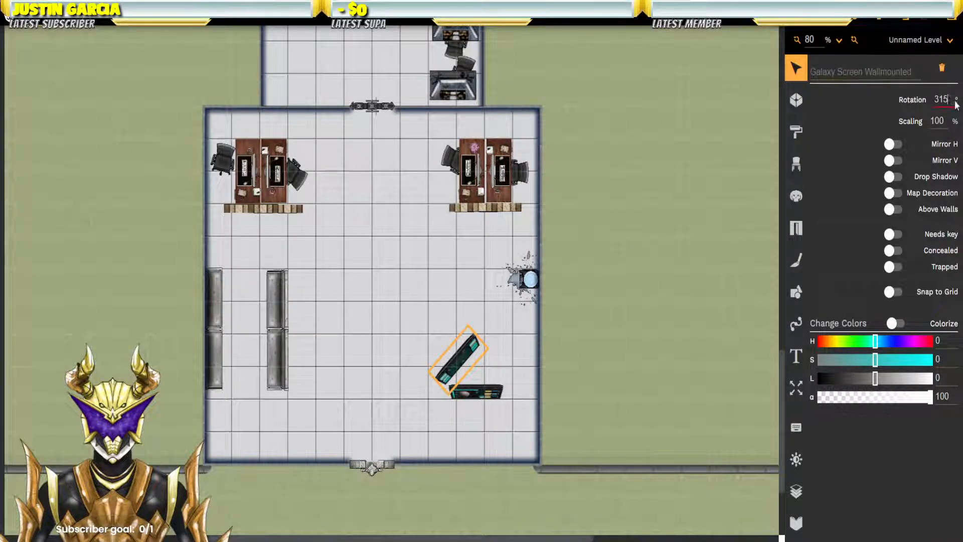
{"action": "left_click_drag", "start_coordinate": [950, 97], "coordinate": [922, 105]}
{"action": "type", "text": "90"}
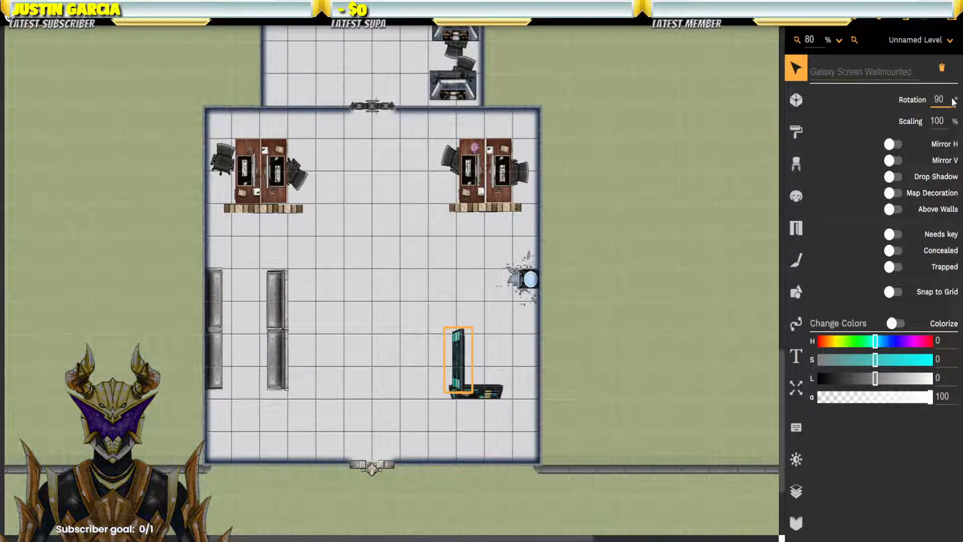
{"action": "left_click_drag", "start_coordinate": [950, 99], "coordinate": [921, 103]}
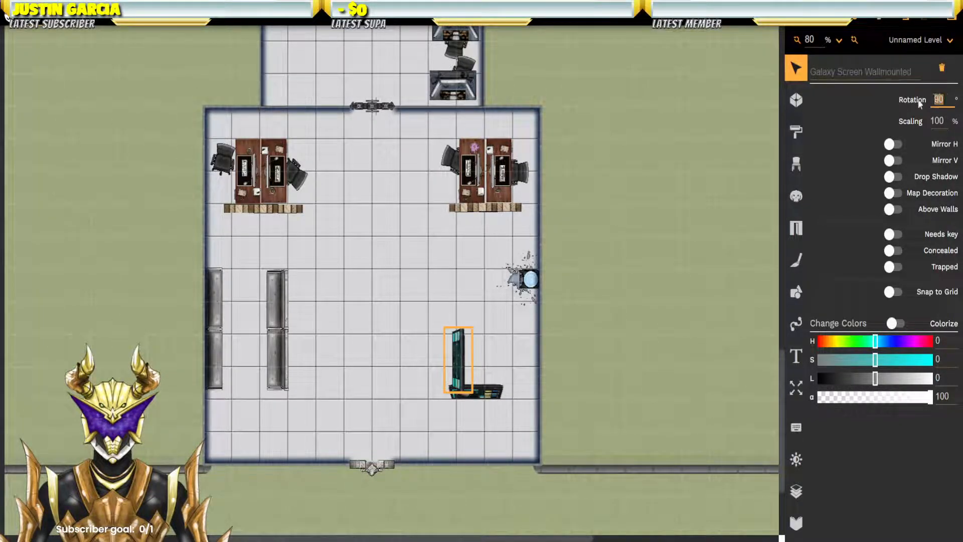
{"action": "type", "text": "180"}
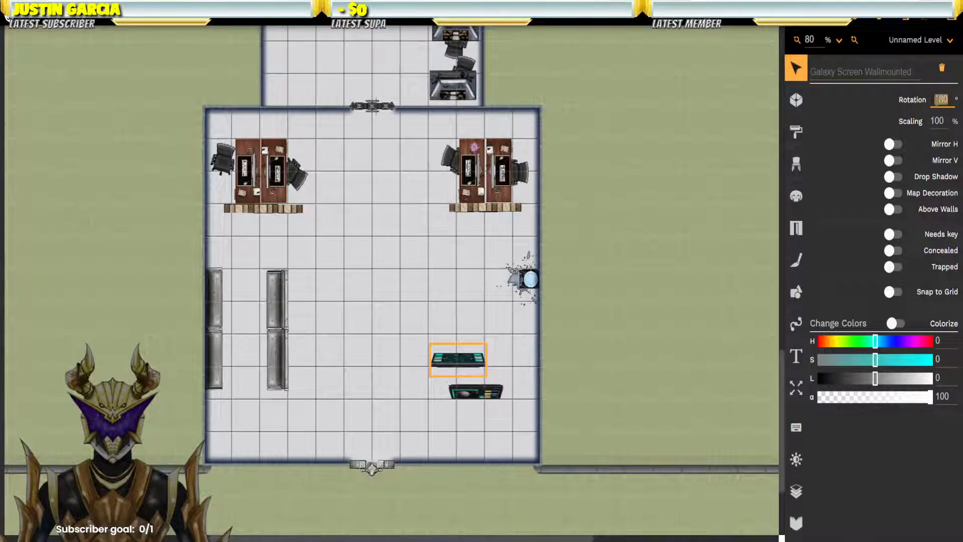
{"action": "type", "text": "220"}
Step: Move the Galaxy Screen to the left end of the office's bottom wall, set its rotation to 180° and fit it against the wall
{"action": "left_click_drag", "start_coordinate": [473, 384], "coordinate": [240, 444]}
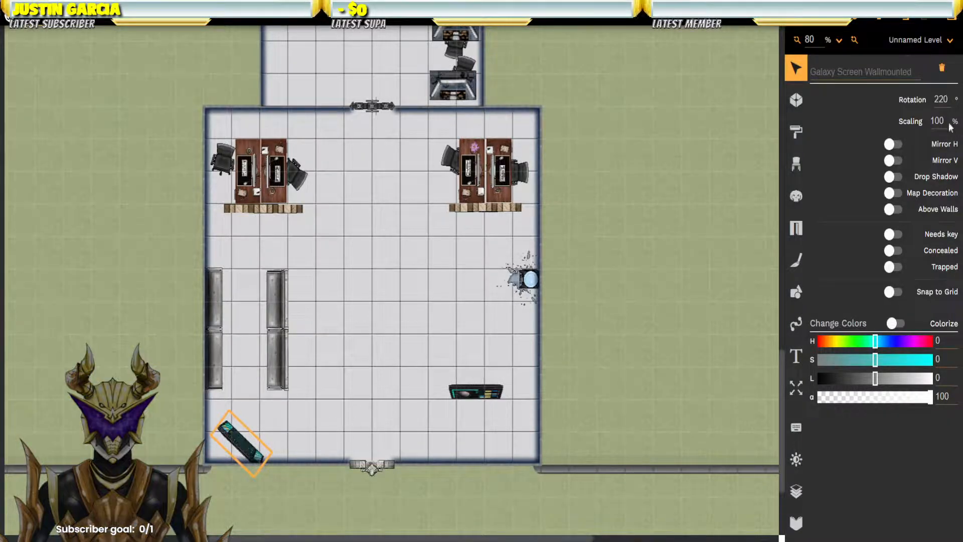
{"action": "double_click", "coordinate": [946, 99]}
{"action": "type", "text": "180"}
{"action": "key", "text": "Return"}
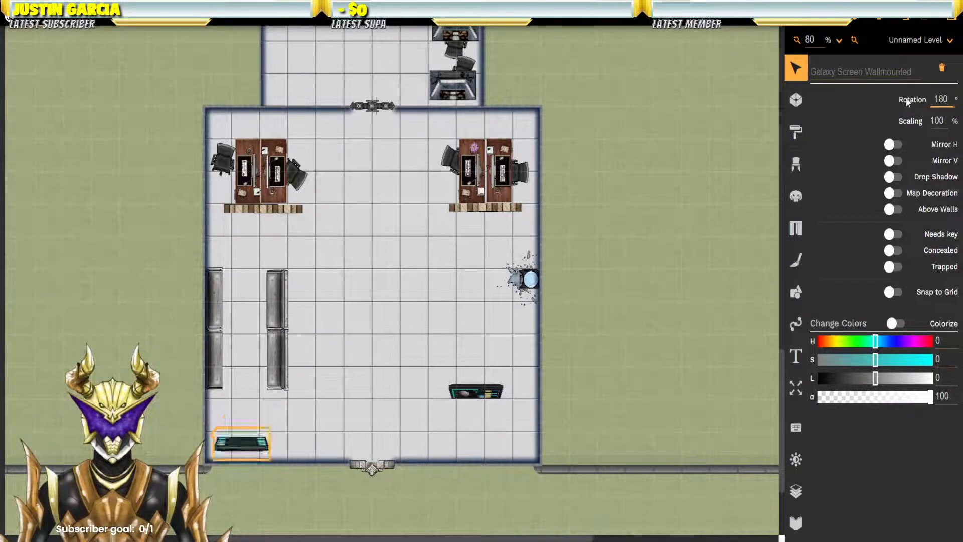
{"action": "left_click_drag", "start_coordinate": [238, 450], "coordinate": [242, 465]}
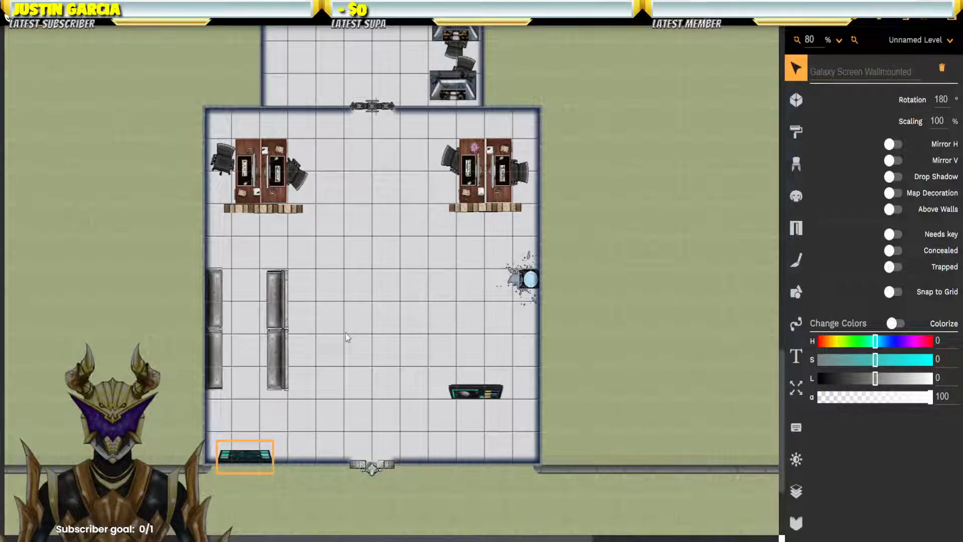
Step: Move the Planet Screen Wallmounted prop onto the office's top wall, just left of the door
{"action": "left_click", "coordinate": [492, 393]}
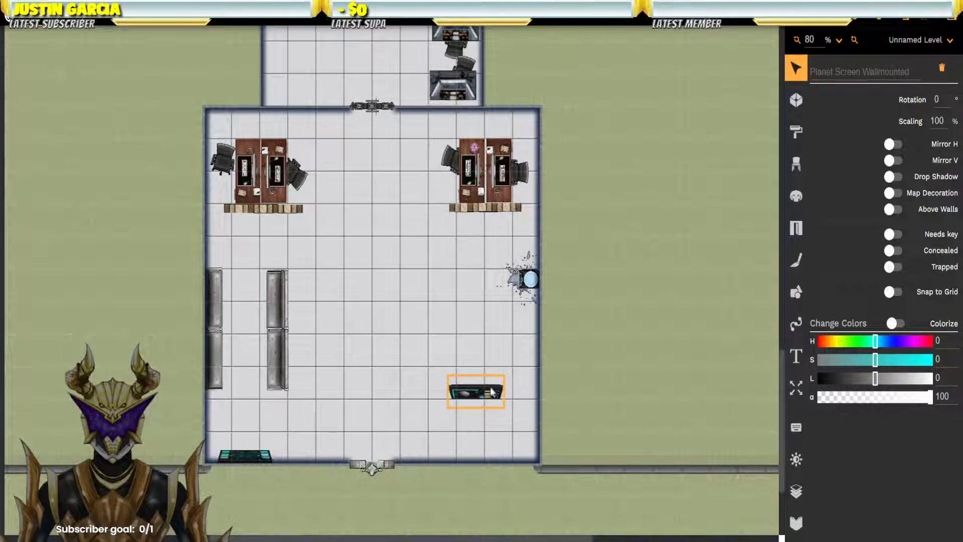
{"action": "mouse_move", "coordinate": [492, 393]}
{"action": "left_mouse_down"}
{"action": "mouse_move", "coordinate": [369, 176]}
{"action": "mouse_move", "coordinate": [318, 123]}
{"action": "left_mouse_up"}
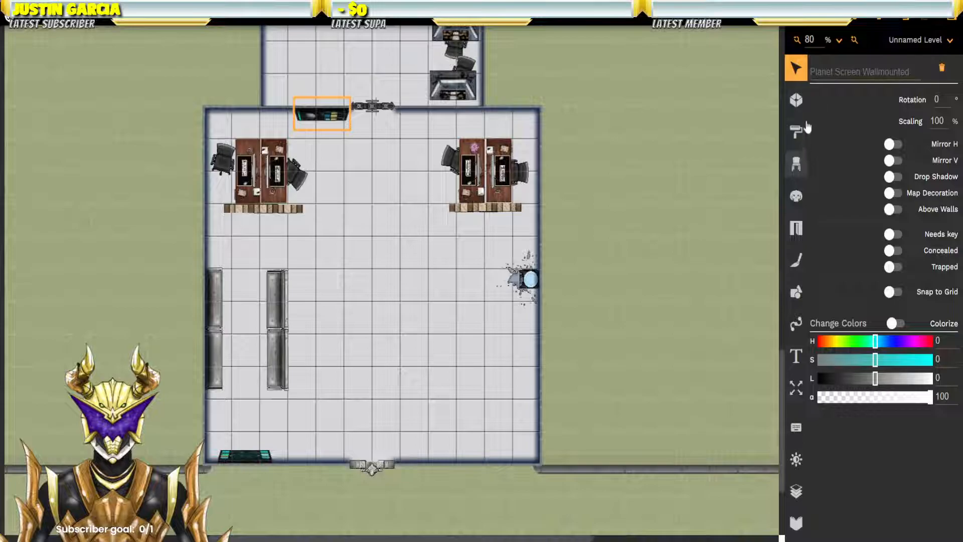
Step: Find the round rug by searching "rug", scale it to 400% and place it in the lower-right part of the office
{"action": "left_click", "coordinate": [797, 164]}
{"action": "left_click", "coordinate": [702, 110]}
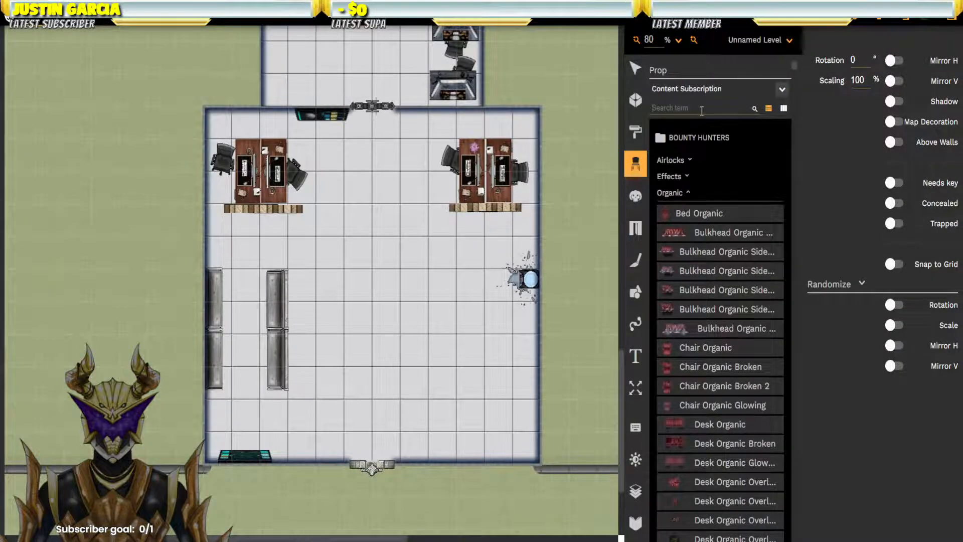
{"action": "type", "text": "t"}
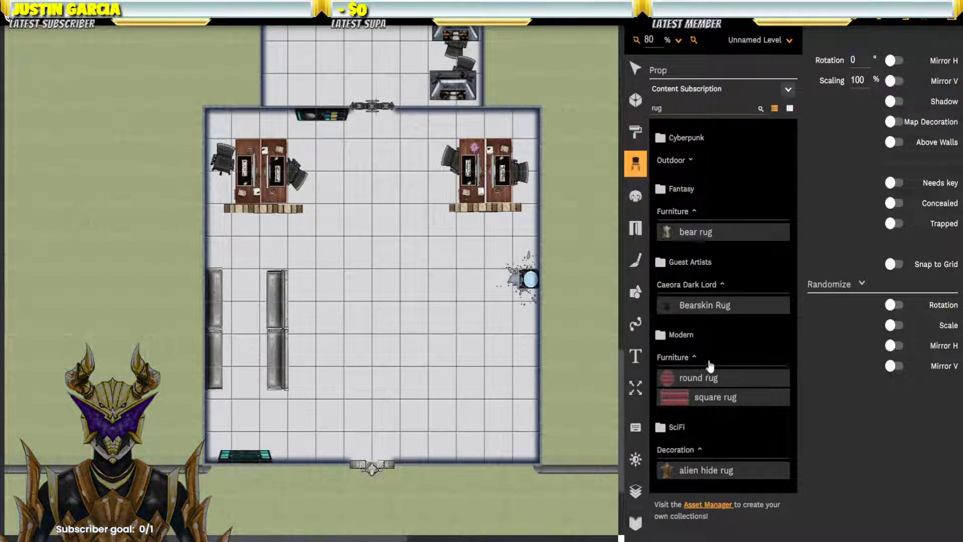
{"action": "left_click", "coordinate": [673, 379]}
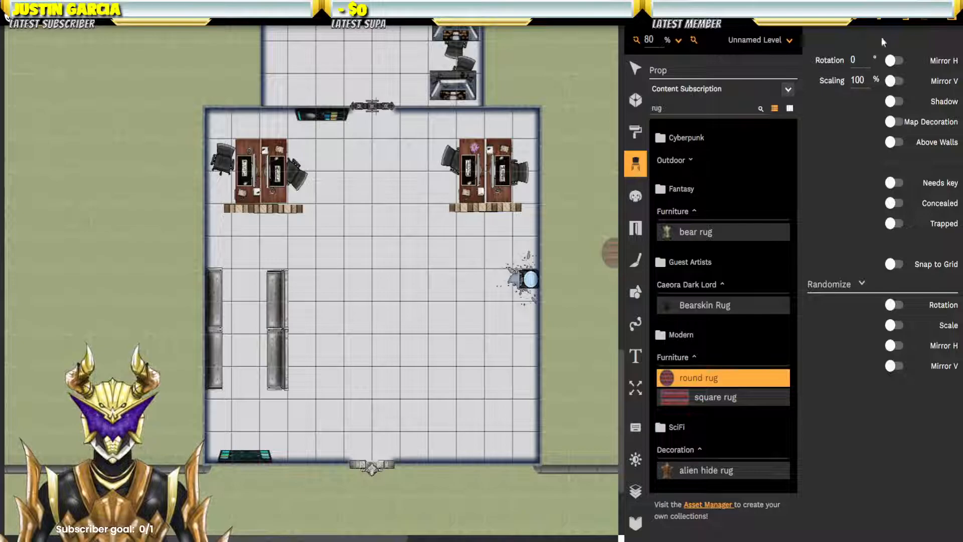
{"action": "double_click", "coordinate": [859, 80]}
{"action": "type", "text": "300"}
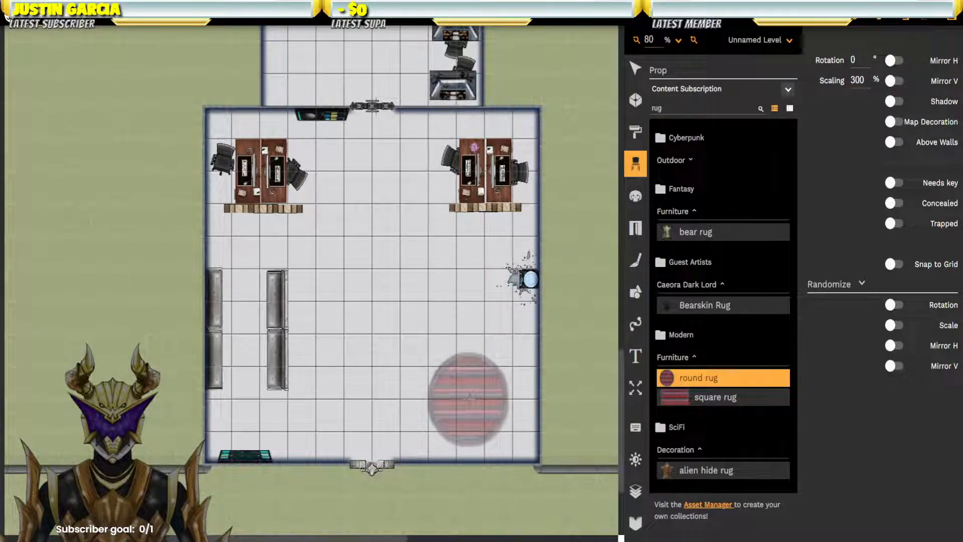
{"action": "double_click", "coordinate": [859, 80]}
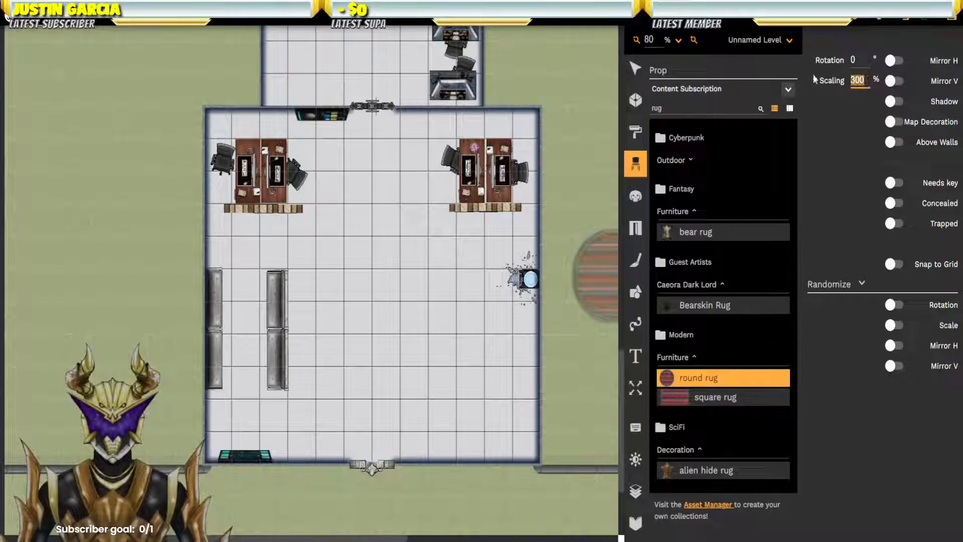
{"action": "type", "text": "400"}
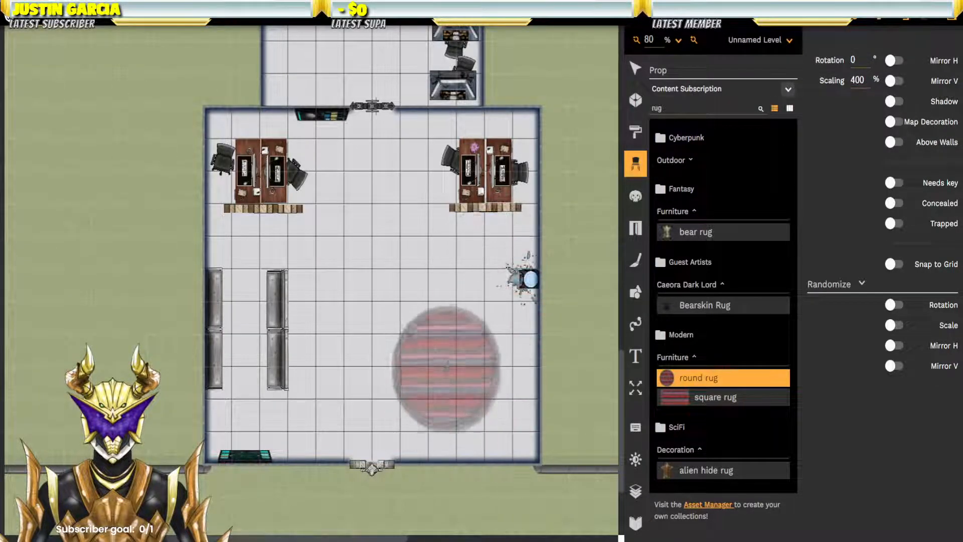
{"action": "left_click", "coordinate": [463, 385]}
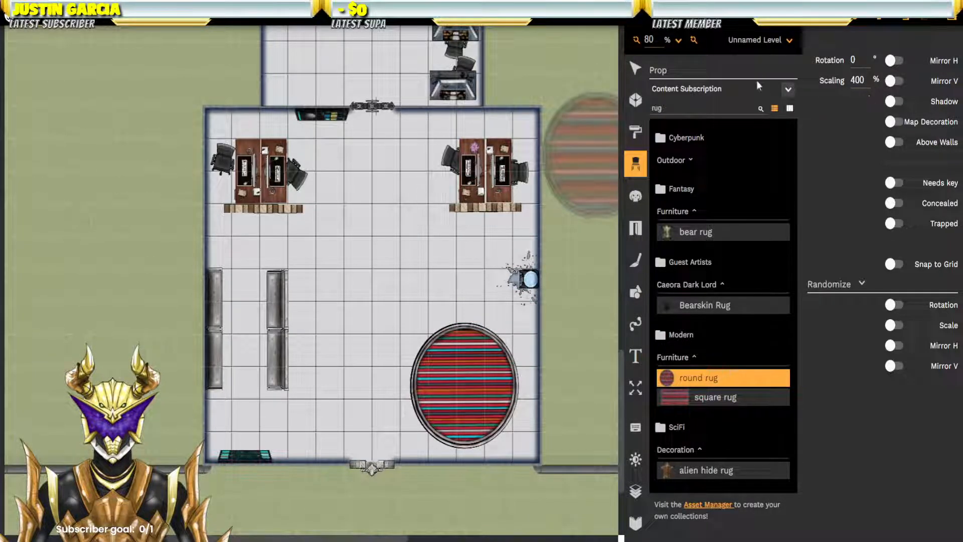
Step: Rotate the round rug, trying 30° and 25° before settling on 20°
{"action": "left_click", "coordinate": [636, 67]}
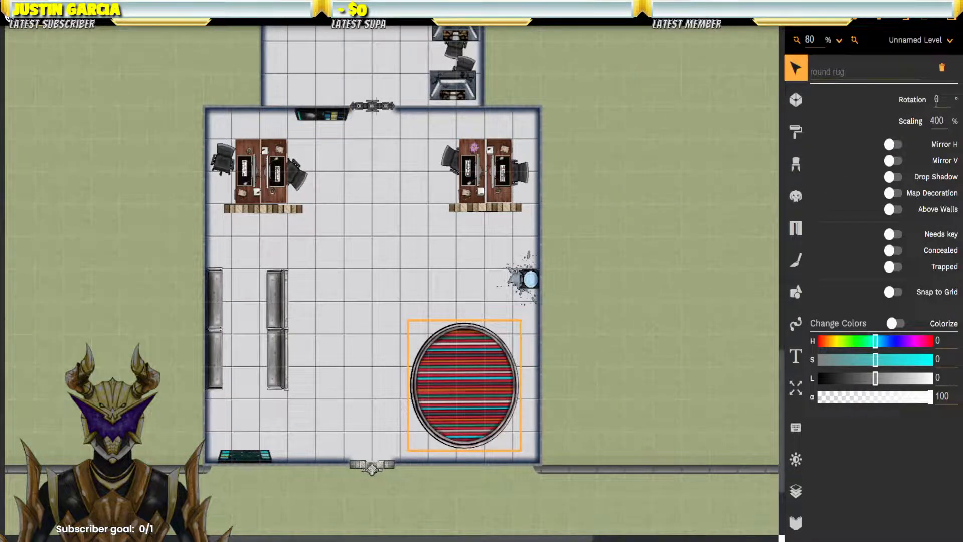
{"action": "left_click_drag", "start_coordinate": [944, 101], "coordinate": [917, 101]}
{"action": "type", "text": "30"}
{"action": "key", "text": "Return"}
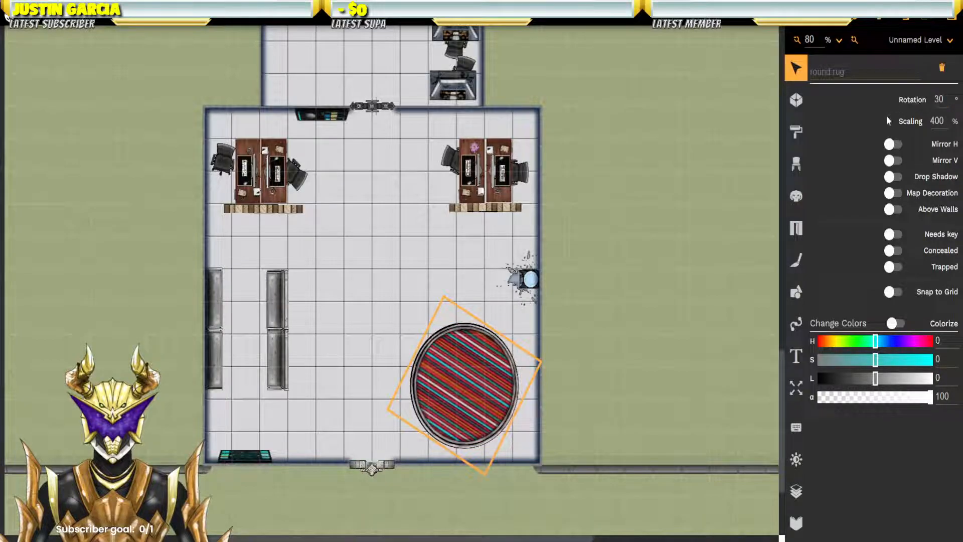
{"action": "left_click_drag", "start_coordinate": [945, 99], "coordinate": [894, 95]}
{"action": "type", "text": "25"}
{"action": "key", "text": "Return"}
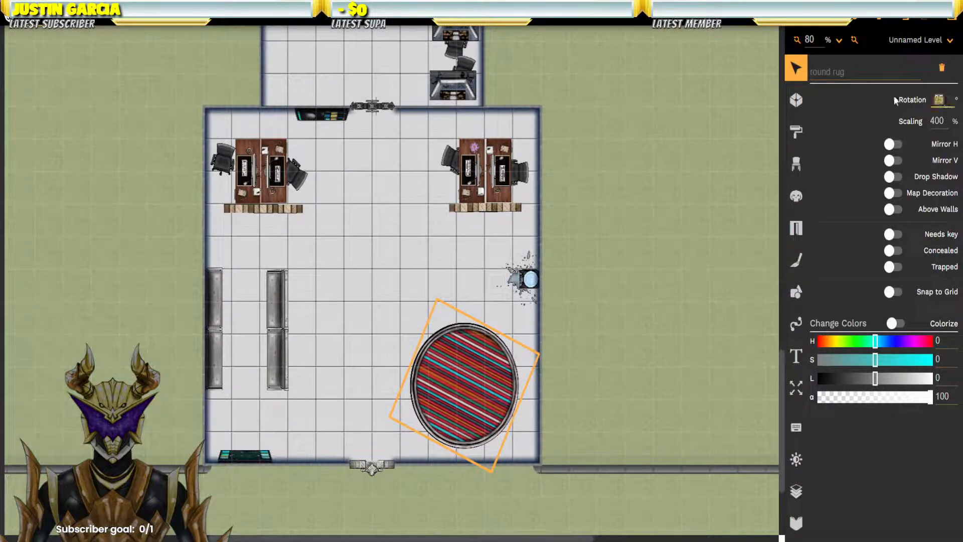
{"action": "type", "text": "20"}
{"action": "key", "text": "Return"}
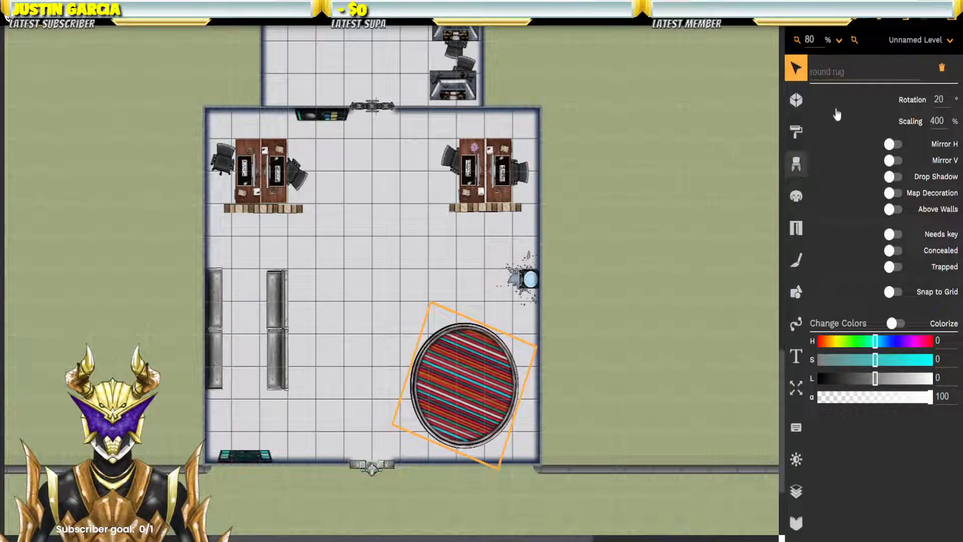
Step: Find the metal bench by searching "bench" and place eight of them in two columns of four in the office's lower middle
{"action": "left_click", "coordinate": [797, 164]}
{"action": "left_click", "coordinate": [669, 106]}
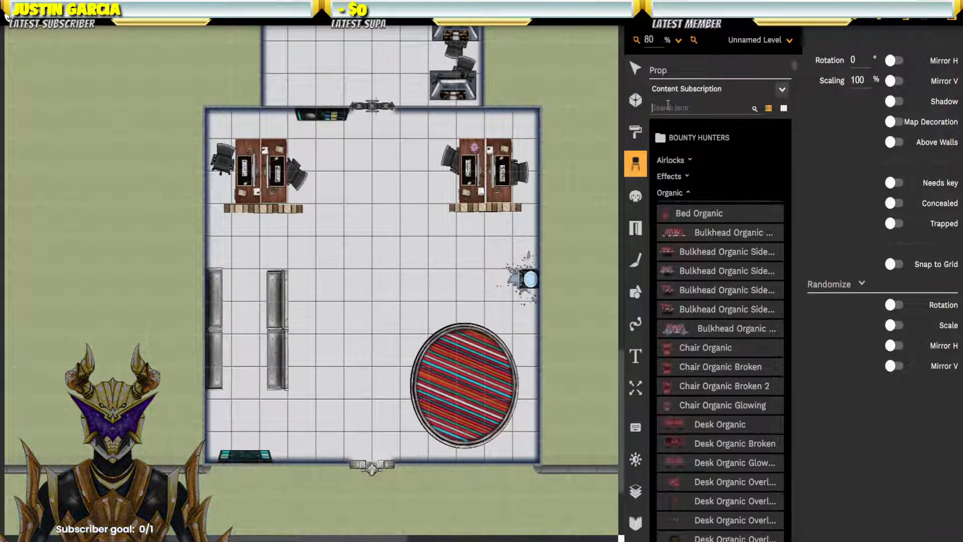
{"action": "type", "text": "ben"}
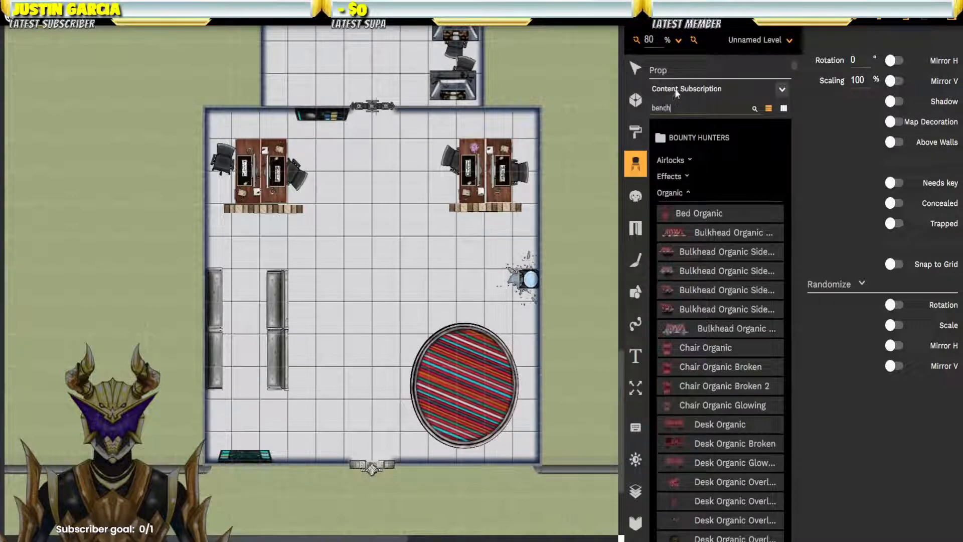
{"action": "type", "text": "ch"}
{"action": "left_click", "coordinate": [720, 200]}
{"action": "left_click", "coordinate": [364, 275]}
{"action": "left_click", "coordinate": [366, 317]}
{"action": "left_click", "coordinate": [358, 356]}
{"action": "left_click", "coordinate": [353, 382]}
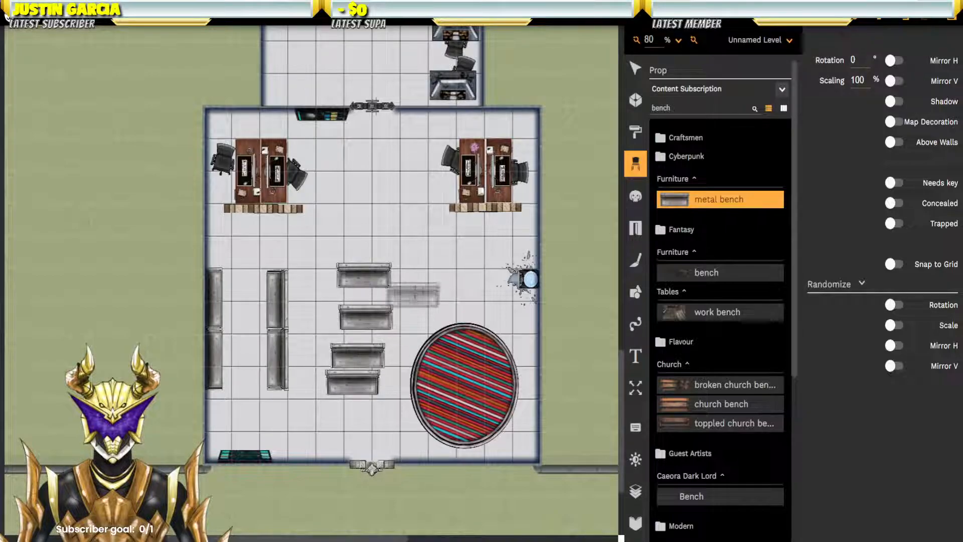
{"action": "left_click", "coordinate": [435, 275]}
{"action": "left_click", "coordinate": [436, 311]}
{"action": "left_click", "coordinate": [432, 340]}
{"action": "left_click", "coordinate": [433, 378]}
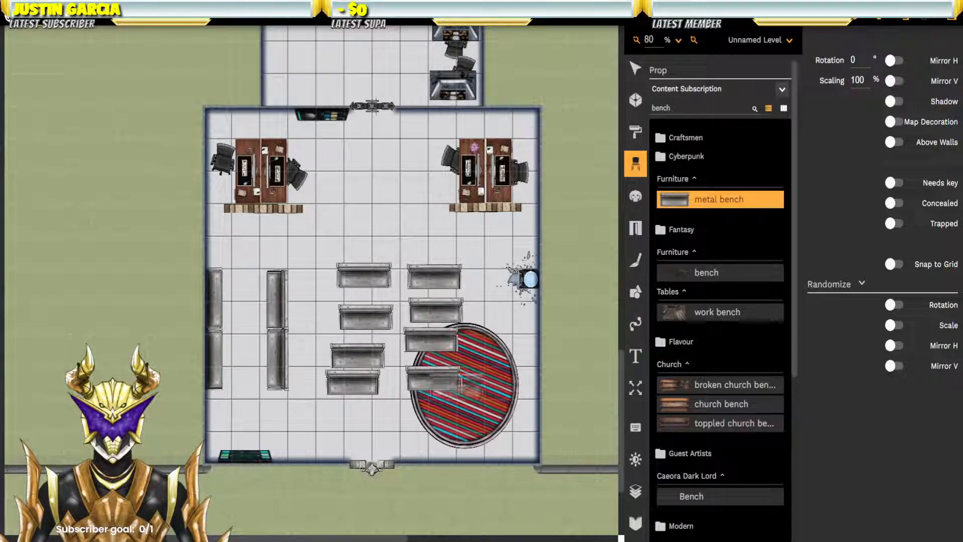
Step: Rotate the top-left new metal bench to 90° with vertical mirroring and set it back to back with the upper free-standing upright bench
{"action": "left_click", "coordinate": [636, 68]}
{"action": "left_click", "coordinate": [372, 279]}
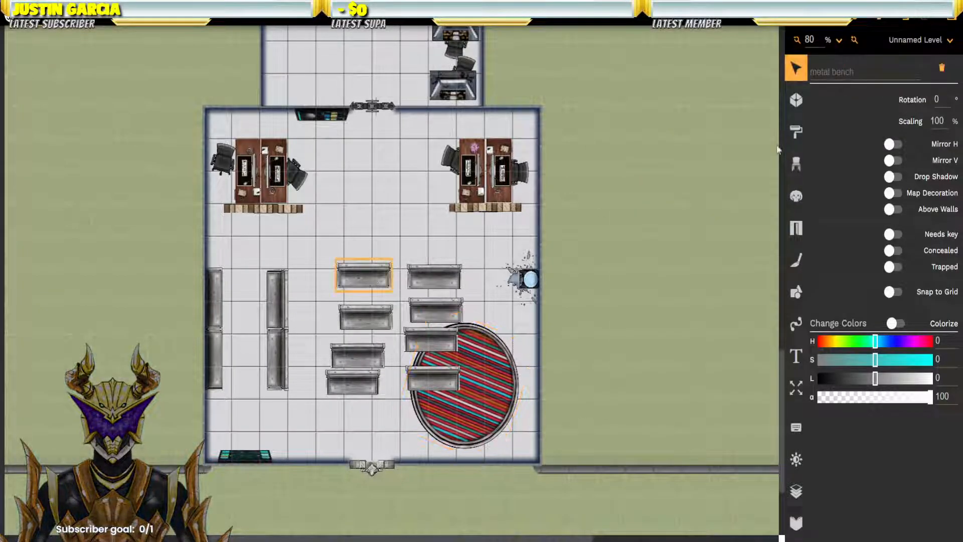
{"action": "left_click", "coordinate": [940, 99]}
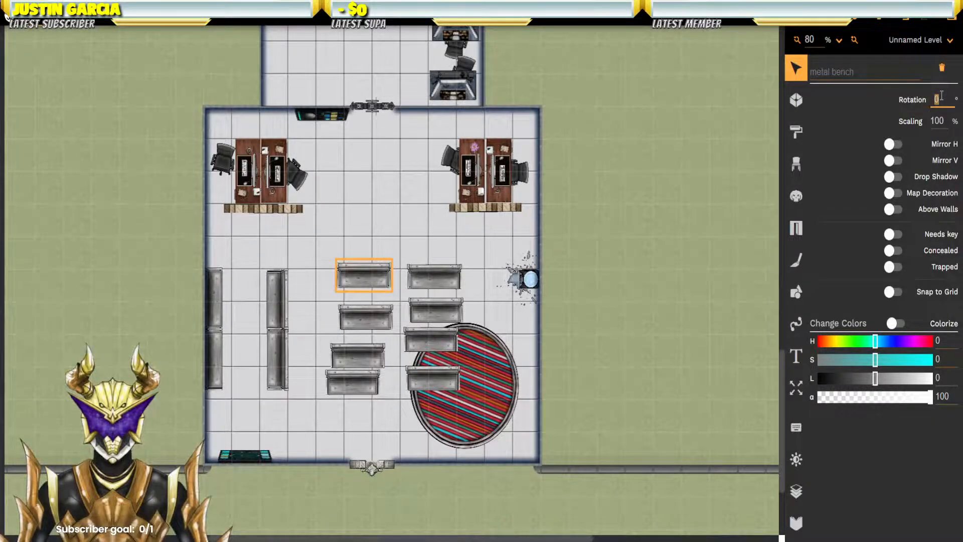
{"action": "type", "text": "90"}
{"action": "key", "text": "Return"}
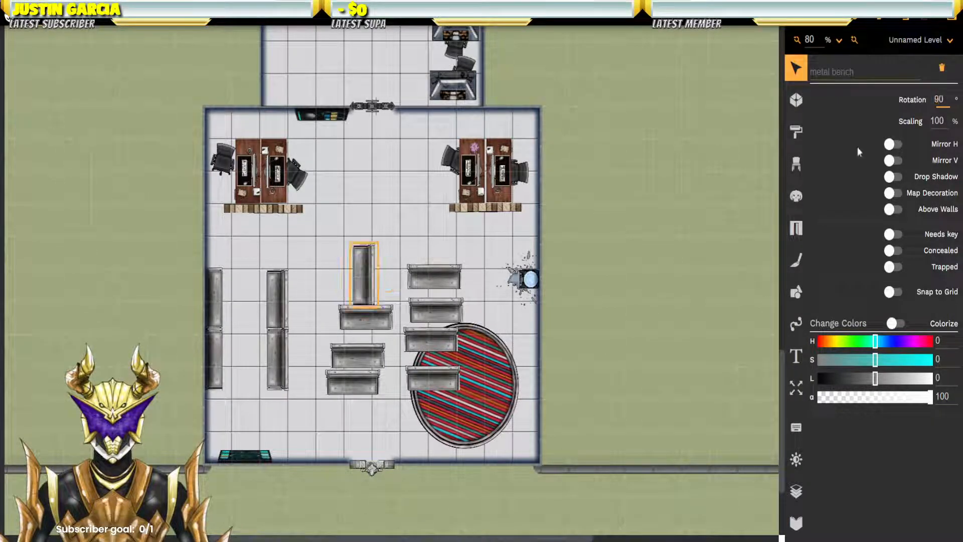
{"action": "left_click", "coordinate": [894, 161]}
{"action": "left_click_drag", "start_coordinate": [363, 272], "coordinate": [297, 291]}
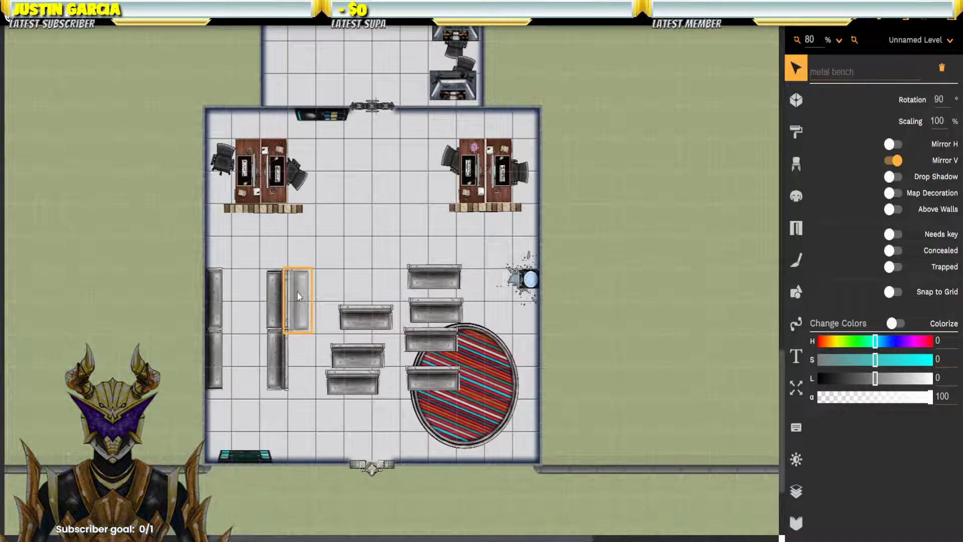
Step: Rotate the topmost loose left-column bench to 90° with vertical mirroring and set it back to back with the lower free-standing upright bench
{"action": "left_click", "coordinate": [354, 321]}
{"action": "left_click", "coordinate": [936, 99]}
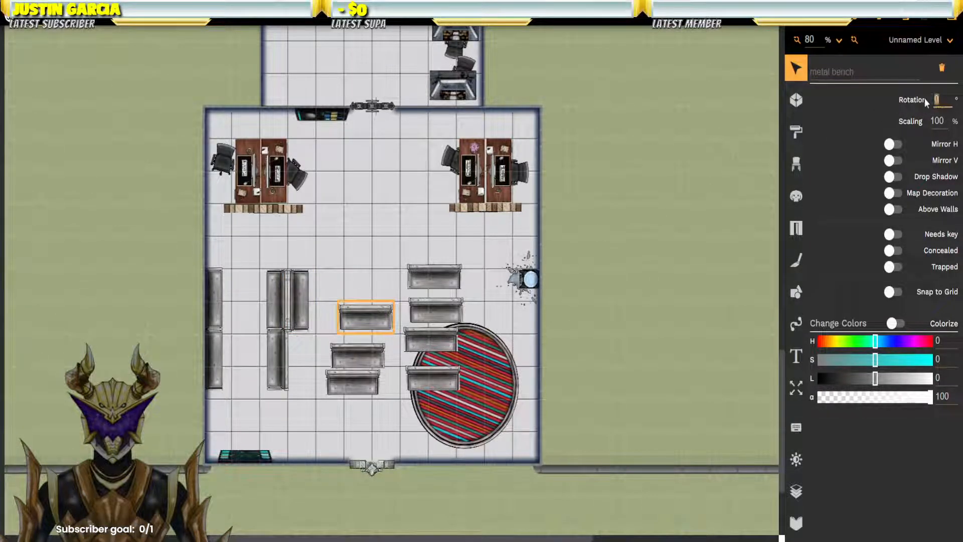
{"action": "type", "text": "90"}
{"action": "left_click", "coordinate": [893, 161]}
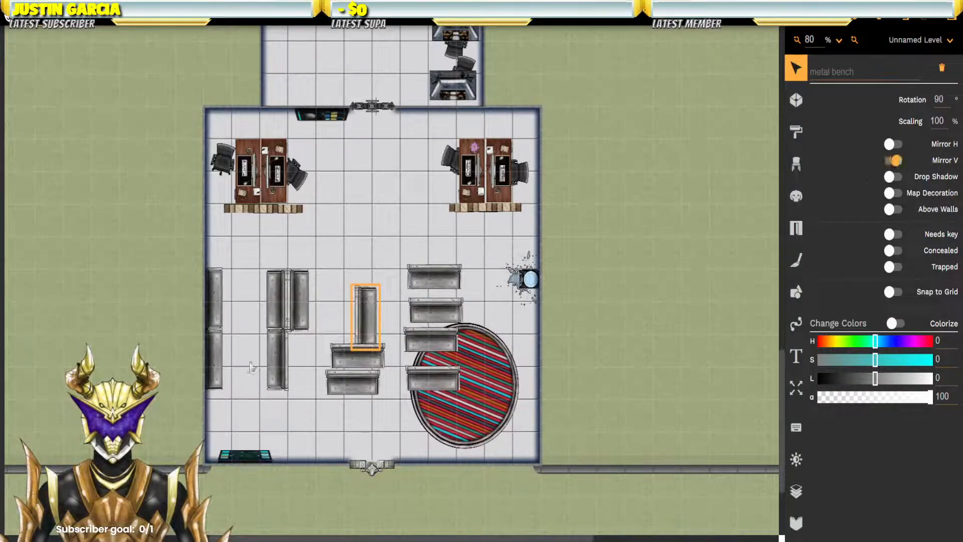
{"action": "left_click_drag", "start_coordinate": [376, 318], "coordinate": [307, 362]}
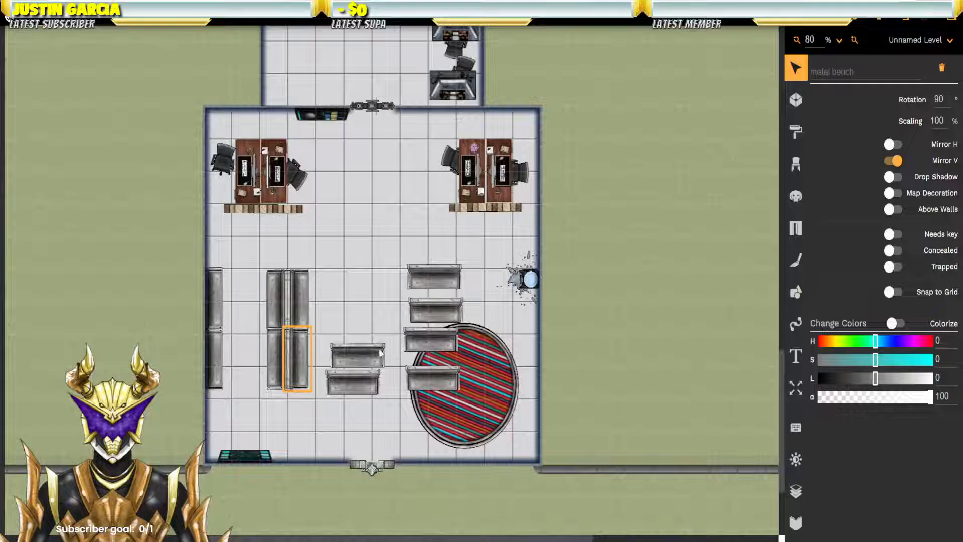
Step: Rotate the two remaining loose left-column benches to 90° and line them up end to end as a new row mid-room
{"action": "left_click", "coordinate": [357, 356]}
{"action": "left_click", "coordinate": [928, 100]}
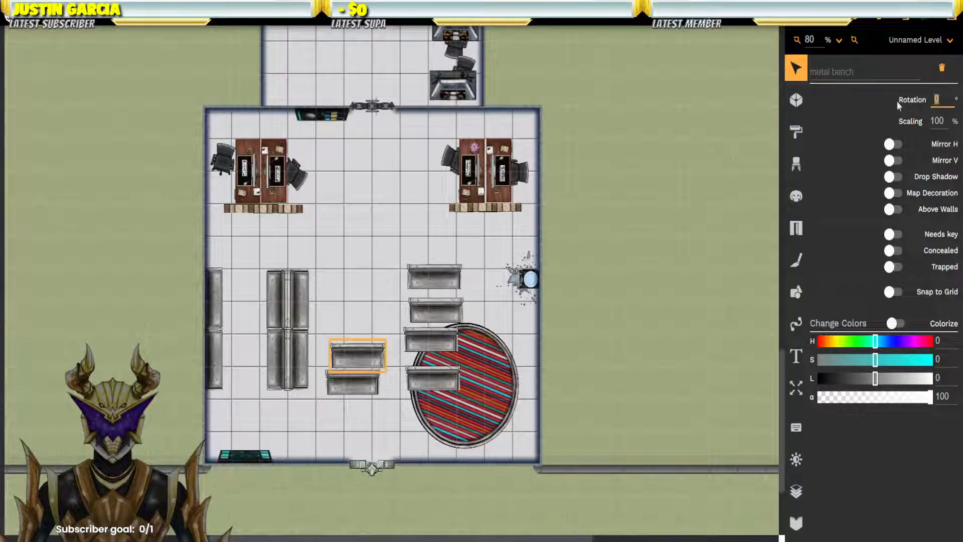
{"action": "type", "text": "90"}
{"action": "left_click_drag", "start_coordinate": [357, 361], "coordinate": [360, 299]}
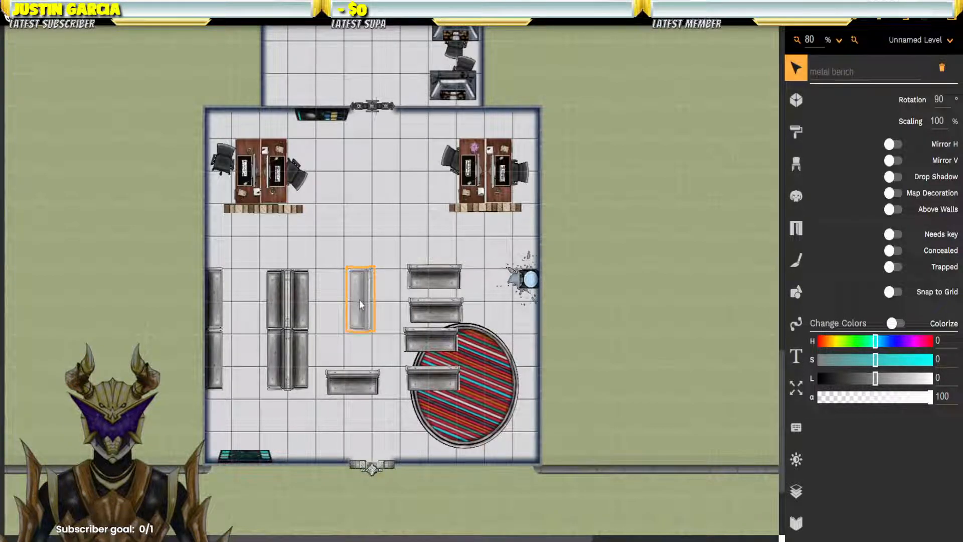
{"action": "left_click", "coordinate": [346, 380]}
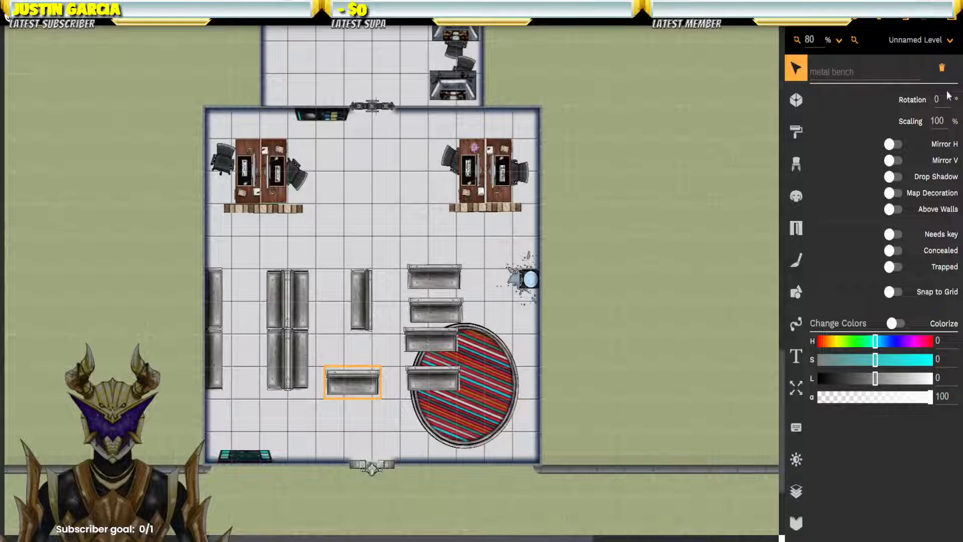
{"action": "left_click_drag", "start_coordinate": [942, 99], "coordinate": [888, 120]}
{"action": "type", "text": "90"}
{"action": "key", "text": "Return"}
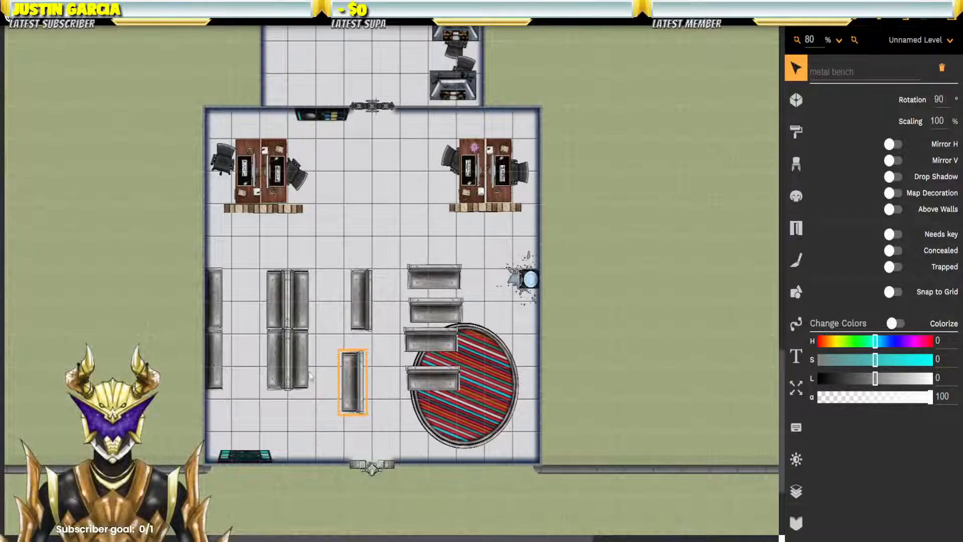
{"action": "left_click_drag", "start_coordinate": [354, 391], "coordinate": [362, 369]}
Step: Rotate the upper two right-column benches to 90° with vertical mirroring and set them back to back with the new mid-room row
{"action": "left_click", "coordinate": [447, 285]}
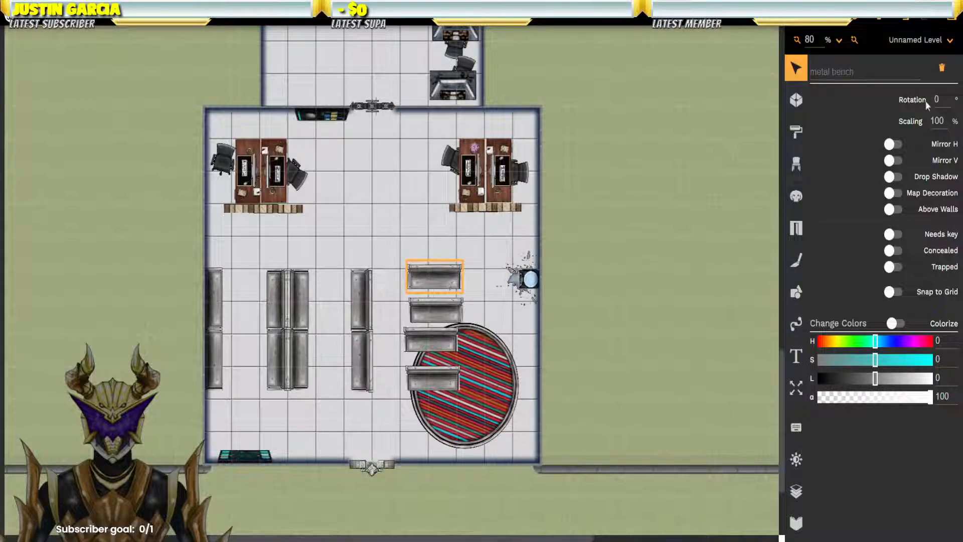
{"action": "type", "text": "90"}
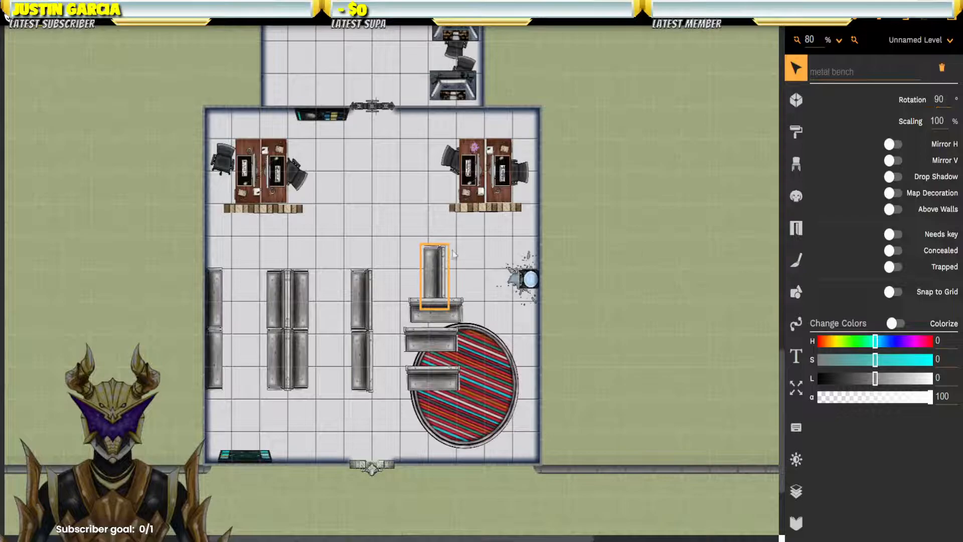
{"action": "left_click", "coordinate": [894, 161]}
{"action": "left_click_drag", "start_coordinate": [437, 264], "coordinate": [385, 289]}
{"action": "left_click", "coordinate": [438, 311]}
{"action": "left_click", "coordinate": [937, 99]}
{"action": "type", "text": "90"}
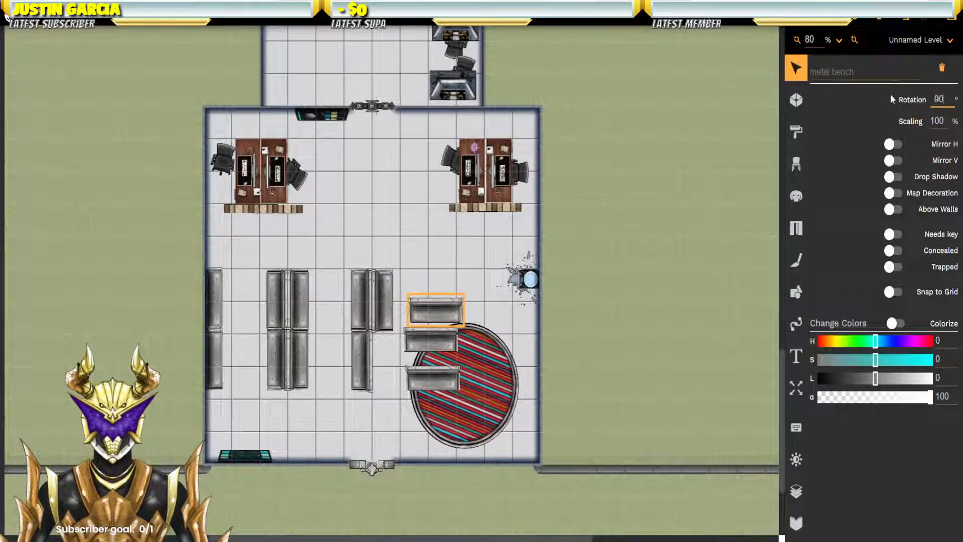
{"action": "left_click", "coordinate": [893, 160]}
{"action": "left_click_drag", "start_coordinate": [430, 302], "coordinate": [383, 353]}
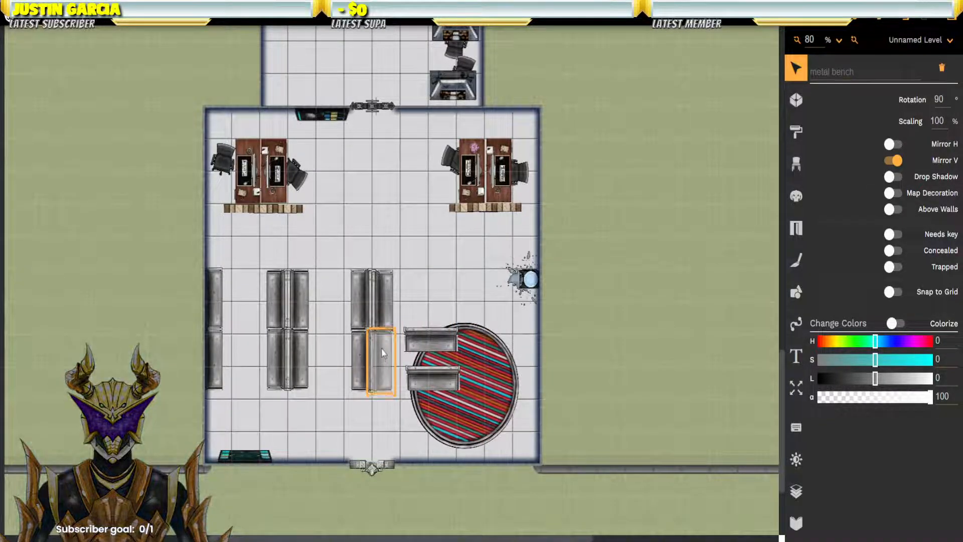
Step: Rotate the last two horizontal benches to 90° and line them up end to end, the lower one over the round rug
{"action": "left_click", "coordinate": [430, 341]}
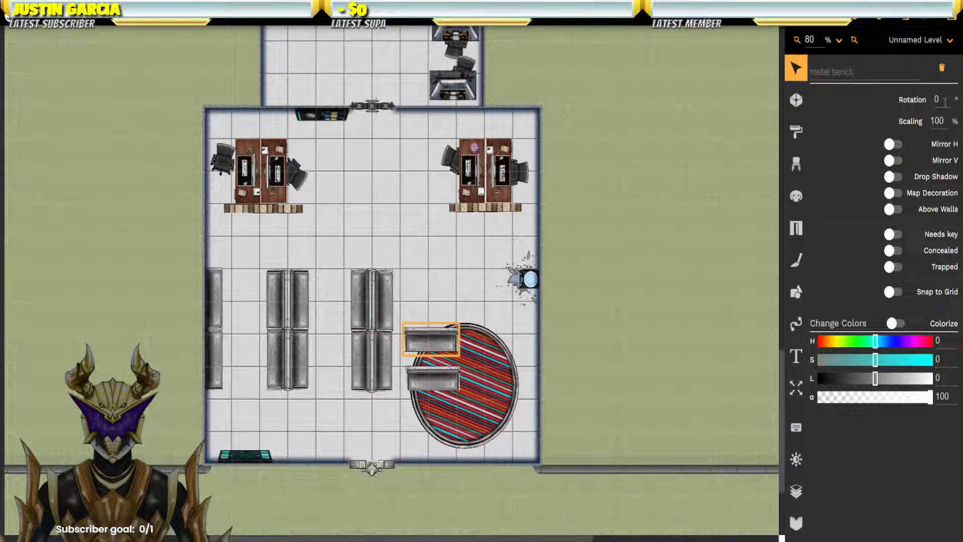
{"action": "type", "text": "90"}
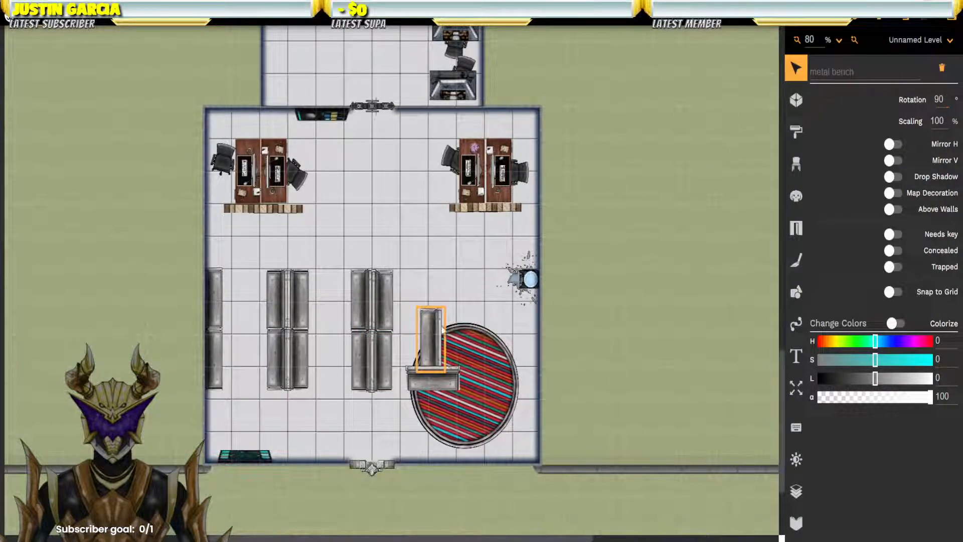
{"action": "left_click_drag", "start_coordinate": [428, 333], "coordinate": [442, 294]}
{"action": "left_click", "coordinate": [439, 376]}
{"action": "left_click", "coordinate": [914, 103]}
{"action": "type", "text": "90"}
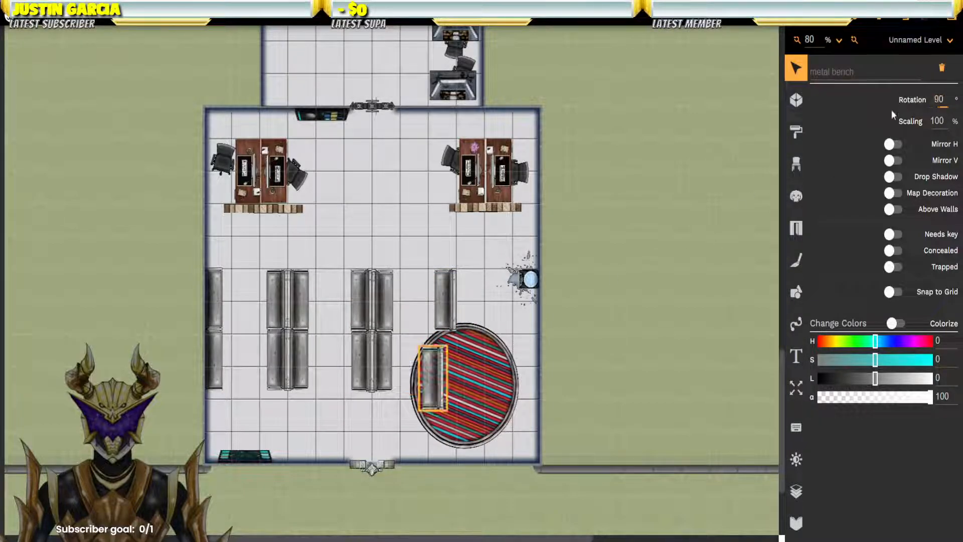
{"action": "left_click_drag", "start_coordinate": [429, 376], "coordinate": [441, 357]}
{"action": "left_click", "coordinate": [581, 347]}
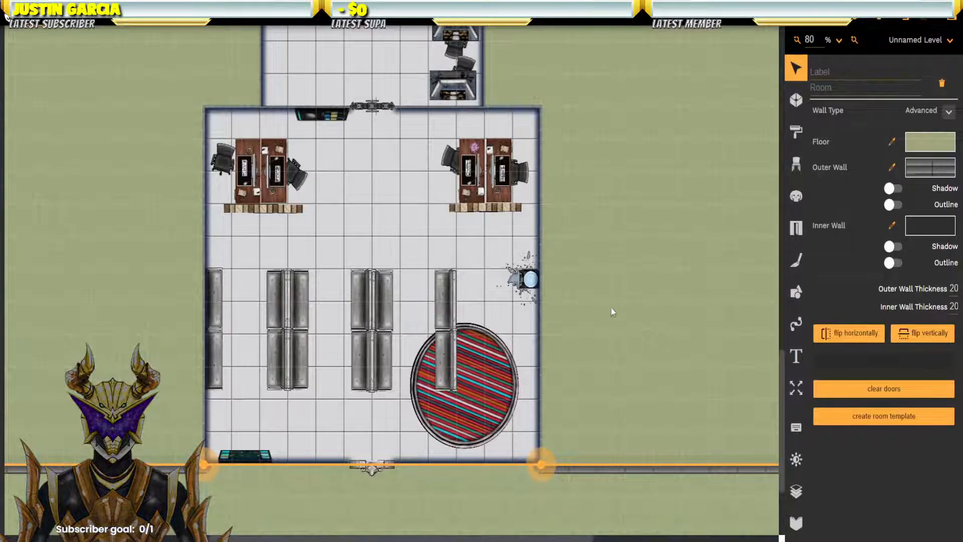
Step: Find the picture frame prop by searching "picture" and place it on the lower end of the office's left desk pair
{"action": "left_click_drag", "start_coordinate": [377, 166], "coordinate": [424, 249]}
{"action": "left_click", "coordinate": [796, 164]}
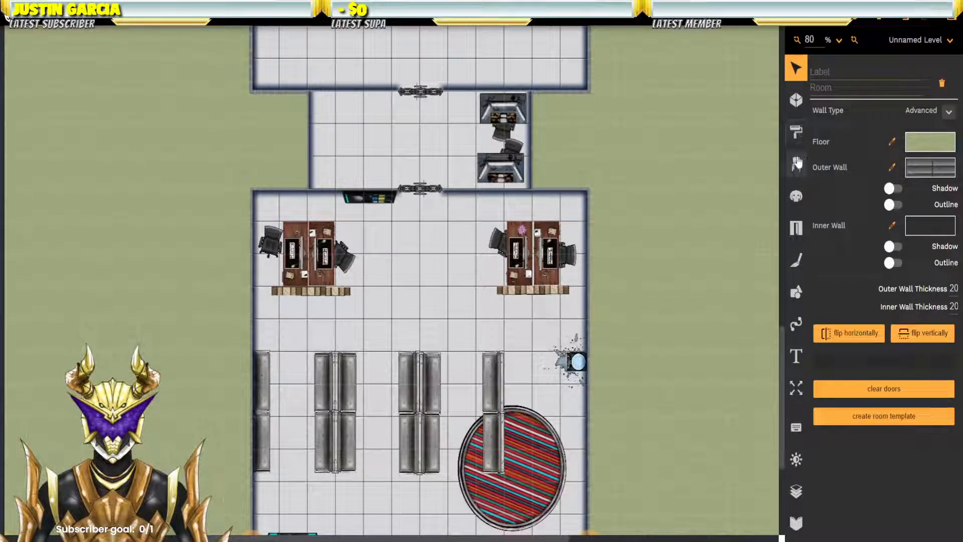
{"action": "left_click", "coordinate": [683, 109]}
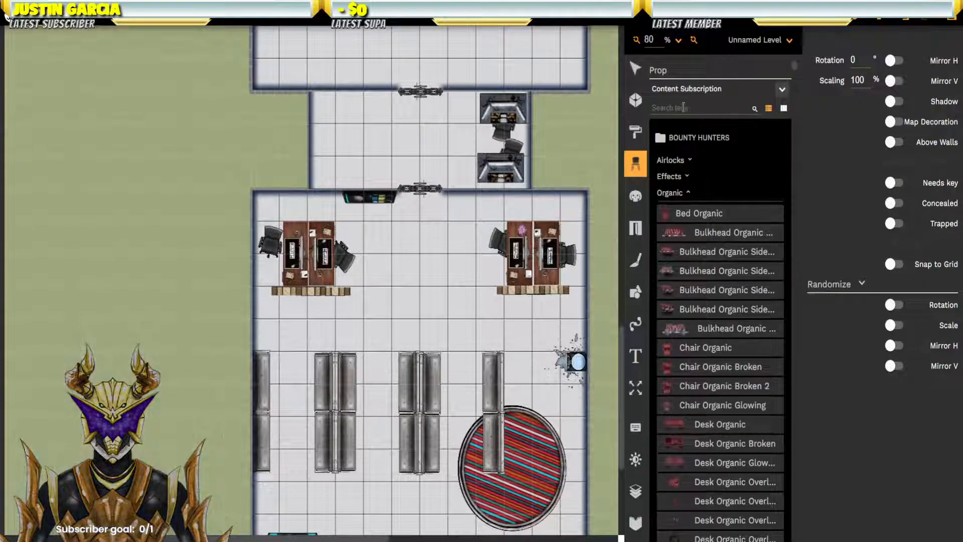
{"action": "type", "text": "picture"}
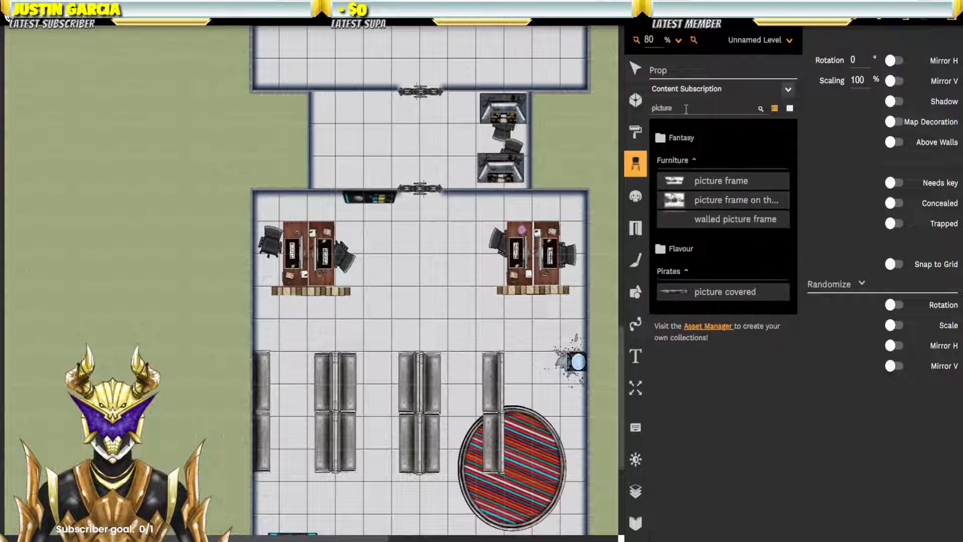
{"action": "left_click", "coordinate": [682, 186]}
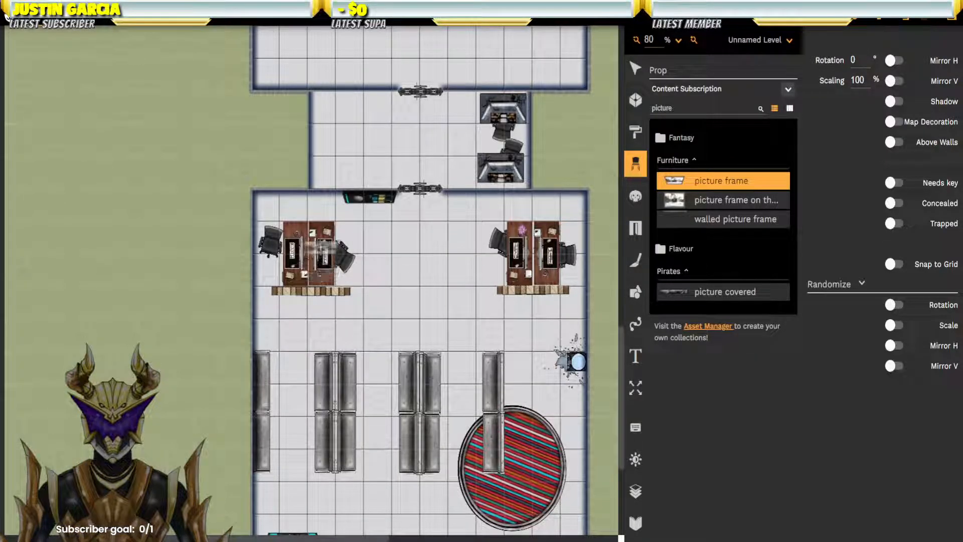
{"action": "left_click", "coordinate": [327, 273]}
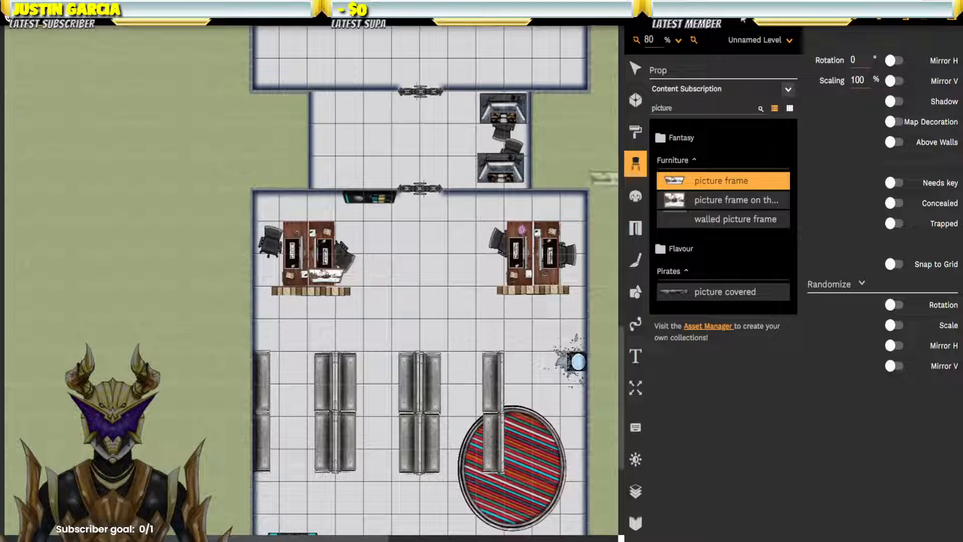
Step: Rotate the picture frame, trying 315° before settling on 220°
{"action": "left_click", "coordinate": [635, 70]}
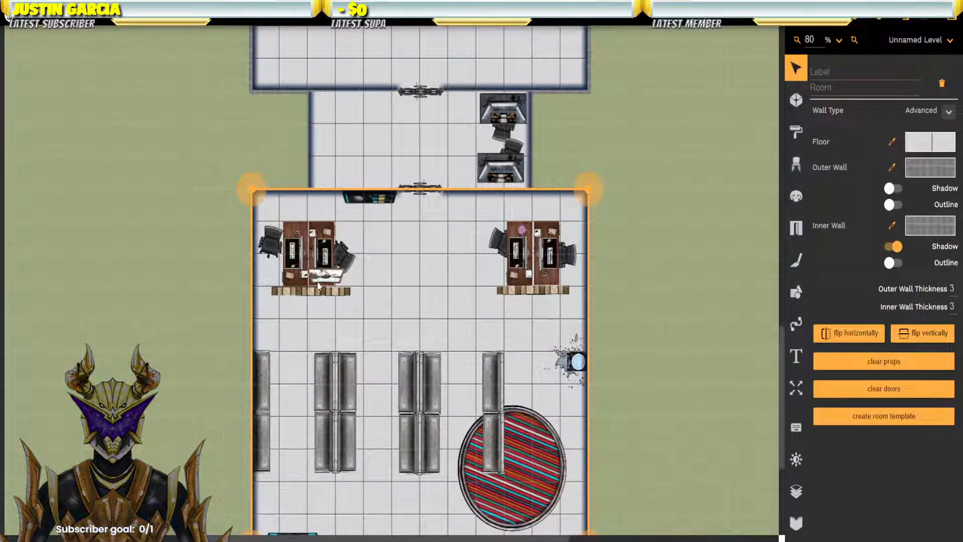
{"action": "left_click", "coordinate": [351, 267]}
{"action": "left_click", "coordinate": [937, 99]}
{"action": "type", "text": "315"}
{"action": "key", "text": "Return"}
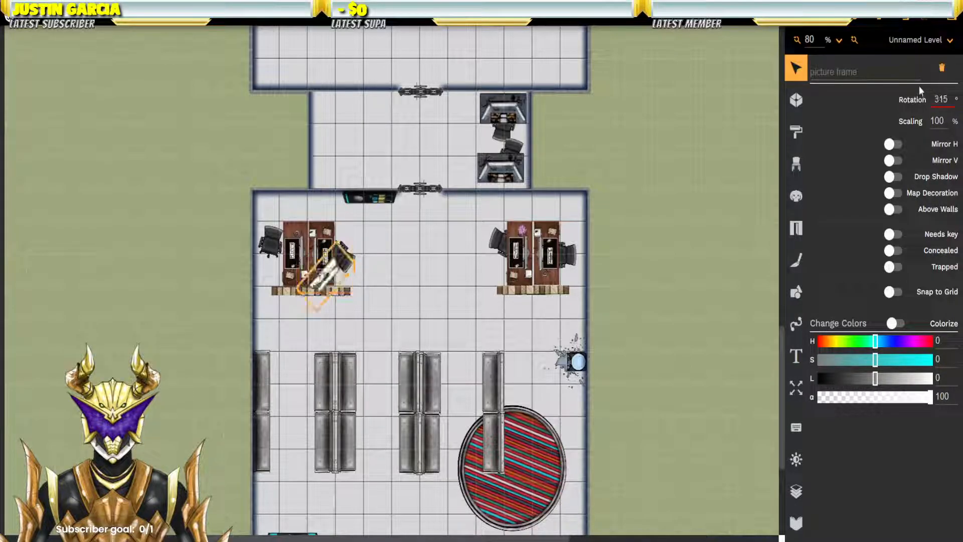
{"action": "double_click", "coordinate": [941, 99]}
{"action": "type", "text": "220"}
{"action": "key", "text": "Return"}
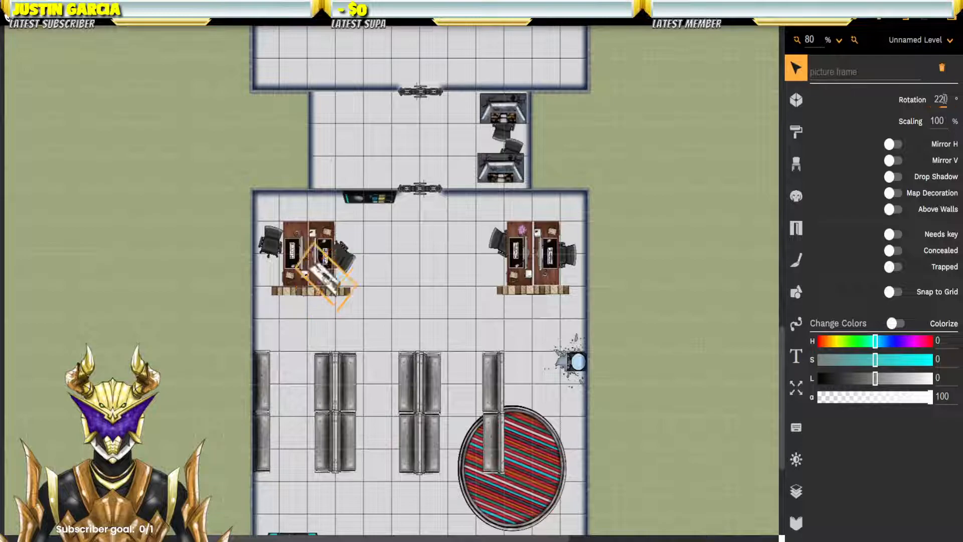
Step: Scale the picture frame to 40% and position it on the lower corner of the left desk pair
{"action": "double_click", "coordinate": [937, 120]}
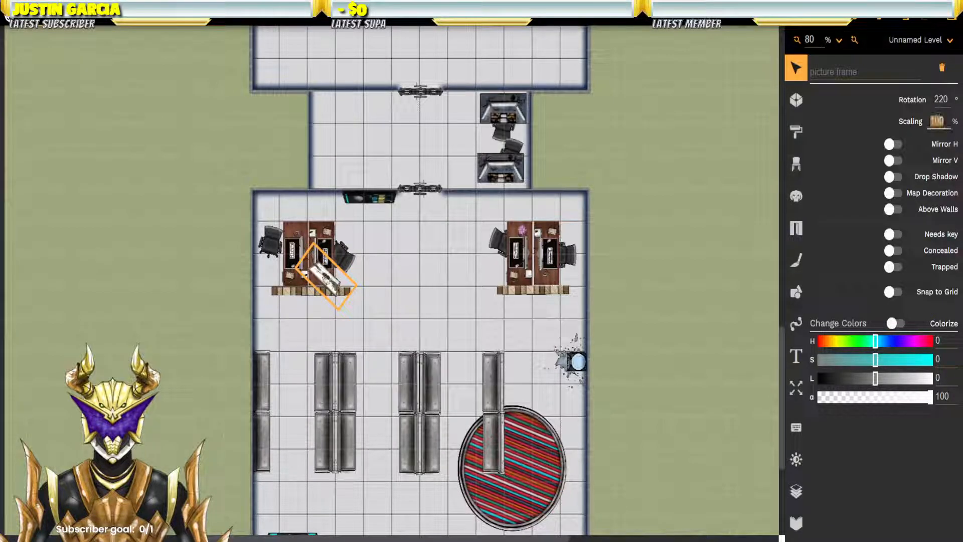
{"action": "type", "text": "40"}
{"action": "key", "text": "Return"}
{"action": "left_click_drag", "start_coordinate": [329, 280], "coordinate": [320, 284]}
{"action": "left_click", "coordinate": [437, 246]}
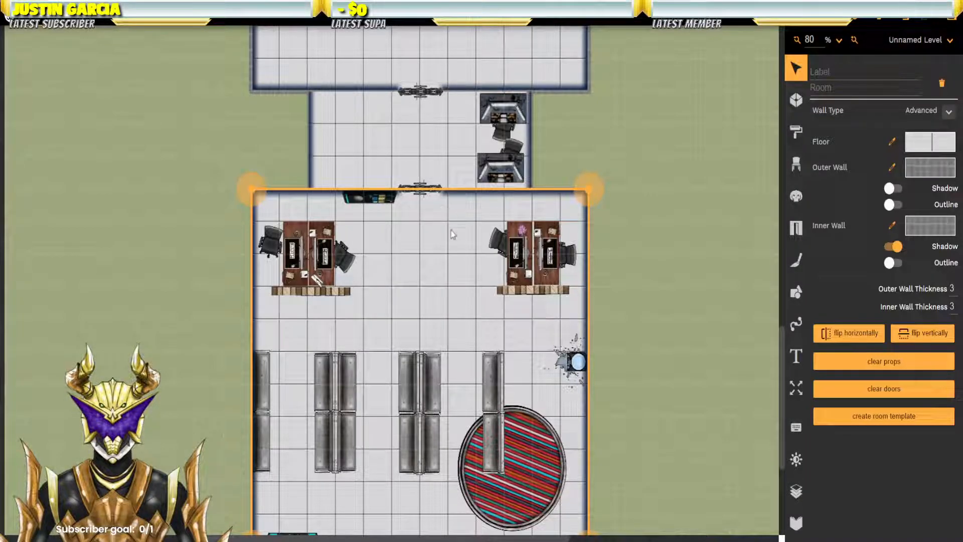
Step: Search the prop library for "bars" and look through the Cyberpunk, Flavour and Prison results
{"action": "scroll", "coordinate": [452, 230], "scroll_direction": "up", "scroll_amount": 3}
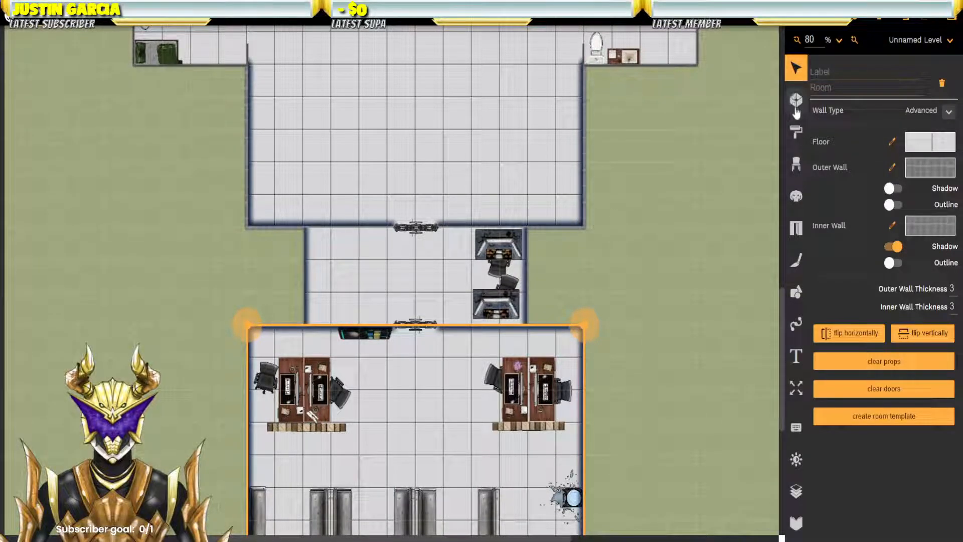
{"action": "left_click", "coordinate": [796, 132]}
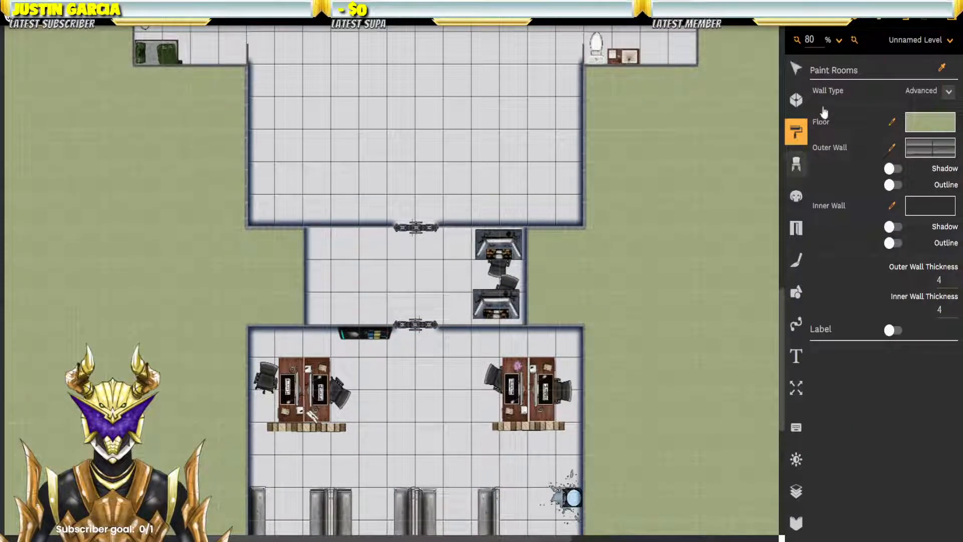
{"action": "left_click", "coordinate": [796, 164]}
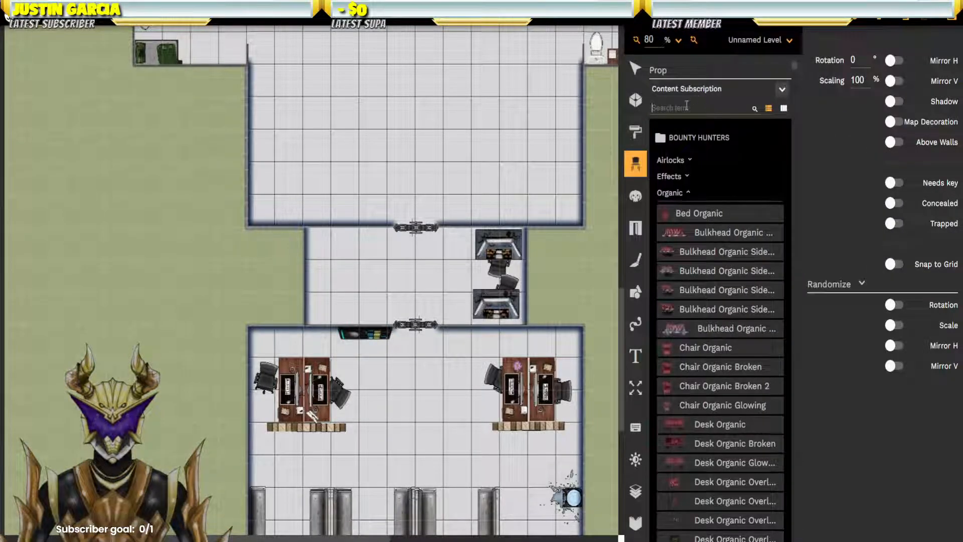
{"action": "type", "text": "bars"}
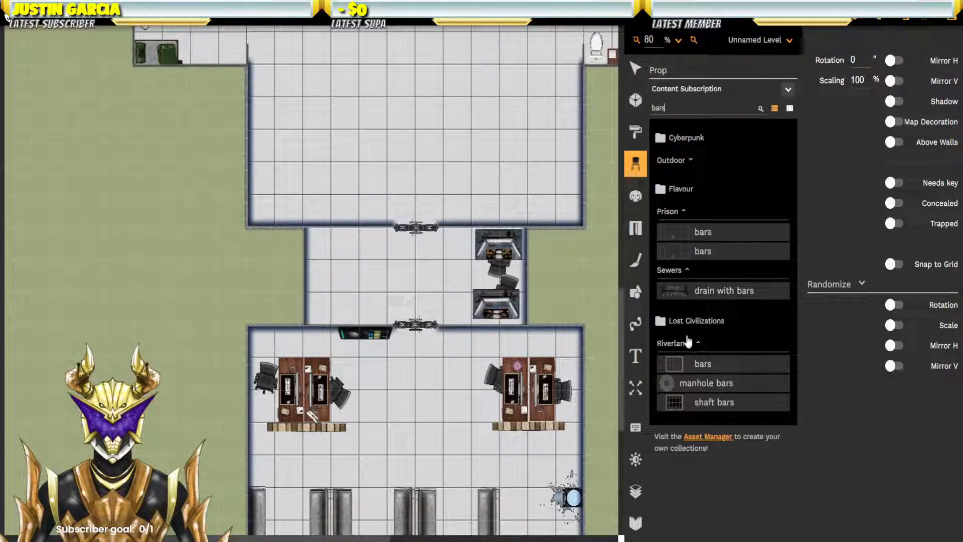
{"action": "left_click", "coordinate": [688, 190]}
{"action": "left_click", "coordinate": [688, 190]}
{"action": "left_click", "coordinate": [693, 140]}
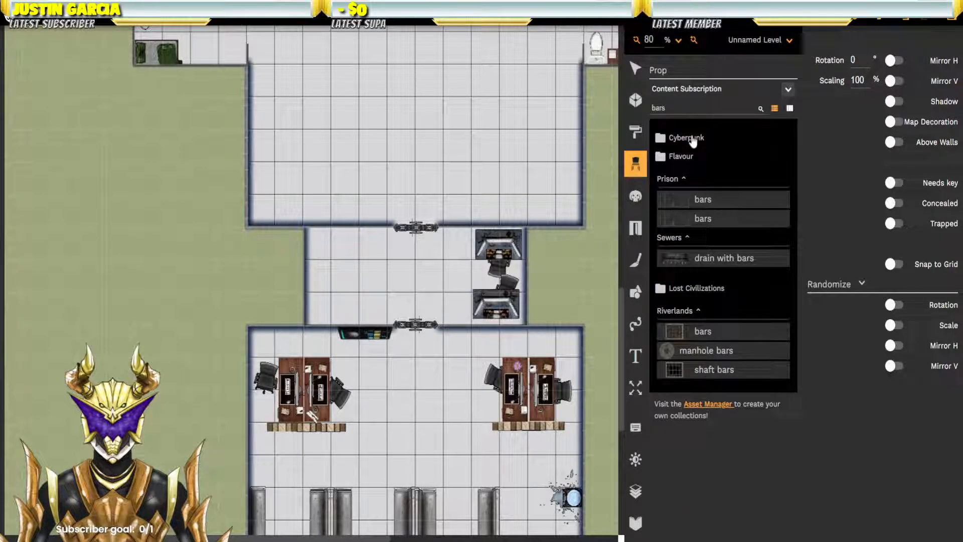
{"action": "left_click", "coordinate": [692, 139]}
{"action": "left_click", "coordinate": [723, 165]}
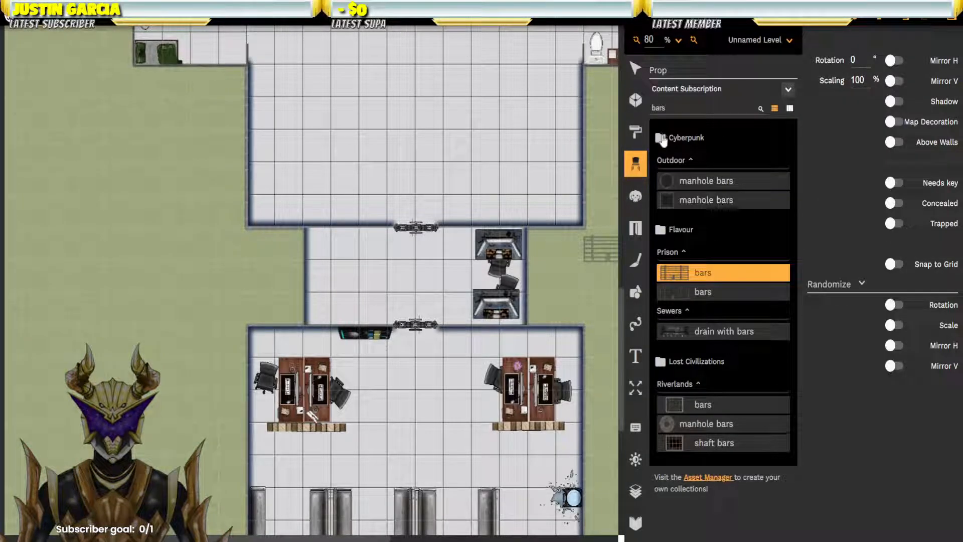
Step: Nudge the small room's two control desks right, the lower one down to the bottom wall and the upper one up to the top wall
{"action": "left_click", "coordinate": [643, 75]}
{"action": "left_click", "coordinate": [500, 311]}
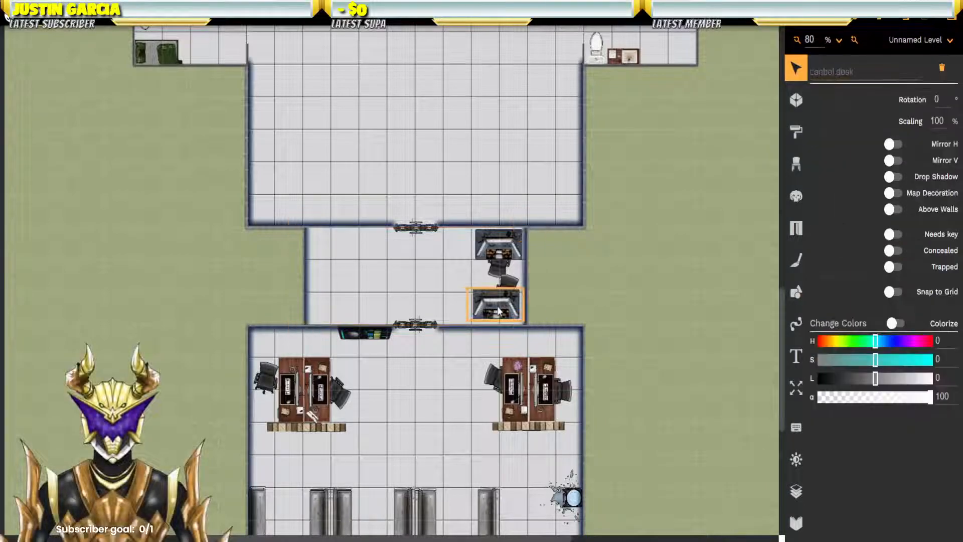
{"action": "key", "text": "Down"}
{"action": "key", "text": "Down"}
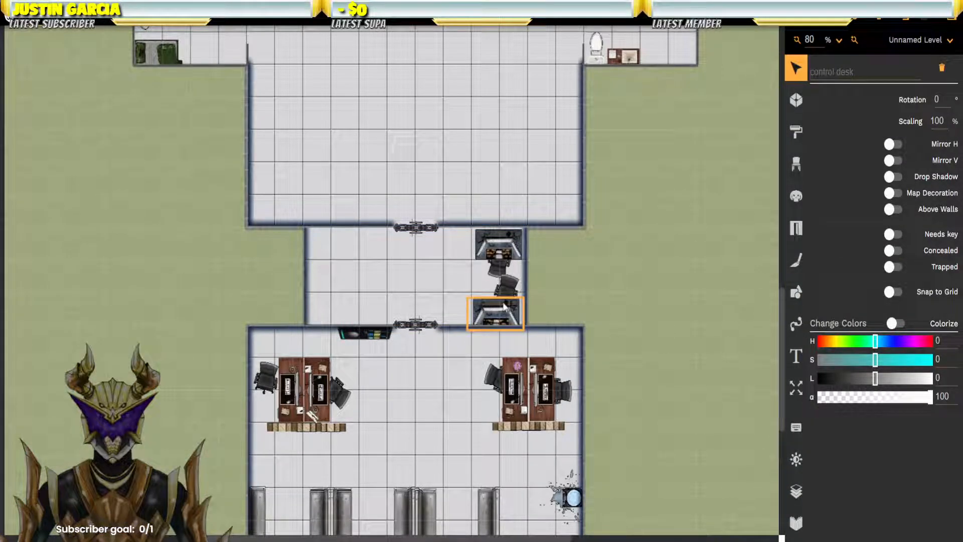
{"action": "key", "text": "Right"}
{"action": "key", "text": "Right"}
{"action": "left_click", "coordinate": [495, 241]}
{"action": "key", "text": "Right"}
{"action": "key", "text": "Up"}
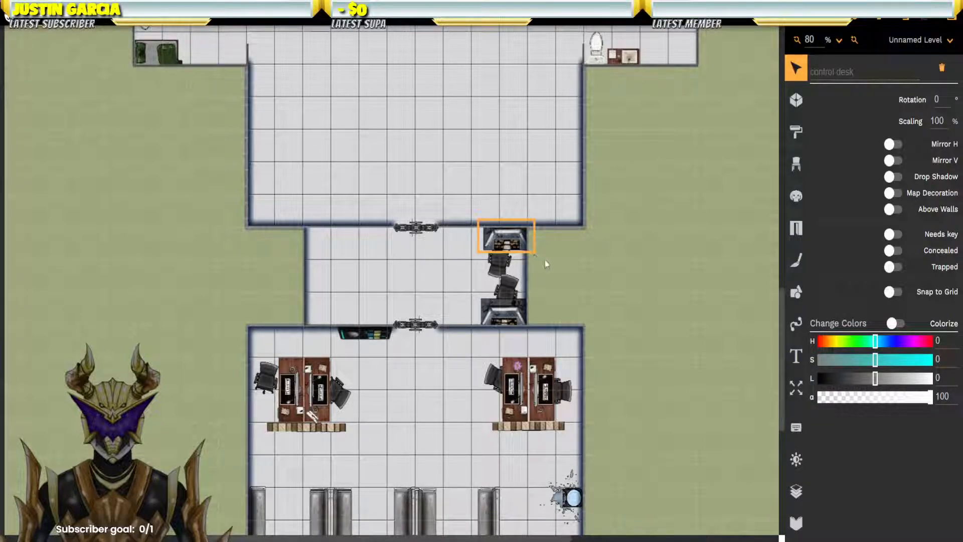
Step: Mirror the small room's lower control desk vertically and move the upper chair in line with its desk
{"action": "left_click", "coordinate": [517, 308]}
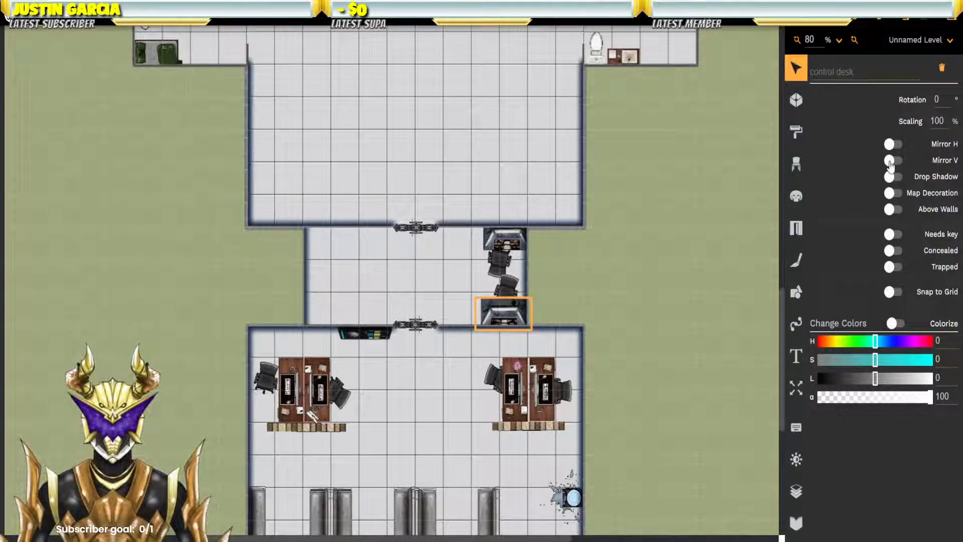
{"action": "left_click", "coordinate": [891, 161]}
{"action": "left_click", "coordinate": [556, 296]}
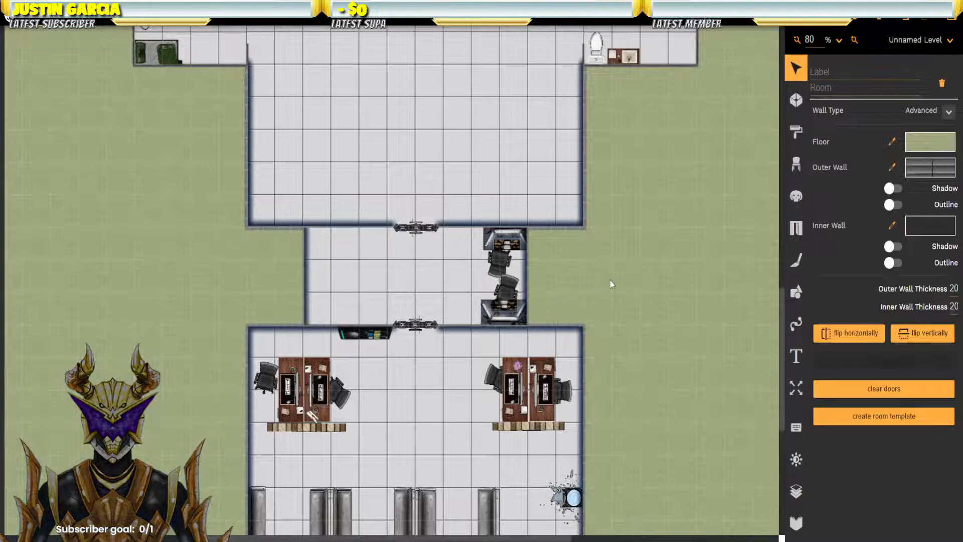
{"action": "left_click", "coordinate": [497, 263]}
{"action": "left_click", "coordinate": [501, 262]}
{"action": "left_click_drag", "start_coordinate": [504, 266], "coordinate": [511, 257]}
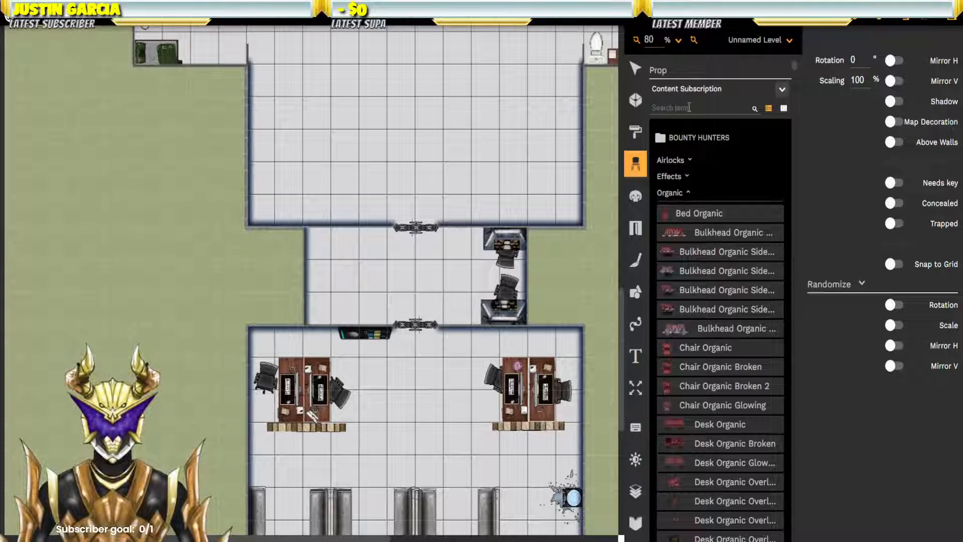
Step: Search the prop library for "glass" and place three Glass Window props in the small room beside the control desks
{"action": "left_click", "coordinate": [691, 108]}
{"action": "type", "text": "glass"}
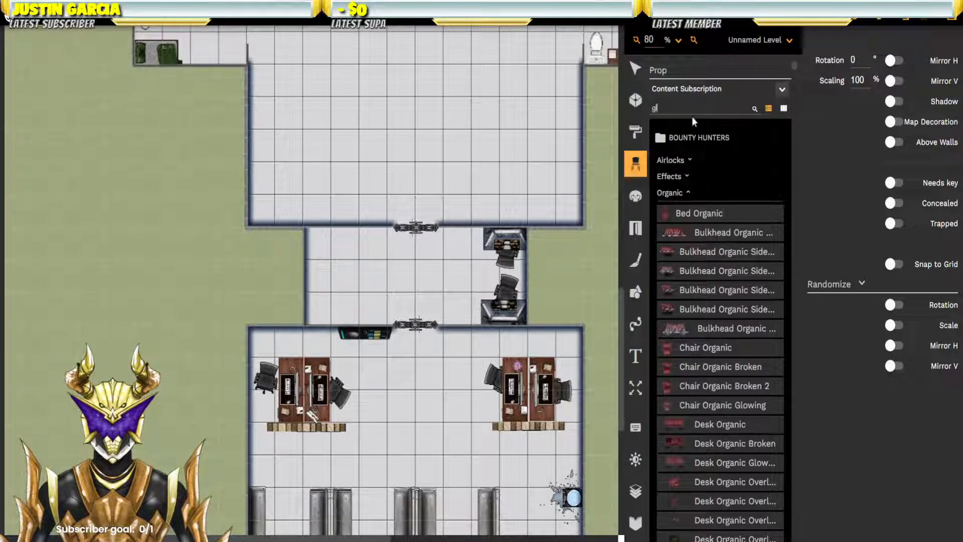
{"action": "key", "text": "Return"}
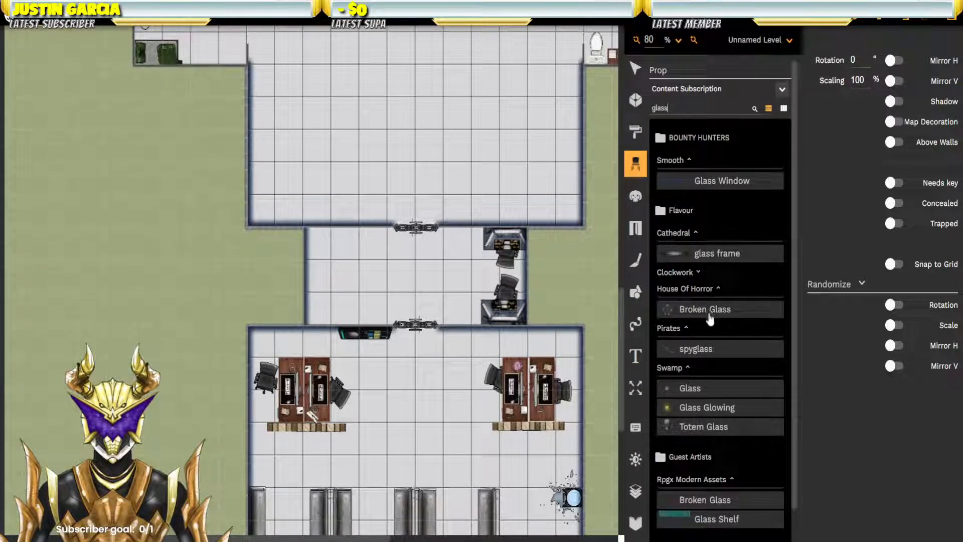
{"action": "scroll", "coordinate": [710, 317], "scroll_direction": "down", "scroll_amount": 1}
{"action": "scroll", "coordinate": [710, 317], "scroll_direction": "up", "scroll_amount": 1}
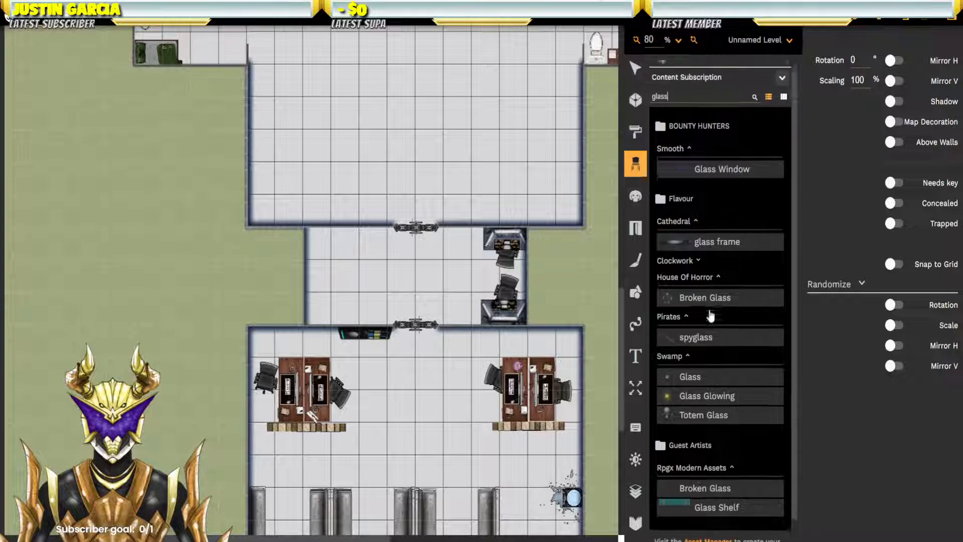
{"action": "left_click", "coordinate": [715, 181]}
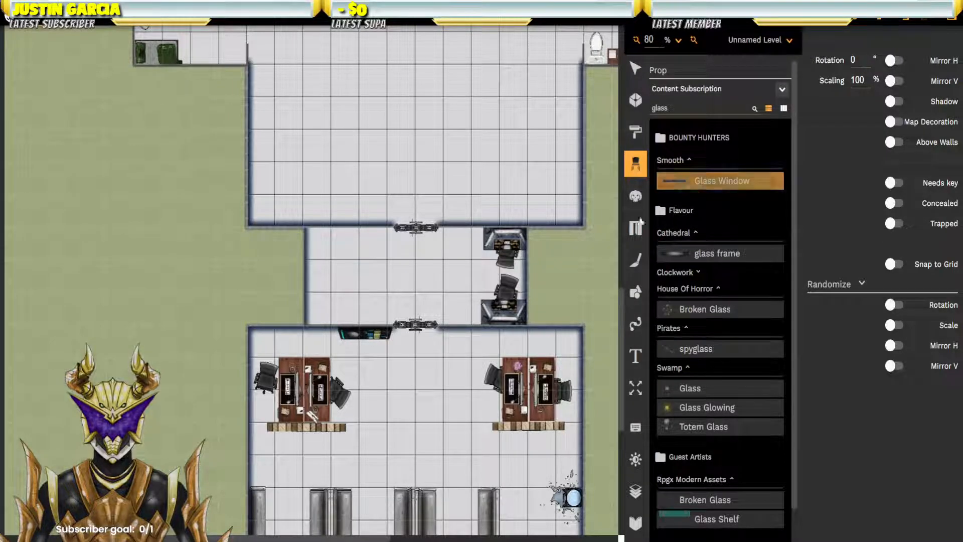
{"action": "left_click", "coordinate": [461, 260]}
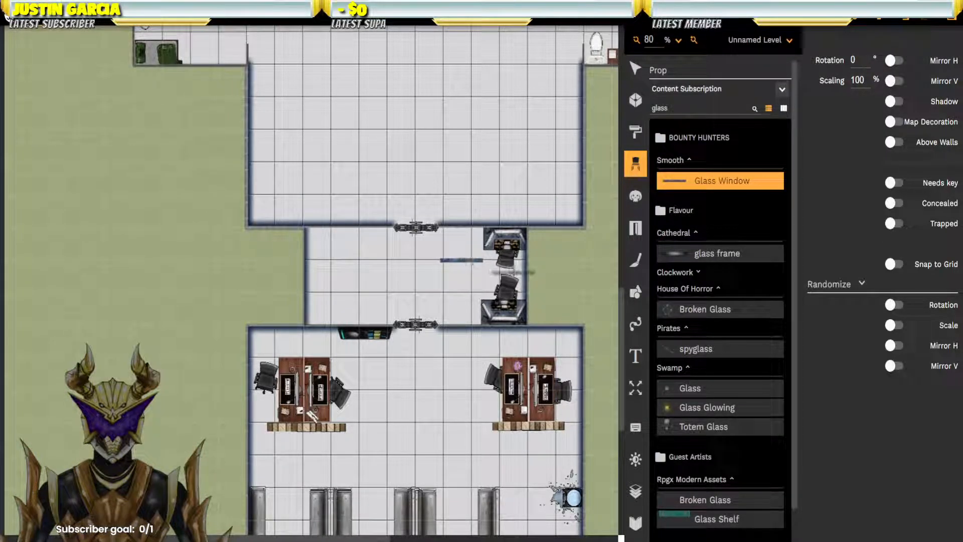
{"action": "left_click", "coordinate": [459, 293]}
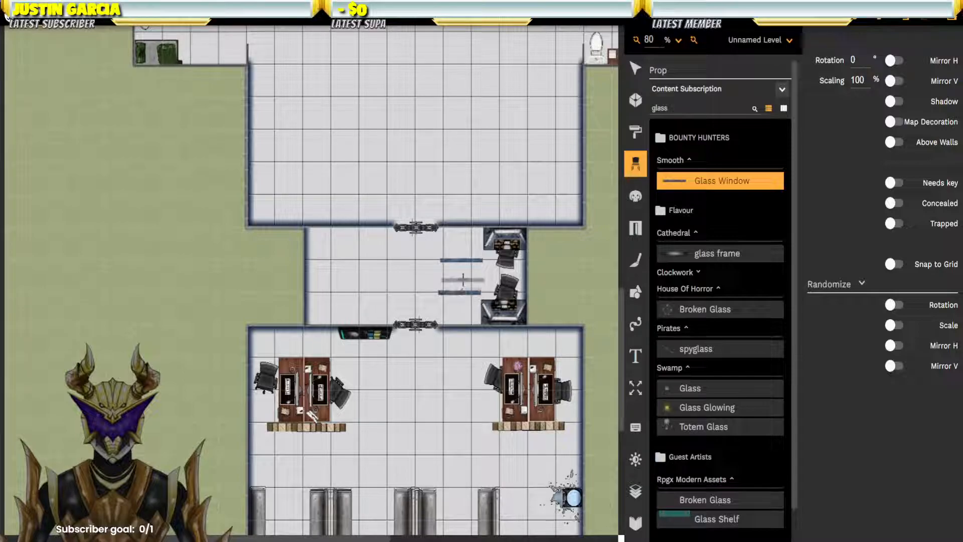
{"action": "left_click", "coordinate": [415, 271]}
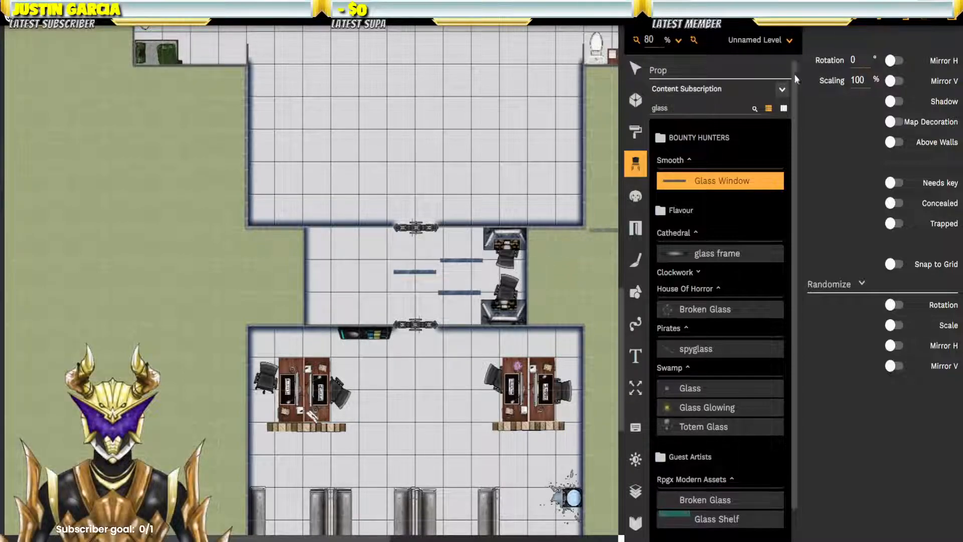
Step: Rotate the two glass windows nearest the control desks to 90° and line them up end to end as a partition
{"action": "left_click", "coordinate": [636, 68]}
{"action": "left_click", "coordinate": [463, 266]}
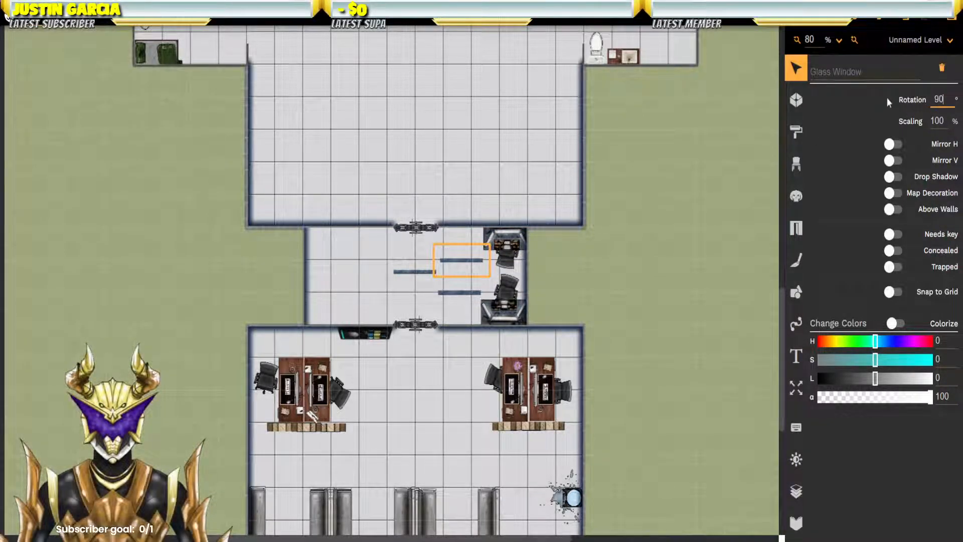
{"action": "type", "text": "90"}
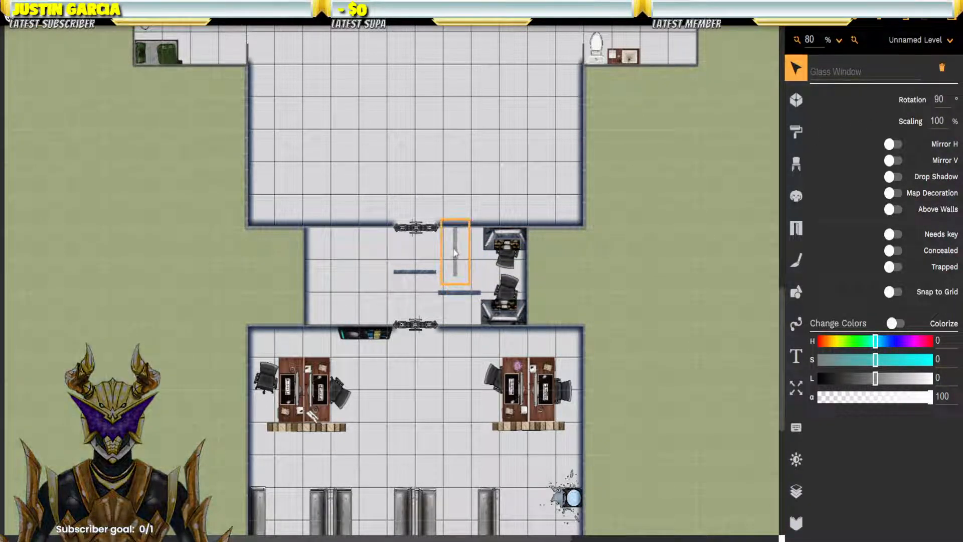
{"action": "left_click", "coordinate": [457, 293]}
{"action": "left_click", "coordinate": [937, 99]}
{"action": "type", "text": "90"}
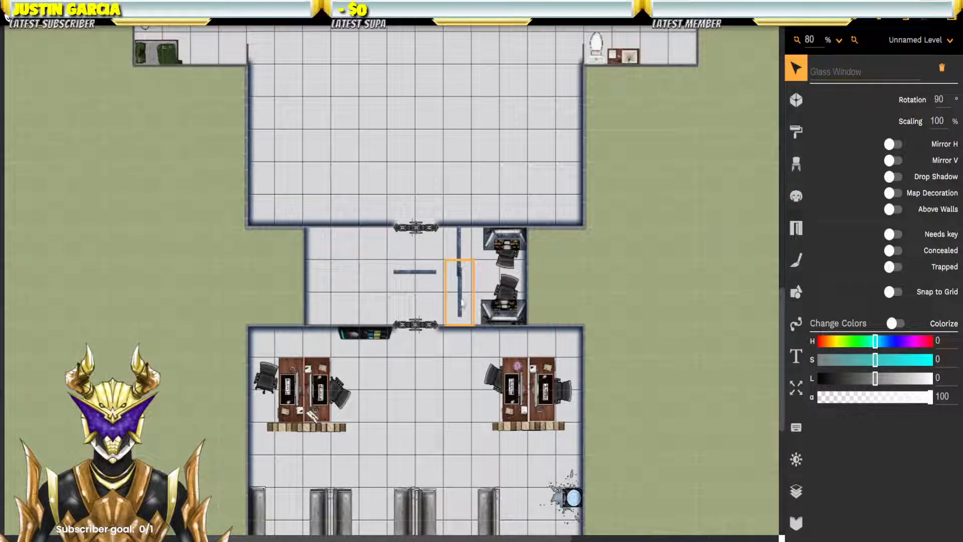
{"action": "left_click_drag", "start_coordinate": [459, 292], "coordinate": [459, 301]}
Step: Delete the spare horizontal glass window and slide the two partition windows apart into the walls, leaving a one-square gap between them
{"action": "left_click", "coordinate": [423, 277]}
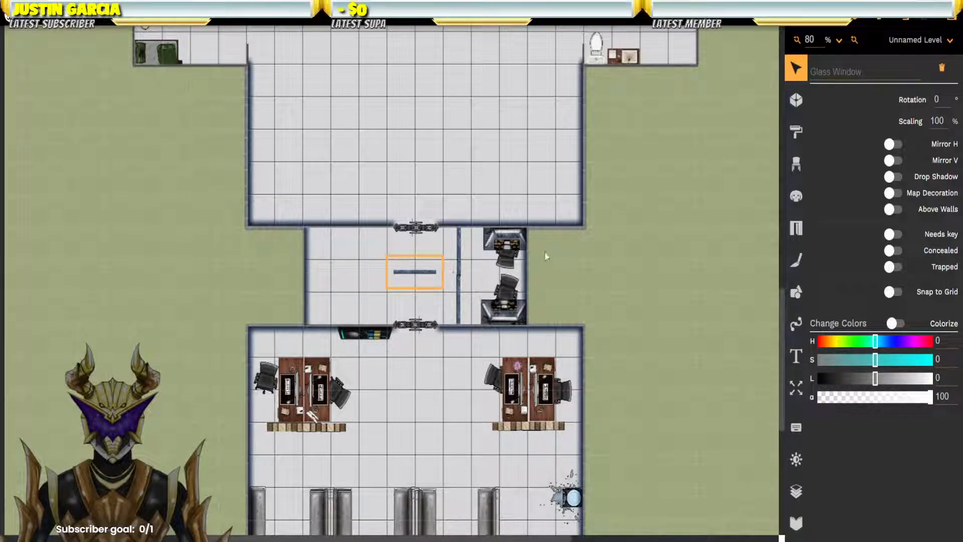
{"action": "left_click", "coordinate": [544, 255]}
{"action": "scroll", "coordinate": [431, 251], "scroll_direction": "up", "scroll_amount": 3}
{"action": "scroll", "coordinate": [432, 251], "scroll_direction": "up", "scroll_amount": 7}
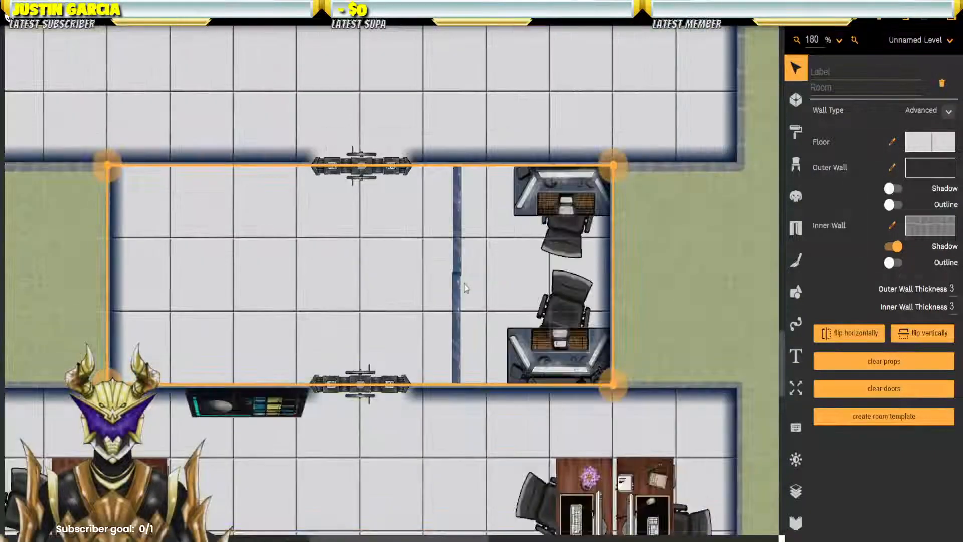
{"action": "left_click", "coordinate": [456, 301]}
{"action": "left_click_drag", "start_coordinate": [455, 296], "coordinate": [456, 301]}
{"action": "left_click", "coordinate": [460, 237]}
{"action": "left_click_drag", "start_coordinate": [461, 237], "coordinate": [459, 199]}
{"action": "left_click_drag", "start_coordinate": [458, 297], "coordinate": [457, 334]}
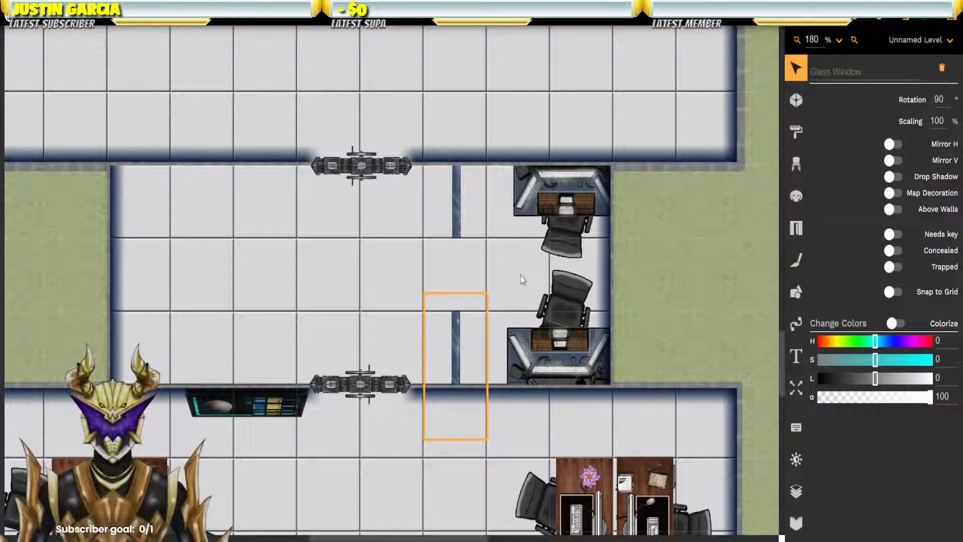
Step: Narrow the small room by moving both corners of its left wall two grid squares inward
{"action": "left_click_drag", "start_coordinate": [429, 243], "coordinate": [510, 256]}
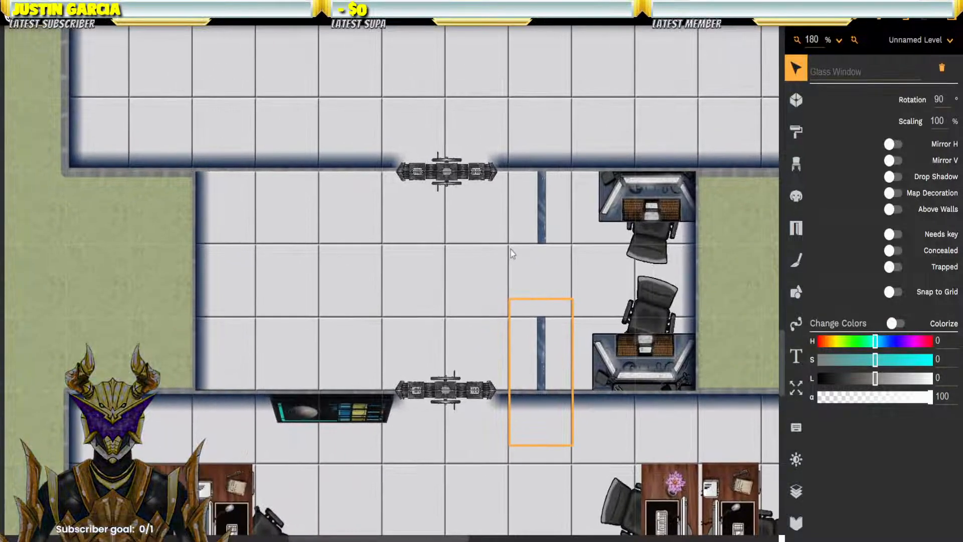
{"action": "left_click", "coordinate": [451, 261]}
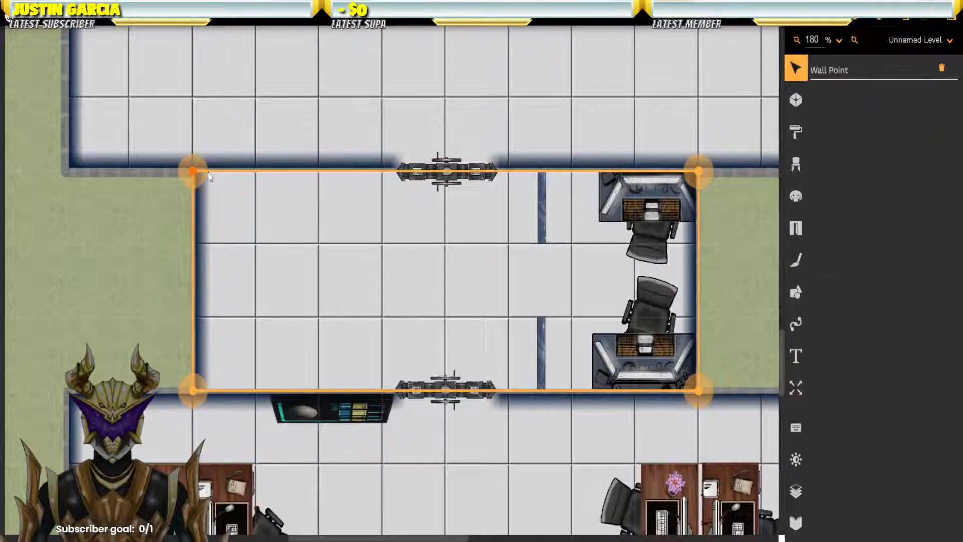
{"action": "left_click_drag", "start_coordinate": [194, 171], "coordinate": [319, 172]}
{"action": "left_click_drag", "start_coordinate": [194, 391], "coordinate": [319, 390]}
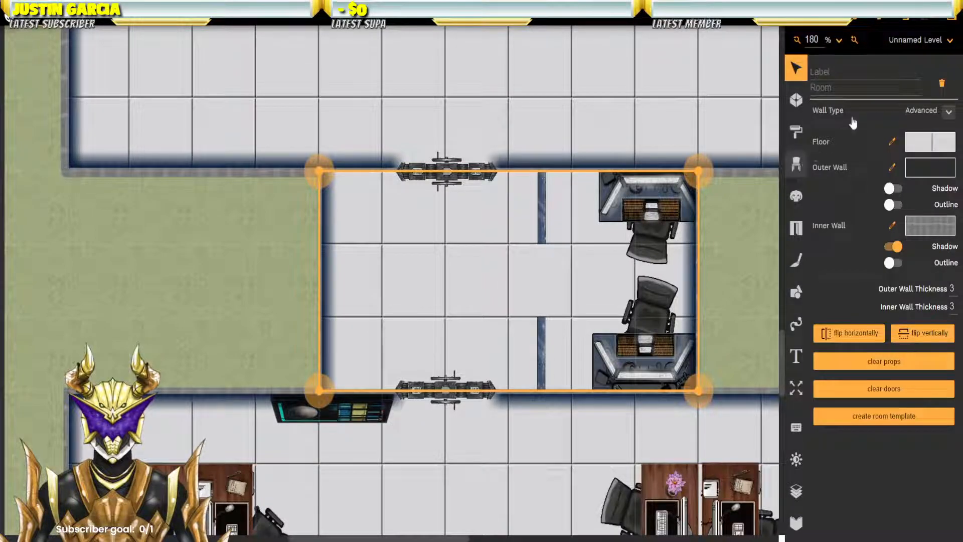
Step: Search the prop library for "bench" and place a metal bench in the middle of the small room
{"action": "left_click", "coordinate": [797, 164]}
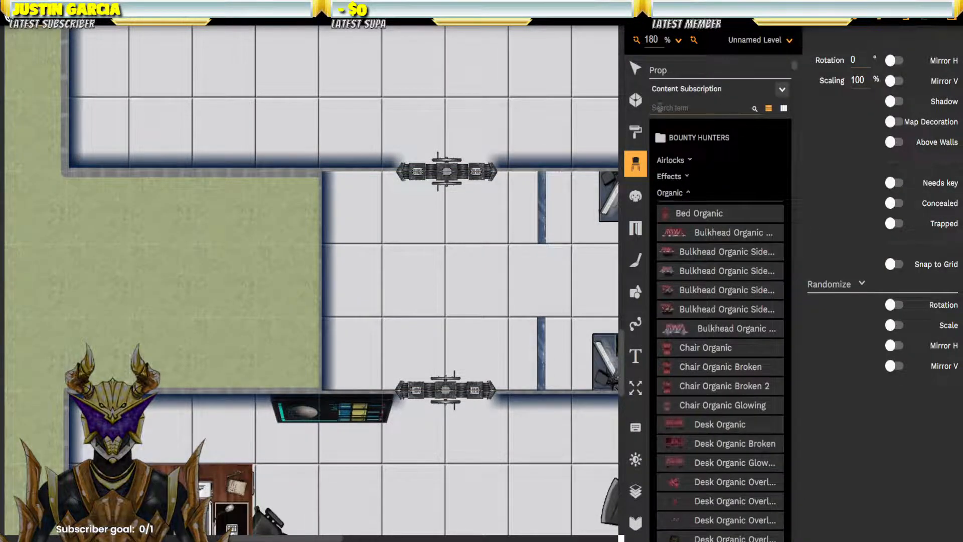
{"action": "type", "text": "be"}
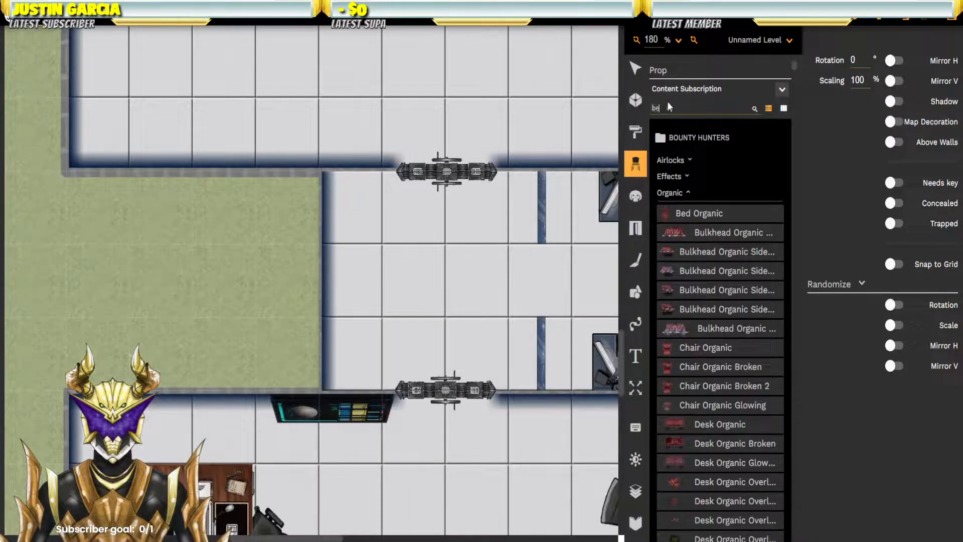
{"action": "type", "text": "nch"}
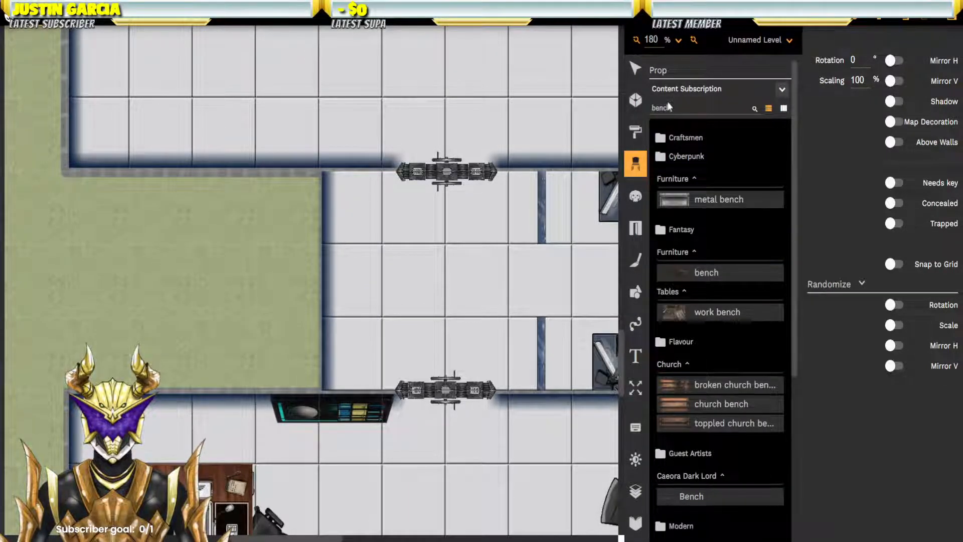
{"action": "scroll", "coordinate": [720, 275], "scroll_direction": "down", "scroll_amount": 5}
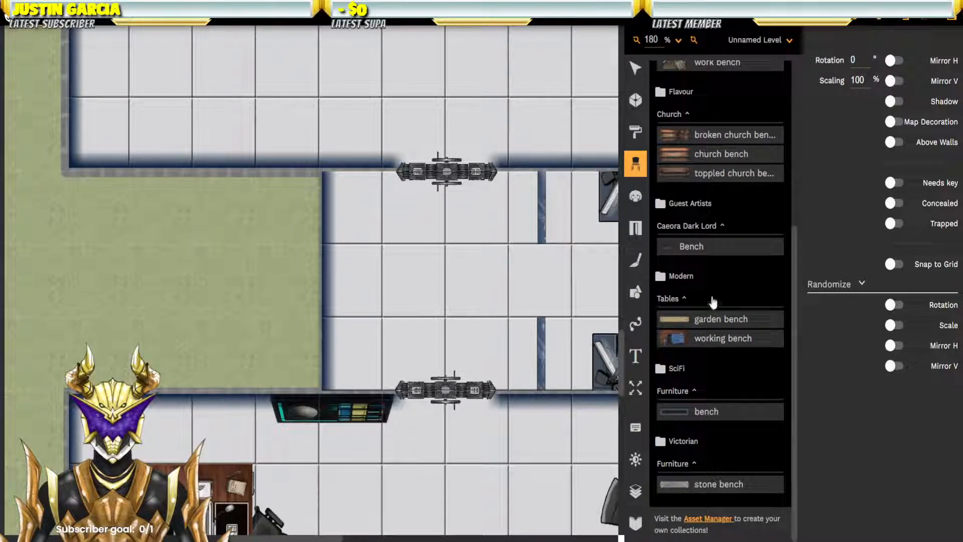
{"action": "scroll", "coordinate": [713, 302], "scroll_direction": "up", "scroll_amount": 10}
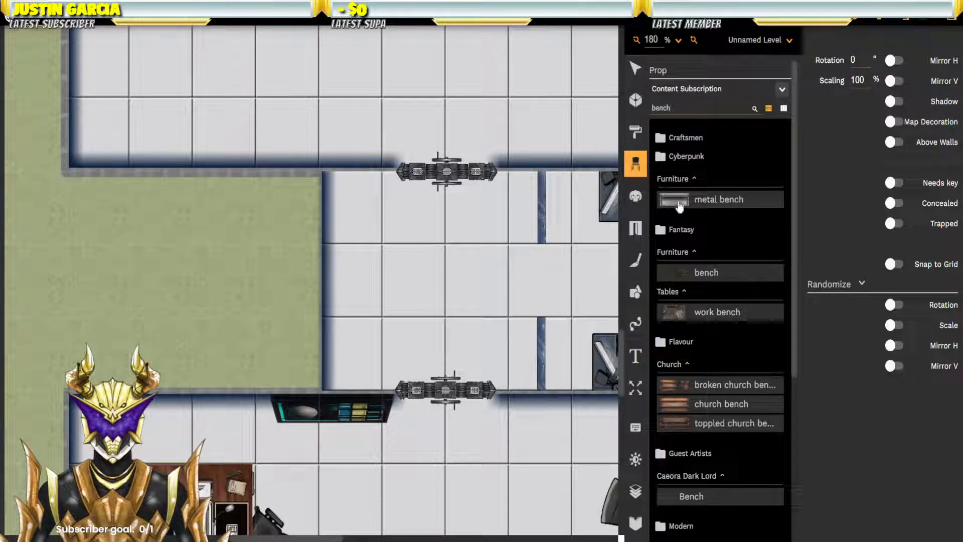
{"action": "left_click", "coordinate": [680, 204]}
{"action": "left_click", "coordinate": [415, 271]}
Step: Set the metal bench's rotation to -90° and place one against the small room's left wall
{"action": "double_click", "coordinate": [861, 61]}
{"action": "type", "text": "90"}
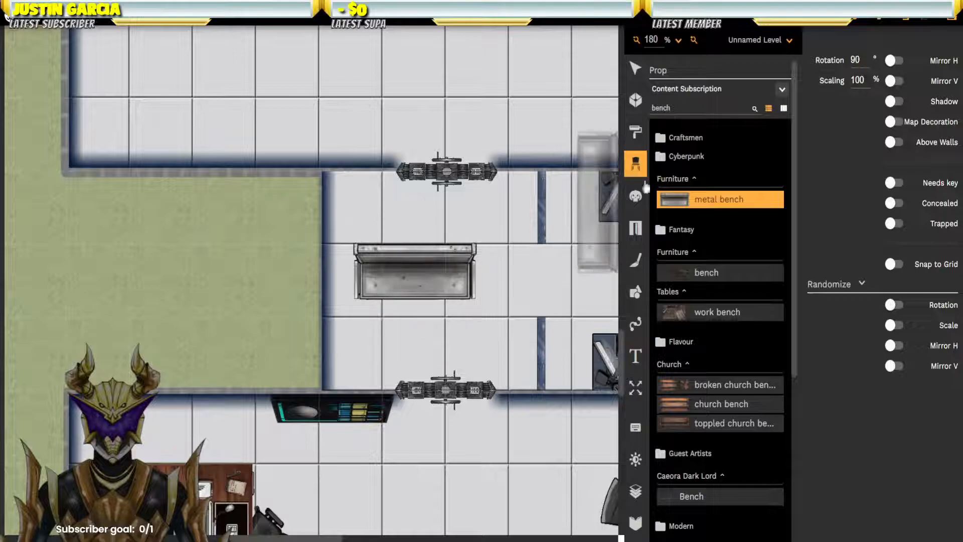
{"action": "double_click", "coordinate": [861, 61]}
{"action": "type", "text": "-"}
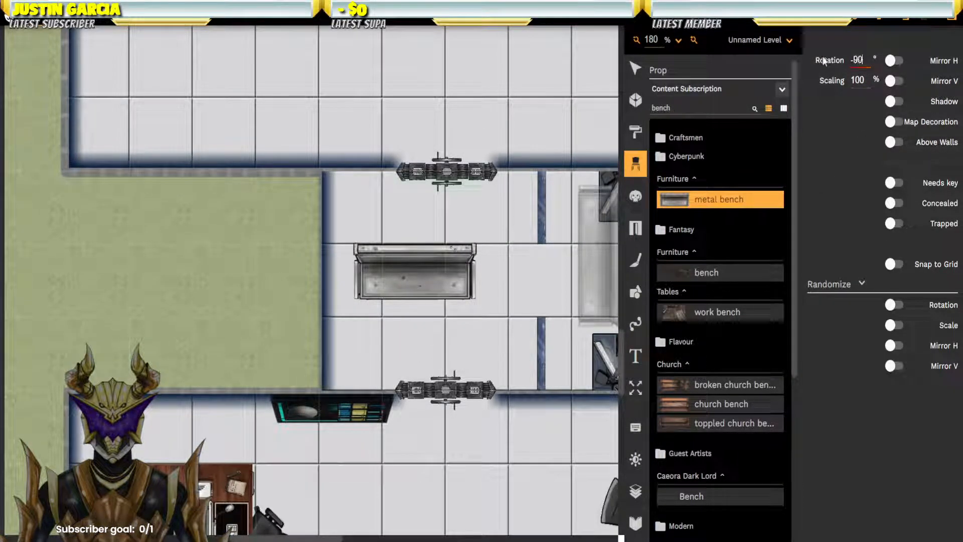
{"action": "type", "text": "90"}
{"action": "key", "text": "Return"}
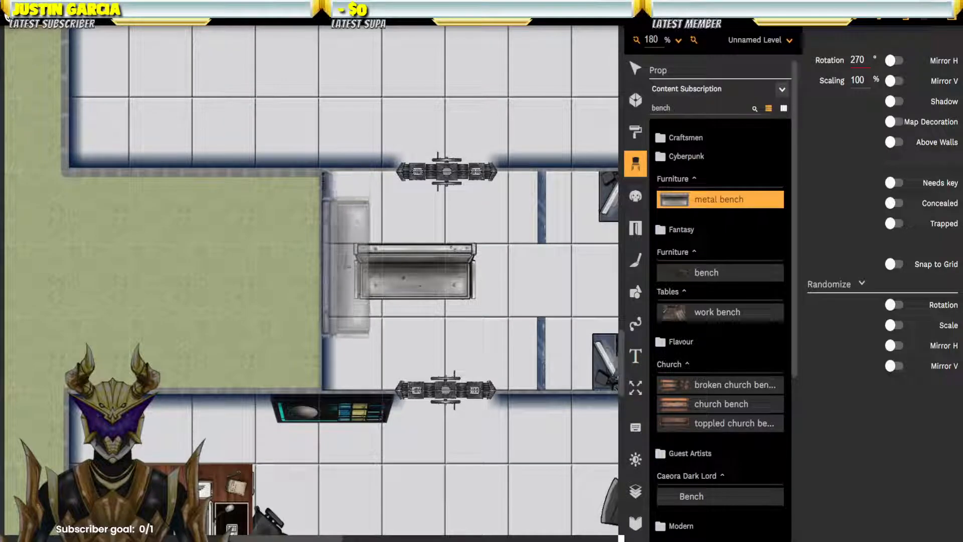
{"action": "left_click", "coordinate": [361, 277]}
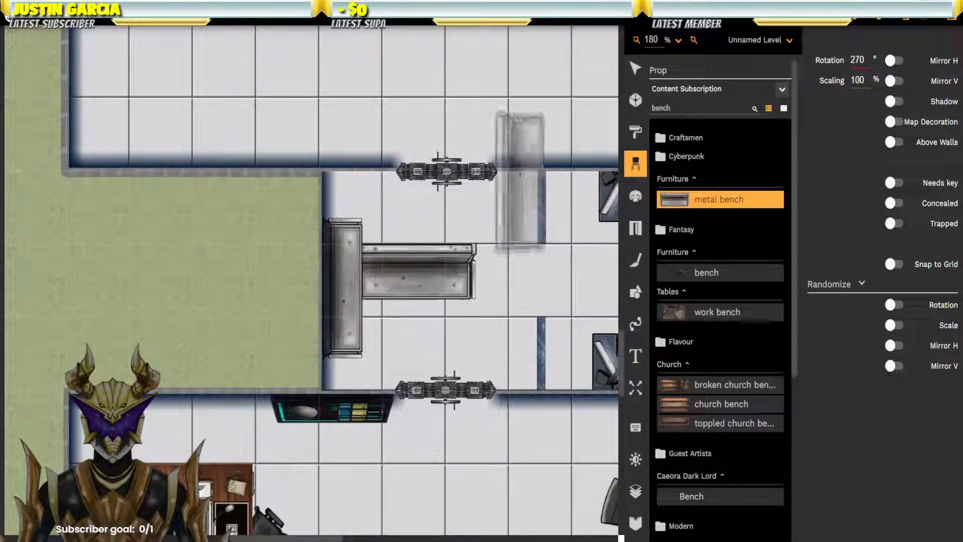
Step: Delete the horizontal metal bench from the middle of the small room
{"action": "left_click", "coordinate": [636, 68]}
{"action": "left_click", "coordinate": [433, 270]}
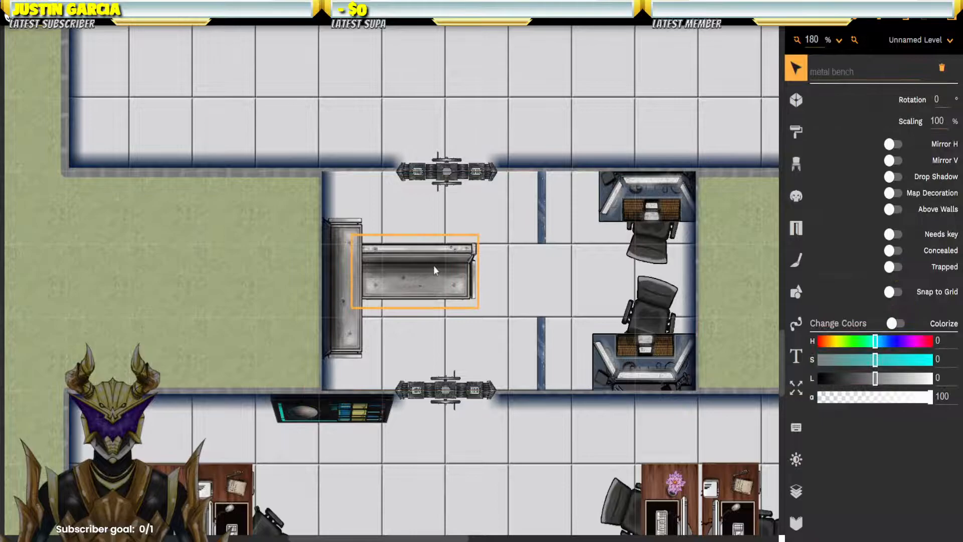
{"action": "key", "text": "Delete"}
{"action": "left_click", "coordinate": [433, 266]}
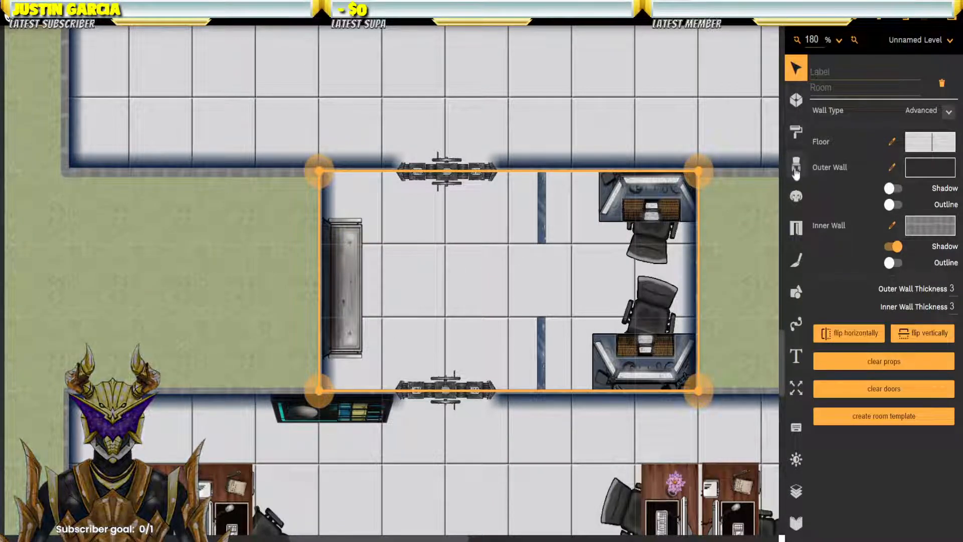
{"action": "left_click", "coordinate": [796, 168]}
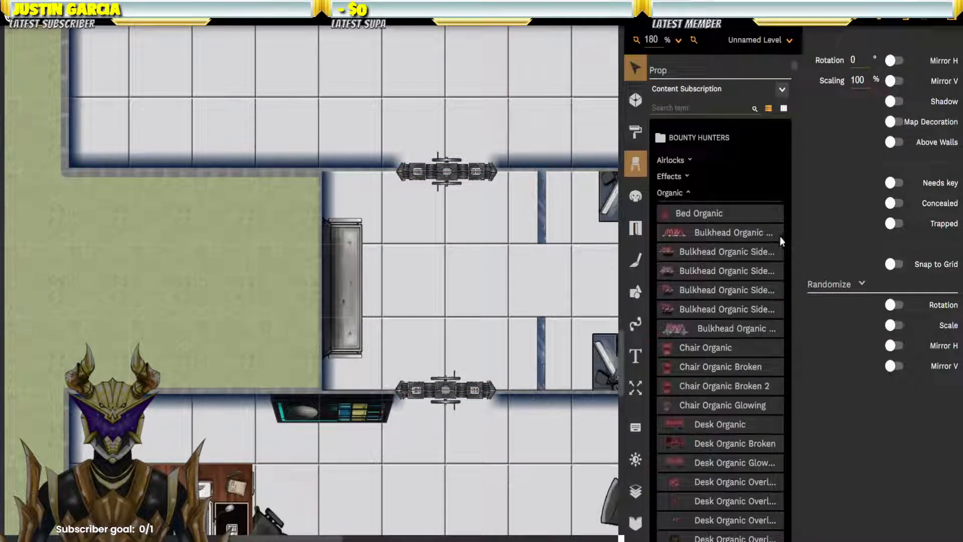
{"action": "left_click", "coordinate": [637, 229]}
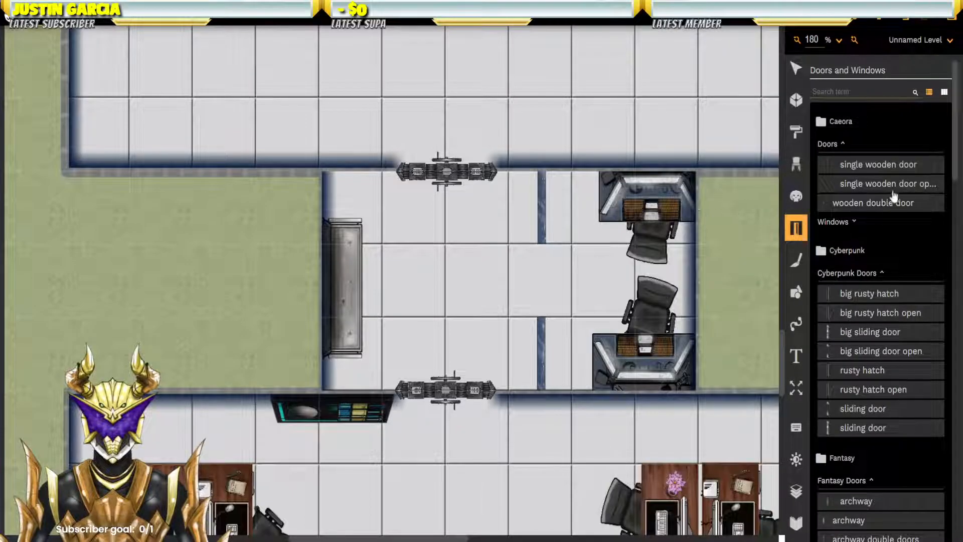
{"action": "left_click", "coordinate": [874, 317]}
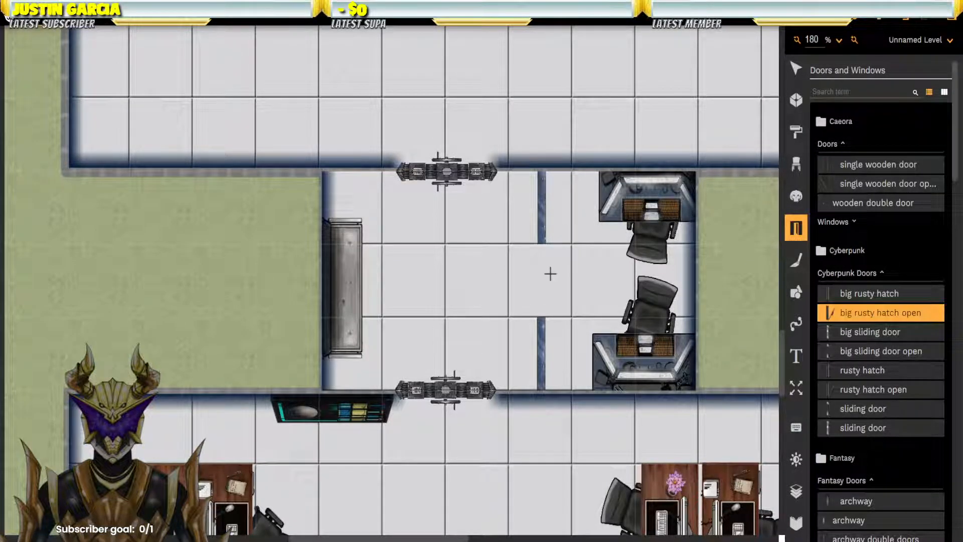
Step: Search the prop library for "door" and look through the matching door props, including the airlock and dungeon groups
{"action": "left_click", "coordinate": [796, 166]}
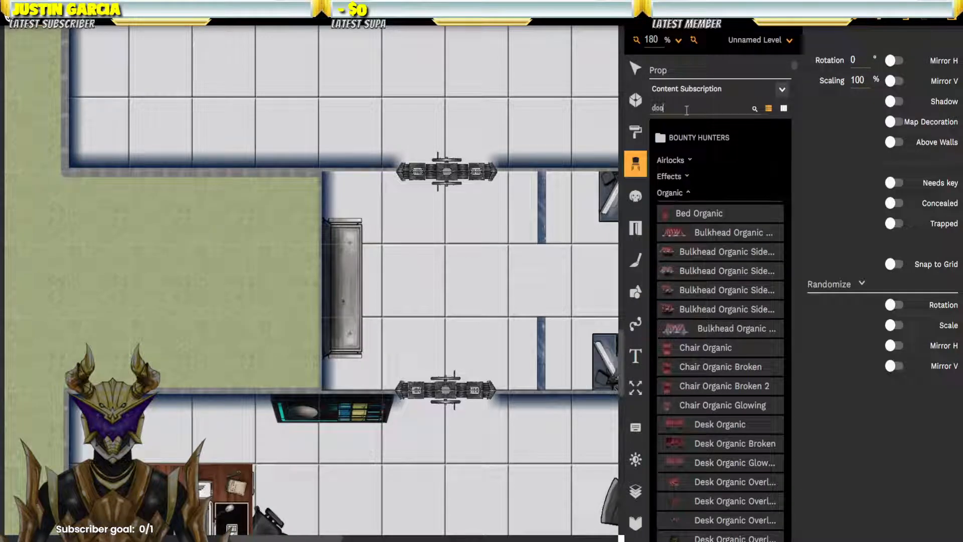
{"action": "key", "text": "Return"}
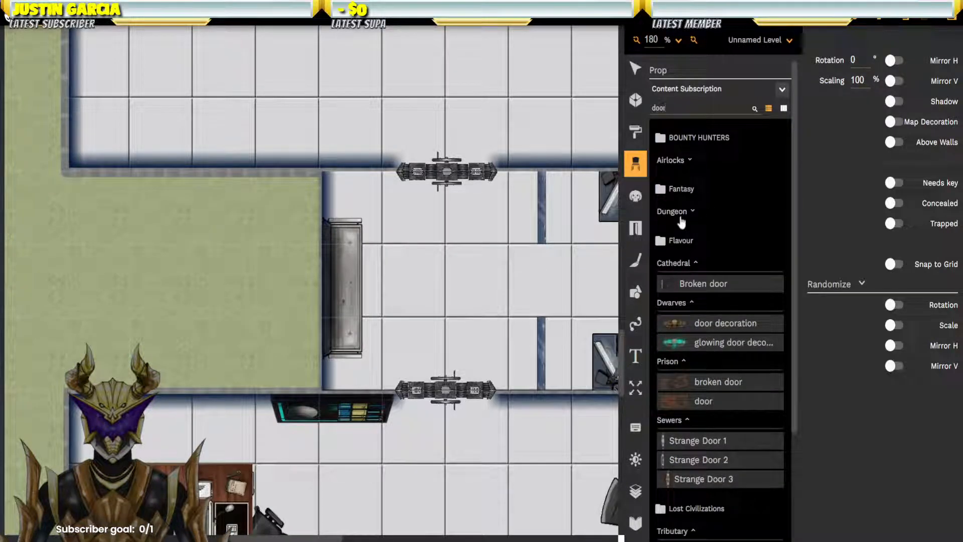
{"action": "scroll", "coordinate": [727, 210], "scroll_direction": "down", "scroll_amount": 3}
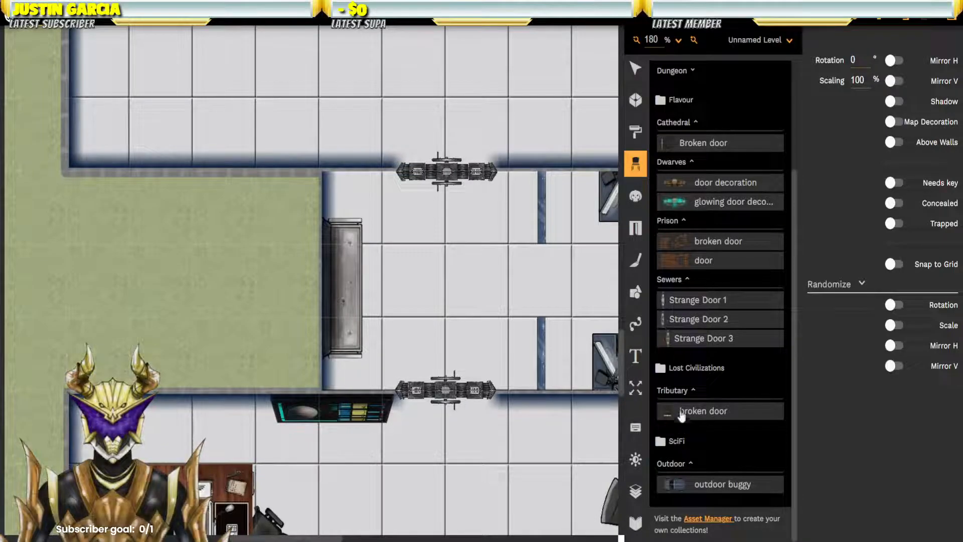
{"action": "scroll", "coordinate": [706, 203], "scroll_direction": "up", "scroll_amount": 3}
{"action": "left_click", "coordinate": [671, 161]}
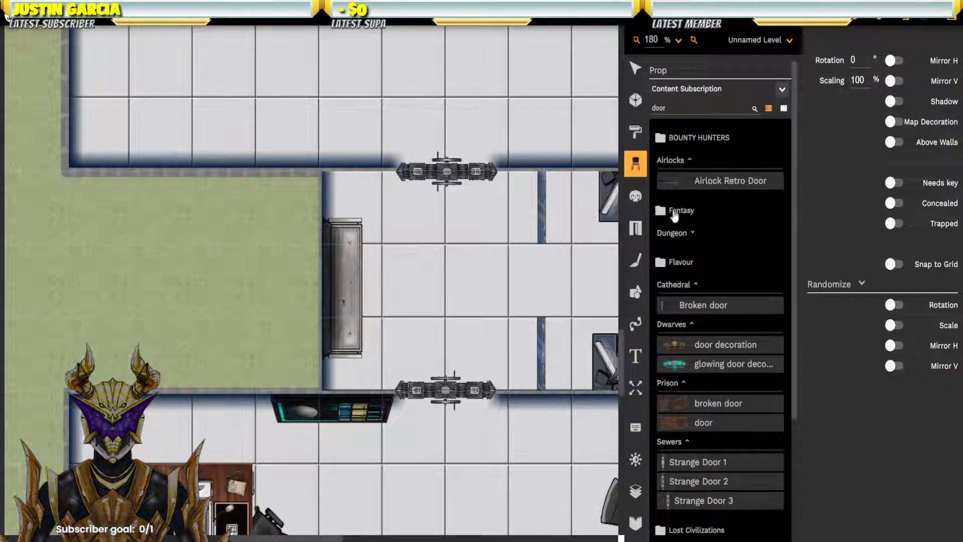
{"action": "left_click", "coordinate": [673, 232]}
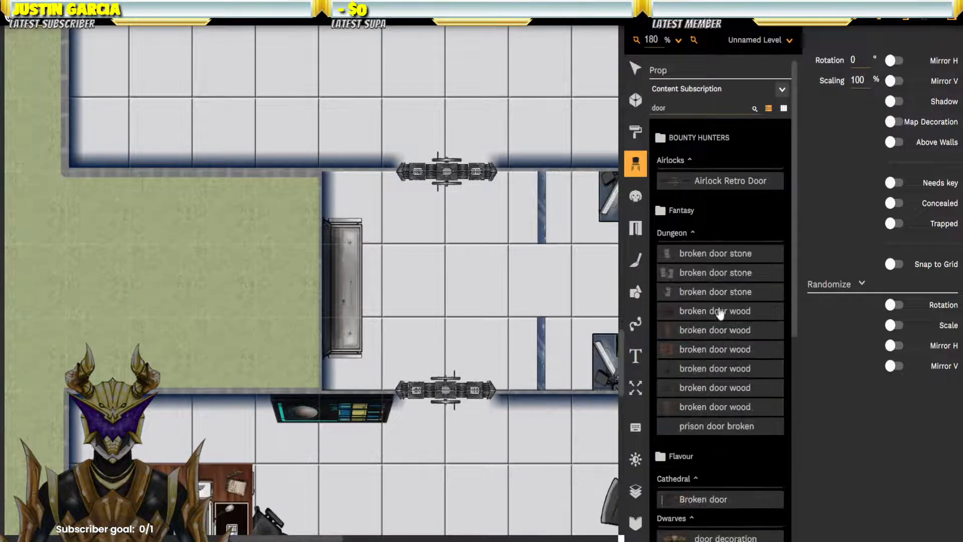
{"action": "scroll", "coordinate": [720, 314], "scroll_direction": "down", "scroll_amount": 2}
{"action": "scroll", "coordinate": [721, 314], "scroll_direction": "down", "scroll_amount": 4}
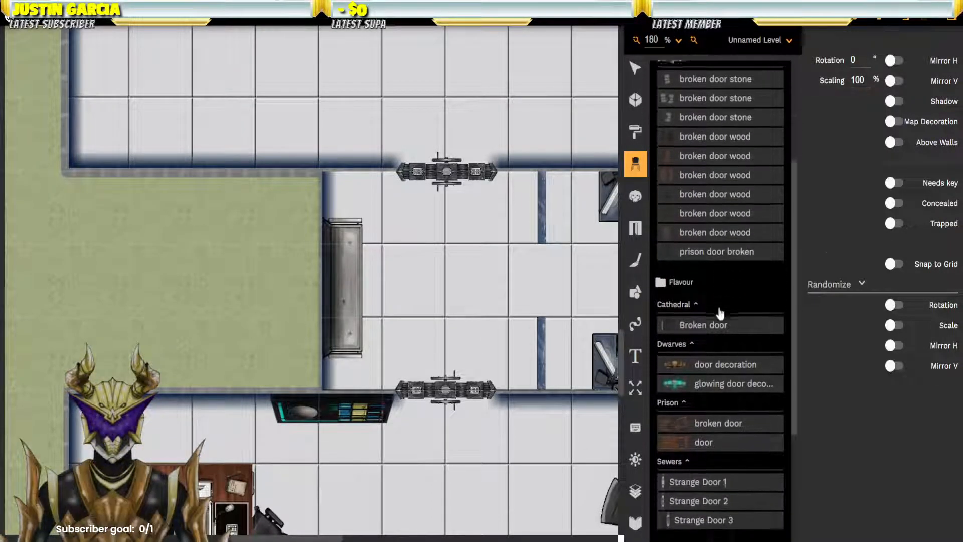
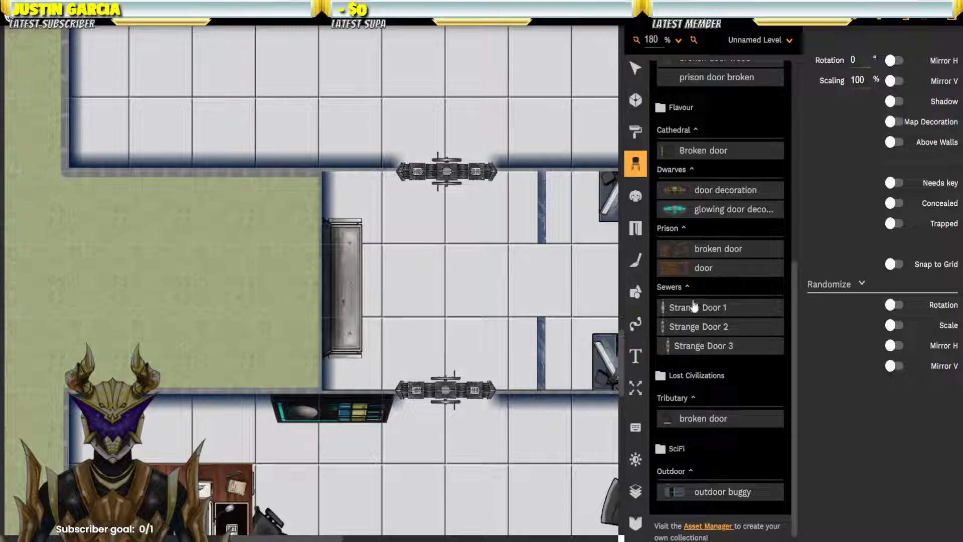
Step: Place the Strange Door 1 prop at 50% scaling in the gap between the small room's two glass partitions
{"action": "left_click", "coordinate": [726, 326]}
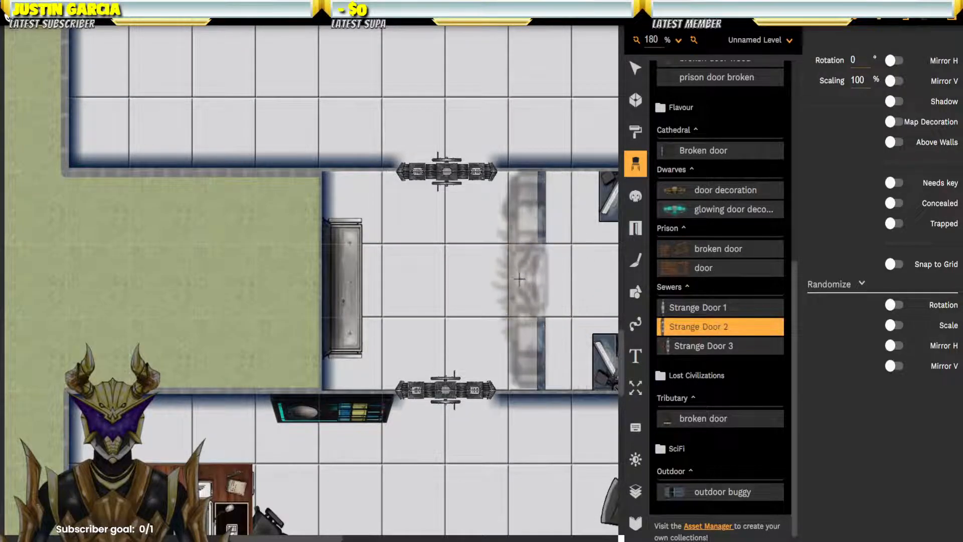
{"action": "left_click", "coordinate": [681, 311]}
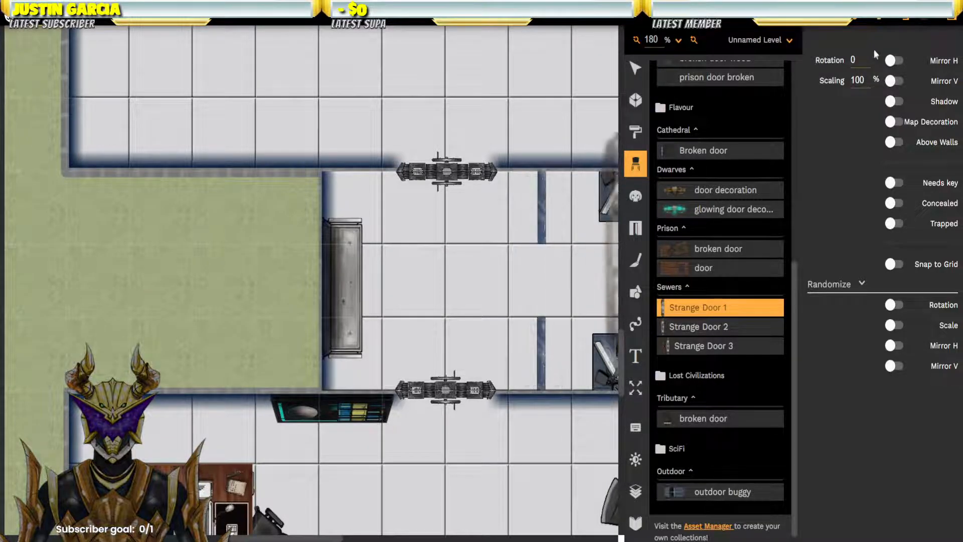
{"action": "double_click", "coordinate": [861, 80]}
{"action": "type", "text": "50"}
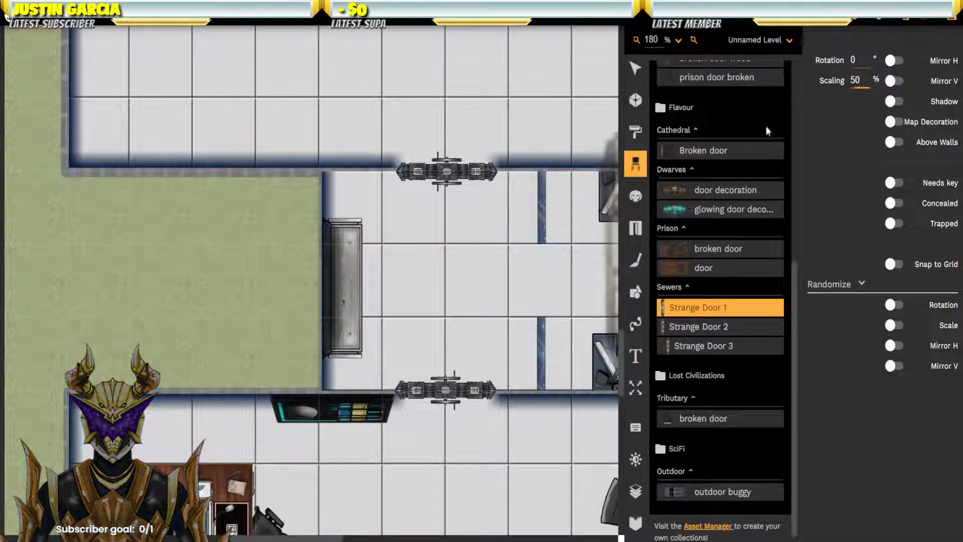
{"action": "left_click", "coordinate": [536, 287]}
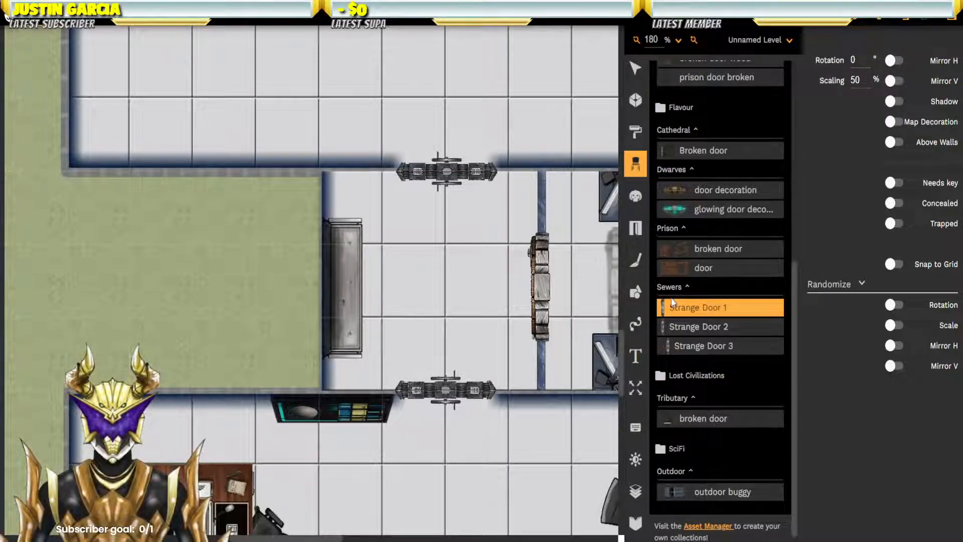
{"action": "left_click", "coordinate": [636, 68]}
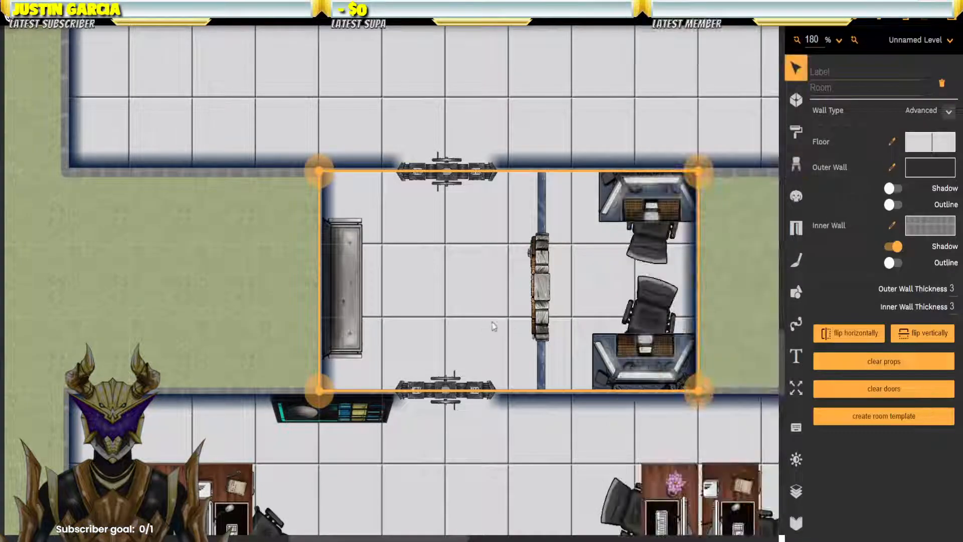
Step: Search the prop library for "table" to furnish the large hall above the small room
{"action": "scroll", "coordinate": [507, 338], "scroll_direction": "down", "scroll_amount": 4}
{"action": "scroll", "coordinate": [506, 346], "scroll_direction": "down", "scroll_amount": 10}
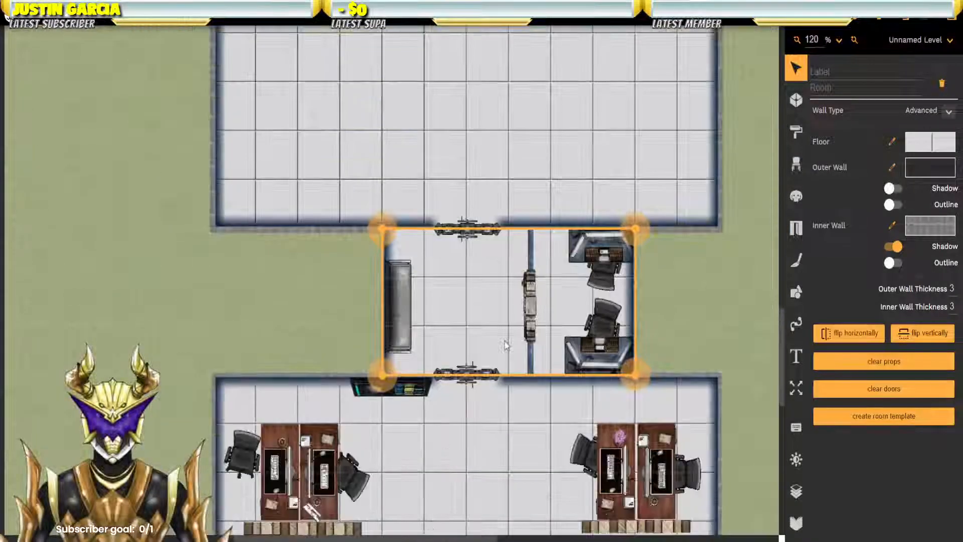
{"action": "scroll", "coordinate": [506, 345], "scroll_direction": "down", "scroll_amount": 2}
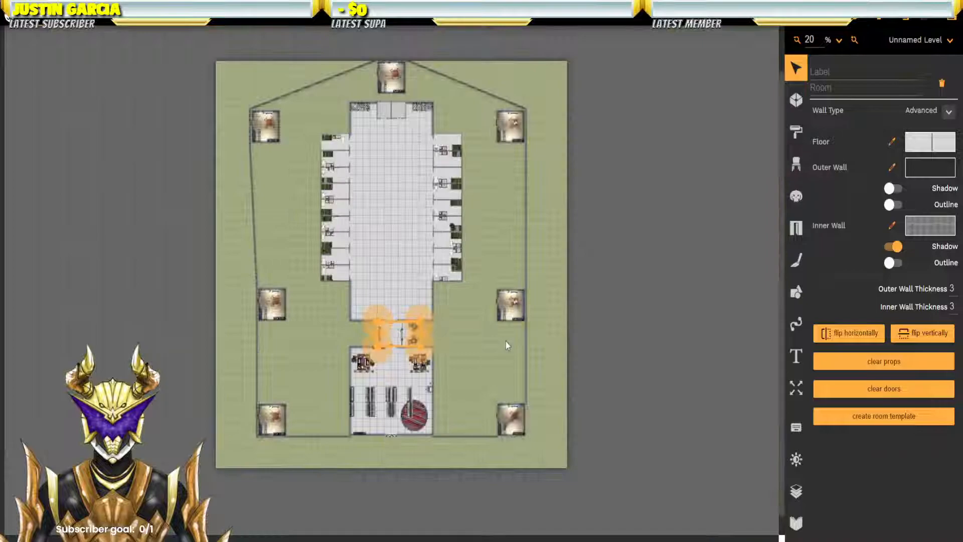
{"action": "scroll", "coordinate": [375, 305], "scroll_direction": "up", "scroll_amount": 1}
{"action": "left_click_drag", "start_coordinate": [412, 177], "coordinate": [419, 252]}
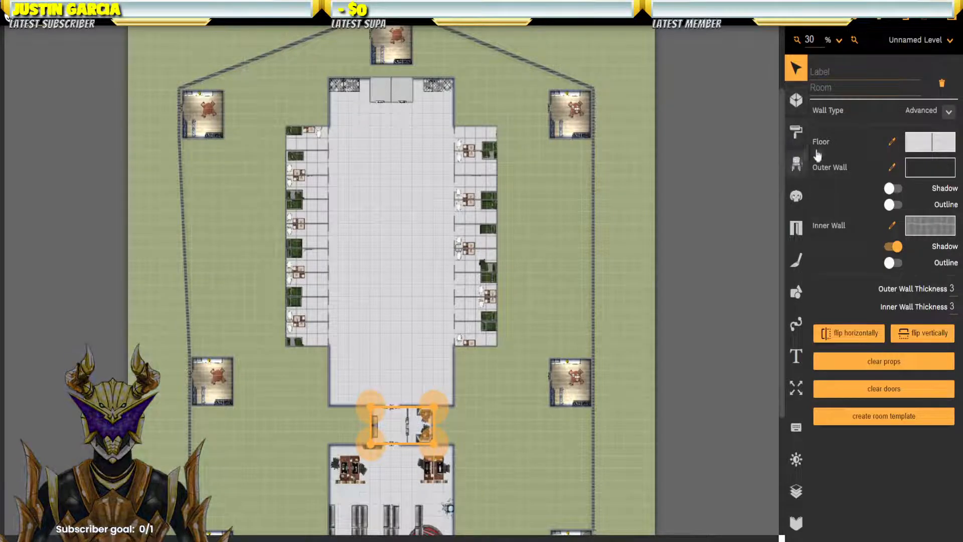
{"action": "key", "text": "o"}
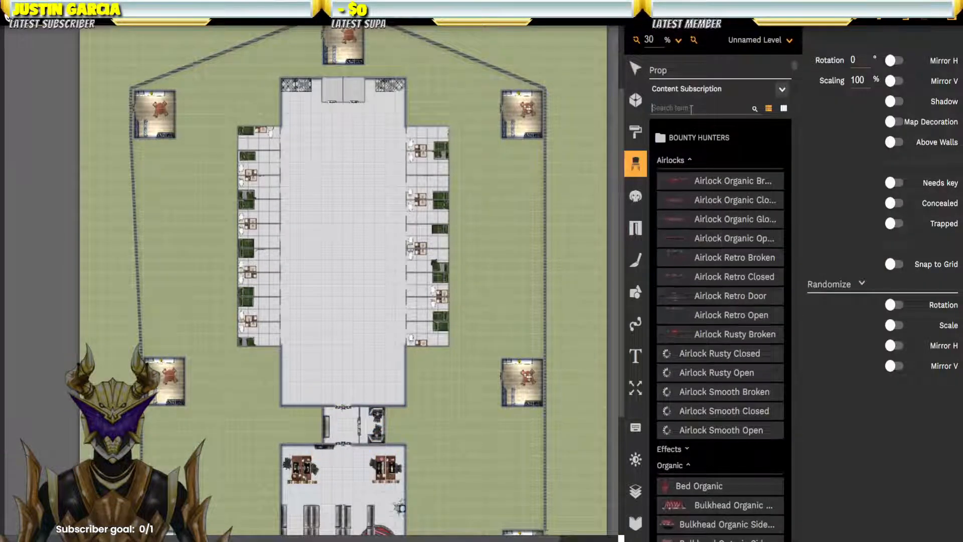
{"action": "left_click", "coordinate": [691, 106]}
{"action": "type", "text": "tab"}
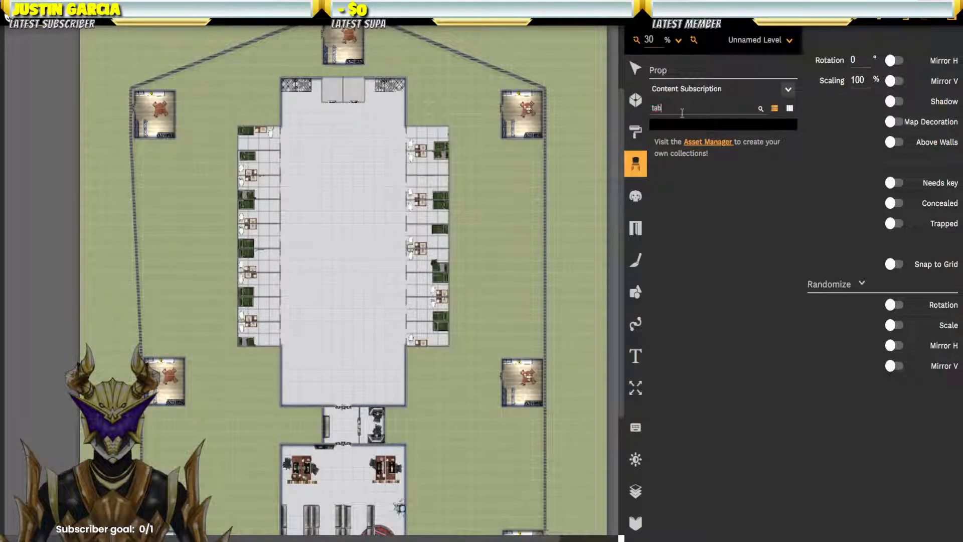
{"action": "type", "text": "kle"}
Step: Place four toppled tables from the Pirates props, staggered along both sides of the large hall
{"action": "scroll", "coordinate": [722, 231], "scroll_direction": "down", "scroll_amount": 2}
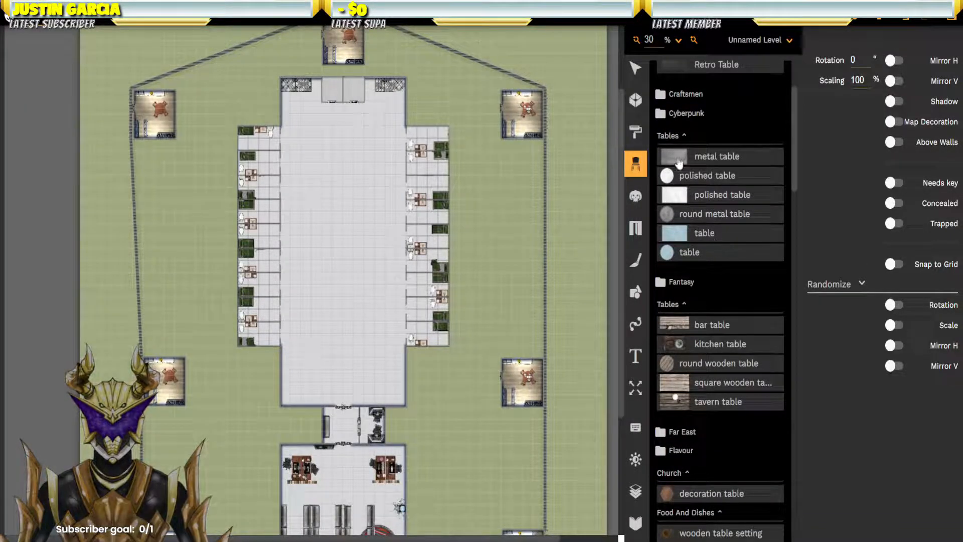
{"action": "scroll", "coordinate": [695, 191], "scroll_direction": "down", "scroll_amount": 3}
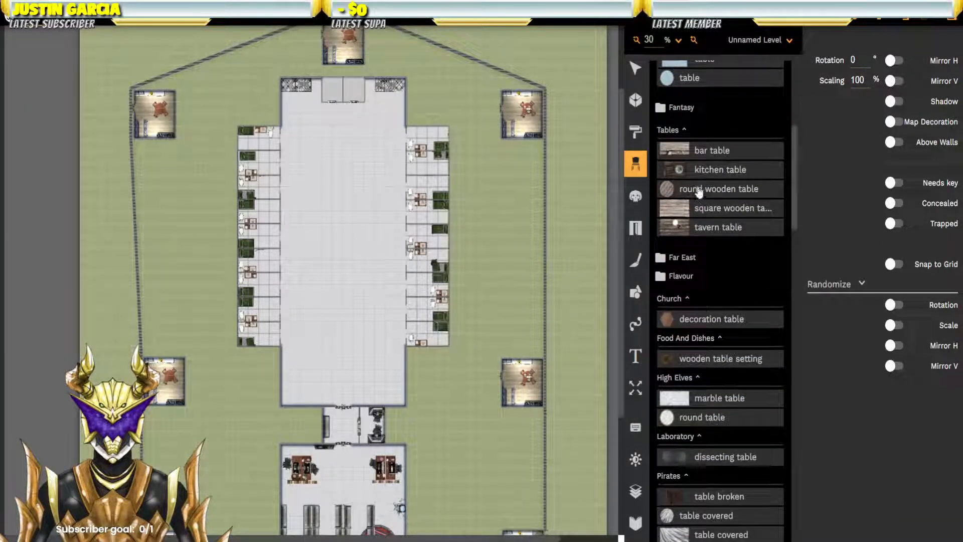
{"action": "scroll", "coordinate": [699, 193], "scroll_direction": "down", "scroll_amount": 2}
{"action": "left_click", "coordinate": [690, 137]}
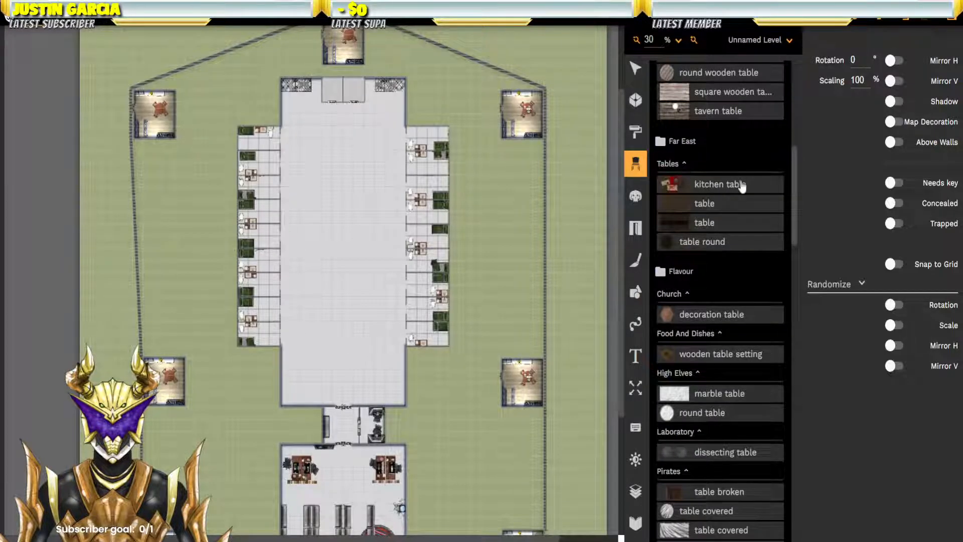
{"action": "scroll", "coordinate": [751, 187], "scroll_direction": "down", "scroll_amount": 1}
{"action": "scroll", "coordinate": [751, 186], "scroll_direction": "down", "scroll_amount": 2}
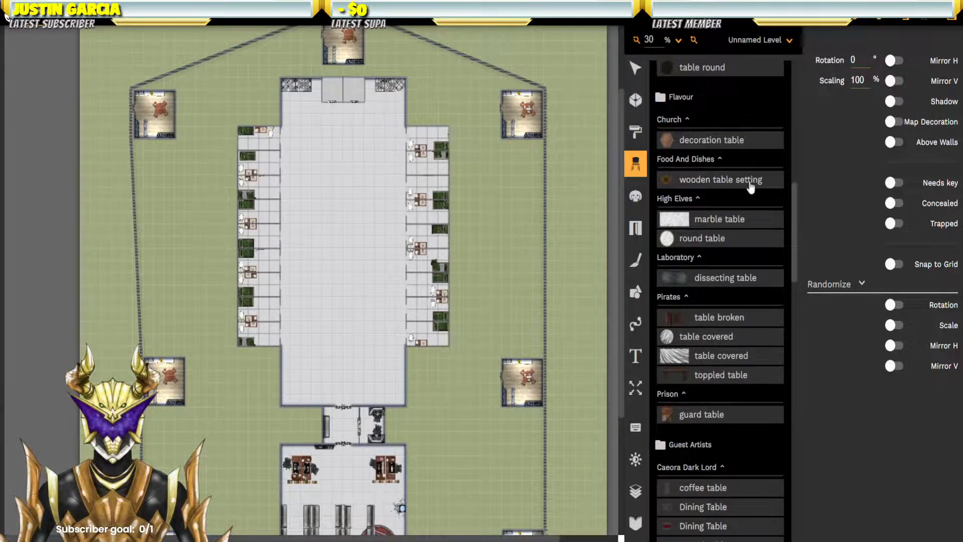
{"action": "scroll", "coordinate": [750, 187], "scroll_direction": "down", "scroll_amount": 2}
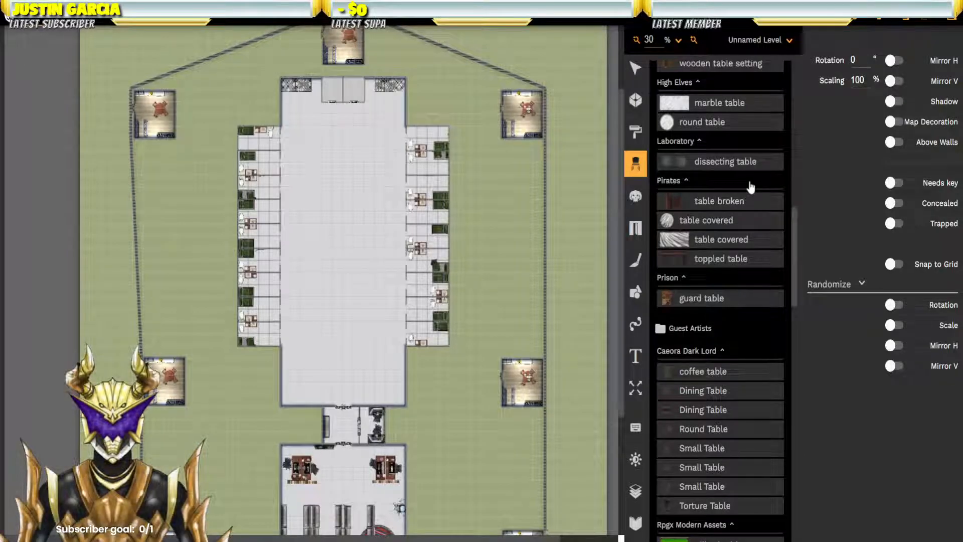
{"action": "scroll", "coordinate": [751, 187], "scroll_direction": "down", "scroll_amount": 1}
{"action": "scroll", "coordinate": [750, 187], "scroll_direction": "up", "scroll_amount": 1}
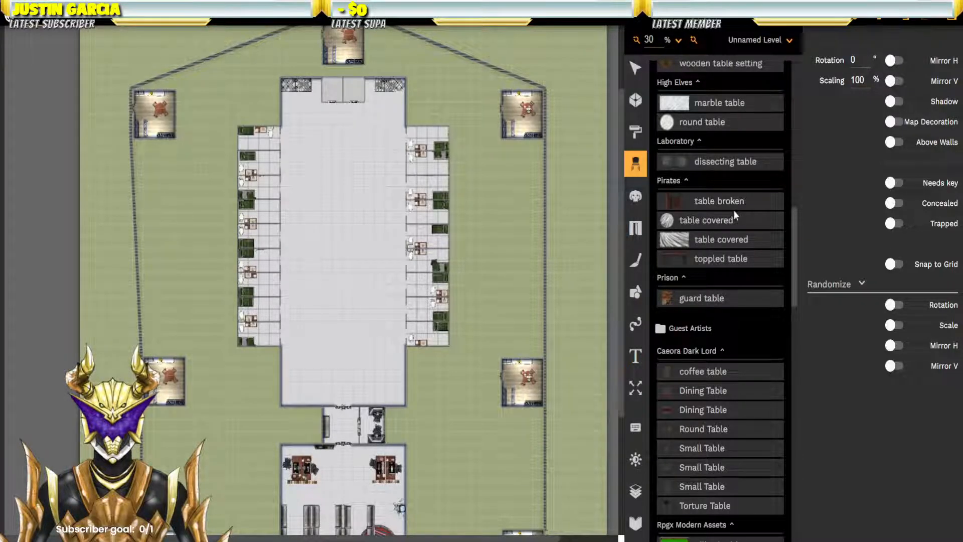
{"action": "left_click", "coordinate": [677, 260]}
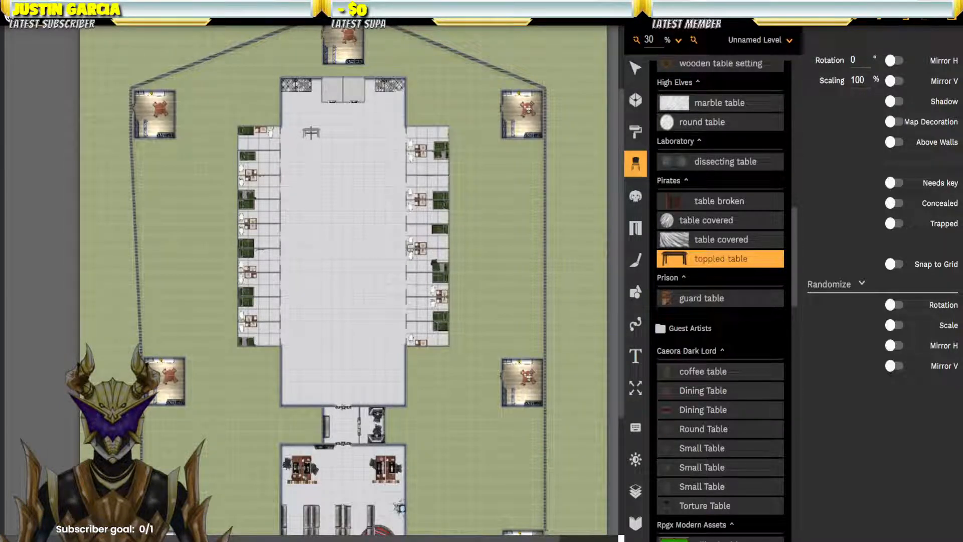
{"action": "left_click", "coordinate": [377, 213]}
{"action": "left_click", "coordinate": [307, 286]}
{"action": "left_click", "coordinate": [371, 351]}
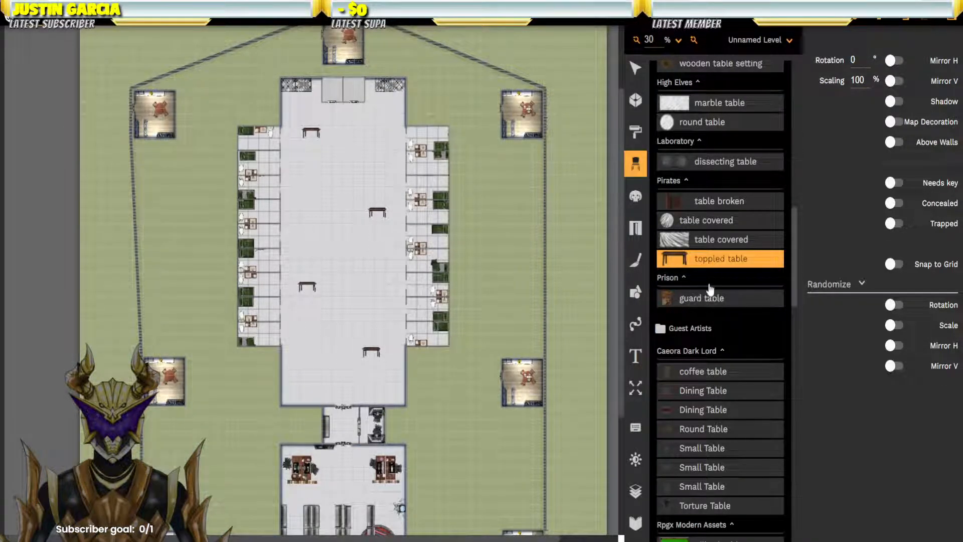
Step: Place eight Modern square tables spread along the length of the large hall between the toppled tables
{"action": "scroll", "coordinate": [710, 288], "scroll_direction": "down", "scroll_amount": 8}
{"action": "scroll", "coordinate": [710, 288], "scroll_direction": "down", "scroll_amount": 10}
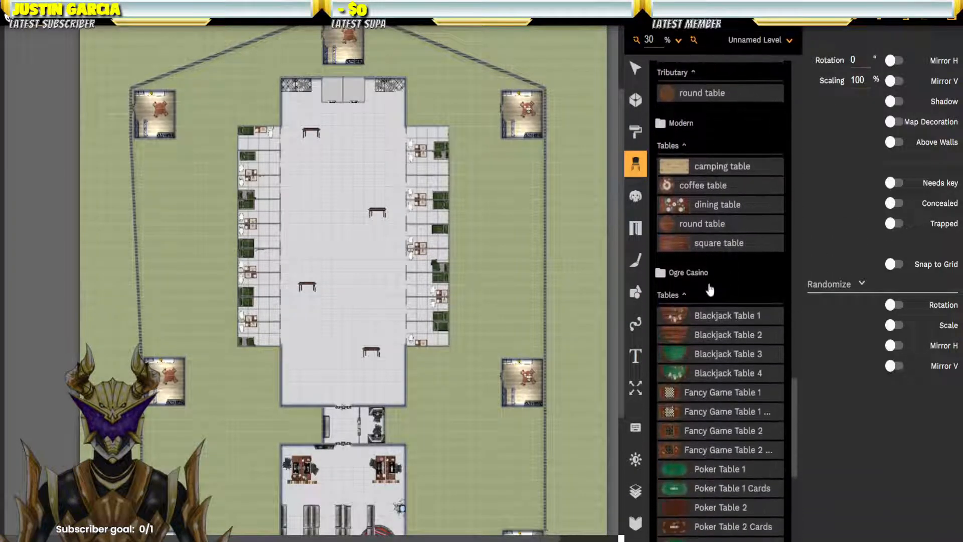
{"action": "left_click", "coordinate": [681, 250]}
{"action": "left_click", "coordinate": [349, 133]}
{"action": "left_click", "coordinate": [374, 177]}
{"action": "left_click", "coordinate": [316, 179]}
{"action": "left_click", "coordinate": [315, 234]}
{"action": "left_click", "coordinate": [369, 257]}
{"action": "left_click", "coordinate": [374, 304]}
{"action": "left_click", "coordinate": [312, 334]}
{"action": "left_click", "coordinate": [316, 378]}
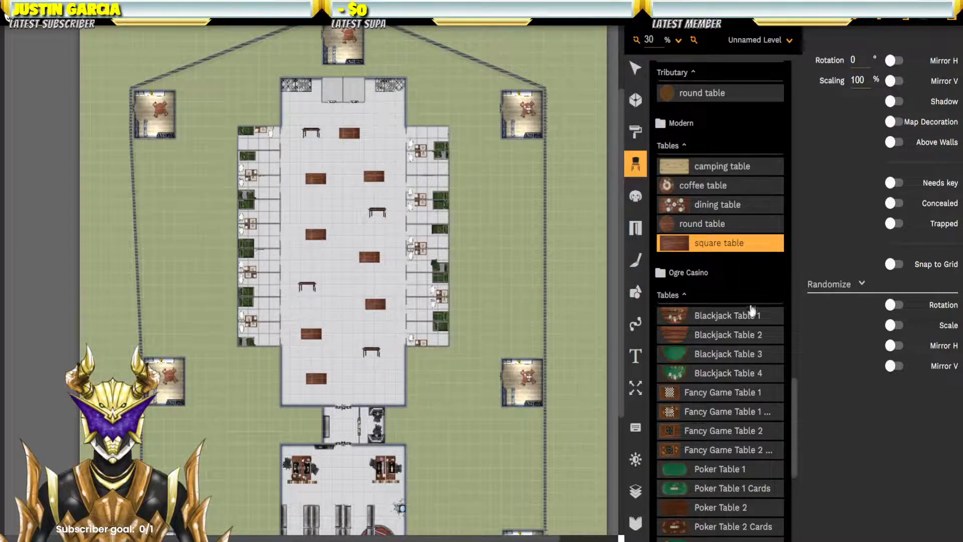
Step: Search the prop library for "fire" and place fire extinguishers around the building, including the large hall's lower-right corner
{"action": "scroll", "coordinate": [721, 303], "scroll_direction": "up", "scroll_amount": 10}
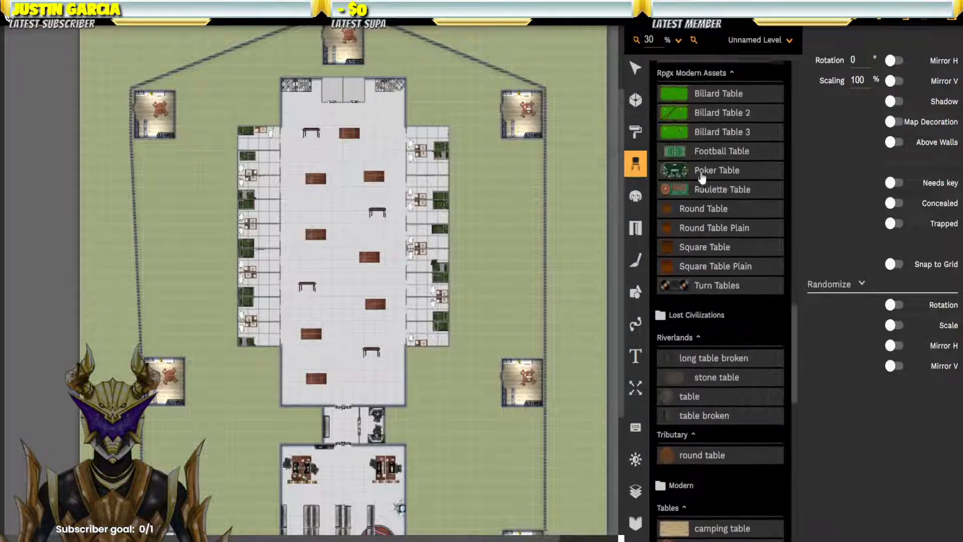
{"action": "scroll", "coordinate": [695, 161], "scroll_direction": "up", "scroll_amount": 4}
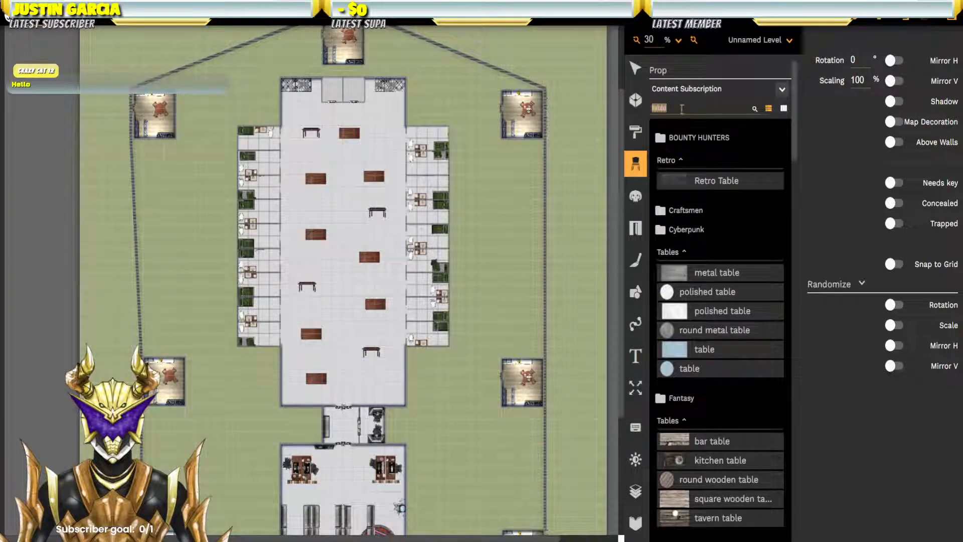
{"action": "type", "text": "fire"}
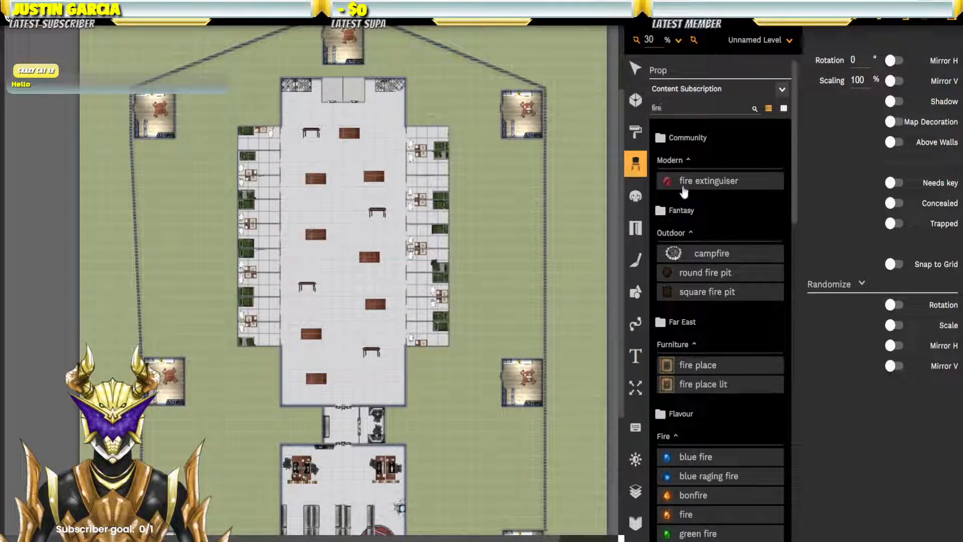
{"action": "left_click", "coordinate": [687, 183]}
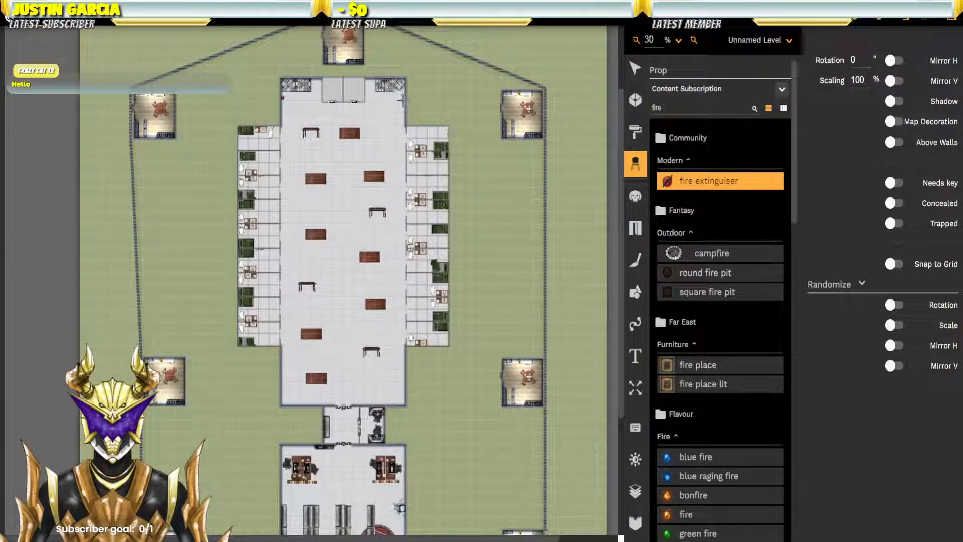
{"action": "left_click", "coordinate": [403, 394]}
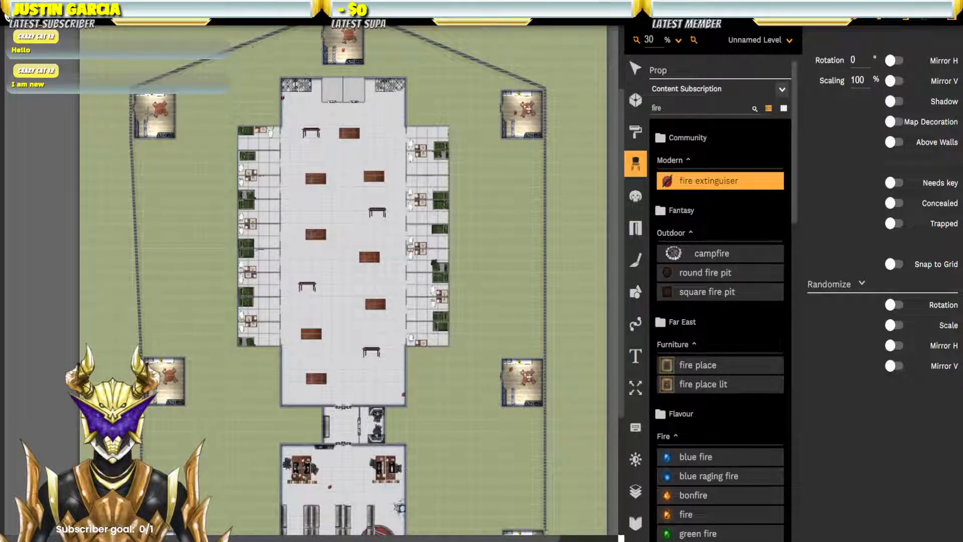
Step: Shift the fire extinguisher near the large hall's upper-left corner slightly up along the wall
{"action": "left_click_drag", "start_coordinate": [231, 408], "coordinate": [168, 244]}
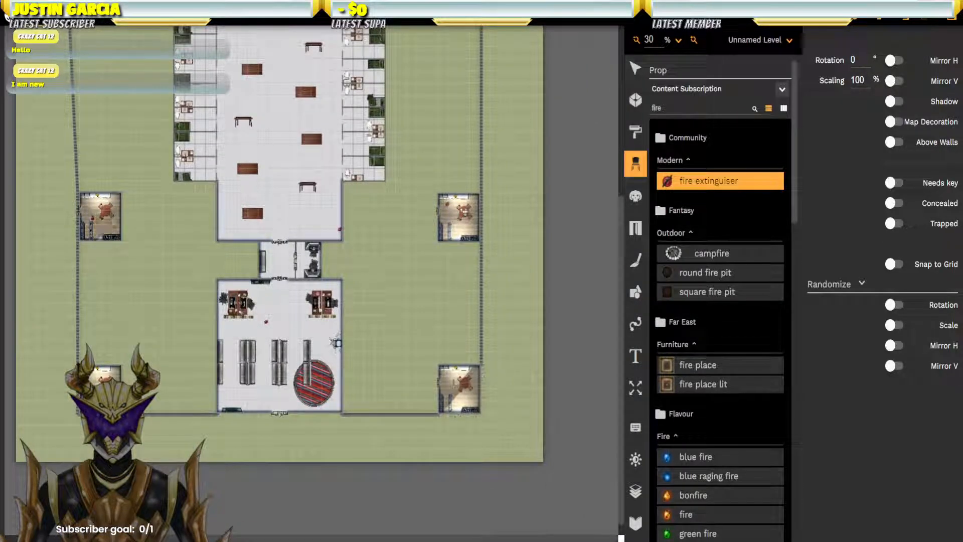
{"action": "left_click_drag", "start_coordinate": [361, 192], "coordinate": [466, 407]}
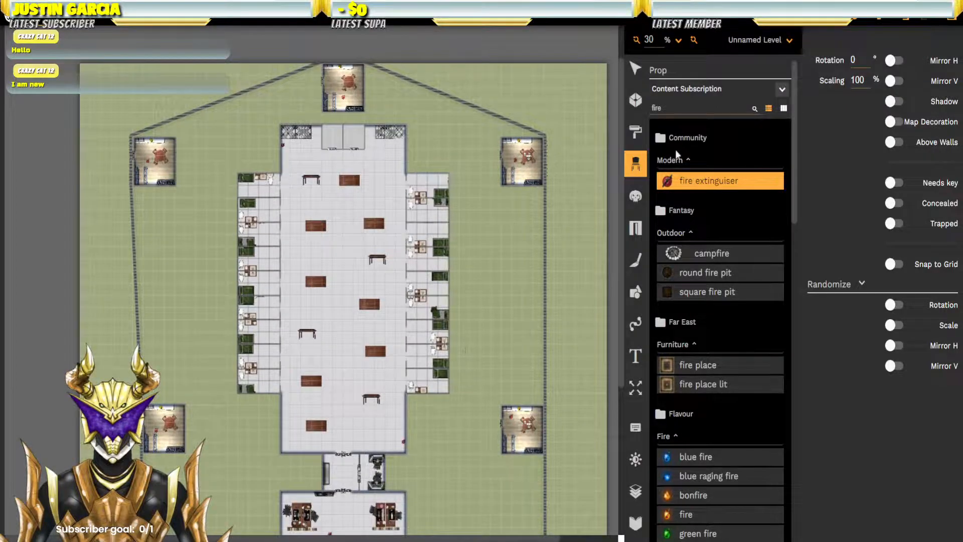
{"action": "left_click", "coordinate": [637, 71]}
{"action": "scroll", "coordinate": [326, 179], "scroll_direction": "up", "scroll_amount": 5}
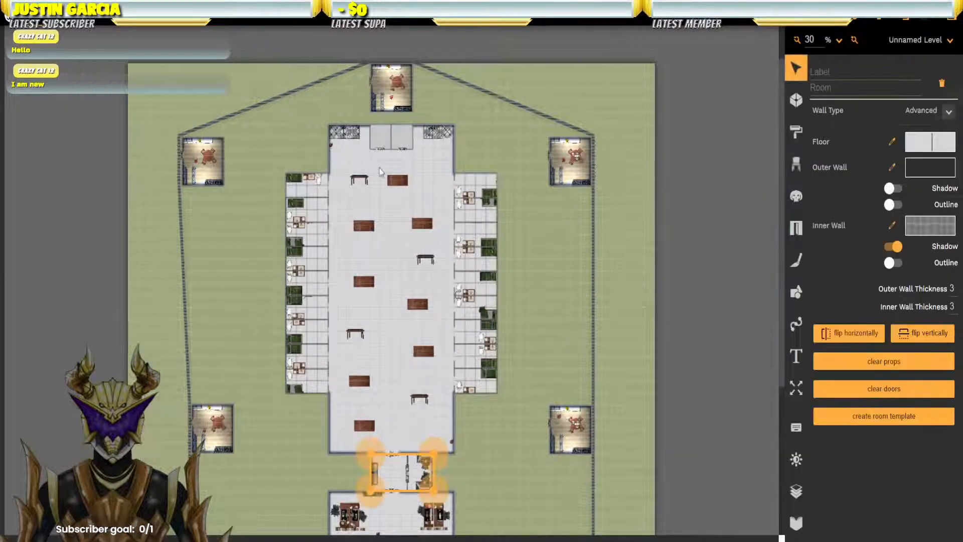
{"action": "scroll", "coordinate": [326, 181], "scroll_direction": "up", "scroll_amount": 1}
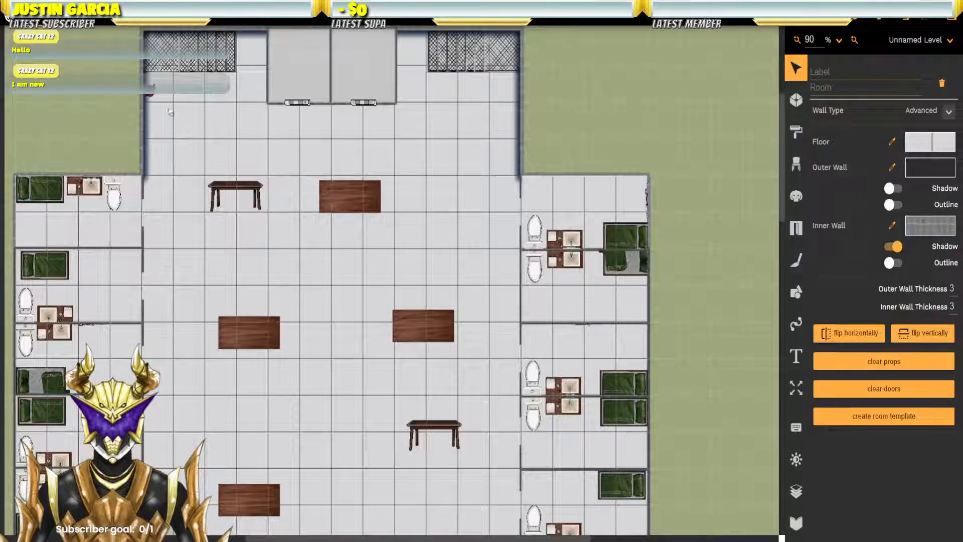
{"action": "left_click", "coordinate": [149, 96]}
{"action": "left_click", "coordinate": [150, 83]}
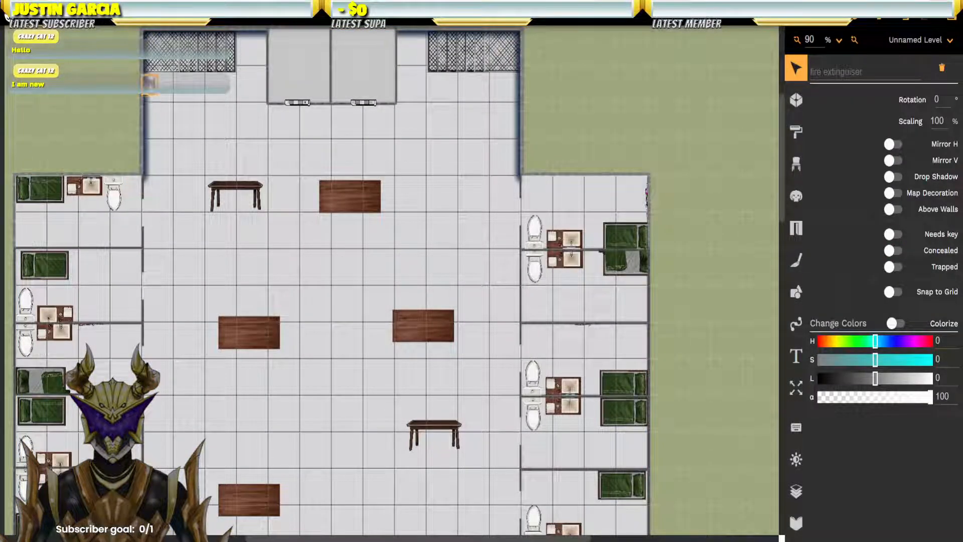
Step: Move the fire extinguisher lying in the middle of the bottom room into that room's upper-right corner
{"action": "left_click_drag", "start_coordinate": [451, 429], "coordinate": [383, 123]}
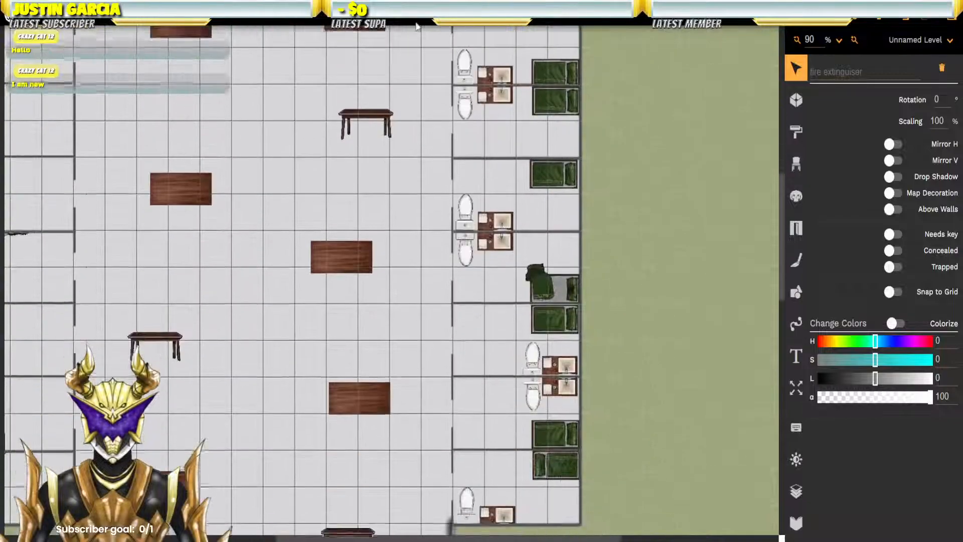
{"action": "left_click_drag", "start_coordinate": [400, 306], "coordinate": [380, 140]}
{"action": "left_click_drag", "start_coordinate": [417, 354], "coordinate": [420, 354]}
{"action": "left_click_drag", "start_coordinate": [288, 379], "coordinate": [509, 118]}
{"action": "left_click", "coordinate": [416, 371]}
{"action": "left_click", "coordinate": [416, 370]}
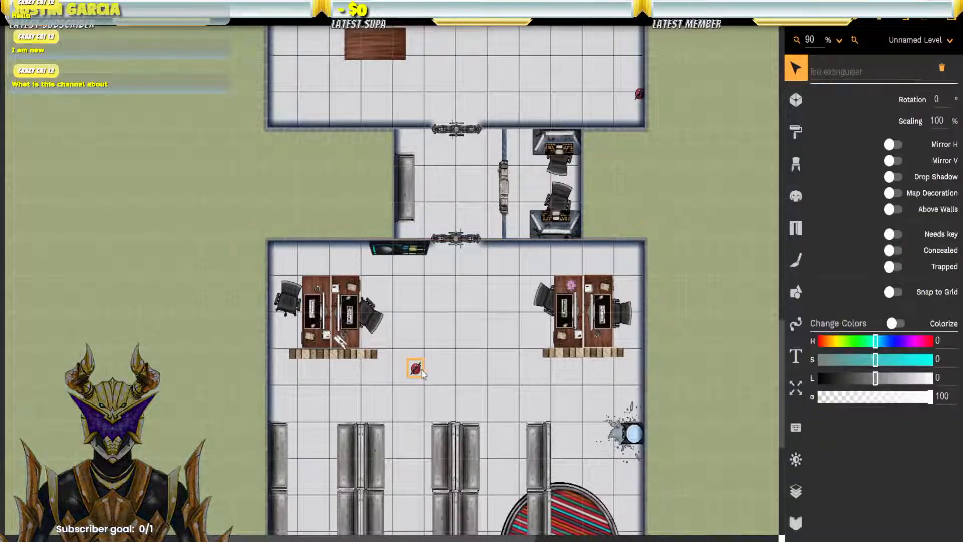
{"action": "left_click_drag", "start_coordinate": [416, 375], "coordinate": [636, 250]}
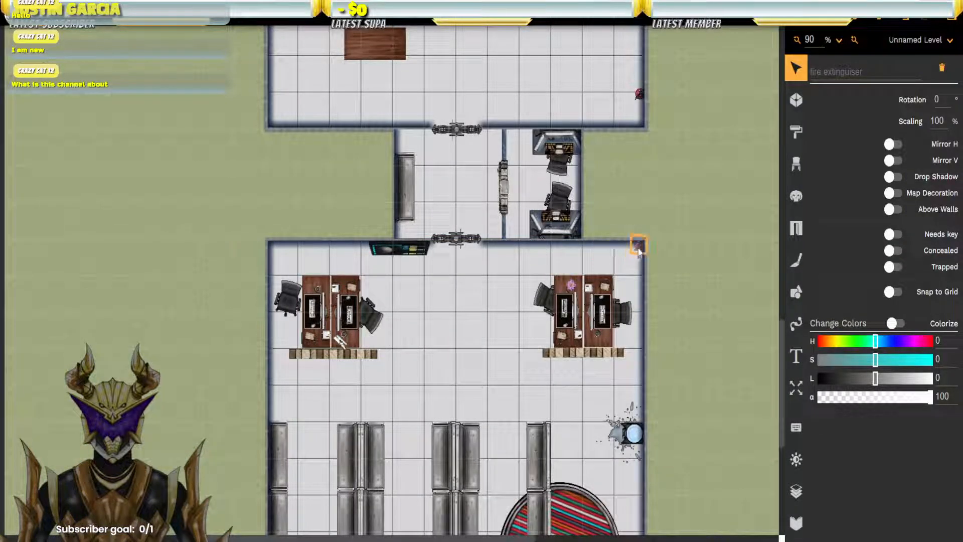
Step: Rotate the large hall's lowest square table to 25° and move it slightly up
{"action": "left_click_drag", "start_coordinate": [495, 133], "coordinate": [486, 463]}
{"action": "left_click", "coordinate": [375, 372]}
{"action": "left_click", "coordinate": [375, 373]}
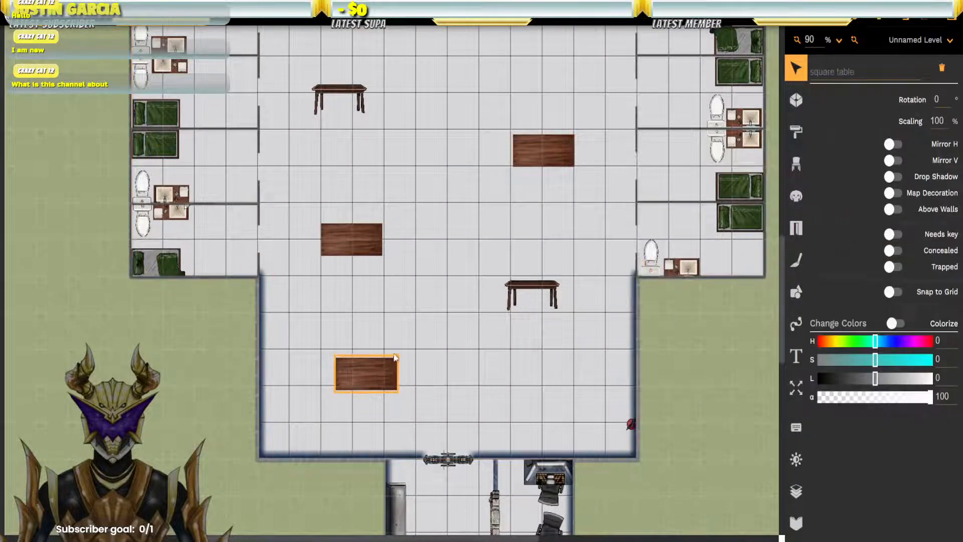
{"action": "left_click_drag", "start_coordinate": [942, 100], "coordinate": [890, 100]}
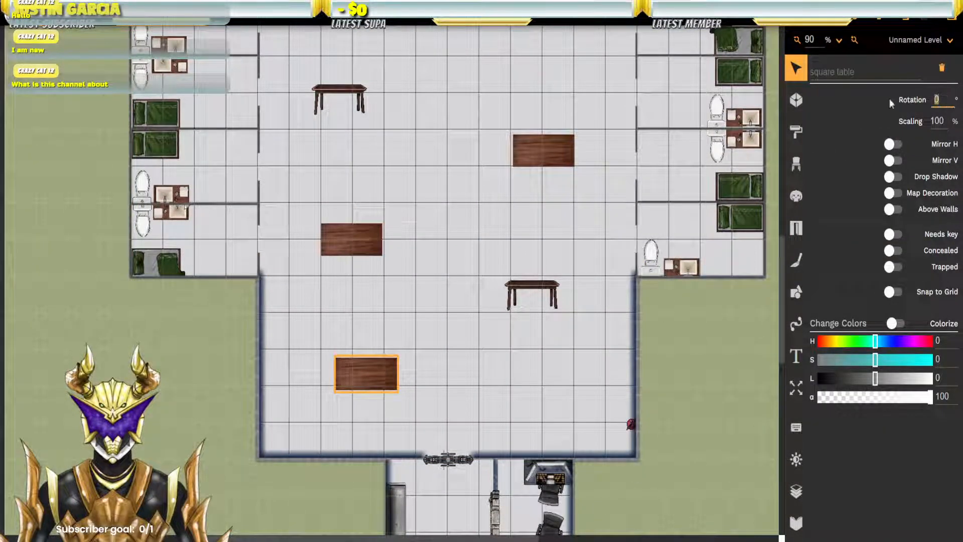
{"action": "type", "text": "25"}
{"action": "key", "text": "Return"}
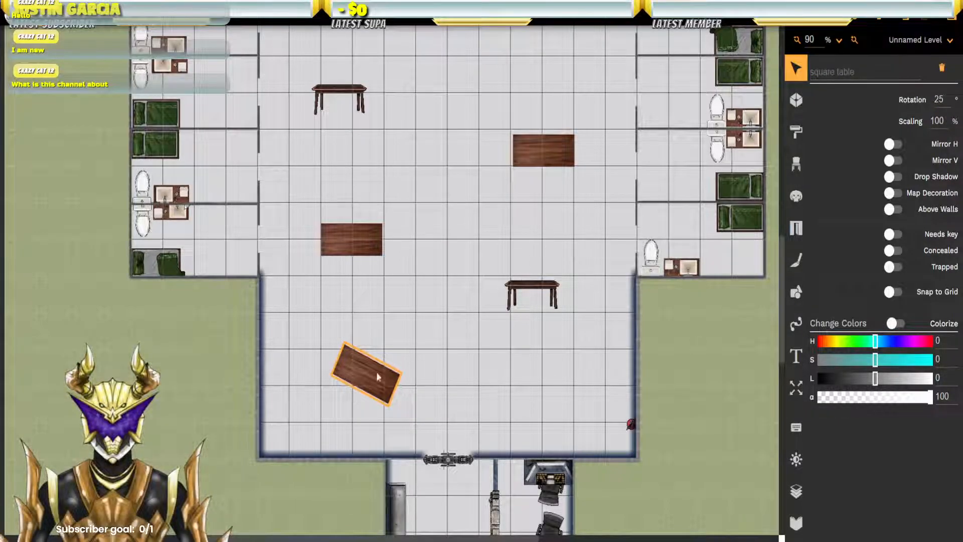
{"action": "left_click_drag", "start_coordinate": [372, 383], "coordinate": [357, 347]}
Step: Rotate the square table directly above it to 65° and move it down against the 25° table
{"action": "left_click", "coordinate": [363, 236]}
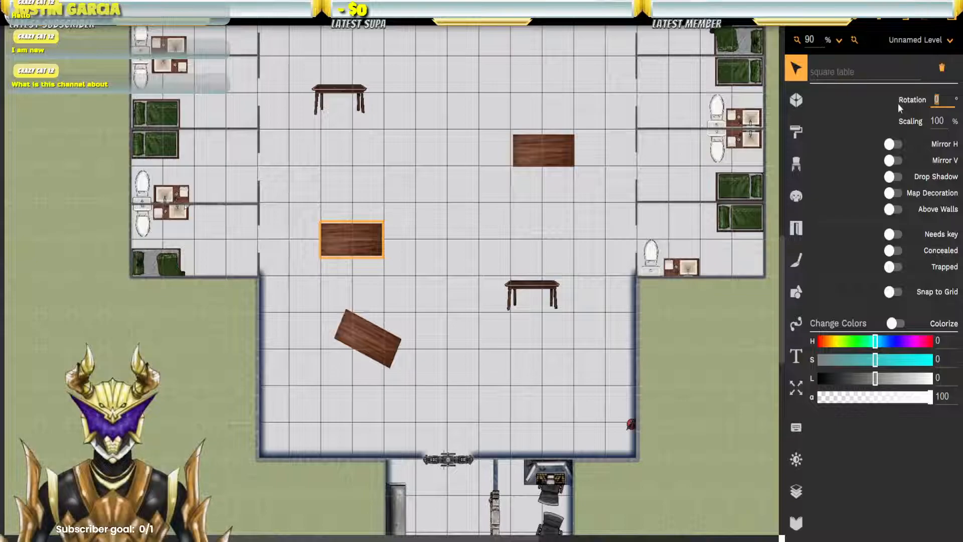
{"action": "type", "text": "65"}
{"action": "key", "text": "Return"}
{"action": "left_click_drag", "start_coordinate": [339, 248], "coordinate": [333, 279]}
Step: Rotate the lowest square table on the hall's right side to 80° and shift it slightly down and left
{"action": "left_click_drag", "start_coordinate": [405, 197], "coordinate": [377, 303]}
{"action": "left_click", "coordinate": [516, 275]}
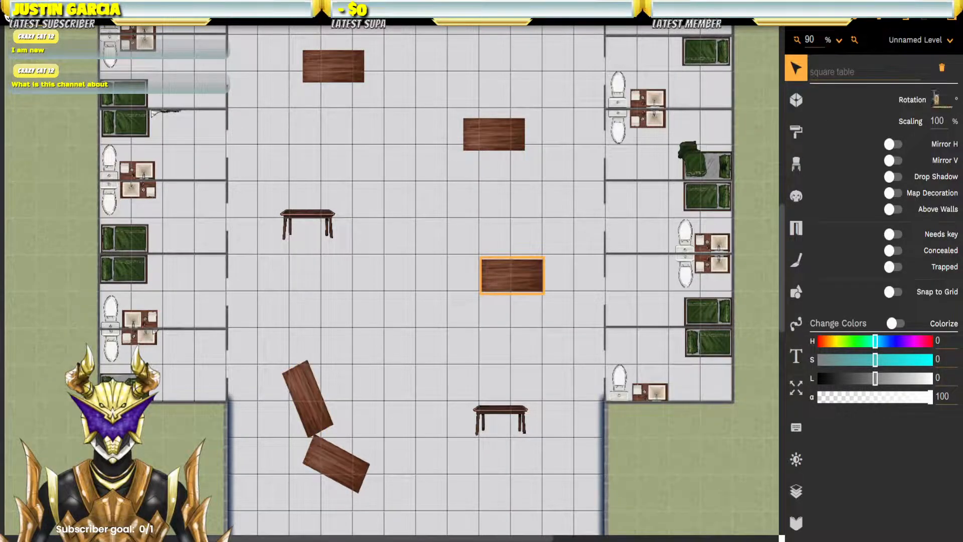
{"action": "type", "text": "80"}
{"action": "key", "text": "Return"}
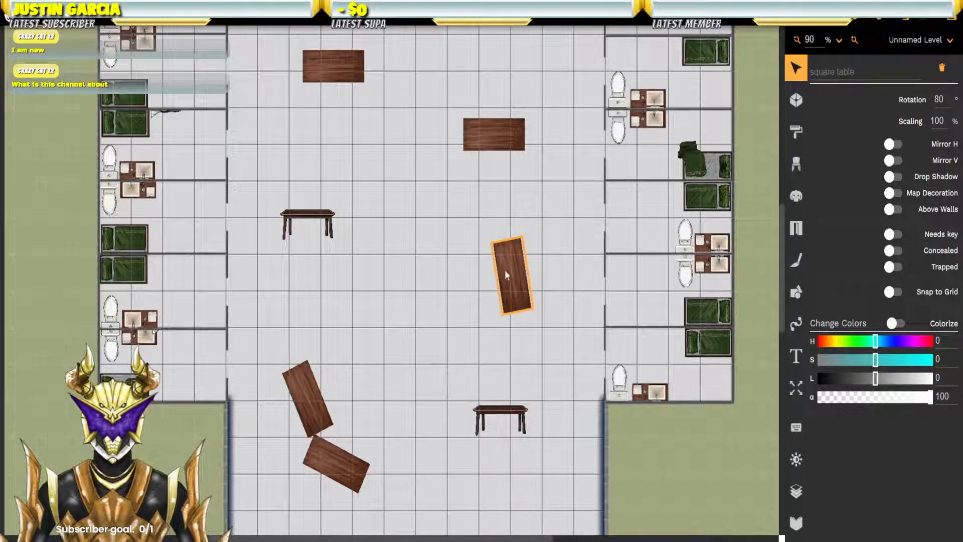
{"action": "left_click_drag", "start_coordinate": [505, 270], "coordinate": [487, 304]}
Step: Rotate the toppled table at the hall's lower right to 45°
{"action": "left_click", "coordinate": [501, 419]}
{"action": "left_click", "coordinate": [943, 98]}
{"action": "type", "text": "45"}
{"action": "key", "text": "Return"}
Step: Rotate the toppled table on the hall's left side to 330°, after trying 30°
{"action": "left_click", "coordinate": [318, 224]}
{"action": "type", "text": "30"}
{"action": "key", "text": "Return"}
{"action": "scroll", "coordinate": [477, 299], "scroll_direction": "up", "scroll_amount": 3}
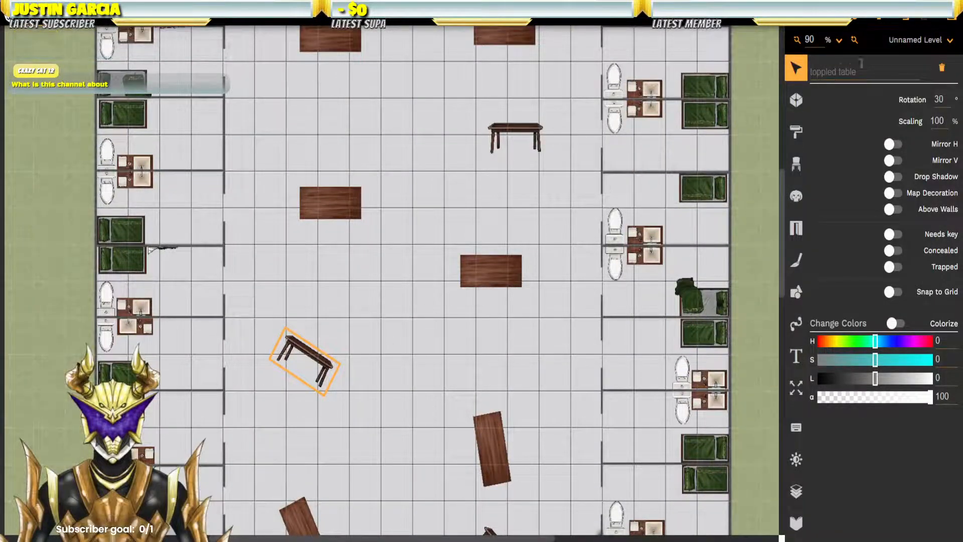
{"action": "double_click", "coordinate": [951, 98]}
{"action": "type", "text": "330"}
{"action": "key", "text": "Return"}
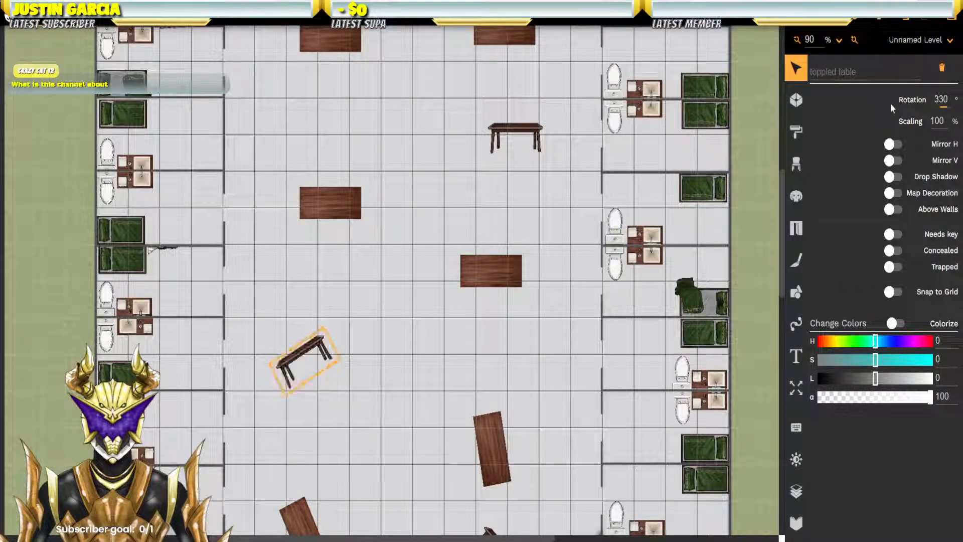
Step: Rotate the hall's two middle square tables, setting the right one to 225° and the left one to 115°
{"action": "left_click", "coordinate": [500, 264]}
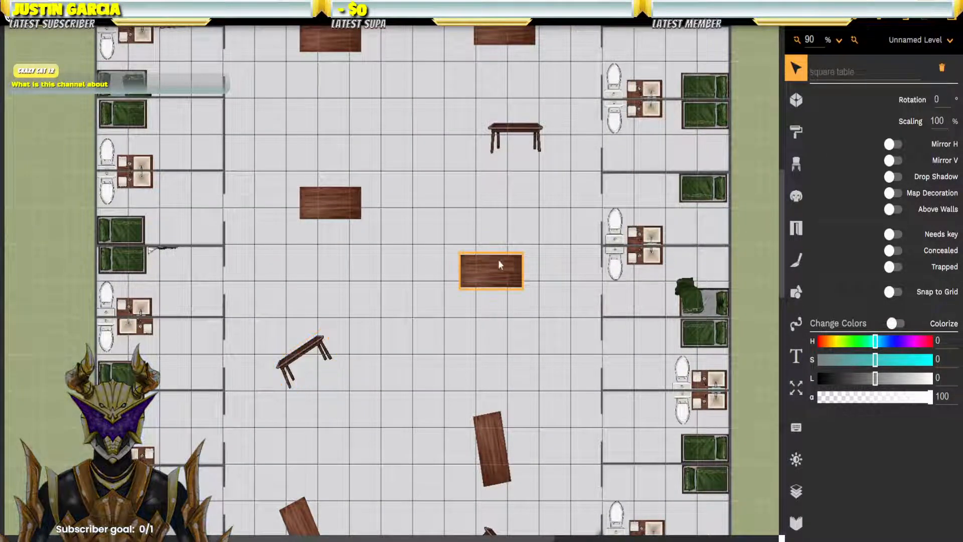
{"action": "double_click", "coordinate": [939, 98]}
{"action": "type", "text": "225"}
{"action": "key", "text": "Return"}
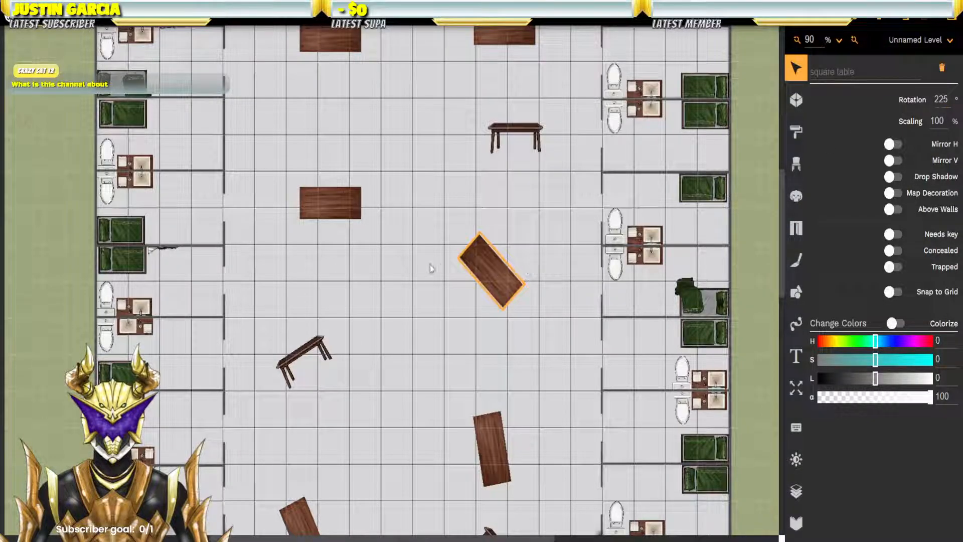
{"action": "left_click", "coordinate": [347, 200]}
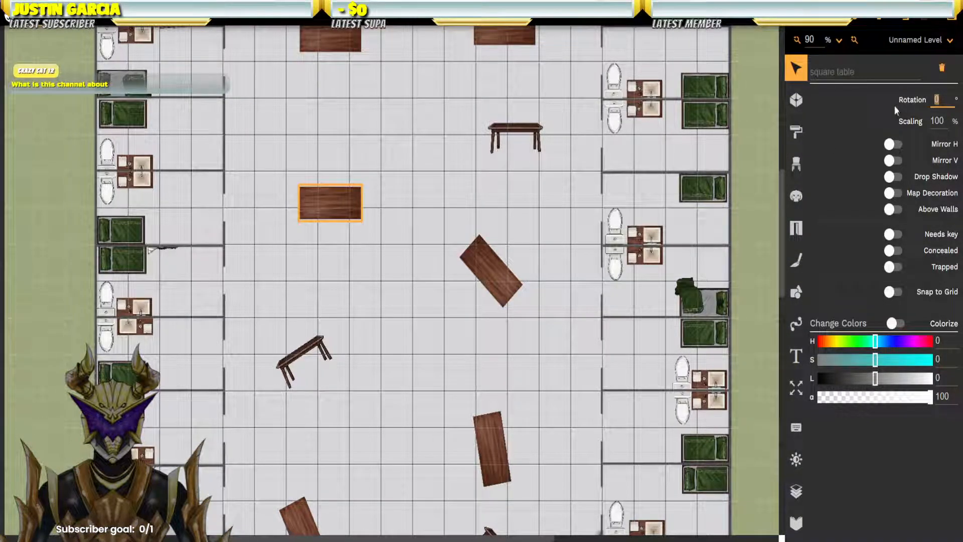
{"action": "type", "text": "115"}
{"action": "key", "text": "Return"}
Step: Move the upper-right toppled table toward the hall's centre and rotate it to 130°
{"action": "left_click_drag", "start_coordinate": [448, 154], "coordinate": [429, 284]}
{"action": "left_click", "coordinate": [505, 266]}
{"action": "left_click_drag", "start_coordinate": [504, 266], "coordinate": [436, 286]}
{"action": "type", "text": "130"}
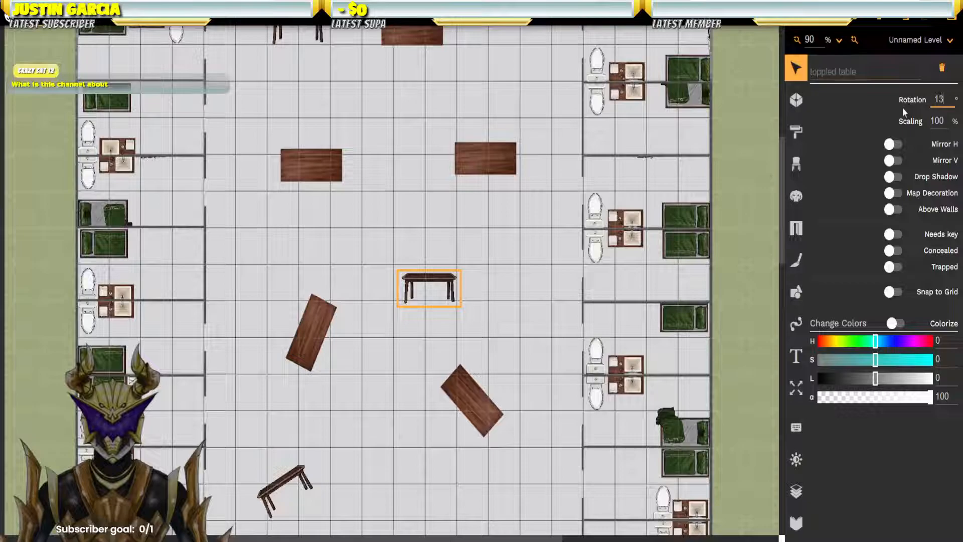
{"action": "key", "text": "Return"}
Step: Rotate the square table on the hall's upper left side to 78°
{"action": "left_click", "coordinate": [323, 167]}
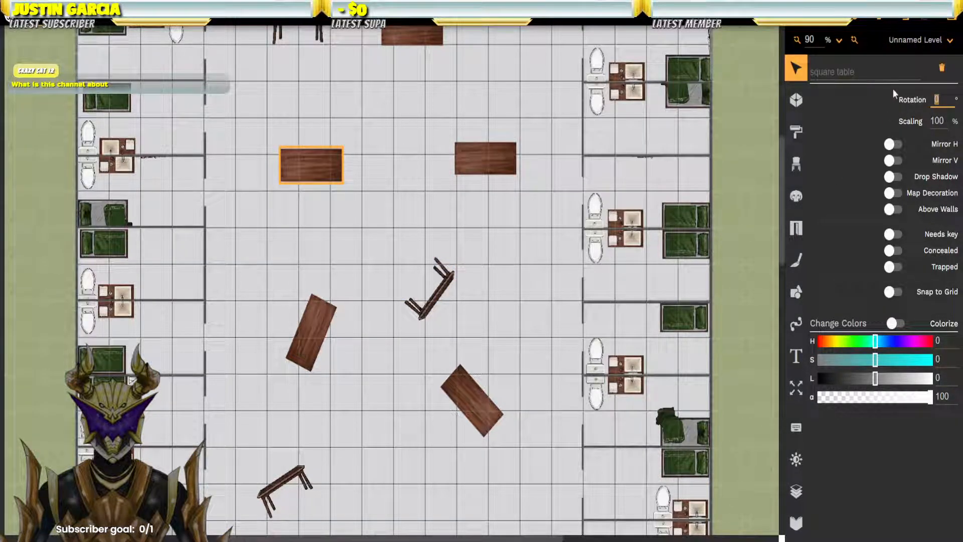
{"action": "type", "text": "78"}
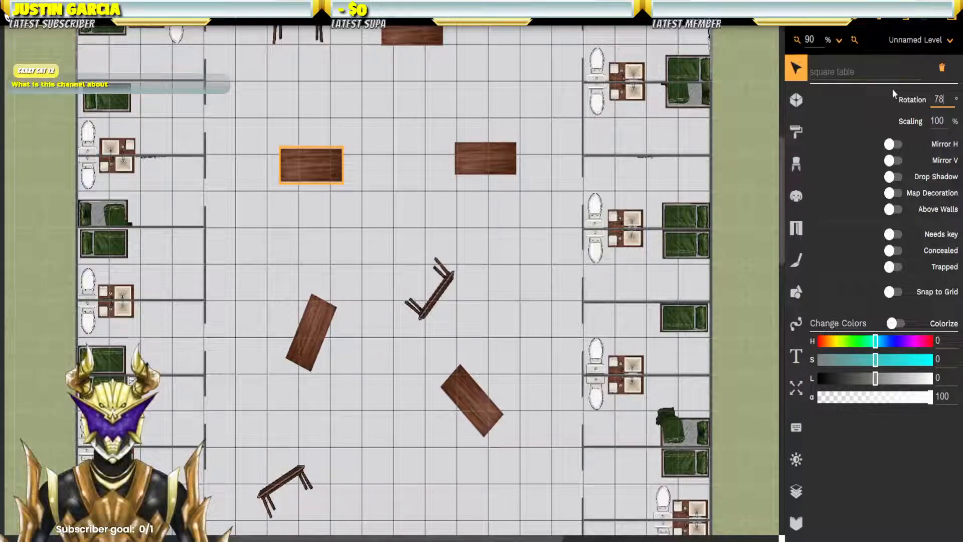
{"action": "key", "text": "Return"}
Step: Rotate the square table on the hall's upper right side to 170°, after trying 65°
{"action": "left_click_drag", "start_coordinate": [460, 182], "coordinate": [441, 303]}
{"action": "left_click", "coordinate": [458, 288]}
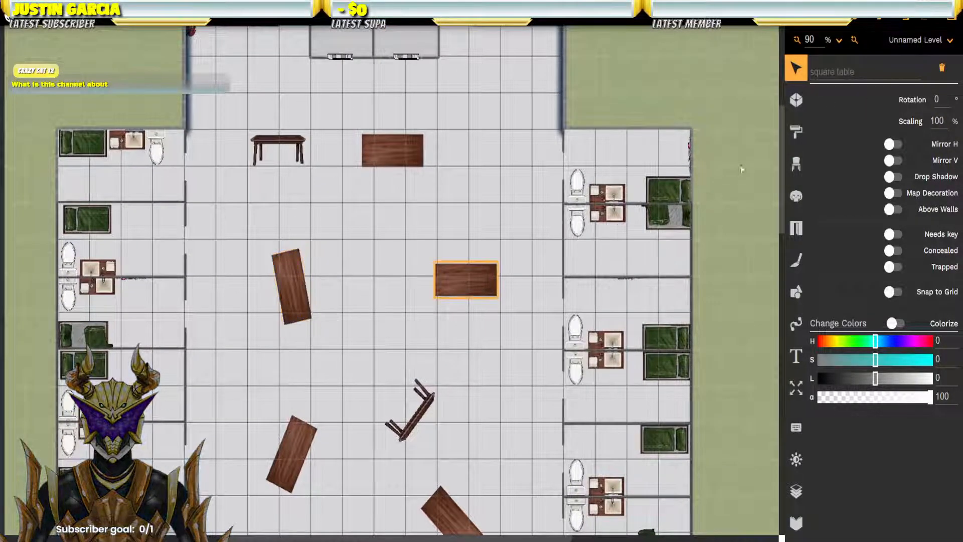
{"action": "left_click_drag", "start_coordinate": [943, 101], "coordinate": [910, 104]}
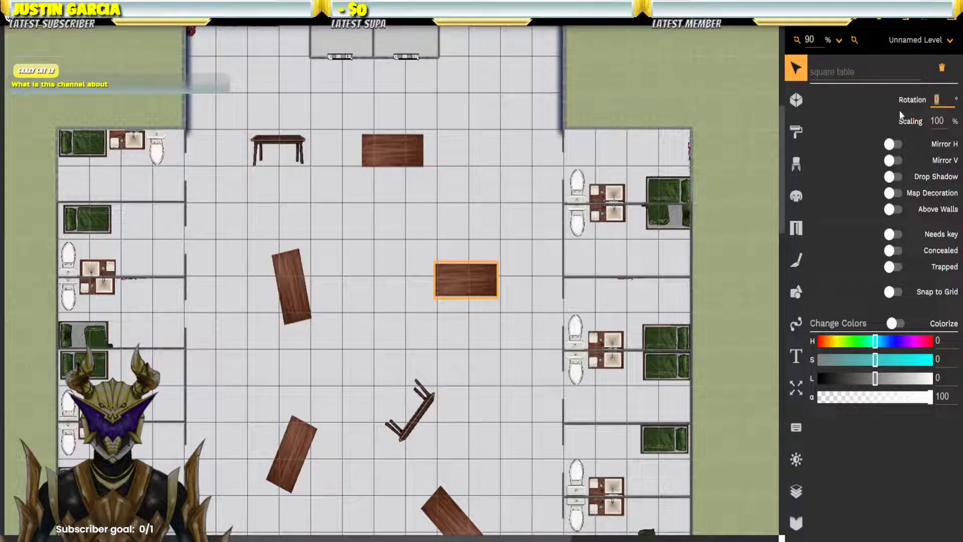
{"action": "type", "text": "65"}
{"action": "key", "text": "Return"}
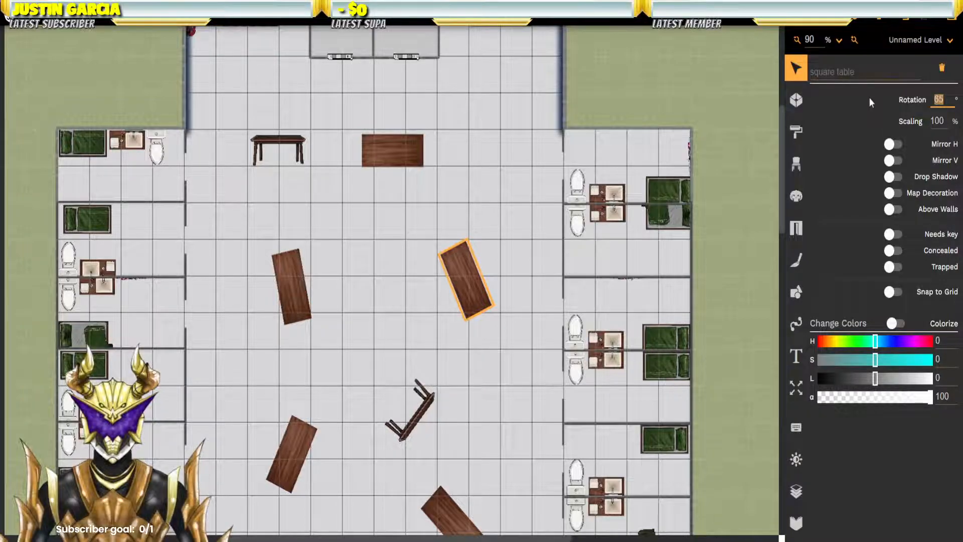
{"action": "type", "text": "170"}
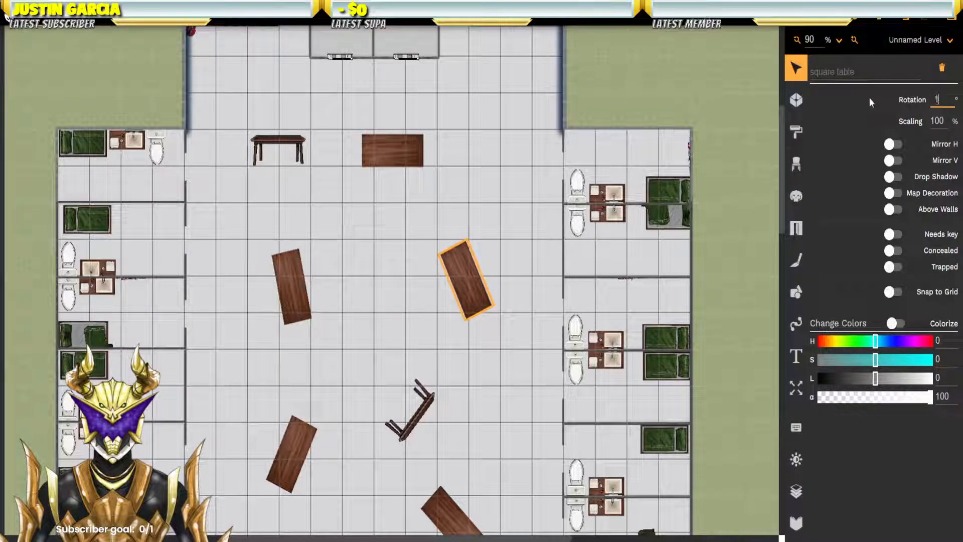
{"action": "key", "text": "Return"}
Step: Rotate the hall's topmost square table to 95°, shift it slightly down, and move the nearby toppled table against its upper end
{"action": "left_click", "coordinate": [404, 155]}
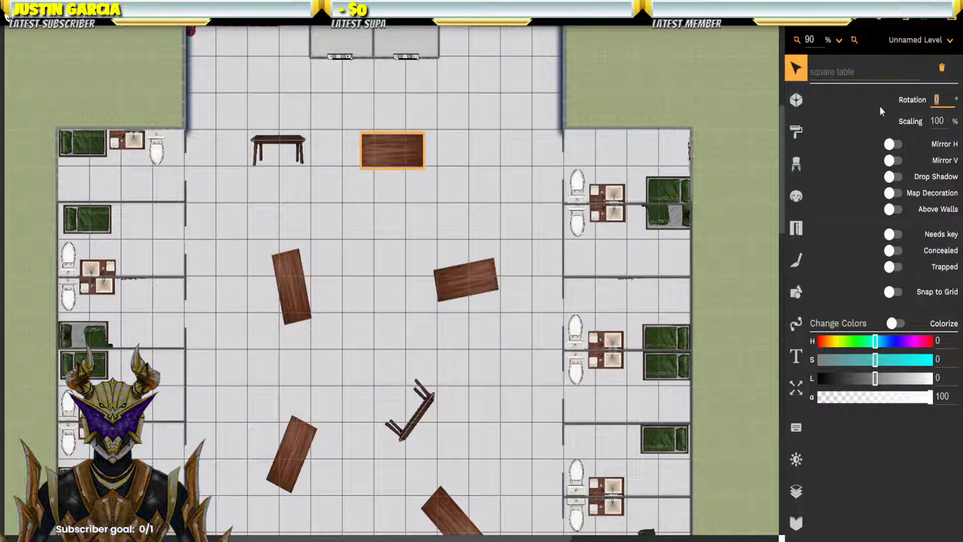
{"action": "type", "text": "95"}
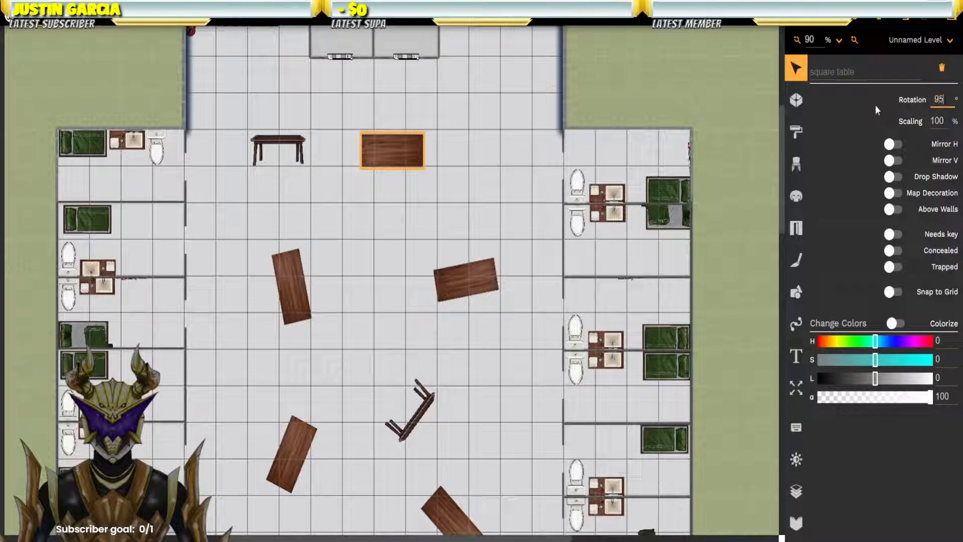
{"action": "key", "text": "Return"}
{"action": "left_click_drag", "start_coordinate": [387, 157], "coordinate": [402, 182]}
{"action": "left_click", "coordinate": [278, 149]}
{"action": "left_click_drag", "start_coordinate": [278, 149], "coordinate": [383, 156]}
{"action": "left_click", "coordinate": [504, 201]}
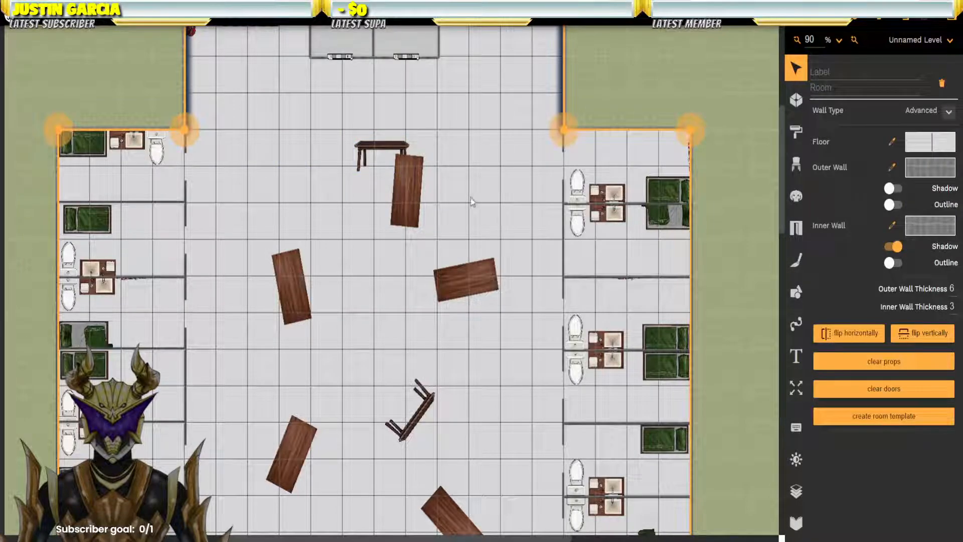
Step: Search the prop library for "paper" and scatter four Cyberpunk newspapers between the large hall's tables
{"action": "scroll", "coordinate": [471, 201], "scroll_direction": "down", "scroll_amount": 7}
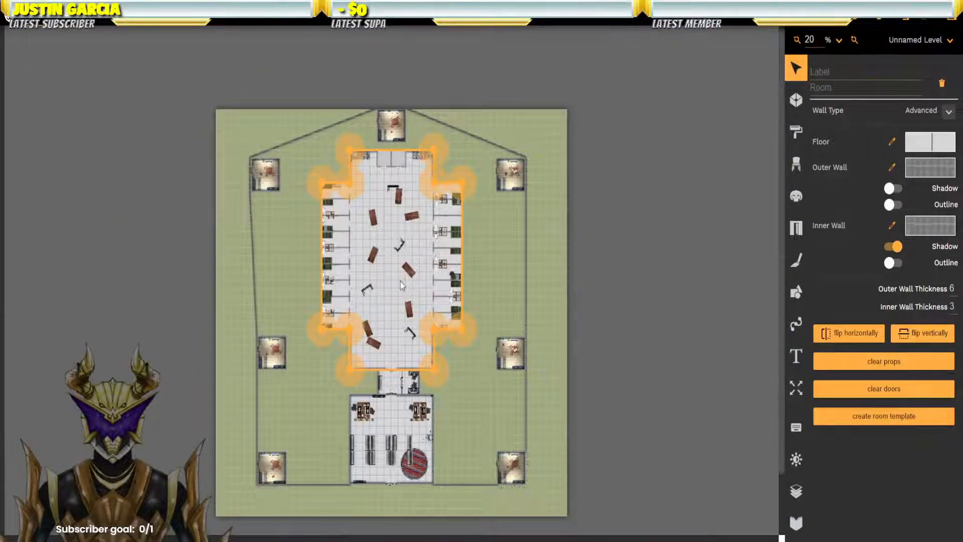
{"action": "scroll", "coordinate": [401, 284], "scroll_direction": "up", "scroll_amount": 3}
{"action": "left_click_drag", "start_coordinate": [375, 158], "coordinate": [468, 189]}
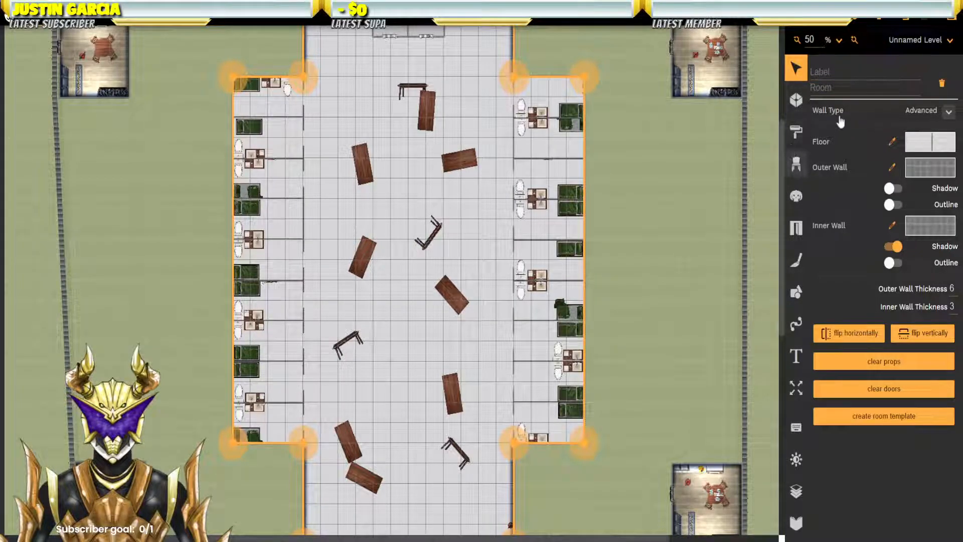
{"action": "left_click", "coordinate": [797, 164]}
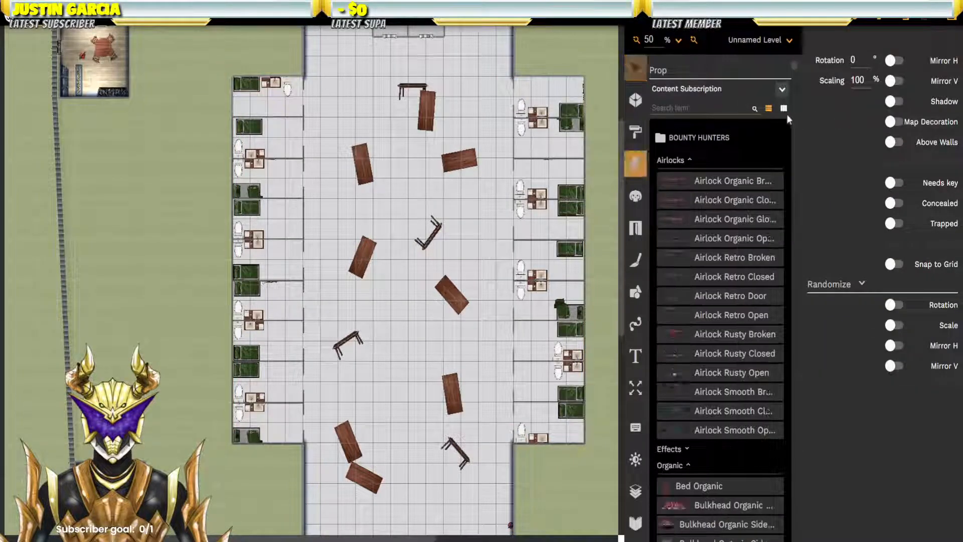
{"action": "left_click", "coordinate": [691, 109]}
{"action": "type", "text": "pap"}
{"action": "type", "text": "er"}
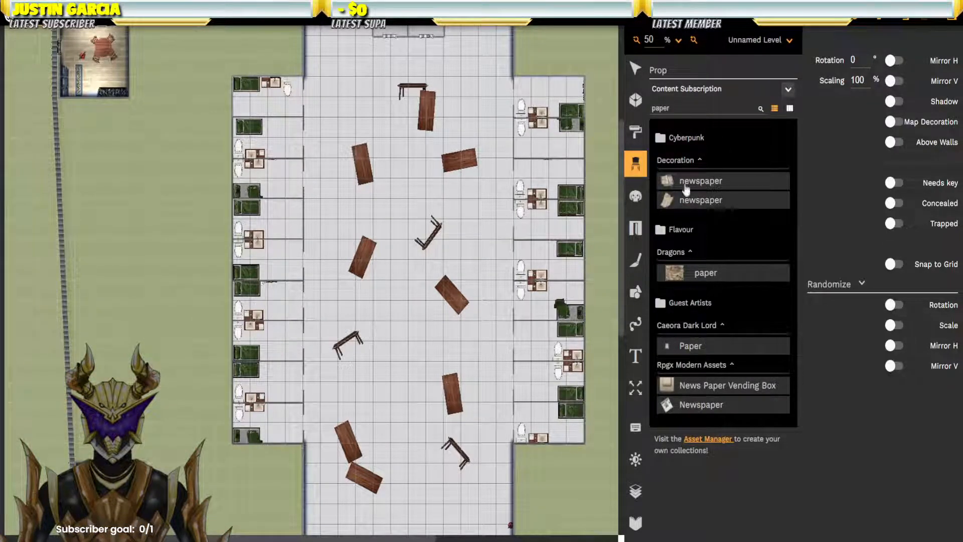
{"action": "left_click", "coordinate": [669, 182]}
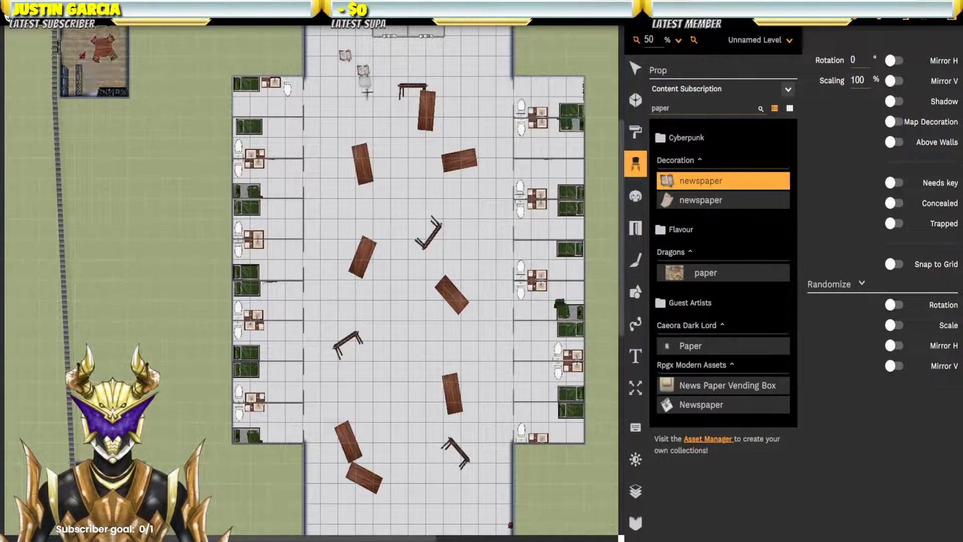
{"action": "left_click", "coordinate": [414, 203]}
{"action": "left_click", "coordinate": [336, 217]}
{"action": "left_click", "coordinate": [387, 391]}
Step: Search the prop library for "cards" and scatter play cards on the hall's upper and middle square tables and the floor nearby
{"action": "double_click", "coordinate": [672, 110]}
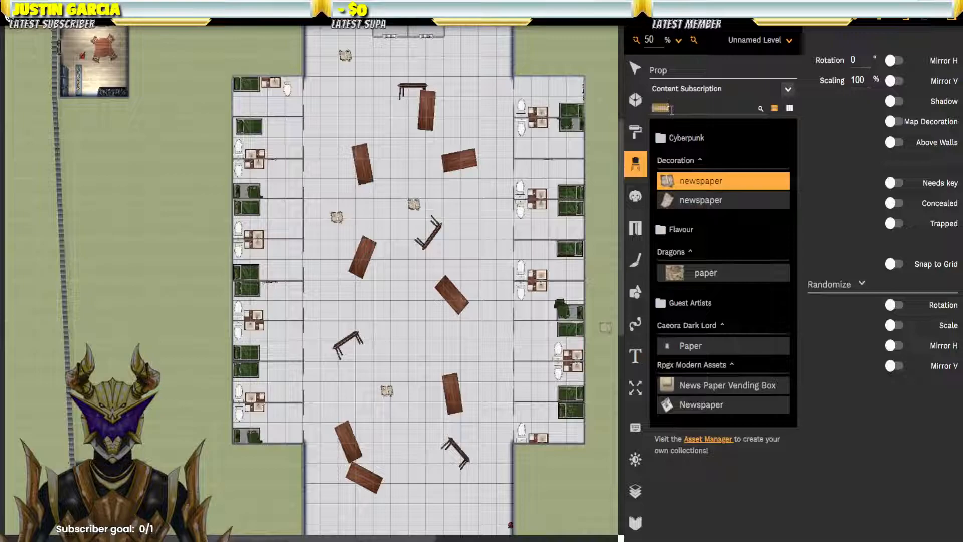
{"action": "type", "text": "cards"}
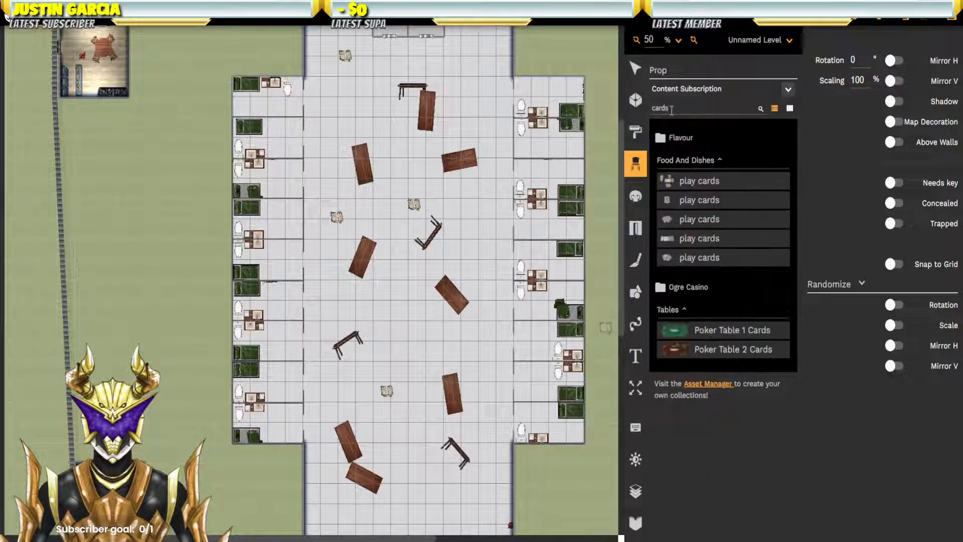
{"action": "left_click", "coordinate": [687, 238]}
{"action": "left_click", "coordinate": [692, 181]}
{"action": "left_click", "coordinate": [458, 161]}
{"action": "left_click", "coordinate": [363, 173]}
{"action": "left_click", "coordinate": [677, 200]}
{"action": "left_click", "coordinate": [452, 293]}
{"action": "left_click", "coordinate": [356, 271]}
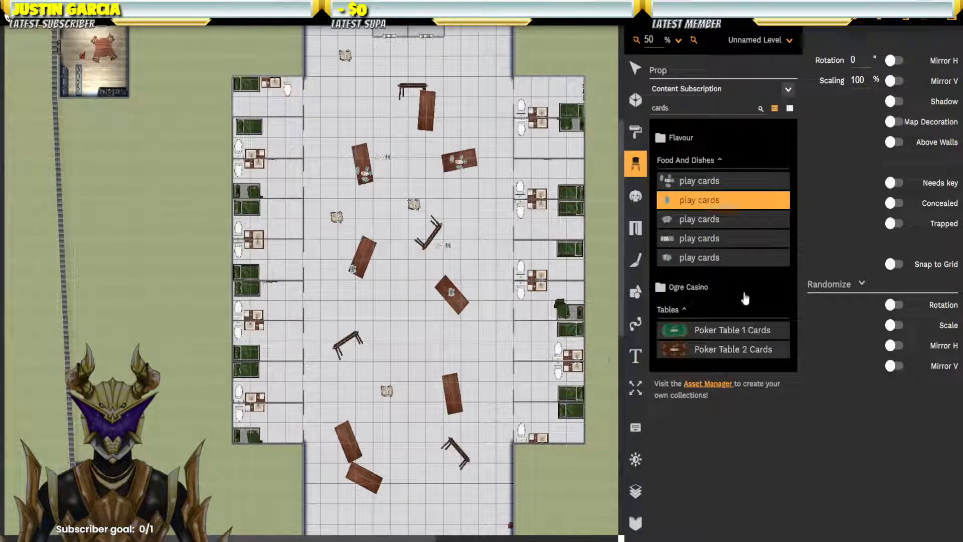
{"action": "double_click", "coordinate": [662, 107]}
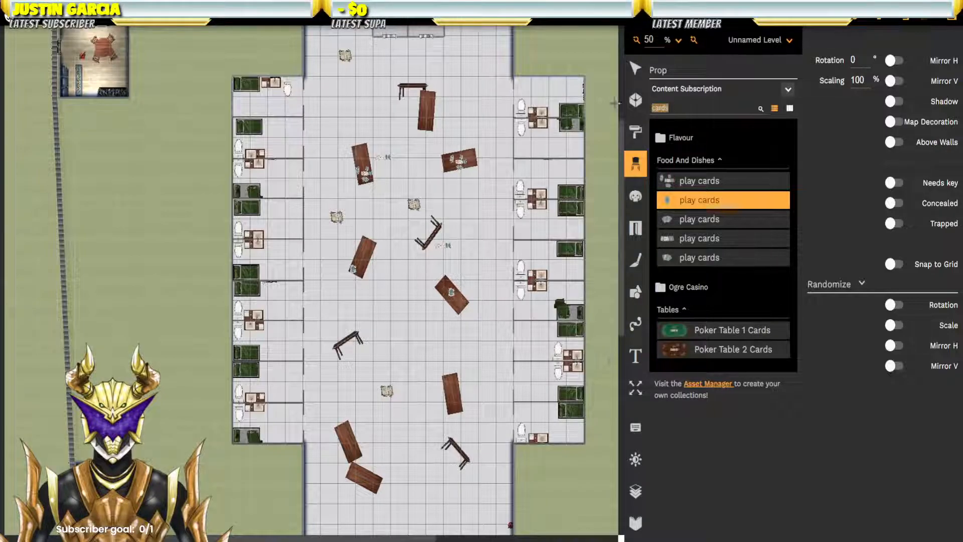
{"action": "type", "text": "di"}
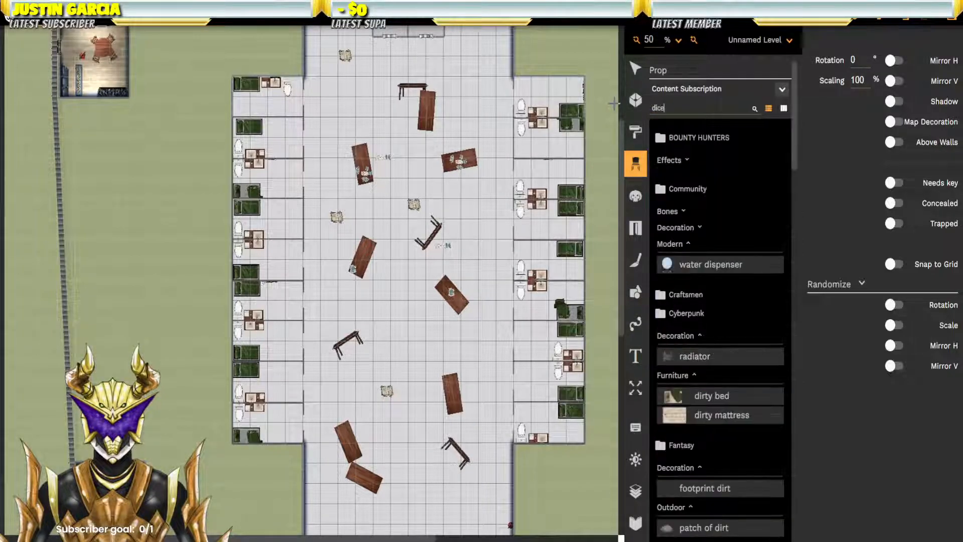
{"action": "type", "text": "ce"}
{"action": "key", "text": "BackSpace"}
{"action": "key", "text": "BackSpace"}
{"action": "key", "text": "BackSpace"}
{"action": "key", "text": "BackSpace"}
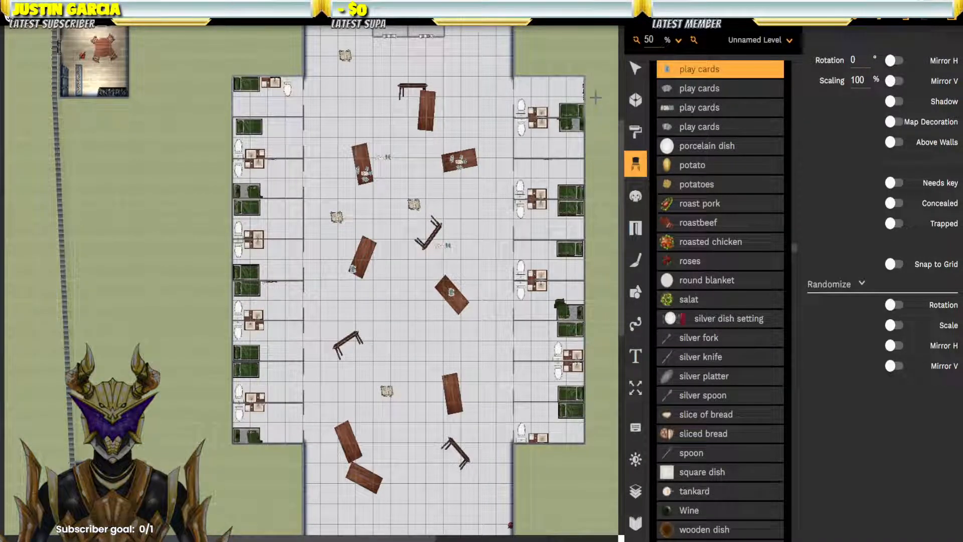
Step: Search the prop library for "tray" and place five trays on the hall's square tables, two of them on the lower left one
{"action": "type", "text": "pl"}
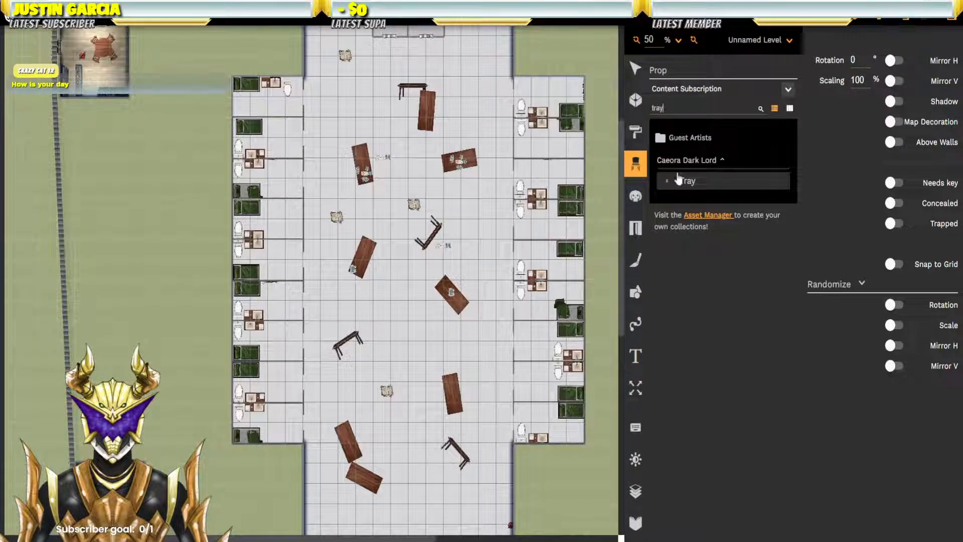
{"action": "left_click", "coordinate": [674, 181]}
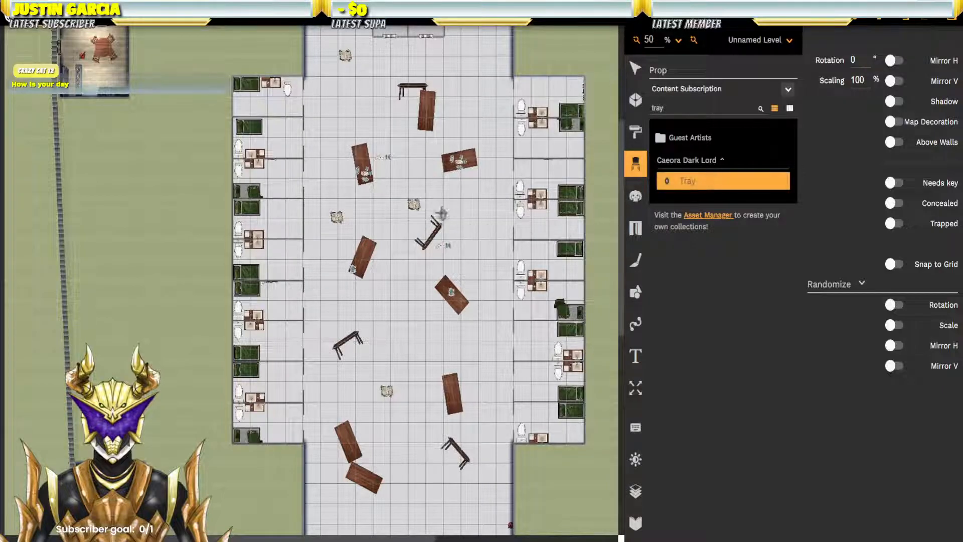
{"action": "left_click", "coordinate": [426, 103]}
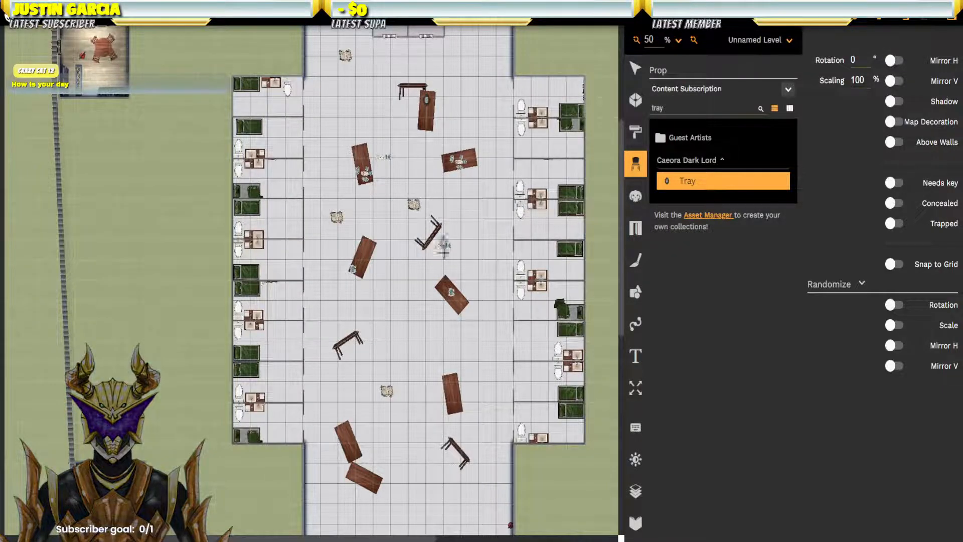
{"action": "left_click", "coordinate": [458, 301]}
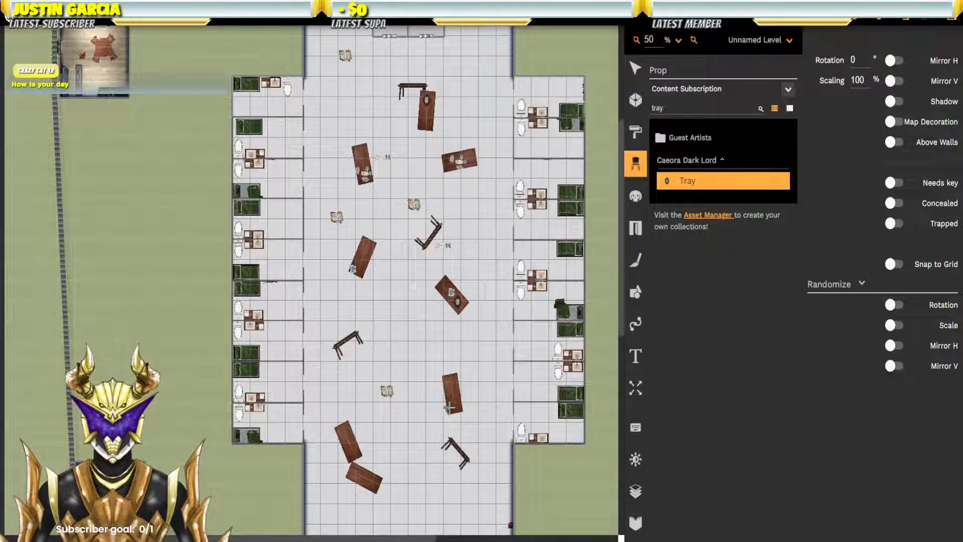
{"action": "left_click", "coordinate": [350, 447]}
{"action": "left_click", "coordinate": [344, 432]}
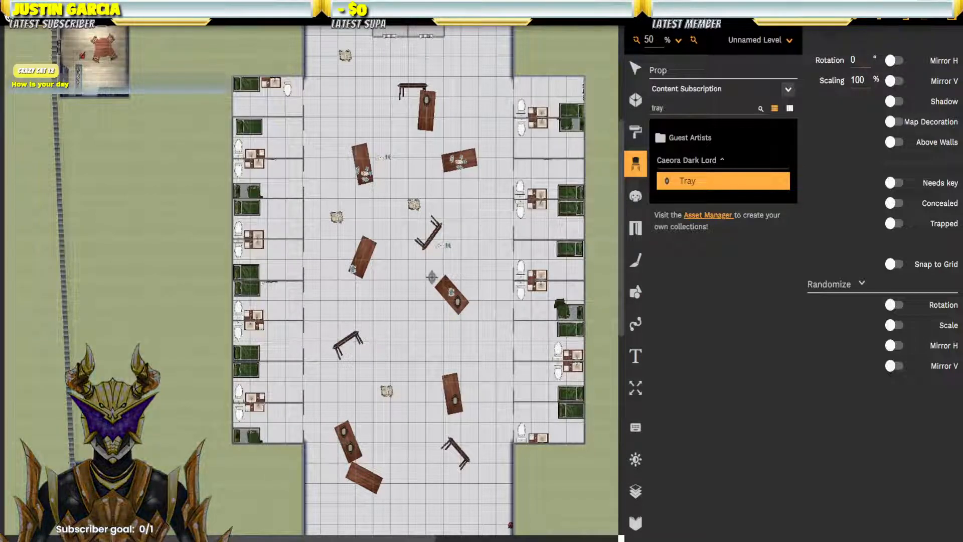
Step: Rotate the upper tray on the hall's lower left square table to 45°
{"action": "left_click", "coordinate": [635, 68]}
{"action": "left_click", "coordinate": [348, 434]}
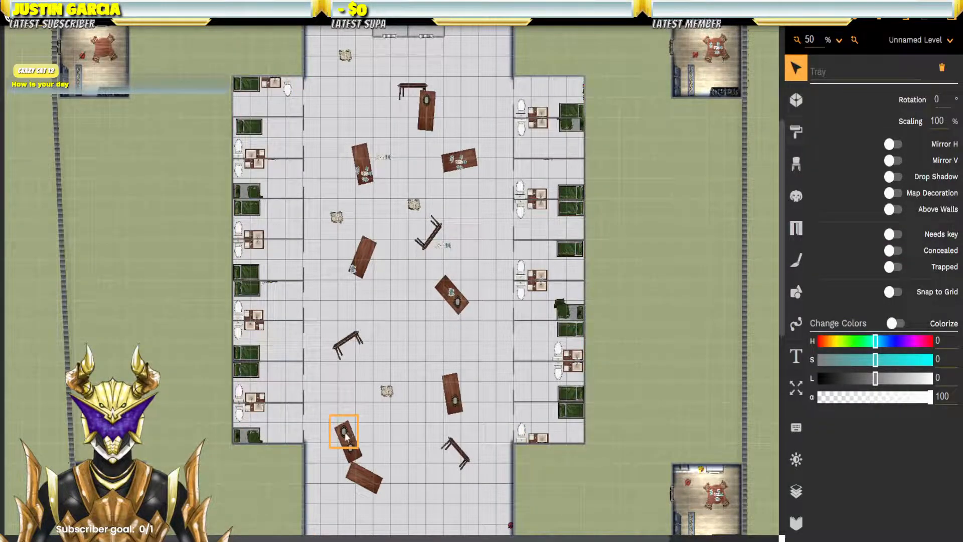
{"action": "left_click", "coordinate": [901, 100]}
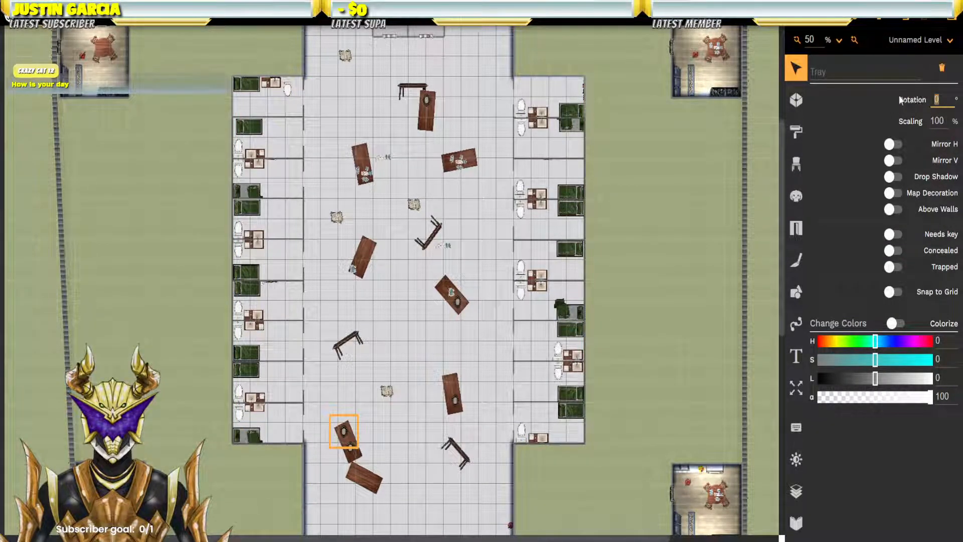
{"action": "type", "text": "45"}
{"action": "key", "text": "Return"}
Step: Rotate the tray on the hall's topmost square table to 65°
{"action": "left_click_drag", "start_coordinate": [390, 199], "coordinate": [397, 241]}
{"action": "left_click", "coordinate": [435, 156]}
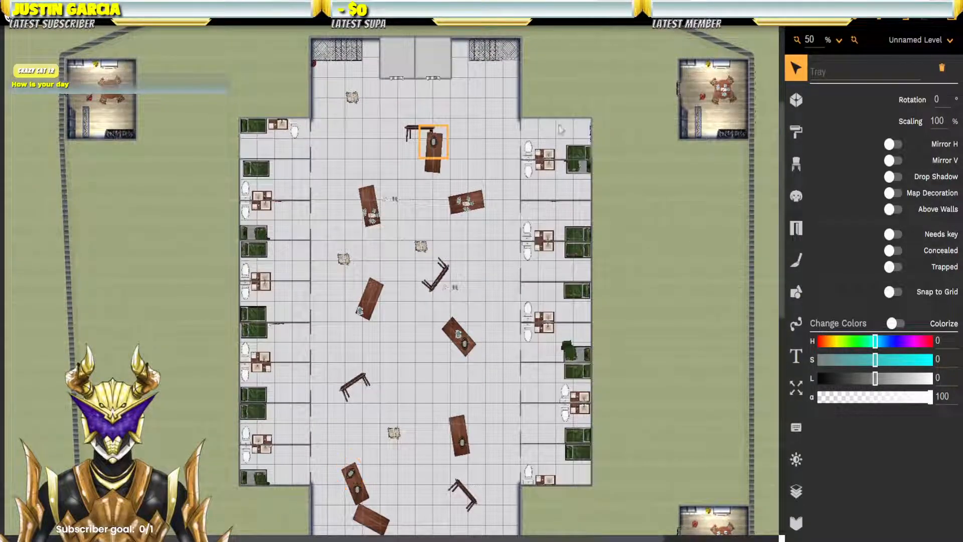
{"action": "left_click", "coordinate": [912, 101]}
{"action": "type", "text": "65"}
{"action": "key", "text": "Return"}
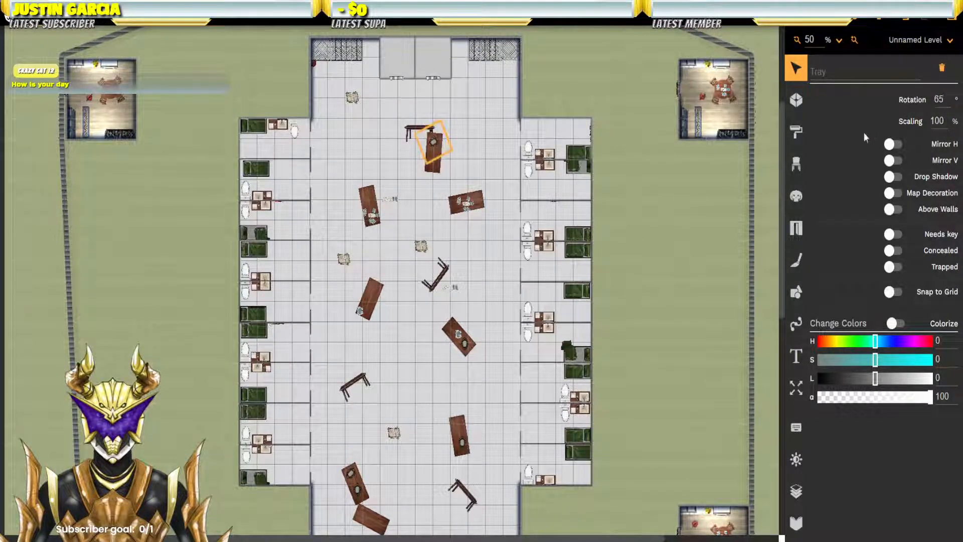
Step: Hide both lit wallmounted lights in the lower right outbuilding and move its fire extinguisher to the room's upper right corner
{"action": "left_click_drag", "start_coordinate": [427, 341], "coordinate": [435, 225]}
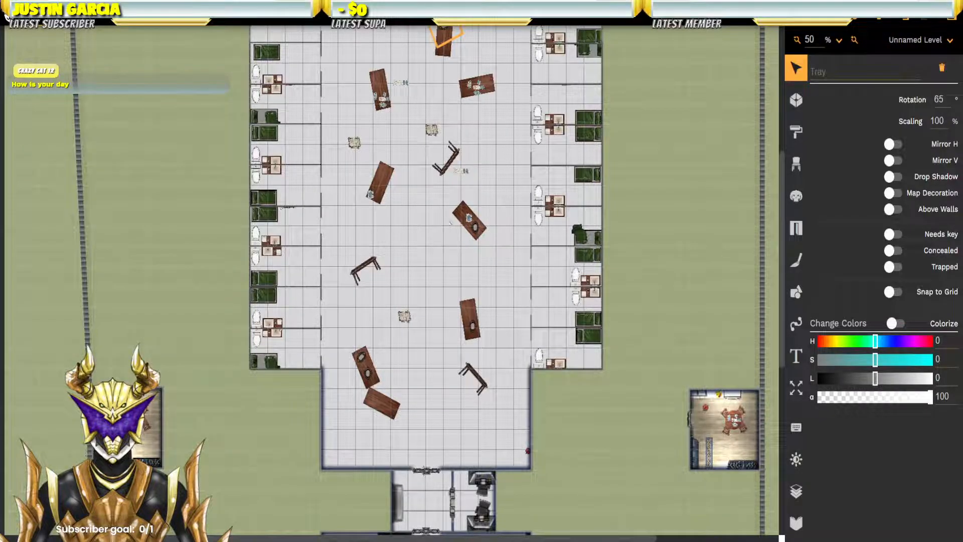
{"action": "left_click_drag", "start_coordinate": [657, 427], "coordinate": [495, 332]}
{"action": "left_click", "coordinate": [562, 334]}
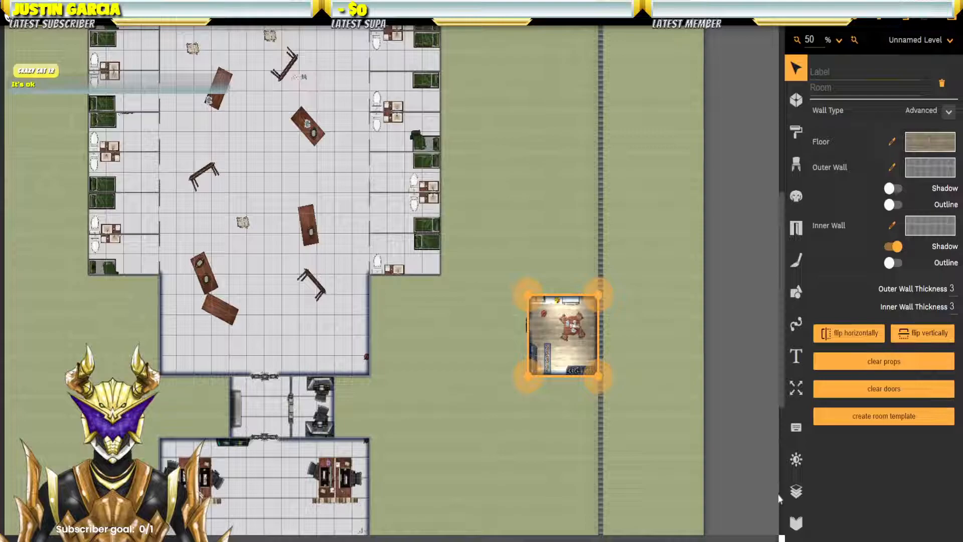
{"action": "left_click", "coordinate": [797, 491]}
{"action": "left_click", "coordinate": [860, 144]}
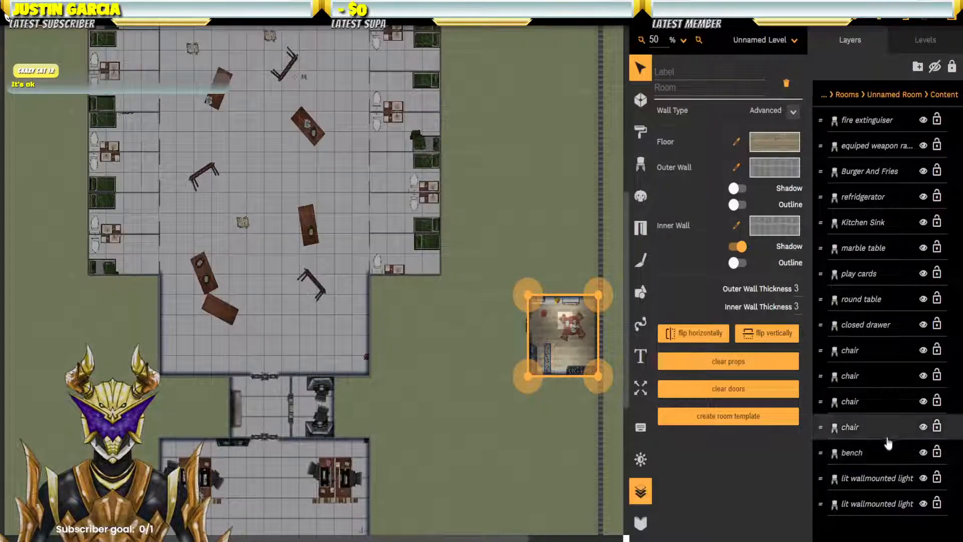
{"action": "left_click", "coordinate": [923, 478]}
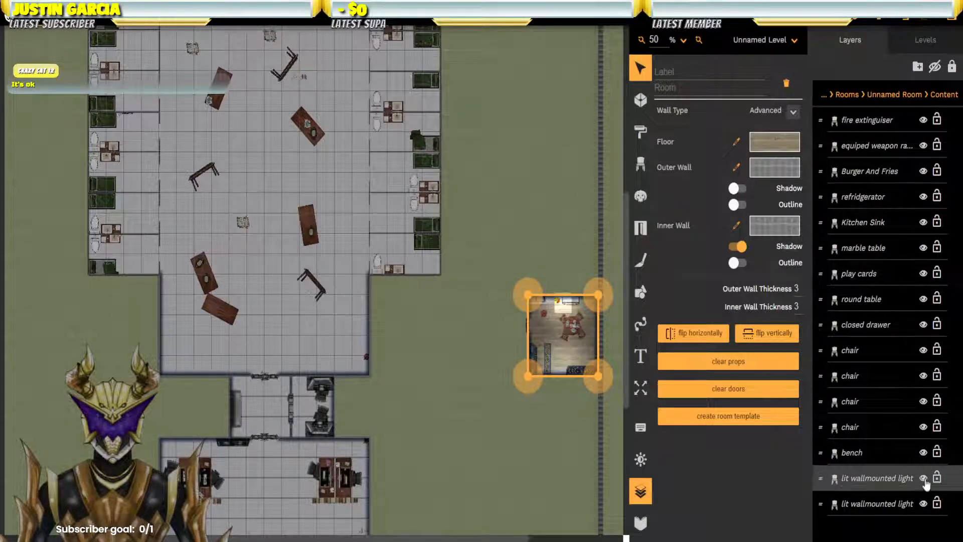
{"action": "left_click", "coordinate": [923, 503]}
{"action": "left_click", "coordinate": [543, 315]}
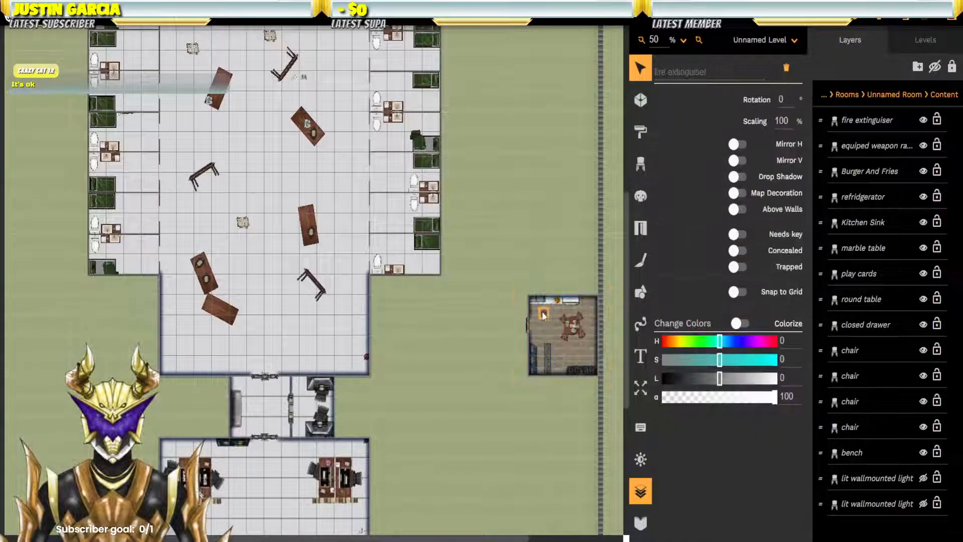
{"action": "left_click_drag", "start_coordinate": [543, 315], "coordinate": [584, 301]}
Step: Hide both lit wallmounted lights in the upper right outbuilding and move its fire extinguisher to the room's upper right corner
{"action": "scroll", "coordinate": [526, 285], "scroll_direction": "up", "scroll_amount": 5}
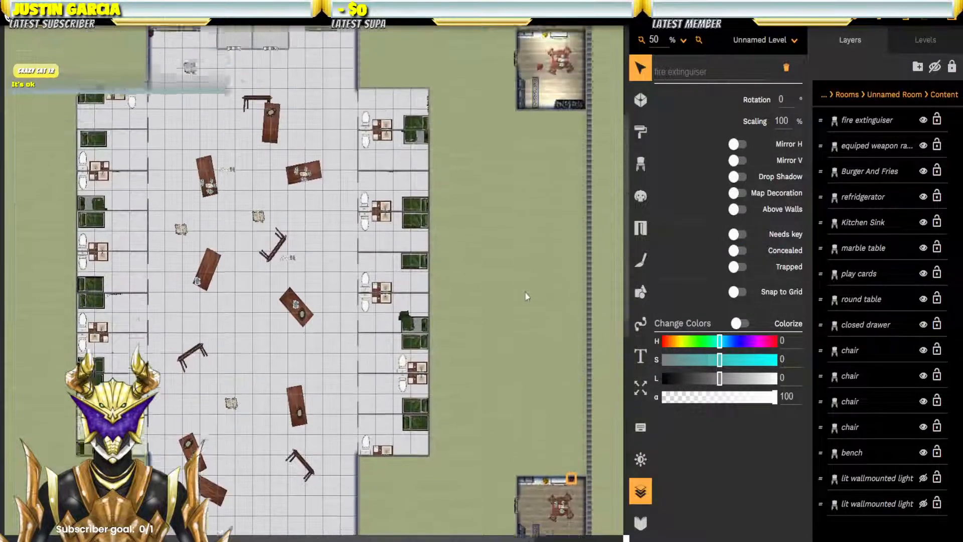
{"action": "left_click", "coordinate": [538, 222]}
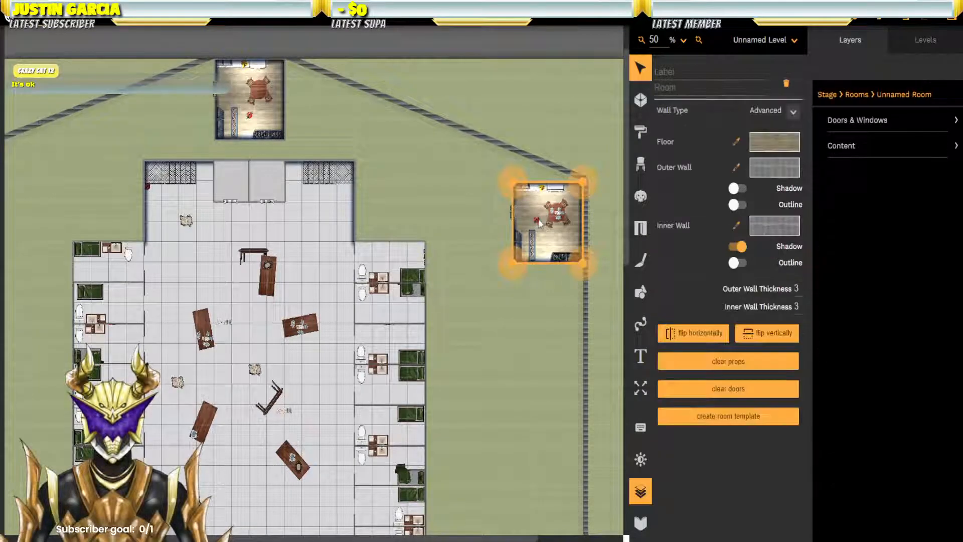
{"action": "left_click", "coordinate": [871, 153]}
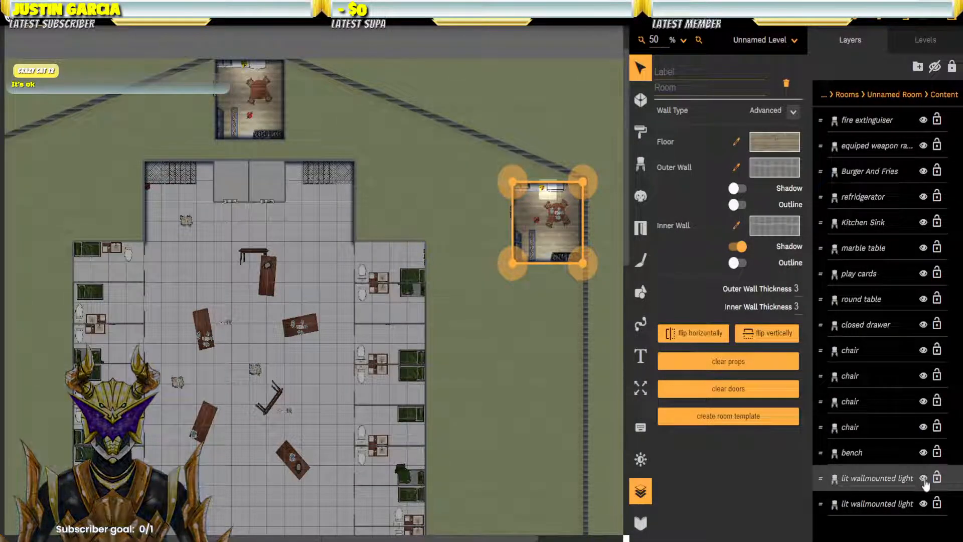
{"action": "left_click", "coordinate": [924, 479]}
{"action": "left_click", "coordinate": [924, 503]}
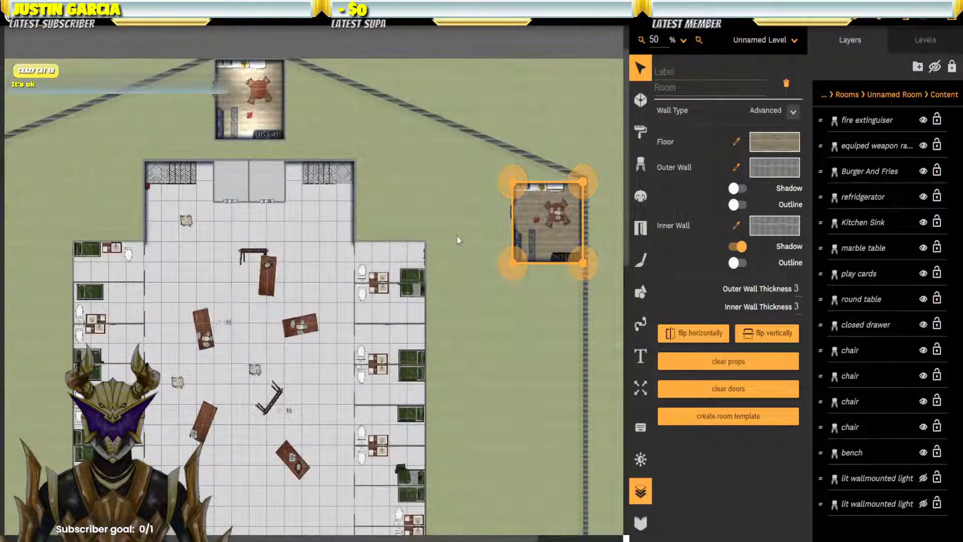
{"action": "left_click", "coordinate": [538, 222]}
{"action": "left_click_drag", "start_coordinate": [539, 224], "coordinate": [571, 190]}
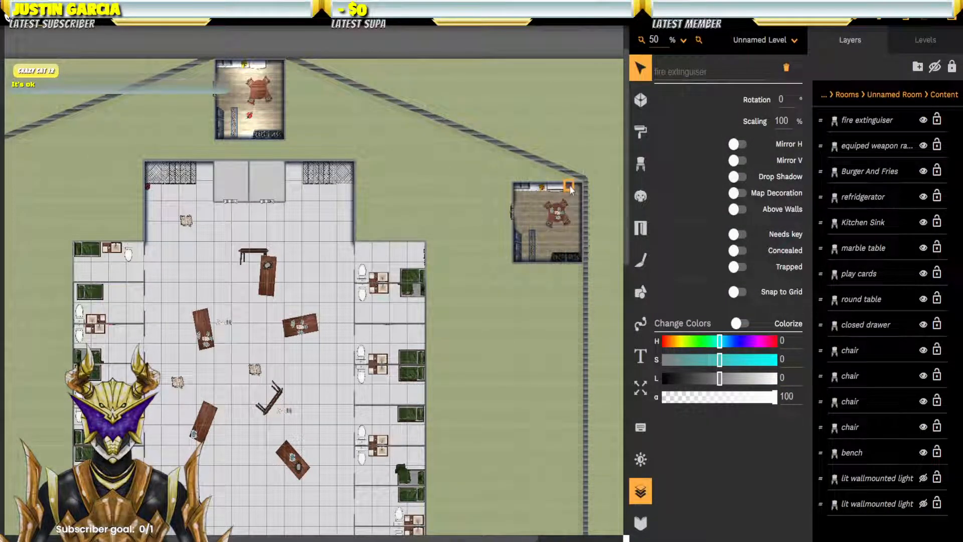
Step: Hide both lit wallmounted lights in the outbuilding above the hall and move its fire extinguisher to the room's upper right corner
{"action": "left_click_drag", "start_coordinate": [377, 111], "coordinate": [544, 211]}
{"action": "left_click", "coordinate": [444, 175]}
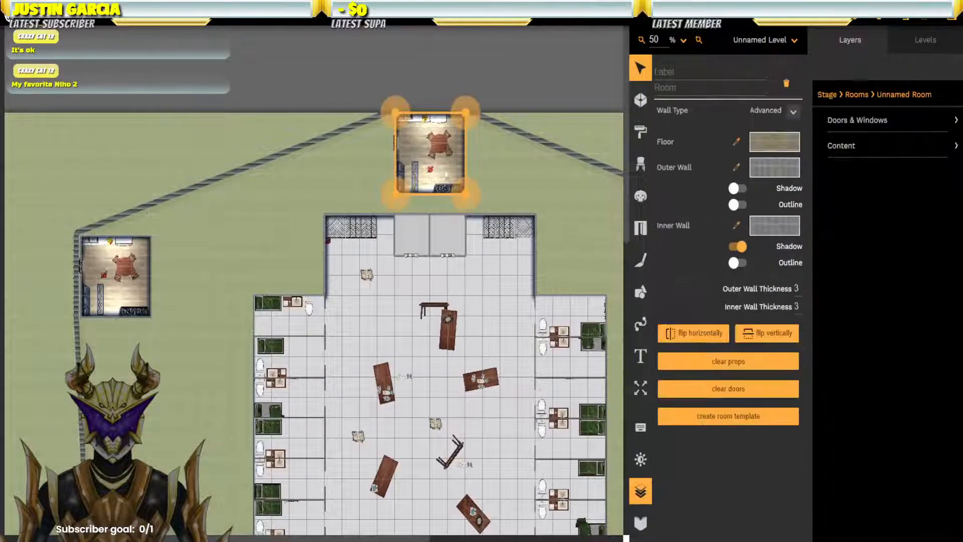
{"action": "left_click", "coordinate": [873, 145]}
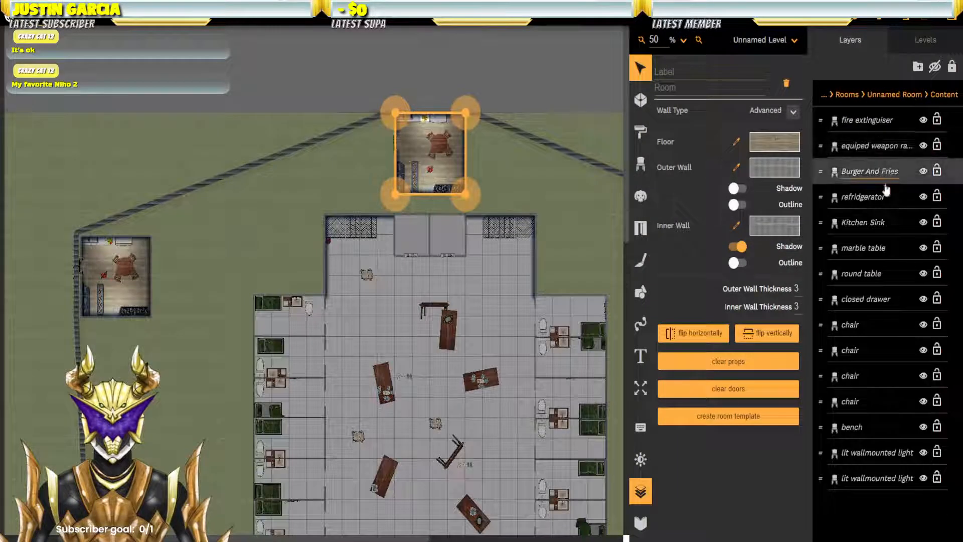
{"action": "left_click", "coordinate": [923, 452]}
{"action": "left_click", "coordinate": [923, 479]}
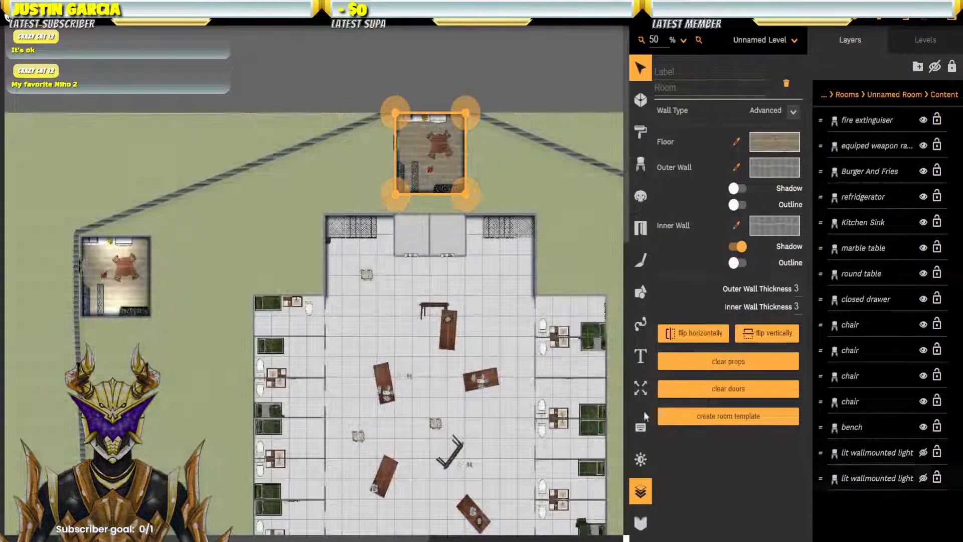
{"action": "left_click", "coordinate": [431, 170]}
{"action": "left_click_drag", "start_coordinate": [430, 171], "coordinate": [450, 117]}
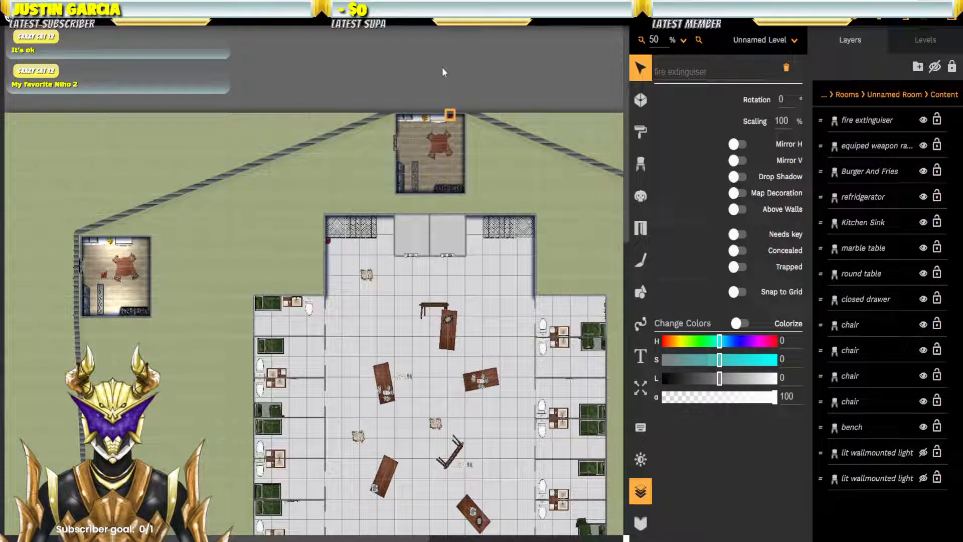
Step: Hide both lit wallmounted lights in the upper left outbuilding and move its fire extinguisher to the room's upper right corner
{"action": "left_click_drag", "start_coordinate": [272, 236], "coordinate": [518, 221]}
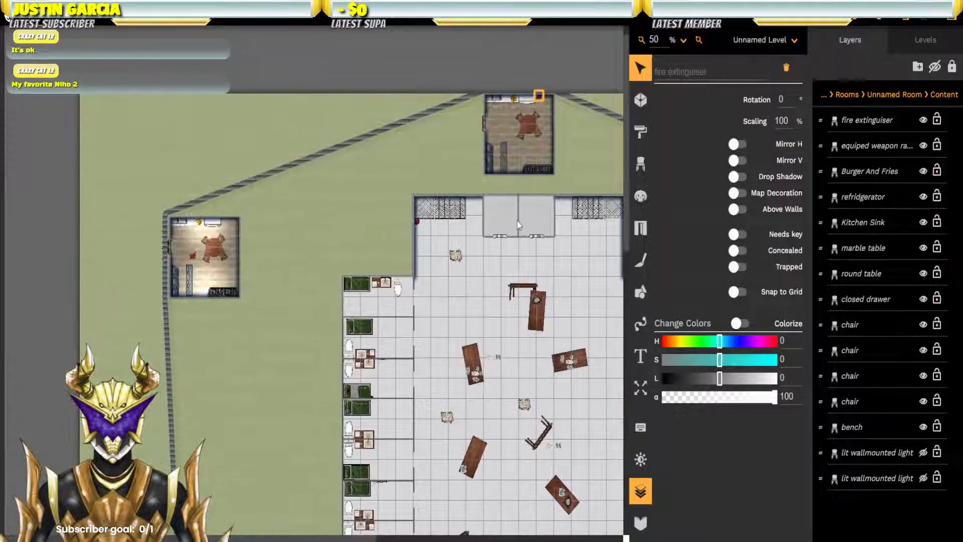
{"action": "left_click", "coordinate": [227, 283]}
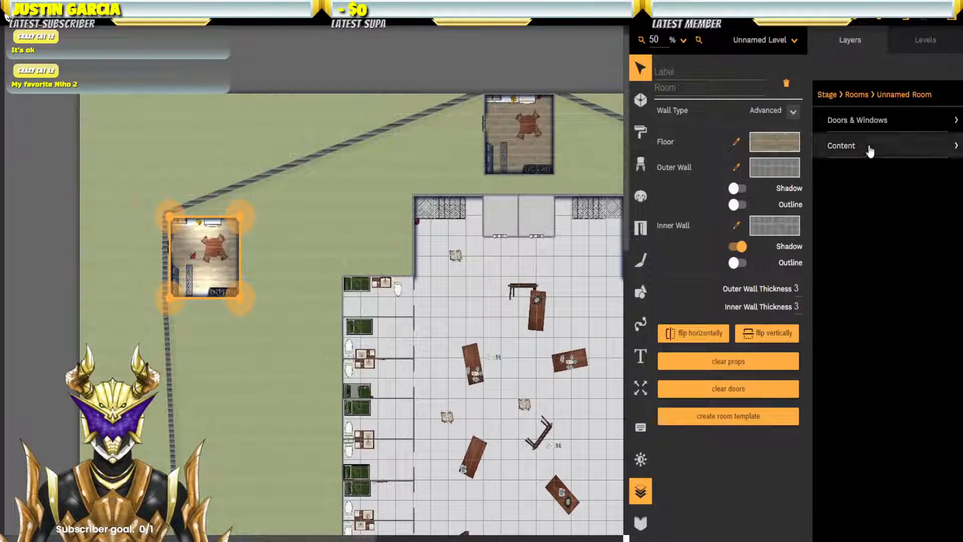
{"action": "left_click", "coordinate": [954, 146]}
{"action": "left_click", "coordinate": [923, 453]}
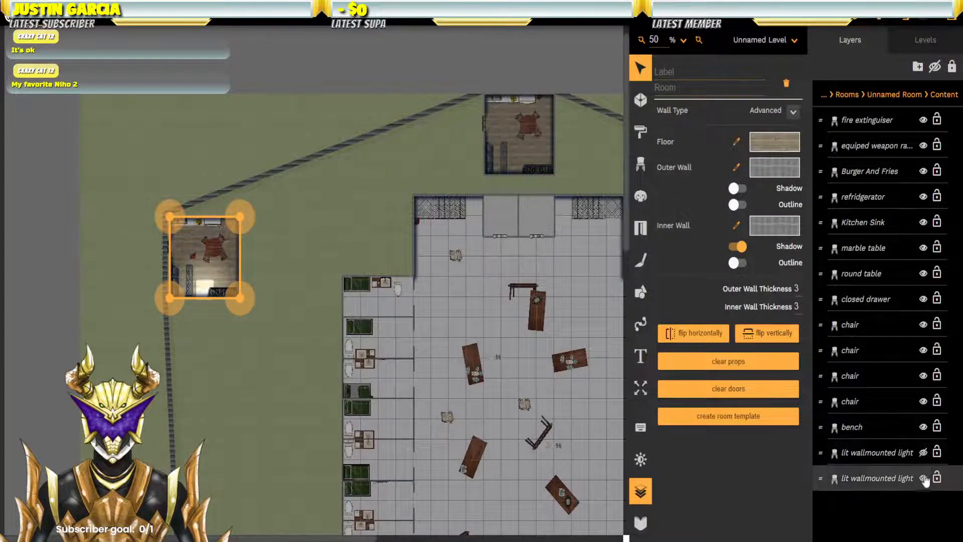
{"action": "left_click", "coordinate": [924, 478]}
{"action": "left_click", "coordinate": [218, 235]}
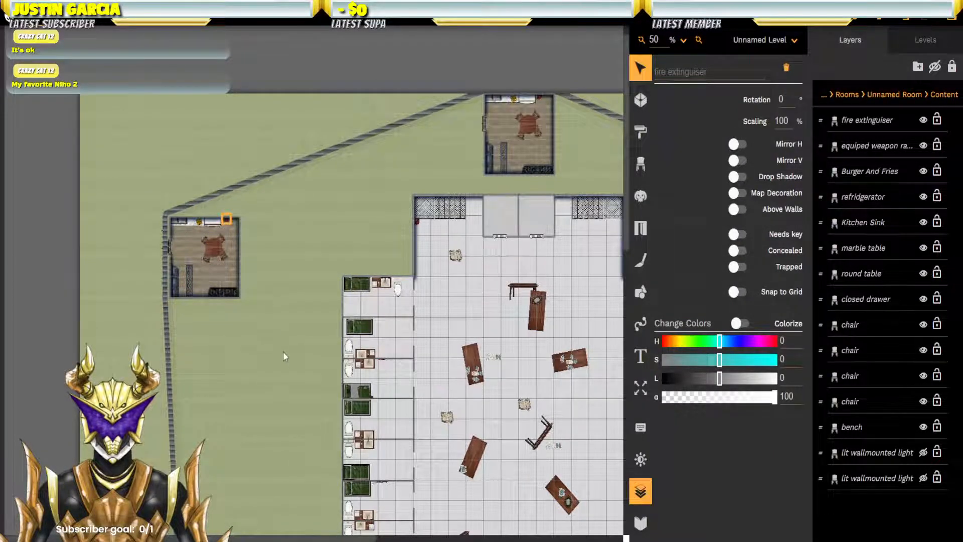
Step: Hide both lit wallmounted lights in the middle left outbuilding and move its fire extinguisher to the room's upper right corner
{"action": "scroll", "coordinate": [282, 346], "scroll_direction": "down", "scroll_amount": 4}
{"action": "scroll", "coordinate": [296, 115], "scroll_direction": "down", "scroll_amount": 4}
{"action": "left_click", "coordinate": [165, 337]}
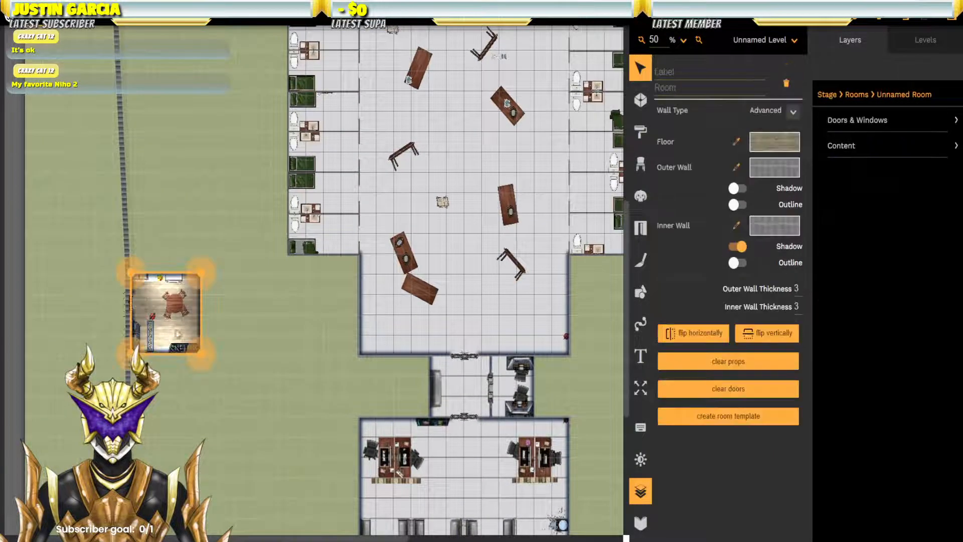
{"action": "left_click", "coordinate": [871, 146]}
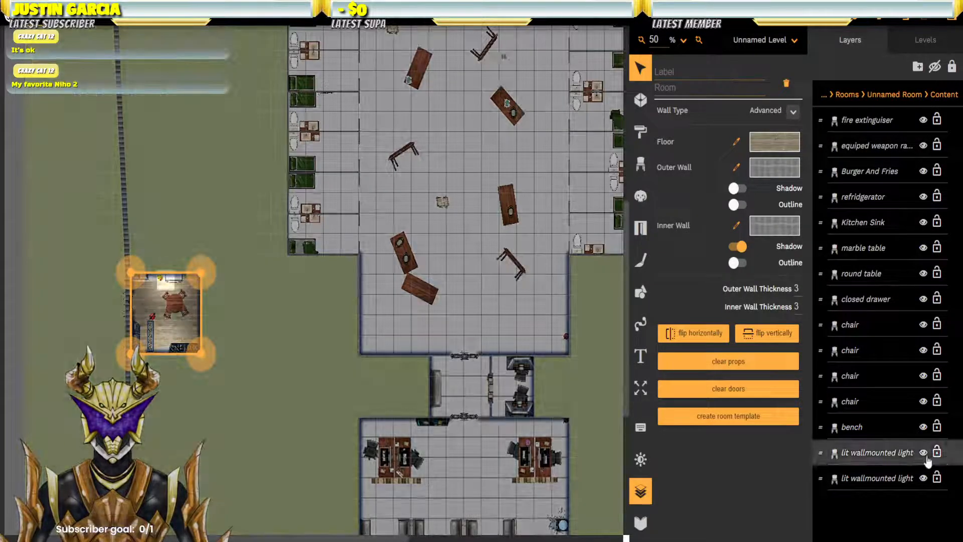
{"action": "left_click", "coordinate": [924, 453]}
{"action": "left_click", "coordinate": [923, 478]}
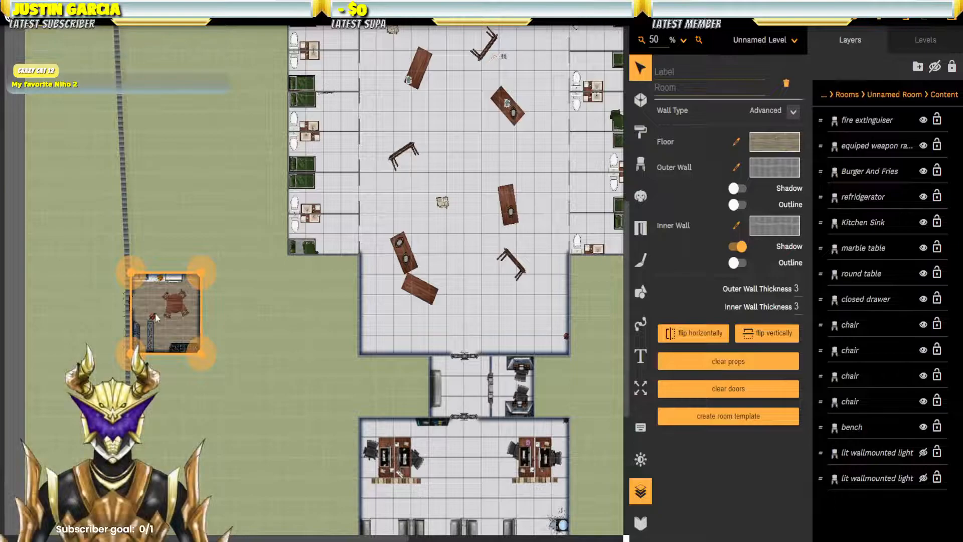
{"action": "left_click", "coordinate": [153, 317]}
{"action": "left_click_drag", "start_coordinate": [152, 321], "coordinate": [186, 280]}
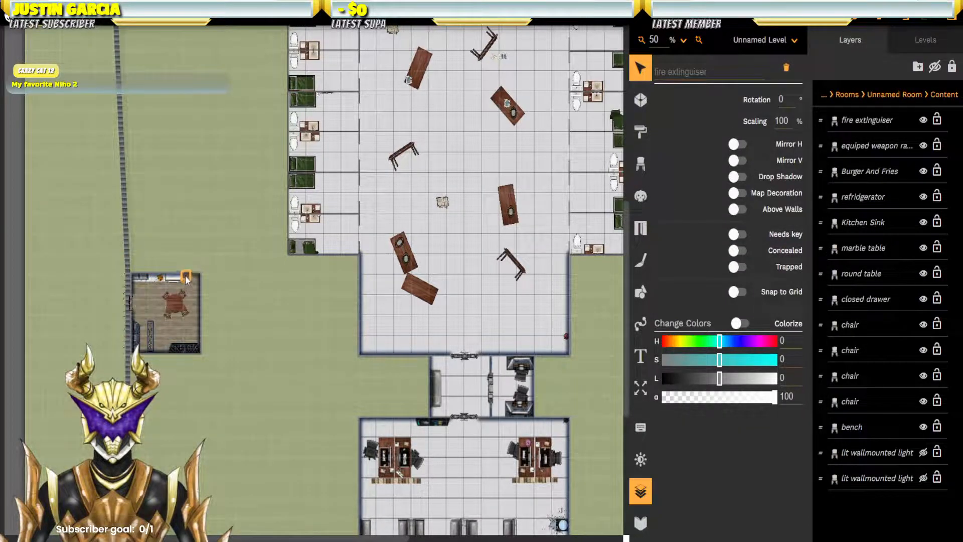
Step: Hide both lit wallmounted lights in the lower left outbuilding and move its fire extinguisher to the room's upper right corner
{"action": "left_click", "coordinate": [371, 413]}
{"action": "scroll", "coordinate": [259, 240], "scroll_direction": "down", "scroll_amount": 5}
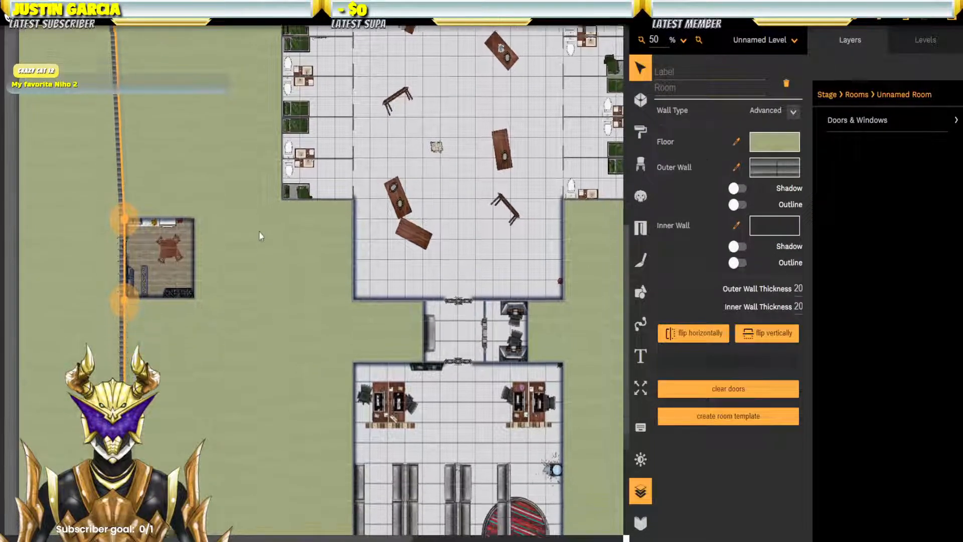
{"action": "left_click", "coordinate": [153, 390]}
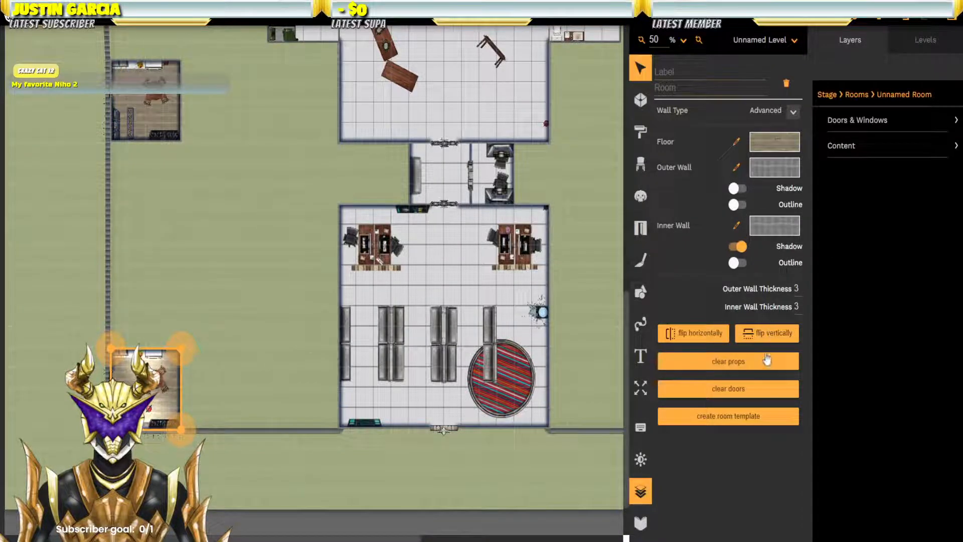
{"action": "left_click", "coordinate": [841, 146]}
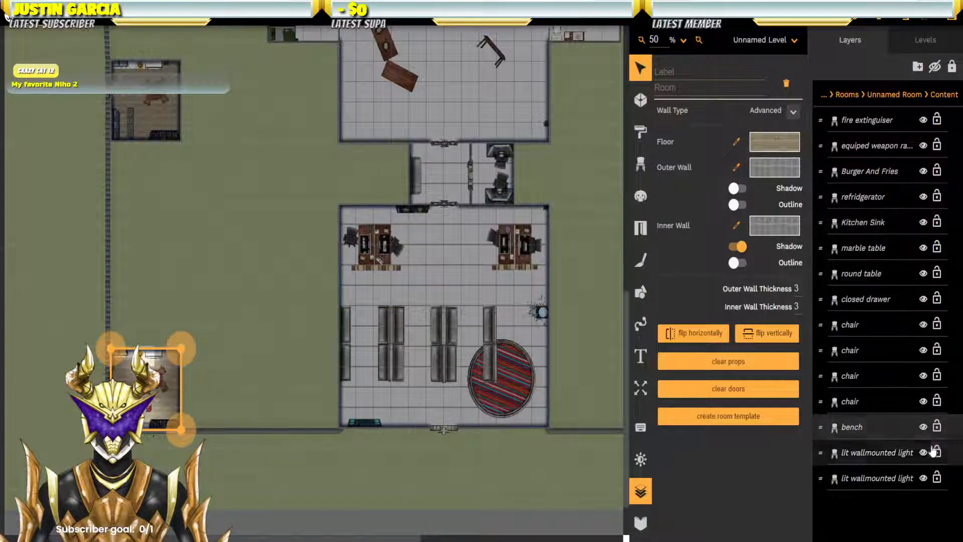
{"action": "left_click", "coordinate": [923, 478]}
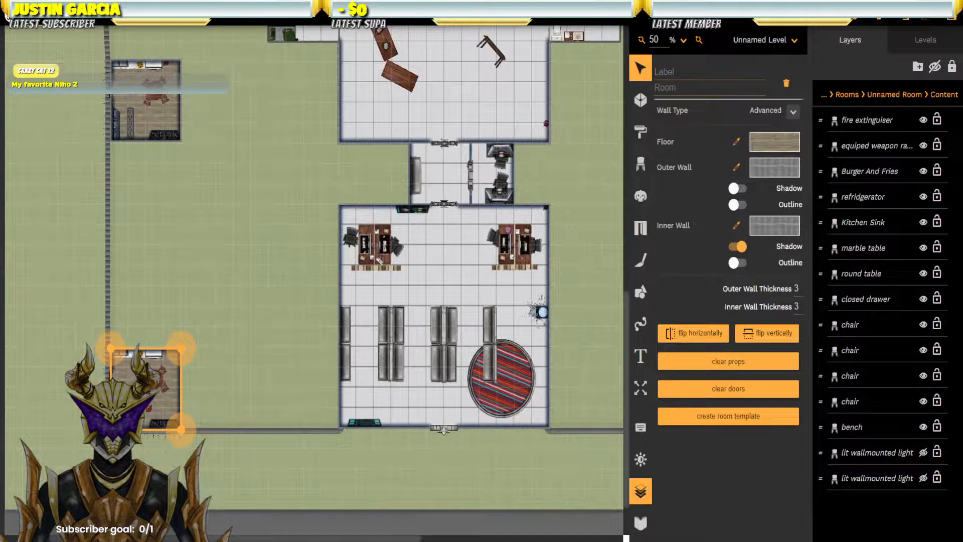
{"action": "left_click", "coordinate": [147, 413]}
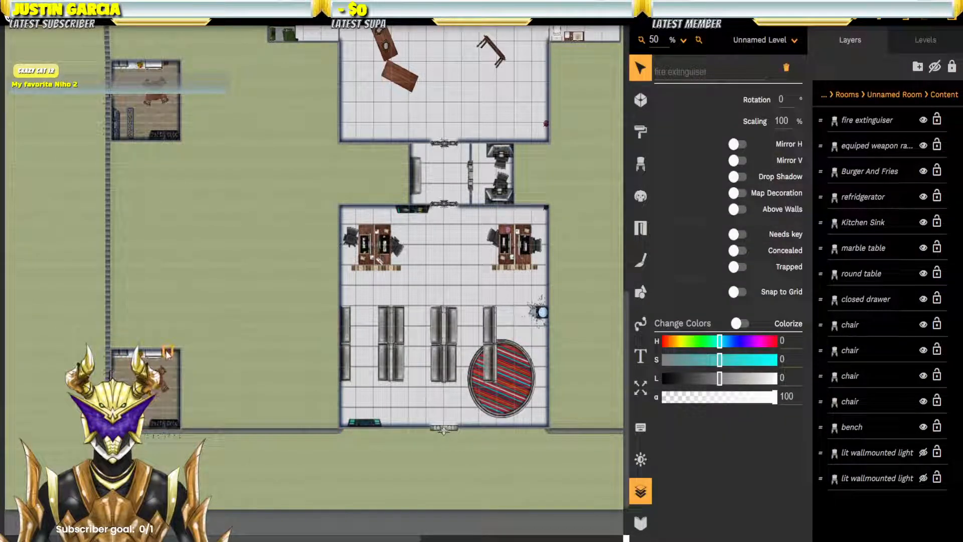
{"action": "left_click", "coordinate": [212, 348]}
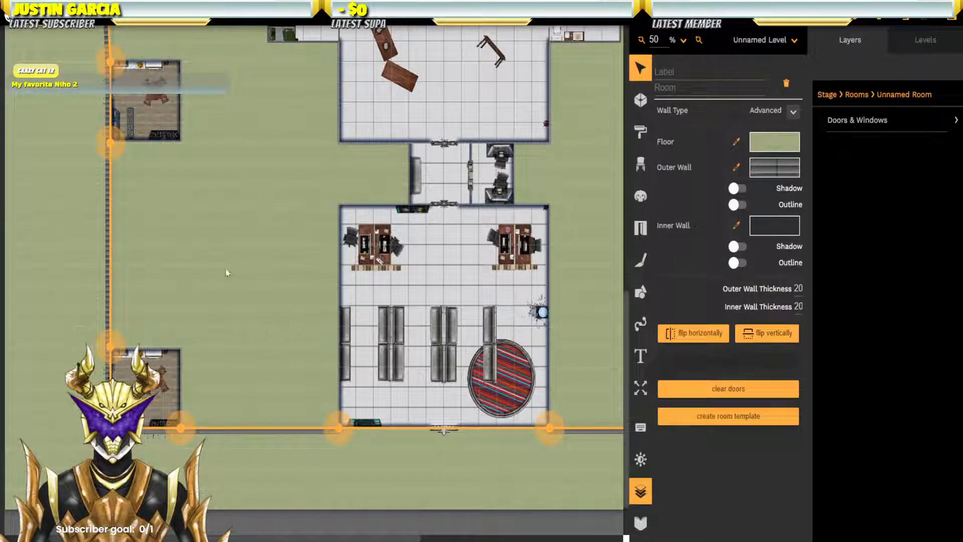
{"action": "left_click_drag", "start_coordinate": [241, 269], "coordinate": [122, 283]}
{"action": "left_click_drag", "start_coordinate": [547, 226], "coordinate": [458, 265]}
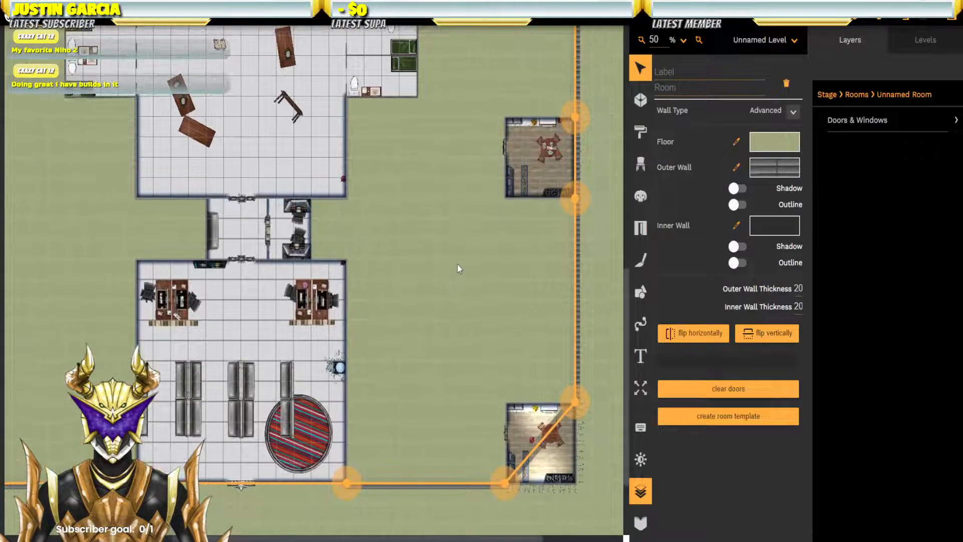
{"action": "left_click_drag", "start_coordinate": [447, 211], "coordinate": [441, 183]}
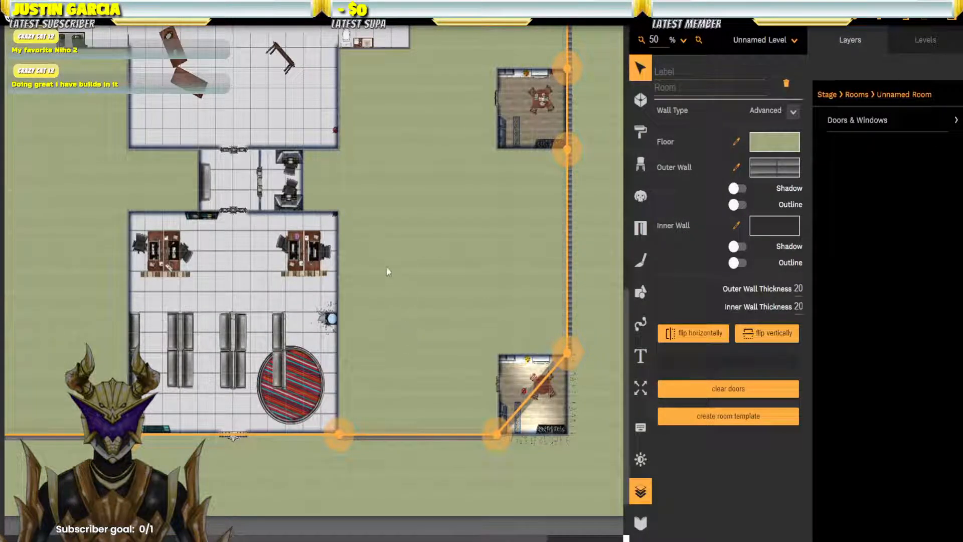
{"action": "left_click_drag", "start_coordinate": [206, 242], "coordinate": [429, 273]}
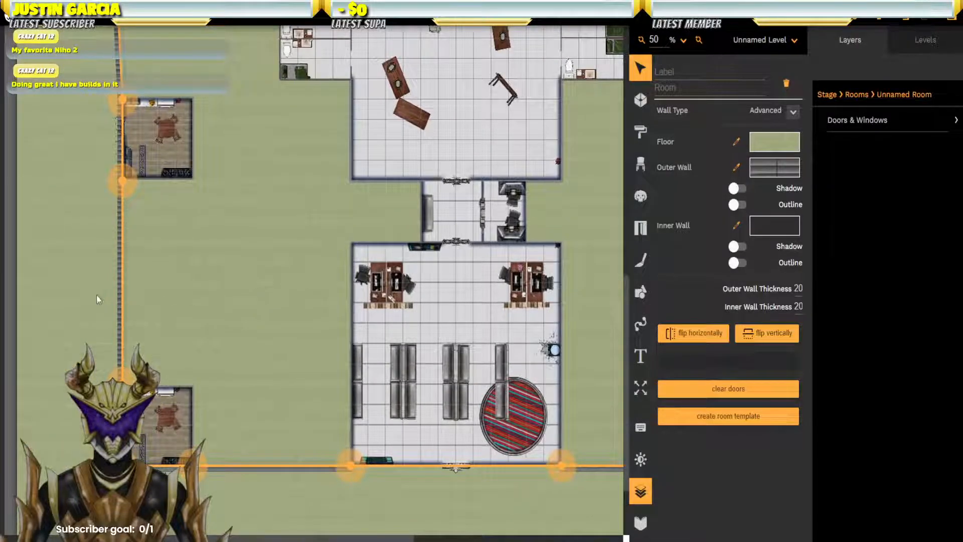
Step: Move the dungeon door of the middle left outbuilding from its left wall to its right wall, facing the hall
{"action": "left_click", "coordinate": [187, 262]}
{"action": "left_click_drag", "start_coordinate": [222, 192], "coordinate": [353, 222]}
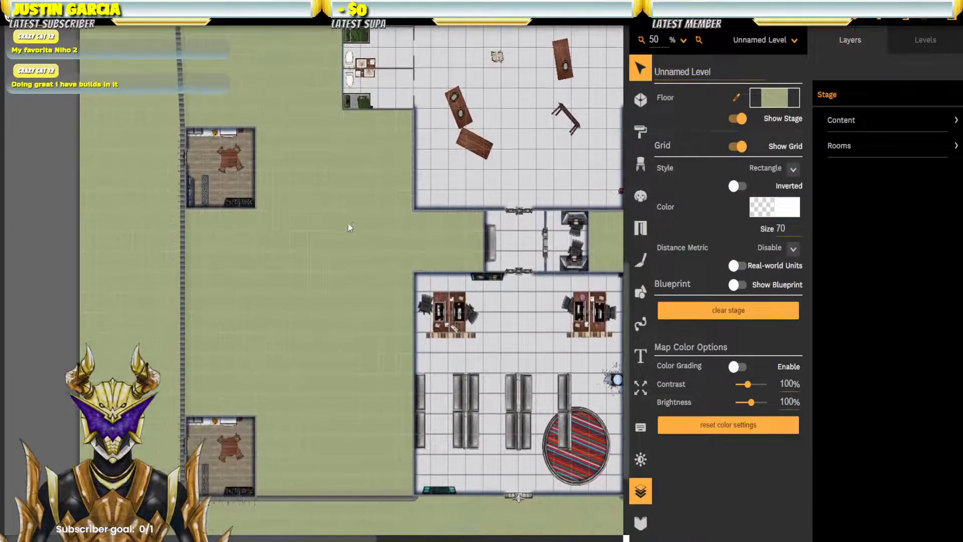
{"action": "left_click", "coordinate": [197, 161]}
{"action": "left_click", "coordinate": [842, 146]}
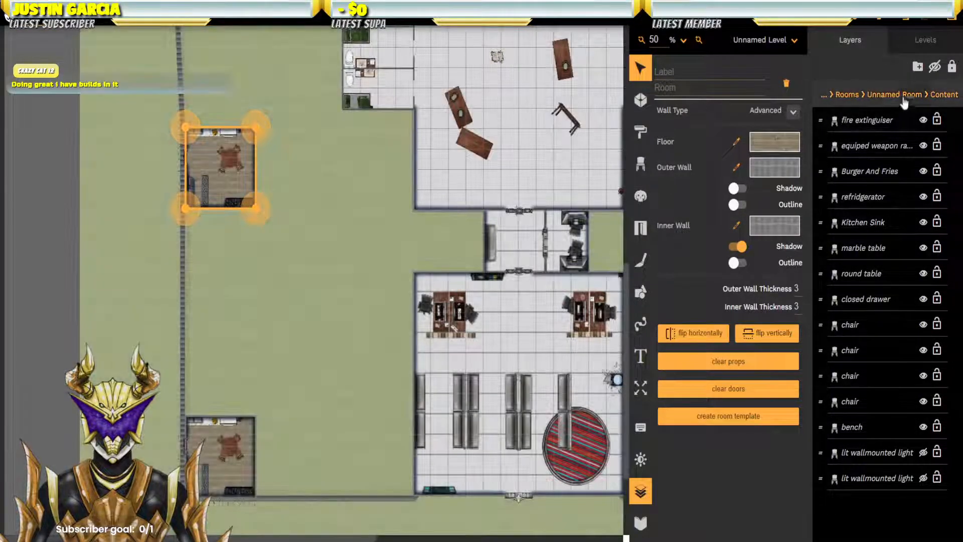
{"action": "left_click", "coordinate": [894, 95]}
{"action": "left_click", "coordinate": [892, 120]}
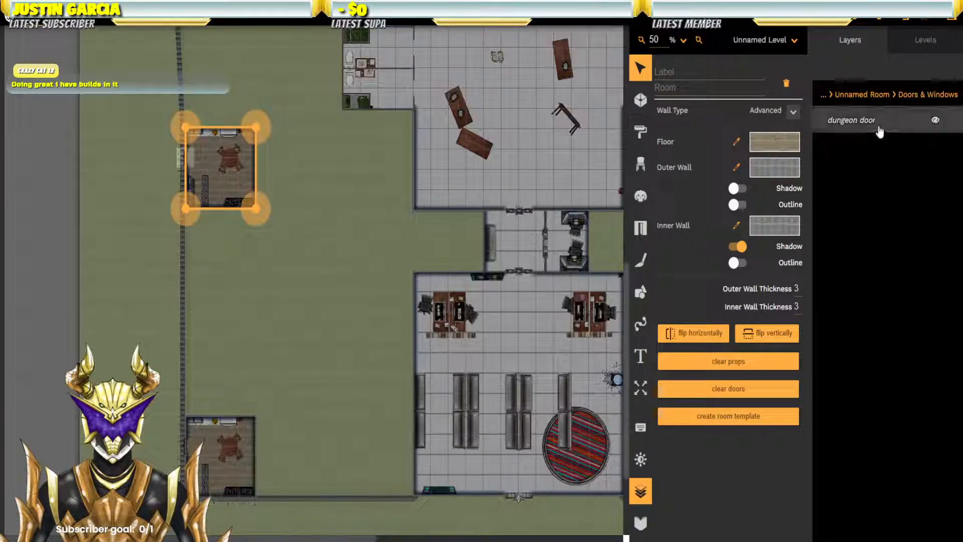
{"action": "left_click", "coordinate": [878, 126]}
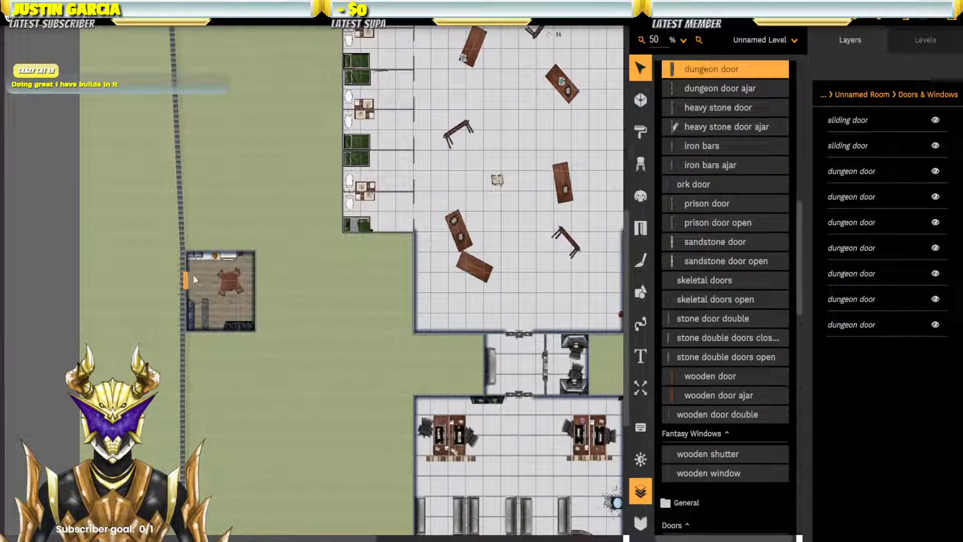
{"action": "left_click_drag", "start_coordinate": [252, 273], "coordinate": [255, 303]}
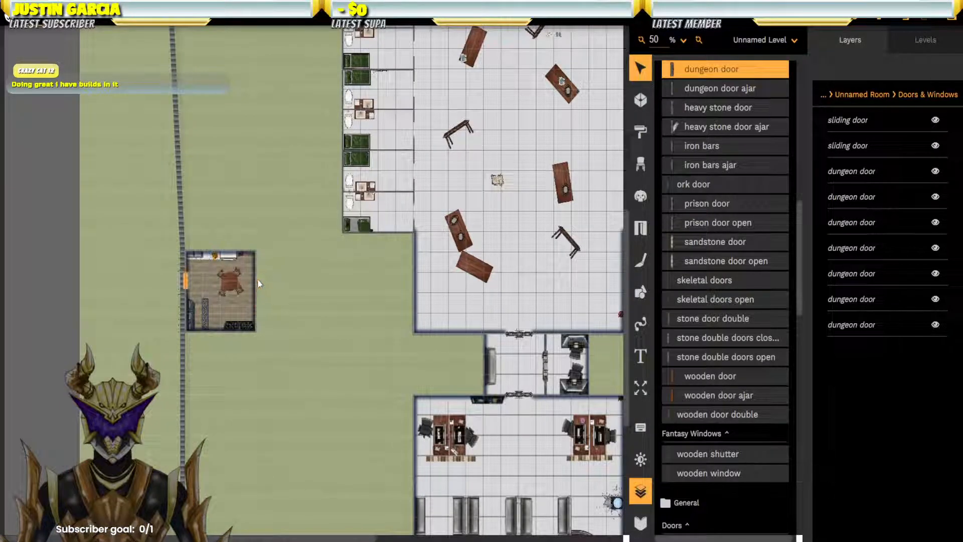
{"action": "left_click", "coordinate": [253, 281]}
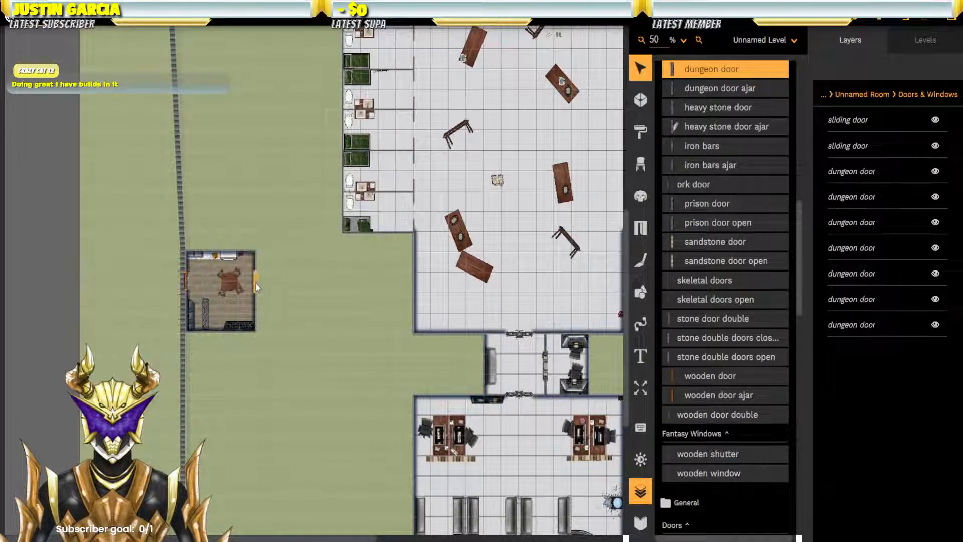
Step: Move the dungeon door of the lower left outbuilding from its left wall to the lower part of its right wall
{"action": "scroll", "coordinate": [251, 301], "scroll_direction": "down", "scroll_amount": 5}
{"action": "left_click", "coordinate": [223, 348]}
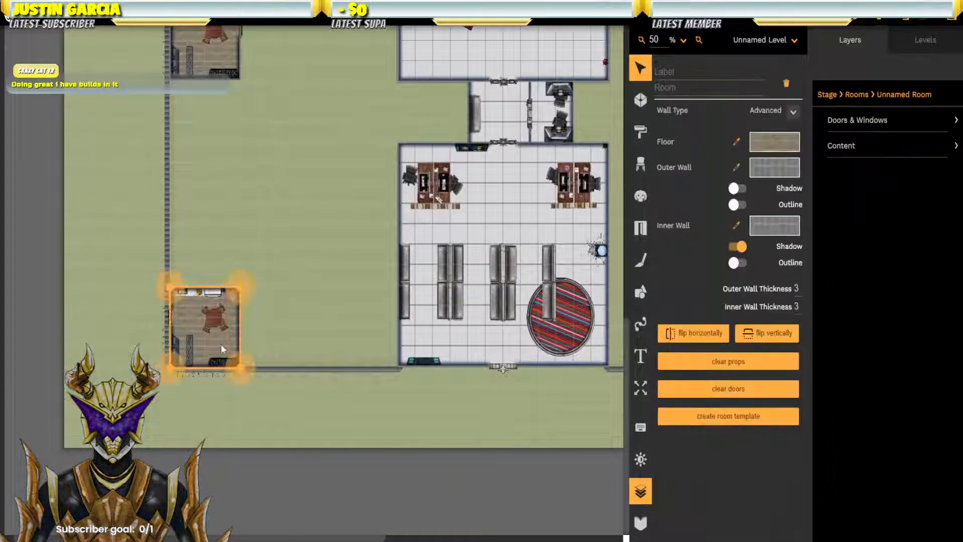
{"action": "left_click", "coordinate": [890, 123]}
{"action": "left_click", "coordinate": [866, 122]}
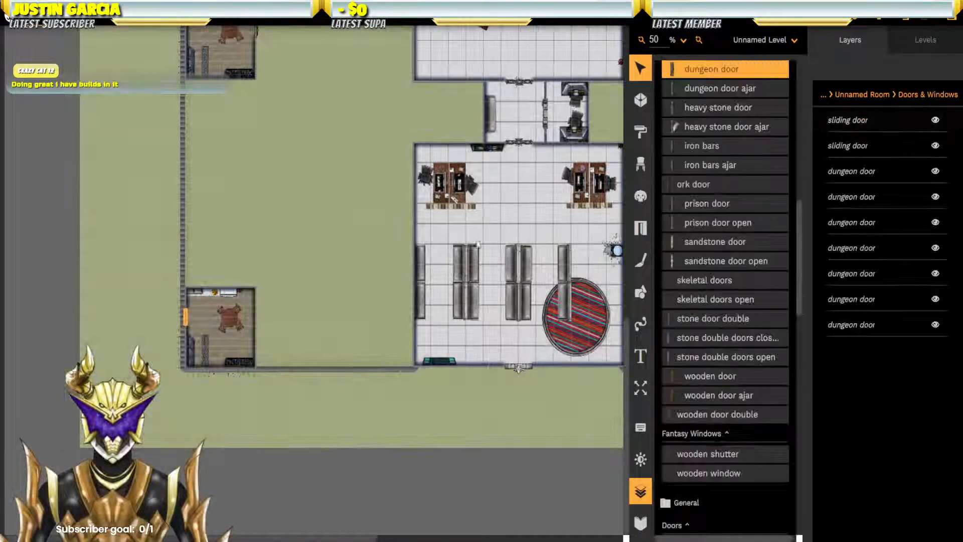
{"action": "left_click", "coordinate": [184, 315]}
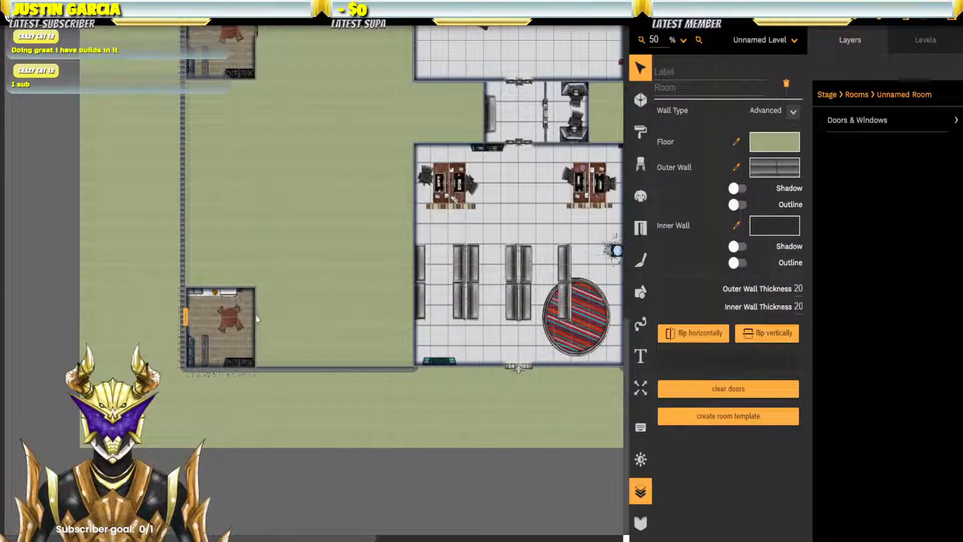
{"action": "left_click", "coordinate": [204, 317]}
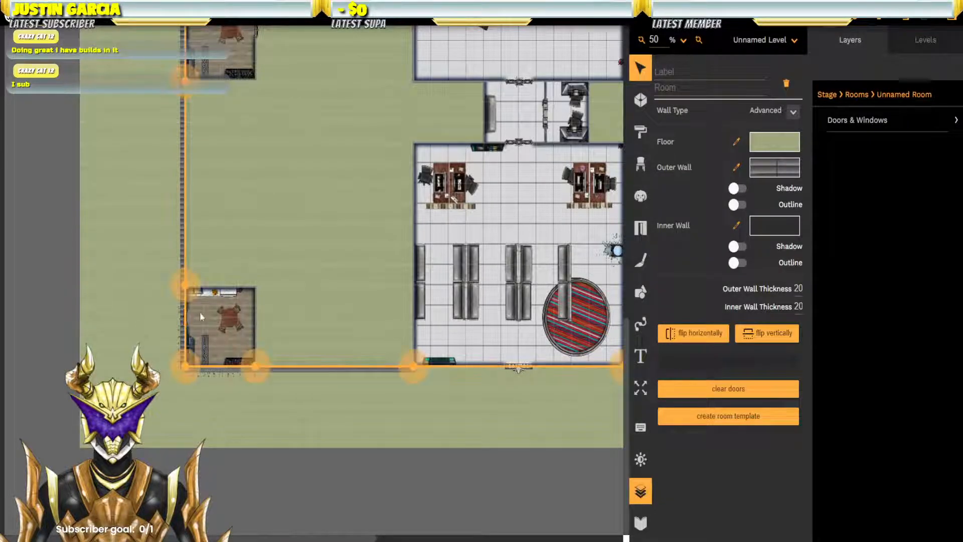
{"action": "left_click", "coordinate": [207, 315]}
{"action": "left_click", "coordinate": [894, 123]}
{"action": "left_click", "coordinate": [186, 318]}
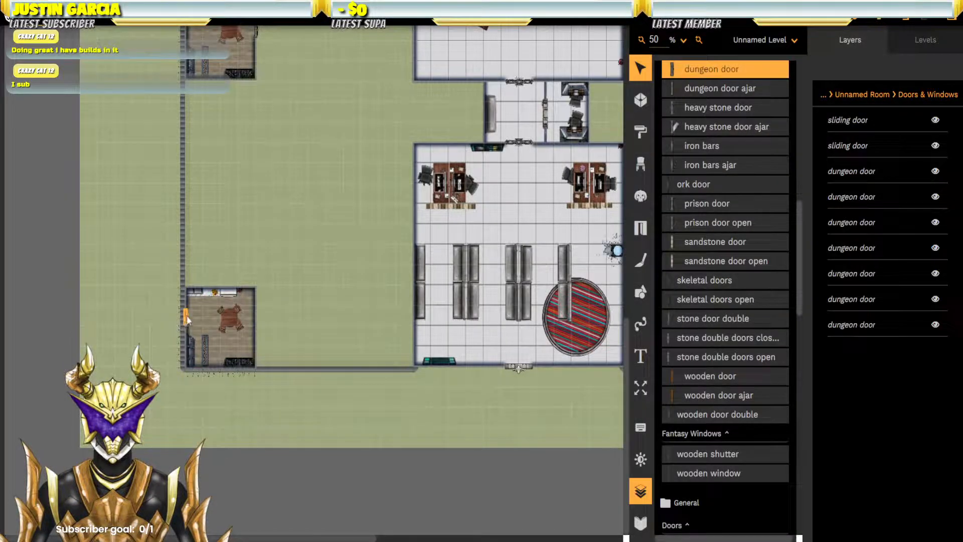
{"action": "mouse_move", "coordinate": [185, 317]}
{"action": "left_mouse_down"}
{"action": "mouse_move", "coordinate": [263, 343]}
{"action": "mouse_move", "coordinate": [255, 339]}
{"action": "left_mouse_up"}
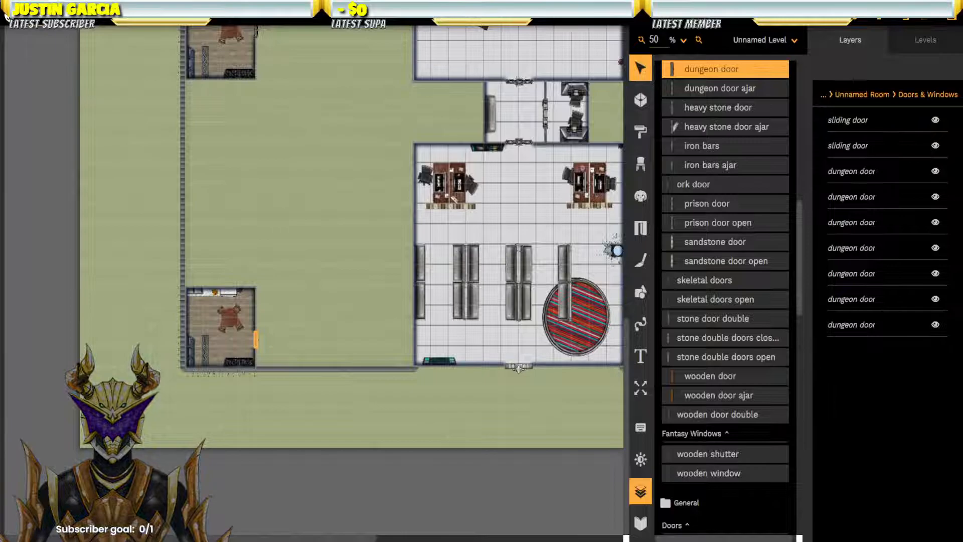
Step: Hide both lit wallmounted lights in the bottom right outbuilding and move its fire extinguisher to the room's upper right corner
{"action": "left_click_drag", "start_coordinate": [388, 208], "coordinate": [307, 316]}
{"action": "left_click_drag", "start_coordinate": [516, 215], "coordinate": [254, 241]}
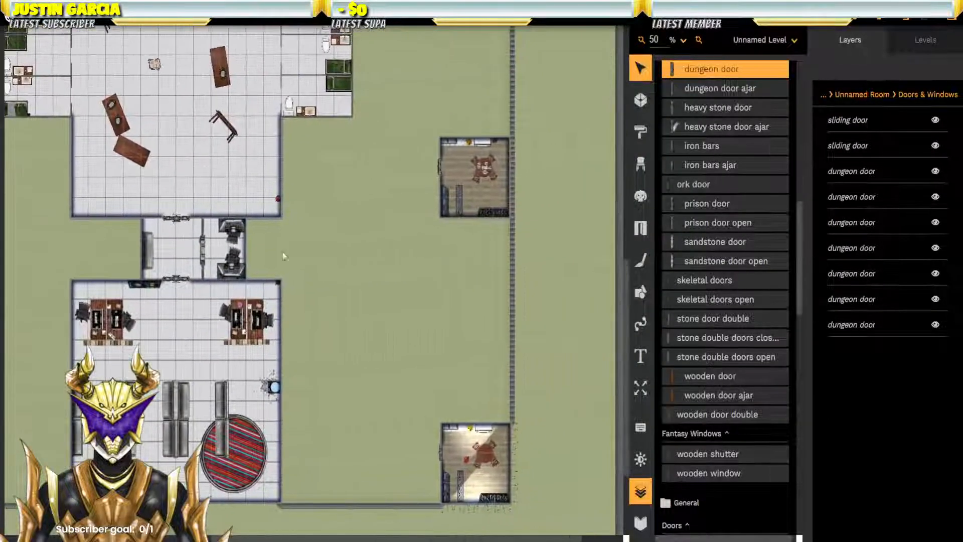
{"action": "left_click_drag", "start_coordinate": [385, 351], "coordinate": [399, 276]}
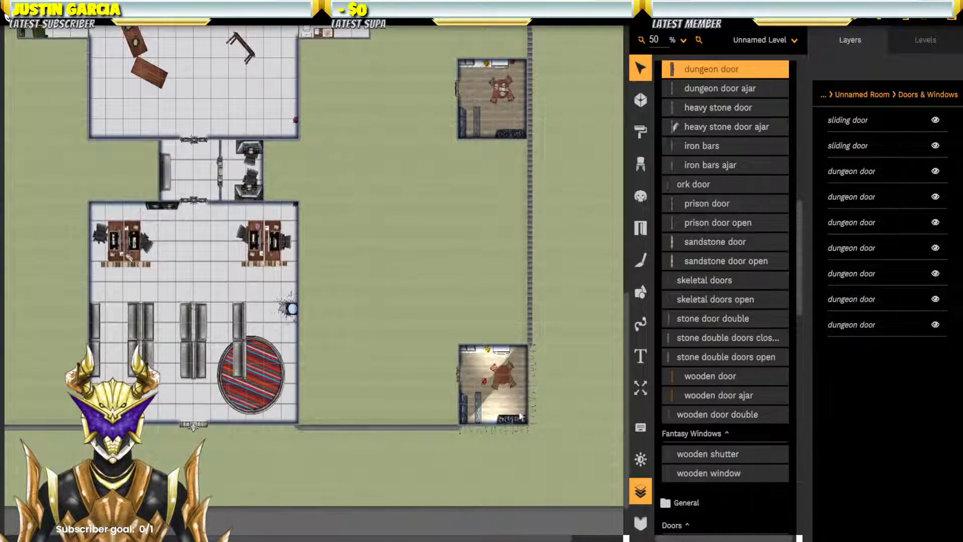
{"action": "left_click", "coordinate": [520, 412]}
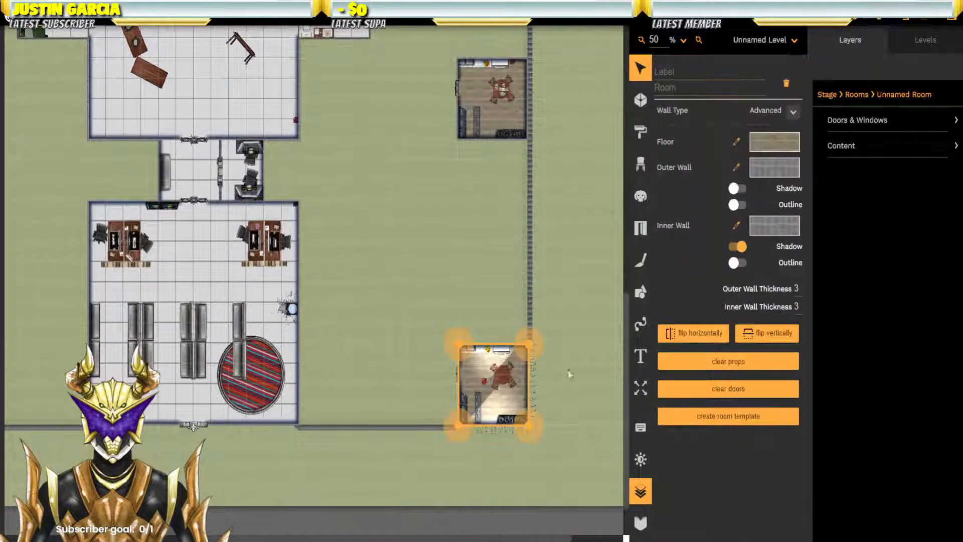
{"action": "left_click", "coordinate": [873, 147]}
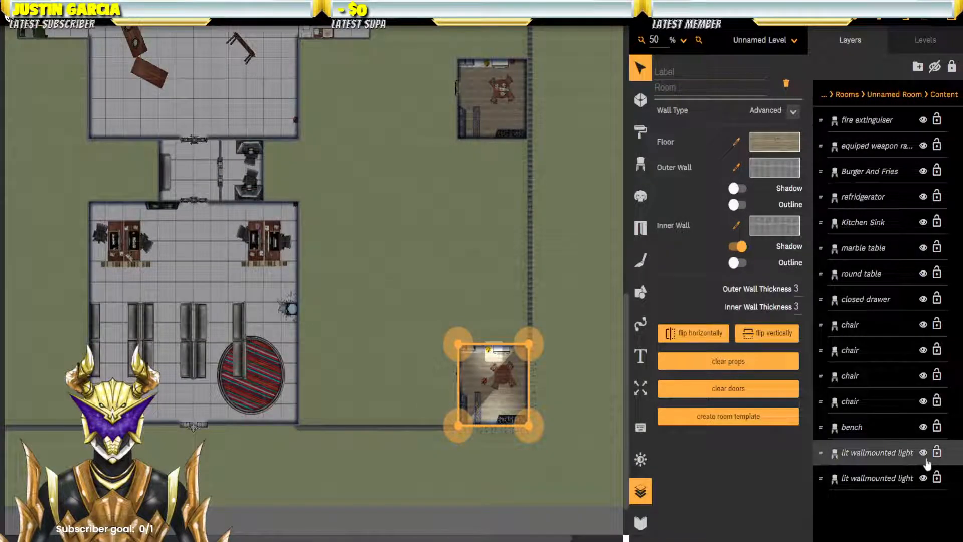
{"action": "left_click", "coordinate": [923, 453]}
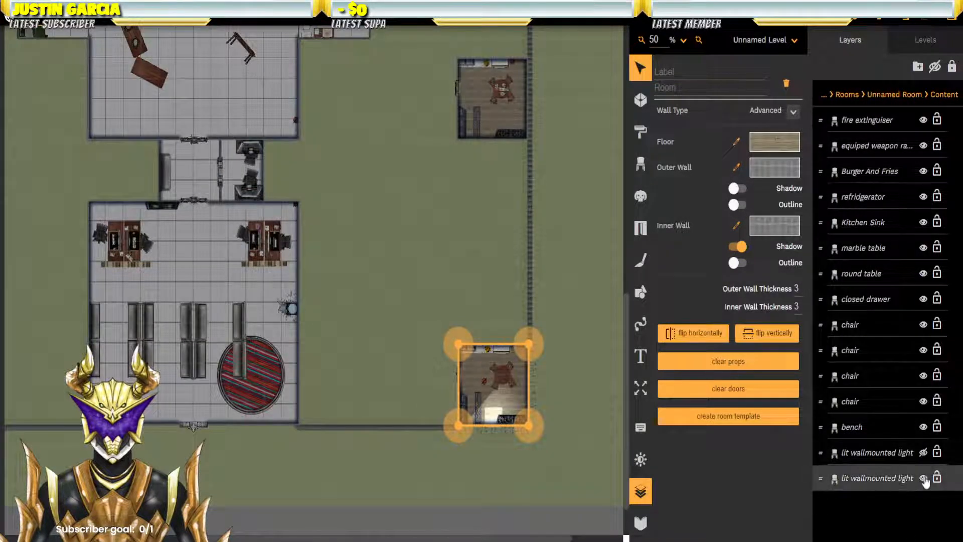
{"action": "left_click", "coordinate": [923, 478]}
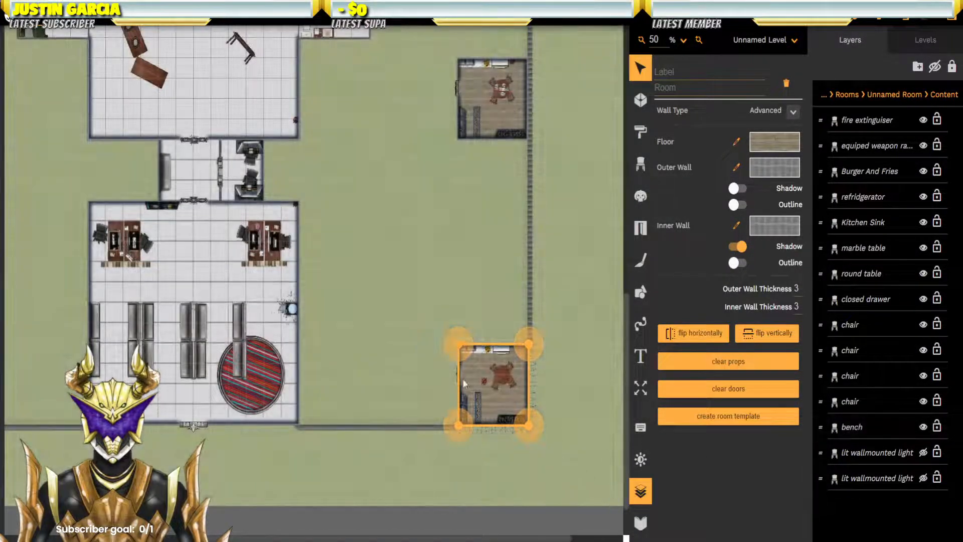
{"action": "left_click", "coordinate": [478, 381]}
{"action": "left_click", "coordinate": [482, 378]}
{"action": "left_click", "coordinate": [483, 380]}
{"action": "left_click", "coordinate": [510, 350]}
Step: Move the dungeon door of the upper left outbuilding from its left wall to its bottom wall
{"action": "scroll", "coordinate": [492, 389], "scroll_direction": "down", "scroll_amount": 10}
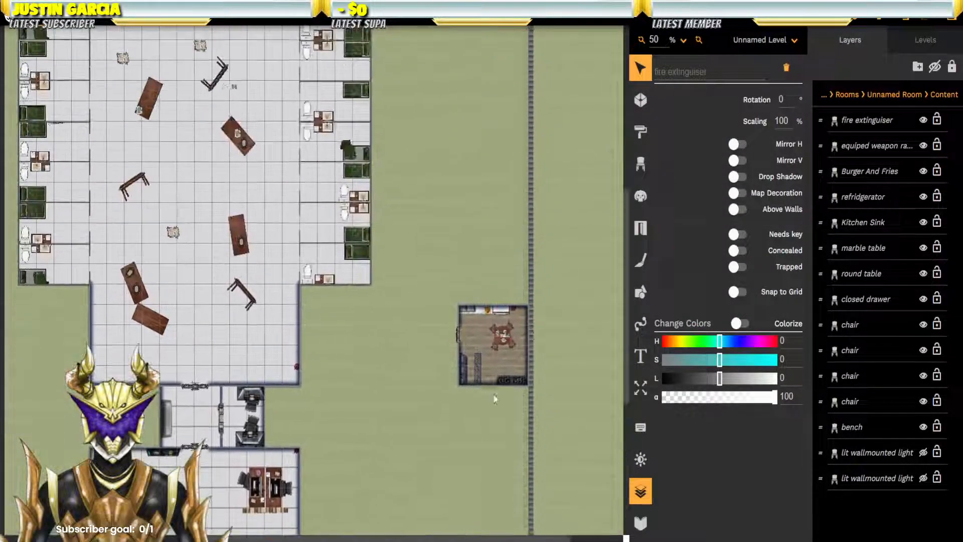
{"action": "left_click_drag", "start_coordinate": [492, 390], "coordinate": [501, 495]}
{"action": "left_click_drag", "start_coordinate": [470, 205], "coordinate": [612, 283]}
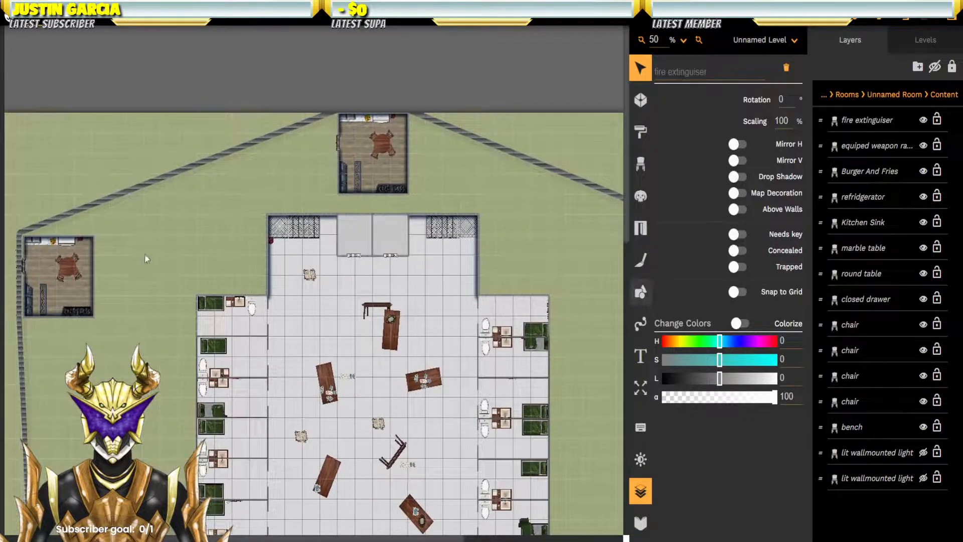
{"action": "left_click_drag", "start_coordinate": [201, 259], "coordinate": [348, 246]}
{"action": "left_click", "coordinate": [210, 289]}
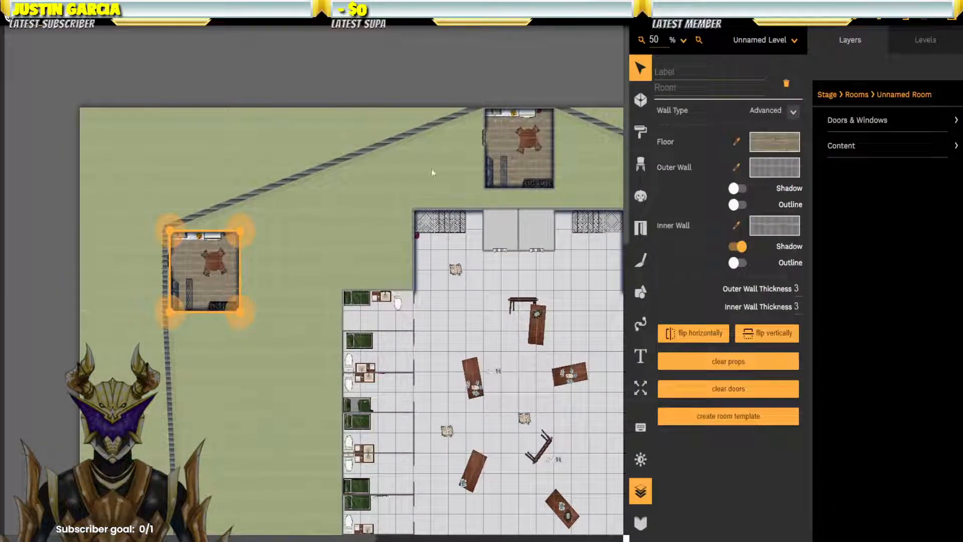
{"action": "left_click", "coordinate": [855, 124]}
{"action": "left_click", "coordinate": [874, 123]}
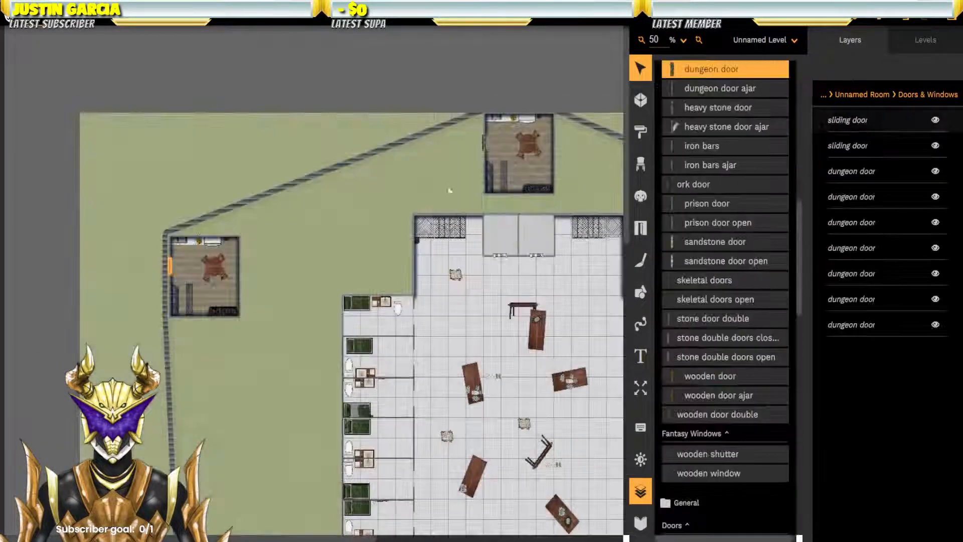
{"action": "left_click_drag", "start_coordinate": [170, 265], "coordinate": [200, 318]}
{"action": "left_click", "coordinate": [283, 306]}
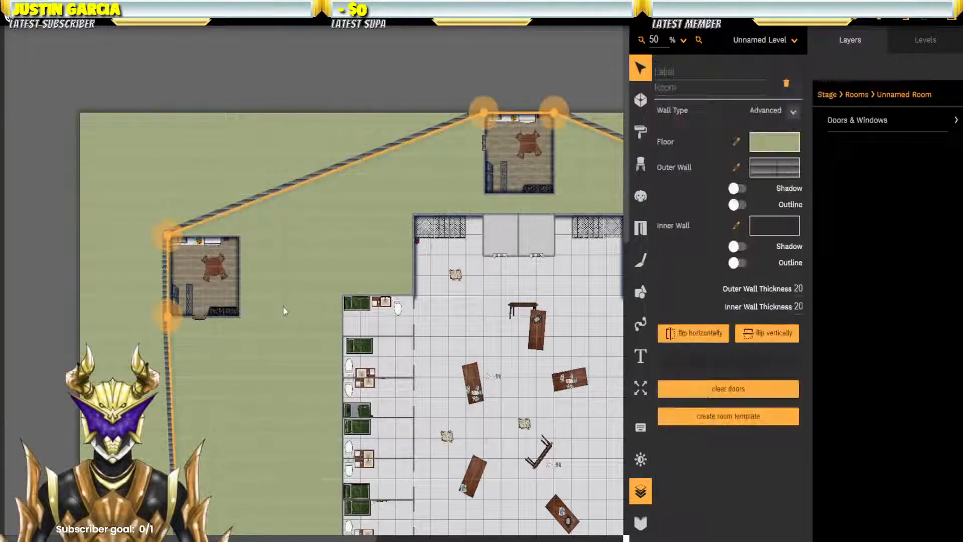
Step: Look over the map from the upper left outbuilding down to the lower hall and the right outbuildings
{"action": "left_click_drag", "start_coordinate": [284, 366], "coordinate": [167, 219]}
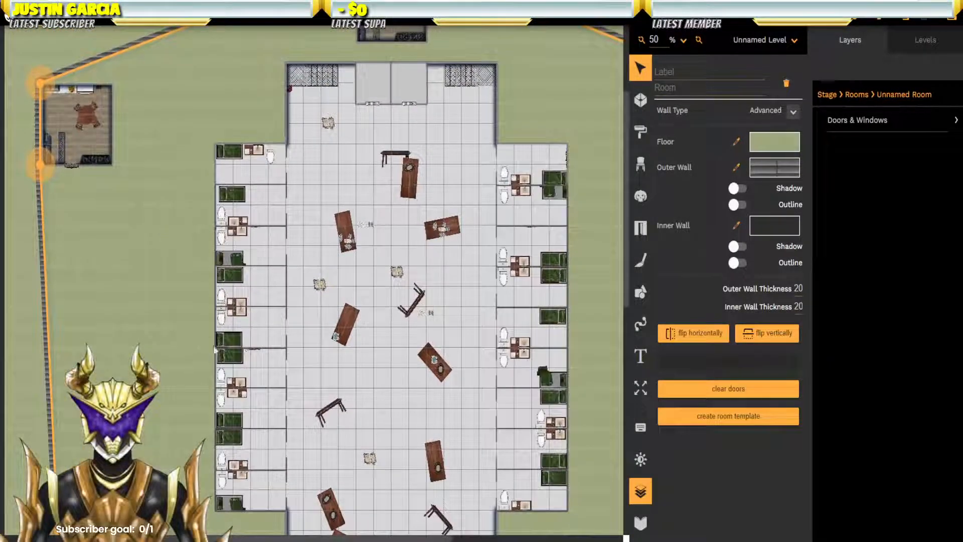
{"action": "left_click_drag", "start_coordinate": [476, 452], "coordinate": [426, 75]}
{"action": "left_click_drag", "start_coordinate": [521, 381], "coordinate": [339, 242]}
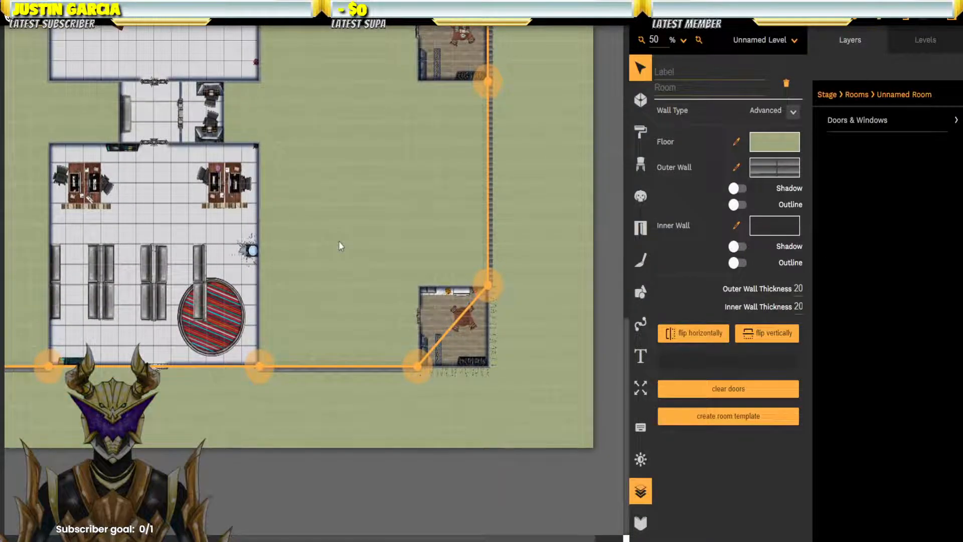
{"action": "scroll", "coordinate": [339, 246], "scroll_direction": "up", "scroll_amount": 9}
{"action": "scroll", "coordinate": [339, 246], "scroll_direction": "down", "scroll_amount": 3}
{"action": "scroll", "coordinate": [340, 243], "scroll_direction": "down", "scroll_amount": 5}
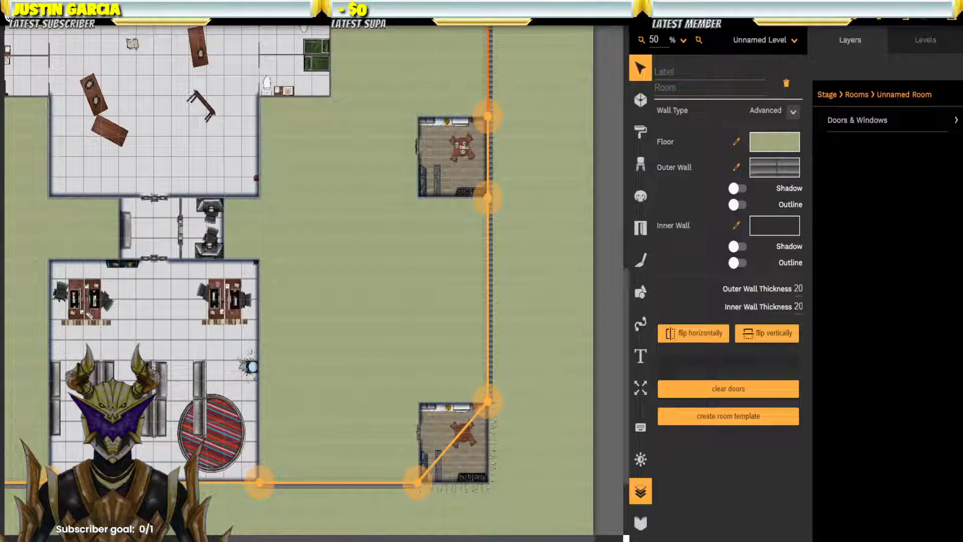
Step: Switch to the Heroes Unlimited G.M.'s Guide PDF and view the full-page illustration of Shock on page 122
{"action": "key", "text": "ctrl+Tab"}
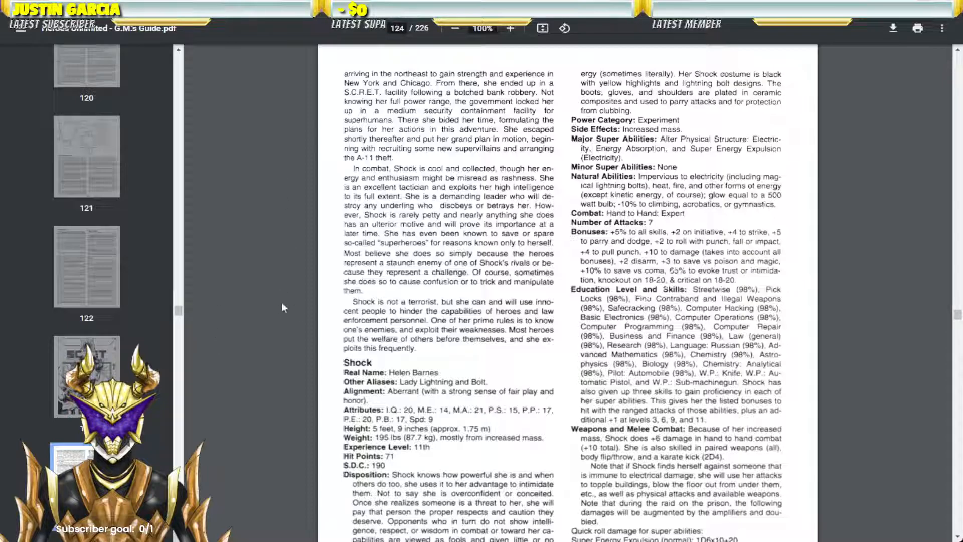
{"action": "scroll", "coordinate": [289, 298], "scroll_direction": "up", "scroll_amount": 7}
{"action": "scroll", "coordinate": [289, 292], "scroll_direction": "up", "scroll_amount": 10}
{"action": "scroll", "coordinate": [289, 292], "scroll_direction": "down", "scroll_amount": 4}
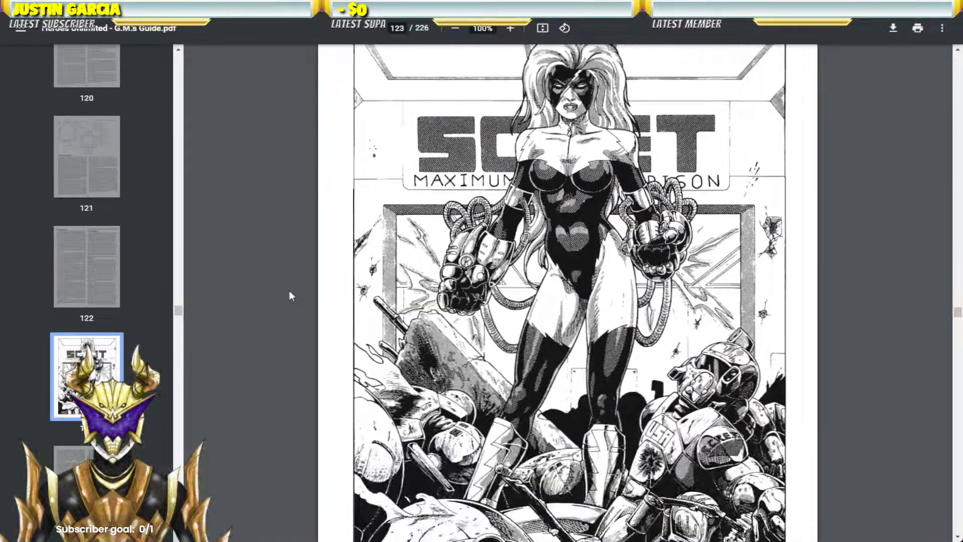
{"action": "scroll", "coordinate": [287, 275], "scroll_direction": "up", "scroll_amount": 2}
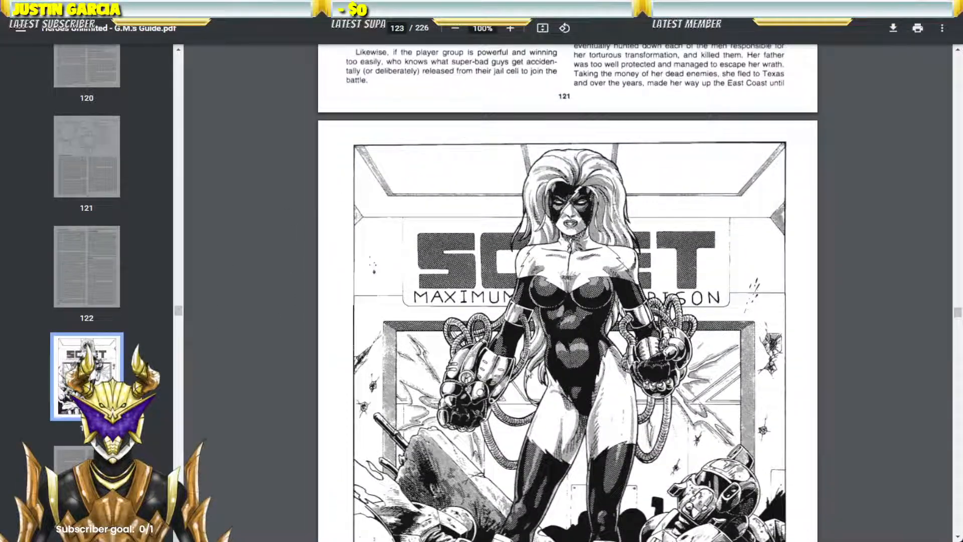
{"action": "scroll", "coordinate": [281, 237], "scroll_direction": "down", "scroll_amount": 3}
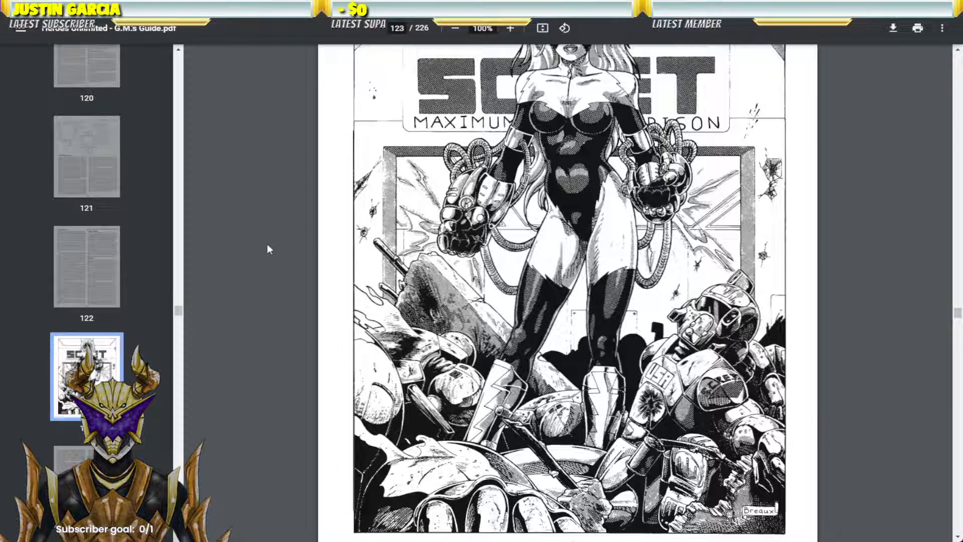
Step: Read Shock's combat behaviour, attributes and disposition on page 123 of the guide
{"action": "scroll", "coordinate": [267, 244], "scroll_direction": "down", "scroll_amount": 5}
{"action": "scroll", "coordinate": [275, 252], "scroll_direction": "down", "scroll_amount": 3}
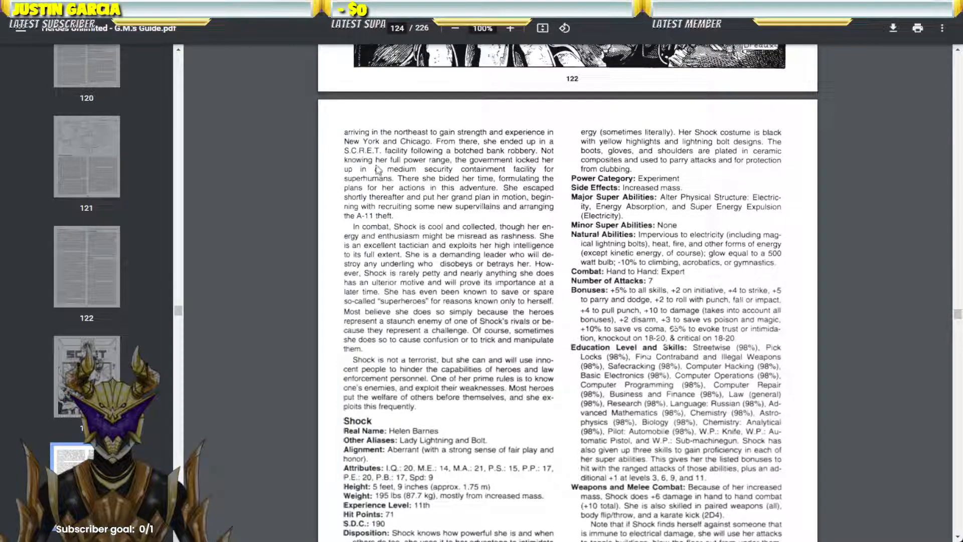
{"action": "scroll", "coordinate": [277, 173], "scroll_direction": "down", "scroll_amount": 1}
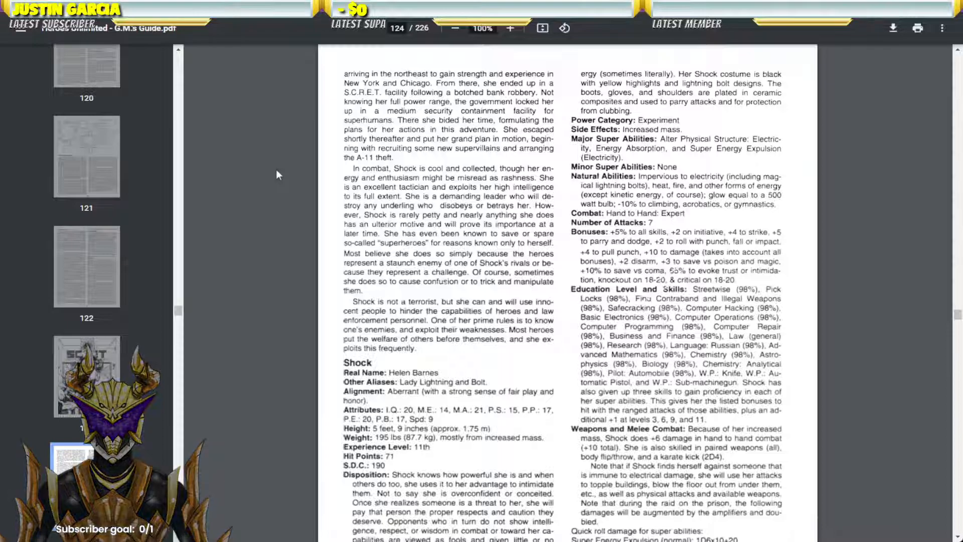
{"action": "scroll", "coordinate": [276, 170], "scroll_direction": "down", "scroll_amount": 4}
{"action": "scroll", "coordinate": [277, 173], "scroll_direction": "up", "scroll_amount": 4}
{"action": "scroll", "coordinate": [424, 311], "scroll_direction": "down", "scroll_amount": 1}
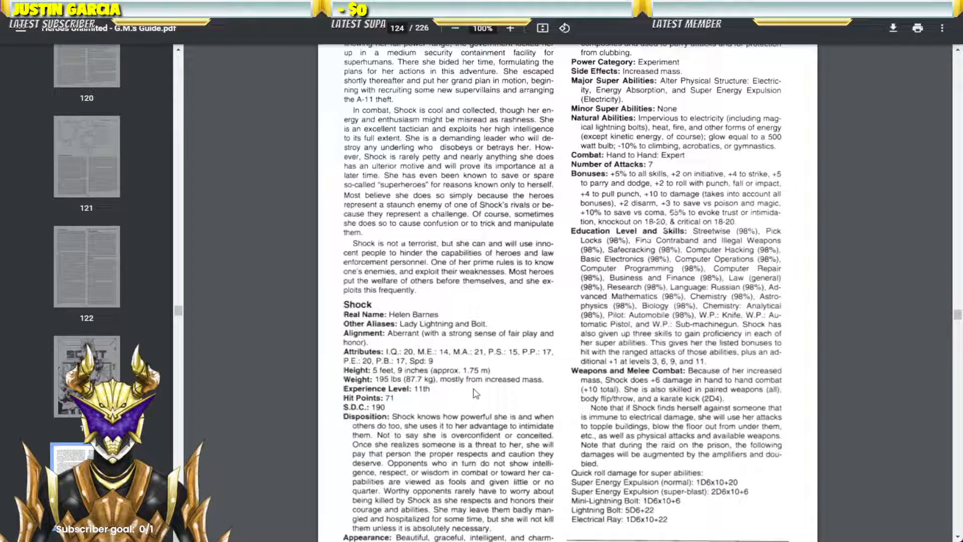
{"action": "scroll", "coordinate": [475, 393], "scroll_direction": "down", "scroll_amount": 3}
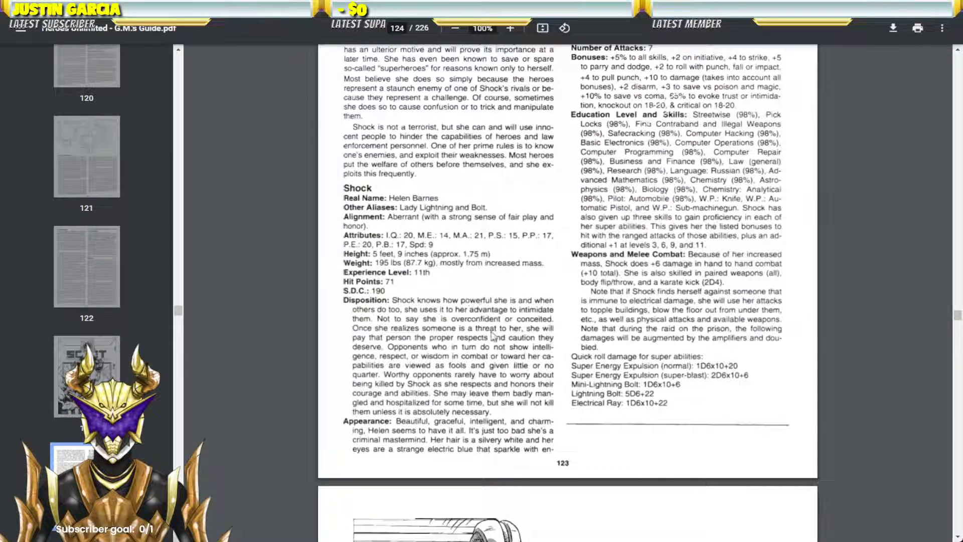
Step: Go back to page 121 and read the Shock section on the villain's habits and origin
{"action": "scroll", "coordinate": [496, 343], "scroll_direction": "up", "scroll_amount": 15}
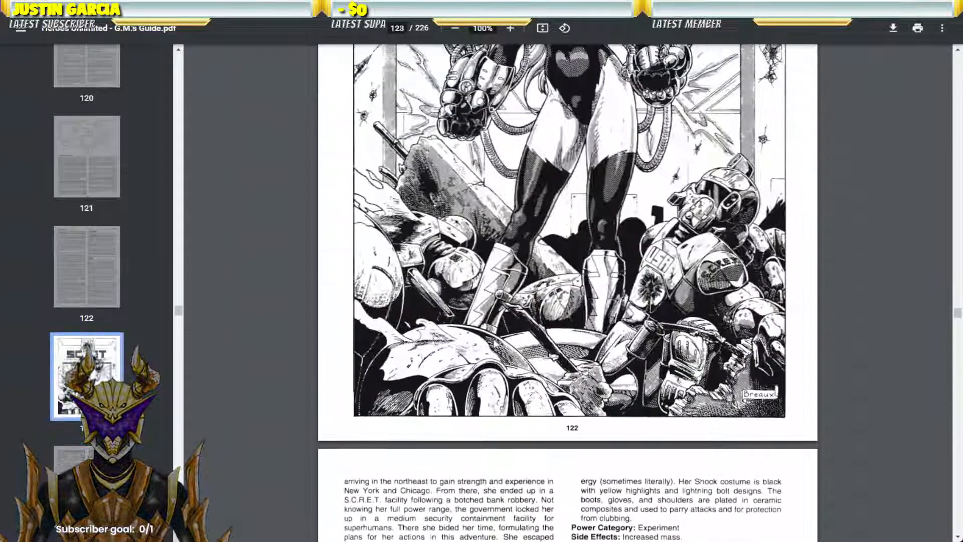
{"action": "scroll", "coordinate": [494, 342], "scroll_direction": "up", "scroll_amount": 7}
{"action": "scroll", "coordinate": [489, 344], "scroll_direction": "down", "scroll_amount": 2}
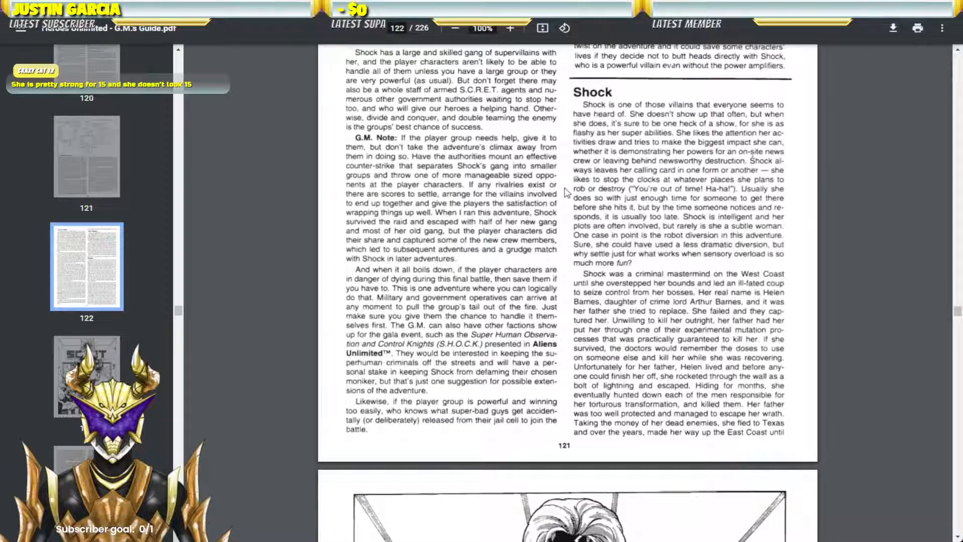
{"action": "scroll", "coordinate": [567, 193], "scroll_direction": "down", "scroll_amount": 1}
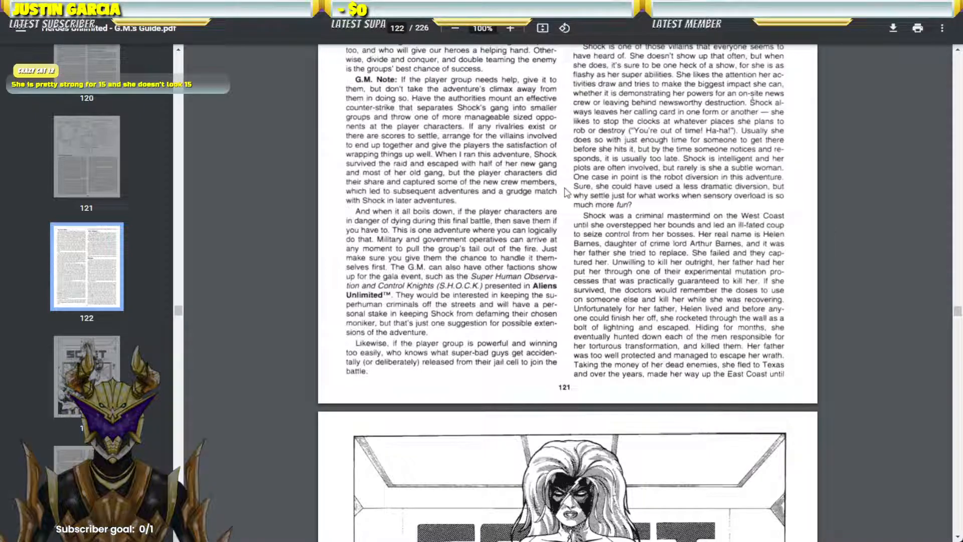
{"action": "scroll", "coordinate": [567, 192], "scroll_direction": "down", "scroll_amount": 3}
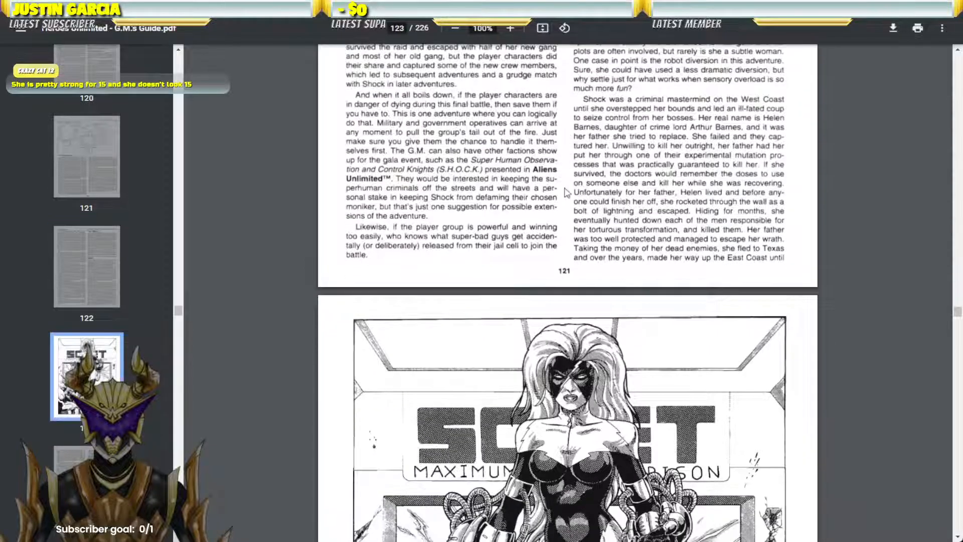
Step: Compare the Shock illustration on page 122 with the character's stat block on page 123
{"action": "scroll", "coordinate": [567, 193], "scroll_direction": "down", "scroll_amount": 12}
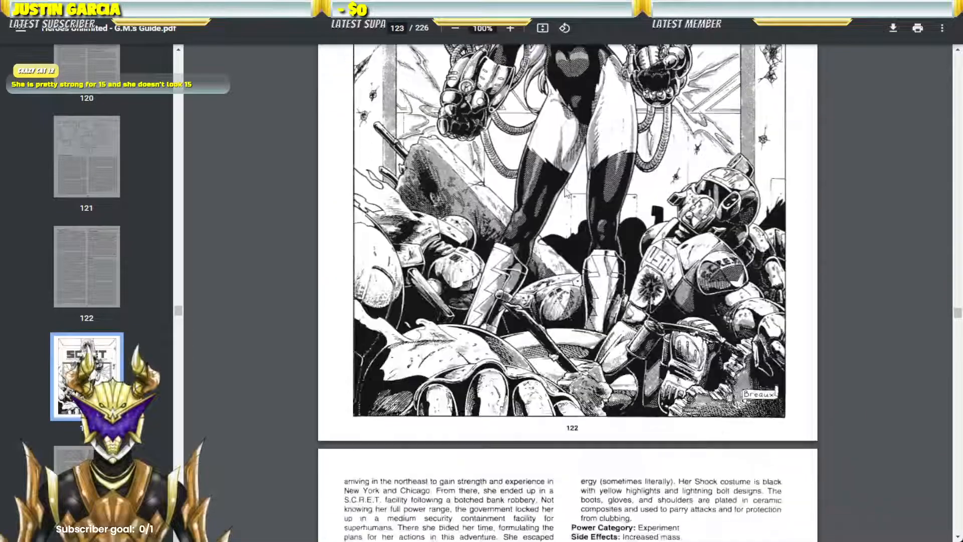
{"action": "scroll", "coordinate": [567, 192], "scroll_direction": "down", "scroll_amount": 5}
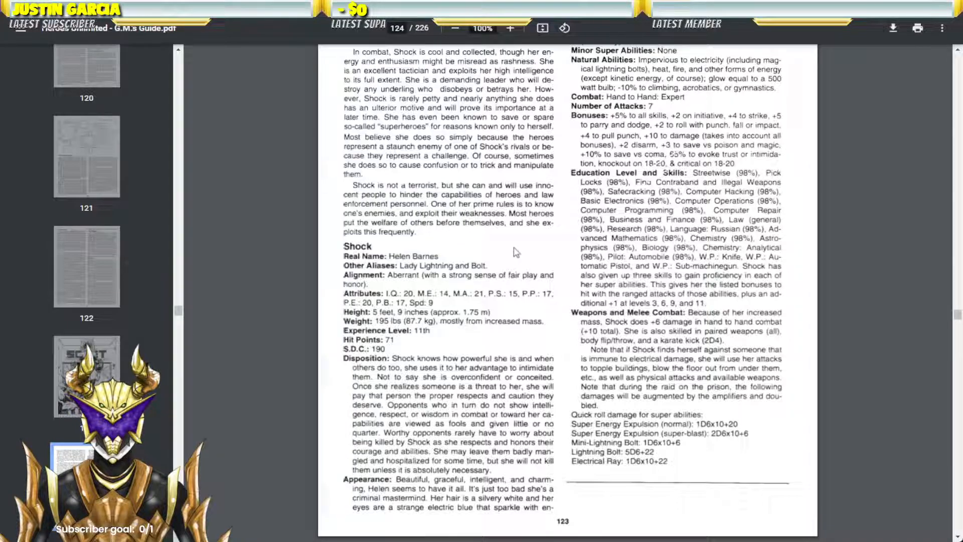
{"action": "scroll", "coordinate": [515, 252], "scroll_direction": "up", "scroll_amount": 15}
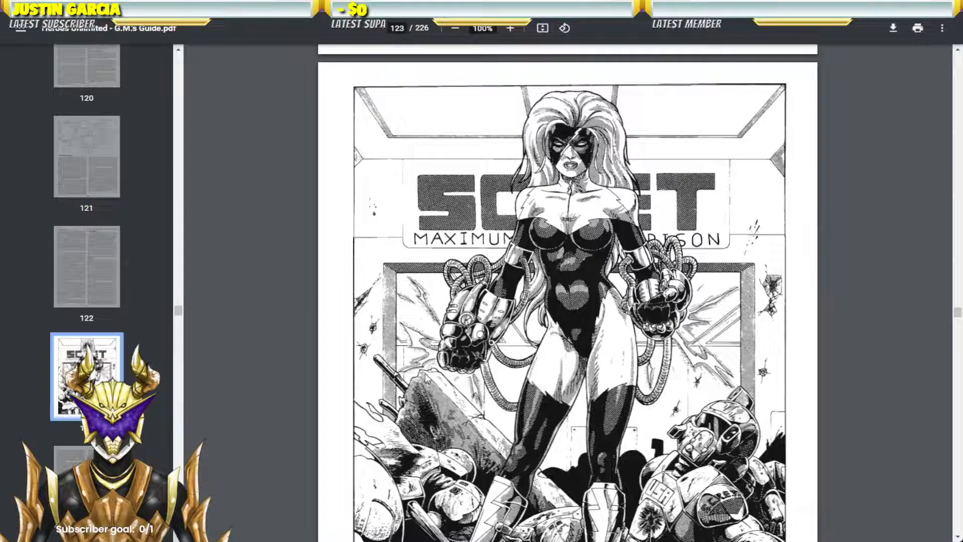
{"action": "scroll", "coordinate": [282, 230], "scroll_direction": "down", "scroll_amount": 10}
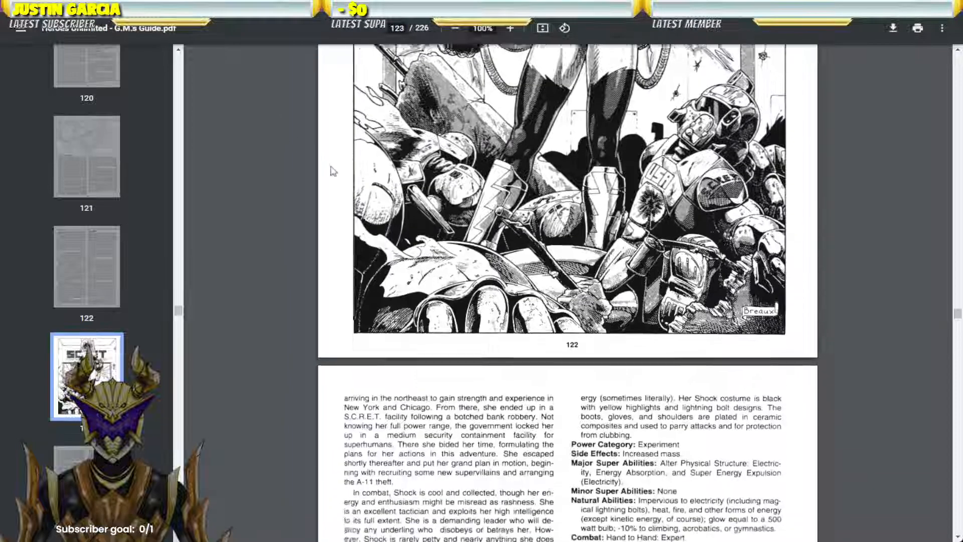
{"action": "scroll", "coordinate": [332, 171], "scroll_direction": "down", "scroll_amount": 3}
{"action": "scroll", "coordinate": [331, 171], "scroll_direction": "down", "scroll_amount": 1}
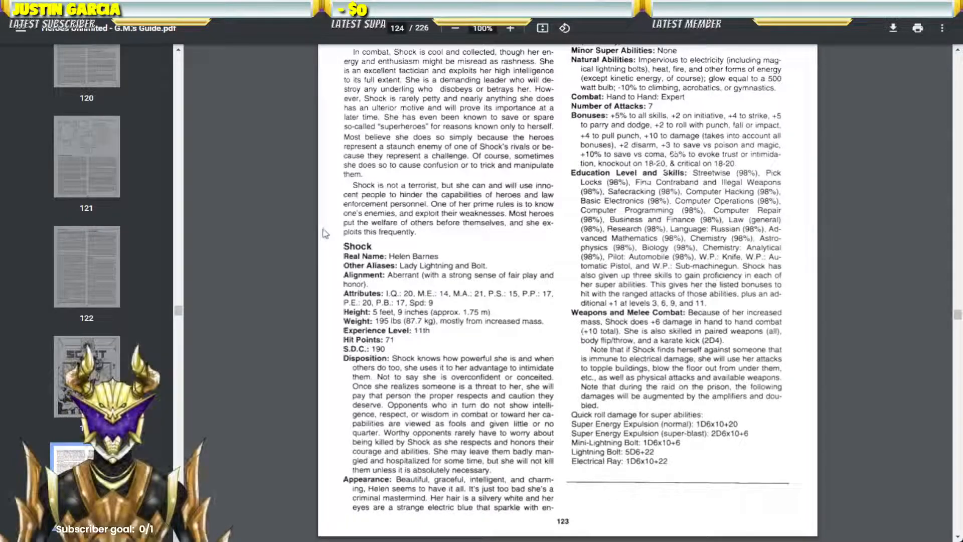
Step: Return to page 121 and reread Shock's criminal background and transformation
{"action": "scroll", "coordinate": [325, 233], "scroll_direction": "up", "scroll_amount": 12}
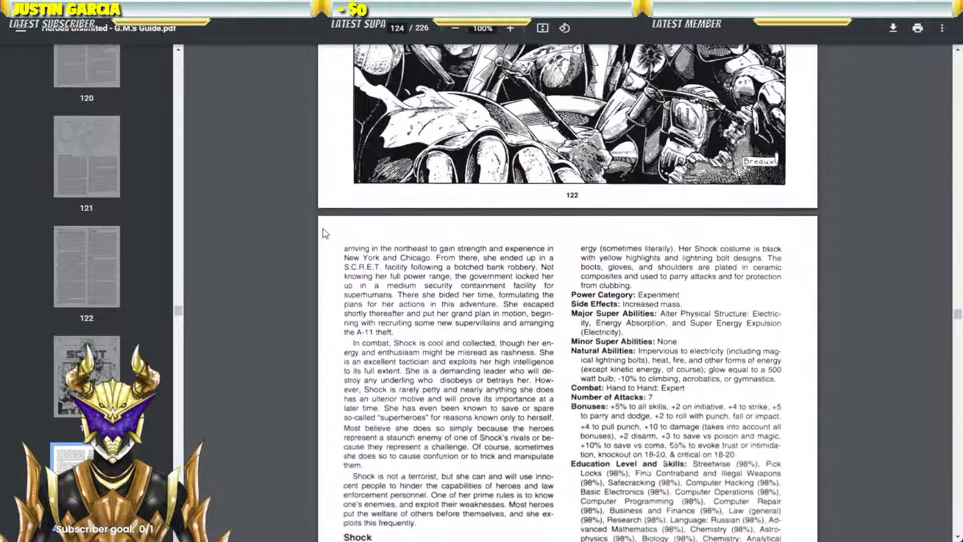
{"action": "scroll", "coordinate": [325, 233], "scroll_direction": "up", "scroll_amount": 6}
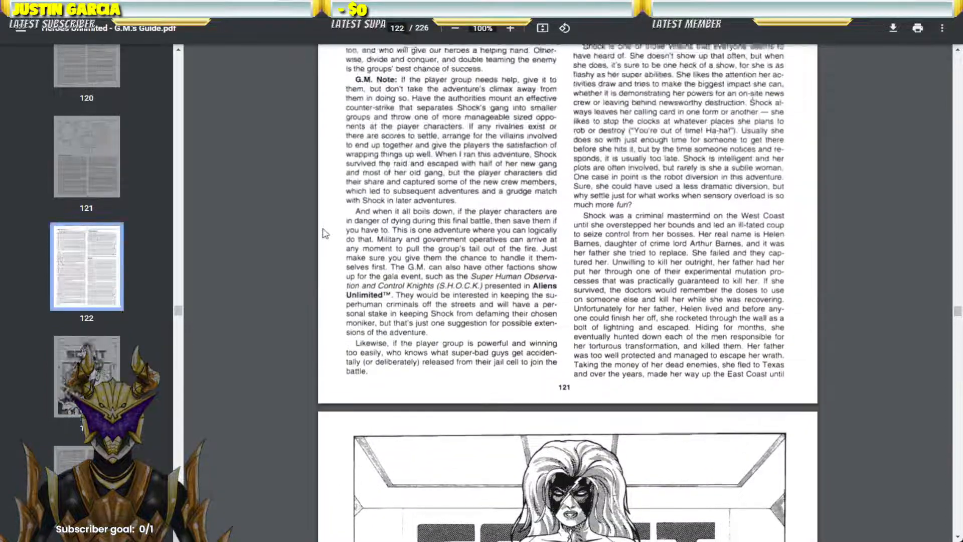
{"action": "scroll", "coordinate": [326, 233], "scroll_direction": "down", "scroll_amount": 2}
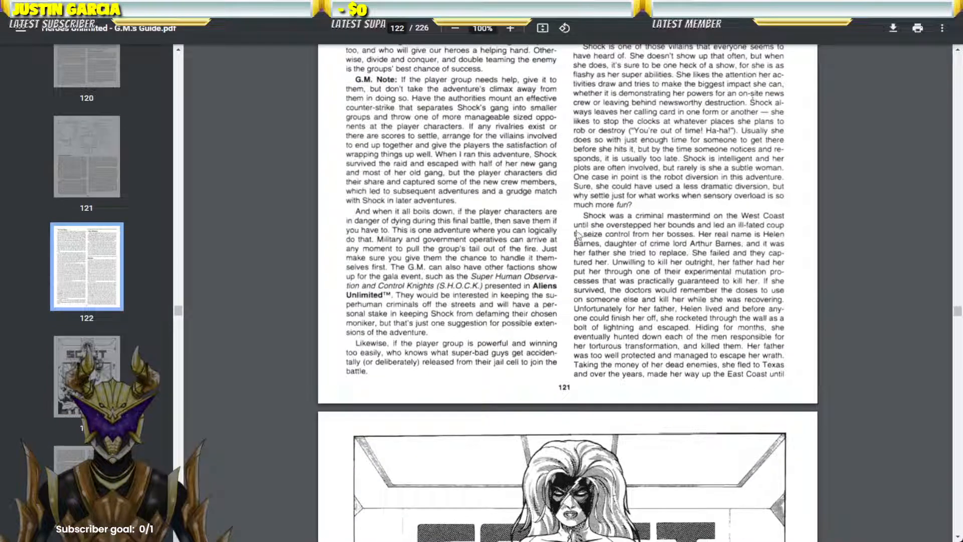
Step: Read Shock's super abilities, combat bonuses, skills, weapons and quick roll damage on page 123
{"action": "scroll", "coordinate": [568, 161], "scroll_direction": "down", "scroll_amount": 16}
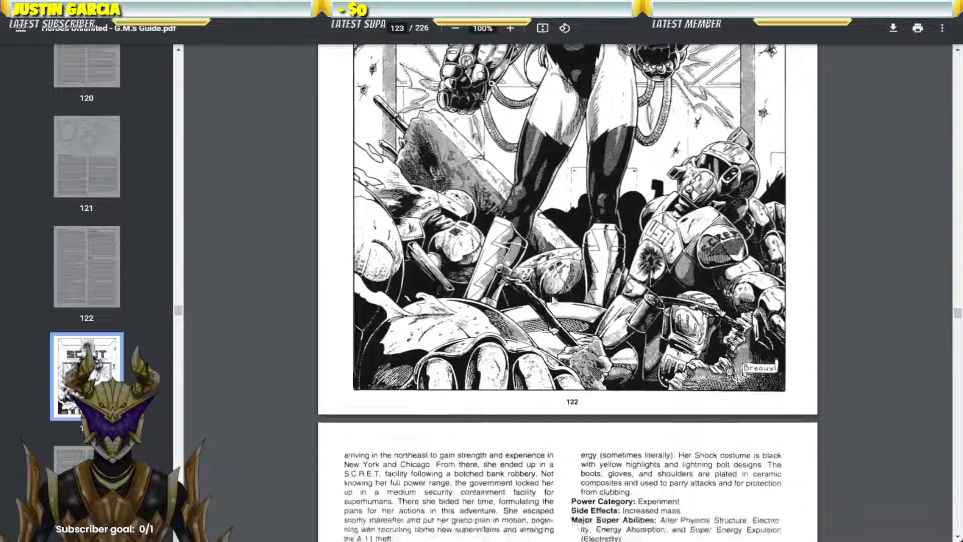
{"action": "scroll", "coordinate": [567, 266], "scroll_direction": "down", "scroll_amount": 4}
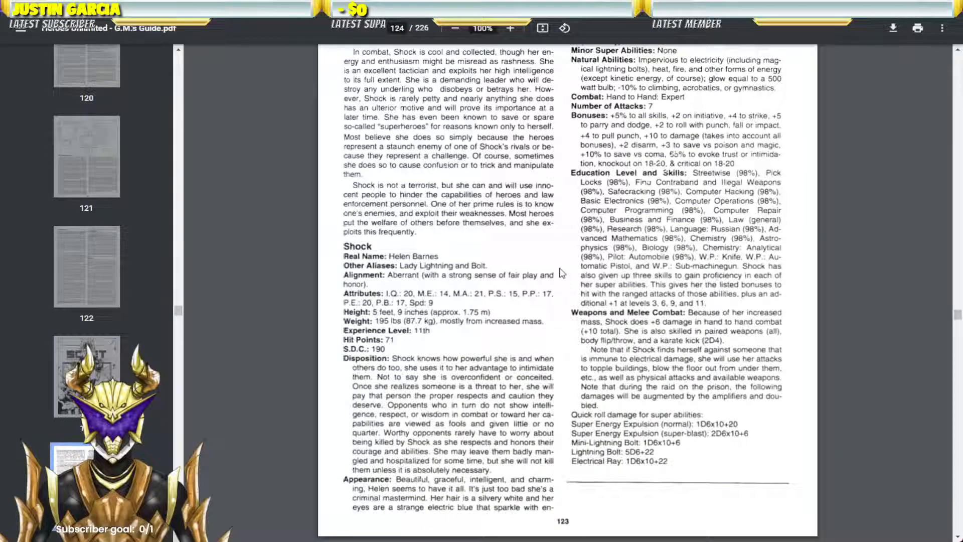
{"action": "scroll", "coordinate": [563, 273], "scroll_direction": "down", "scroll_amount": 1}
{"action": "scroll", "coordinate": [562, 273], "scroll_direction": "up", "scroll_amount": 5}
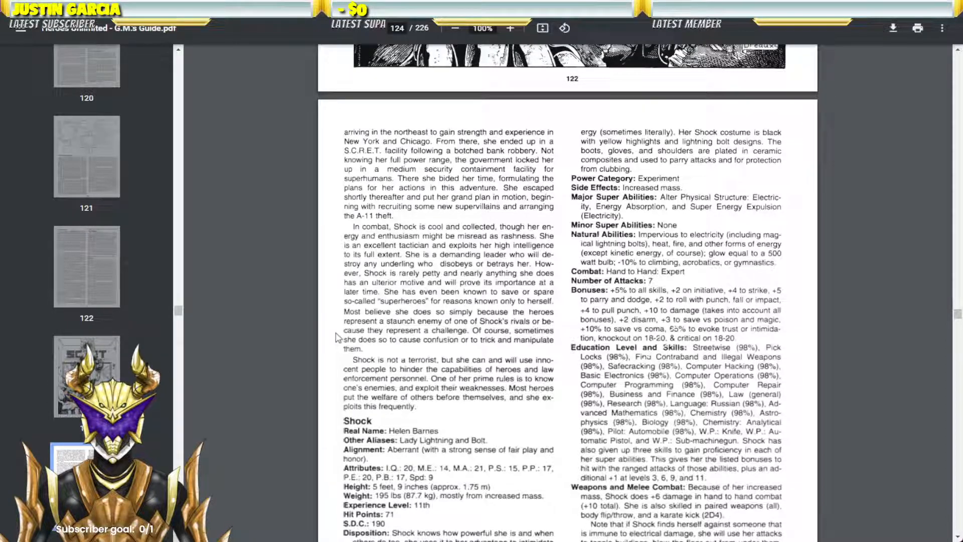
{"action": "scroll", "coordinate": [337, 337], "scroll_direction": "down", "scroll_amount": 1}
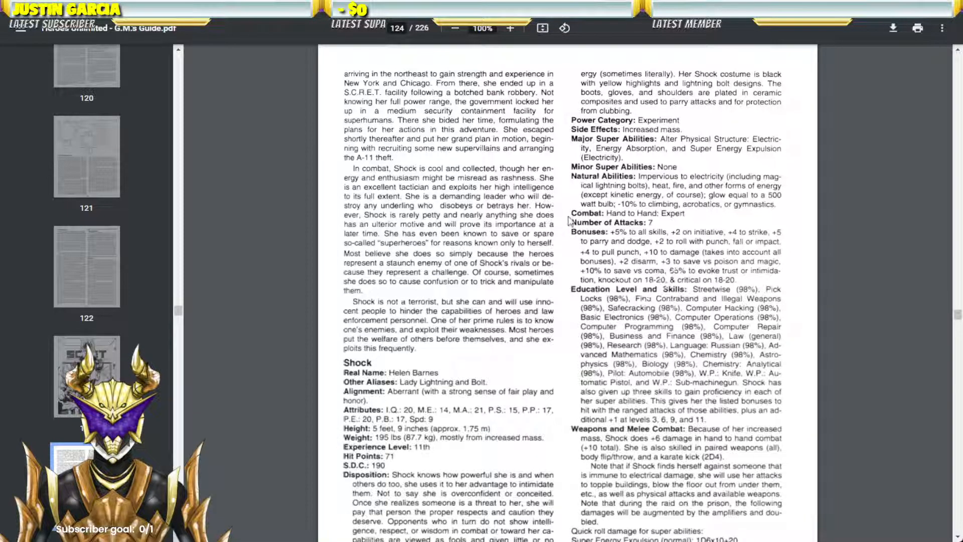
{"action": "scroll", "coordinate": [569, 220], "scroll_direction": "down", "scroll_amount": 3}
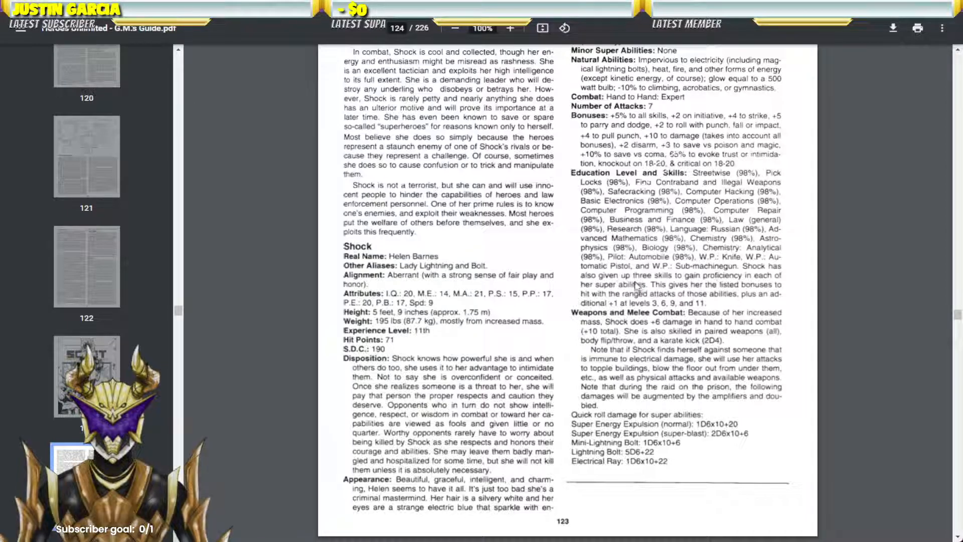
{"action": "scroll", "coordinate": [581, 251], "scroll_direction": "down", "scroll_amount": 3}
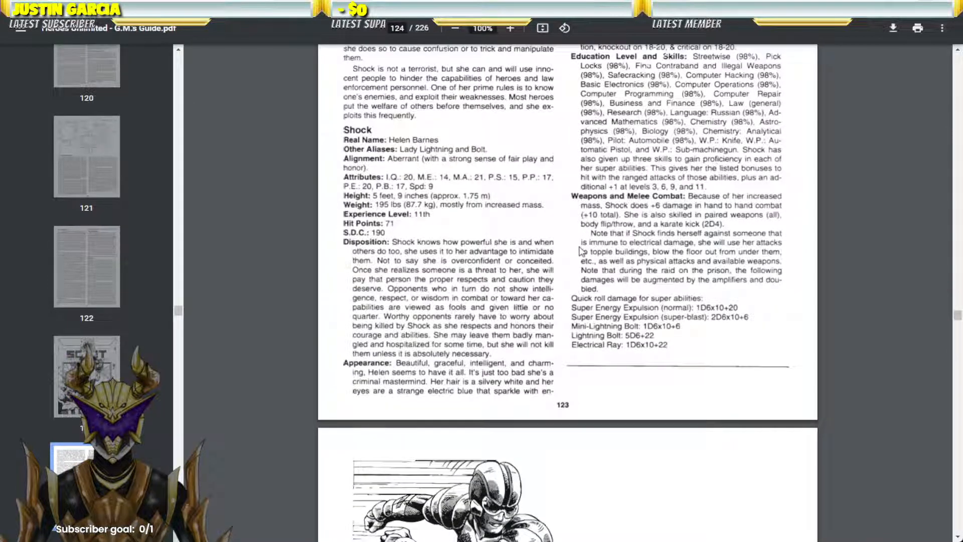
{"action": "scroll", "coordinate": [581, 251], "scroll_direction": "down", "scroll_amount": 1}
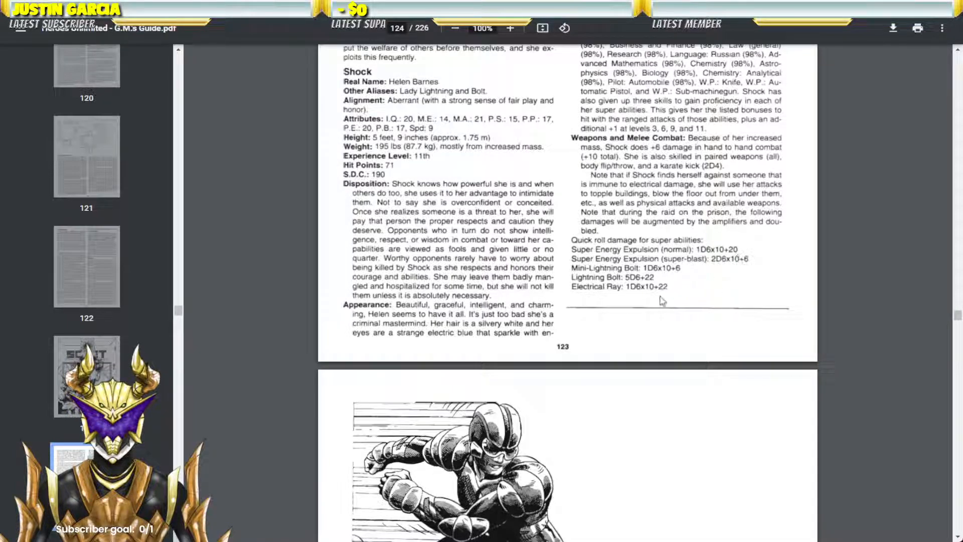
Step: Read TerVal's background, attributes and abilities on page 124, together with the character's illustration
{"action": "scroll", "coordinate": [650, 331], "scroll_direction": "up", "scroll_amount": 1}
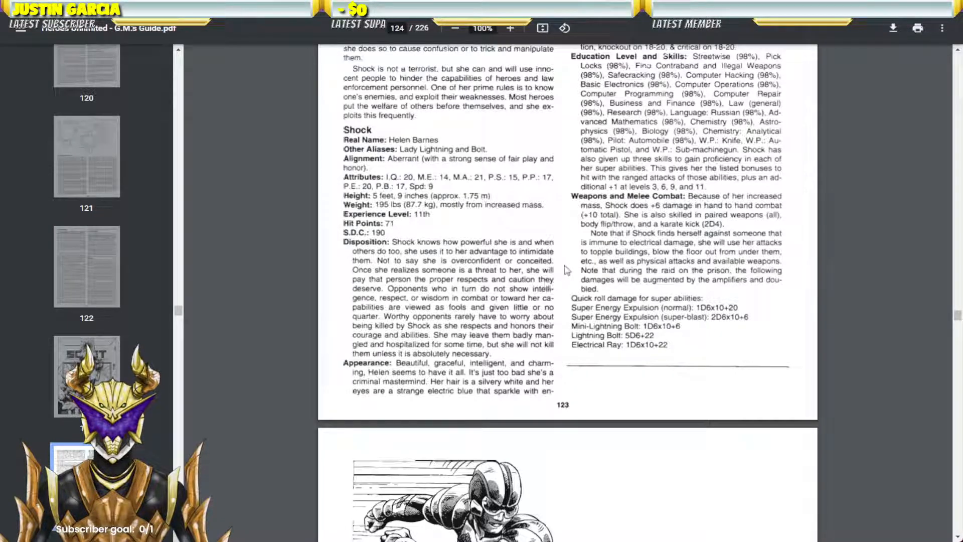
{"action": "scroll", "coordinate": [557, 276], "scroll_direction": "down", "scroll_amount": 2}
{"action": "scroll", "coordinate": [563, 271], "scroll_direction": "down", "scroll_amount": 8}
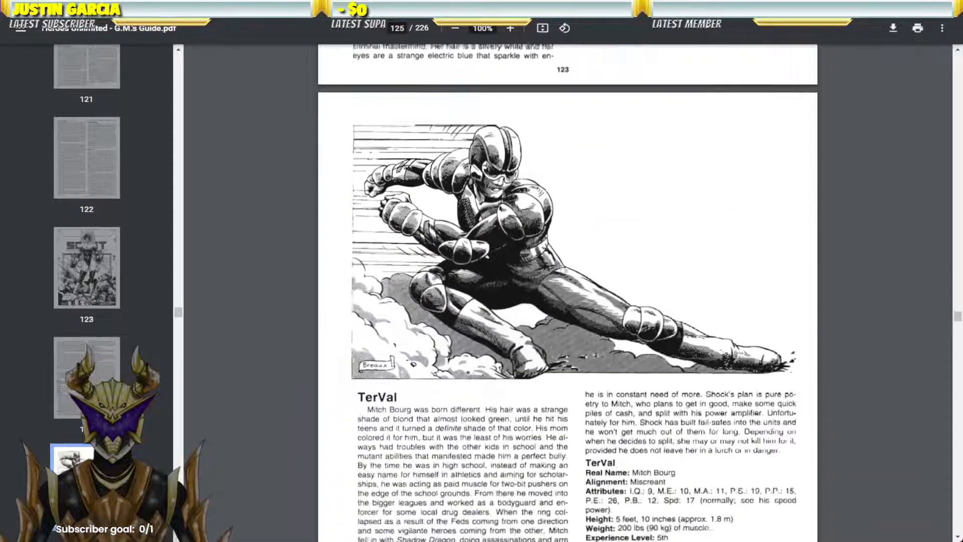
{"action": "scroll", "coordinate": [562, 269], "scroll_direction": "up", "scroll_amount": 2}
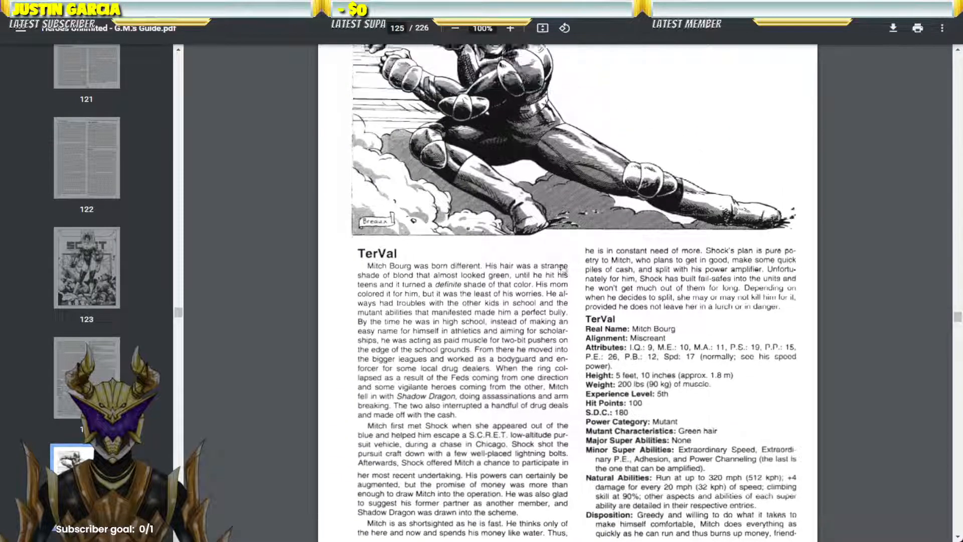
{"action": "scroll", "coordinate": [566, 309], "scroll_direction": "down", "scroll_amount": 3}
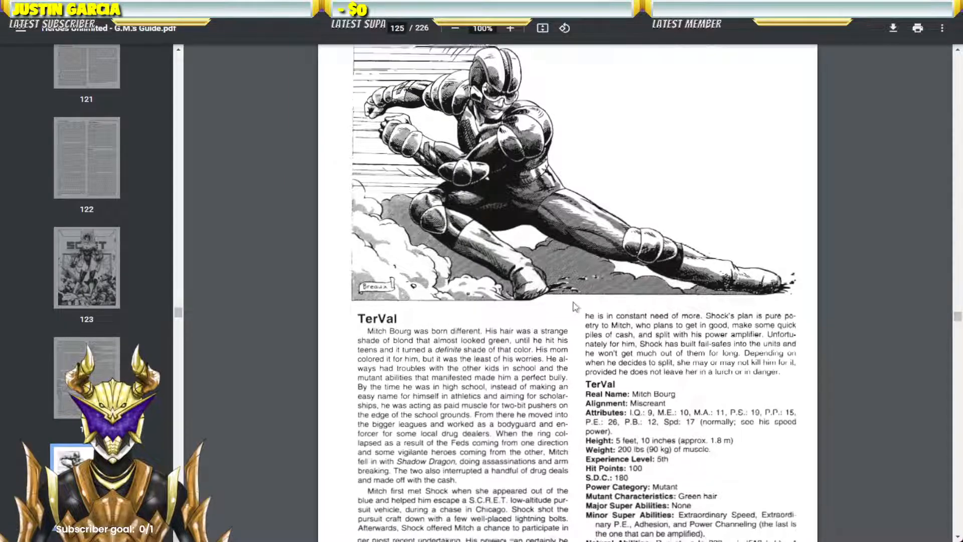
{"action": "scroll", "coordinate": [573, 305], "scroll_direction": "down", "scroll_amount": 1}
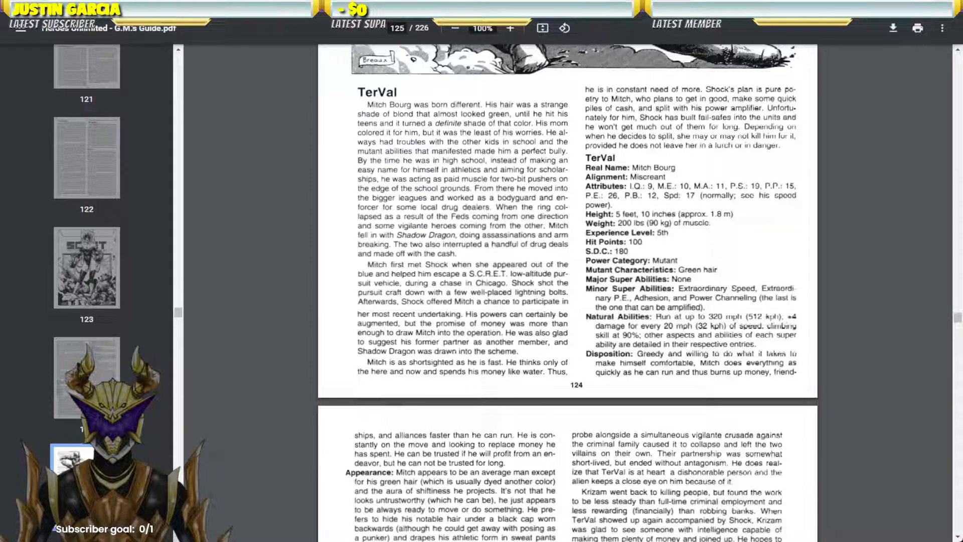
{"action": "scroll", "coordinate": [314, 306], "scroll_direction": "up", "scroll_amount": 6}
{"action": "scroll", "coordinate": [314, 306], "scroll_direction": "down", "scroll_amount": 1}
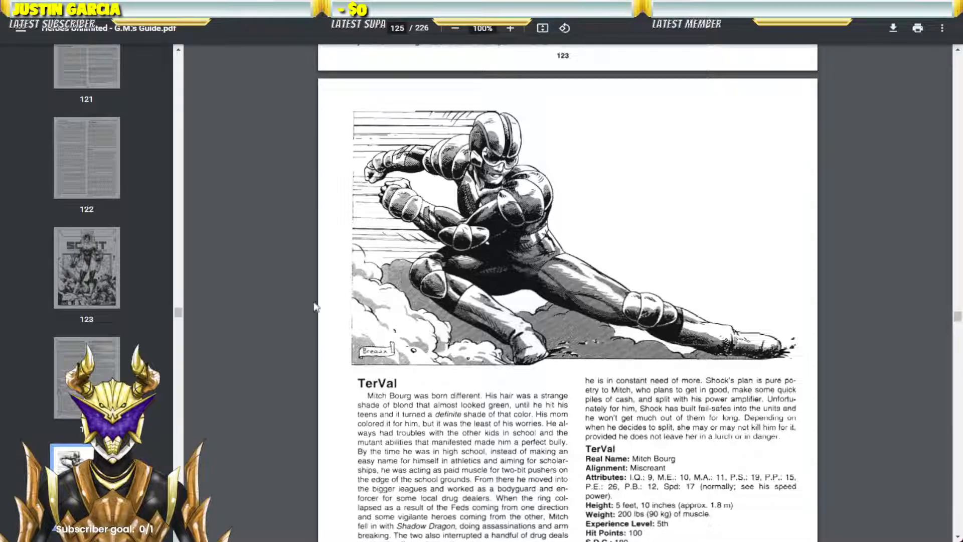
Step: Look through the villain illustrations on PDF pages 123, 125 and 127, and the Riproar entry on PDF page 128
{"action": "left_click", "coordinate": [87, 268]}
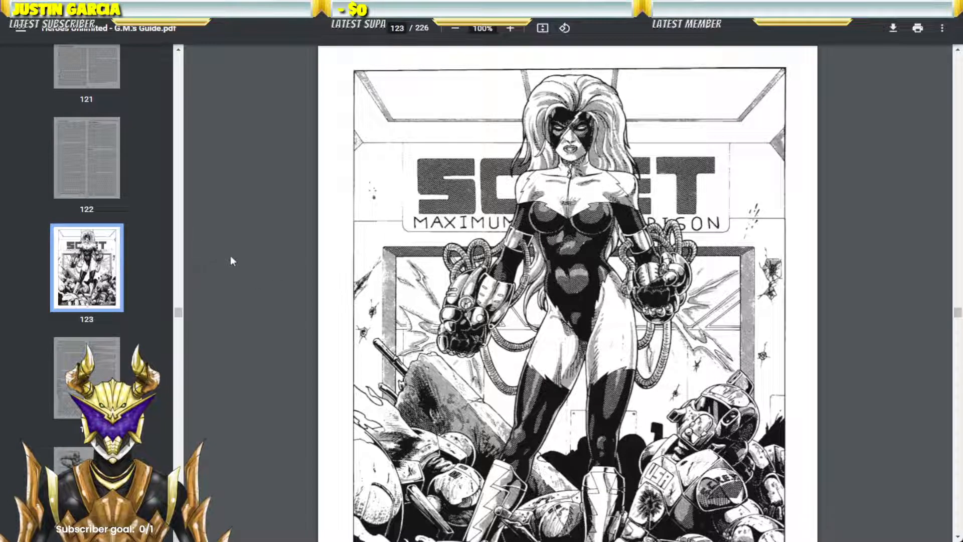
{"action": "left_click", "coordinate": [77, 466]}
{"action": "scroll", "coordinate": [109, 326], "scroll_direction": "down", "scroll_amount": 9}
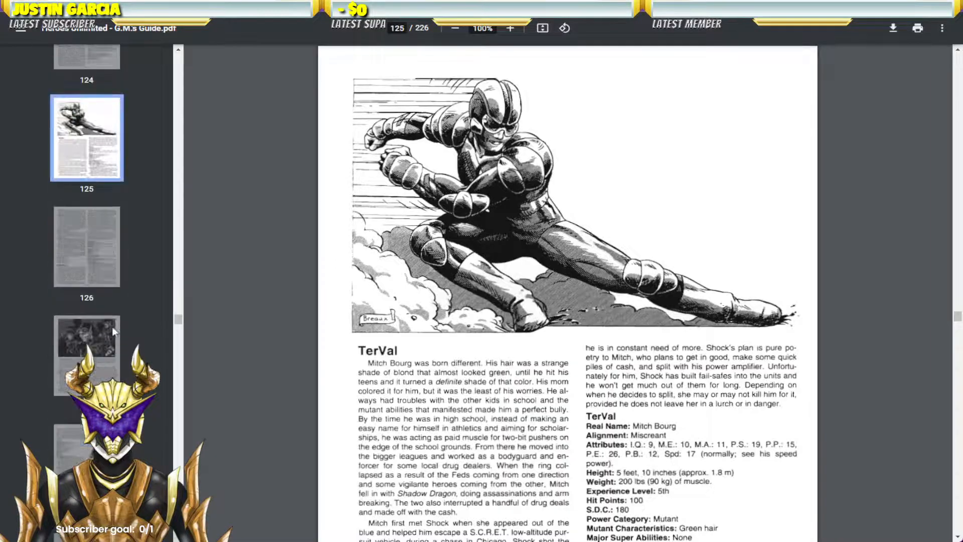
{"action": "left_click", "coordinate": [95, 166]}
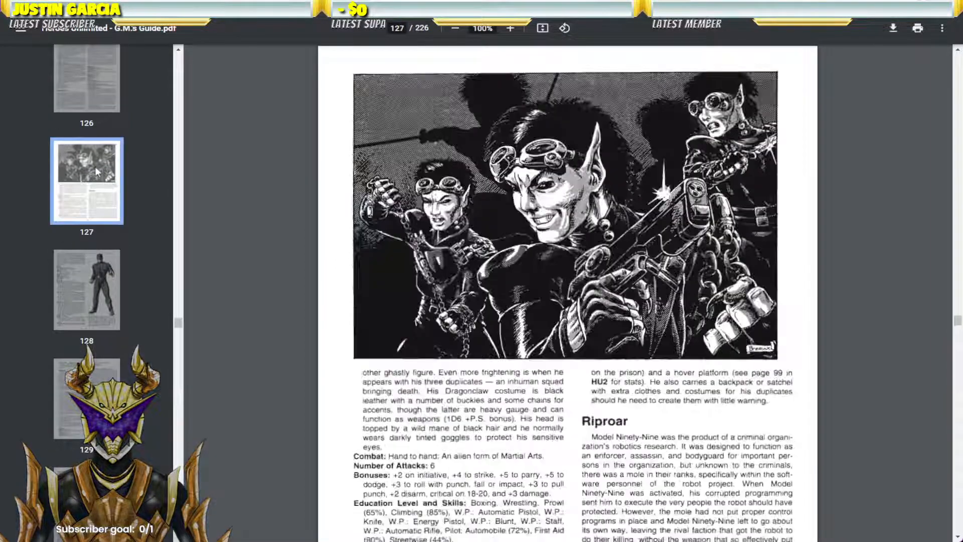
{"action": "left_click", "coordinate": [105, 297]}
{"action": "scroll", "coordinate": [106, 295], "scroll_direction": "down", "scroll_amount": 2}
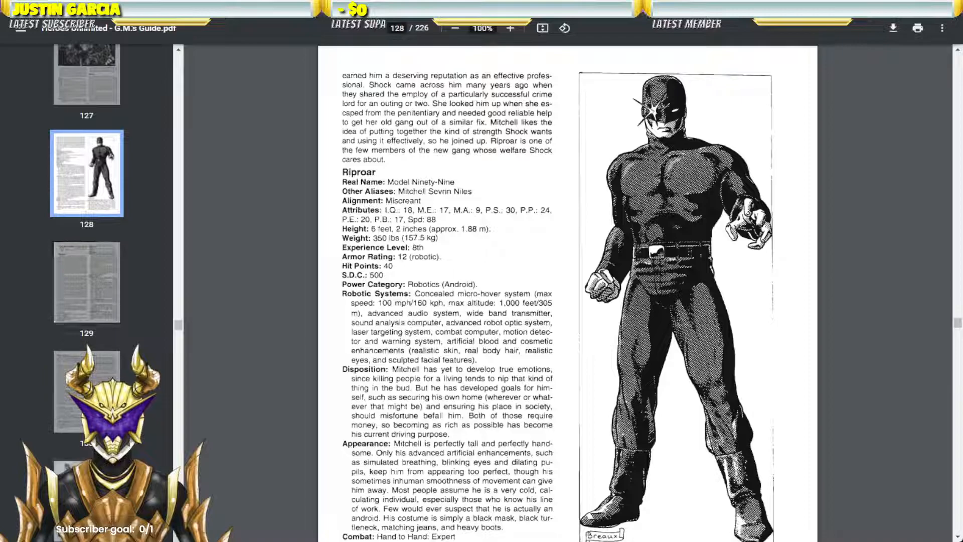
Step: Examine the armed soldiers' illustration on PDF page 131 and the Shadow Dragon entry on PDF page 133
{"action": "left_click", "coordinate": [95, 486]}
{"action": "scroll", "coordinate": [104, 291], "scroll_direction": "down", "scroll_amount": 10}
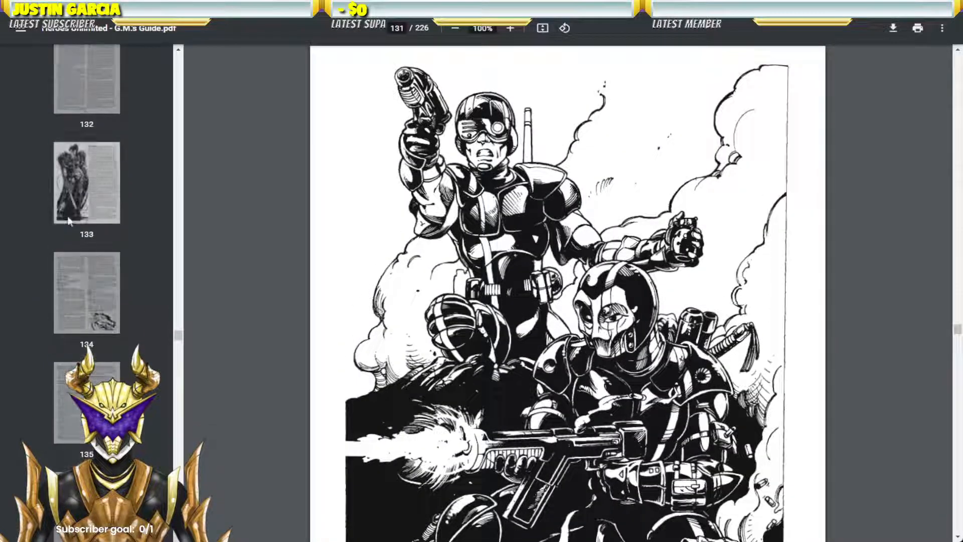
{"action": "left_click", "coordinate": [73, 208]}
{"action": "scroll", "coordinate": [97, 277], "scroll_direction": "down", "scroll_amount": 1}
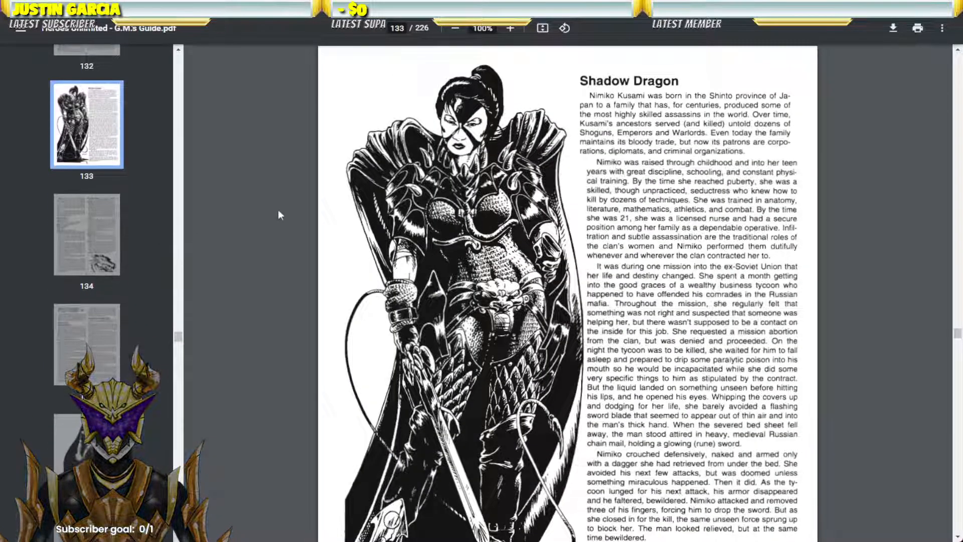
{"action": "scroll", "coordinate": [301, 208], "scroll_direction": "down", "scroll_amount": 2}
{"action": "scroll", "coordinate": [316, 205], "scroll_direction": "down", "scroll_amount": 2}
{"action": "scroll", "coordinate": [316, 206], "scroll_direction": "up", "scroll_amount": 4}
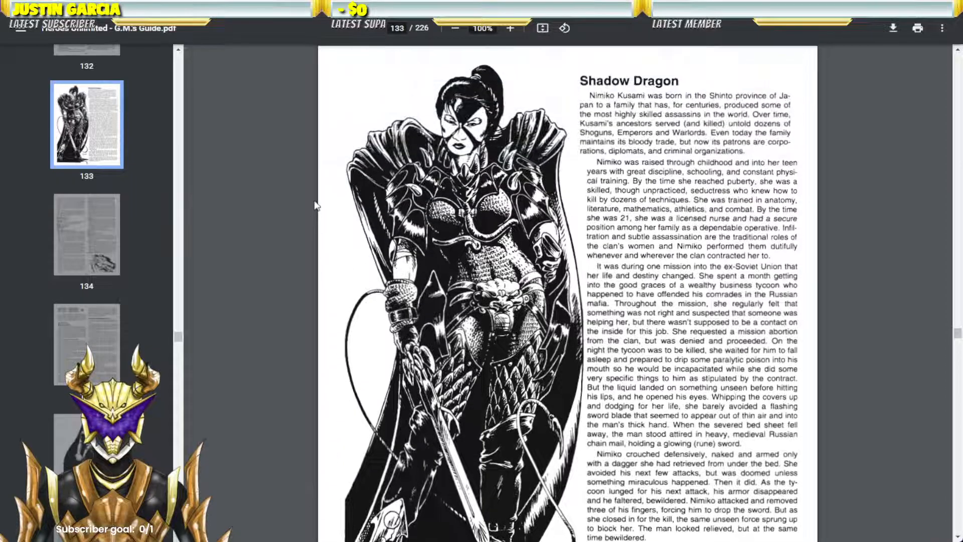
{"action": "scroll", "coordinate": [315, 205], "scroll_direction": "up", "scroll_amount": 1}
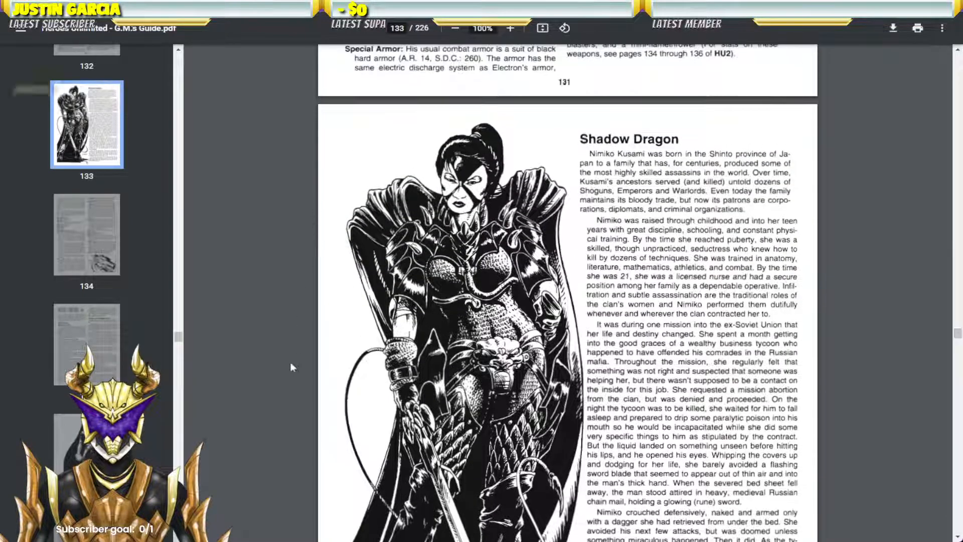
Step: Look through the long-haired character's illustration on PDF page 136 and the Roll and Shake entries on PDF pages 138 and 140
{"action": "left_click", "coordinate": [93, 441]}
{"action": "scroll", "coordinate": [161, 310], "scroll_direction": "down", "scroll_amount": 5}
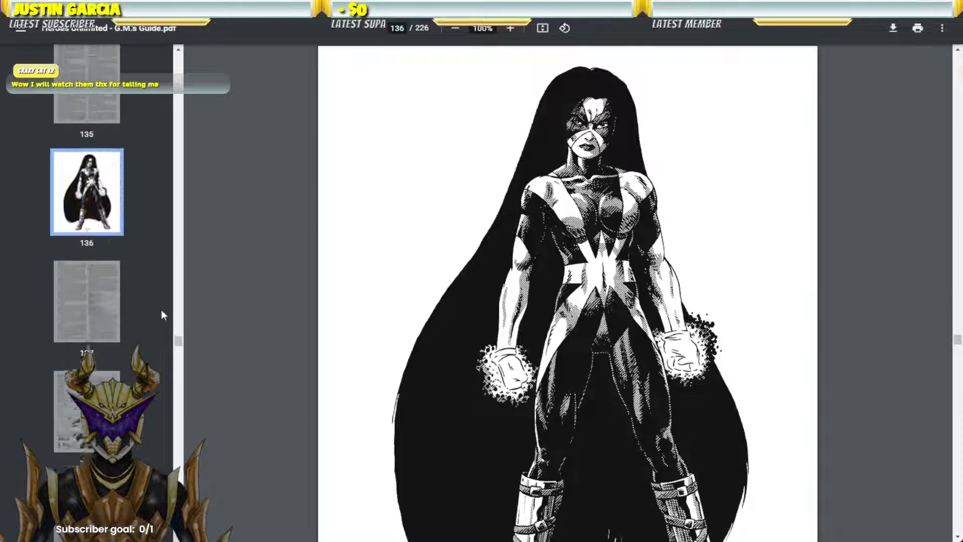
{"action": "left_click", "coordinate": [90, 378]}
{"action": "scroll", "coordinate": [98, 373], "scroll_direction": "down", "scroll_amount": 3}
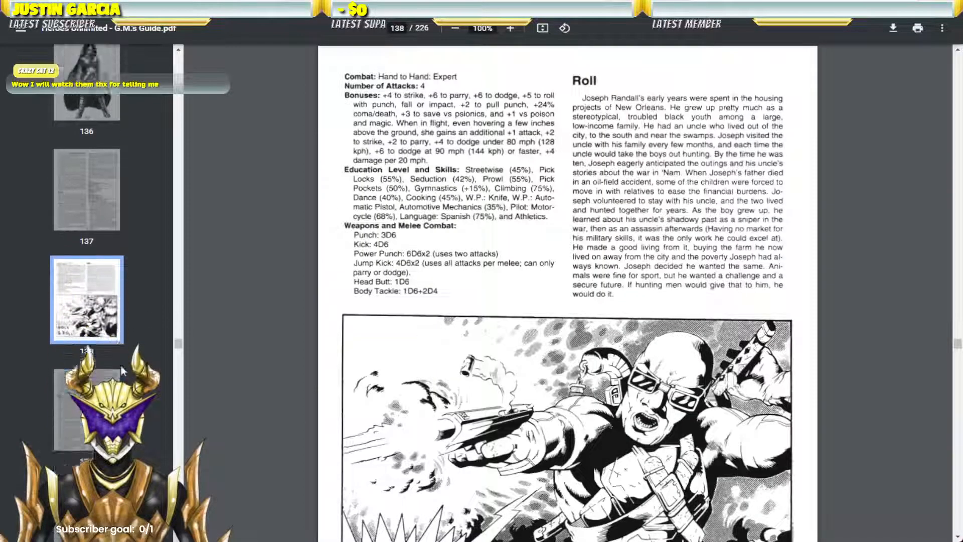
{"action": "scroll", "coordinate": [427, 358], "scroll_direction": "down", "scroll_amount": 3}
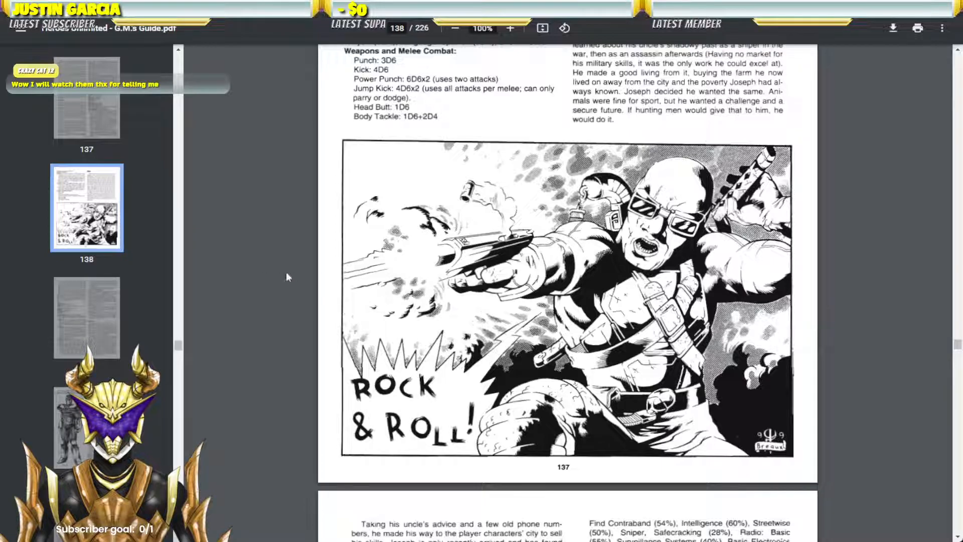
{"action": "scroll", "coordinate": [261, 301], "scroll_direction": "down", "scroll_amount": 20}
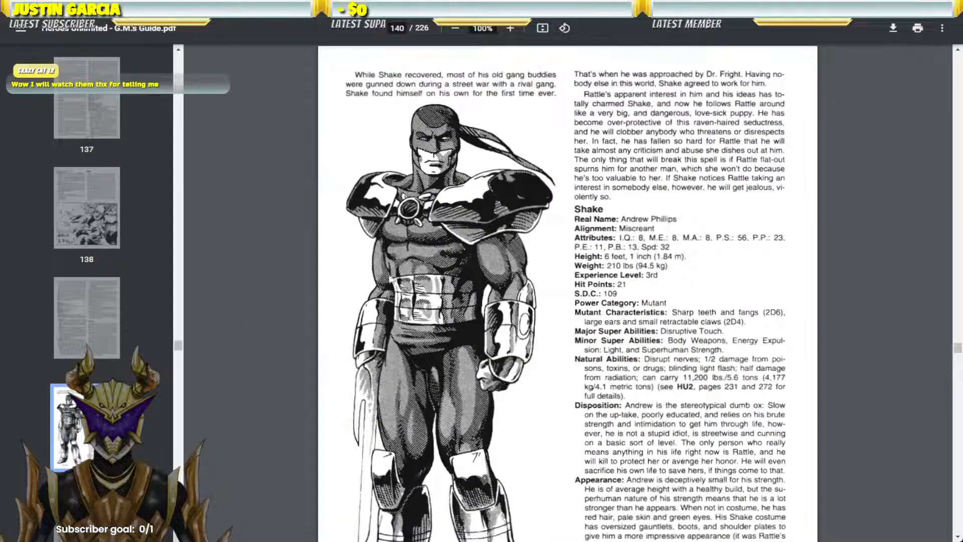
{"action": "scroll", "coordinate": [308, 320], "scroll_direction": "down", "scroll_amount": 5}
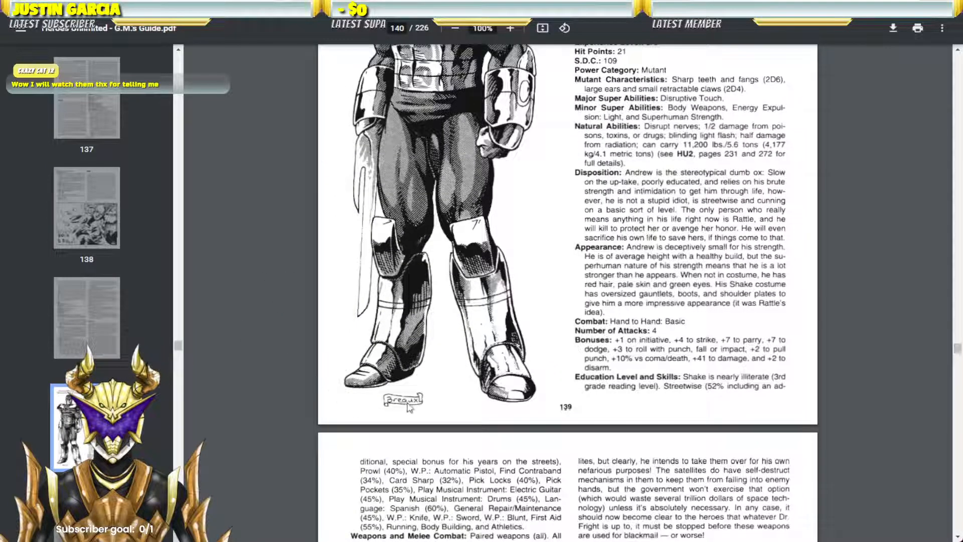
Step: Examine the full-page illustration of the two energy-blasting characters on PDF page 143
{"action": "scroll", "coordinate": [129, 369], "scroll_direction": "down", "scroll_amount": 7}
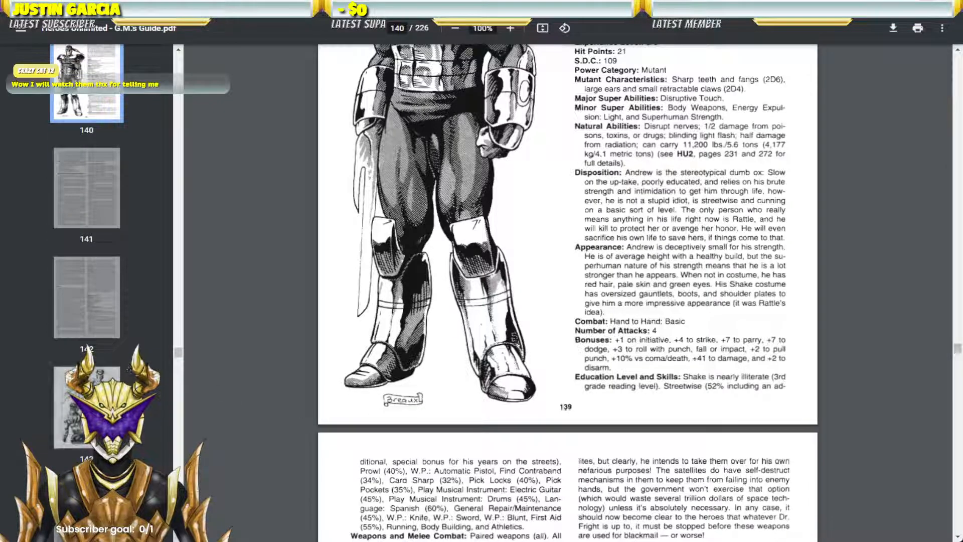
{"action": "left_click", "coordinate": [113, 381]}
{"action": "scroll", "coordinate": [321, 312], "scroll_direction": "down", "scroll_amount": 7}
{"action": "scroll", "coordinate": [305, 312], "scroll_direction": "up", "scroll_amount": 6}
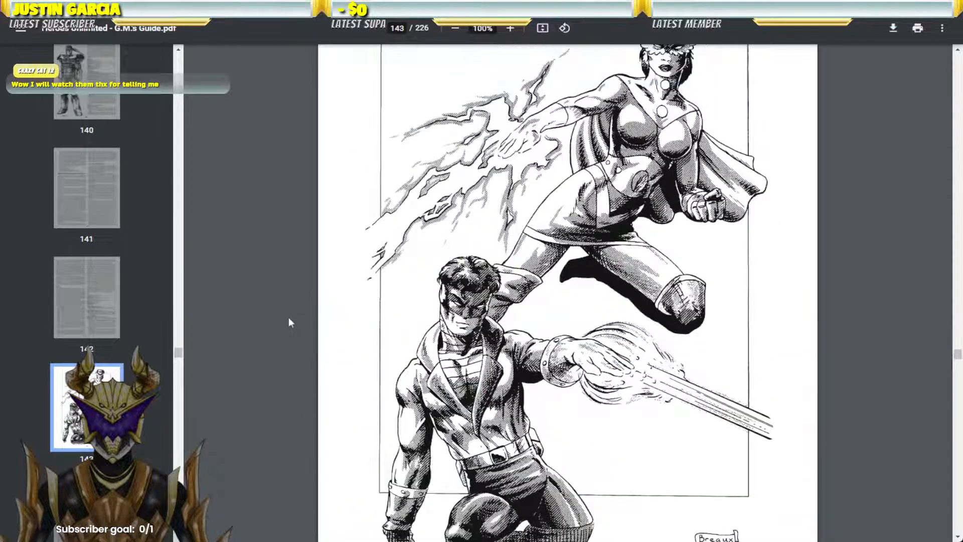
{"action": "scroll", "coordinate": [240, 326], "scroll_direction": "up", "scroll_amount": 1}
{"action": "scroll", "coordinate": [239, 327], "scroll_direction": "down", "scroll_amount": 6}
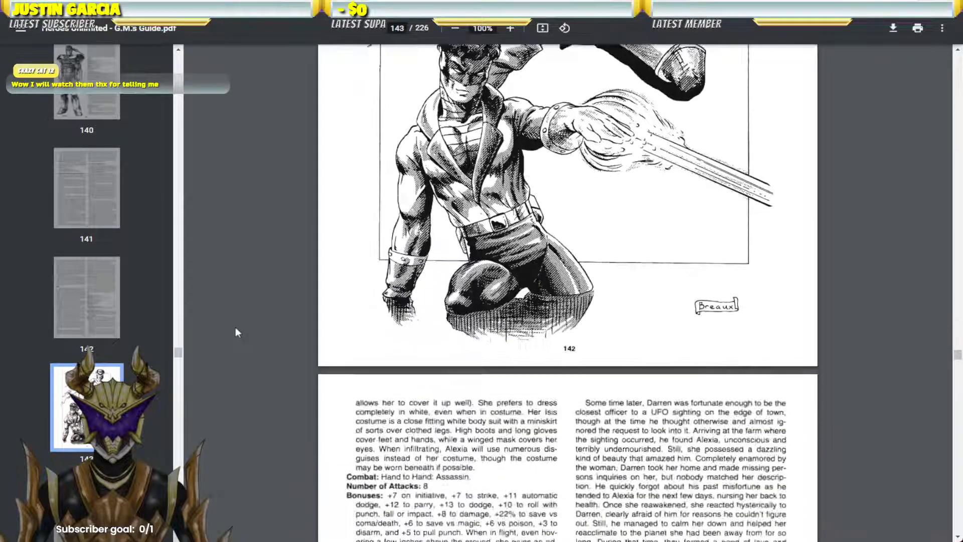
Step: View the skull-masked villain's illustration on PDF page 149
{"action": "scroll", "coordinate": [121, 331], "scroll_direction": "down", "scroll_amount": 8}
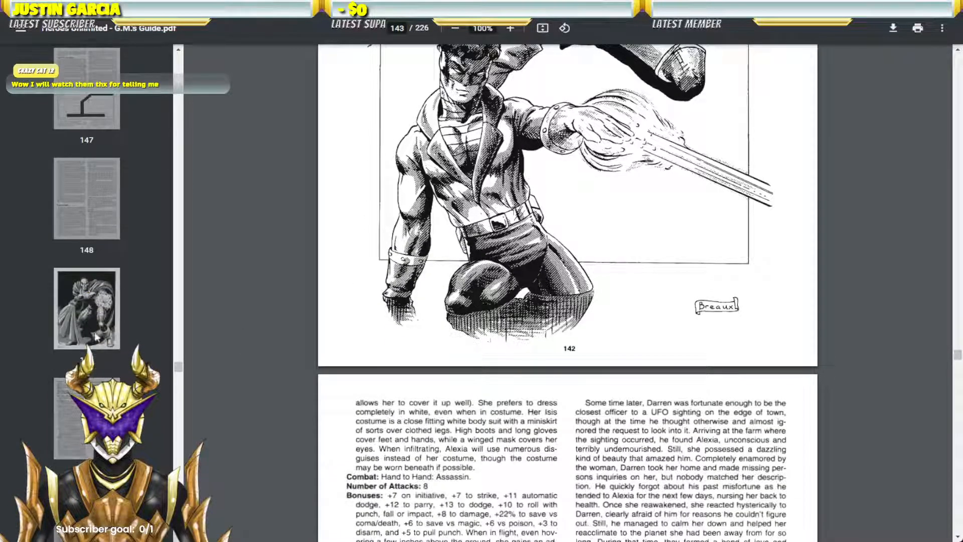
{"action": "left_click", "coordinate": [122, 332]}
{"action": "scroll", "coordinate": [123, 327], "scroll_direction": "down", "scroll_amount": 3}
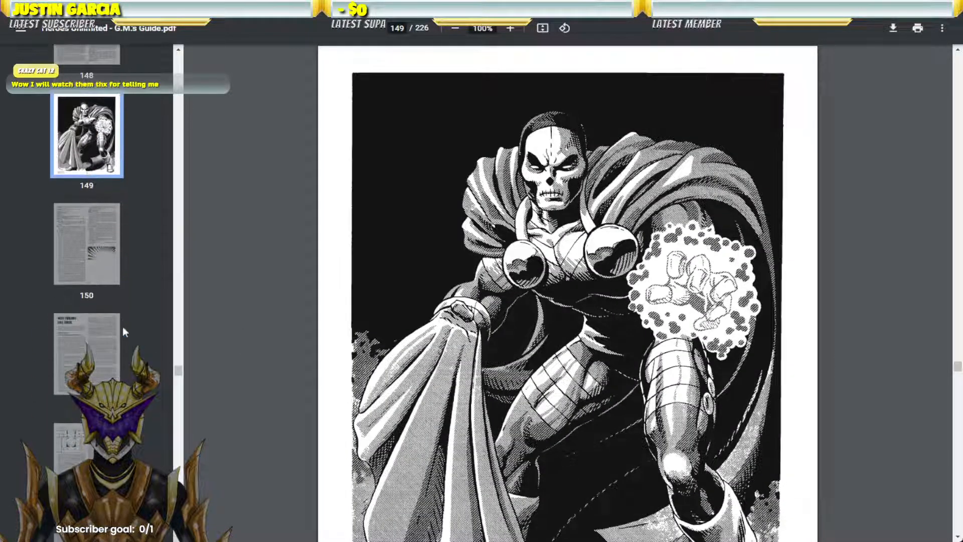
Step: View the museum floor plan on PDF page 152 and return the page thumbnails to the start of the guide
{"action": "scroll", "coordinate": [131, 372], "scroll_direction": "down", "scroll_amount": 4}
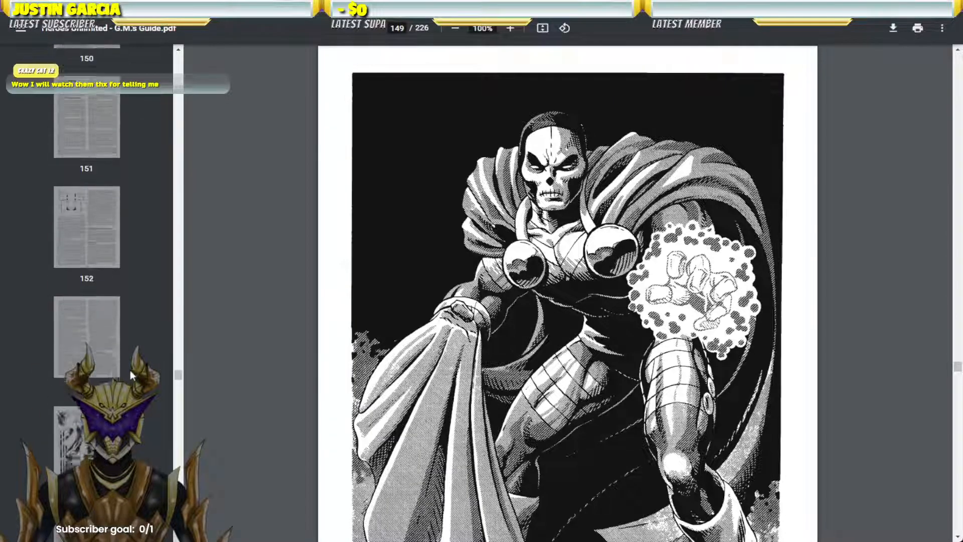
{"action": "left_click", "coordinate": [74, 223]}
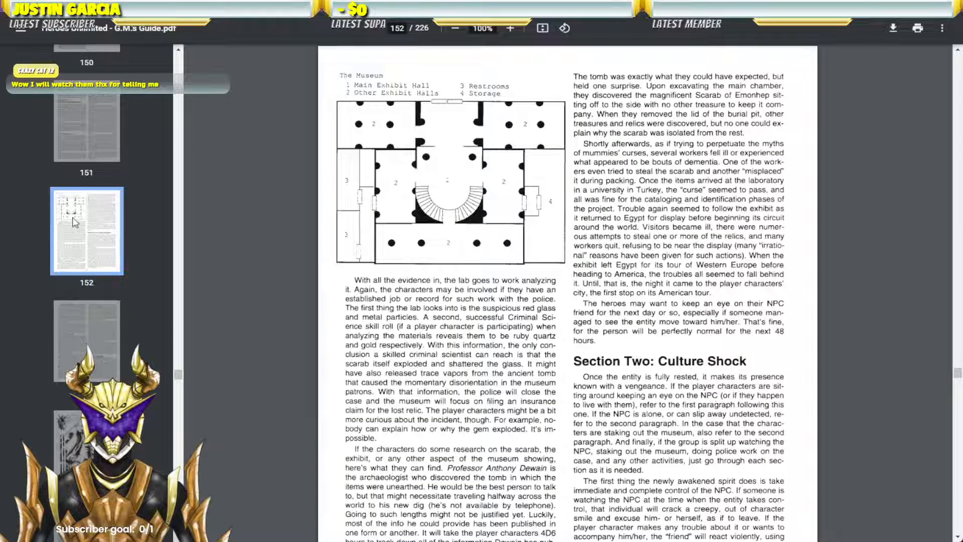
{"action": "left_click_drag", "start_coordinate": [178, 375], "coordinate": [170, 56]}
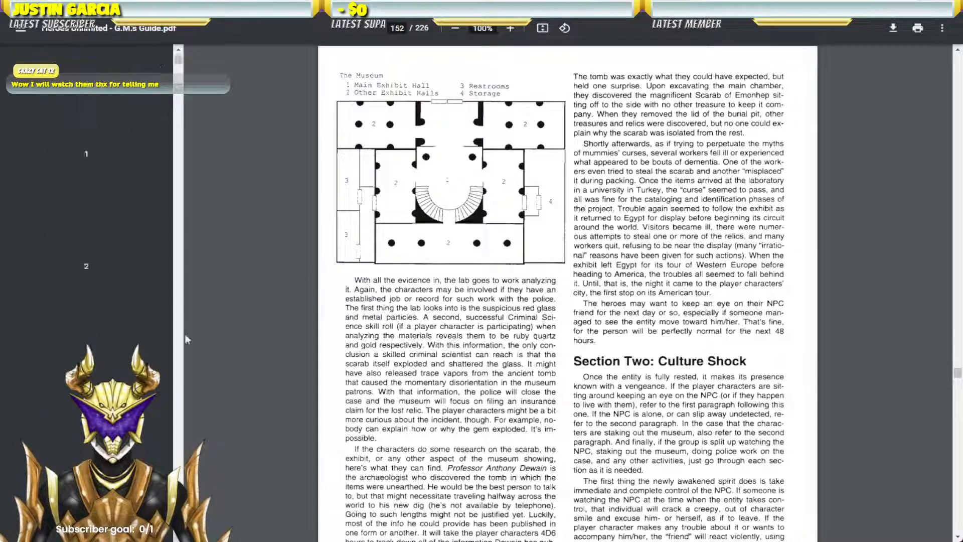